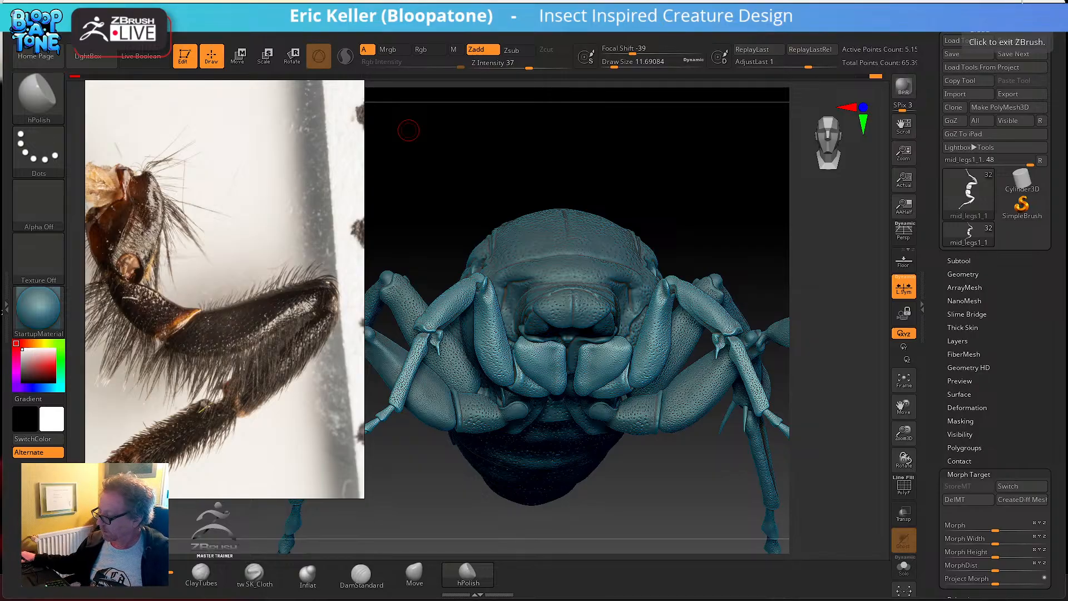
# - Expand the head folder in the subtool list and show all of its parts
pyautogui.moveTo(746, 148); pyautogui.dragTo(768, 294)
pyautogui.click(959, 261)
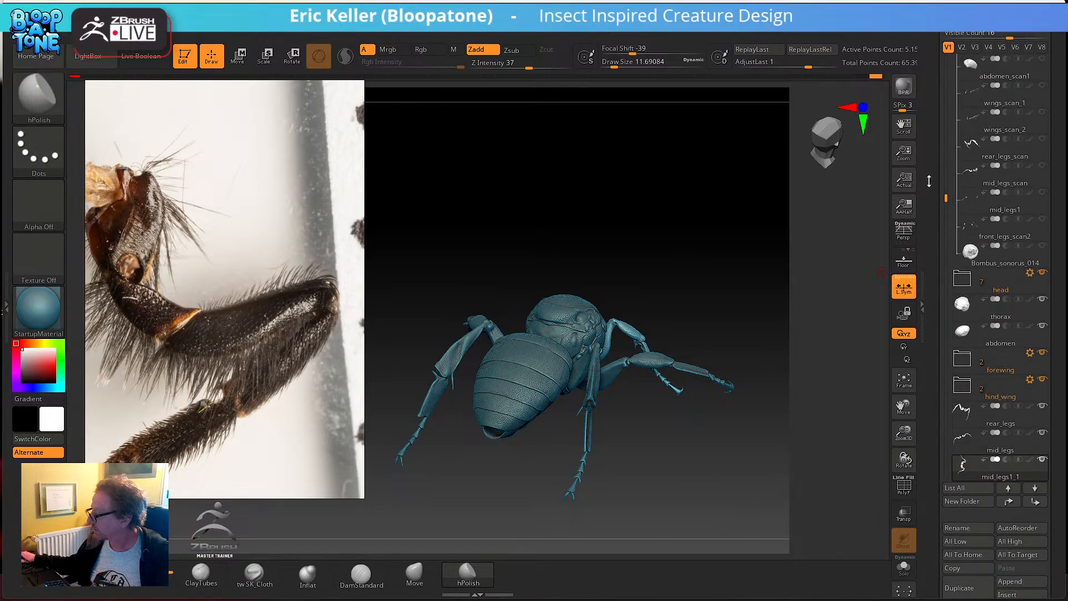
pyautogui.click(961, 284)
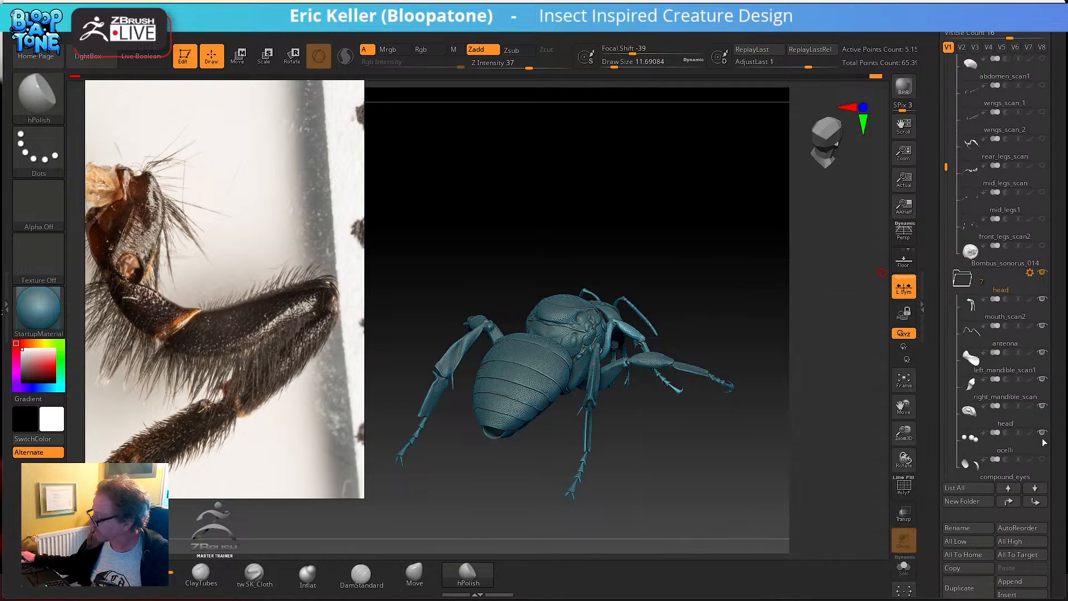
pyautogui.moveTo(770, 370); pyautogui.dragTo(610, 275)
pyautogui.moveTo(773, 281); pyautogui.dragTo(629, 462)
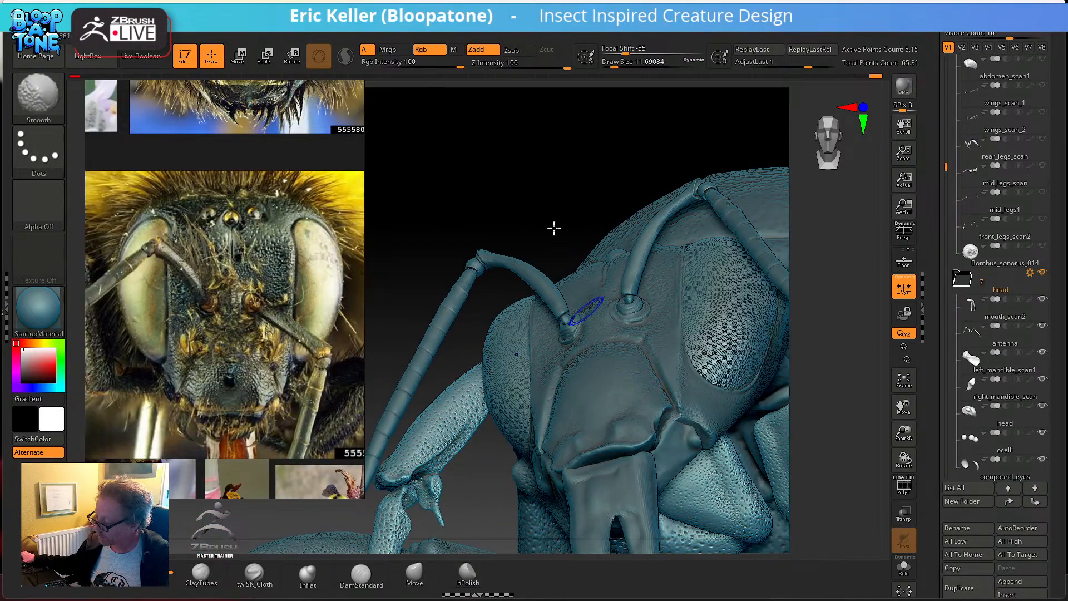
# - Inspect the bee's face up close and make mouth_scan2 the active subtool
pyautogui.moveTo(555, 228)
pyautogui.mouseDown()
pyautogui.moveTo(545, 148)
pyautogui.moveTo(590, 333)
pyautogui.mouseUp()
pyautogui.moveTo(480, 201); pyautogui.dragTo(364, 184)
pyautogui.keyDown('alt'); pyautogui.moveTo(671, 544); pyautogui.dragTo(704, 454); pyautogui.keyUp('alt')
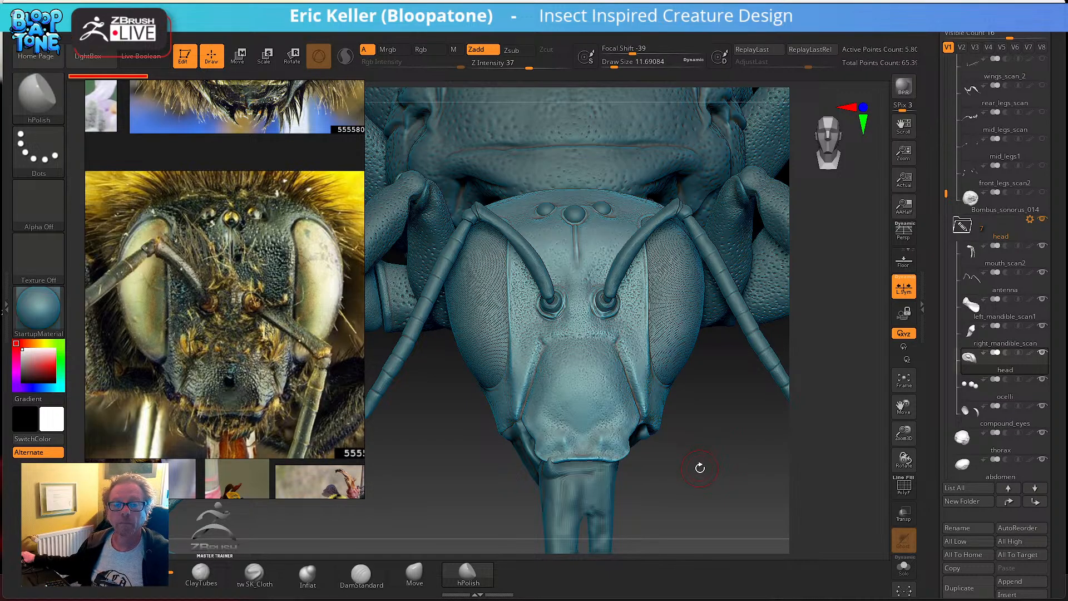
pyautogui.moveTo(699, 468); pyautogui.dragTo(654, 484)
pyautogui.keyDown('alt'); pyautogui.click(466, 414); pyautogui.keyUp('alt')
pyautogui.keyDown('alt'); pyautogui.moveTo(680, 447); pyautogui.dragTo(693, 363); pyautogui.keyUp('alt')
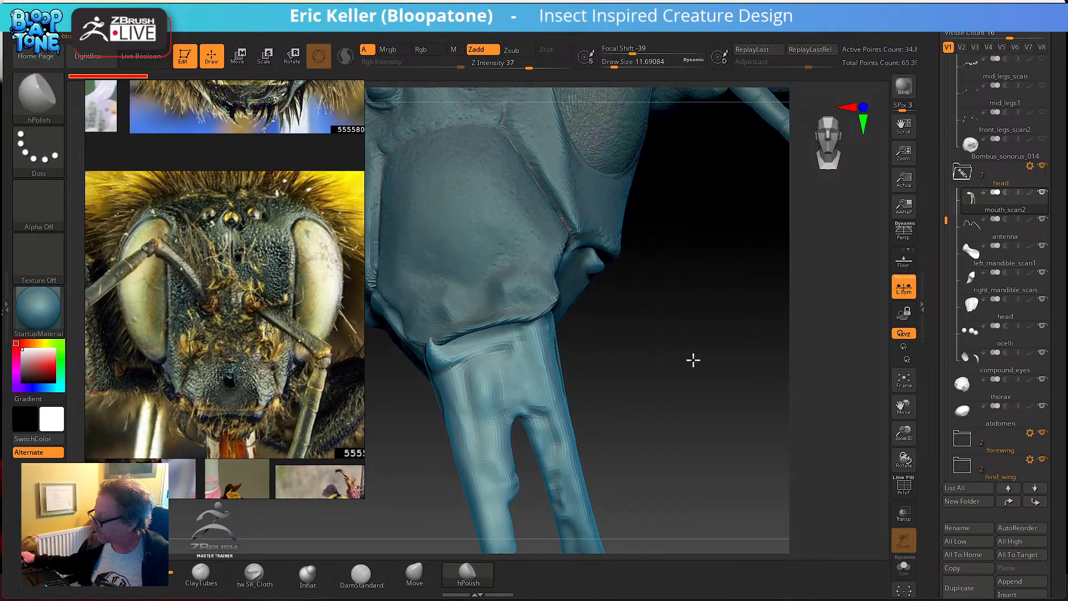
# - Show the Bombus_sonorus_019 and left_mandible_scan subtools in the scan folder
pyautogui.moveTo(945, 221); pyautogui.dragTo(941, 57)
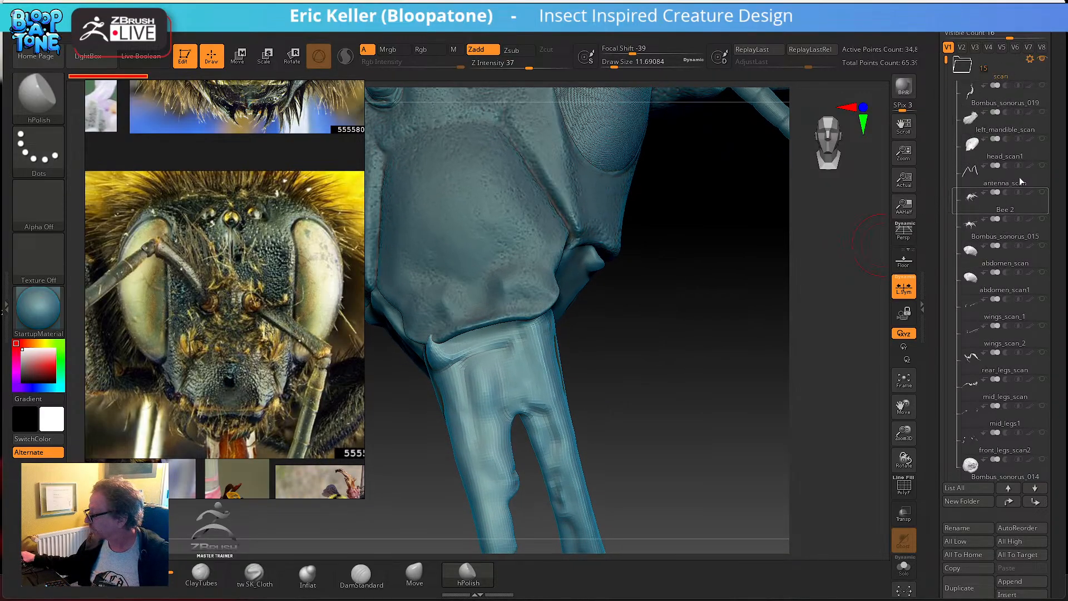
pyautogui.click(1044, 87)
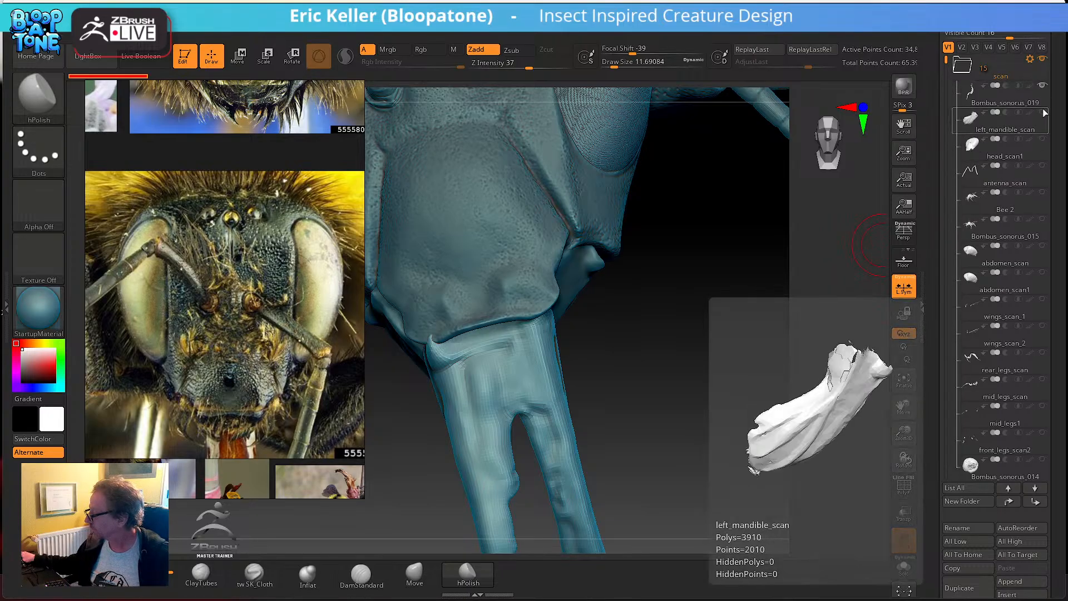
pyautogui.click(1043, 113)
pyautogui.keyDown('alt'); pyautogui.moveTo(671, 309); pyautogui.dragTo(635, 494); pyautogui.keyUp('alt')
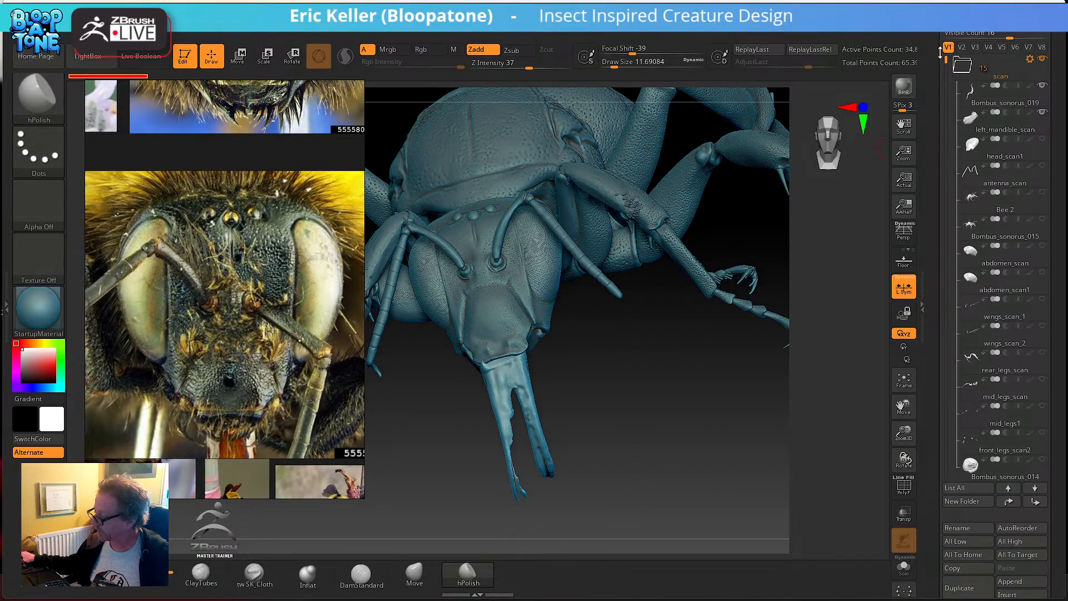
# - Switch to visibility set V2 and show all the scan folder's subtools
pyautogui.click(962, 48)
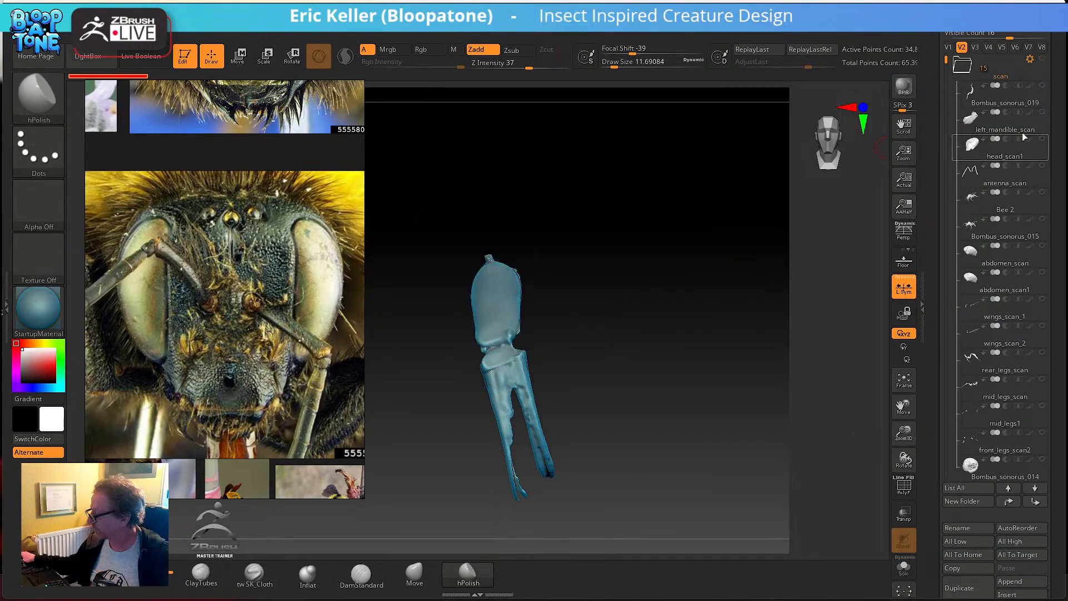
pyautogui.click(1044, 87)
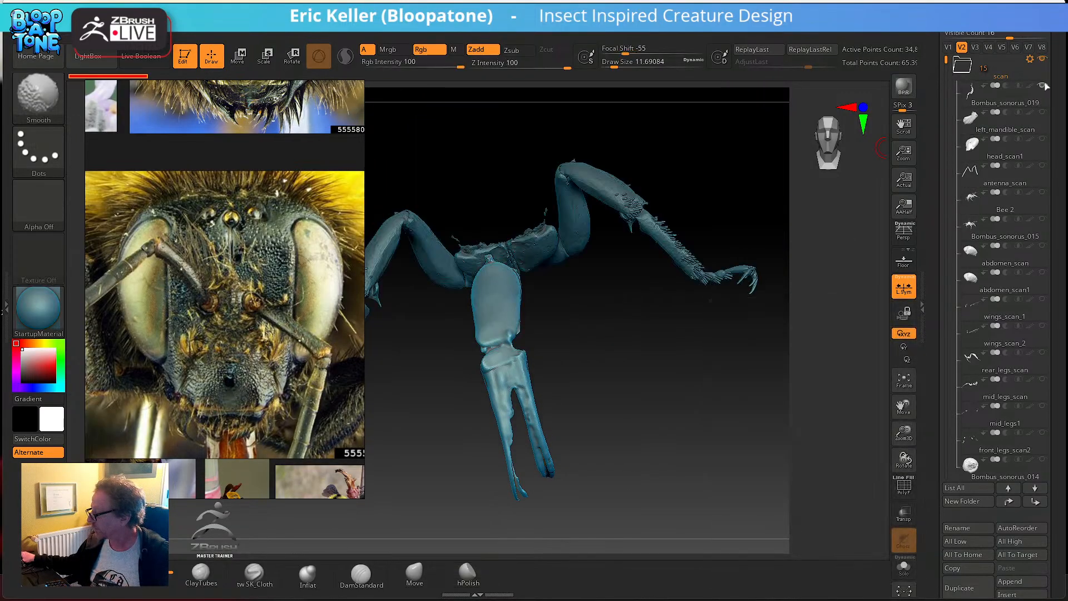
pyautogui.click(1044, 88)
pyautogui.keyDown('shift'); pyautogui.click(1044, 88); pyautogui.keyUp('shift')
pyautogui.moveTo(712, 394); pyautogui.dragTo(922, 383)
# - Collapse the scan and head folders, hide mid_legs1_1 and select mid_legs1_2
pyautogui.click(962, 67)
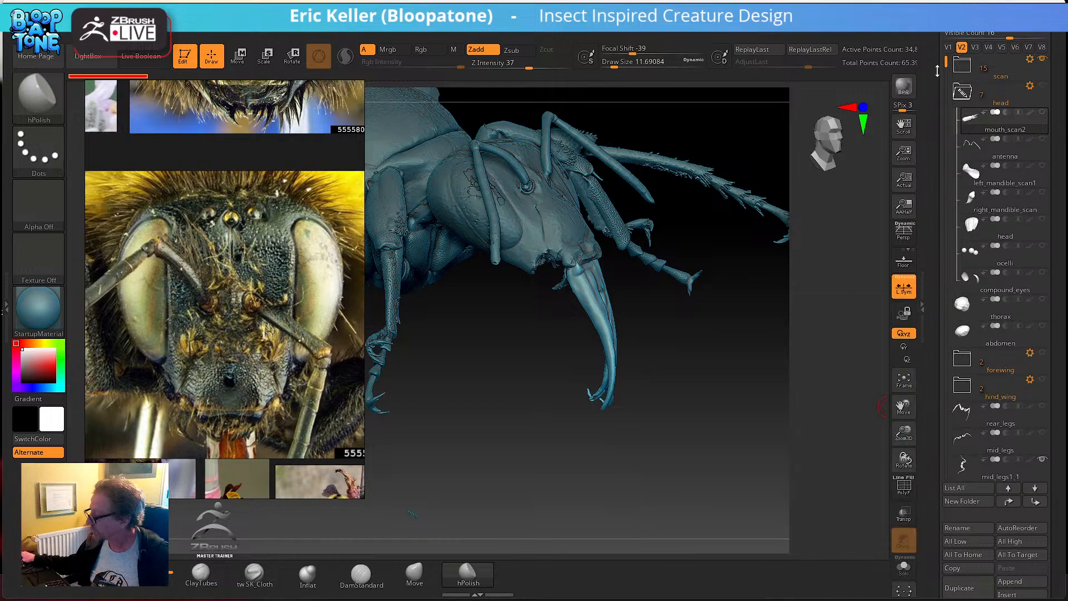
pyautogui.click(962, 92)
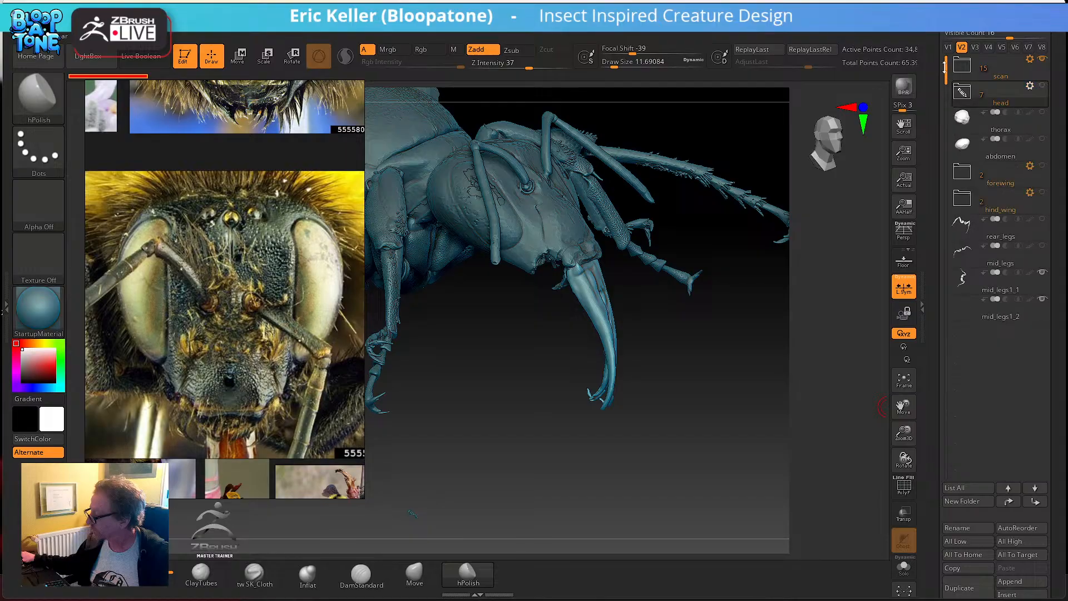
pyautogui.click(1042, 274)
pyautogui.click(1036, 308)
pyautogui.keyDown('alt'); pyautogui.moveTo(712, 320); pyautogui.dragTo(723, 361); pyautogui.keyUp('alt')
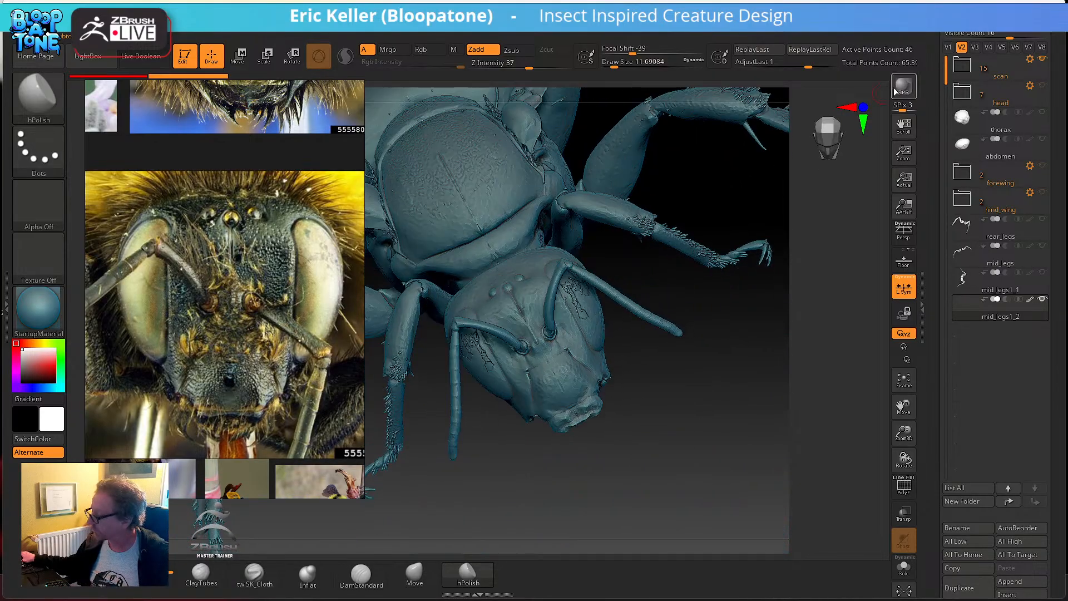
# - Return to visibility set V1 and select the mouthparts to compare them with the reference photos
pyautogui.click(946, 55)
pyautogui.moveTo(712, 410); pyautogui.dragTo(593, 428)
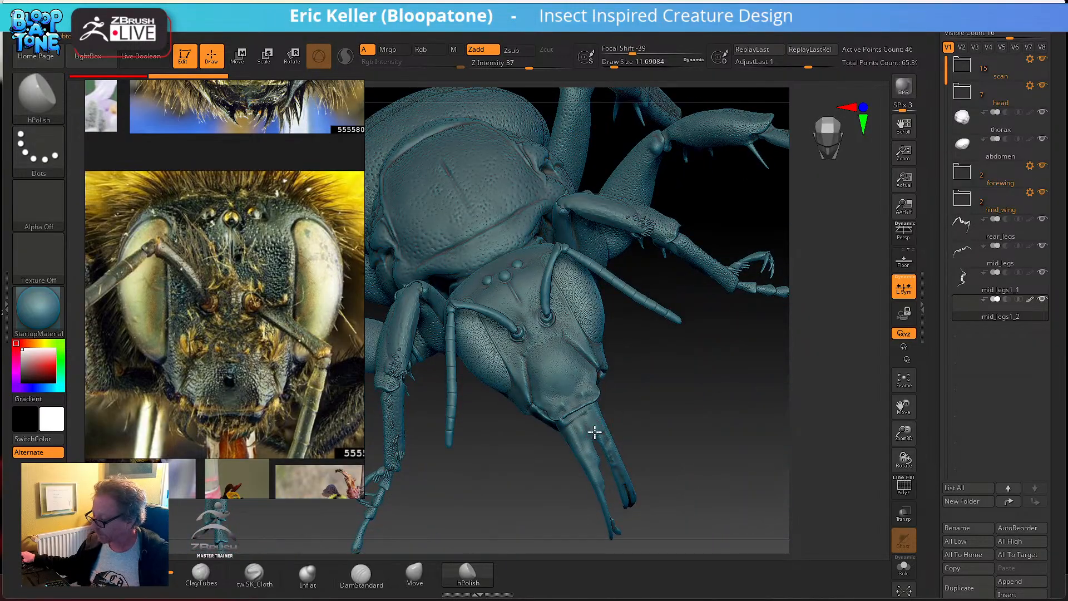
pyautogui.keyDown('alt'); pyautogui.click(593, 432); pyautogui.keyUp('alt')
pyautogui.moveTo(744, 453); pyautogui.dragTo(434, 363)
pyautogui.scroll(-2, 327, 327)
pyautogui.scroll(-3, 357, 357)
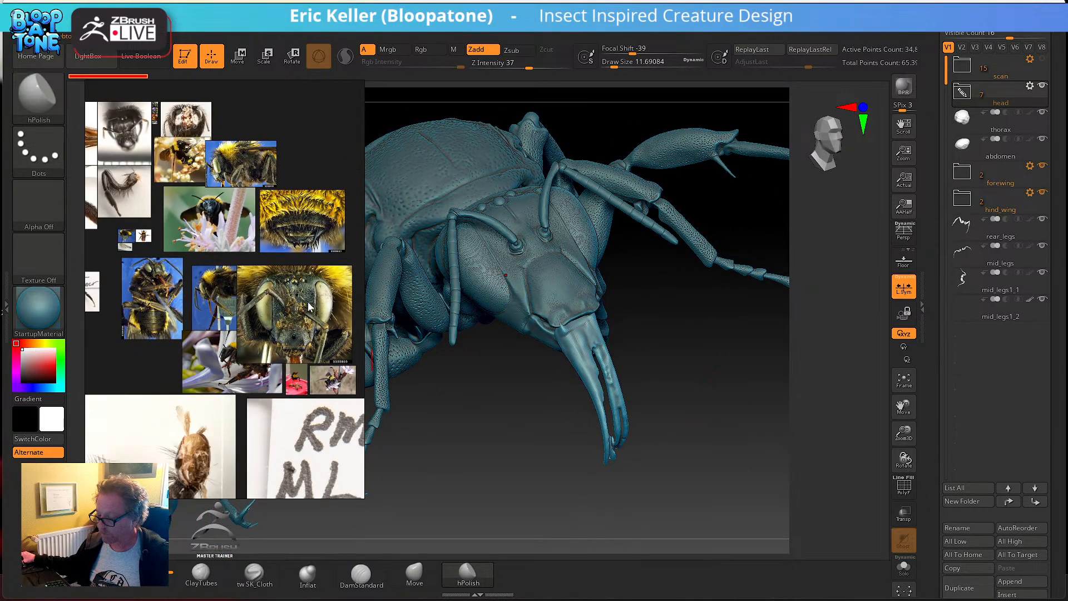
pyautogui.moveTo(619, 359); pyautogui.dragTo(827, 372)
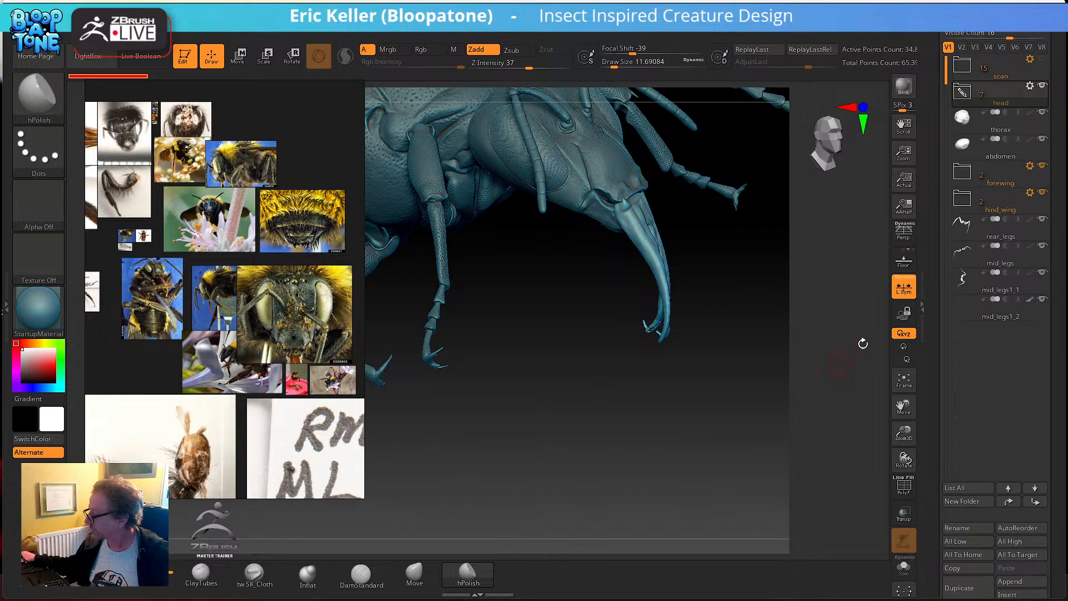
# - Expand the head folder, hide mouth_scan2 and select the right_mandible_scan subtool for a close view
pyautogui.click(962, 94)
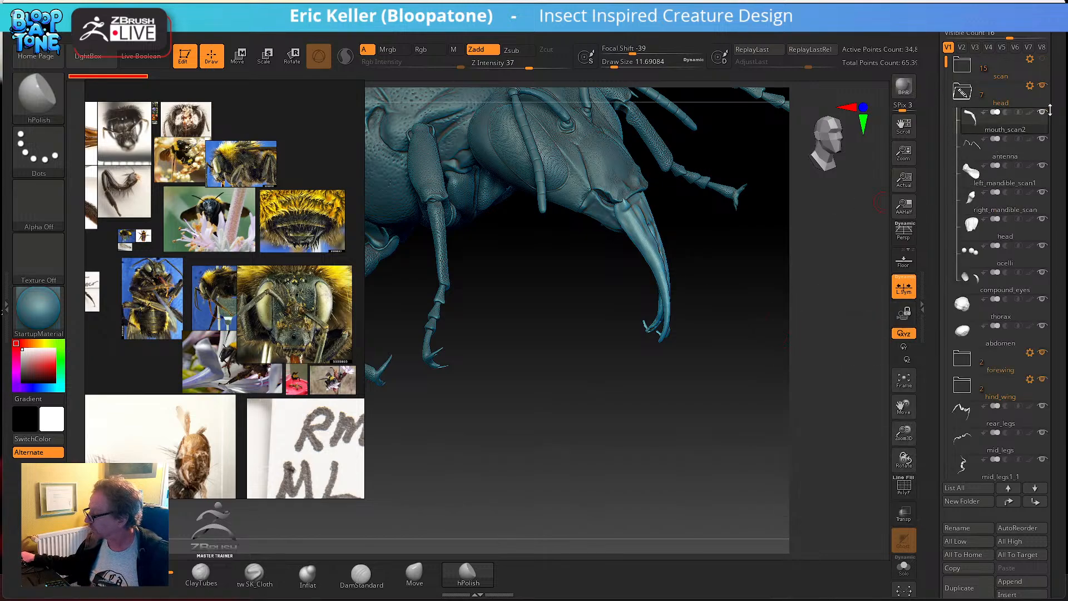
pyautogui.keyDown('alt'); pyautogui.click(608, 218); pyautogui.keyUp('alt')
pyautogui.moveTo(734, 385); pyautogui.dragTo(893, 490)
pyautogui.moveTo(701, 334); pyautogui.dragTo(641, 438)
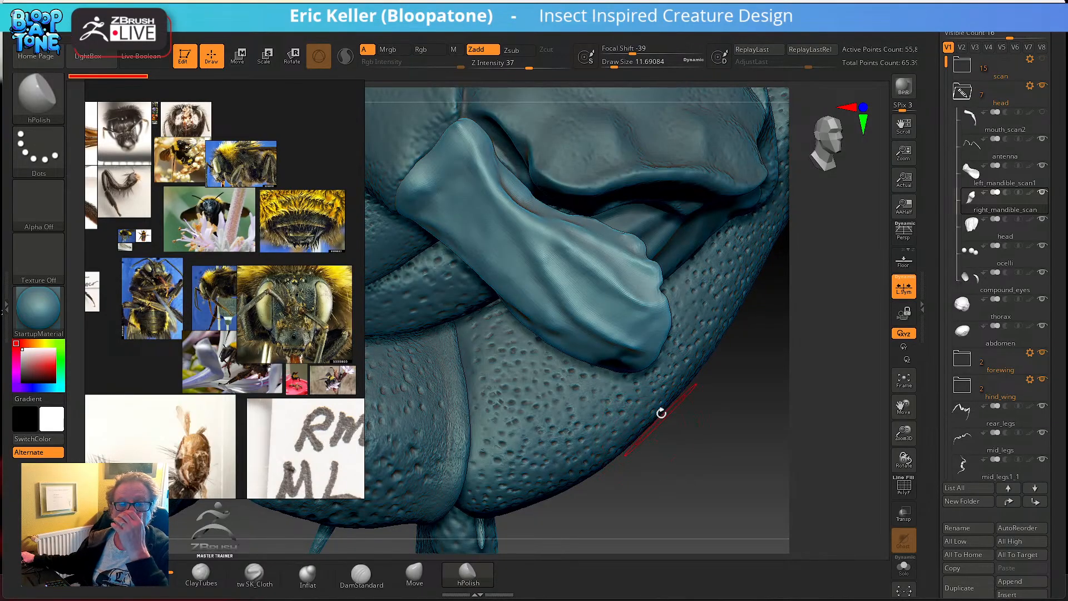
# - Examine the reference photo of the large yellow-and-black bee beside the smaller honeybees
pyautogui.moveTo(939, 89); pyautogui.dragTo(931, 222)
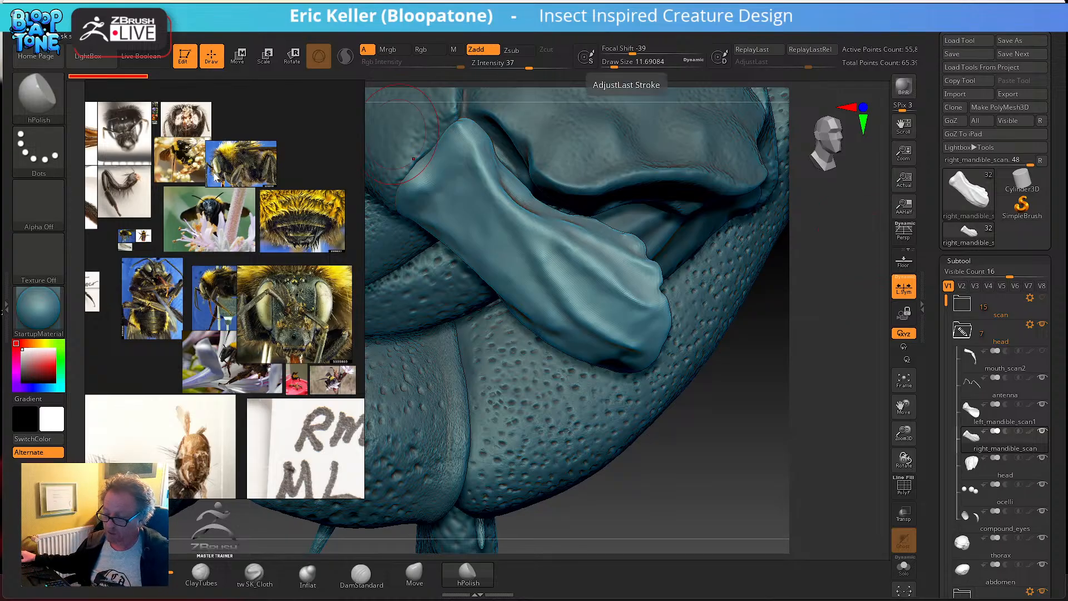
pyautogui.scroll(-2, 221, 244)
pyautogui.scroll(6, 253, 331)
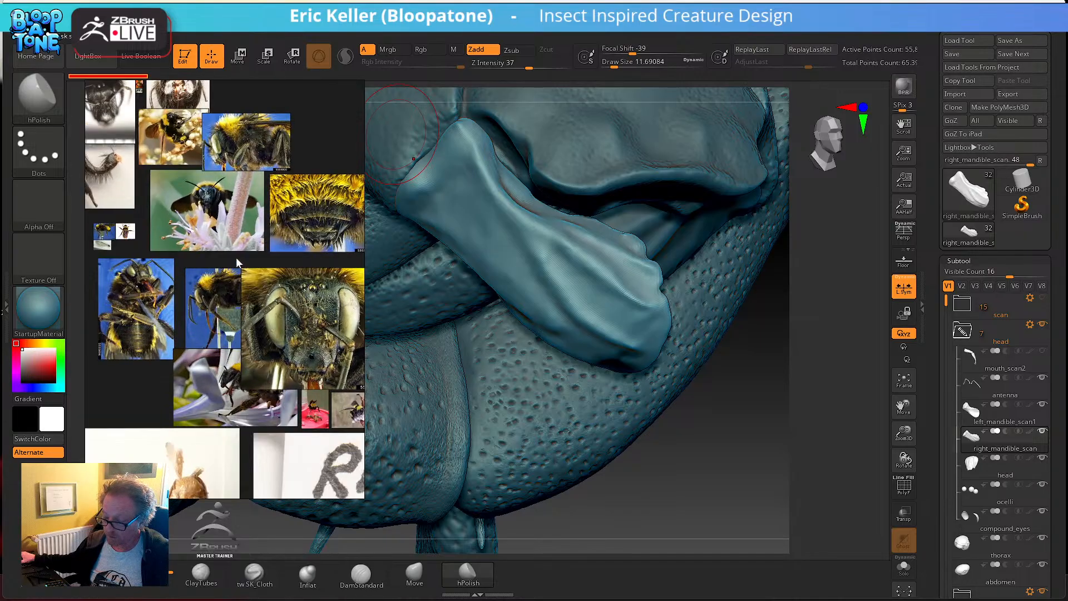
pyautogui.scroll(6, 269, 325)
pyautogui.moveTo(269, 326); pyautogui.dragTo(250, 246, button='middle')
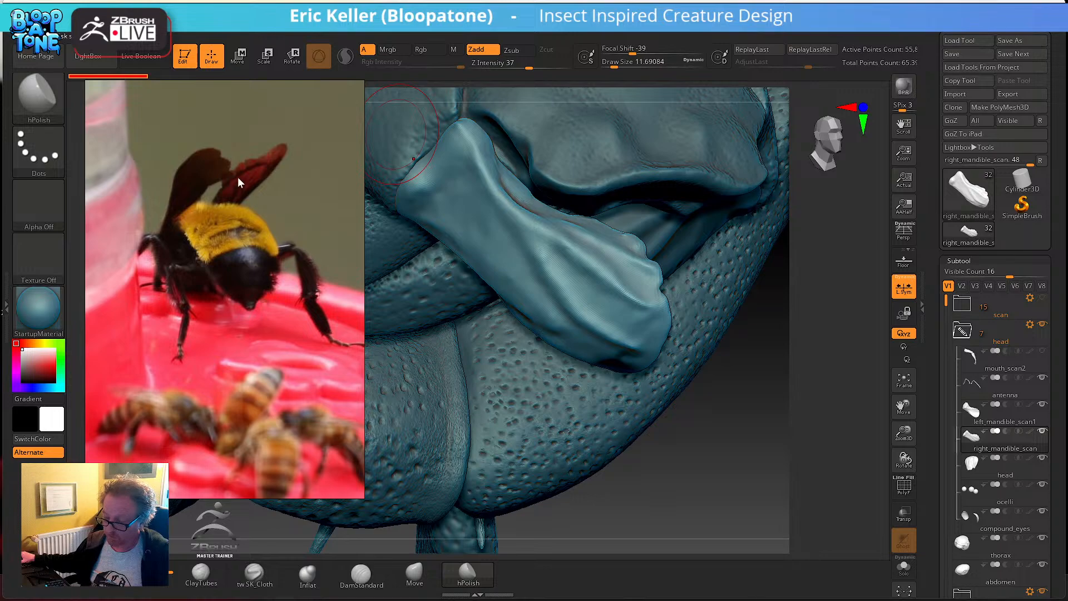
pyautogui.moveTo(227, 332); pyautogui.dragTo(231, 251, button='middle')
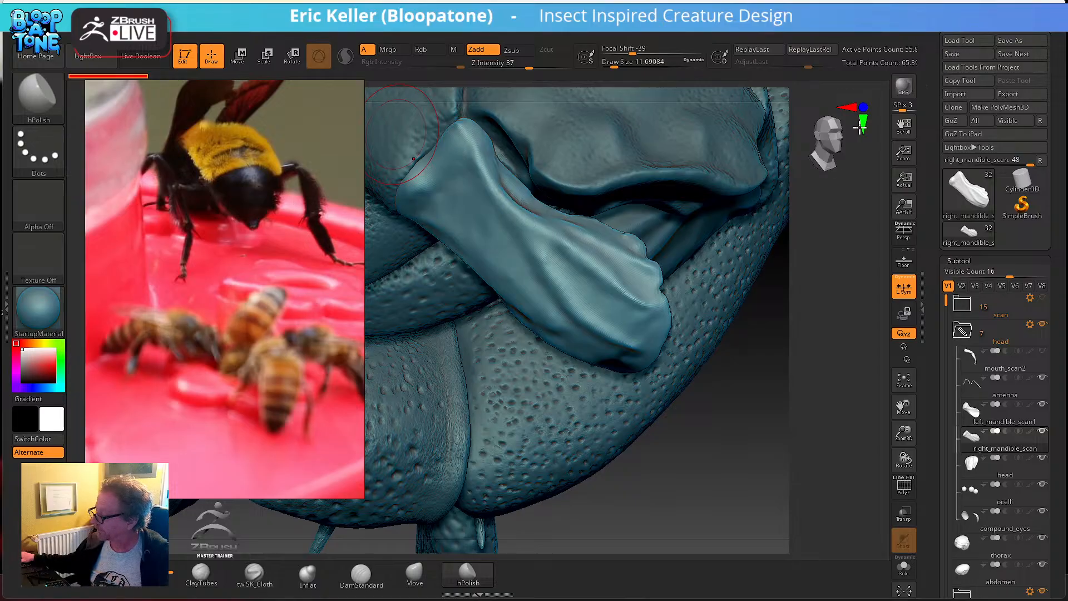
# - Load the Bee_from_scan_007 tool from the honeyBee_ZBrush folder inside Apis_mellifera
pyautogui.moveTo(823, 230); pyautogui.dragTo(836, 217)
pyautogui.click(967, 43)
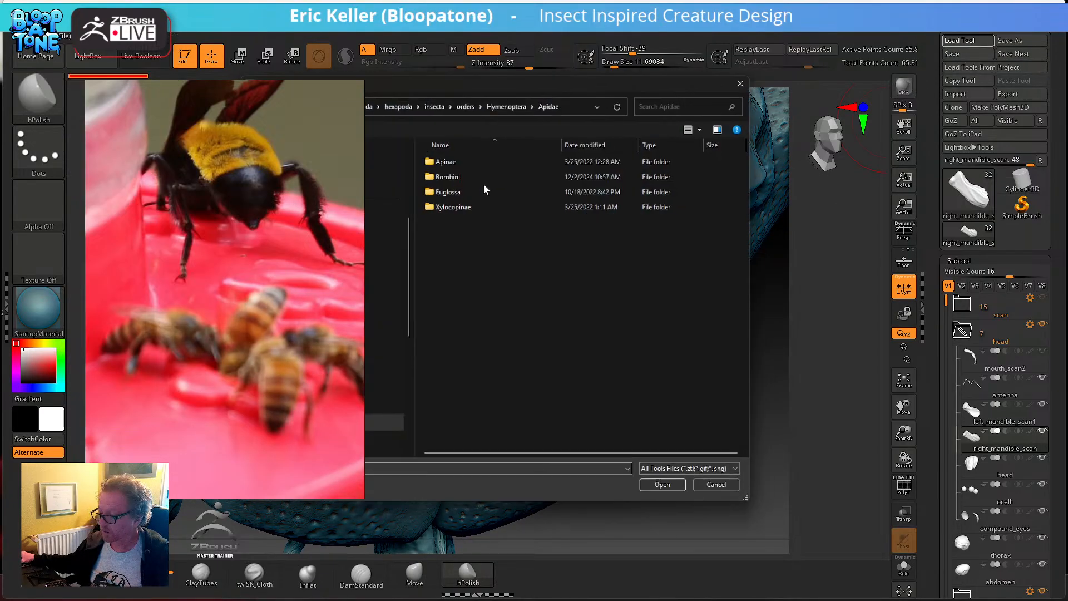
pyautogui.moveTo(525, 89); pyautogui.dragTo(568, 105)
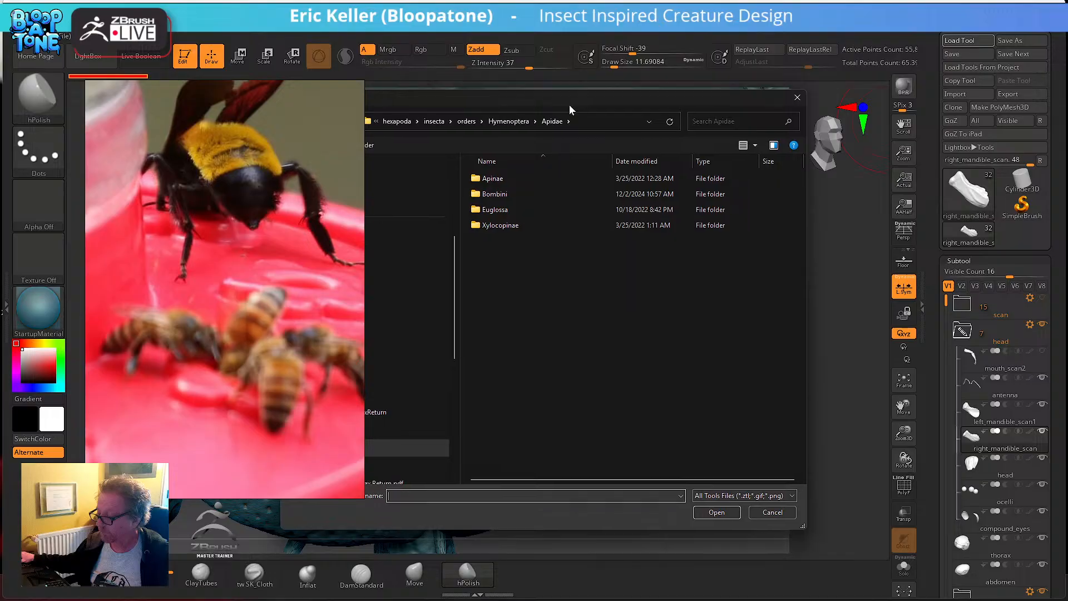
pyautogui.doubleClick(491, 179)
pyautogui.doubleClick(499, 178)
pyautogui.doubleClick(503, 178)
pyautogui.doubleClick(507, 178)
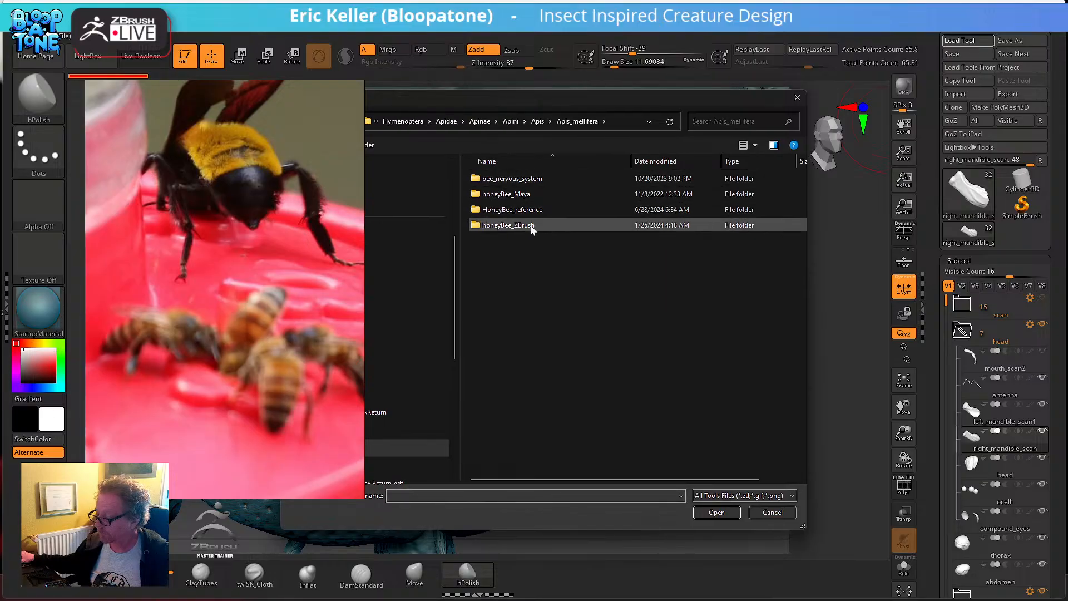
pyautogui.doubleClick(529, 225)
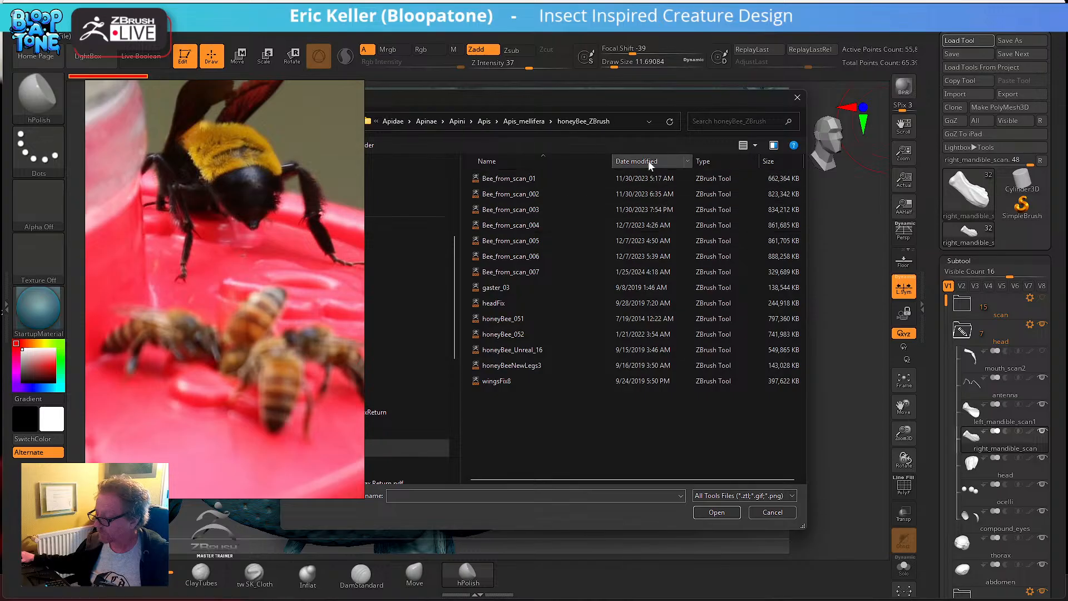
pyautogui.click(546, 272)
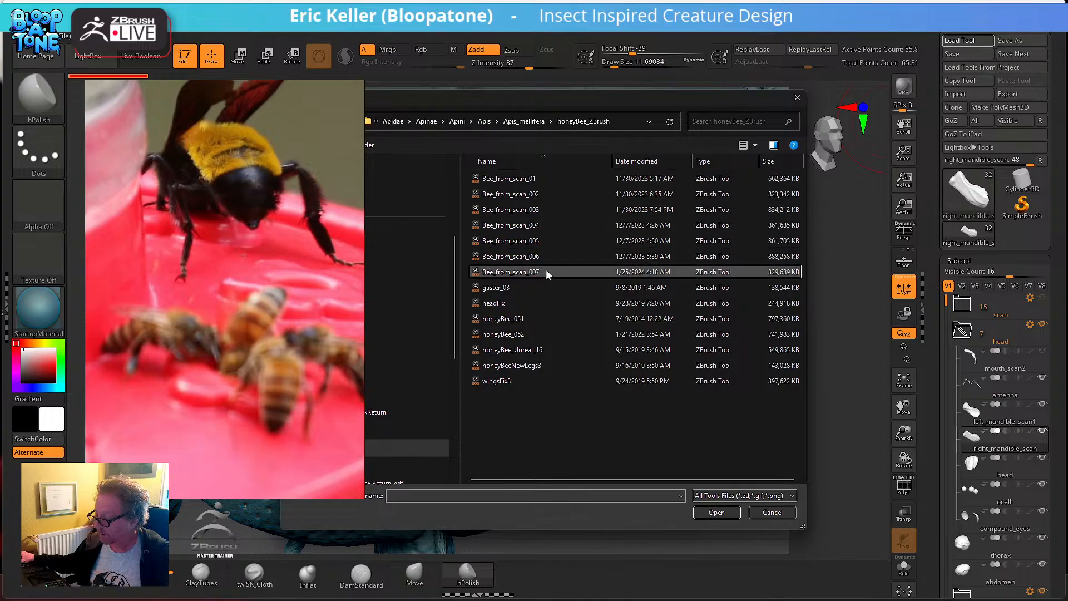
pyautogui.click(721, 515)
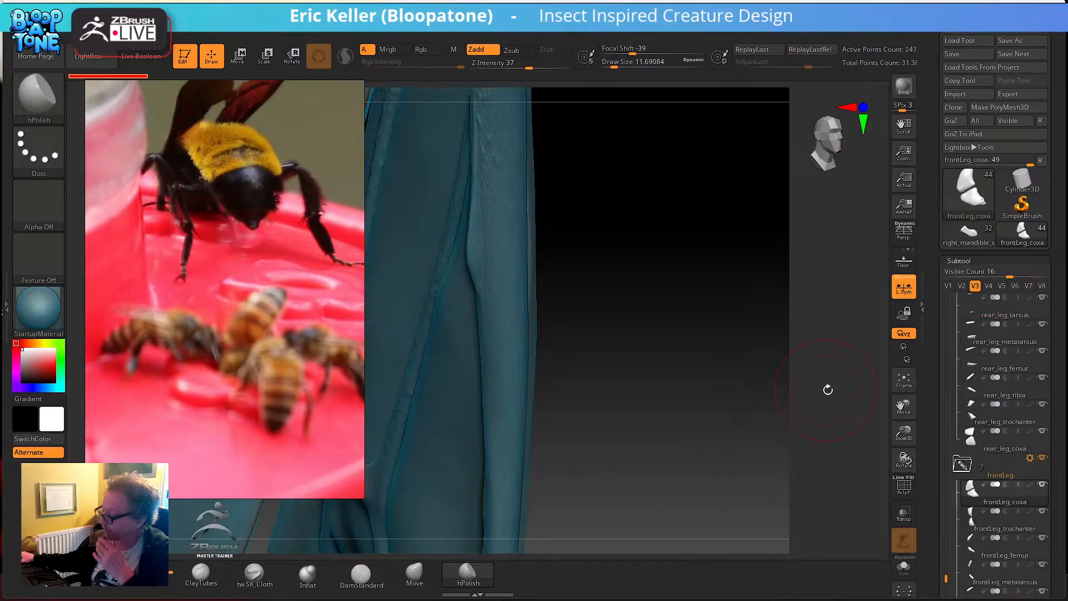
# - Frame the loaded honeybee model and select its mandibles_scan2_1 subtool for a close view
pyautogui.click(903, 382)
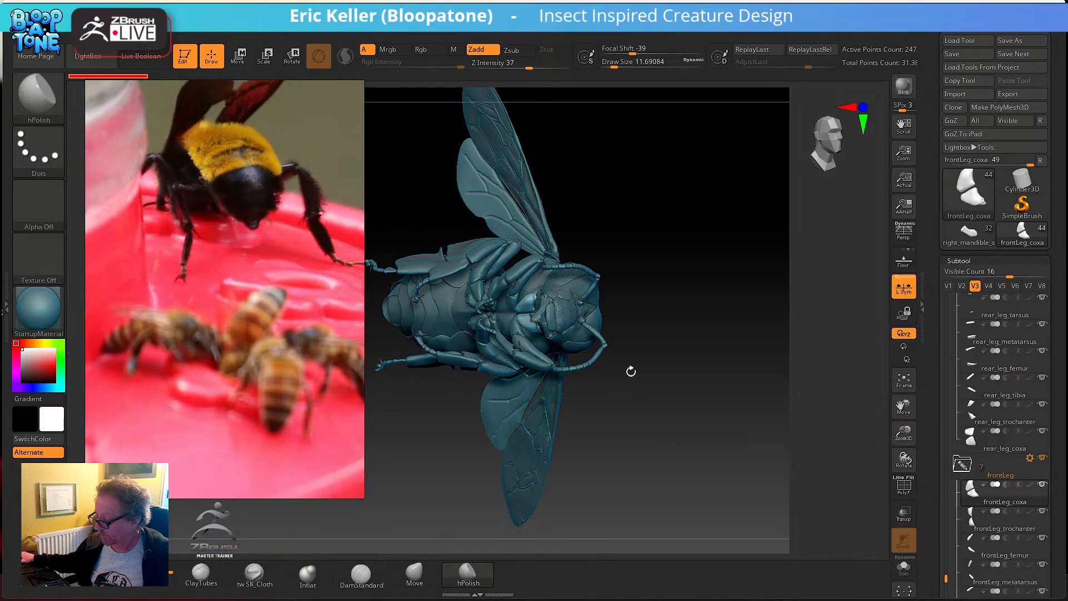
pyautogui.keyDown('alt'); pyautogui.click(558, 321); pyautogui.keyUp('alt')
pyautogui.moveTo(661, 367); pyautogui.dragTo(712, 504)
pyautogui.keyDown('alt'); pyautogui.click(749, 318); pyautogui.keyUp('alt')
pyautogui.moveTo(818, 401); pyautogui.dragTo(878, 383)
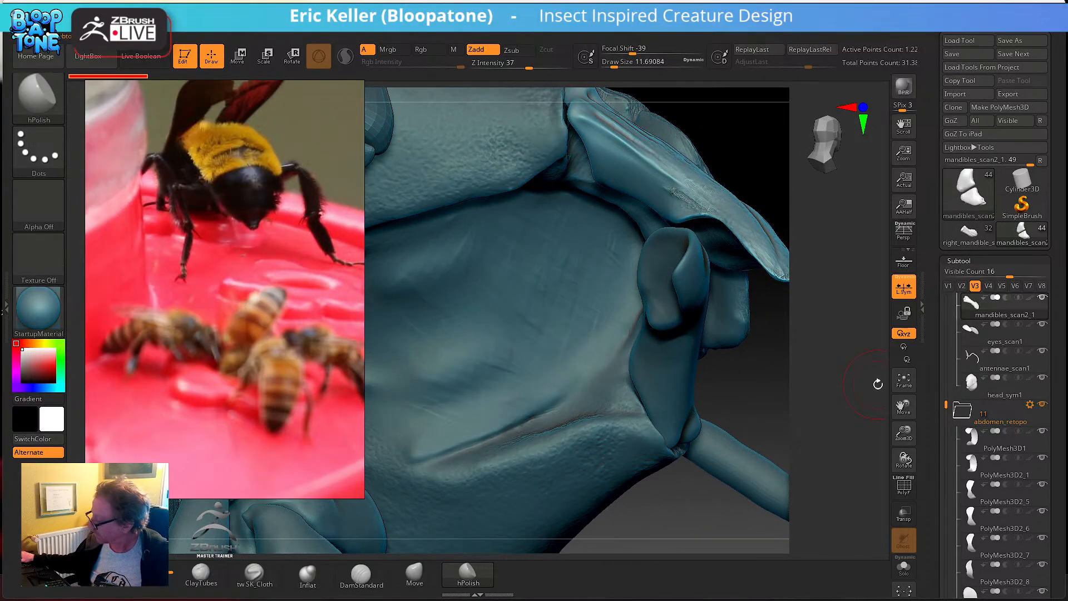
# - Collapse the wing, thorax-retopo, head_retopo, abdomen_retopo, bee_rear_leg and frontLeg folders, and select the head_sym1 subtool
pyautogui.moveTo(947, 402); pyautogui.dragTo(935, 290)
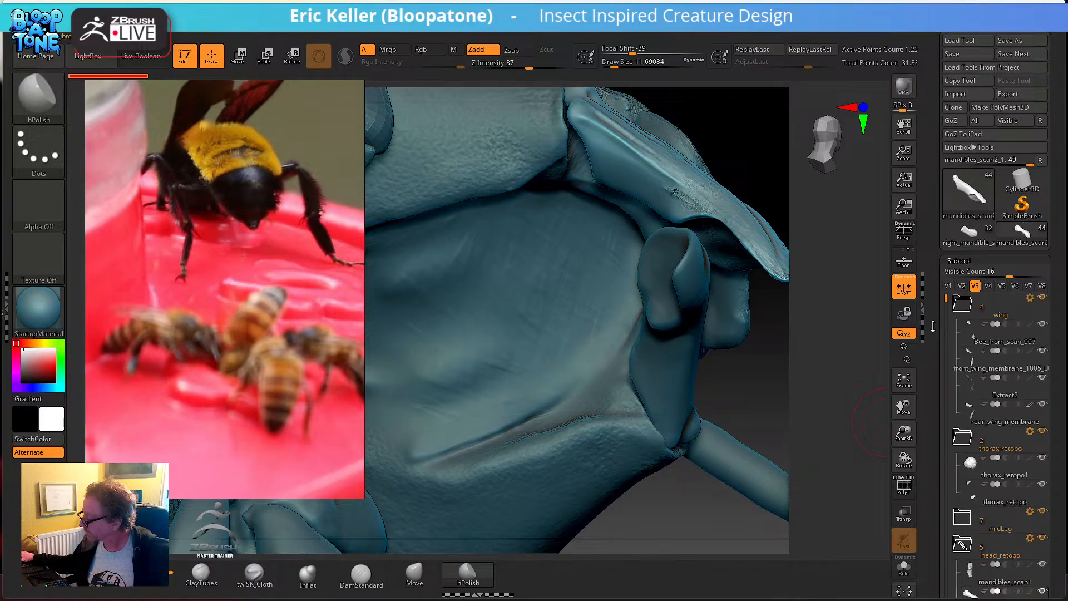
pyautogui.click(957, 313)
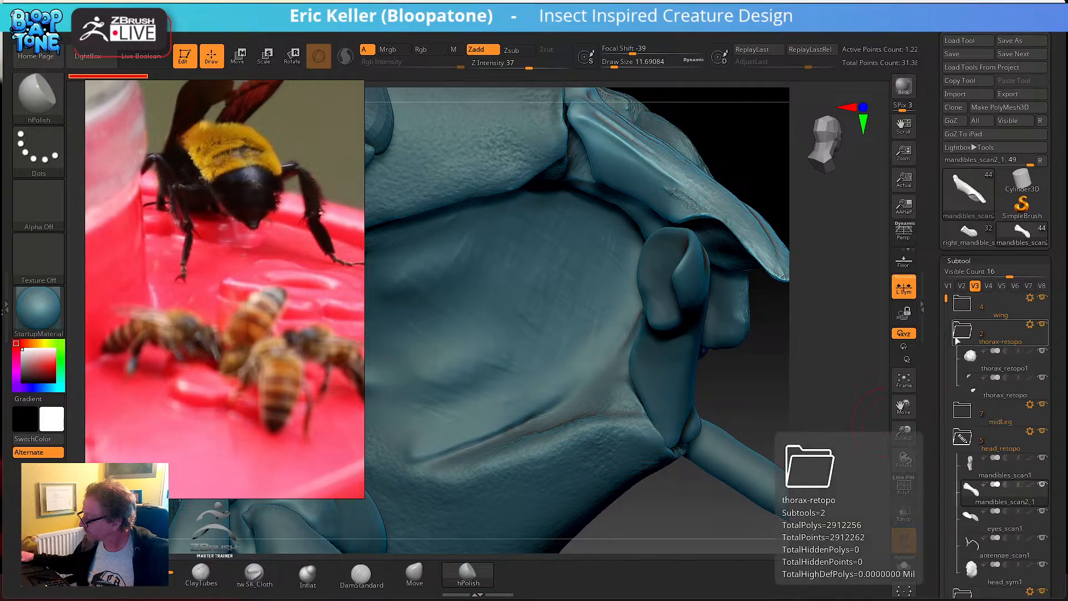
pyautogui.click(958, 334)
pyautogui.click(960, 386)
pyautogui.moveTo(946, 305); pyautogui.dragTo(945, 341)
pyautogui.click(961, 334)
pyautogui.click(961, 334)
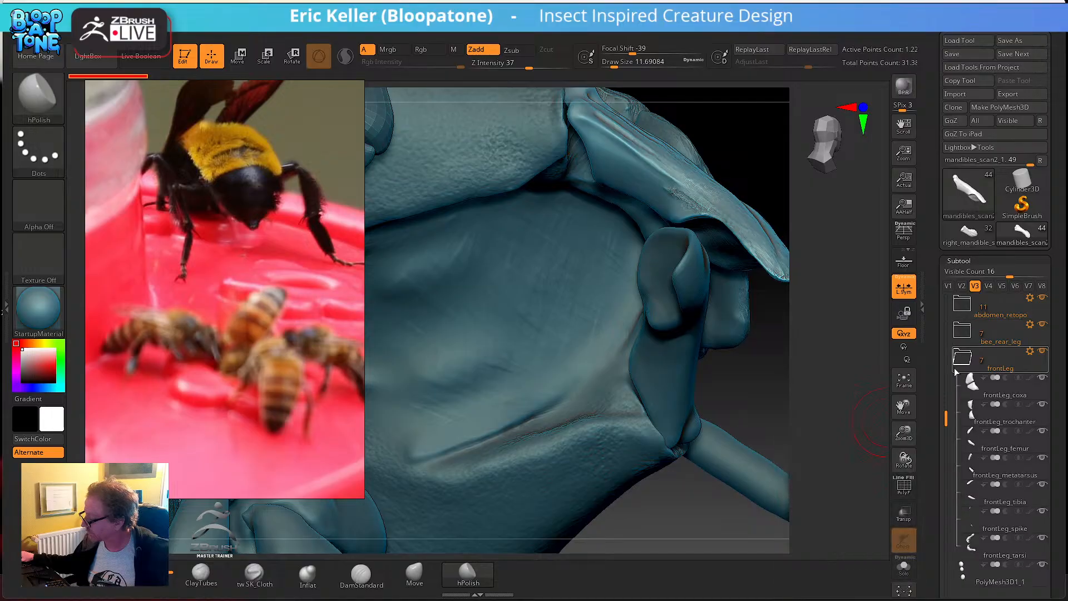
pyautogui.click(962, 359)
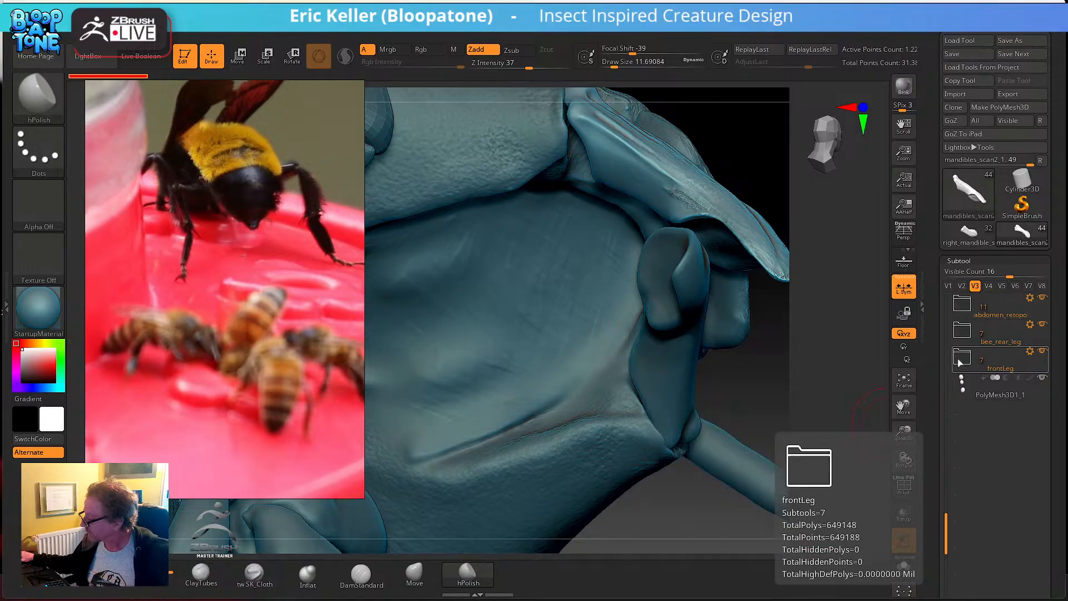
pyautogui.keyDown('alt'); pyautogui.click(538, 369); pyautogui.keyUp('alt')
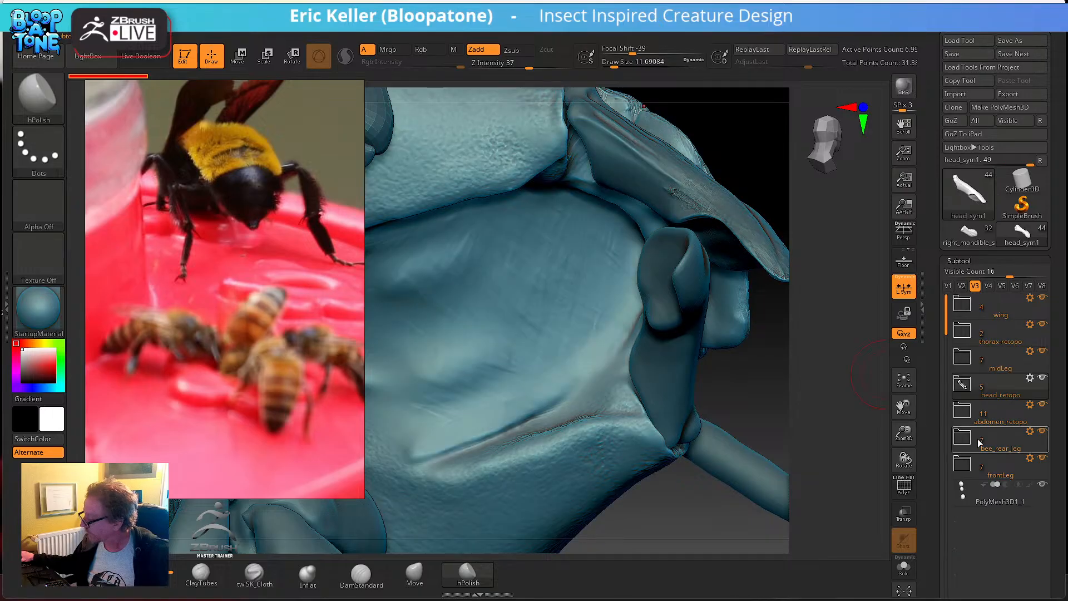
# - Expand the head_retopo folder in the honeybee model's subtool list
pyautogui.click(962, 384)
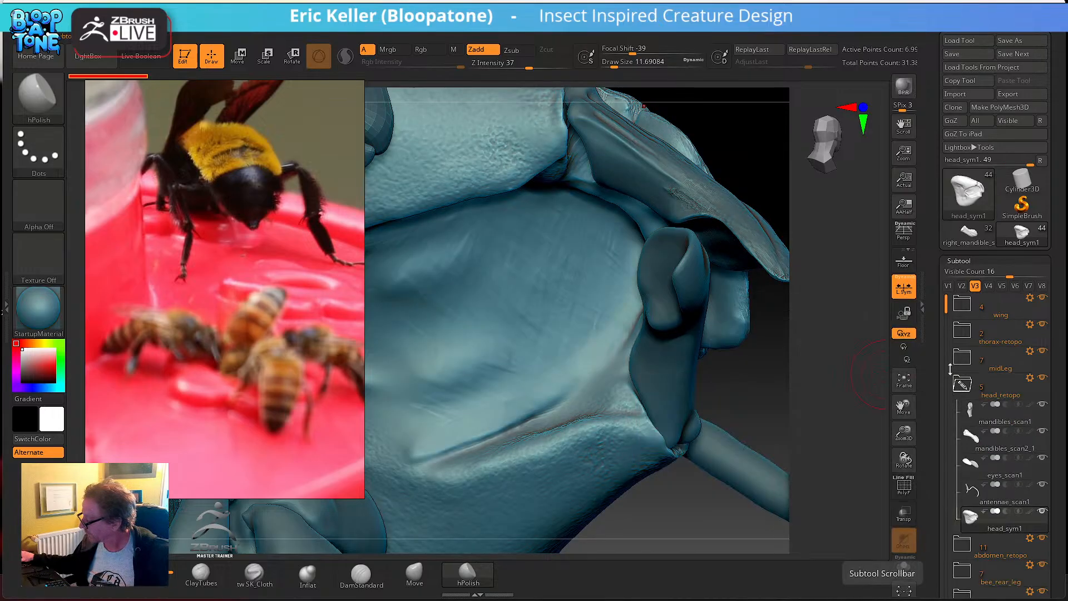
pyautogui.moveTo(944, 311)
pyautogui.mouseDown()
pyautogui.moveTo(937, 393)
pyautogui.moveTo(939, 294)
pyautogui.mouseUp()
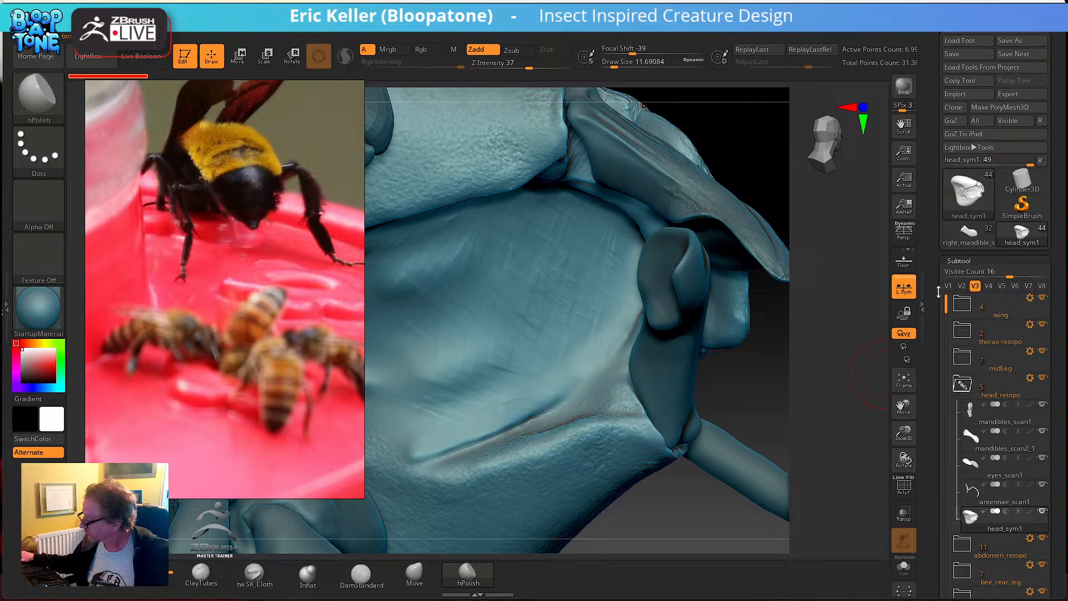
# - Start loading another tool and browse up from honeyBee_ZBrush to the EntomologyAnimated project folder
pyautogui.click(967, 41)
pyautogui.moveTo(604, 102); pyautogui.dragTo(713, 114)
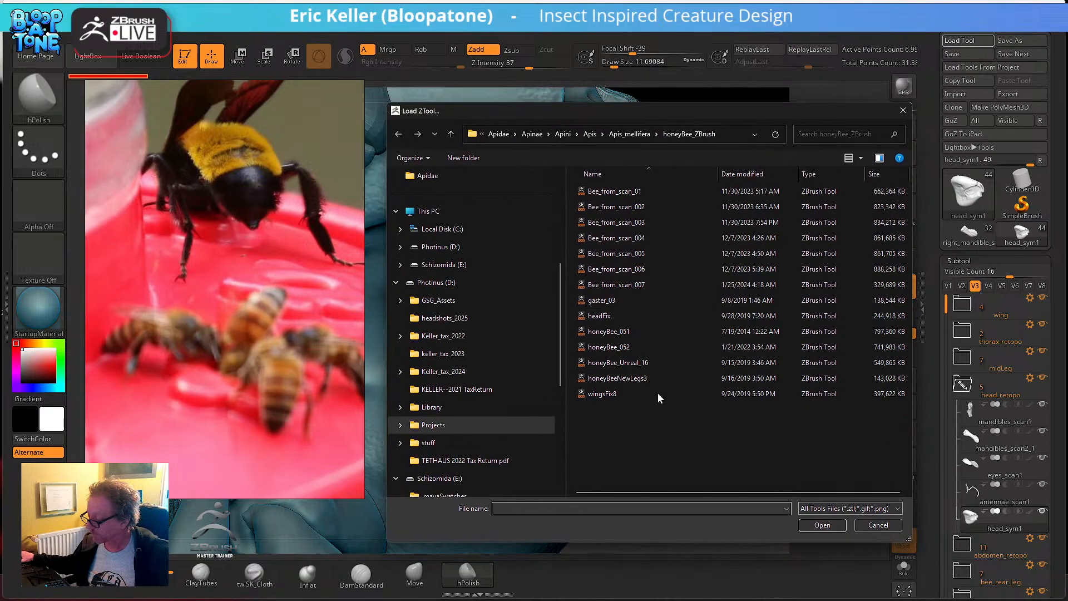
pyautogui.click(628, 137)
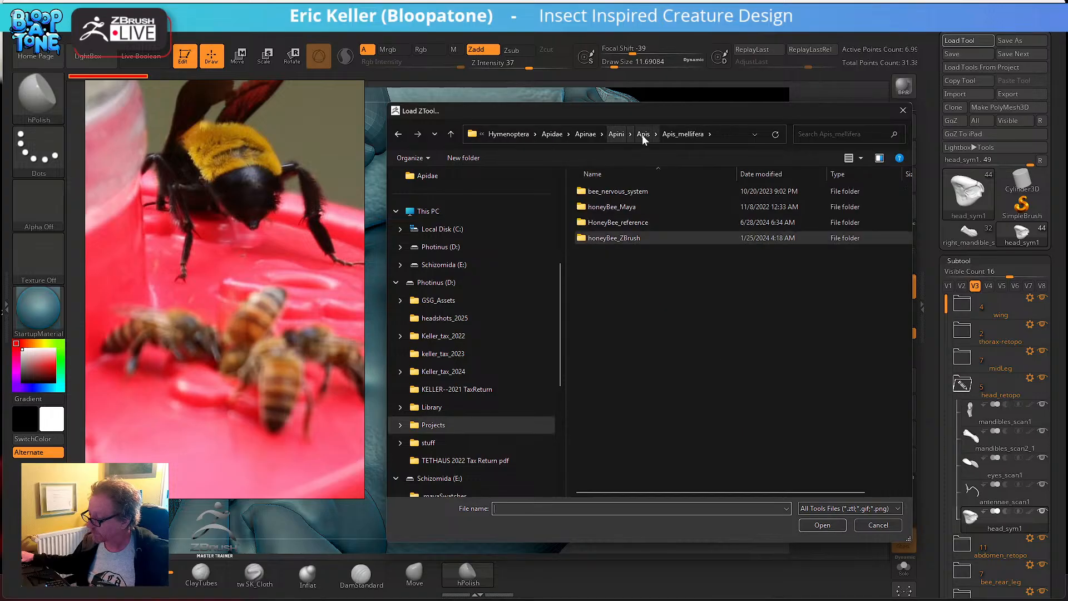
pyautogui.click(642, 135)
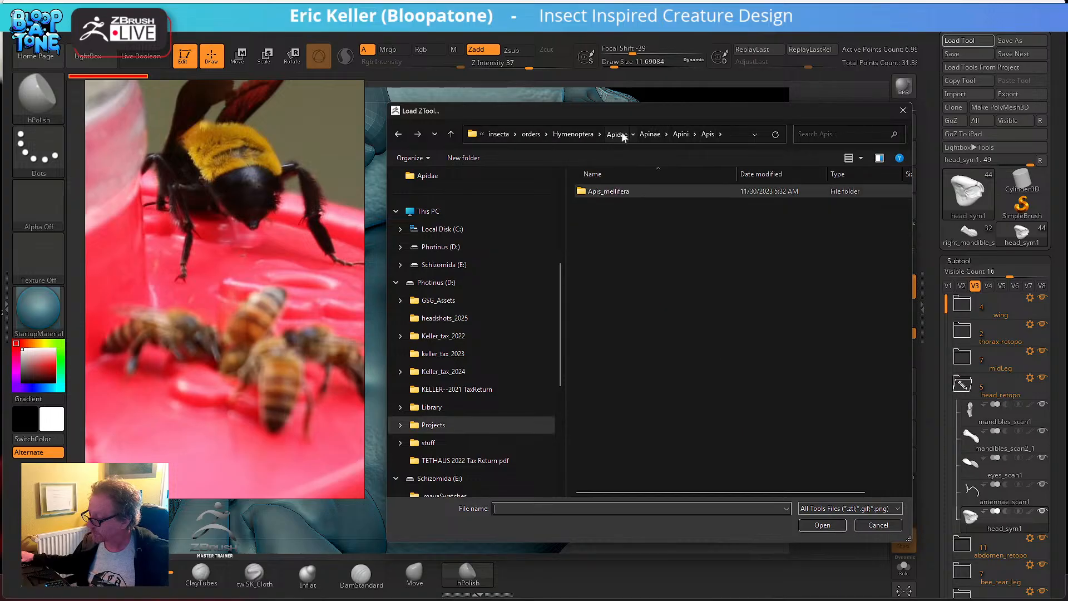
pyautogui.click(612, 136)
pyautogui.click(593, 135)
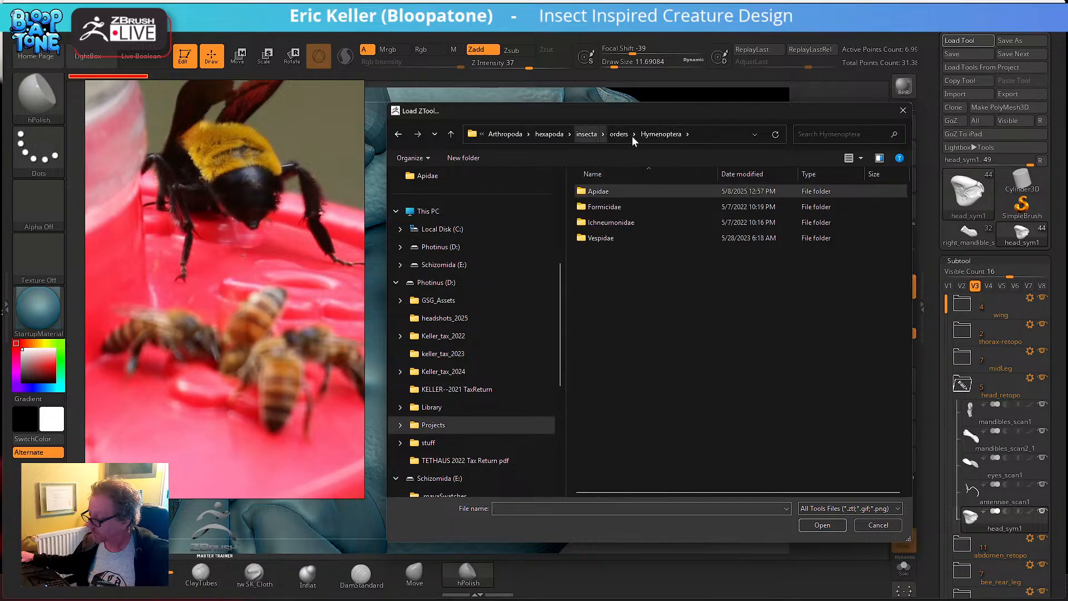
pyautogui.click(626, 137)
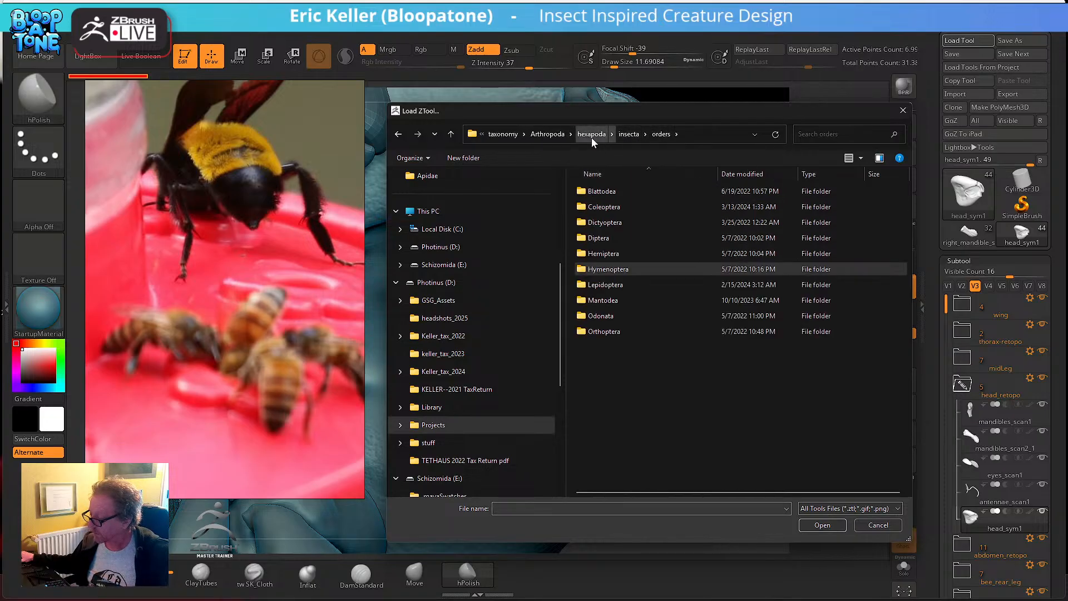
pyautogui.click(592, 138)
pyautogui.click(567, 134)
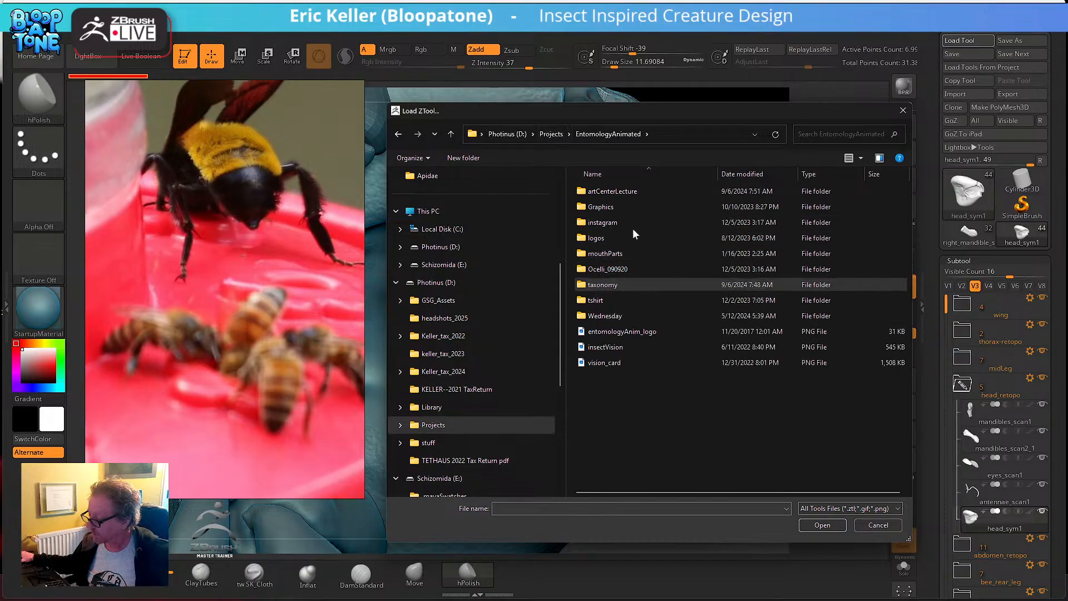
# - Load the honey_bee_mouthparts_11 tool from the mouhtparts_ZBrush folder inside mouthParts
pyautogui.doubleClick(632, 252)
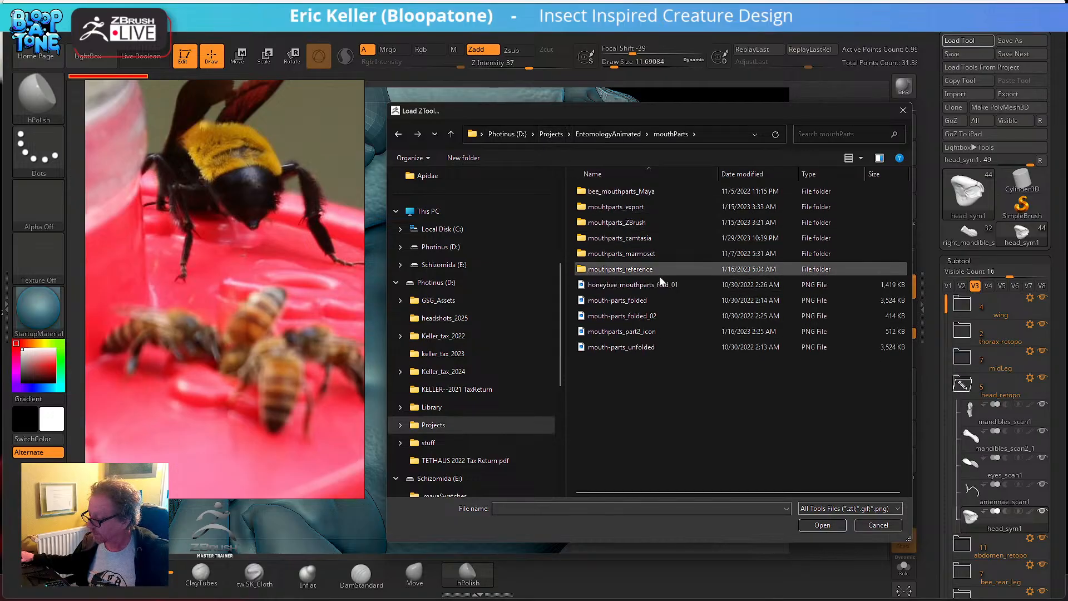
pyautogui.doubleClick(639, 222)
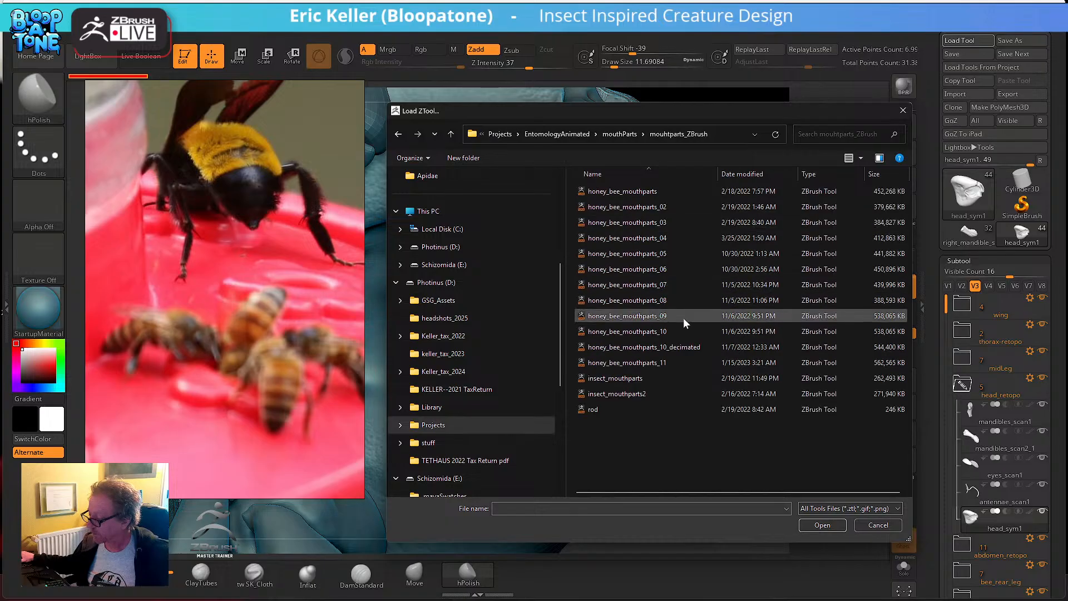
pyautogui.click(679, 332)
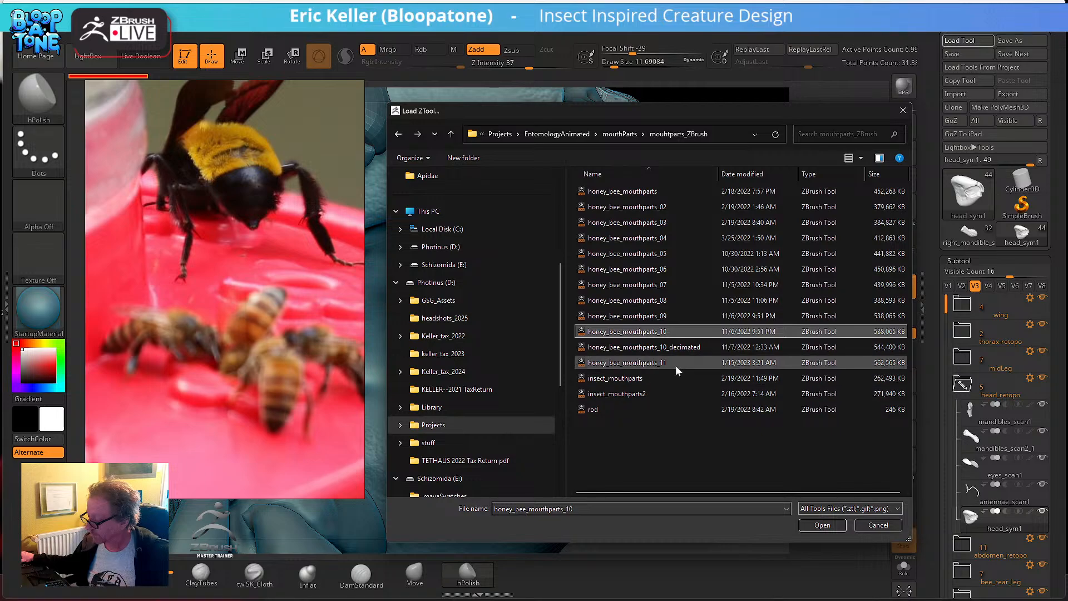
pyautogui.click(715, 362)
pyautogui.click(822, 526)
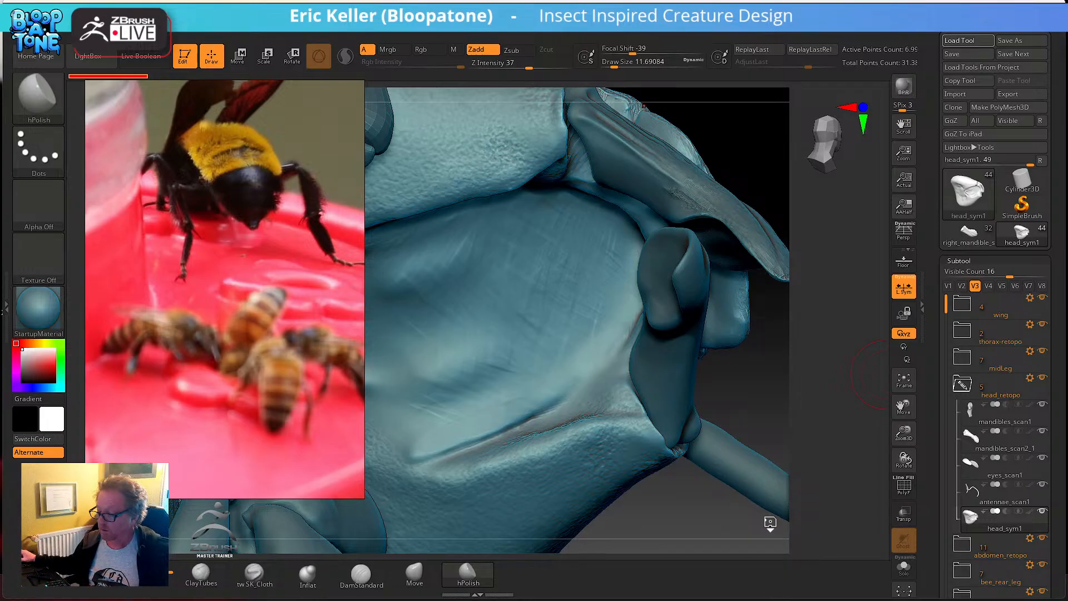
# - Frame the loaded honeybee mouthparts model and examine the extended tongue and galeae from several angles
pyautogui.click(902, 382)
pyautogui.moveTo(817, 370); pyautogui.dragTo(678, 452)
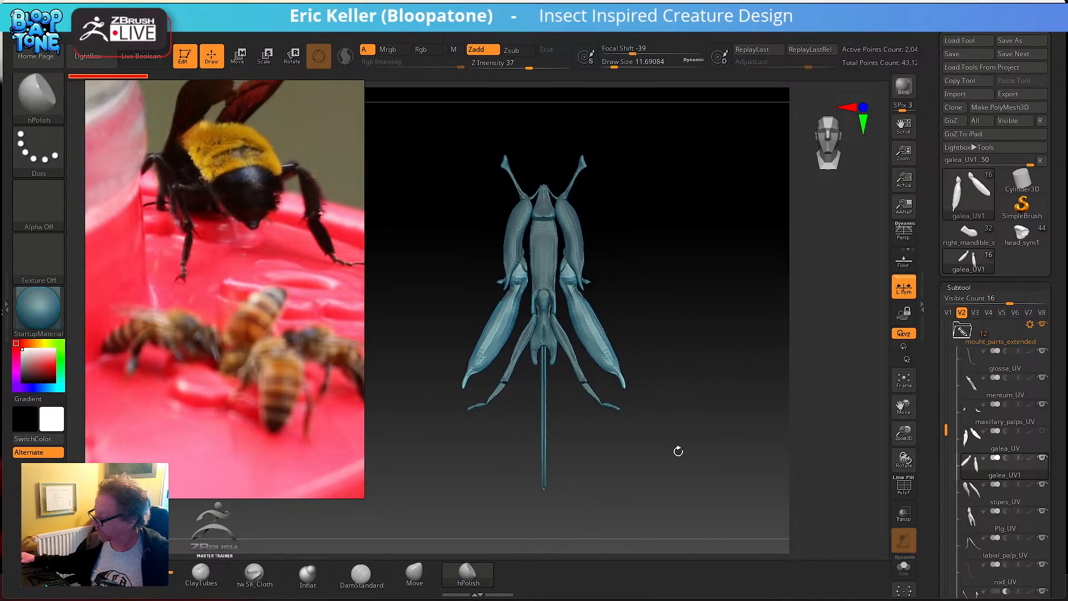
pyautogui.moveTo(727, 426); pyautogui.dragTo(707, 417)
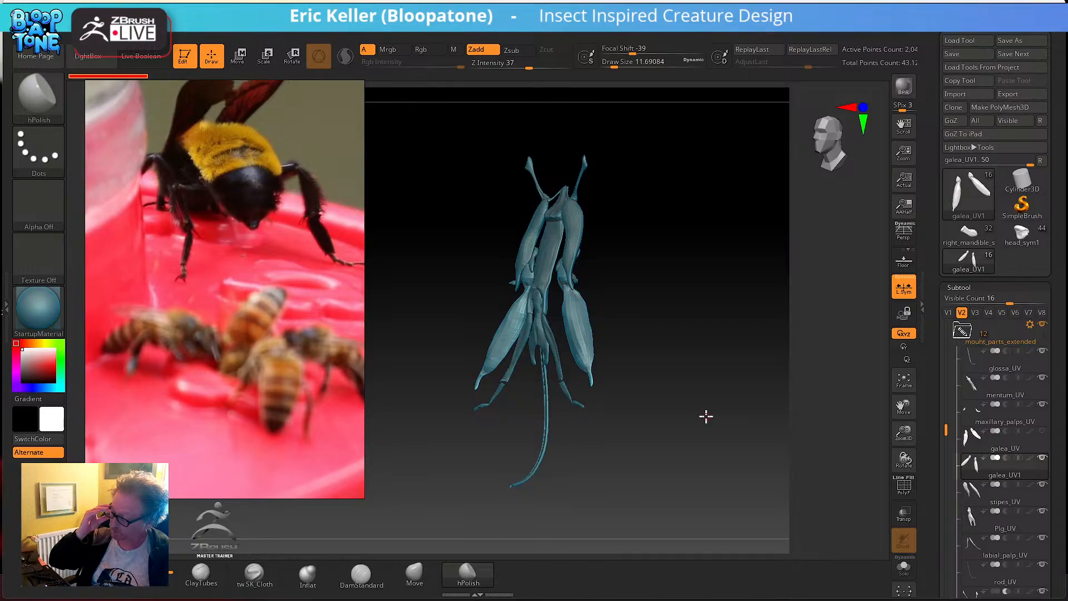
pyautogui.moveTo(749, 379); pyautogui.dragTo(756, 375)
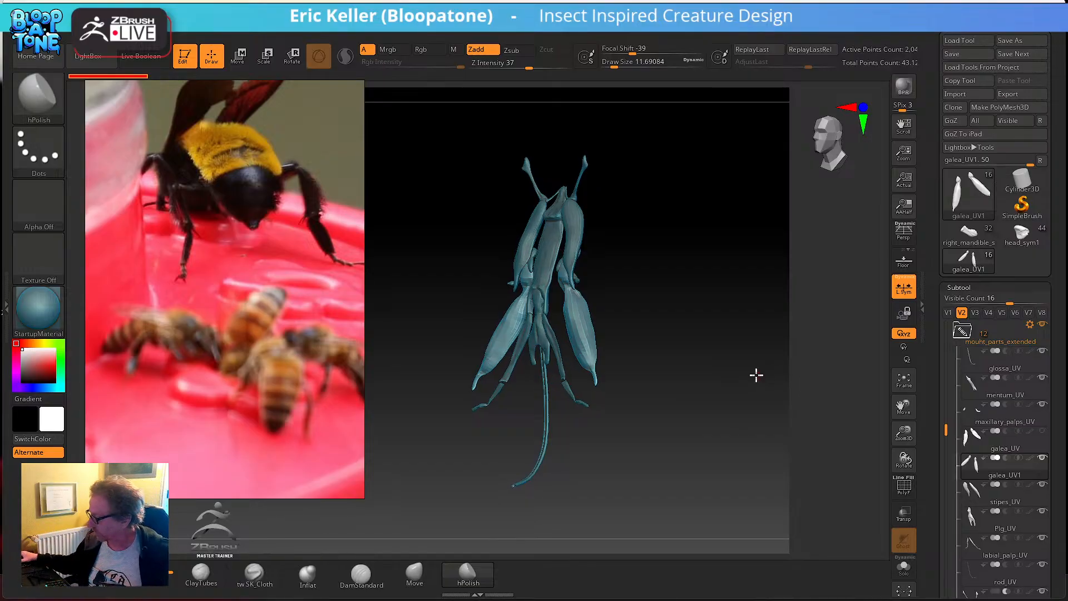
pyautogui.moveTo(1037, 435)
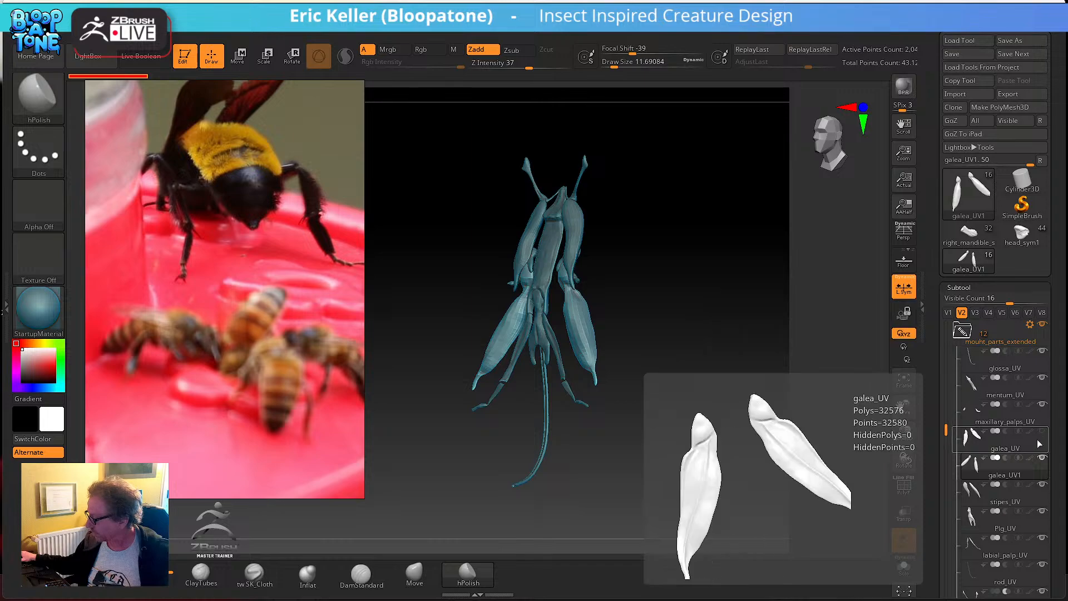
pyautogui.moveTo(683, 454); pyautogui.dragTo(756, 430)
# - Show the hidden head, eyes, antennae and mandibles, and select the honey_bee_mouthparts_11 subtool
pyautogui.moveTo(946, 443); pyautogui.dragTo(936, 313)
pyautogui.click(1042, 324)
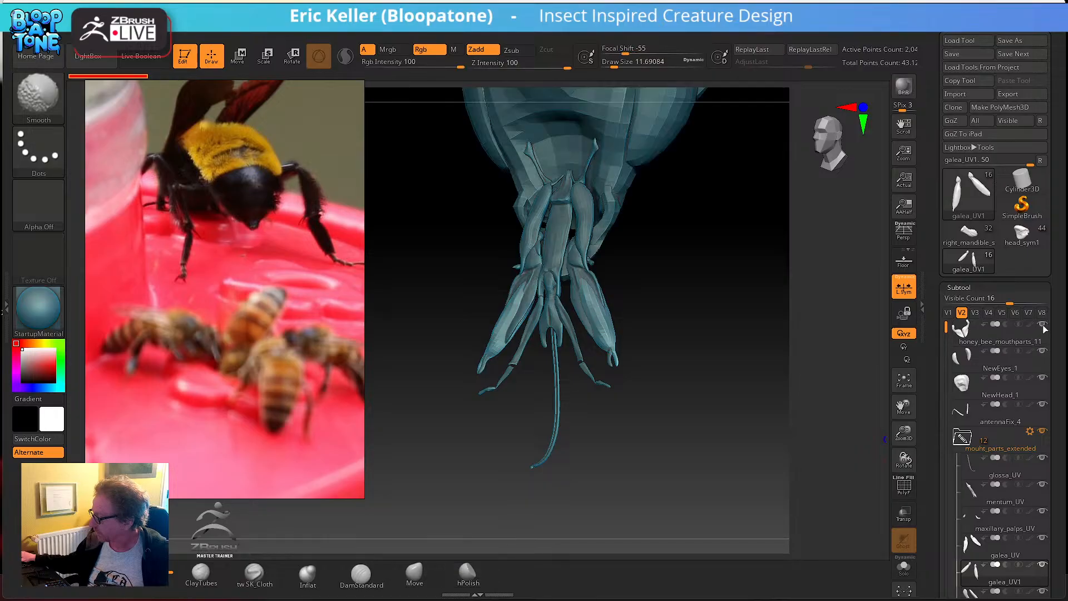
pyautogui.click(981, 342)
pyautogui.moveTo(801, 351); pyautogui.dragTo(700, 440)
# - Set all subtools to their highest subdivision level and bring the mandibles and mouthparts into close view
pyautogui.moveTo(937, 486); pyautogui.dragTo(928, 370)
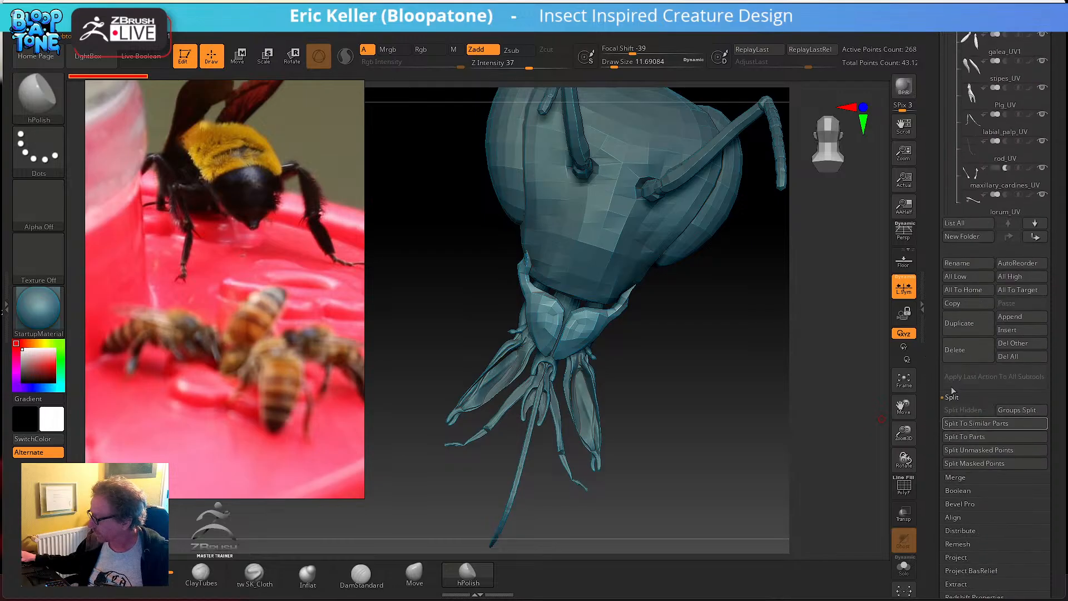
pyautogui.click(1021, 276)
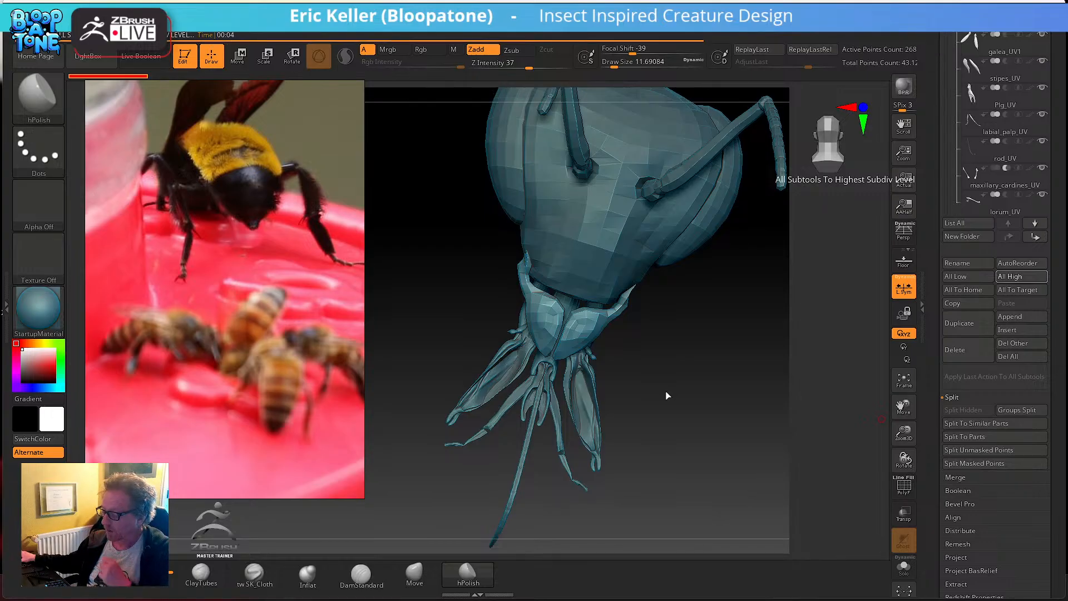
pyautogui.moveTo(666, 384); pyautogui.dragTo(751, 380)
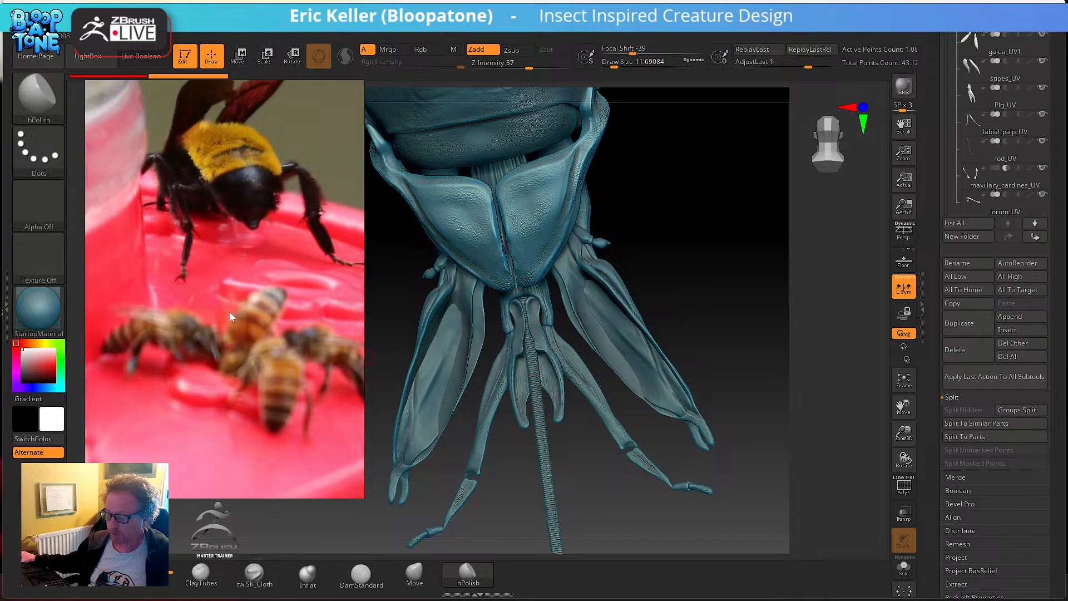
# - Browse the reference board around the bumblebee face close-up and the neighbouring flower and specimen photos
pyautogui.scroll(-8, 235, 311)
pyautogui.moveTo(255, 306); pyautogui.dragTo(266, 450, button='middle')
pyautogui.scroll(-3, 277, 364)
pyautogui.moveTo(277, 364); pyautogui.dragTo(209, 289, button='middle')
pyautogui.scroll(-2, 222, 311)
pyautogui.moveTo(235, 336); pyautogui.dragTo(252, 370, button='middle')
pyautogui.scroll(4, 256, 343)
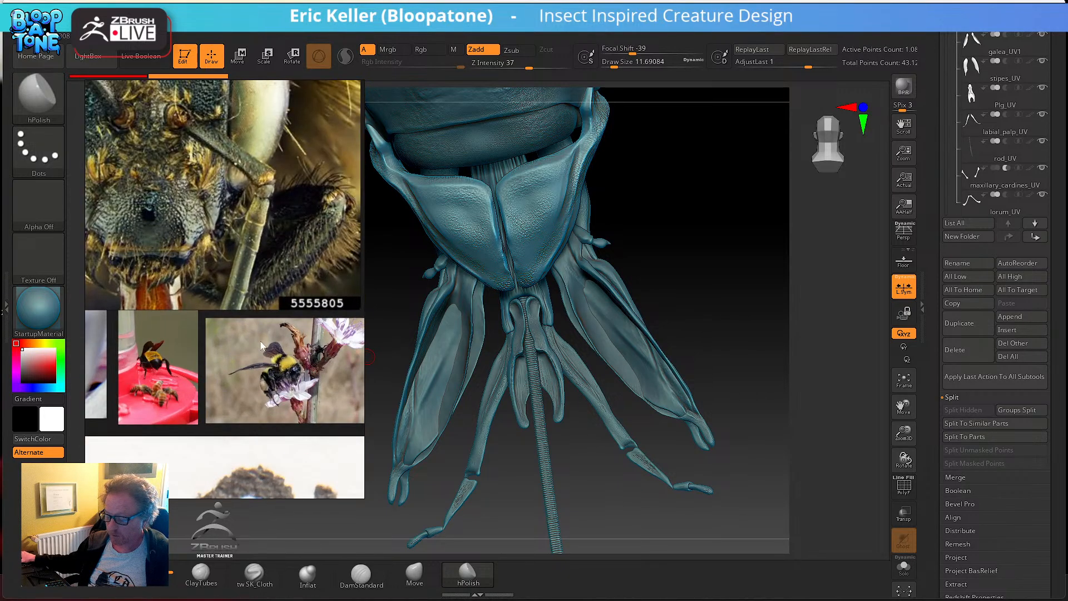
pyautogui.scroll(3, 260, 342)
pyautogui.scroll(3, 278, 357)
pyautogui.moveTo(243, 320); pyautogui.dragTo(328, 440, button='middle')
pyautogui.scroll(-3, 255, 354)
pyautogui.scroll(-3, 255, 355)
pyautogui.moveTo(223, 352); pyautogui.dragTo(282, 390, button='middle')
pyautogui.scroll(-2, 282, 389)
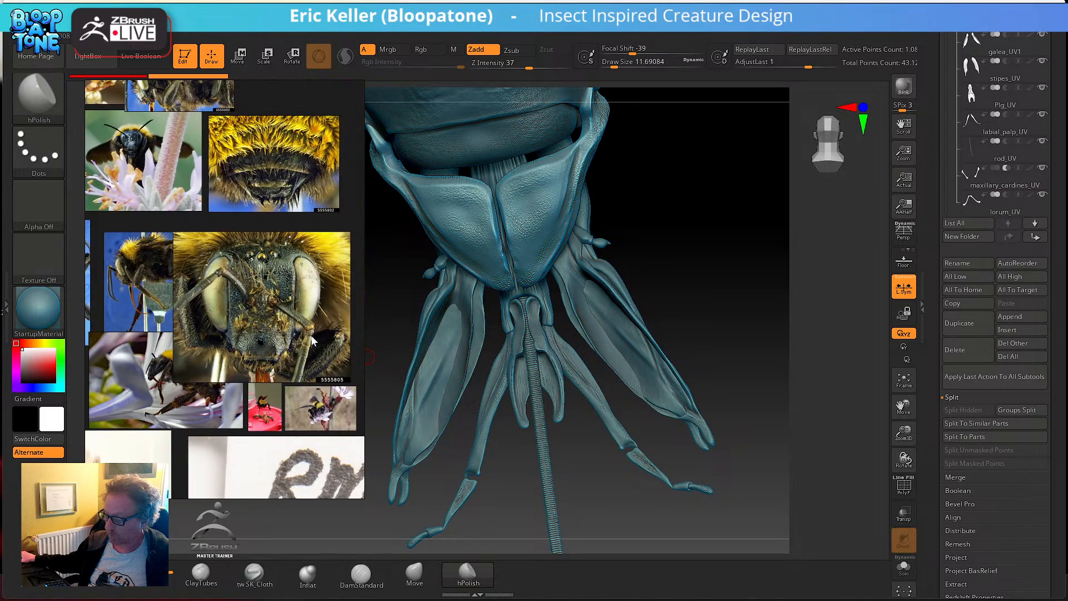
# - Switch between the loaded tools back to right_mandible_scan and frame its clypeus and mandibles from the front
pyautogui.moveTo(728, 338); pyautogui.dragTo(634, 402)
pyautogui.scroll(-1, 266, 305)
pyautogui.moveTo(929, 161); pyautogui.dragTo(929, 285)
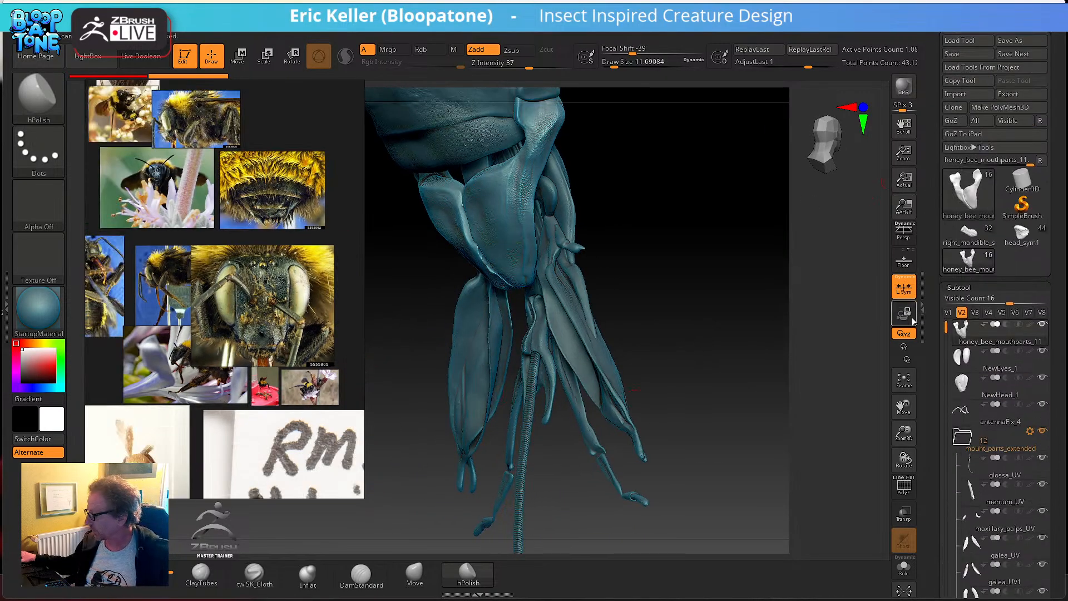
pyautogui.click(969, 233)
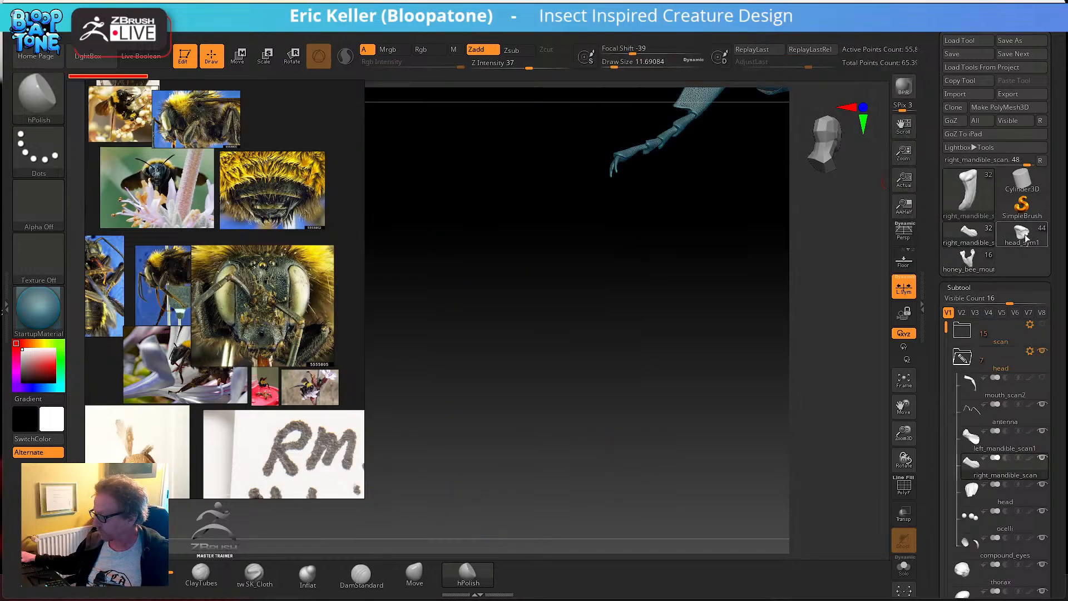
pyautogui.click(1026, 232)
pyautogui.keyDown('alt'); pyautogui.moveTo(847, 327); pyautogui.dragTo(692, 442); pyautogui.keyUp('alt')
pyautogui.click(970, 239)
pyautogui.moveTo(830, 337); pyautogui.dragTo(473, 383)
pyautogui.moveTo(544, 386); pyautogui.dragTo(863, 503)
pyautogui.moveTo(612, 372); pyautogui.dragTo(671, 457)
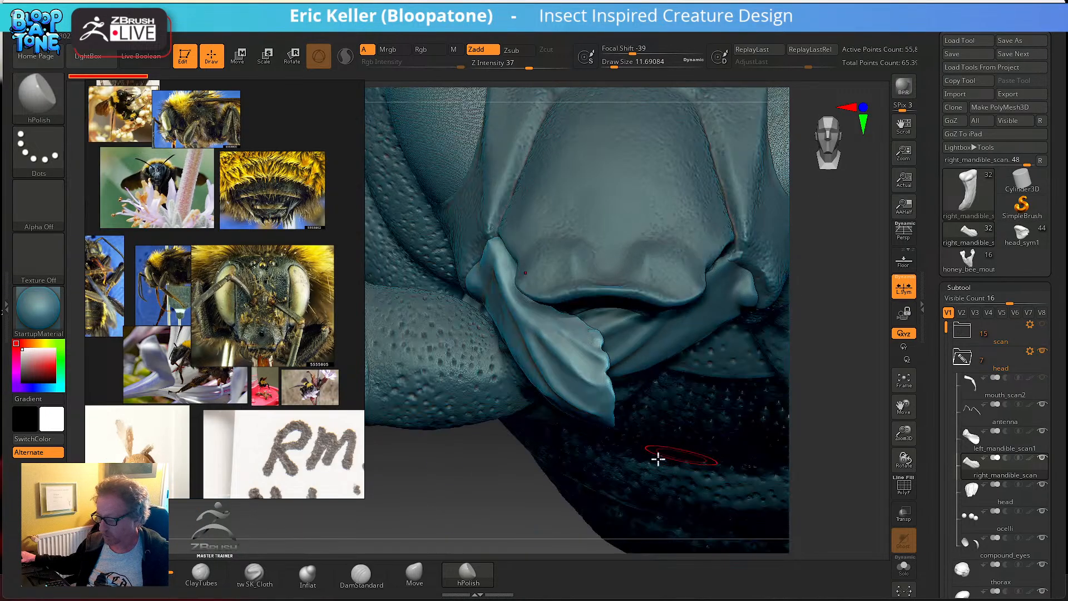
# - Examine the reference photo of the bumblebee with its red tongue extended
pyautogui.scroll(-3, 305, 350)
pyautogui.click(312, 274)
pyautogui.scroll(-2, 207, 327)
pyautogui.scroll(4, 207, 327)
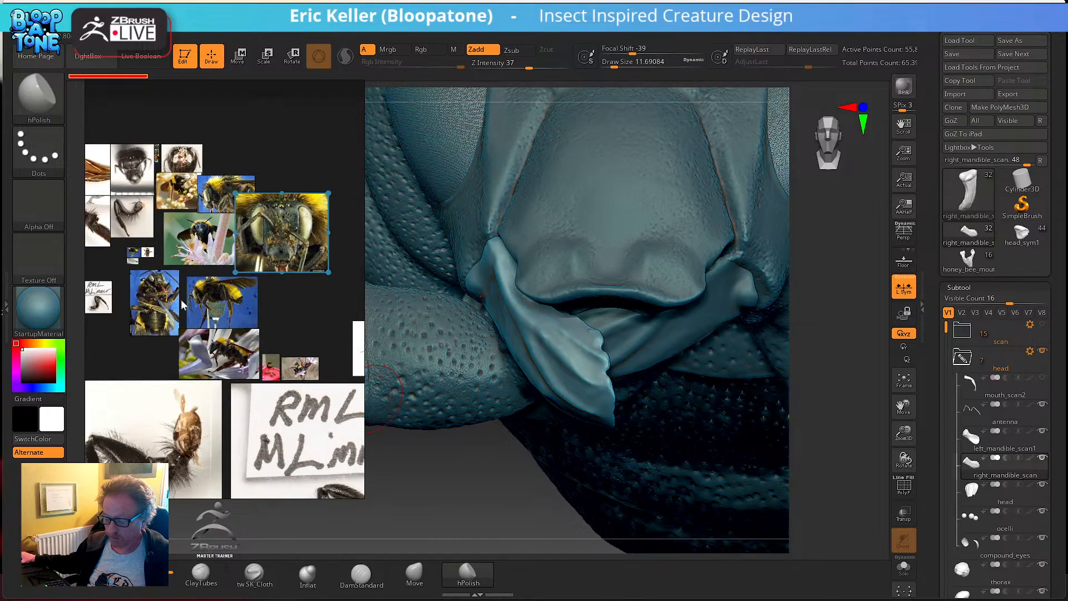
pyautogui.scroll(10, 207, 327)
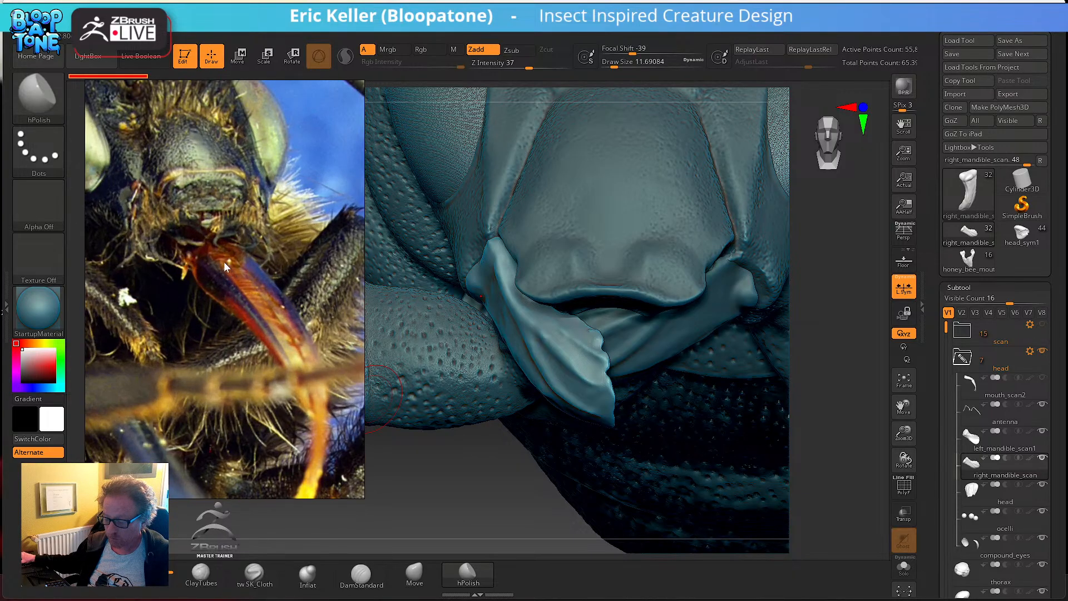
pyautogui.scroll(-8, 206, 261)
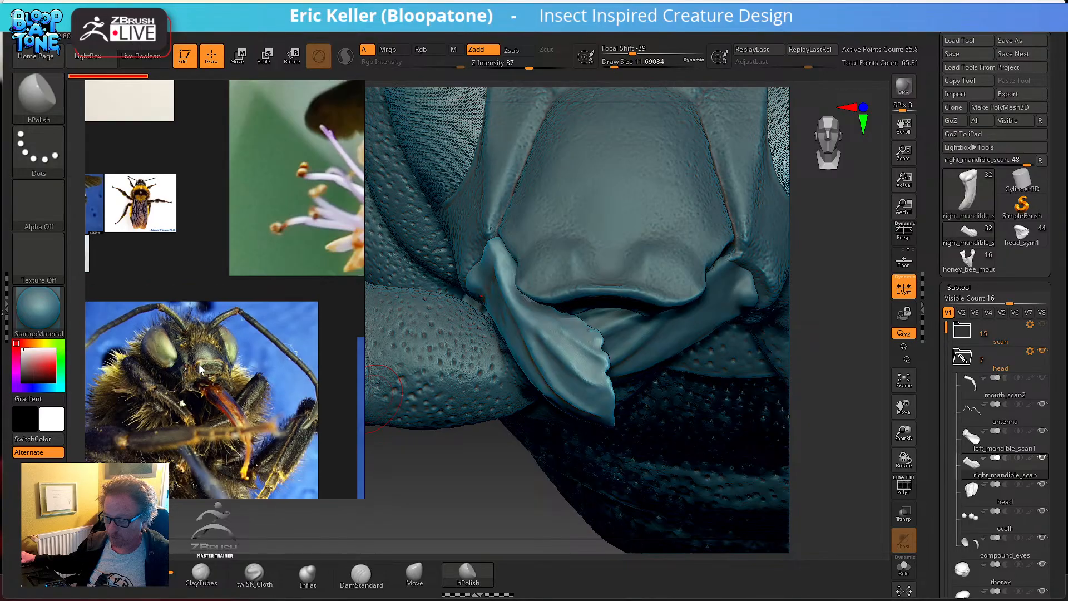
# - Find the front-view specimen photo of the dark, hairy bee face on the reference board and examine it closely
pyautogui.scroll(4, 215, 386)
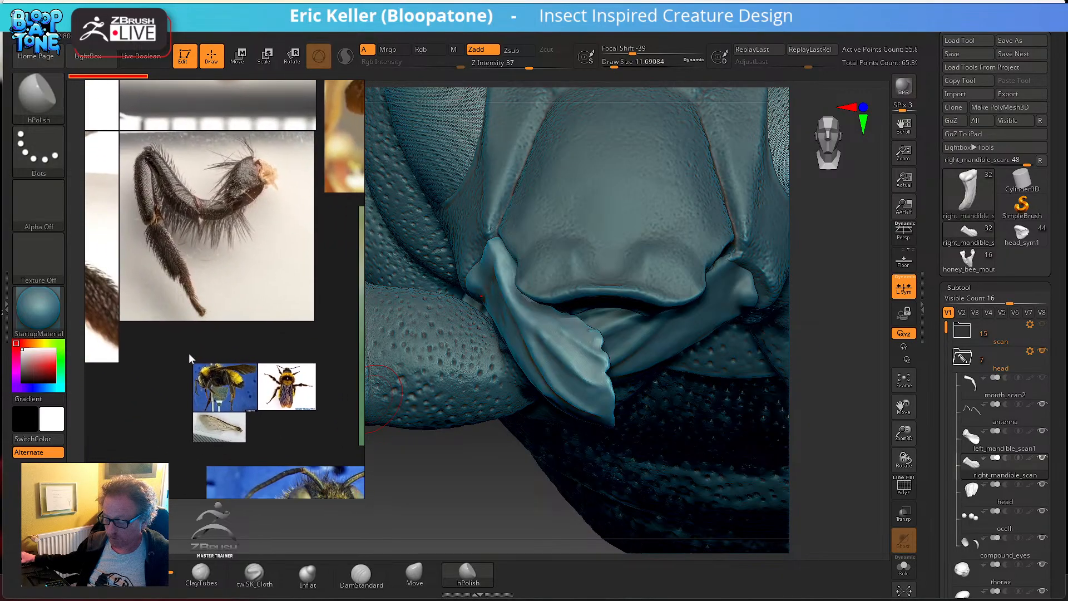
pyautogui.scroll(-2, 209, 365)
pyautogui.moveTo(209, 364); pyautogui.dragTo(177, 320, button='middle')
pyautogui.moveTo(243, 407); pyautogui.dragTo(212, 491, button='middle')
pyautogui.moveTo(170, 348); pyautogui.dragTo(367, 409, button='middle')
pyautogui.moveTo(254, 353); pyautogui.dragTo(330, 382, button='middle')
pyautogui.scroll(5, 232, 335)
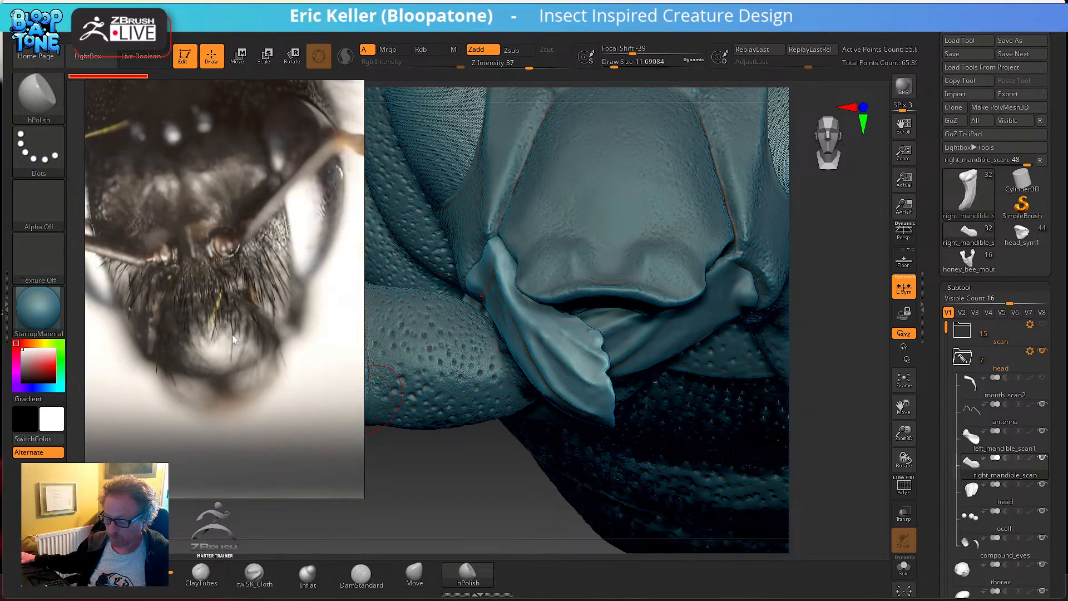
# - Browse the reference board to the labelled leg and wing specimen photos
pyautogui.scroll(-5, 234, 340)
pyautogui.scroll(-3, 235, 341)
pyautogui.moveTo(176, 359); pyautogui.dragTo(331, 317, button='middle')
pyautogui.moveTo(123, 369); pyautogui.dragTo(168, 328, button='middle')
pyautogui.moveTo(288, 359); pyautogui.dragTo(196, 283, button='middle')
pyautogui.moveTo(240, 362); pyautogui.dragTo(179, 295, button='middle')
pyautogui.moveTo(234, 365); pyautogui.dragTo(195, 299, button='middle')
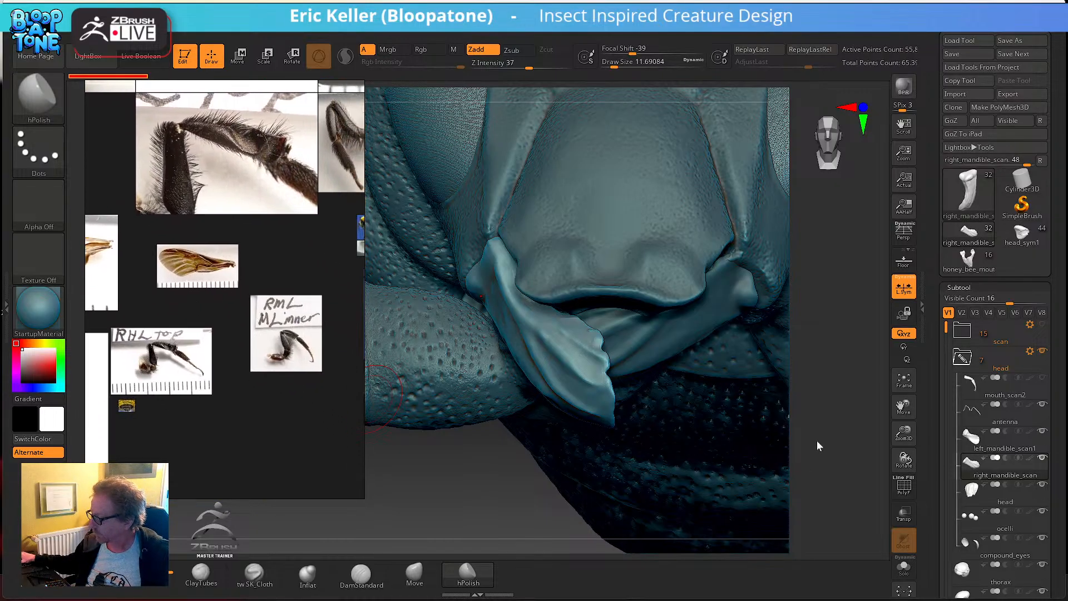
# - Isolate the right_mandible_scan subtool in Solo mode and display its polygon wireframe
pyautogui.moveTo(817, 446); pyautogui.dragTo(851, 485)
pyautogui.click(904, 567)
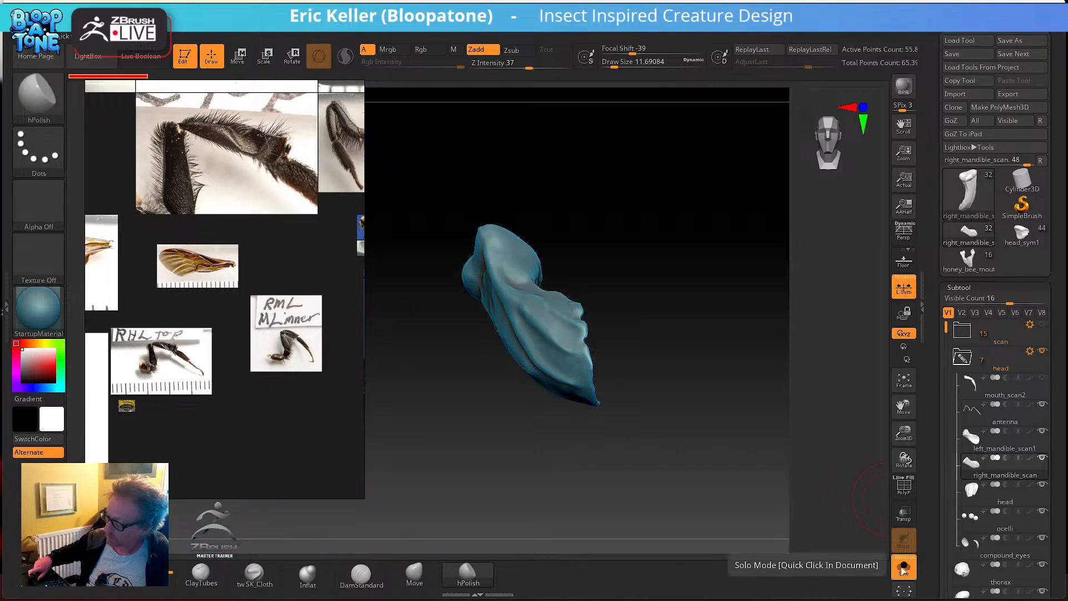
pyautogui.hotkey('shift', 'f')
pyautogui.moveTo(716, 456); pyautogui.dragTo(638, 503)
pyautogui.scroll(-5, 931, 460)
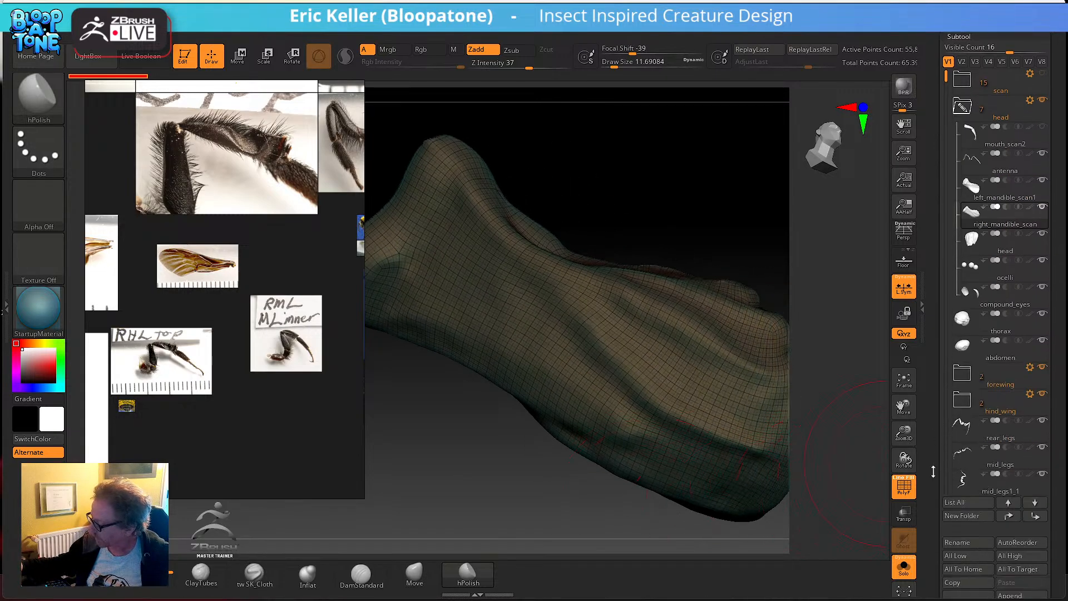
# - Open the geometry settings, lower the right mandible's subdivision level and examine its coarser mesh
pyautogui.click(961, 533)
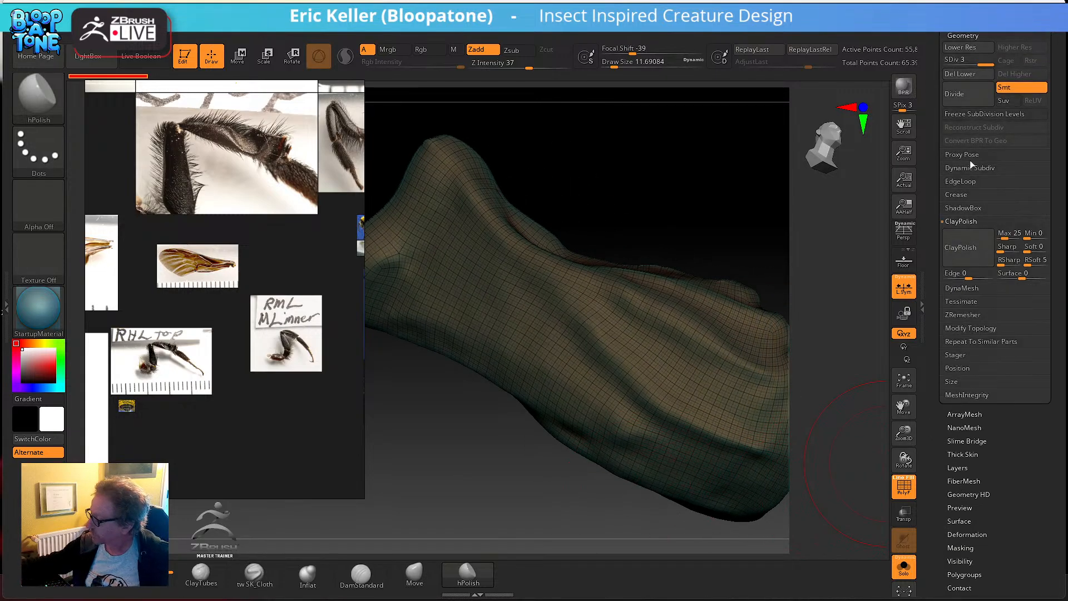
pyautogui.moveTo(966, 60); pyautogui.dragTo(950, 61)
pyautogui.keyDown('alt'); pyautogui.moveTo(845, 289); pyautogui.dragTo(815, 275); pyautogui.keyUp('alt')
pyautogui.keyDown('alt'); pyautogui.moveTo(793, 339); pyautogui.dragTo(740, 361); pyautogui.keyUp('alt')
# - Reduce the brush draw size to about 2.19 and return the right mandible to subdivision level 3
pyautogui.press('s')
pyautogui.moveTo(723, 370)
pyautogui.mouseDown()
pyautogui.moveTo(710, 415)
pyautogui.moveTo(699, 429)
pyautogui.moveTo(687, 419)
pyautogui.moveTo(736, 404)
pyautogui.mouseUp()
pyautogui.moveTo(954, 61); pyautogui.dragTo(986, 62)
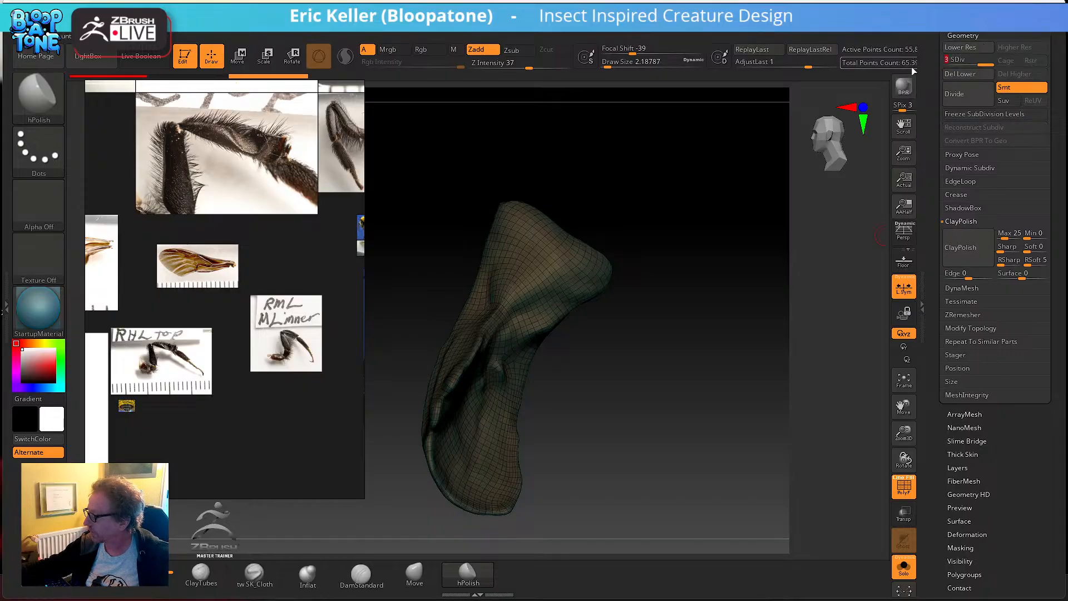
# - Hide the polygon wireframe and raise the right mandible's subdivision level to 6
pyautogui.click(896, 487)
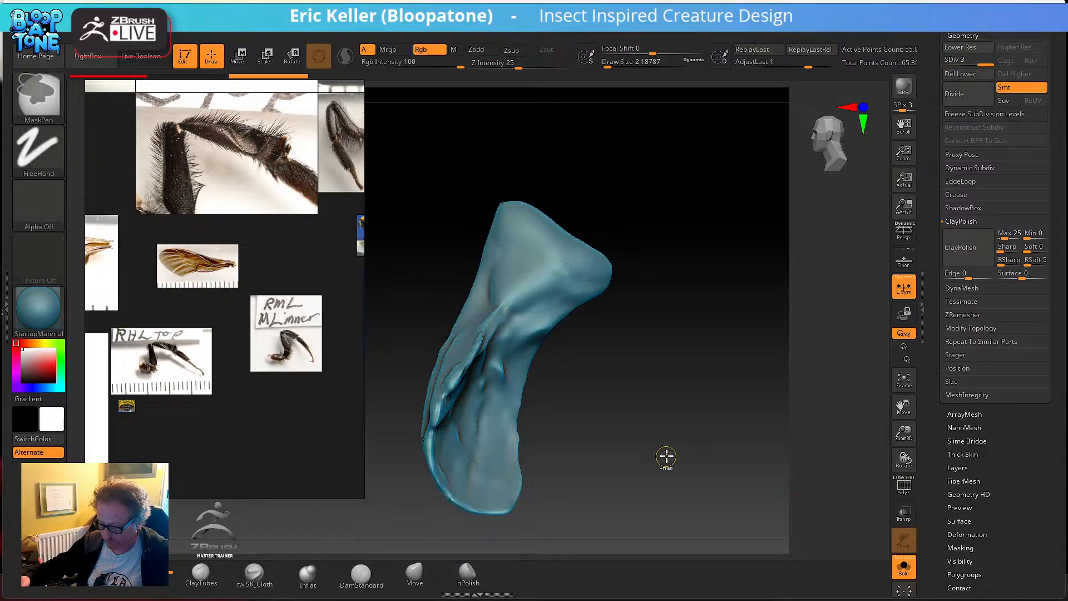
pyautogui.hotkey('ctrl', 'd')
pyautogui.hotkey('ctrl', 'd')
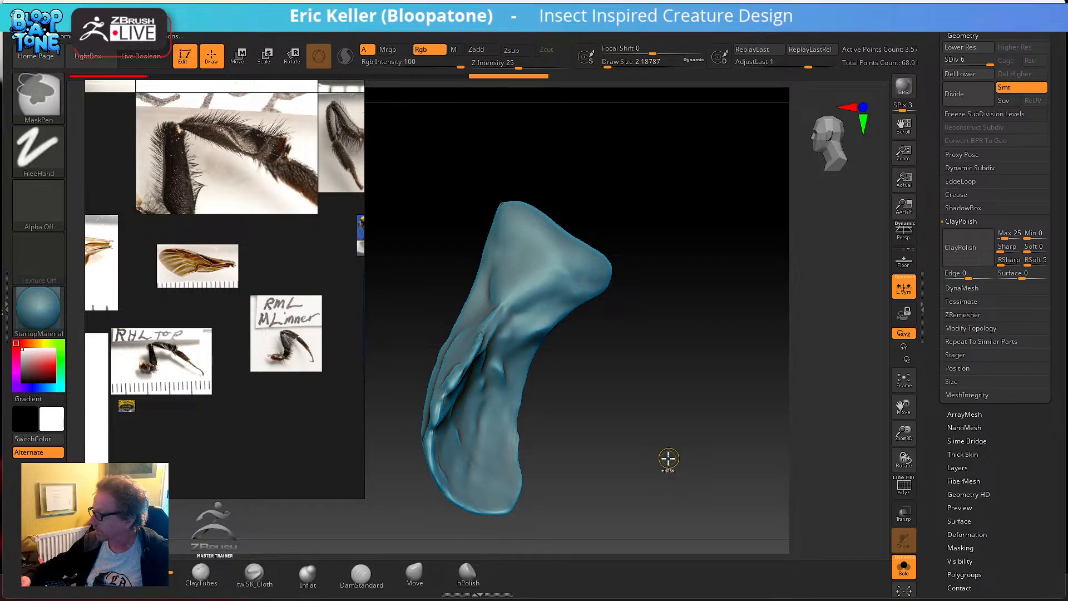
# - Sculpt folds on the mandible's outer face with the tw SK_Cloth brush at draw size about 3.67, working at subdivision level 5
pyautogui.moveTo(667, 455)
pyautogui.mouseDown()
pyautogui.moveTo(687, 466)
pyautogui.moveTo(682, 450)
pyautogui.moveTo(717, 432)
pyautogui.moveTo(754, 384)
pyautogui.moveTo(746, 400)
pyautogui.mouseUp()
pyautogui.click(264, 579)
pyautogui.moveTo(563, 334); pyautogui.dragTo(585, 301, button='right')
pyautogui.press('s')
pyautogui.moveTo(562, 280)
pyautogui.mouseDown()
pyautogui.moveTo(612, 455)
pyautogui.moveTo(650, 494)
pyautogui.mouseUp()
pyautogui.moveTo(624, 348); pyautogui.dragTo(635, 376)
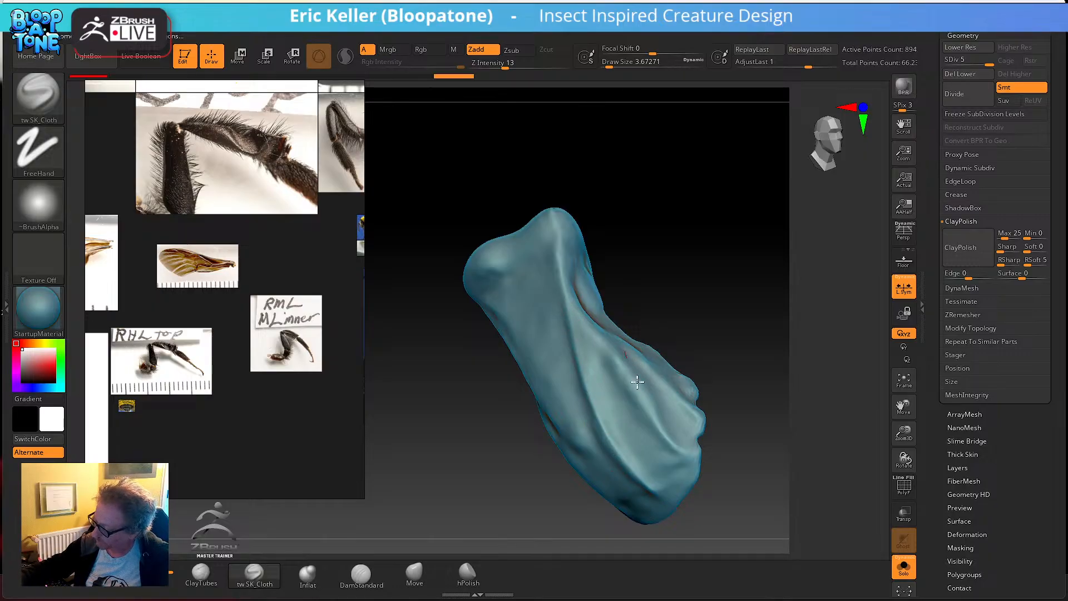
# - Define the folds running down to the mandible's broad tip and smooth the surface near its edge
pyautogui.moveTo(734, 451); pyautogui.dragTo(705, 381)
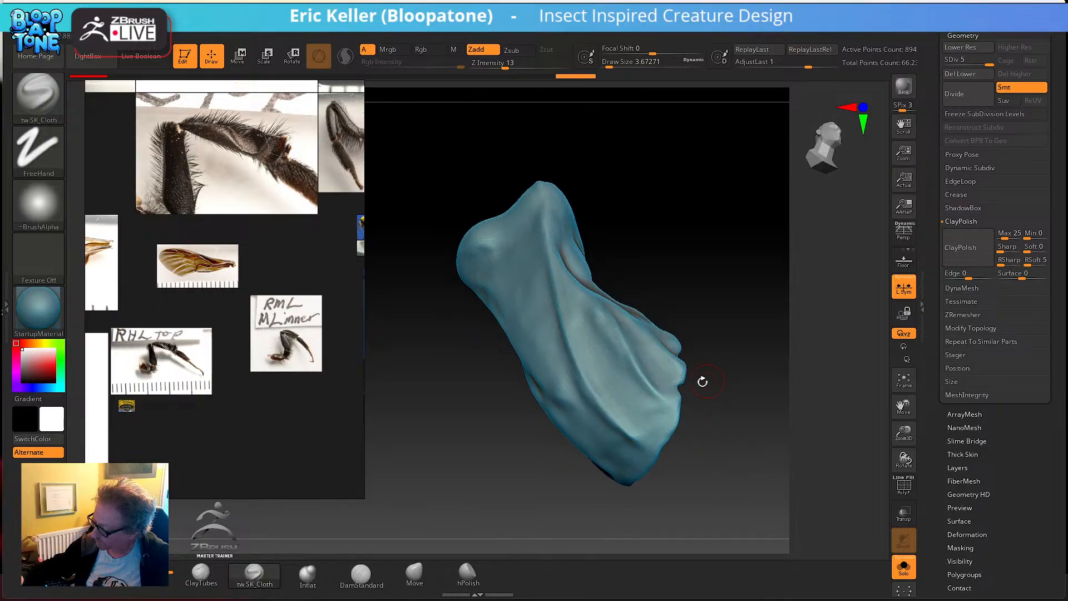
pyautogui.moveTo(679, 434)
pyautogui.mouseDown()
pyautogui.moveTo(701, 452)
pyautogui.moveTo(624, 399)
pyautogui.mouseUp()
pyautogui.moveTo(591, 360); pyautogui.dragTo(638, 410)
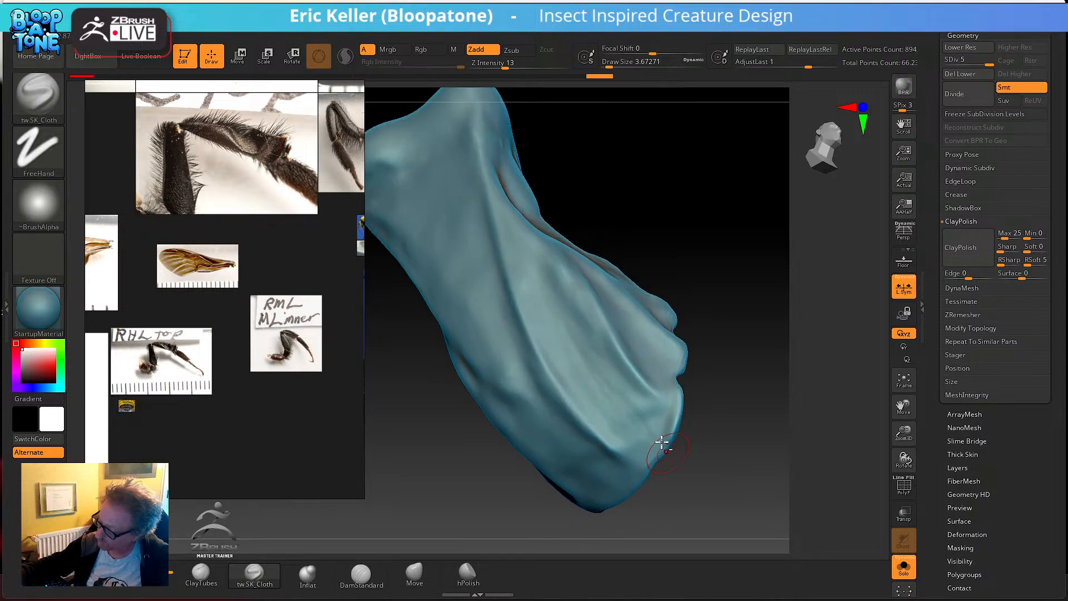
pyautogui.moveTo(581, 378); pyautogui.dragTo(631, 436)
pyautogui.press('shift')
pyautogui.keyDown('shift'); pyautogui.moveTo(679, 471); pyautogui.dragTo(664, 436); pyautogui.keyUp('shift')
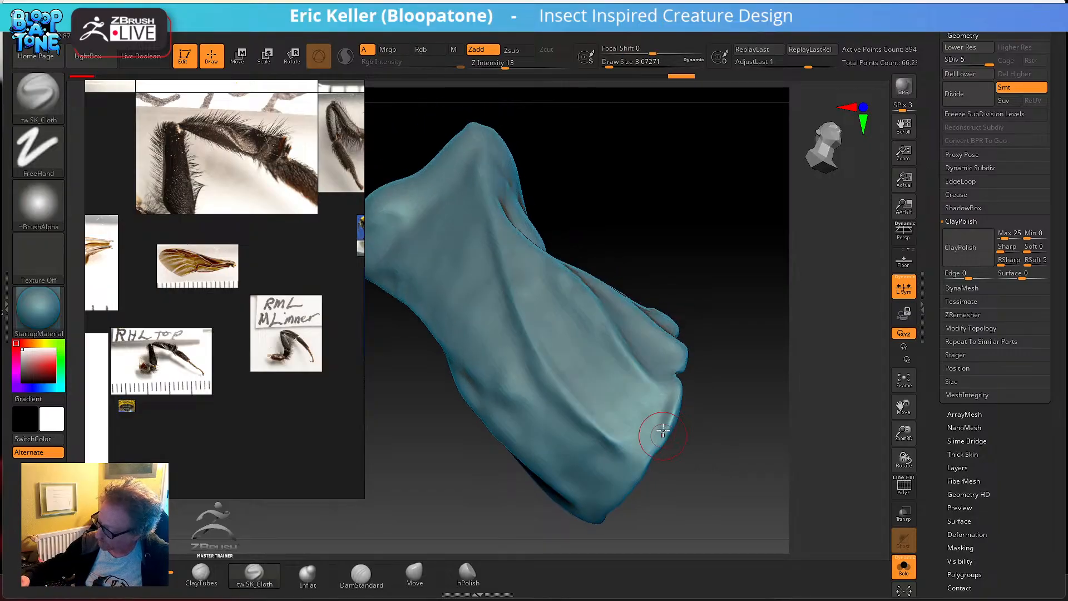
pyautogui.moveTo(680, 367)
pyautogui.mouseDown()
pyautogui.moveTo(713, 365)
pyautogui.moveTo(690, 427)
pyautogui.moveTo(666, 383)
pyautogui.moveTo(651, 390)
pyautogui.mouseUp()
# - Sharpen the bumps and notches of the toothed edge from the mandible's inner side with the tw SK_Cloth brush
pyautogui.moveTo(671, 384); pyautogui.dragTo(651, 382, button='right')
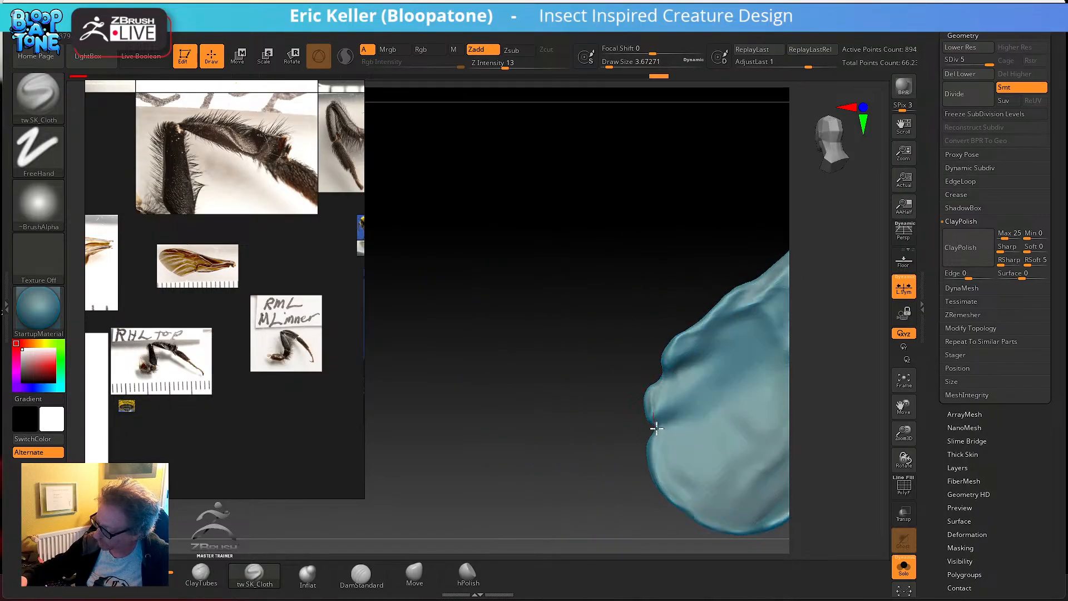
pyautogui.moveTo(691, 351); pyautogui.dragTo(684, 347, button='right')
pyautogui.keyDown('alt'); pyautogui.moveTo(693, 340); pyautogui.dragTo(678, 349); pyautogui.keyUp('alt')
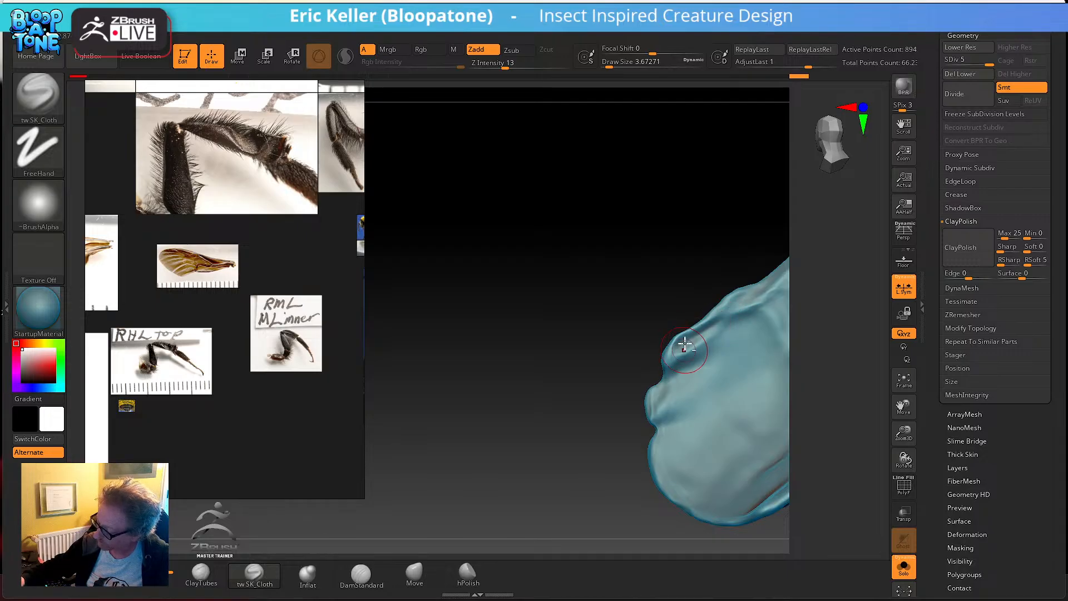
pyautogui.moveTo(659, 405); pyautogui.dragTo(656, 411)
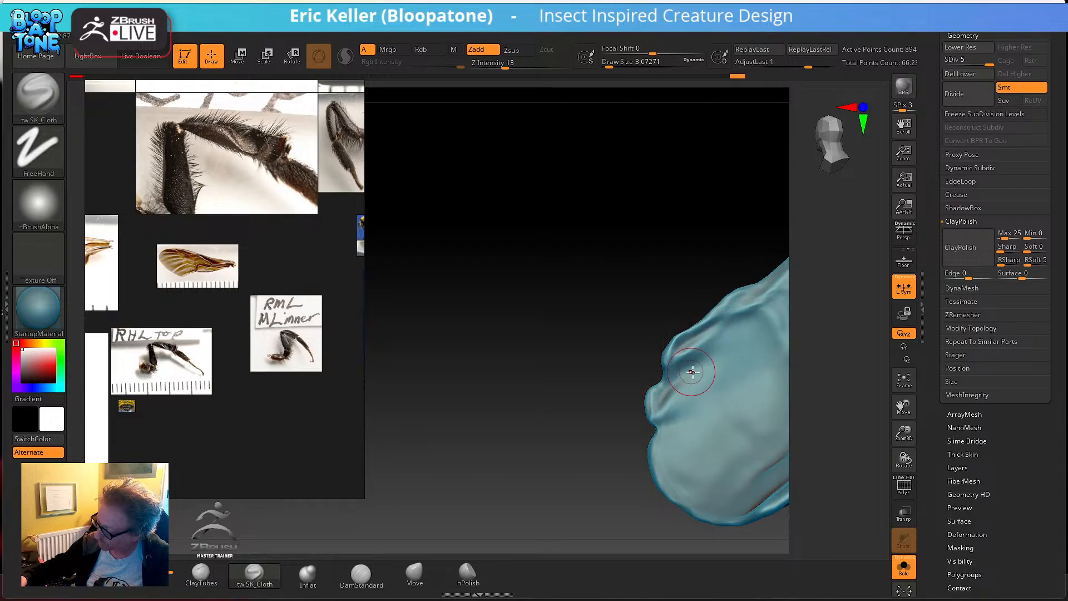
pyautogui.keyDown('alt'); pyautogui.moveTo(666, 422); pyautogui.dragTo(651, 382, button='right'); pyautogui.keyUp('alt')
pyautogui.moveTo(646, 389)
pyautogui.mouseDown()
pyautogui.moveTo(649, 443)
pyautogui.moveTo(649, 428)
pyautogui.mouseUp()
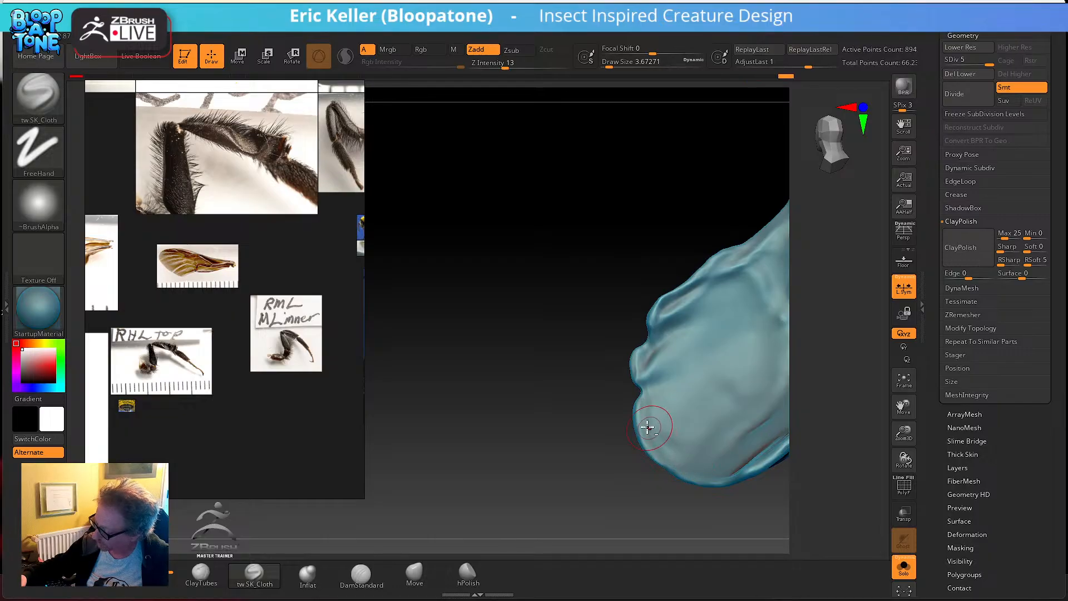
pyautogui.moveTo(708, 471); pyautogui.dragTo(725, 468)
# - Sculpt long cloth-like ridges down the mandible's side, flowing into the teeth along its lower edge
pyautogui.moveTo(725, 468)
pyautogui.mouseDown(button='right')
pyautogui.moveTo(675, 415)
pyautogui.moveTo(639, 410)
pyautogui.moveTo(689, 398)
pyautogui.moveTo(775, 436)
pyautogui.moveTo(744, 468)
pyautogui.moveTo(703, 341)
pyautogui.moveTo(659, 399)
pyautogui.mouseUp(button='right')
pyautogui.moveTo(644, 305)
pyautogui.mouseDown()
pyautogui.moveTo(694, 398)
pyautogui.moveTo(700, 446)
pyautogui.mouseUp()
pyautogui.moveTo(724, 473)
pyautogui.mouseDown(button='right')
pyautogui.moveTo(732, 432)
pyautogui.moveTo(744, 440)
pyautogui.mouseUp(button='right')
pyautogui.moveTo(694, 428); pyautogui.dragTo(704, 477)
pyautogui.moveTo(674, 396); pyautogui.dragTo(706, 471)
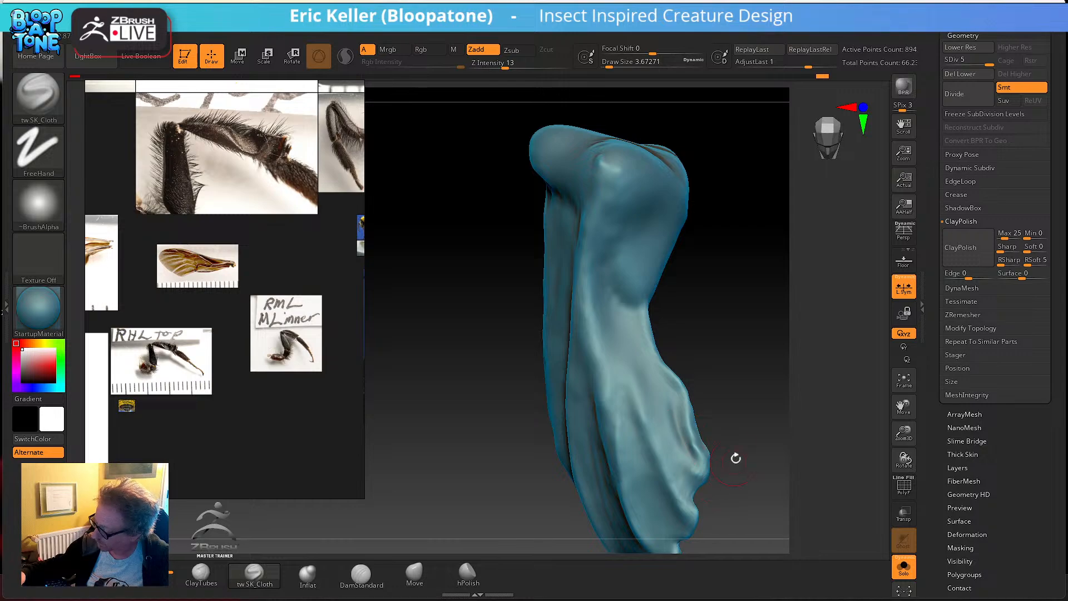
pyautogui.moveTo(734, 458); pyautogui.dragTo(718, 452, button='right')
pyautogui.moveTo(701, 437); pyautogui.dragTo(705, 481)
pyautogui.moveTo(748, 480)
pyautogui.mouseDown(button='right')
pyautogui.moveTo(732, 465)
pyautogui.moveTo(718, 479)
pyautogui.mouseUp(button='right')
pyautogui.moveTo(662, 436); pyautogui.dragTo(693, 480)
pyautogui.moveTo(711, 378); pyautogui.dragTo(706, 401, button='right')
pyautogui.moveTo(639, 375); pyautogui.dragTo(678, 438)
# - Extend the ridges up the mandible's narrow neck to just below the rounded joint knobs
pyautogui.moveTo(644, 357)
pyautogui.mouseDown(button='right')
pyautogui.moveTo(694, 357)
pyautogui.moveTo(610, 386)
pyautogui.mouseUp(button='right')
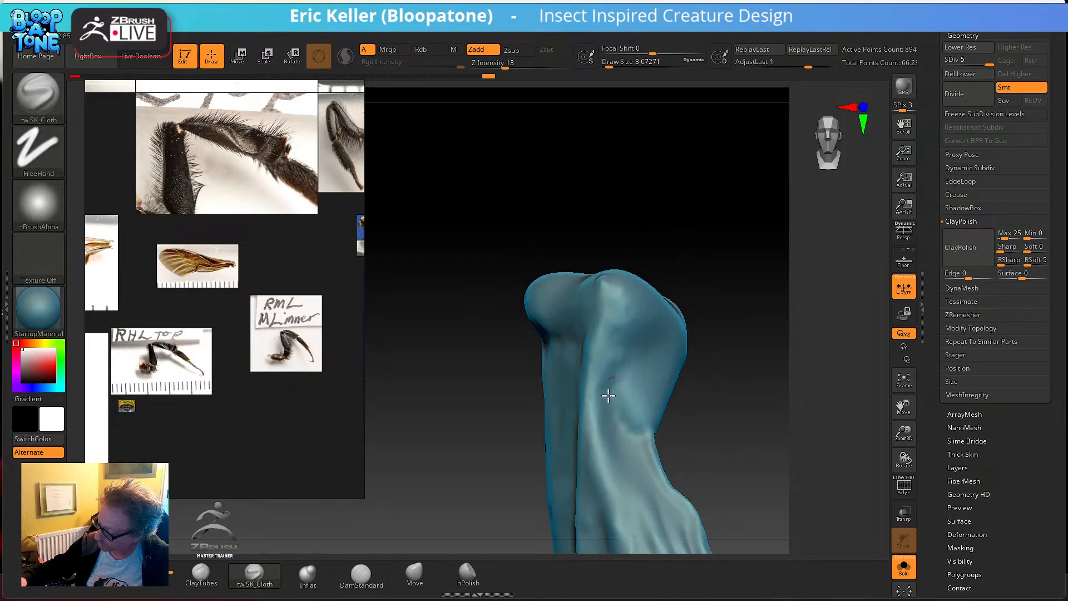
pyautogui.moveTo(606, 381); pyautogui.dragTo(638, 441)
pyautogui.moveTo(626, 337)
pyautogui.mouseDown()
pyautogui.moveTo(625, 374)
pyautogui.moveTo(656, 460)
pyautogui.moveTo(628, 405)
pyautogui.moveTo(654, 444)
pyautogui.mouseUp()
pyautogui.moveTo(680, 318); pyautogui.dragTo(654, 437)
pyautogui.moveTo(745, 363); pyautogui.dragTo(687, 344)
pyautogui.moveTo(652, 294); pyautogui.dragTo(649, 406)
# - Sculpt lengthwise ridges along the mandible's opposite side, from below the large knob down towards the tip
pyautogui.moveTo(712, 437)
pyautogui.keyDown('alt'); pyautogui.mouseDown()
pyautogui.moveTo(710, 282)
pyautogui.moveTo(720, 272)
pyautogui.mouseUp(); pyautogui.keyUp('alt')
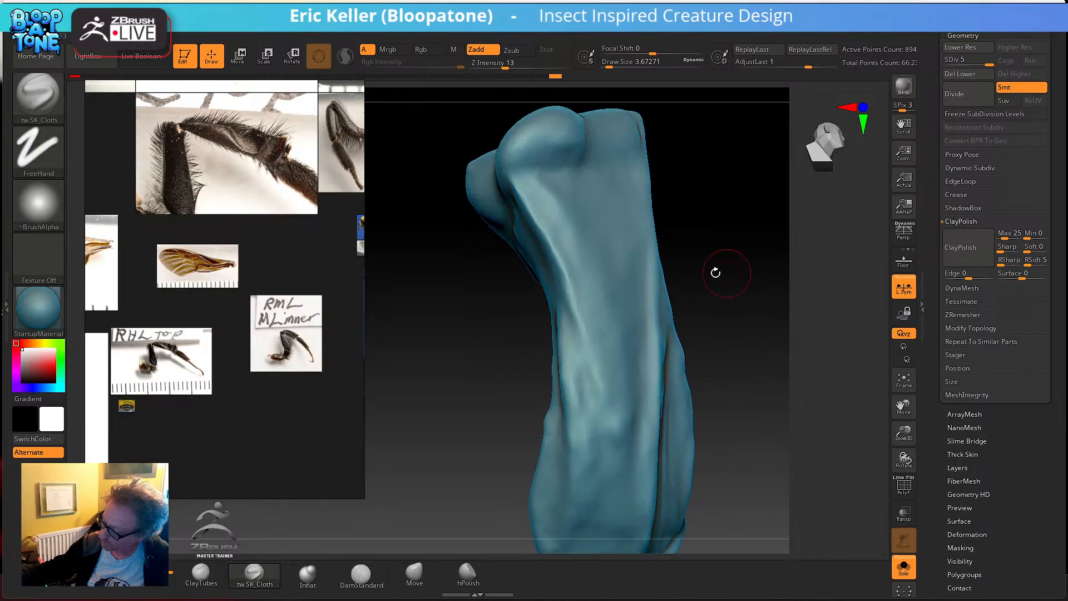
pyautogui.moveTo(524, 190); pyautogui.dragTo(612, 410)
pyautogui.moveTo(553, 232); pyautogui.dragTo(613, 452)
pyautogui.moveTo(571, 298); pyautogui.dragTo(608, 438)
pyautogui.keyDown('alt'); pyautogui.moveTo(608, 439); pyautogui.dragTo(606, 354, button='right'); pyautogui.keyUp('alt')
pyautogui.moveTo(556, 253); pyautogui.dragTo(563, 454)
pyautogui.moveTo(570, 393)
pyautogui.mouseDown()
pyautogui.moveTo(570, 432)
pyautogui.moveTo(540, 498)
pyautogui.mouseUp()
pyautogui.moveTo(575, 389)
pyautogui.mouseDown()
pyautogui.moveTo(561, 471)
pyautogui.moveTo(547, 487)
pyautogui.mouseUp()
pyautogui.moveTo(575, 370); pyautogui.dragTo(557, 470)
# - Add folds down and across the broad lower end of the mandible with the tw SK_Cloth brush
pyautogui.moveTo(558, 470); pyautogui.dragTo(587, 443, button='right')
pyautogui.moveTo(529, 310); pyautogui.dragTo(539, 503)
pyautogui.moveTo(625, 506); pyautogui.dragTo(604, 401, button='right')
pyautogui.moveTo(527, 409)
pyautogui.mouseDown()
pyautogui.moveTo(550, 460)
pyautogui.moveTo(610, 481)
pyautogui.mouseUp()
pyautogui.moveTo(545, 449); pyautogui.dragTo(619, 479)
pyautogui.moveTo(691, 495)
pyautogui.mouseDown()
pyautogui.moveTo(673, 484)
pyautogui.moveTo(608, 507)
pyautogui.mouseUp()
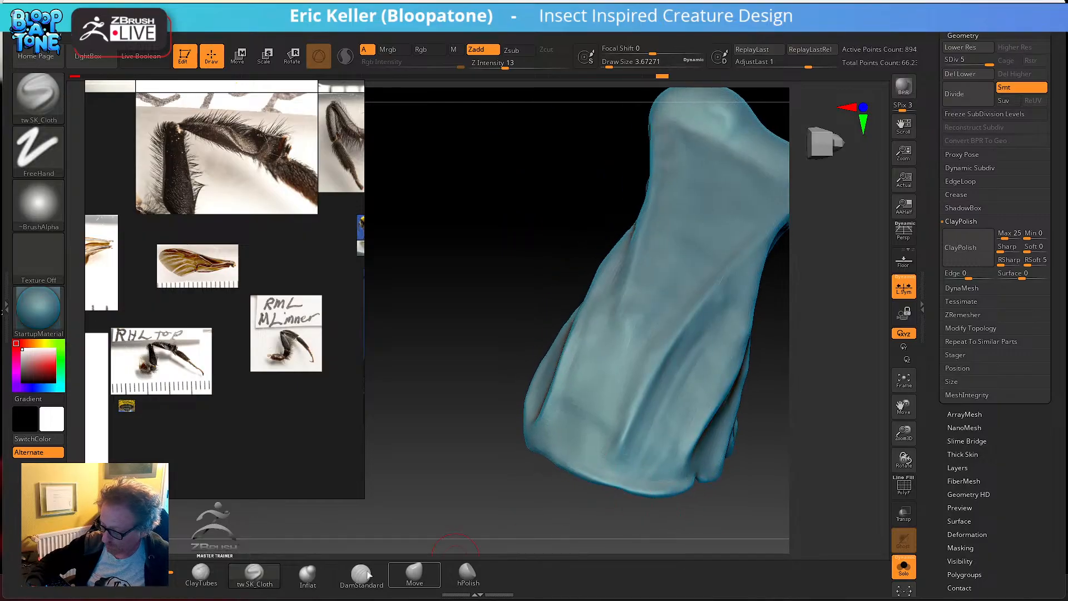
# - Switch to the ClayTubes brush at Z Intensity 5 and build fine strokes in the oval hollow near the tip
pyautogui.click(201, 573)
pyautogui.moveTo(402, 396); pyautogui.dragTo(483, 167)
pyautogui.moveTo(493, 66); pyautogui.dragTo(492, 67)
pyautogui.moveTo(525, 172)
pyautogui.mouseDown()
pyautogui.moveTo(573, 389)
pyautogui.moveTo(540, 424)
pyautogui.moveTo(555, 468)
pyautogui.mouseUp()
pyautogui.moveTo(556, 467)
pyautogui.mouseDown(button='right')
pyautogui.moveTo(558, 415)
pyautogui.moveTo(545, 429)
pyautogui.mouseUp(button='right')
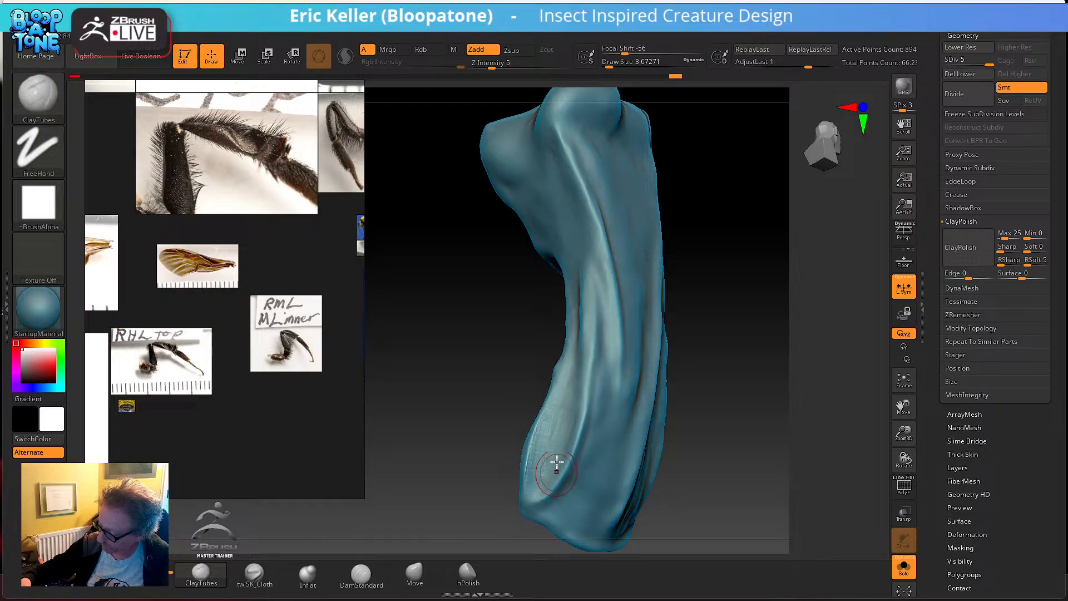
pyautogui.moveTo(551, 465); pyautogui.dragTo(537, 489, button='right')
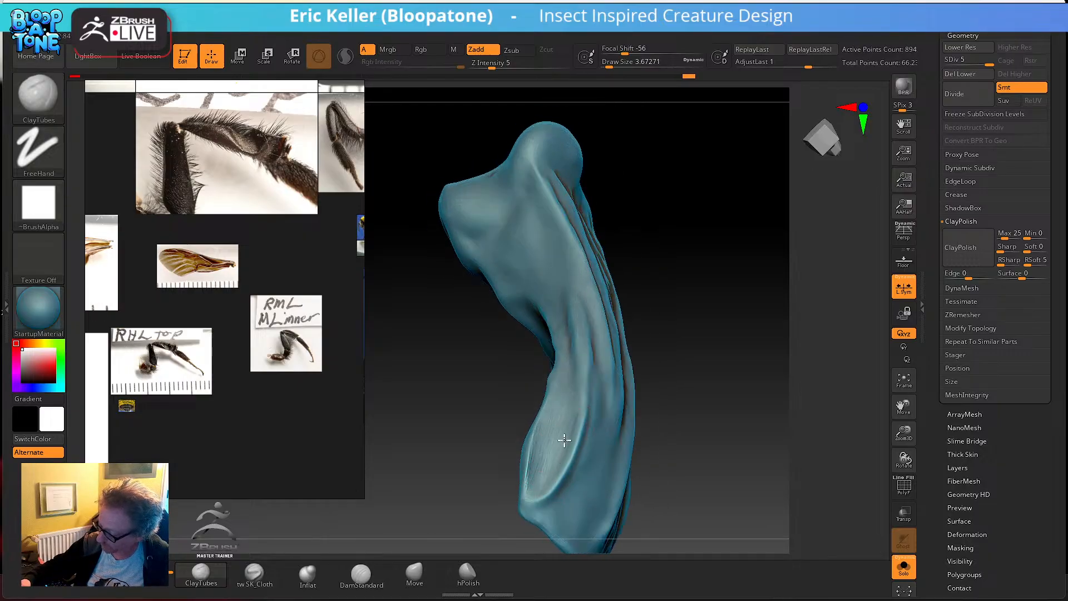
# - Lay light ClayTubes strokes over the broad face beside the hollow and up the adjoining ridge
pyautogui.moveTo(582, 453); pyautogui.dragTo(564, 469, button='right')
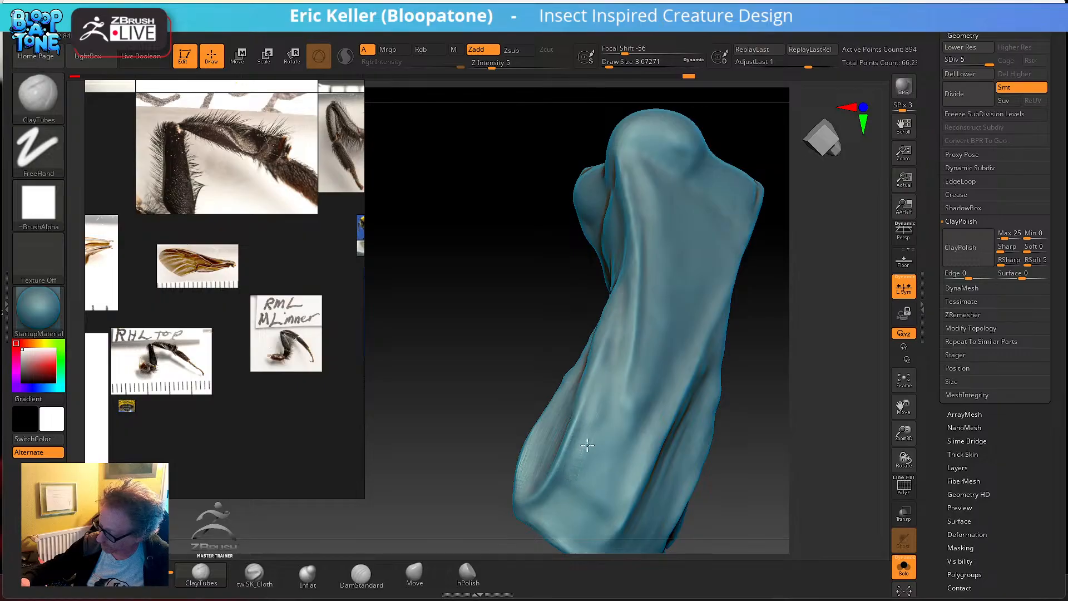
pyautogui.moveTo(595, 518); pyautogui.dragTo(597, 484)
pyautogui.moveTo(596, 484)
pyautogui.mouseDown(button='right')
pyautogui.moveTo(596, 444)
pyautogui.moveTo(545, 440)
pyautogui.mouseUp(button='right')
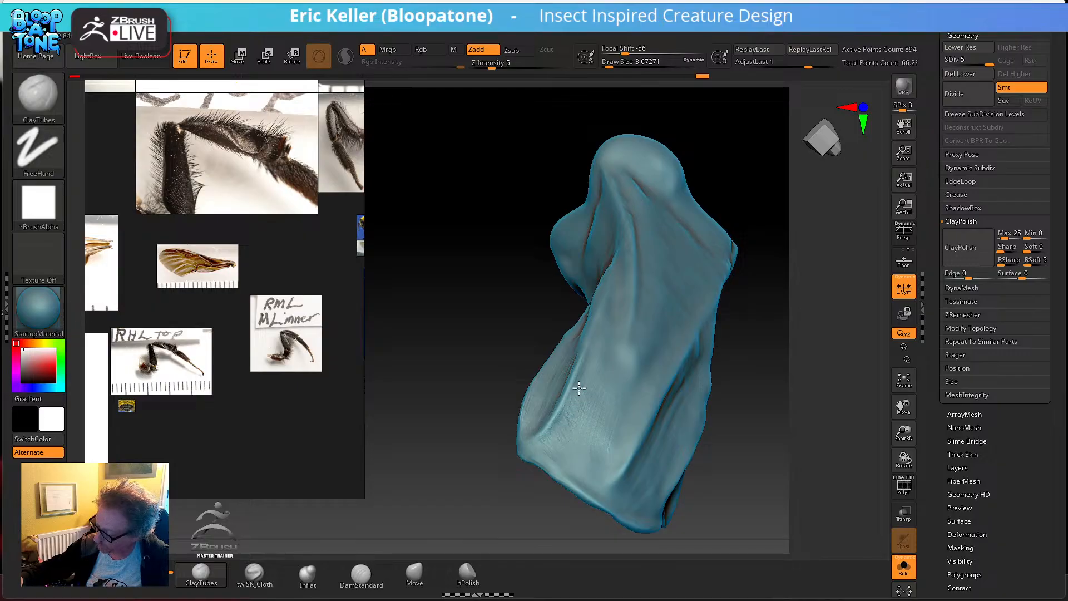
pyautogui.moveTo(591, 379); pyautogui.dragTo(595, 375, button='right')
pyautogui.moveTo(588, 375); pyautogui.dragTo(615, 280)
pyautogui.moveTo(615, 280)
pyautogui.mouseDown(button='right')
pyautogui.moveTo(629, 324)
pyautogui.moveTo(607, 393)
pyautogui.mouseUp(button='right')
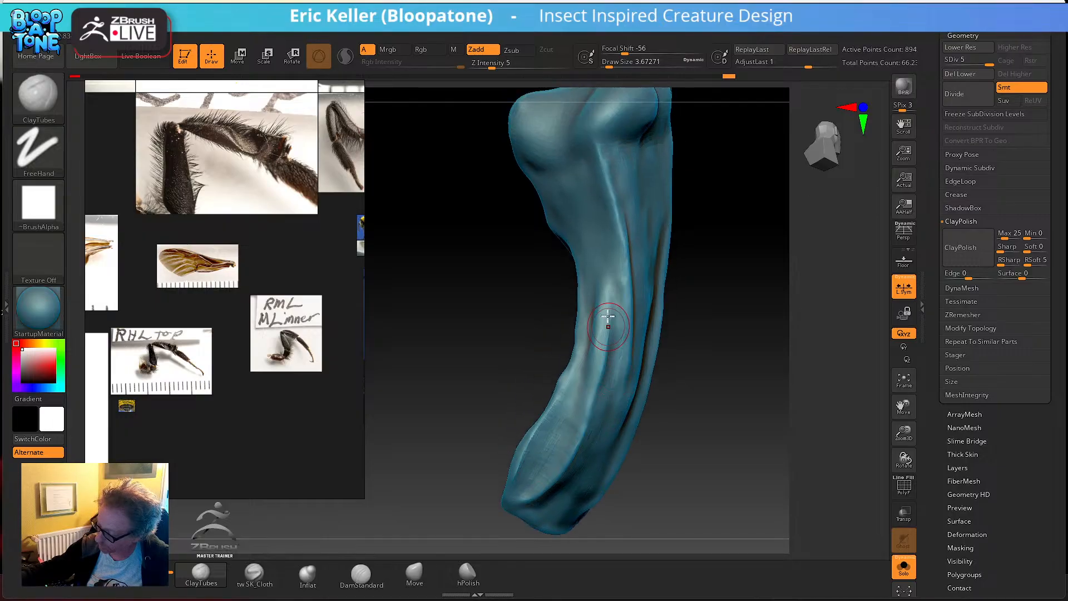
# - Build fine ClayTubes strokes along the mandible's narrow curved ridge, from the tip hollow up to mid-length
pyautogui.moveTo(601, 346); pyautogui.dragTo(613, 341, button='right')
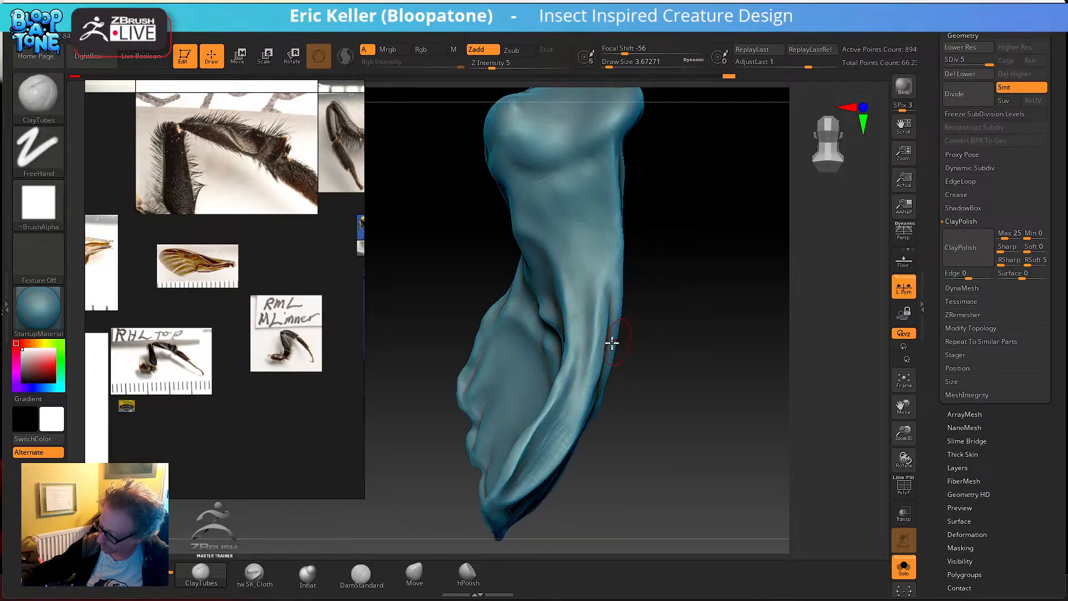
pyautogui.moveTo(568, 382)
pyautogui.mouseDown()
pyautogui.moveTo(557, 416)
pyautogui.moveTo(576, 387)
pyautogui.mouseUp()
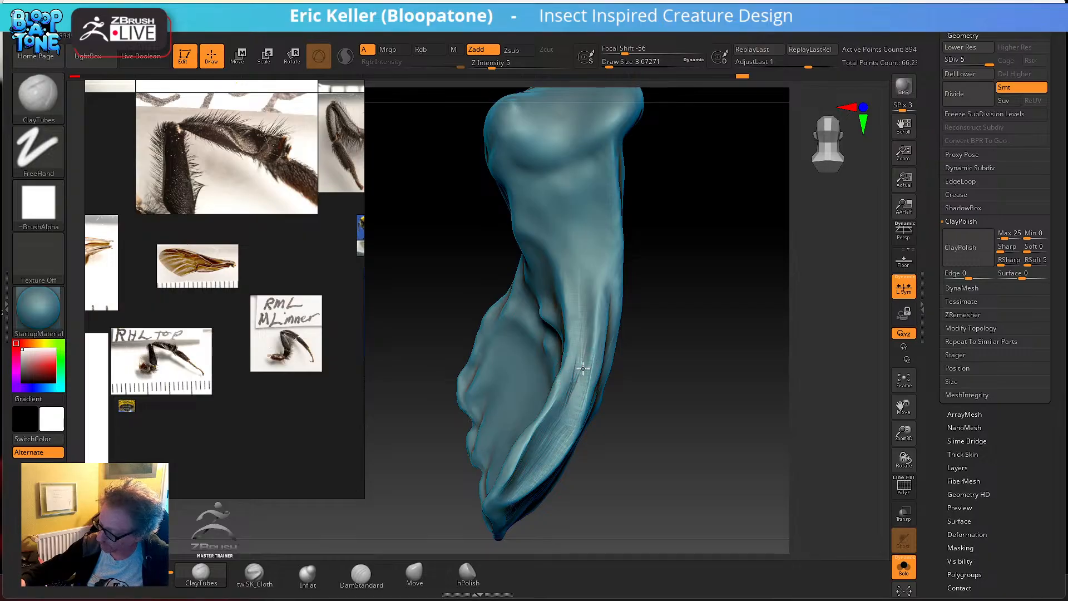
pyautogui.moveTo(586, 255); pyautogui.dragTo(592, 266)
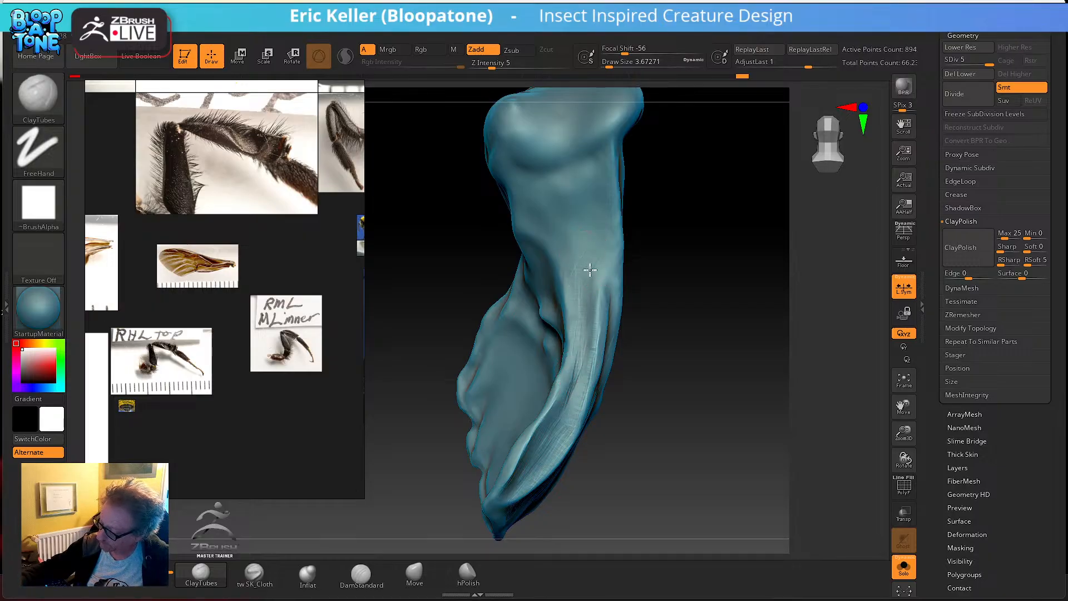
pyautogui.moveTo(580, 309); pyautogui.dragTo(578, 343)
# - Carry the ClayTubes strokes up below the joint knobs and down the long ridge beneath the large knob
pyautogui.keyDown('alt'); pyautogui.moveTo(598, 332); pyautogui.dragTo(603, 401, button='right'); pyautogui.keyUp('alt')
pyautogui.moveTo(603, 401); pyautogui.dragTo(585, 291, button='right')
pyautogui.moveTo(563, 275); pyautogui.dragTo(572, 270)
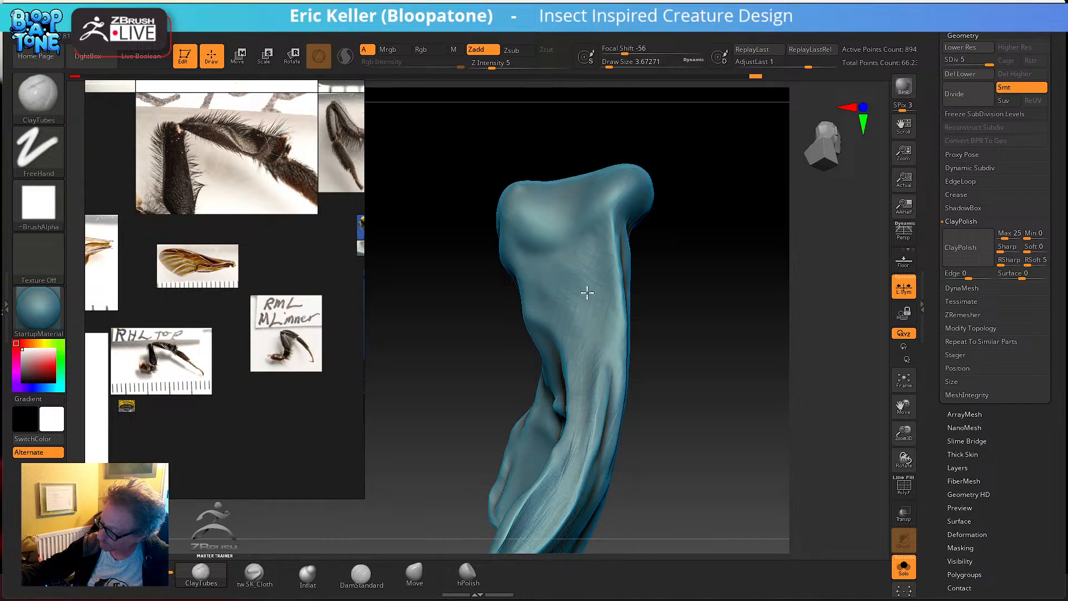
pyautogui.moveTo(615, 239)
pyautogui.mouseDown(button='right')
pyautogui.moveTo(687, 300)
pyautogui.moveTo(596, 234)
pyautogui.mouseUp(button='right')
pyautogui.moveTo(600, 283)
pyautogui.mouseDown()
pyautogui.moveTo(591, 322)
pyautogui.moveTo(604, 323)
pyautogui.mouseUp()
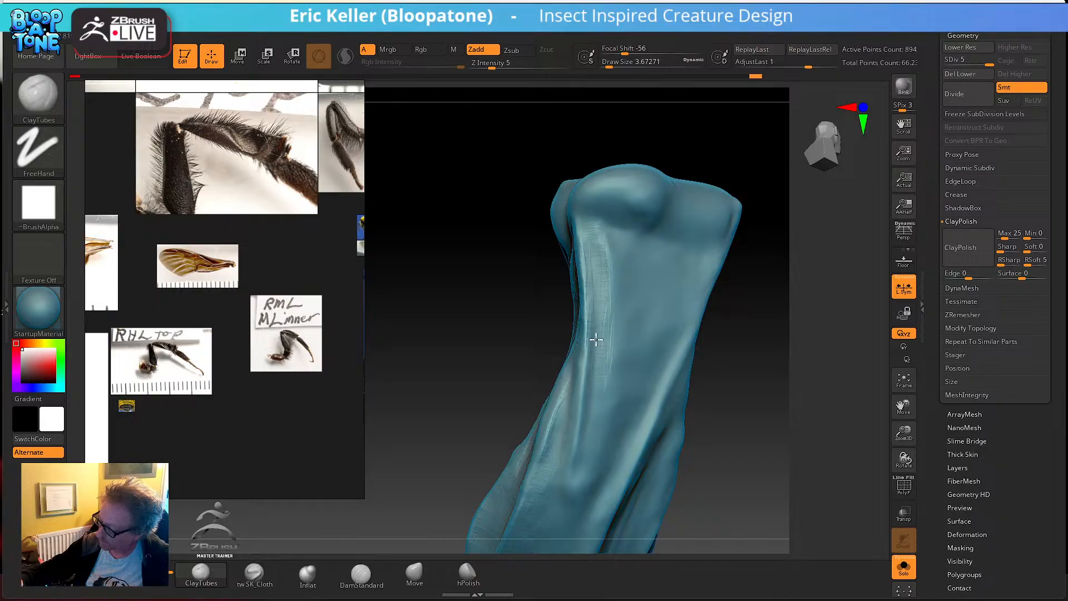
pyautogui.moveTo(601, 405)
pyautogui.mouseDown(button='right')
pyautogui.moveTo(598, 372)
pyautogui.moveTo(592, 383)
pyautogui.mouseUp(button='right')
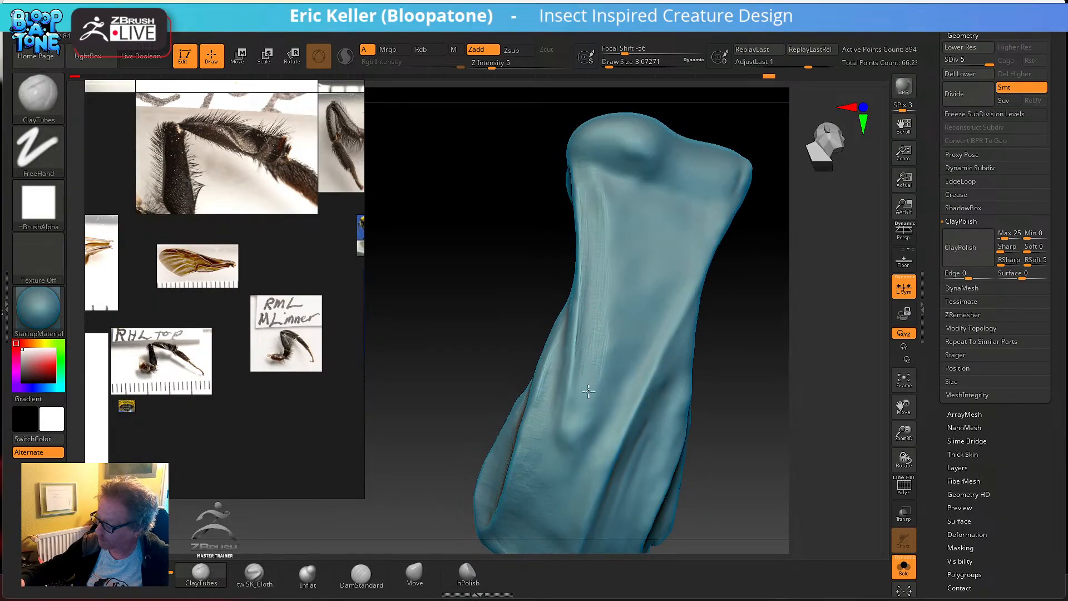
pyautogui.keyDown('alt'); pyautogui.moveTo(579, 434); pyautogui.dragTo(587, 372, button='right'); pyautogui.keyUp('alt')
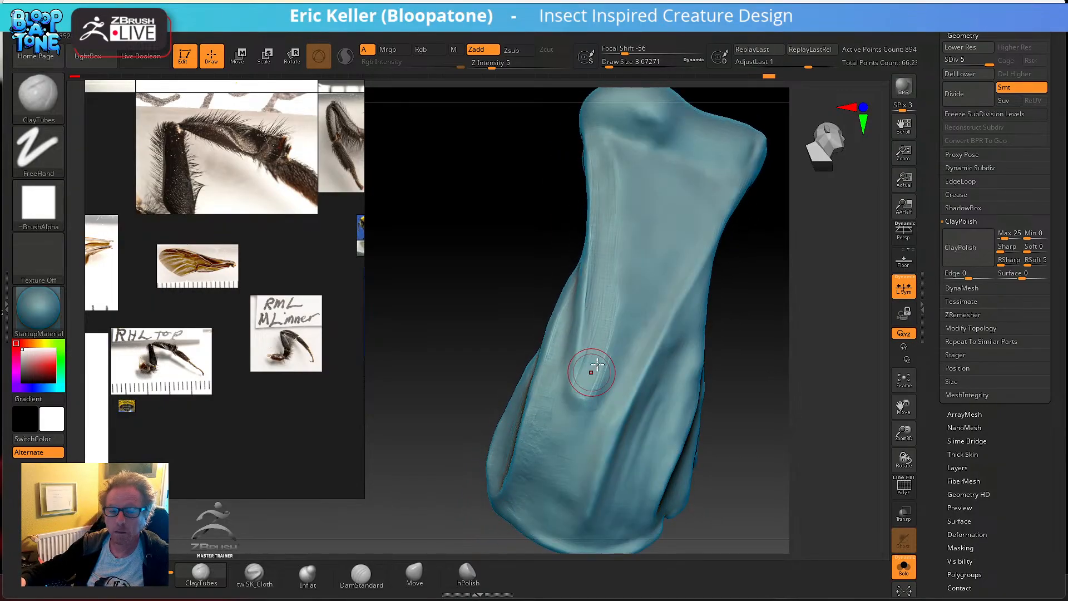
# - Blend the lower end of the long ridge into the broad face with lengthwise ClayTubes strokes
pyautogui.moveTo(584, 382); pyautogui.dragTo(576, 407)
pyautogui.moveTo(584, 414)
pyautogui.mouseDown(button='right')
pyautogui.moveTo(615, 401)
pyautogui.moveTo(560, 376)
pyautogui.mouseUp(button='right')
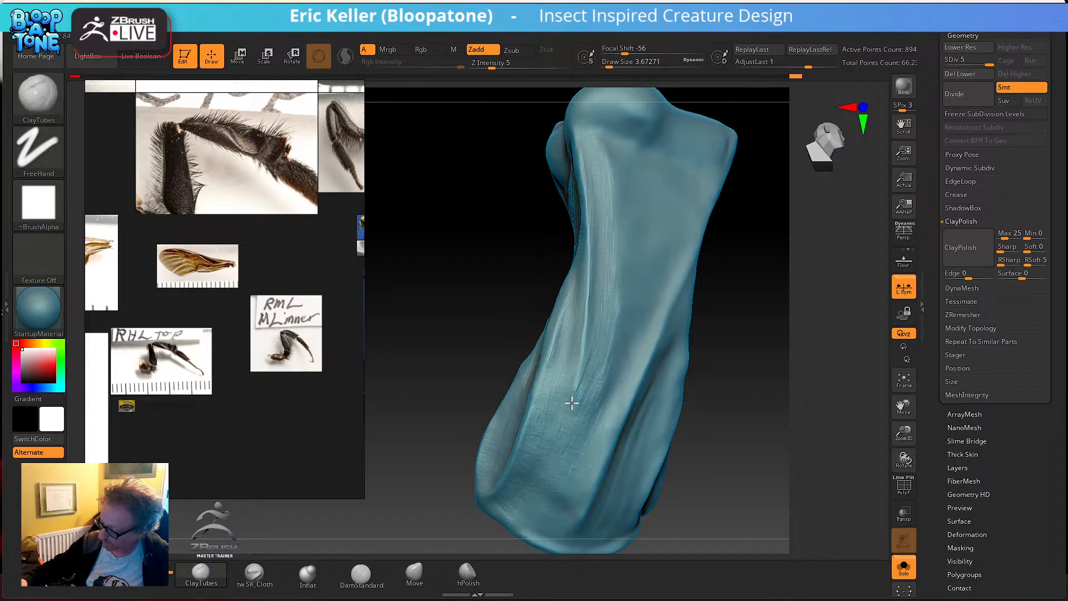
pyautogui.keyDown('alt'); pyautogui.moveTo(626, 398); pyautogui.dragTo(583, 465, button='right'); pyautogui.keyUp('alt')
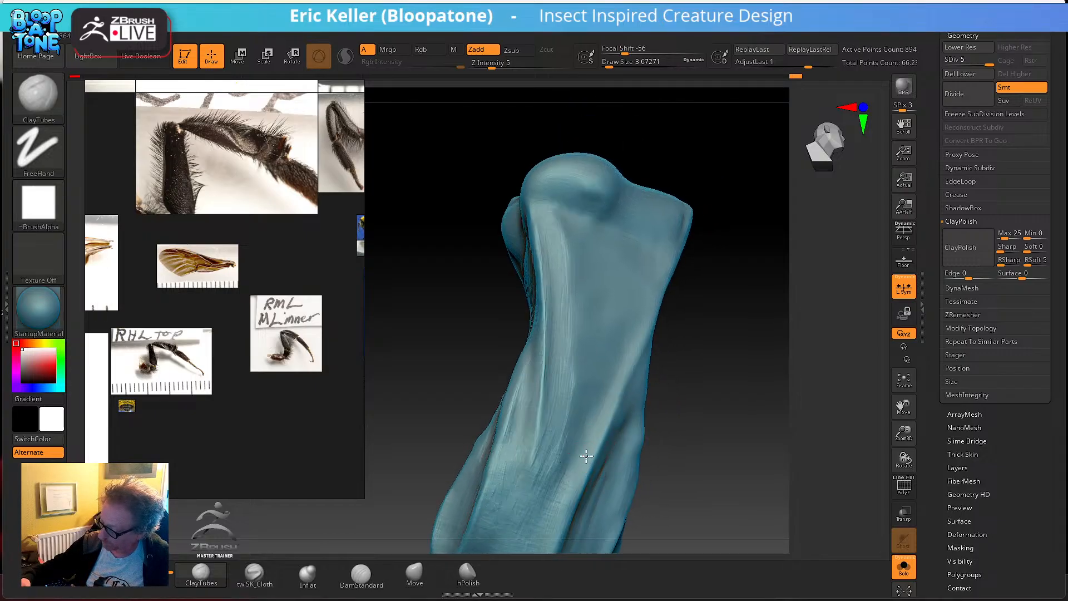
pyautogui.keyDown('alt'); pyautogui.moveTo(612, 378); pyautogui.dragTo(602, 392, button='right'); pyautogui.keyUp('alt')
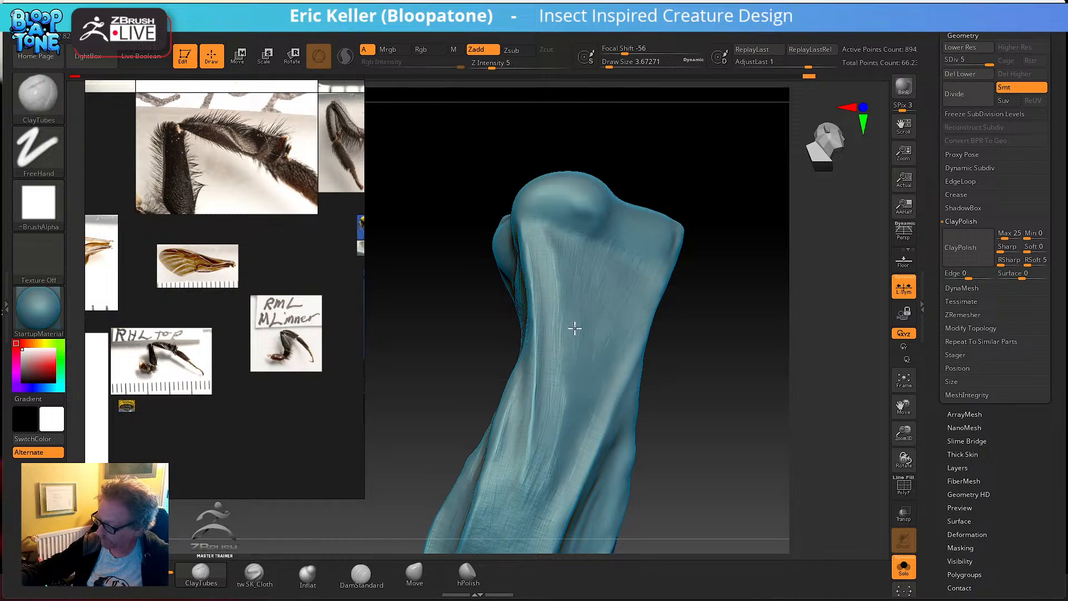
# - Fill the wide shallow channel between the two long ridges with fine lengthwise ClayTubes strokes
pyautogui.moveTo(588, 395); pyautogui.dragTo(579, 439)
pyautogui.moveTo(631, 356); pyautogui.dragTo(608, 346, button='right')
pyautogui.moveTo(589, 373)
pyautogui.mouseDown()
pyautogui.moveTo(557, 424)
pyautogui.moveTo(553, 476)
pyautogui.mouseUp()
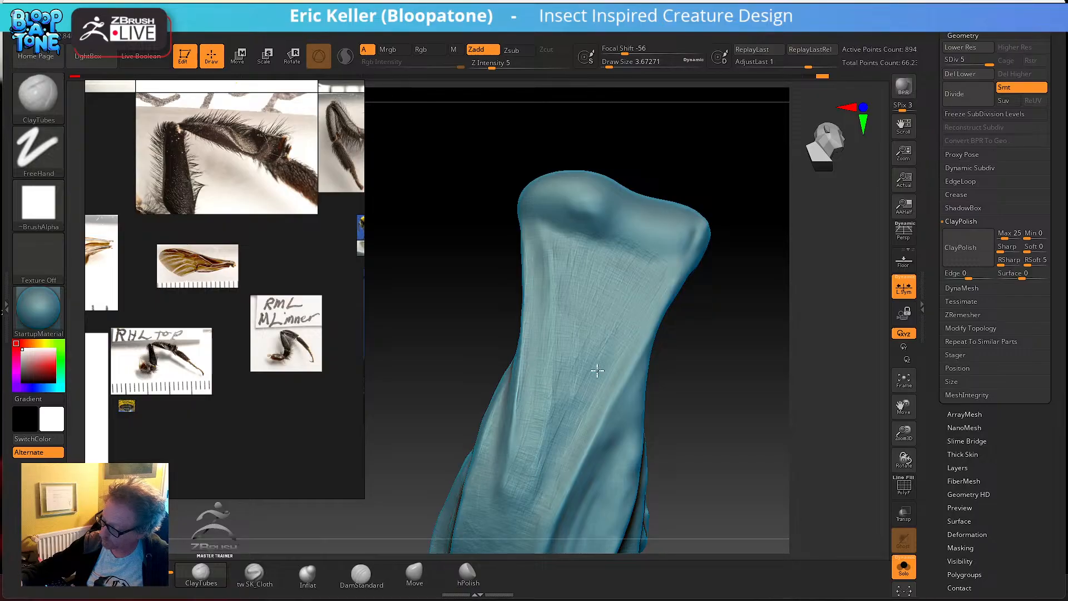
pyautogui.moveTo(589, 399); pyautogui.dragTo(540, 273, button='right')
pyautogui.moveTo(536, 373); pyautogui.dragTo(537, 285, button='right')
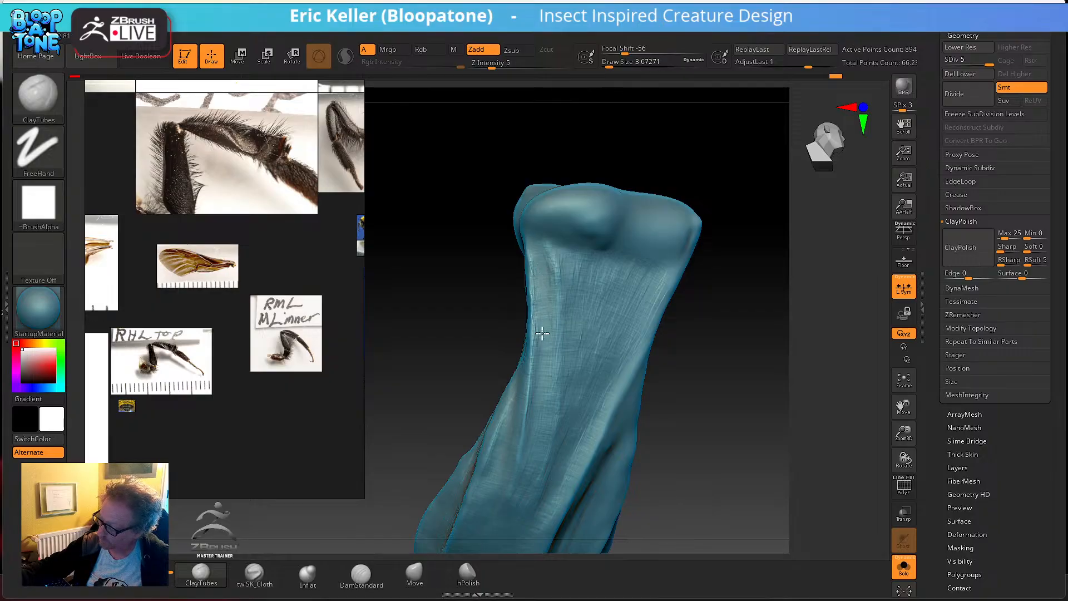
pyautogui.moveTo(543, 461)
pyautogui.mouseDown(button='right')
pyautogui.moveTo(585, 341)
pyautogui.moveTo(567, 315)
pyautogui.mouseUp(button='right')
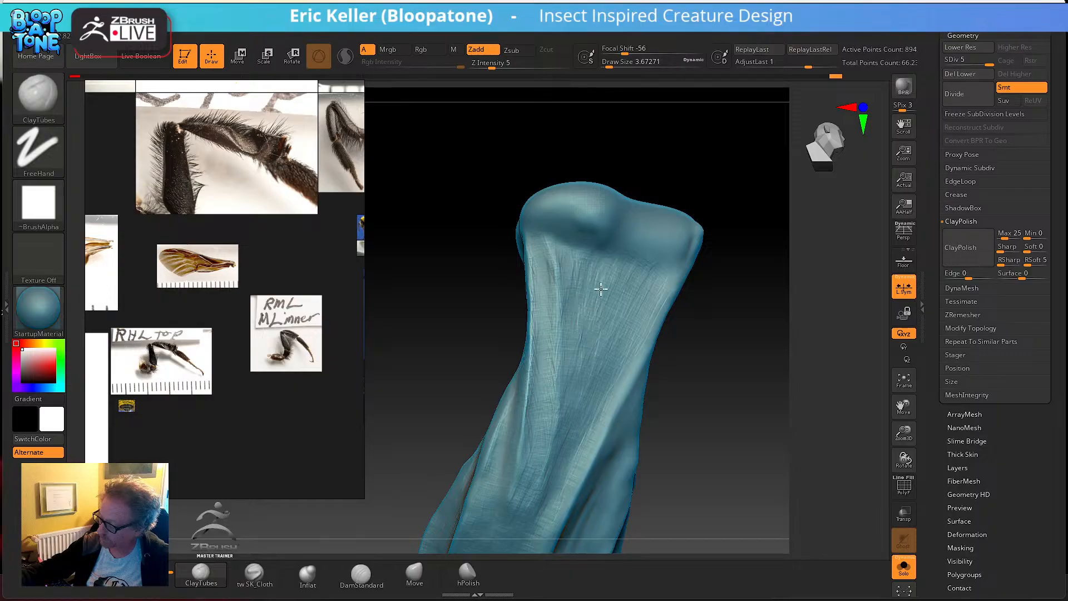
# - Run fine lengthwise ClayTubes strokes down the outer flank of the long ridge, from below the joint knob to mid-length
pyautogui.moveTo(649, 302)
pyautogui.mouseDown(button='right')
pyautogui.moveTo(659, 281)
pyautogui.moveTo(627, 322)
pyautogui.moveTo(617, 299)
pyautogui.moveTo(649, 313)
pyautogui.mouseUp(button='right')
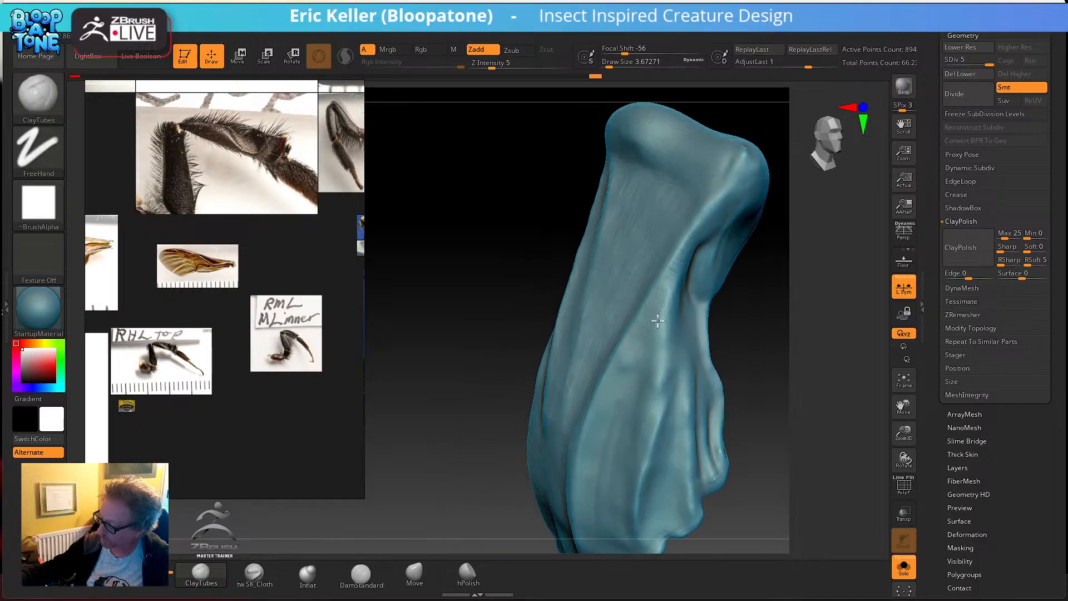
pyautogui.moveTo(660, 405)
pyautogui.mouseDown(button='right')
pyautogui.moveTo(632, 370)
pyautogui.moveTo(639, 312)
pyautogui.mouseUp(button='right')
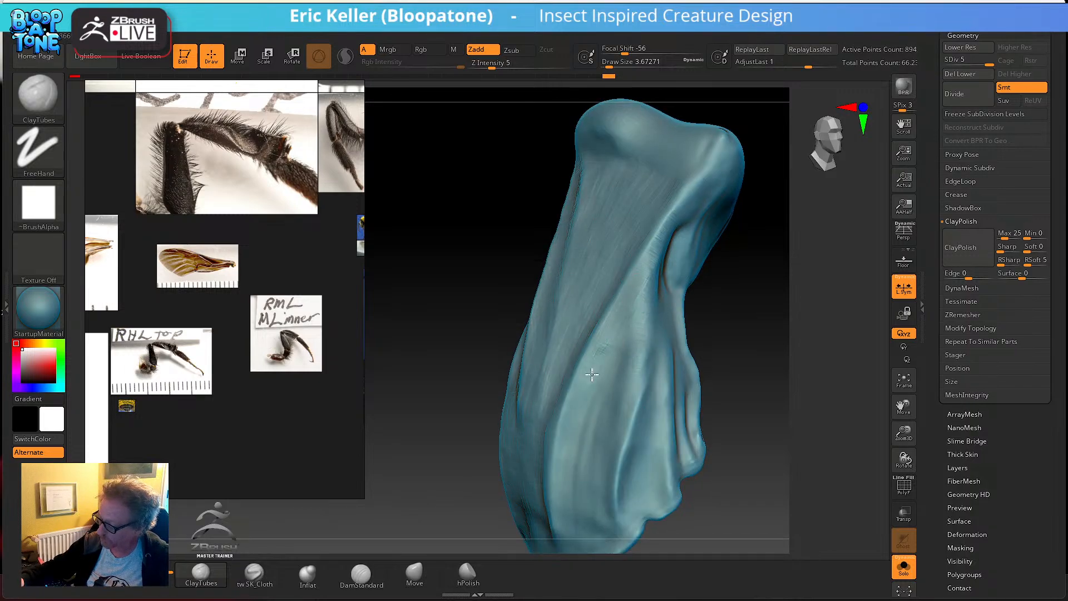
pyautogui.moveTo(615, 351); pyautogui.dragTo(615, 334, button='right')
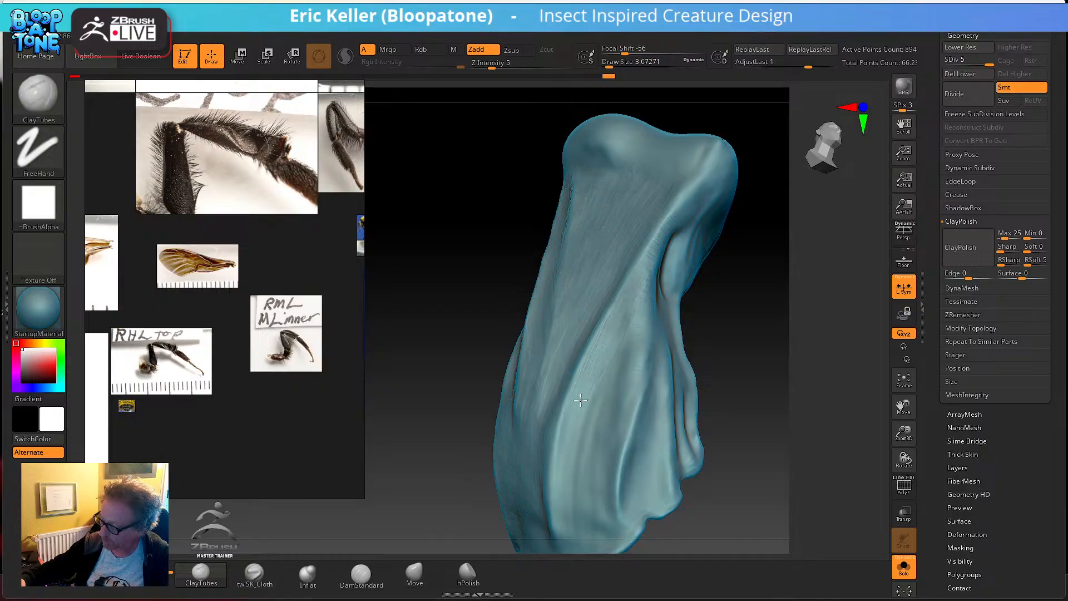
pyautogui.moveTo(609, 387); pyautogui.dragTo(627, 313, button='right')
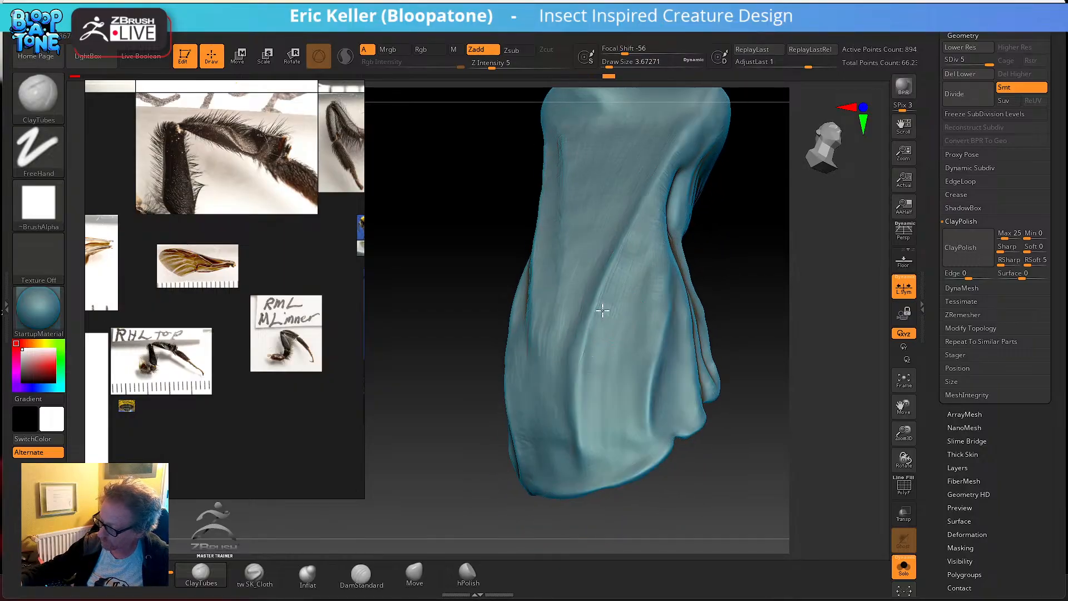
# - Fill the side panel next to the long ridge with lengthwise ClayTubes strokes down towards the mandible's tip
pyautogui.moveTo(625, 370); pyautogui.dragTo(639, 315, button='right')
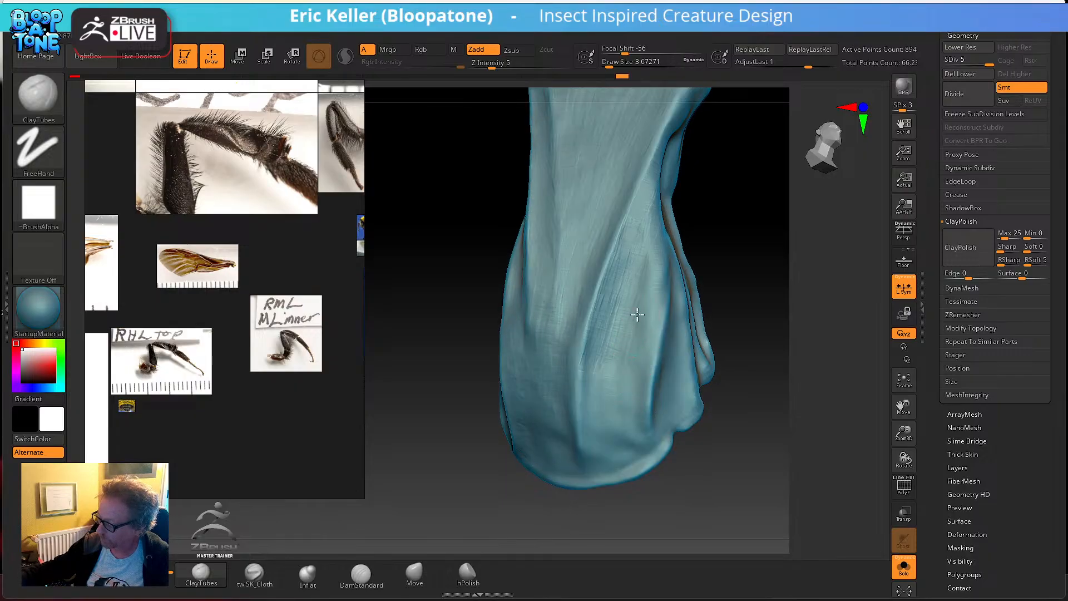
pyautogui.moveTo(597, 408); pyautogui.dragTo(603, 341, button='right')
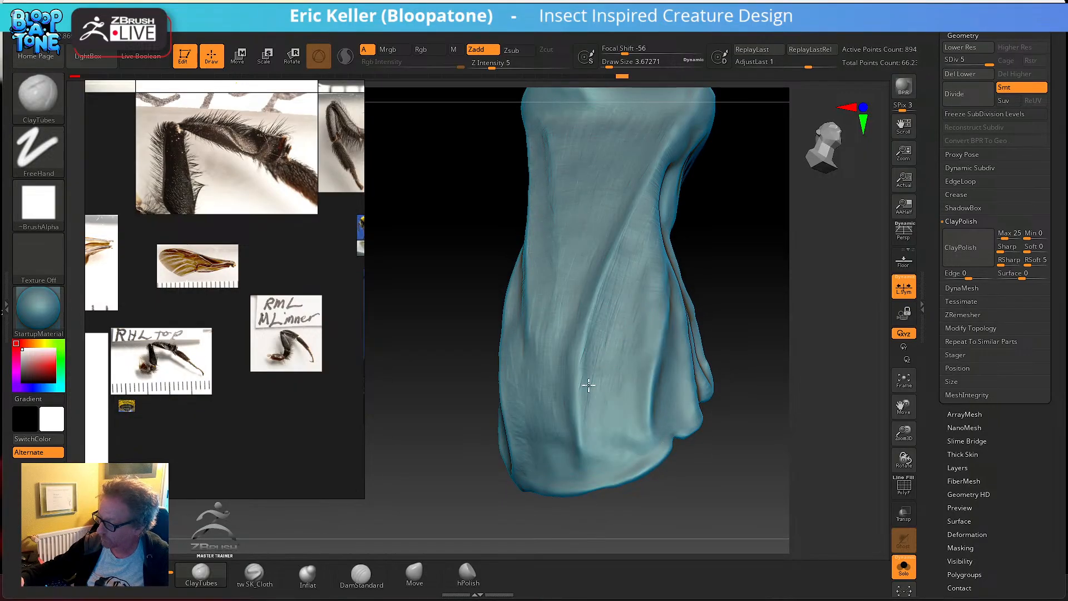
pyautogui.moveTo(644, 350)
pyautogui.mouseDown(button='right')
pyautogui.moveTo(648, 388)
pyautogui.moveTo(650, 306)
pyautogui.mouseUp(button='right')
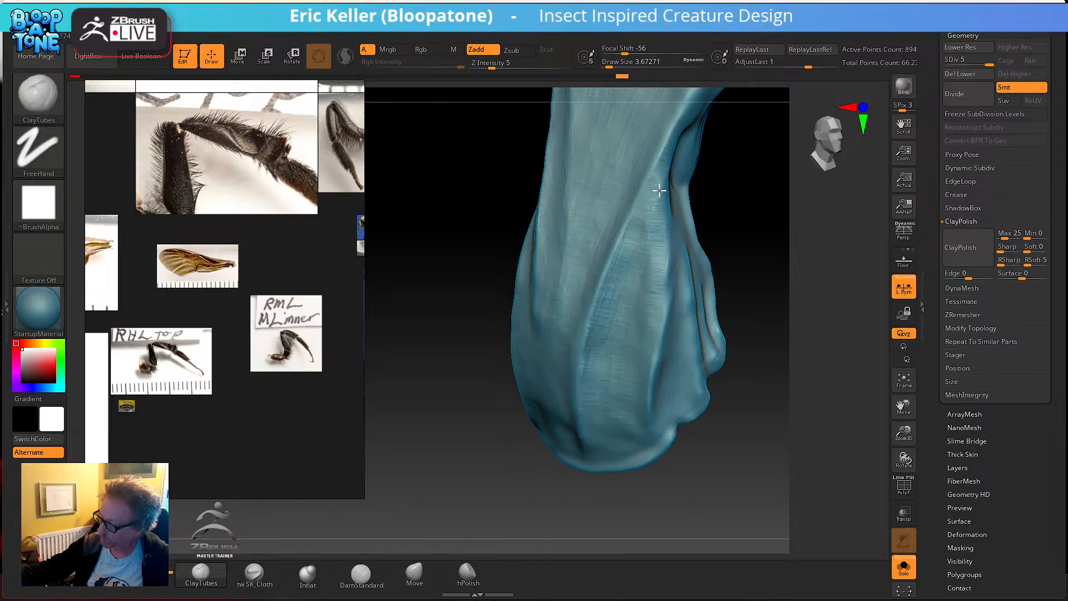
pyautogui.moveTo(627, 322); pyautogui.dragTo(581, 294, button='right')
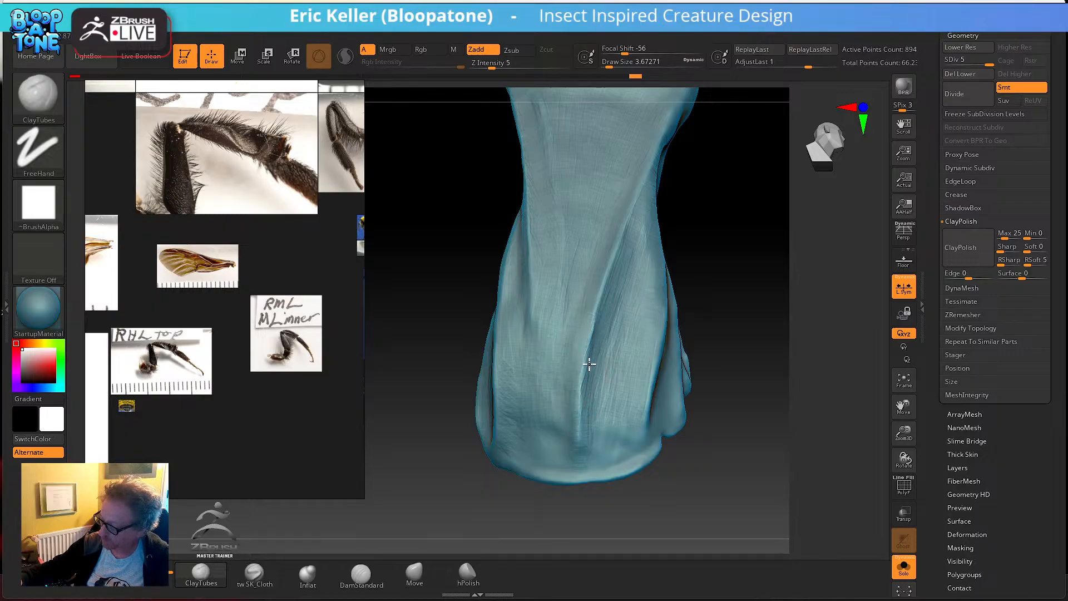
# - Build short ClayTubes strokes across the tip end of the broad face, beside the lower end of the long ridge
pyautogui.moveTo(585, 470); pyautogui.dragTo(591, 448)
pyautogui.moveTo(590, 415)
pyautogui.keyDown('alt'); pyautogui.mouseDown(button='right')
pyautogui.moveTo(608, 367)
pyautogui.moveTo(578, 422)
pyautogui.mouseUp(button='right'); pyautogui.keyUp('alt')
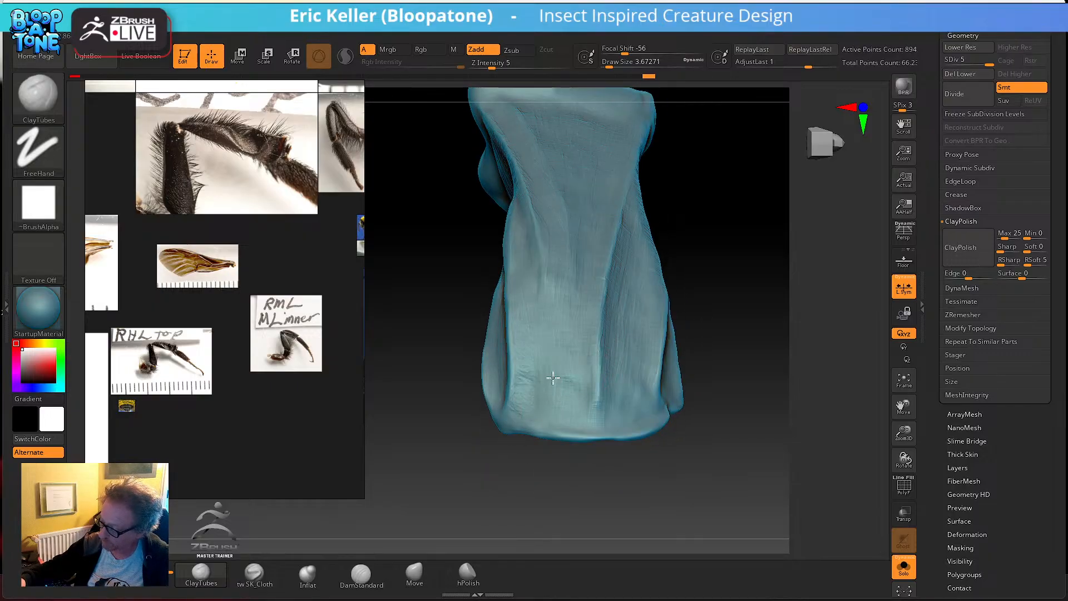
pyautogui.moveTo(581, 414); pyautogui.dragTo(573, 381, button='right')
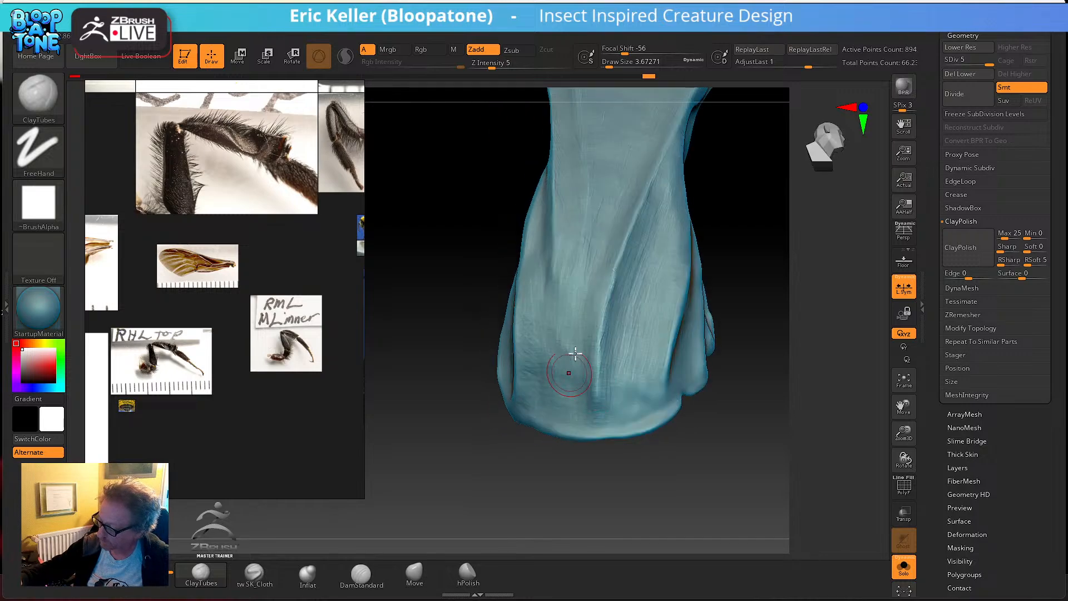
pyautogui.moveTo(562, 387); pyautogui.dragTo(581, 409)
pyautogui.moveTo(612, 370)
pyautogui.keyDown('alt'); pyautogui.mouseDown(button='right')
pyautogui.moveTo(595, 360)
pyautogui.moveTo(615, 342)
pyautogui.mouseUp(button='right'); pyautogui.keyUp('alt')
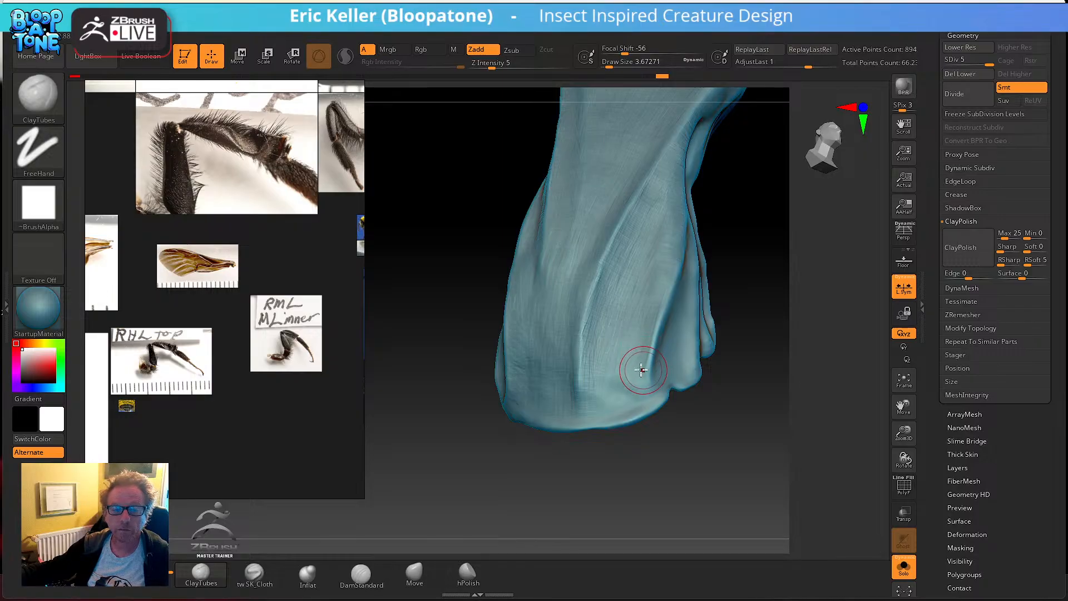
# - Layer more ClayTubes strokes over the lower side panel, between the long ridge and the first fold of the toothed edge
pyautogui.moveTo(625, 353); pyautogui.dragTo(619, 346, button='right')
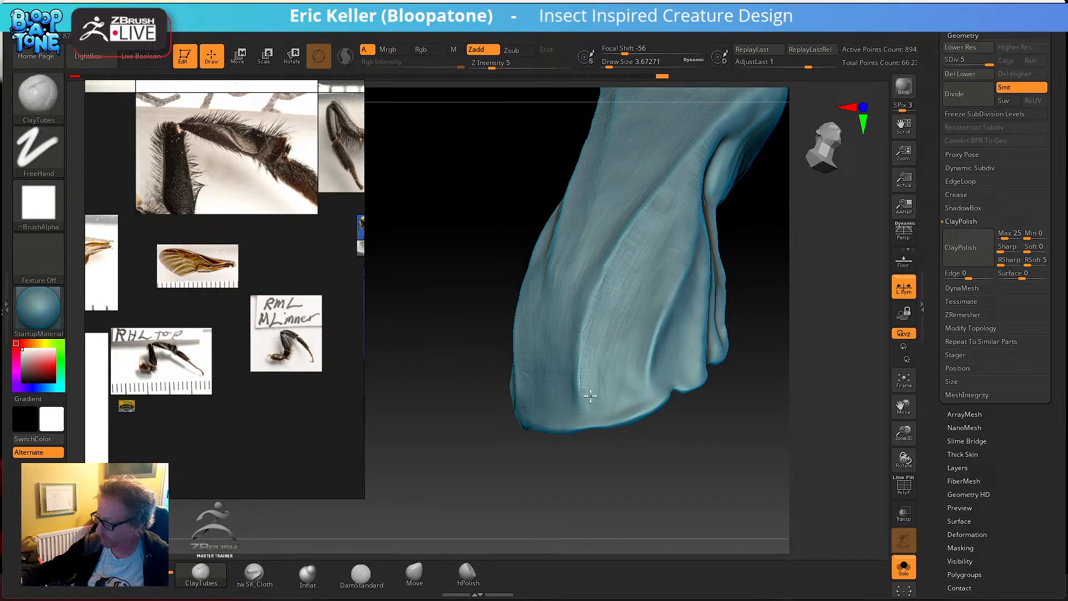
pyautogui.moveTo(627, 383); pyautogui.dragTo(634, 397)
pyautogui.moveTo(651, 322); pyautogui.dragTo(625, 392, button='right')
pyautogui.moveTo(656, 303); pyautogui.dragTo(648, 332)
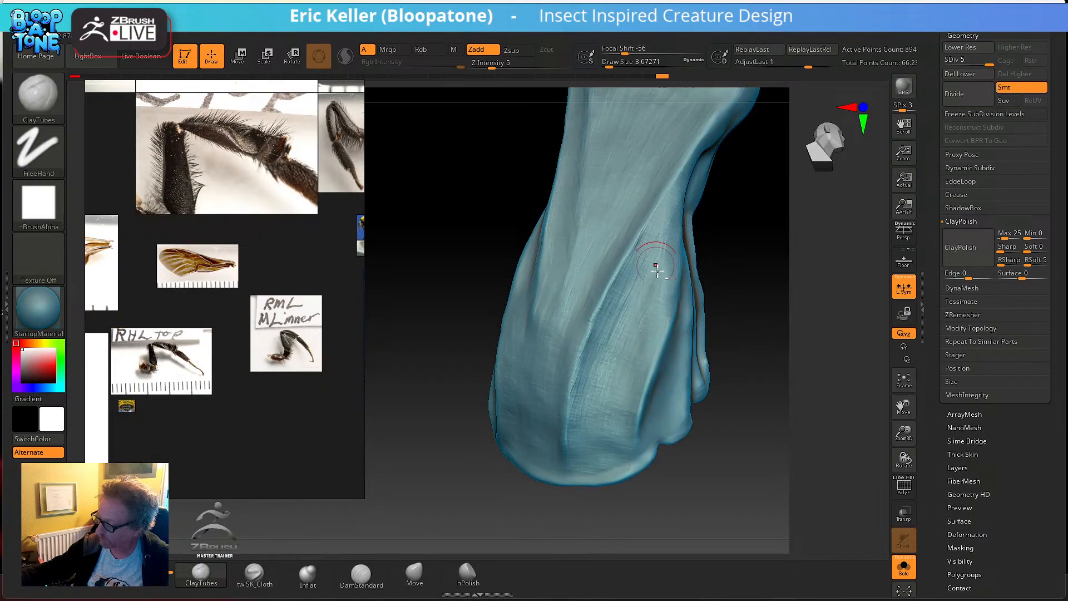
# - Carry the ClayTubes strokes up the side panel's narrow upper end and onto the first fold beside it
pyautogui.moveTo(656, 271); pyautogui.dragTo(603, 353, button='right')
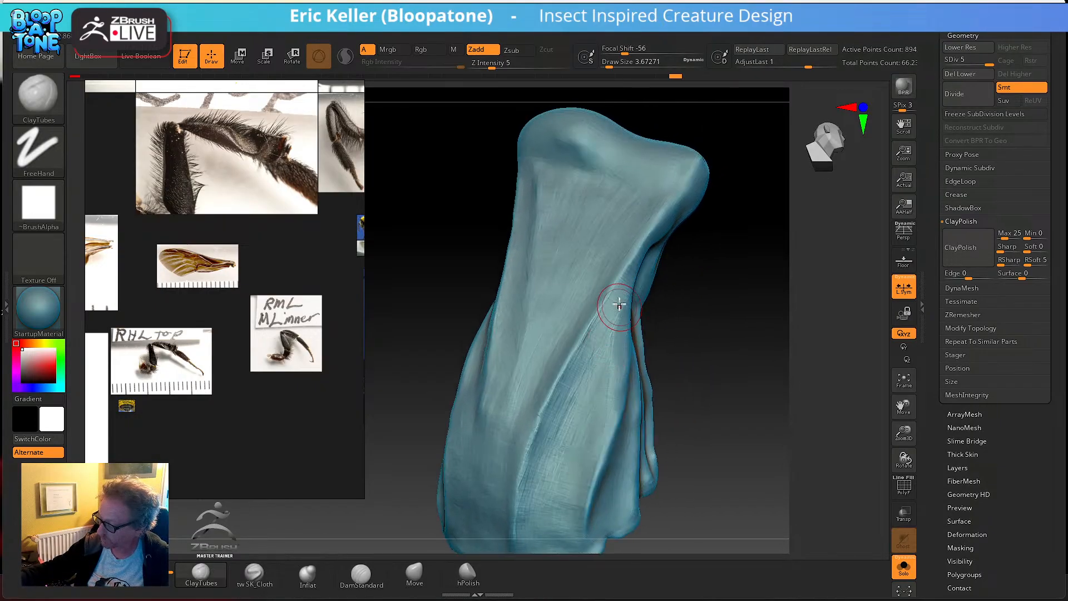
pyautogui.moveTo(620, 302); pyautogui.dragTo(617, 332, button='right')
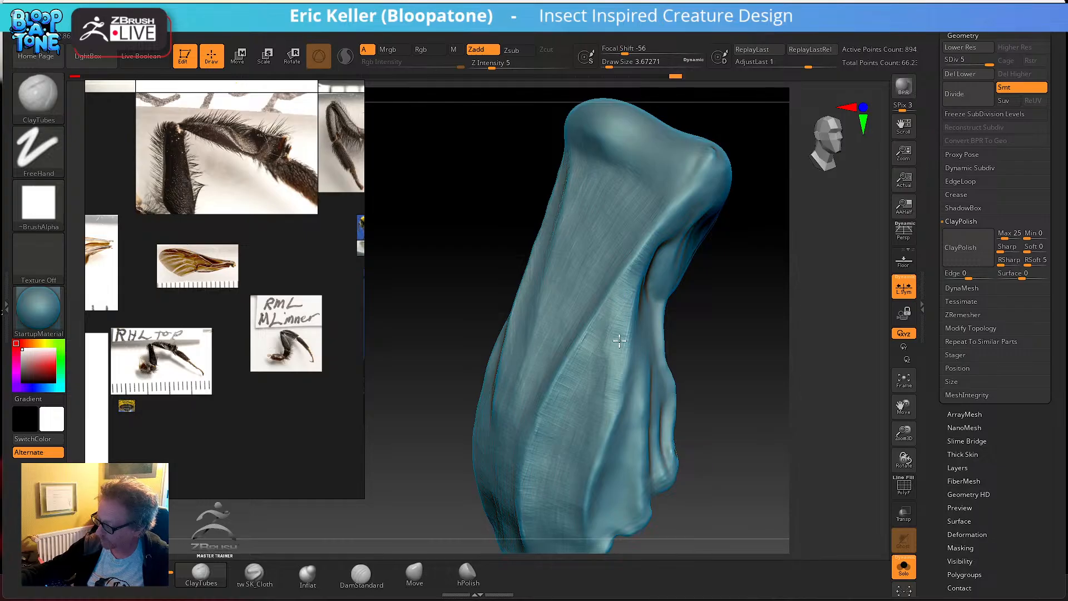
pyautogui.moveTo(626, 284); pyautogui.dragTo(634, 361, button='right')
pyautogui.moveTo(628, 372); pyautogui.dragTo(629, 370)
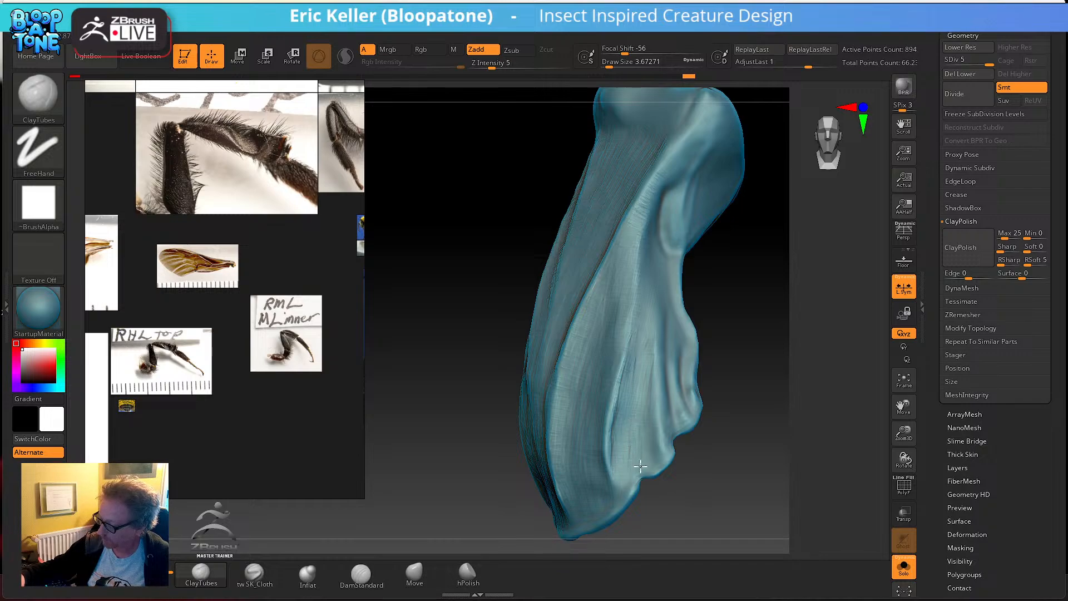
# - Blend the lower ends of the side panel and broad face at the mandible's tip with fine ClayTubes strokes
pyautogui.moveTo(649, 474); pyautogui.dragTo(606, 419, button='right')
pyautogui.moveTo(602, 378); pyautogui.dragTo(601, 359)
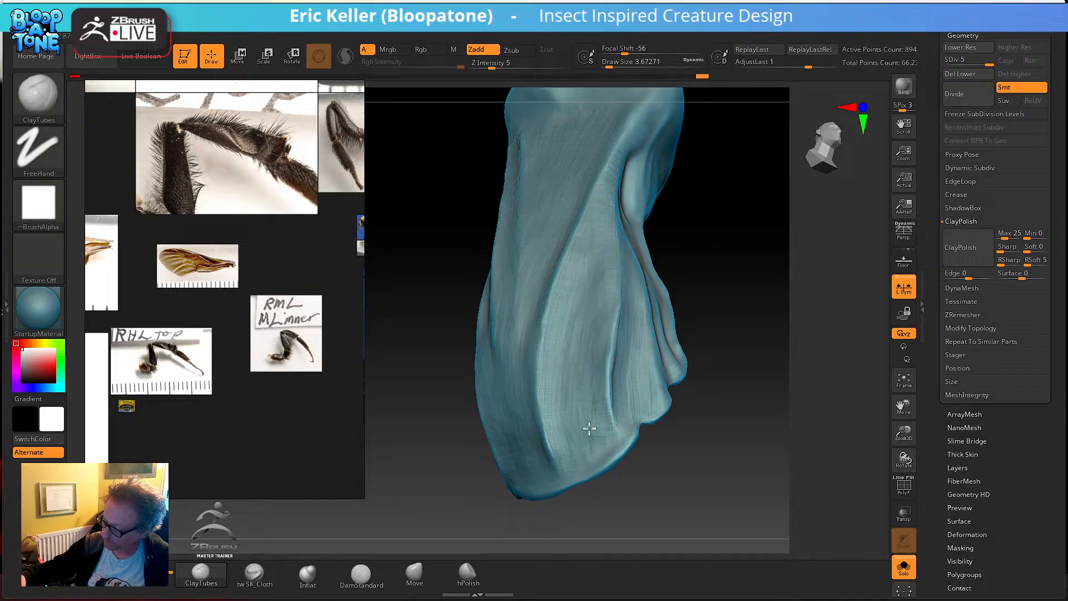
pyautogui.moveTo(575, 446)
pyautogui.keyDown('alt'); pyautogui.mouseDown(button='right')
pyautogui.moveTo(584, 389)
pyautogui.moveTo(569, 388)
pyautogui.moveTo(603, 412)
pyautogui.moveTo(546, 425)
pyautogui.mouseUp(button='right'); pyautogui.keyUp('alt')
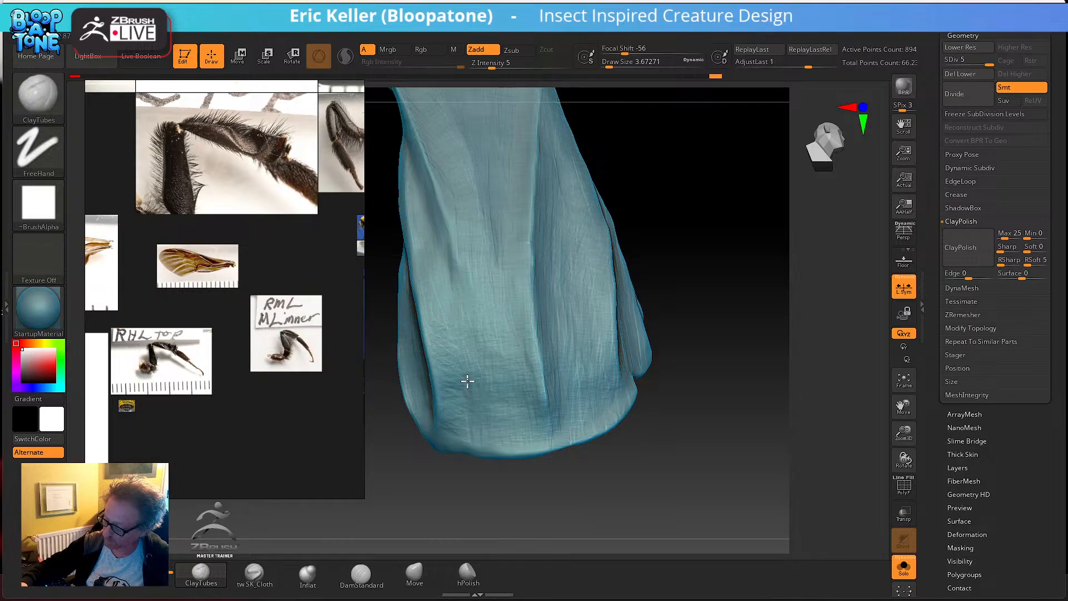
pyautogui.moveTo(568, 410)
pyautogui.mouseDown(button='right')
pyautogui.moveTo(587, 362)
pyautogui.moveTo(558, 410)
pyautogui.mouseUp(button='right')
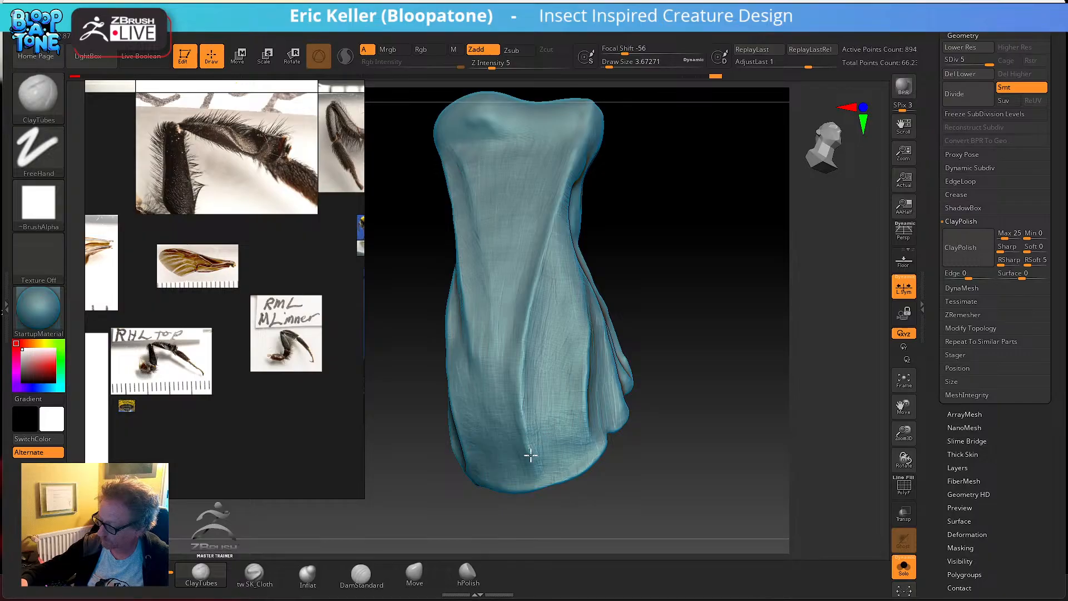
# - Add fine lengthwise ClayTubes strokes along the folds leading down to the toothed edge
pyautogui.moveTo(533, 458)
pyautogui.mouseDown(button='right')
pyautogui.moveTo(573, 405)
pyautogui.moveTo(542, 332)
pyautogui.mouseUp(button='right')
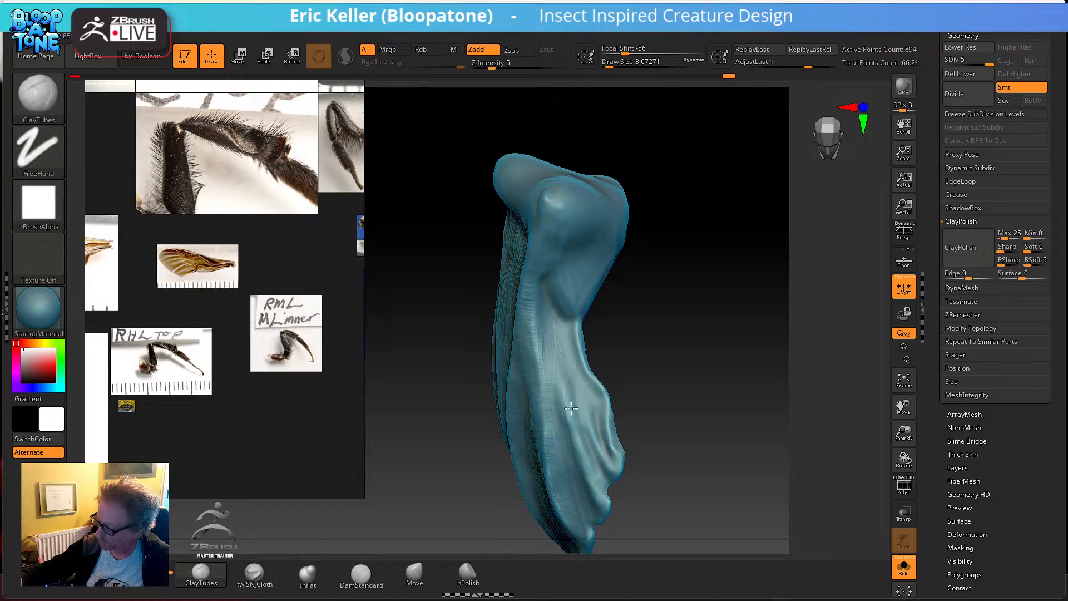
pyautogui.moveTo(579, 448); pyautogui.dragTo(585, 378, button='right')
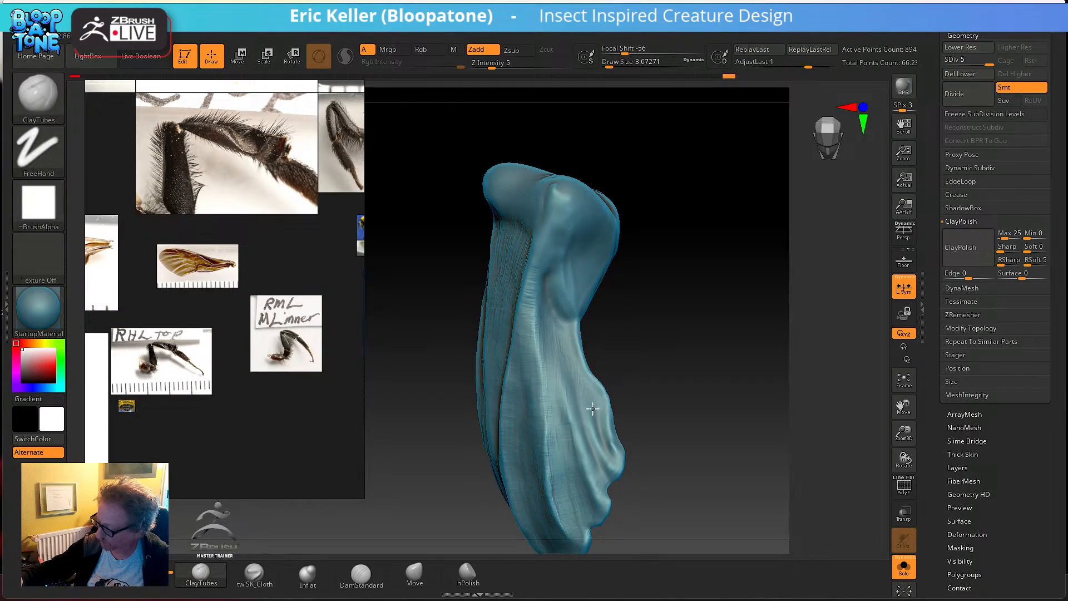
pyautogui.moveTo(604, 430); pyautogui.dragTo(591, 403, button='right')
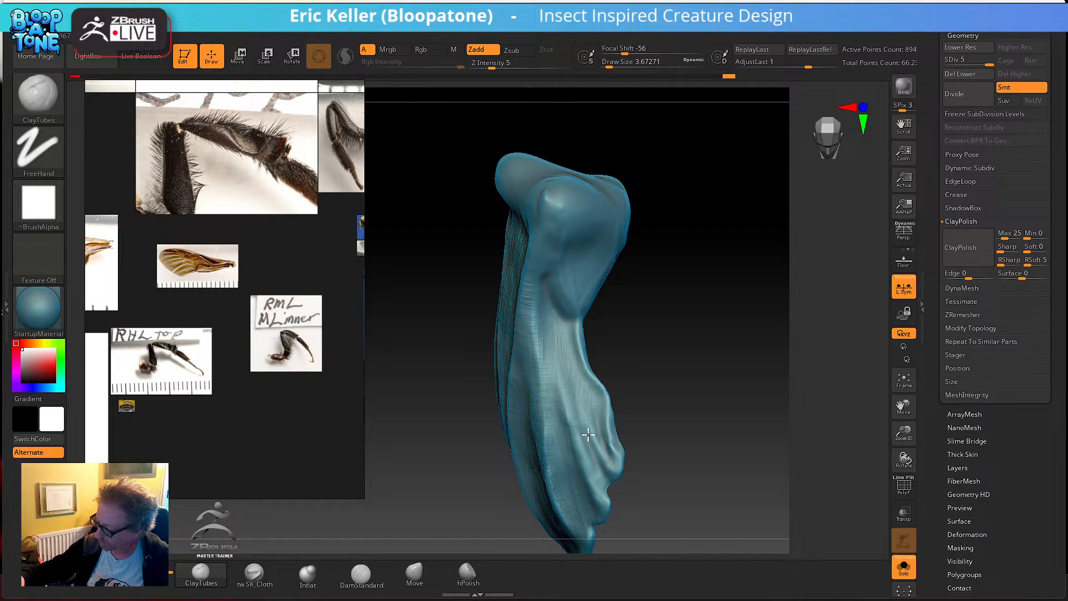
pyautogui.moveTo(620, 441)
pyautogui.mouseDown(button='right')
pyautogui.moveTo(609, 439)
pyautogui.moveTo(634, 427)
pyautogui.moveTo(627, 437)
pyautogui.mouseUp(button='right')
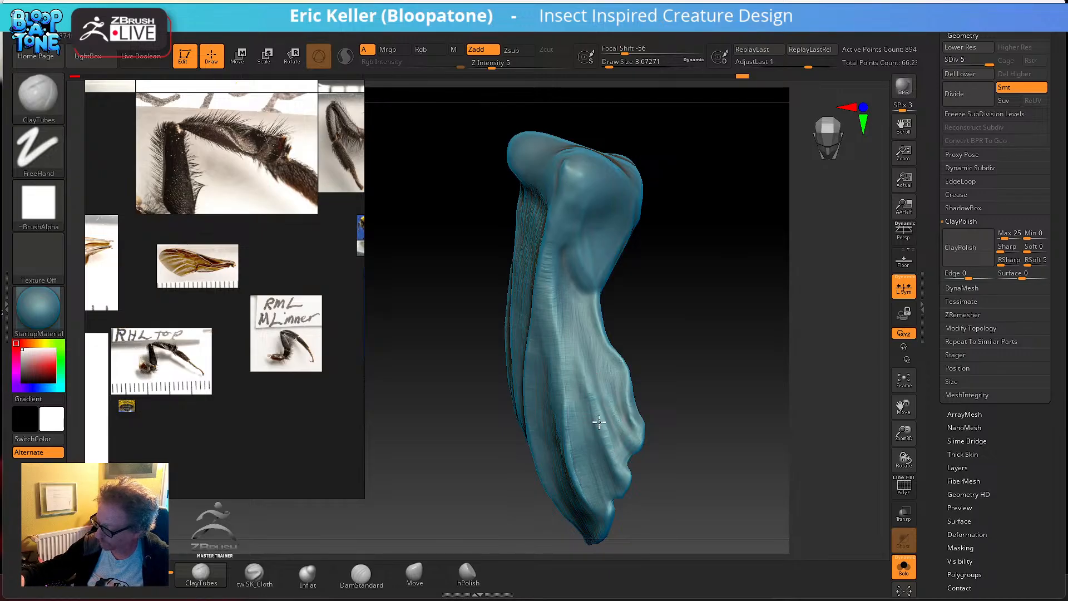
# - Stroke the ClayTubes texture over the joint's side facet, around the small hollow beneath its corner
pyautogui.moveTo(594, 360)
pyautogui.mouseDown(button='right')
pyautogui.moveTo(562, 389)
pyautogui.moveTo(547, 335)
pyautogui.mouseUp(button='right')
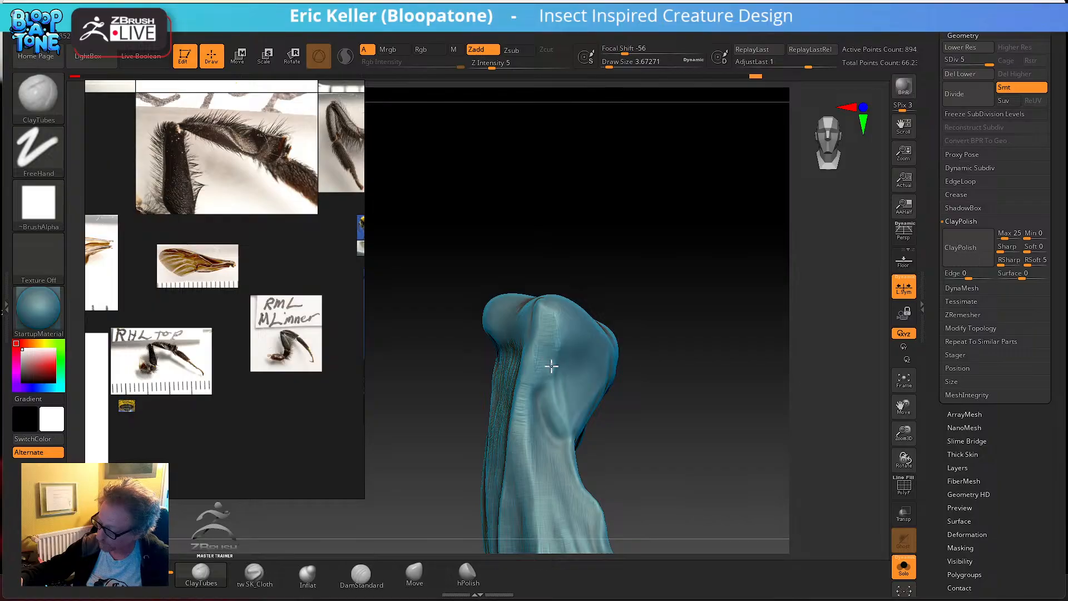
pyautogui.moveTo(570, 407); pyautogui.dragTo(556, 375, button='right')
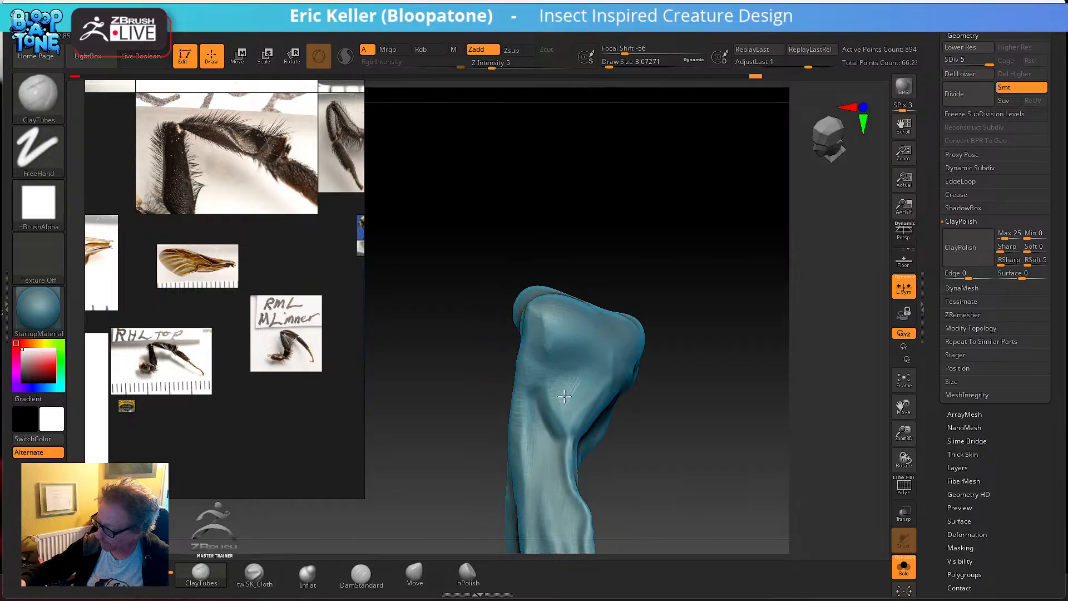
pyautogui.moveTo(562, 375)
pyautogui.mouseDown(button='right')
pyautogui.moveTo(577, 376)
pyautogui.moveTo(544, 406)
pyautogui.mouseUp(button='right')
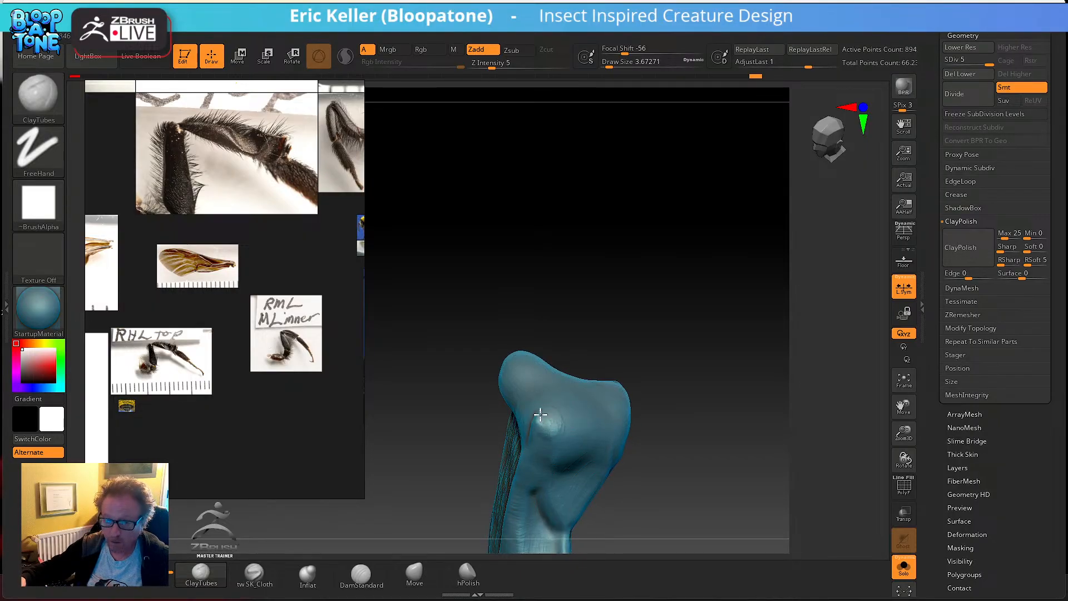
# - Enlarge the brush to draw size 7.4673 and build up a small round bump on the joint's corner
pyautogui.press(']')
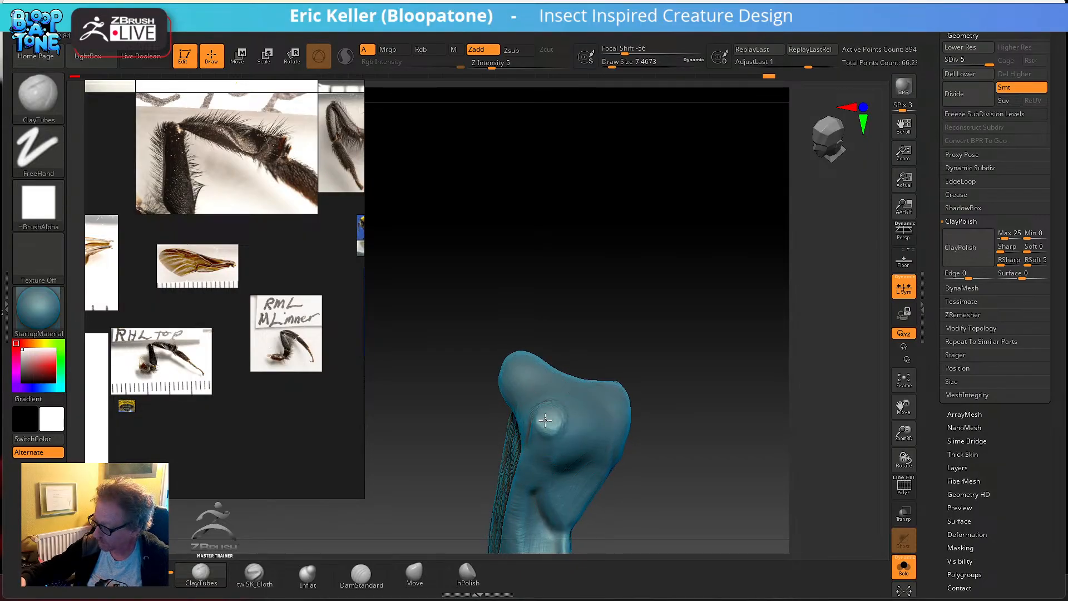
pyautogui.press('s')
pyautogui.moveTo(548, 415); pyautogui.dragTo(542, 416)
# - Reduce the draw size to 4.29964 and cover the facet beside the joint's corner bump with ClayTubes strokes
pyautogui.press('s')
pyautogui.moveTo(582, 436); pyautogui.dragTo(580, 365, button='right')
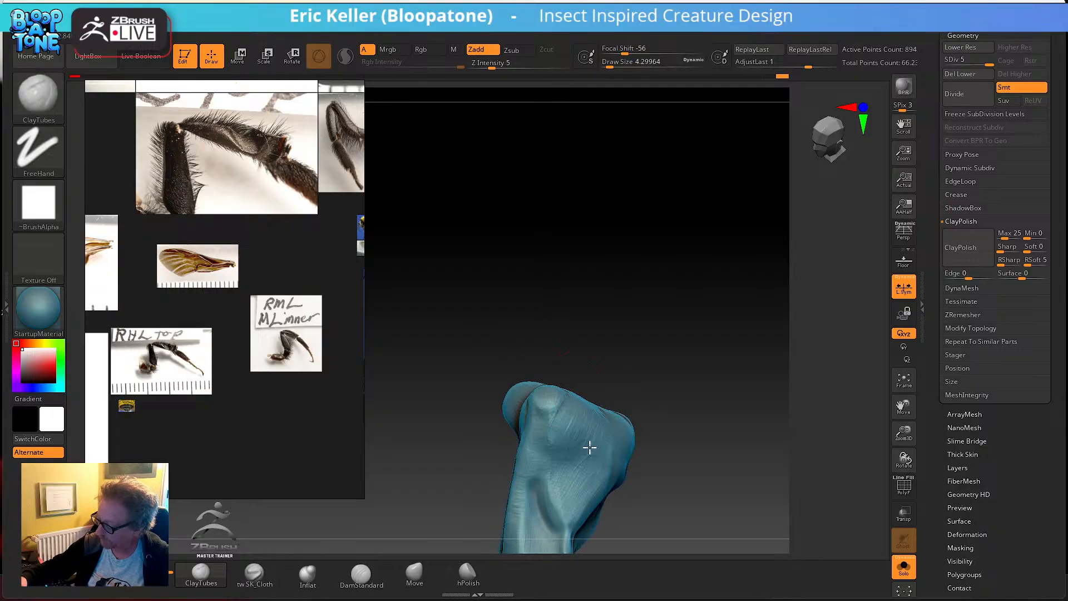
pyautogui.moveTo(593, 455); pyautogui.dragTo(610, 416)
pyautogui.moveTo(610, 416)
pyautogui.mouseDown(button='right')
pyautogui.moveTo(598, 384)
pyautogui.moveTo(620, 379)
pyautogui.moveTo(614, 390)
pyautogui.mouseUp(button='right')
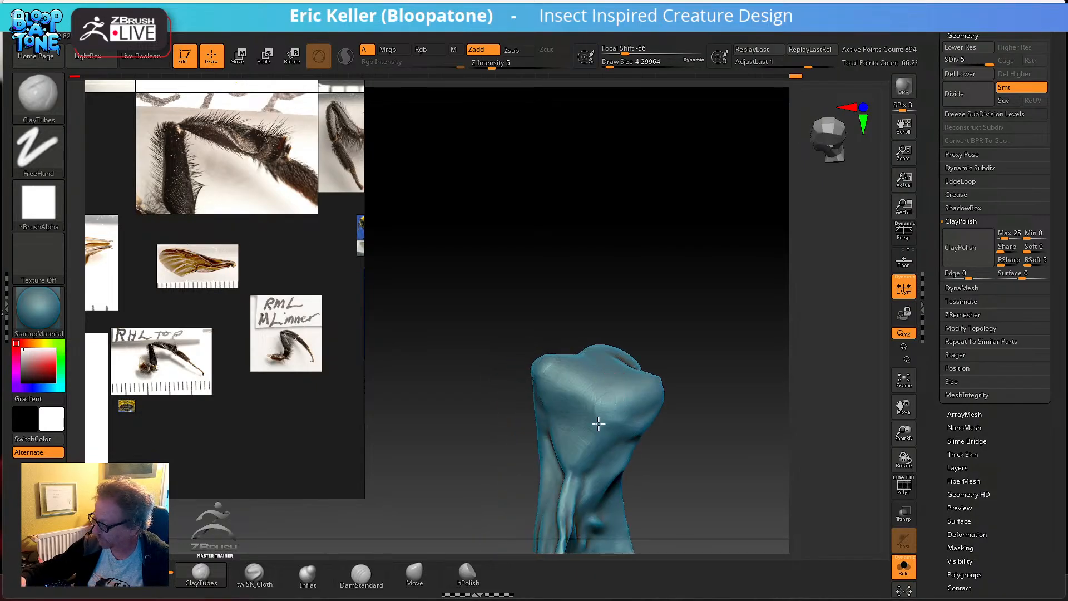
# - Continue the ClayTubes strokes over the joint's back facet and down the neck into the start of the folds
pyautogui.moveTo(599, 460); pyautogui.dragTo(594, 425, button='right')
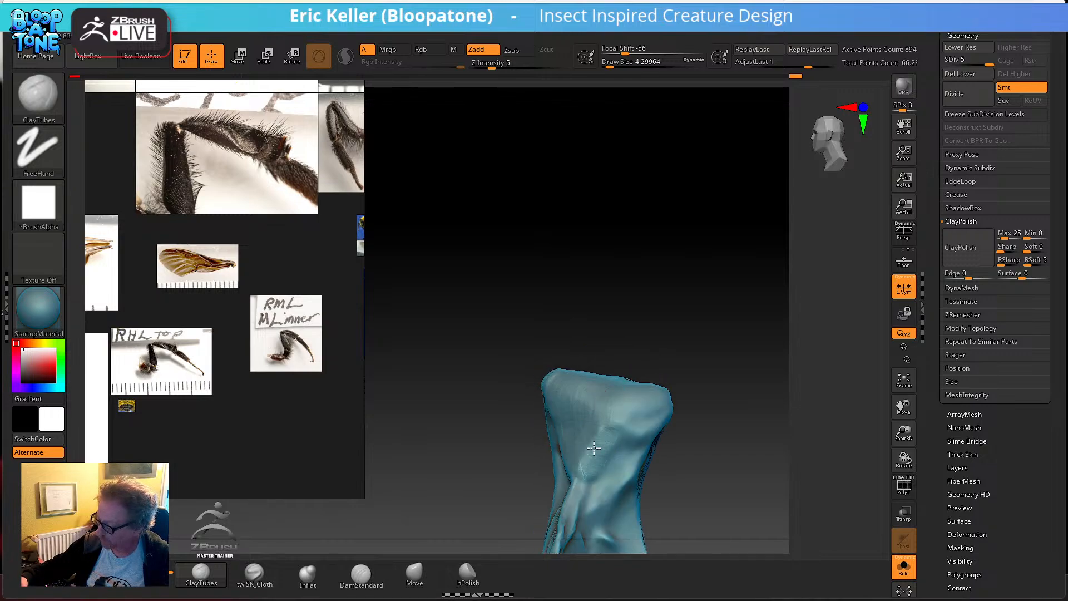
pyautogui.moveTo(586, 443)
pyautogui.mouseDown(button='right')
pyautogui.moveTo(590, 394)
pyautogui.moveTo(574, 427)
pyautogui.mouseUp(button='right')
pyautogui.moveTo(574, 427); pyautogui.dragTo(564, 447)
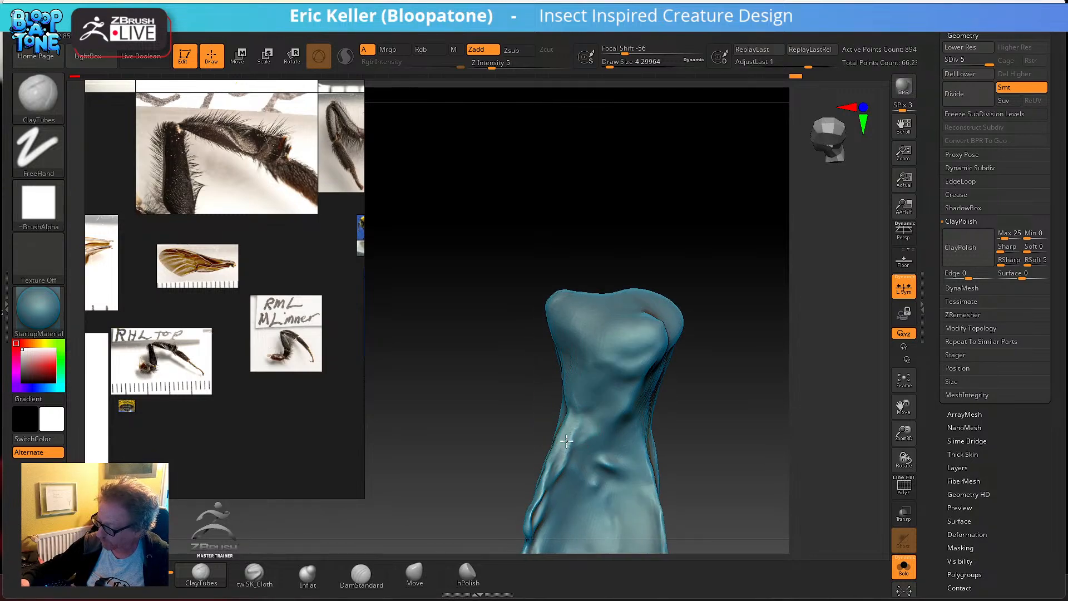
pyautogui.moveTo(583, 406)
pyautogui.mouseDown(button='right')
pyautogui.moveTo(675, 408)
pyautogui.moveTo(565, 370)
pyautogui.moveTo(651, 365)
pyautogui.moveTo(580, 392)
pyautogui.mouseUp(button='right')
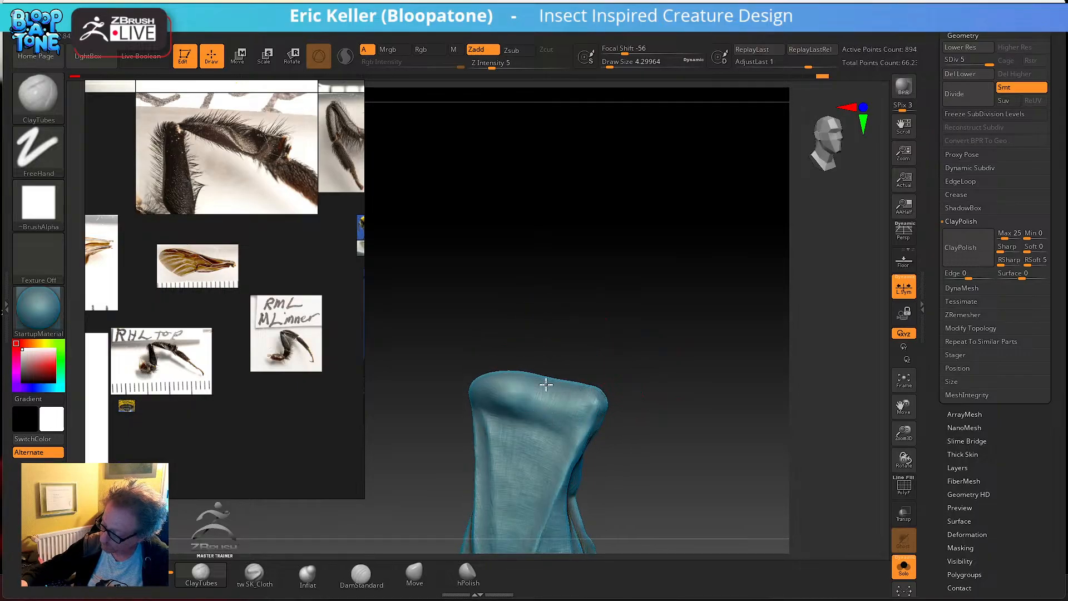
# - Continue the ClayTubes strokes around the joint, covering its rounded knobs, the saddle between them and the facets below
pyautogui.moveTo(577, 404); pyautogui.dragTo(643, 336, button='right')
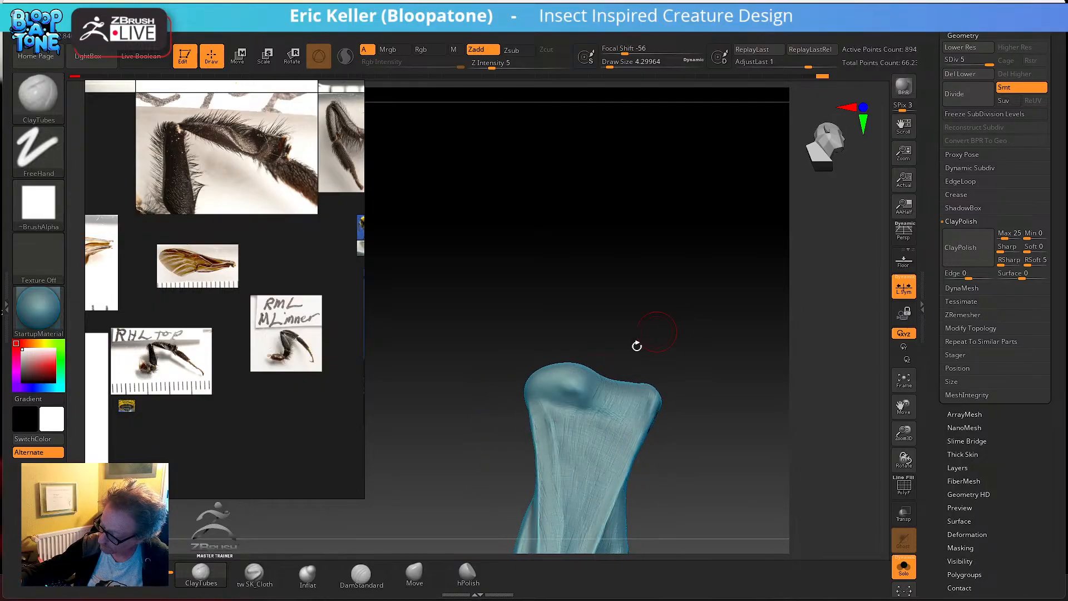
pyautogui.moveTo(555, 389); pyautogui.dragTo(572, 373, button='right')
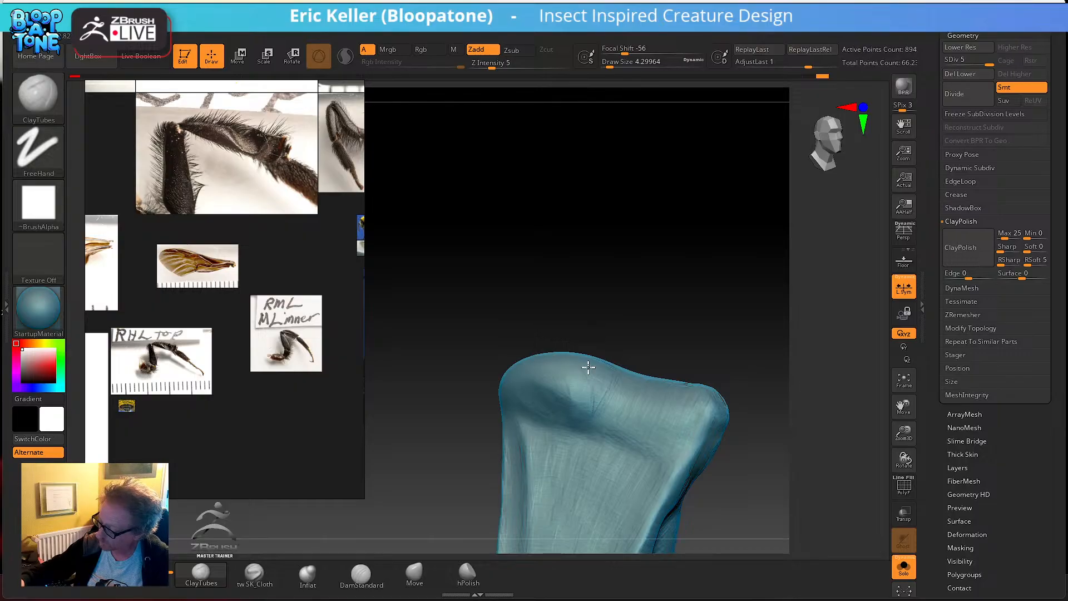
pyautogui.moveTo(577, 317); pyautogui.dragTo(635, 296, button='right')
pyautogui.moveTo(529, 392); pyautogui.dragTo(531, 353, button='right')
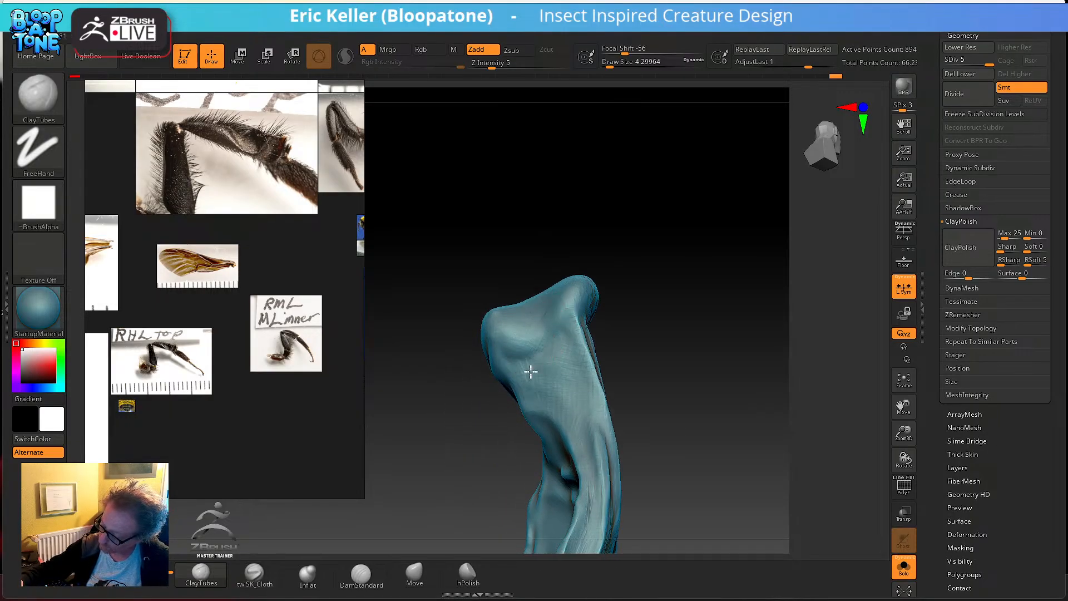
pyautogui.moveTo(565, 379); pyautogui.dragTo(579, 404)
pyautogui.moveTo(653, 379)
pyautogui.mouseDown()
pyautogui.moveTo(646, 324)
pyautogui.moveTo(676, 329)
pyautogui.mouseUp()
pyautogui.moveTo(573, 326); pyautogui.dragTo(544, 323)
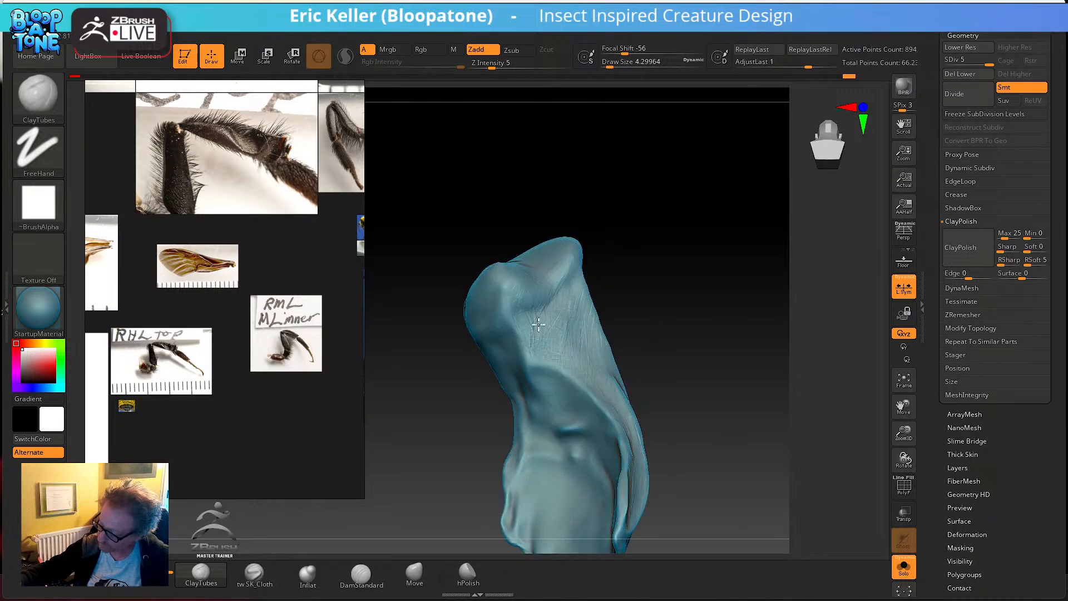
# - Stroke ClayTubes texture from beneath the joint down the outer rim side of the mandible's concave inner face
pyautogui.moveTo(579, 349)
pyautogui.mouseDown()
pyautogui.moveTo(634, 293)
pyautogui.moveTo(577, 379)
pyautogui.moveTo(679, 391)
pyautogui.moveTo(662, 341)
pyautogui.moveTo(576, 361)
pyautogui.moveTo(590, 381)
pyautogui.mouseUp()
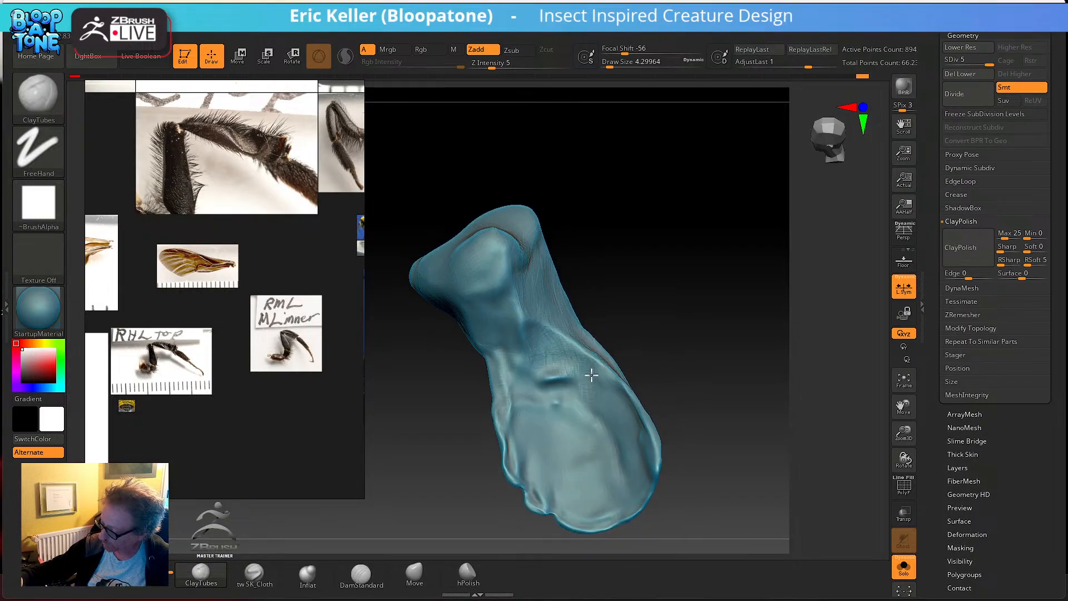
pyautogui.moveTo(667, 358); pyautogui.dragTo(661, 338)
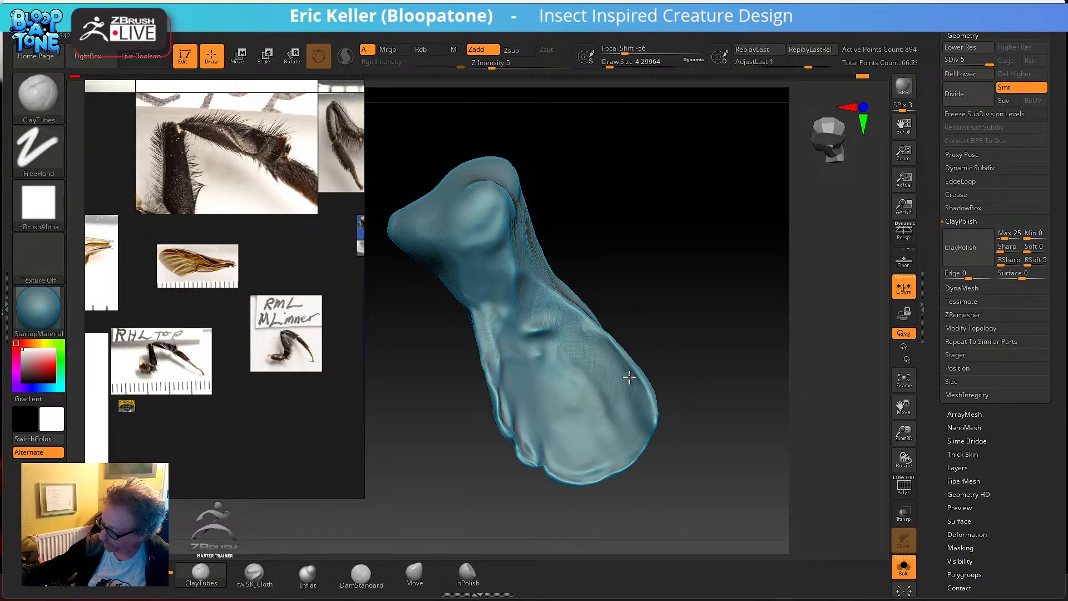
pyautogui.moveTo(630, 436); pyautogui.dragTo(644, 411)
pyautogui.moveTo(687, 373)
pyautogui.mouseDown()
pyautogui.moveTo(677, 351)
pyautogui.moveTo(680, 378)
pyautogui.mouseUp()
pyautogui.moveTo(618, 449); pyautogui.dragTo(639, 492)
pyautogui.keyDown('alt'); pyautogui.moveTo(621, 437); pyautogui.dragTo(618, 341, button='right'); pyautogui.keyUp('alt')
# - Lay long ClayTubes strokes lengthwise down the concave inner face, from the small ledge towards the rounded tip
pyautogui.moveTo(633, 380)
pyautogui.mouseDown()
pyautogui.moveTo(639, 414)
pyautogui.moveTo(607, 372)
pyautogui.mouseUp()
pyautogui.moveTo(516, 253); pyautogui.dragTo(599, 382)
pyautogui.moveTo(544, 271)
pyautogui.mouseDown()
pyautogui.moveTo(562, 280)
pyautogui.moveTo(593, 346)
pyautogui.mouseUp()
pyautogui.moveTo(523, 253)
pyautogui.mouseDown()
pyautogui.moveTo(552, 286)
pyautogui.moveTo(520, 276)
pyautogui.moveTo(598, 452)
pyautogui.moveTo(597, 401)
pyautogui.mouseUp()
pyautogui.moveTo(610, 393); pyautogui.dragTo(644, 437, button='right')
pyautogui.moveTo(625, 427)
pyautogui.mouseDown()
pyautogui.moveTo(608, 458)
pyautogui.moveTo(591, 458)
pyautogui.moveTo(570, 416)
pyautogui.moveTo(600, 429)
pyautogui.mouseUp()
pyautogui.moveTo(602, 381); pyautogui.dragTo(608, 337, button='right')
pyautogui.moveTo(562, 273)
pyautogui.mouseDown()
pyautogui.moveTo(563, 301)
pyautogui.moveTo(596, 352)
pyautogui.moveTo(569, 362)
pyautogui.mouseUp()
pyautogui.moveTo(563, 376); pyautogui.dragTo(556, 361, button='right')
# - Extend the lengthwise ClayTubes strokes across the middle of the inner face to the toothed edge
pyautogui.moveTo(534, 272)
pyautogui.mouseDown()
pyautogui.moveTo(546, 320)
pyautogui.moveTo(532, 386)
pyautogui.moveTo(544, 418)
pyautogui.mouseUp()
pyautogui.moveTo(544, 417); pyautogui.dragTo(539, 385, button='right')
pyautogui.moveTo(540, 388); pyautogui.dragTo(549, 421)
pyautogui.moveTo(549, 421); pyautogui.dragTo(526, 405, button='right')
pyautogui.moveTo(525, 402)
pyautogui.mouseDown()
pyautogui.moveTo(513, 389)
pyautogui.moveTo(534, 421)
pyautogui.mouseUp()
pyautogui.moveTo(534, 421)
pyautogui.mouseDown(button='right')
pyautogui.moveTo(544, 412)
pyautogui.moveTo(521, 389)
pyautogui.mouseUp(button='right')
pyautogui.moveTo(508, 368)
pyautogui.mouseDown()
pyautogui.moveTo(515, 303)
pyautogui.moveTo(499, 296)
pyautogui.moveTo(479, 315)
pyautogui.moveTo(459, 304)
pyautogui.moveTo(477, 352)
pyautogui.mouseUp()
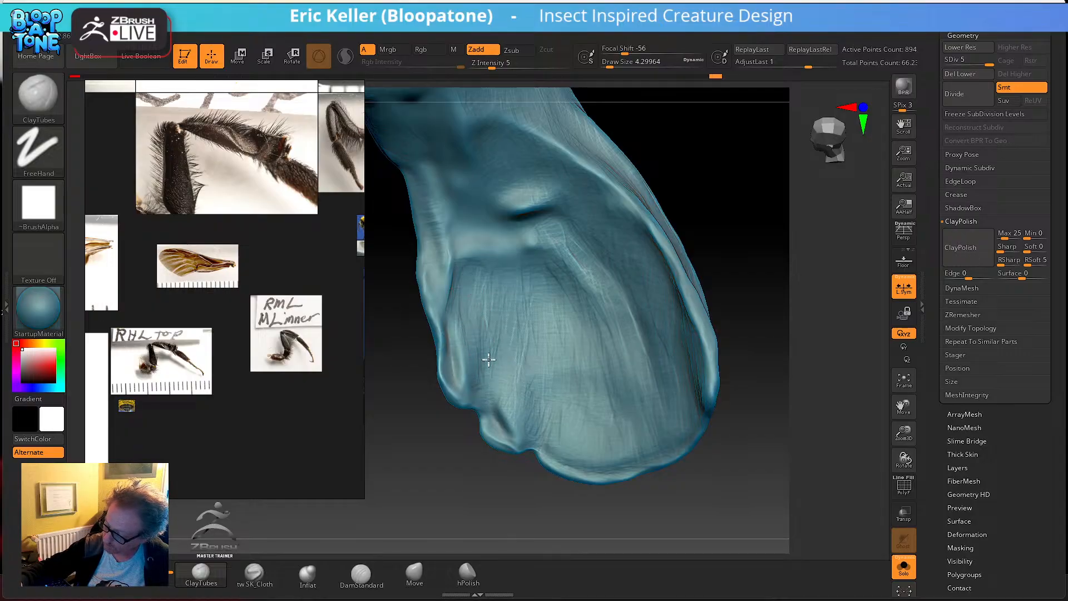
pyautogui.moveTo(536, 376); pyautogui.dragTo(568, 382, button='right')
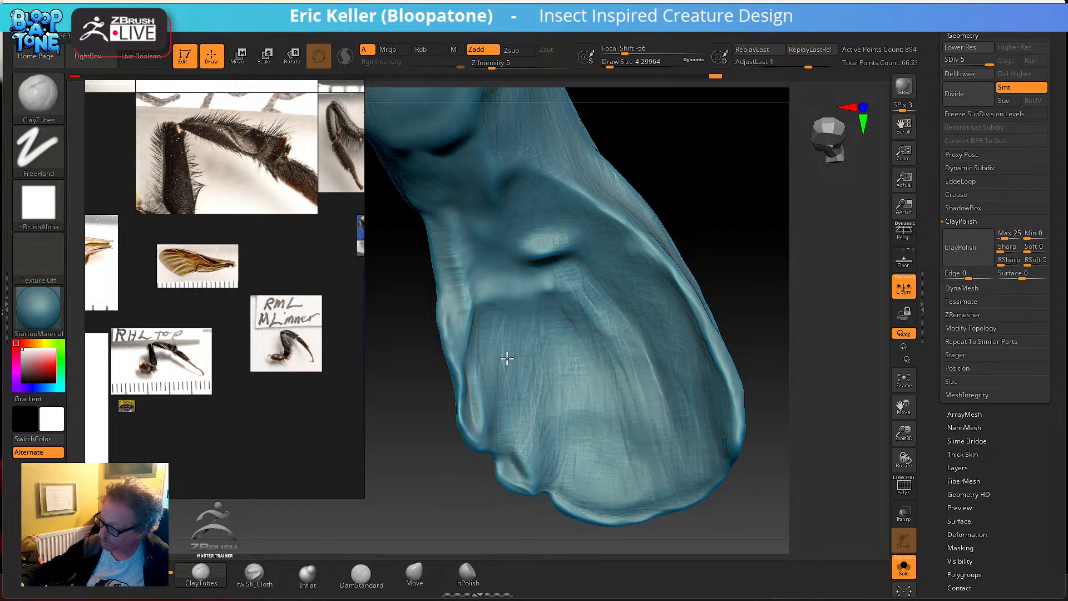
# - Cover the neck between the small ledge and the joint, and the joint's inner facet and folds, with ClayTubes strokes
pyautogui.moveTo(501, 347)
pyautogui.mouseDown(button='right')
pyautogui.moveTo(523, 372)
pyautogui.moveTo(500, 353)
pyautogui.moveTo(553, 375)
pyautogui.moveTo(523, 385)
pyautogui.mouseUp(button='right')
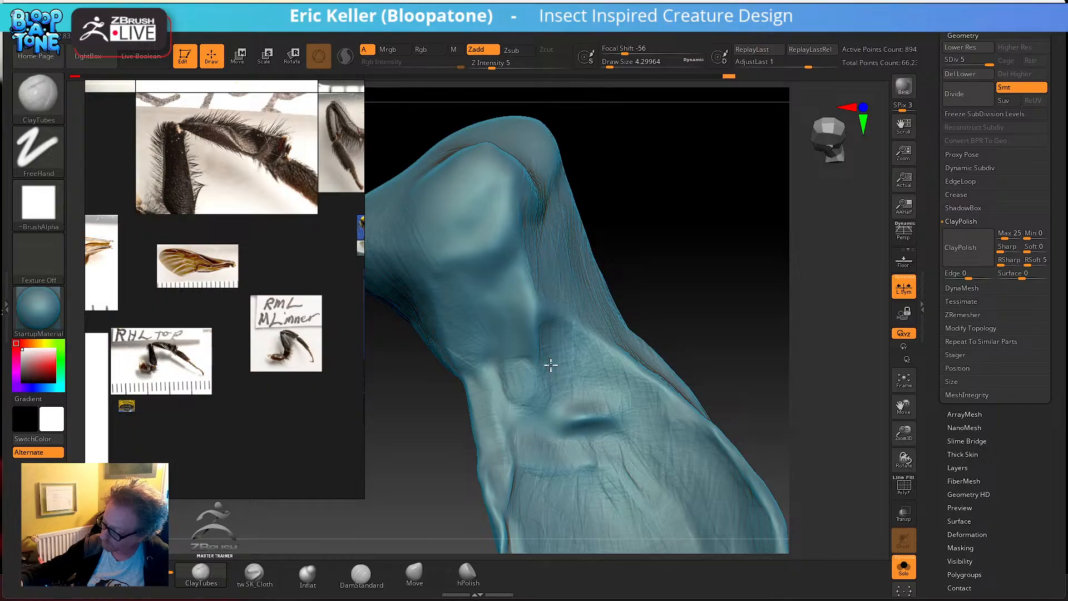
pyautogui.moveTo(548, 370)
pyautogui.mouseDown(button='right')
pyautogui.moveTo(565, 406)
pyautogui.moveTo(542, 361)
pyautogui.mouseUp(button='right')
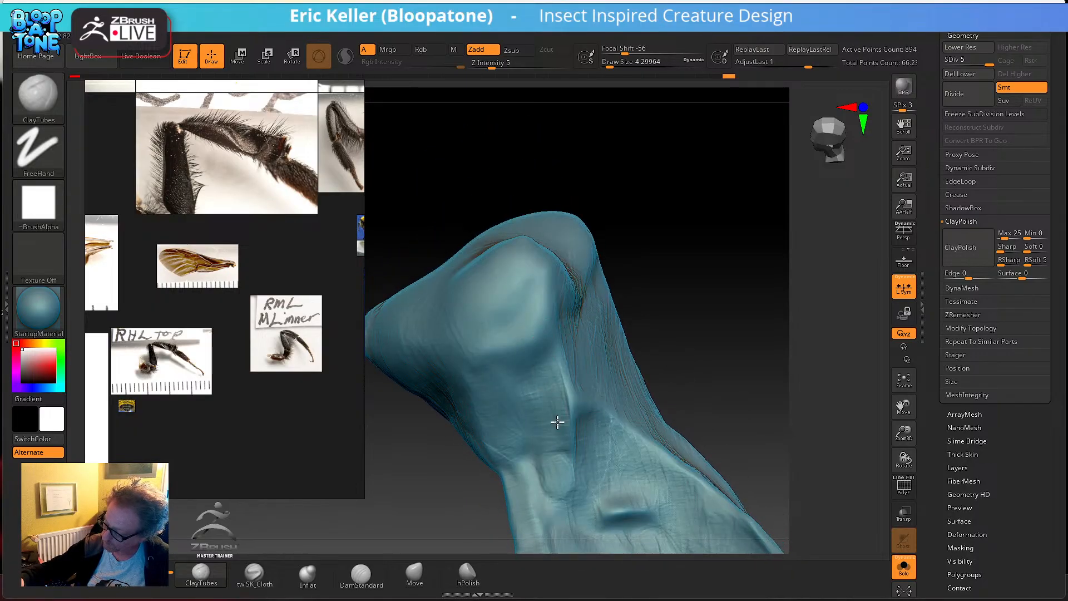
pyautogui.moveTo(524, 415)
pyautogui.mouseDown(button='right')
pyautogui.moveTo(565, 353)
pyautogui.moveTo(560, 361)
pyautogui.moveTo(553, 313)
pyautogui.moveTo(580, 346)
pyautogui.moveTo(563, 303)
pyautogui.moveTo(603, 310)
pyautogui.moveTo(563, 329)
pyautogui.mouseUp(button='right')
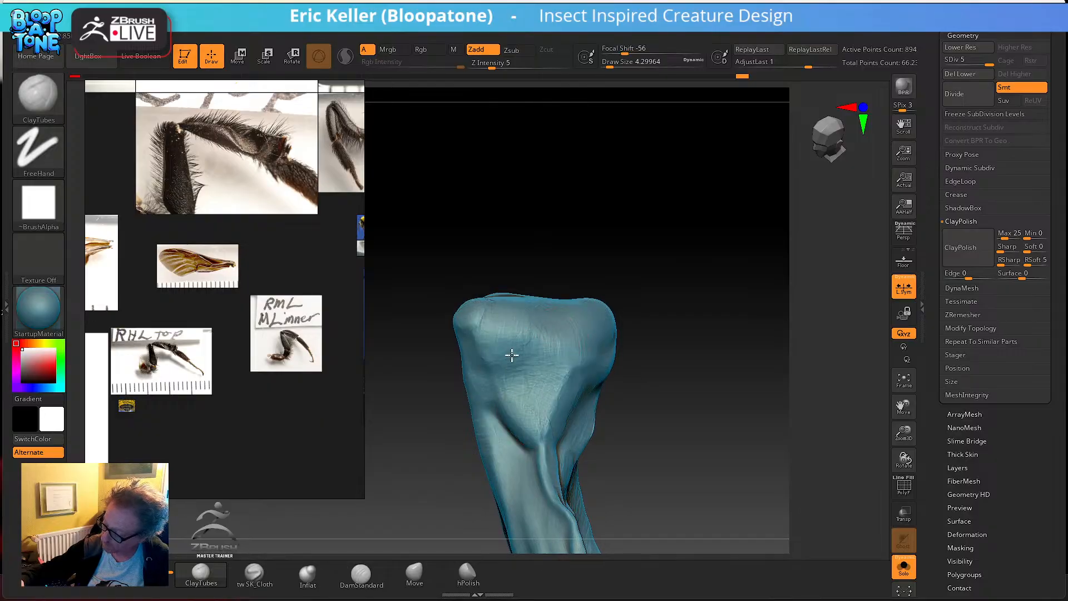
pyautogui.moveTo(508, 363)
pyautogui.mouseDown(button='right')
pyautogui.moveTo(551, 310)
pyautogui.moveTo(543, 356)
pyautogui.moveTo(632, 327)
pyautogui.moveTo(572, 381)
pyautogui.mouseUp(button='right')
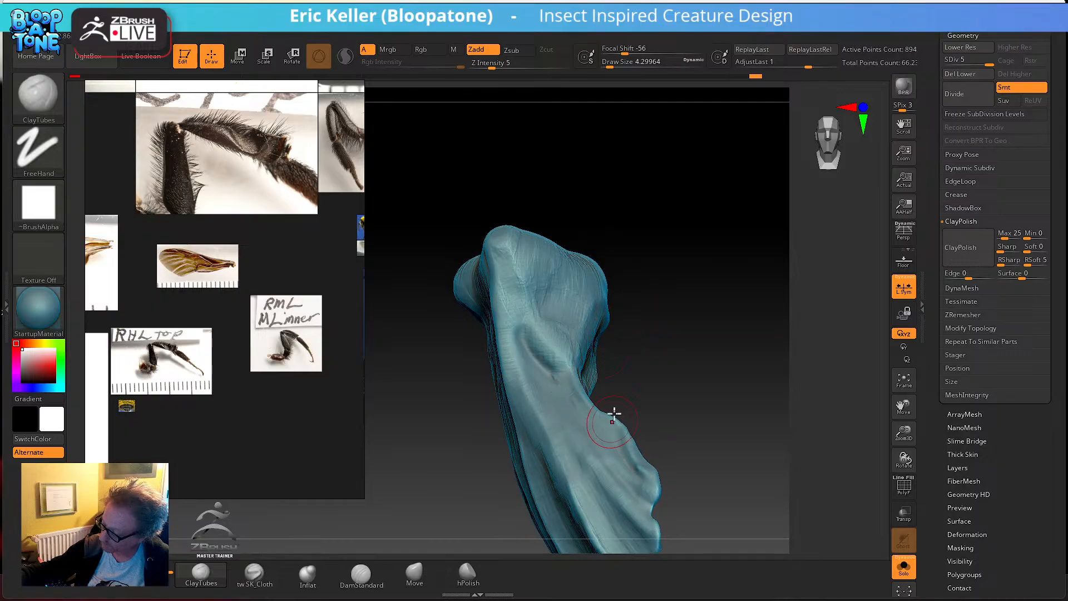
pyautogui.moveTo(613, 419); pyautogui.dragTo(554, 381, button='right')
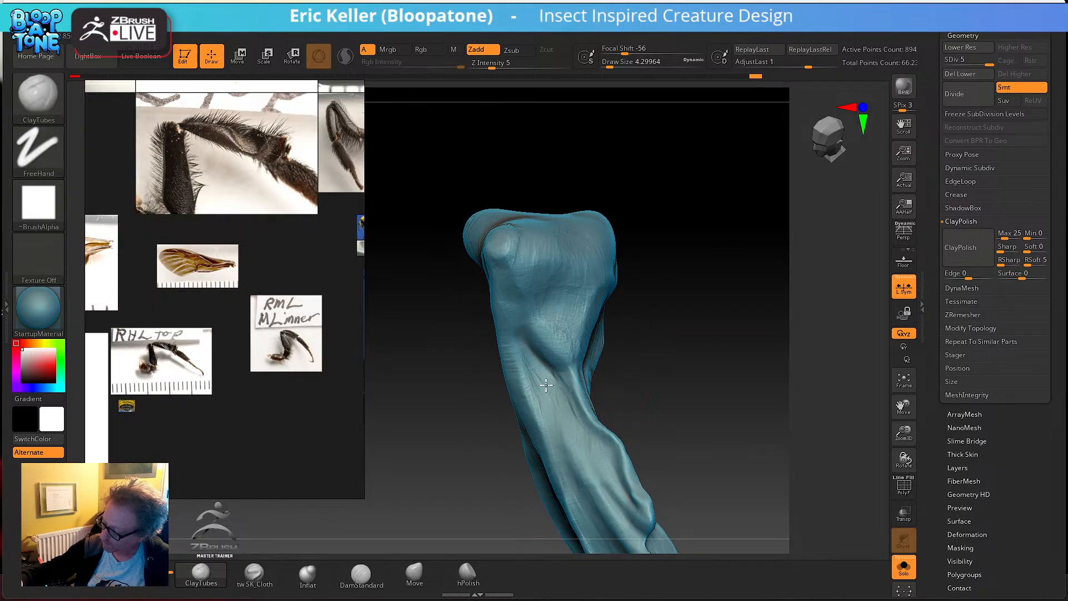
pyautogui.moveTo(597, 454)
pyautogui.mouseDown(button='right')
pyautogui.moveTo(663, 336)
pyautogui.moveTo(696, 300)
pyautogui.moveTo(602, 311)
pyautogui.moveTo(584, 328)
pyautogui.moveTo(610, 361)
pyautogui.mouseUp(button='right')
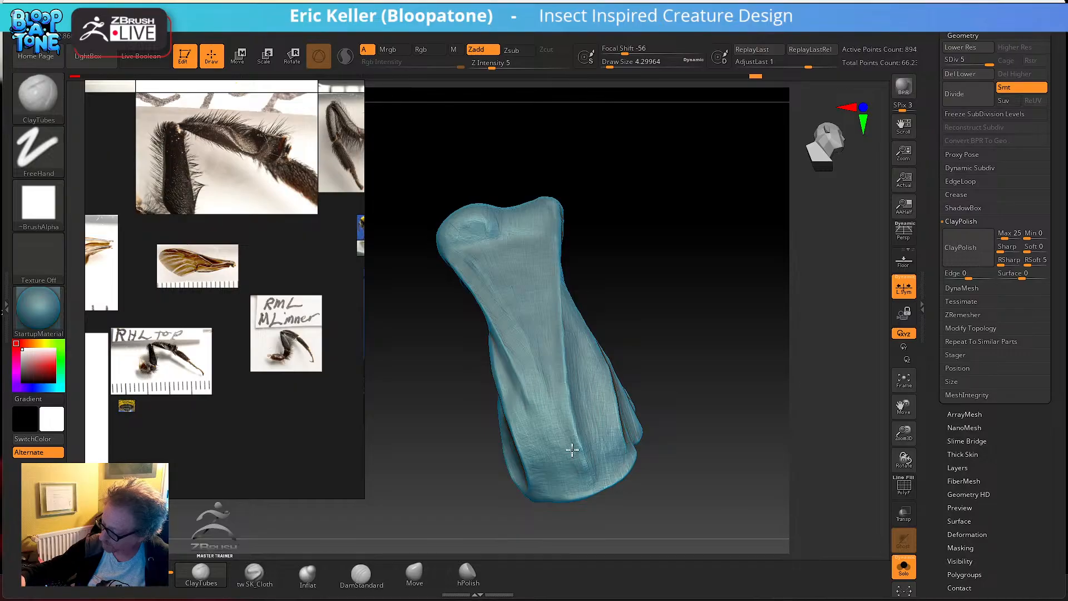
# - Leave Solo mode to show the whole bee and hide the head subtool
pyautogui.click(904, 566)
pyautogui.moveTo(783, 518); pyautogui.dragTo(741, 322, button='right')
pyautogui.moveTo(741, 323); pyautogui.dragTo(627, 455)
pyautogui.keyDown('alt'); pyautogui.click(533, 439); pyautogui.keyUp('alt')
pyautogui.keyDown('alt'); pyautogui.click(592, 441); pyautogui.keyUp('alt')
pyautogui.scroll(3, 934, 267)
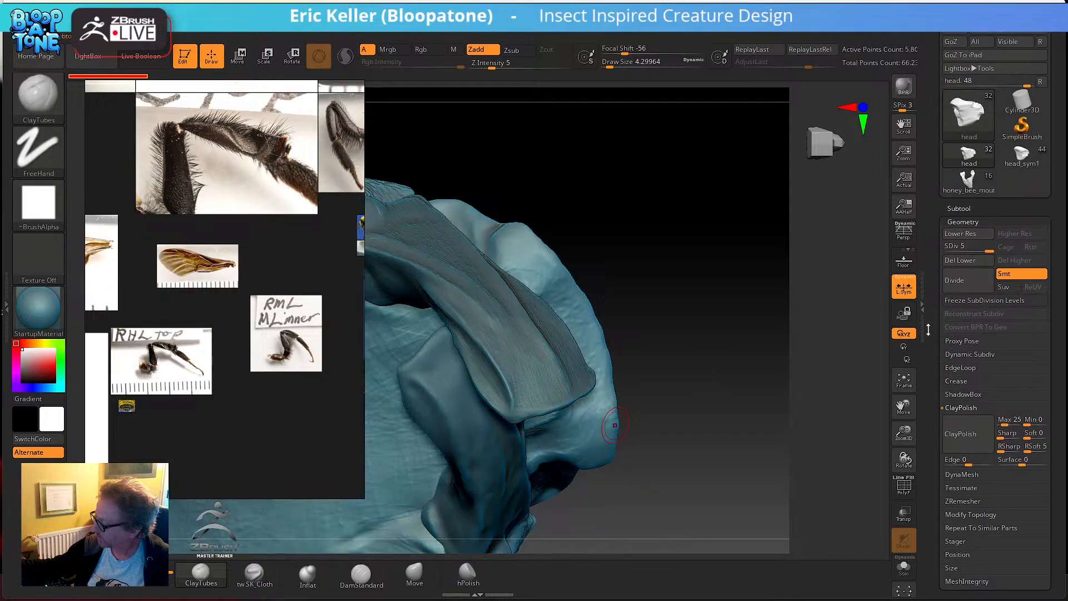
pyautogui.click(959, 209)
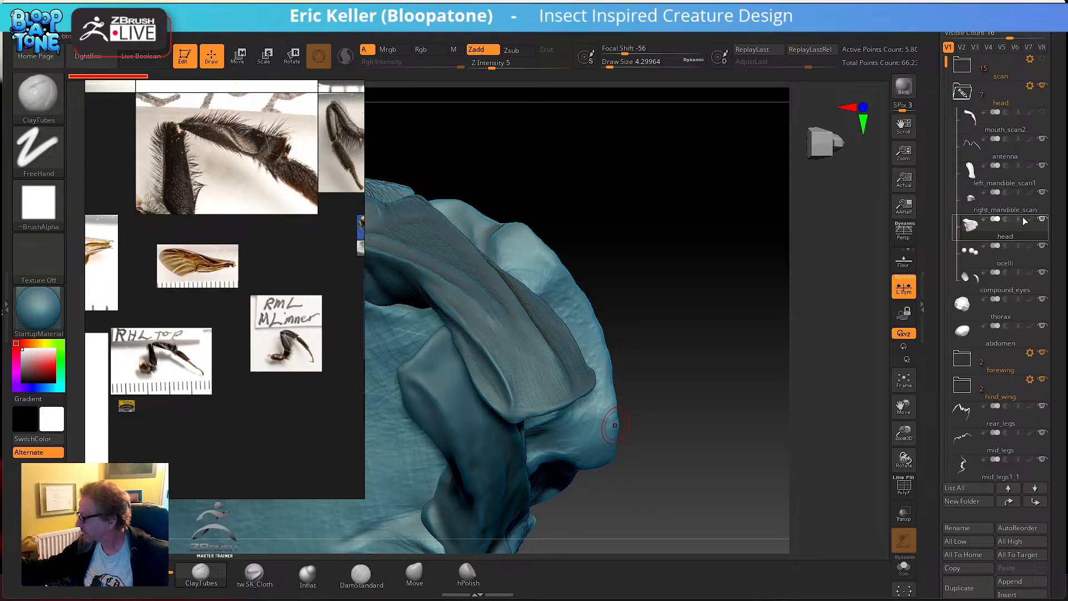
pyautogui.click(1043, 220)
# - Select the right mandible and hide the thorax, abdomen, wing and leg subtools
pyautogui.keyDown('alt'); pyautogui.click(551, 372); pyautogui.keyUp('alt')
pyautogui.moveTo(683, 321); pyautogui.dragTo(740, 362)
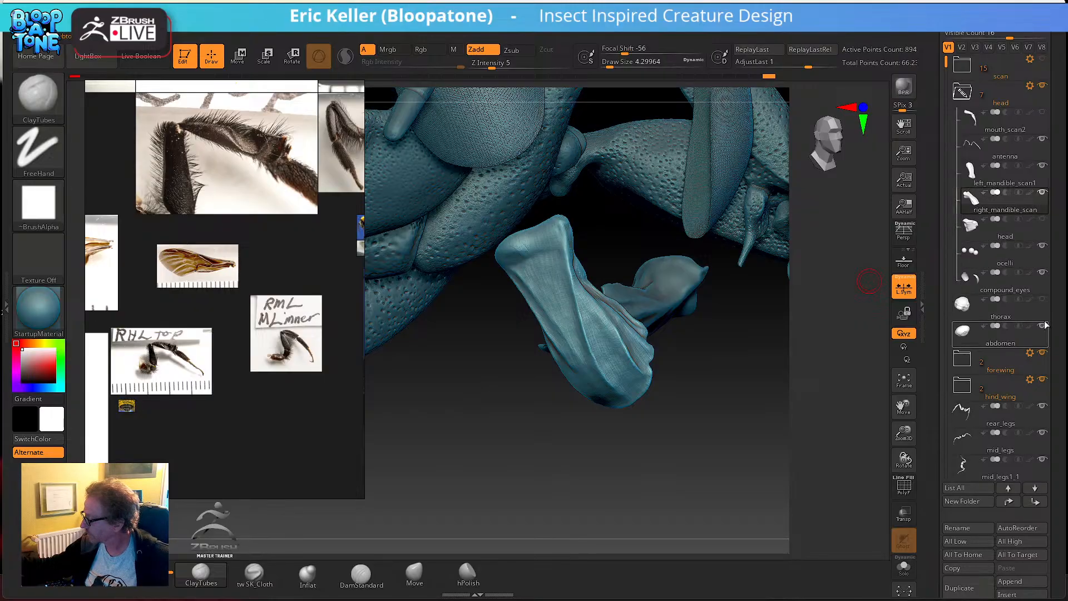
pyautogui.click(1043, 354)
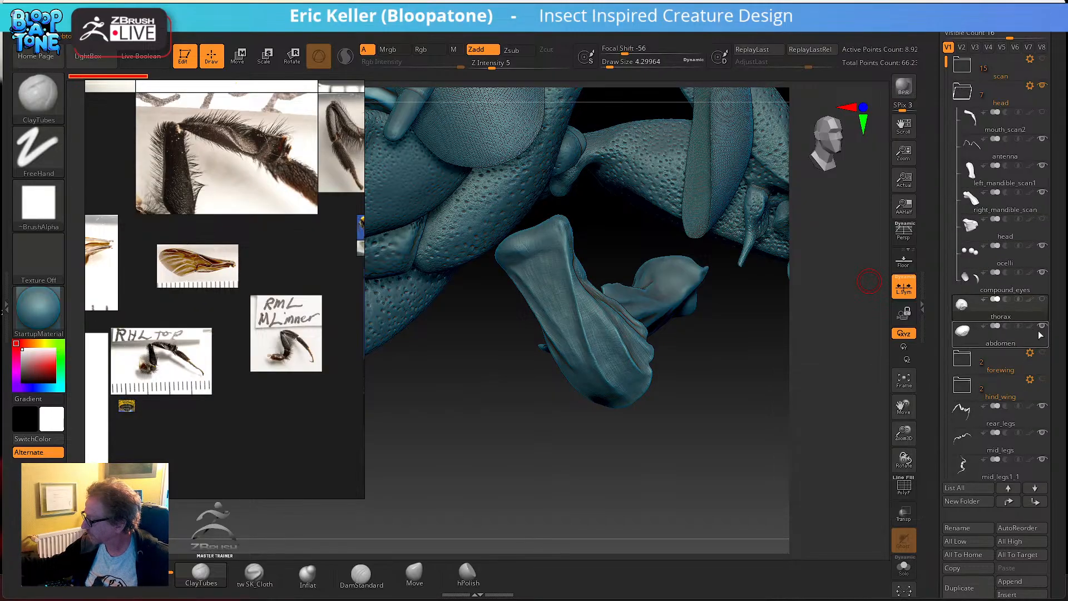
pyautogui.moveTo(946, 62); pyautogui.dragTo(945, 150)
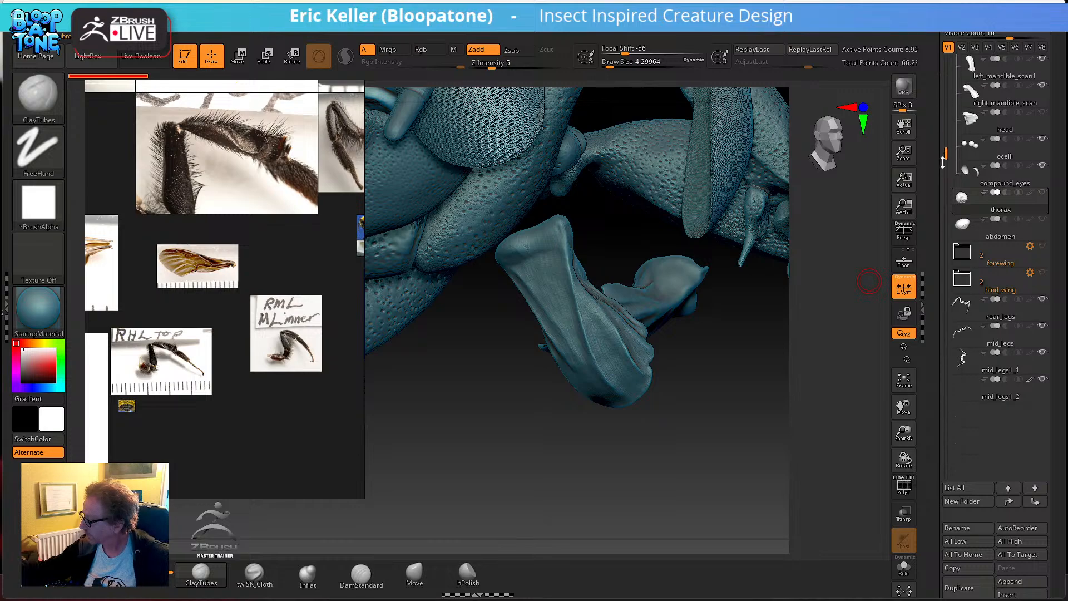
pyautogui.click(1042, 354)
pyautogui.click(1042, 379)
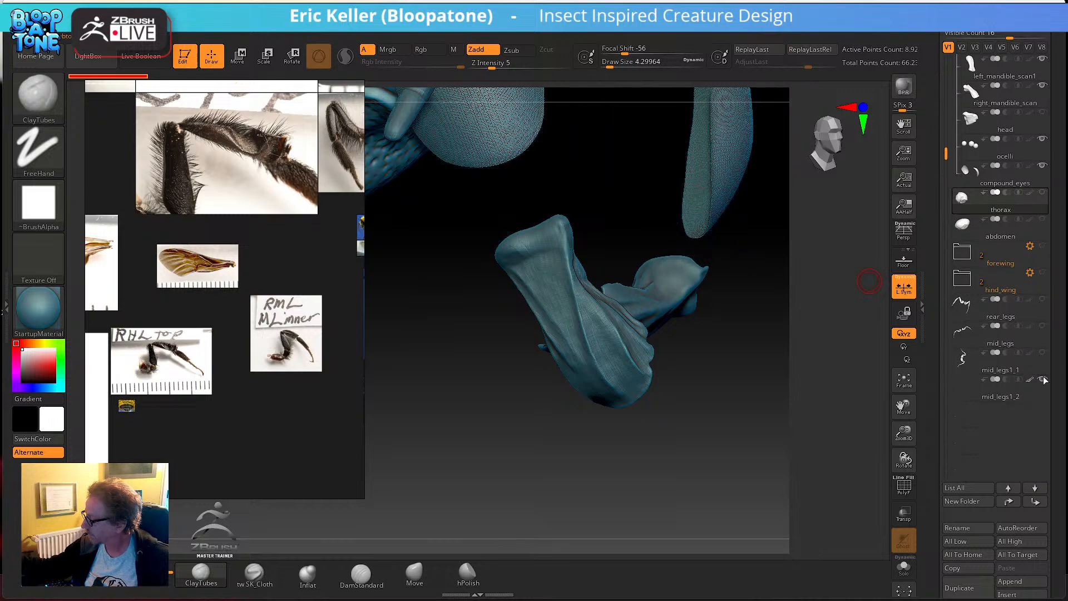
# - Make the right mandible active again and hide the compound eyes, ocelli and antenna subtools
pyautogui.keyDown('alt'); pyautogui.moveTo(711, 390); pyautogui.dragTo(801, 478); pyautogui.keyUp('alt')
pyautogui.keyDown('alt'); pyautogui.click(640, 412); pyautogui.keyUp('alt')
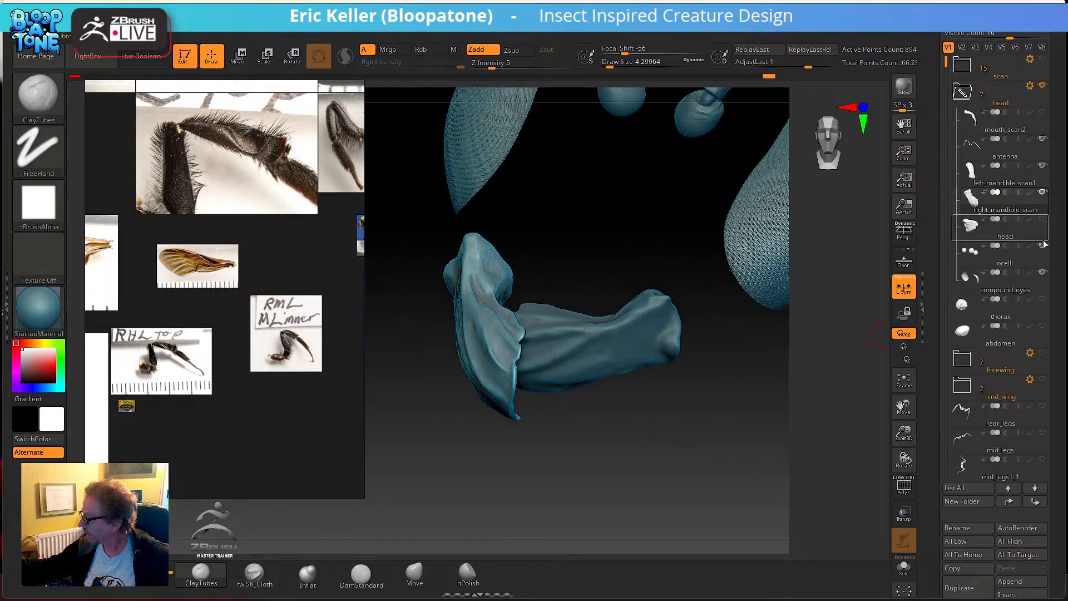
pyautogui.click(1042, 273)
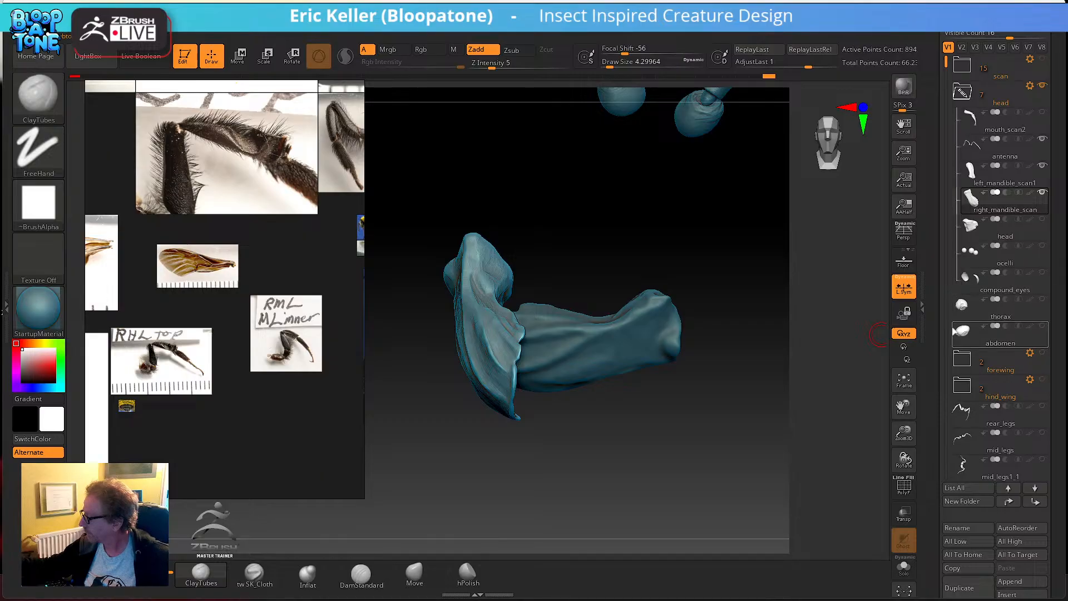
pyautogui.click(1042, 138)
pyautogui.moveTo(711, 386); pyautogui.dragTo(734, 398)
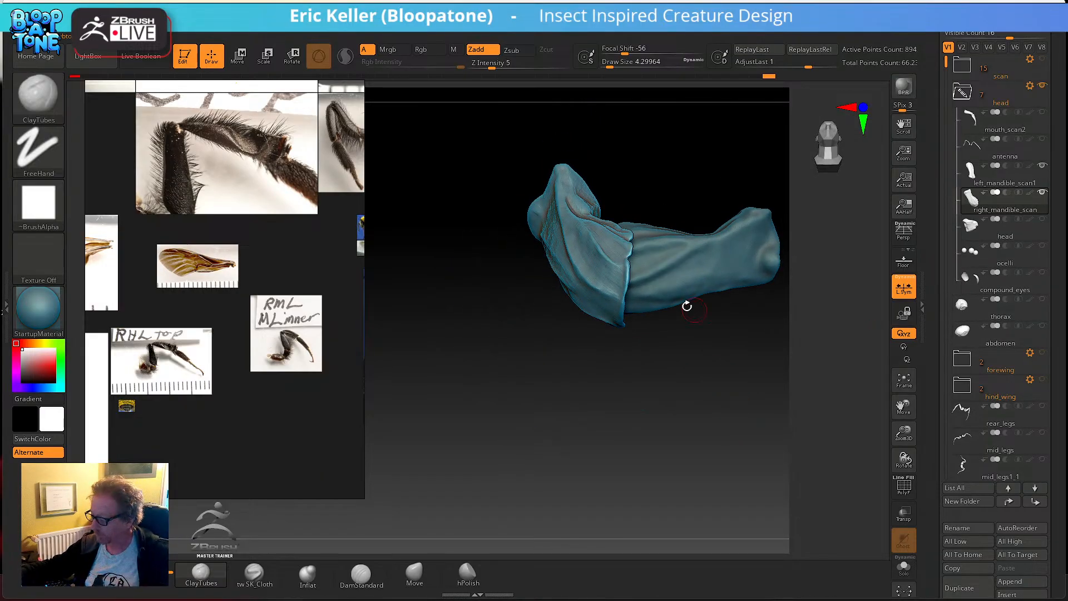
# - Move the reference image board off the canvas and inspect both mandibles from several sides
pyautogui.moveTo(663, 365); pyautogui.dragTo(666, 491)
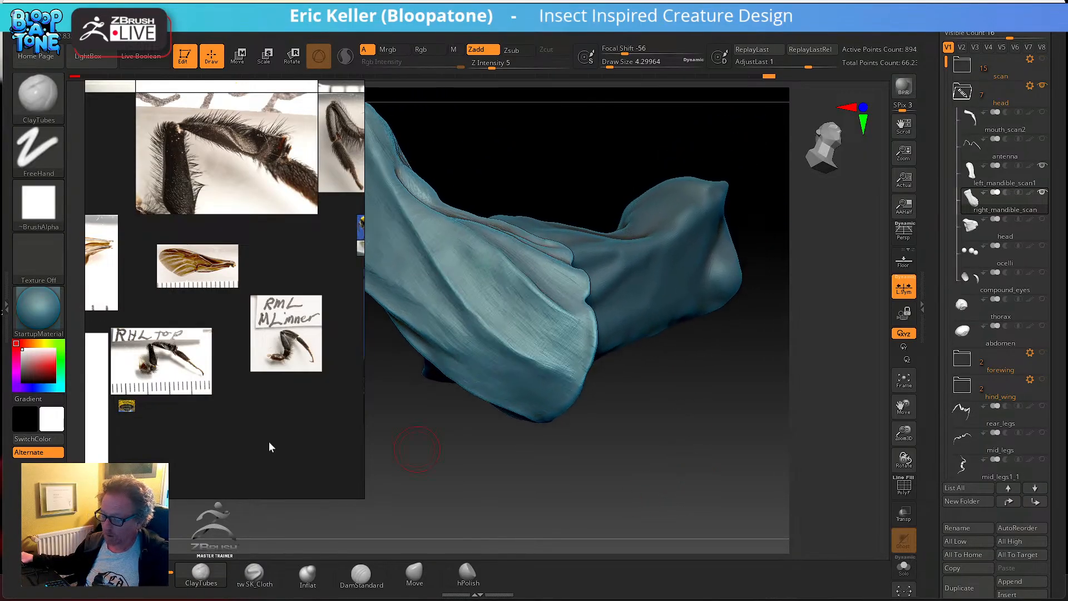
pyautogui.moveTo(269, 444); pyautogui.dragTo(0, 440, button='right')
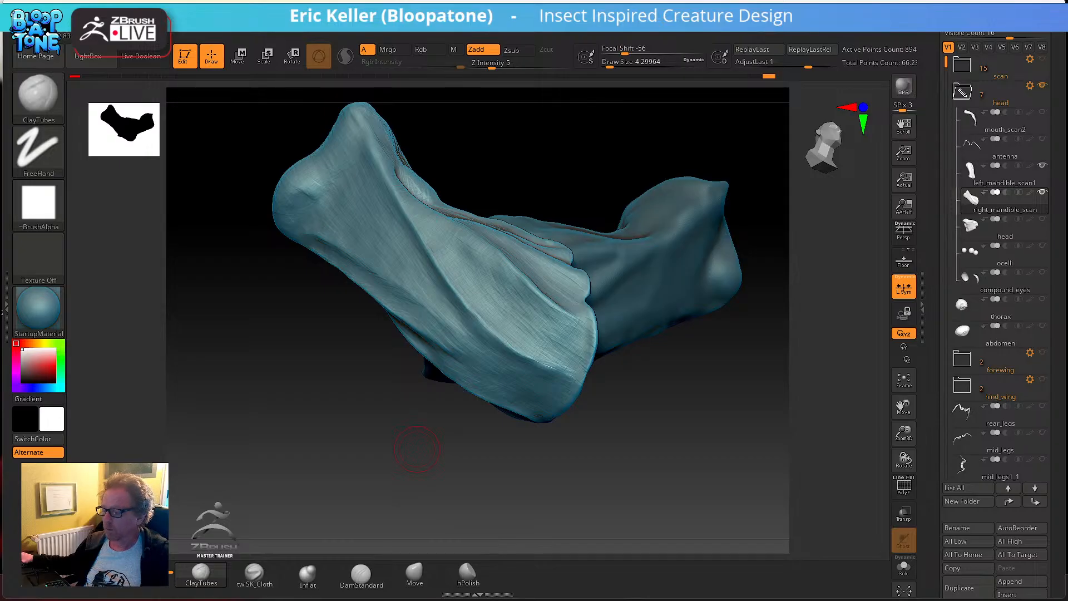
pyautogui.moveTo(809, 372); pyautogui.dragTo(645, 439)
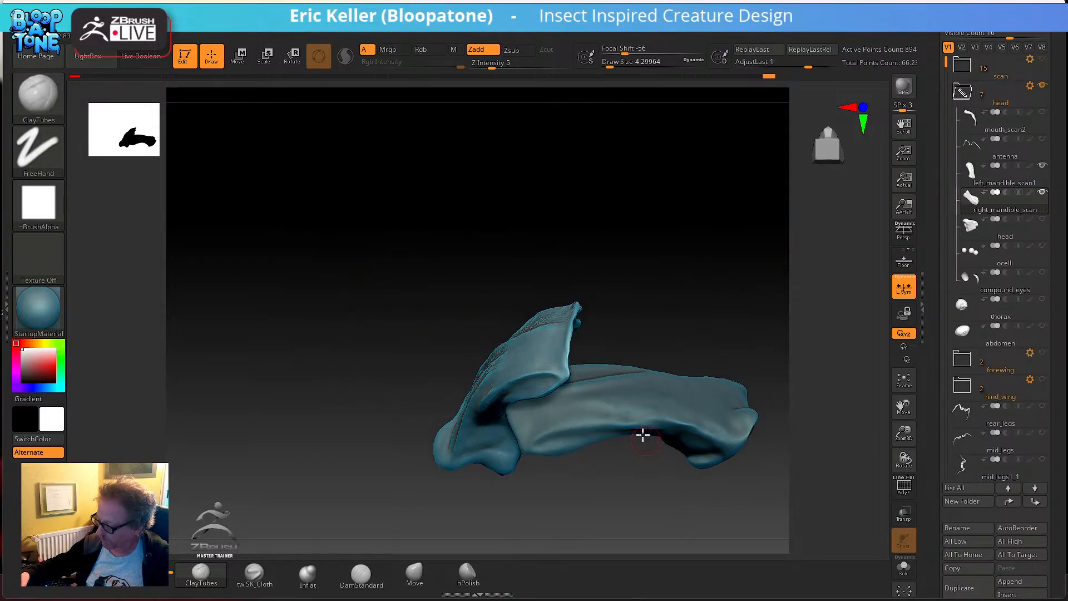
pyautogui.moveTo(569, 362)
pyautogui.mouseDown()
pyautogui.moveTo(648, 341)
pyautogui.moveTo(513, 341)
pyautogui.moveTo(625, 312)
pyautogui.moveTo(644, 287)
pyautogui.moveTo(670, 378)
pyautogui.moveTo(649, 419)
pyautogui.moveTo(670, 400)
pyautogui.moveTo(656, 334)
pyautogui.moveTo(682, 396)
pyautogui.moveTo(643, 414)
pyautogui.moveTo(644, 444)
pyautogui.moveTo(601, 432)
pyautogui.moveTo(637, 455)
pyautogui.moveTo(629, 470)
pyautogui.moveTo(487, 544)
pyautogui.mouseUp()
# - Switch to the hPolish brush and polish along the ridges and folds of the right mandible's outer face
pyautogui.click(469, 573)
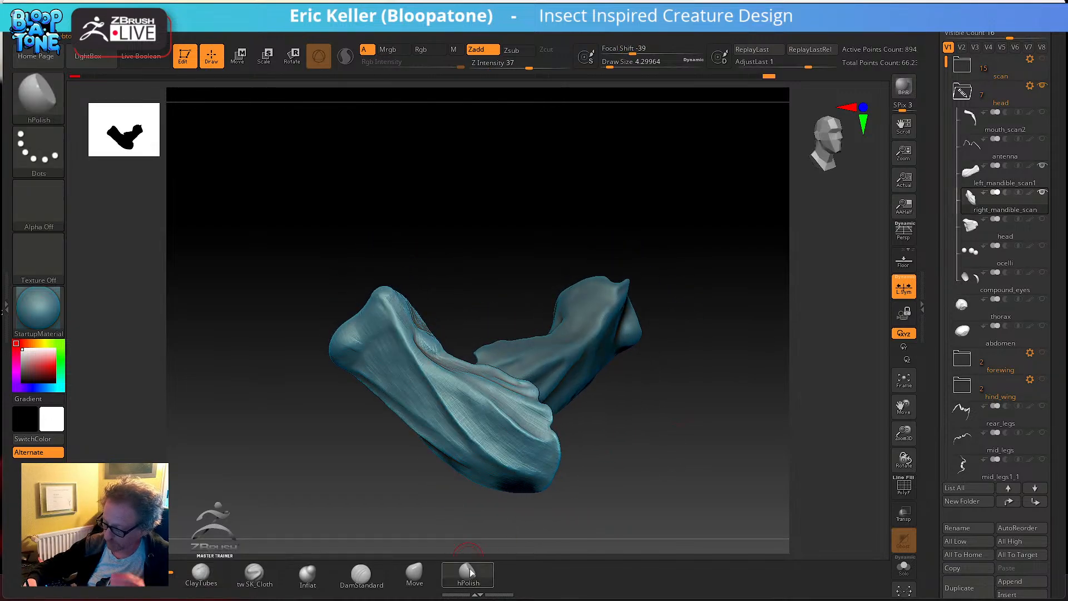
pyautogui.moveTo(635, 479); pyautogui.dragTo(608, 459)
pyautogui.keyDown('ctrl'); pyautogui.moveTo(484, 410); pyautogui.dragTo(513, 455, button='right'); pyautogui.keyUp('ctrl')
pyautogui.moveTo(465, 389); pyautogui.dragTo(441, 378)
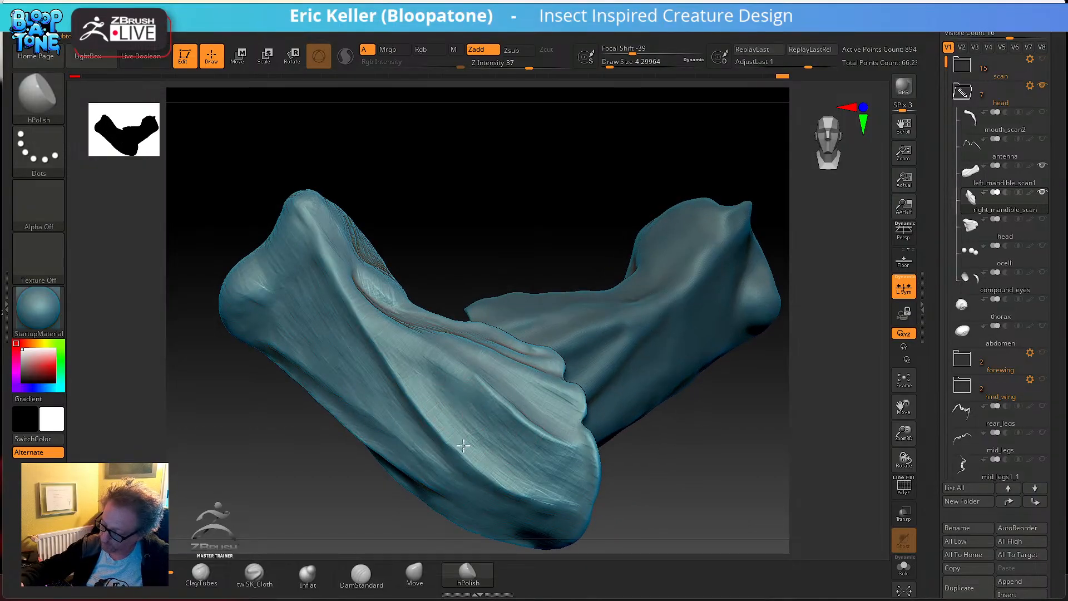
pyautogui.moveTo(517, 452); pyautogui.dragTo(498, 424, button='right')
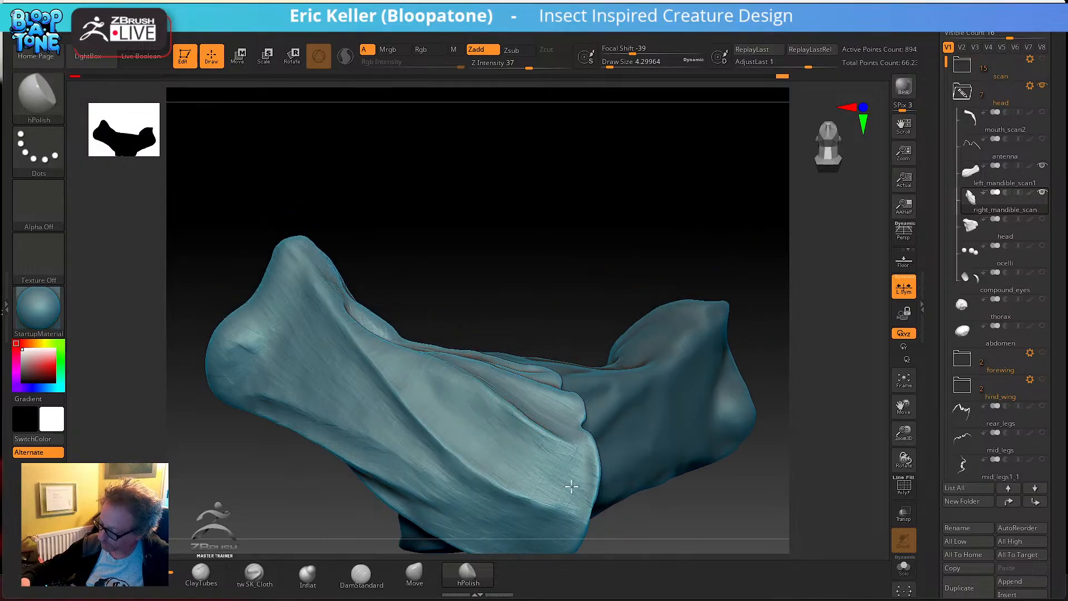
pyautogui.moveTo(429, 401)
pyautogui.mouseDown(button='right')
pyautogui.moveTo(488, 373)
pyautogui.moveTo(393, 332)
pyautogui.mouseUp(button='right')
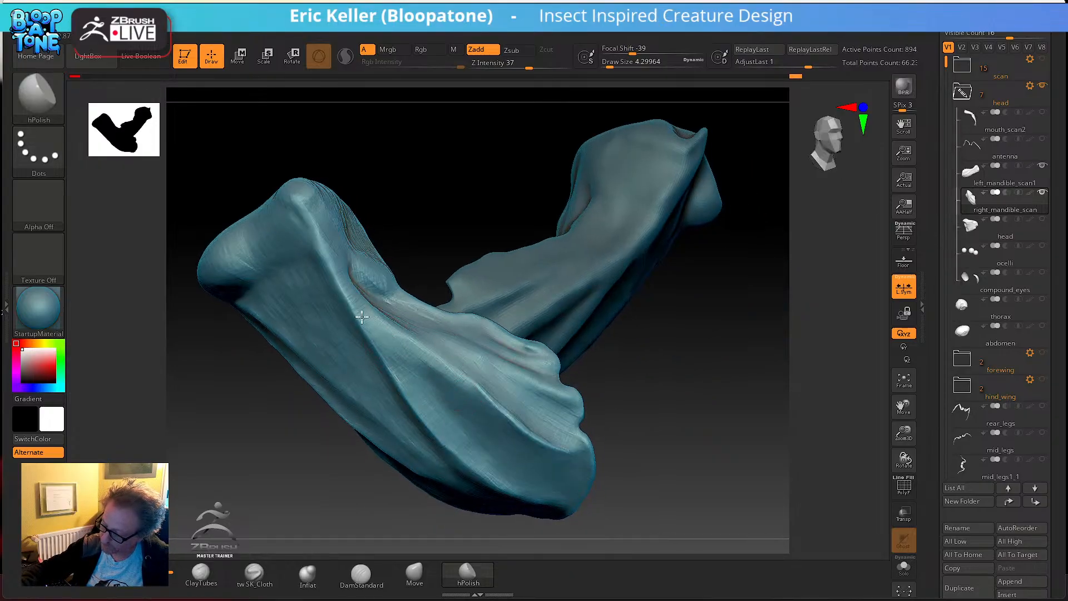
pyautogui.moveTo(442, 419)
pyautogui.mouseDown(button='right')
pyautogui.moveTo(508, 369)
pyautogui.moveTo(465, 357)
pyautogui.mouseUp(button='right')
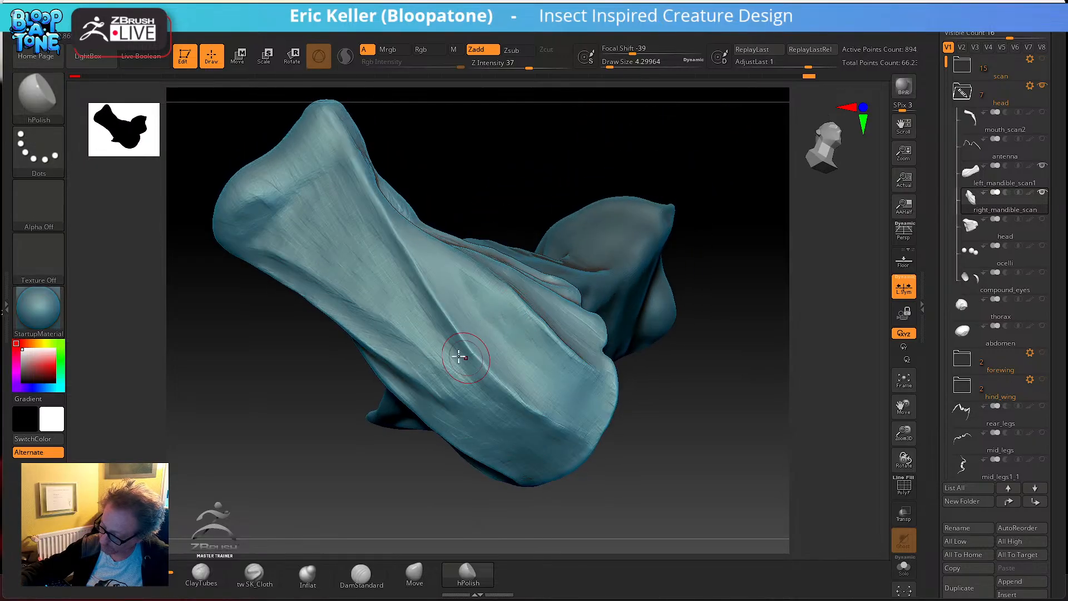
# - Smooth the ClayTubes texture on the broad outer face near the right mandible's tip
pyautogui.moveTo(526, 404); pyautogui.dragTo(512, 437, button='right')
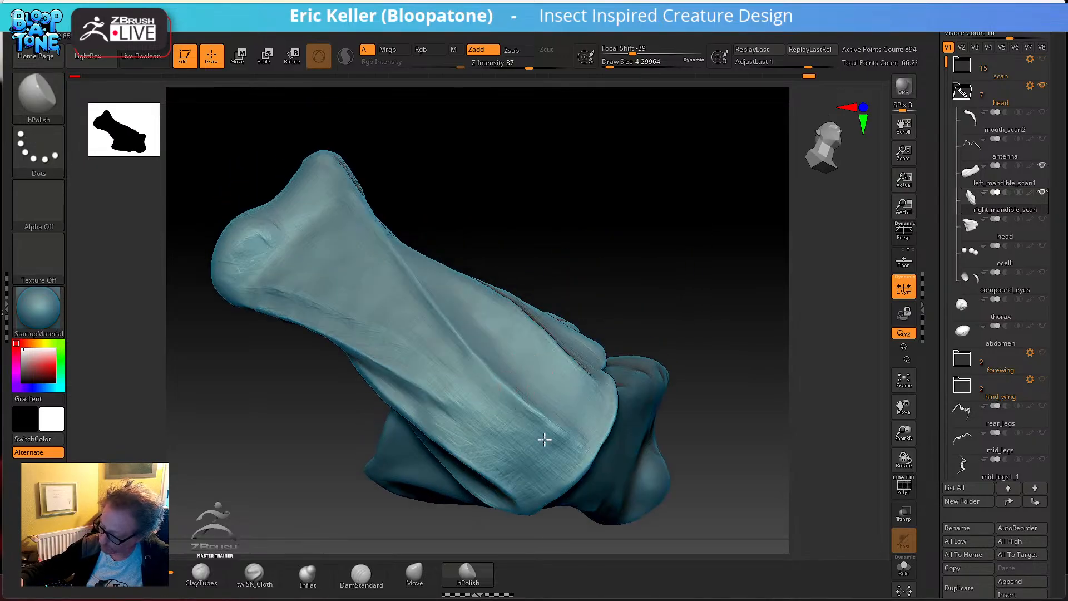
pyautogui.press('shift')
pyautogui.keyDown('shift'); pyautogui.moveTo(517, 470); pyautogui.dragTo(539, 436); pyautogui.keyUp('shift')
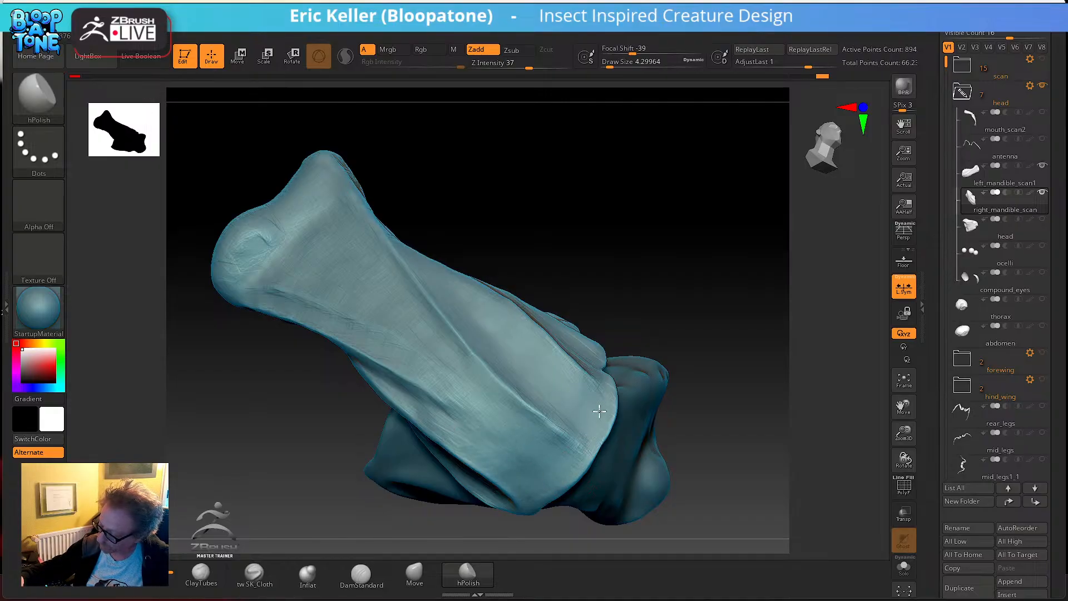
pyautogui.moveTo(544, 417); pyautogui.dragTo(547, 474, button='right')
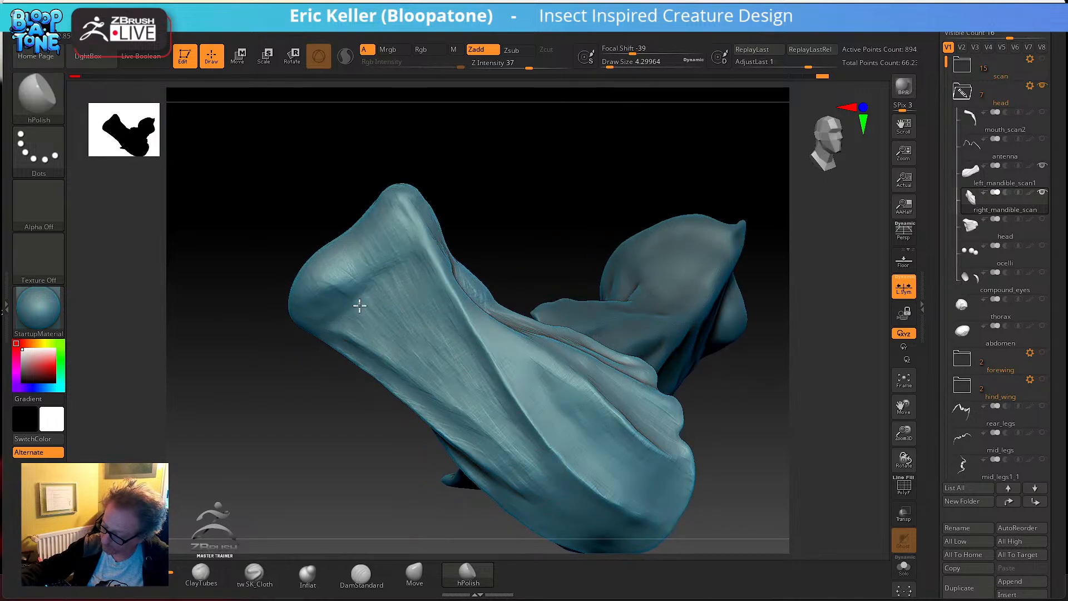
pyautogui.keyDown('alt'); pyautogui.moveTo(361, 306); pyautogui.dragTo(374, 324, button='right'); pyautogui.keyUp('alt')
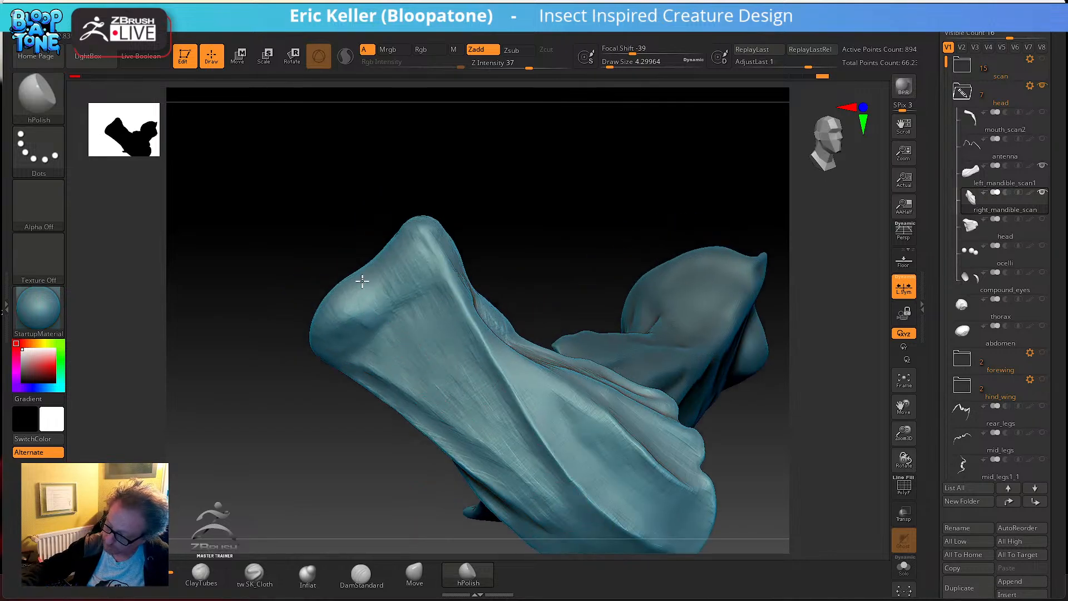
# - Polish the ridges and lower edge of the right mandible's outer face, working from the broad end toward the narrow end
pyautogui.moveTo(359, 293); pyautogui.dragTo(395, 329, button='right')
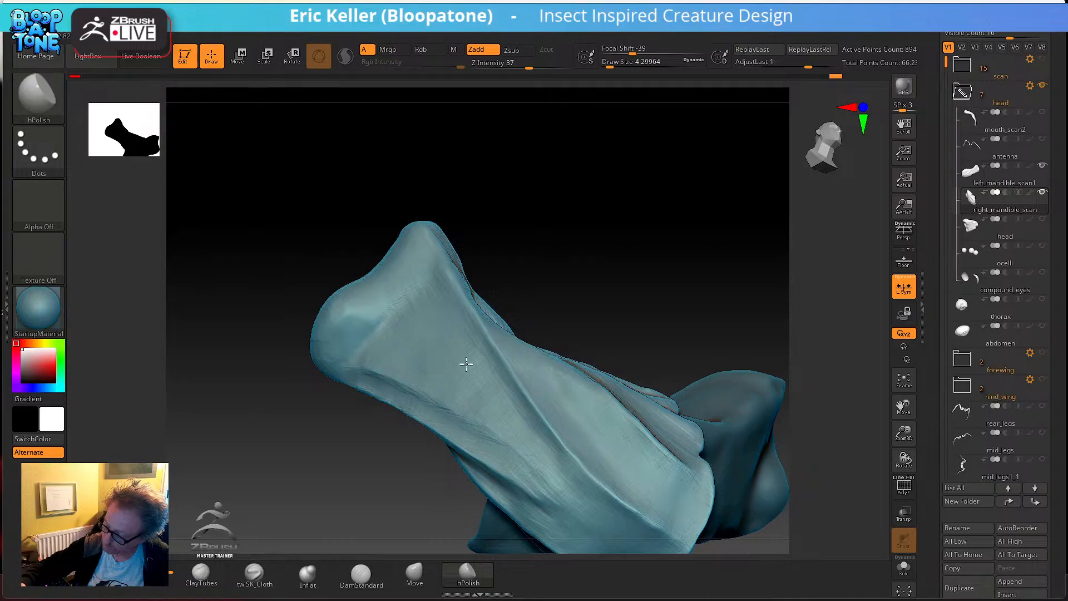
pyautogui.moveTo(368, 354); pyautogui.dragTo(489, 355, button='right')
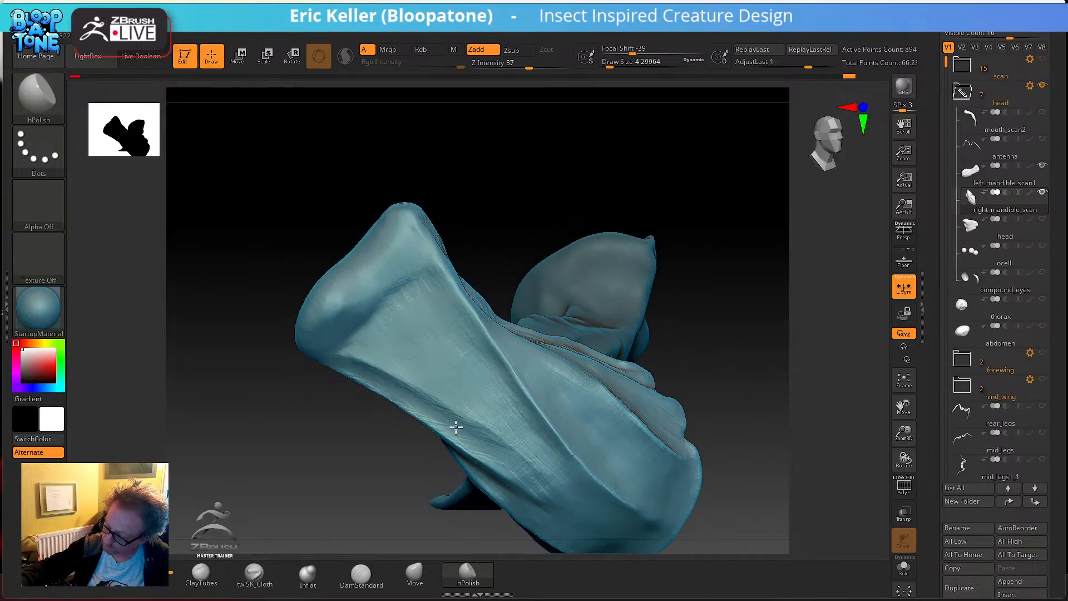
pyautogui.keyDown('alt'); pyautogui.moveTo(561, 498); pyautogui.dragTo(527, 369, button='right'); pyautogui.keyUp('alt')
pyautogui.moveTo(557, 413); pyautogui.dragTo(536, 434, button='right')
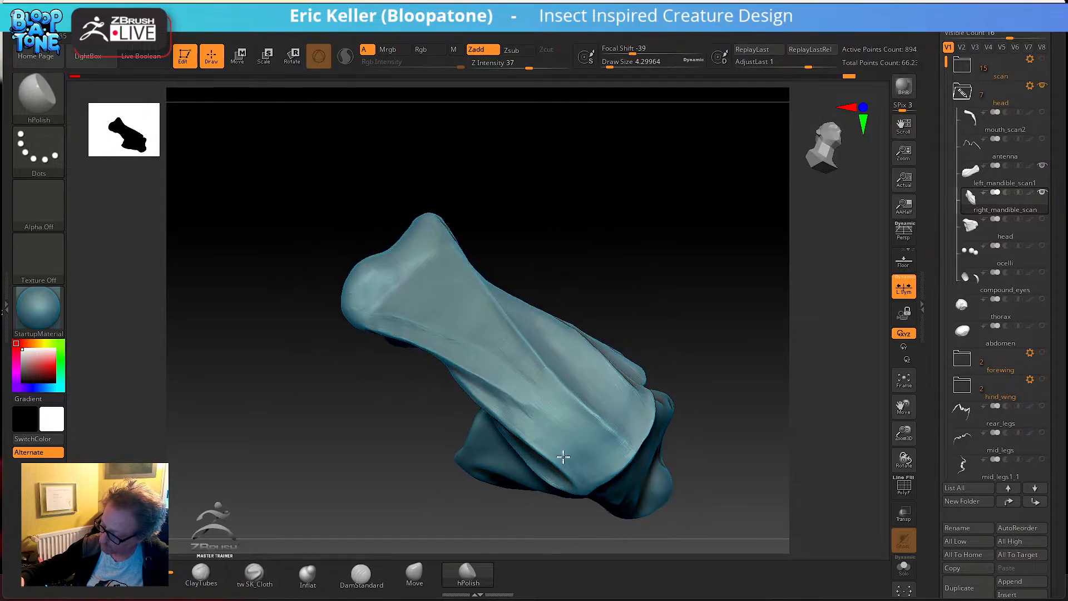
pyautogui.moveTo(593, 458)
pyautogui.mouseDown(button='right')
pyautogui.moveTo(516, 441)
pyautogui.moveTo(535, 414)
pyautogui.mouseUp(button='right')
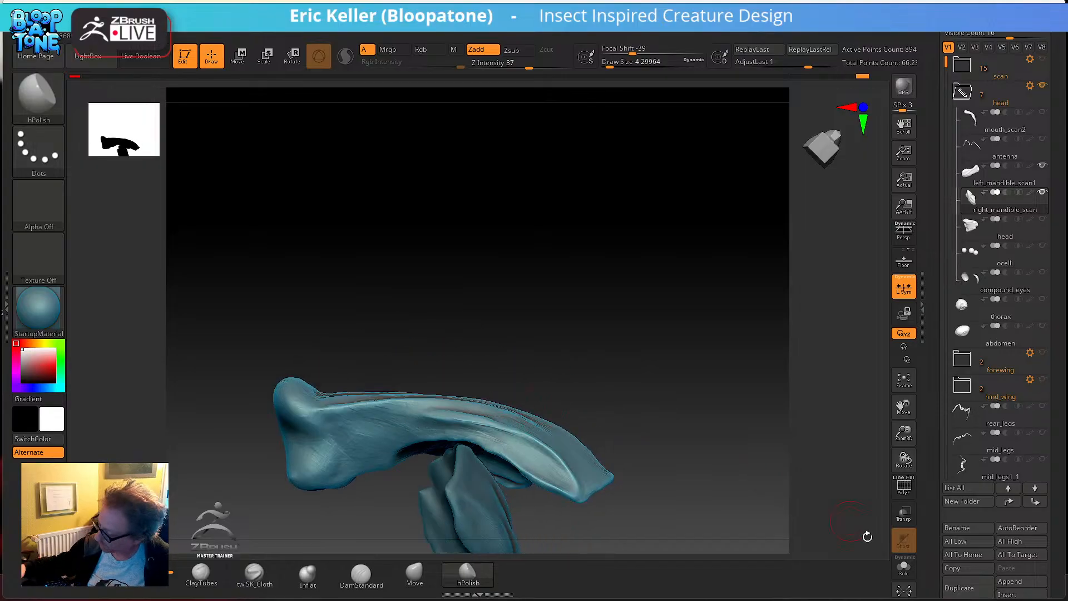
# - Isolate the right mandible and frame its arched side up close
pyautogui.click(903, 567)
pyautogui.keyDown('alt'); pyautogui.moveTo(641, 457); pyautogui.dragTo(622, 356, button='right'); pyautogui.keyUp('alt')
pyautogui.keyDown('ctrl'); pyautogui.moveTo(553, 371); pyautogui.dragTo(675, 382, button='right'); pyautogui.keyUp('ctrl')
pyautogui.moveTo(603, 406); pyautogui.dragTo(577, 425, button='right')
pyautogui.moveTo(569, 430); pyautogui.dragTo(494, 398)
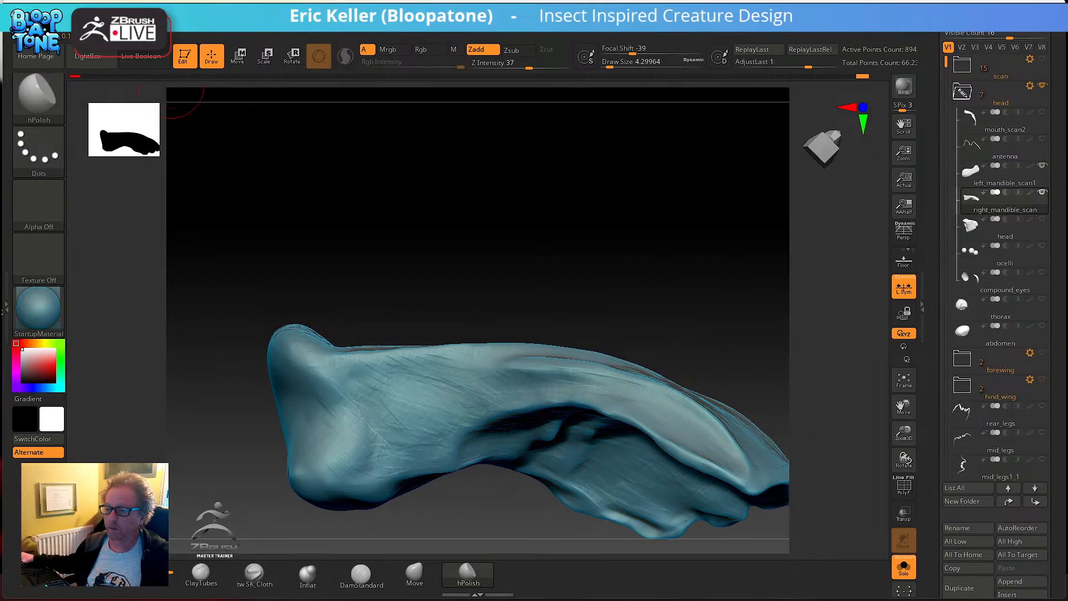
# - Bring the reference board back over the canvas and look through its wing, leg and bee head photos
pyautogui.moveTo(1, 209); pyautogui.dragTo(422, 241, button='right')
pyautogui.scroll(-3, 421, 241)
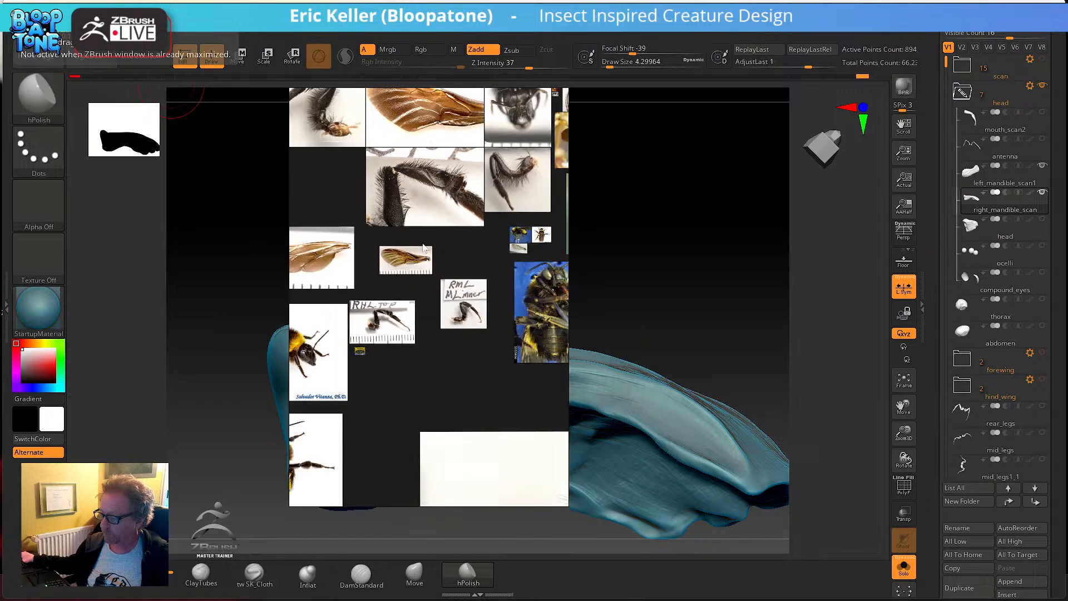
pyautogui.scroll(-5, 472, 301)
pyautogui.moveTo(515, 320); pyautogui.dragTo(406, 267, button='middle')
pyautogui.moveTo(494, 300)
pyautogui.mouseDown(button='middle')
pyautogui.moveTo(444, 281)
pyautogui.moveTo(493, 314)
pyautogui.mouseUp(button='middle')
pyautogui.moveTo(445, 296); pyautogui.dragTo(479, 309, button='right')
pyautogui.scroll(-2, 480, 303)
pyautogui.scroll(4, 481, 302)
pyautogui.scroll(3, 481, 302)
pyautogui.moveTo(481, 303); pyautogui.dragTo(444, 417, button='middle')
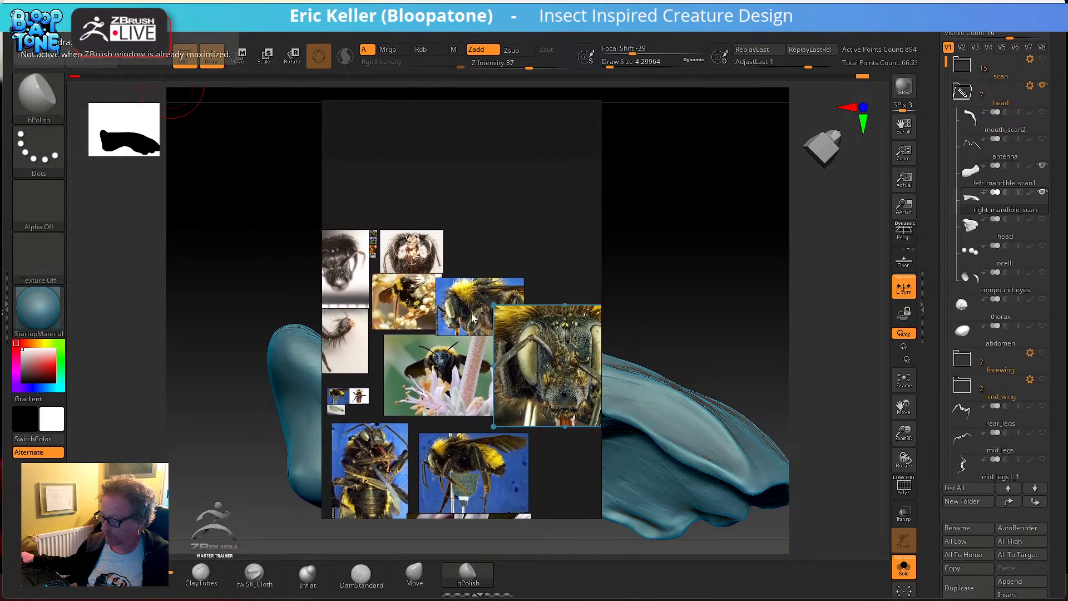
# - Move the overlapping bee photos apart on the reference board to uncover the images around them
pyautogui.moveTo(473, 319); pyautogui.dragTo(497, 249)
pyautogui.moveTo(557, 375); pyautogui.dragTo(575, 332)
pyautogui.moveTo(525, 354); pyautogui.dragTo(563, 291)
pyautogui.scroll(-5, 482, 308)
pyautogui.moveTo(481, 323); pyautogui.dragTo(499, 323)
pyautogui.scroll(-2, 513, 352)
pyautogui.moveTo(503, 393); pyautogui.dragTo(518, 315)
pyautogui.scroll(4, 506, 331)
pyautogui.moveTo(406, 310); pyautogui.dragTo(398, 345)
# - Examine the column of tiny bumblebee photos on the reference board up close
pyautogui.moveTo(397, 340); pyautogui.dragTo(519, 372, button='middle')
pyautogui.scroll(1, 541, 364)
pyautogui.moveTo(438, 352); pyautogui.dragTo(532, 316, button='middle')
pyautogui.moveTo(470, 299); pyautogui.dragTo(443, 407, button='middle')
pyautogui.scroll(4, 458, 375)
pyautogui.scroll(6, 497, 390)
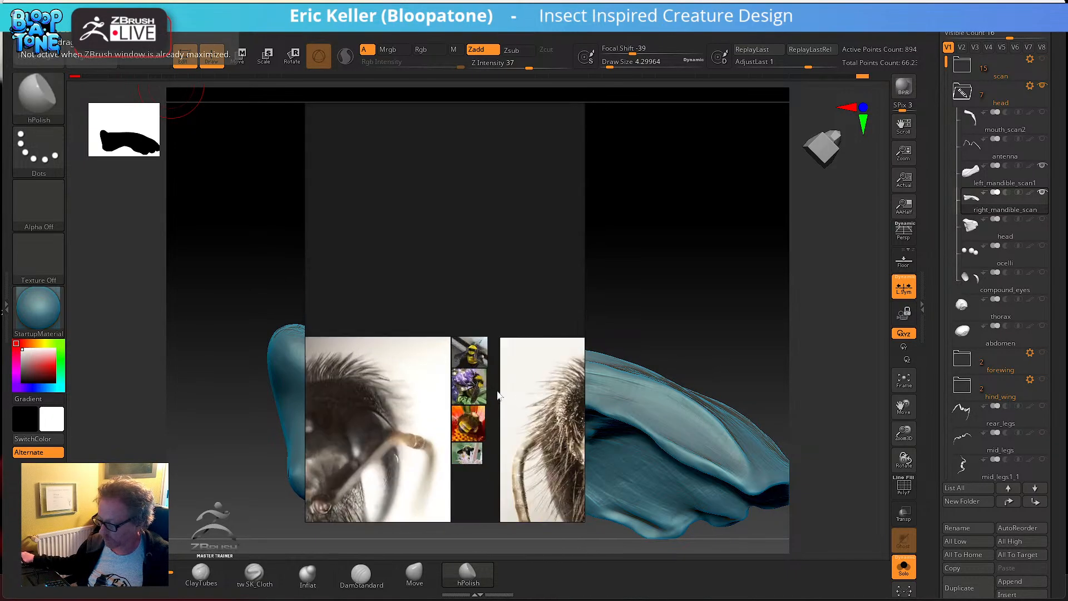
pyautogui.scroll(6, 489, 384)
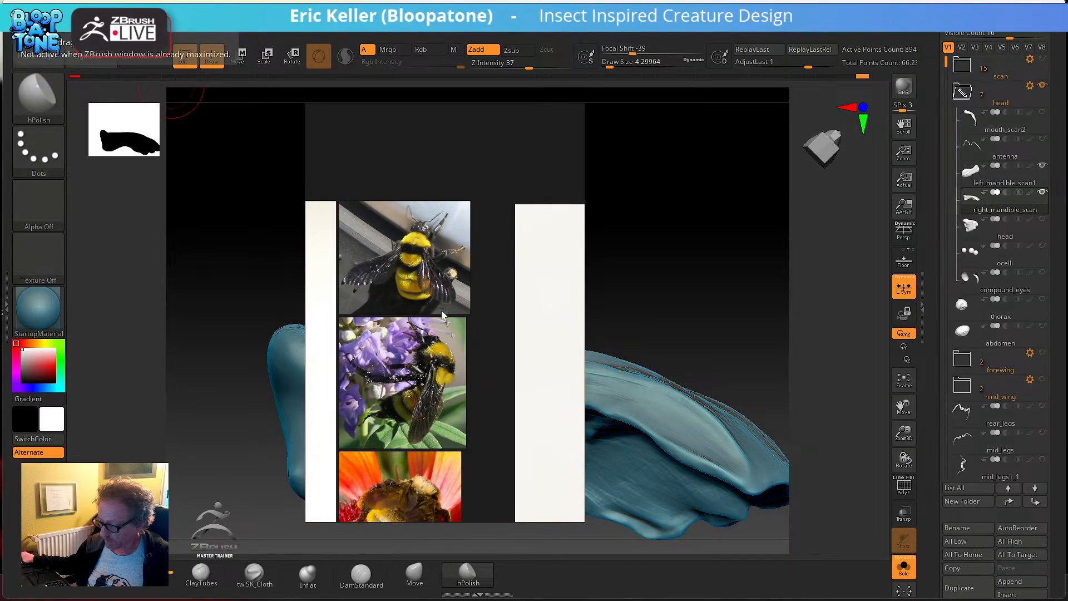
pyautogui.scroll(-4, 468, 319)
pyautogui.moveTo(472, 371); pyautogui.dragTo(475, 291, button='middle')
pyautogui.moveTo(466, 406); pyautogui.dragTo(469, 304, button='middle')
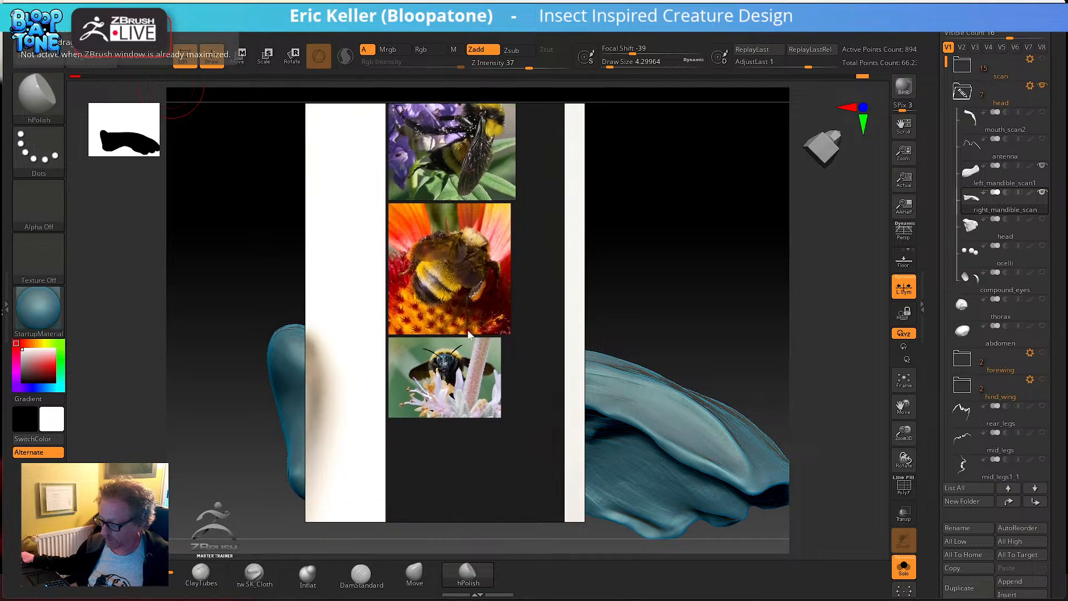
pyautogui.scroll(6, 462, 359)
pyautogui.scroll(-8, 452, 359)
pyautogui.scroll(-5, 453, 380)
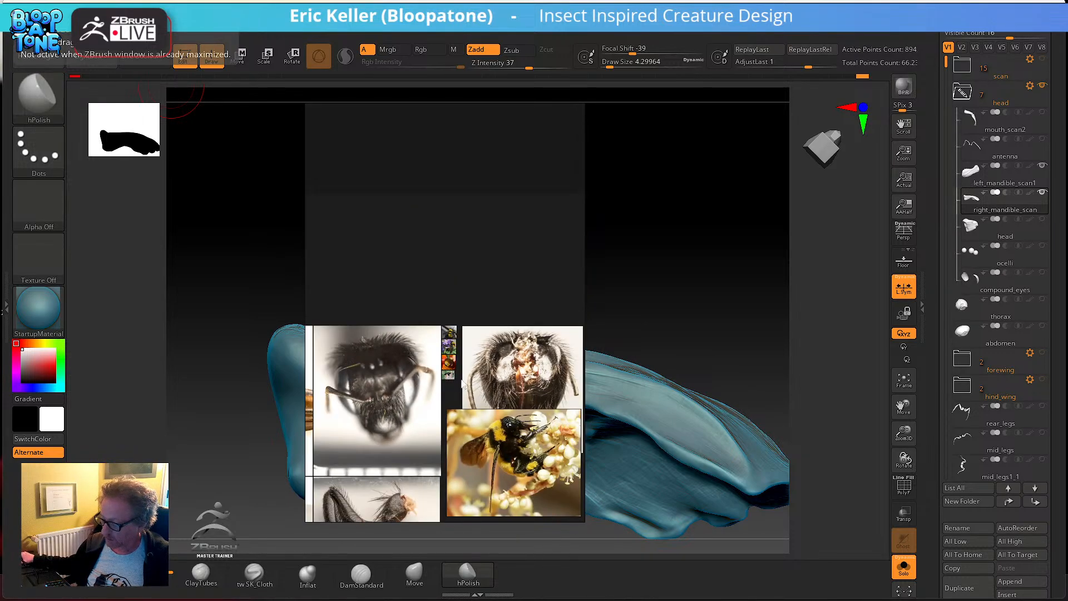
# - Move the tiny photo of the bee on a pale flower into the empty area above the other reference photos
pyautogui.moveTo(450, 374); pyautogui.dragTo(508, 277)
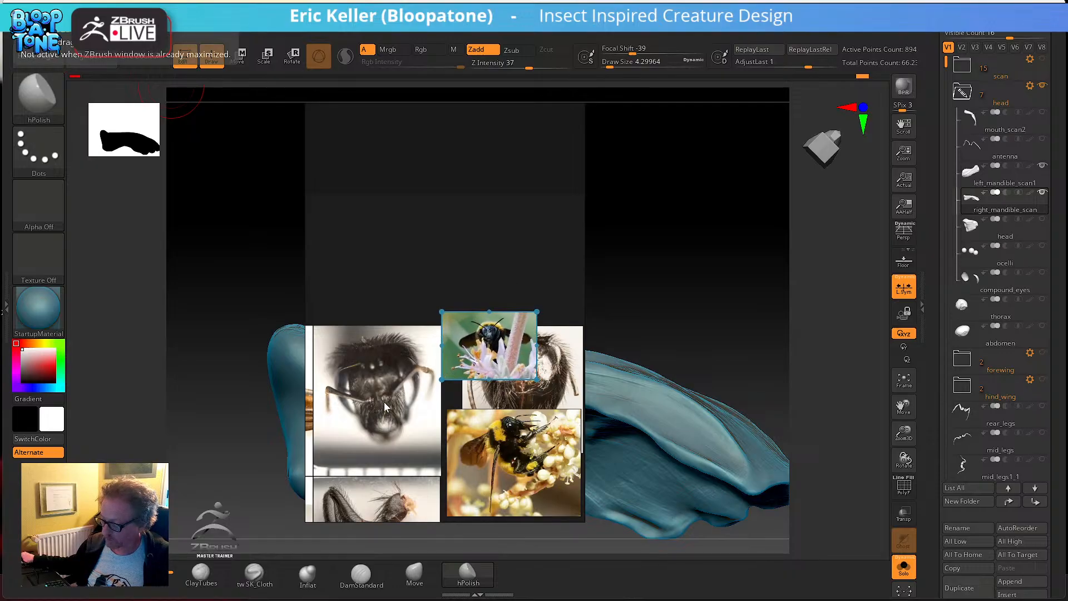
pyautogui.moveTo(479, 364); pyautogui.dragTo(482, 246)
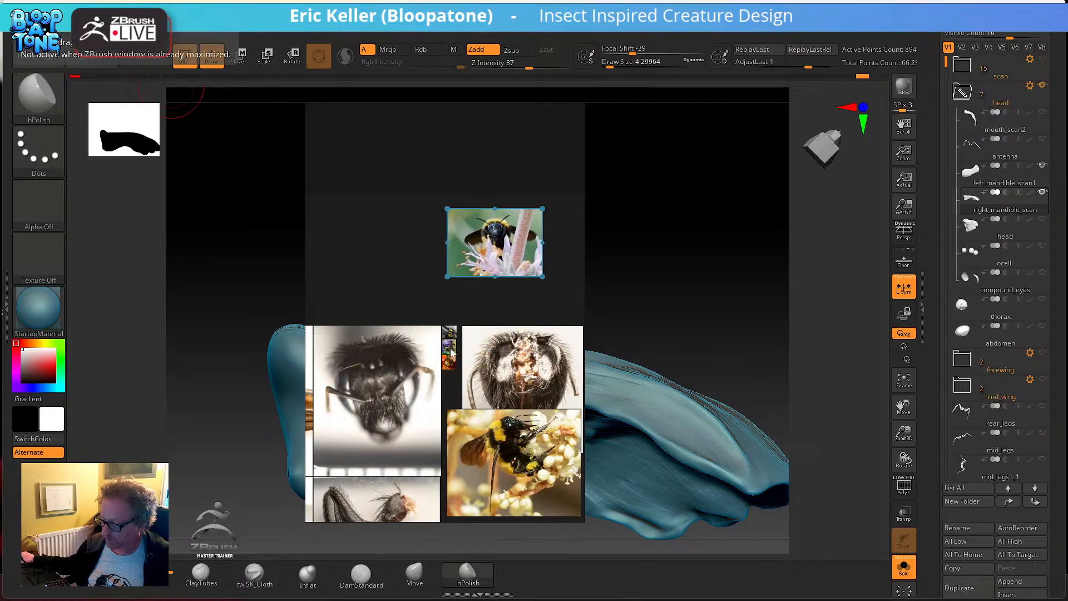
pyautogui.scroll(-5, 449, 361)
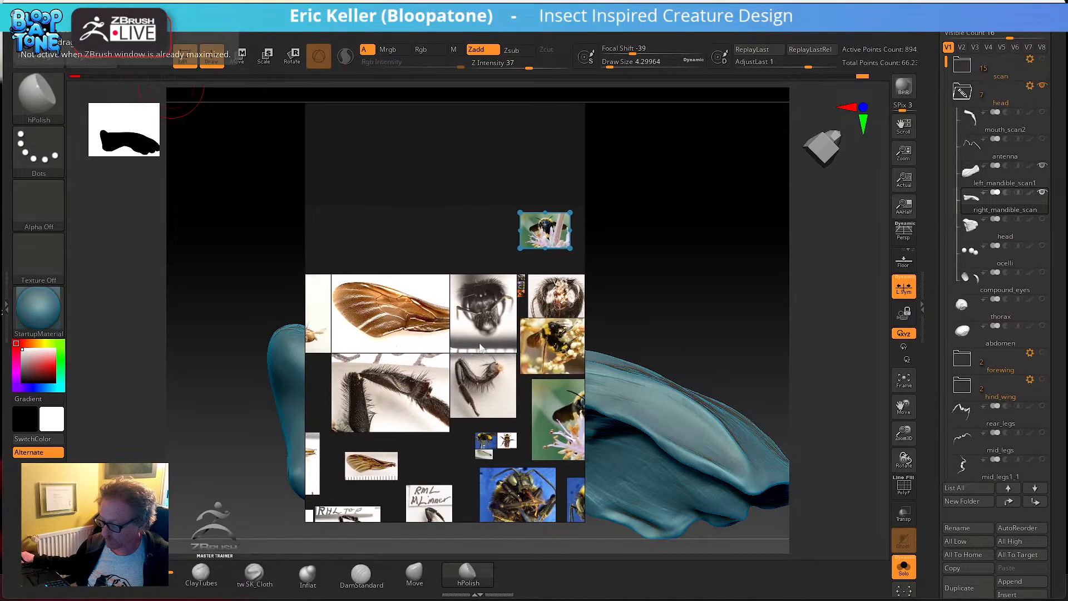
pyautogui.scroll(-4, 479, 349)
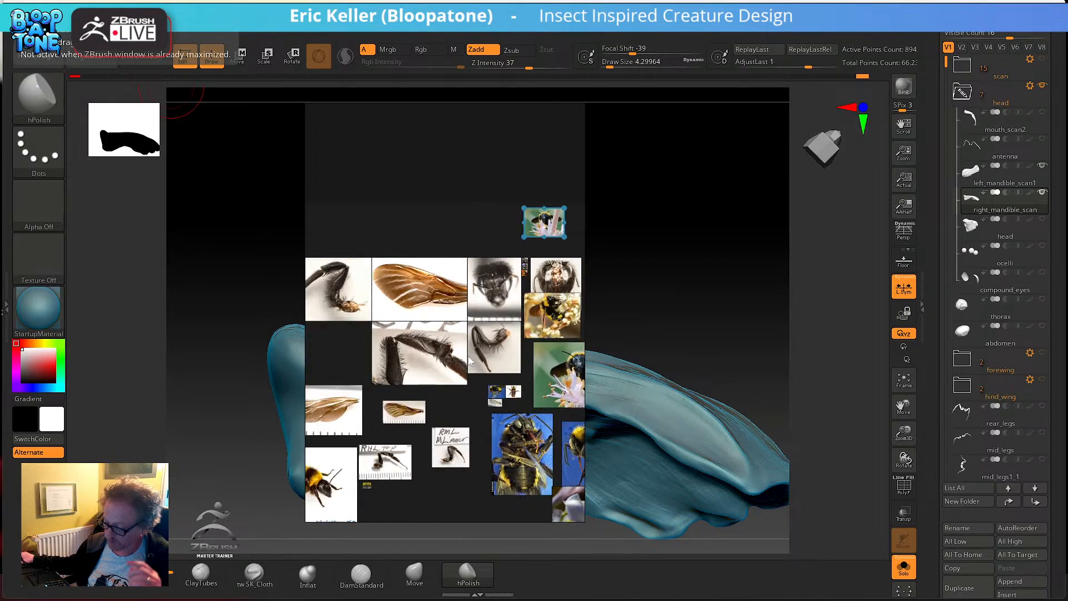
# - Browse the wing and leg references and examine the "RML ML inner" leg photo up close
pyautogui.scroll(2, 469, 362)
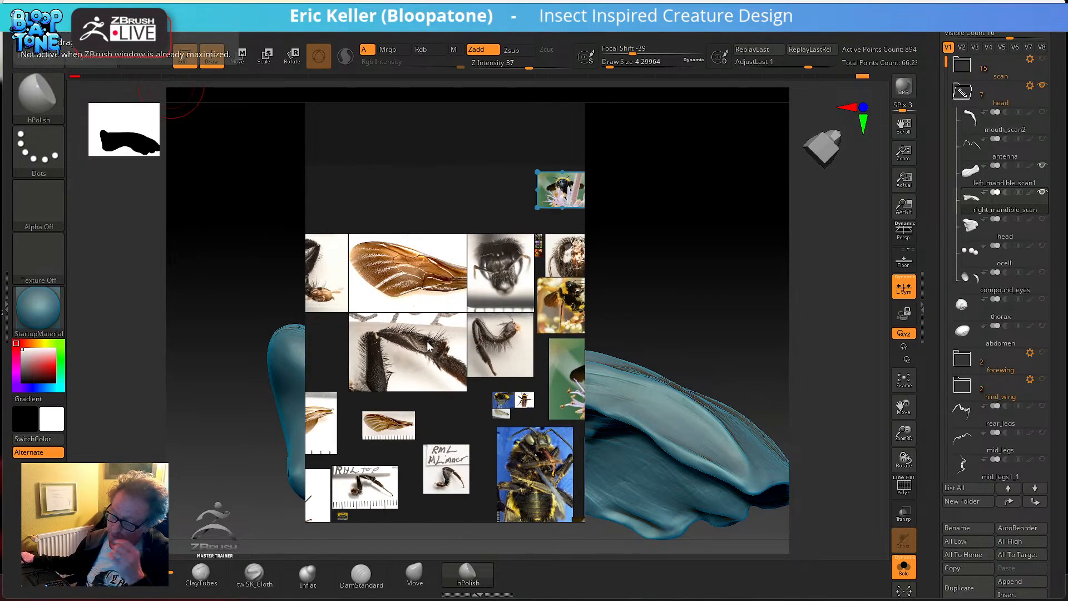
pyautogui.scroll(3, 442, 336)
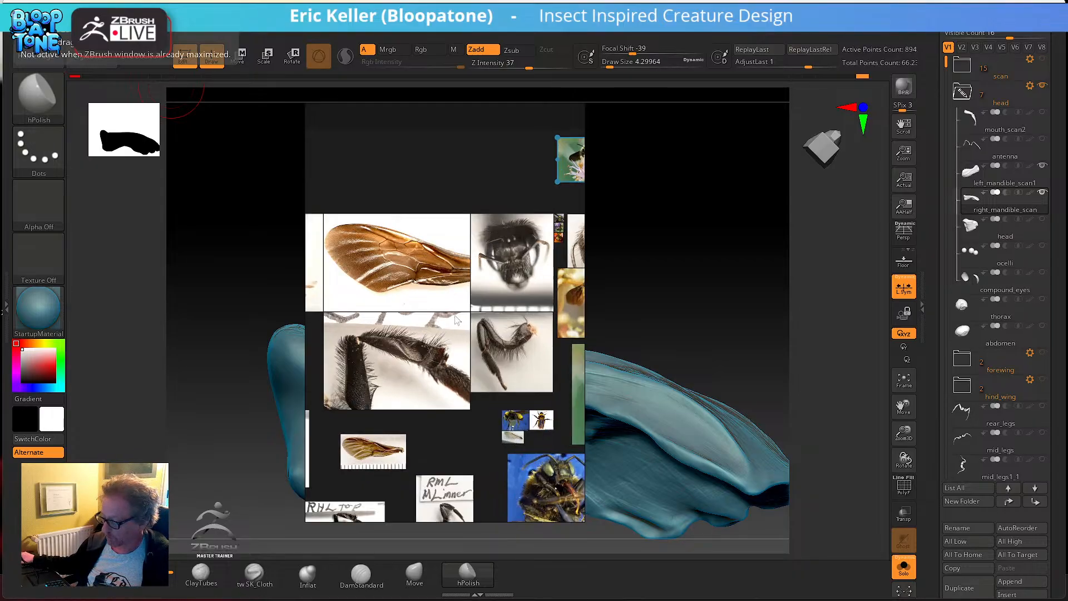
pyautogui.moveTo(421, 333); pyautogui.dragTo(510, 395, button='middle')
pyautogui.moveTo(405, 353); pyautogui.dragTo(518, 338, button='middle')
pyautogui.moveTo(416, 366); pyautogui.dragTo(517, 334, button='middle')
pyautogui.moveTo(401, 345); pyautogui.dragTo(503, 374, button='middle')
pyautogui.scroll(-1, 501, 374)
pyautogui.scroll(1, 500, 374)
pyautogui.moveTo(561, 425); pyautogui.dragTo(405, 351, button='middle')
pyautogui.moveTo(545, 444); pyautogui.dragTo(411, 308, button='middle')
pyautogui.moveTo(467, 329); pyautogui.dragTo(440, 310, button='middle')
pyautogui.scroll(6, 441, 314)
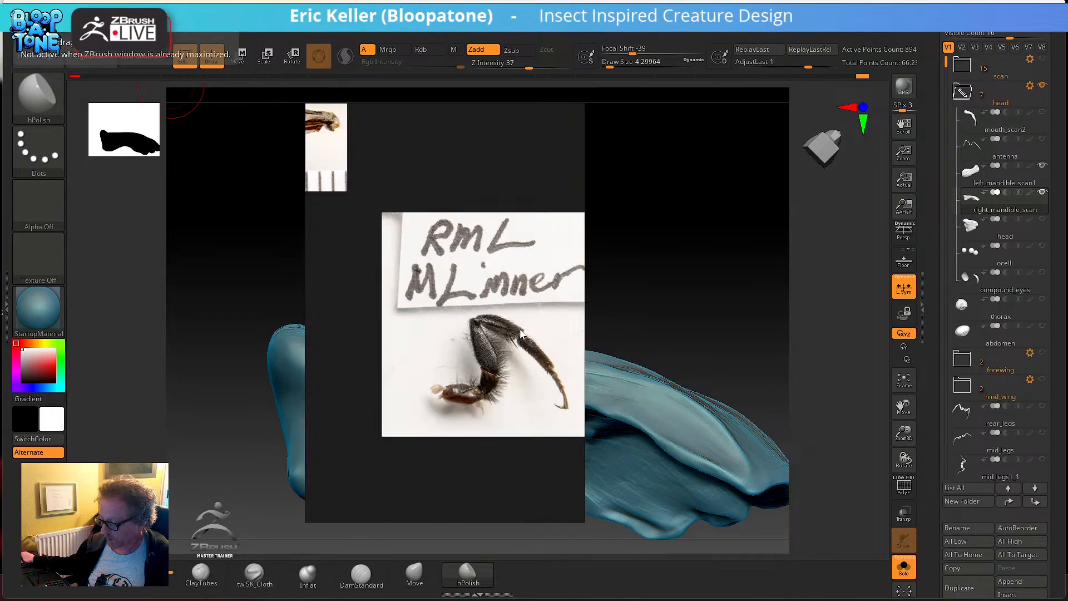
pyautogui.moveTo(528, 333); pyautogui.dragTo(481, 305, button='middle')
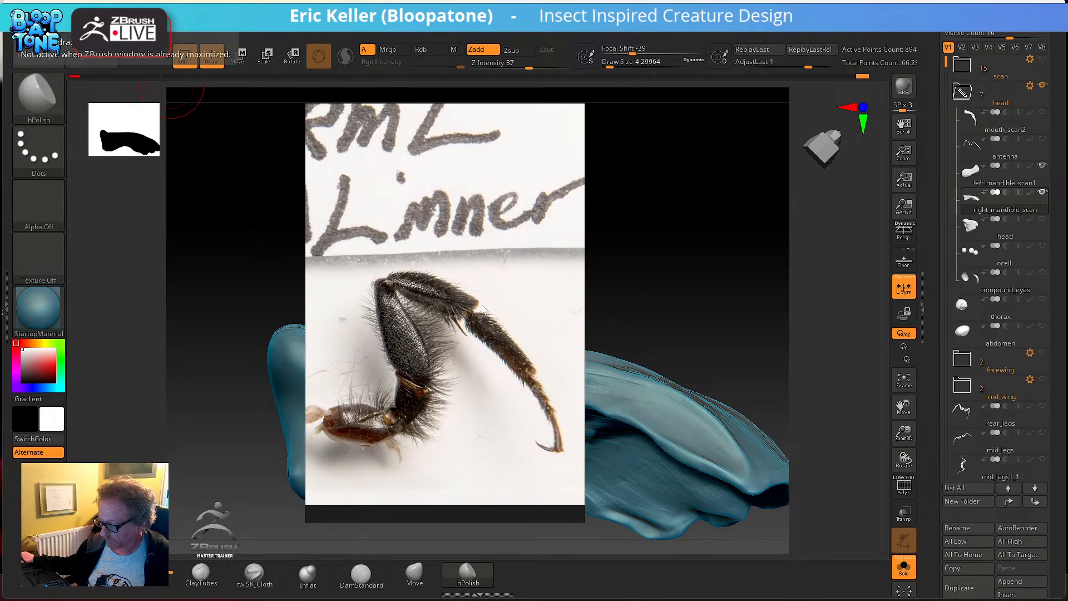
# - Examine the head and mandible of the bee photographed on a white background
pyautogui.scroll(-6, 474, 310)
pyautogui.scroll(-4, 437, 318)
pyautogui.moveTo(353, 334); pyautogui.dragTo(518, 362, button='middle')
pyautogui.scroll(-2, 445, 364)
pyautogui.scroll(2, 519, 361)
pyautogui.moveTo(317, 368); pyautogui.dragTo(446, 335, button='middle')
pyautogui.scroll(2, 464, 407)
pyautogui.scroll(4, 465, 412)
pyautogui.scroll(3, 445, 335)
pyautogui.scroll(3, 449, 290)
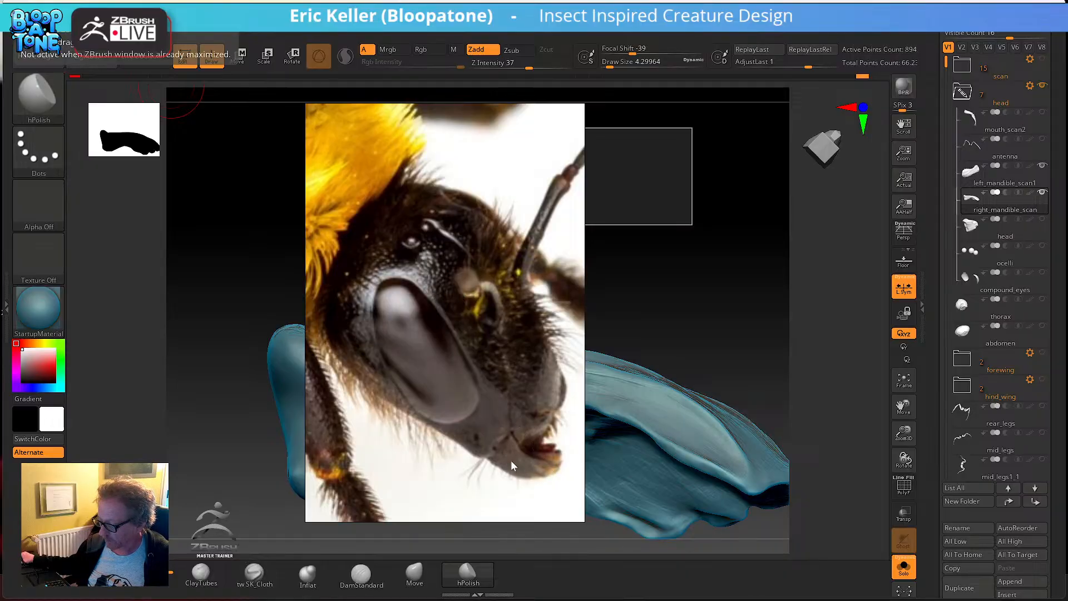
pyautogui.scroll(-5, 512, 465)
pyautogui.scroll(-4, 533, 395)
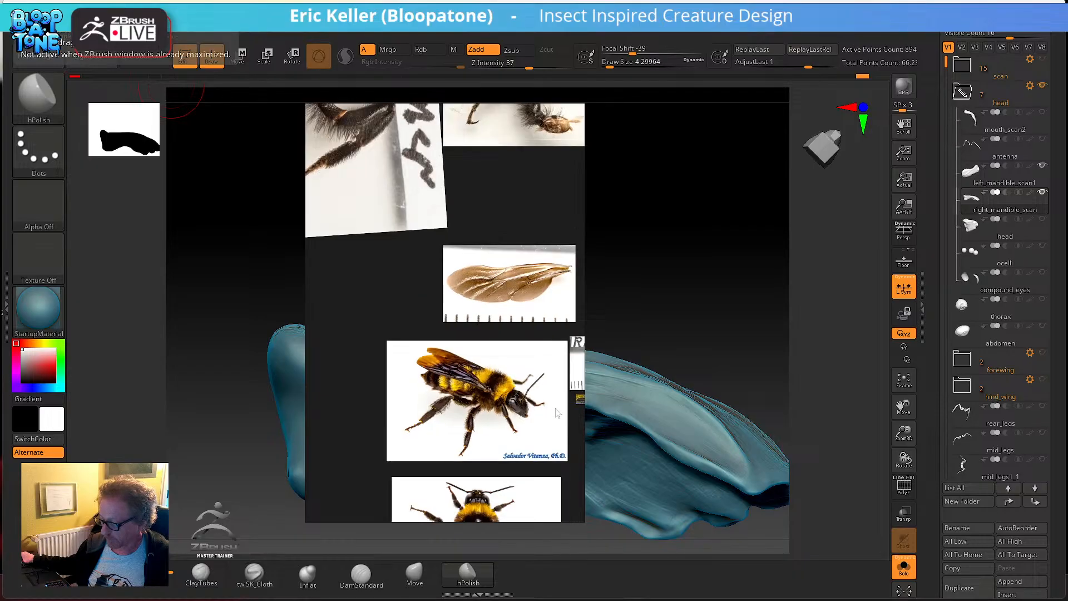
# - Examine the mouthparts in the blue-background photo of the bee with its tongue extended
pyautogui.scroll(-8, 557, 412)
pyautogui.moveTo(380, 258); pyautogui.dragTo(318, 464, button='middle')
pyautogui.scroll(7, 434, 363)
pyautogui.scroll(6, 410, 369)
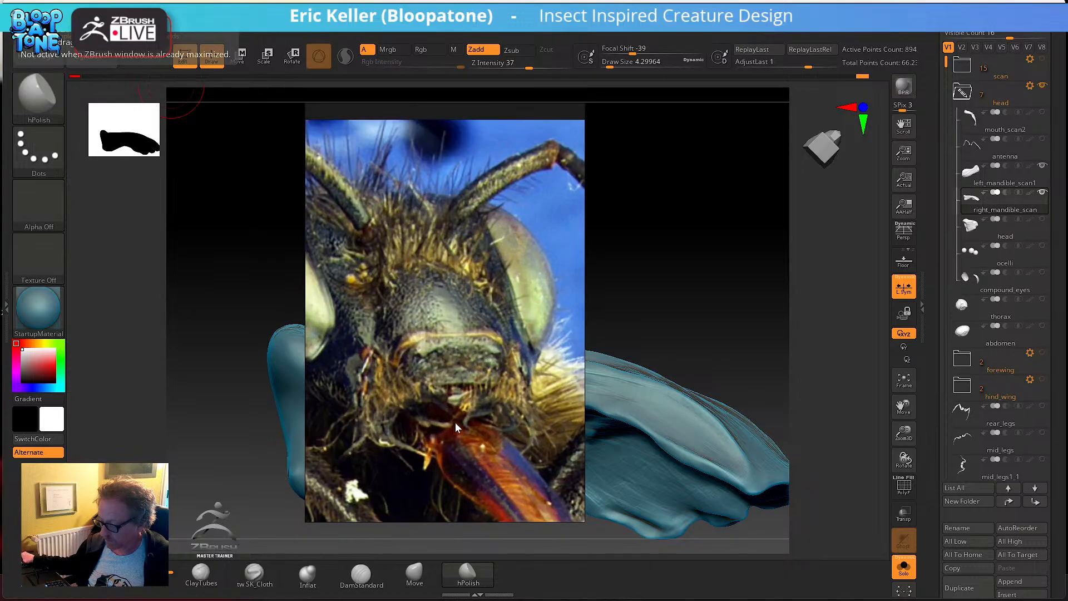
pyautogui.scroll(-5, 460, 427)
pyautogui.scroll(1, 485, 452)
pyautogui.scroll(-1, 485, 445)
pyautogui.scroll(1, 482, 440)
pyautogui.moveTo(480, 443); pyautogui.dragTo(457, 361, button='middle')
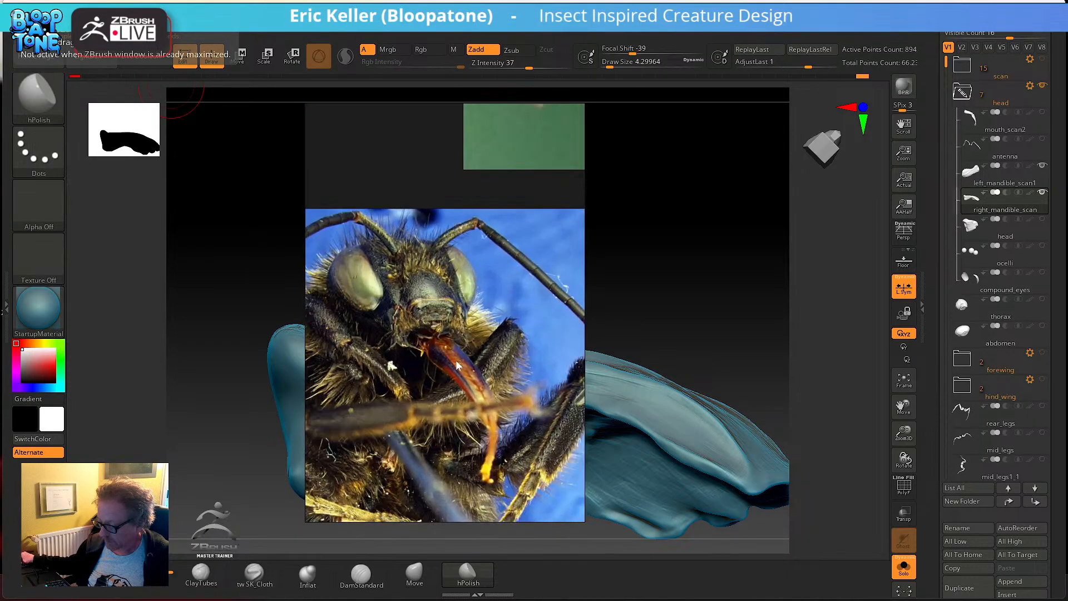
pyautogui.scroll(-4, 460, 363)
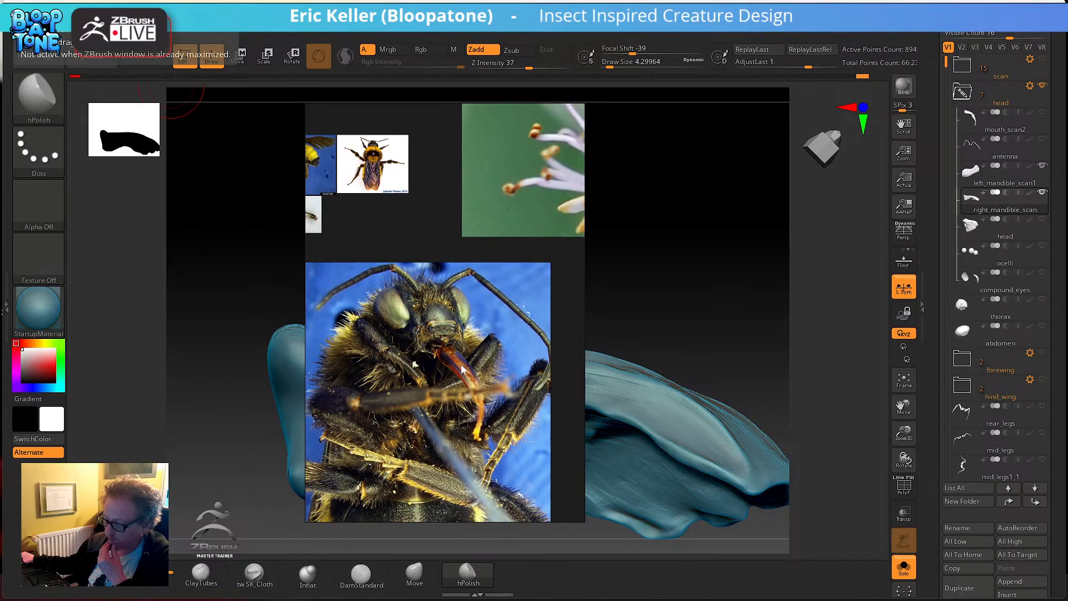
pyautogui.scroll(-3, 482, 351)
# - Shrink the reference board and place it beside the mandible, framed on the blue-background bee face photo
pyautogui.moveTo(500, 328); pyautogui.dragTo(301, 308, button='right')
pyautogui.moveTo(383, 95)
pyautogui.moveTo(385, 84); pyautogui.dragTo(255, 353)
pyautogui.moveTo(246, 422); pyautogui.dragTo(153, 392, button='middle')
pyautogui.scroll(2, 133, 401)
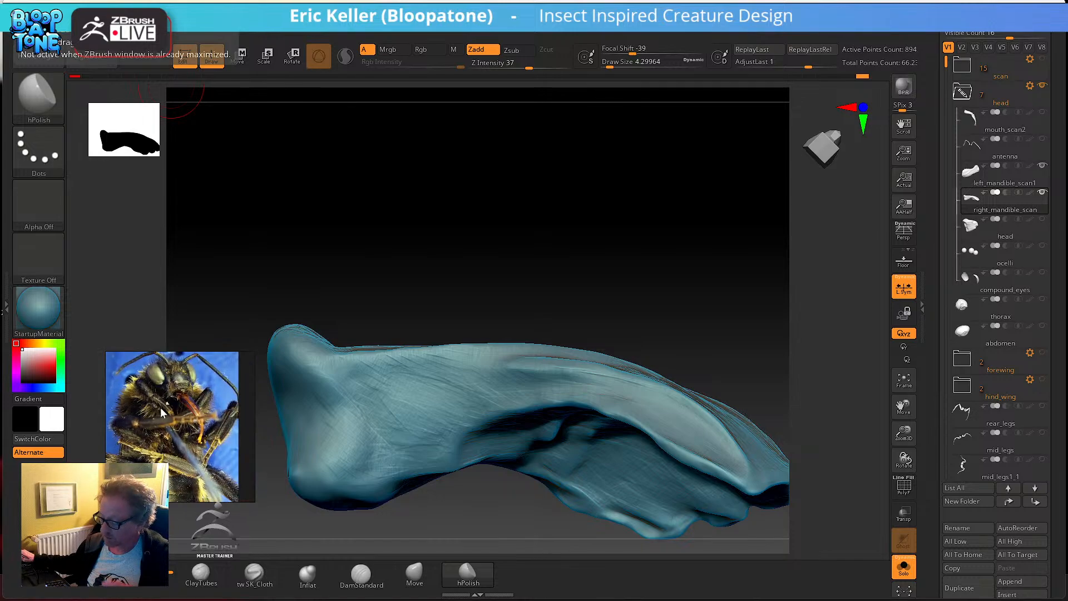
# - Set the hPolish draw size to about 3.67 and polish the side face near the right mandible's base
pyautogui.moveTo(606, 322); pyautogui.dragTo(527, 336)
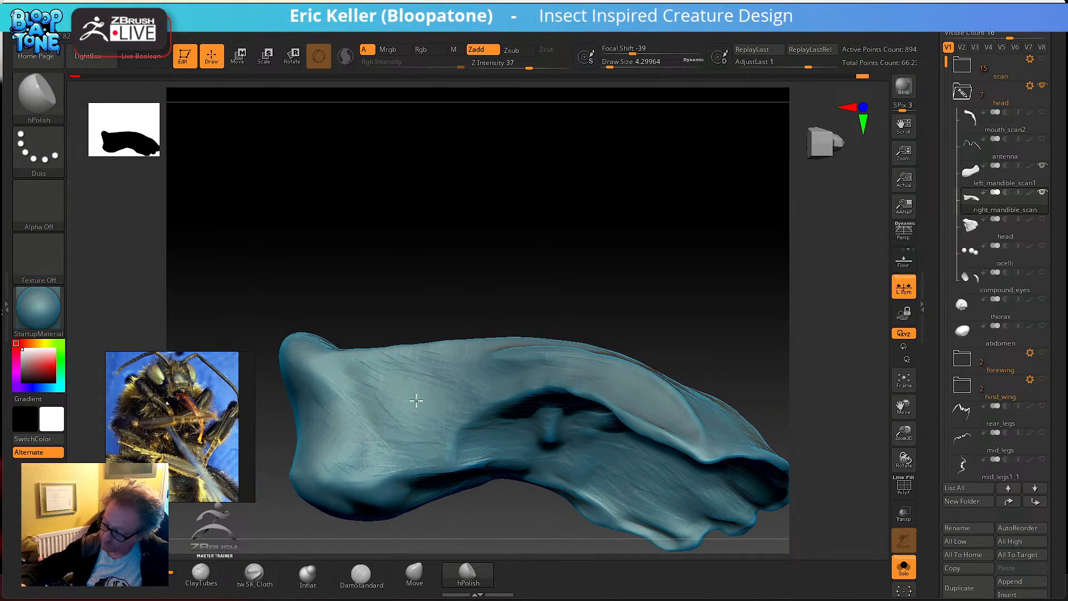
pyautogui.press('s')
pyautogui.moveTo(392, 374); pyautogui.dragTo(397, 365)
pyautogui.press('s')
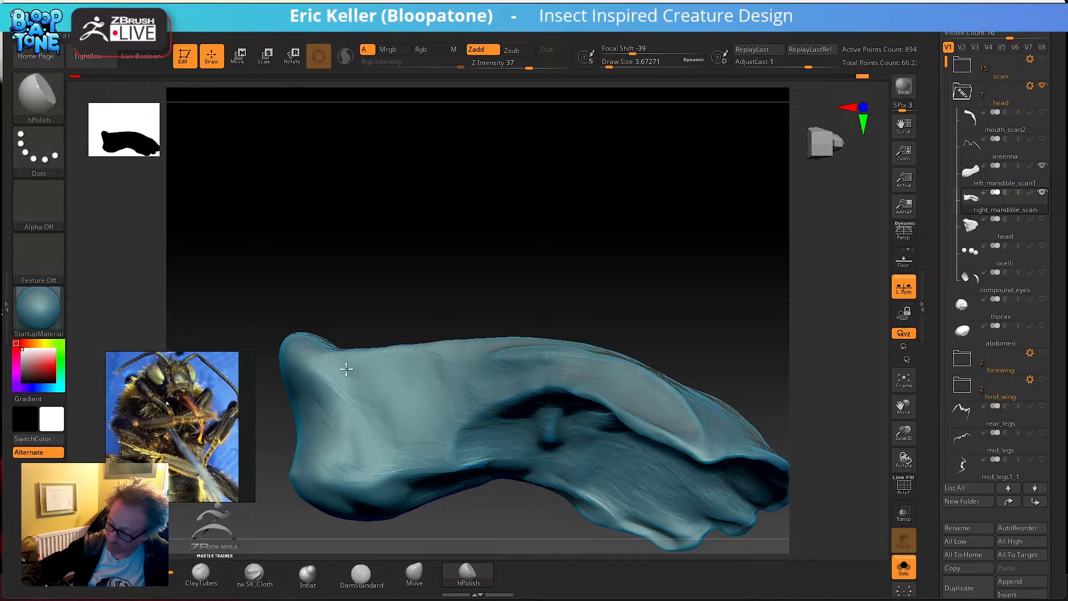
# - Polish the concave inner face of the right mandible around the small raised bump and toward the toothed edge
pyautogui.moveTo(475, 439)
pyautogui.mouseDown(button='right')
pyautogui.moveTo(446, 424)
pyautogui.moveTo(438, 456)
pyautogui.moveTo(488, 425)
pyautogui.mouseUp(button='right')
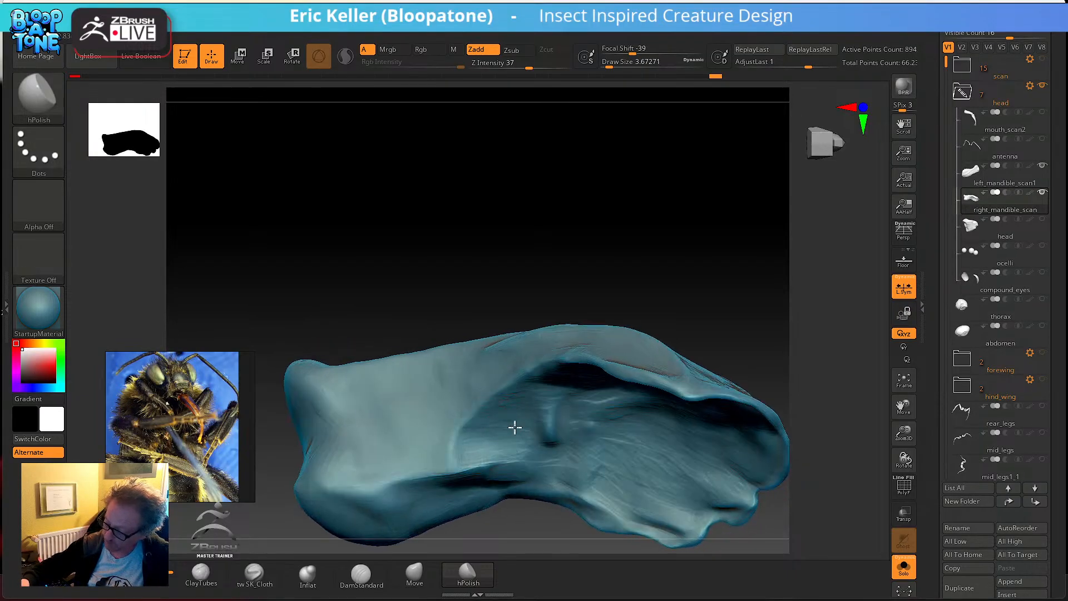
pyautogui.moveTo(574, 453); pyautogui.dragTo(584, 410, button='right')
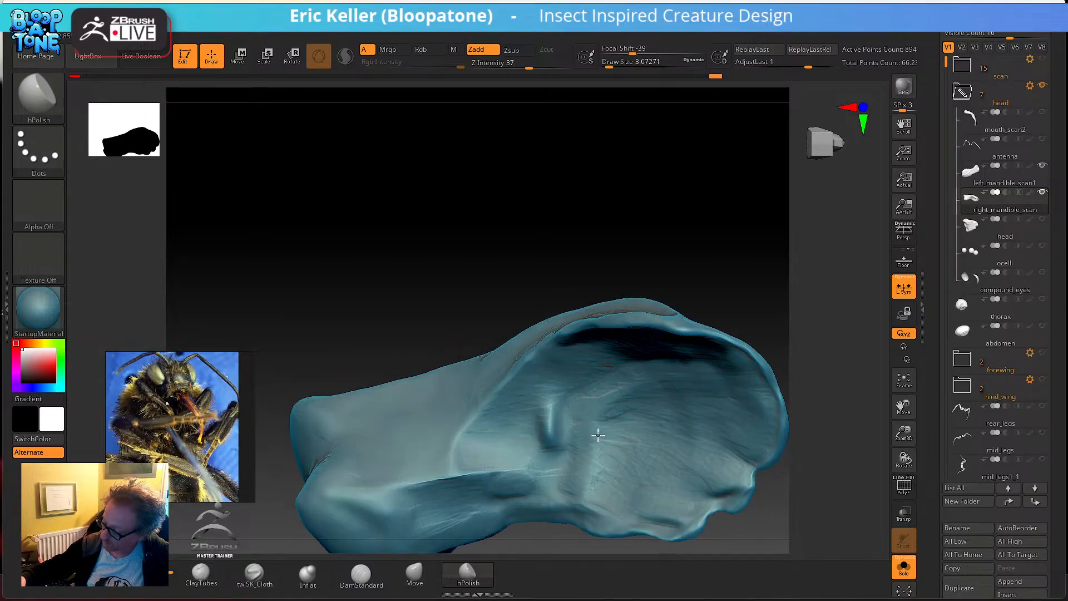
pyautogui.moveTo(620, 449)
pyautogui.mouseDown(button='right')
pyautogui.moveTo(703, 456)
pyautogui.moveTo(634, 405)
pyautogui.mouseUp(button='right')
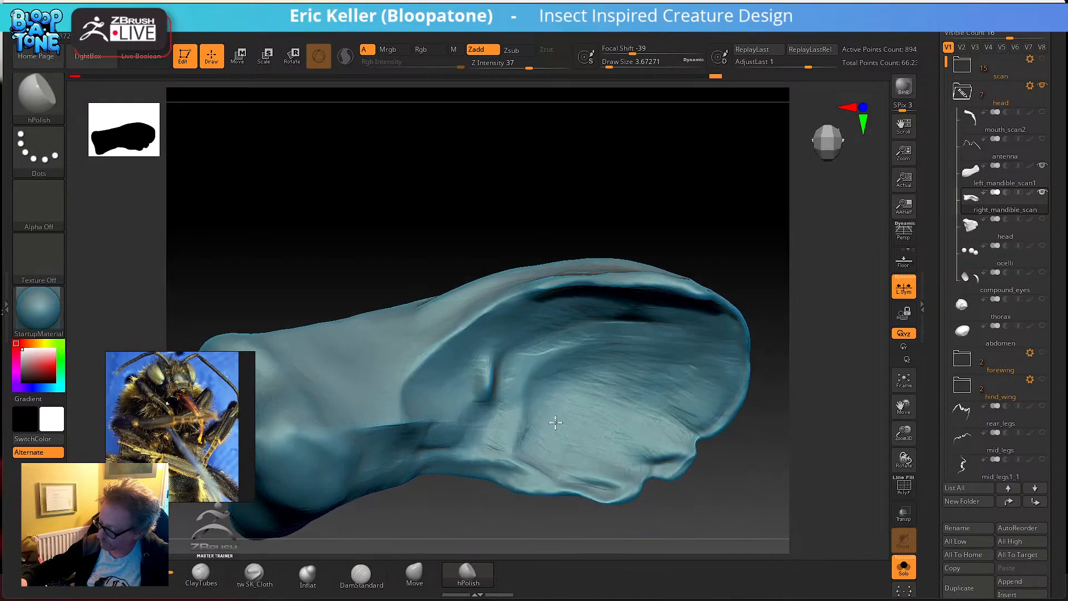
pyautogui.moveTo(533, 430); pyautogui.dragTo(536, 446)
pyautogui.moveTo(490, 419)
pyautogui.mouseDown()
pyautogui.moveTo(495, 448)
pyautogui.moveTo(463, 415)
pyautogui.mouseUp()
pyautogui.moveTo(543, 394)
pyautogui.mouseDown(button='right')
pyautogui.moveTo(548, 330)
pyautogui.moveTo(539, 400)
pyautogui.mouseUp(button='right')
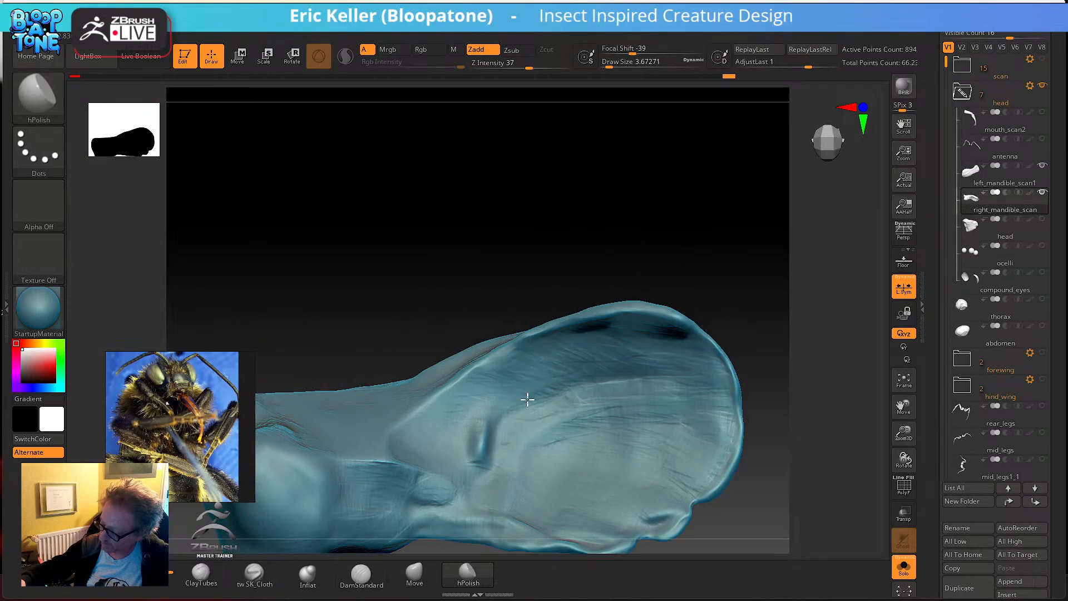
# - Refine the area around the small bump and smooth the brush texture across the mandible's concave inner face
pyautogui.moveTo(463, 455)
pyautogui.mouseDown()
pyautogui.moveTo(478, 473)
pyautogui.moveTo(506, 380)
pyautogui.moveTo(590, 340)
pyautogui.mouseUp()
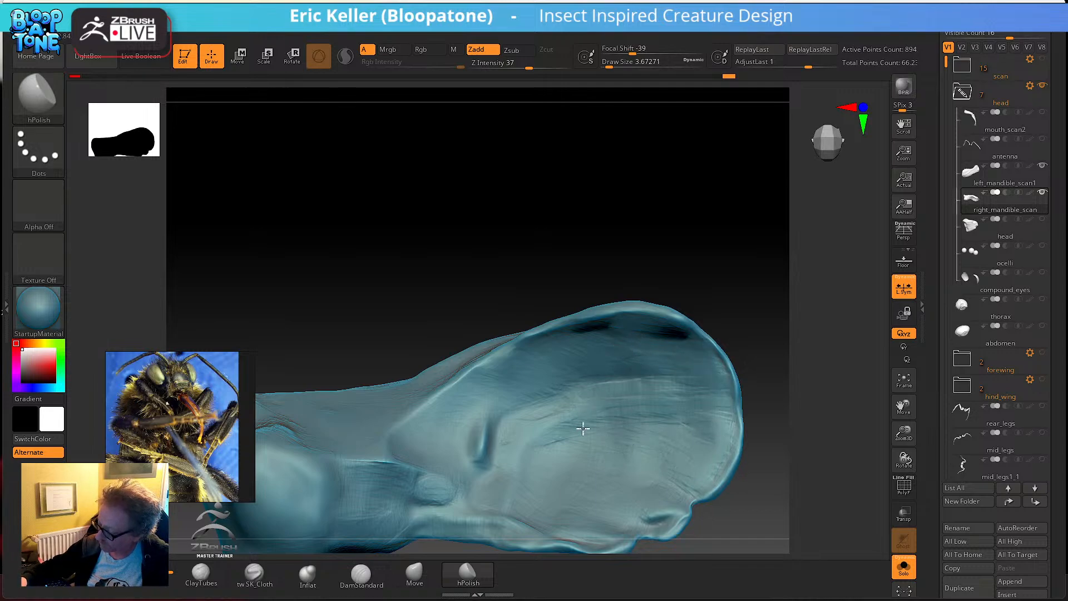
pyautogui.moveTo(682, 376)
pyautogui.mouseDown()
pyautogui.moveTo(638, 391)
pyautogui.moveTo(643, 356)
pyautogui.moveTo(684, 395)
pyautogui.mouseUp()
pyautogui.moveTo(610, 422)
pyautogui.mouseDown()
pyautogui.moveTo(597, 406)
pyautogui.moveTo(708, 406)
pyautogui.mouseUp()
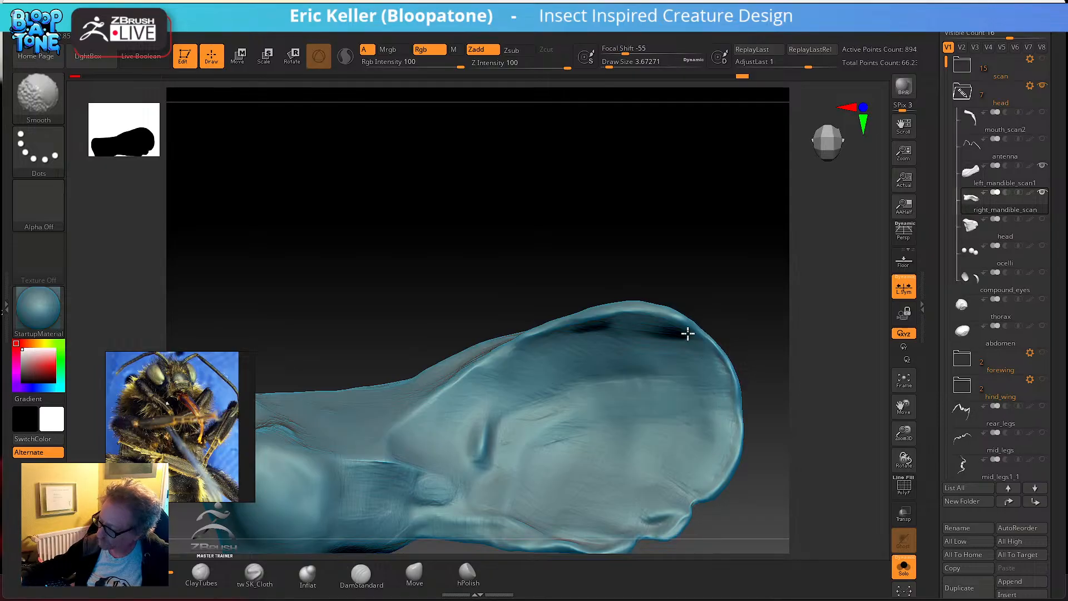
# - Polish the side faces and the rounded end knob of the right mandible's base
pyautogui.moveTo(547, 419)
pyautogui.mouseDown(button='right')
pyautogui.moveTo(563, 365)
pyautogui.moveTo(503, 383)
pyautogui.mouseUp(button='right')
pyautogui.moveTo(550, 414); pyautogui.dragTo(458, 364, button='right')
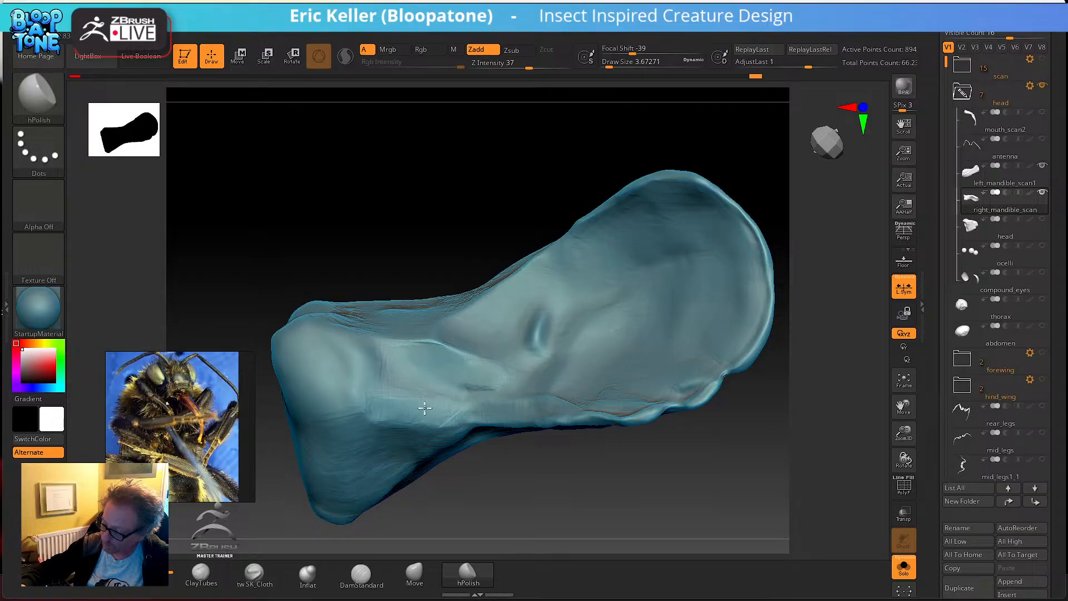
pyautogui.moveTo(472, 436); pyautogui.dragTo(467, 370, button='right')
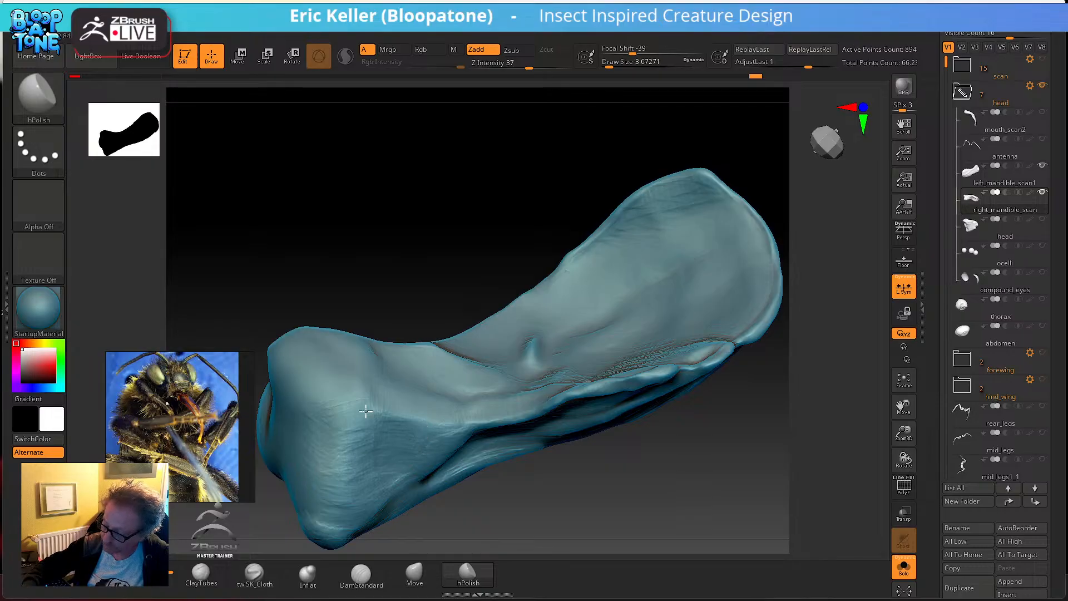
pyautogui.moveTo(334, 482); pyautogui.dragTo(410, 348, button='right')
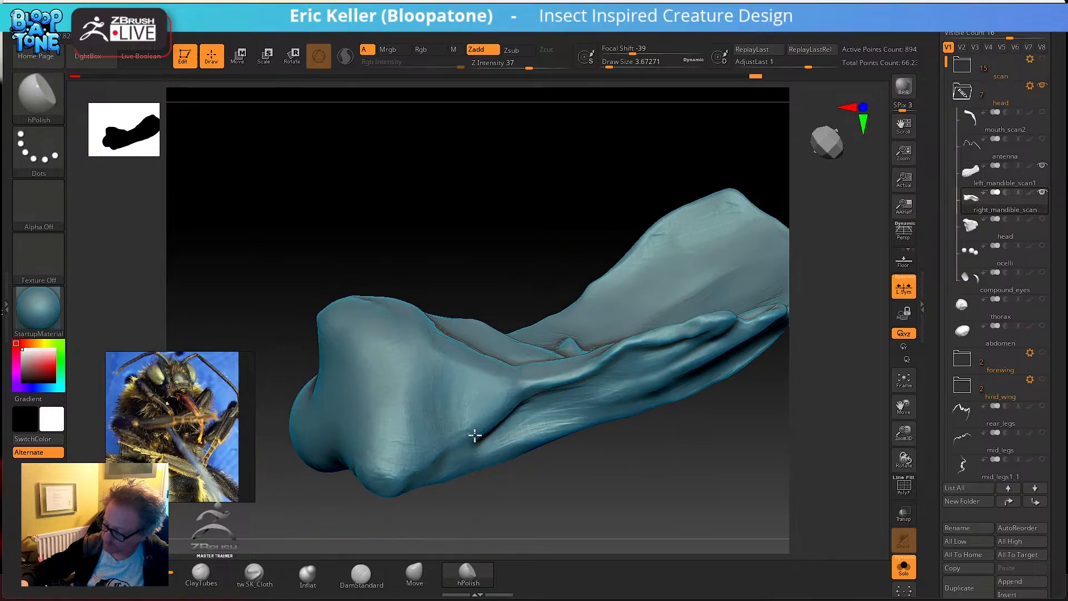
pyautogui.moveTo(370, 494); pyautogui.dragTo(533, 420, button='right')
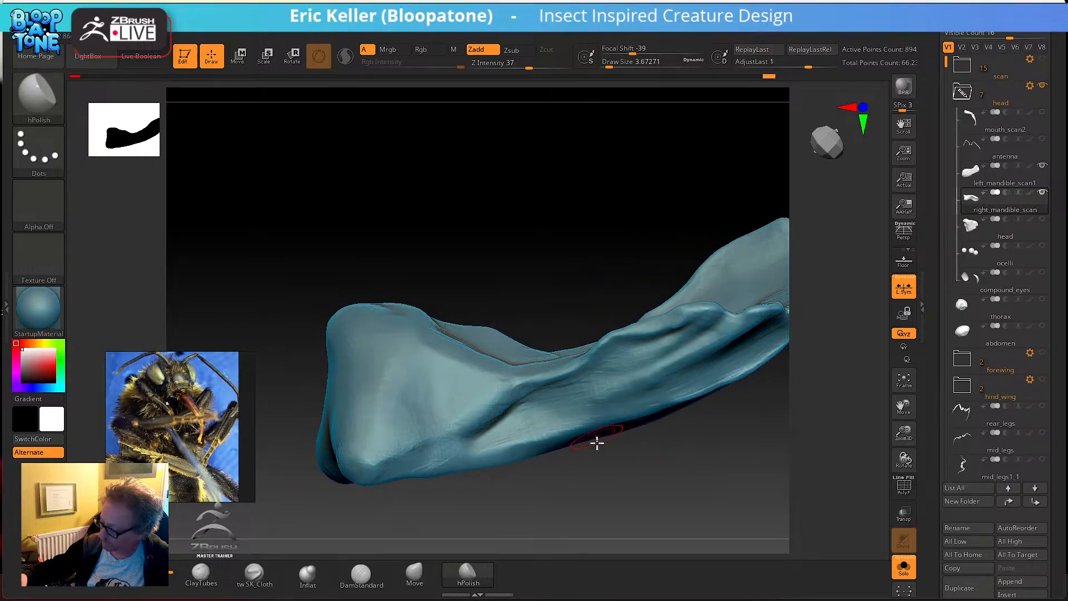
# - Polish and smooth the groove and ridge running from the mandible's base toward the toothed edge
pyautogui.moveTo(596, 437); pyautogui.dragTo(573, 412, button='right')
pyautogui.press('shift')
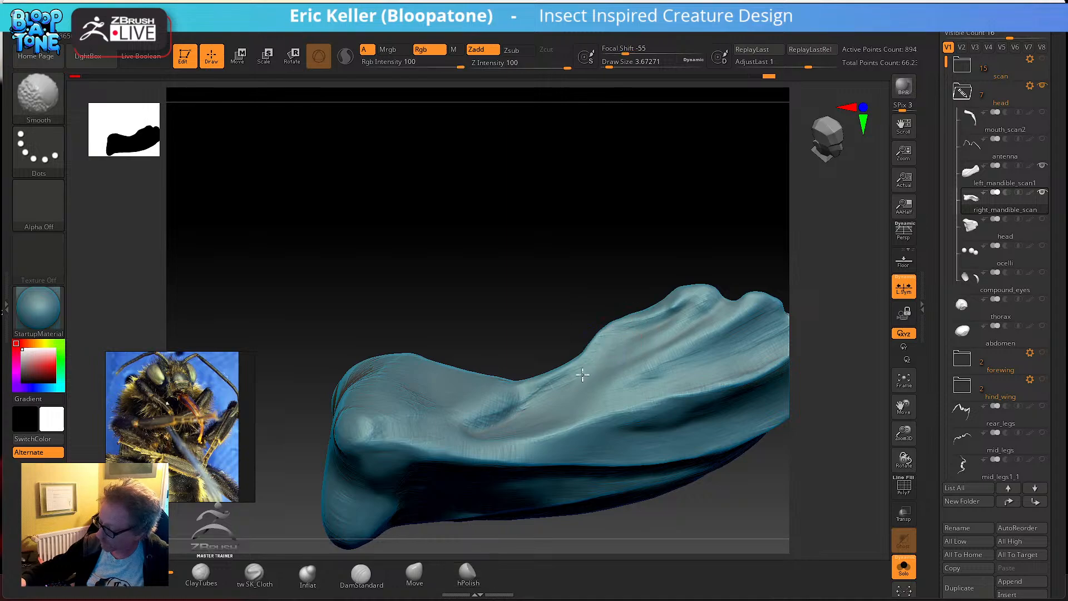
pyautogui.moveTo(480, 412)
pyautogui.mouseDown(button='right')
pyautogui.moveTo(484, 423)
pyautogui.moveTo(481, 390)
pyautogui.mouseUp(button='right')
pyautogui.moveTo(446, 439); pyautogui.dragTo(429, 436, button='right')
# - Set the hPolish draw size to about 1.82 and polish the ridges and grooves leading to the mandible's teeth
pyautogui.press('s')
pyautogui.moveTo(429, 436); pyautogui.dragTo(425, 432)
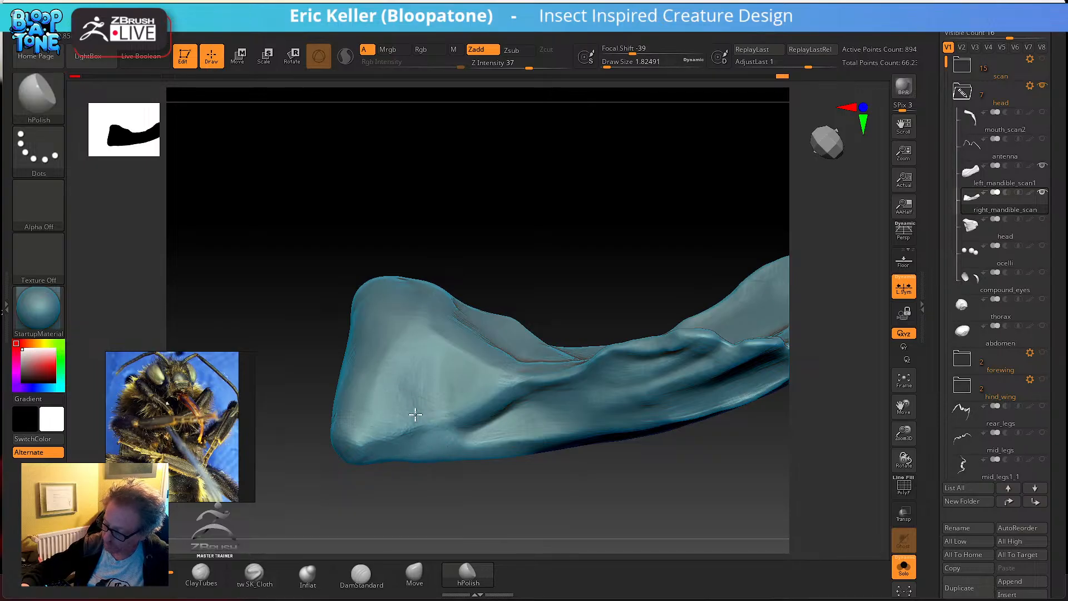
pyautogui.moveTo(608, 432); pyautogui.dragTo(695, 400, button='right')
pyautogui.moveTo(690, 356); pyautogui.dragTo(603, 375, button='right')
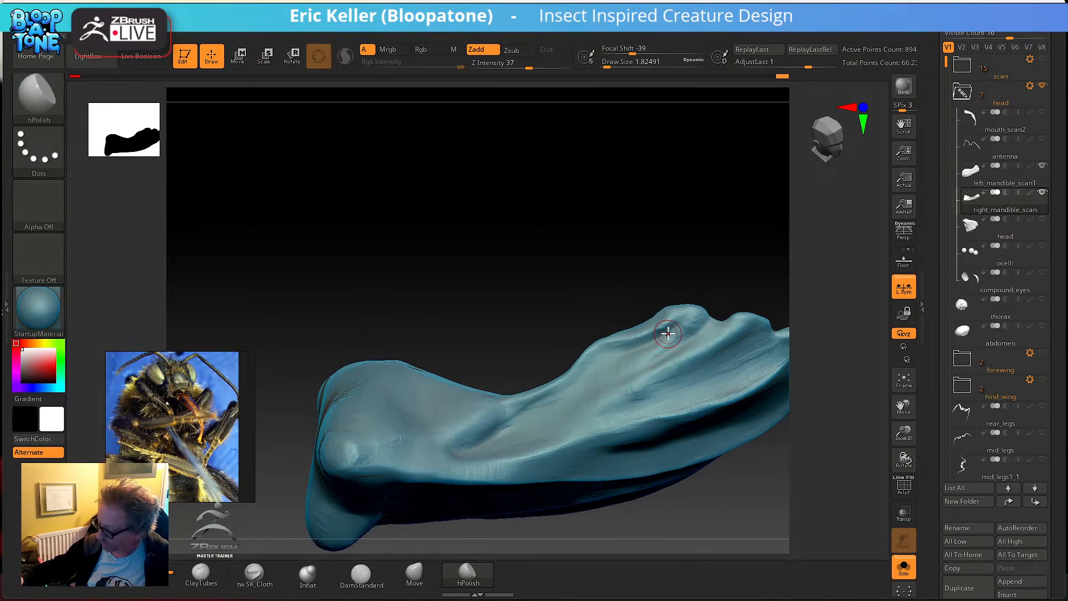
pyautogui.moveTo(700, 268); pyautogui.dragTo(620, 358, button='right')
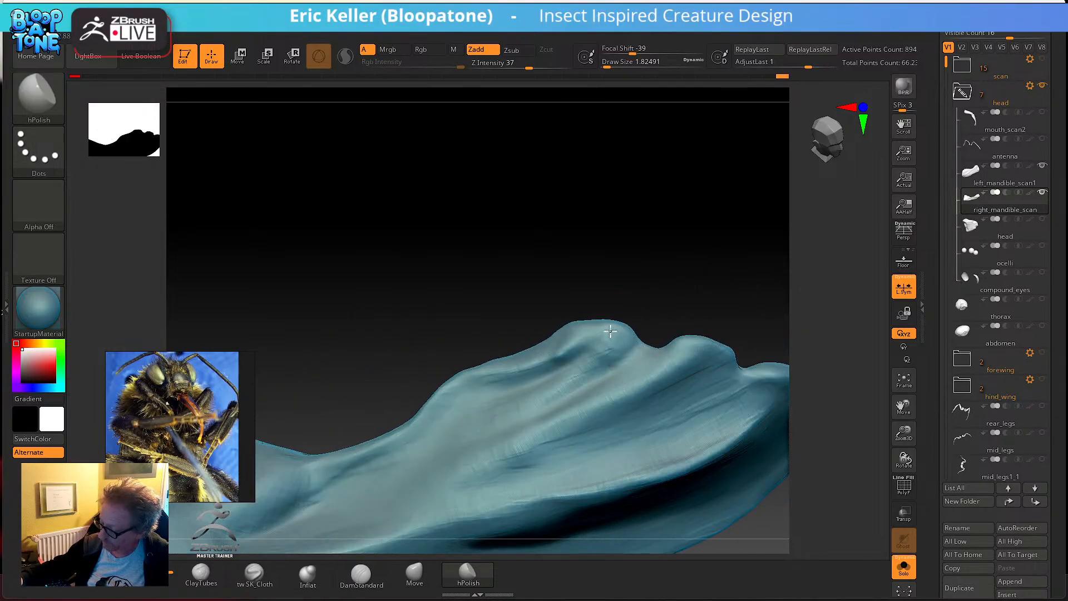
pyautogui.moveTo(472, 427)
pyautogui.mouseDown()
pyautogui.moveTo(447, 428)
pyautogui.moveTo(441, 409)
pyautogui.moveTo(491, 380)
pyautogui.mouseUp()
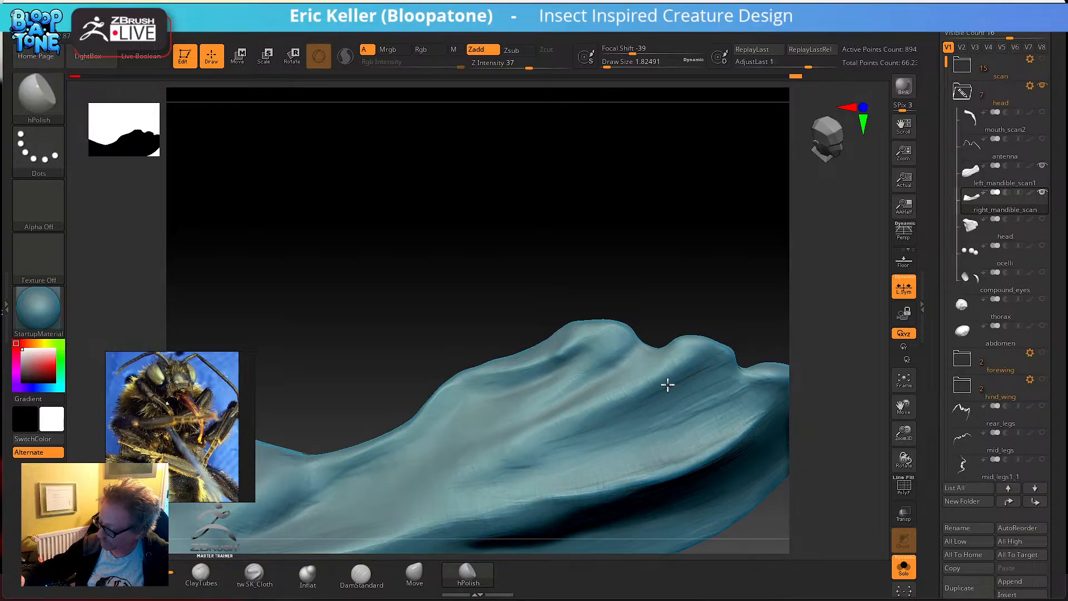
# - Polish the long curved ridge and the hollow below it on the mandible's outer face
pyautogui.moveTo(713, 385)
pyautogui.mouseDown(button='right')
pyautogui.moveTo(658, 381)
pyautogui.moveTo(649, 370)
pyautogui.mouseUp(button='right')
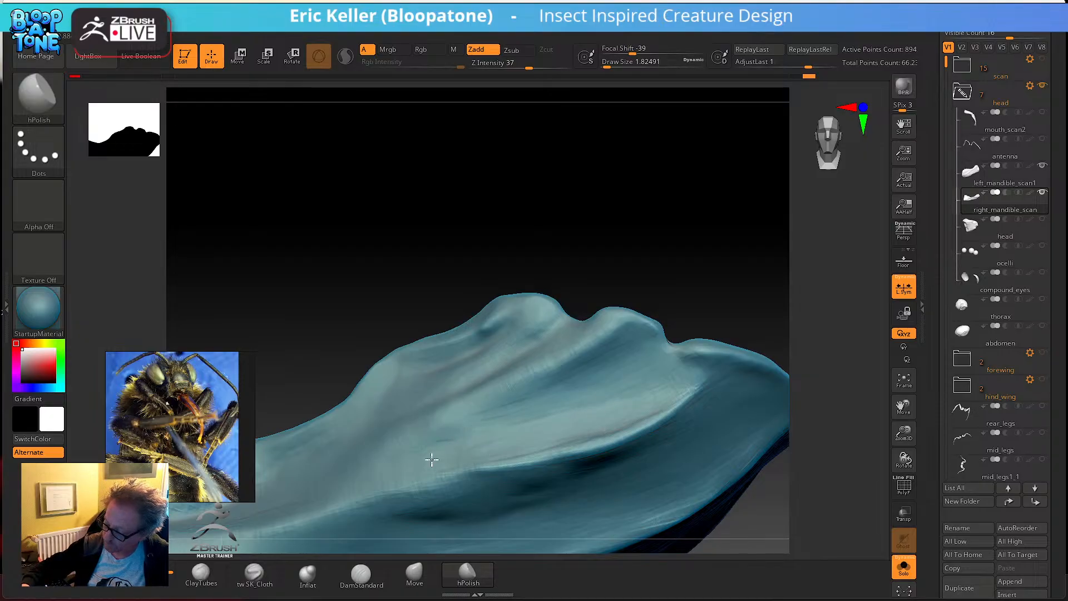
pyautogui.moveTo(524, 436)
pyautogui.mouseDown(button='right')
pyautogui.moveTo(542, 396)
pyautogui.moveTo(537, 375)
pyautogui.moveTo(580, 384)
pyautogui.moveTo(577, 362)
pyautogui.mouseUp(button='right')
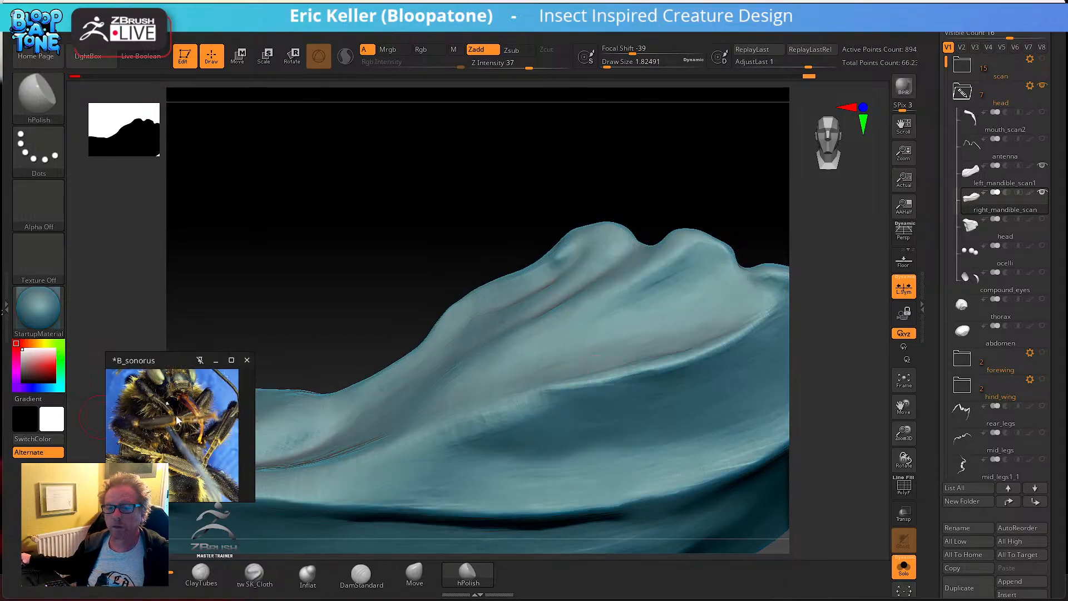
pyautogui.moveTo(291, 350)
pyautogui.mouseDown(button='right')
pyautogui.moveTo(355, 274)
pyautogui.moveTo(308, 272)
pyautogui.moveTo(354, 259)
pyautogui.mouseUp(button='right')
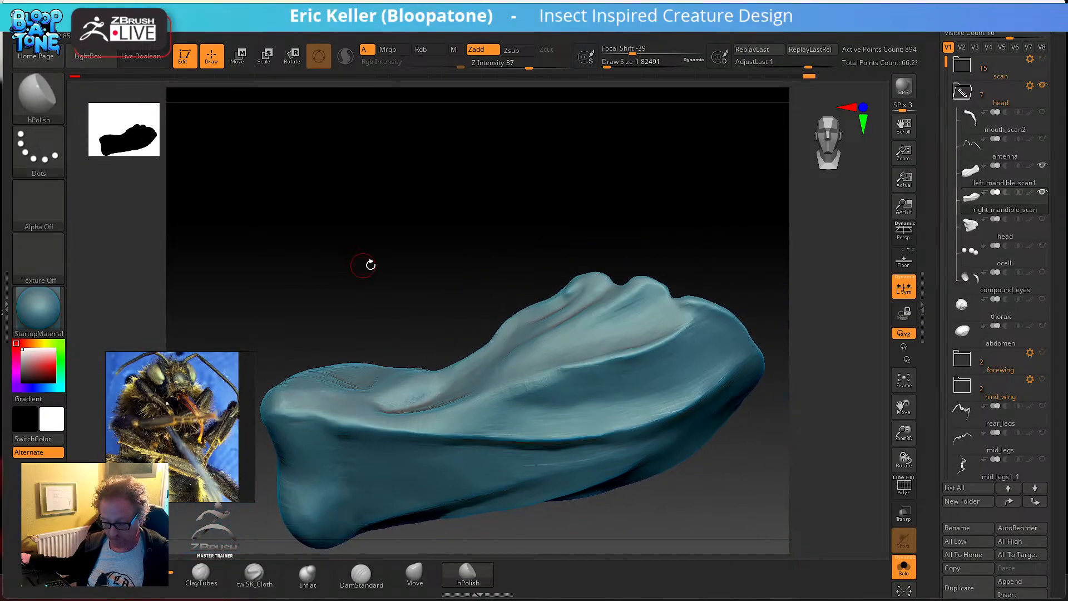
pyautogui.press('Tab')
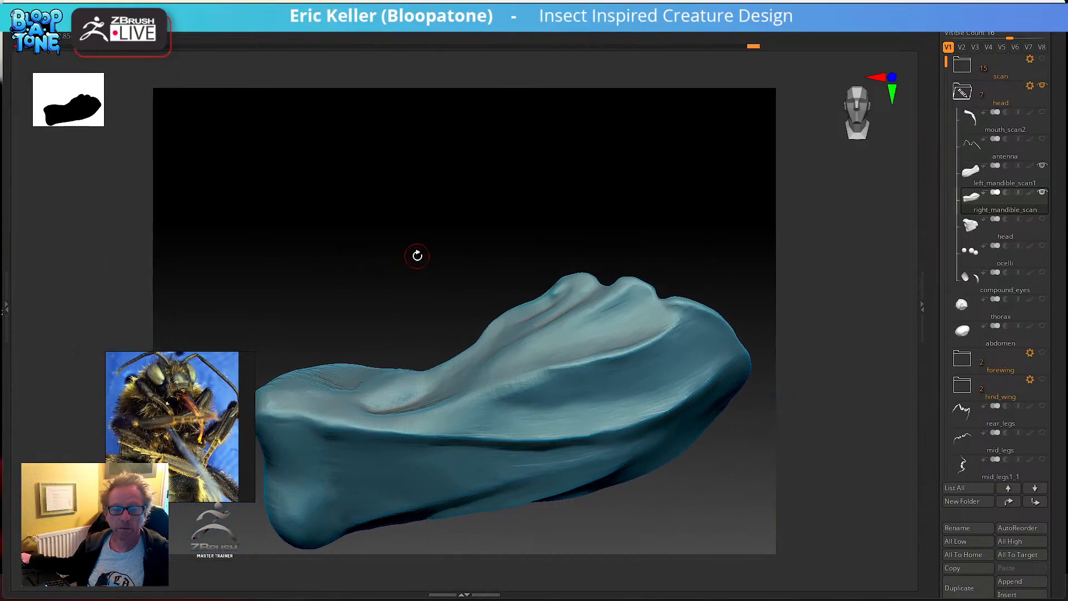
pyautogui.press('Tab')
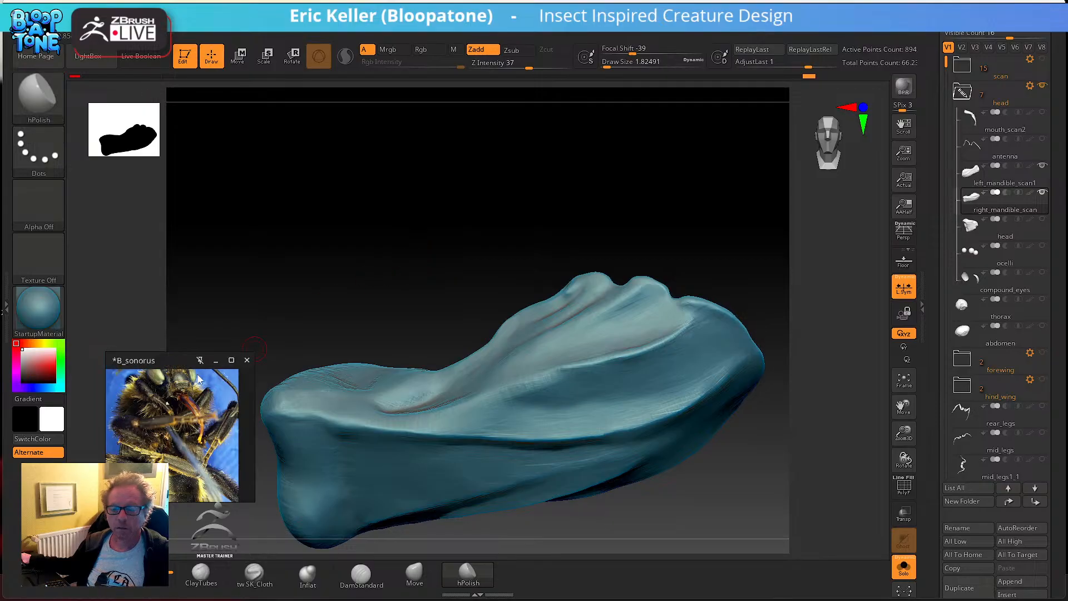
# - Move the reference board up above the mandible and zoom the canvas out to show the whole document
pyautogui.moveTo(234, 425); pyautogui.dragTo(261, 180)
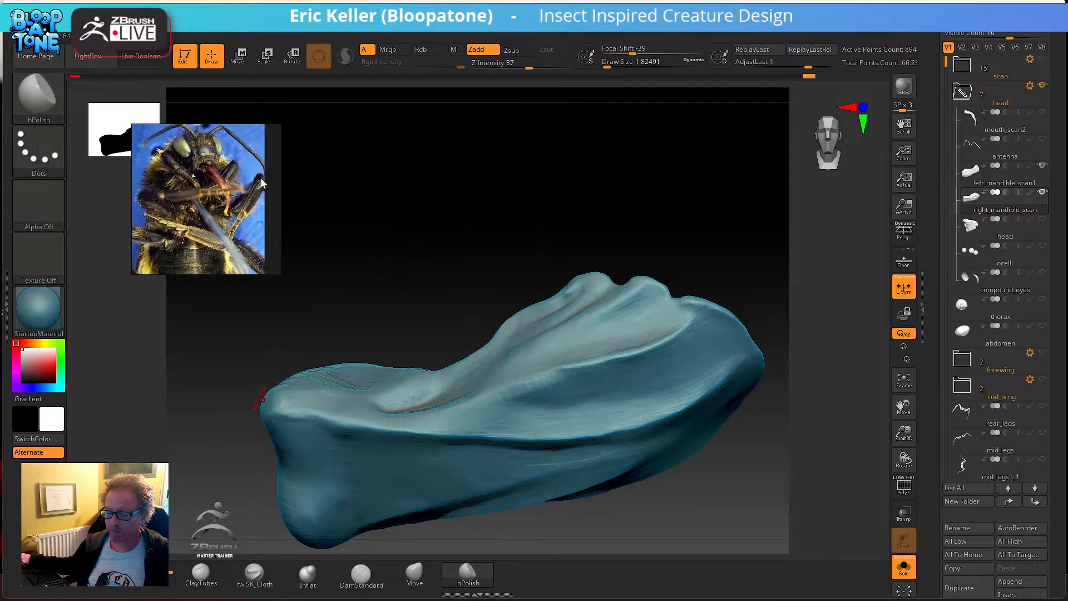
pyautogui.moveTo(492, 215)
pyautogui.mouseDown()
pyautogui.moveTo(487, 189)
pyautogui.moveTo(493, 206)
pyautogui.mouseUp()
pyautogui.click(493, 209)
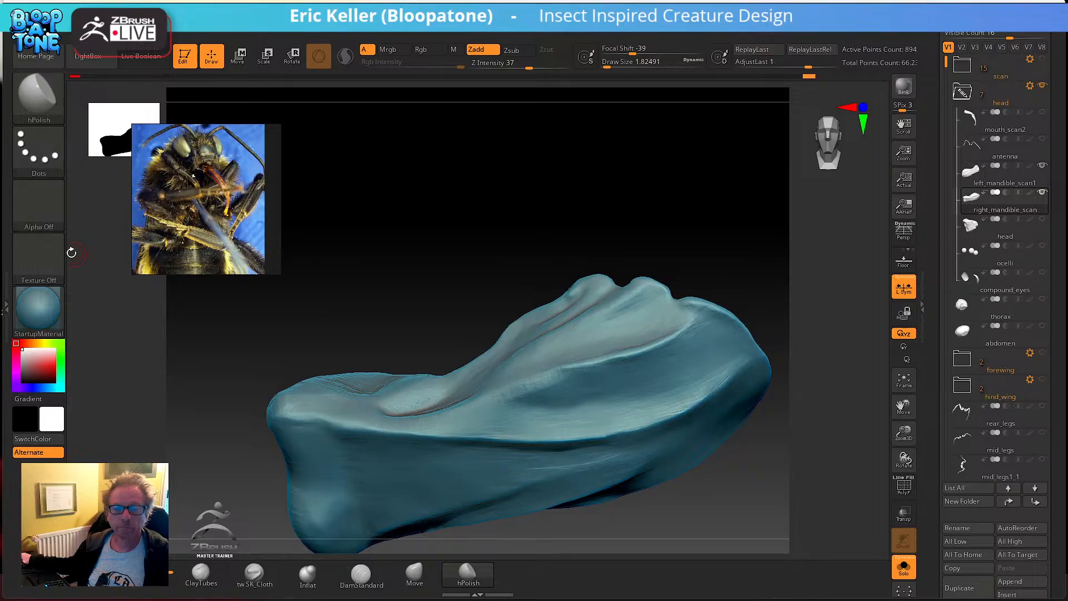
pyautogui.moveTo(646, 258); pyautogui.dragTo(579, 210)
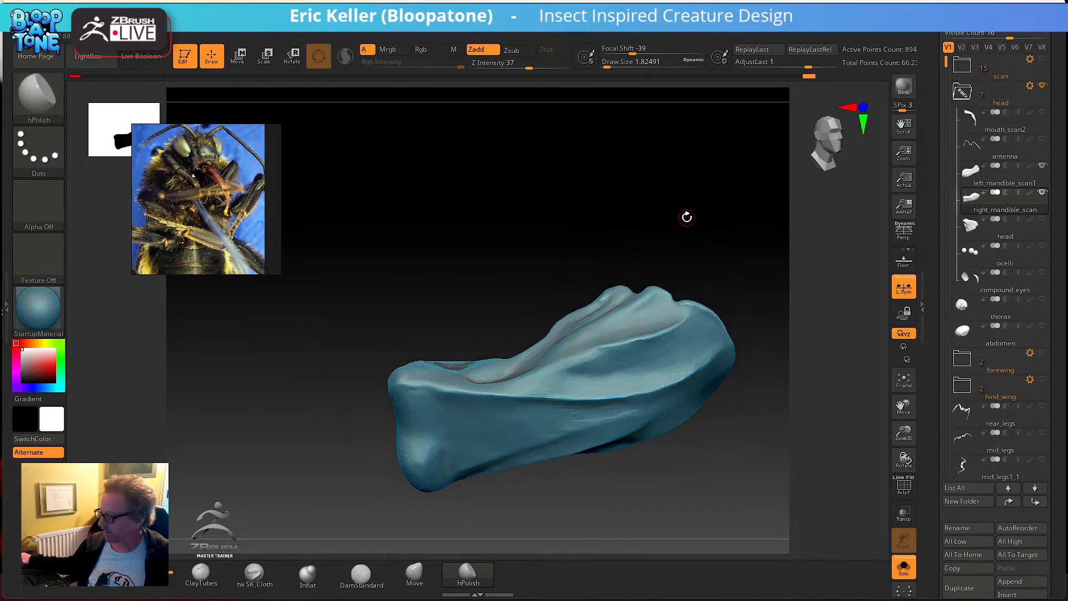
pyautogui.moveTo(905, 152)
pyautogui.mouseDown()
pyautogui.moveTo(907, 178)
pyautogui.moveTo(896, 135)
pyautogui.mouseUp()
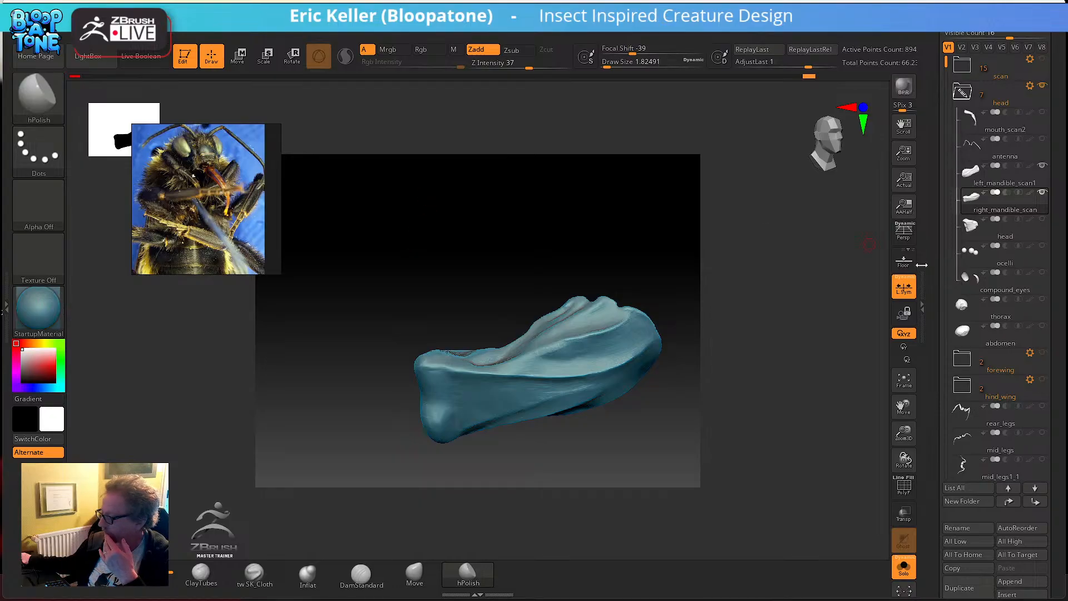
pyautogui.moveTo(908, 438); pyautogui.dragTo(910, 442)
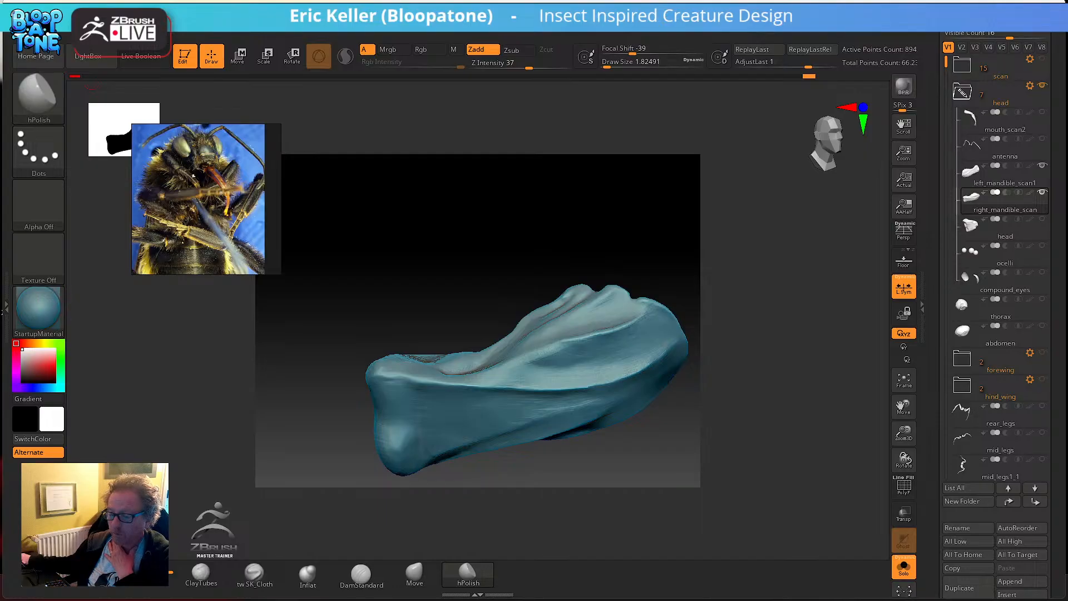
# - Move the reference board clear of the document settings and resize the document to 1365 by 1024, accepting the resize
pyautogui.click(114, 25)
pyautogui.moveTo(167, 132); pyautogui.dragTo(340, 113)
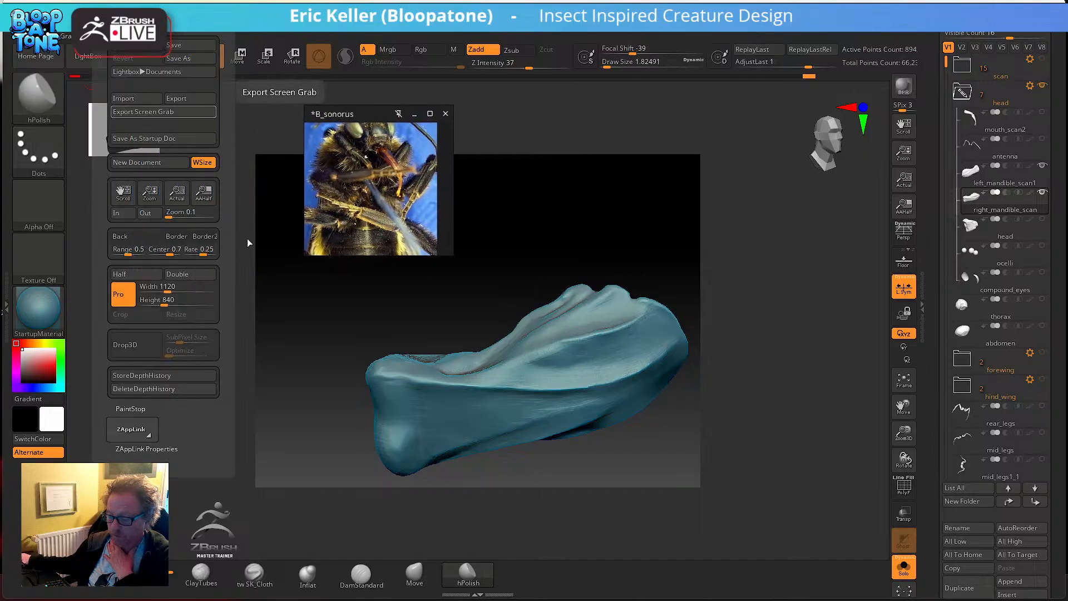
pyautogui.click(171, 300)
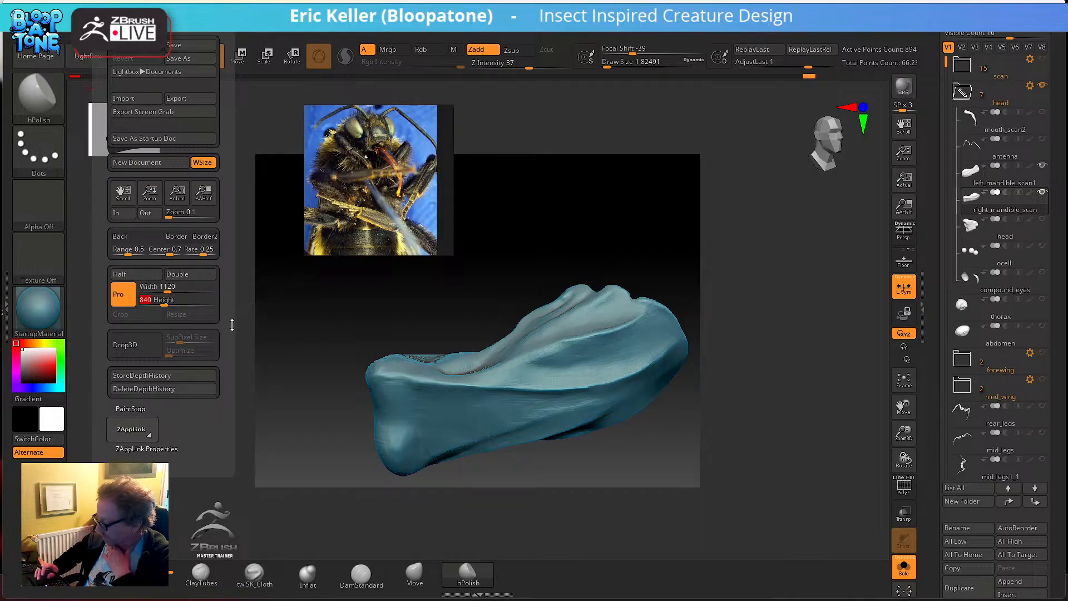
pyautogui.write('10')
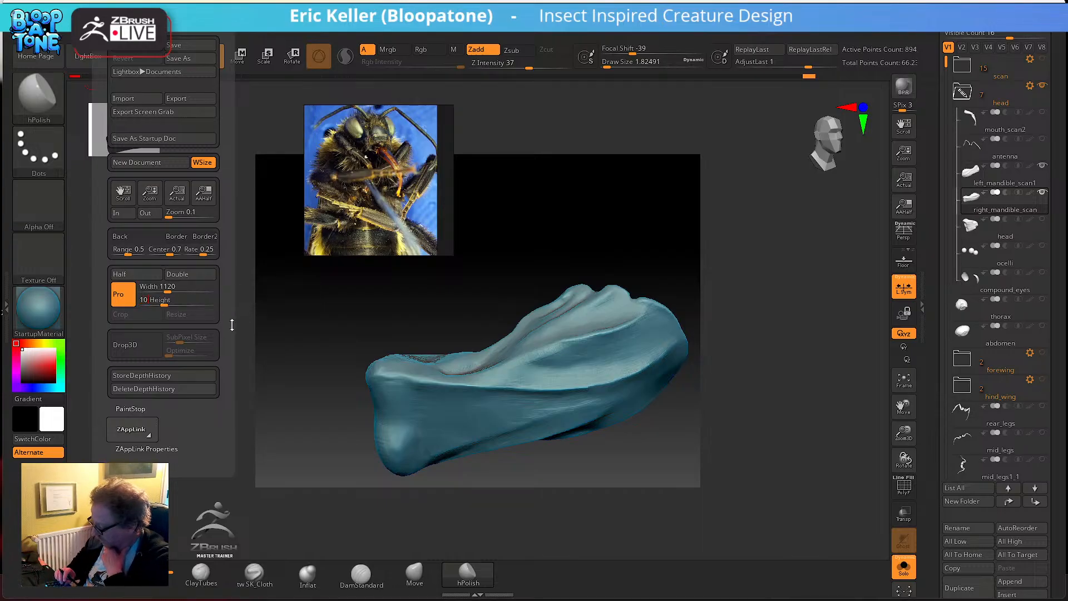
pyautogui.write('24')
pyautogui.press('Return')
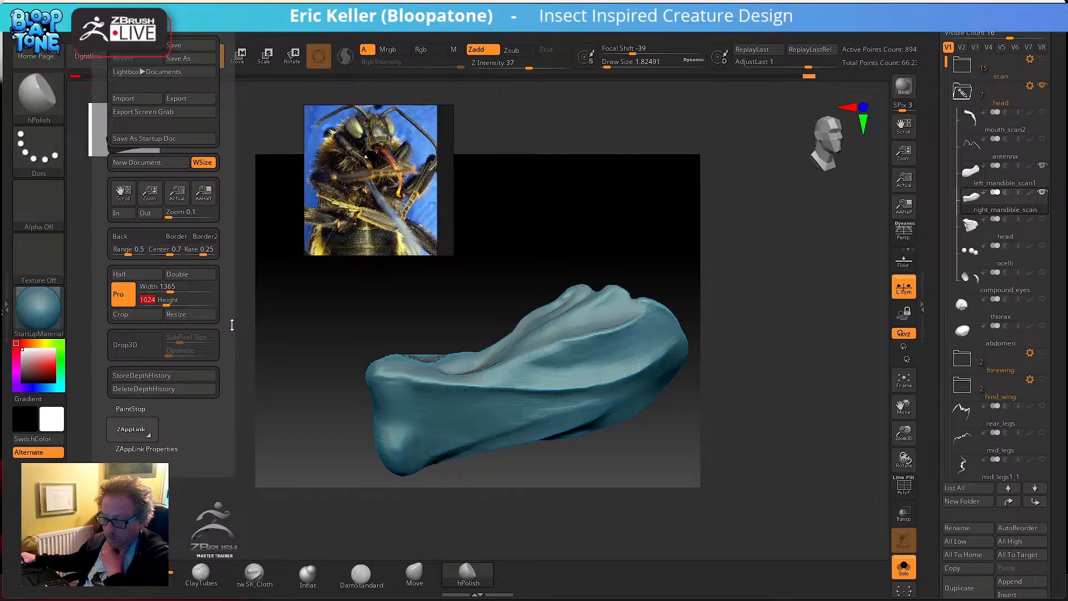
pyautogui.click(177, 314)
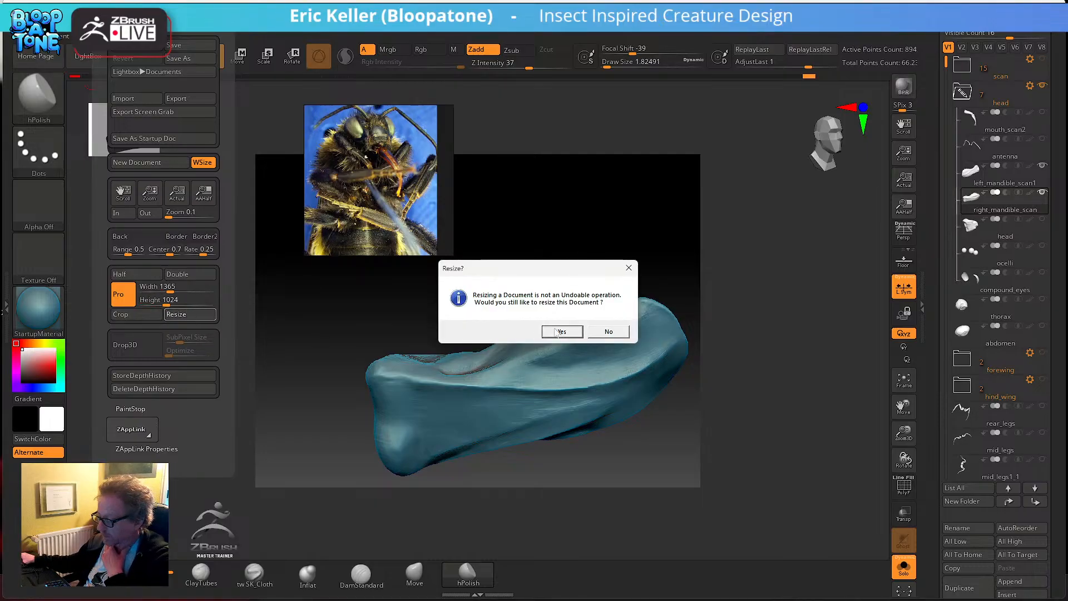
pyautogui.click(572, 329)
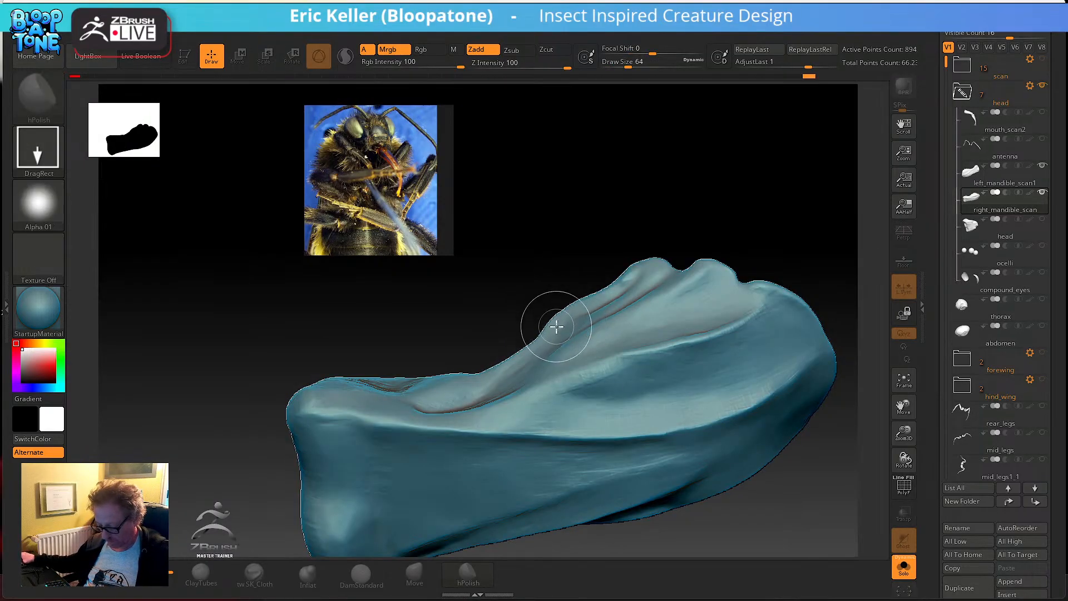
# - Clear the resized canvas, redraw the model on it in Edit mode and frame the right mandible
pyautogui.hotkey('ctrl', 'n')
pyautogui.moveTo(549, 284); pyautogui.dragTo(560, 474)
pyautogui.press('t')
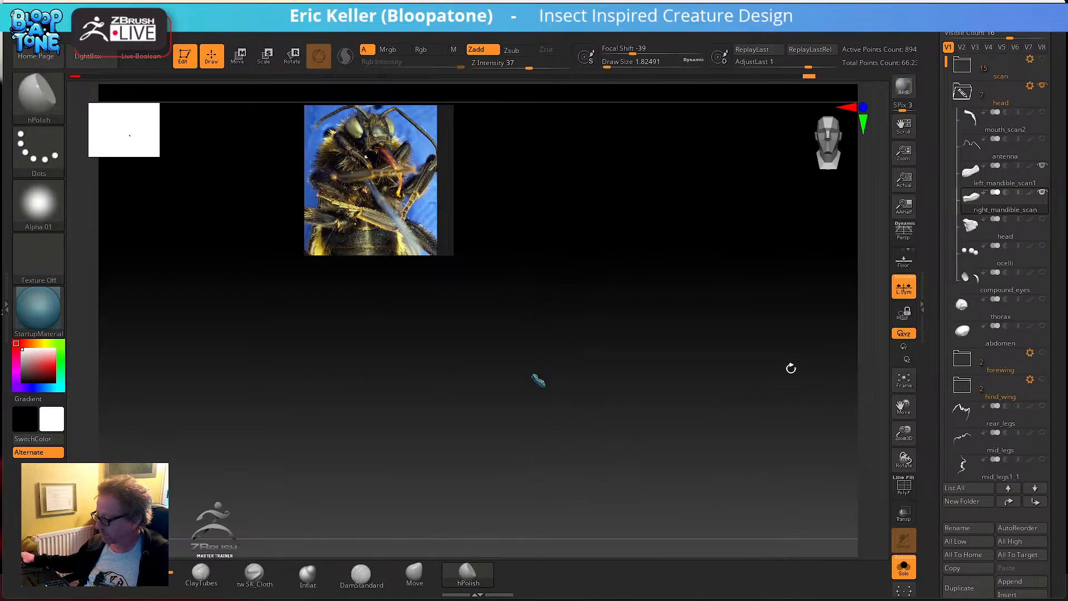
pyautogui.click(897, 380)
pyautogui.moveTo(670, 353); pyautogui.dragTo(484, 425)
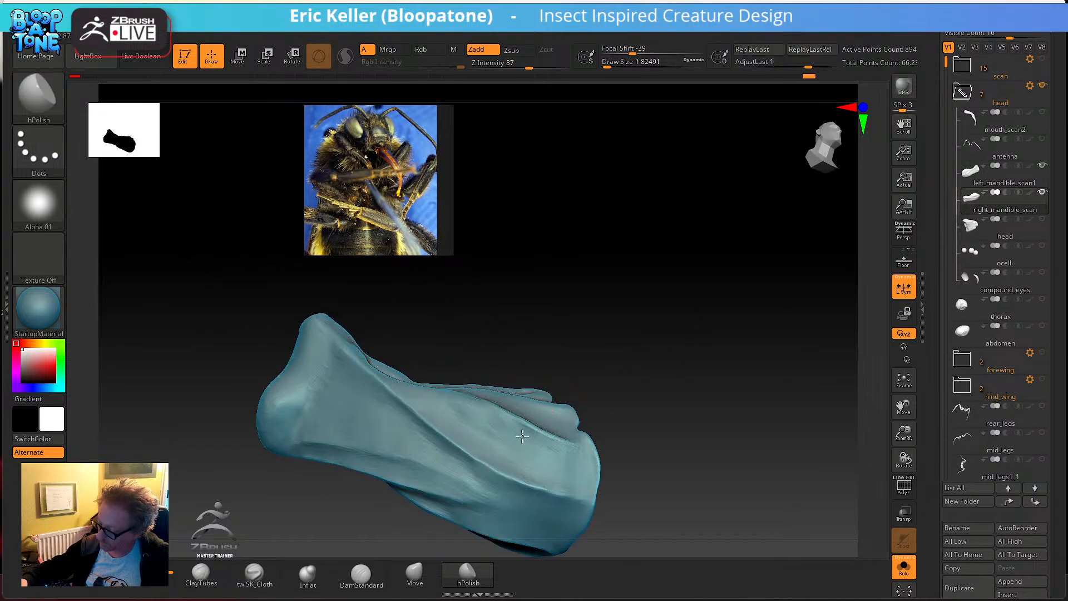
pyautogui.moveTo(479, 463); pyautogui.dragTo(436, 412, button='right')
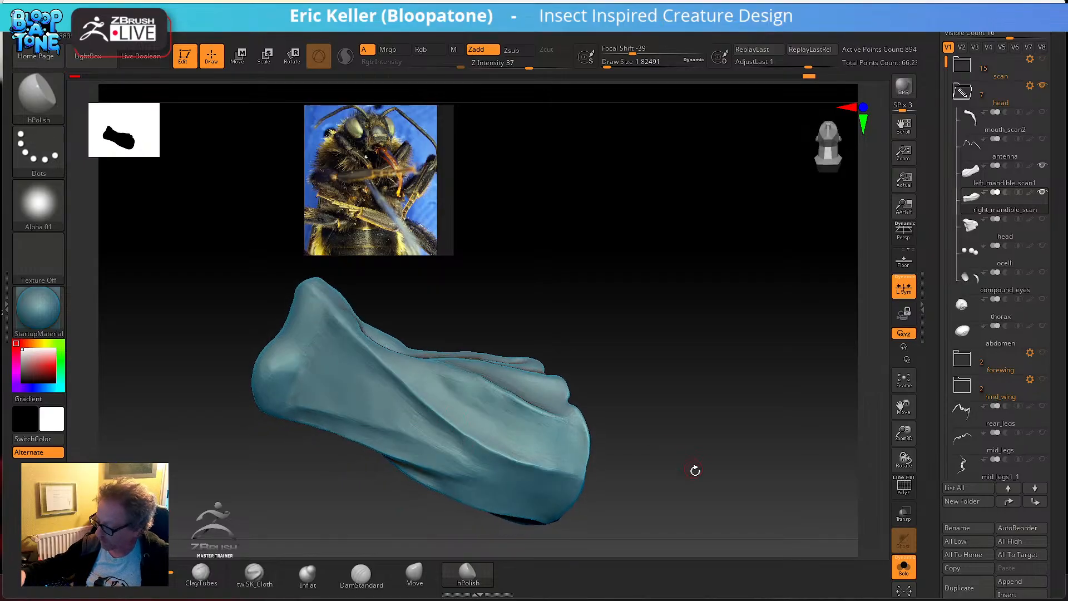
pyautogui.moveTo(694, 468); pyautogui.dragTo(656, 423)
pyautogui.moveTo(588, 467); pyautogui.dragTo(589, 422)
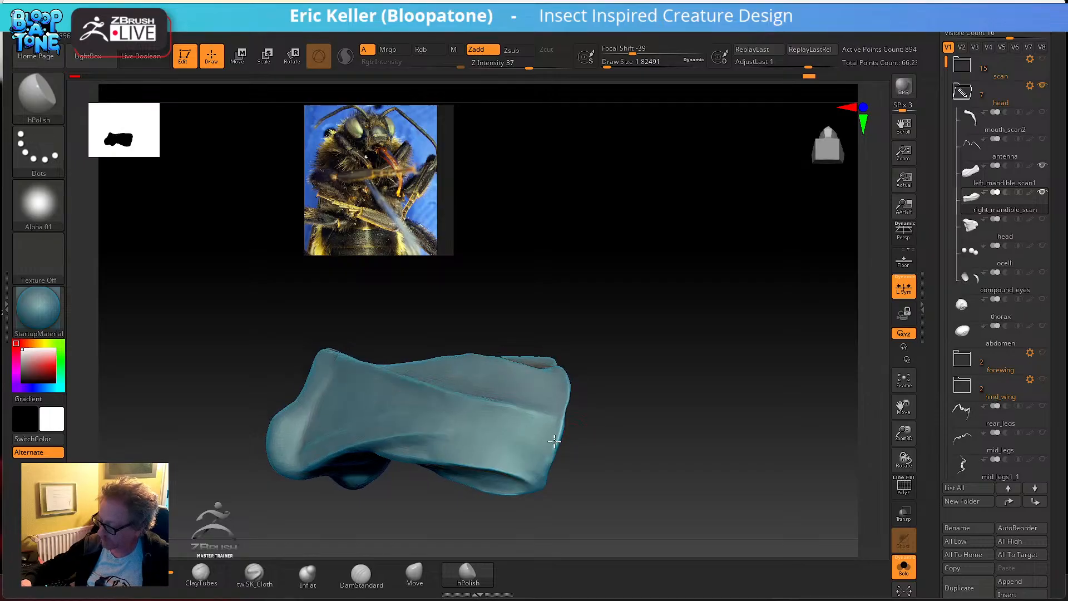
# - Make the mid_legs1_2, mid_legs1_1, mid_legs and rear_legs subtools visible and turn off Solo mode
pyautogui.moveTo(1039, 465)
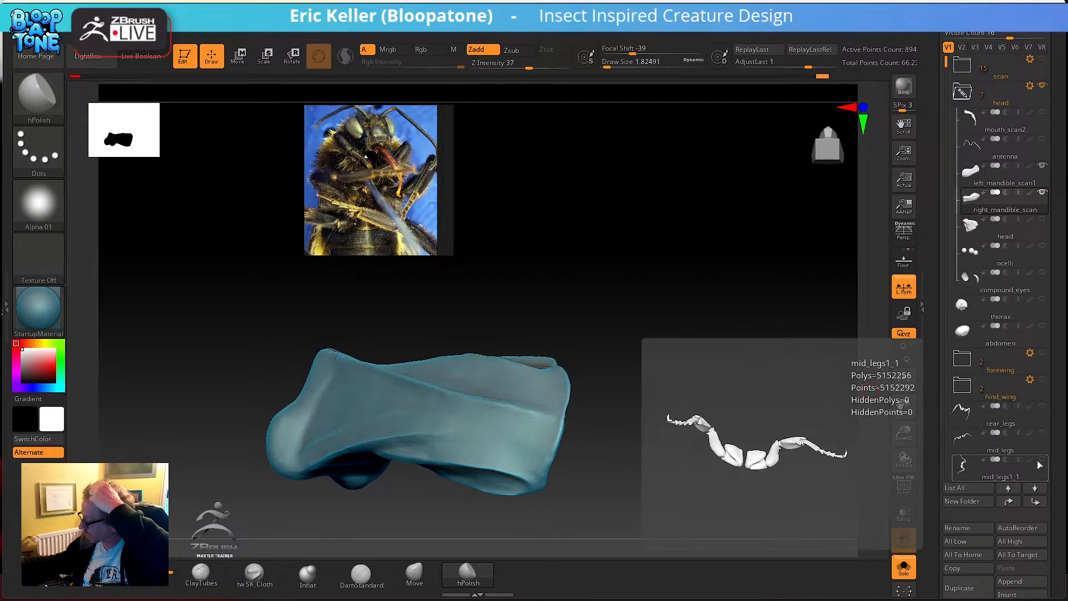
pyautogui.moveTo(1013, 440)
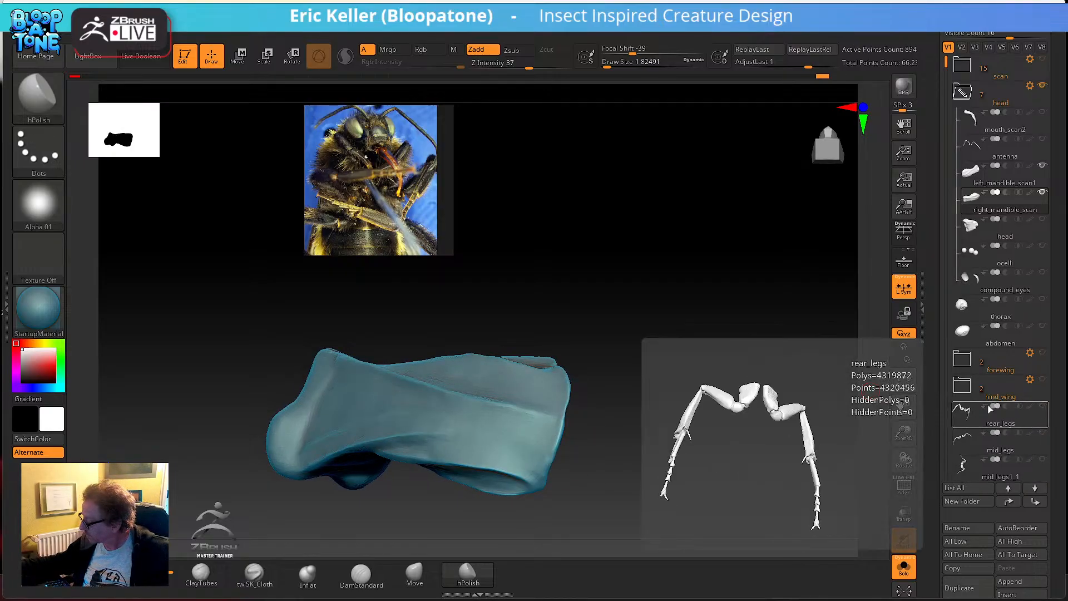
pyautogui.moveTo(946, 65); pyautogui.dragTo(946, 142)
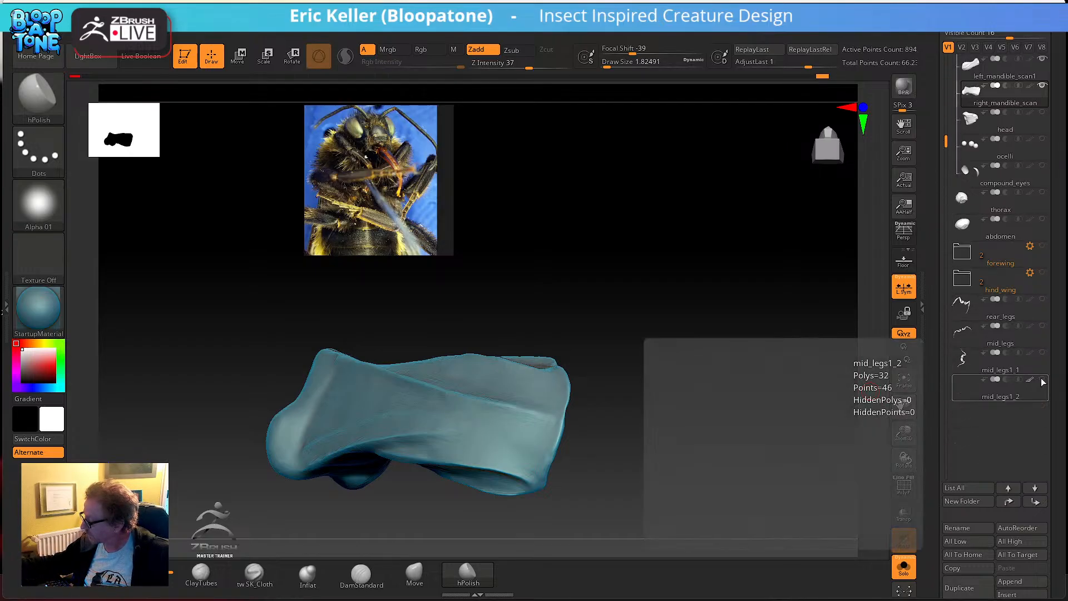
pyautogui.click(1043, 381)
pyautogui.click(1043, 355)
pyautogui.click(1042, 330)
pyautogui.click(1043, 304)
pyautogui.click(910, 566)
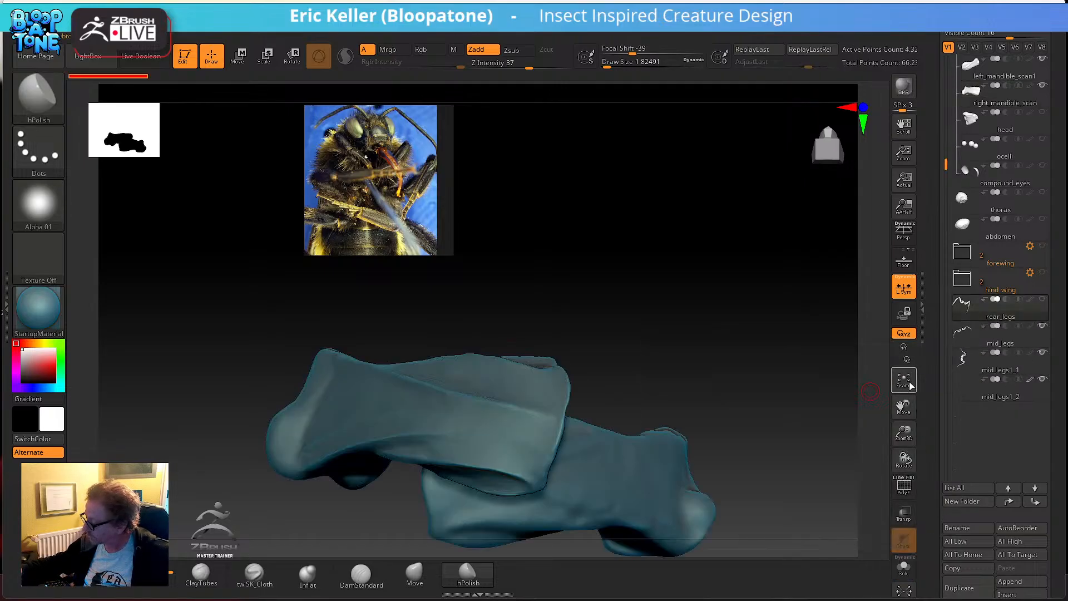
# - Frame the legs and examine their surface texture and joints up close, selecting the mid_legs1_1 subtool
pyautogui.click(904, 381)
pyautogui.moveTo(812, 389); pyautogui.dragTo(715, 380)
pyautogui.moveTo(716, 169); pyautogui.dragTo(755, 388)
pyautogui.keyDown('alt'); pyautogui.moveTo(755, 388); pyautogui.dragTo(524, 481, button='right'); pyautogui.keyUp('alt')
pyautogui.keyDown('ctrl'); pyautogui.moveTo(724, 336); pyautogui.dragTo(697, 342, button='right'); pyautogui.keyUp('ctrl')
pyautogui.moveTo(808, 315); pyautogui.dragTo(806, 284, button='right')
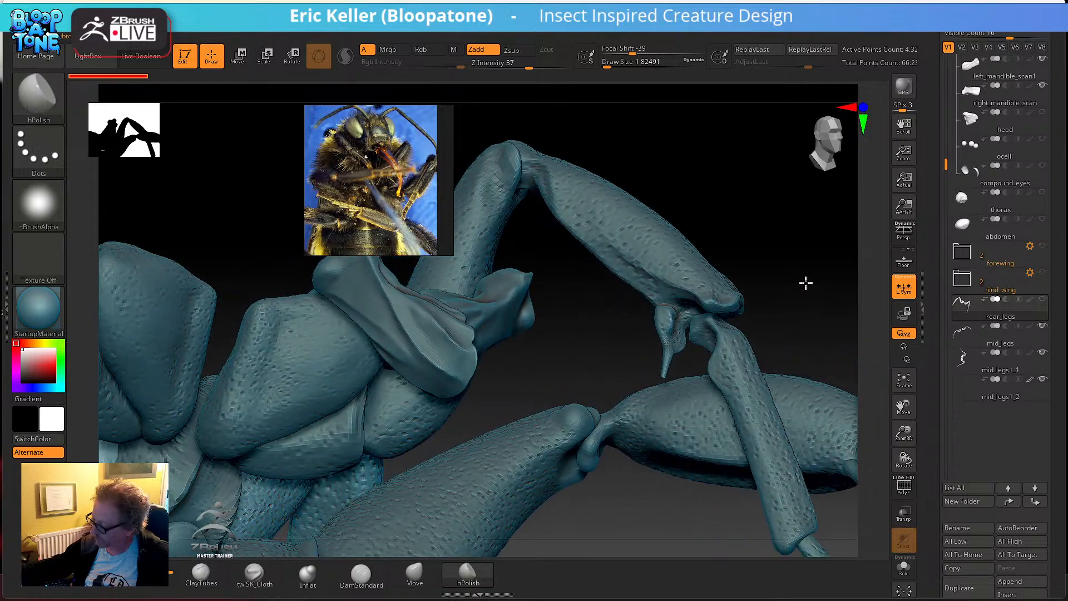
pyautogui.moveTo(806, 284); pyautogui.dragTo(759, 267)
pyautogui.keyDown('ctrl'); pyautogui.moveTo(760, 267); pyautogui.dragTo(681, 334, button='right'); pyautogui.keyUp('ctrl')
pyautogui.keyDown('alt'); pyautogui.moveTo(681, 334); pyautogui.dragTo(757, 297, button='right'); pyautogui.keyUp('alt')
pyautogui.keyDown('alt'); pyautogui.click(809, 301); pyautogui.keyUp('alt')
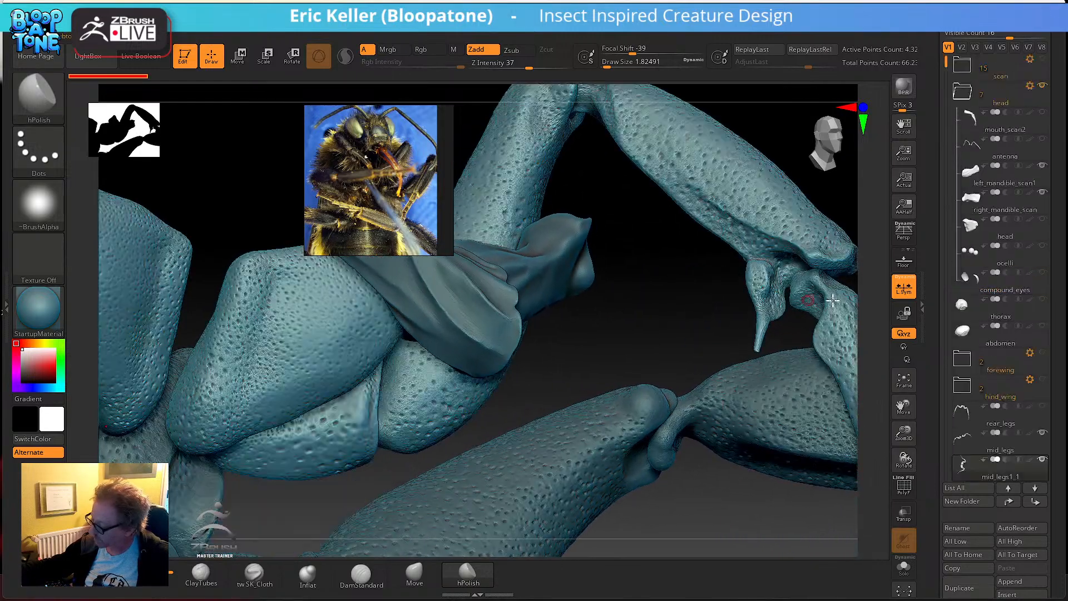
# - Examine the pitted surface, the joints and the small spur of the legs from several sides
pyautogui.moveTo(838, 214); pyautogui.dragTo(835, 243)
pyautogui.moveTo(835, 243); pyautogui.dragTo(718, 436, button='right')
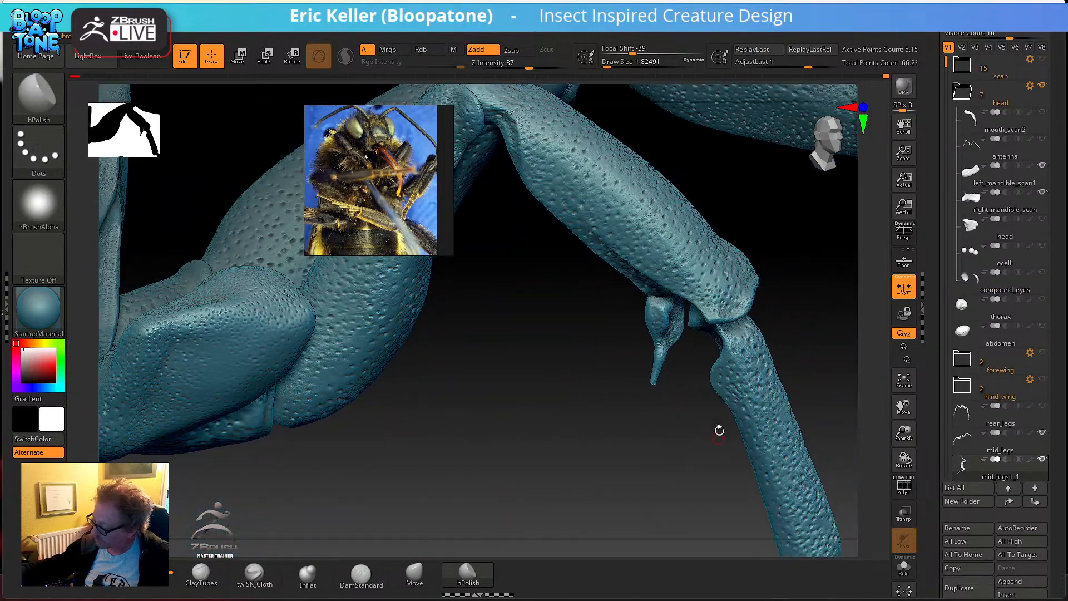
pyautogui.moveTo(713, 336); pyautogui.dragTo(787, 339, button='right')
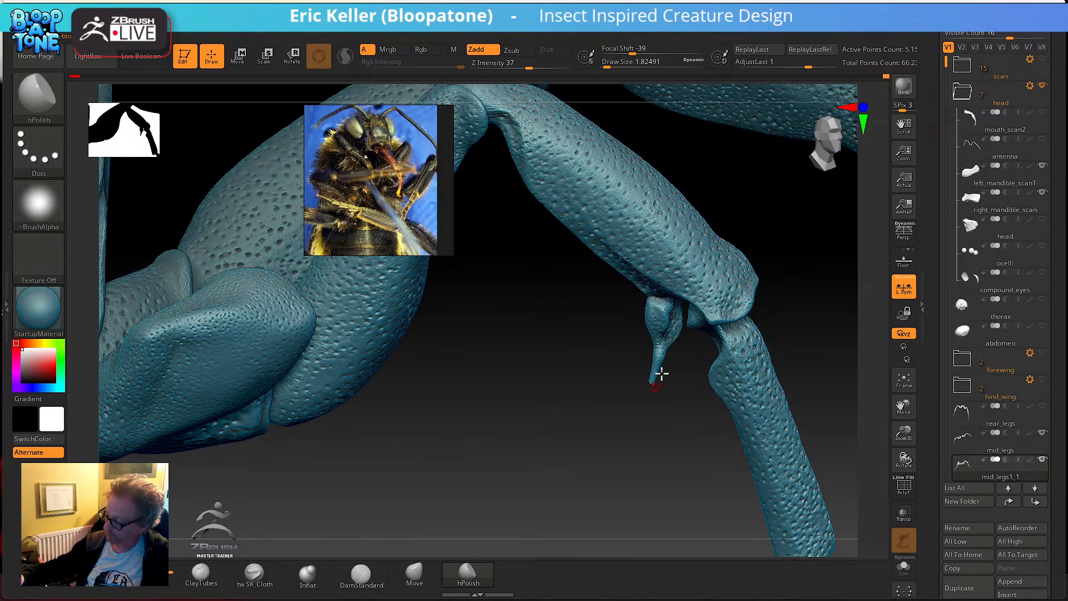
pyautogui.moveTo(709, 345); pyautogui.dragTo(685, 389)
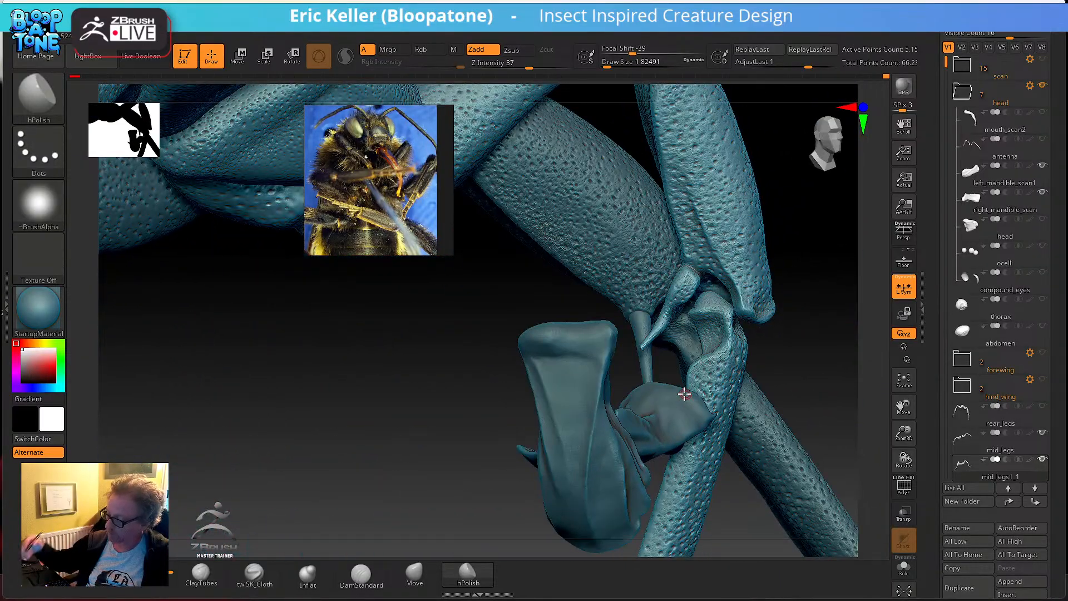
pyautogui.moveTo(799, 356); pyautogui.dragTo(653, 401)
pyautogui.moveTo(595, 349); pyautogui.dragTo(627, 329)
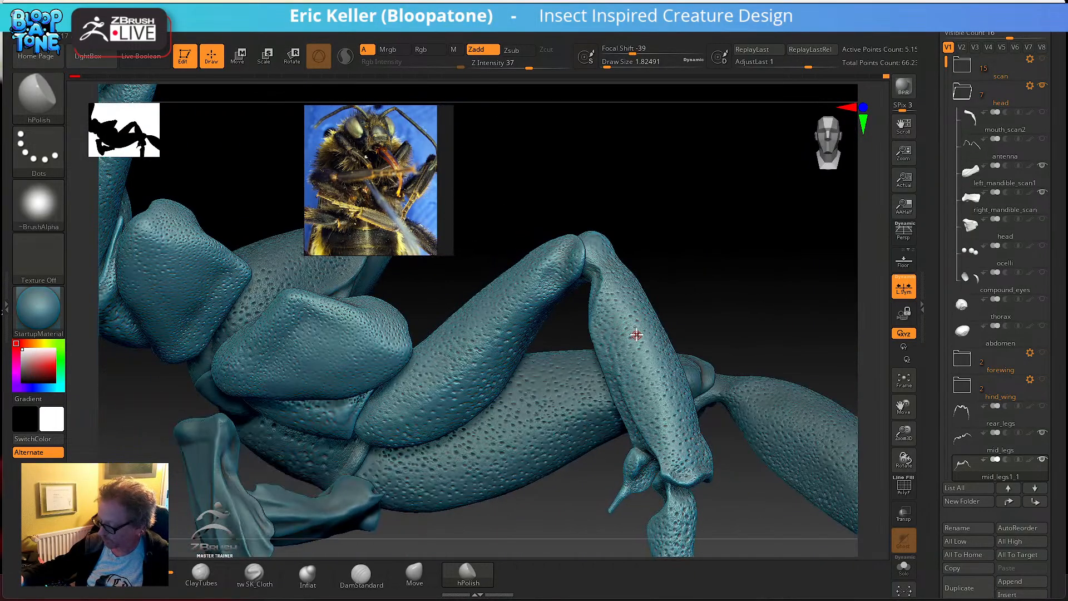
# - Isolate the polygroup of the lower leg segment on mid_legs1_1 and toggle Solo mode to check the separate leg parts
pyautogui.keyDown('ctrl'); pyautogui.keyDown('shift'); pyautogui.click(636, 333); pyautogui.keyUp('shift'); pyautogui.keyUp('ctrl')
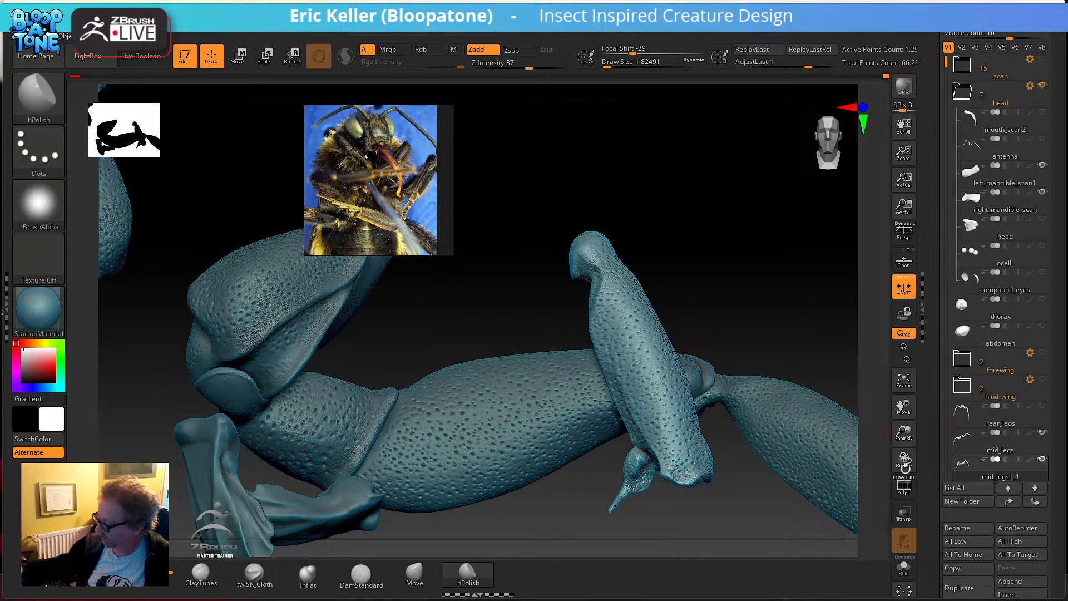
pyautogui.click(905, 567)
pyautogui.moveTo(753, 525); pyautogui.dragTo(778, 480)
pyautogui.click(904, 568)
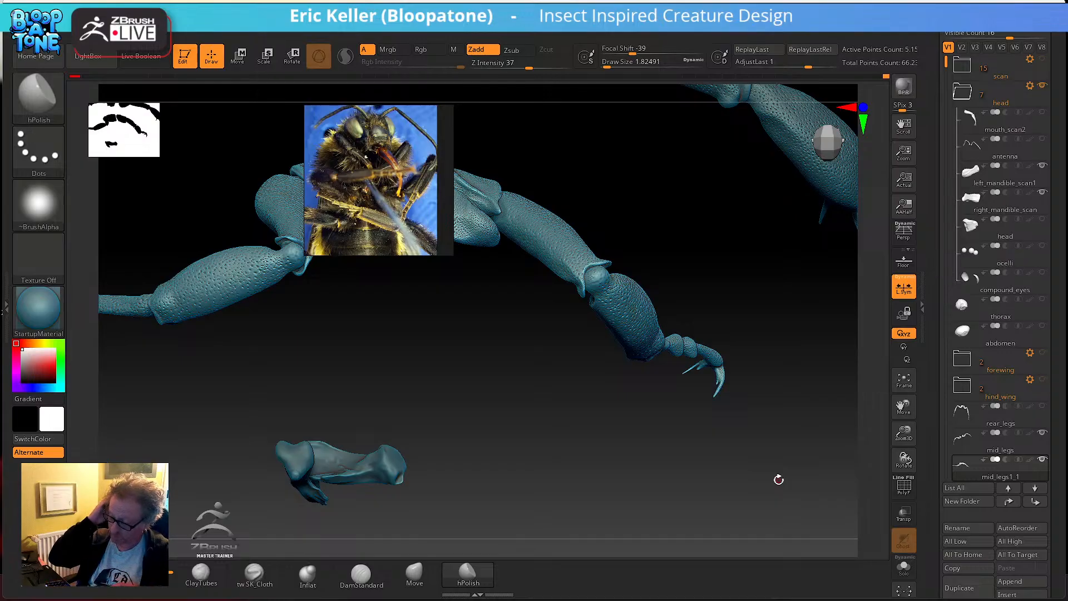
# - Select the right_mandible_scan subtool and isolate it in Solo mode
pyautogui.moveTo(778, 479); pyautogui.dragTo(523, 390)
pyautogui.keyDown('alt'); pyautogui.click(437, 430); pyautogui.keyUp('alt')
pyautogui.moveTo(518, 470); pyautogui.dragTo(553, 393)
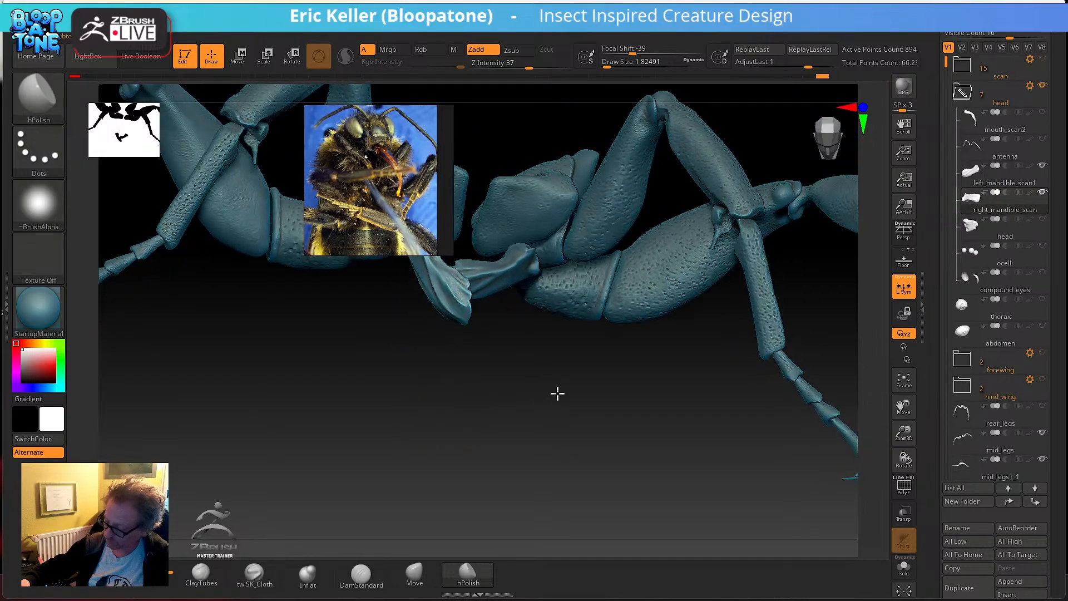
pyautogui.click(903, 567)
pyautogui.moveTo(586, 448); pyautogui.dragTo(658, 488)
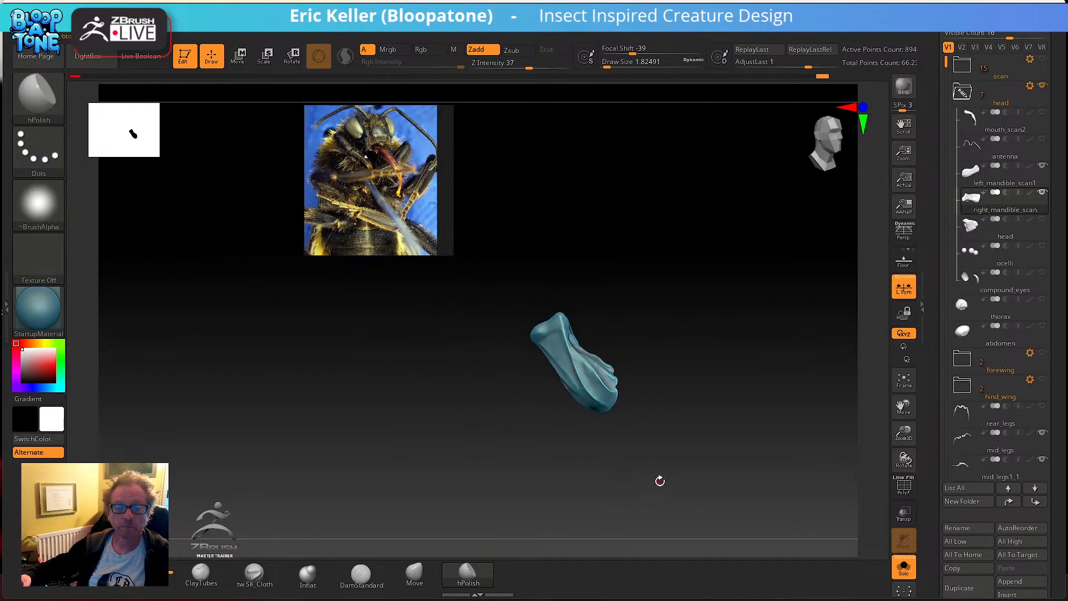
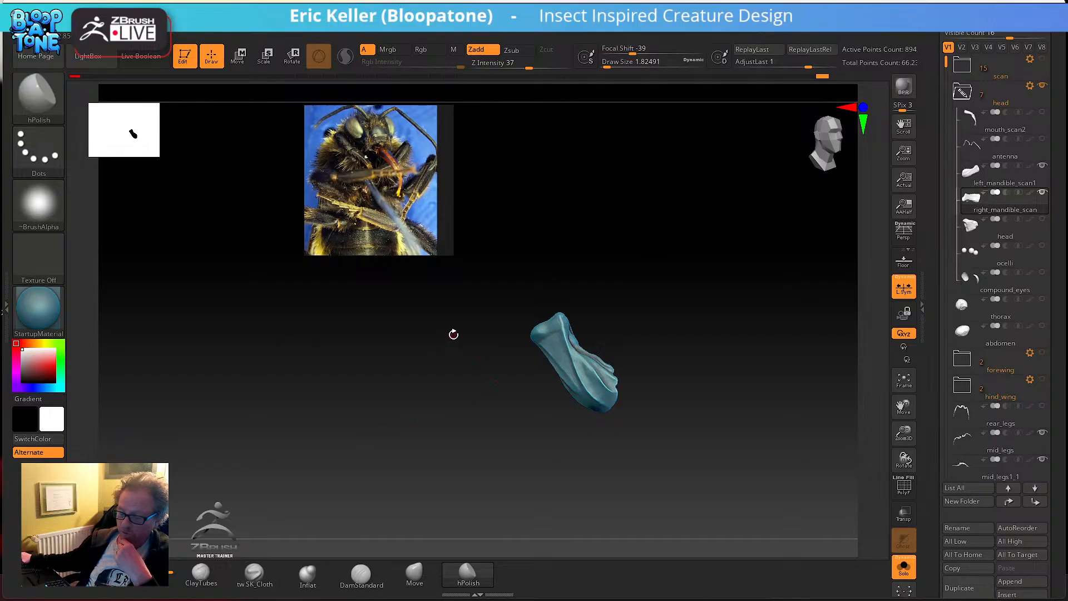
# - Set the hPolish draw size to about 4.3 and polish and smooth the ridges on the right mandible's outer face
pyautogui.keyDown('alt'); pyautogui.moveTo(656, 414); pyautogui.dragTo(589, 474); pyautogui.keyUp('alt')
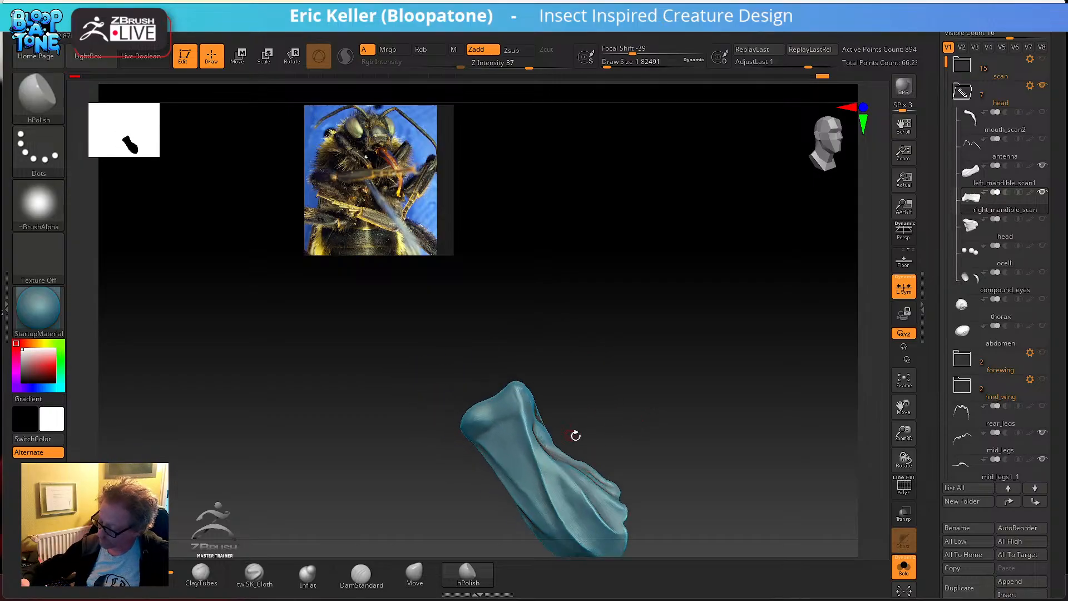
pyautogui.keyDown('alt'); pyautogui.moveTo(572, 435); pyautogui.dragTo(574, 386); pyautogui.keyUp('alt')
pyautogui.moveTo(573, 386); pyautogui.dragTo(609, 395)
pyautogui.keyDown('alt'); pyautogui.moveTo(603, 479); pyautogui.dragTo(596, 406); pyautogui.keyUp('alt')
pyautogui.moveTo(602, 364); pyautogui.dragTo(633, 405)
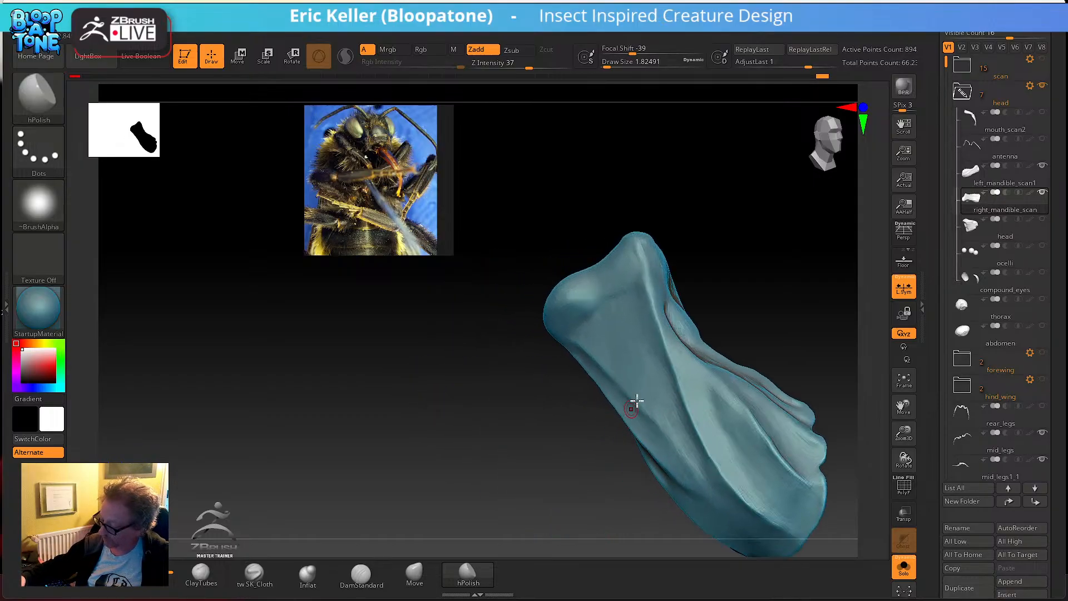
pyautogui.keyDown('alt'); pyautogui.moveTo(656, 389); pyautogui.dragTo(543, 409, button='right'); pyautogui.keyUp('alt')
pyautogui.press('s')
pyautogui.moveTo(571, 415); pyautogui.dragTo(599, 490)
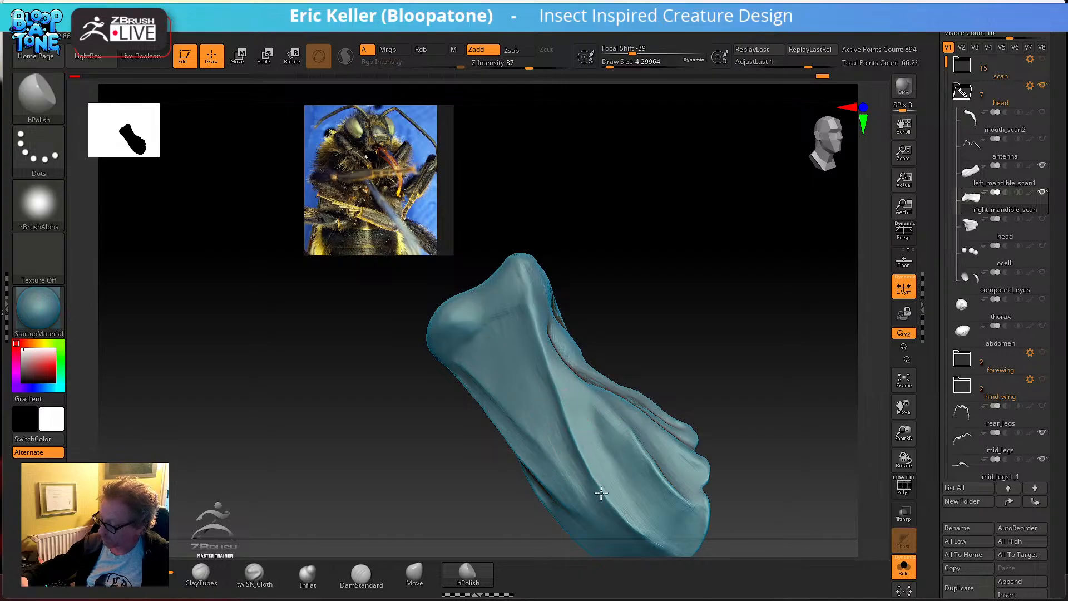
pyautogui.moveTo(657, 330); pyautogui.dragTo(601, 434)
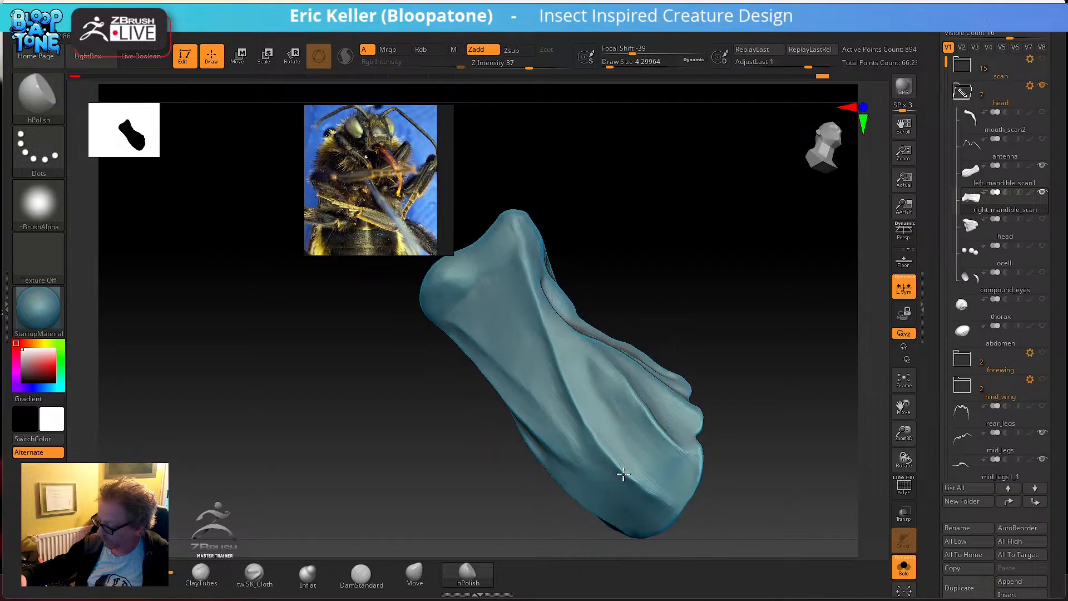
pyautogui.moveTo(624, 469); pyautogui.dragTo(635, 482)
pyautogui.moveTo(635, 482)
pyautogui.keyDown('shift'); pyautogui.mouseDown()
pyautogui.moveTo(649, 491)
pyautogui.moveTo(634, 488)
pyautogui.mouseUp(); pyautogui.keyUp('shift')
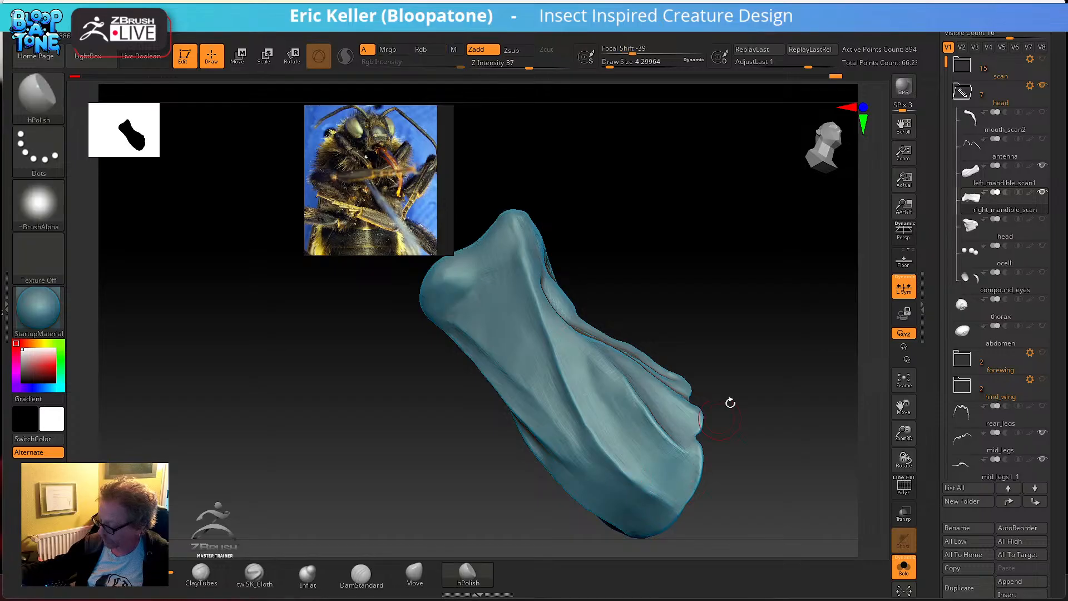
# - Polish the flat area and grooves beside the long diagonal ridge on the mandible's outer face
pyautogui.moveTo(723, 412); pyautogui.dragTo(740, 344)
pyautogui.moveTo(629, 428)
pyautogui.mouseDown()
pyautogui.moveTo(658, 458)
pyautogui.moveTo(638, 429)
pyautogui.mouseUp()
pyautogui.moveTo(655, 330); pyautogui.dragTo(683, 320)
pyautogui.moveTo(611, 411); pyautogui.dragTo(611, 414)
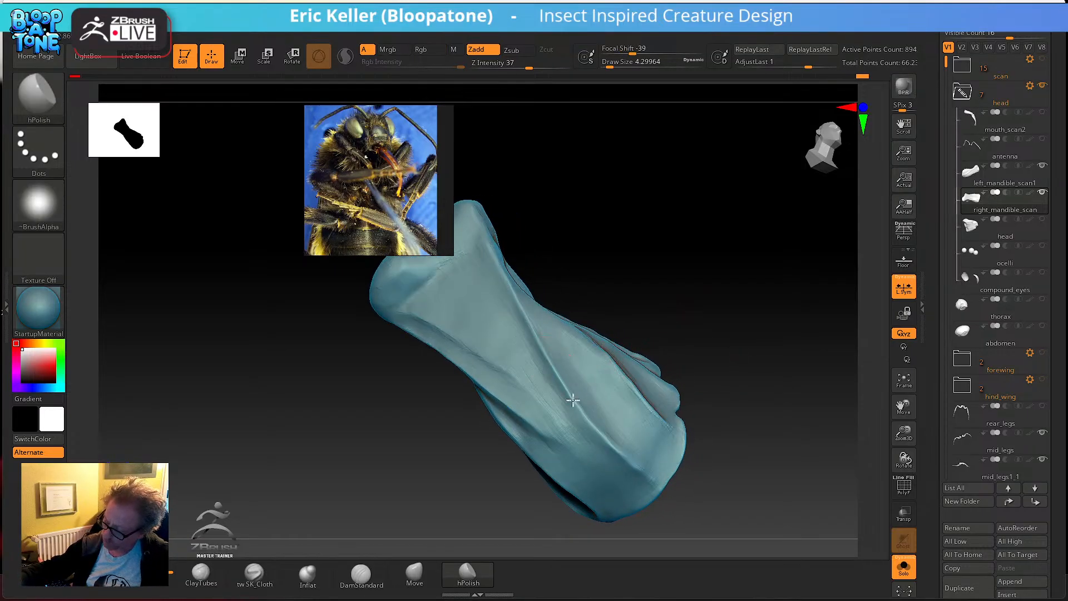
pyautogui.moveTo(554, 449); pyautogui.dragTo(551, 425)
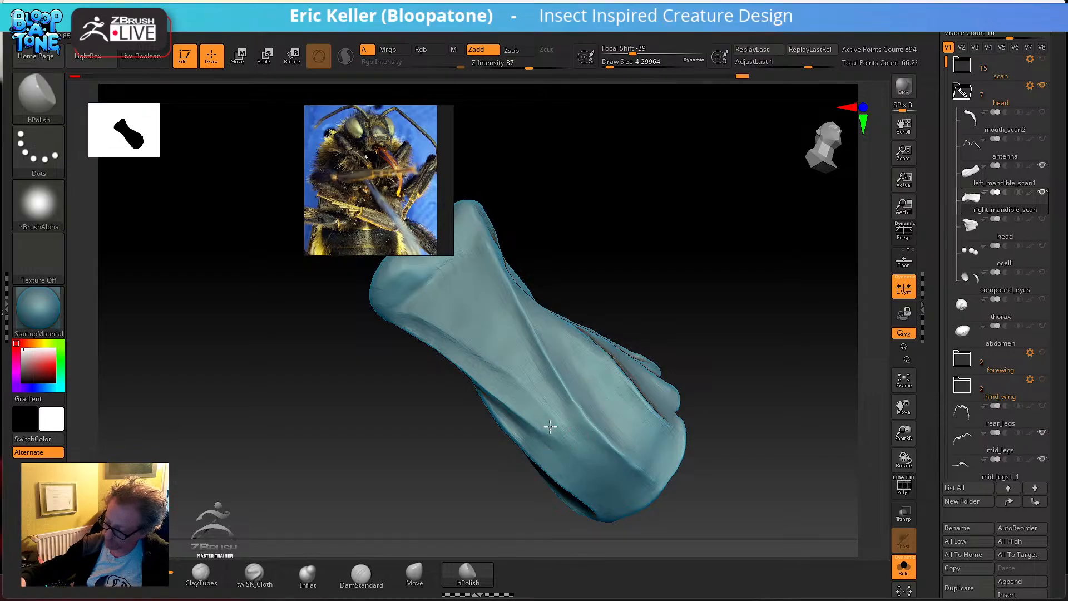
# - Polish the concave inner face of the mandible near its toothed edge from several angles
pyautogui.moveTo(679, 314)
pyautogui.mouseDown()
pyautogui.moveTo(635, 331)
pyautogui.moveTo(686, 337)
pyautogui.moveTo(606, 445)
pyautogui.moveTo(580, 368)
pyautogui.moveTo(545, 396)
pyautogui.mouseUp()
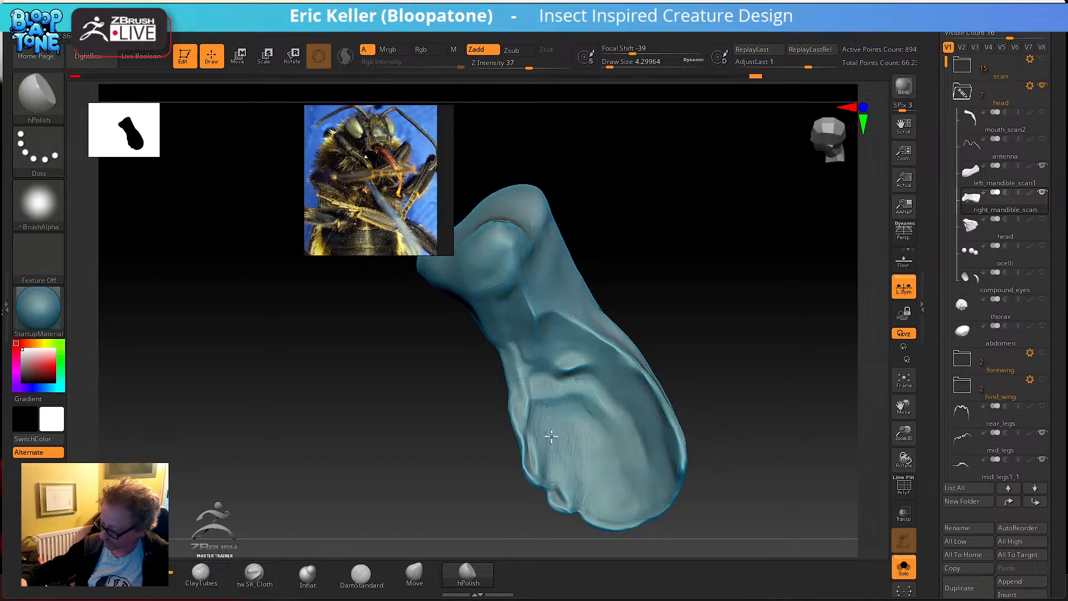
pyautogui.moveTo(543, 466); pyautogui.dragTo(549, 484)
pyautogui.moveTo(589, 458); pyautogui.dragTo(579, 460, button='right')
pyautogui.moveTo(580, 459); pyautogui.dragTo(576, 485)
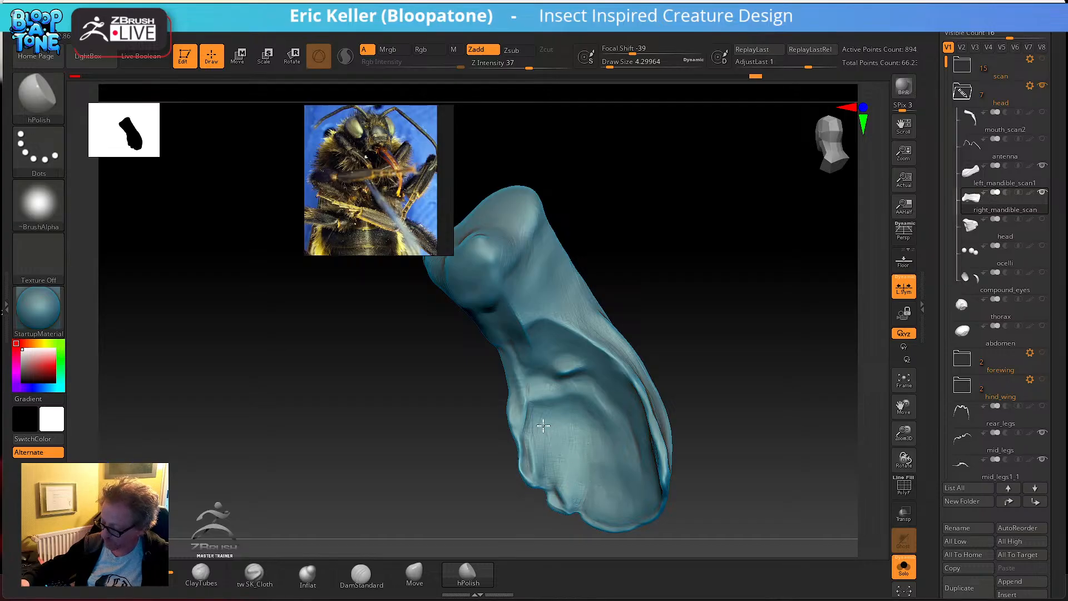
pyautogui.moveTo(572, 437); pyautogui.dragTo(577, 422, button='right')
pyautogui.moveTo(547, 443); pyautogui.dragTo(557, 467)
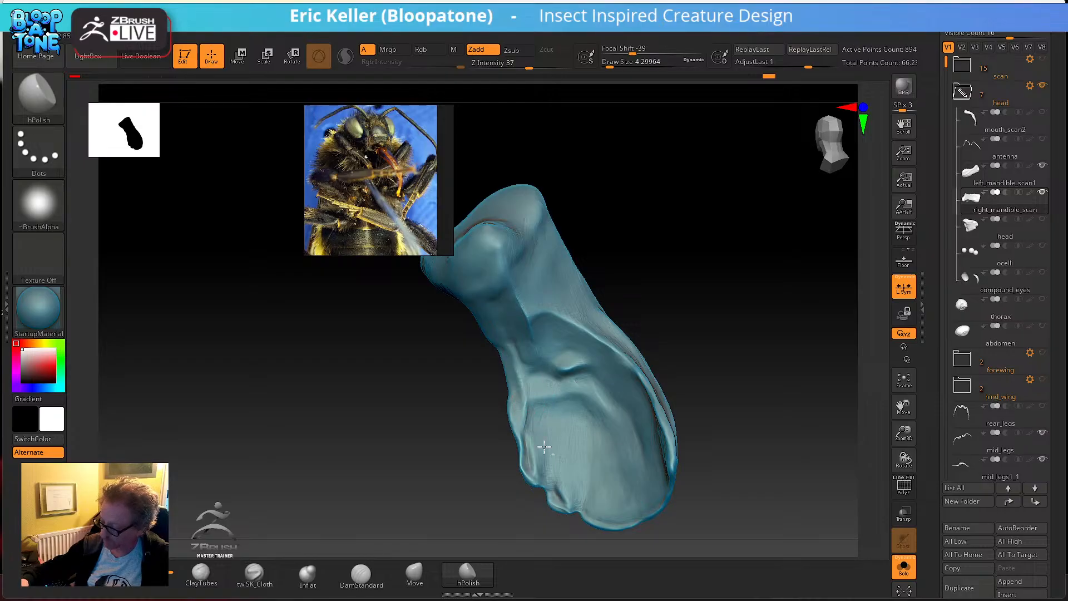
pyautogui.moveTo(587, 415); pyautogui.dragTo(602, 391, button='right')
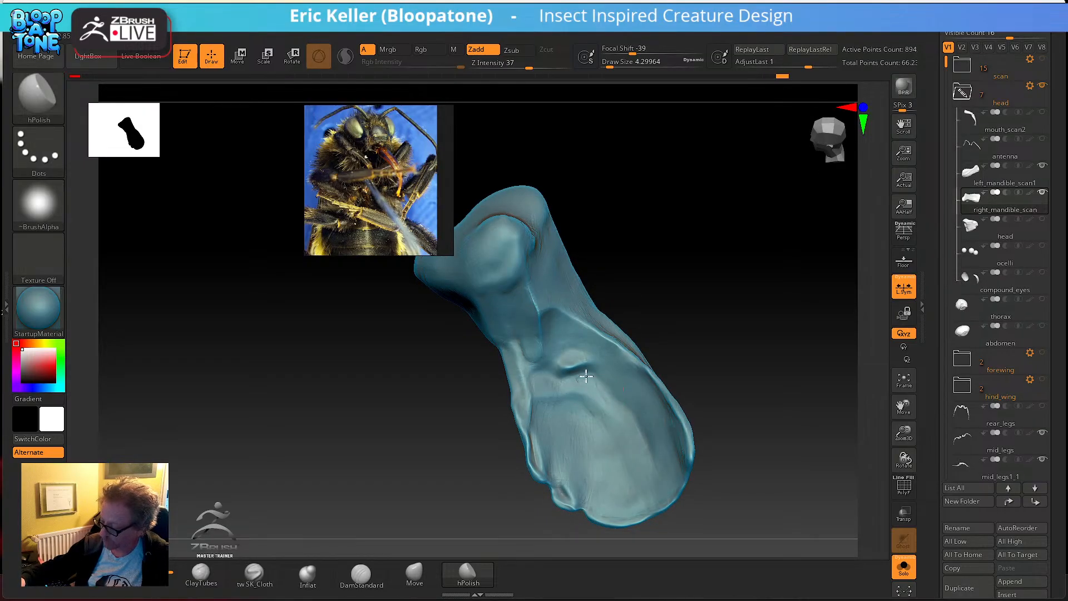
# - Polish the rounded knobs and adjoining surface at the mandible's base
pyautogui.moveTo(662, 489); pyautogui.dragTo(529, 376, button='right')
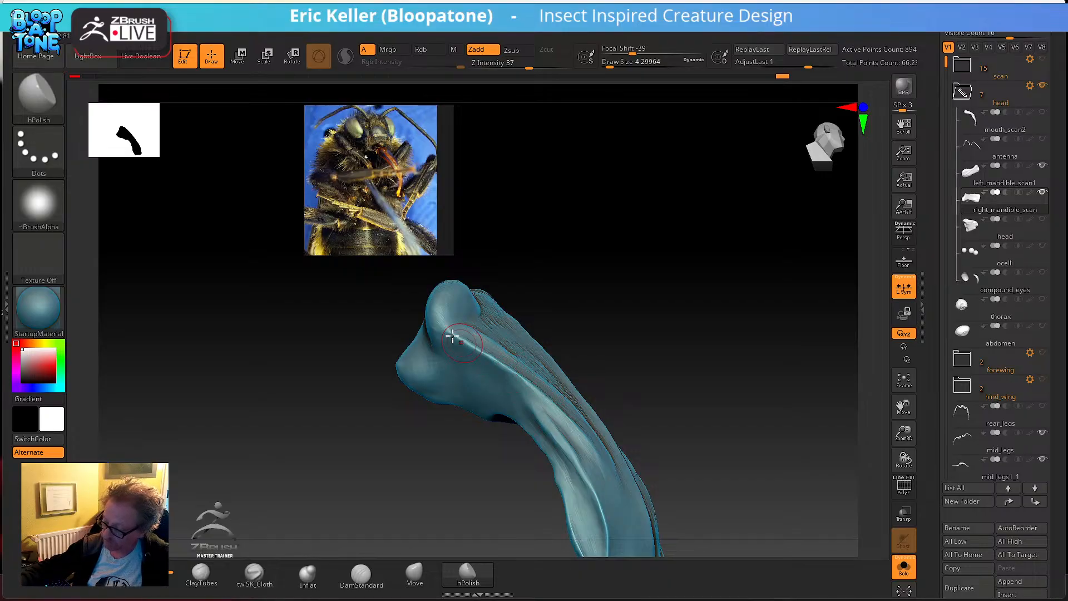
pyautogui.moveTo(439, 293); pyautogui.dragTo(596, 418, button='right')
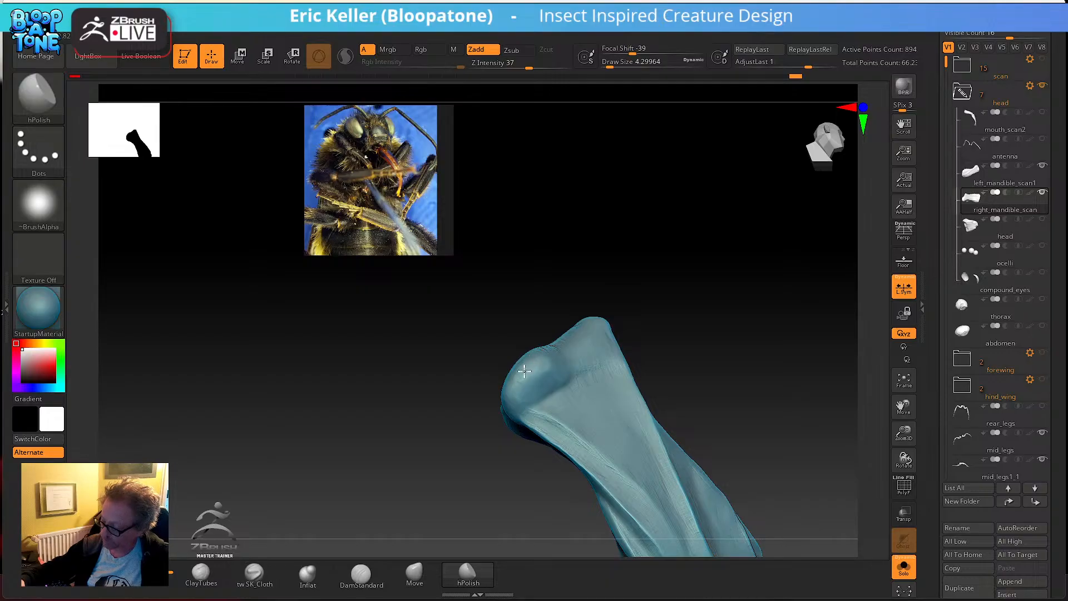
pyautogui.moveTo(665, 331); pyautogui.dragTo(615, 374, button='right')
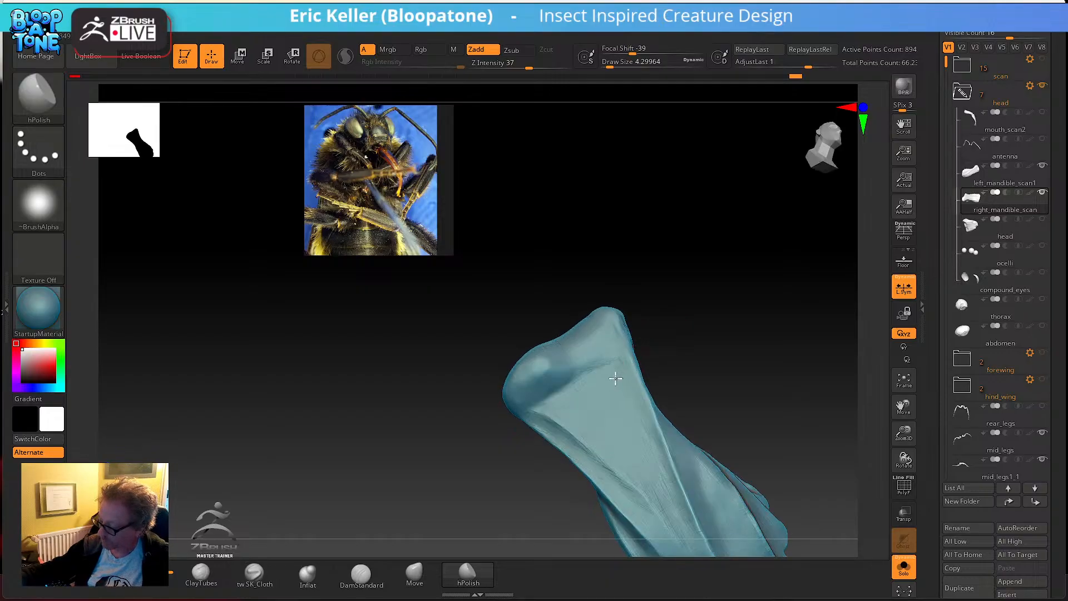
pyautogui.moveTo(666, 337); pyautogui.dragTo(636, 334, button='right')
pyautogui.moveTo(627, 381); pyautogui.dragTo(738, 379, button='right')
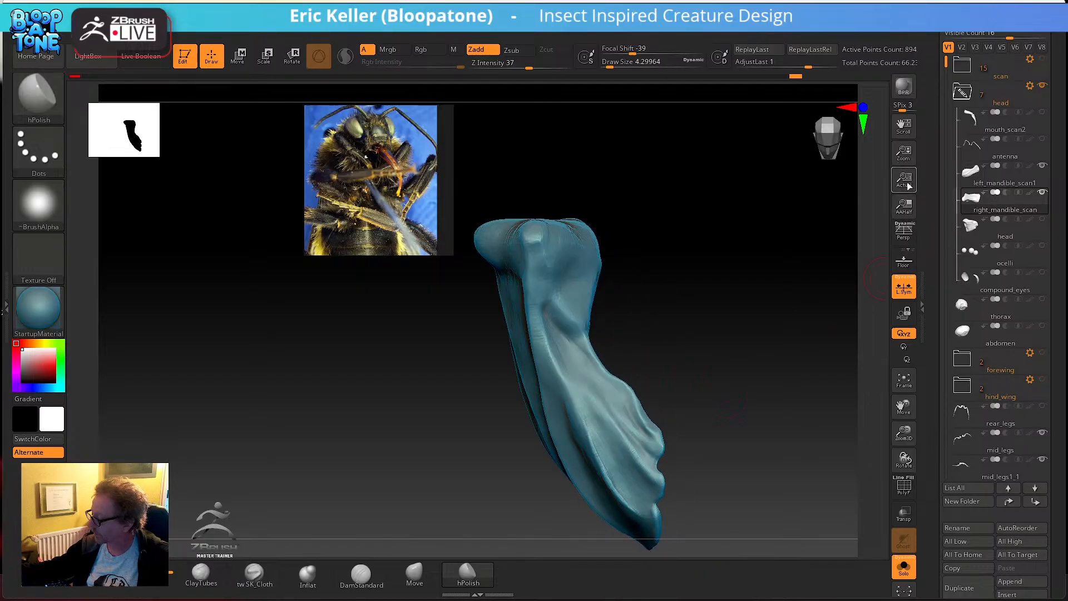
# - Magnify the document canvas to view the mandible's pixels and return the document to actual size
pyautogui.keyDown('ctrl'); pyautogui.moveTo(713, 362); pyautogui.dragTo(683, 386, button='right'); pyautogui.keyUp('ctrl')
pyautogui.moveTo(909, 154); pyautogui.dragTo(904, 306)
pyautogui.keyDown('alt'); pyautogui.moveTo(787, 316); pyautogui.dragTo(629, 340, button='right'); pyautogui.keyUp('alt')
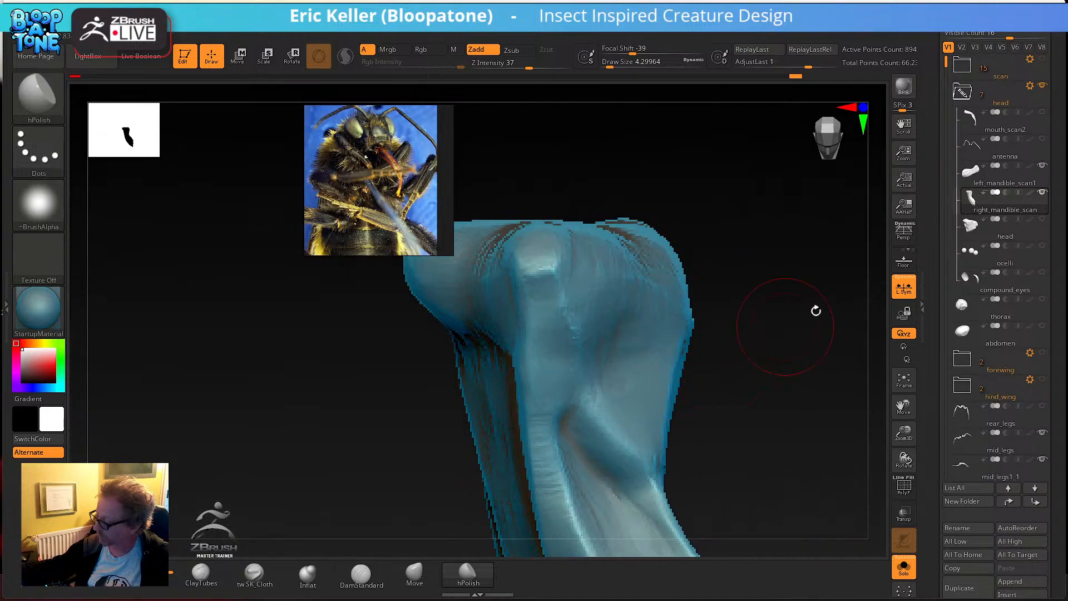
pyautogui.moveTo(689, 364); pyautogui.dragTo(700, 413, button='right')
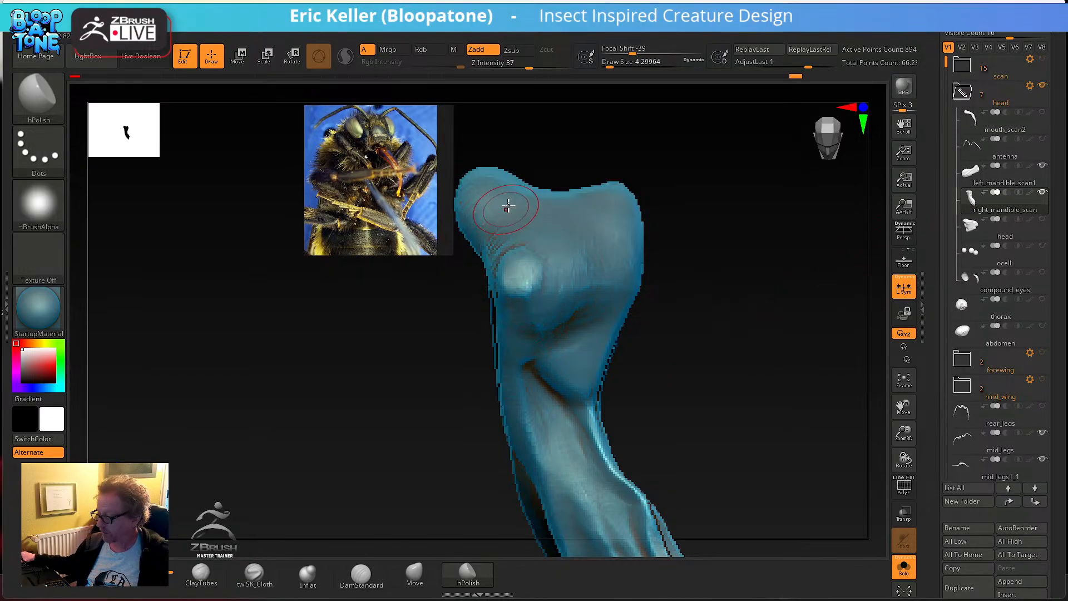
pyautogui.click(903, 193)
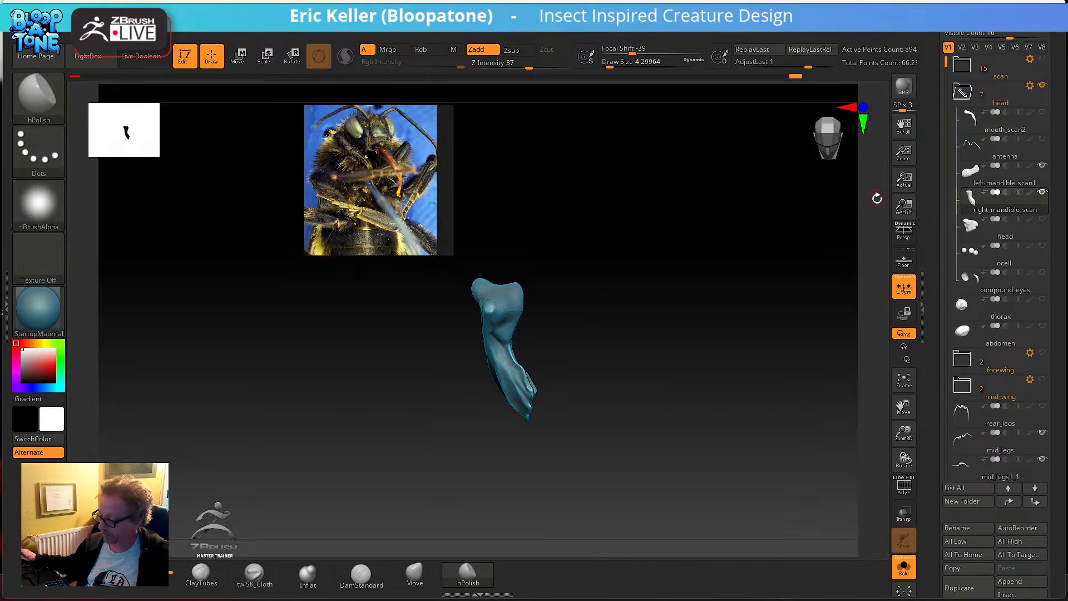
# - Polish the broad outer plane and the long twisting ridges along the mandible's shaft
pyautogui.moveTo(563, 390)
pyautogui.mouseDown()
pyautogui.moveTo(611, 370)
pyautogui.moveTo(586, 390)
pyautogui.moveTo(584, 410)
pyautogui.moveTo(632, 443)
pyautogui.moveTo(668, 437)
pyautogui.moveTo(633, 406)
pyautogui.mouseUp()
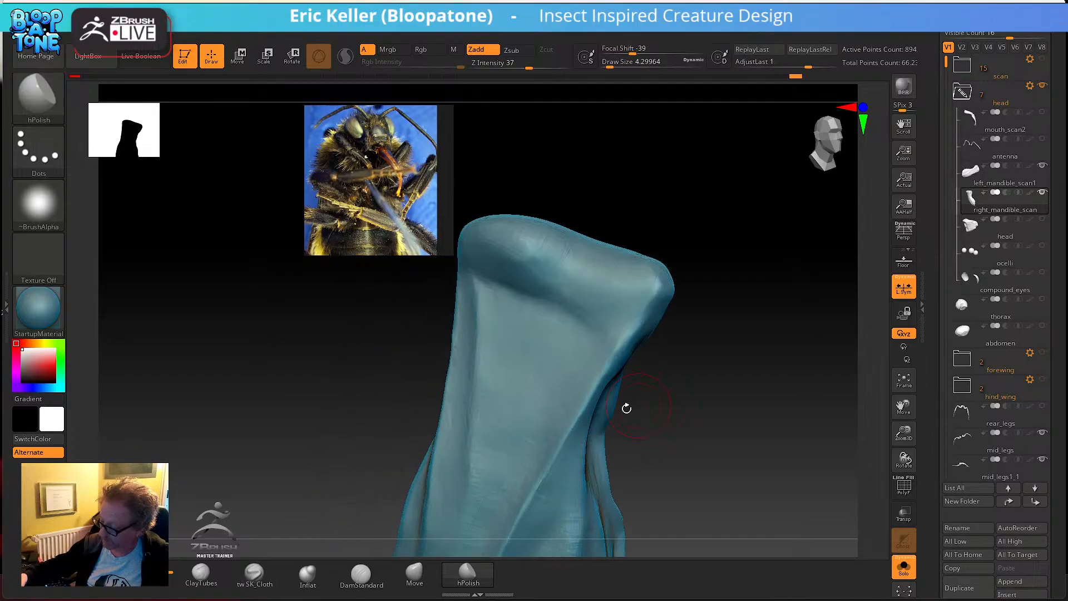
pyautogui.keyDown('alt'); pyautogui.moveTo(642, 444); pyautogui.dragTo(673, 343); pyautogui.keyUp('alt')
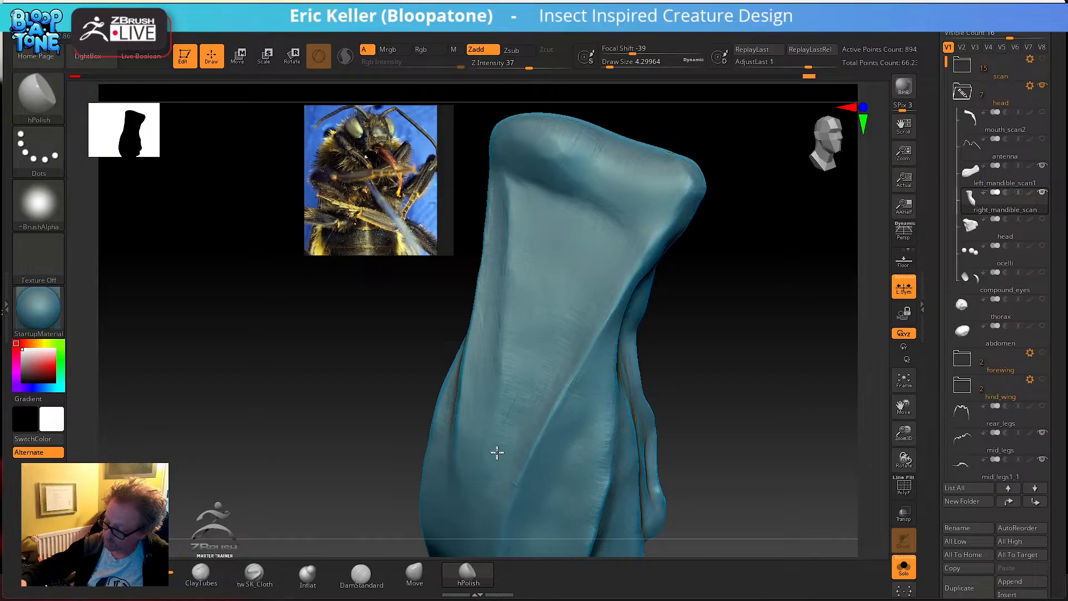
pyautogui.keyDown('alt'); pyautogui.moveTo(554, 380); pyautogui.dragTo(620, 291, button='right'); pyautogui.keyUp('alt')
pyautogui.moveTo(595, 334)
pyautogui.mouseDown()
pyautogui.moveTo(563, 391)
pyautogui.moveTo(563, 361)
pyautogui.mouseUp()
pyautogui.moveTo(570, 387)
pyautogui.mouseDown(button='right')
pyautogui.moveTo(598, 345)
pyautogui.moveTo(560, 359)
pyautogui.moveTo(562, 396)
pyautogui.moveTo(577, 410)
pyautogui.moveTo(563, 396)
pyautogui.mouseUp(button='right')
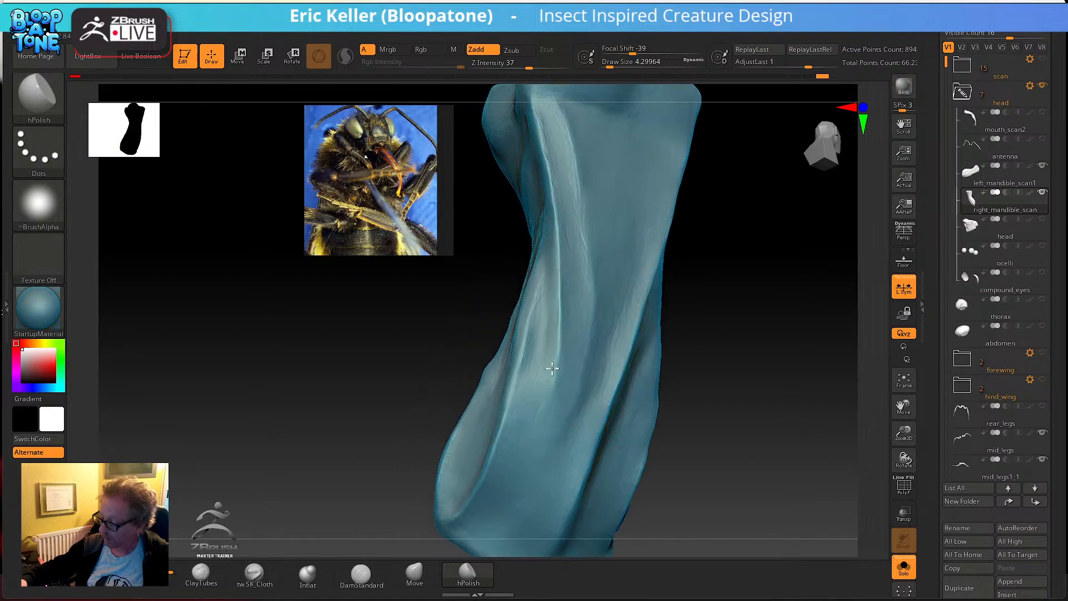
pyautogui.moveTo(531, 348); pyautogui.dragTo(540, 408, button='right')
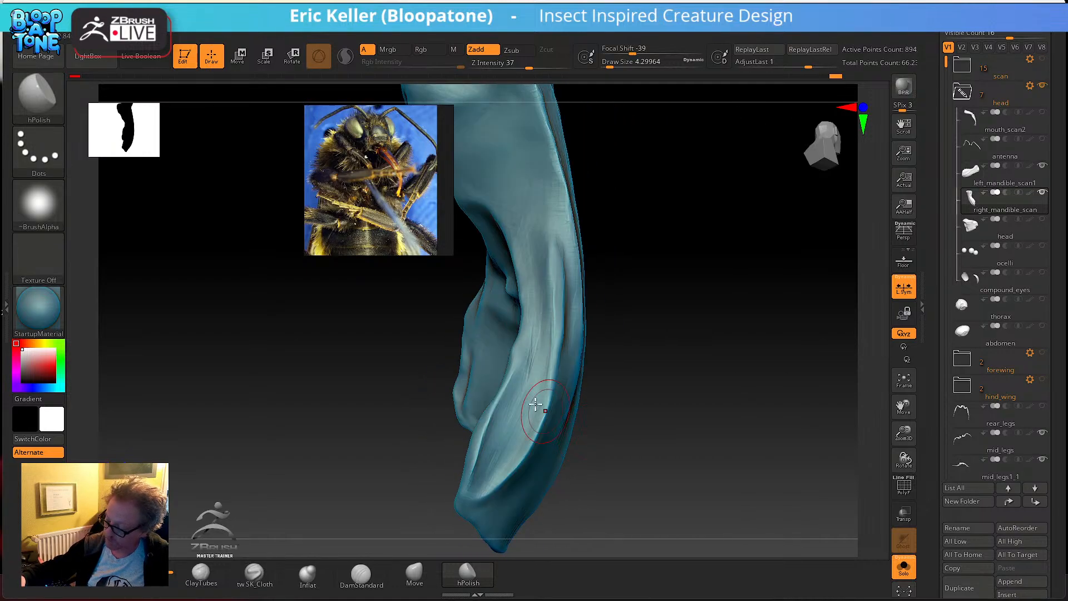
# - Adjust the hPolish draw size to about 1.5 and finally 5.75 while polishing and smoothing the mandible's narrow side ridges
pyautogui.press('s')
pyautogui.moveTo(532, 367)
pyautogui.mouseDown()
pyautogui.moveTo(531, 343)
pyautogui.moveTo(531, 356)
pyautogui.mouseUp()
pyautogui.moveTo(493, 443); pyautogui.dragTo(589, 354, button='right')
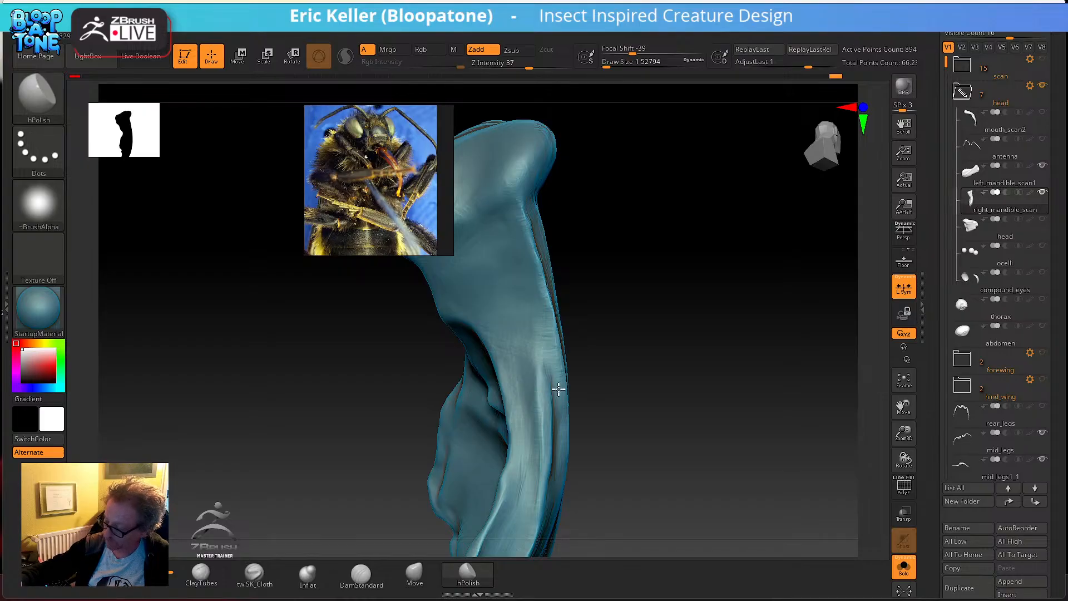
pyautogui.press('s')
pyautogui.moveTo(573, 362); pyautogui.dragTo(530, 423)
pyautogui.press('shift')
pyautogui.moveTo(646, 350); pyautogui.dragTo(559, 364)
pyautogui.moveTo(668, 447); pyautogui.dragTo(503, 305)
pyautogui.moveTo(598, 472); pyautogui.dragTo(743, 423)
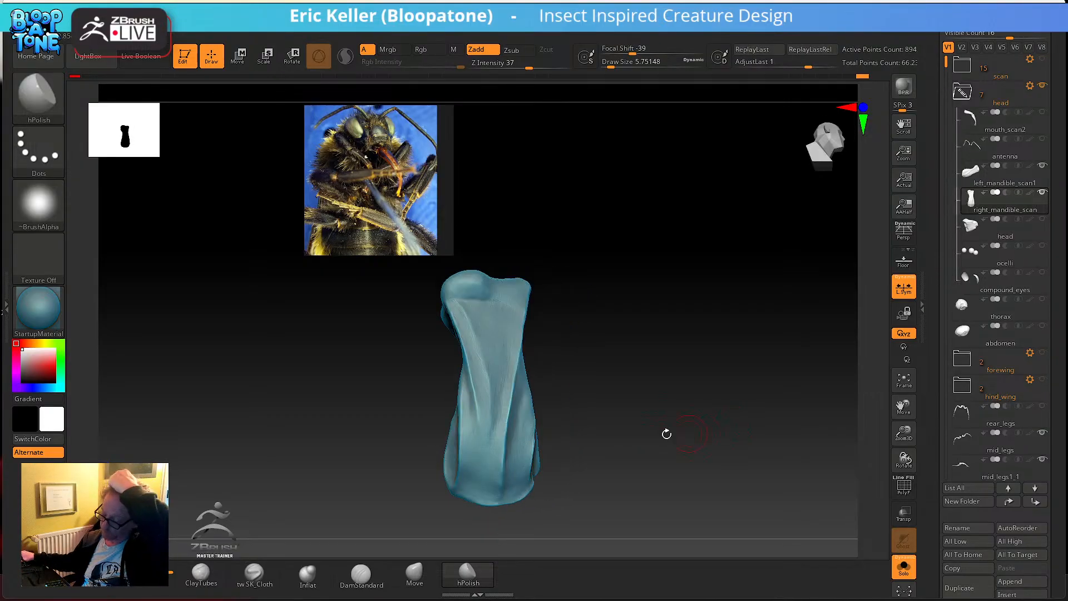
# - Turn off Solo mode, select the mid_legs1_1 subtool and frame the pitted upper leg segment up close
pyautogui.moveTo(600, 407); pyautogui.dragTo(862, 526)
pyautogui.click(904, 575)
pyautogui.moveTo(779, 479); pyautogui.dragTo(648, 425)
pyautogui.moveTo(394, 426); pyautogui.dragTo(696, 305)
pyautogui.moveTo(711, 172); pyautogui.dragTo(572, 382)
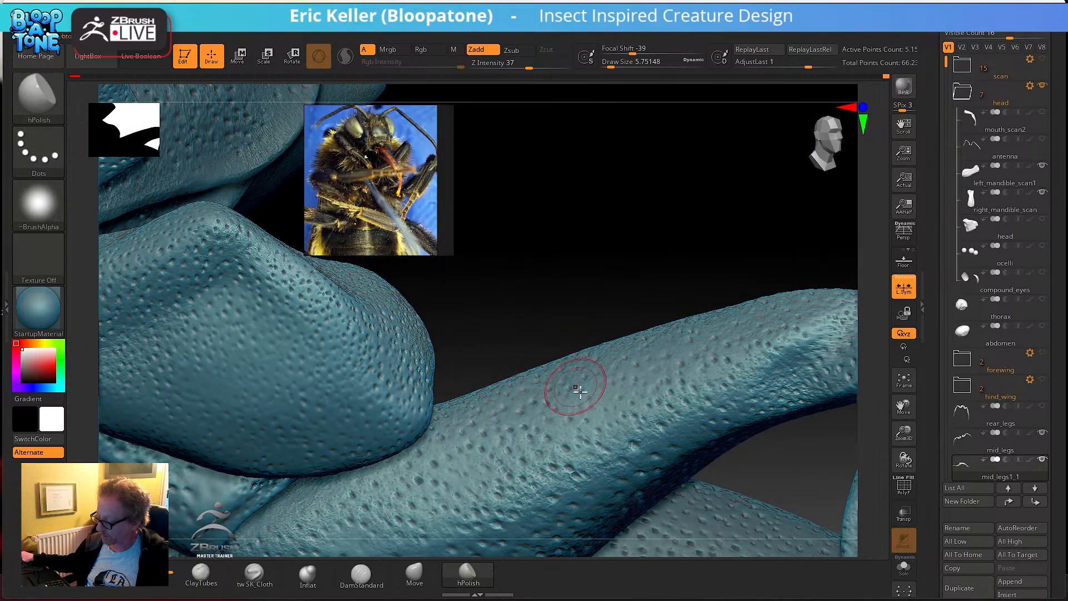
# - Move the bee reference board over the legs and examine the close-up of the leg's bristles
pyautogui.moveTo(411, 214); pyautogui.dragTo(444, 378)
pyautogui.moveTo(444, 379); pyautogui.dragTo(454, 443, button='right')
pyautogui.scroll(-5, 433, 418)
pyautogui.moveTo(431, 395); pyautogui.dragTo(429, 450, button='middle')
pyautogui.scroll(8, 430, 451)
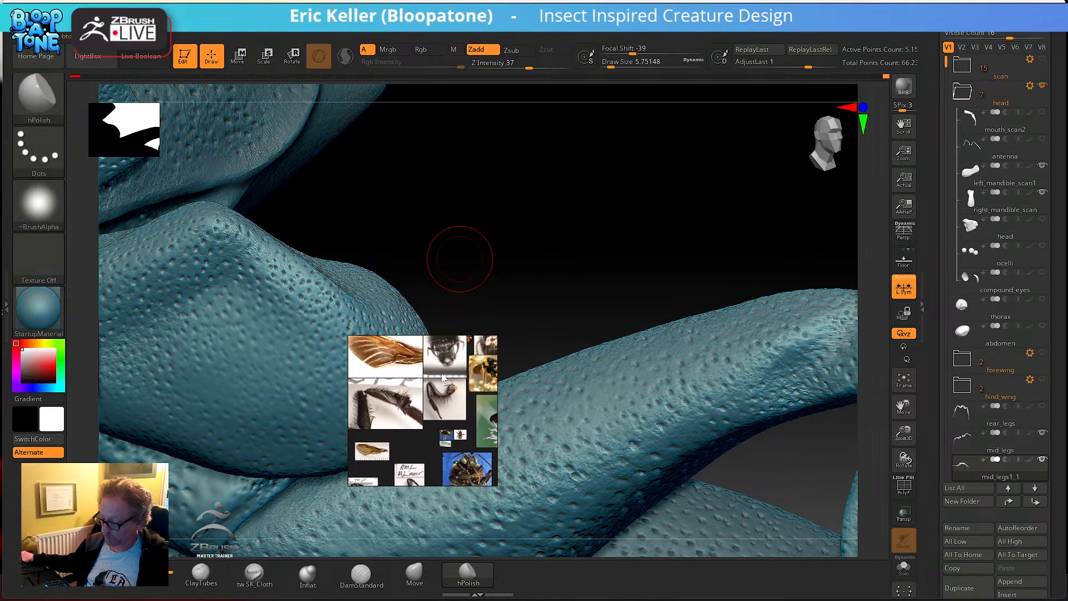
pyautogui.moveTo(419, 406); pyautogui.dragTo(474, 475, button='middle')
pyautogui.moveTo(413, 385); pyautogui.dragTo(445, 456, button='middle')
pyautogui.scroll(3, 420, 403)
pyautogui.scroll(2, 432, 408)
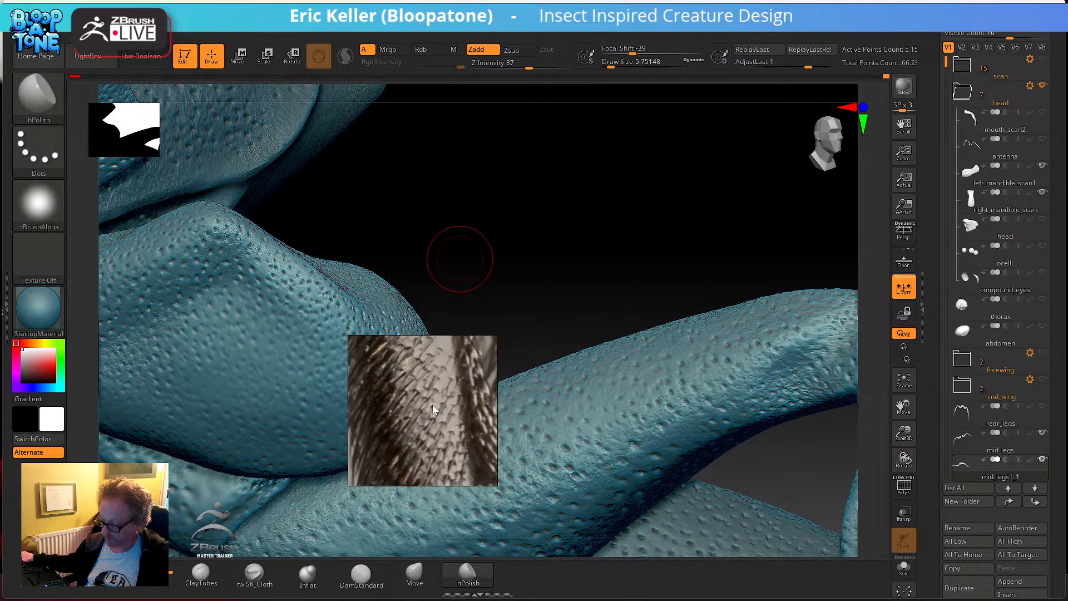
pyautogui.scroll(-4, 442, 422)
pyautogui.scroll(1, 444, 384)
pyautogui.scroll(3, 444, 387)
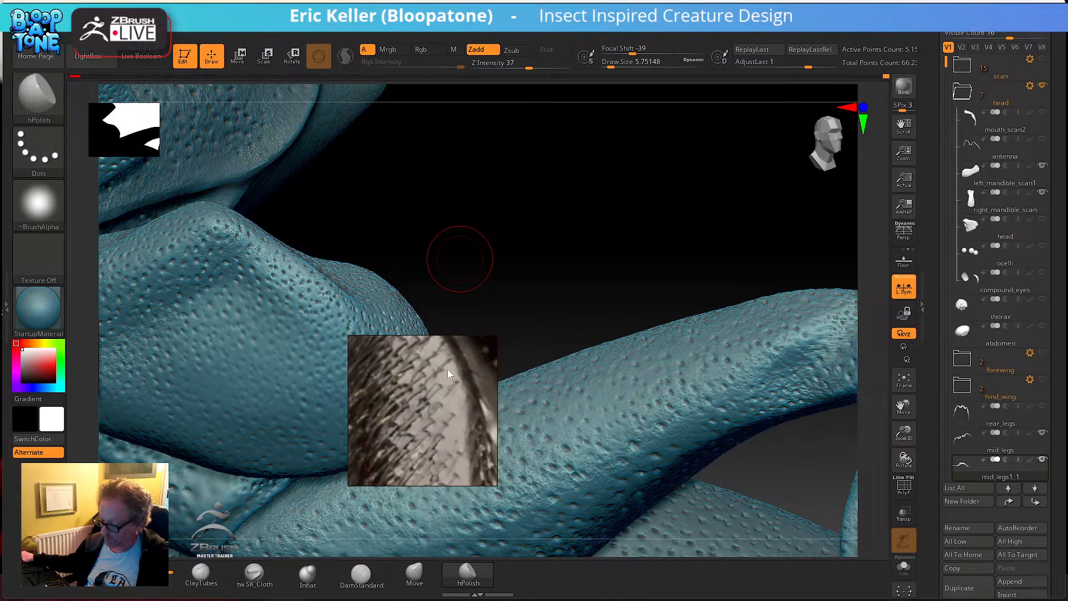
# - Inspect the pitted mid leg segments from several sides against the bristle reference
pyautogui.moveTo(556, 300); pyautogui.dragTo(605, 264)
pyautogui.keyDown('alt'); pyautogui.moveTo(677, 195); pyautogui.dragTo(661, 407); pyautogui.keyUp('alt')
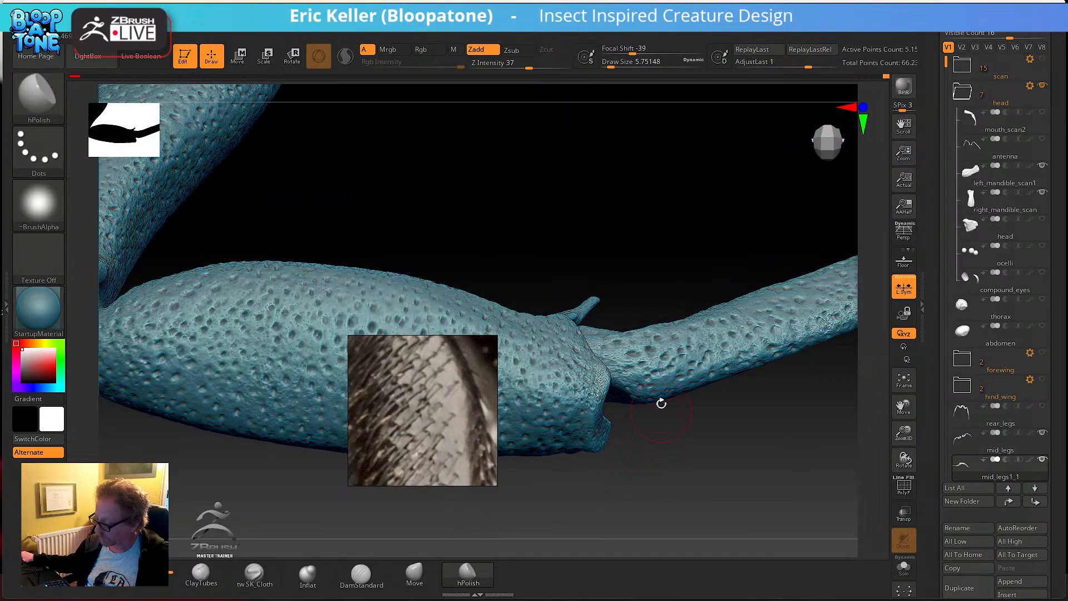
pyautogui.moveTo(670, 472); pyautogui.dragTo(692, 395)
pyautogui.moveTo(645, 452); pyautogui.dragTo(574, 410)
pyautogui.moveTo(631, 484); pyautogui.dragTo(757, 484)
# - Isolate the right mandible in Solo mode and park the bristle reference image clear of the model
pyautogui.click(905, 567)
pyautogui.moveTo(412, 384); pyautogui.dragTo(139, 217)
pyautogui.moveTo(474, 408); pyautogui.dragTo(413, 458)
pyautogui.moveTo(928, 482); pyautogui.dragTo(916, 380)
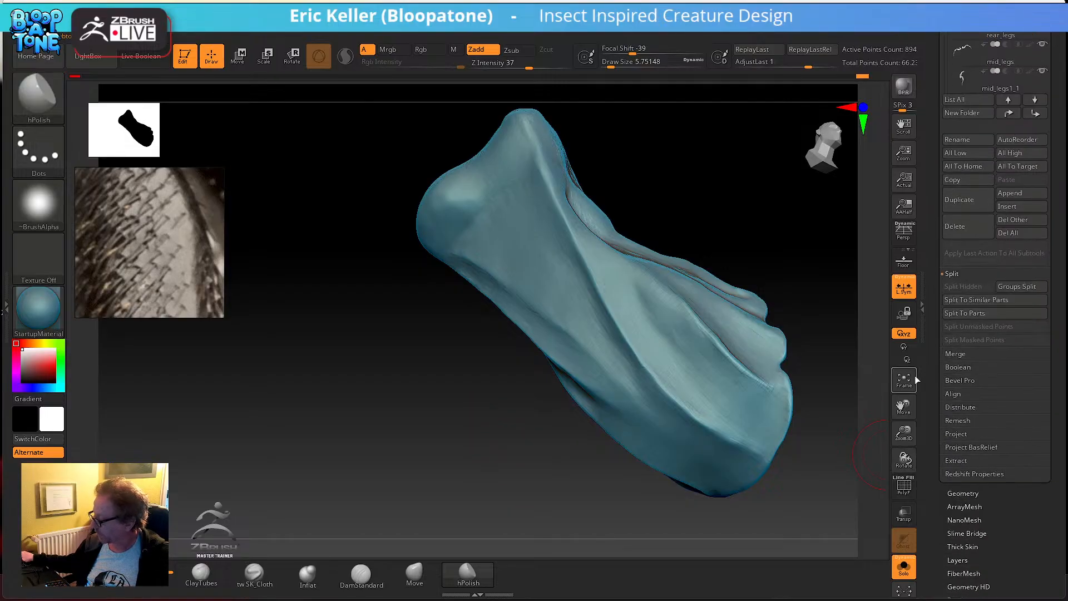
pyautogui.scroll(-2, 933, 504)
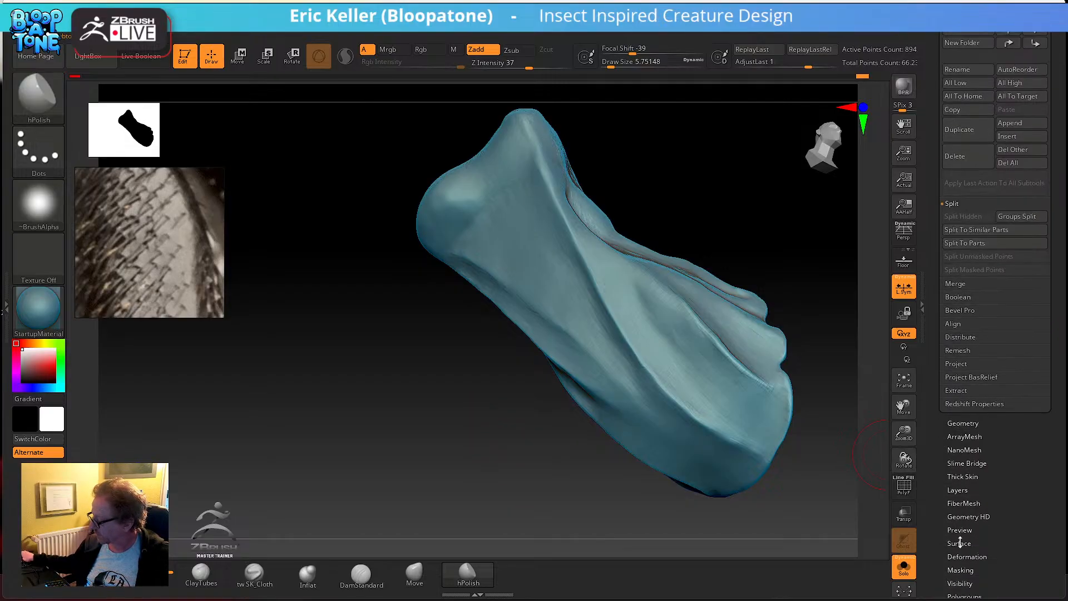
pyautogui.click(960, 543)
pyautogui.click(953, 167)
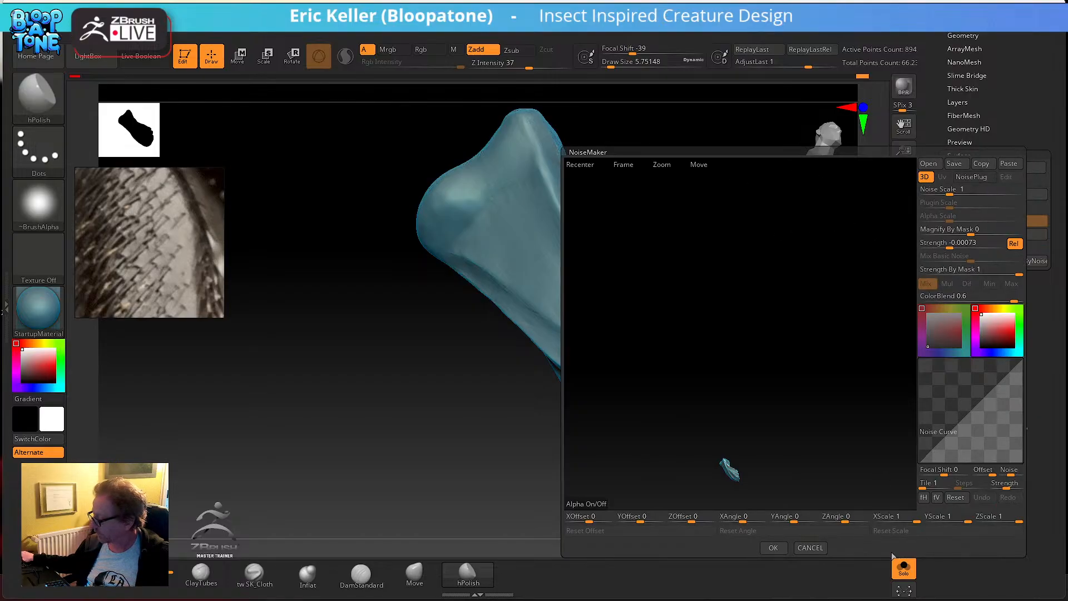
pyautogui.click(810, 548)
# - Select the mid_legs subtool and frame its folded upper joint up close
pyautogui.moveTo(930, 123); pyautogui.dragTo(943, 377)
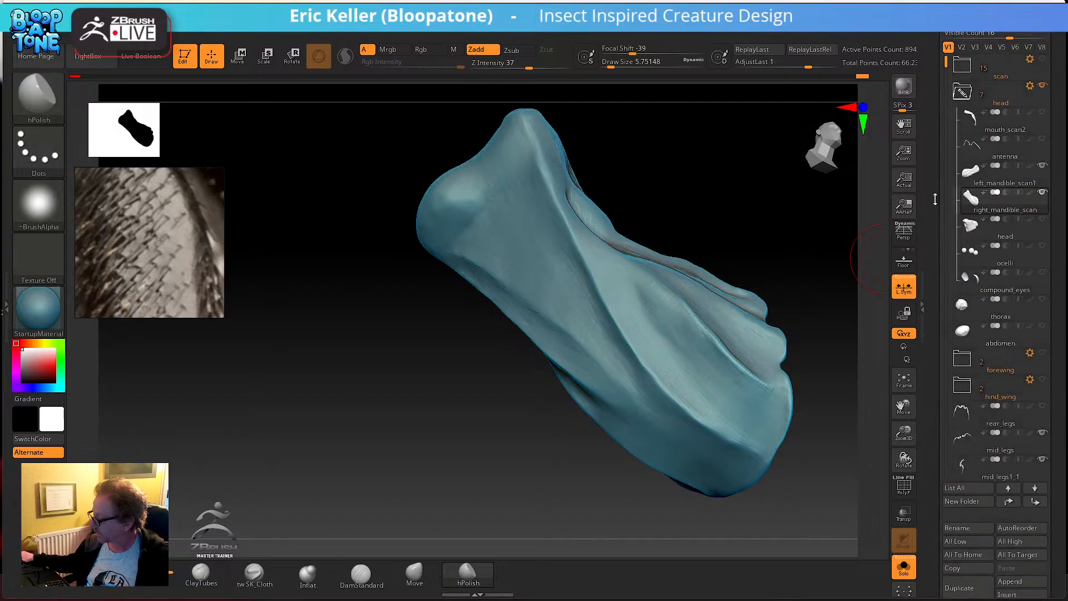
pyautogui.moveTo(941, 71); pyautogui.dragTo(946, 322)
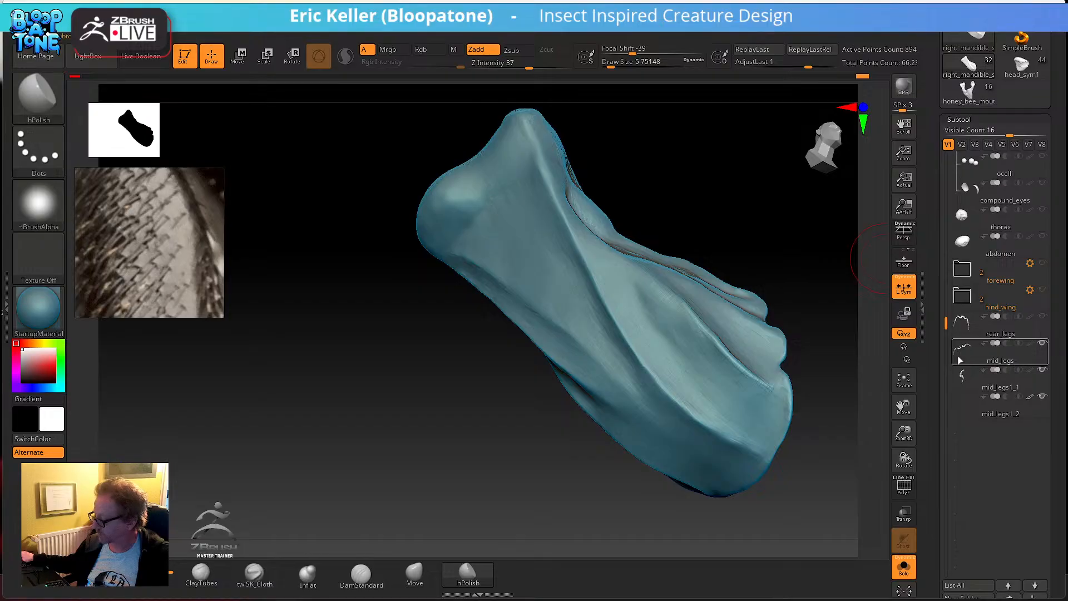
pyautogui.click(962, 360)
pyautogui.click(904, 381)
pyautogui.keyDown('alt'); pyautogui.moveTo(673, 415); pyautogui.dragTo(764, 462); pyautogui.keyUp('alt')
pyautogui.keyDown('alt'); pyautogui.moveTo(682, 334); pyautogui.dragTo(590, 114); pyautogui.keyUp('alt')
# - Copy the mid_legs surface noise settings in NoiseMaker, cancel the editor and turn the noise preview off
pyautogui.moveTo(933, 451); pyautogui.dragTo(940, 368)
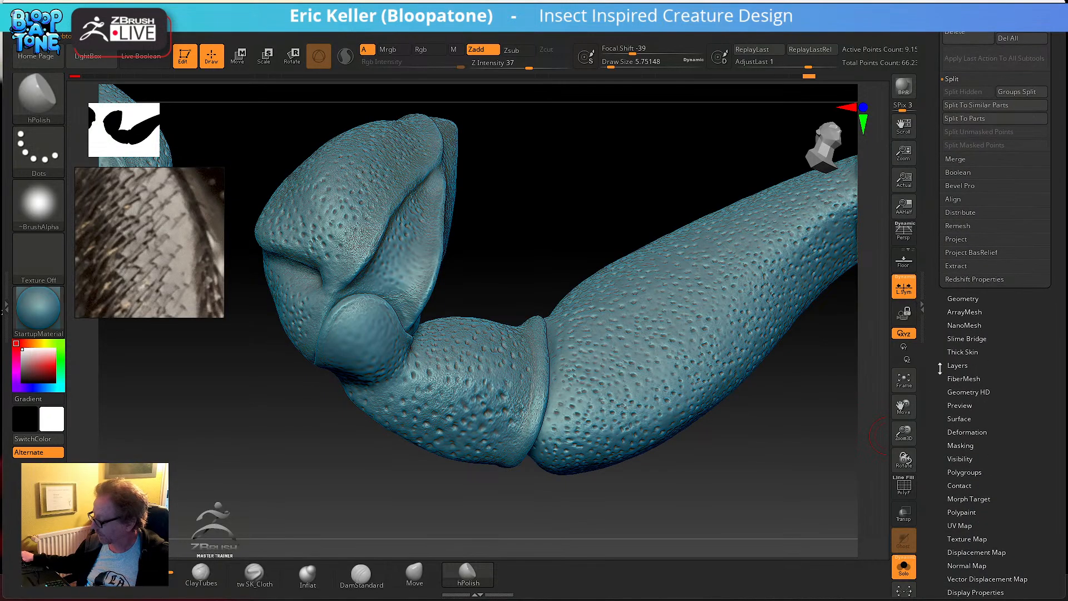
pyautogui.click(959, 419)
pyautogui.click(954, 167)
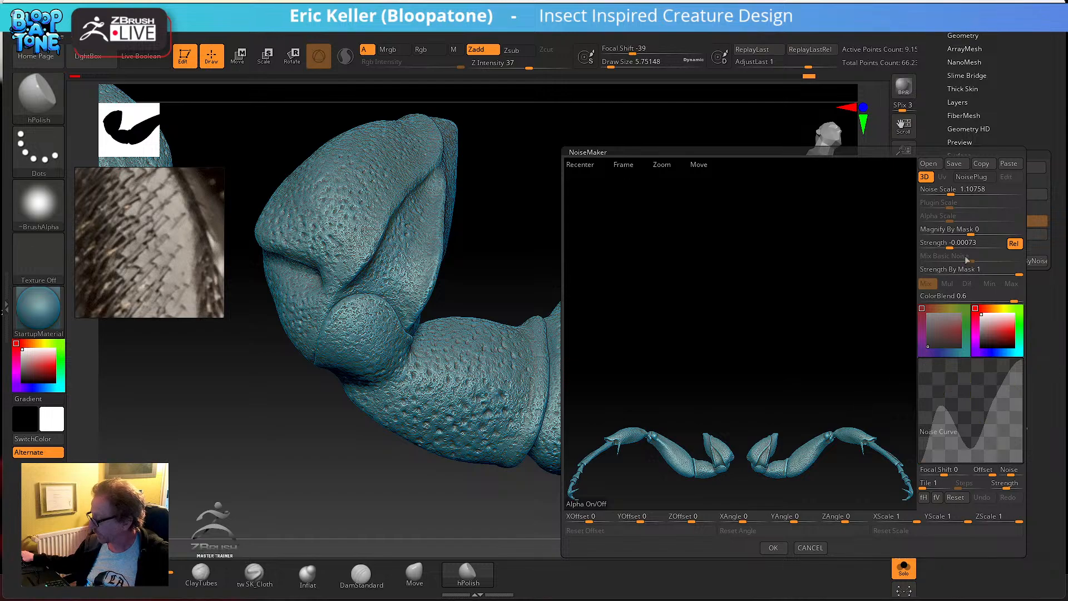
pyautogui.moveTo(824, 334); pyautogui.dragTo(820, 320)
pyautogui.moveTo(892, 434); pyautogui.dragTo(842, 427)
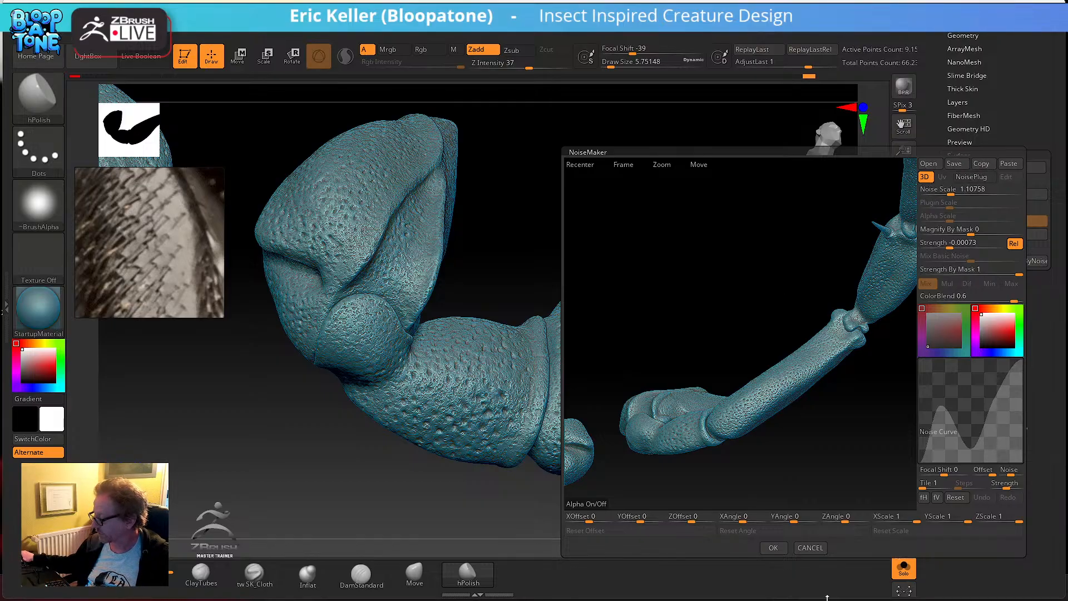
pyautogui.click(811, 547)
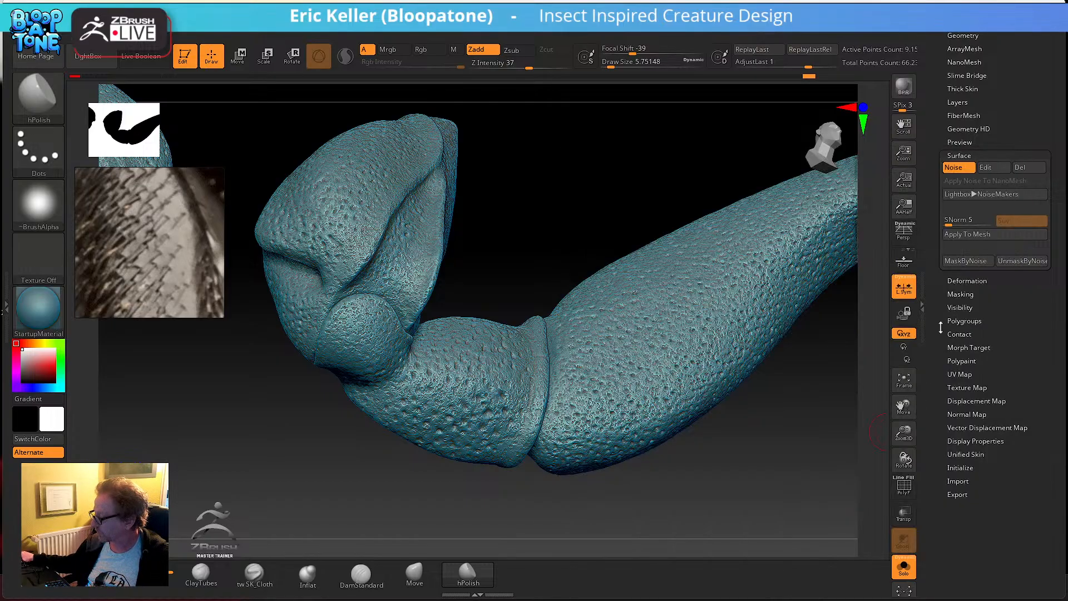
pyautogui.keyDown('alt'); pyautogui.moveTo(300, 505); pyautogui.dragTo(582, 518); pyautogui.keyUp('alt')
pyautogui.scroll(2, 946, 94)
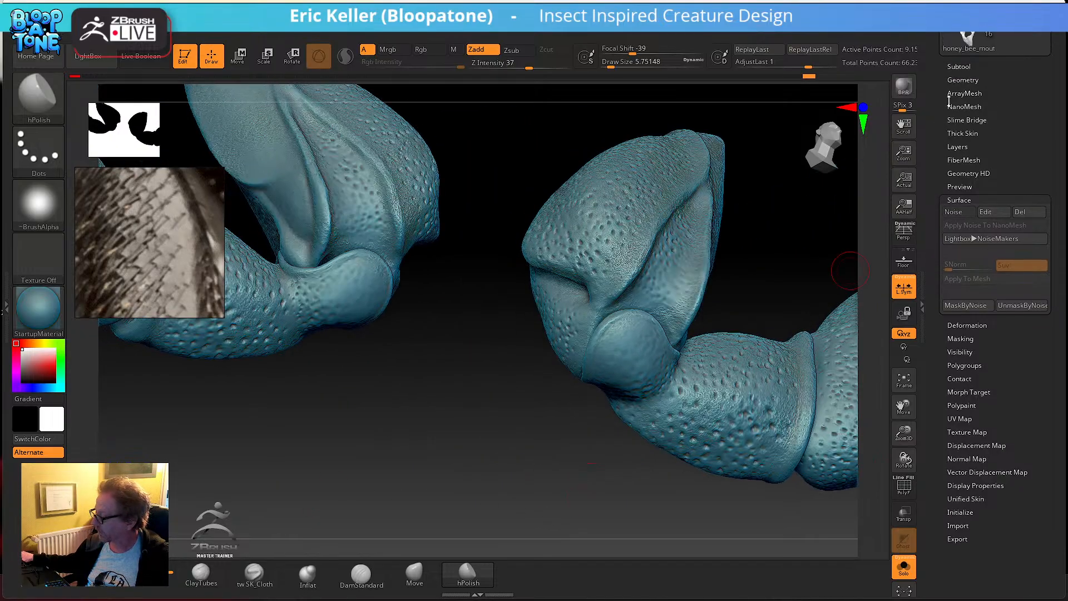
# - Make right_mandible_scan the active subtool again and frame the whole mandible
pyautogui.click(960, 66)
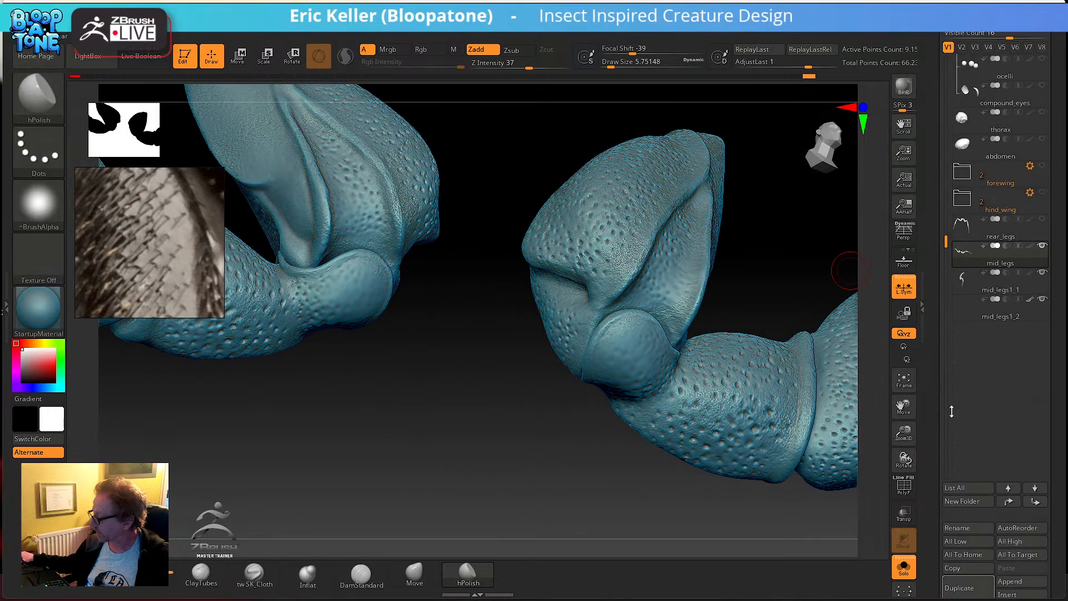
pyautogui.click(998, 102)
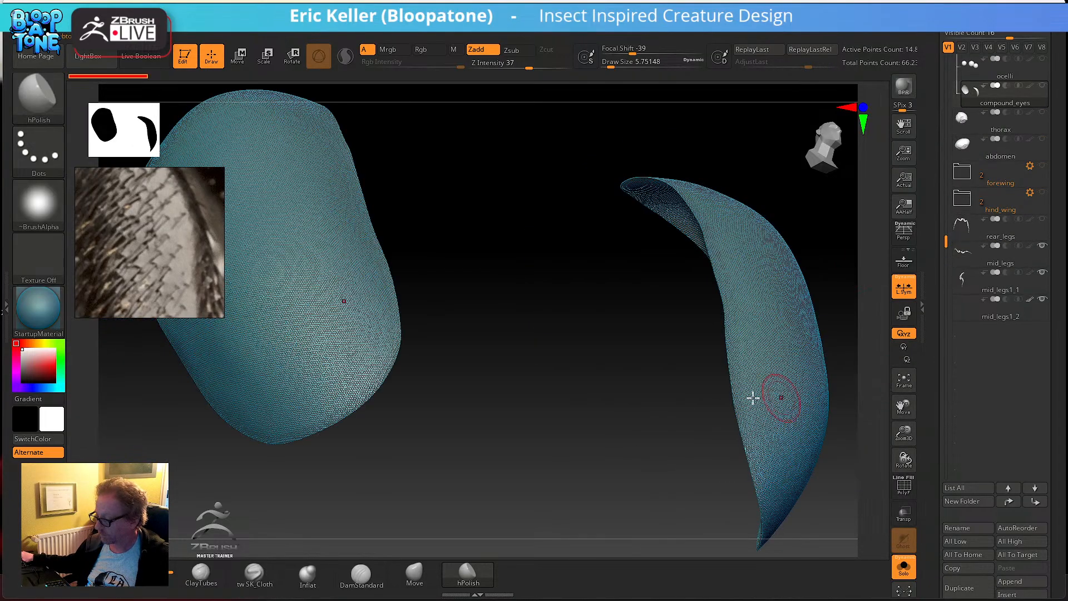
pyautogui.moveTo(726, 384); pyautogui.dragTo(705, 370)
pyautogui.moveTo(940, 84); pyautogui.dragTo(946, 221)
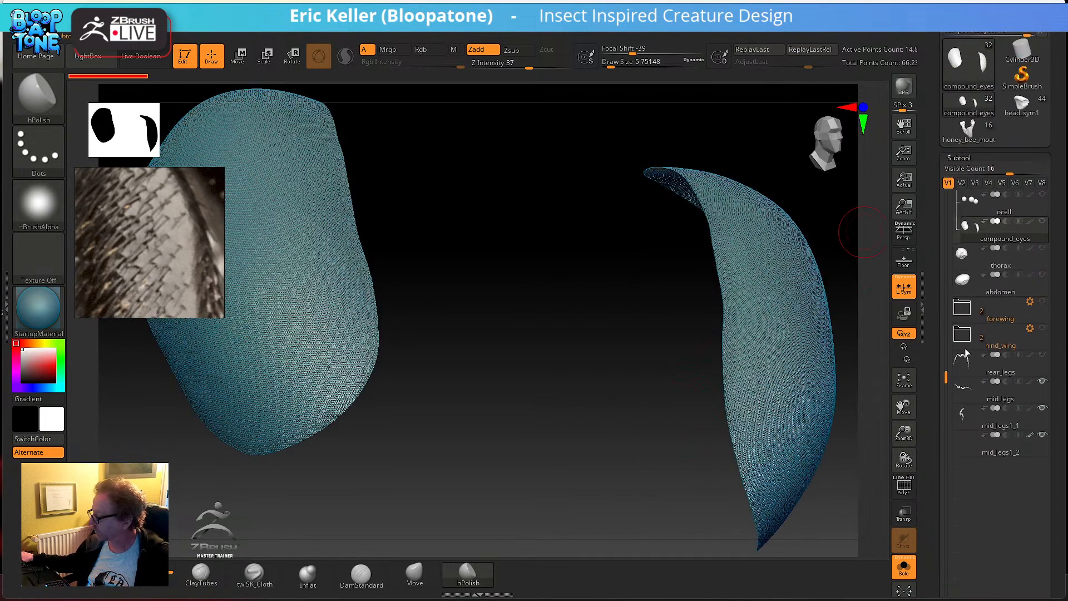
pyautogui.scroll(4, 966, 295)
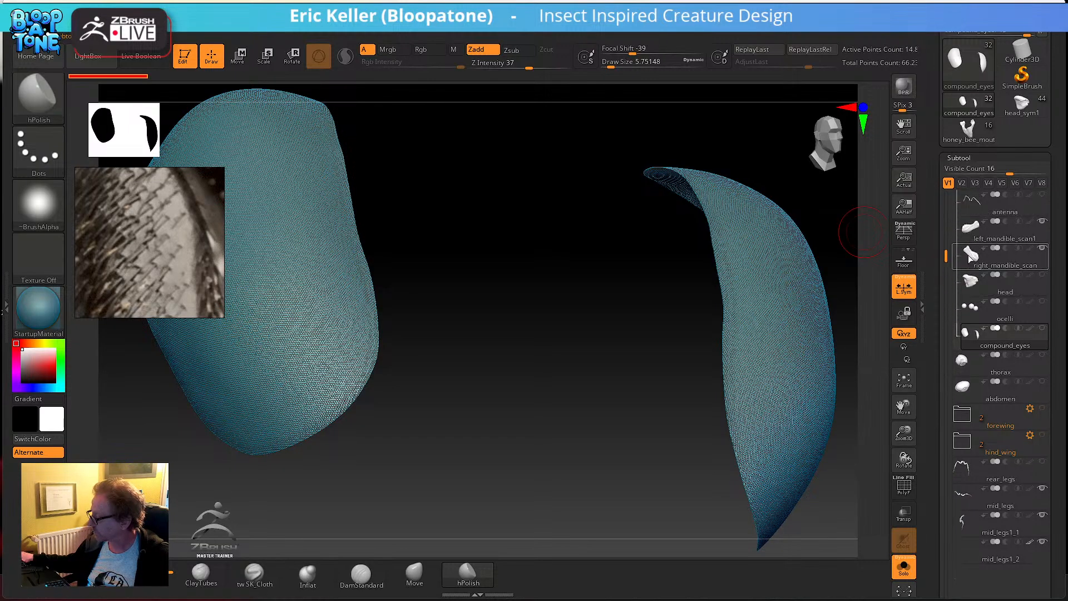
pyautogui.click(1008, 251)
pyautogui.click(904, 381)
pyautogui.click(904, 380)
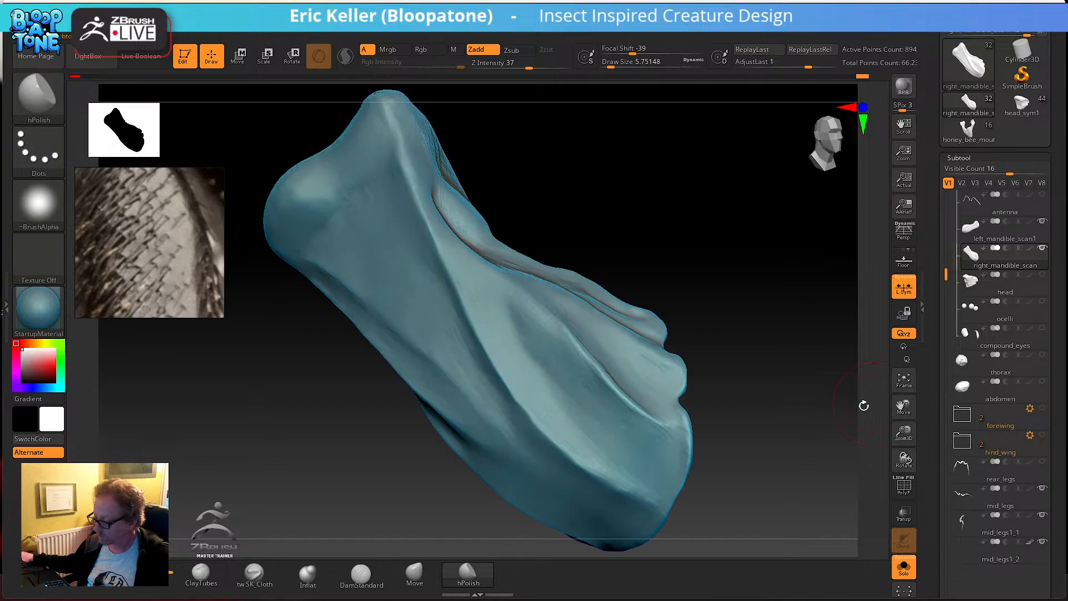
pyautogui.keyDown('alt'); pyautogui.moveTo(820, 377); pyautogui.dragTo(779, 385); pyautogui.keyUp('alt')
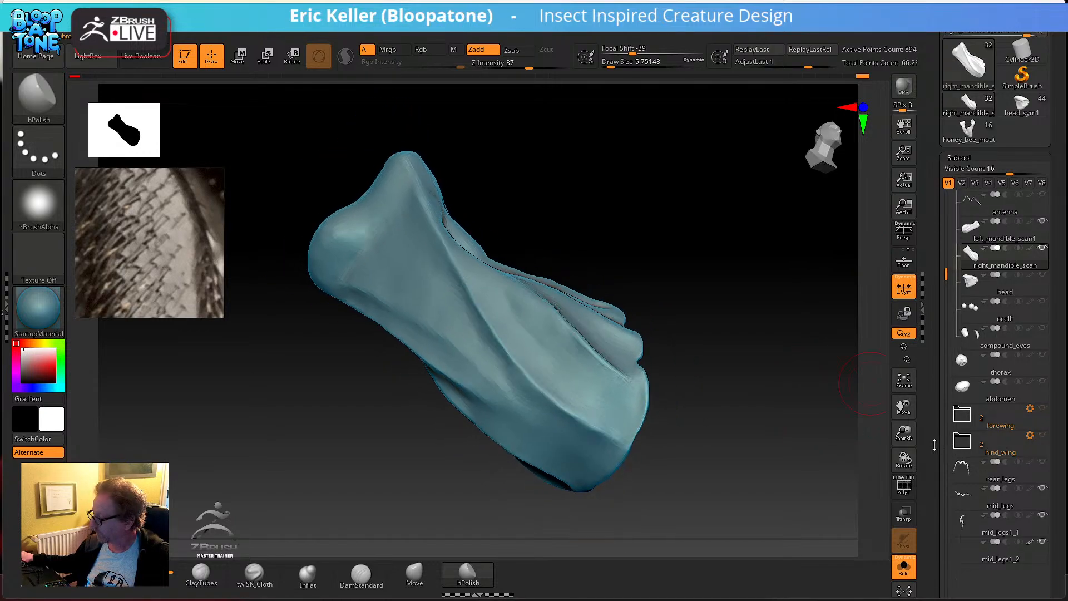
# - Paste the copied noise settings into the right mandible's surface noise and apply the noise to the mesh
pyautogui.scroll(-10, 956, 340)
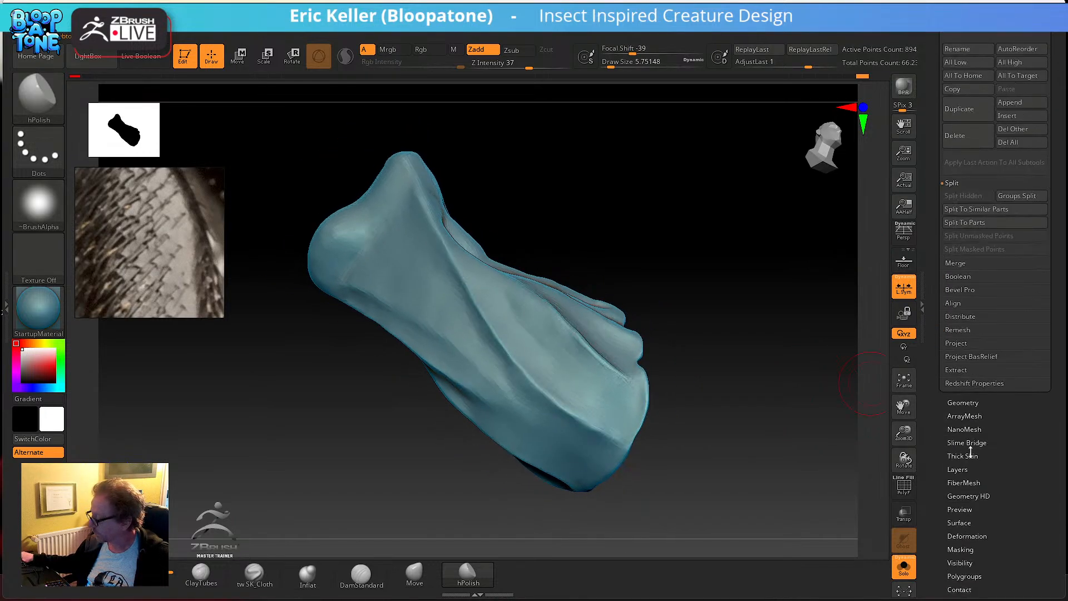
pyautogui.click(966, 520)
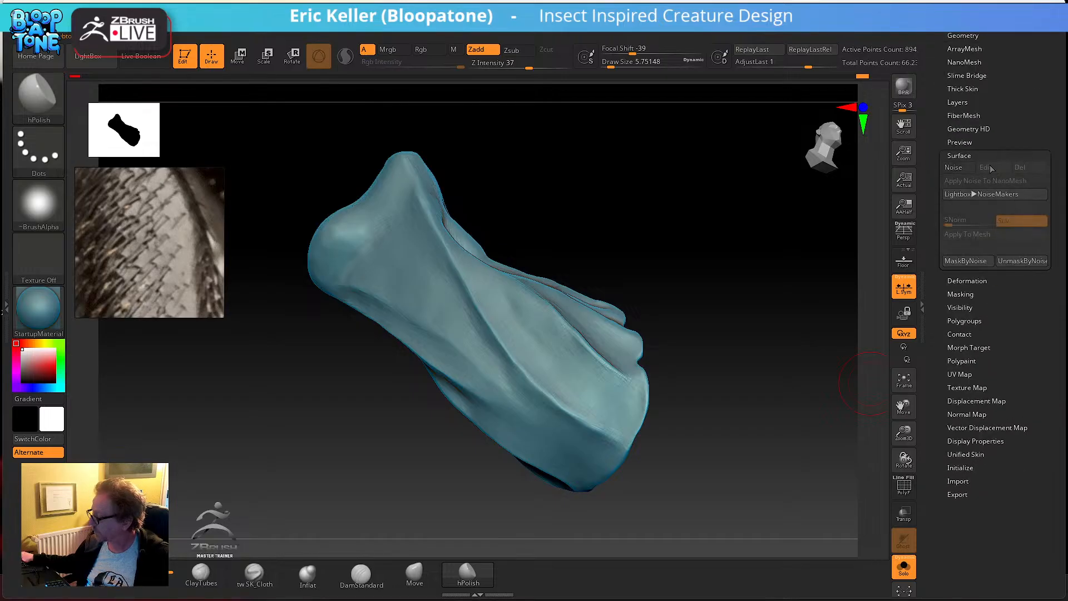
pyautogui.click(959, 168)
pyautogui.click(1009, 164)
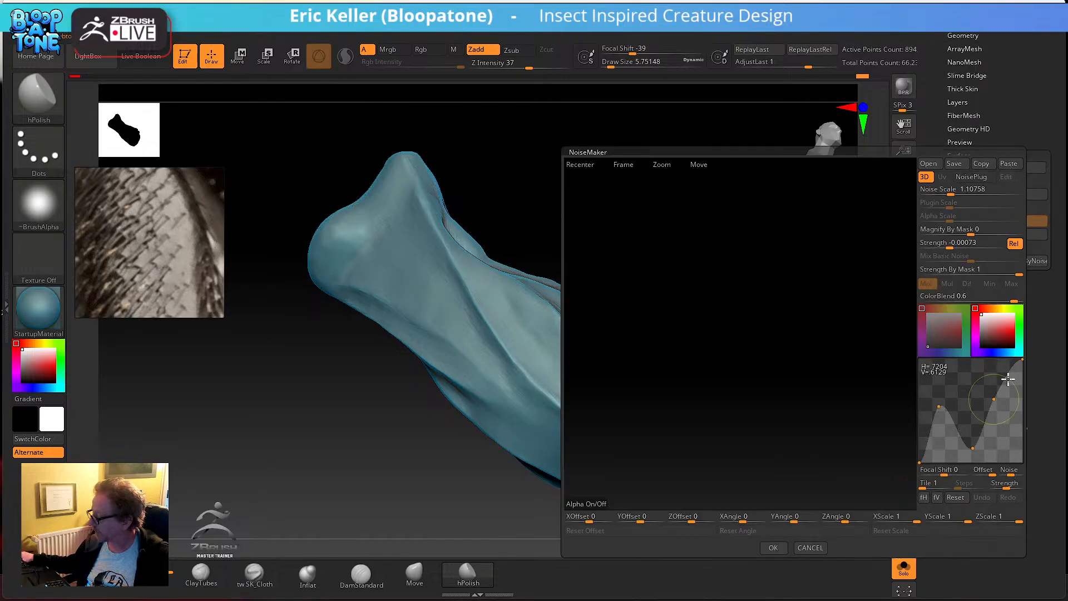
pyautogui.click(778, 549)
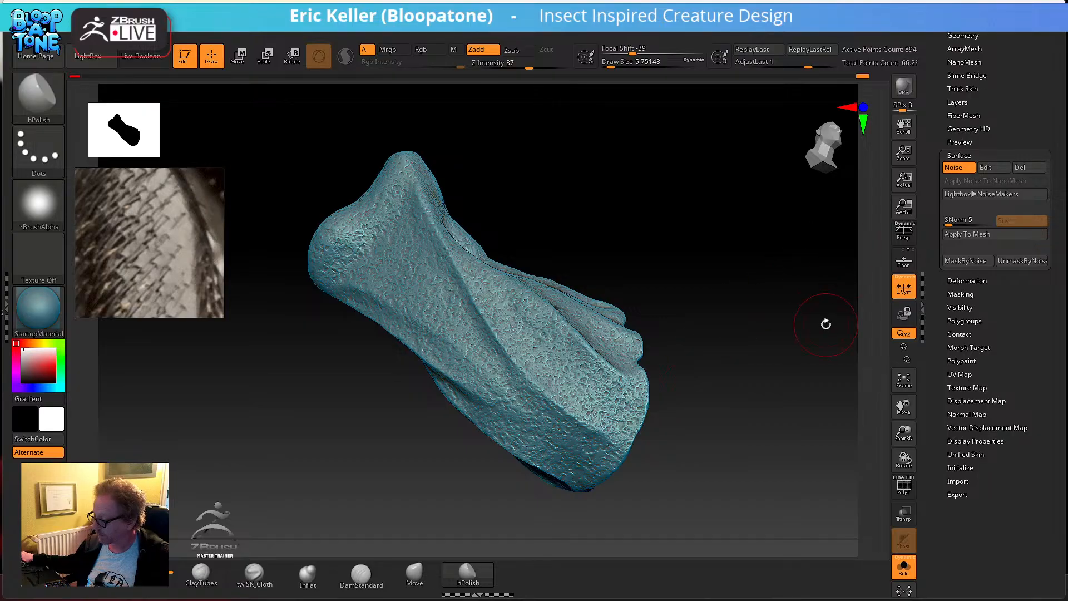
pyautogui.click(968, 234)
pyautogui.moveTo(772, 324)
pyautogui.mouseDown()
pyautogui.moveTo(763, 365)
pyautogui.moveTo(787, 333)
pyautogui.moveTo(799, 353)
pyautogui.moveTo(761, 349)
pyautogui.mouseUp()
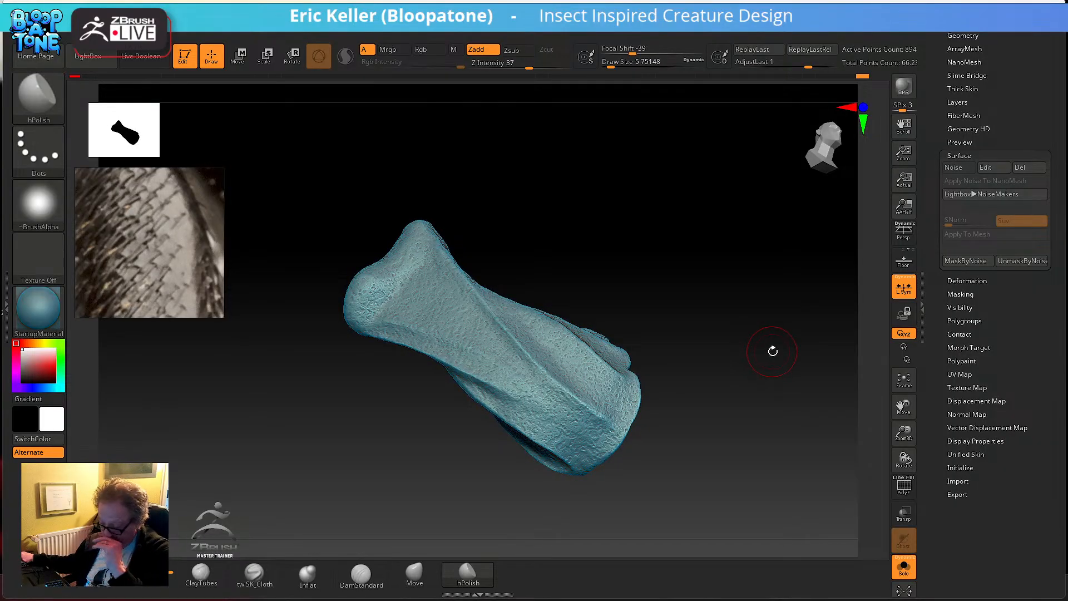
# - Apply ClayPolish with Max 25 to the noisy mandible and check the softened surface
pyautogui.scroll(2, 947, 114)
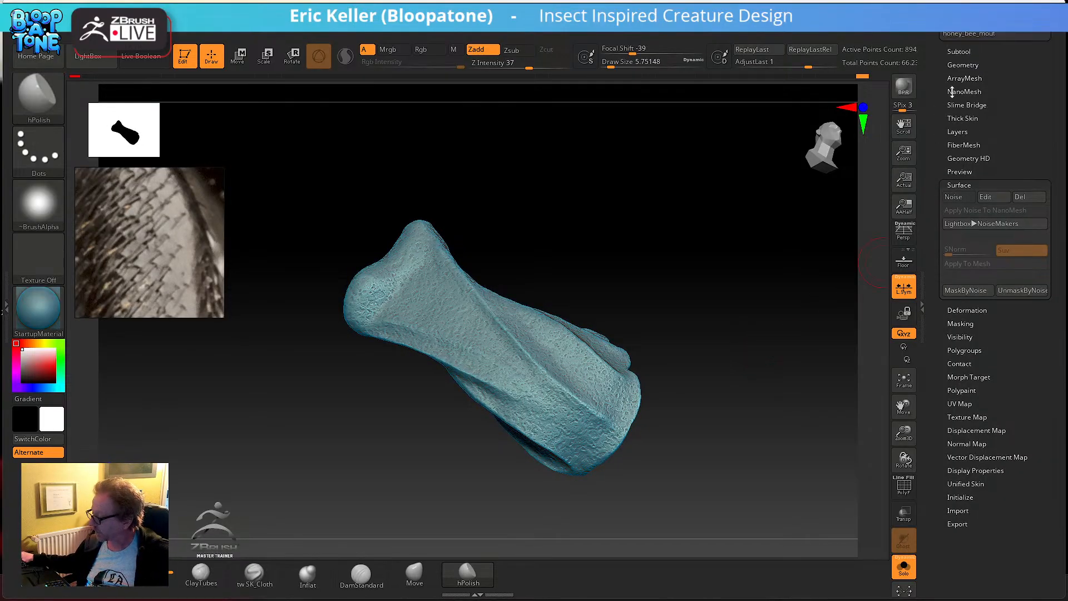
pyautogui.click(963, 65)
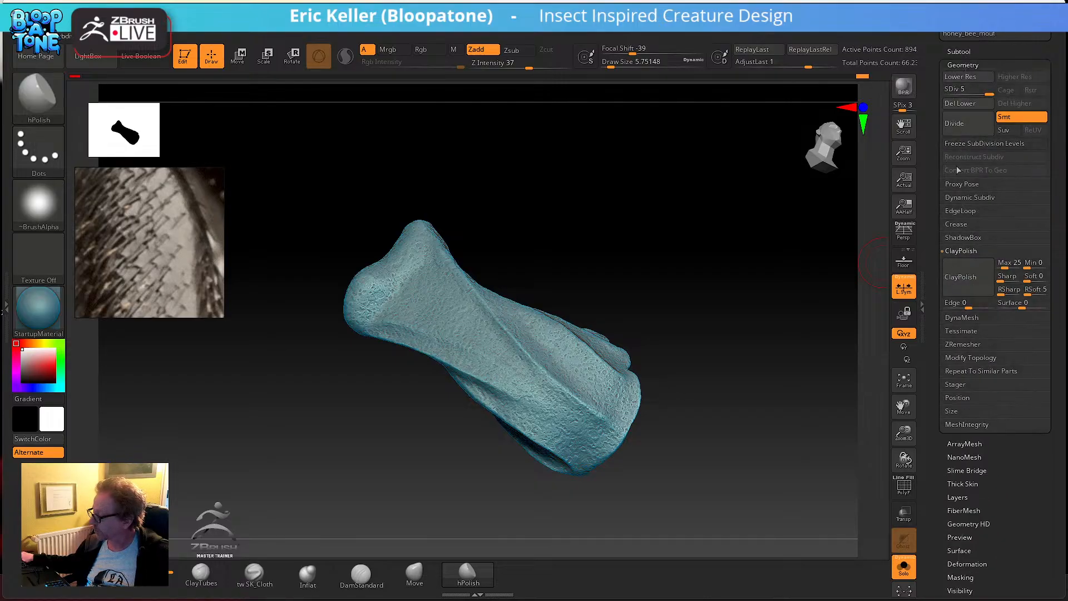
pyautogui.click(956, 250)
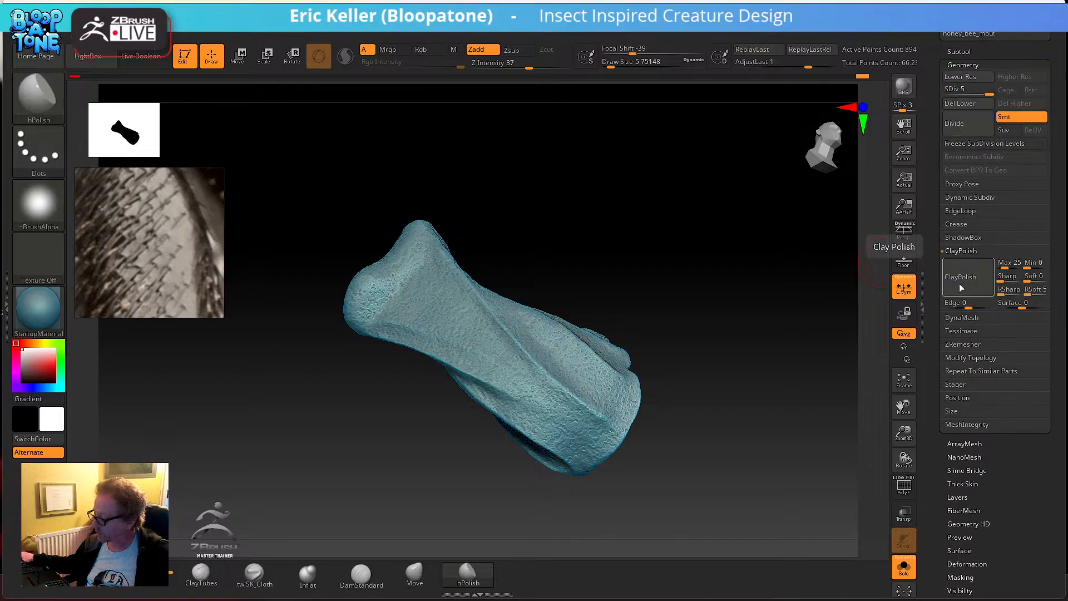
pyautogui.keyDown('alt'); pyautogui.moveTo(702, 321); pyautogui.dragTo(737, 370); pyautogui.keyUp('alt')
pyautogui.moveTo(735, 250); pyautogui.dragTo(733, 302)
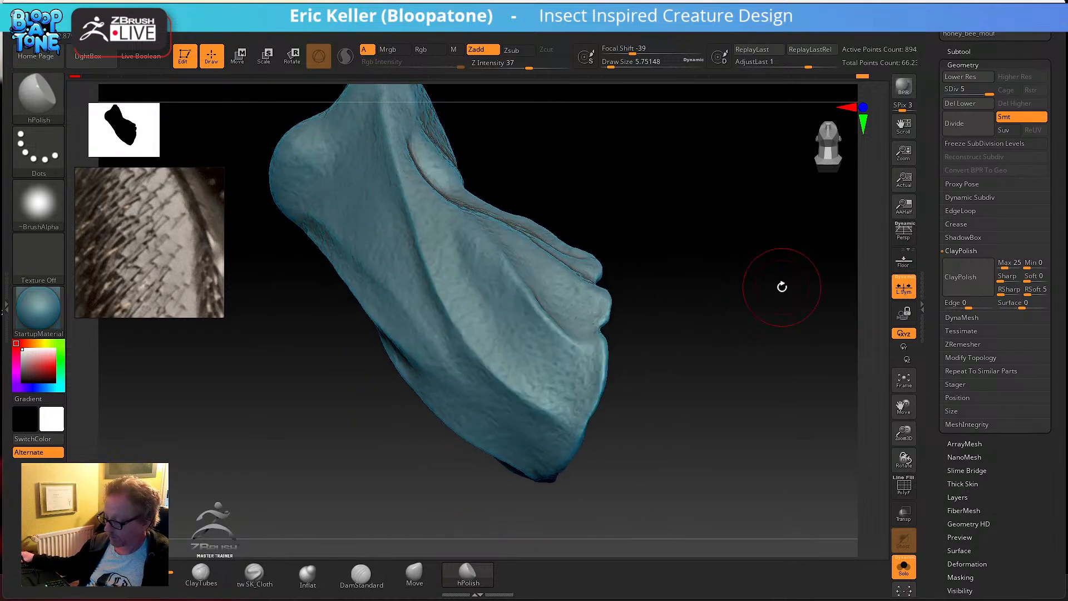
pyautogui.keyDown('ctrl'); pyautogui.click(706, 428); pyautogui.keyUp('ctrl')
pyautogui.keyDown('ctrl'); pyautogui.click(706, 429); pyautogui.keyUp('ctrl')
pyautogui.moveTo(706, 429)
pyautogui.mouseDown()
pyautogui.moveTo(651, 412)
pyautogui.moveTo(679, 444)
pyautogui.moveTo(535, 526)
pyautogui.mouseUp()
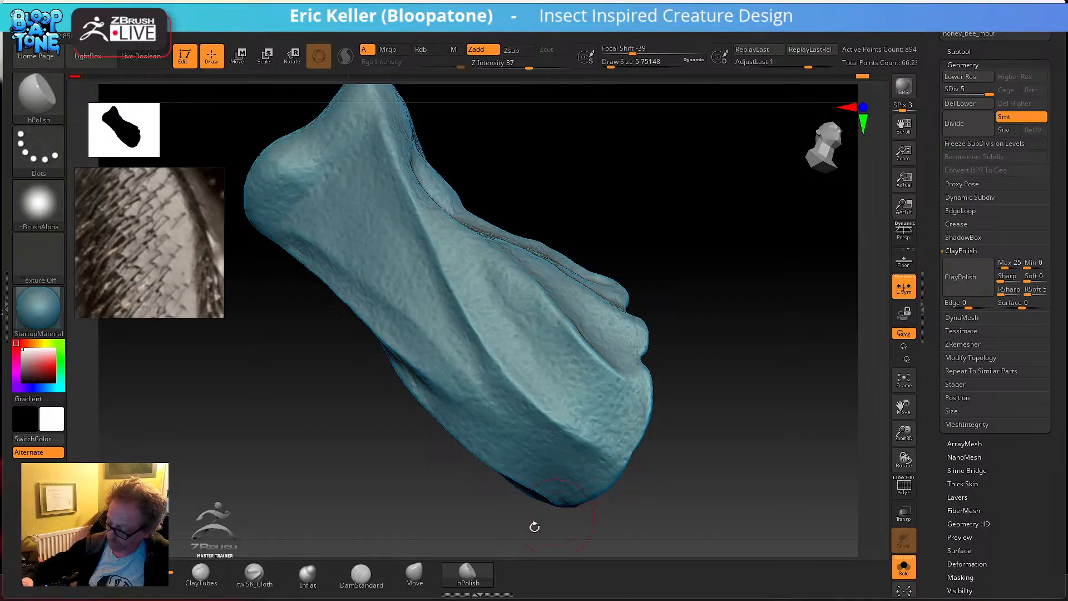
# - Choose the Inflat brush and smooth the outer plane at the mandible's broad tip
pyautogui.click(307, 576)
pyautogui.moveTo(616, 443)
pyautogui.mouseDown()
pyautogui.moveTo(579, 386)
pyautogui.moveTo(618, 425)
pyautogui.mouseUp()
pyautogui.moveTo(685, 435)
pyautogui.mouseDown()
pyautogui.moveTo(645, 384)
pyautogui.moveTo(632, 394)
pyautogui.moveTo(625, 429)
pyautogui.moveTo(699, 434)
pyautogui.moveTo(692, 463)
pyautogui.moveTo(676, 401)
pyautogui.moveTo(691, 461)
pyautogui.moveTo(682, 425)
pyautogui.mouseUp()
pyautogui.keyDown('shift'); pyautogui.moveTo(624, 389); pyautogui.dragTo(638, 358); pyautogui.keyUp('shift')
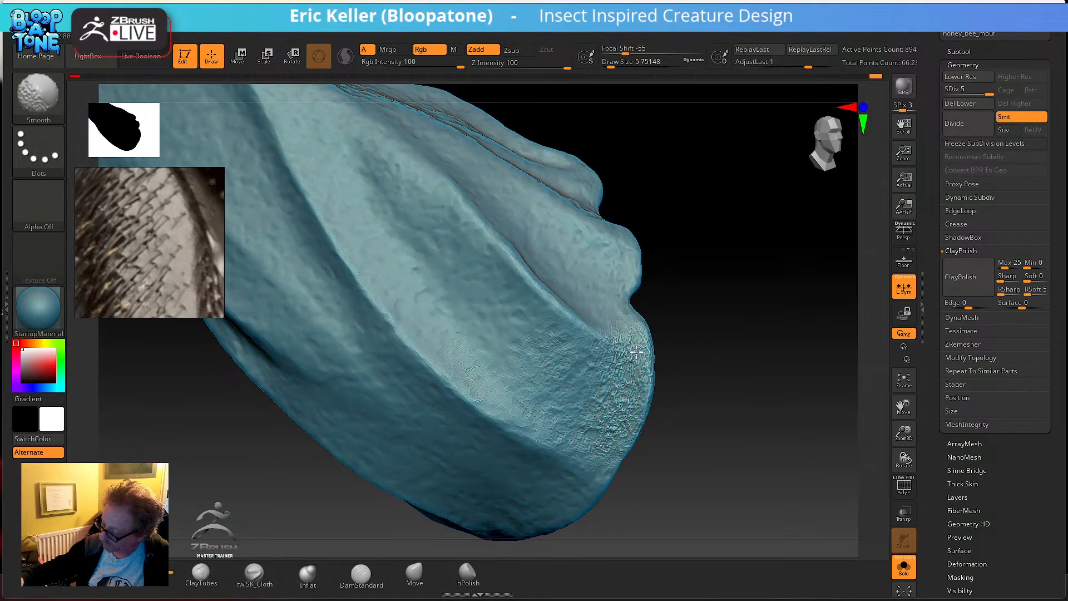
pyautogui.keyDown('shift'); pyautogui.moveTo(565, 407); pyautogui.dragTo(537, 397); pyautogui.keyUp('shift')
pyautogui.moveTo(668, 430)
pyautogui.keyDown('alt'); pyautogui.mouseDown()
pyautogui.moveTo(696, 374)
pyautogui.moveTo(691, 336)
pyautogui.mouseUp(); pyautogui.keyUp('alt')
pyautogui.moveTo(610, 374)
pyautogui.mouseDown()
pyautogui.moveTo(578, 405)
pyautogui.moveTo(597, 392)
pyautogui.mouseUp()
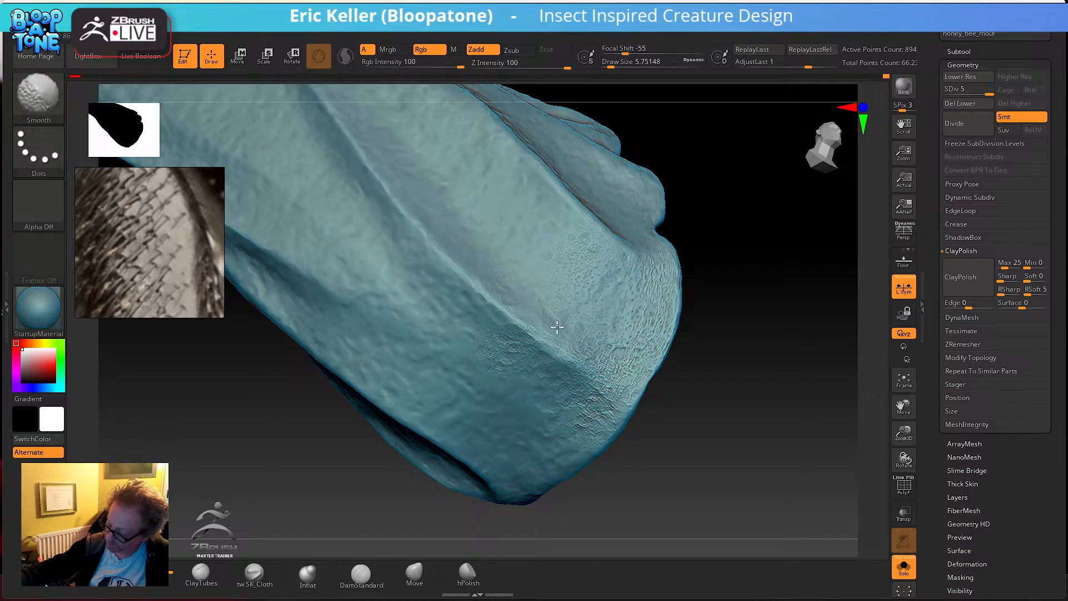
# - Smooth the noise texture over the outer planes and lower corner of the mandible's broad tip
pyautogui.keyDown('alt'); pyautogui.moveTo(665, 431); pyautogui.dragTo(692, 391); pyautogui.keyUp('alt')
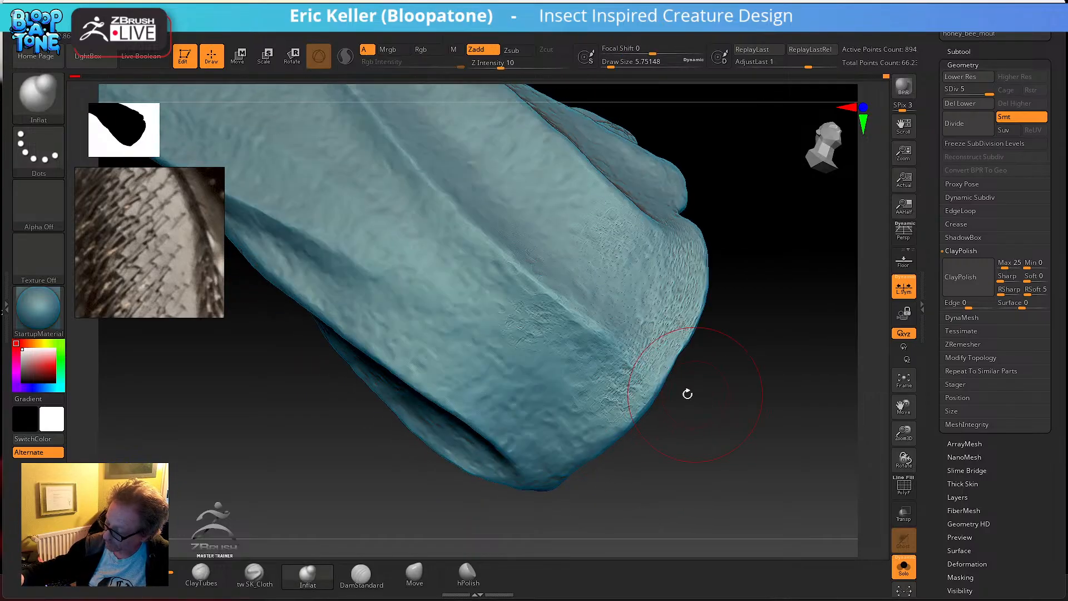
pyautogui.moveTo(571, 378); pyautogui.dragTo(487, 306)
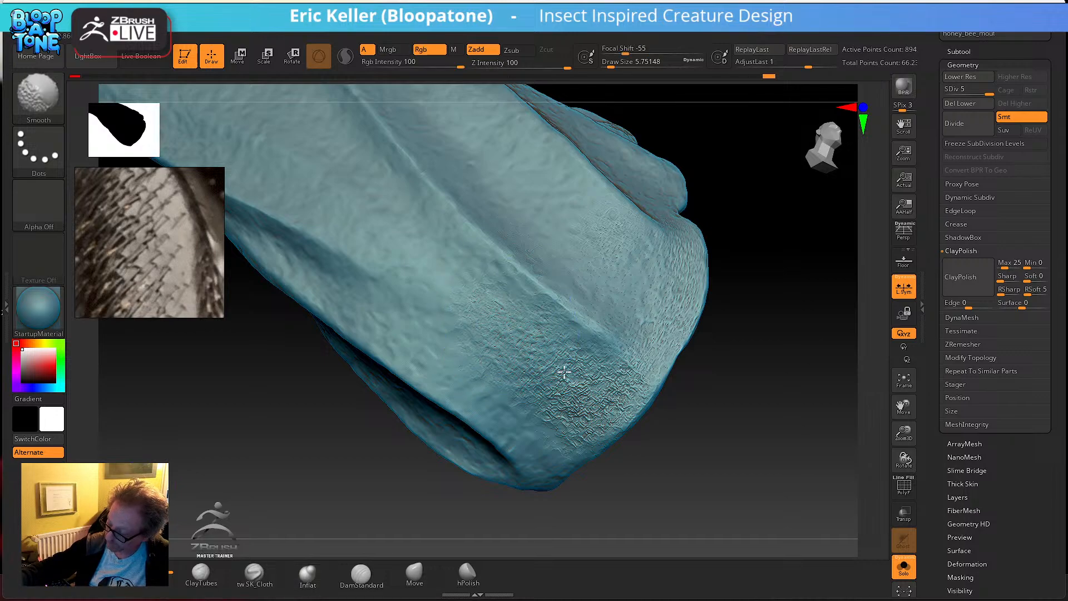
pyautogui.moveTo(637, 448); pyautogui.dragTo(657, 430)
pyautogui.moveTo(640, 376)
pyautogui.mouseDown()
pyautogui.moveTo(615, 427)
pyautogui.moveTo(526, 440)
pyautogui.moveTo(482, 374)
pyautogui.moveTo(527, 455)
pyautogui.mouseUp()
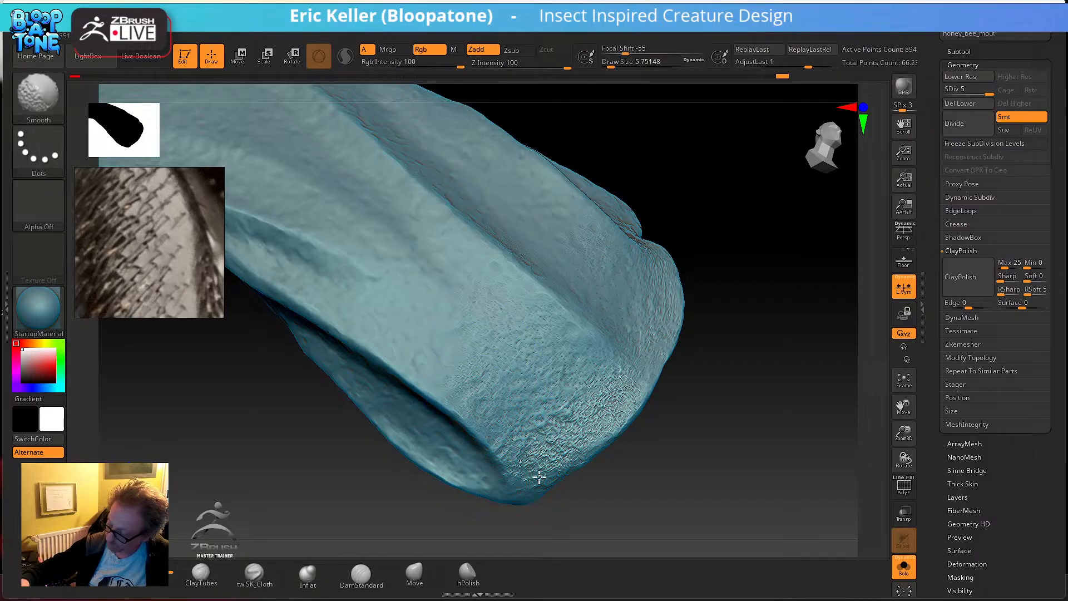
pyautogui.moveTo(665, 445)
pyautogui.mouseDown()
pyautogui.moveTo(675, 452)
pyautogui.moveTo(610, 448)
pyautogui.mouseUp()
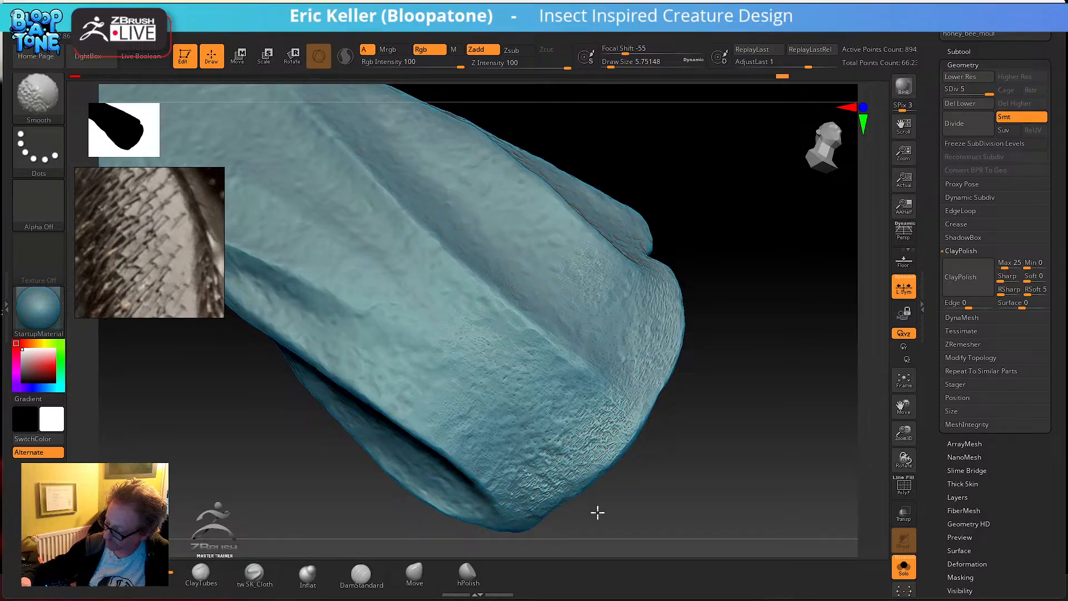
pyautogui.moveTo(592, 506); pyautogui.dragTo(656, 462)
pyautogui.moveTo(712, 358); pyautogui.dragTo(671, 408)
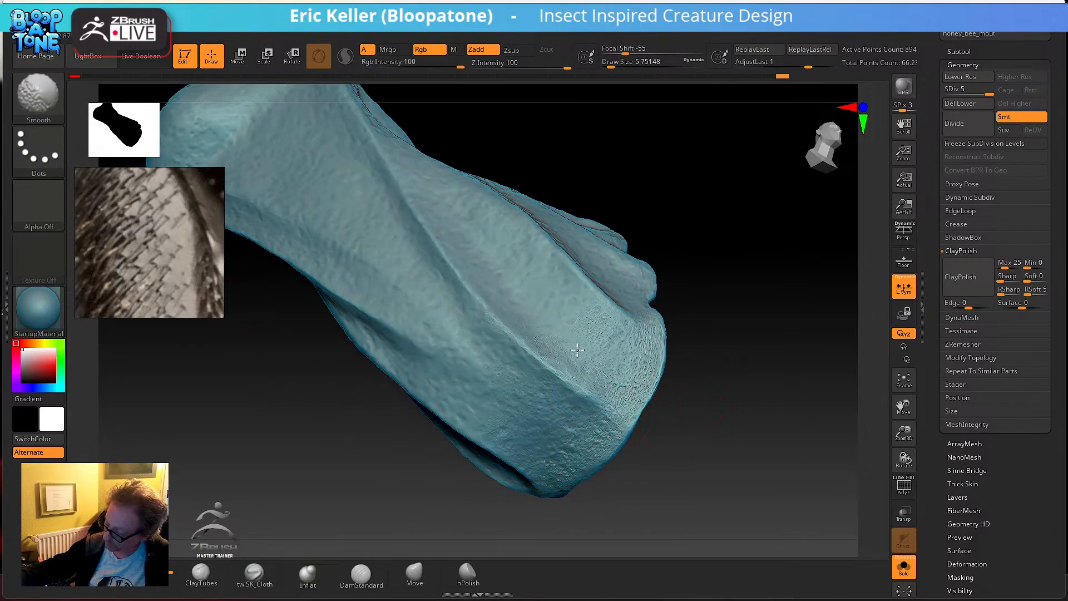
# - Smooth the long groove and its bordering ridges on the mandible's toothed side, running toward the broad tip
pyautogui.moveTo(669, 326)
pyautogui.mouseDown()
pyautogui.moveTo(661, 391)
pyautogui.moveTo(520, 310)
pyautogui.mouseUp()
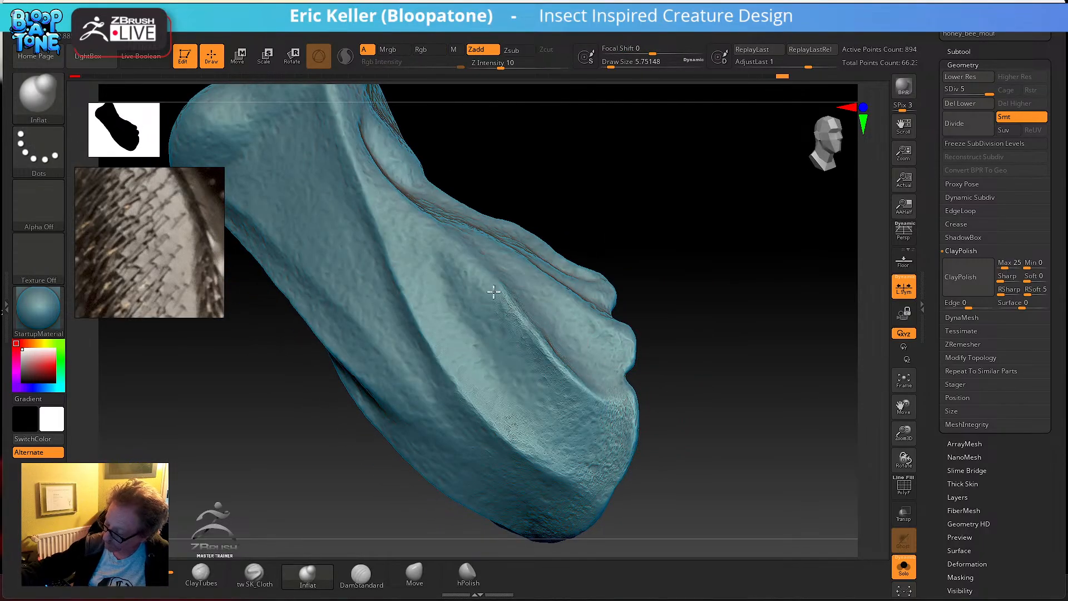
pyautogui.press('shift')
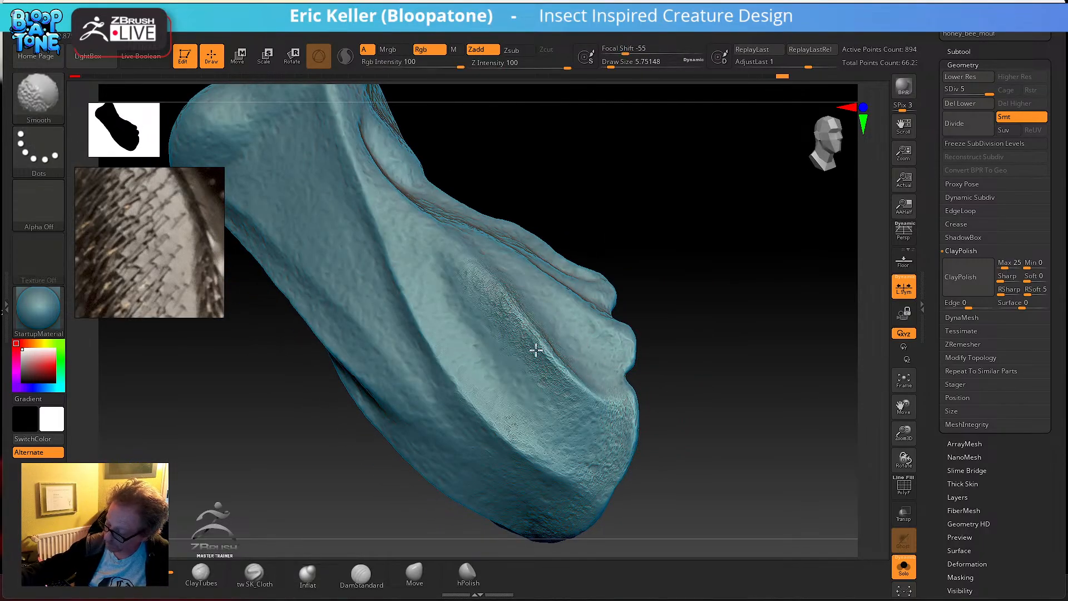
pyautogui.keyDown('shift'); pyautogui.moveTo(519, 358); pyautogui.dragTo(444, 294); pyautogui.keyUp('shift')
pyautogui.moveTo(452, 351); pyautogui.dragTo(519, 438)
pyautogui.moveTo(418, 283)
pyautogui.mouseDown()
pyautogui.moveTo(528, 438)
pyautogui.moveTo(448, 340)
pyautogui.mouseUp()
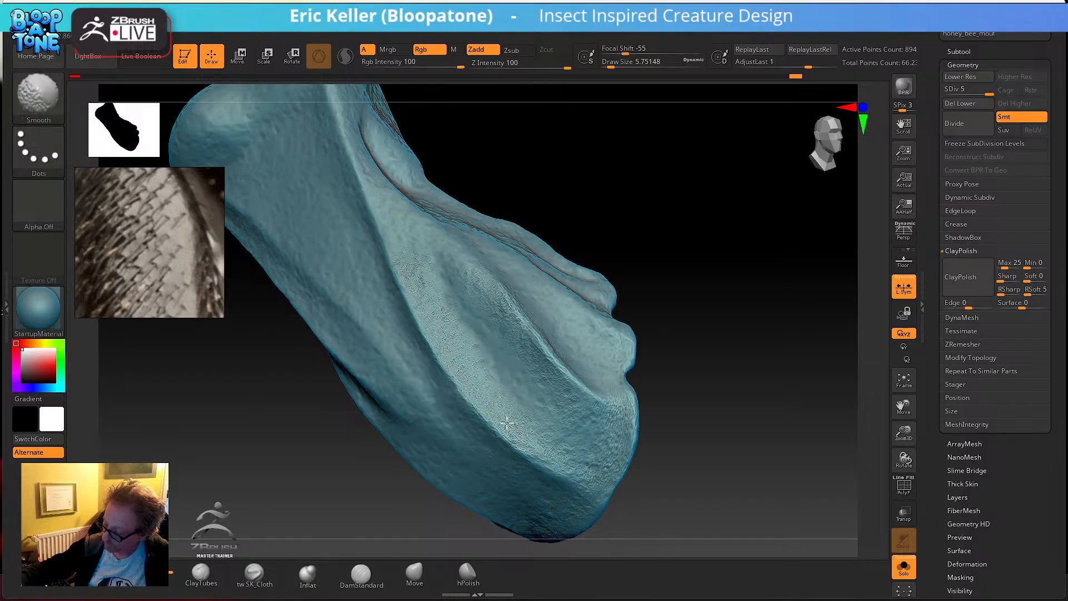
pyautogui.keyDown('shift'); pyautogui.moveTo(549, 468); pyautogui.dragTo(545, 462); pyautogui.keyUp('shift')
pyautogui.moveTo(501, 409)
pyautogui.mouseDown()
pyautogui.moveTo(553, 470)
pyautogui.moveTo(411, 294)
pyautogui.moveTo(438, 354)
pyautogui.moveTo(363, 200)
pyautogui.moveTo(432, 334)
pyautogui.mouseUp()
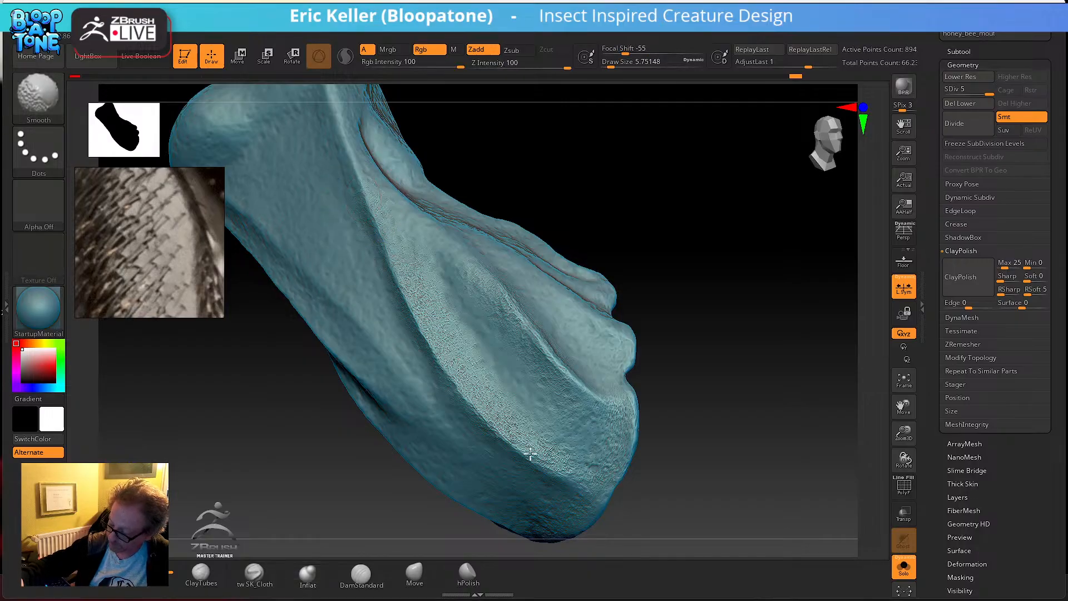
# - Smooth along the central ridge and over the flat outer plane beside it on the mandible's lower half
pyautogui.moveTo(465, 460); pyautogui.dragTo(501, 370, button='right')
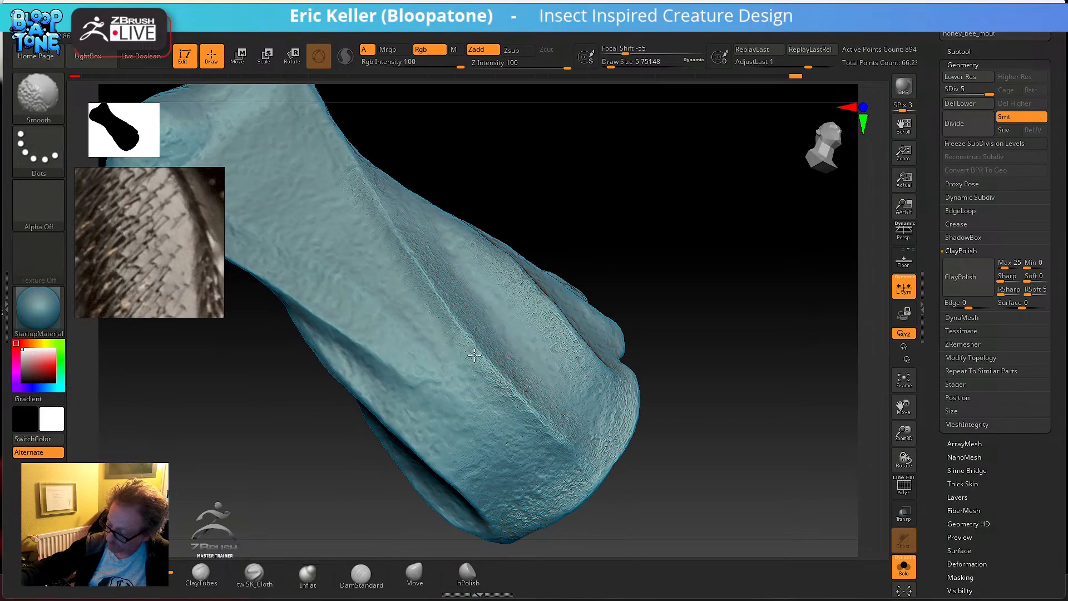
pyautogui.keyDown('shift'); pyautogui.moveTo(427, 275); pyautogui.dragTo(511, 441); pyautogui.keyUp('shift')
pyautogui.moveTo(432, 357)
pyautogui.mouseDown()
pyautogui.moveTo(428, 384)
pyautogui.moveTo(457, 416)
pyautogui.mouseUp()
pyautogui.keyDown('shift'); pyautogui.moveTo(429, 370); pyautogui.dragTo(413, 384); pyautogui.keyUp('shift')
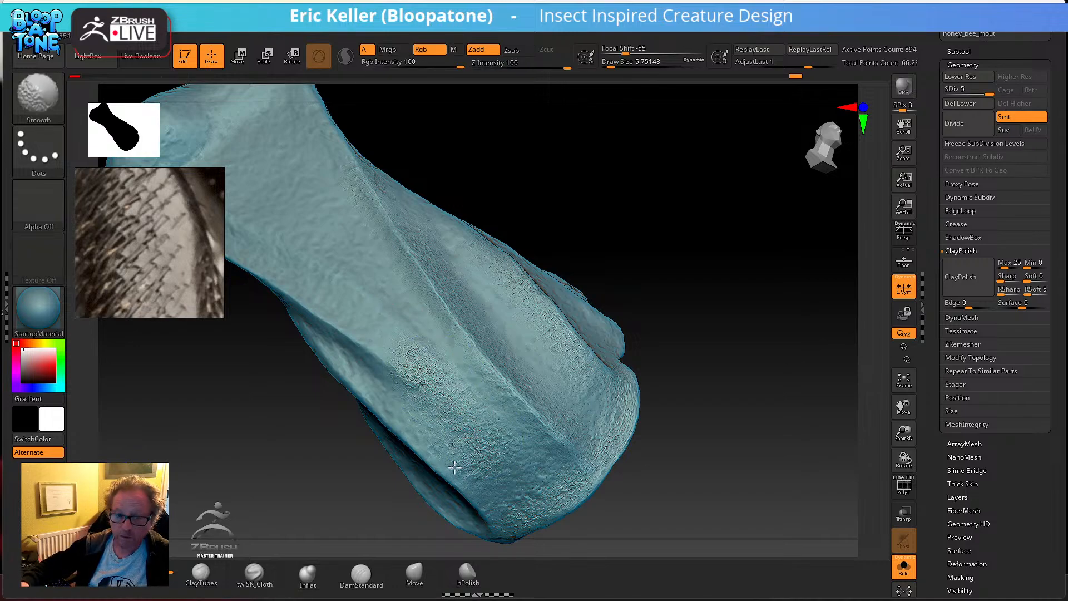
pyautogui.keyDown('shift'); pyautogui.moveTo(451, 456); pyautogui.dragTo(484, 432); pyautogui.keyUp('shift')
pyautogui.moveTo(470, 419)
pyautogui.mouseDown(button='right')
pyautogui.moveTo(501, 411)
pyautogui.moveTo(499, 394)
pyautogui.moveTo(511, 403)
pyautogui.moveTo(477, 393)
pyautogui.mouseUp(button='right')
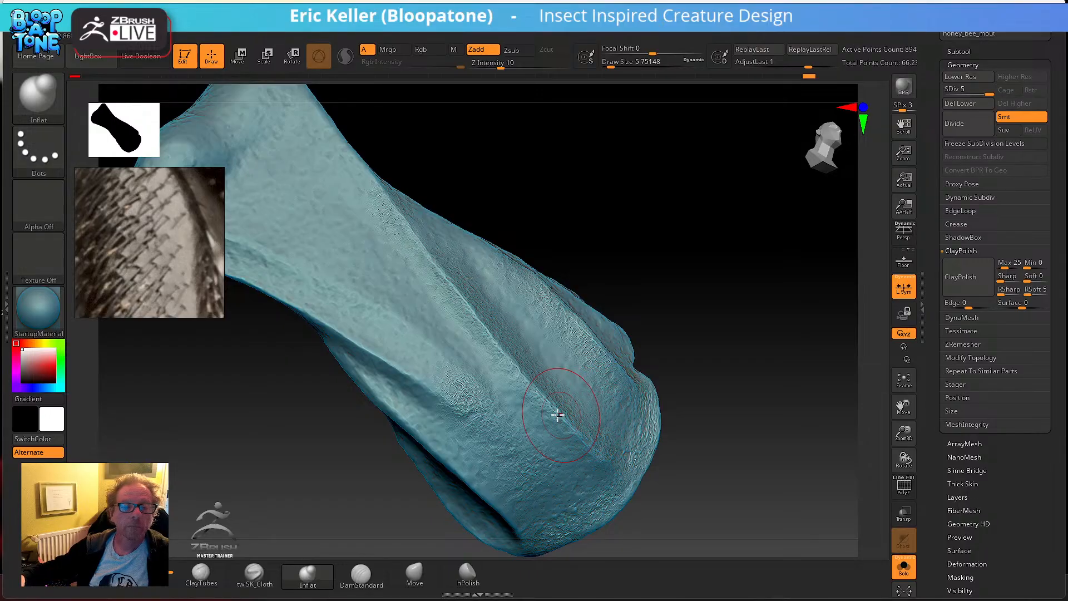
# - Smooth the outer plane between the central ridge and the lower edge, down to the broad tip
pyautogui.hotkey('ctrl', 'z')
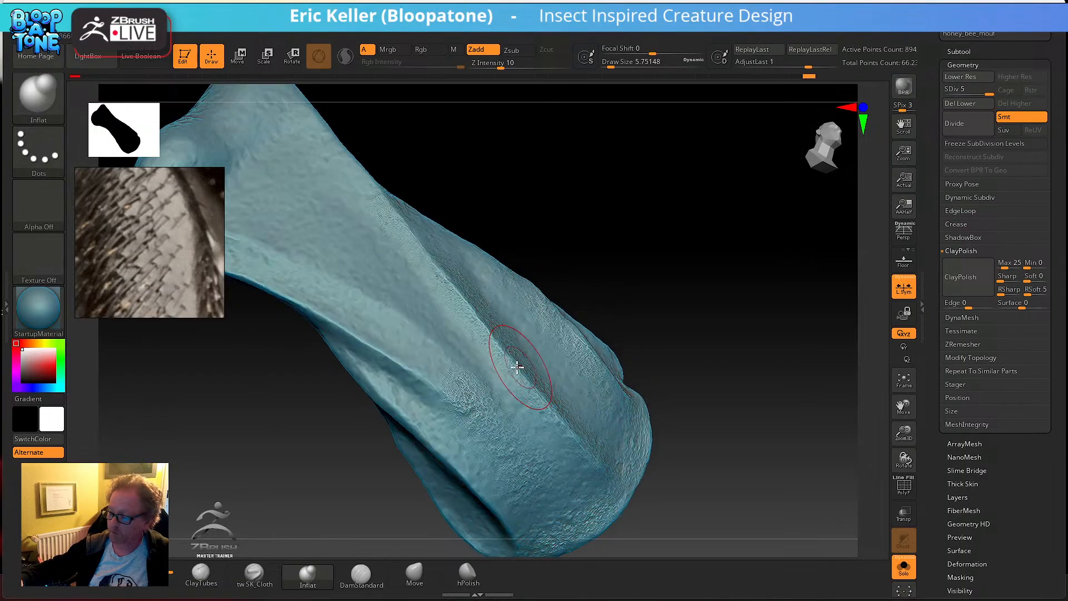
pyautogui.moveTo(473, 473)
pyautogui.mouseDown(button='right')
pyautogui.moveTo(443, 405)
pyautogui.moveTo(455, 364)
pyautogui.mouseUp(button='right')
pyautogui.moveTo(455, 364); pyautogui.dragTo(549, 398)
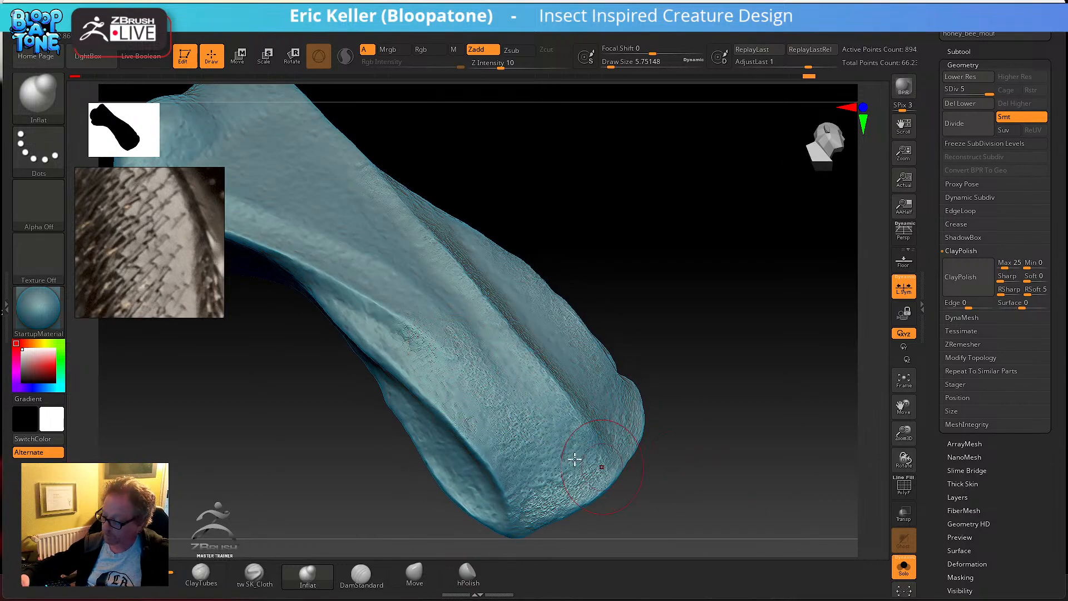
pyautogui.press('shift')
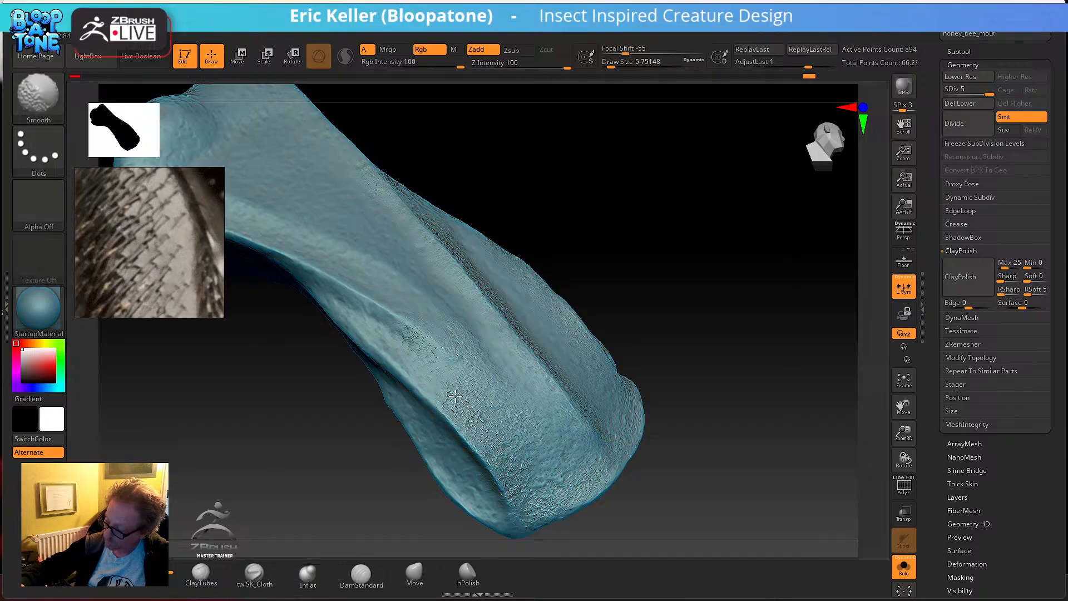
# - Smooth the concave hollow beneath the mandible's lower edge, from mid-length to the broad tip
pyautogui.moveTo(510, 493)
pyautogui.mouseDown(button='right')
pyautogui.moveTo(572, 410)
pyautogui.moveTo(508, 385)
pyautogui.mouseUp(button='right')
pyautogui.moveTo(508, 385)
pyautogui.mouseDown()
pyautogui.moveTo(471, 366)
pyautogui.moveTo(496, 432)
pyautogui.mouseUp()
pyautogui.press('shift')
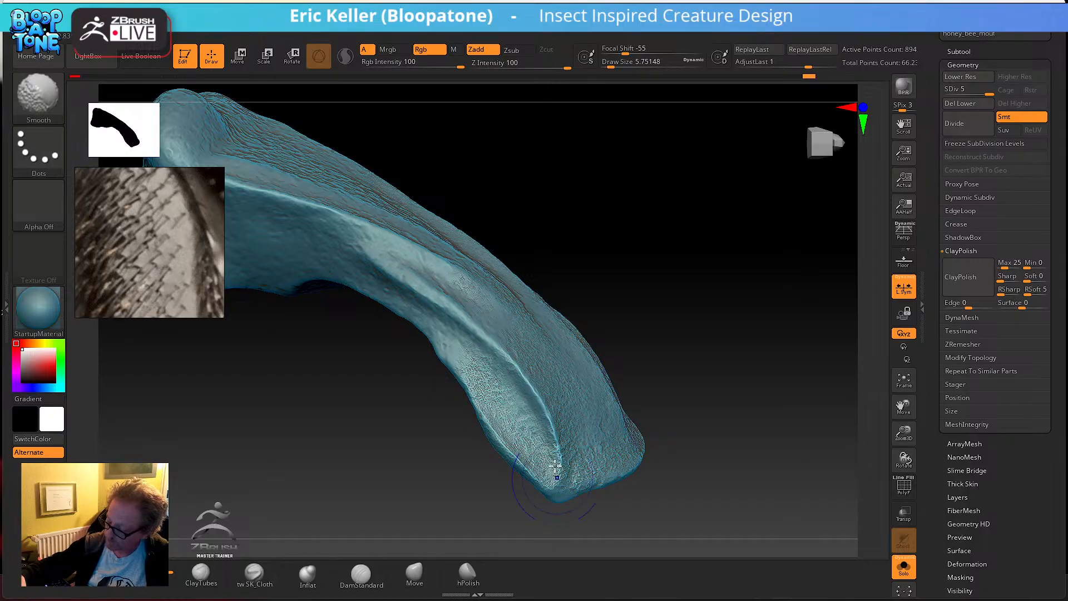
pyautogui.press('shift')
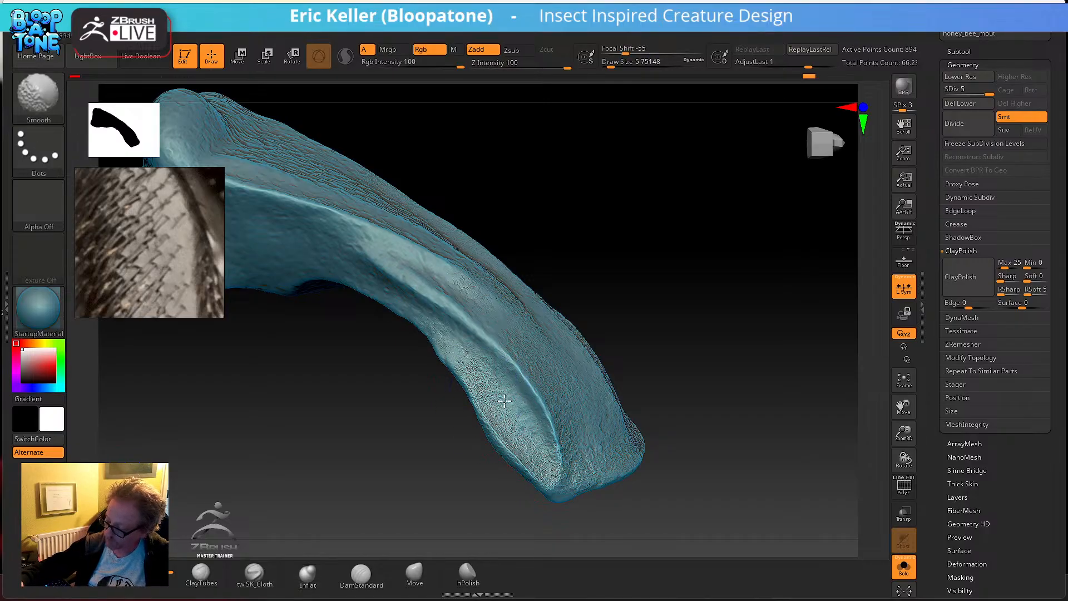
pyautogui.keyDown('shift'); pyautogui.moveTo(483, 396); pyautogui.dragTo(502, 402); pyautogui.keyUp('shift')
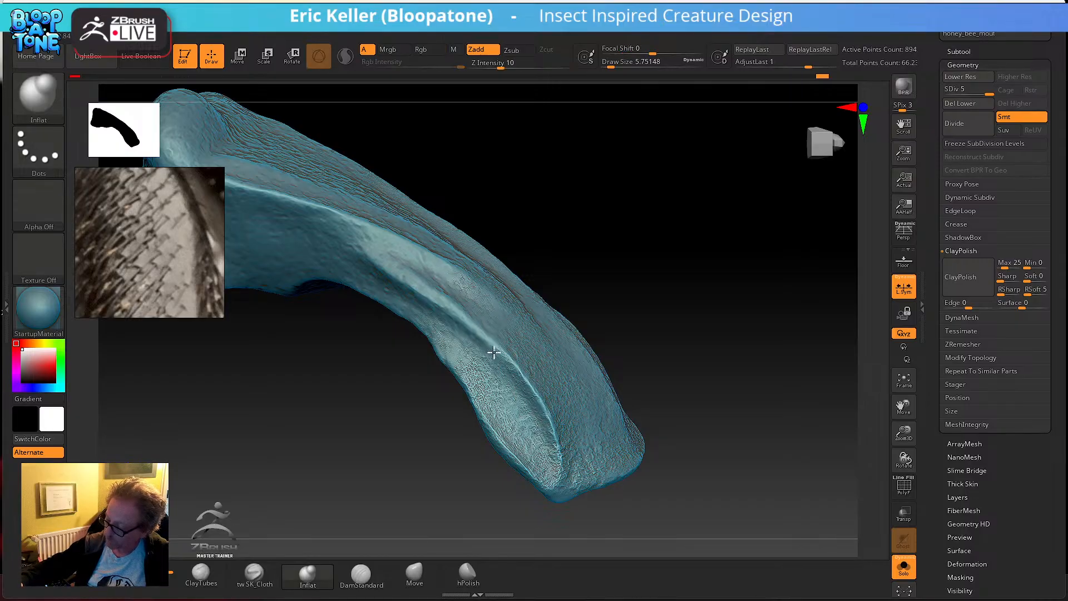
pyautogui.press('shift')
# - Smooth the folds and lobes along the mandible's toothed edge
pyautogui.moveTo(660, 510)
pyautogui.mouseDown()
pyautogui.moveTo(679, 484)
pyautogui.moveTo(664, 499)
pyautogui.moveTo(675, 494)
pyautogui.mouseUp()
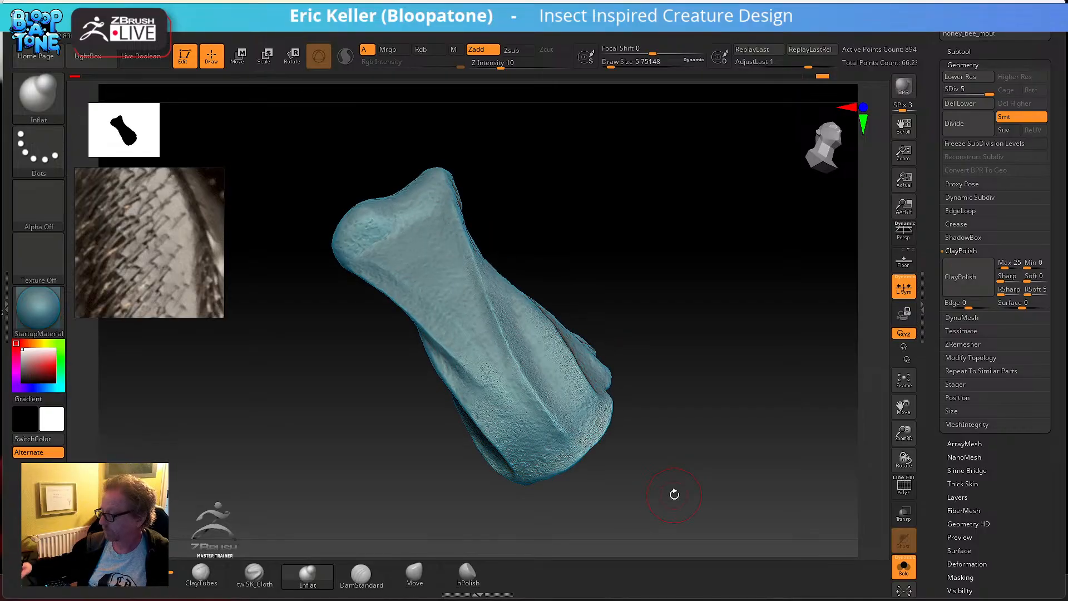
pyautogui.moveTo(694, 437); pyautogui.dragTo(591, 382)
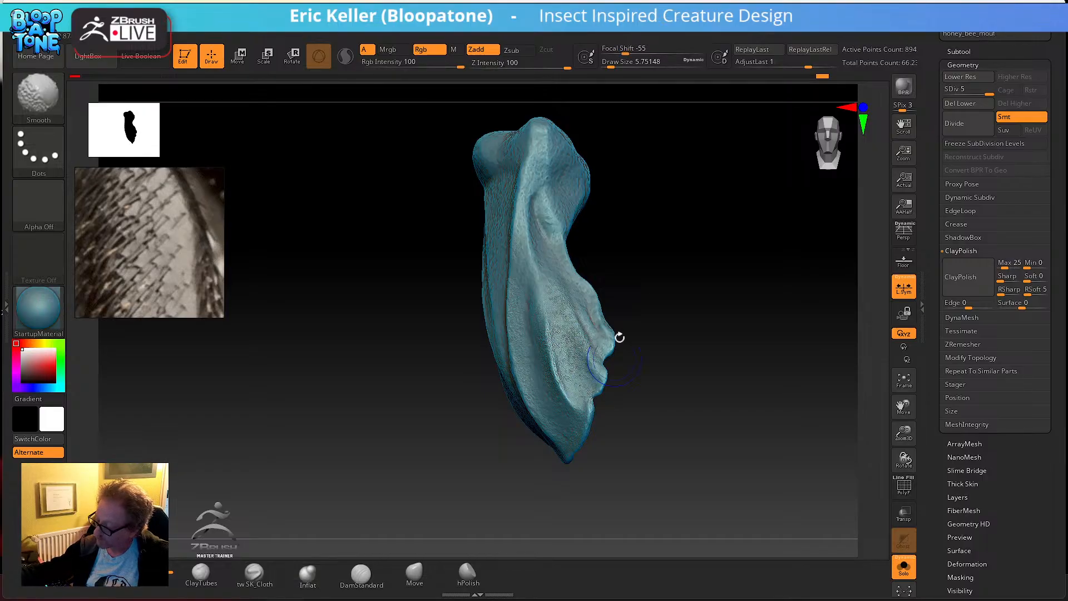
pyautogui.moveTo(615, 350); pyautogui.dragTo(604, 335)
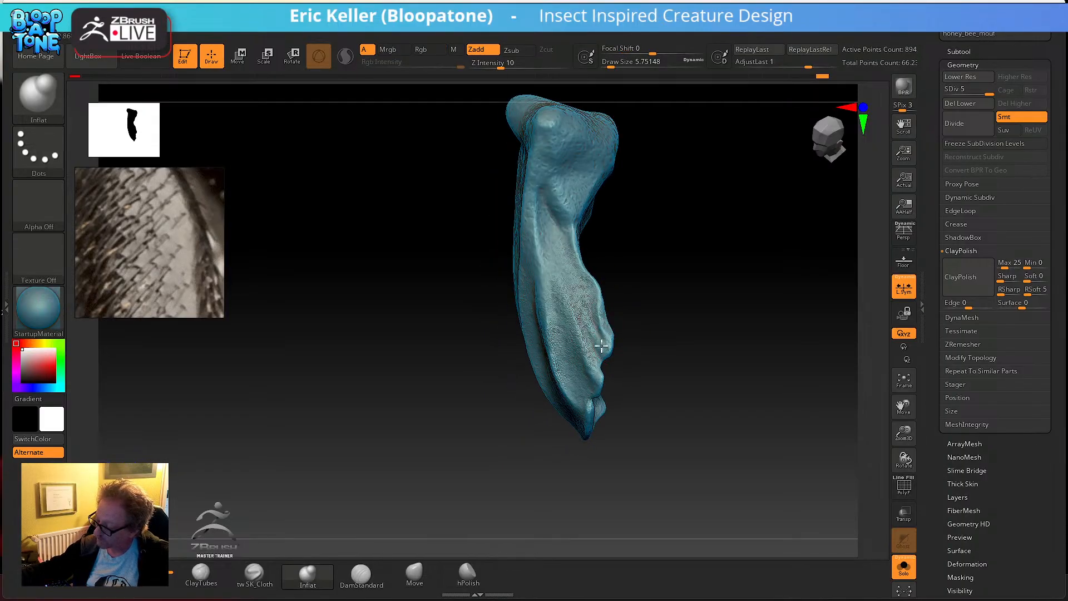
pyautogui.press('shift')
pyautogui.keyDown('shift'); pyautogui.moveTo(625, 410); pyautogui.dragTo(613, 327); pyautogui.keyUp('shift')
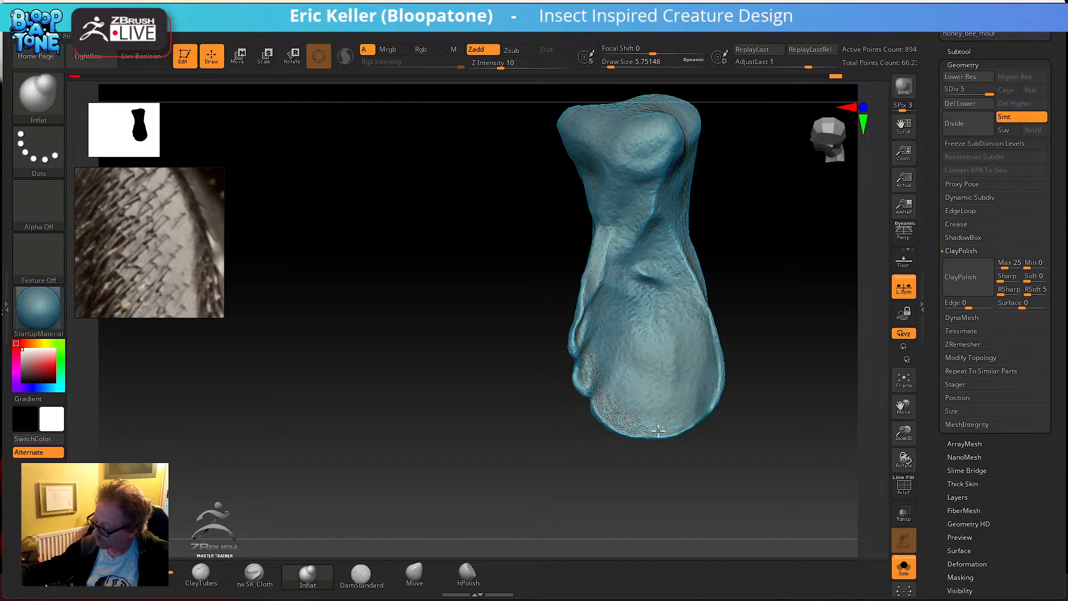
# - Smooth the inner concave face of the mandible around the rim of its broad tip
pyautogui.press('shift')
pyautogui.moveTo(630, 440)
pyautogui.mouseDown()
pyautogui.moveTo(656, 443)
pyautogui.moveTo(640, 421)
pyautogui.mouseUp()
pyautogui.keyDown('shift'); pyautogui.moveTo(685, 472); pyautogui.dragTo(666, 406); pyautogui.keyUp('shift')
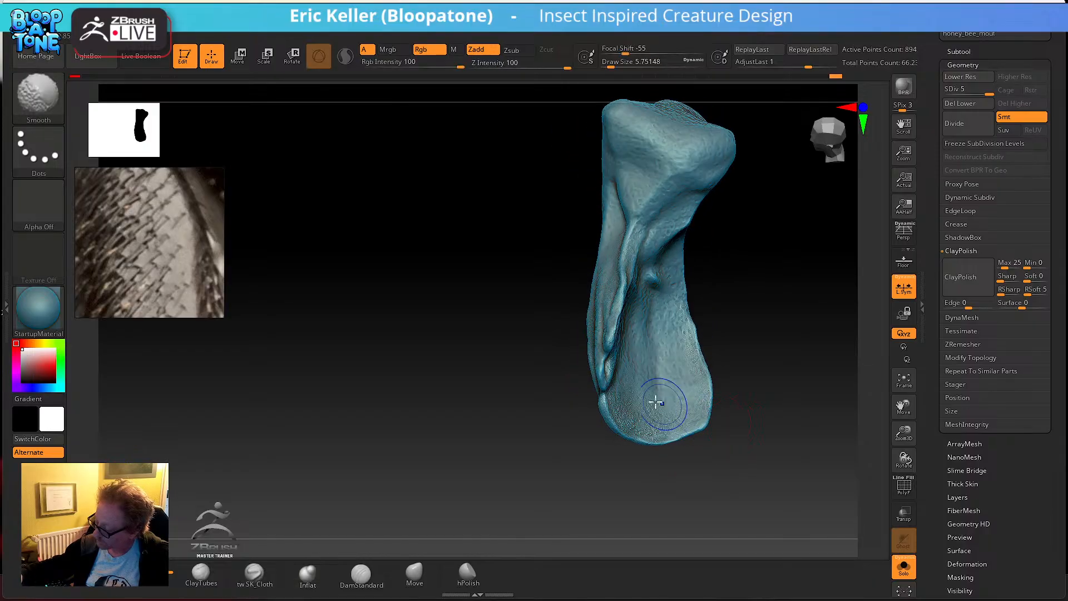
pyautogui.keyDown('shift'); pyautogui.moveTo(706, 438); pyautogui.dragTo(696, 430); pyautogui.keyUp('shift')
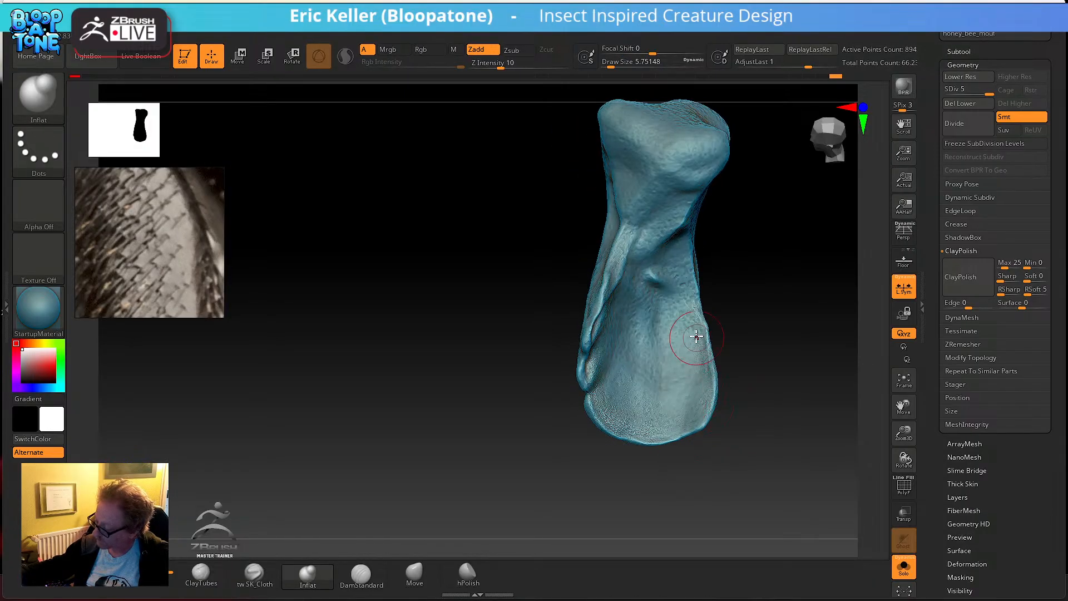
pyautogui.keyDown('shift'); pyautogui.moveTo(668, 387); pyautogui.dragTo(691, 343); pyautogui.keyUp('shift')
# - Smooth the long ridges and grooves on the mandible's outer face, from the tip up toward the joint end
pyautogui.moveTo(729, 382)
pyautogui.mouseDown()
pyautogui.moveTo(729, 372)
pyautogui.moveTo(677, 357)
pyautogui.mouseUp()
pyautogui.moveTo(667, 443)
pyautogui.mouseDown()
pyautogui.moveTo(703, 387)
pyautogui.moveTo(696, 335)
pyautogui.mouseUp()
pyautogui.keyDown('shift'); pyautogui.moveTo(697, 335); pyautogui.dragTo(685, 372); pyautogui.keyUp('shift')
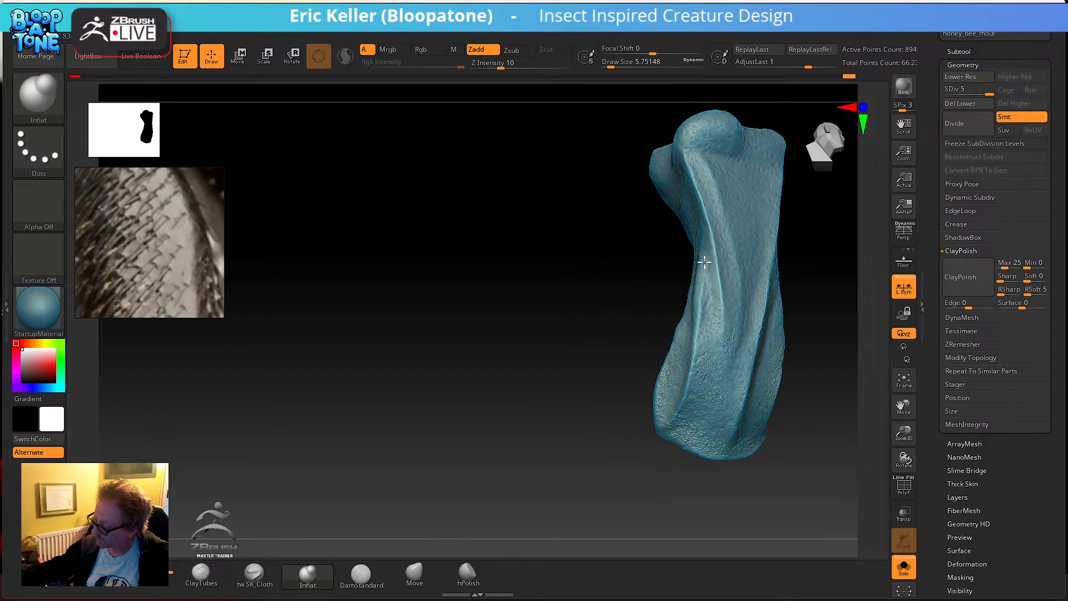
pyautogui.keyDown('alt'); pyautogui.moveTo(710, 305); pyautogui.dragTo(634, 330, button='right'); pyautogui.keyUp('alt')
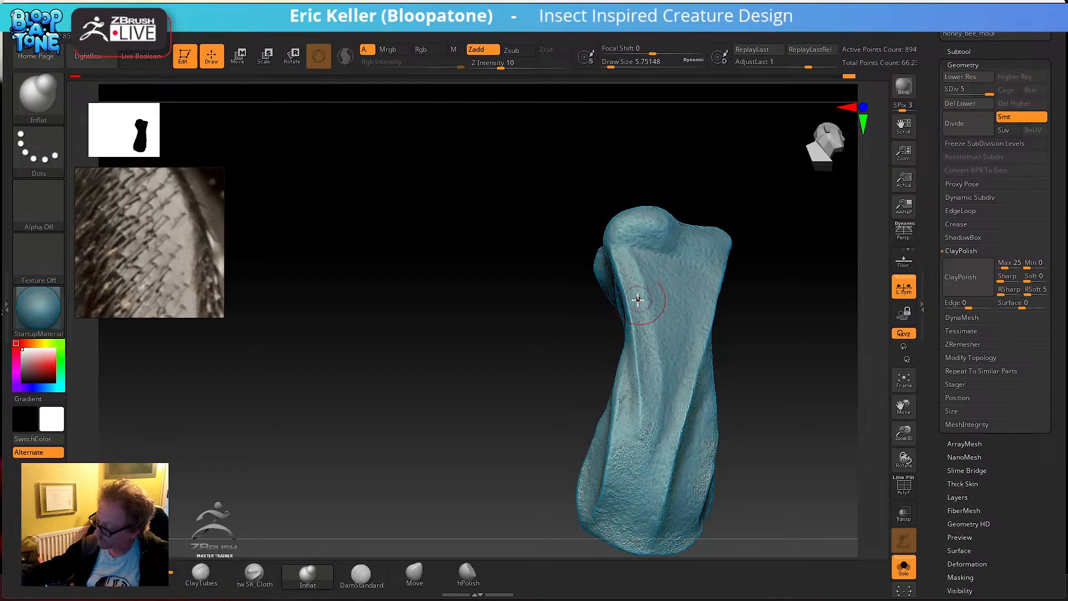
pyautogui.press('shift')
pyautogui.moveTo(632, 356)
pyautogui.mouseDown(button='right')
pyautogui.moveTo(651, 376)
pyautogui.moveTo(655, 412)
pyautogui.mouseUp(button='right')
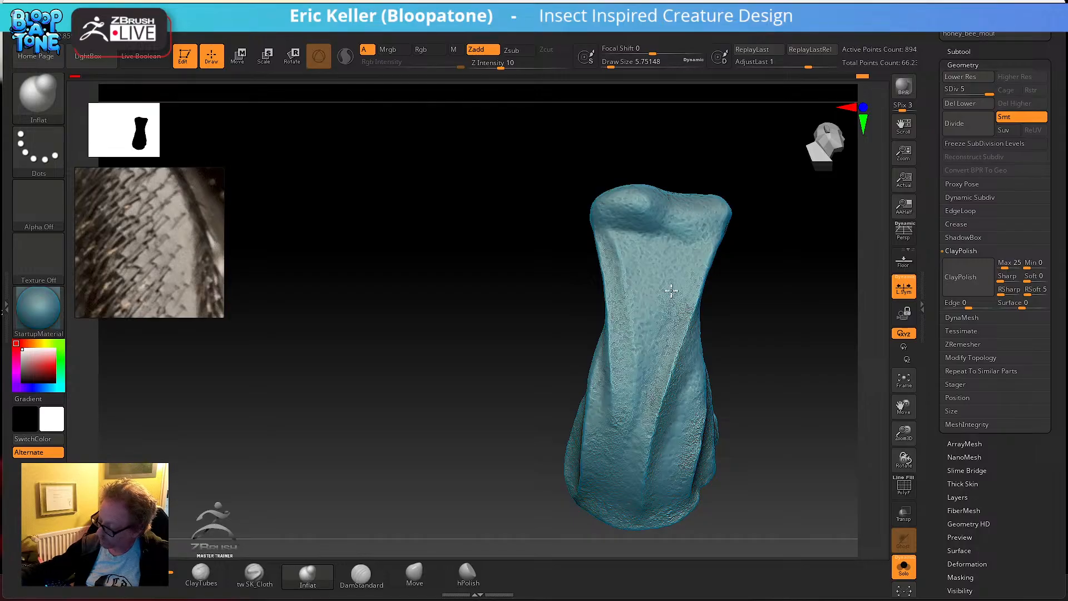
# - Smooth the upper outer face below the joint knobs and bring the tool's save options into view
pyautogui.press('shift')
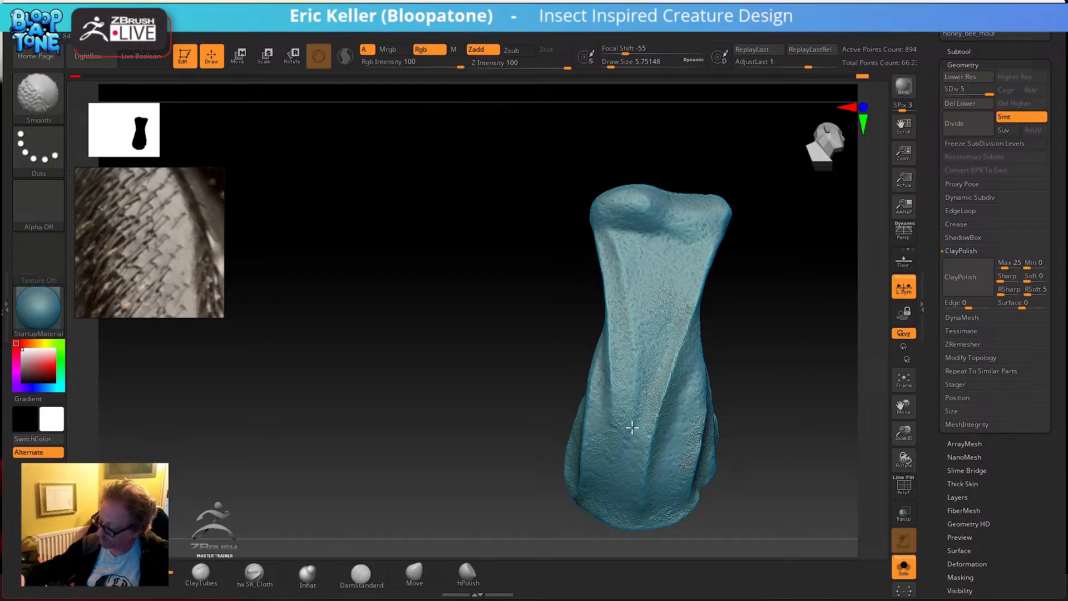
pyautogui.moveTo(759, 436); pyautogui.dragTo(743, 367, button='right')
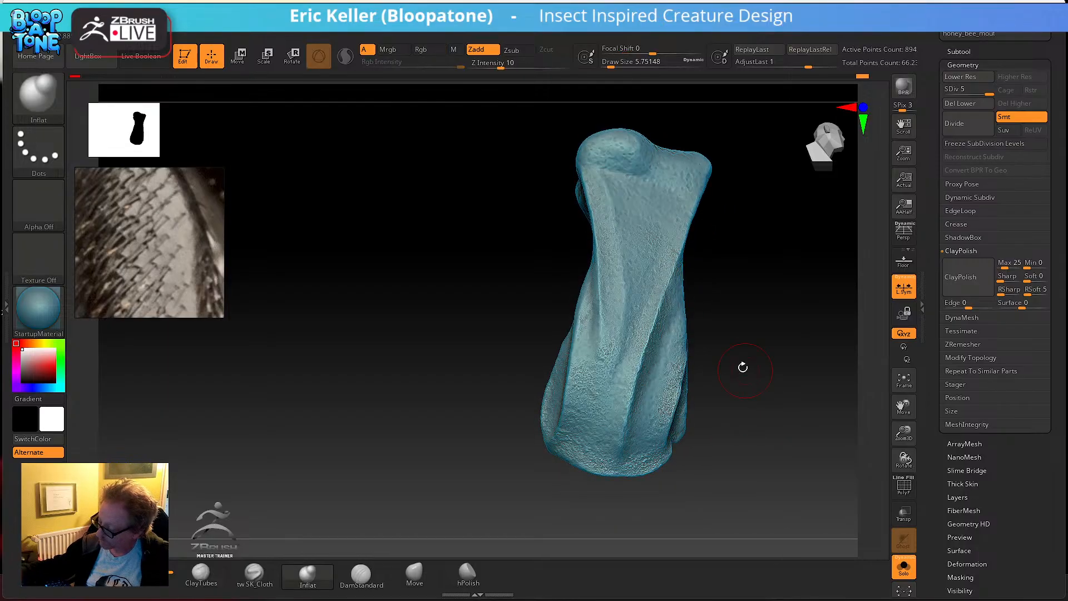
pyautogui.press('shift')
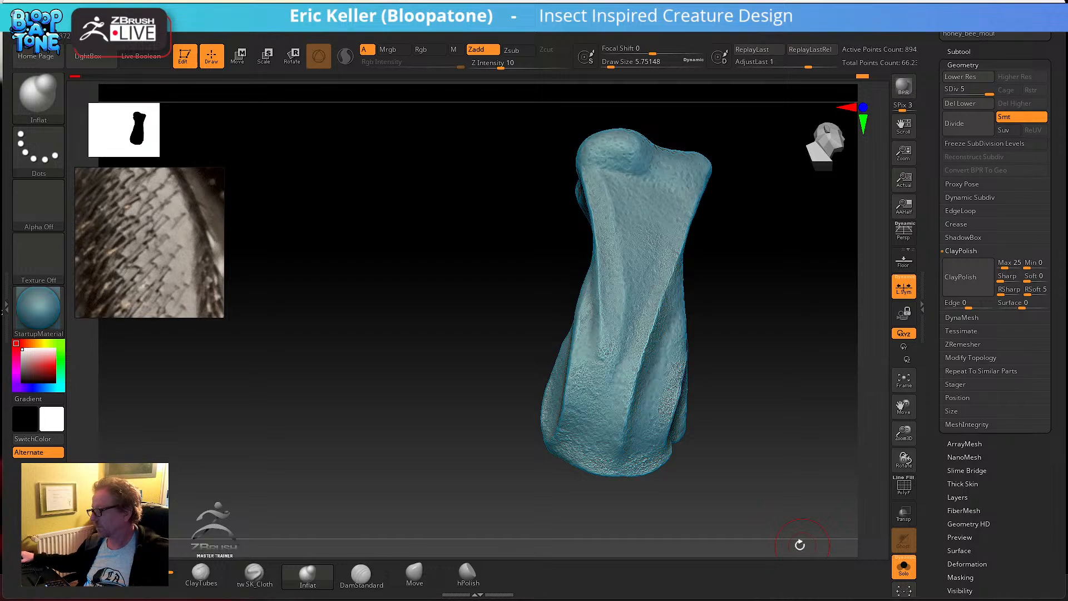
pyautogui.scroll(5, 934, 201)
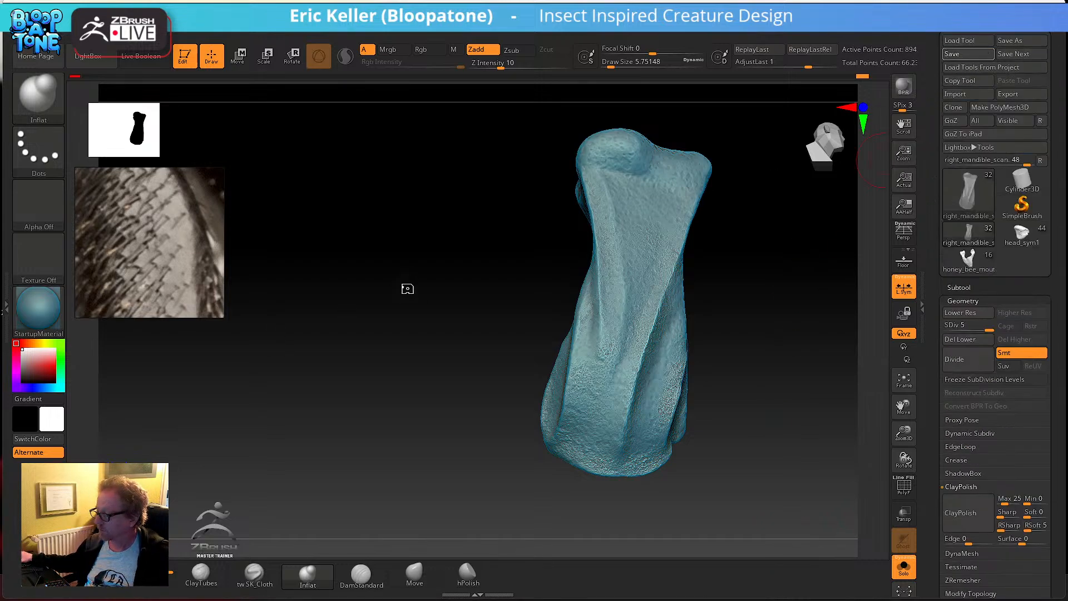
# - Load the PolySphere tool from LightBox, frame it in view and divide its geometry to subdivision level 5
pyautogui.click(101, 62)
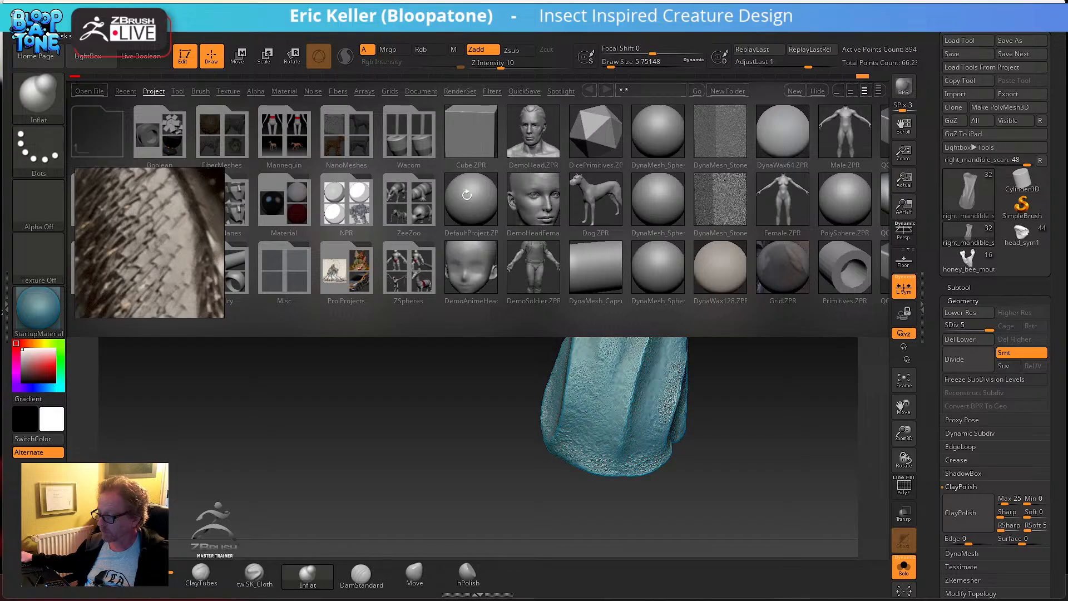
pyautogui.click(186, 91)
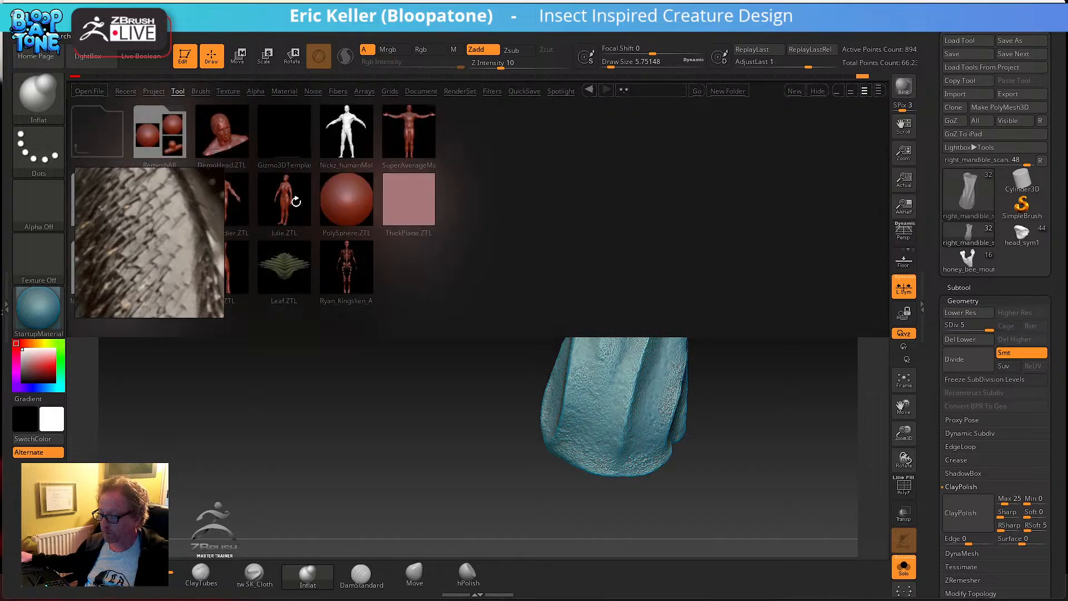
pyautogui.doubleClick(342, 199)
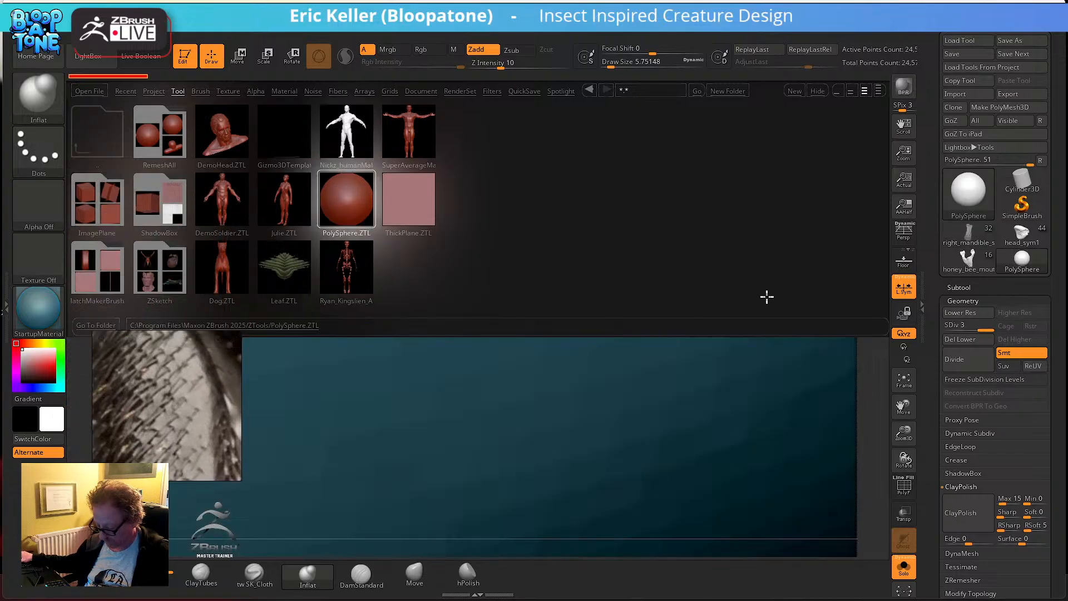
pyautogui.press(',')
pyautogui.click(904, 380)
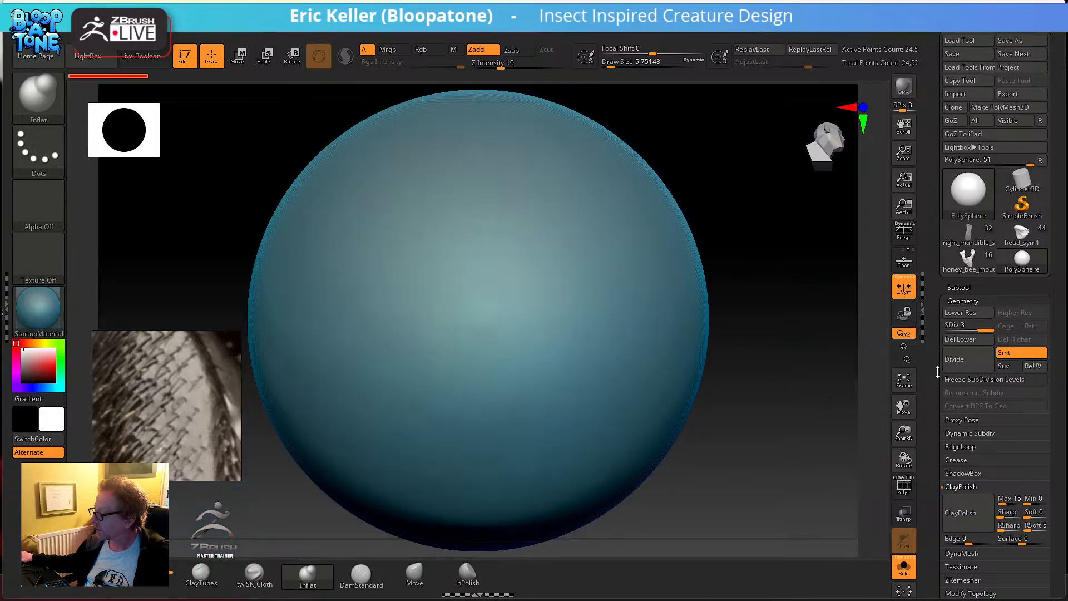
pyautogui.click(959, 359)
pyautogui.click(960, 359)
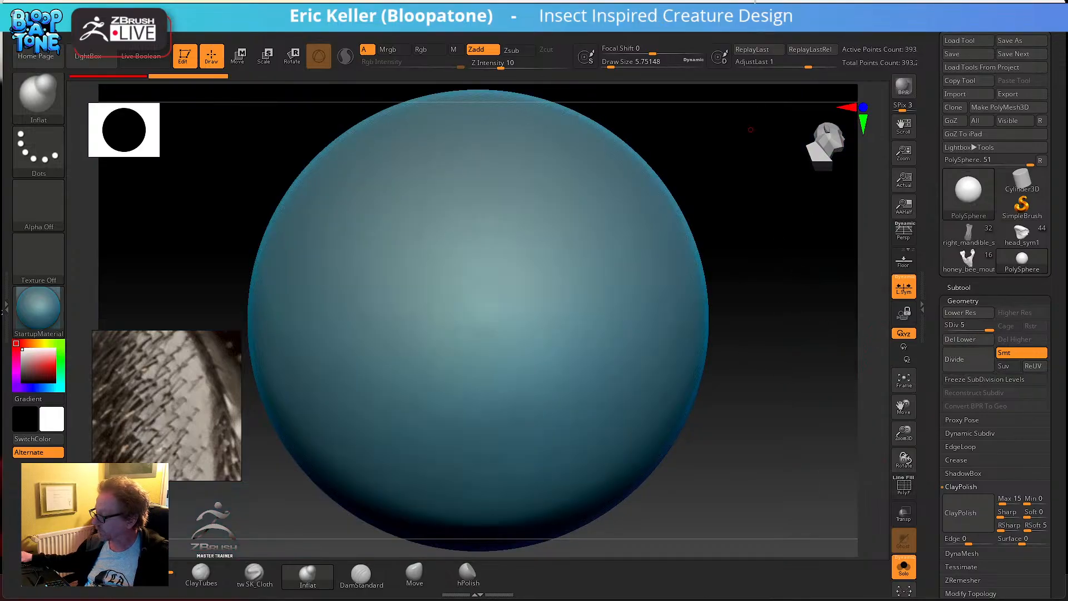
# - Start a texture import and browse from the mouthParts folders to EntomologyAnimated's taxonomy, Arthropoda, hexapoda, insecta, orders folder
pyautogui.click(697, 33)
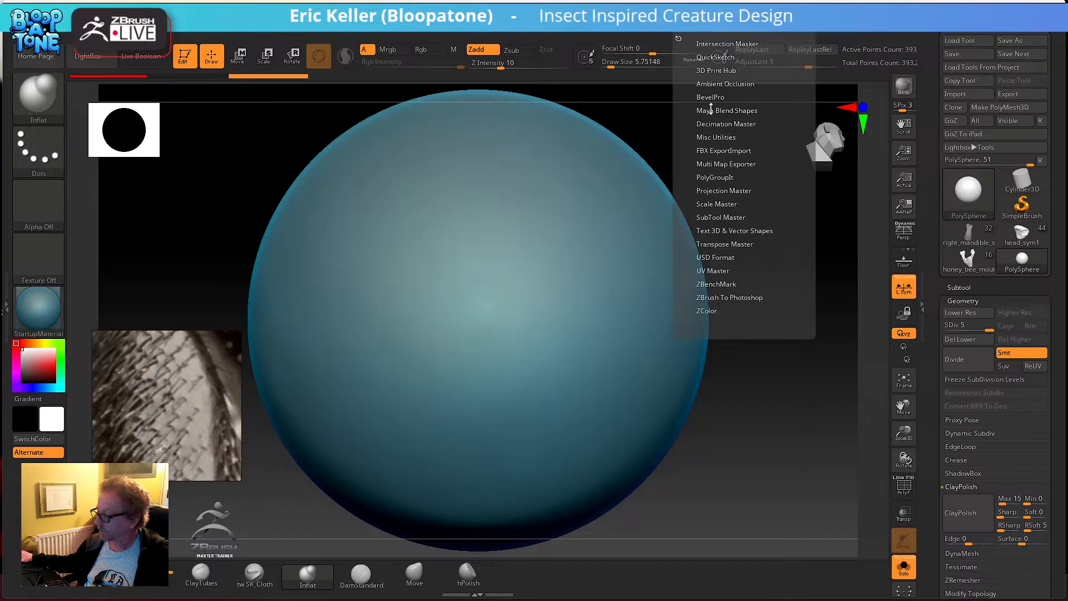
pyautogui.moveTo(590, 33)
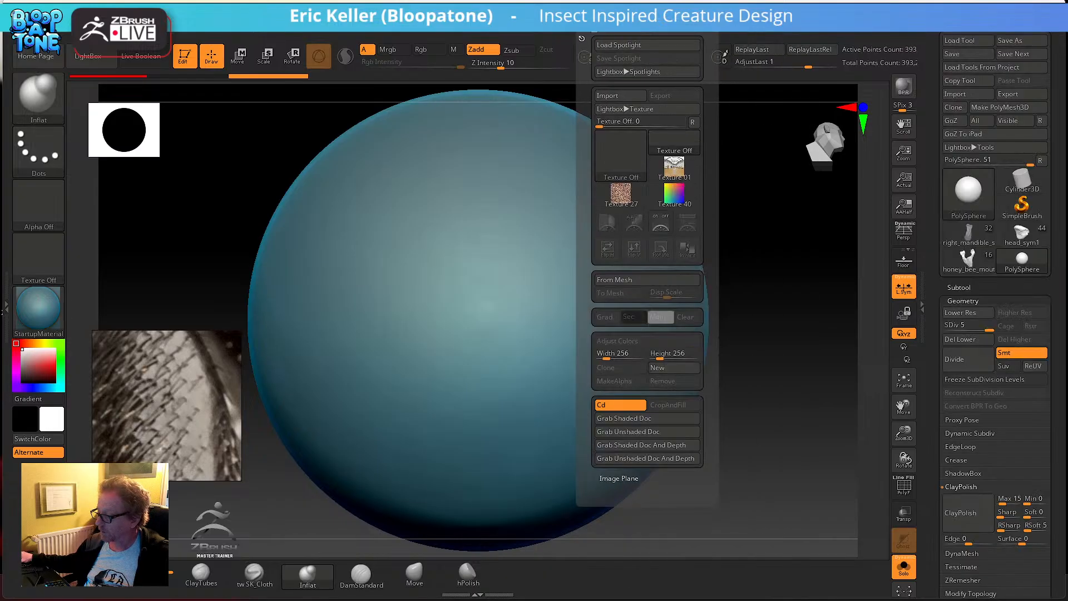
pyautogui.click(623, 96)
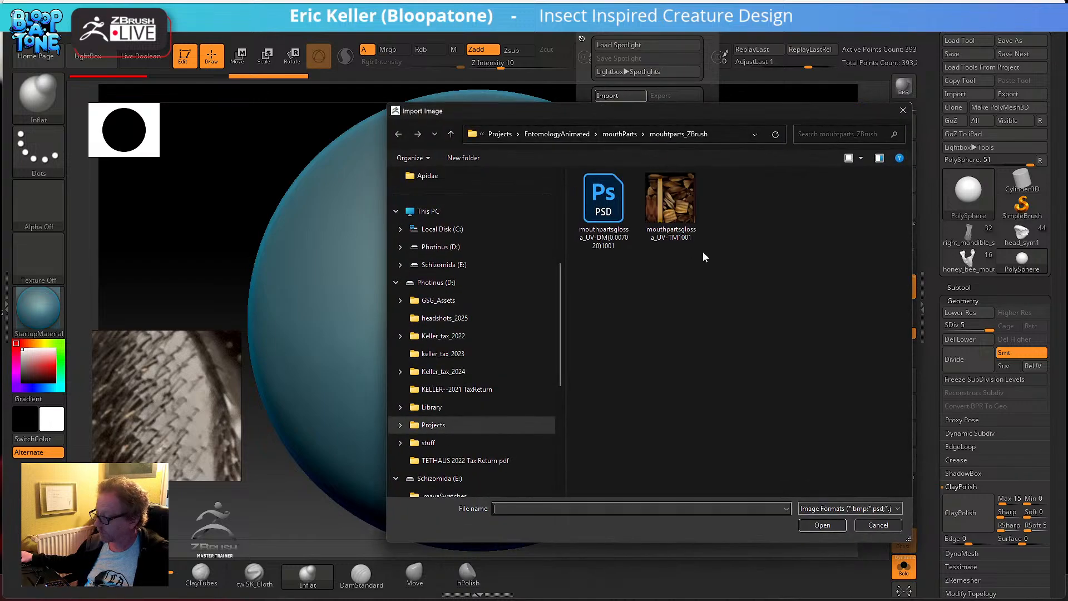
pyautogui.click(616, 134)
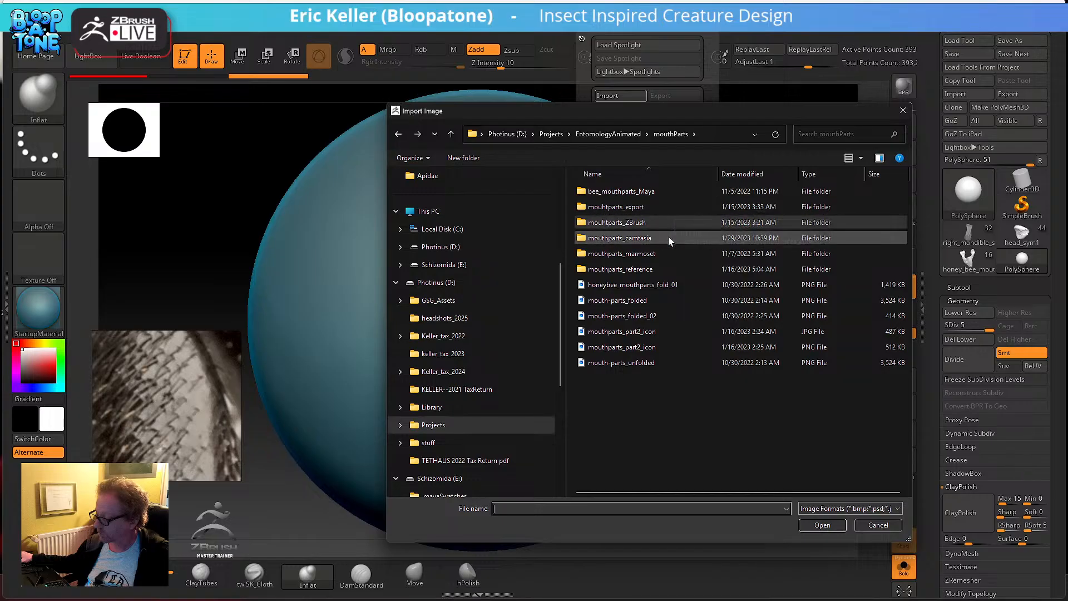
pyautogui.click(634, 135)
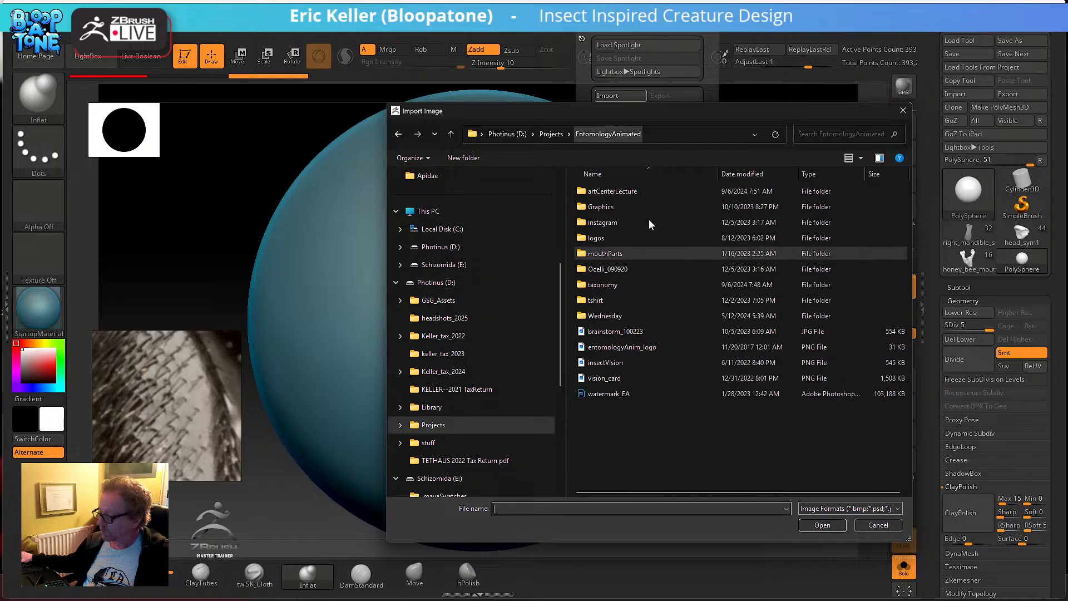
pyautogui.doubleClick(625, 281)
pyautogui.doubleClick(626, 193)
pyautogui.doubleClick(611, 222)
pyautogui.doubleClick(610, 205)
pyautogui.doubleClick(612, 192)
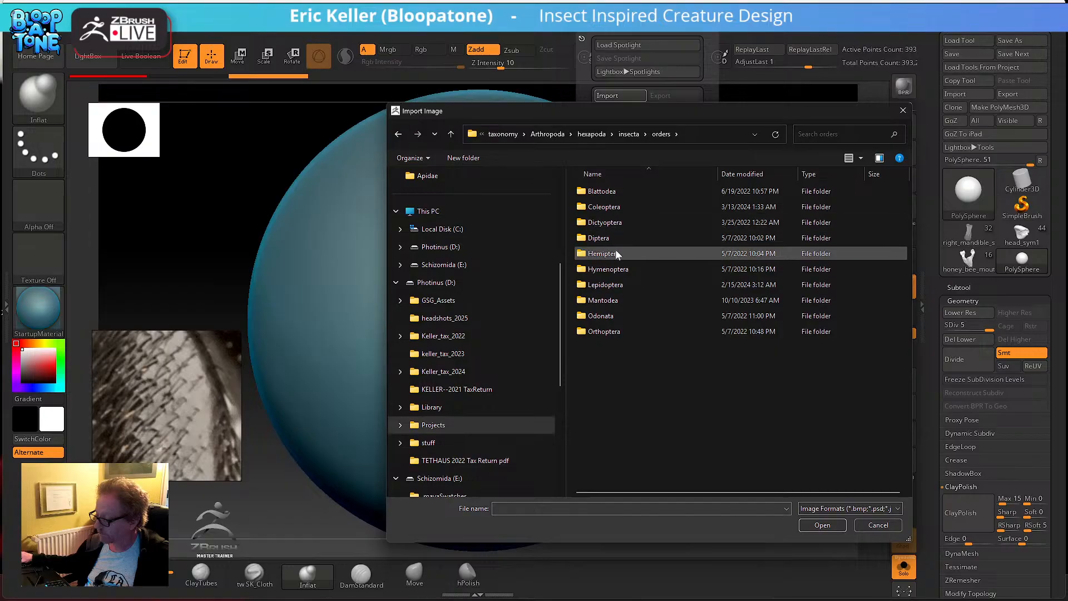
# - Browse through Hymenoptera, Apidae, Bombini, Bombus and Bombus_sonorus to the B_sonorus_reference folder
pyautogui.doubleClick(621, 269)
pyautogui.doubleClick(616, 185)
pyautogui.doubleClick(616, 188)
pyautogui.click(648, 135)
pyautogui.doubleClick(601, 207)
pyautogui.doubleClick(614, 191)
pyautogui.doubleClick(616, 192)
pyautogui.doubleClick(623, 208)
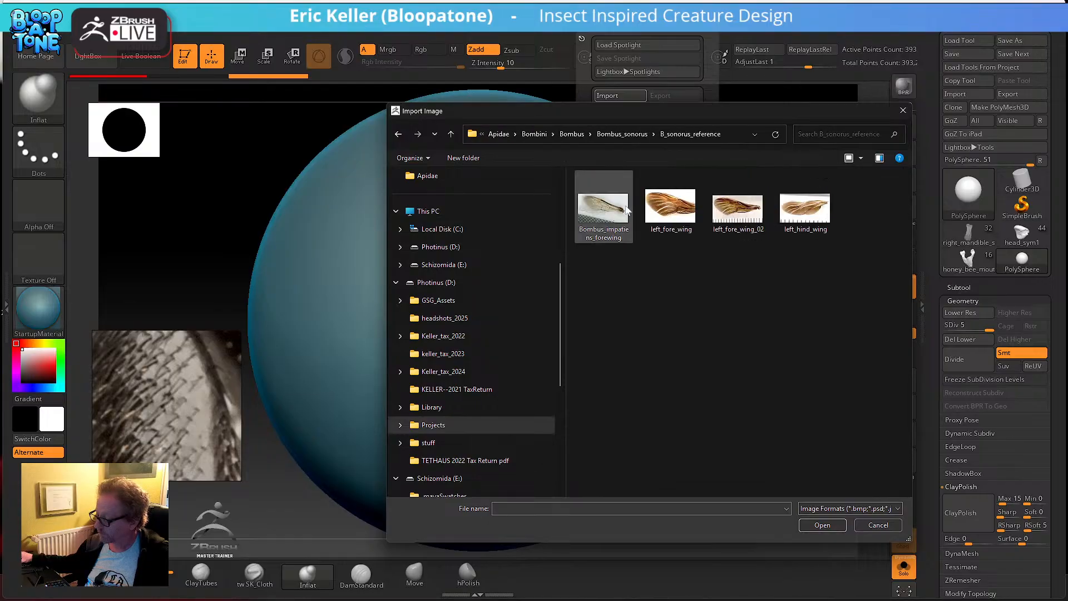
# - Import all four images, Bombus_impatiens_forewing, left_fore_wing, left_fore_wing_02 and left_hind_wing, as textures
pyautogui.click(674, 206)
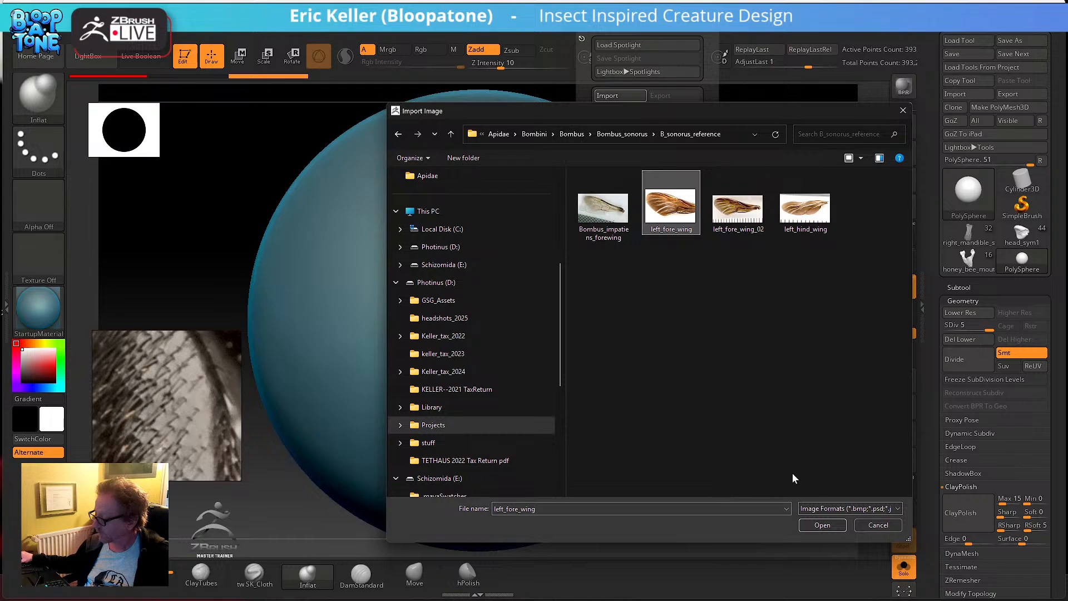
pyautogui.moveTo(835, 266); pyautogui.dragTo(576, 177)
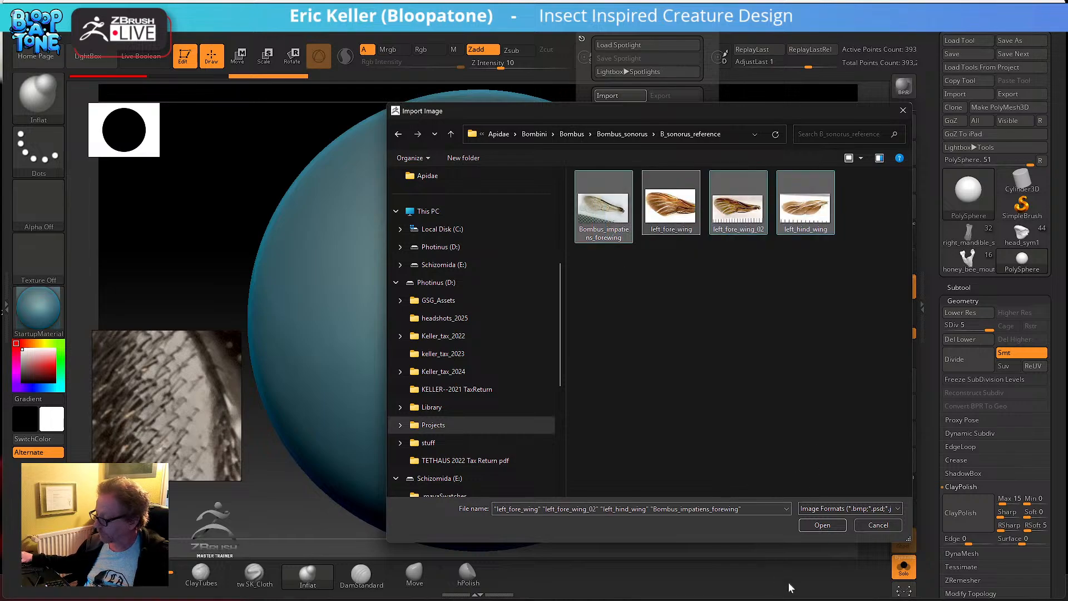
pyautogui.click(822, 525)
# - Show the subtool list, switch from the PolySphere back to the bee tool with the right mandible scan, and frame it
pyautogui.keyDown('alt'); pyautogui.moveTo(759, 421); pyautogui.dragTo(652, 467); pyautogui.keyUp('alt')
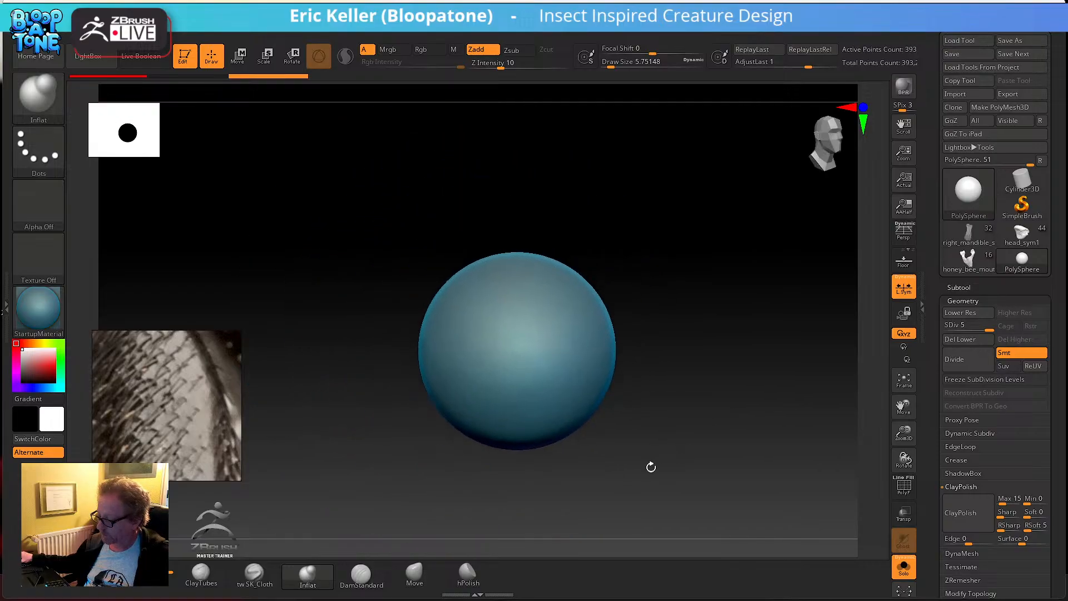
pyautogui.click(960, 287)
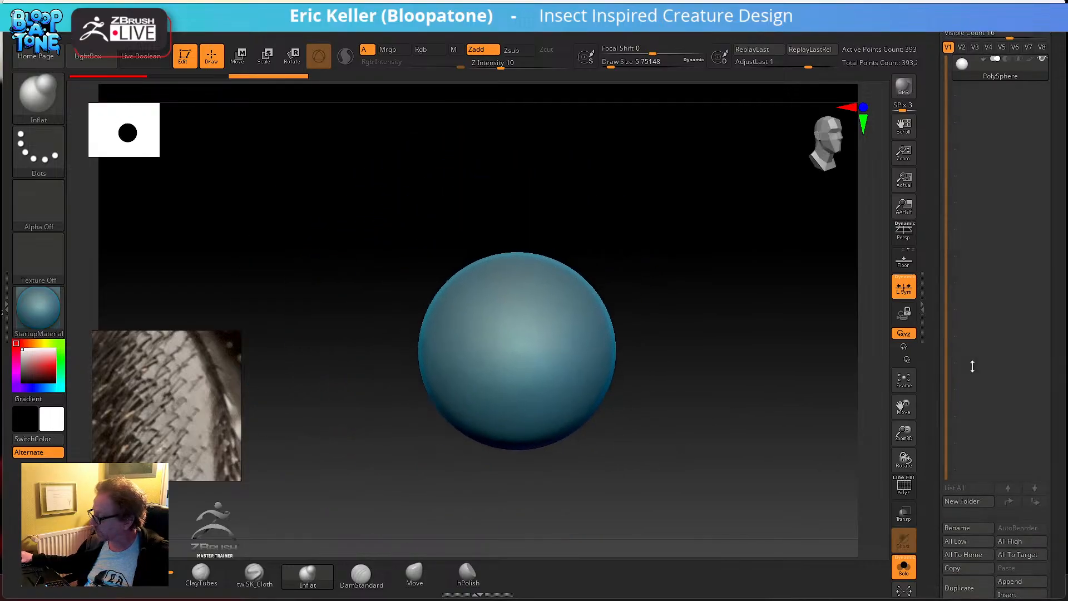
pyautogui.moveTo(932, 88); pyautogui.dragTo(1003, 193)
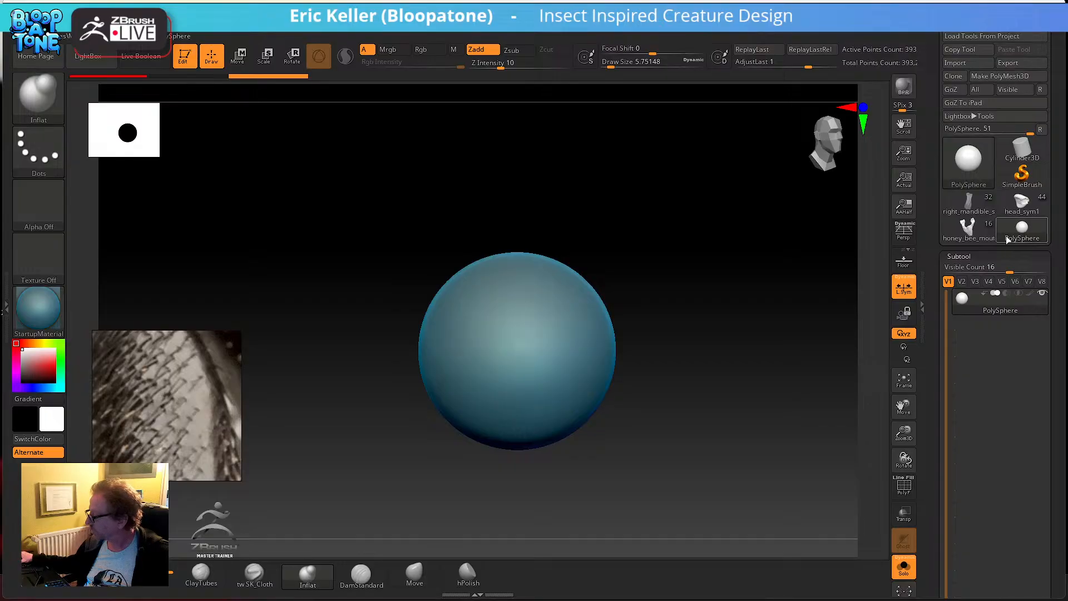
pyautogui.click(968, 230)
pyautogui.moveTo(715, 336); pyautogui.dragTo(770, 368)
pyautogui.click(988, 213)
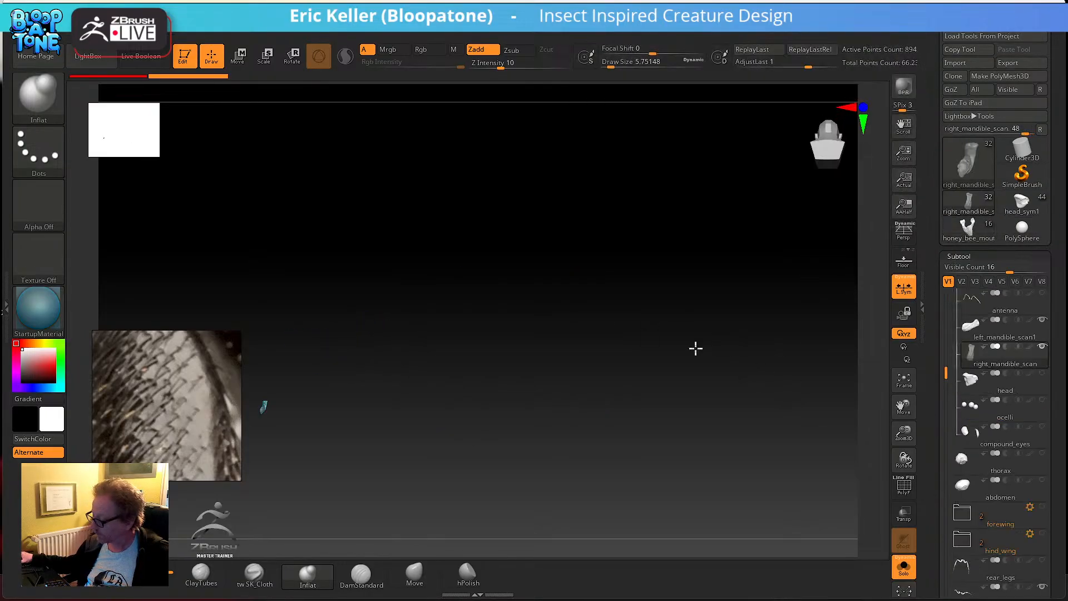
pyautogui.click(912, 383)
pyautogui.moveTo(753, 372); pyautogui.dragTo(730, 329)
# - Expand the forewing folder in the subtool list, select the forewing_membrane subtool and frame one wing in Draw mode
pyautogui.moveTo(946, 373); pyautogui.dragTo(946, 457)
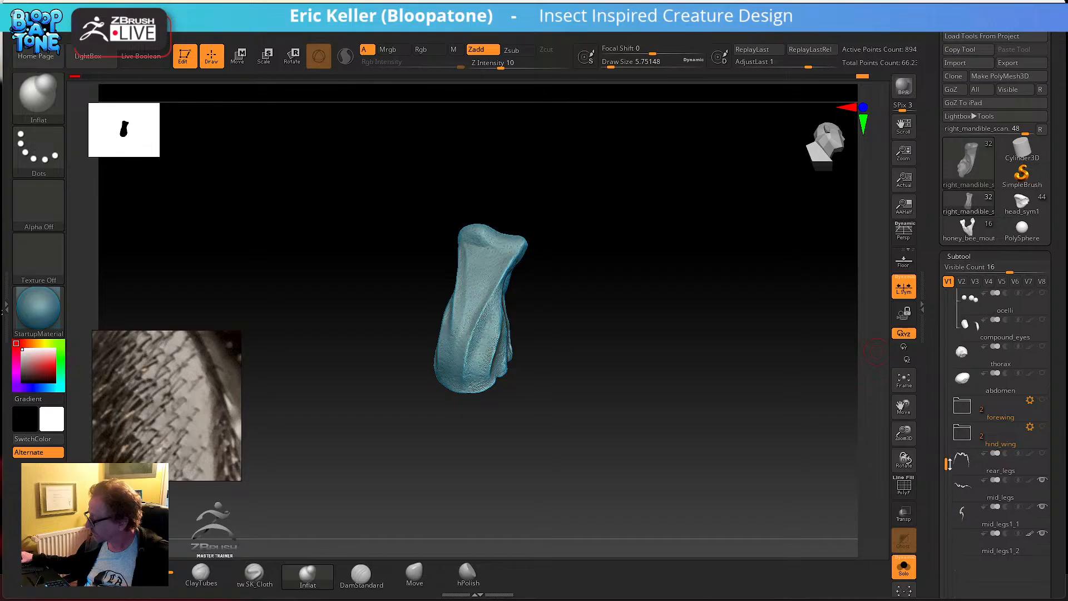
pyautogui.click(968, 409)
pyautogui.click(1001, 439)
pyautogui.click(904, 382)
pyautogui.moveTo(763, 370); pyautogui.dragTo(647, 455)
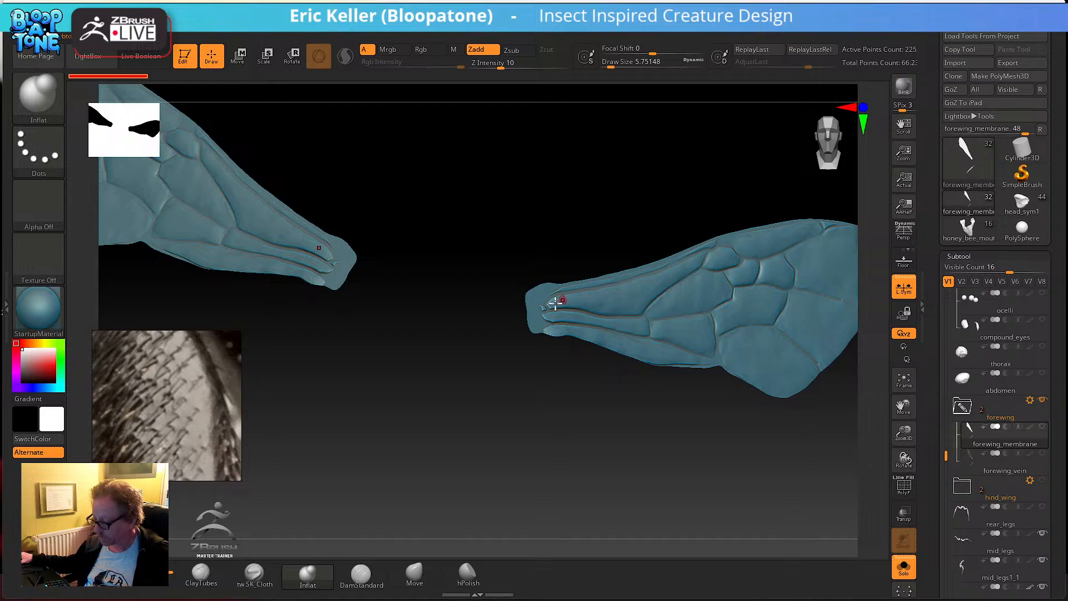
pyautogui.moveTo(624, 395); pyautogui.dragTo(830, 424)
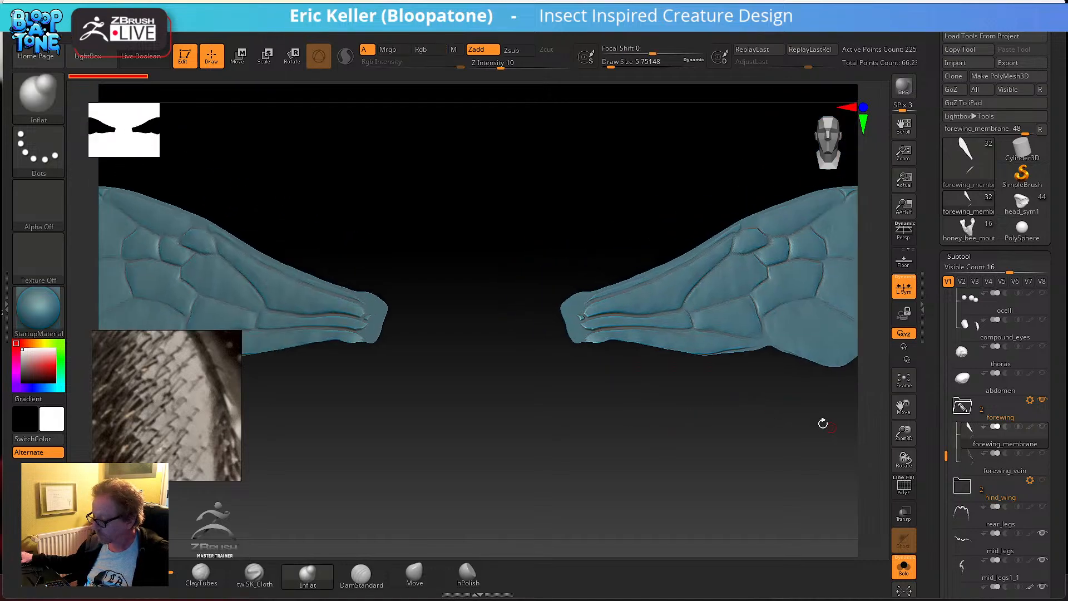
pyautogui.press('w')
pyautogui.moveTo(503, 286); pyautogui.dragTo(705, 462)
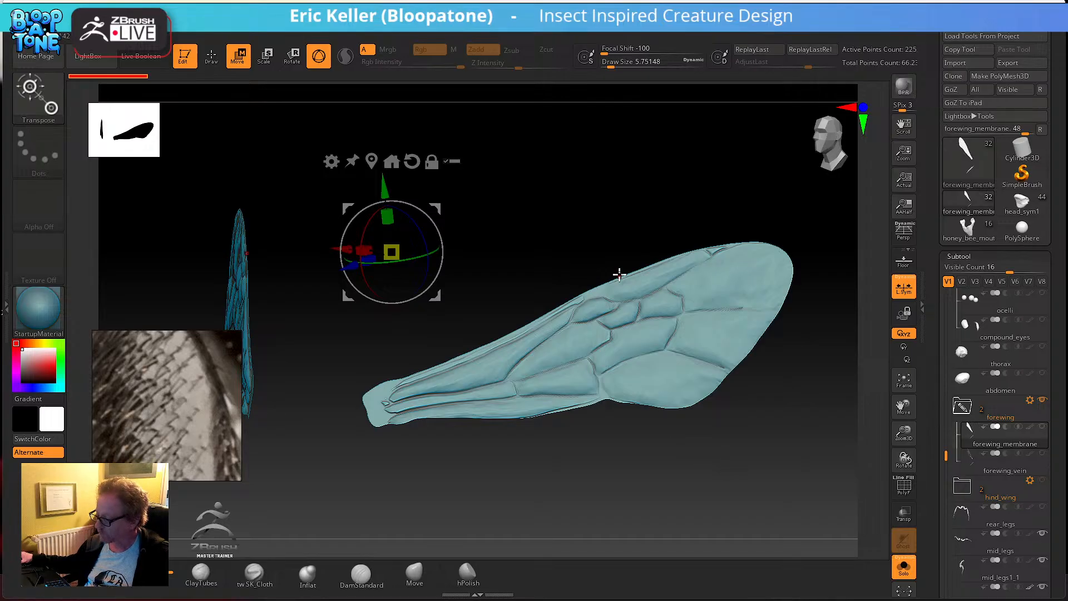
pyautogui.press('q')
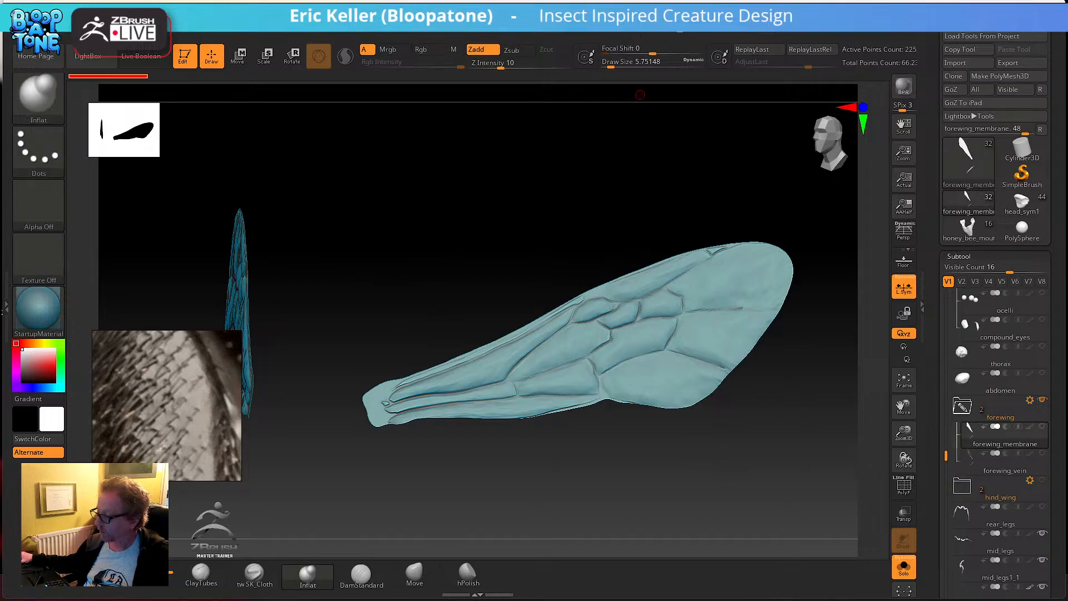
# - Add the left_fore_wing texture to Spotlight and scale the image down to fit the canvas
pyautogui.click(585, 25)
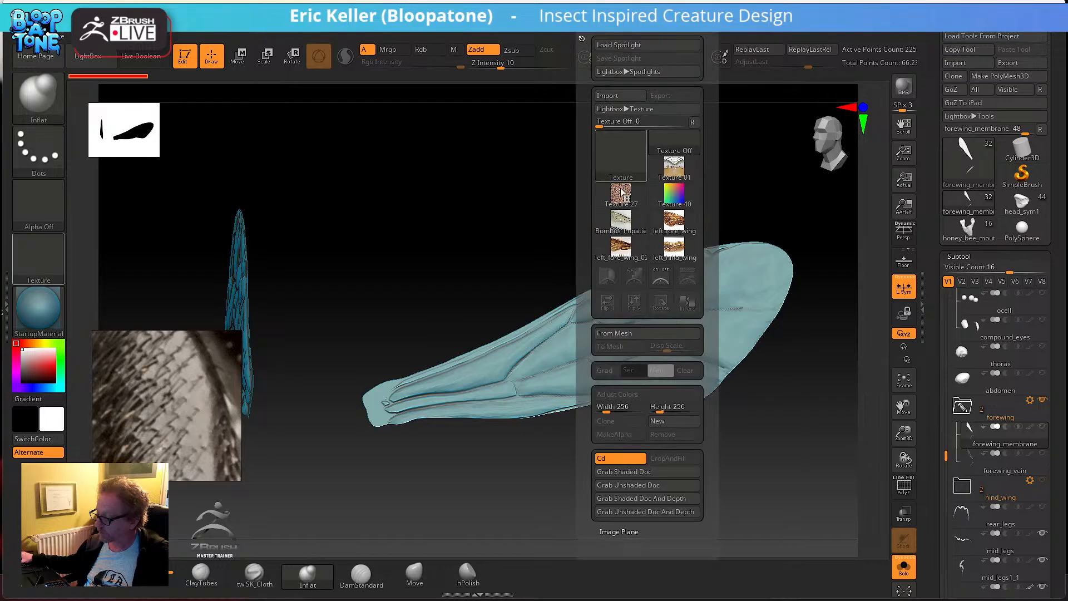
pyautogui.moveTo(625, 225)
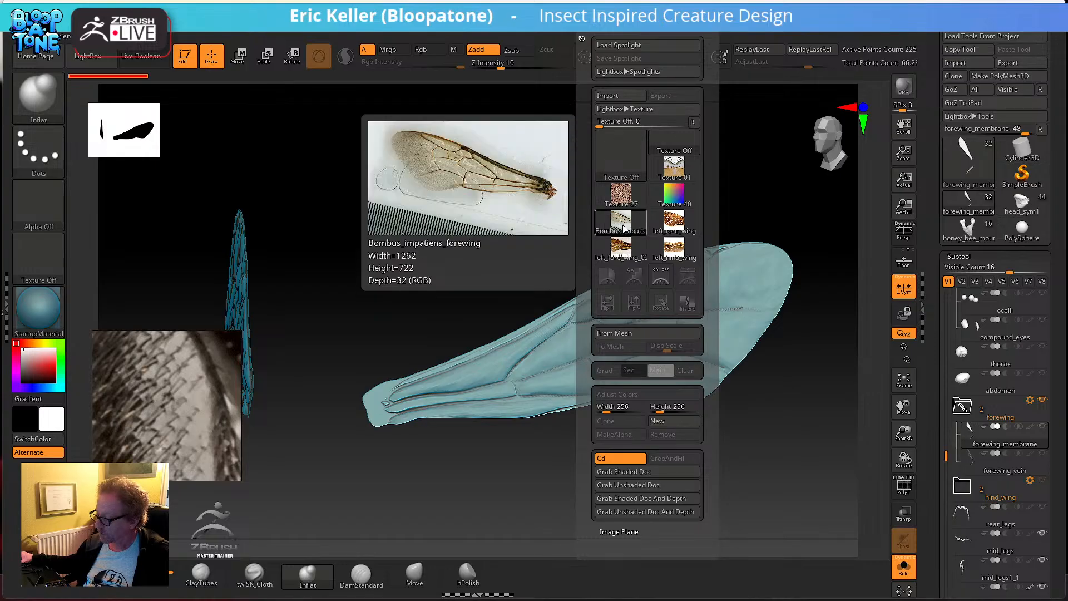
pyautogui.click(672, 222)
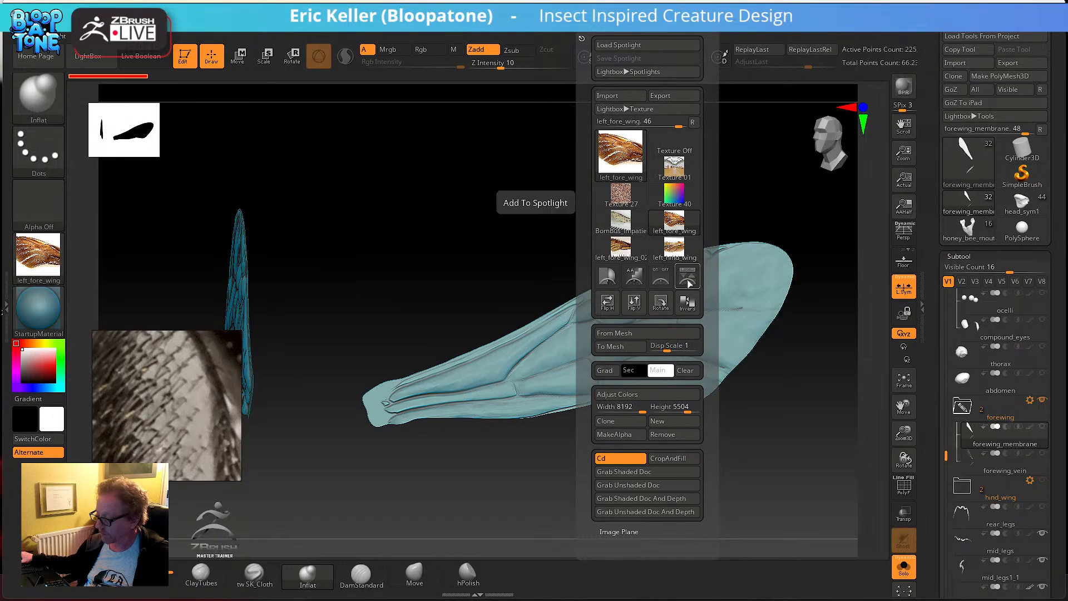
pyautogui.click(687, 282)
pyautogui.moveTo(511, 240); pyautogui.dragTo(385, 287)
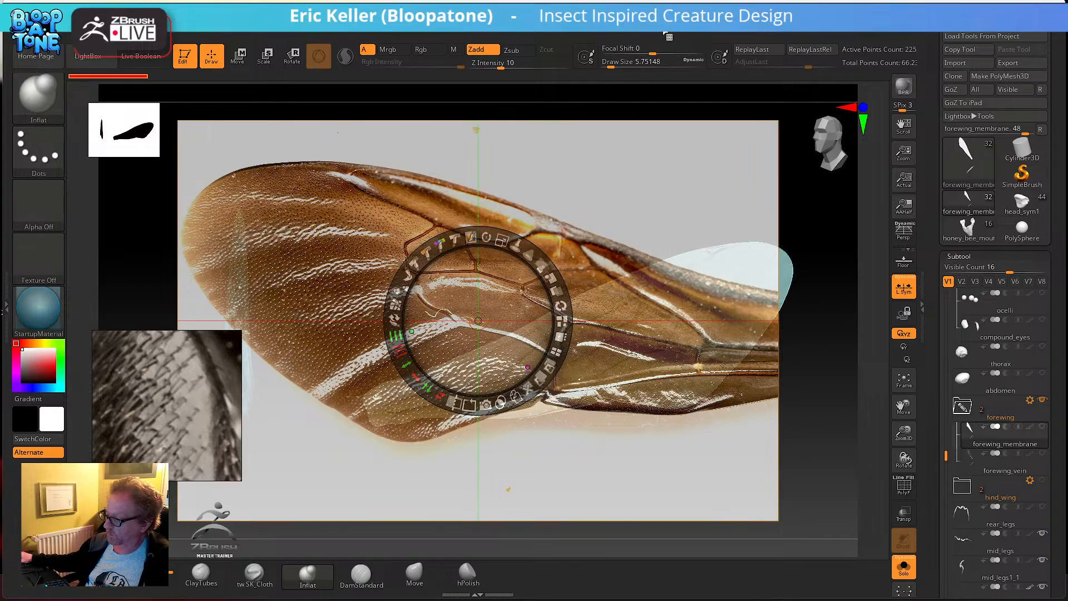
# - Add the left_fore_wing texture to Spotlight again and shrink the image to roughly half the canvas width
pyautogui.click(592, 28)
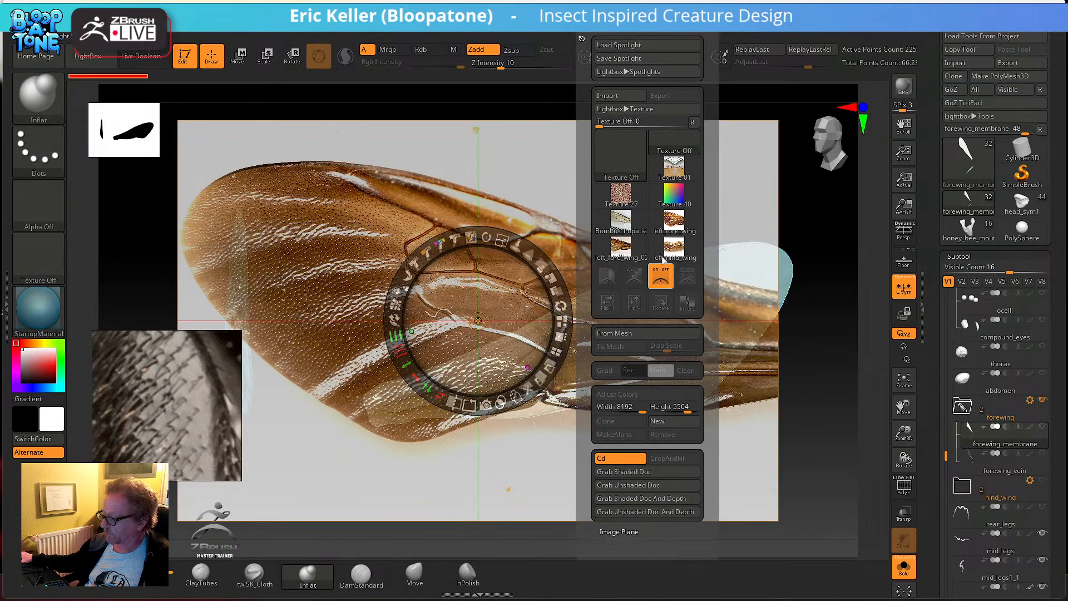
pyautogui.click(675, 225)
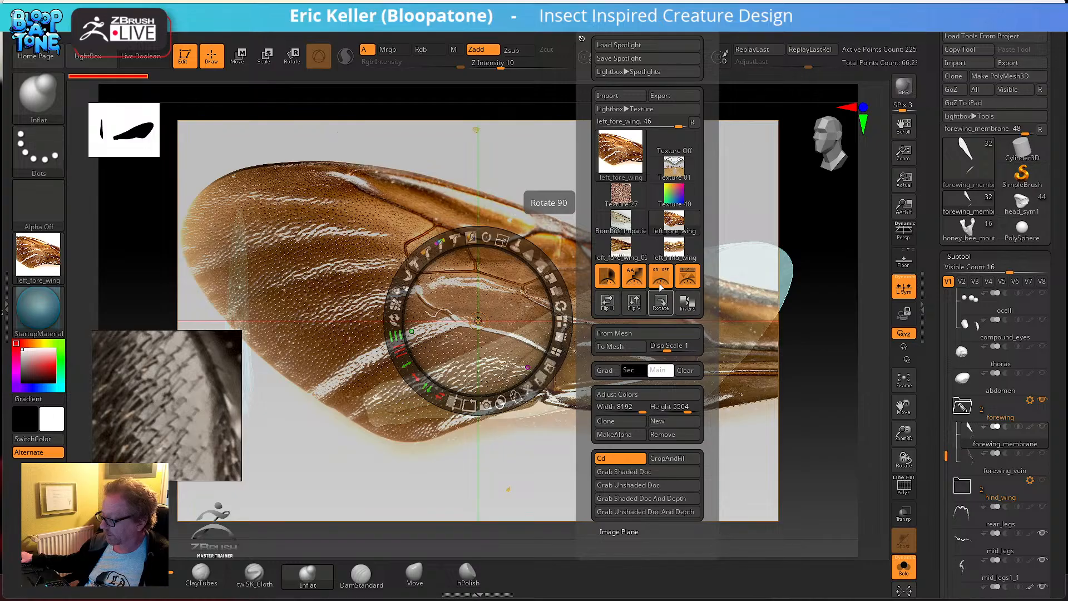
pyautogui.moveTo(682, 252)
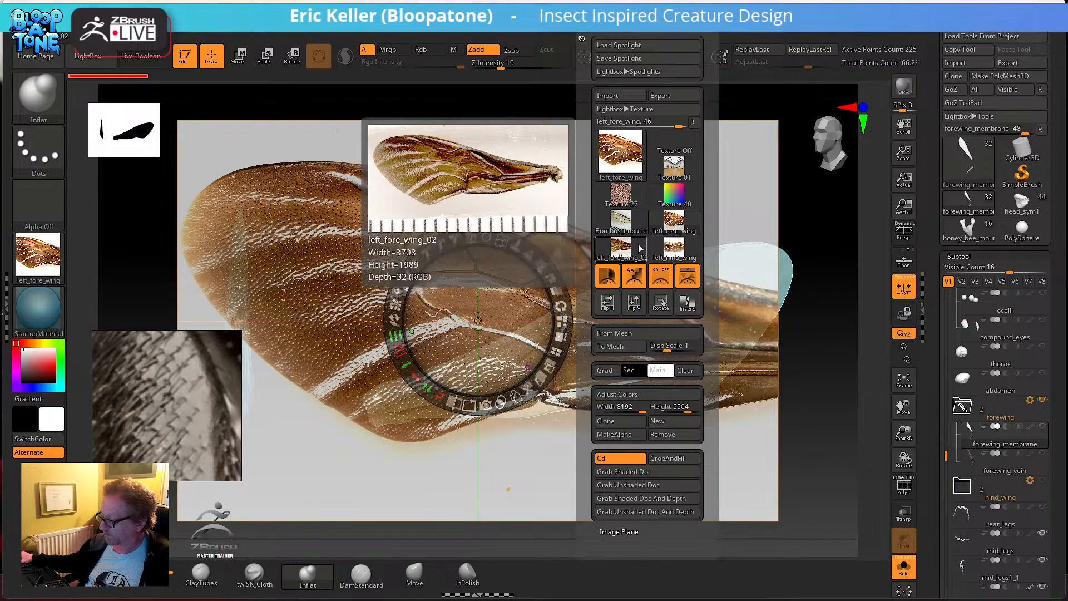
pyautogui.moveTo(626, 235)
pyautogui.click(676, 226)
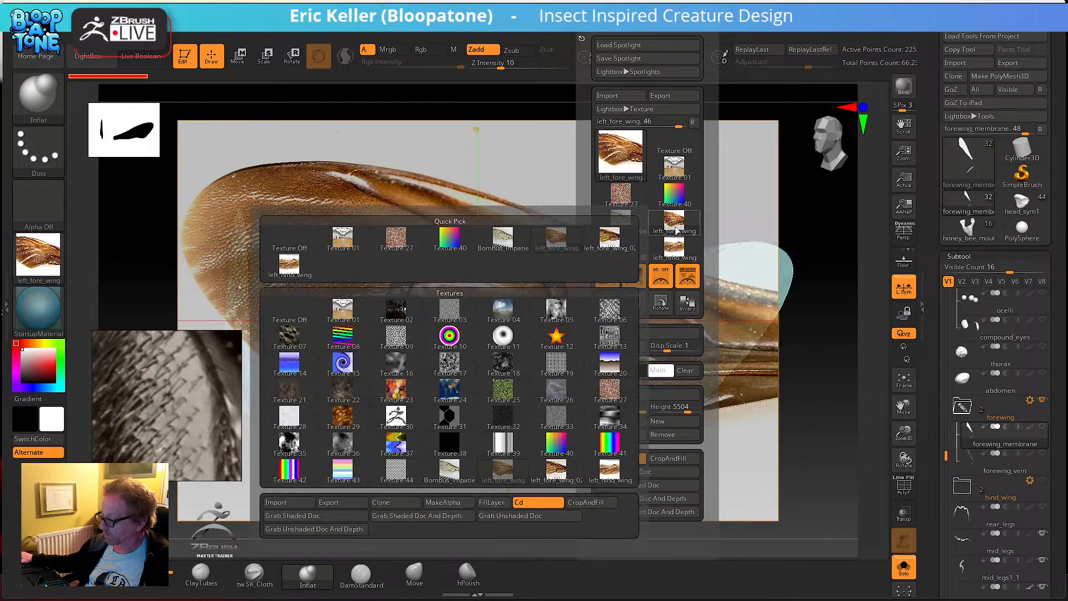
pyautogui.click(693, 284)
pyautogui.click(692, 283)
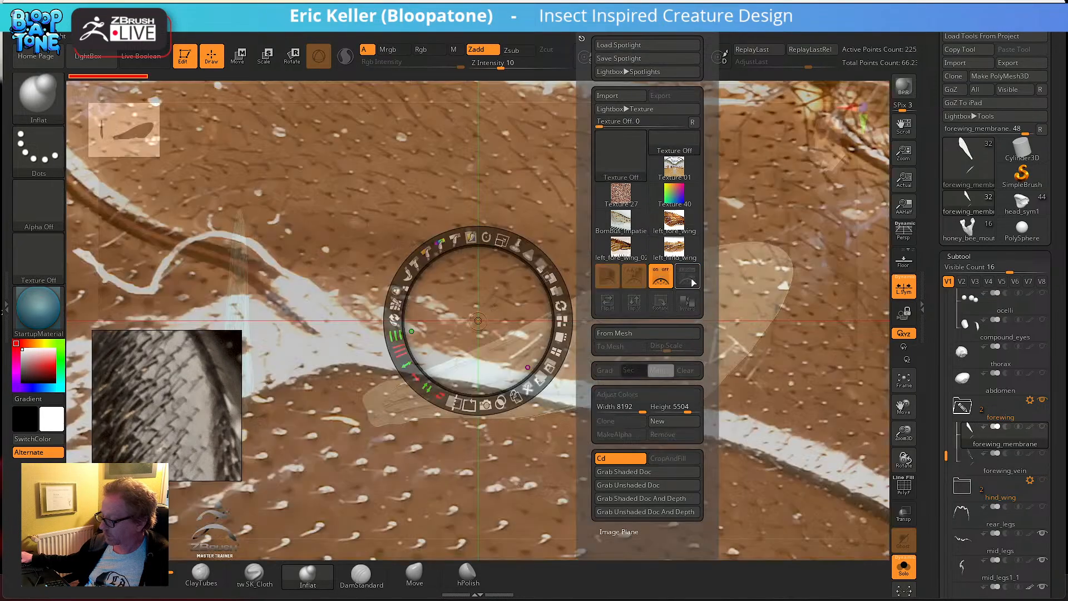
pyautogui.moveTo(507, 240); pyautogui.dragTo(255, 214)
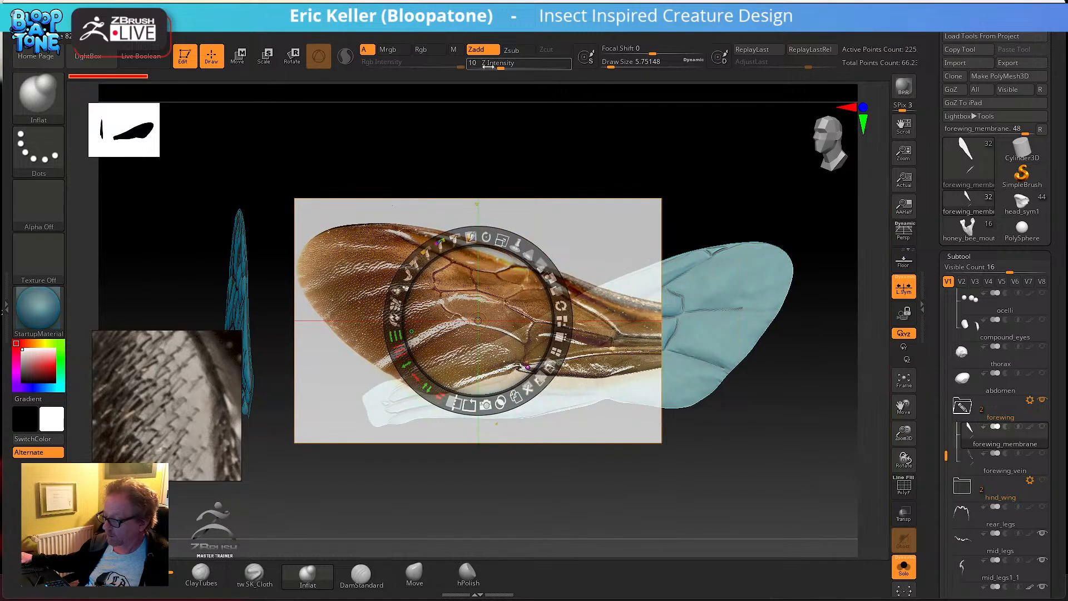
# - Import the wing reference images again from the B_sonorus_reference folder, directly into the active Spotlight
pyautogui.click(592, 35)
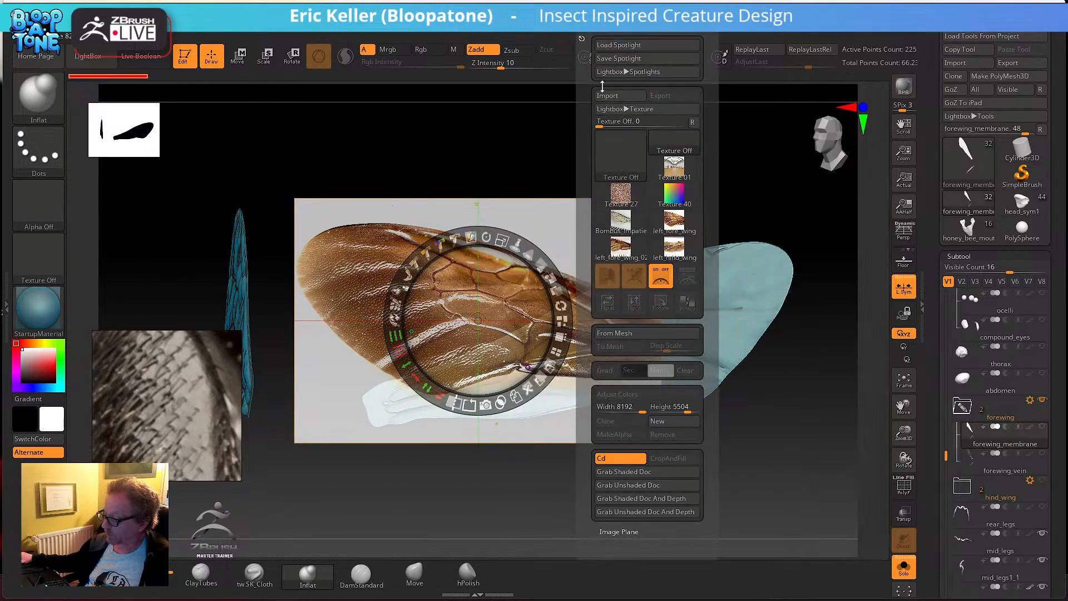
pyautogui.click(609, 98)
pyautogui.moveTo(843, 243); pyautogui.dragTo(615, 212)
pyautogui.click(821, 524)
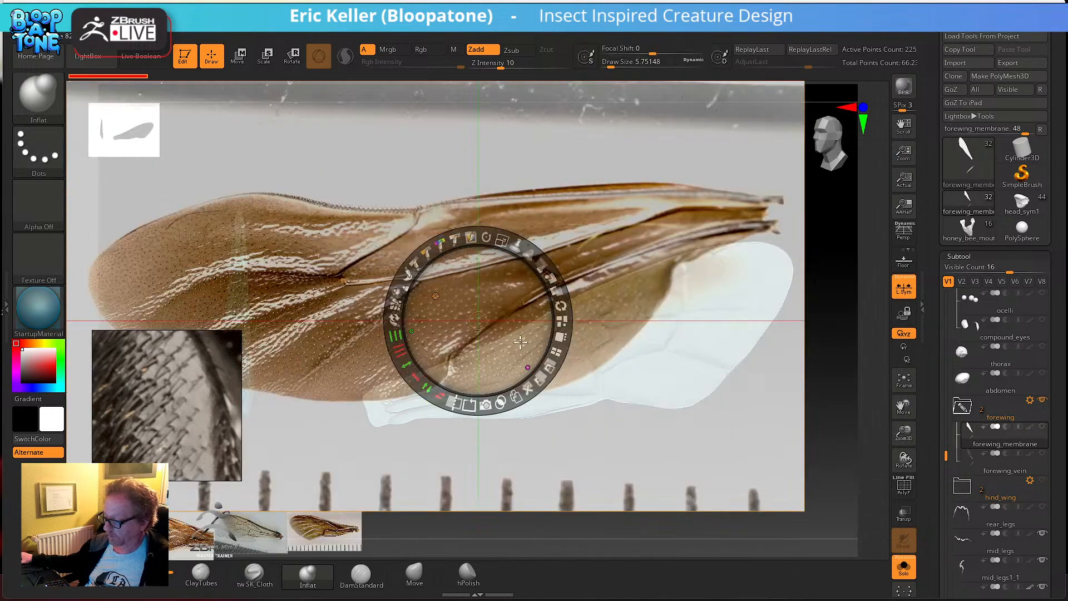
# - Move the close-up texture reference off the canvas and shrink the wing photo to roughly 40 percent of the canvas width
pyautogui.moveTo(165, 343); pyautogui.dragTo(0, 173)
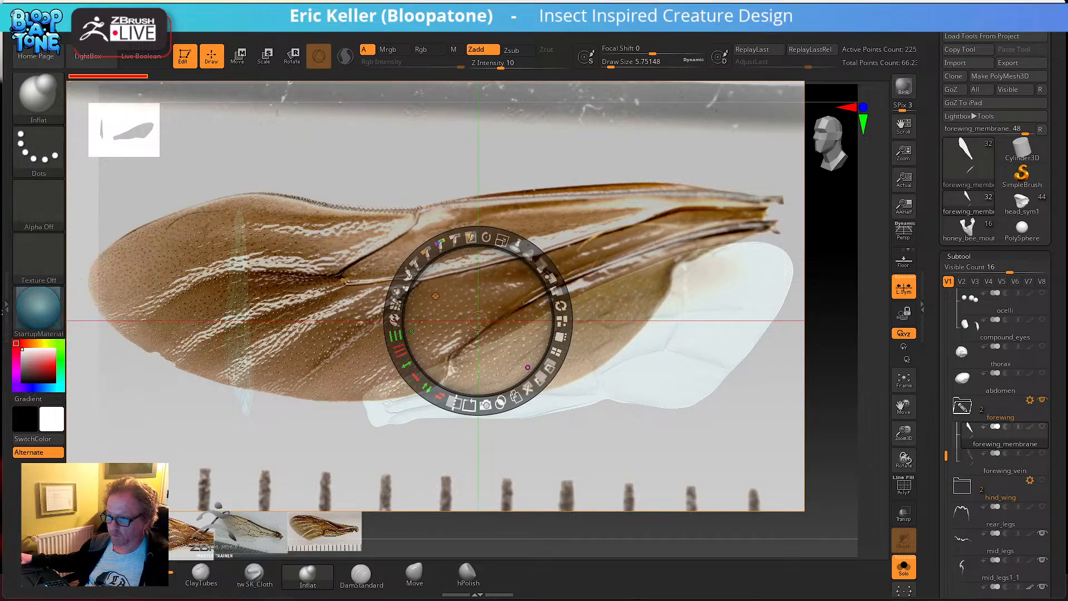
pyautogui.moveTo(504, 239); pyautogui.dragTo(420, 259)
pyautogui.click(161, 465)
pyautogui.moveTo(124, 432); pyautogui.dragTo(121, 216)
pyautogui.moveTo(475, 298); pyautogui.dragTo(437, 229)
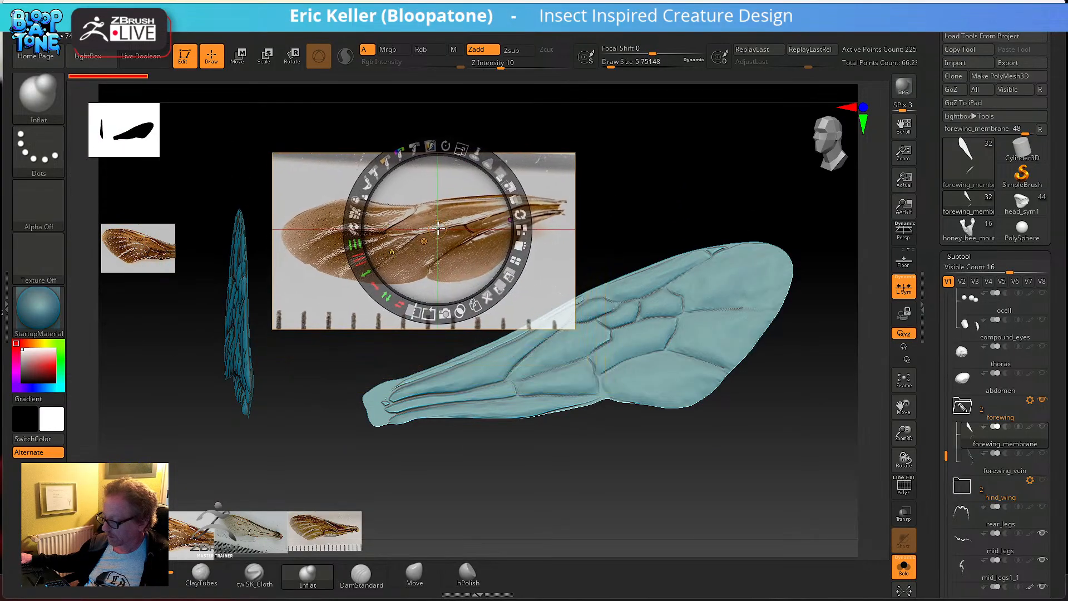
# - Arrange all the Spotlight reference images with Tile Proportional
pyautogui.click(594, 446)
pyautogui.click(378, 443)
pyautogui.moveTo(379, 444); pyautogui.dragTo(526, 385)
pyautogui.moveTo(546, 429); pyautogui.dragTo(608, 491)
pyautogui.click(692, 466)
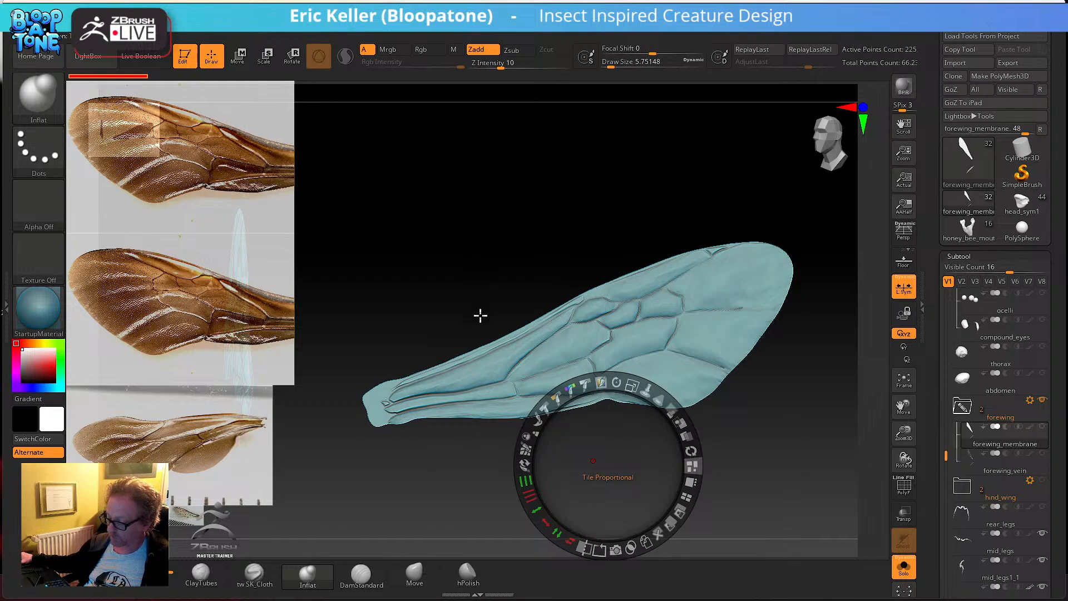
# - Overlay the middle wing photo on the forewing, rotating and scaling it to match the wing's outline, and adjust the Spotlight Radius
pyautogui.press('z')
pyautogui.moveTo(460, 308)
pyautogui.mouseDown()
pyautogui.moveTo(513, 293)
pyautogui.moveTo(632, 310)
pyautogui.moveTo(558, 473)
pyautogui.moveTo(530, 491)
pyautogui.moveTo(618, 469)
pyautogui.moveTo(601, 470)
pyautogui.moveTo(622, 442)
pyautogui.moveTo(635, 457)
pyautogui.moveTo(627, 441)
pyautogui.moveTo(627, 453)
pyautogui.moveTo(577, 482)
pyautogui.moveTo(610, 451)
pyautogui.moveTo(594, 451)
pyautogui.moveTo(583, 470)
pyautogui.moveTo(486, 453)
pyautogui.moveTo(546, 485)
pyautogui.mouseUp()
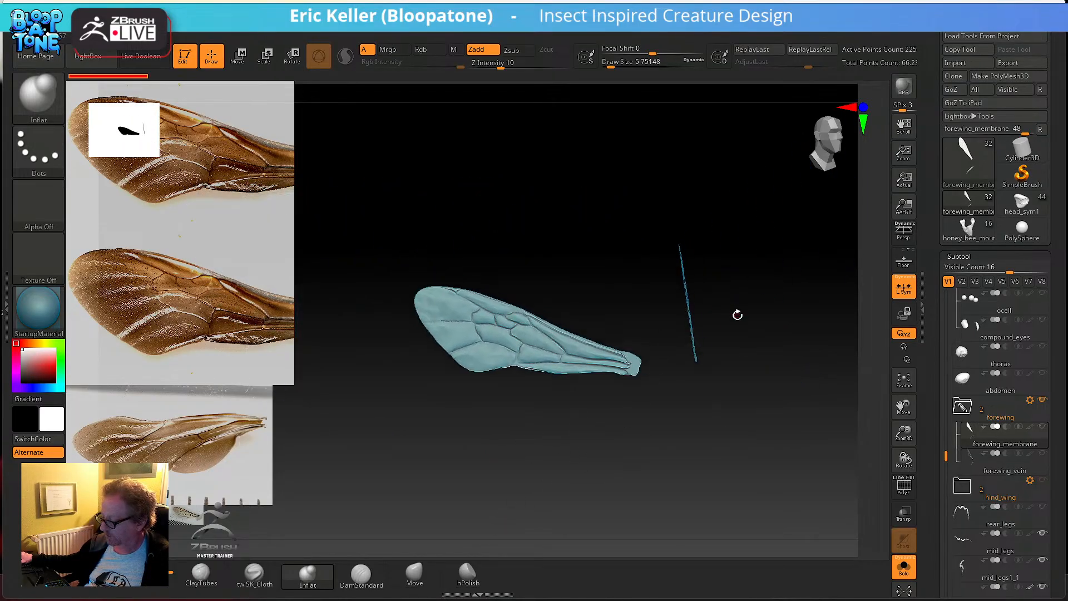
pyautogui.moveTo(737, 315); pyautogui.dragTo(711, 312)
pyautogui.moveTo(672, 378); pyautogui.dragTo(637, 472)
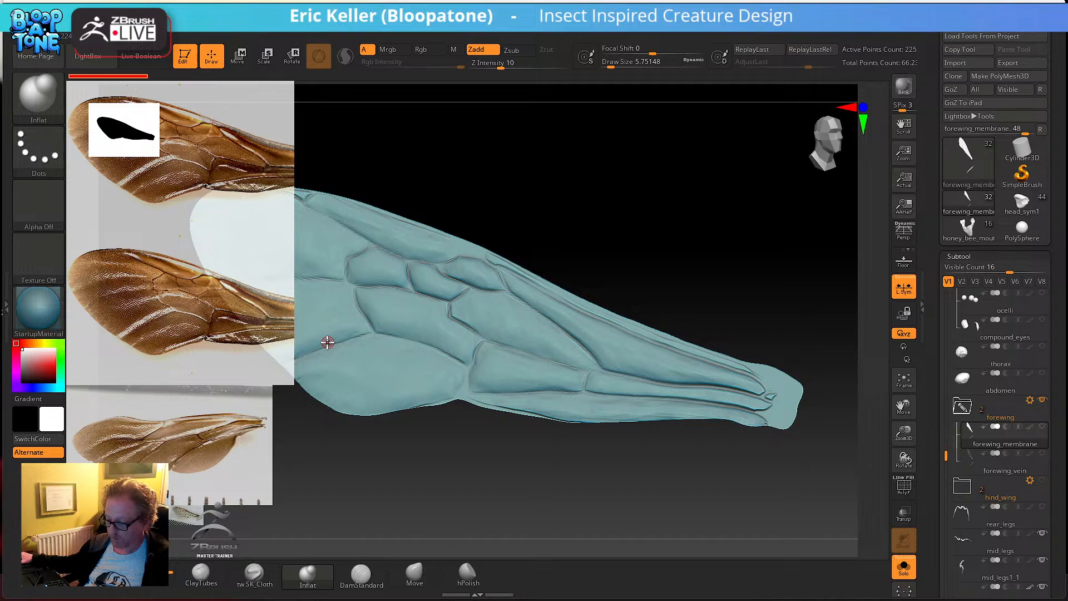
pyautogui.hotkey('shift', 'z')
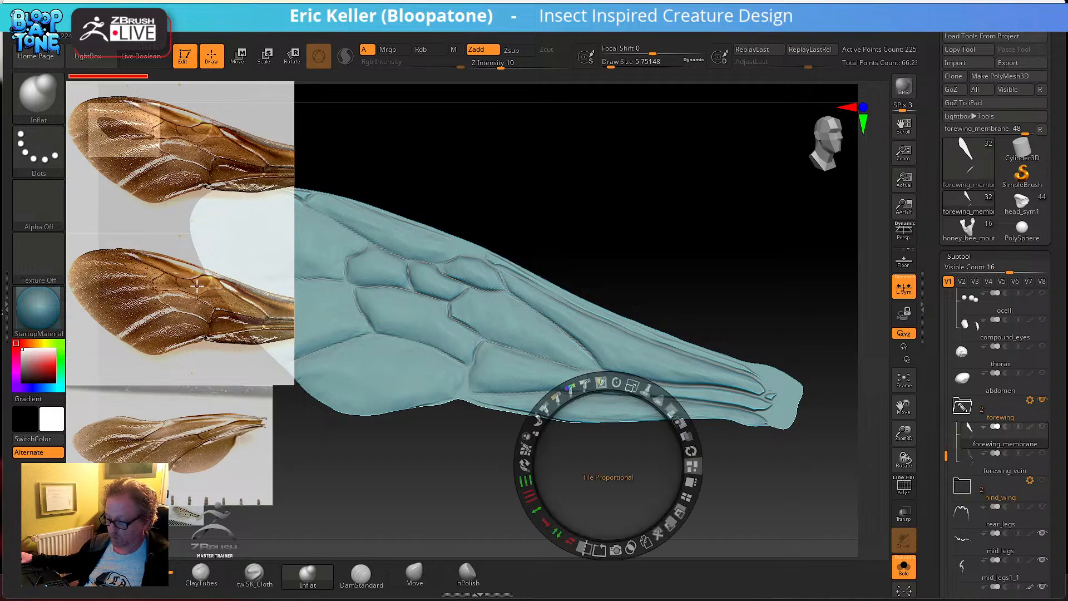
pyautogui.moveTo(191, 284); pyautogui.dragTo(594, 282)
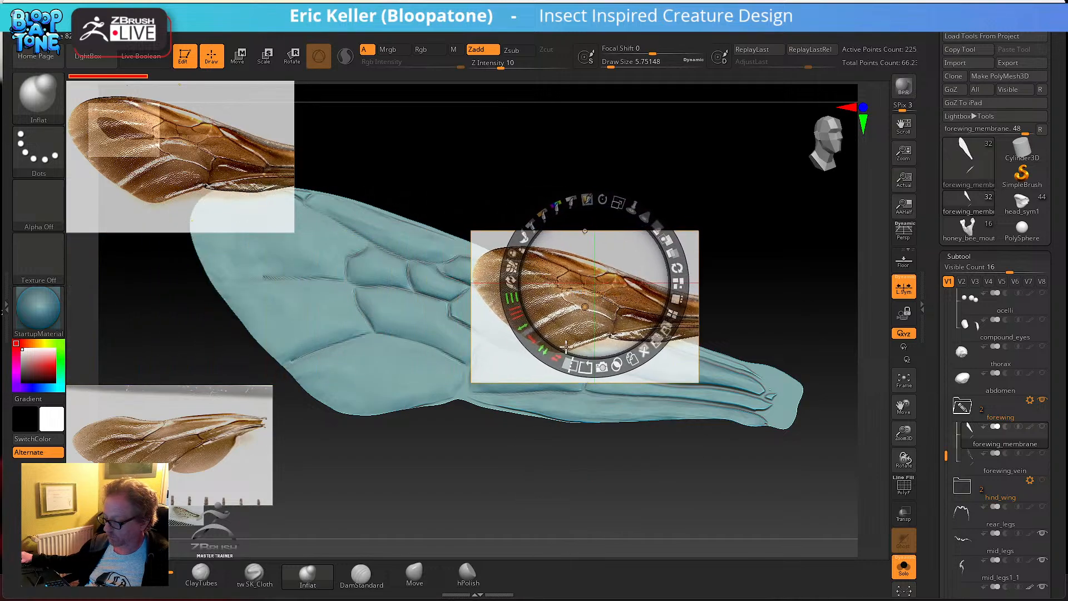
pyautogui.moveTo(625, 468); pyautogui.dragTo(387, 450)
pyautogui.moveTo(373, 303); pyautogui.dragTo(393, 338)
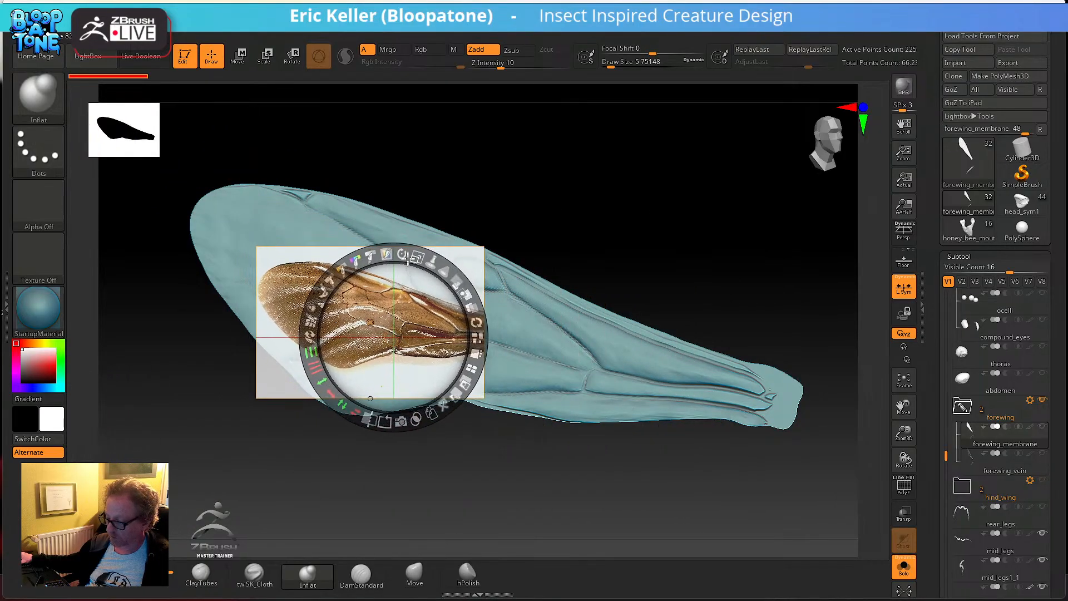
pyautogui.moveTo(402, 255); pyautogui.dragTo(507, 289)
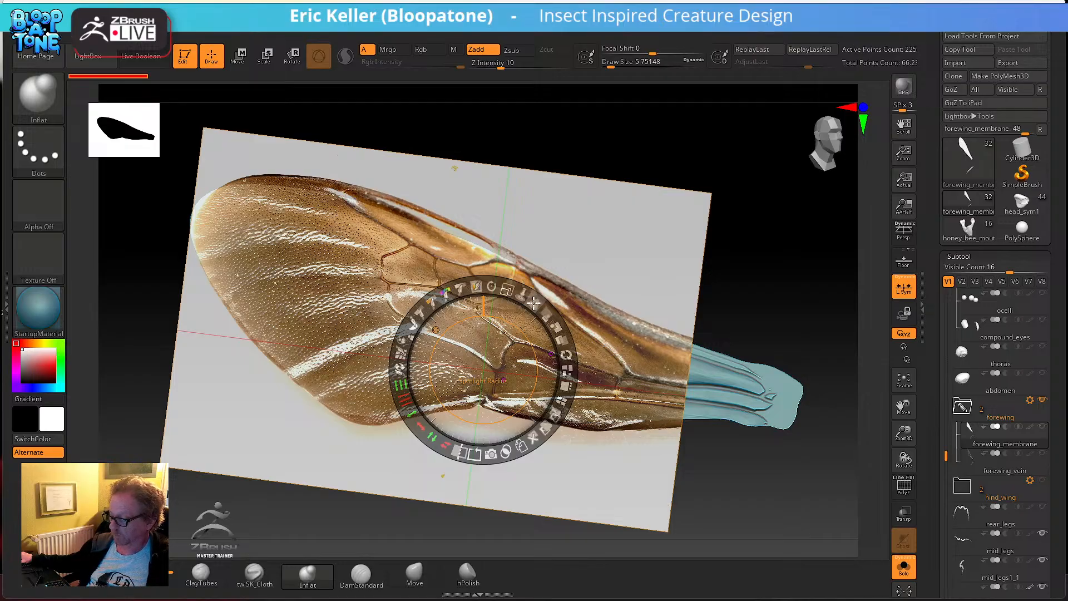
pyautogui.moveTo(535, 302); pyautogui.dragTo(554, 365)
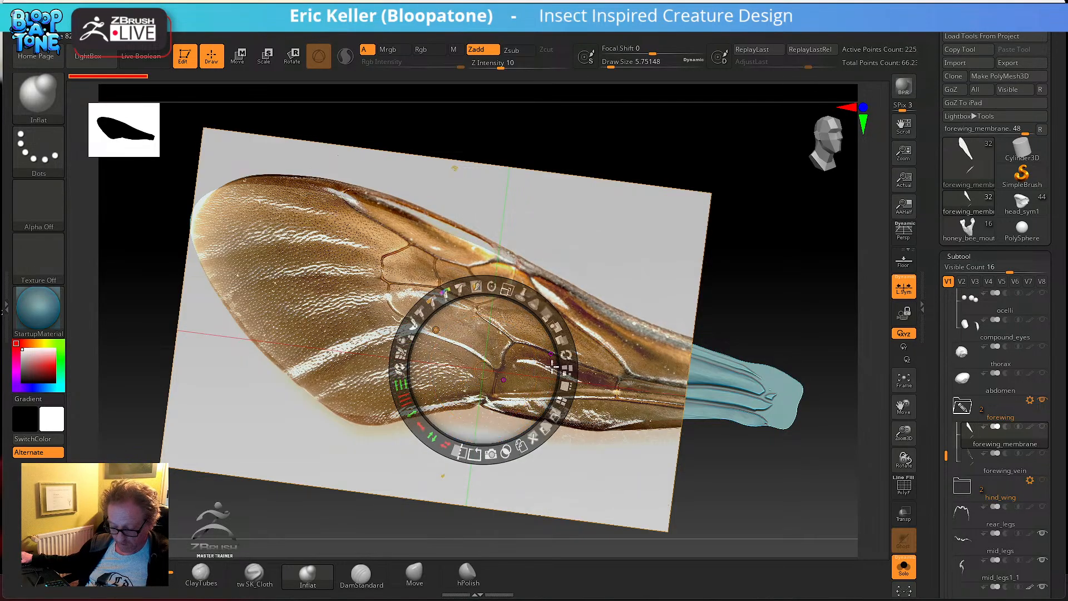
# - Leave Spotlight editing, set up the Paint brush with a draw size of about 62, and switch the material to SkinShade4
pyautogui.press('z')
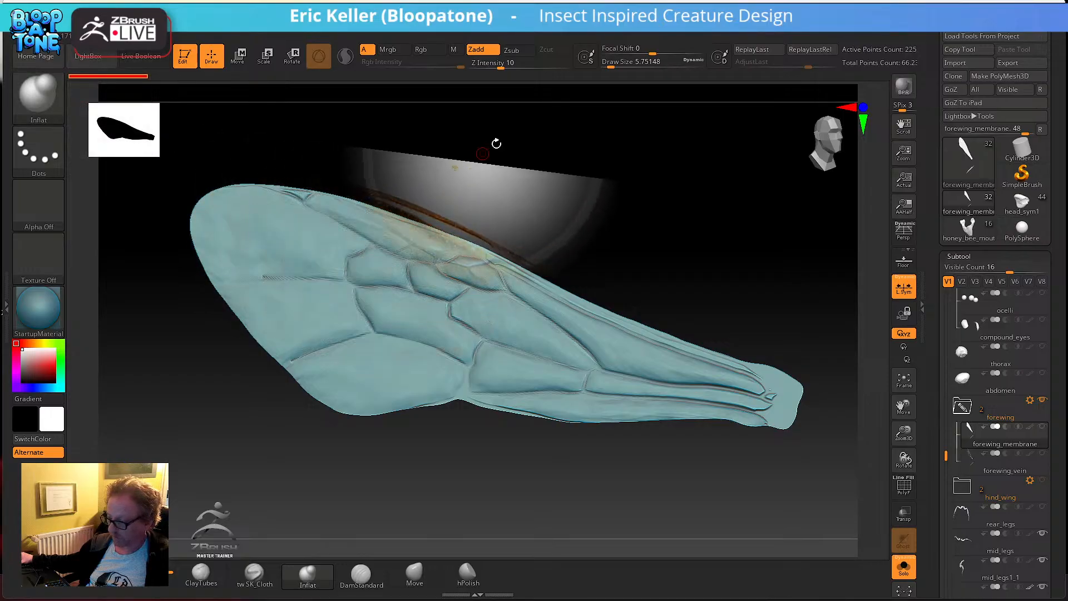
pyautogui.moveTo(612, 63); pyautogui.dragTo(628, 63)
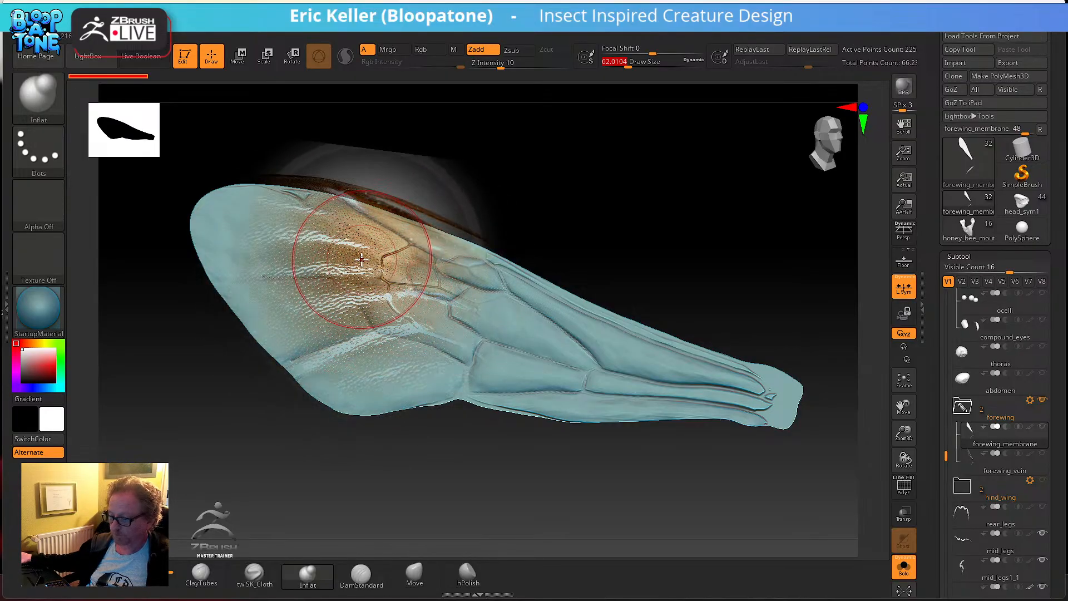
pyautogui.click(61, 109)
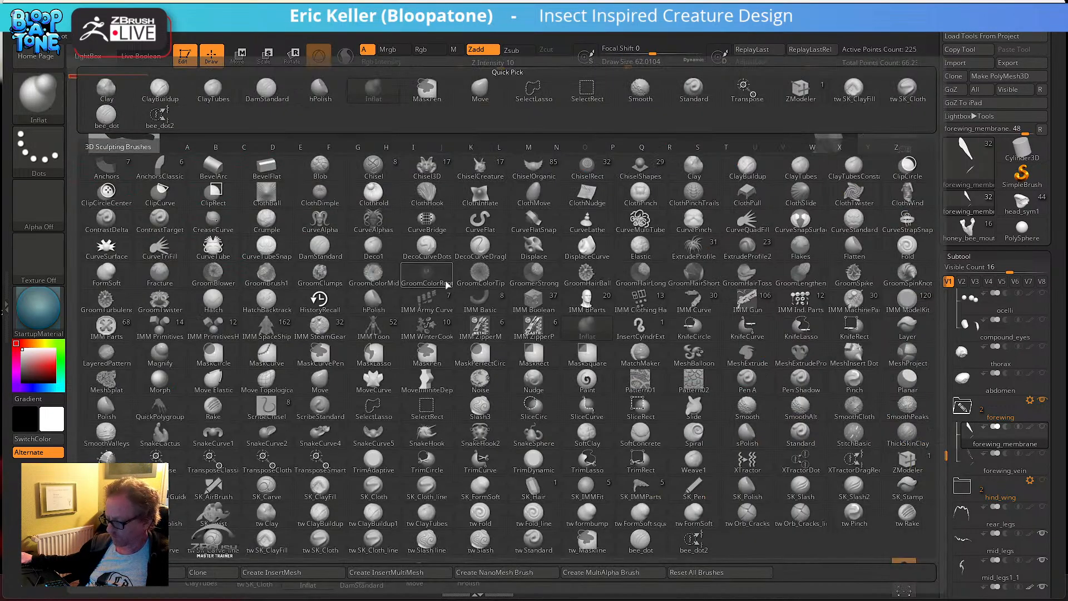
pyautogui.press('p')
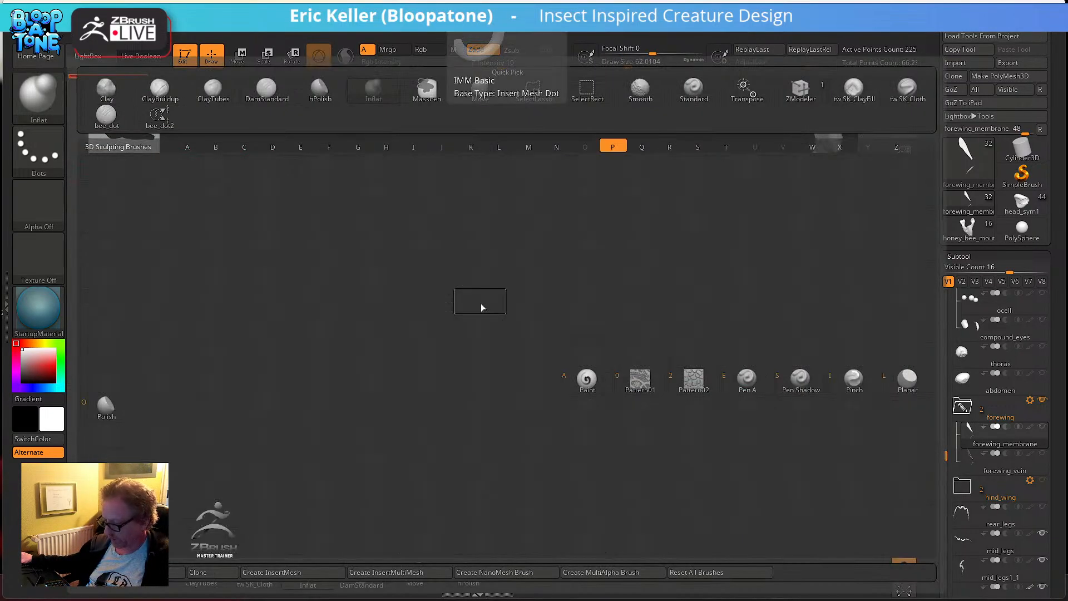
pyautogui.click(586, 378)
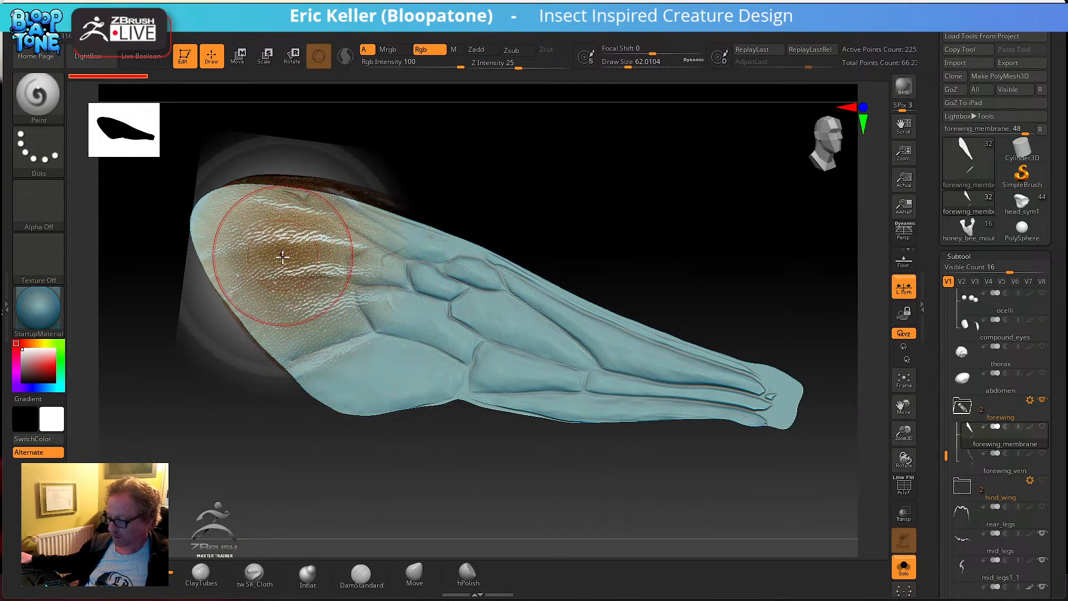
pyautogui.click(37, 309)
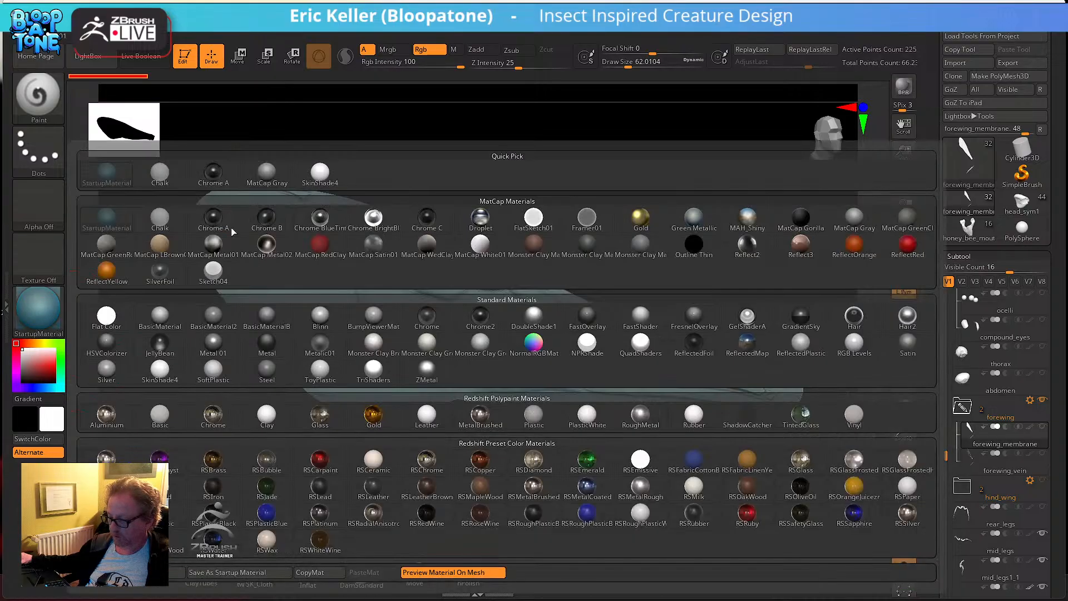
pyautogui.click(320, 173)
# - Try projecting the wing photo's color onto the forewing membrane with the Paint brush
pyautogui.moveTo(372, 297); pyautogui.dragTo(483, 320)
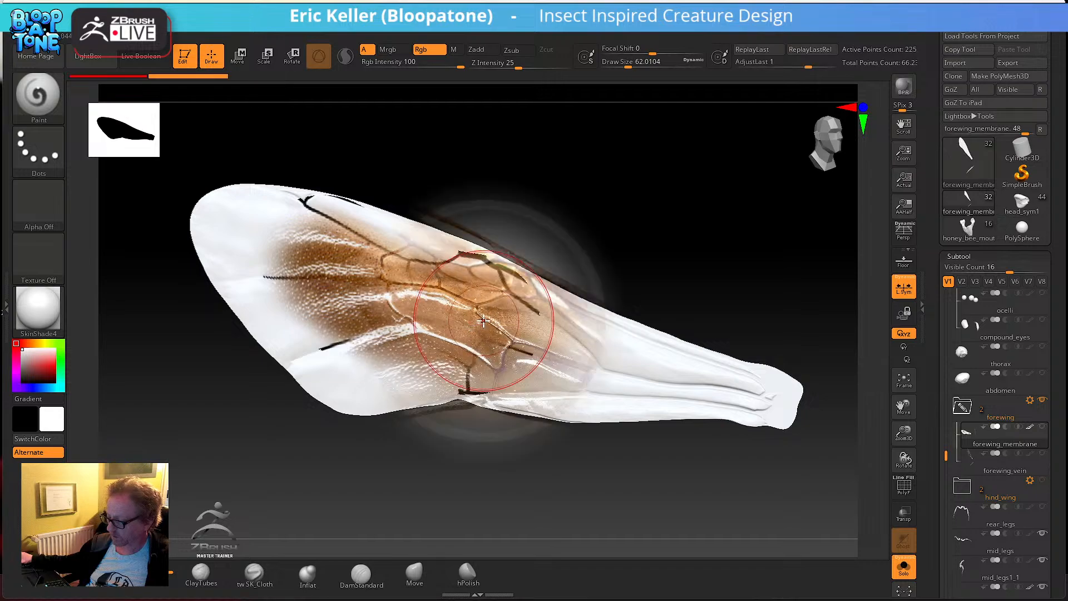
pyautogui.moveTo(359, 256)
pyautogui.mouseDown()
pyautogui.moveTo(503, 295)
pyautogui.moveTo(525, 358)
pyautogui.moveTo(303, 306)
pyautogui.moveTo(321, 360)
pyautogui.moveTo(245, 334)
pyautogui.moveTo(229, 234)
pyautogui.moveTo(345, 189)
pyautogui.moveTo(614, 337)
pyautogui.mouseUp()
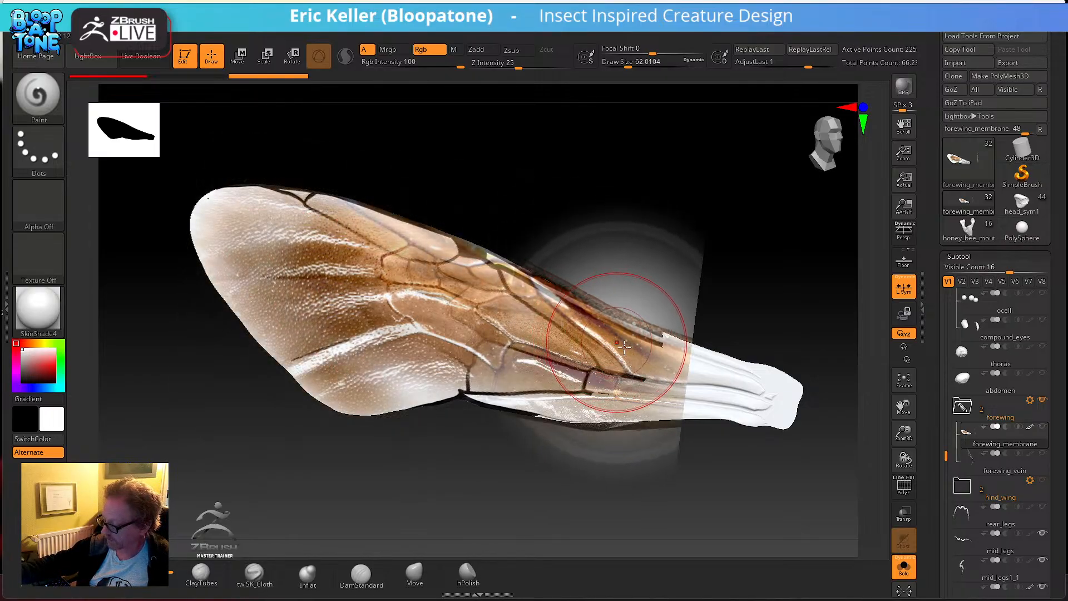
pyautogui.hotkey('shift', 'z')
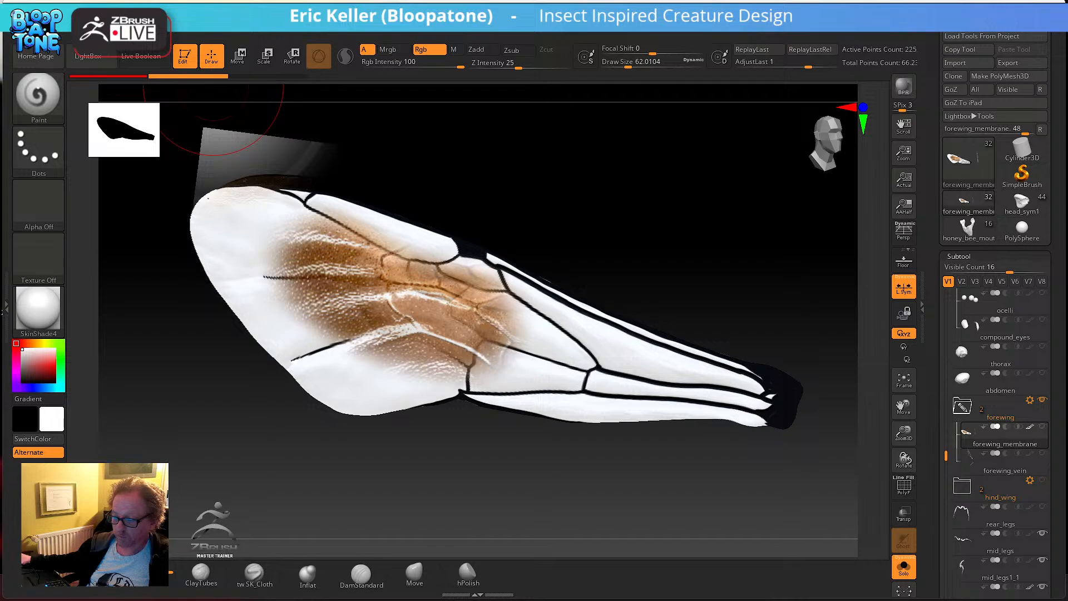
# - Fill the forewing membrane with white, then project the wing photo over it with the Paint brush and hide Spotlight
pyautogui.click(83, 27)
pyautogui.click(123, 261)
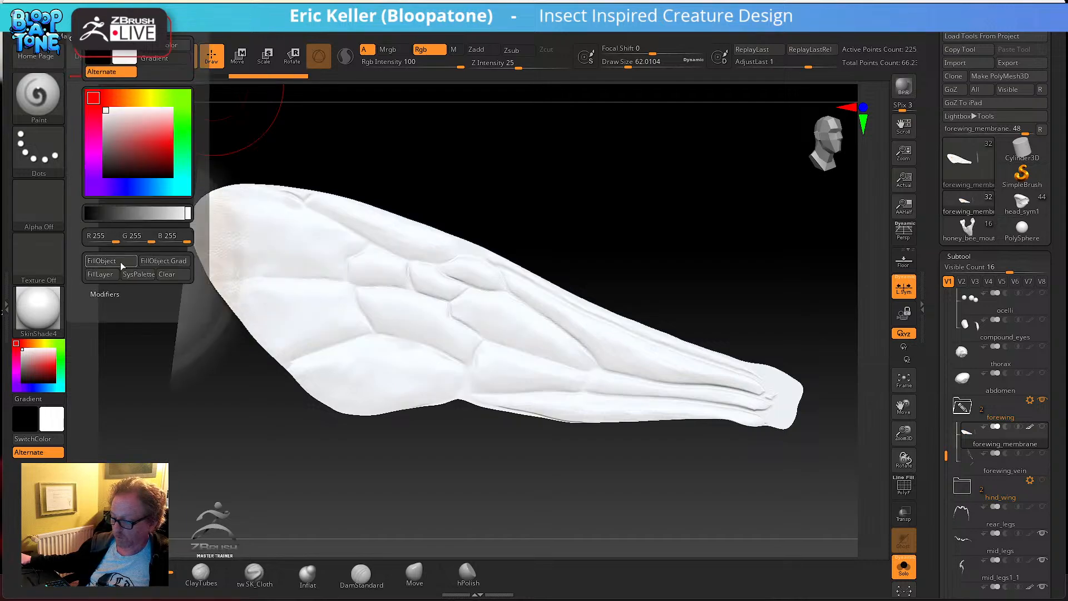
pyautogui.moveTo(401, 300)
pyautogui.mouseDown()
pyautogui.moveTo(417, 310)
pyautogui.moveTo(297, 250)
pyautogui.moveTo(423, 312)
pyautogui.moveTo(267, 211)
pyautogui.moveTo(314, 295)
pyautogui.moveTo(222, 211)
pyautogui.moveTo(340, 378)
pyautogui.moveTo(222, 289)
pyautogui.moveTo(378, 223)
pyautogui.moveTo(529, 267)
pyautogui.moveTo(445, 234)
pyautogui.moveTo(571, 313)
pyautogui.moveTo(556, 334)
pyautogui.moveTo(446, 239)
pyautogui.moveTo(311, 334)
pyautogui.moveTo(543, 382)
pyautogui.moveTo(267, 356)
pyautogui.moveTo(556, 412)
pyautogui.moveTo(501, 251)
pyautogui.moveTo(666, 368)
pyautogui.moveTo(368, 214)
pyautogui.moveTo(195, 219)
pyautogui.moveTo(181, 233)
pyautogui.moveTo(229, 226)
pyautogui.moveTo(334, 356)
pyautogui.moveTo(596, 318)
pyautogui.moveTo(674, 347)
pyautogui.moveTo(619, 298)
pyautogui.moveTo(493, 260)
pyautogui.moveTo(656, 431)
pyautogui.mouseUp()
pyautogui.hotkey('shift', 'z')
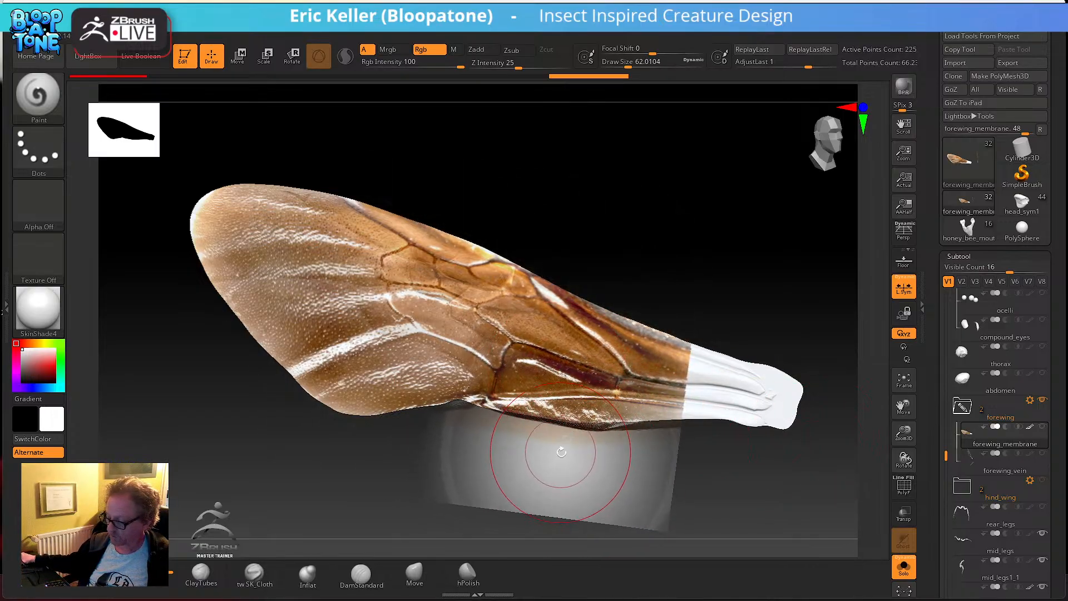
pyautogui.press('shift')
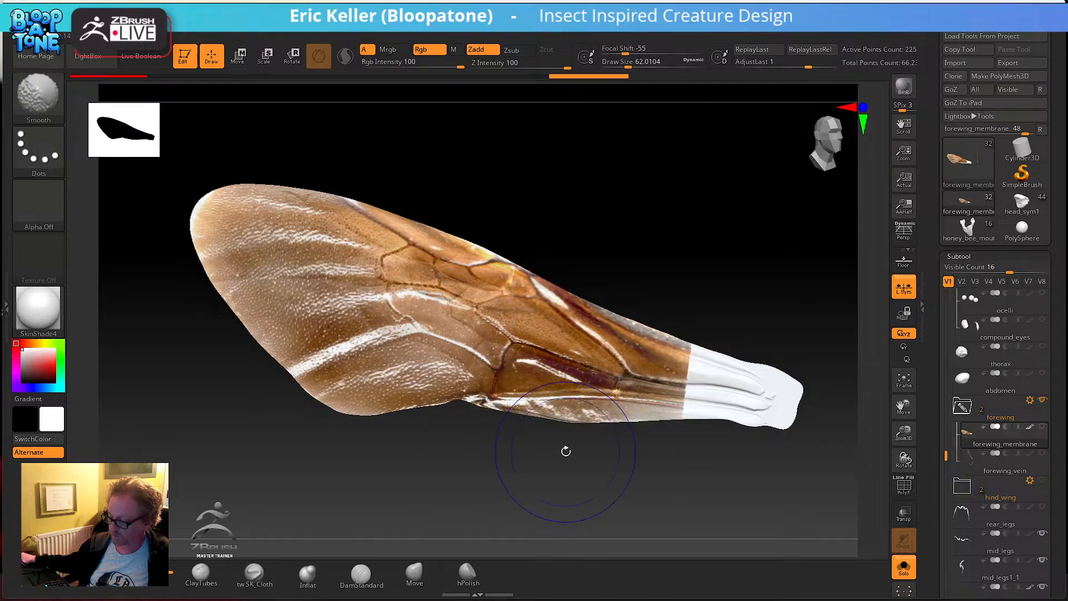
pyautogui.moveTo(506, 438); pyautogui.dragTo(689, 313)
pyautogui.moveTo(768, 451)
pyautogui.mouseDown()
pyautogui.moveTo(720, 449)
pyautogui.moveTo(762, 451)
pyautogui.mouseUp()
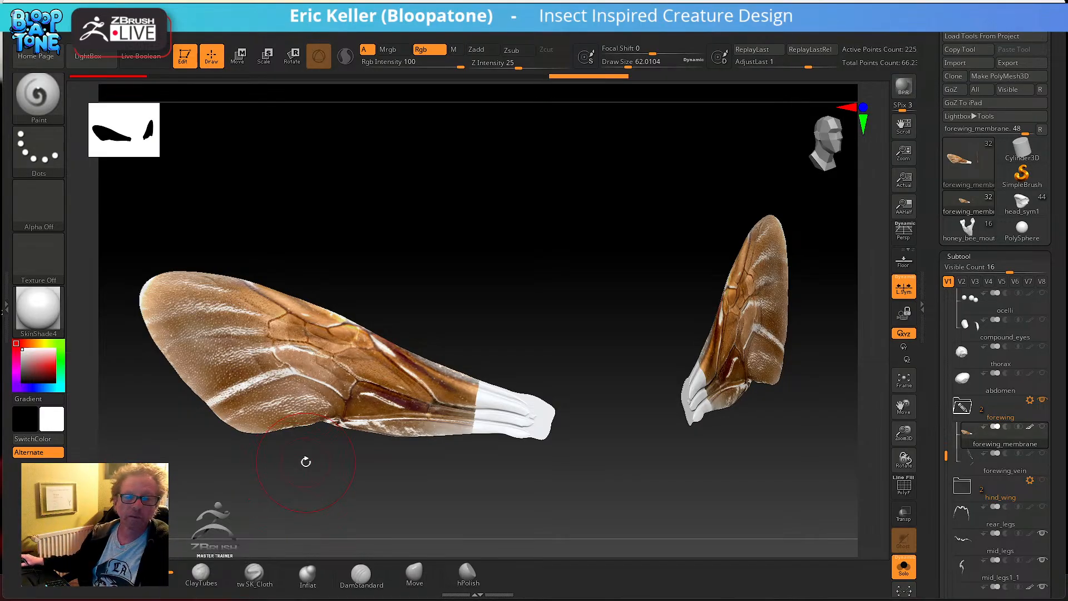
# - Show Spotlight again, move the rotated wing photo off the painted wing, and rearrange all images with Tile Proportional
pyautogui.moveTo(613, 270); pyautogui.dragTo(558, 279)
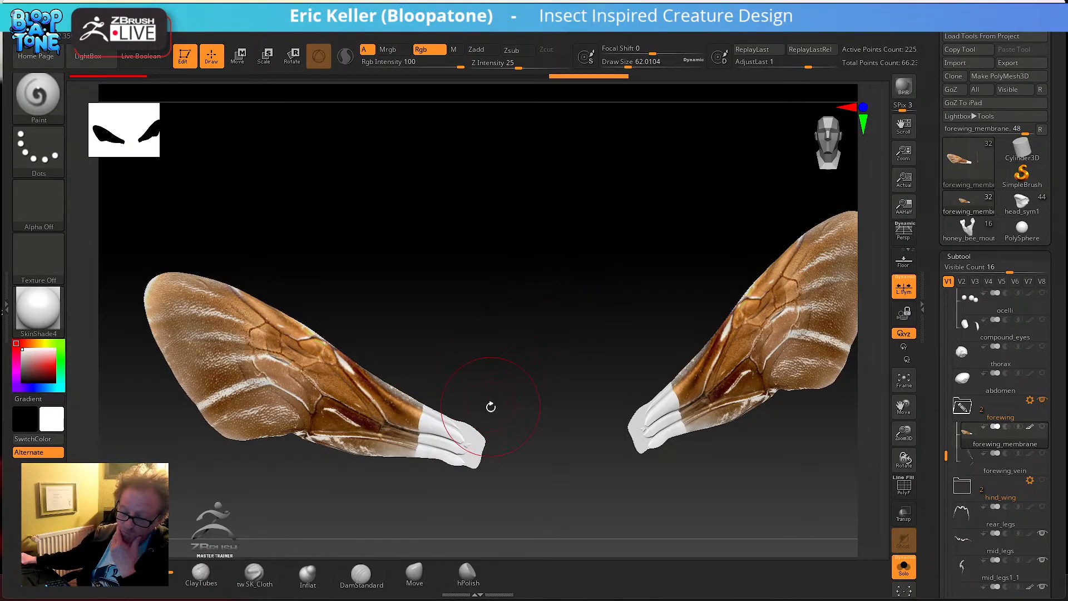
pyautogui.moveTo(518, 389); pyautogui.dragTo(619, 467)
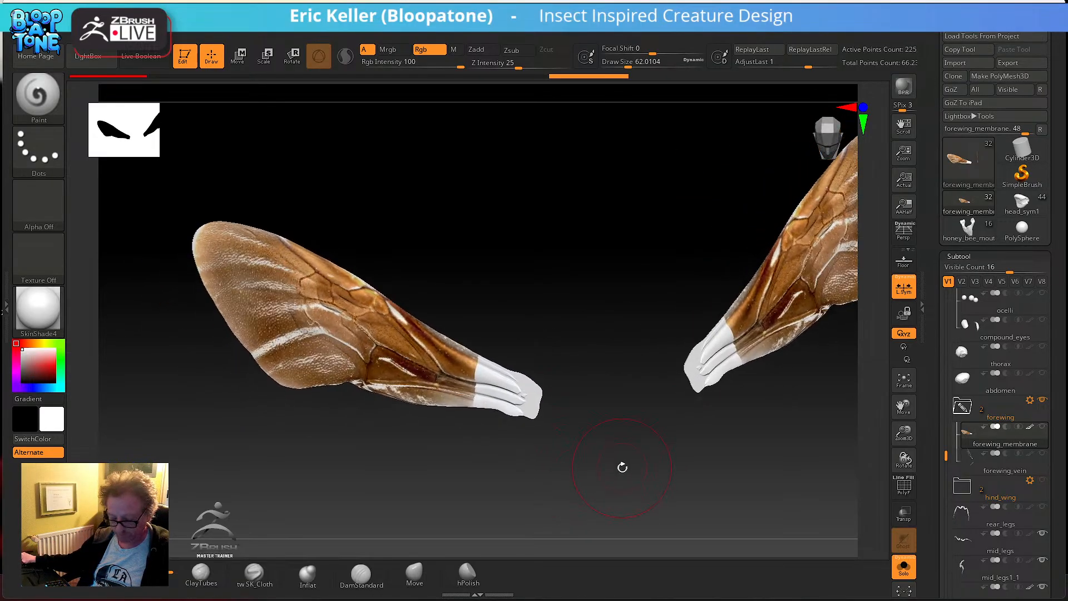
pyautogui.hotkey('shift', 'z')
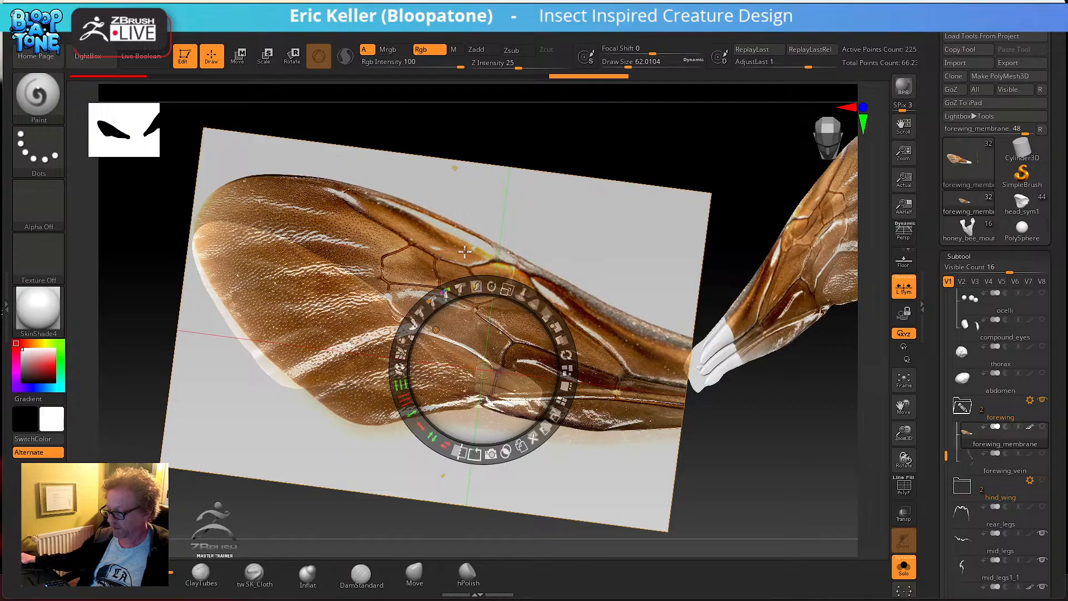
pyautogui.moveTo(454, 329); pyautogui.dragTo(603, 349)
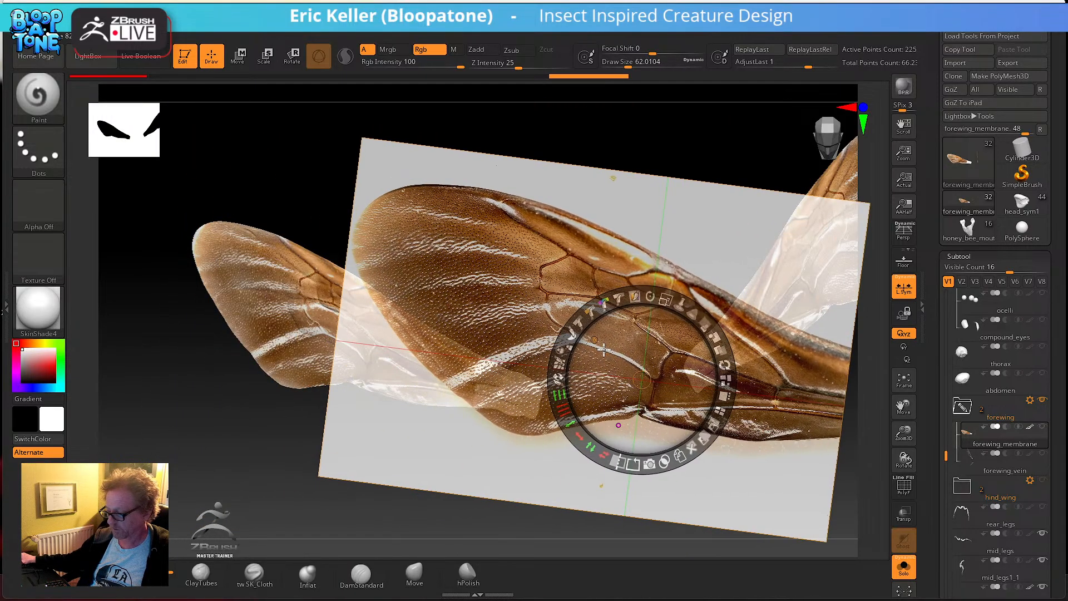
pyautogui.moveTo(671, 302); pyautogui.dragTo(549, 296)
pyautogui.moveTo(378, 215); pyautogui.dragTo(662, 228)
pyautogui.moveTo(444, 257); pyautogui.dragTo(410, 265)
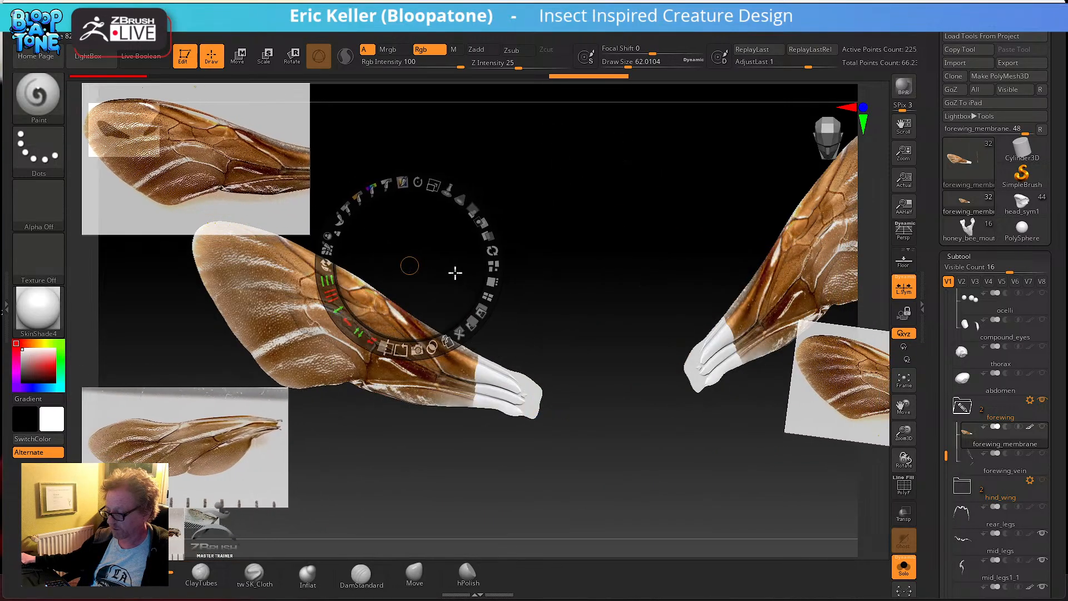
pyautogui.click(493, 267)
# - Enlarge an unrotated wing photo from the tiled references and position it over the painted forewing
pyautogui.moveTo(223, 183); pyautogui.dragTo(513, 303)
pyautogui.moveTo(536, 223)
pyautogui.mouseDown()
pyautogui.moveTo(565, 279)
pyautogui.moveTo(550, 239)
pyautogui.mouseUp()
pyautogui.moveTo(520, 344); pyautogui.dragTo(603, 376)
pyautogui.moveTo(508, 493); pyautogui.dragTo(338, 521)
pyautogui.moveTo(605, 401); pyautogui.dragTo(521, 406)
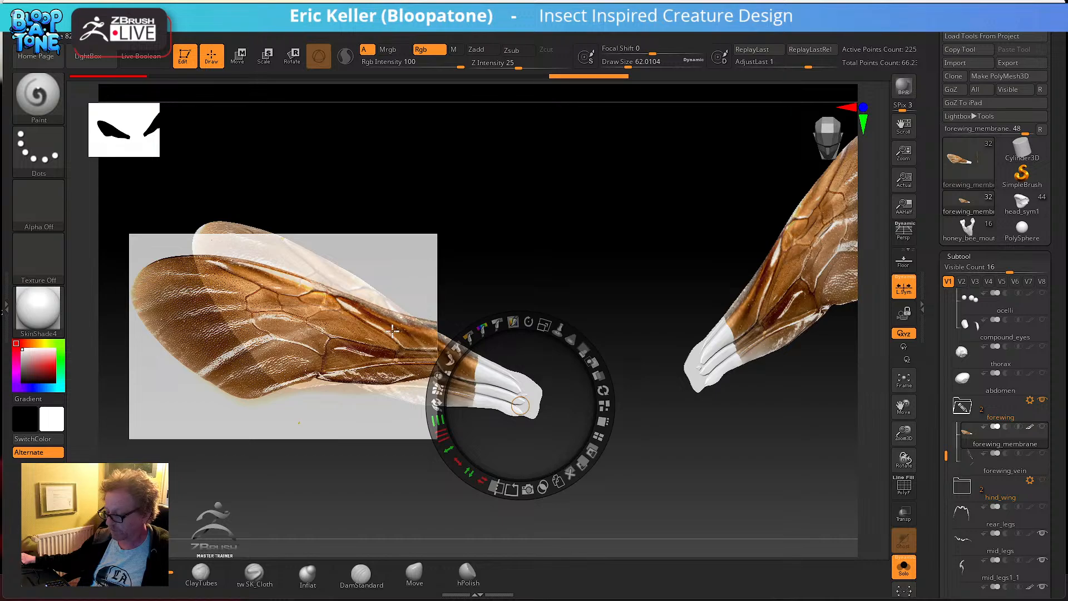
pyautogui.moveTo(368, 327); pyautogui.dragTo(423, 331)
# - Adjust the Spotlight Radius of the wing photo, switching between Spotlight editing and painting to compare how much of the image shows
pyautogui.moveTo(476, 266); pyautogui.dragTo(395, 262)
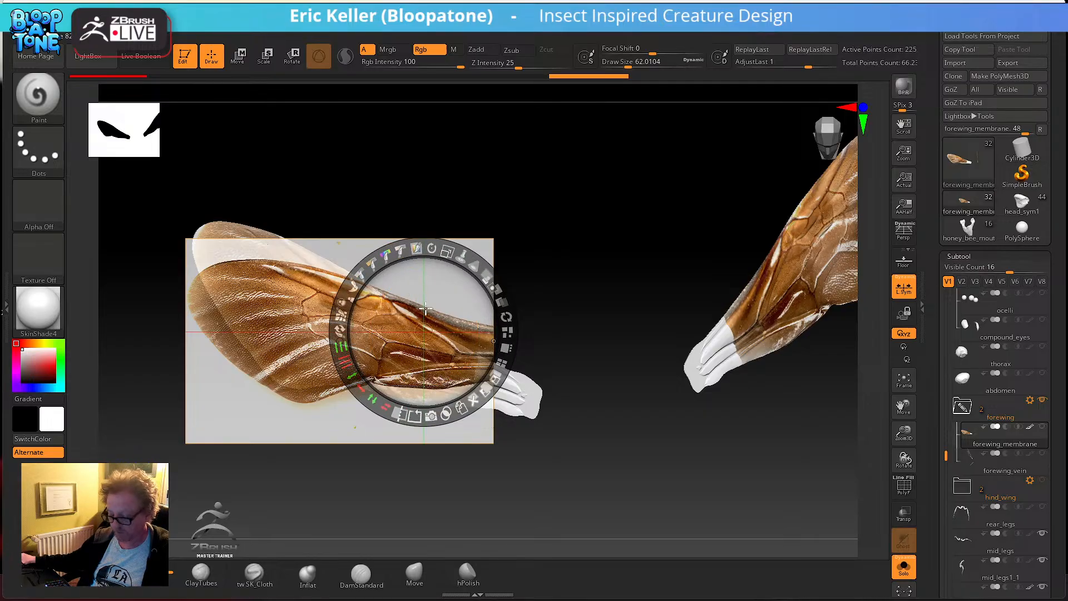
pyautogui.press('z')
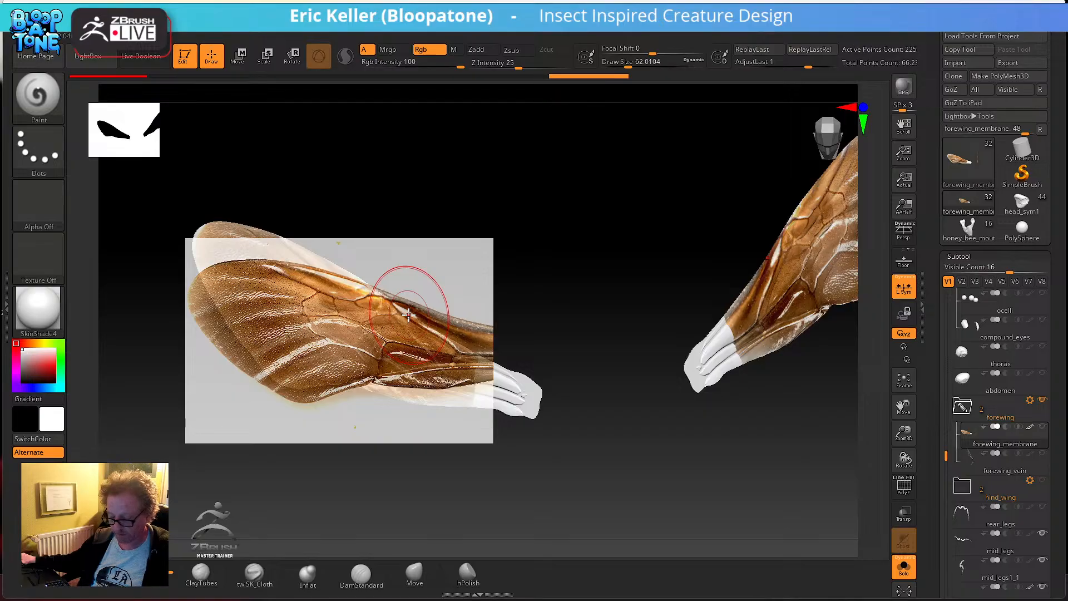
pyautogui.press('z')
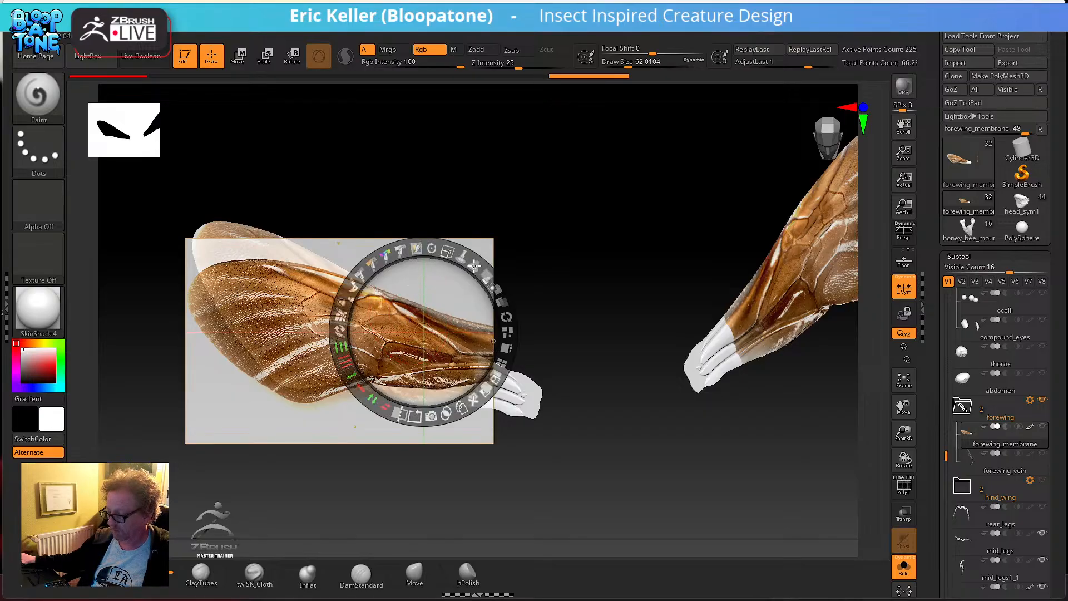
pyautogui.moveTo(474, 264); pyautogui.dragTo(493, 311)
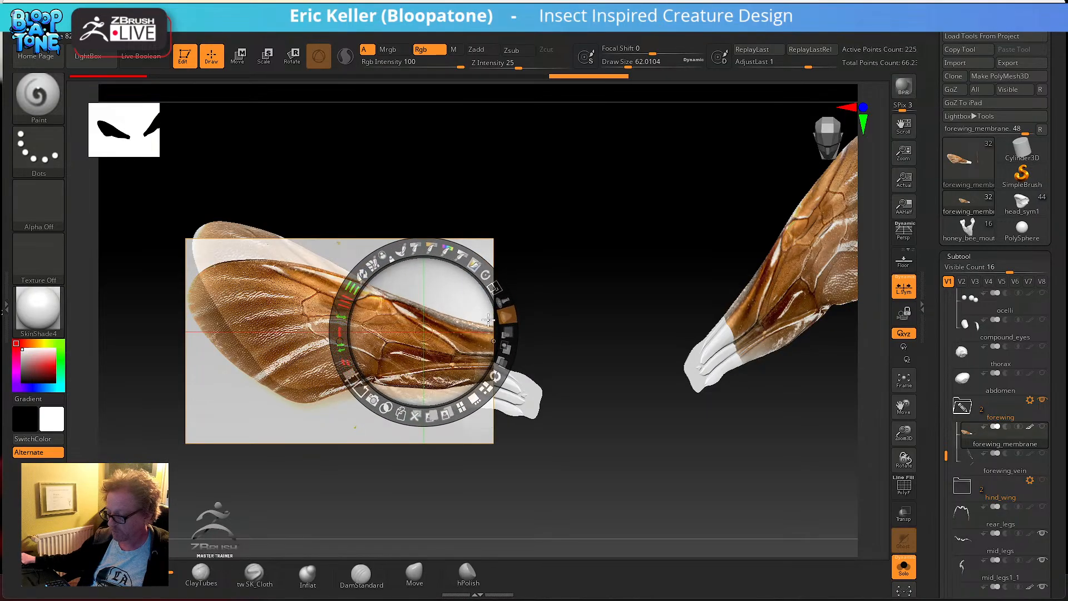
pyautogui.press('z')
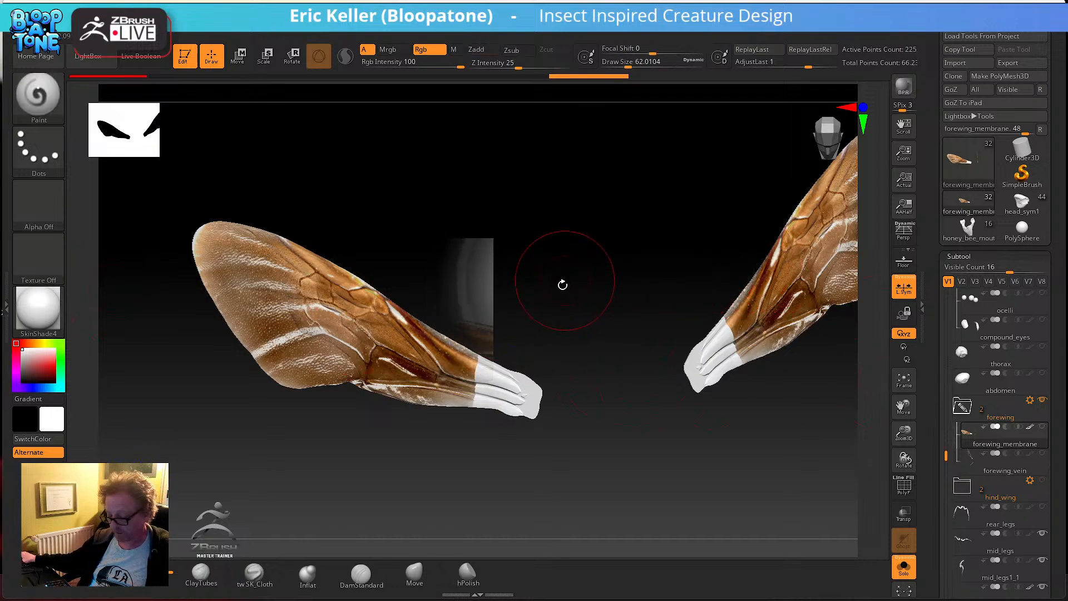
pyautogui.press('z')
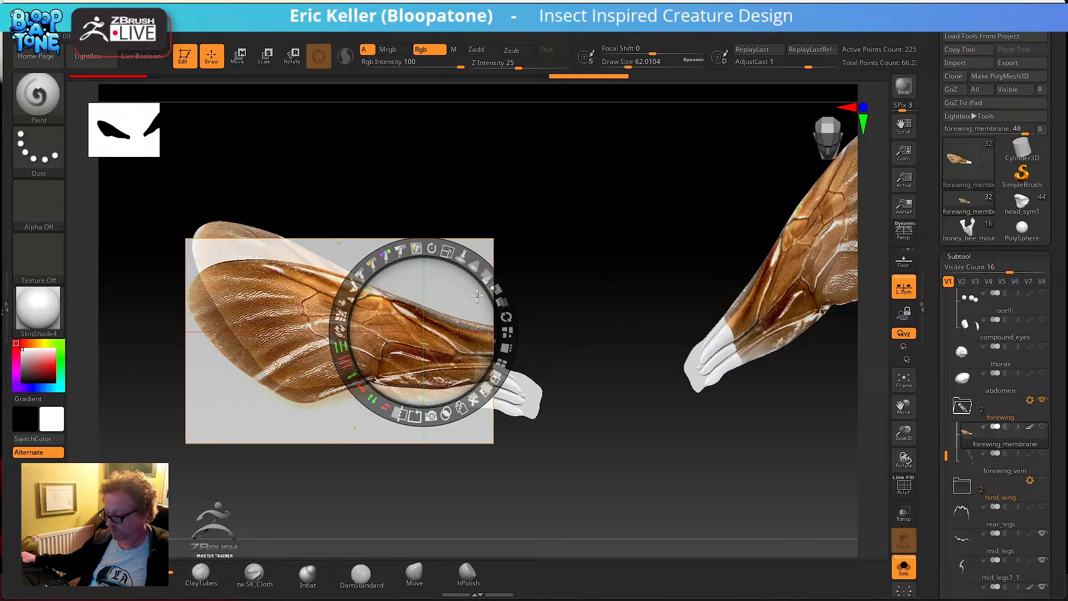
# - Toggle Spotlight off and on over both painted forewings at a smaller view, leaving the reference images hidden
pyautogui.hotkey('shift', 'z')
pyautogui.keyDown('alt'); pyautogui.moveTo(580, 319); pyautogui.dragTo(614, 338); pyautogui.keyUp('alt')
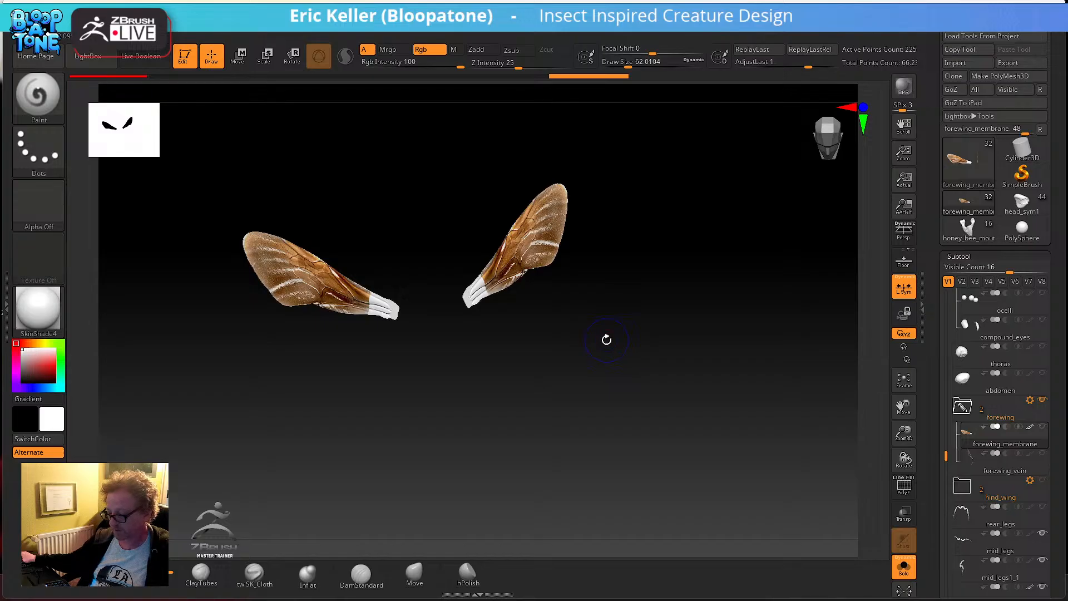
pyautogui.press('shift')
pyautogui.hotkey('shift', 'z')
pyautogui.hotkey('shift', 'z')
pyautogui.hotkey('shift', 'z')
pyautogui.hotkey('shift', 'z')
pyautogui.hotkey('shift', 'z')
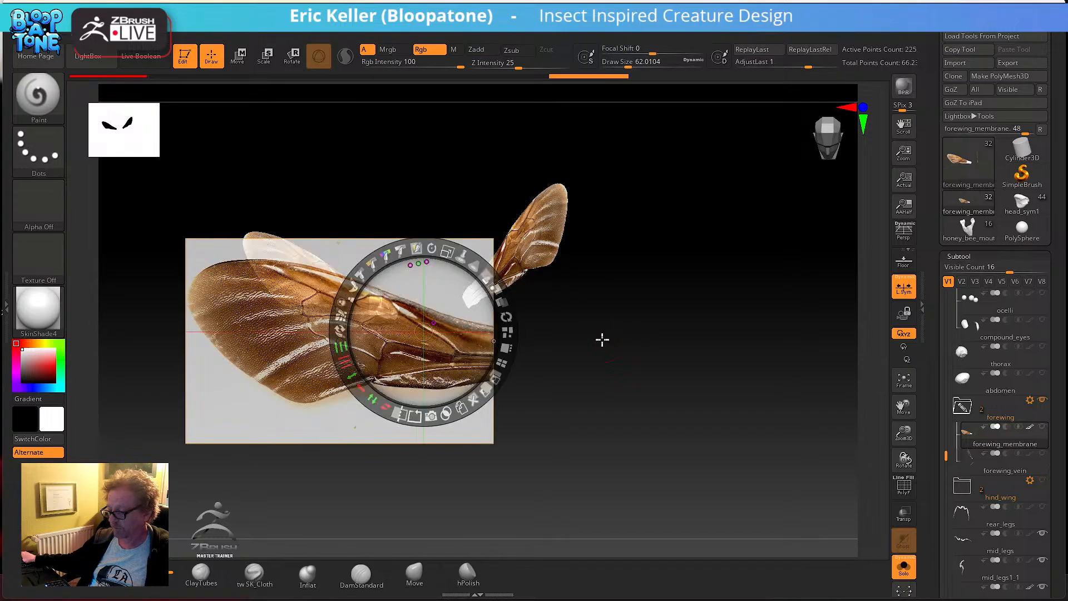
pyautogui.hotkey('shift', 'z')
pyautogui.press('shift')
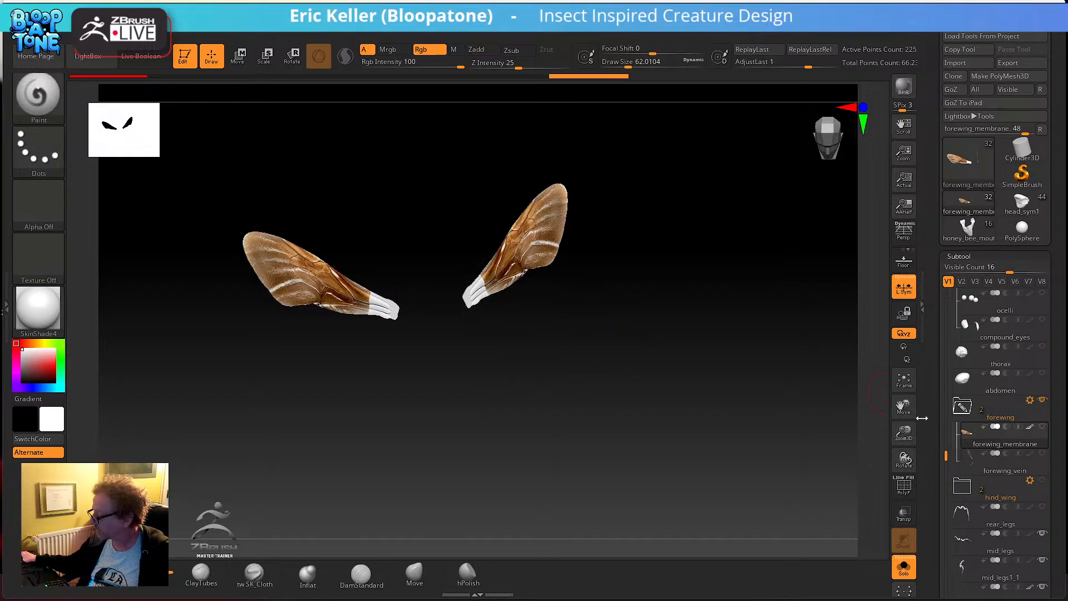
# - Make the right_mandible_scan subtool active, frame it in the view, and apply StartupMaterial
pyautogui.moveTo(925, 404)
pyautogui.mouseDown()
pyautogui.moveTo(925, 337)
pyautogui.moveTo(927, 411)
pyautogui.mouseUp()
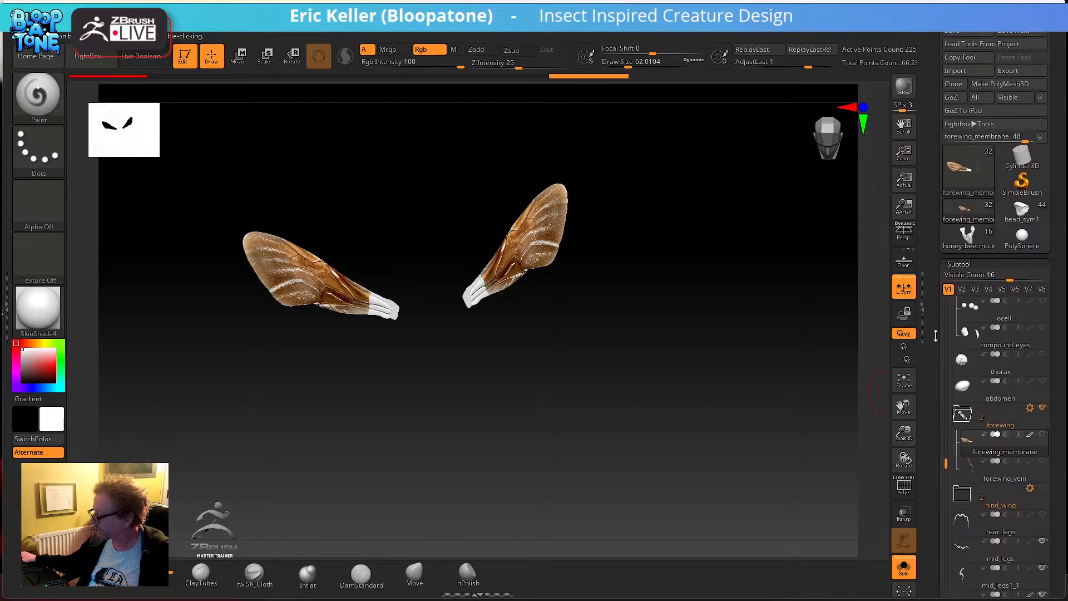
pyautogui.moveTo(946, 464); pyautogui.dragTo(946, 386)
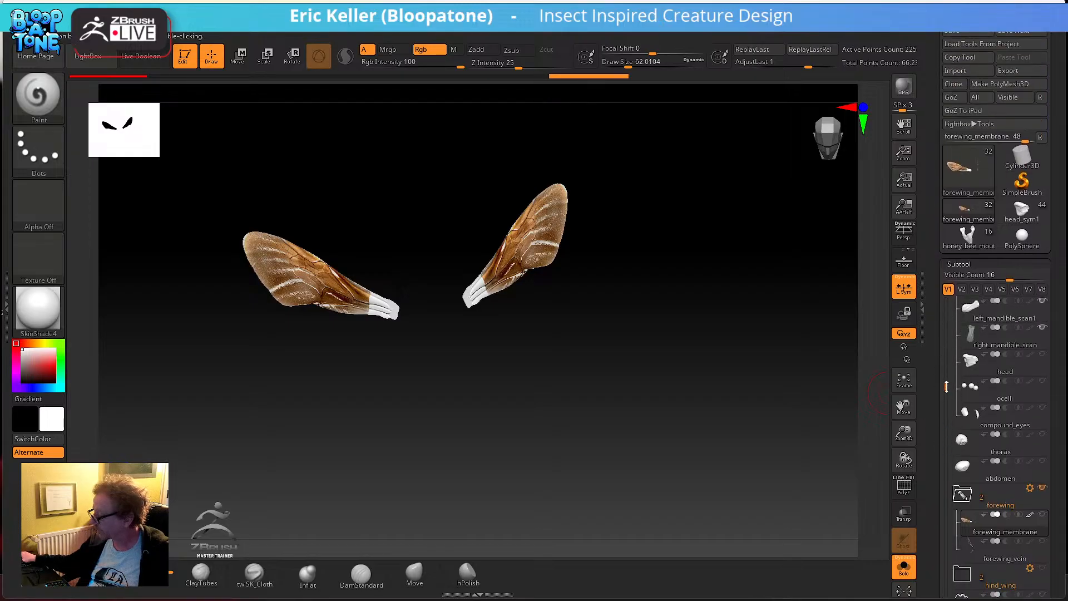
pyautogui.click(996, 336)
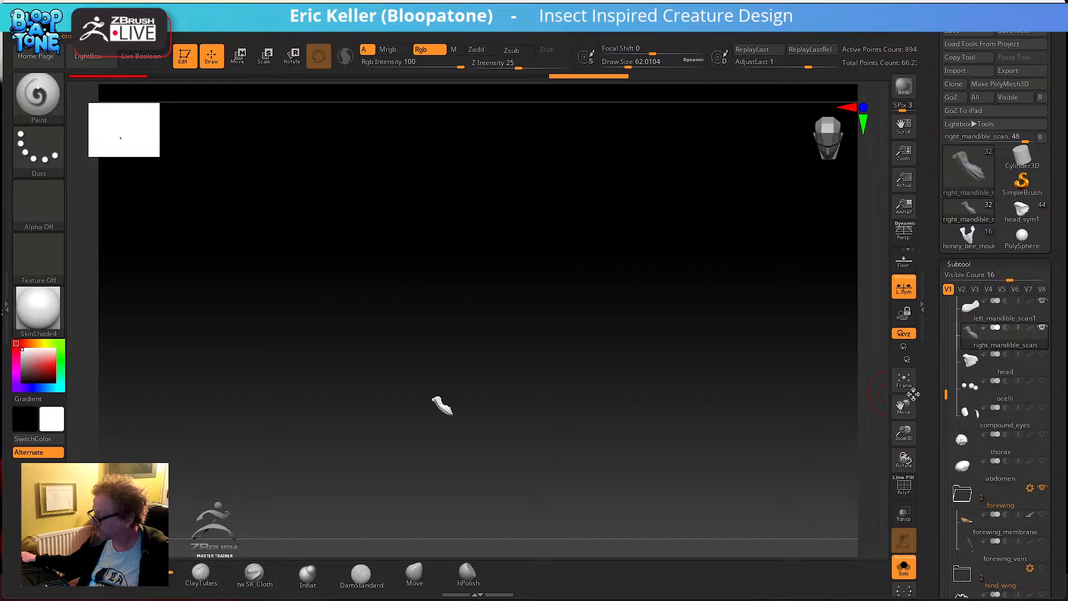
pyautogui.click(904, 381)
pyautogui.click(38, 307)
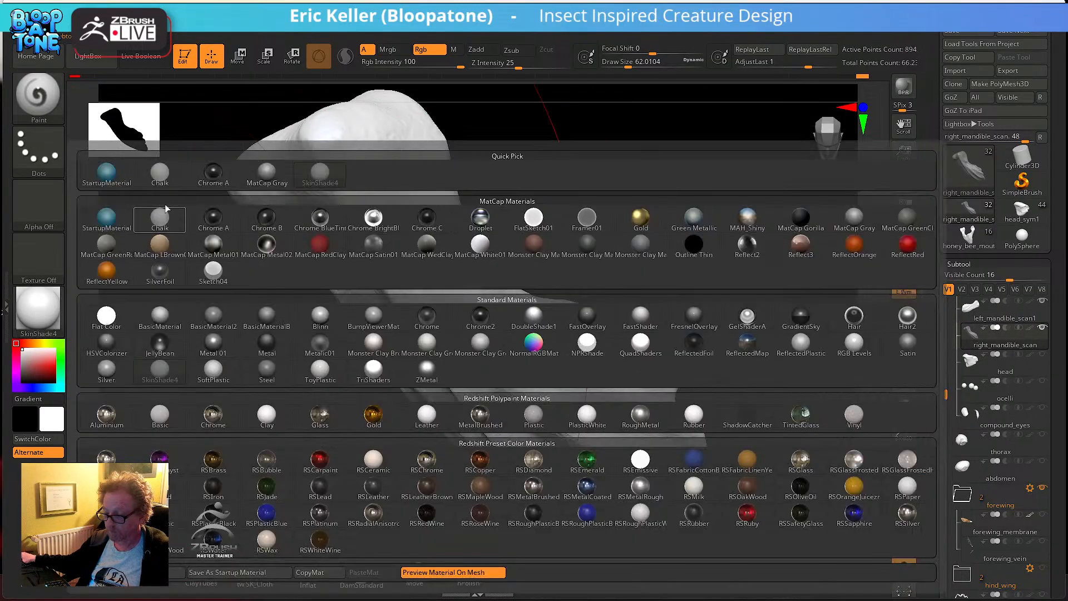
pyautogui.click(107, 172)
# - Choose the Inflat brush with a Draw Size of about 15.6 and work over the mandible's broad toothed blade
pyautogui.press('s')
pyautogui.moveTo(717, 257)
pyautogui.mouseDown()
pyautogui.moveTo(692, 232)
pyautogui.moveTo(689, 353)
pyautogui.mouseUp()
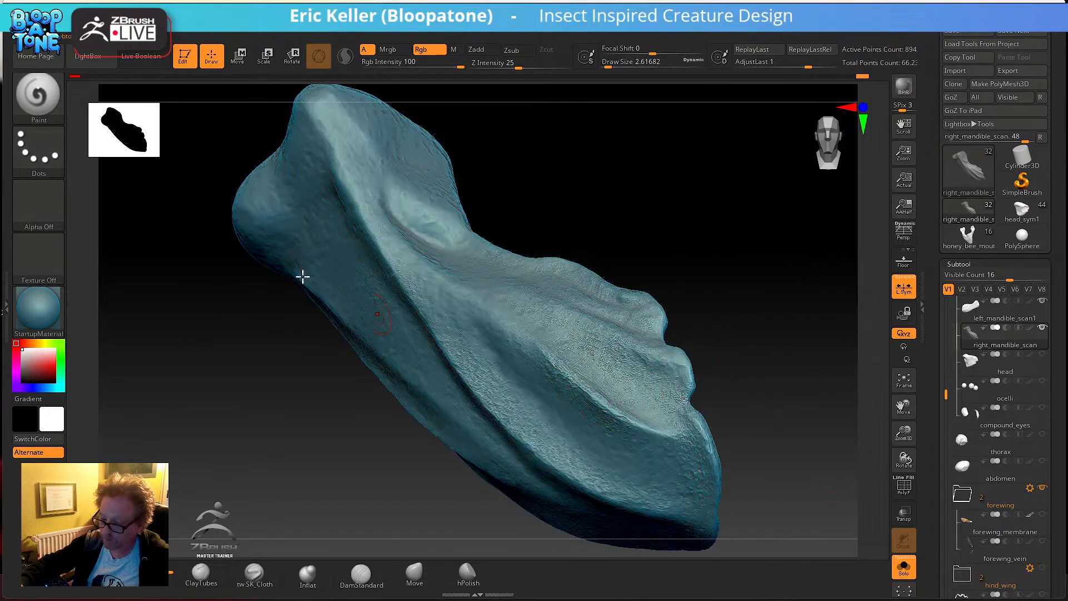
pyautogui.click(43, 102)
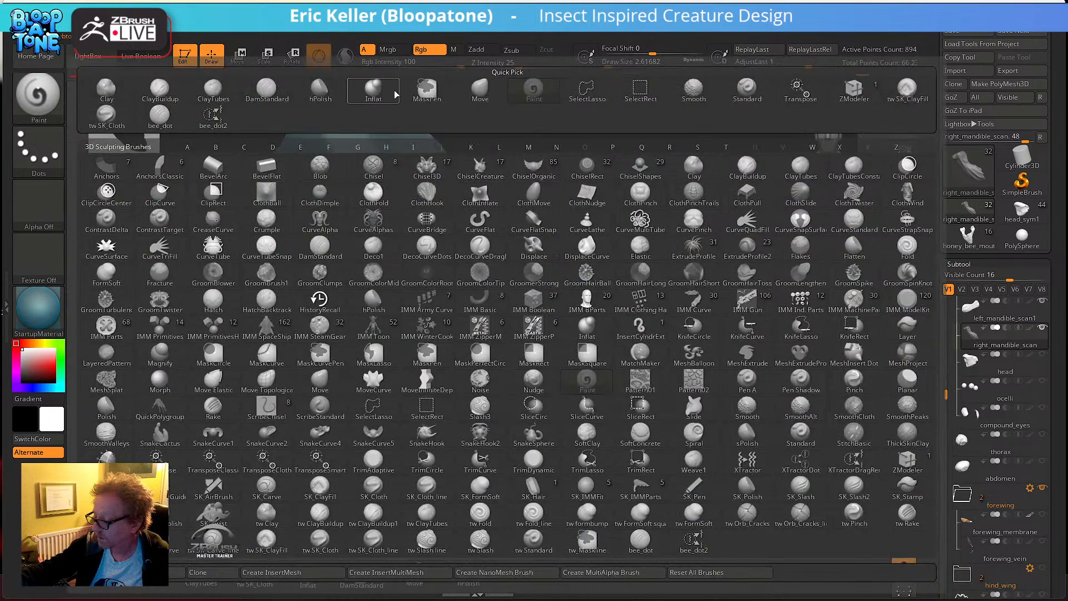
pyautogui.click(373, 91)
pyautogui.press('s')
pyautogui.moveTo(571, 375); pyautogui.dragTo(577, 377)
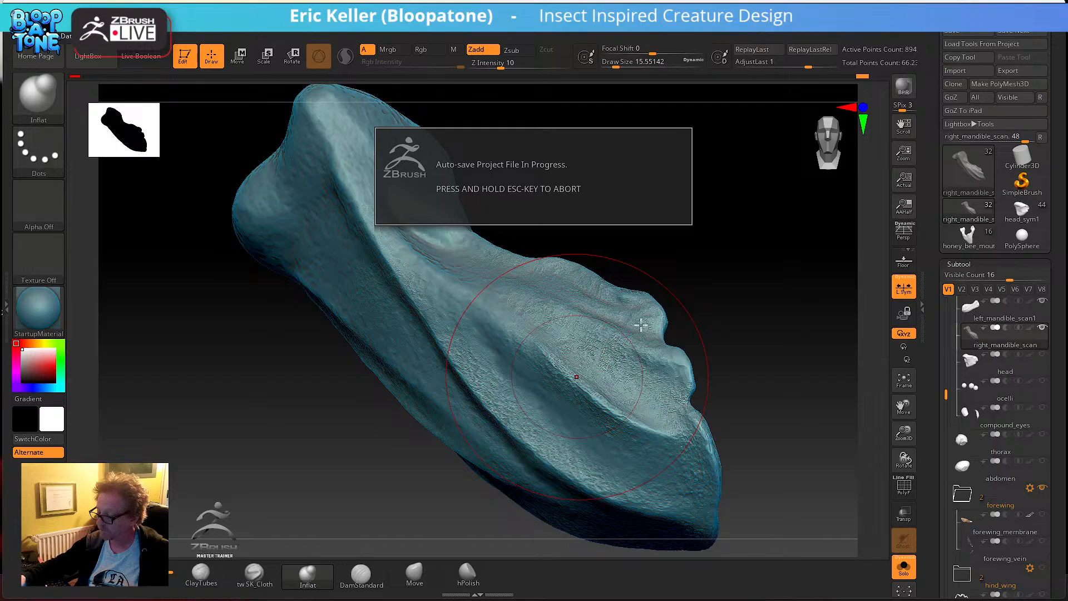
pyautogui.moveTo(697, 300); pyautogui.dragTo(701, 289)
pyautogui.moveTo(700, 300); pyautogui.dragTo(704, 300)
pyautogui.moveTo(630, 419)
pyautogui.mouseDown()
pyautogui.moveTo(673, 433)
pyautogui.moveTo(677, 407)
pyautogui.moveTo(563, 337)
pyautogui.mouseUp()
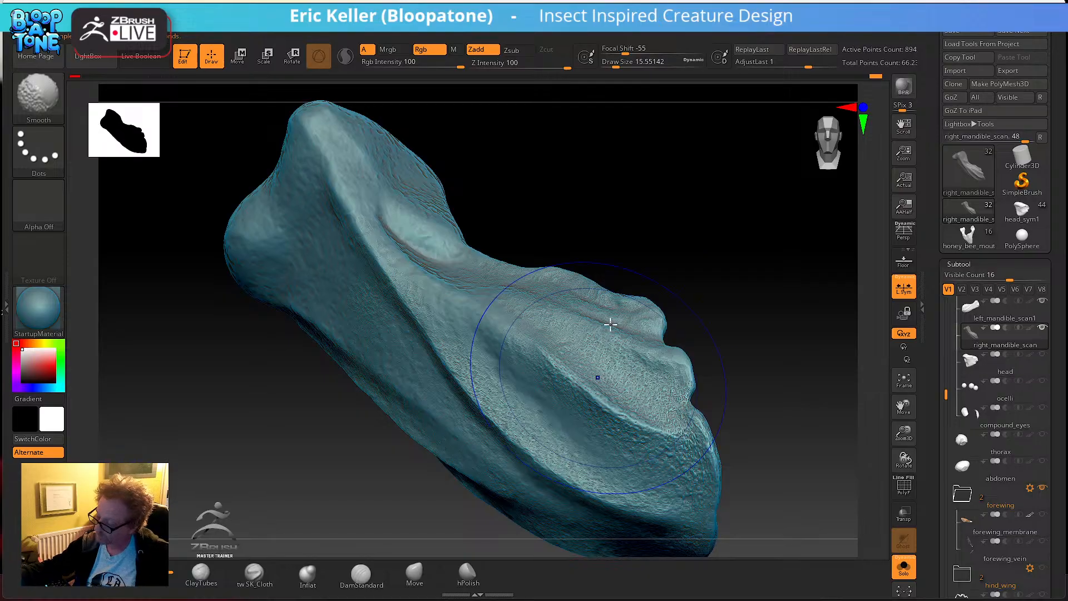
# - Set the Draw Size to about 7.5, then inflate and smooth the ridge running down the blade's front
pyautogui.moveTo(606, 339); pyautogui.dragTo(573, 274, button='right')
pyautogui.press('s')
pyautogui.moveTo(525, 232); pyautogui.dragTo(512, 229)
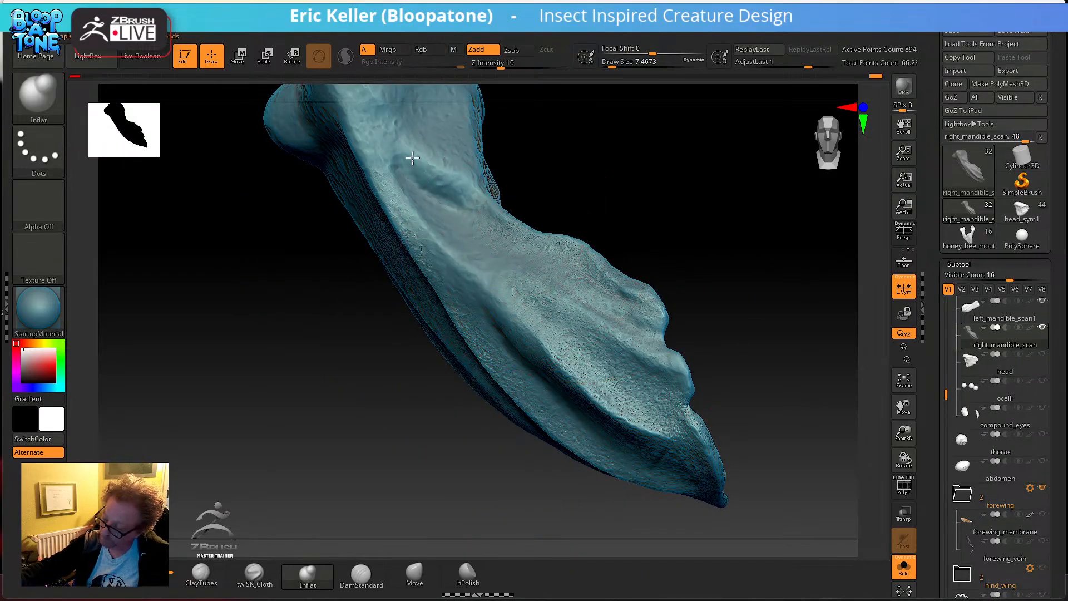
pyautogui.moveTo(405, 161); pyautogui.dragTo(437, 277, button='right')
pyautogui.moveTo(437, 277); pyautogui.dragTo(539, 355)
pyautogui.keyDown('shift'); pyautogui.moveTo(446, 296); pyautogui.dragTo(442, 283); pyautogui.keyUp('shift')
pyautogui.moveTo(614, 389); pyautogui.dragTo(605, 367, button='right')
pyautogui.moveTo(556, 361)
pyautogui.mouseDown()
pyautogui.moveTo(618, 397)
pyautogui.moveTo(661, 447)
pyautogui.moveTo(618, 405)
pyautogui.moveTo(441, 308)
pyautogui.mouseUp()
# - Inflate the long ridges along the mandible's outer edge with repeated strokes and smooth them between passes
pyautogui.keyDown('alt'); pyautogui.moveTo(391, 196); pyautogui.dragTo(400, 257, button='right'); pyautogui.keyUp('alt')
pyautogui.moveTo(368, 243)
pyautogui.mouseDown()
pyautogui.moveTo(373, 286)
pyautogui.moveTo(486, 472)
pyautogui.mouseUp()
pyautogui.moveTo(381, 313); pyautogui.dragTo(505, 487)
pyautogui.moveTo(415, 369); pyautogui.dragTo(474, 447)
pyautogui.keyDown('shift'); pyautogui.moveTo(405, 346); pyautogui.dragTo(454, 421); pyautogui.keyUp('shift')
pyautogui.moveTo(431, 321); pyautogui.dragTo(520, 384)
pyautogui.moveTo(471, 357)
pyautogui.keyDown('shift'); pyautogui.mouseDown()
pyautogui.moveTo(426, 314)
pyautogui.moveTo(451, 296)
pyautogui.mouseUp(); pyautogui.keyUp('shift')
# - Inflate the narrow ridge descending from the mandible's joint end toward the toothed edge
pyautogui.moveTo(490, 302); pyautogui.dragTo(582, 295, button='right')
pyautogui.moveTo(500, 301)
pyautogui.mouseDown()
pyautogui.moveTo(499, 232)
pyautogui.moveTo(499, 298)
pyautogui.moveTo(479, 248)
pyautogui.moveTo(498, 300)
pyautogui.mouseUp()
pyautogui.moveTo(589, 295); pyautogui.dragTo(648, 294, button='right')
pyautogui.moveTo(537, 245); pyautogui.dragTo(536, 280)
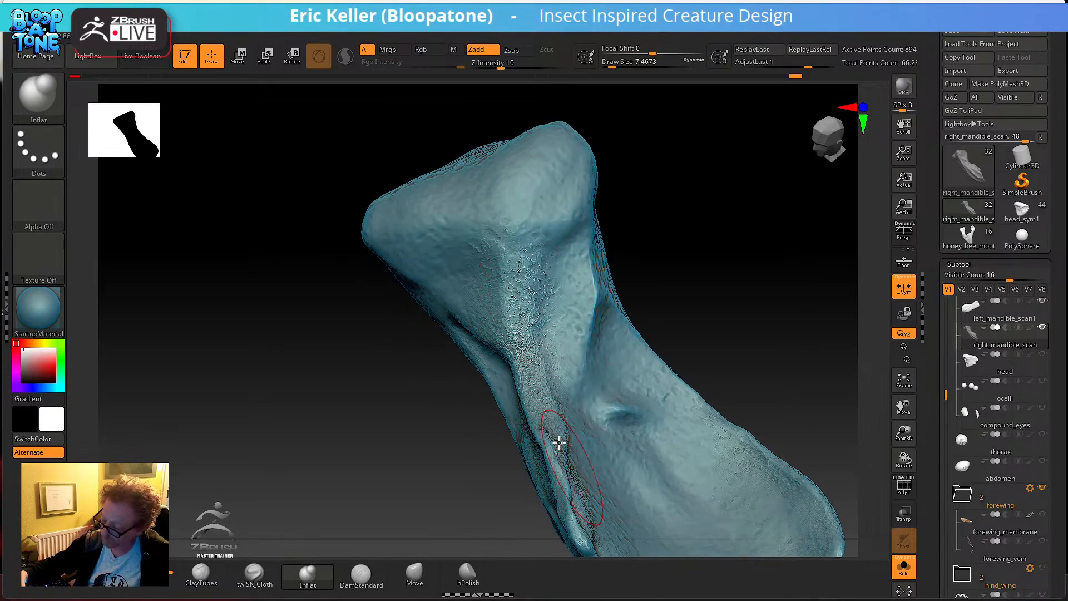
pyautogui.moveTo(560, 446); pyautogui.dragTo(503, 317, button='right')
pyautogui.moveTo(486, 379)
pyautogui.mouseDown(button='right')
pyautogui.moveTo(517, 389)
pyautogui.moveTo(510, 491)
pyautogui.moveTo(493, 332)
pyautogui.mouseUp(button='right')
pyautogui.moveTo(493, 332)
pyautogui.mouseDown()
pyautogui.moveTo(491, 372)
pyautogui.moveTo(504, 390)
pyautogui.moveTo(522, 495)
pyautogui.mouseUp()
# - Refine the toothed margin and the long side ridge of the mandible with Inflat and Smooth strokes
pyautogui.moveTo(539, 437); pyautogui.dragTo(532, 382, button='right')
pyautogui.moveTo(509, 409)
pyautogui.mouseDown()
pyautogui.moveTo(526, 444)
pyautogui.moveTo(515, 437)
pyautogui.moveTo(515, 394)
pyautogui.mouseUp()
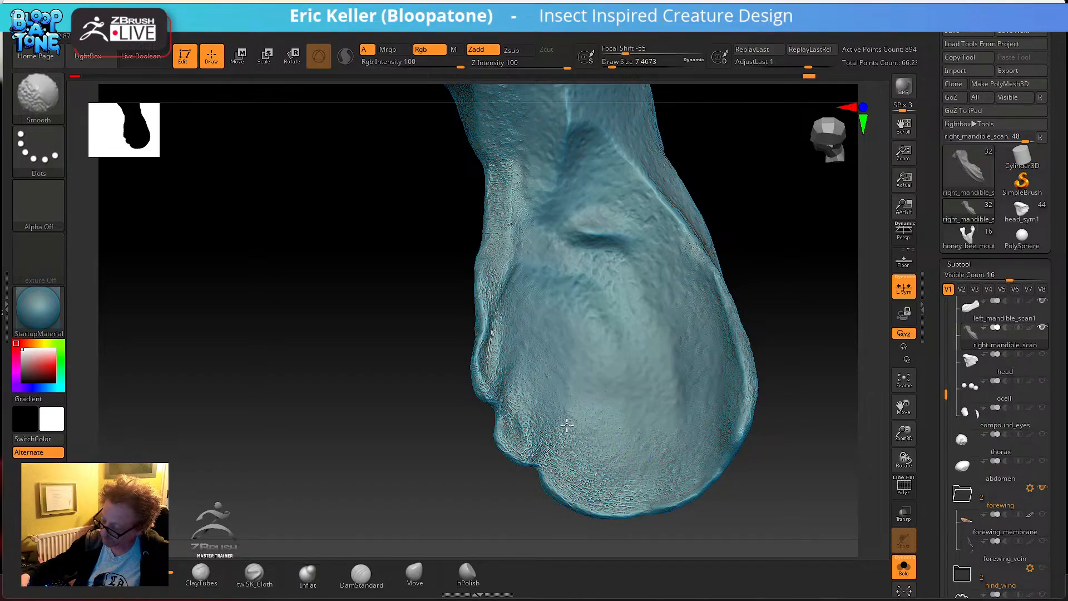
pyautogui.moveTo(611, 529)
pyautogui.mouseDown()
pyautogui.moveTo(779, 453)
pyautogui.moveTo(744, 458)
pyautogui.moveTo(750, 420)
pyautogui.moveTo(617, 443)
pyautogui.mouseUp()
pyautogui.moveTo(429, 235); pyautogui.dragTo(516, 304)
pyautogui.press('shift')
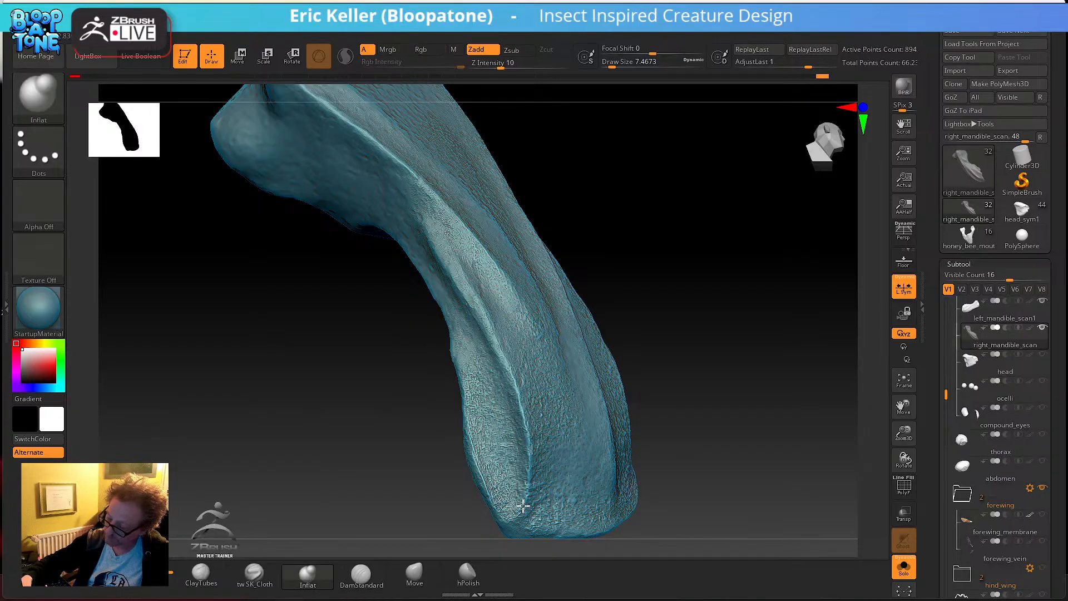
pyautogui.press('shift')
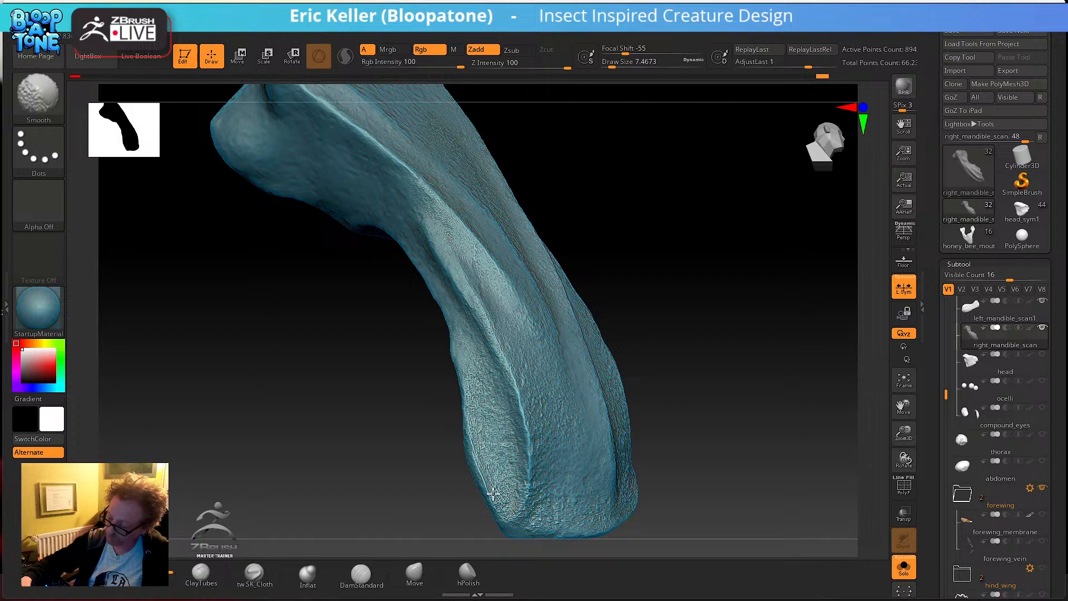
# - Smooth the lengthwise folds on the mandible's outer side down to its broad end
pyautogui.moveTo(640, 445); pyautogui.dragTo(533, 414)
pyautogui.press('shift')
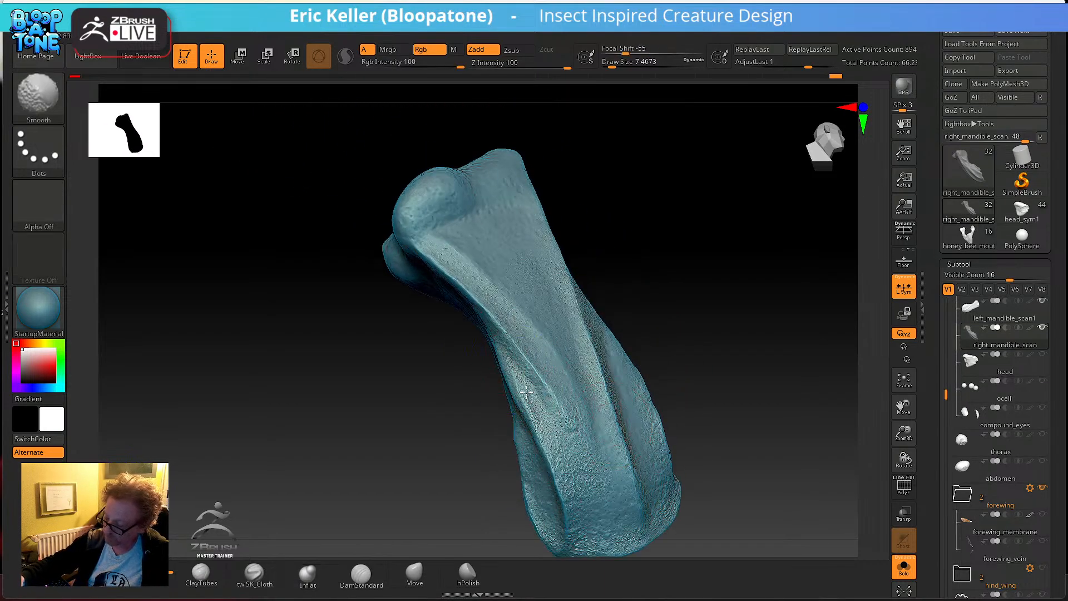
pyautogui.press('shift')
pyautogui.keyDown('shift'); pyautogui.moveTo(590, 532); pyautogui.dragTo(584, 468); pyautogui.keyUp('shift')
pyautogui.moveTo(580, 420)
pyautogui.keyDown('shift'); pyautogui.mouseDown()
pyautogui.moveTo(563, 480)
pyautogui.moveTo(579, 457)
pyautogui.mouseUp(); pyautogui.keyUp('shift')
# - Inflate the ridge below the mandible's joint end and smooth it into the flat outer face
pyautogui.moveTo(652, 339)
pyautogui.mouseDown()
pyautogui.moveTo(649, 374)
pyautogui.moveTo(607, 370)
pyautogui.mouseUp()
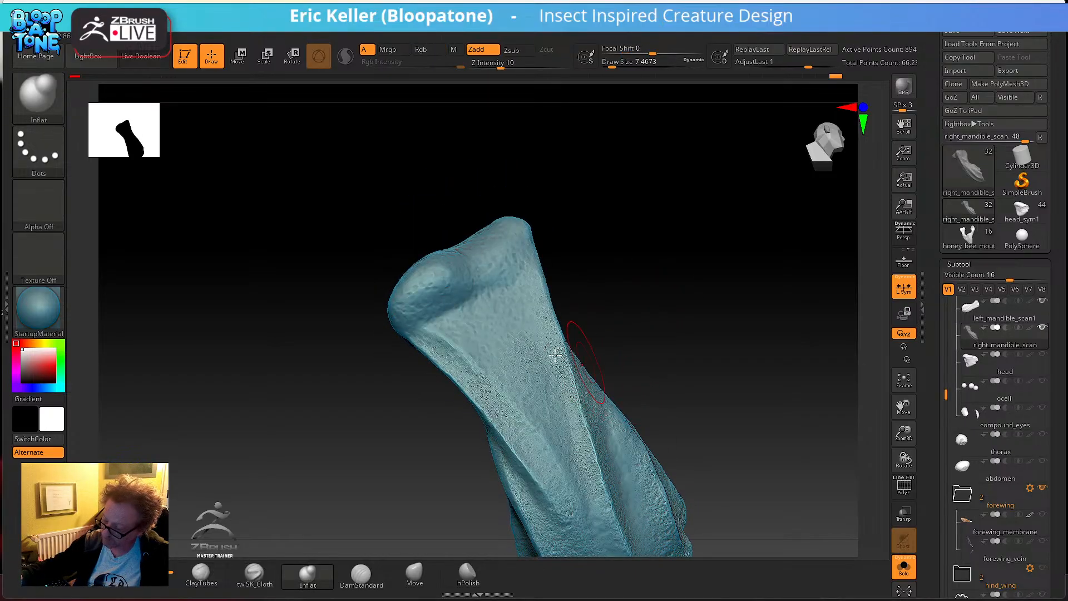
pyautogui.press('shift')
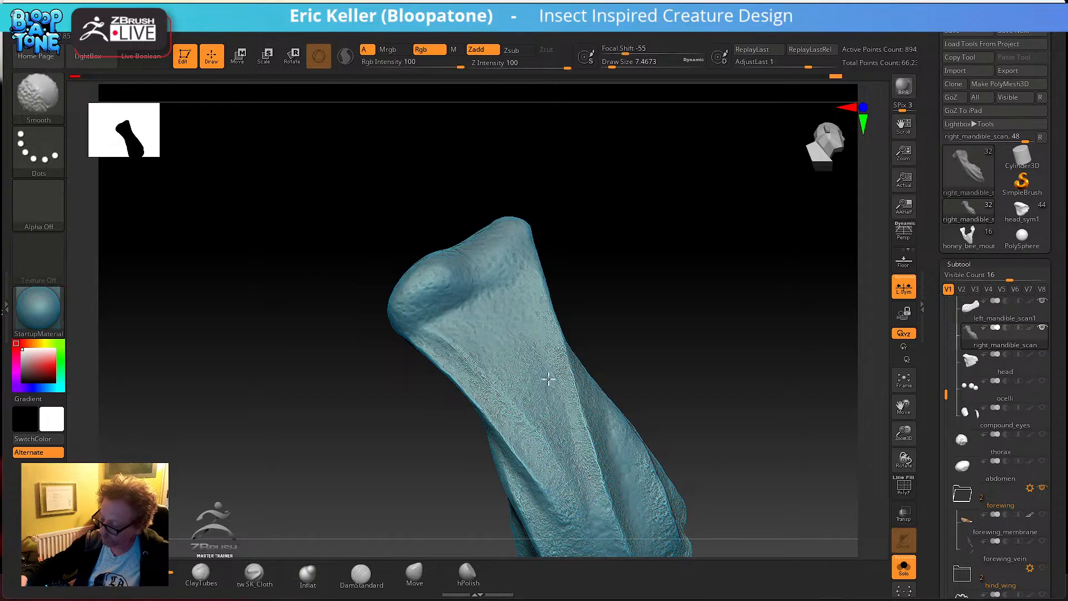
pyautogui.keyDown('shift'); pyautogui.moveTo(549, 382); pyautogui.dragTo(577, 474); pyautogui.keyUp('shift')
pyautogui.moveTo(534, 296)
pyautogui.mouseDown()
pyautogui.moveTo(562, 399)
pyautogui.moveTo(590, 444)
pyautogui.mouseUp()
pyautogui.keyDown('shift'); pyautogui.moveTo(537, 318); pyautogui.dragTo(578, 464); pyautogui.keyUp('shift')
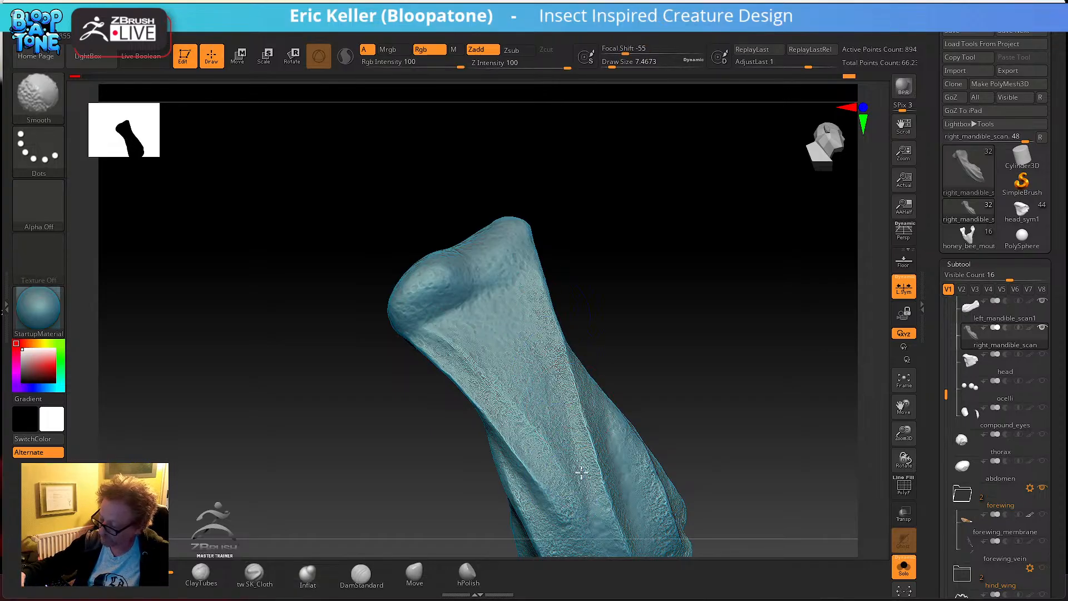
pyautogui.keyDown('shift'); pyautogui.moveTo(550, 422); pyautogui.dragTo(584, 431); pyautogui.keyUp('shift')
# - Build up the sharp central crest of the mandible with Inflat strokes and soften its flanks with Smooth
pyautogui.moveTo(587, 432); pyautogui.dragTo(566, 389, button='right')
pyautogui.moveTo(566, 378); pyautogui.dragTo(620, 482)
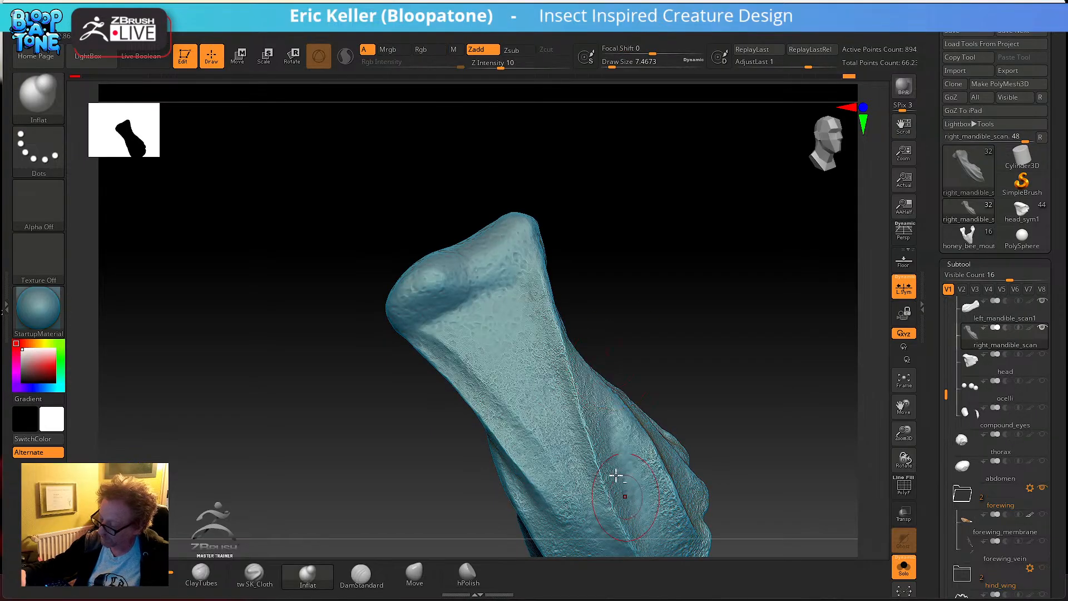
pyautogui.keyDown('alt'); pyautogui.moveTo(589, 432); pyautogui.dragTo(563, 354, button='right'); pyautogui.keyUp('alt')
pyautogui.keyDown('shift'); pyautogui.moveTo(563, 356); pyautogui.dragTo(599, 485); pyautogui.keyUp('shift')
pyautogui.moveTo(578, 420); pyautogui.dragTo(558, 379, button='right')
pyautogui.moveTo(561, 384)
pyautogui.mouseDown()
pyautogui.moveTo(606, 507)
pyautogui.moveTo(586, 472)
pyautogui.mouseUp()
pyautogui.press('shift')
pyautogui.keyDown('shift'); pyautogui.moveTo(522, 329); pyautogui.dragTo(587, 478); pyautogui.keyUp('shift')
# - Inflate the lower end of the central crest and smooth the hollow beside the folded teeth
pyautogui.moveTo(574, 413); pyautogui.dragTo(626, 501)
pyautogui.keyDown('alt'); pyautogui.moveTo(728, 472); pyautogui.dragTo(663, 377, button='right'); pyautogui.keyUp('alt')
pyautogui.press('shift')
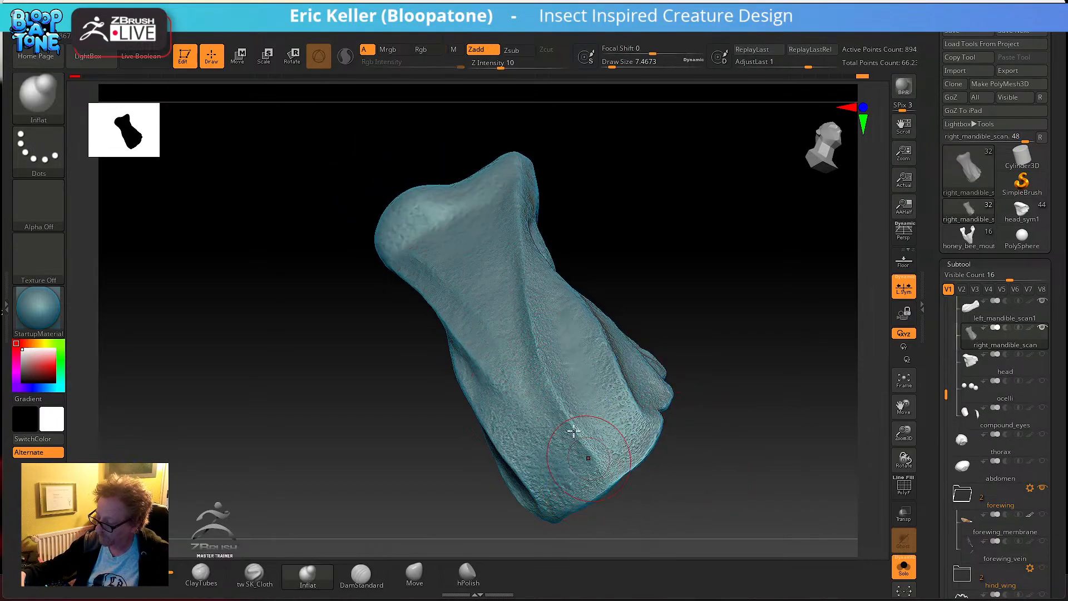
pyautogui.press('shift')
pyautogui.moveTo(608, 393); pyautogui.dragTo(571, 326, button='right')
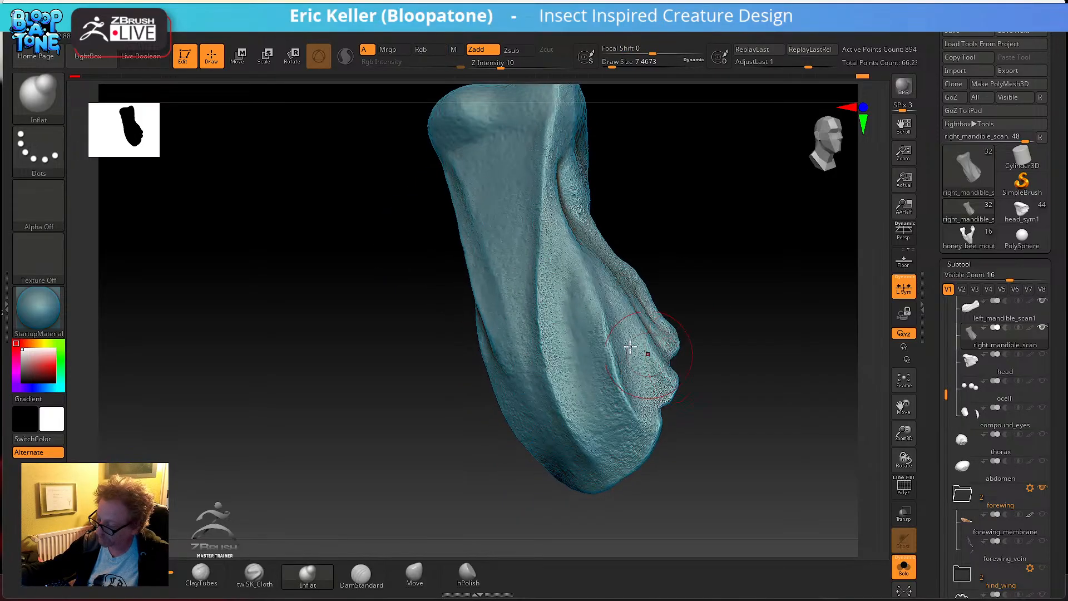
pyautogui.press('shift')
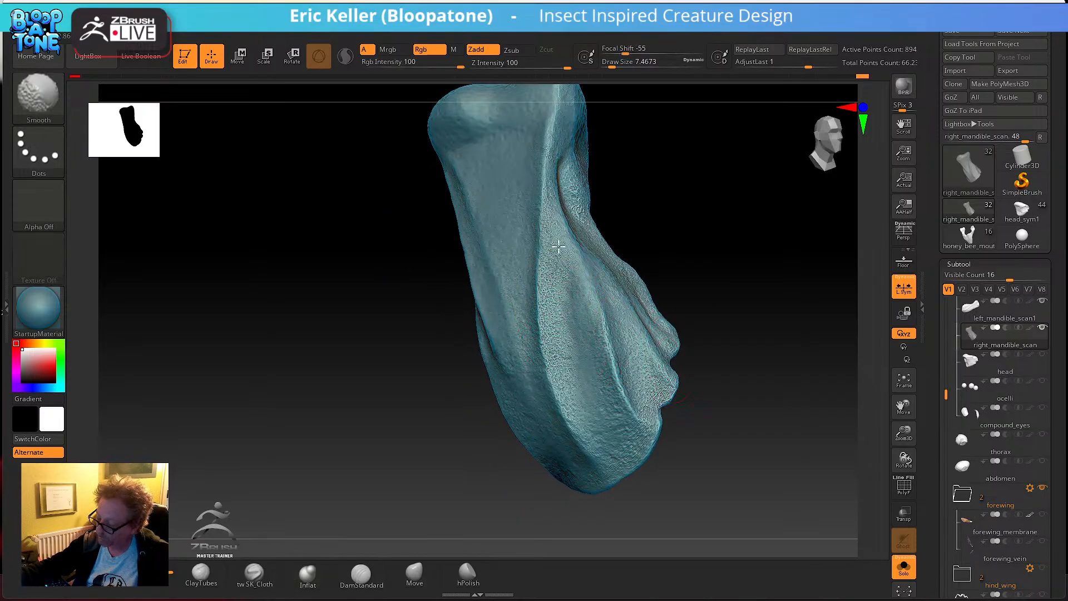
pyautogui.moveTo(555, 302)
pyautogui.keyDown('shift'); pyautogui.mouseDown()
pyautogui.moveTo(574, 239)
pyautogui.moveTo(596, 331)
pyautogui.moveTo(584, 316)
pyautogui.mouseUp(); pyautogui.keyUp('shift')
pyautogui.press('shift')
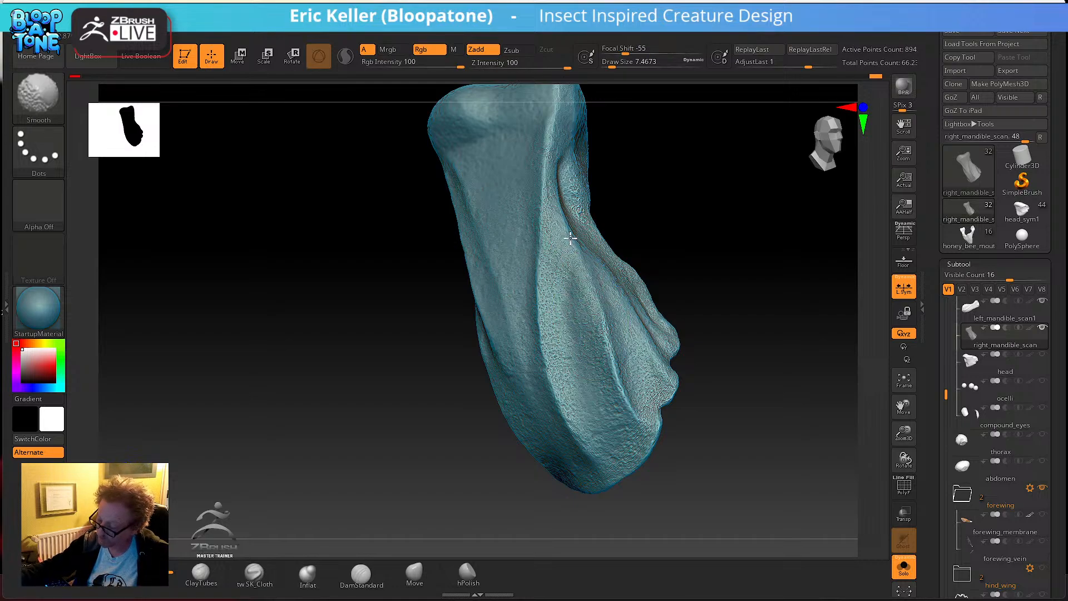
# - Inflate the secondary ridge leading to the mandible's broad tip and smooth the area around it
pyautogui.moveTo(611, 436); pyautogui.dragTo(632, 386, button='right')
pyautogui.moveTo(632, 387)
pyautogui.mouseDown()
pyautogui.moveTo(606, 426)
pyautogui.moveTo(589, 358)
pyautogui.mouseUp()
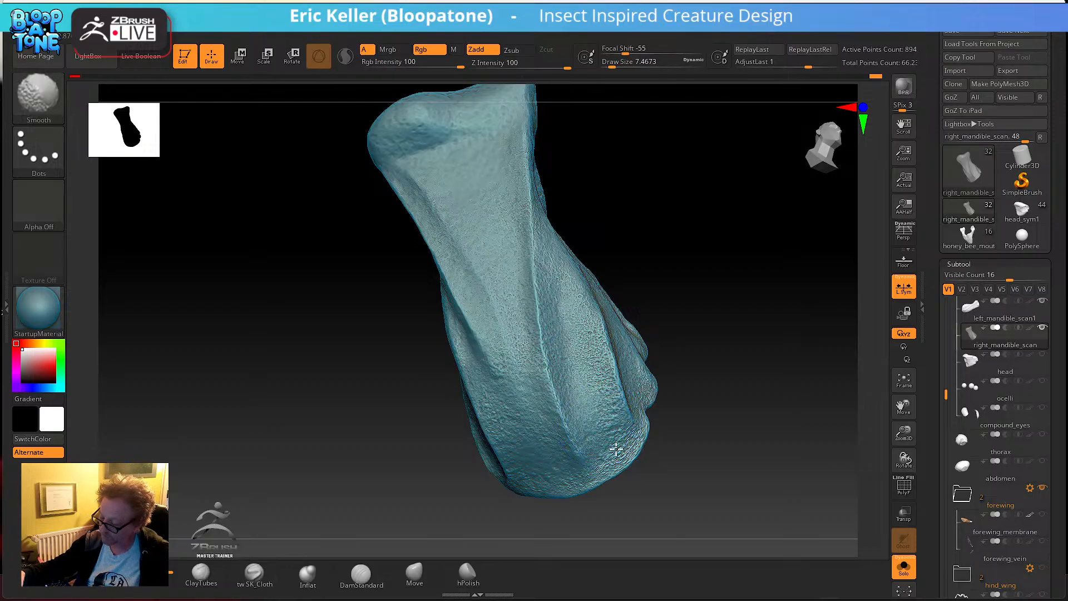
pyautogui.moveTo(698, 411); pyautogui.dragTo(640, 409)
pyautogui.moveTo(603, 372); pyautogui.dragTo(645, 461)
pyautogui.keyDown('shift'); pyautogui.moveTo(630, 392); pyautogui.dragTo(603, 472); pyautogui.keyUp('shift')
# - Smooth the toothed blade near its pointed tip while checking the ridges from several angles
pyautogui.moveTo(603, 472)
pyautogui.mouseDown(button='right')
pyautogui.moveTo(682, 282)
pyautogui.moveTo(663, 353)
pyautogui.moveTo(585, 393)
pyautogui.mouseUp(button='right')
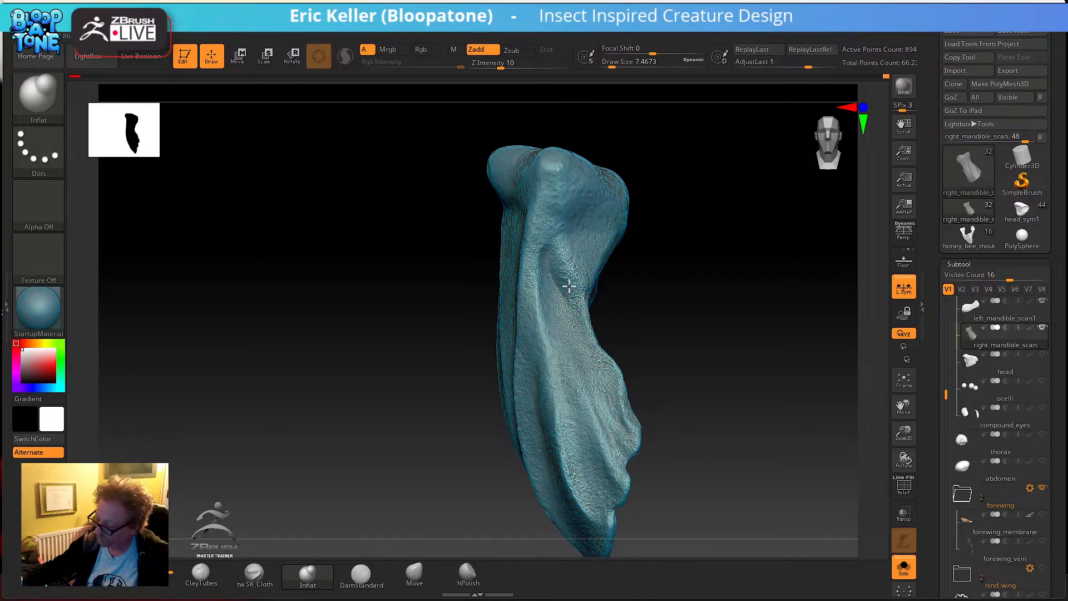
pyautogui.moveTo(566, 294); pyautogui.dragTo(594, 347, button='right')
pyautogui.moveTo(648, 384)
pyautogui.mouseDown()
pyautogui.moveTo(710, 343)
pyautogui.moveTo(685, 356)
pyautogui.mouseUp()
pyautogui.keyDown('shift'); pyautogui.moveTo(614, 451); pyautogui.dragTo(609, 474); pyautogui.keyUp('shift')
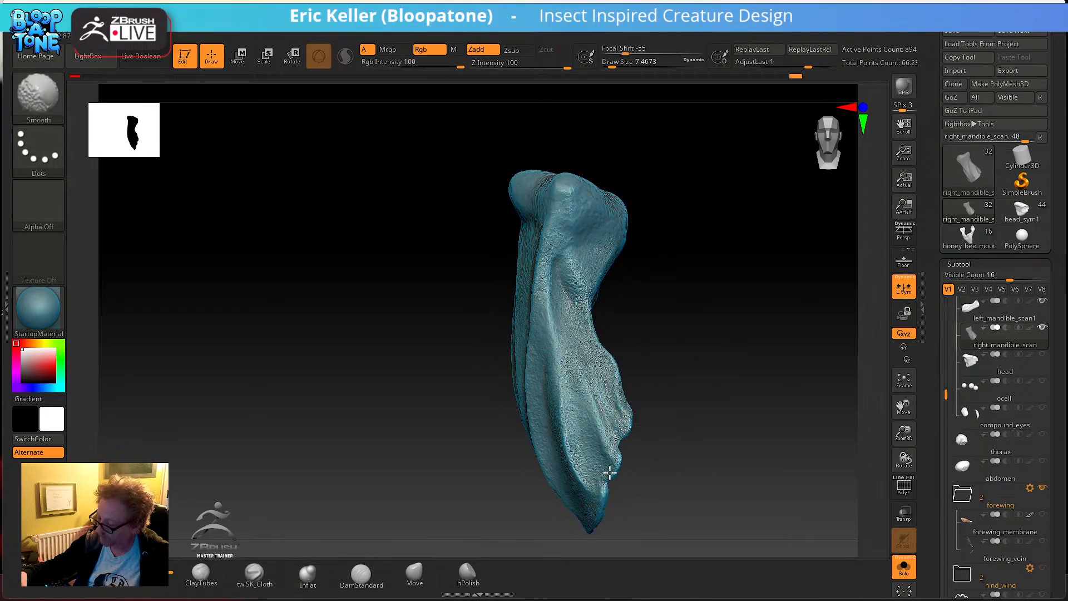
pyautogui.moveTo(591, 401); pyautogui.dragTo(573, 370, button='right')
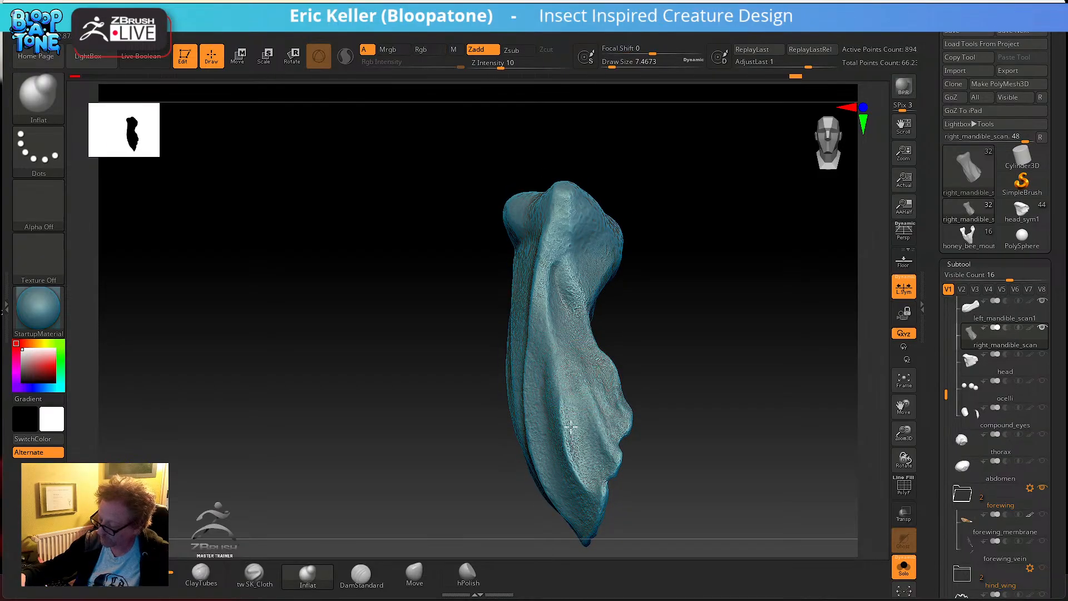
pyautogui.moveTo(598, 510); pyautogui.dragTo(625, 429, button='right')
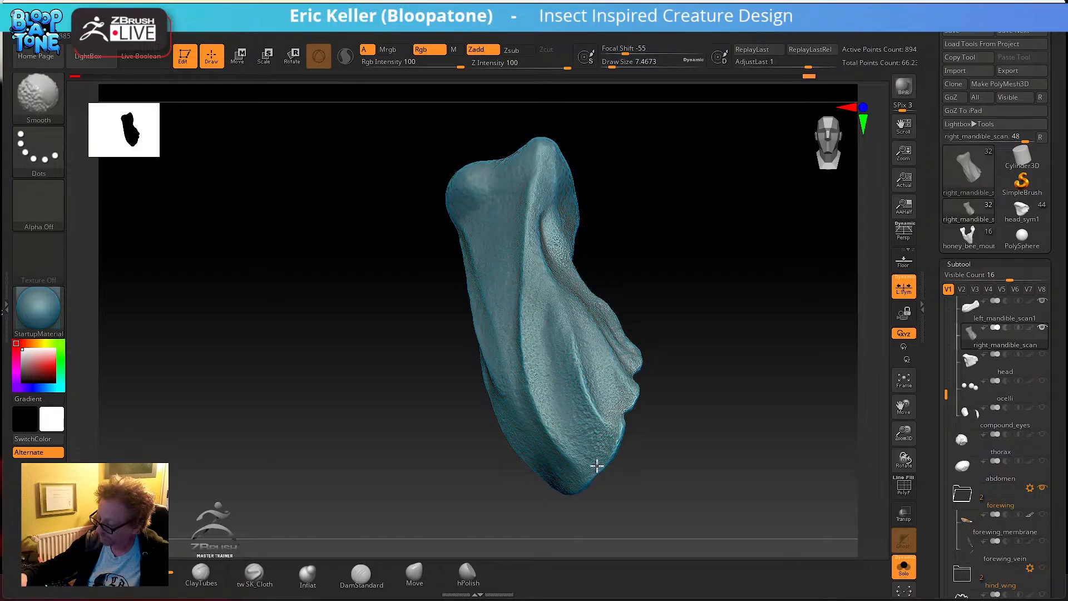
pyautogui.moveTo(670, 393); pyautogui.dragTo(625, 369, button='right')
pyautogui.moveTo(720, 340); pyautogui.dragTo(650, 402, button='right')
# - Smooth the mandible's concave inner face, covering the toothed edge and the rounded lower rim
pyautogui.keyDown('alt'); pyautogui.moveTo(682, 257); pyautogui.dragTo(590, 374, button='right'); pyautogui.keyUp('alt')
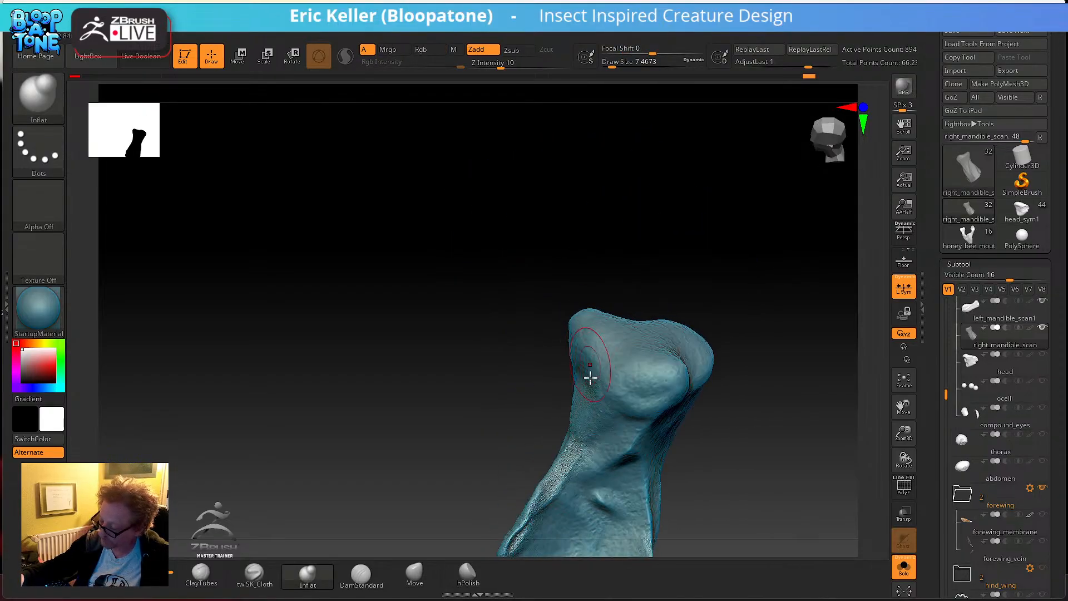
pyautogui.press('shift')
pyautogui.moveTo(562, 479); pyautogui.dragTo(584, 379, button='right')
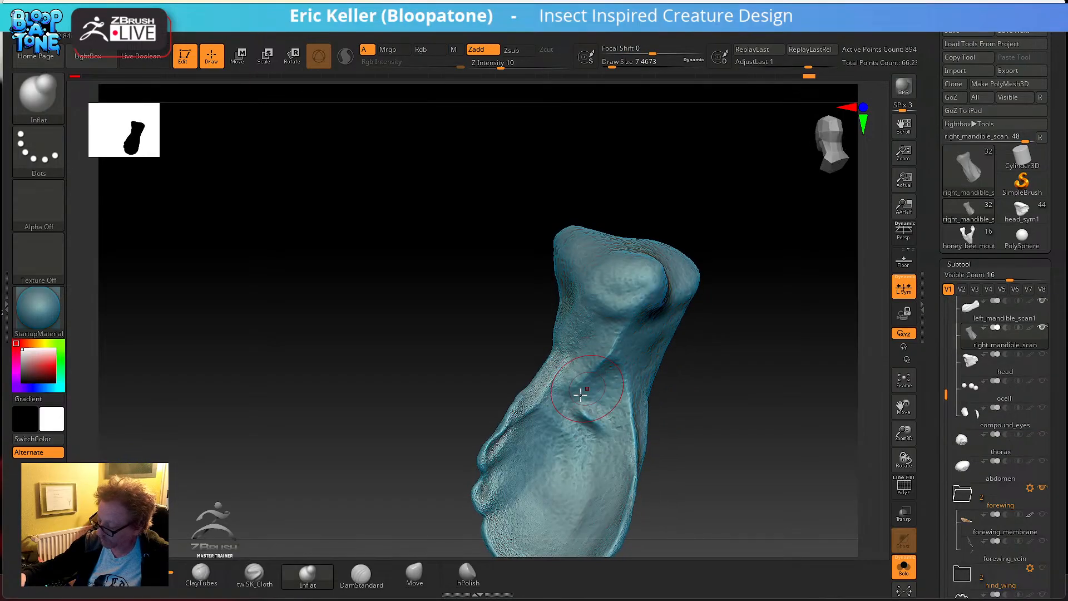
pyautogui.moveTo(526, 498)
pyautogui.keyDown('alt'); pyautogui.mouseDown(button='right')
pyautogui.moveTo(546, 406)
pyautogui.moveTo(528, 437)
pyautogui.mouseUp(button='right'); pyautogui.keyUp('alt')
pyautogui.press('shift')
pyautogui.moveTo(523, 411)
pyautogui.keyDown('shift'); pyautogui.mouseDown()
pyautogui.moveTo(541, 419)
pyautogui.moveTo(535, 410)
pyautogui.mouseUp(); pyautogui.keyUp('shift')
pyautogui.moveTo(538, 486)
pyautogui.keyDown('shift'); pyautogui.mouseDown()
pyautogui.moveTo(525, 478)
pyautogui.moveTo(532, 461)
pyautogui.mouseUp(); pyautogui.keyUp('shift')
pyautogui.keyDown('shift'); pyautogui.moveTo(540, 465); pyautogui.dragTo(542, 487); pyautogui.keyUp('shift')
pyautogui.moveTo(552, 443); pyautogui.dragTo(555, 398, button='right')
pyautogui.keyDown('shift'); pyautogui.moveTo(526, 408); pyautogui.dragTo(513, 385); pyautogui.keyUp('shift')
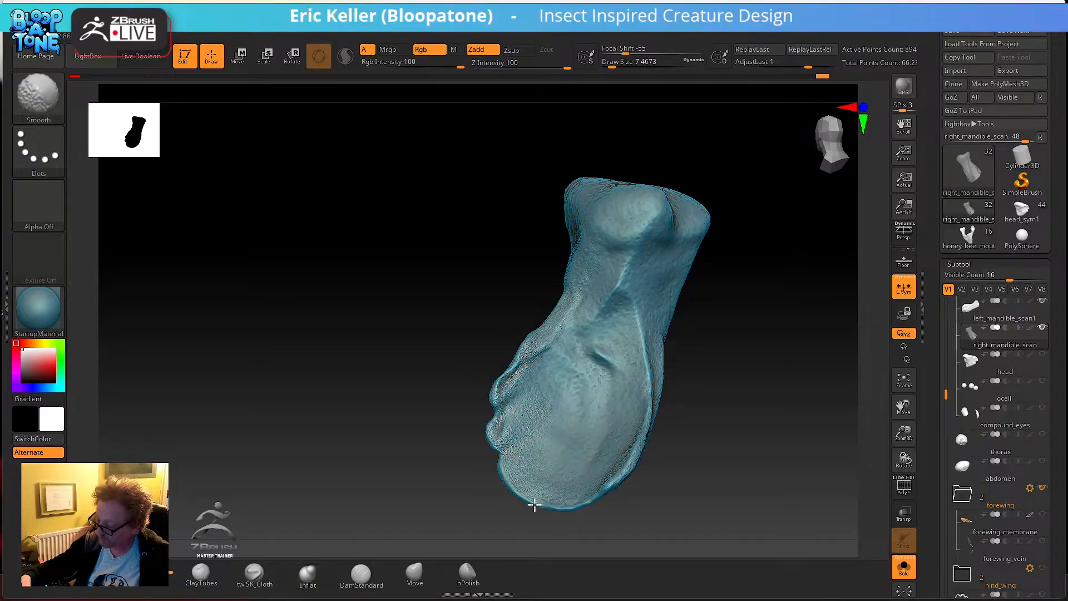
pyautogui.moveTo(530, 505); pyautogui.dragTo(519, 503, button='right')
pyautogui.keyDown('shift'); pyautogui.moveTo(558, 488); pyautogui.dragTo(564, 503); pyautogui.keyUp('shift')
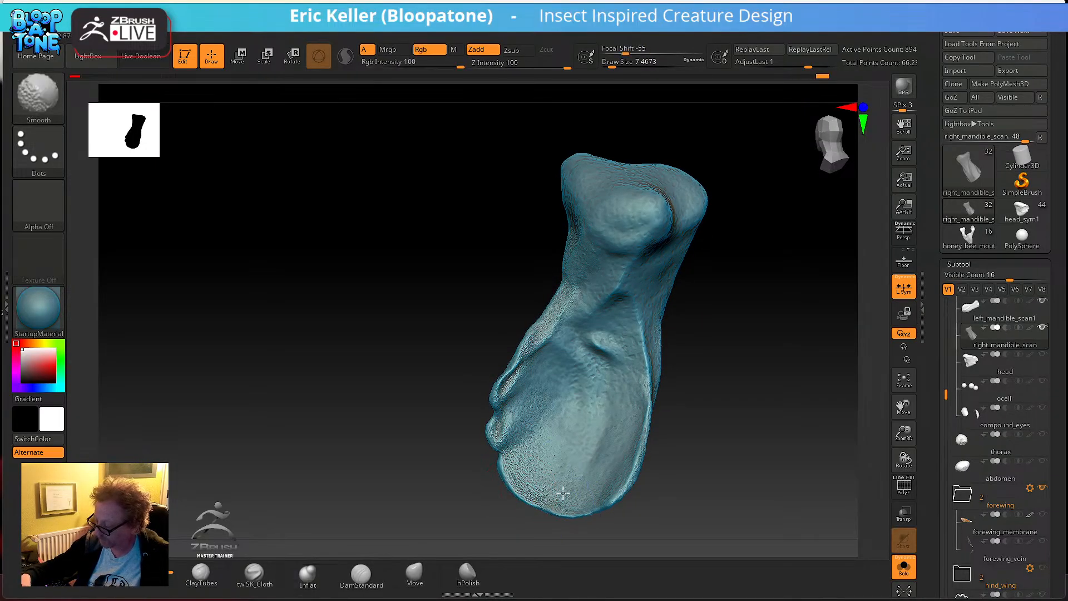
pyautogui.moveTo(545, 488)
pyautogui.mouseDown(button='right')
pyautogui.moveTo(672, 412)
pyautogui.moveTo(612, 362)
pyautogui.mouseUp(button='right')
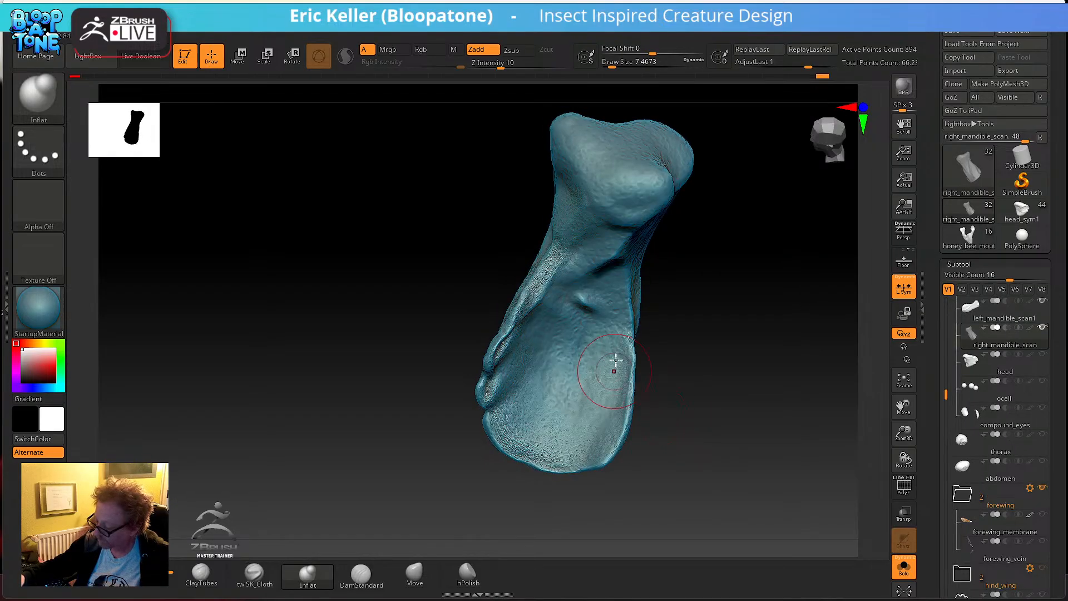
# - Smooth the mandible's concave inner face near its long outer rim and check the shape from the side and the outer face
pyautogui.keyDown('shift'); pyautogui.moveTo(615, 368); pyautogui.dragTo(597, 426); pyautogui.keyUp('shift')
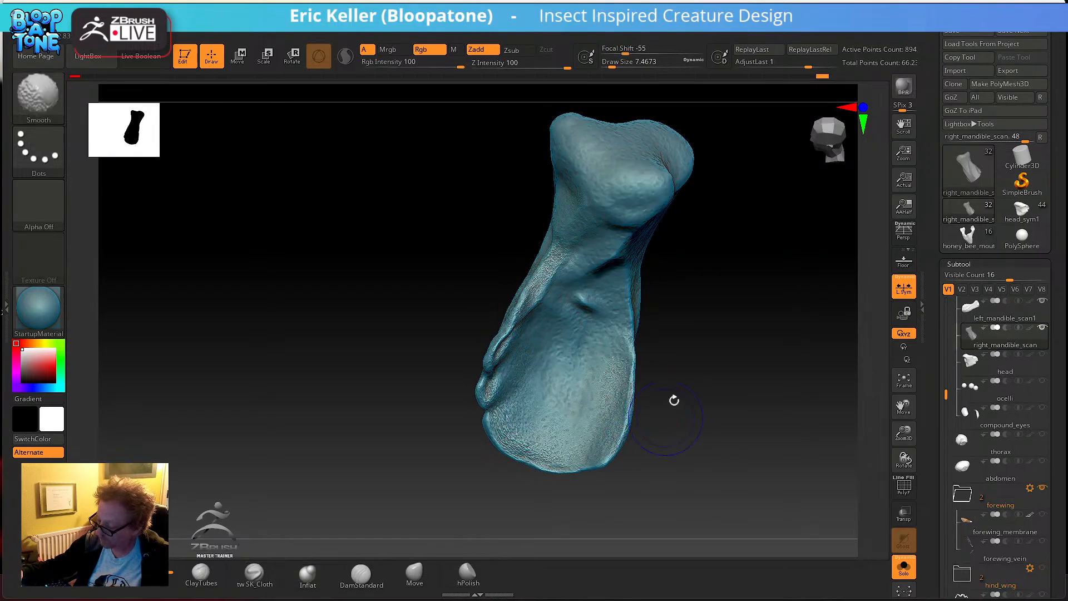
pyautogui.moveTo(673, 403); pyautogui.dragTo(624, 360, button='right')
pyautogui.moveTo(598, 495); pyautogui.dragTo(645, 333, button='right')
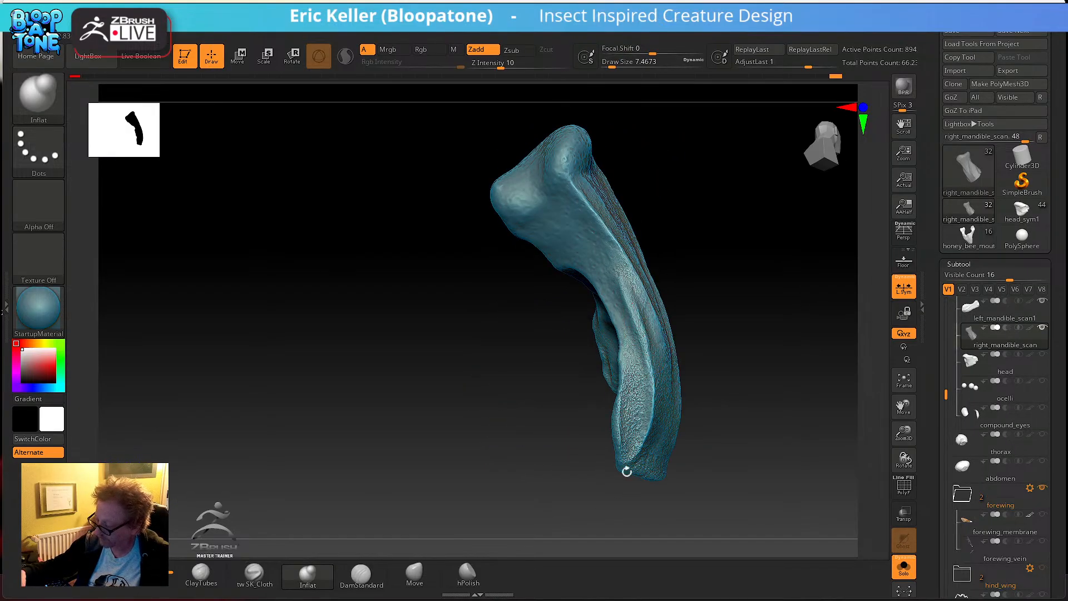
pyautogui.moveTo(627, 482); pyautogui.dragTo(663, 363, button='right')
pyautogui.moveTo(610, 402)
pyautogui.mouseDown(button='right')
pyautogui.moveTo(662, 419)
pyautogui.moveTo(638, 457)
pyautogui.moveTo(665, 353)
pyautogui.moveTo(708, 365)
pyautogui.mouseUp(button='right')
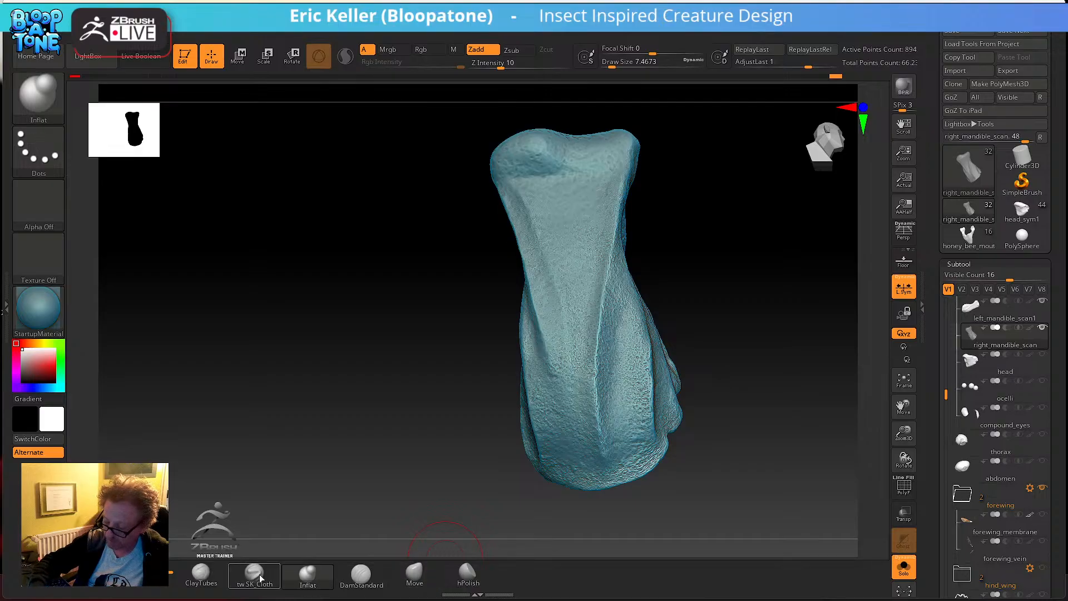
# - Polish the mandible's outer face near the broad tip using the hPolish brush at a draw size of about 5
pyautogui.click(468, 573)
pyautogui.moveTo(587, 398); pyautogui.dragTo(595, 409, button='right')
pyautogui.press('s')
pyautogui.moveTo(582, 413); pyautogui.dragTo(579, 413)
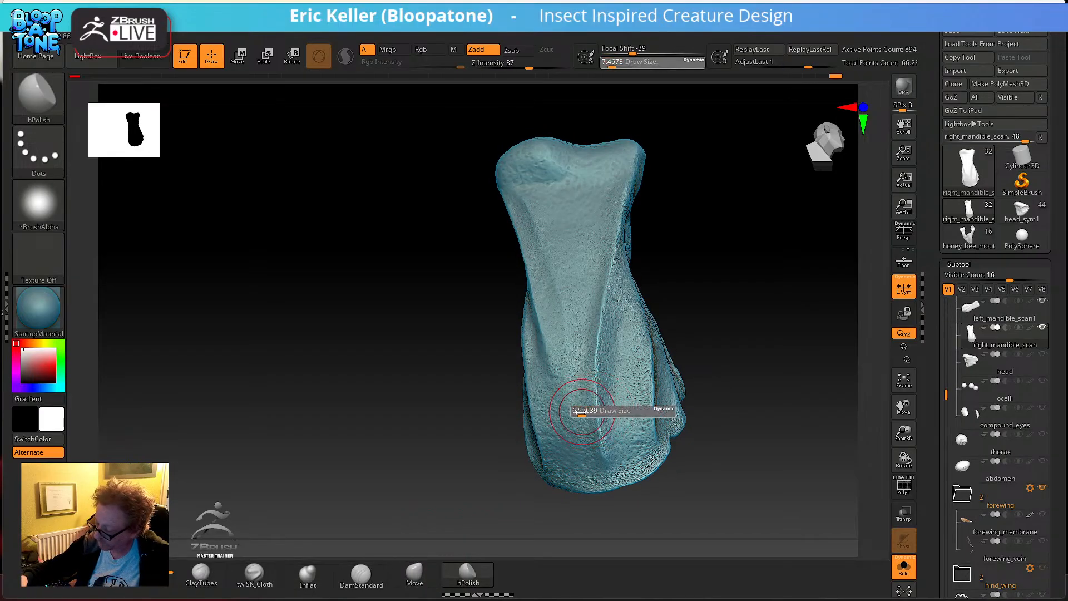
pyautogui.moveTo(595, 382); pyautogui.dragTo(588, 401, button='right')
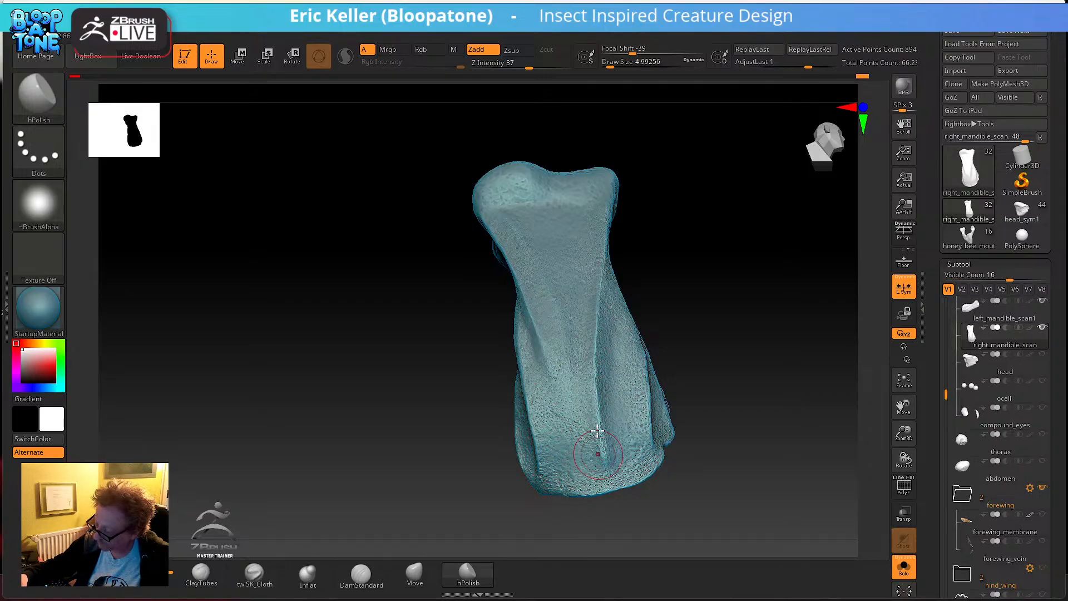
pyautogui.moveTo(632, 299); pyautogui.dragTo(636, 367, button='right')
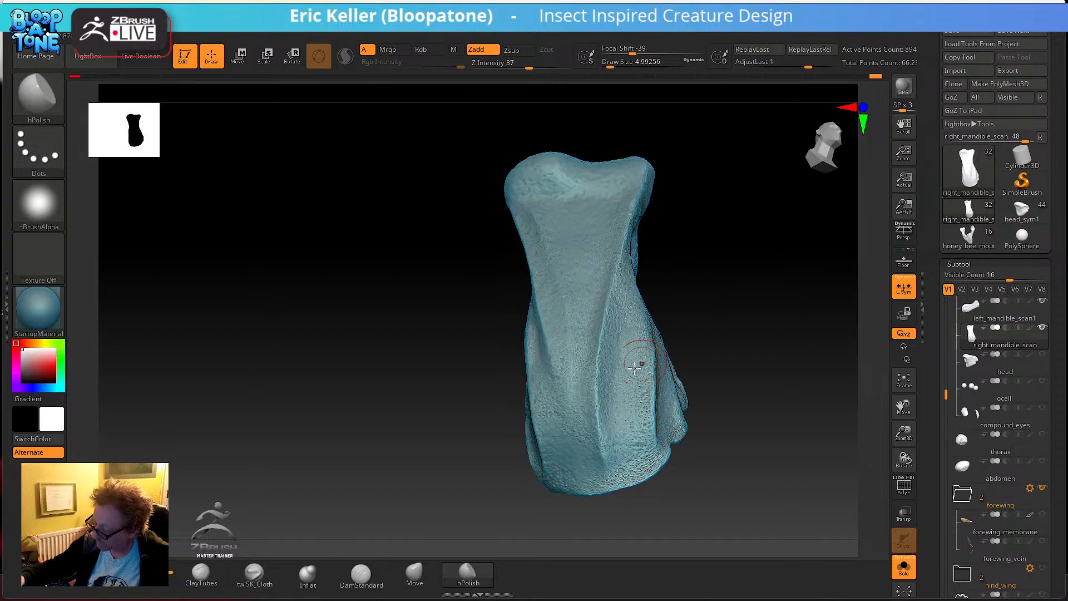
pyautogui.moveTo(627, 467)
pyautogui.mouseDown()
pyautogui.moveTo(617, 476)
pyautogui.moveTo(633, 472)
pyautogui.mouseUp()
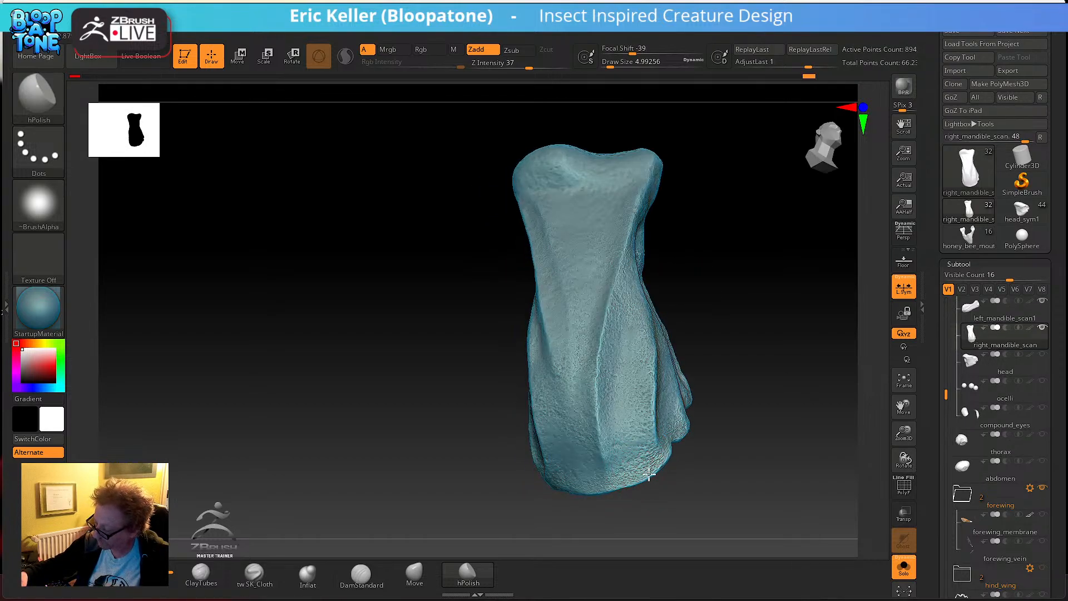
# - Polish the side ridges that run down to the toothed edge and the mandible's pointed tip
pyautogui.moveTo(635, 519); pyautogui.dragTo(659, 452)
pyautogui.moveTo(670, 493); pyautogui.dragTo(664, 456)
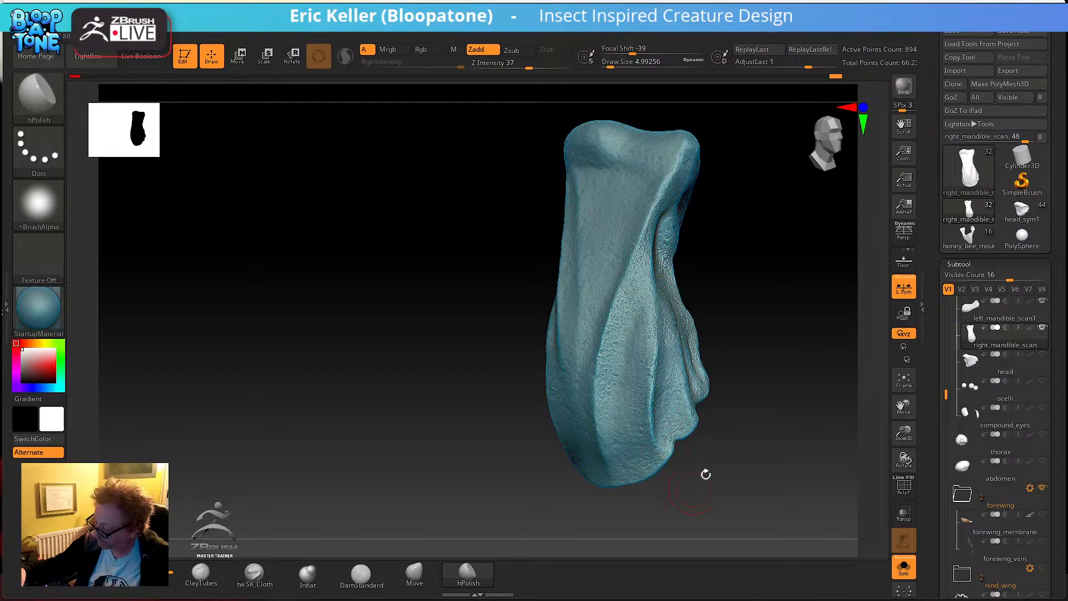
pyautogui.moveTo(699, 482); pyautogui.dragTo(688, 391)
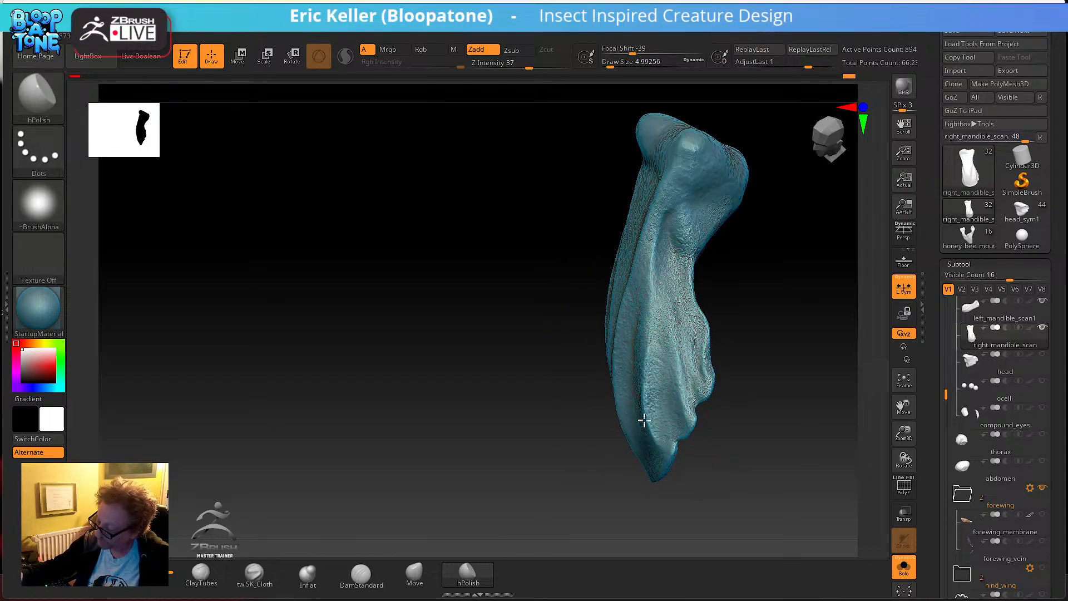
pyautogui.moveTo(740, 420); pyautogui.dragTo(686, 305)
pyautogui.moveTo(740, 347); pyautogui.dragTo(713, 351)
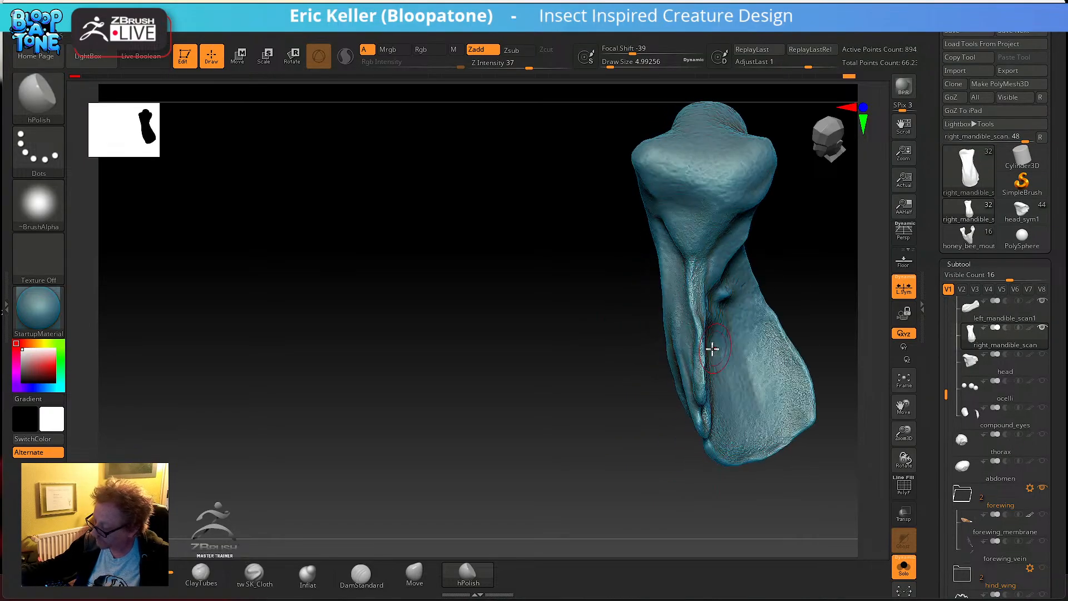
# - Polish the inner side of the mandible tip along the folded teeth and the rounded lower rim
pyautogui.moveTo(706, 405)
pyautogui.mouseDown()
pyautogui.moveTo(680, 396)
pyautogui.moveTo(625, 405)
pyautogui.moveTo(615, 357)
pyautogui.moveTo(600, 439)
pyautogui.moveTo(588, 418)
pyautogui.moveTo(583, 443)
pyautogui.moveTo(609, 454)
pyautogui.mouseUp()
pyautogui.moveTo(610, 454); pyautogui.dragTo(618, 394, button='right')
pyautogui.moveTo(616, 448)
pyautogui.mouseDown()
pyautogui.moveTo(606, 445)
pyautogui.moveTo(629, 449)
pyautogui.mouseUp()
pyautogui.moveTo(674, 477); pyautogui.dragTo(702, 471)
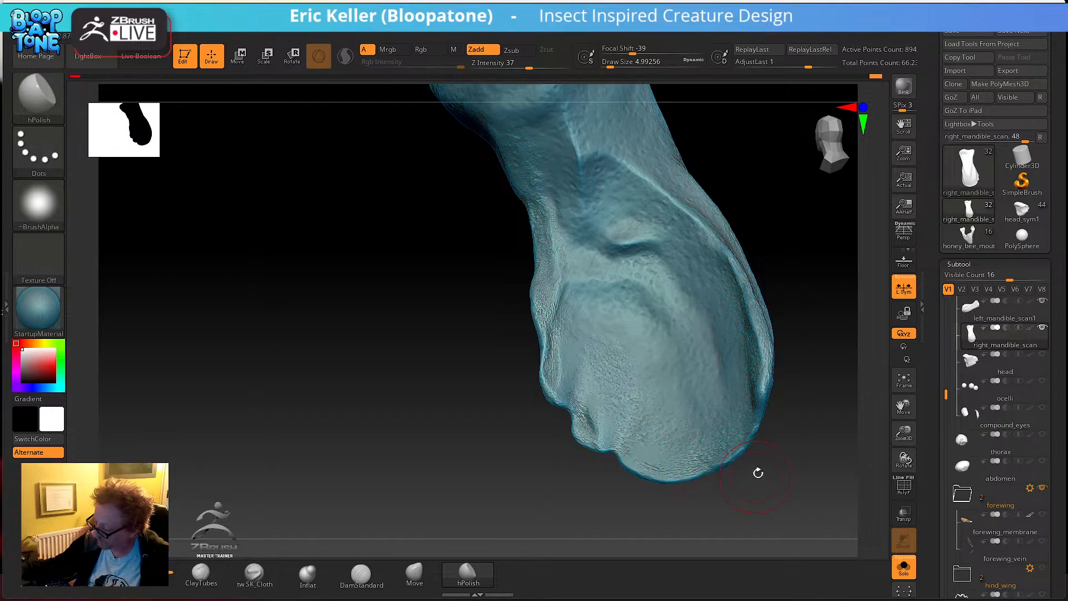
pyautogui.moveTo(758, 474); pyautogui.dragTo(739, 484, button='right')
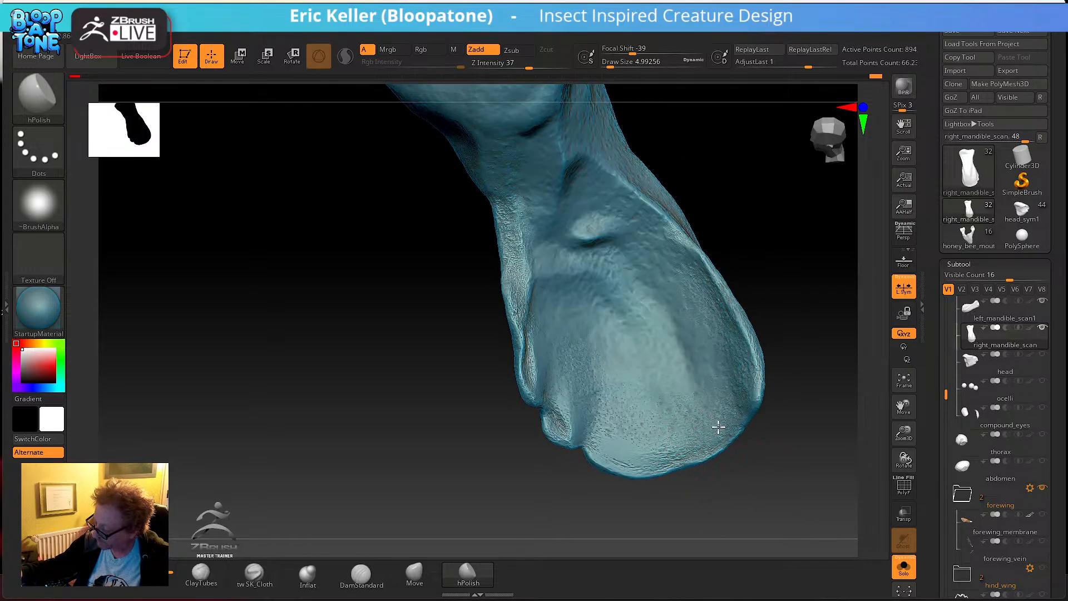
pyautogui.moveTo(732, 401)
pyautogui.mouseDown()
pyautogui.moveTo(750, 384)
pyautogui.moveTo(742, 347)
pyautogui.mouseUp()
# - Polish the outer side of the tip, covering the lower rim and the ridges leading down to it
pyautogui.moveTo(758, 419)
pyautogui.mouseDown(button='right')
pyautogui.moveTo(740, 375)
pyautogui.moveTo(627, 425)
pyautogui.mouseUp(button='right')
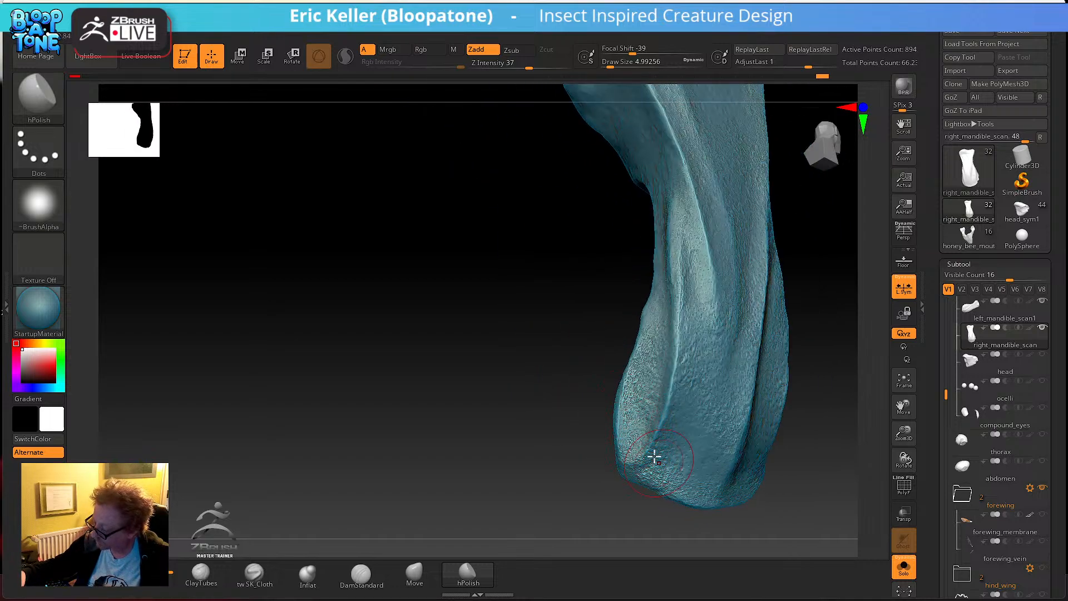
pyautogui.moveTo(704, 519)
pyautogui.mouseDown(button='right')
pyautogui.moveTo(672, 469)
pyautogui.moveTo(639, 472)
pyautogui.moveTo(623, 459)
pyautogui.moveTo(688, 408)
pyautogui.moveTo(679, 379)
pyautogui.mouseUp(button='right')
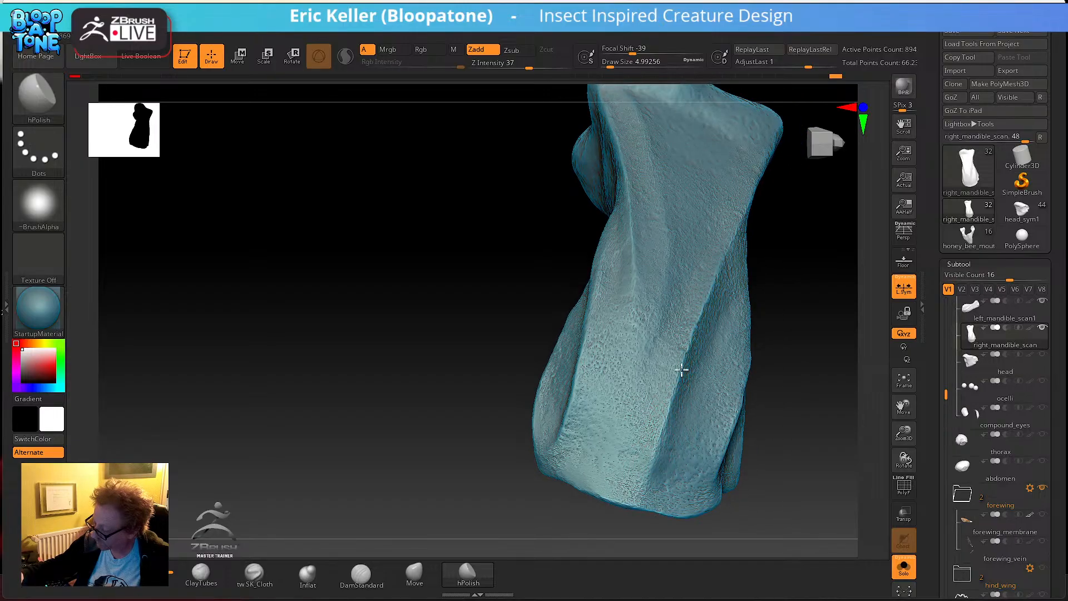
pyautogui.moveTo(655, 424); pyautogui.dragTo(617, 450, button='right')
# - Polish the flat upper part of the mandible's outer face between the two long ridges, below the rounded joint knobs
pyautogui.keyDown('alt'); pyautogui.moveTo(615, 353); pyautogui.dragTo(596, 429, button='right'); pyautogui.keyUp('alt')
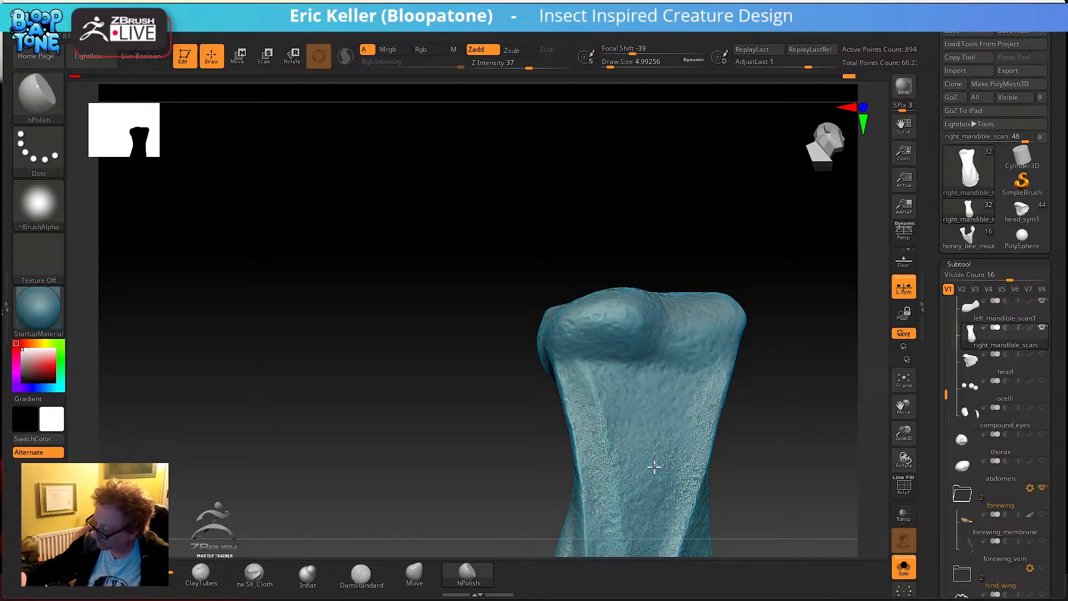
pyautogui.keyDown('alt'); pyautogui.moveTo(694, 449); pyautogui.dragTo(717, 384, button='right'); pyautogui.keyUp('alt')
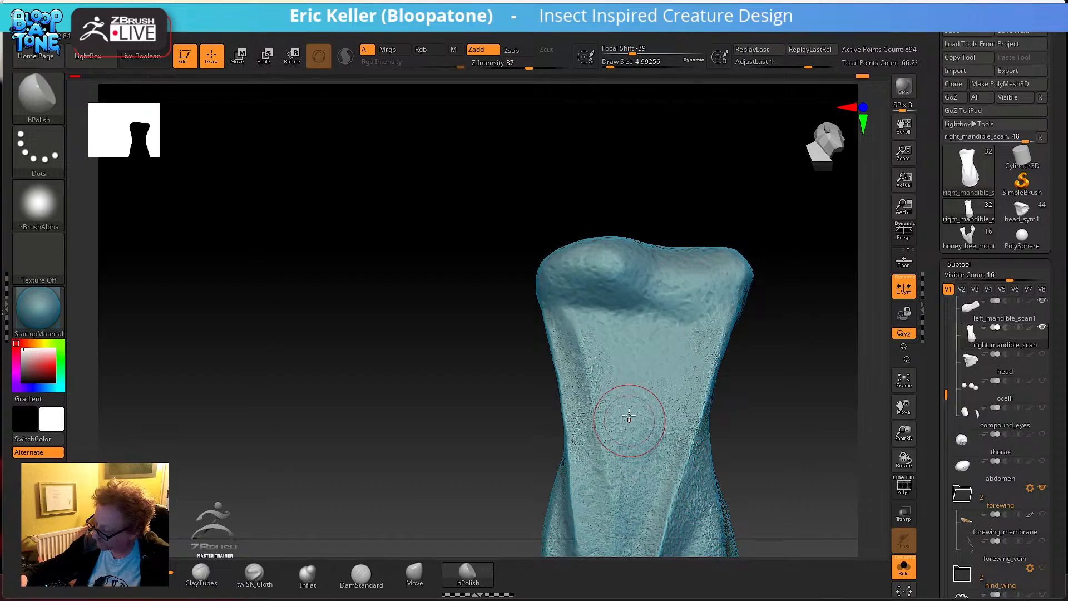
pyautogui.keyDown('alt'); pyautogui.moveTo(739, 487); pyautogui.dragTo(704, 370, button='right'); pyautogui.keyUp('alt')
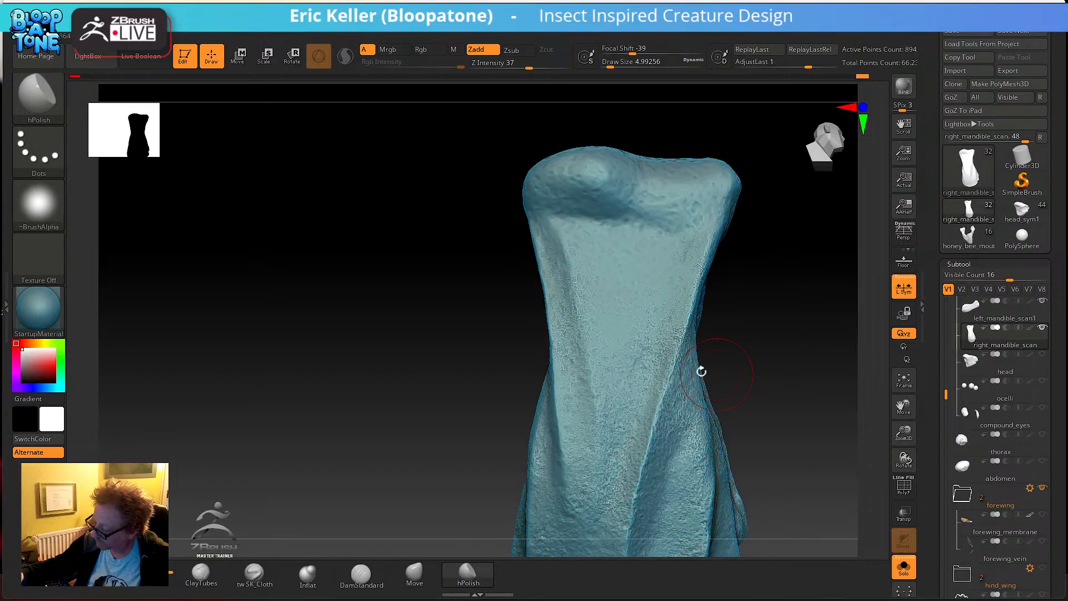
pyautogui.moveTo(627, 488); pyautogui.dragTo(698, 375, button='right')
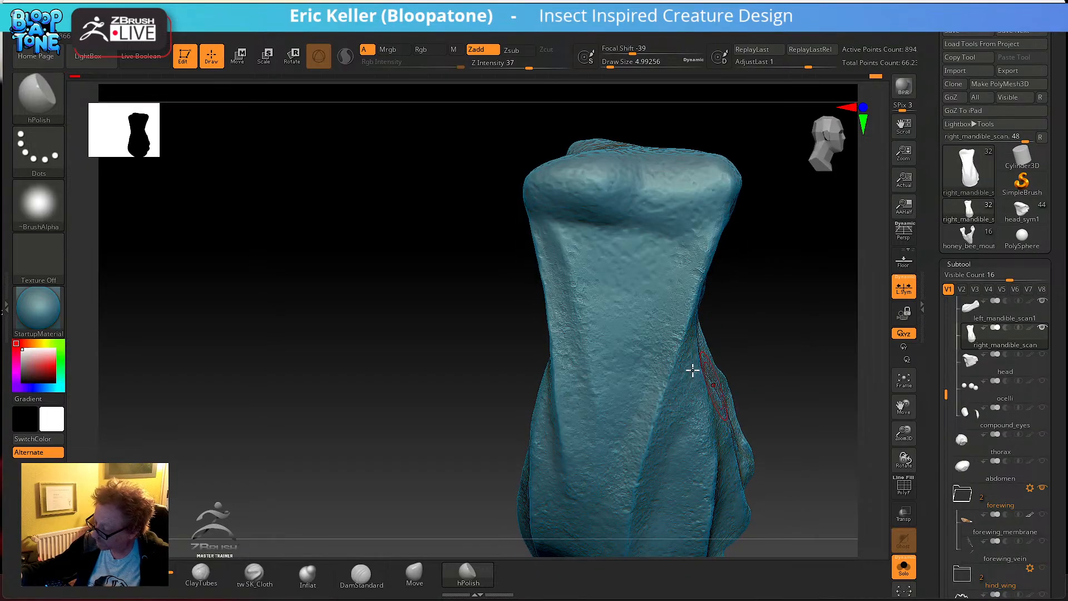
pyautogui.moveTo(752, 425); pyautogui.dragTo(772, 451, button='right')
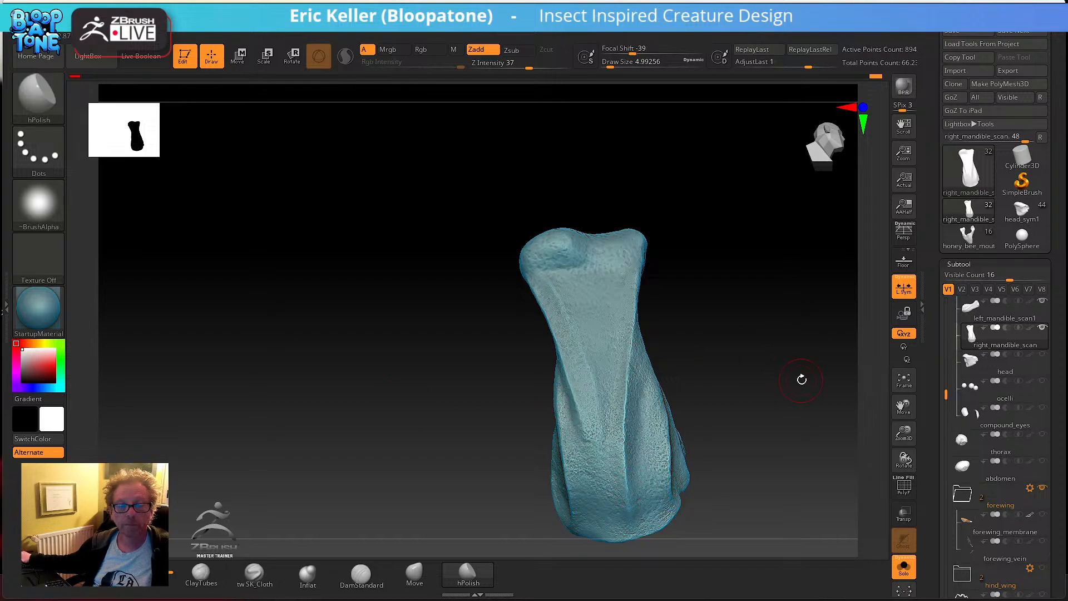
# - Stamp pits onto the lower outer face of the mandible with the bee_dot2 brush
pyautogui.moveTo(803, 380); pyautogui.dragTo(610, 372, button='right')
pyautogui.click(51, 111)
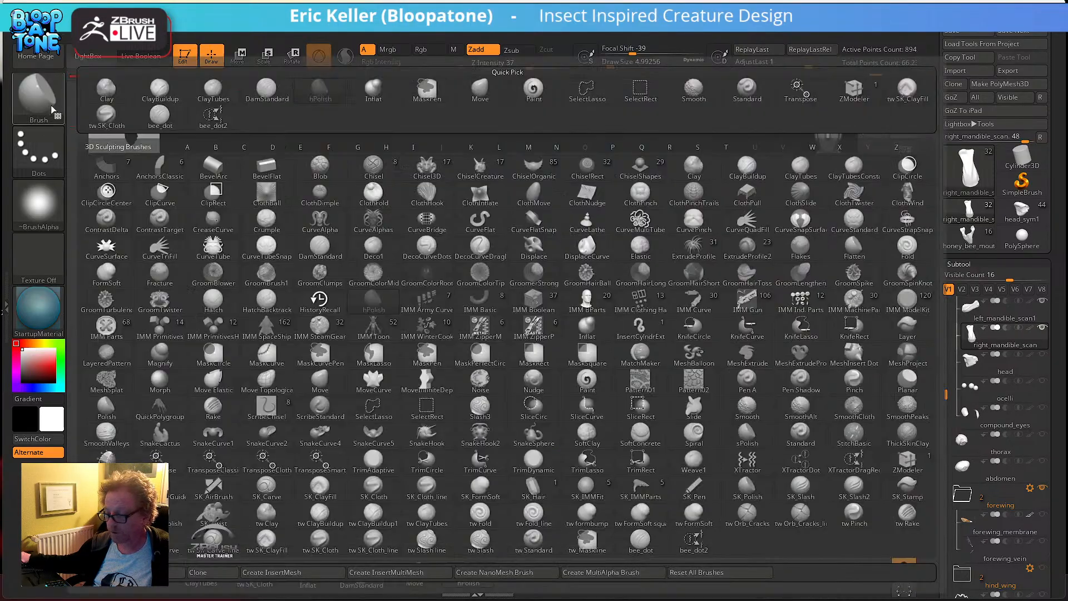
pyautogui.click(221, 126)
pyautogui.moveTo(759, 281)
pyautogui.mouseDown()
pyautogui.moveTo(706, 291)
pyautogui.moveTo(719, 313)
pyautogui.moveTo(564, 408)
pyautogui.mouseUp()
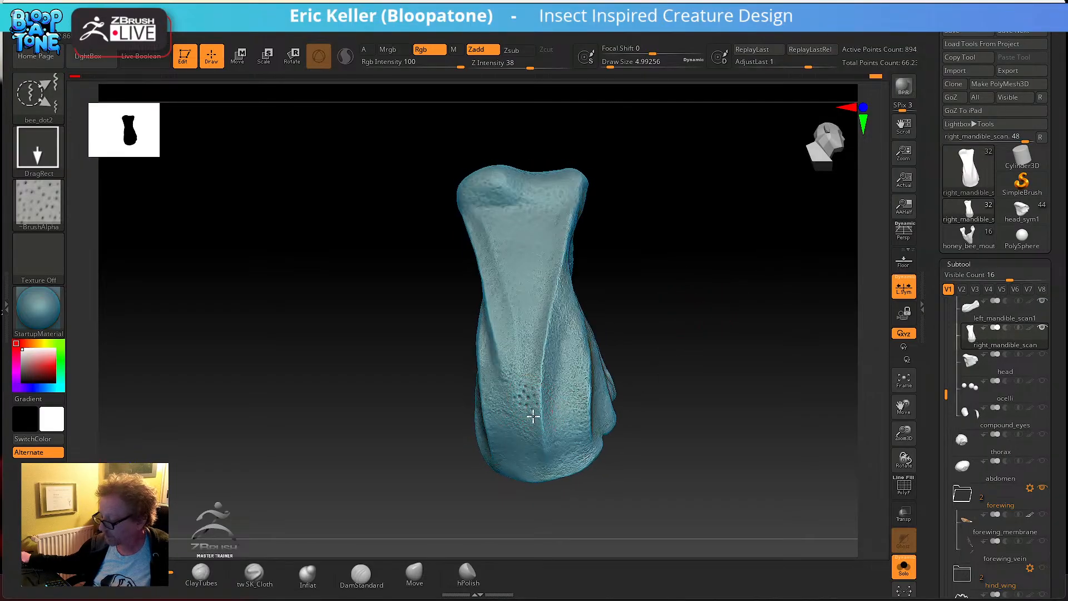
pyautogui.keyDown('alt'); pyautogui.moveTo(655, 392); pyautogui.dragTo(686, 415); pyautogui.keyUp('alt')
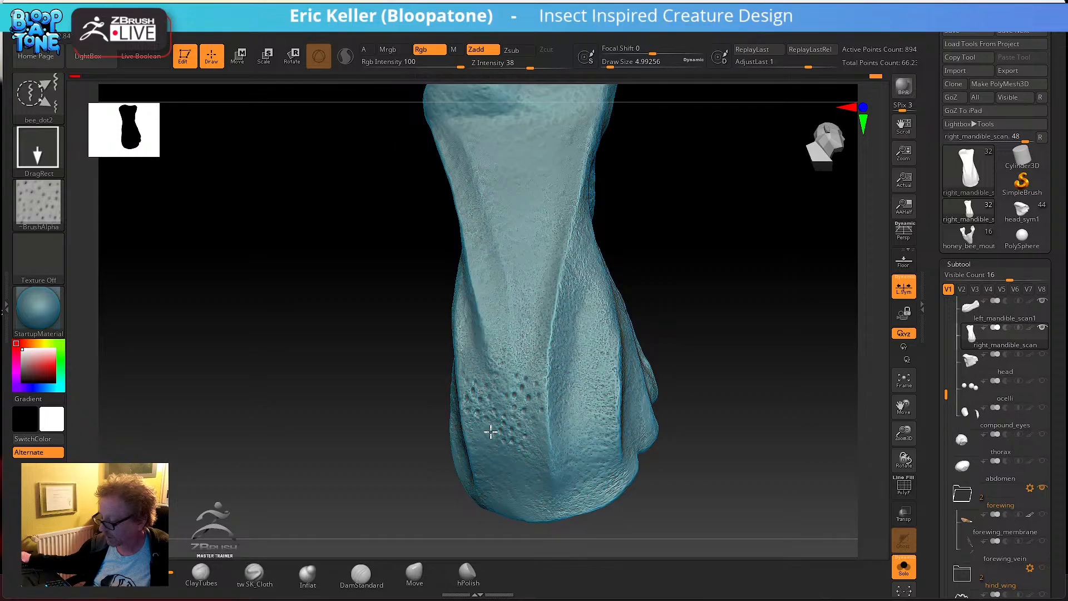
pyautogui.moveTo(703, 472); pyautogui.dragTo(710, 422)
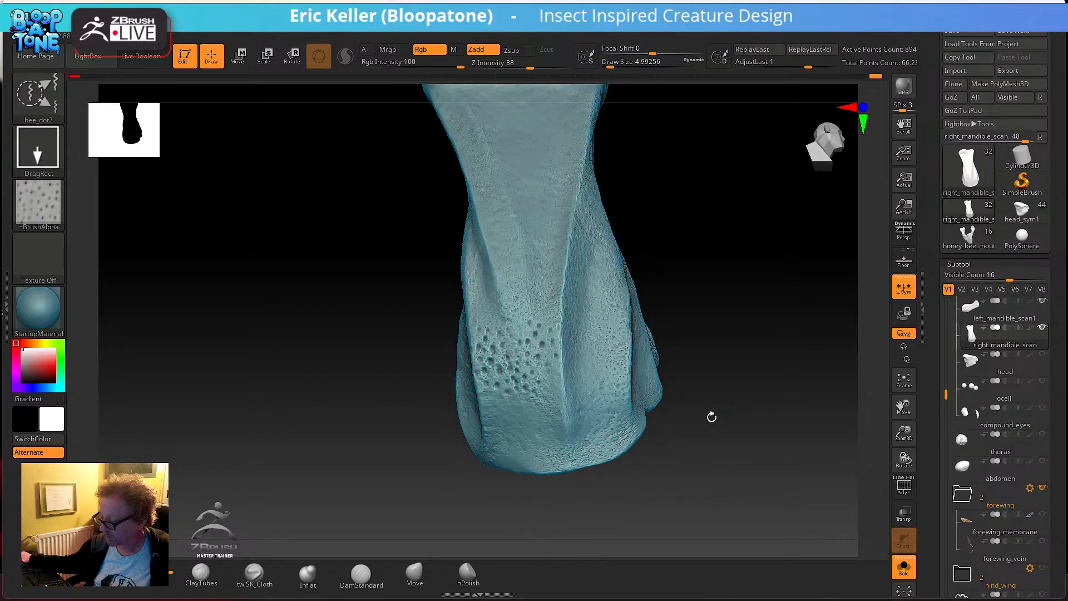
# - Undo the pit stamps on the mandible's lower outer face
pyautogui.press('ctrl')
pyautogui.hotkey('ctrl', 'z')
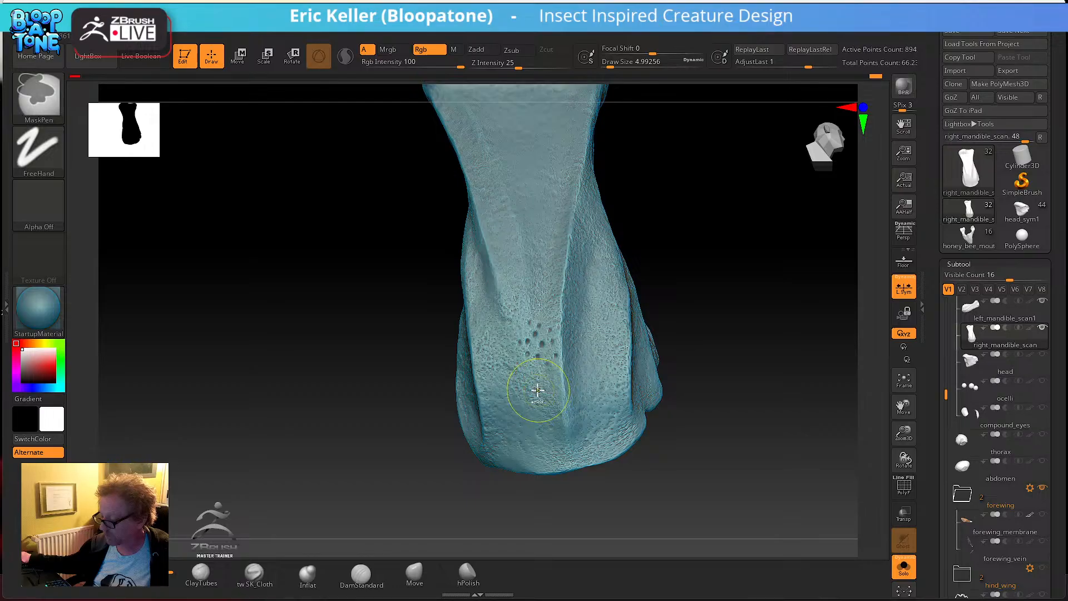
pyautogui.hotkey('ctrl', 'z')
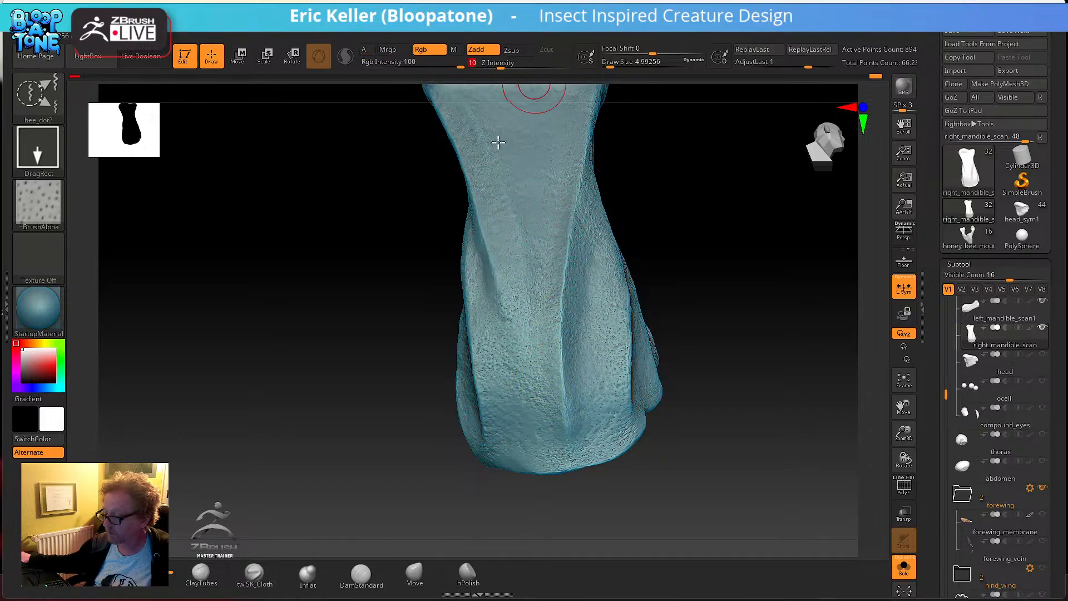
# - Set the brush's Z Intensity to 19 and stamp shallower pits across the mandible's central outer face
pyautogui.moveTo(481, 69); pyautogui.dragTo(511, 68)
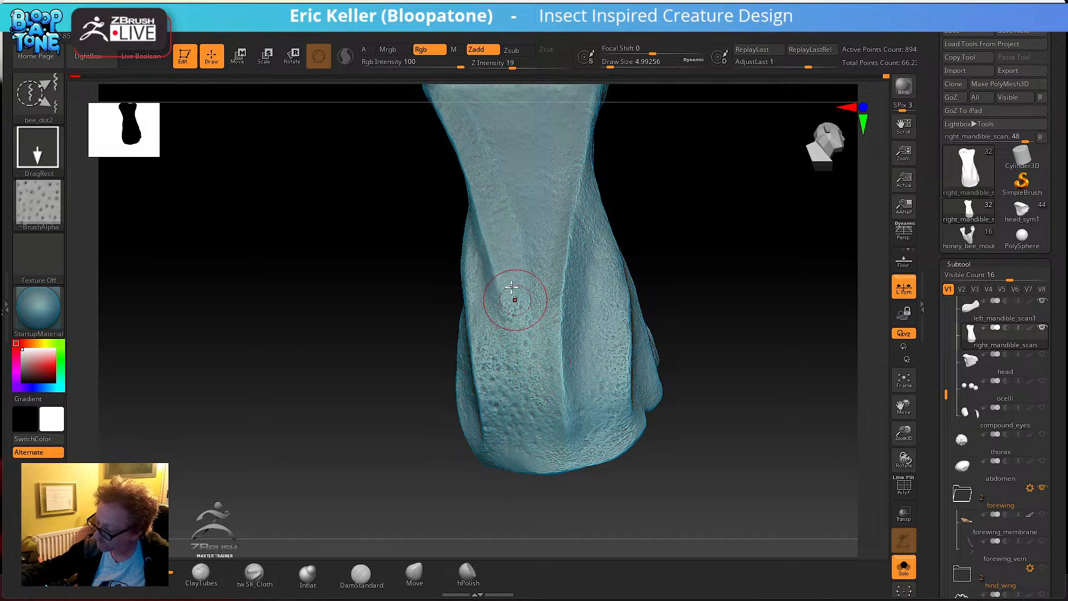
pyautogui.moveTo(514, 269); pyautogui.dragTo(505, 317, button='right')
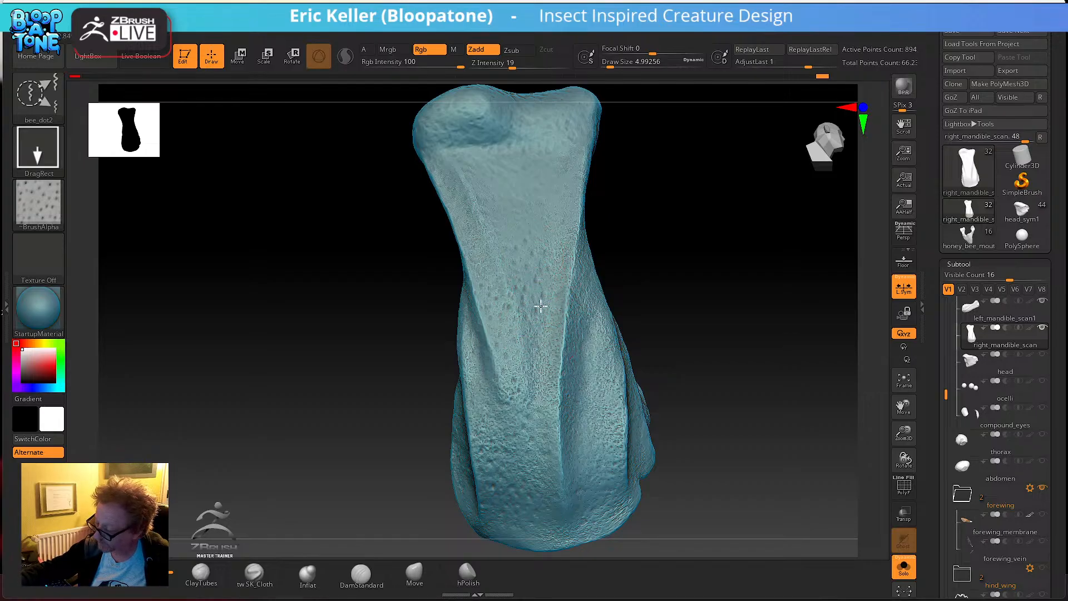
pyautogui.moveTo(144, 174); pyautogui.dragTo(549, 375, button='right')
pyautogui.moveTo(550, 411)
pyautogui.mouseDown(button='right')
pyautogui.moveTo(567, 345)
pyautogui.moveTo(558, 339)
pyautogui.mouseUp(button='right')
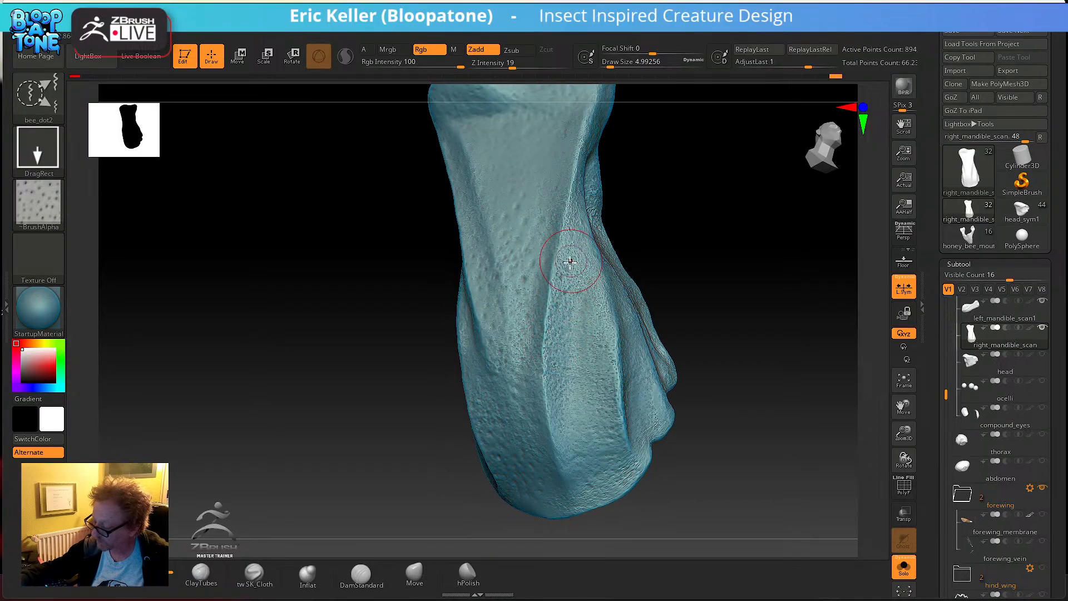
# - Stamp pits over the mandible's side ridges, from the central crest across to the toothed edge
pyautogui.moveTo(565, 378)
pyautogui.mouseDown(button='right')
pyautogui.moveTo(550, 345)
pyautogui.moveTo(575, 426)
pyautogui.mouseUp(button='right')
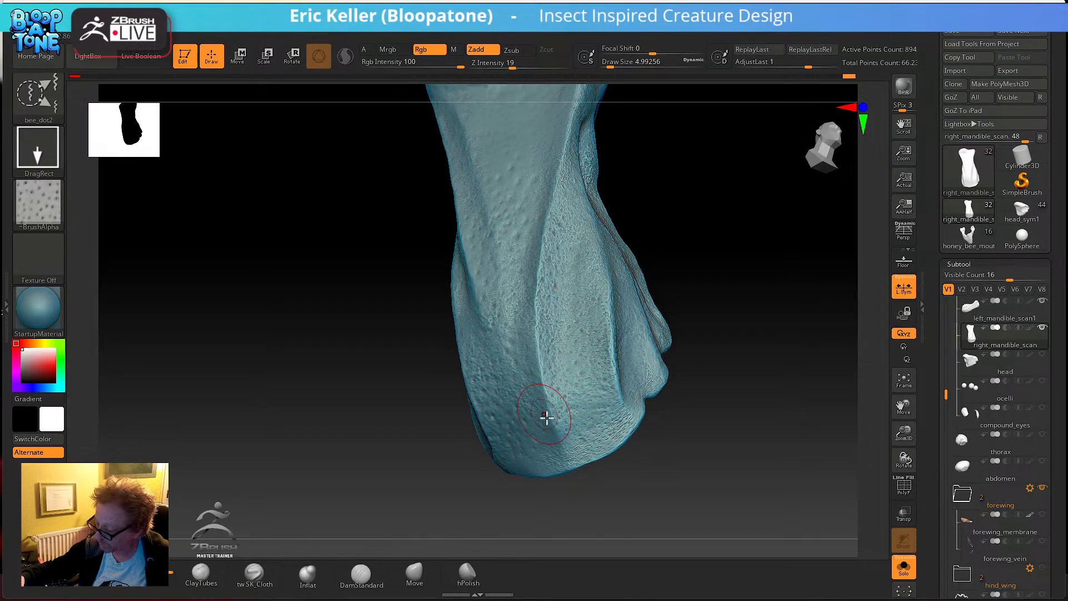
pyautogui.moveTo(601, 423); pyautogui.dragTo(578, 318, button='right')
pyautogui.moveTo(590, 313); pyautogui.dragTo(584, 410)
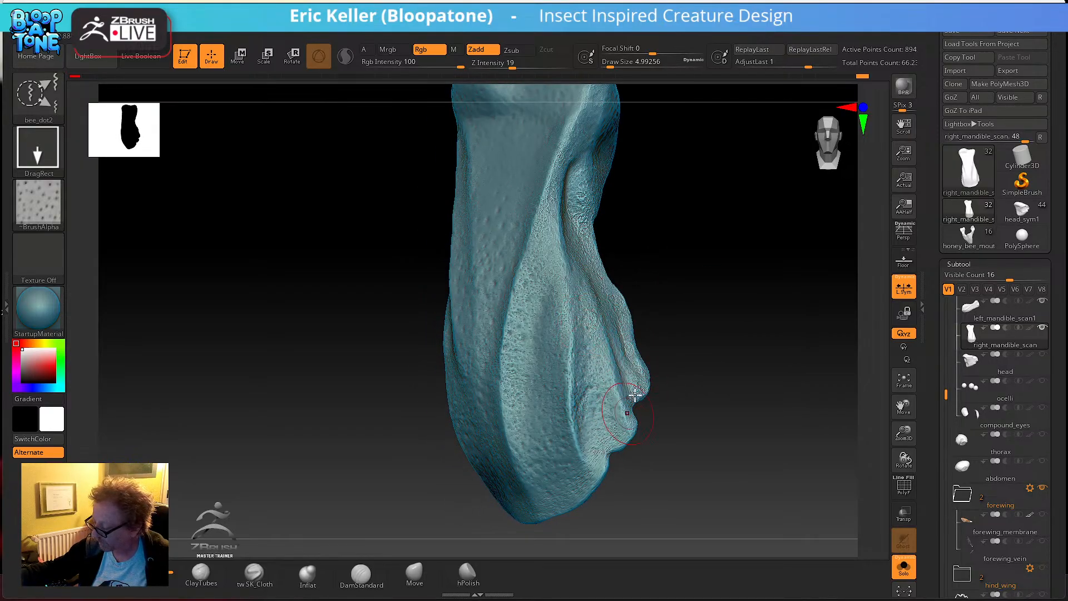
pyautogui.moveTo(601, 415); pyautogui.dragTo(615, 299, button='right')
pyautogui.moveTo(627, 307); pyautogui.dragTo(619, 360)
pyautogui.moveTo(612, 409); pyautogui.dragTo(608, 385)
# - Turn off Solo mode, make the abdomen the active subtool and frame a close view of its pitted plates
pyautogui.keyDown('alt'); pyautogui.moveTo(700, 452); pyautogui.dragTo(782, 503); pyautogui.keyUp('alt')
pyautogui.click(904, 567)
pyautogui.moveTo(953, 400); pyautogui.dragTo(948, 449)
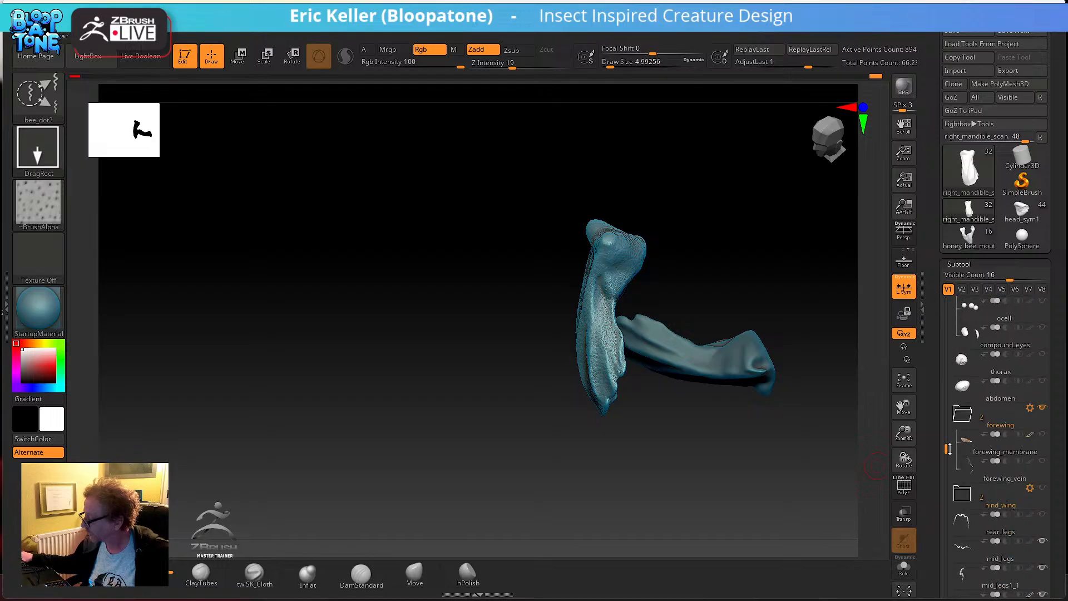
pyautogui.keyDown('alt'); pyautogui.moveTo(787, 448); pyautogui.dragTo(626, 459); pyautogui.keyUp('alt')
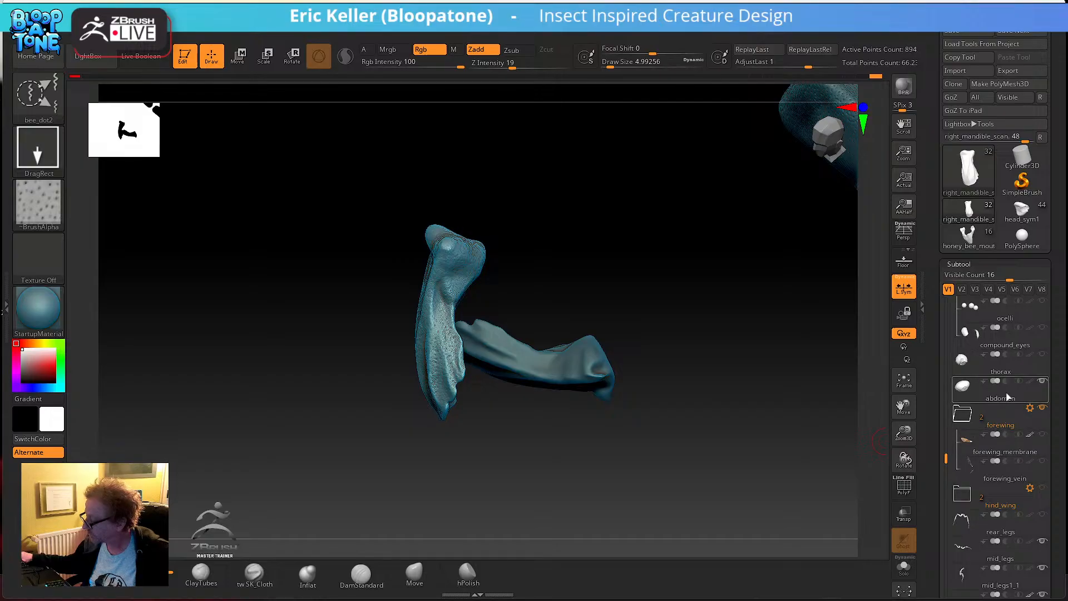
pyautogui.press('f')
pyautogui.moveTo(797, 393); pyautogui.dragTo(730, 515)
pyautogui.moveTo(847, 434)
pyautogui.mouseDown()
pyautogui.moveTo(832, 477)
pyautogui.moveTo(742, 450)
pyautogui.moveTo(734, 391)
pyautogui.moveTo(811, 374)
pyautogui.moveTo(803, 432)
pyautogui.moveTo(809, 412)
pyautogui.mouseUp()
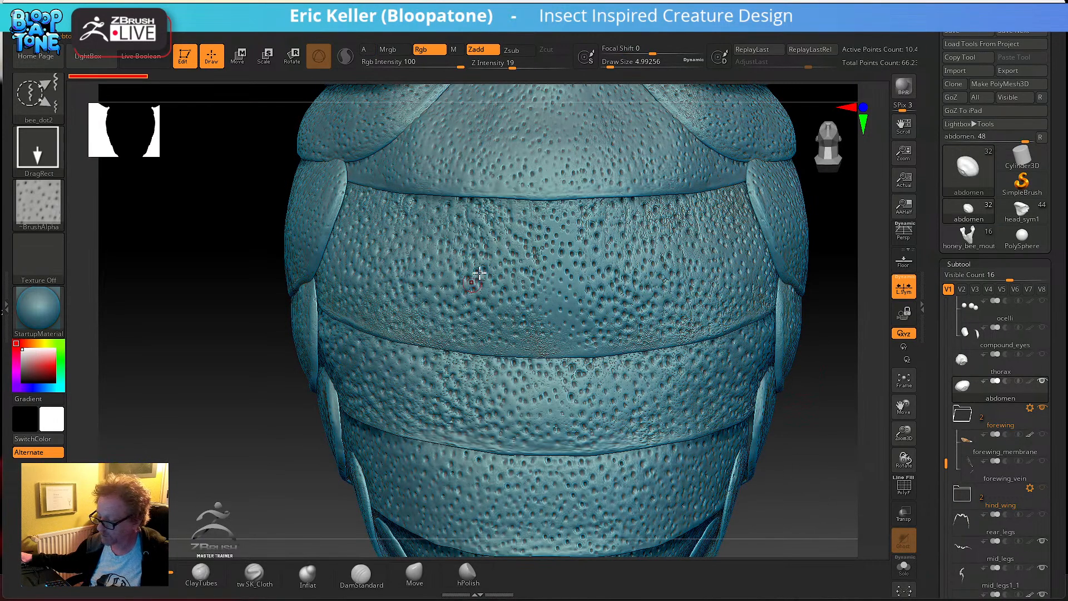
# - Inspect the brush's dot alpha and search the reference images for a photo of the bee's abdomen surface
pyautogui.moveTo(38, 203)
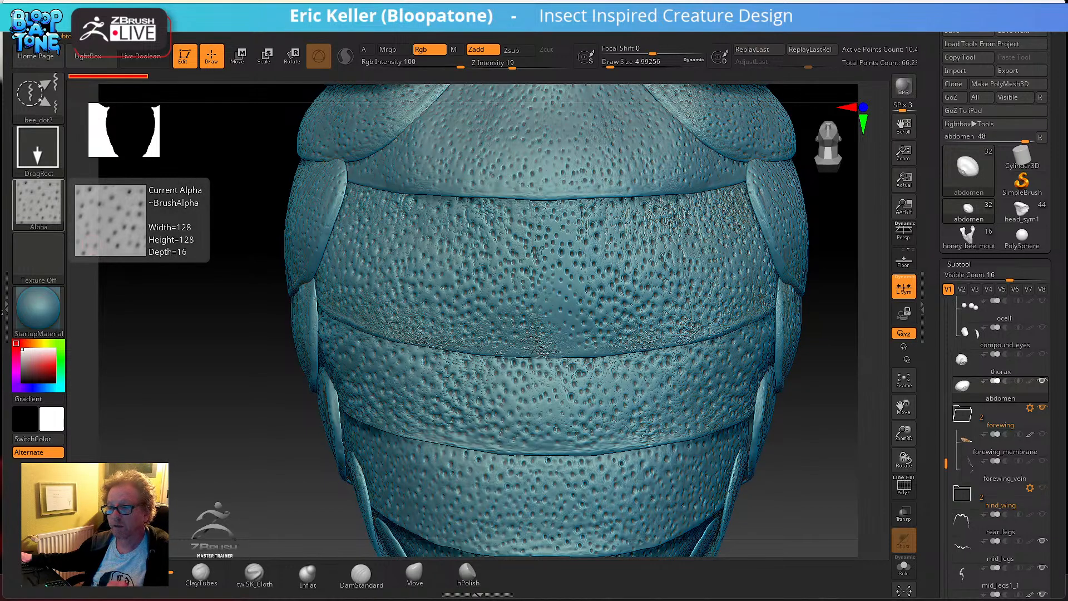
pyautogui.moveTo(2, 301); pyautogui.dragTo(338, 306, button='right')
pyautogui.scroll(-6, 399, 343)
pyautogui.scroll(-6, 421, 348)
pyautogui.moveTo(409, 392); pyautogui.dragTo(400, 337, button='middle')
pyautogui.moveTo(361, 384); pyautogui.dragTo(373, 338, button='middle')
pyautogui.moveTo(319, 387); pyautogui.dragTo(296, 339, button='middle')
pyautogui.moveTo(403, 344); pyautogui.dragTo(362, 306, button='middle')
pyautogui.moveTo(361, 386); pyautogui.dragTo(359, 376, button='middle')
pyautogui.moveTo(392, 269); pyautogui.dragTo(349, 403, button='middle')
# - Enlarge the close-up photo of the abdomen's textured plates and place it beside the sculpted abdomen for comparison
pyautogui.scroll(10, 368, 341)
pyautogui.scroll(2, 378, 369)
pyautogui.moveTo(383, 317); pyautogui.dragTo(408, 327, button='middle')
pyautogui.moveTo(409, 332); pyautogui.dragTo(211, 393)
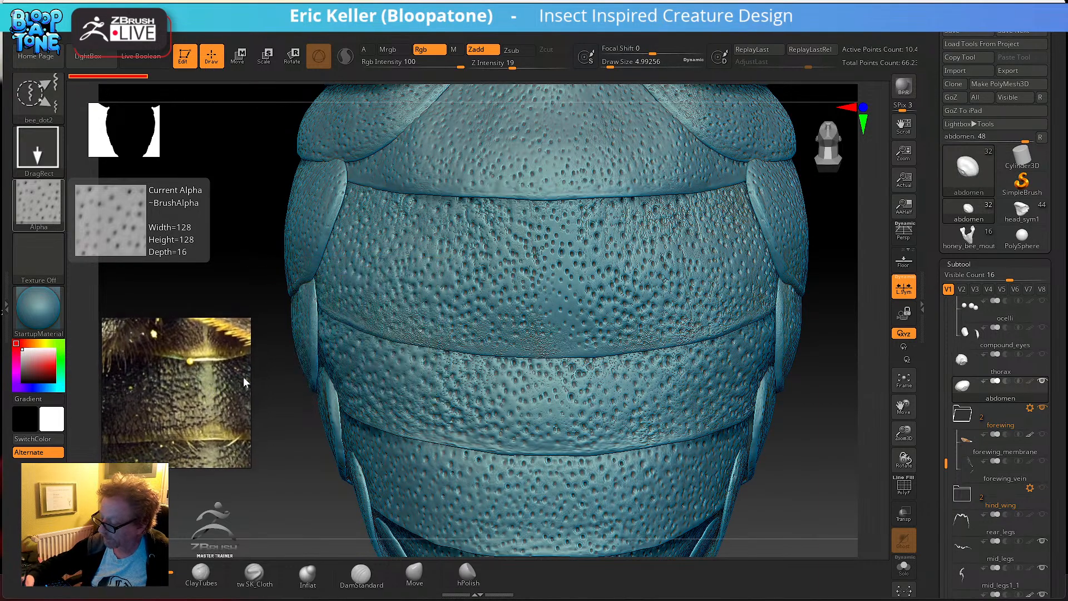
# - Select the XTractorDragRect brush for sampling the abdomen's pitted surface
pyautogui.moveTo(816, 370)
pyautogui.mouseDown()
pyautogui.moveTo(799, 458)
pyautogui.moveTo(794, 412)
pyautogui.moveTo(824, 351)
pyautogui.moveTo(787, 432)
pyautogui.moveTo(799, 405)
pyautogui.moveTo(796, 471)
pyautogui.moveTo(810, 387)
pyautogui.moveTo(805, 411)
pyautogui.mouseUp()
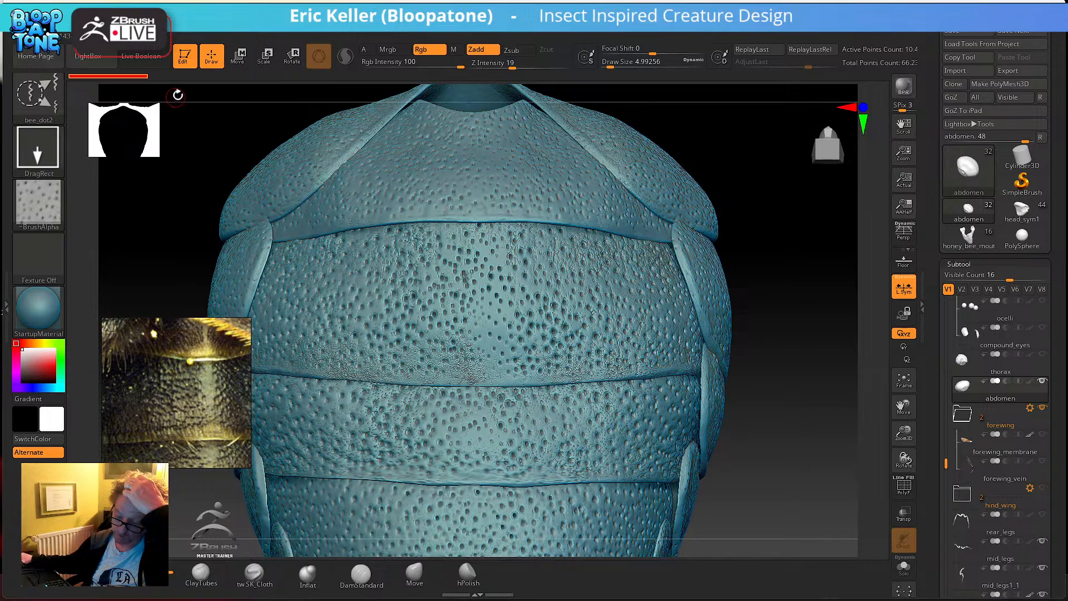
pyautogui.click(138, 76)
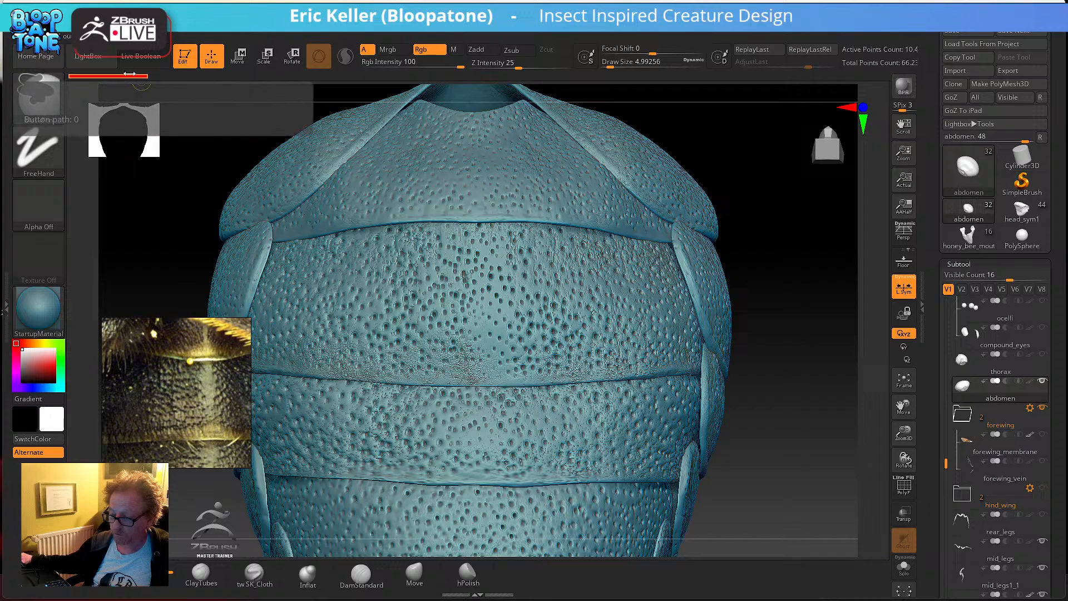
pyautogui.keyDown('ctrl'); pyautogui.click(131, 77); pyautogui.keyUp('ctrl')
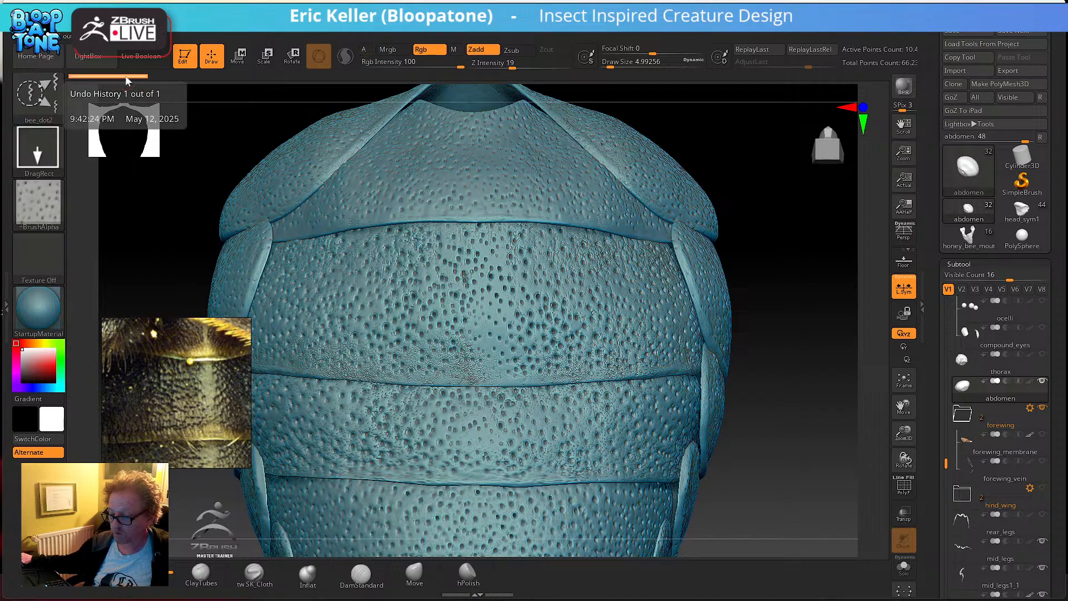
pyautogui.click(43, 100)
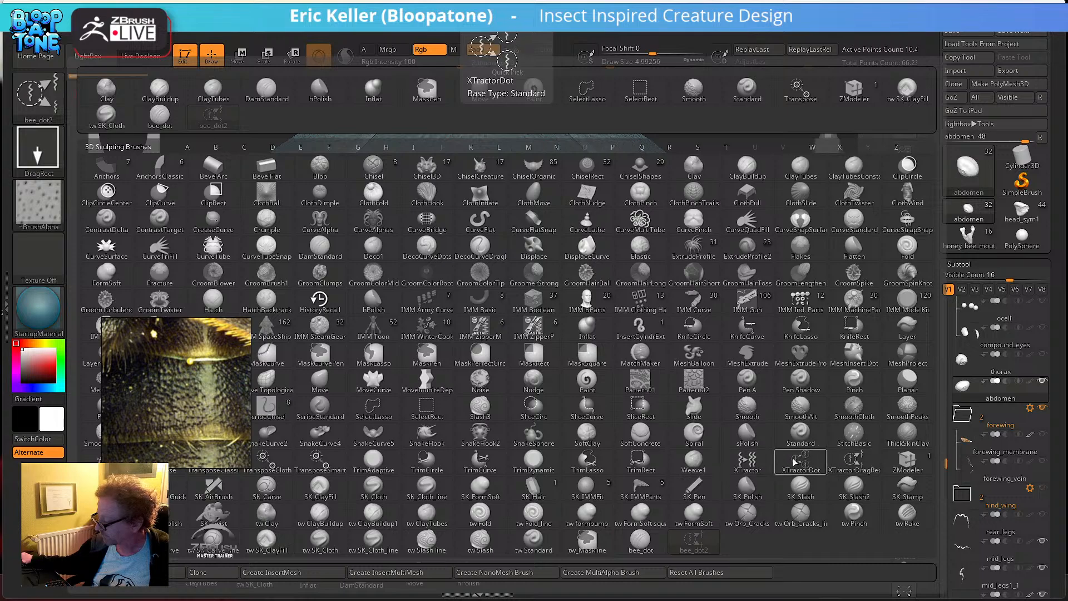
pyautogui.click(855, 461)
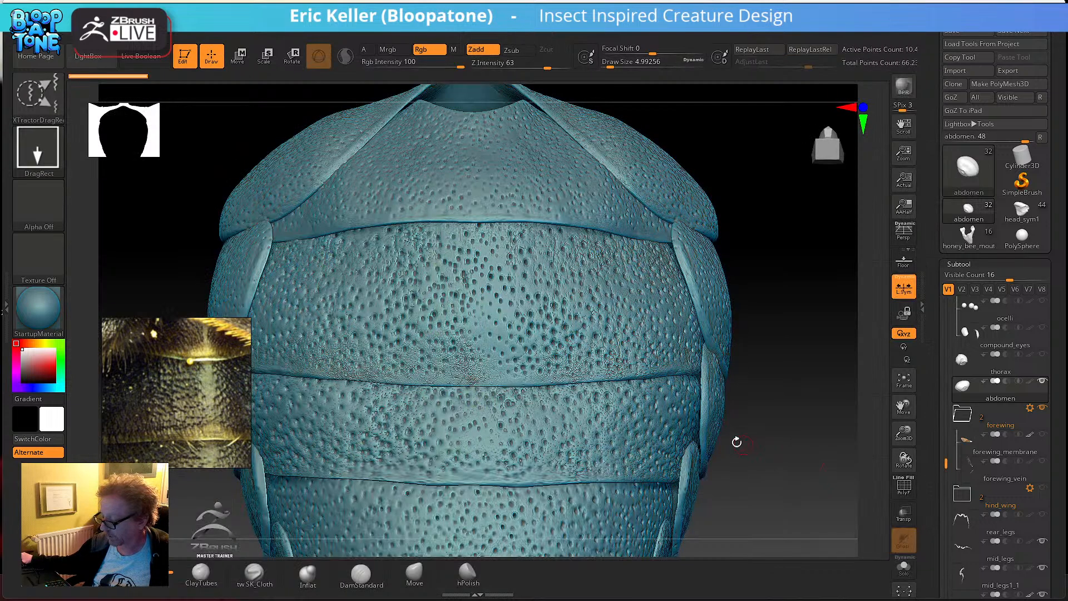
# - Enlarge the draw size to about 14.2 and capture the pits on the abdomen's middle plate as the brush alpha
pyautogui.moveTo(806, 443); pyautogui.dragTo(807, 443)
pyautogui.moveTo(811, 396); pyautogui.dragTo(793, 429)
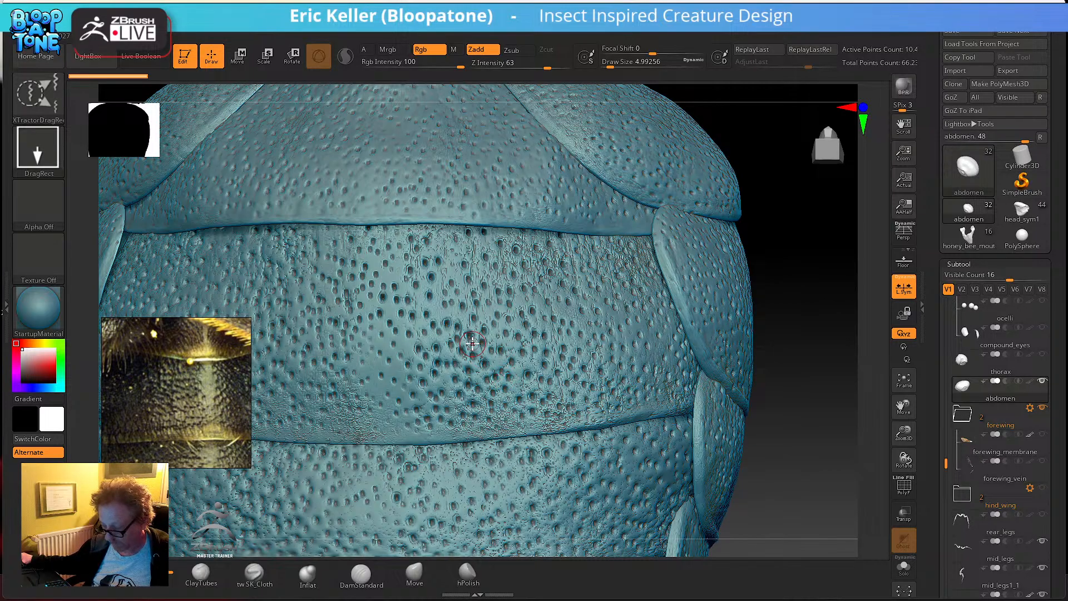
pyautogui.press('s')
pyautogui.moveTo(469, 329); pyautogui.dragTo(474, 330)
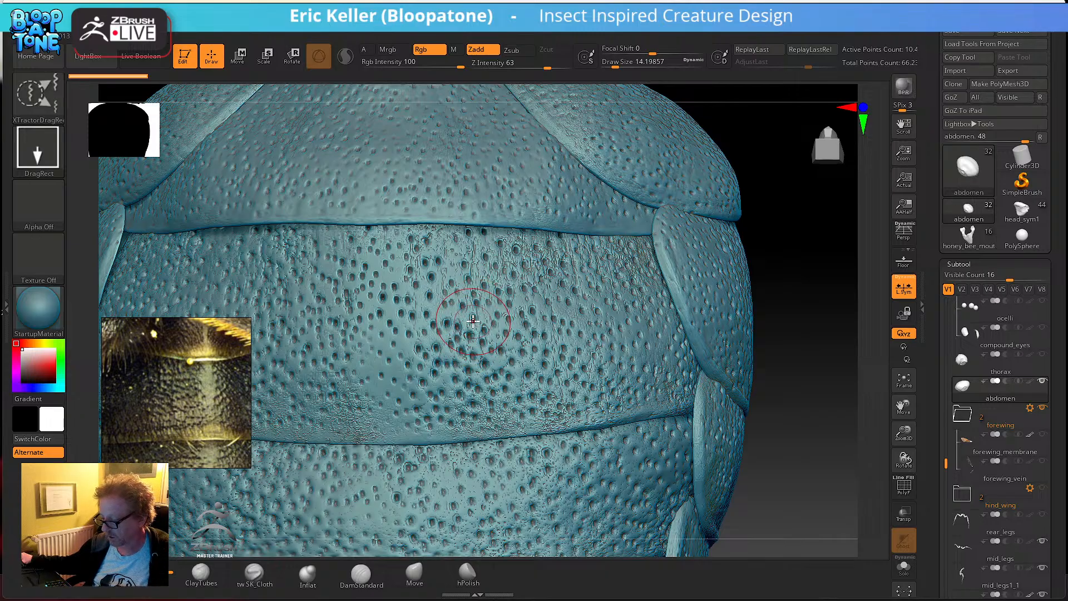
pyautogui.press('g')
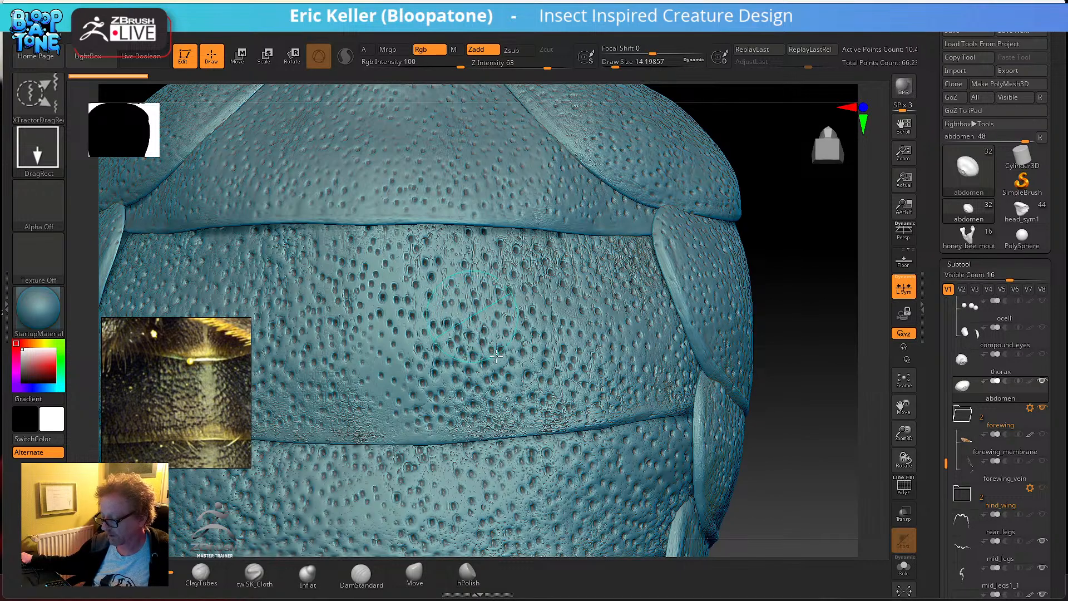
pyautogui.moveTo(497, 356); pyautogui.dragTo(496, 357)
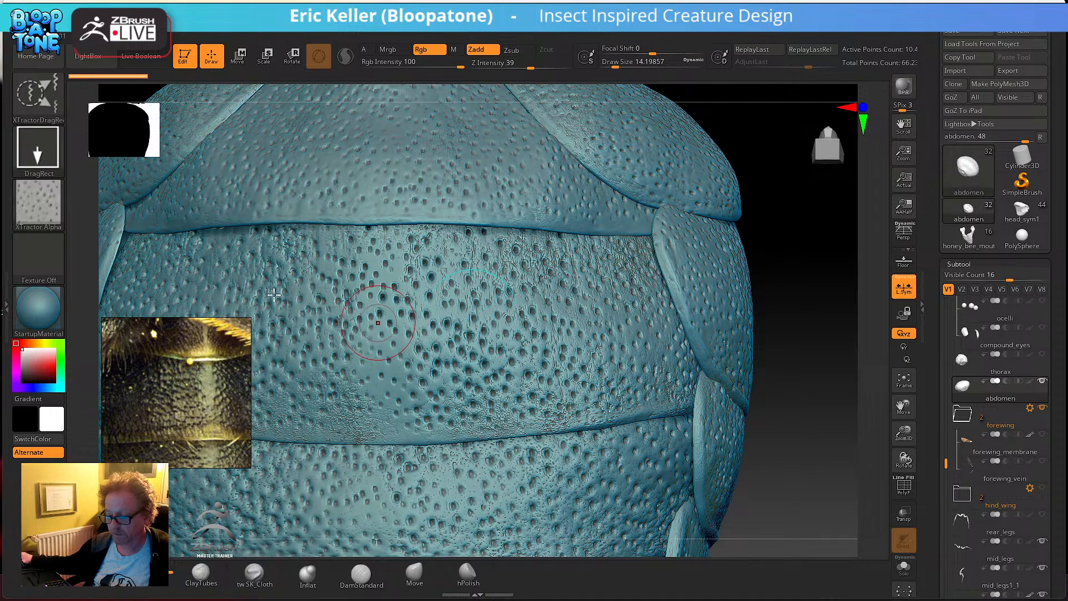
pyautogui.moveTo(53, 218)
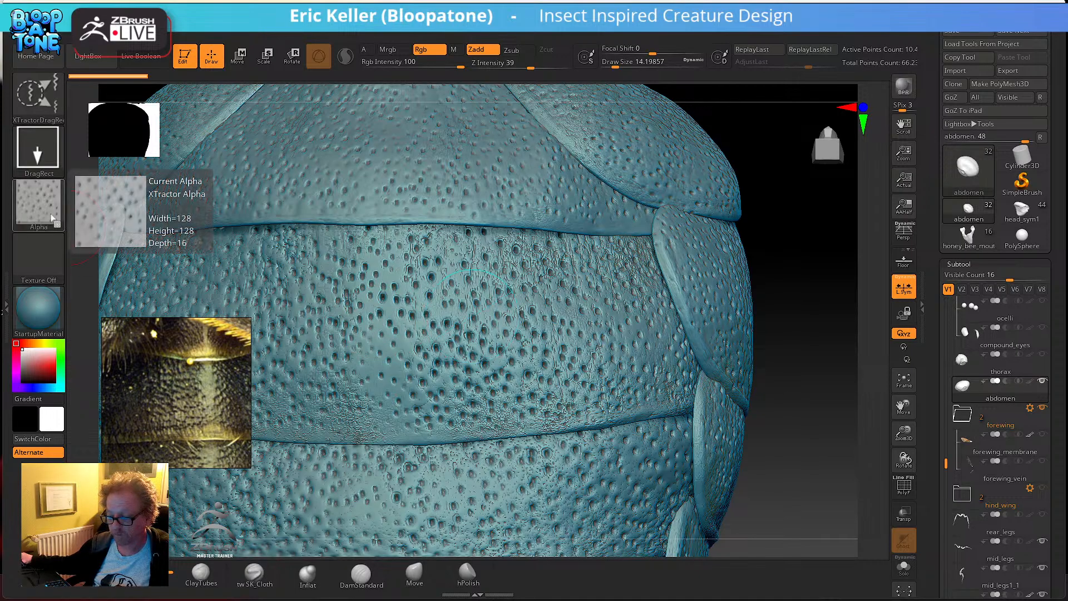
# - Make the right_mandible_scan subtool active and frame a close view of it
pyautogui.moveTo(847, 405); pyautogui.dragTo(758, 415)
pyautogui.keyDown('alt'); pyautogui.moveTo(326, 348); pyautogui.dragTo(273, 402); pyautogui.keyUp('alt')
pyautogui.keyDown('alt'); pyautogui.moveTo(799, 366); pyautogui.dragTo(692, 439); pyautogui.keyUp('alt')
pyautogui.moveTo(659, 385); pyautogui.dragTo(591, 453)
pyautogui.keyDown('alt'); pyautogui.moveTo(423, 371); pyautogui.dragTo(461, 286); pyautogui.keyUp('alt')
pyautogui.moveTo(347, 197); pyautogui.dragTo(451, 222)
pyautogui.moveTo(436, 170)
pyautogui.keyDown('alt'); pyautogui.mouseDown()
pyautogui.moveTo(510, 543)
pyautogui.moveTo(541, 594)
pyautogui.moveTo(541, 584)
pyautogui.mouseUp(); pyautogui.keyUp('alt')
pyautogui.moveTo(626, 421)
pyautogui.mouseDown()
pyautogui.moveTo(553, 436)
pyautogui.moveTo(717, 451)
pyautogui.moveTo(515, 411)
pyautogui.moveTo(589, 422)
pyautogui.moveTo(512, 423)
pyautogui.moveTo(493, 408)
pyautogui.moveTo(586, 443)
pyautogui.moveTo(489, 410)
pyautogui.mouseUp()
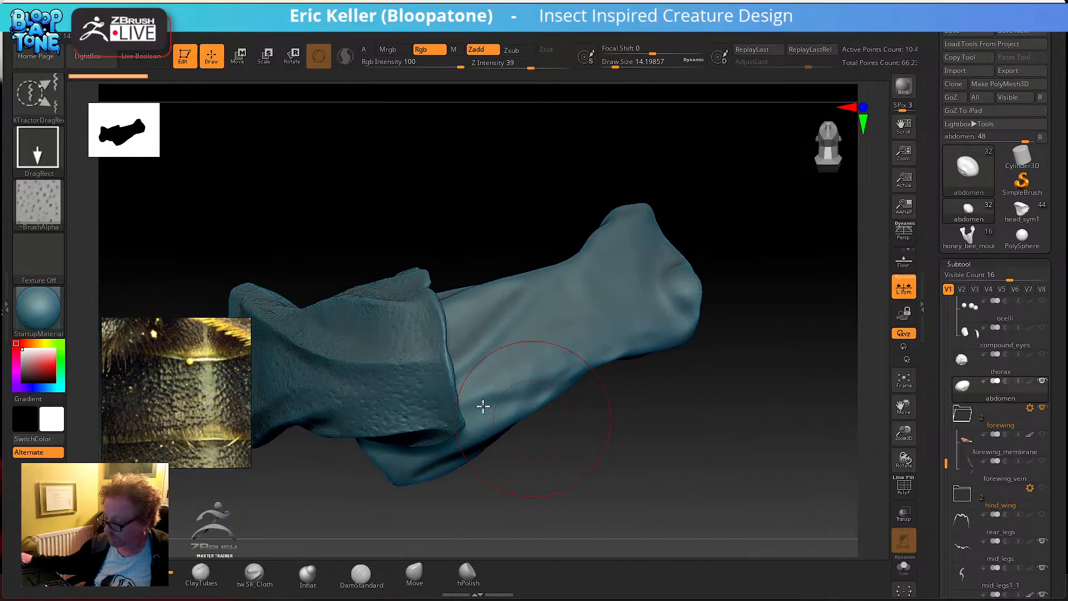
pyautogui.keyDown('alt'); pyautogui.click(423, 380); pyautogui.keyUp('alt')
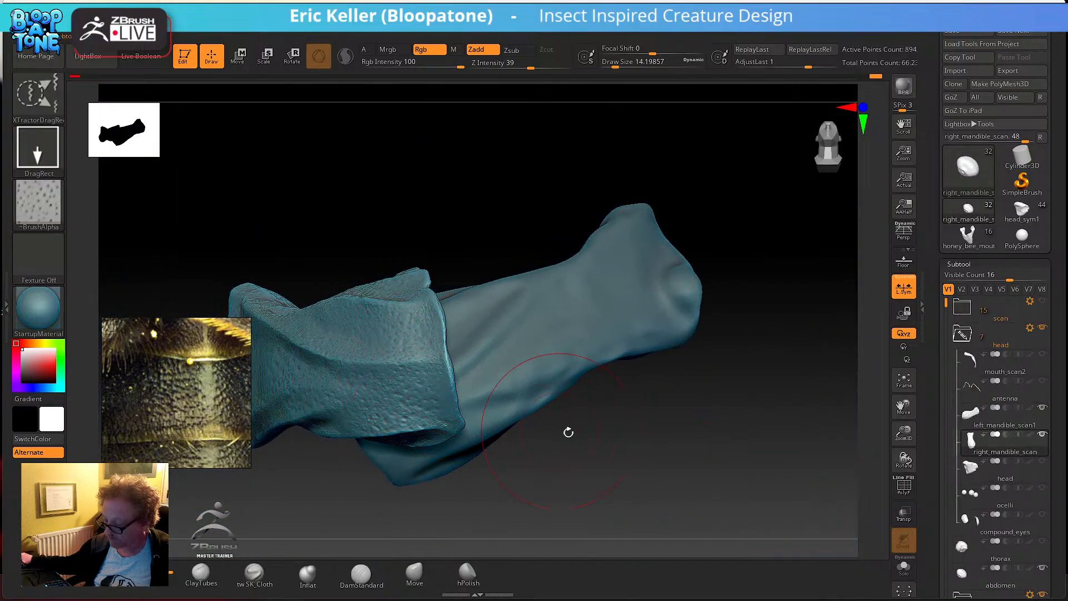
pyautogui.moveTo(565, 432); pyautogui.dragTo(599, 424)
pyautogui.press('f')
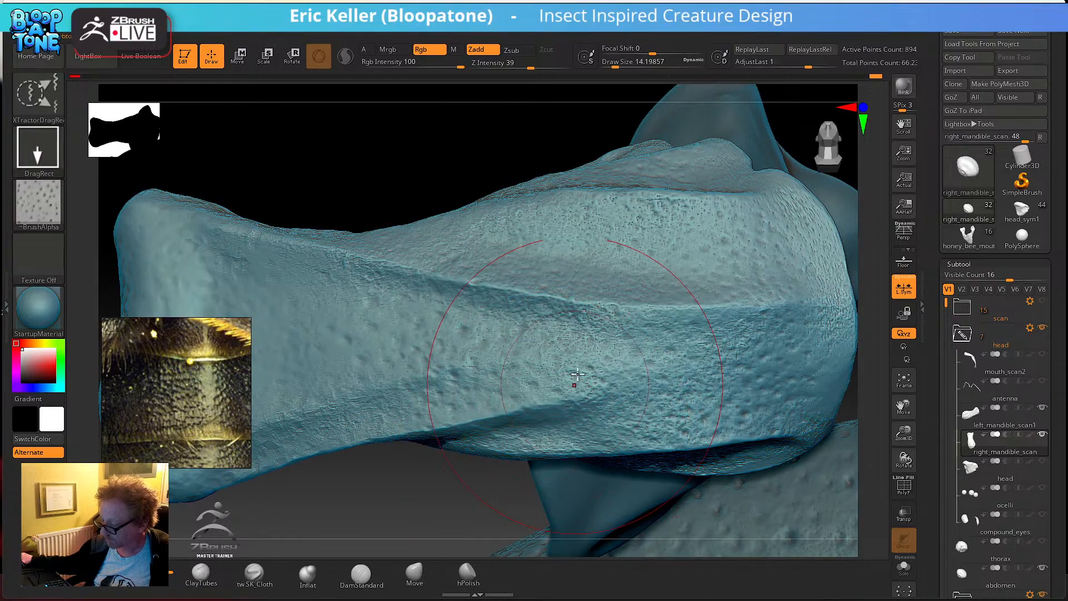
# - Undo a test pit stamp on the mandible's side and set the brush's Z Intensity to 20 with a draw size of about 5
pyautogui.press('s')
pyautogui.moveTo(661, 357)
pyautogui.mouseDown()
pyautogui.moveTo(707, 419)
pyautogui.moveTo(726, 390)
pyautogui.moveTo(726, 321)
pyautogui.moveTo(729, 351)
pyautogui.moveTo(757, 384)
pyautogui.moveTo(779, 389)
pyautogui.moveTo(786, 365)
pyautogui.mouseUp()
pyautogui.press('ctrl')
pyautogui.press('ctrl')
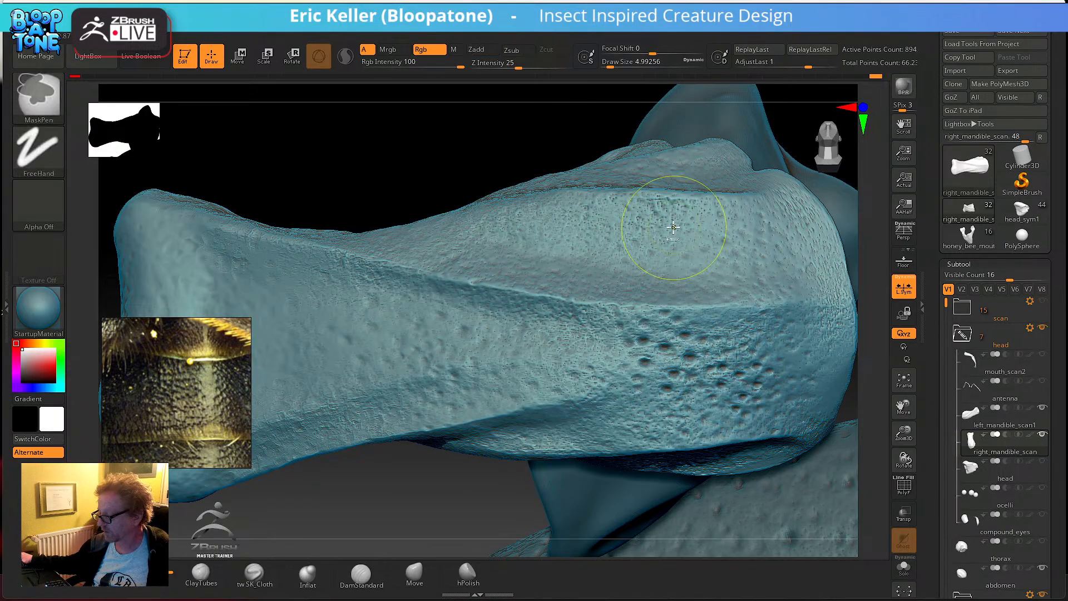
pyautogui.hotkey('ctrl', 'z')
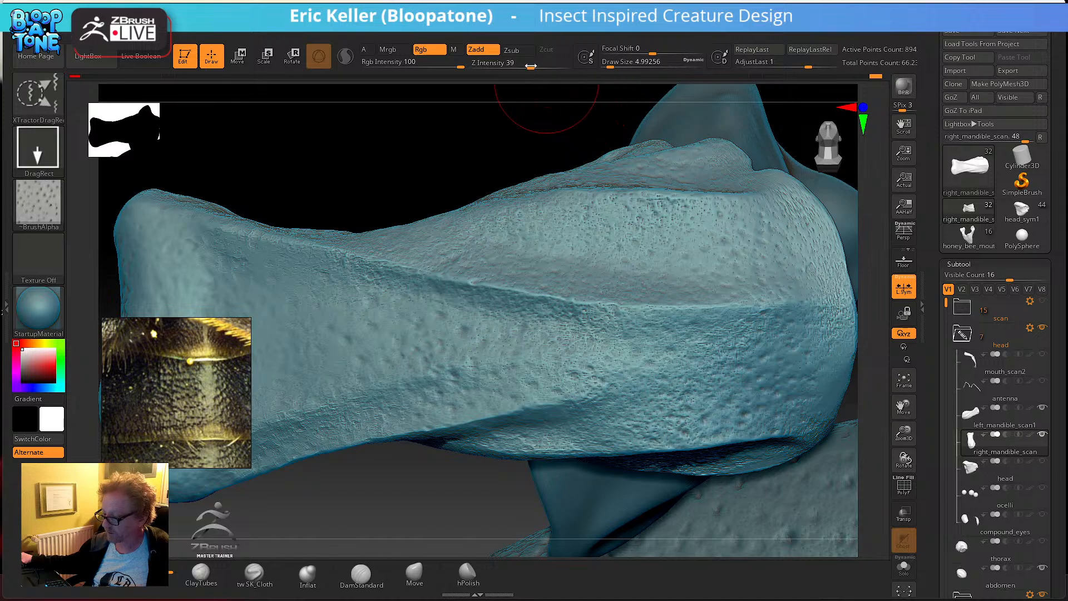
pyautogui.moveTo(532, 68); pyautogui.dragTo(512, 66)
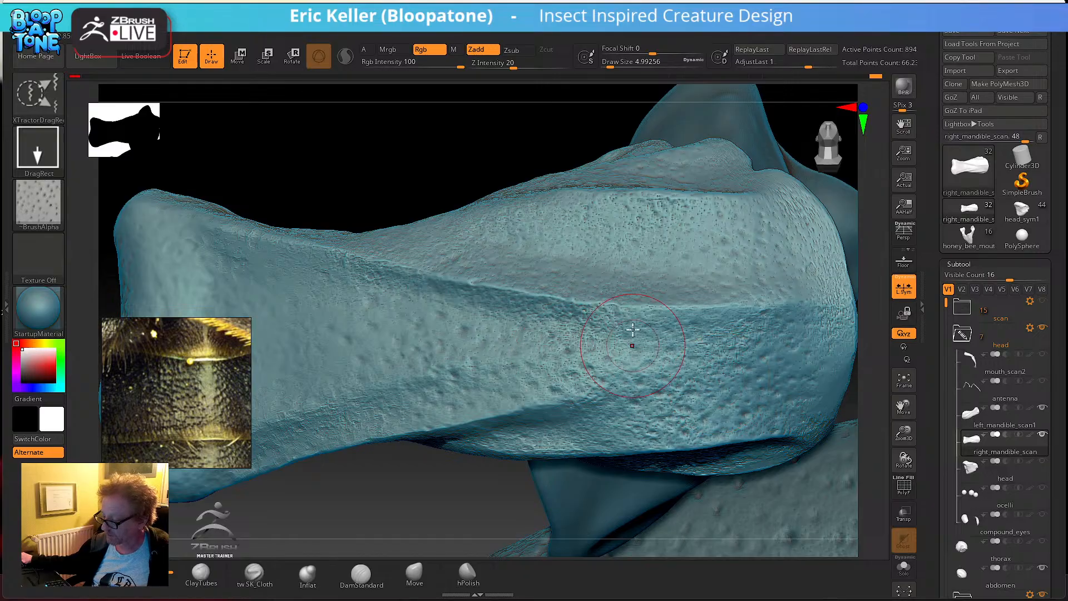
# - Stamp shallow pits with the captured alpha over the right mandible's side faces and its broad end
pyautogui.keyDown('alt'); pyautogui.moveTo(476, 152); pyautogui.dragTo(385, 205); pyautogui.keyUp('alt')
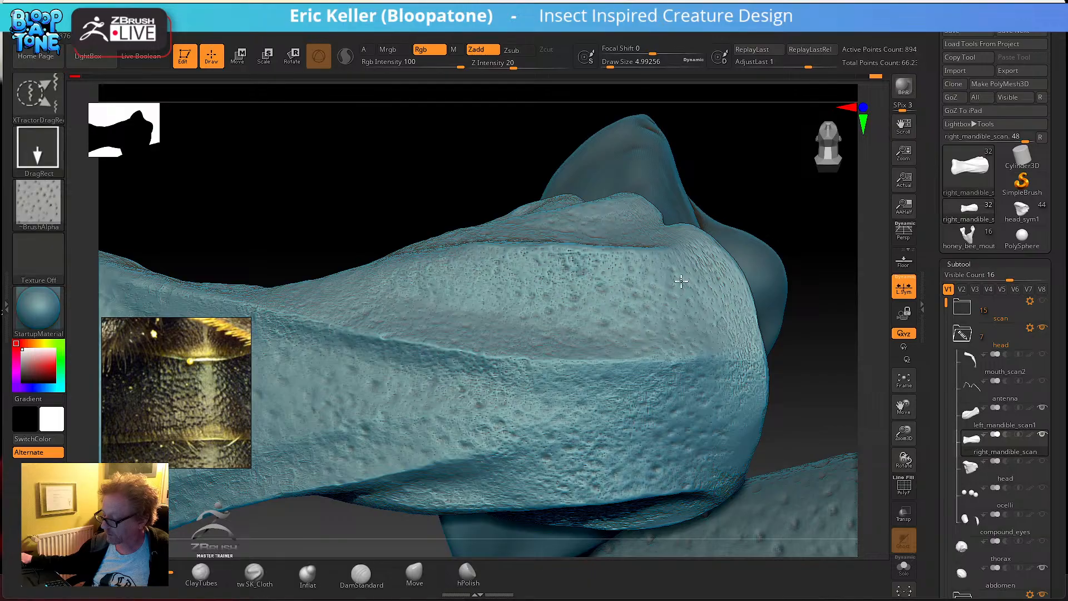
pyautogui.keyDown('alt'); pyautogui.moveTo(835, 365); pyautogui.dragTo(782, 371); pyautogui.keyUp('alt')
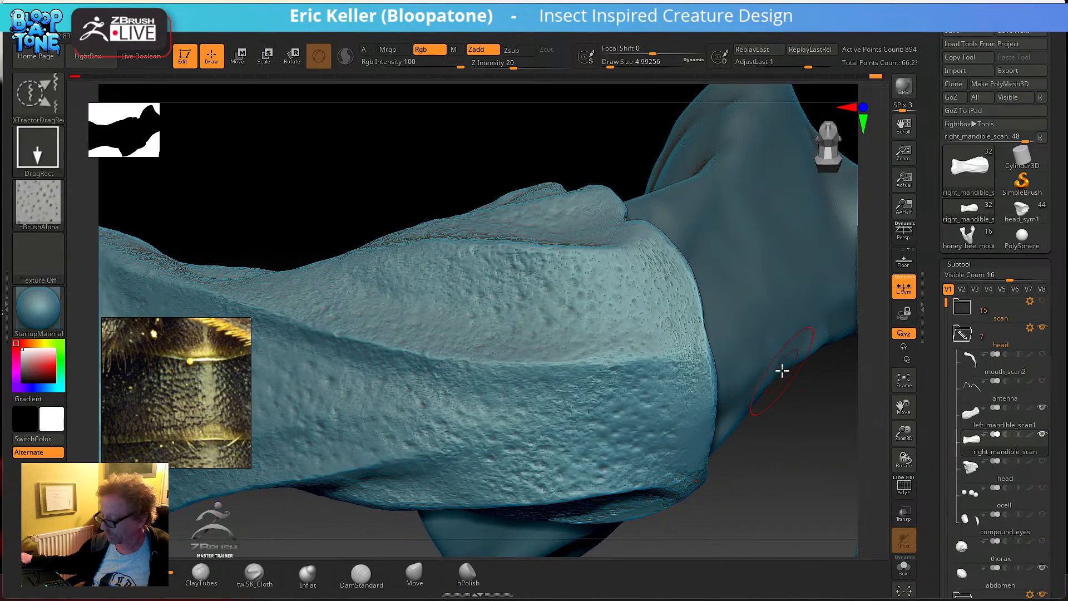
pyautogui.moveTo(715, 400)
pyautogui.mouseDown()
pyautogui.moveTo(727, 379)
pyautogui.moveTo(691, 403)
pyautogui.moveTo(717, 444)
pyautogui.mouseUp()
pyautogui.moveTo(695, 408)
pyautogui.mouseDown()
pyautogui.moveTo(723, 386)
pyautogui.moveTo(713, 372)
pyautogui.moveTo(718, 383)
pyautogui.mouseUp()
pyautogui.moveTo(641, 434); pyautogui.dragTo(701, 525)
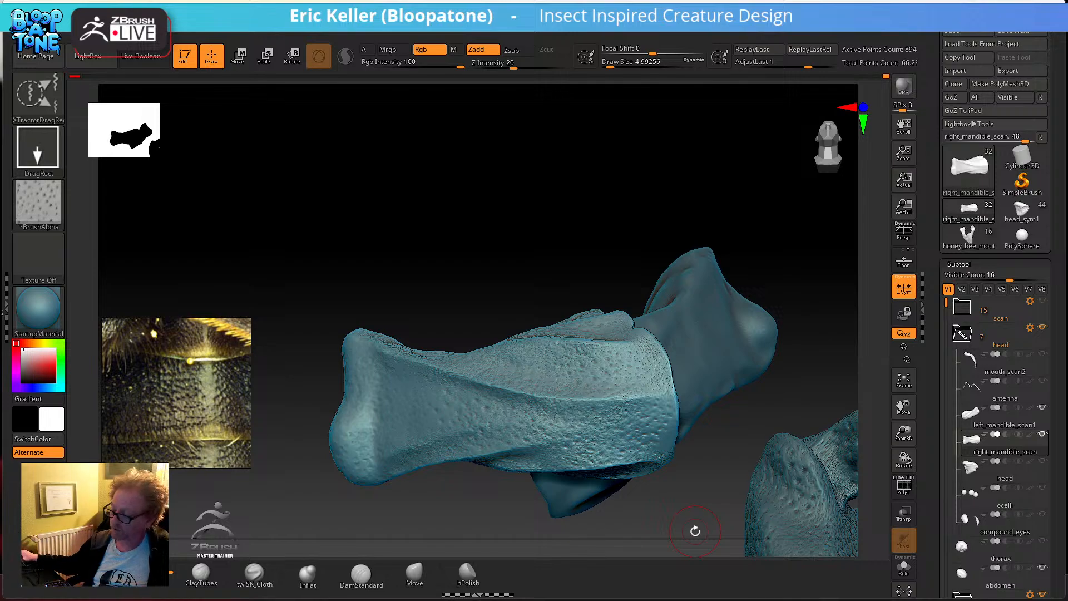
pyautogui.moveTo(515, 248); pyautogui.dragTo(561, 272)
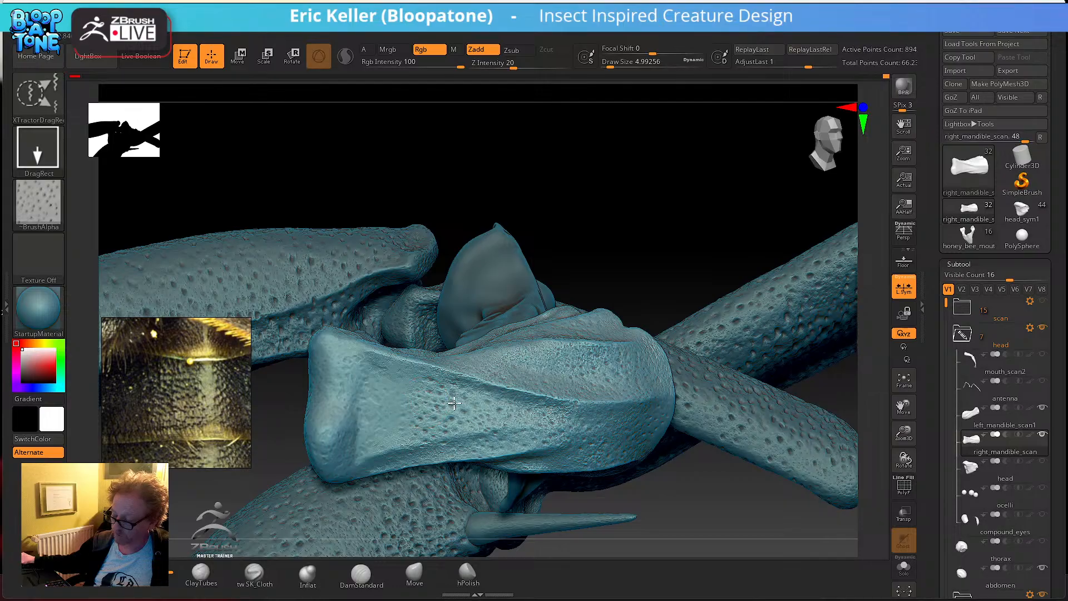
pyautogui.moveTo(598, 248); pyautogui.dragTo(580, 286)
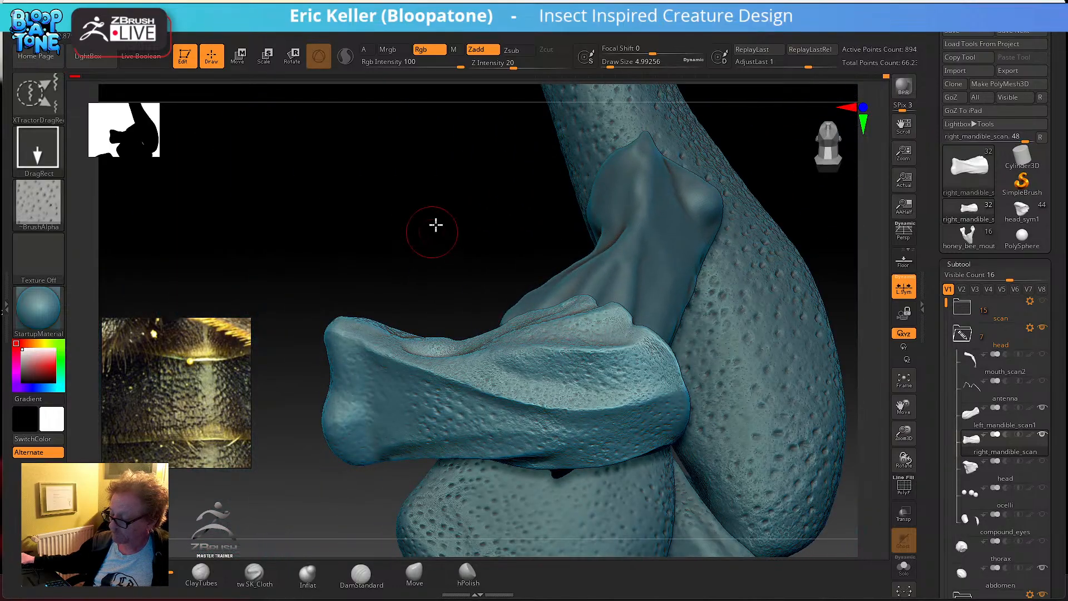
pyautogui.moveTo(432, 229); pyautogui.dragTo(580, 244)
pyautogui.moveTo(713, 341); pyautogui.dragTo(689, 330)
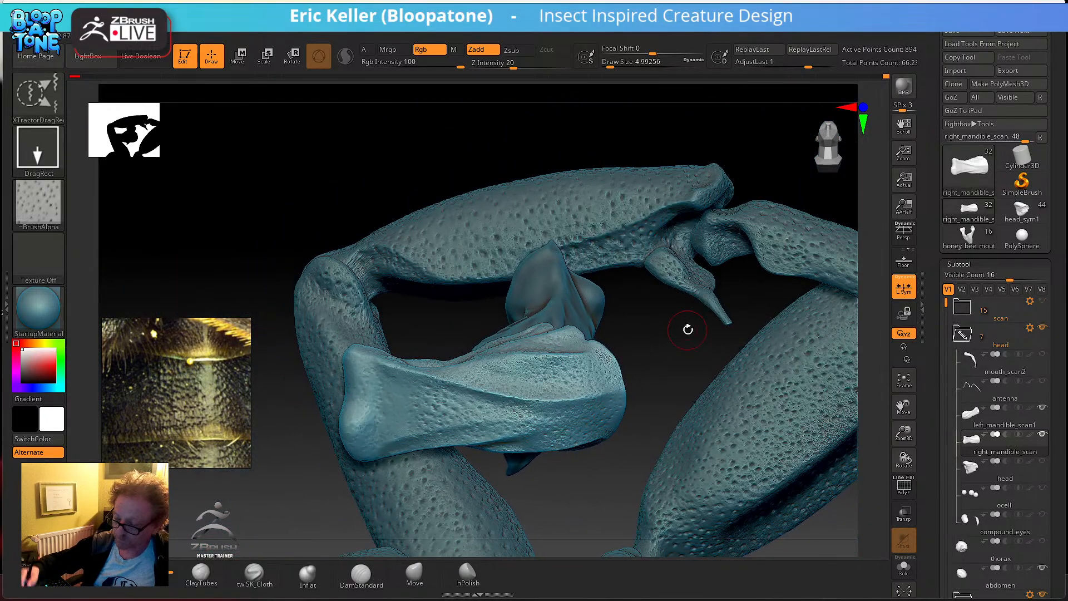
# - Soften the stamped pits on the right mandible's side with the hPolish brush
pyautogui.click(467, 574)
pyautogui.moveTo(470, 492); pyautogui.dragTo(443, 398)
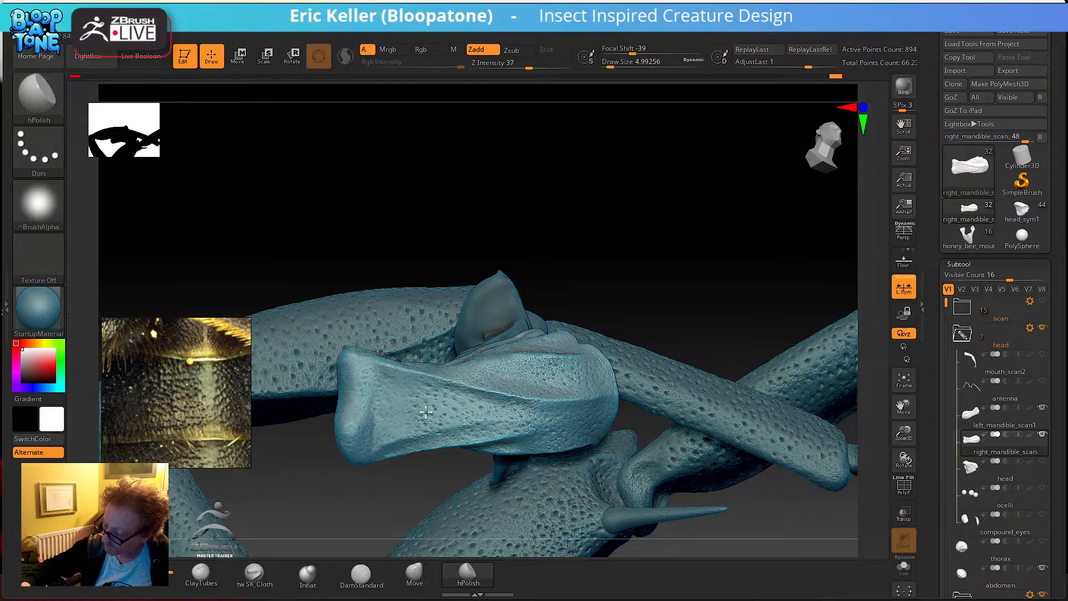
pyautogui.moveTo(662, 266); pyautogui.dragTo(727, 414)
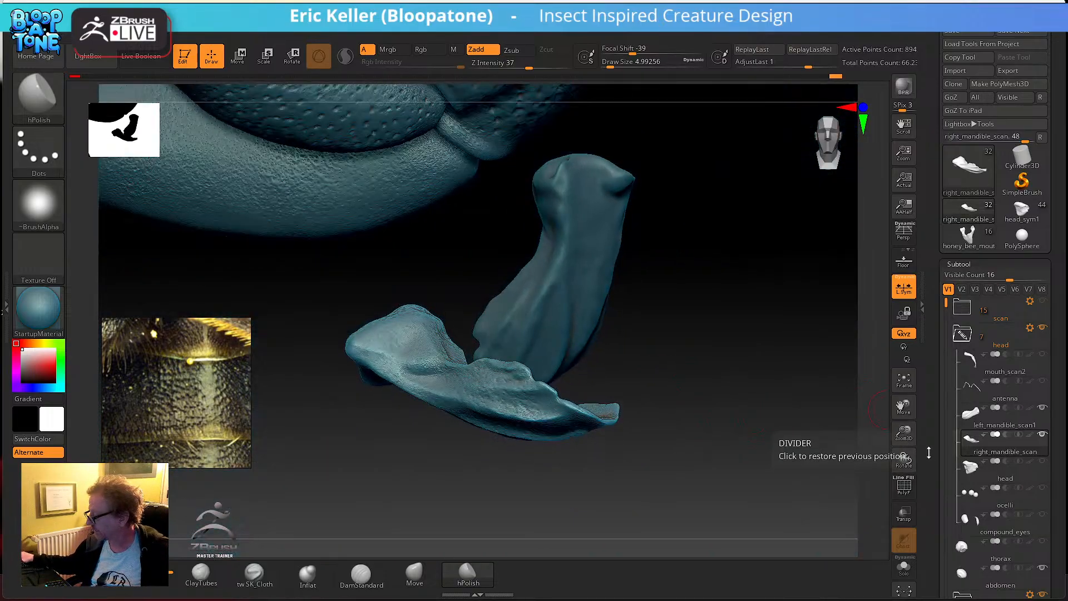
# - Hide the abdomen, the forewing folder and the leg subtools so the two mandibles are isolated
pyautogui.moveTo(938, 460); pyautogui.dragTo(944, 391)
pyautogui.keyDown('alt'); pyautogui.moveTo(812, 412); pyautogui.dragTo(672, 448); pyautogui.keyUp('alt')
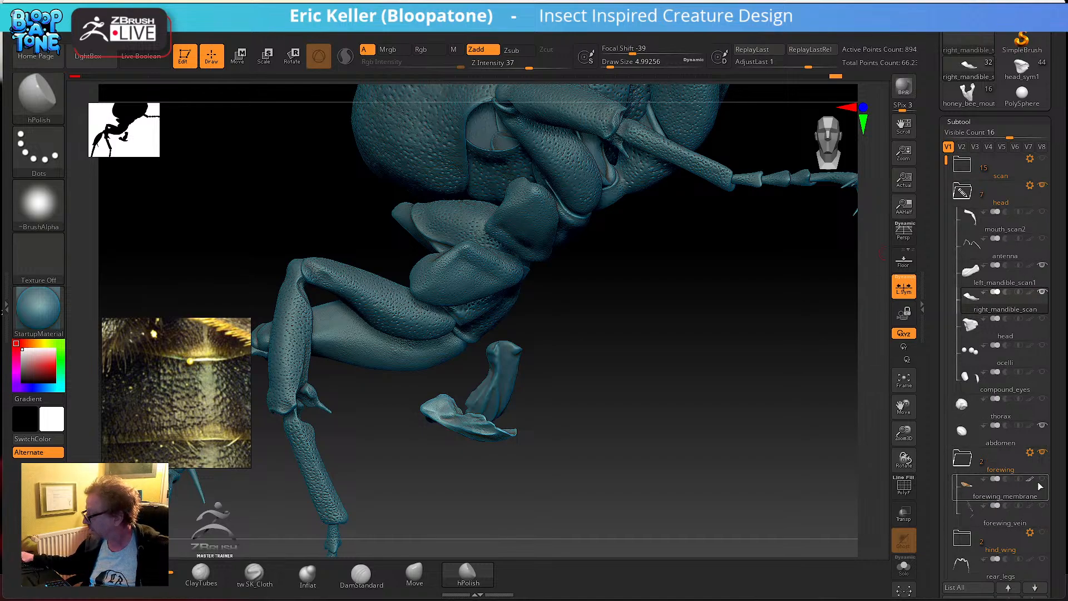
pyautogui.click(1043, 426)
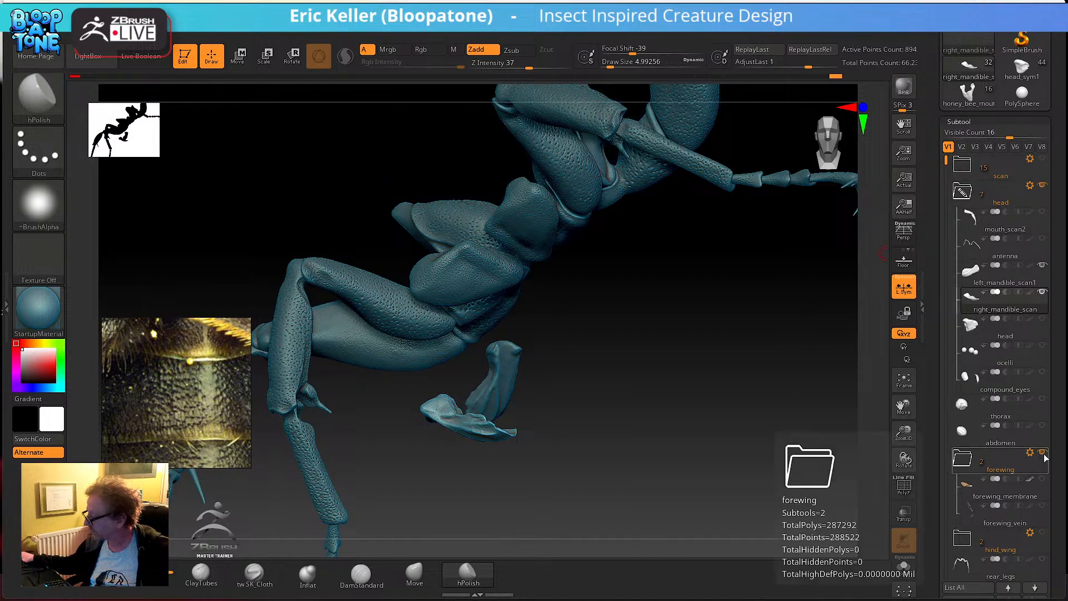
pyautogui.click(961, 463)
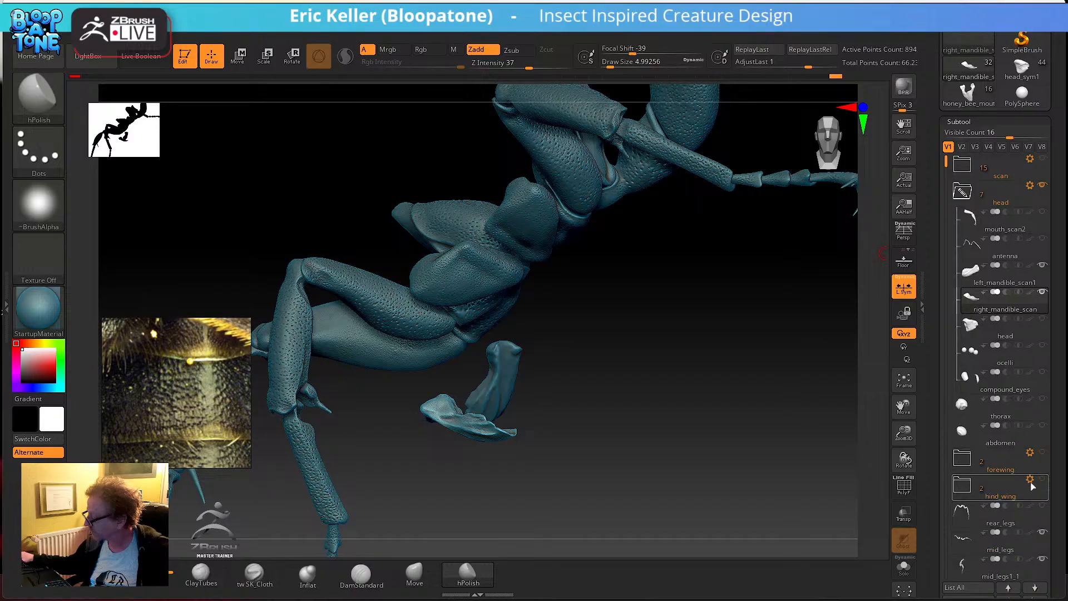
pyautogui.click(1043, 533)
pyautogui.click(1044, 559)
pyautogui.scroll(-3, 1026, 432)
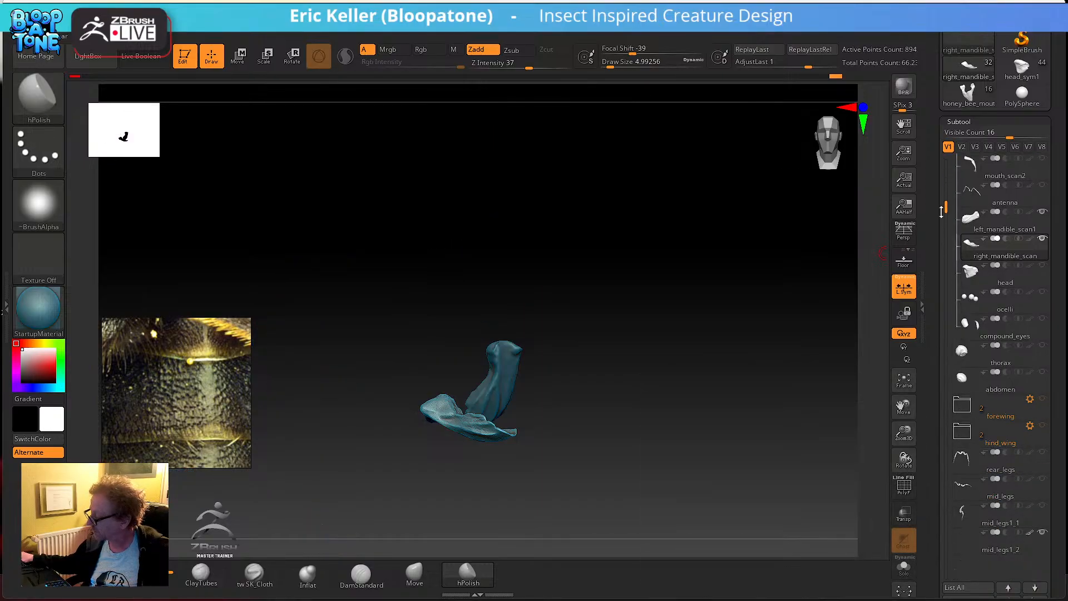
# - Switch to visibility set V3, show left_mandible_scan1 and right_mandible_scan in it, and frame both mandibles
pyautogui.moveTo(738, 418); pyautogui.dragTo(790, 384)
pyautogui.click(975, 147)
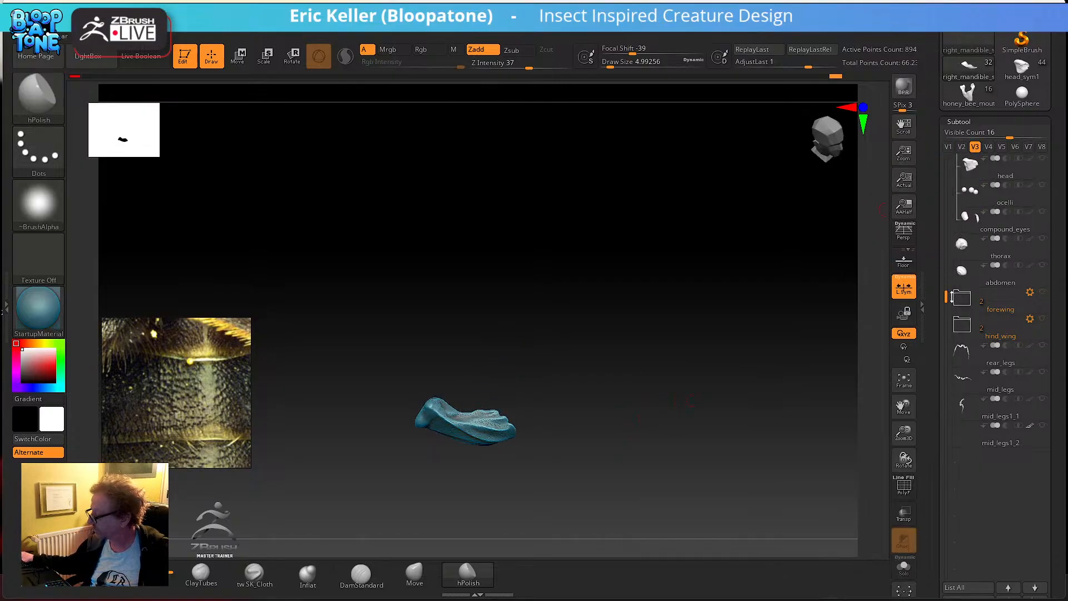
pyautogui.moveTo(948, 297); pyautogui.dragTo(946, 222)
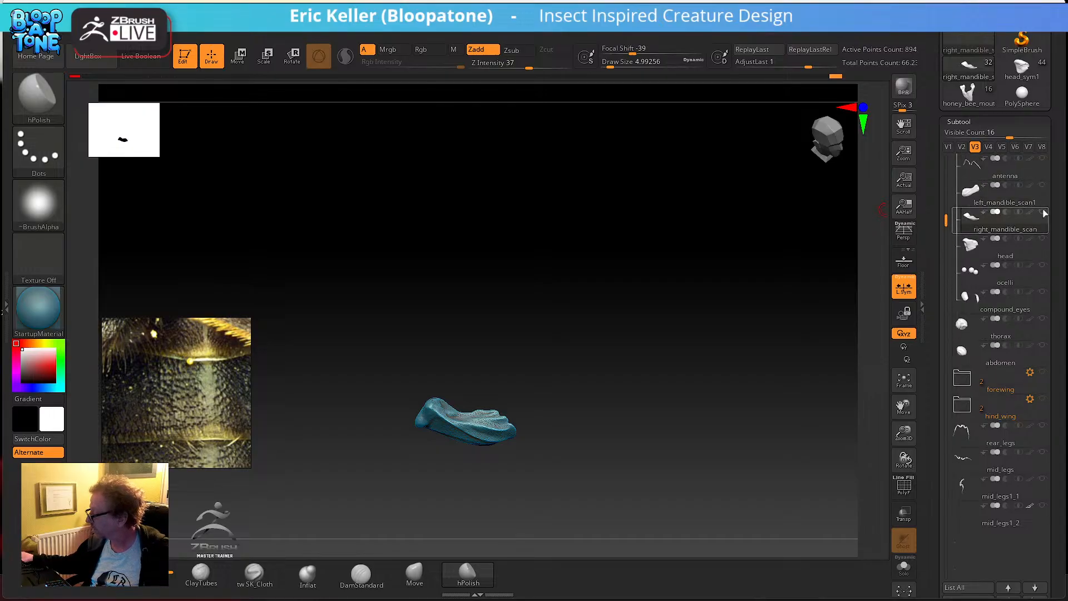
pyautogui.moveTo(1031, 227)
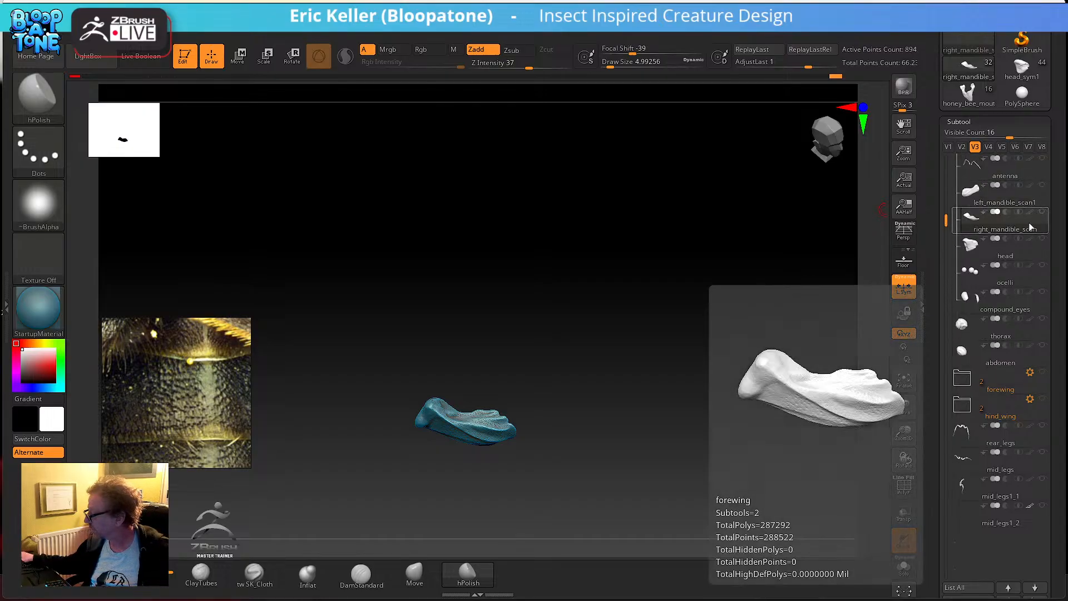
pyautogui.click(1043, 187)
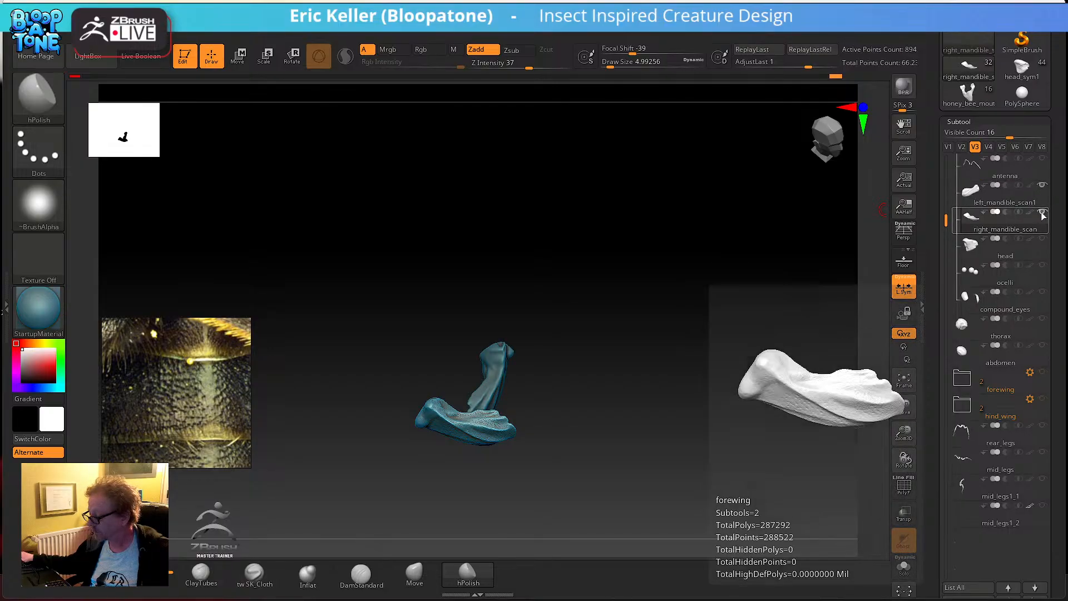
pyautogui.click(1043, 212)
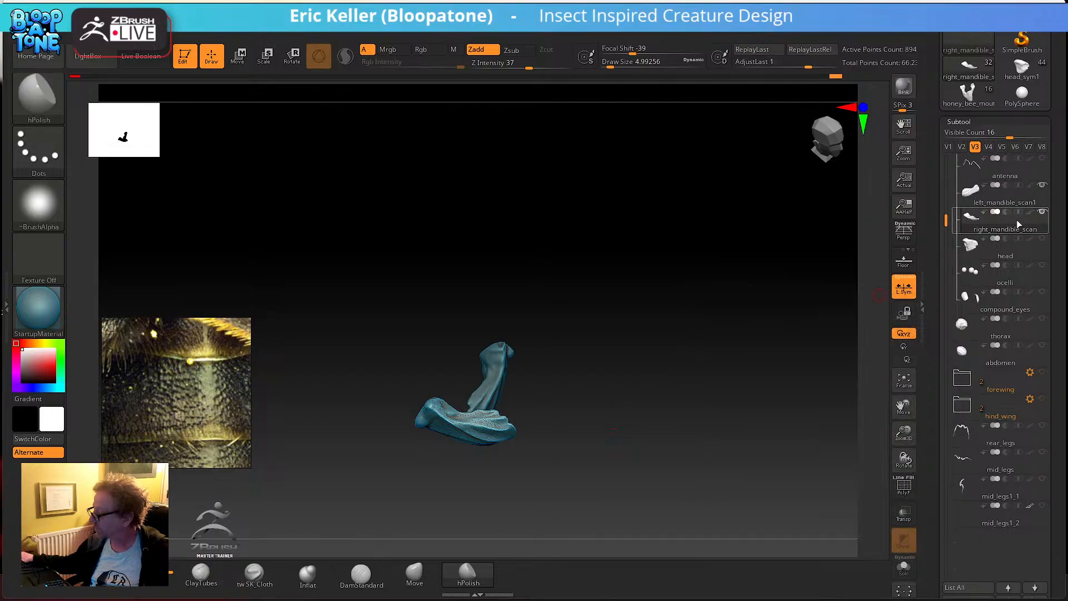
pyautogui.moveTo(580, 377)
pyautogui.mouseDown()
pyautogui.moveTo(559, 369)
pyautogui.moveTo(691, 427)
pyautogui.moveTo(694, 393)
pyautogui.moveTo(702, 418)
pyautogui.mouseUp()
pyautogui.keyDown('alt'); pyautogui.moveTo(726, 299); pyautogui.dragTo(709, 258); pyautogui.keyUp('alt')
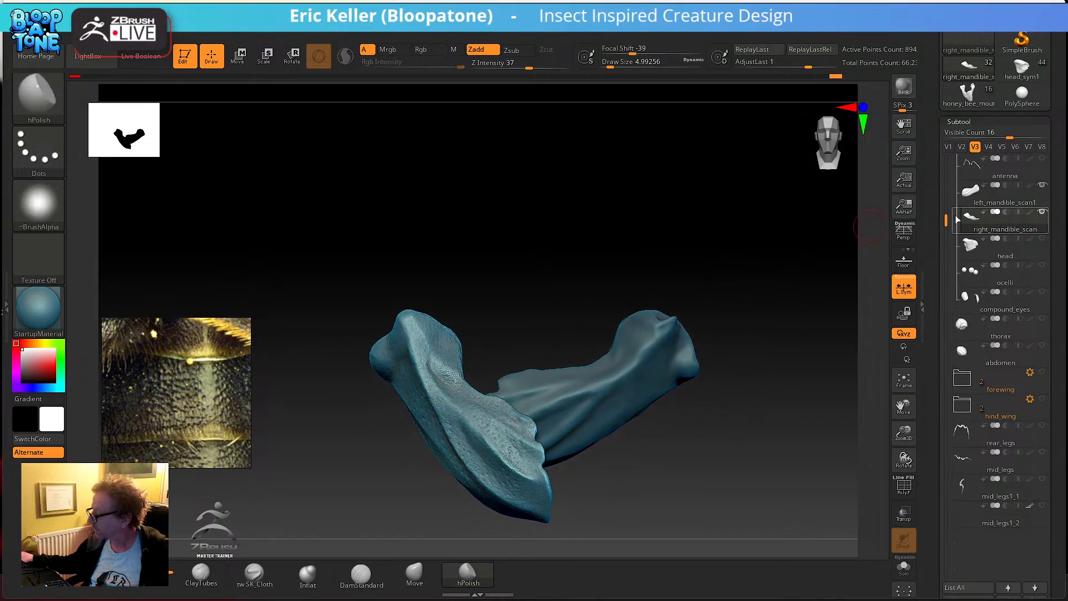
pyautogui.scroll(-3, 933, 339)
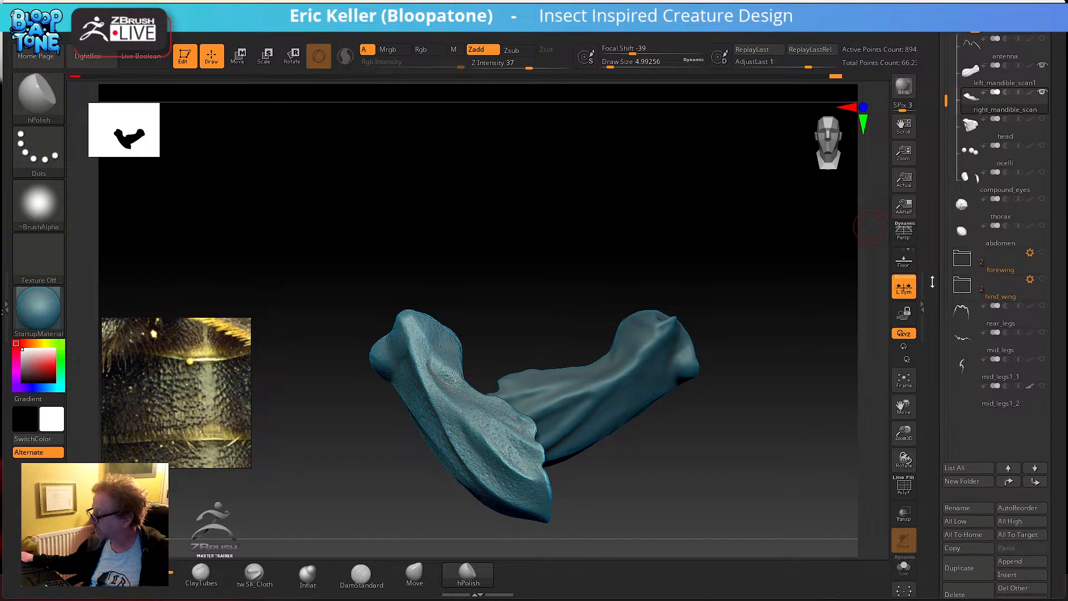
# - Duplicate the right_mandible_scan subtool and open the Deformation settings for the copy
pyautogui.click(963, 579)
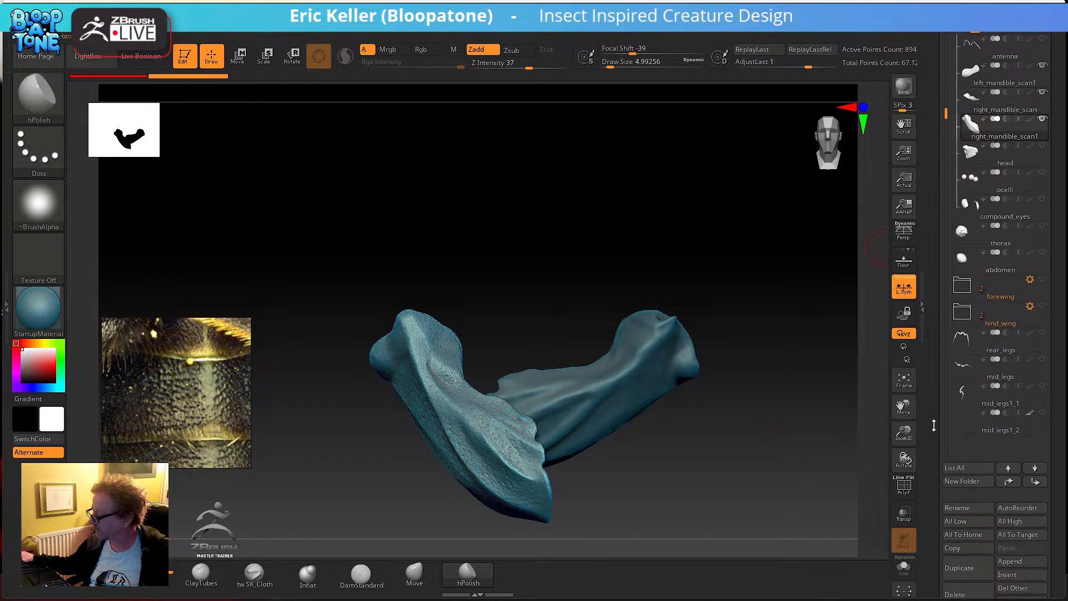
pyautogui.scroll(-5, 933, 425)
pyautogui.moveTo(671, 458); pyautogui.dragTo(744, 451)
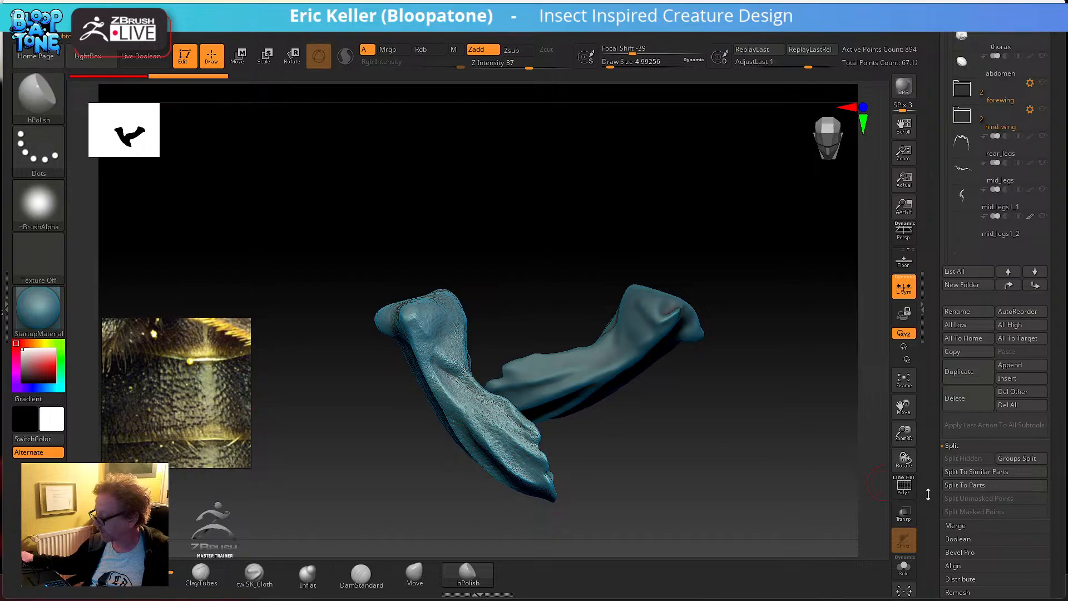
pyautogui.scroll(-8, 932, 519)
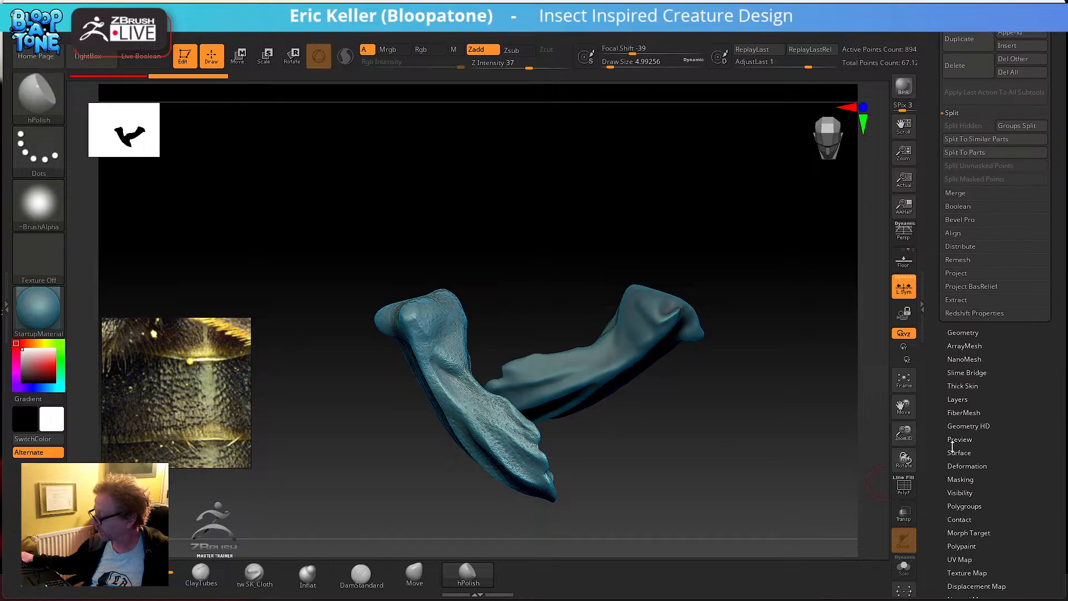
pyautogui.click(961, 466)
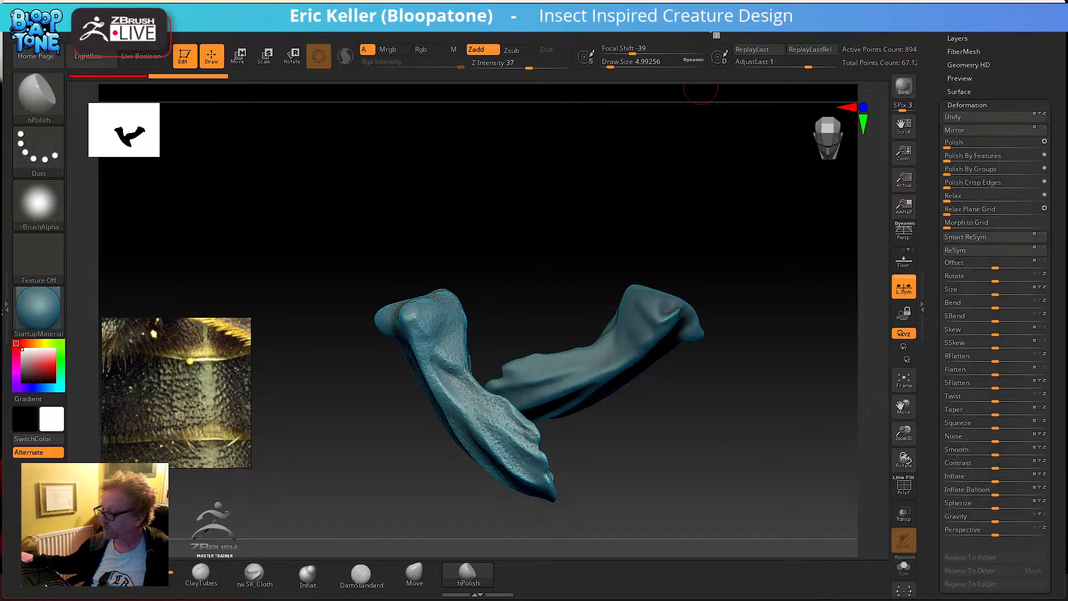
# - Mirror the duplicated right mandible across the X axis with SubTool Master, appending the result as a new subtool
pyautogui.click(691, 35)
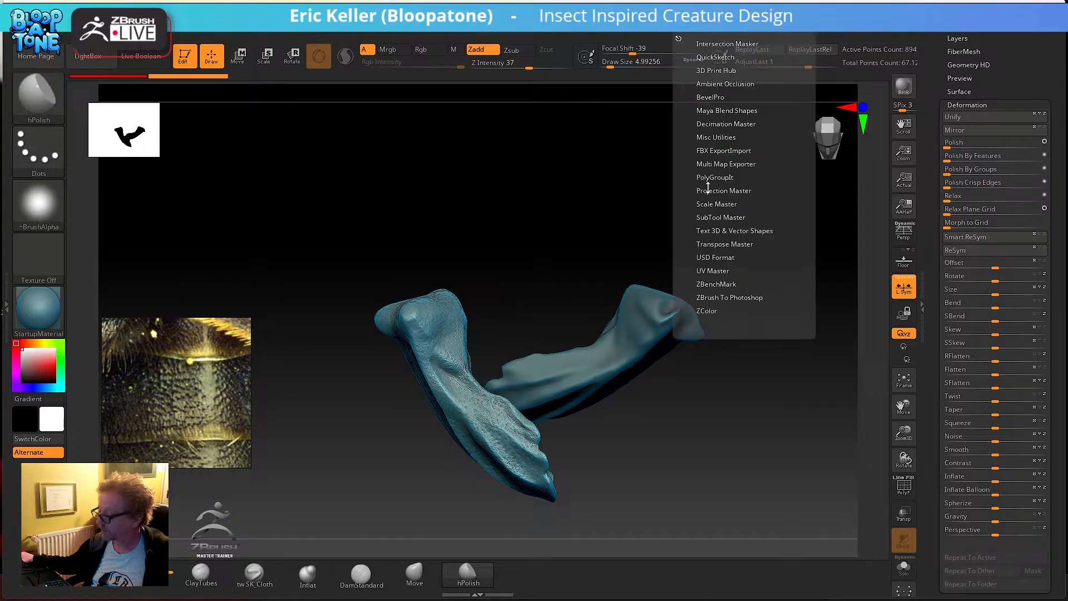
pyautogui.click(709, 217)
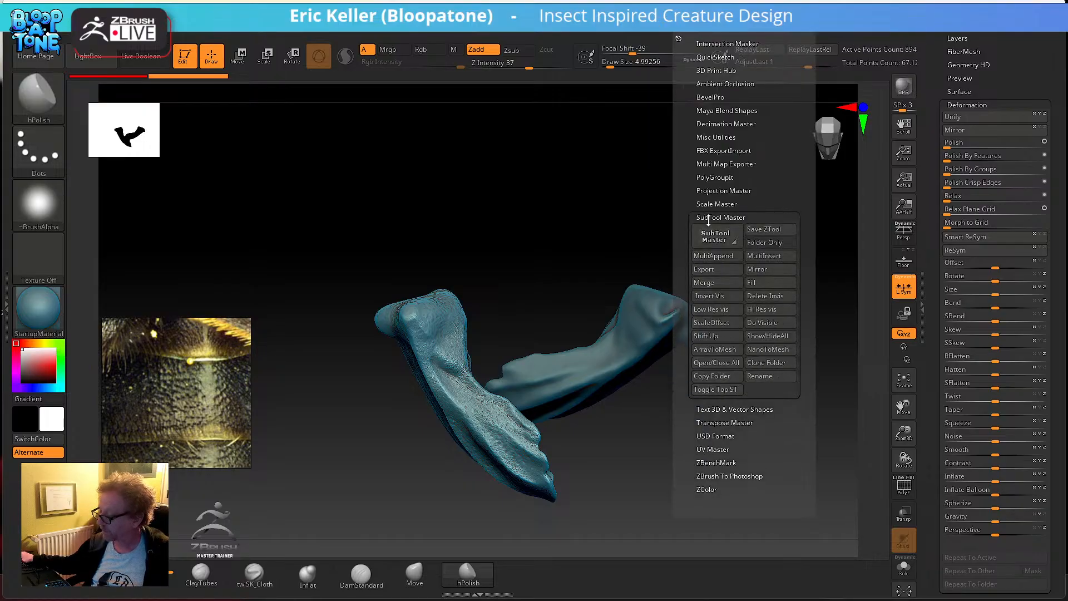
pyautogui.click(756, 271)
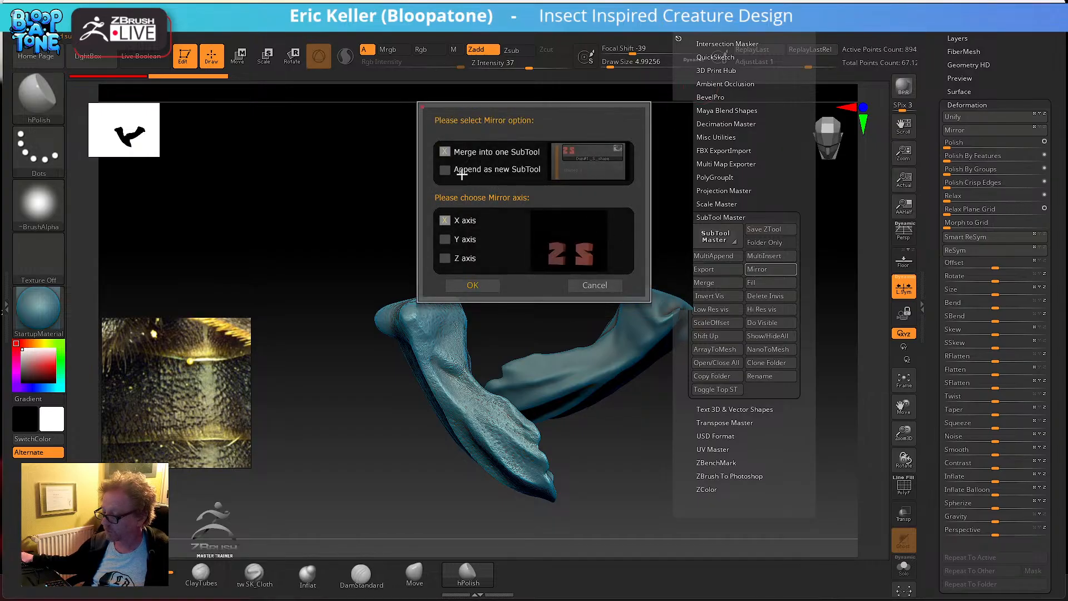
pyautogui.click(445, 170)
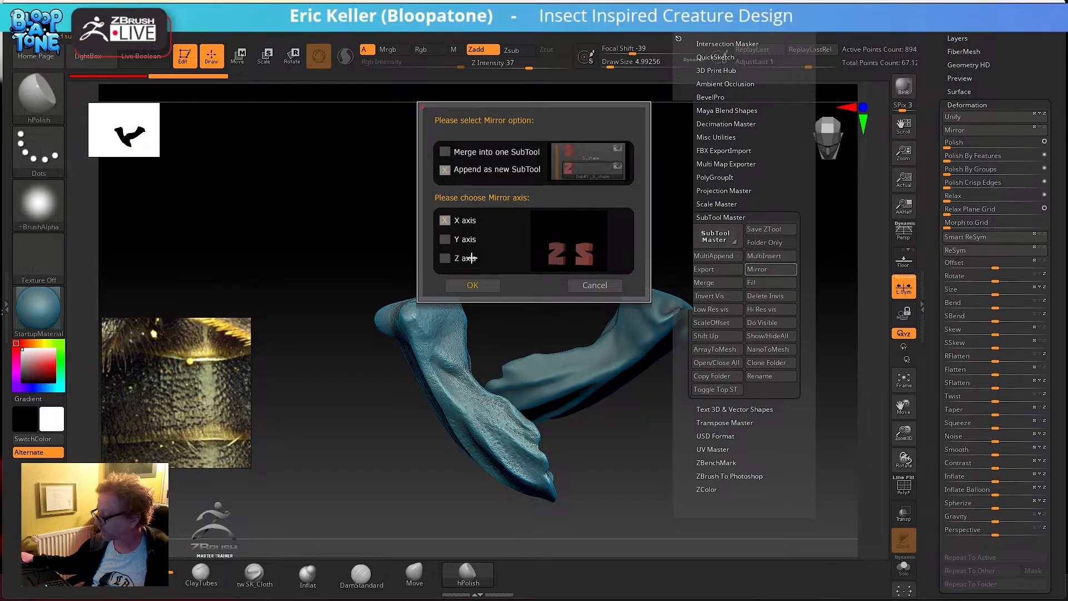
pyautogui.click(475, 285)
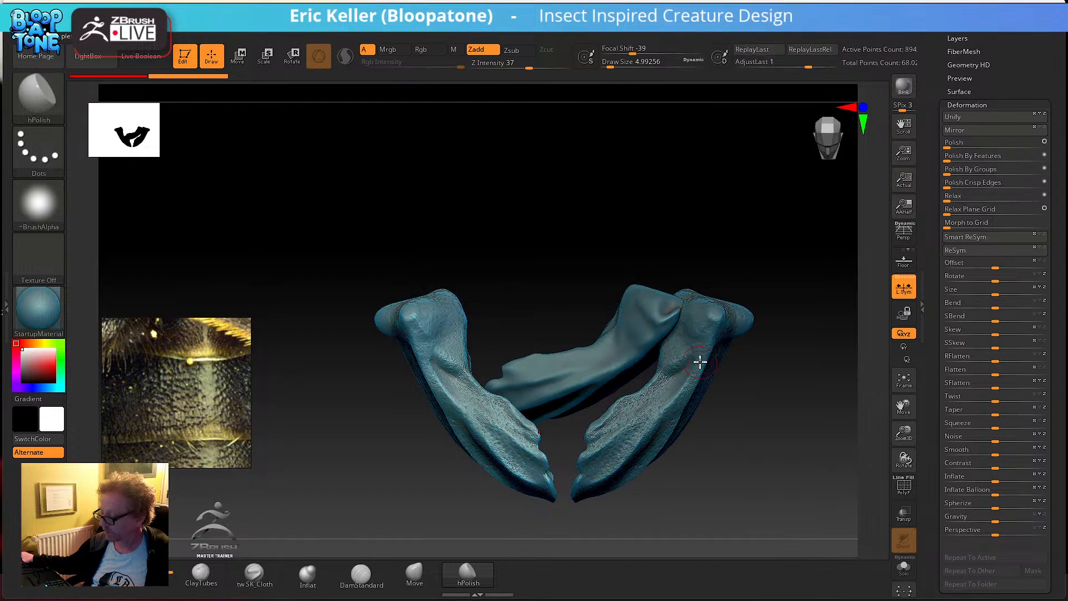
# - Turn on transparency with ghosting and set the mirrored mandible copy to subdivision level 1
pyautogui.moveTo(733, 366); pyautogui.dragTo(775, 291)
pyautogui.moveTo(936, 68); pyautogui.dragTo(925, 139)
pyautogui.click(964, 125)
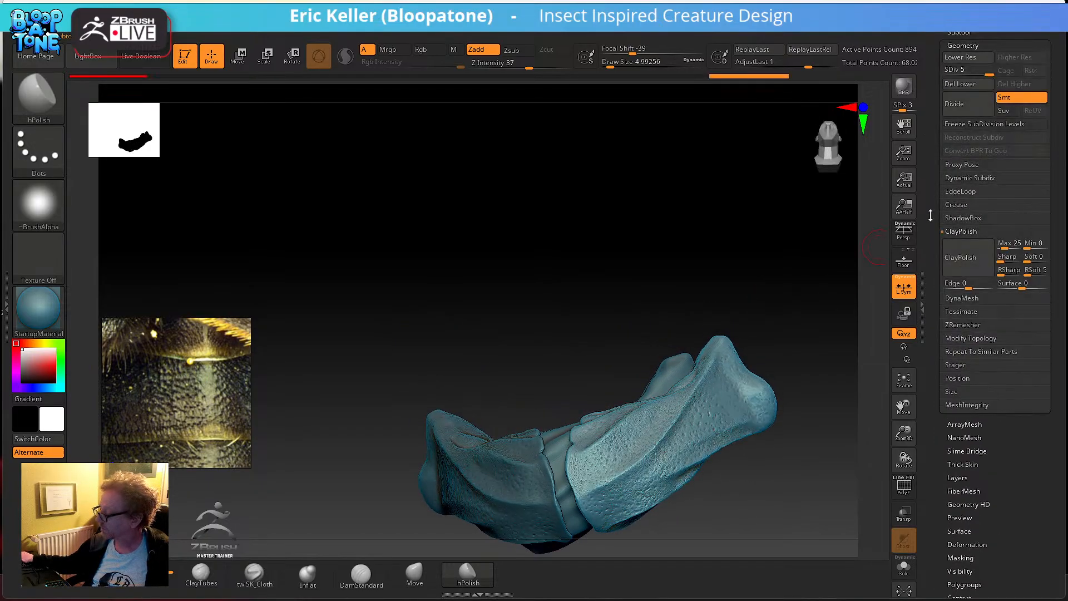
pyautogui.moveTo(753, 212); pyautogui.dragTo(811, 372)
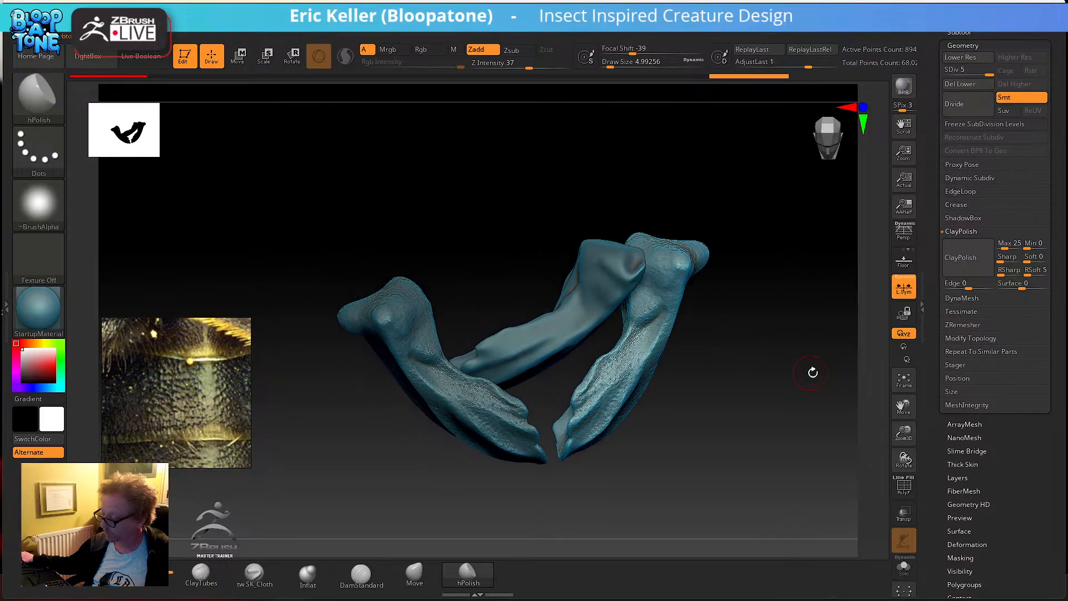
pyautogui.click(904, 513)
pyautogui.moveTo(720, 389)
pyautogui.keyDown('alt'); pyautogui.mouseDown()
pyautogui.moveTo(770, 388)
pyautogui.moveTo(737, 399)
pyautogui.mouseUp(); pyautogui.keyUp('alt')
pyautogui.click(947, 73)
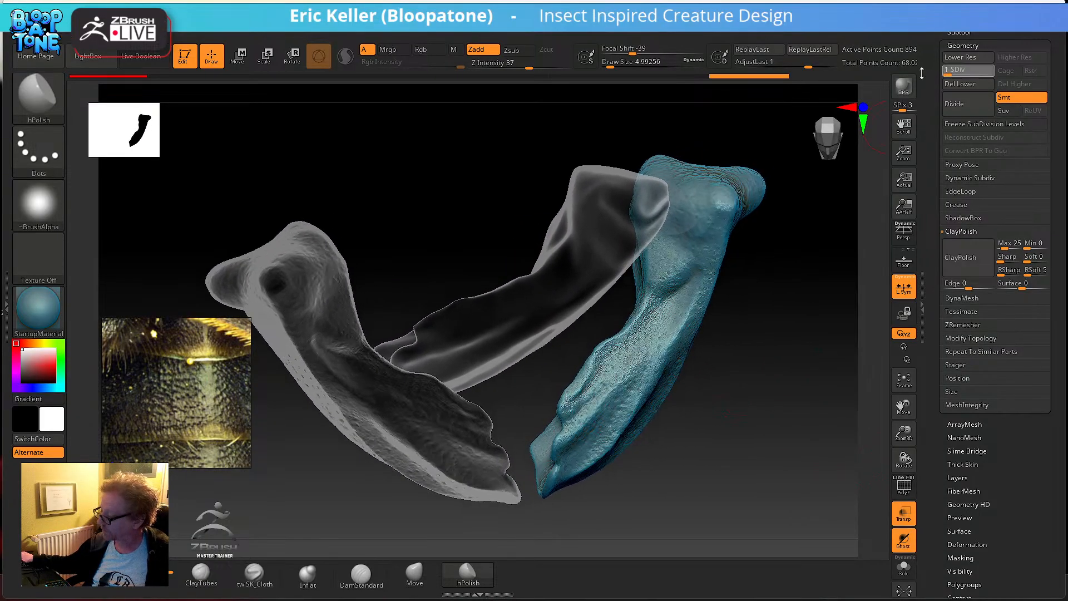
# - Place the transform gizmo on the mirrored mandible's broad end, then move and rotate the mandible over the original left mandible
pyautogui.press('w')
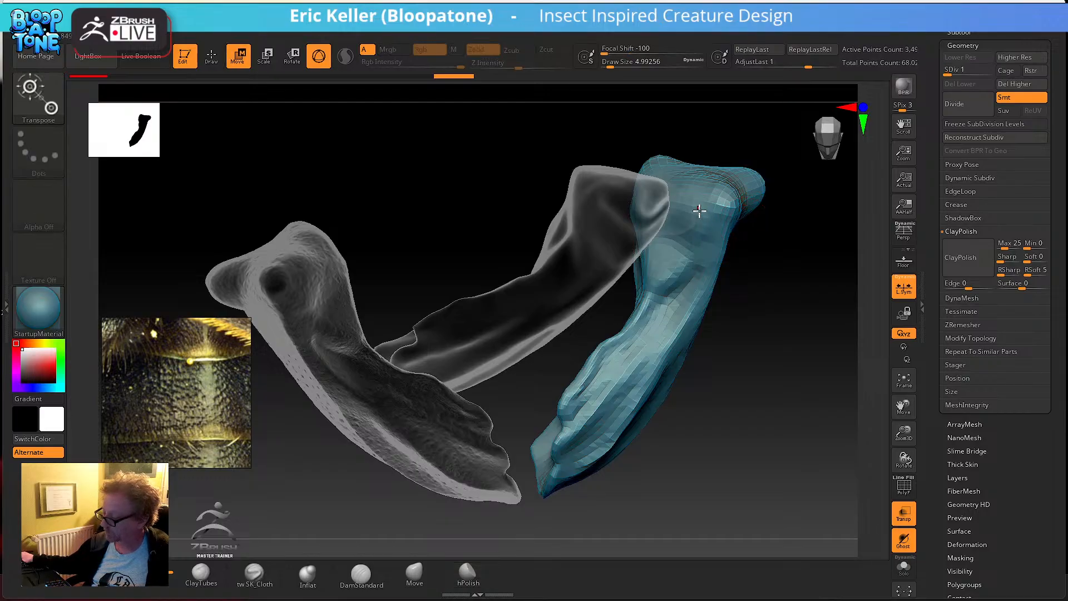
pyautogui.click(700, 210)
pyautogui.moveTo(740, 250)
pyautogui.mouseDown()
pyautogui.moveTo(664, 240)
pyautogui.moveTo(674, 246)
pyautogui.moveTo(696, 223)
pyautogui.moveTo(685, 221)
pyautogui.moveTo(687, 245)
pyautogui.moveTo(658, 217)
pyautogui.moveTo(663, 184)
pyautogui.mouseUp()
pyautogui.moveTo(780, 367); pyautogui.dragTo(766, 324)
pyautogui.moveTo(689, 248); pyautogui.dragTo(671, 218)
pyautogui.moveTo(796, 379); pyautogui.dragTo(732, 408)
pyautogui.moveTo(718, 310); pyautogui.dragTo(724, 366)
pyautogui.keyDown('alt'); pyautogui.moveTo(725, 365); pyautogui.dragTo(778, 358); pyautogui.keyUp('alt')
pyautogui.keyDown('alt'); pyautogui.moveTo(778, 358); pyautogui.dragTo(783, 286); pyautogui.keyUp('alt')
pyautogui.moveTo(809, 347); pyautogui.dragTo(824, 363)
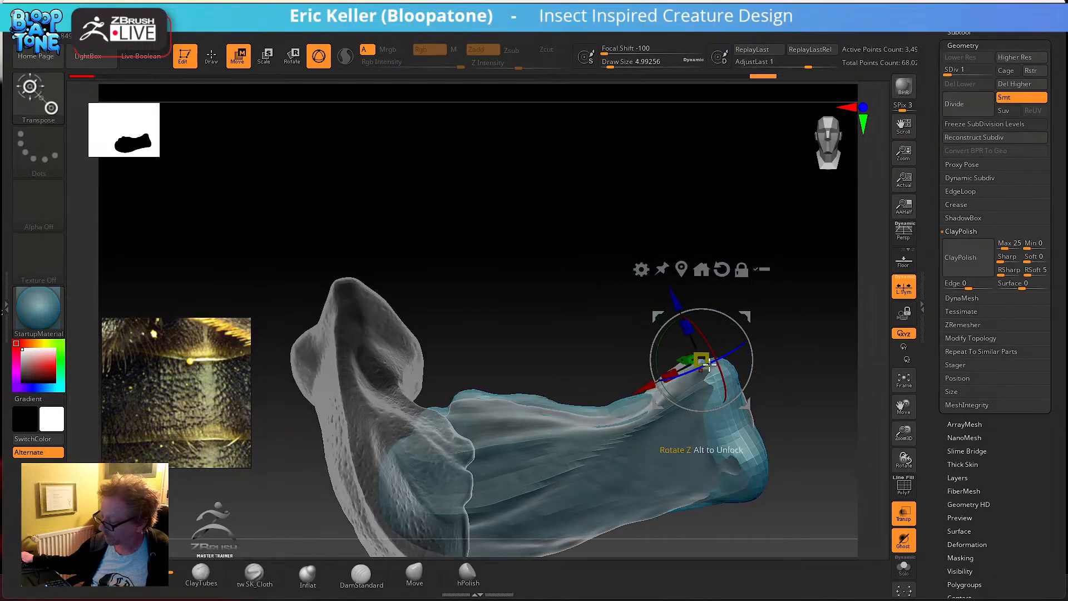
# - Fine-tune the mirrored mandible's rotation and position against the left mandible scan, checking the overlap from several angles
pyautogui.moveTo(775, 336); pyautogui.dragTo(794, 467)
pyautogui.moveTo(746, 408); pyautogui.dragTo(756, 371)
pyautogui.moveTo(827, 411); pyautogui.dragTo(720, 458)
pyautogui.moveTo(706, 396); pyautogui.dragTo(709, 382)
pyautogui.keyDown('alt'); pyautogui.moveTo(770, 371); pyautogui.dragTo(753, 406); pyautogui.keyUp('alt')
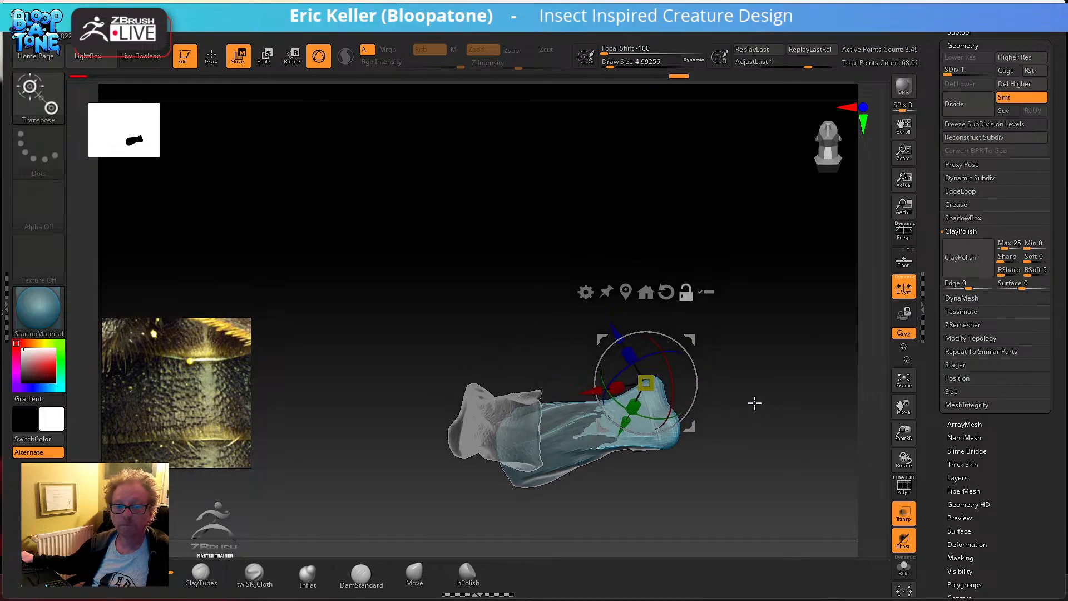
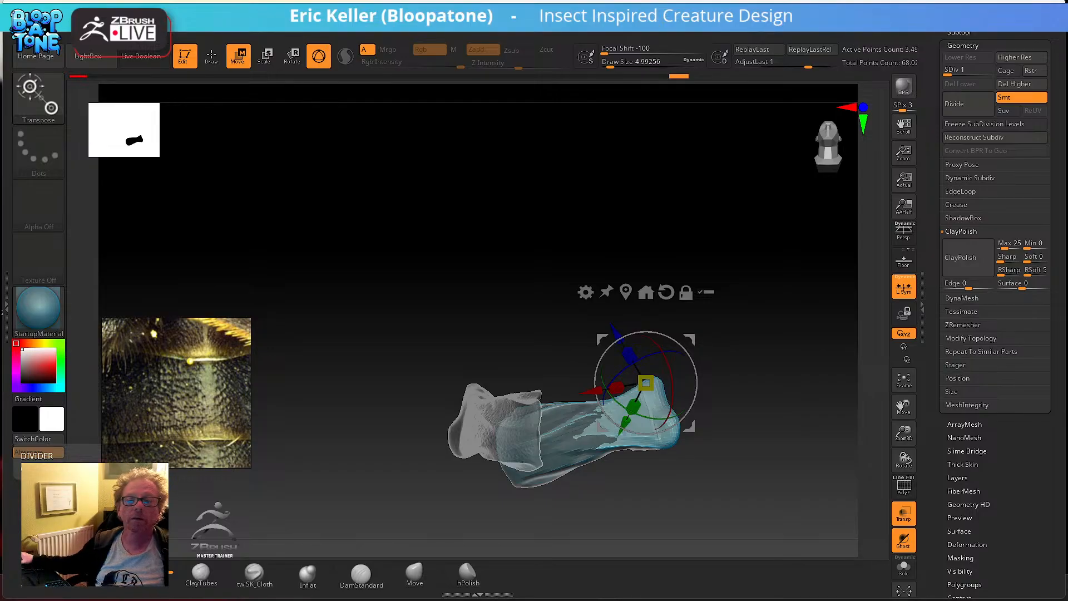
# - Switch to the Fab marketplace in the browser, move the floating reference image out of the way and search for "bone"
pyautogui.moveTo(340, 206); pyautogui.dragTo(486, 181)
pyautogui.click(557, 178)
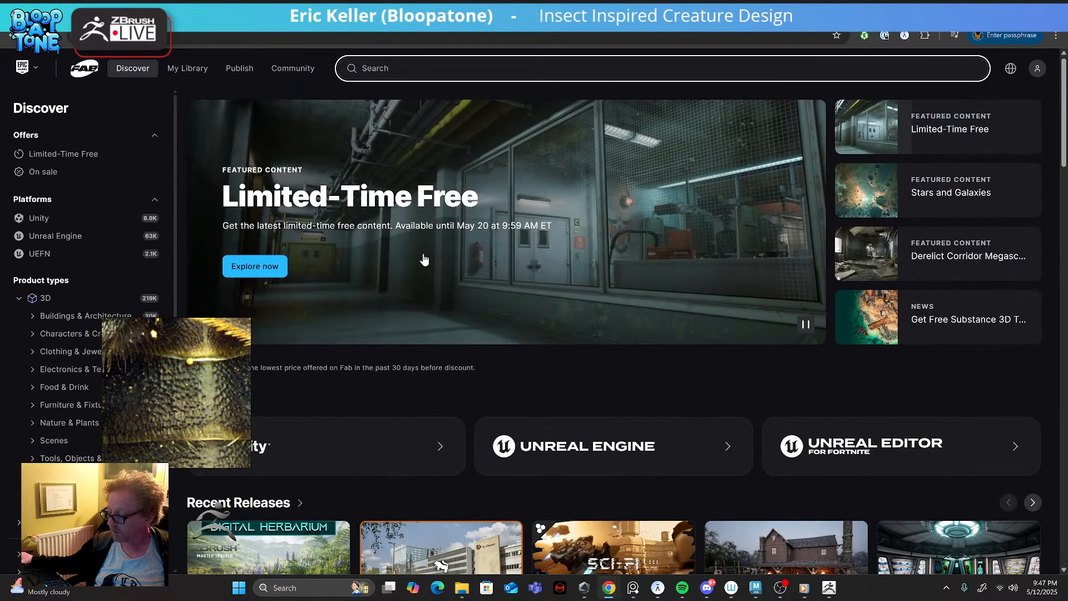
pyautogui.moveTo(191, 349); pyautogui.dragTo(1, 303, button='right')
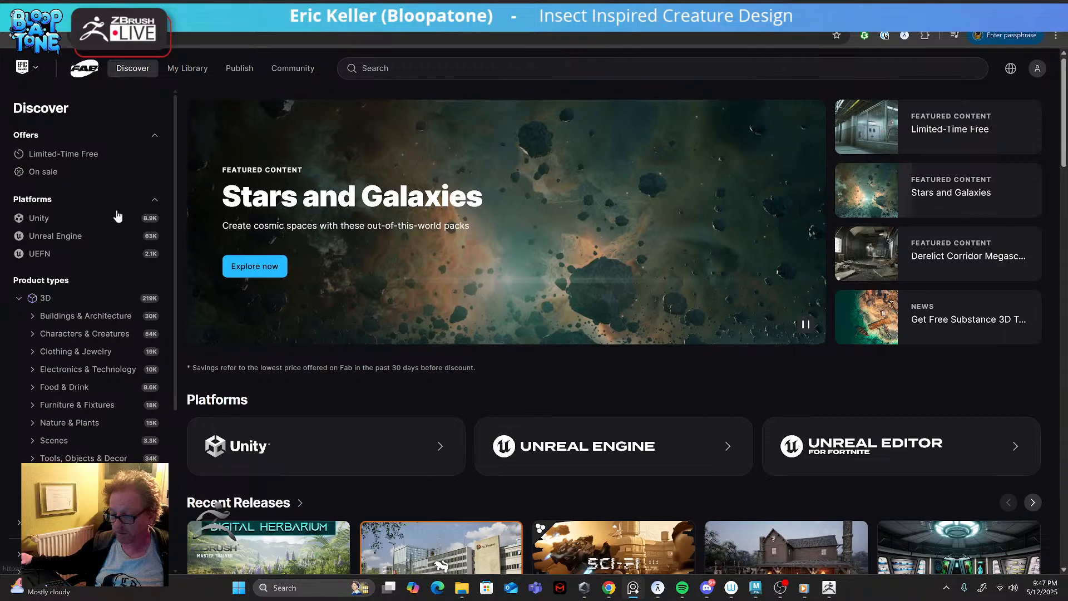
pyautogui.click(405, 68)
pyautogui.write('b')
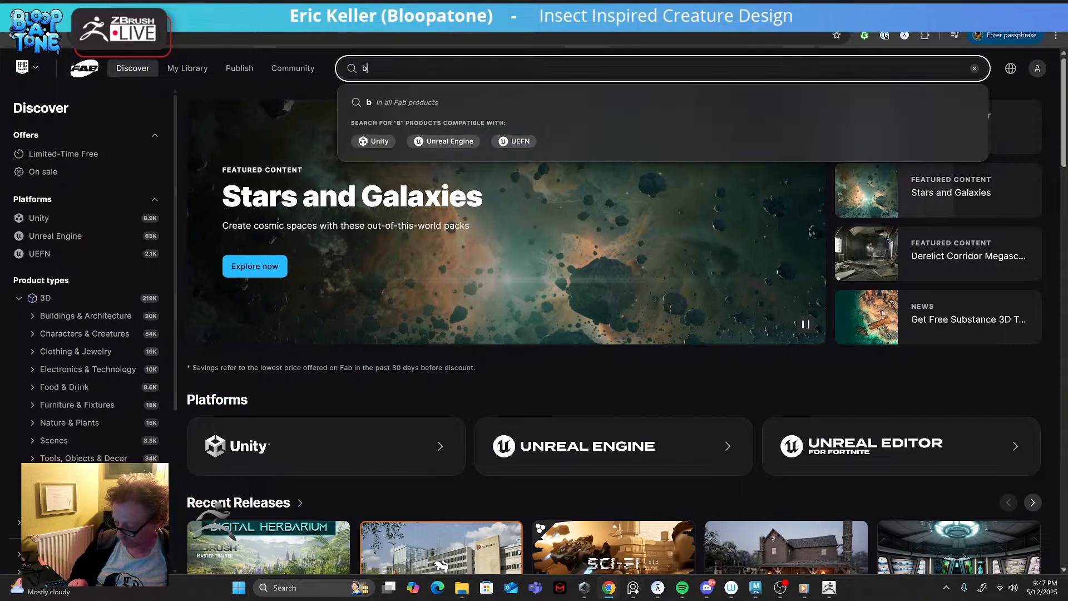
pyautogui.write('one')
pyautogui.press('Return')
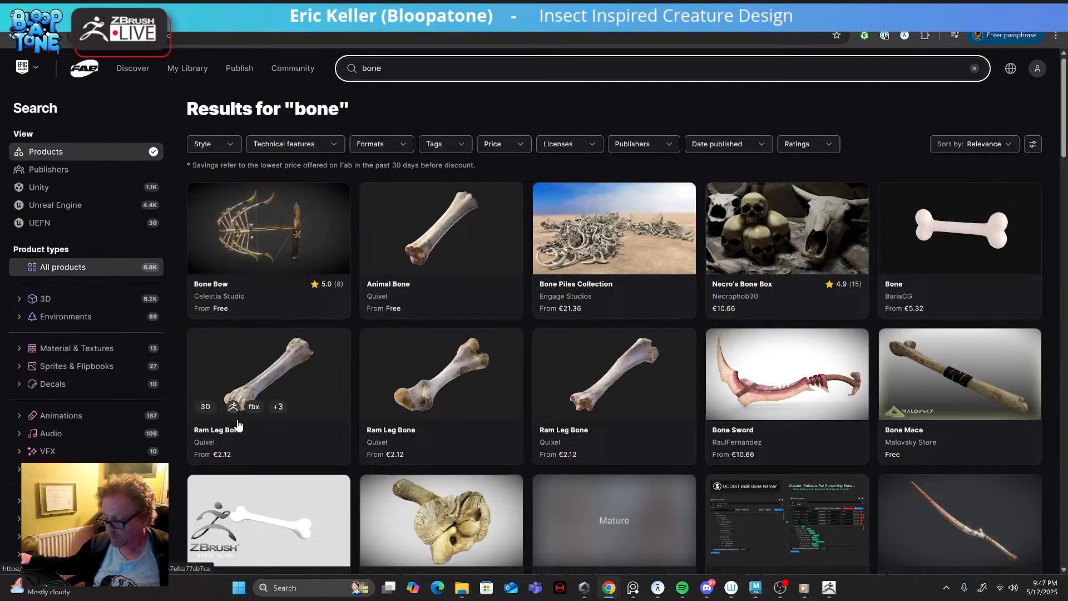
# - Open Quixel's Animal Bone listing, review its description and included formats, and return to the search results
pyautogui.click(417, 217)
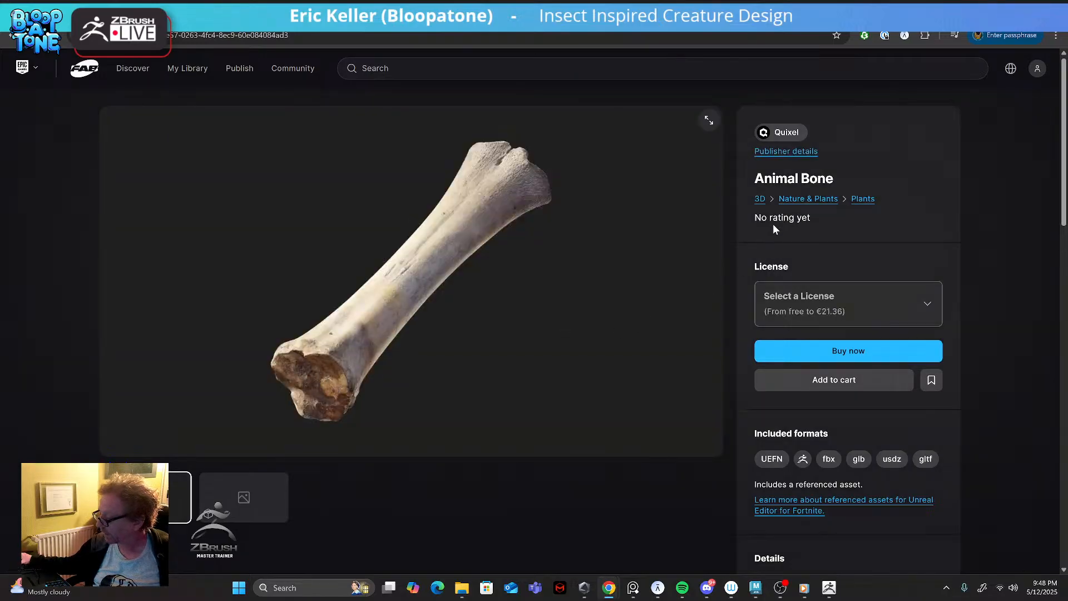
pyautogui.scroll(-5, 682, 388)
pyautogui.scroll(-1, 680, 388)
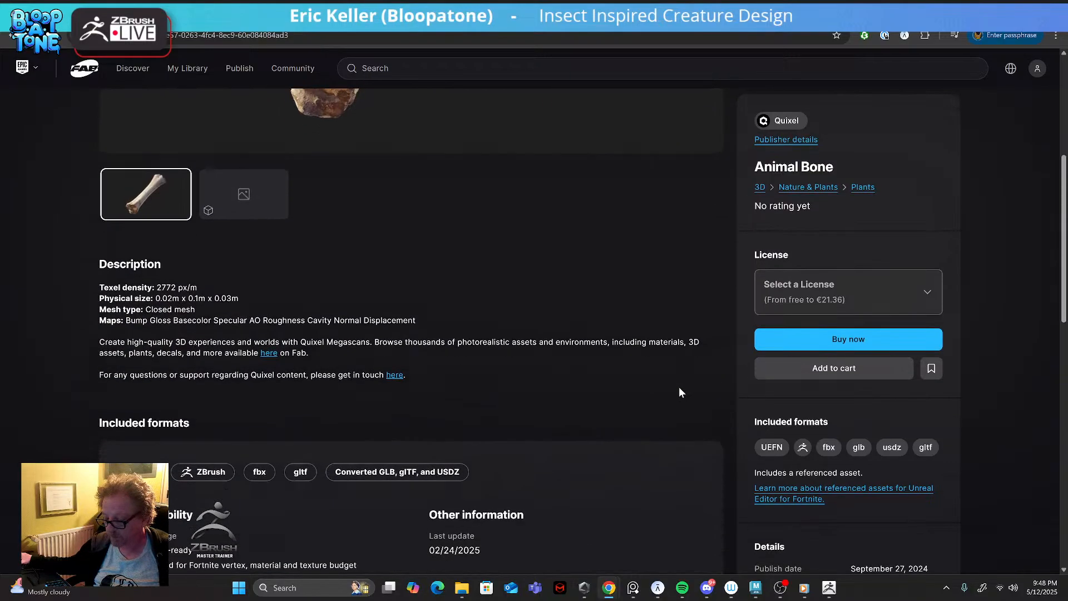
pyautogui.scroll(6, 679, 392)
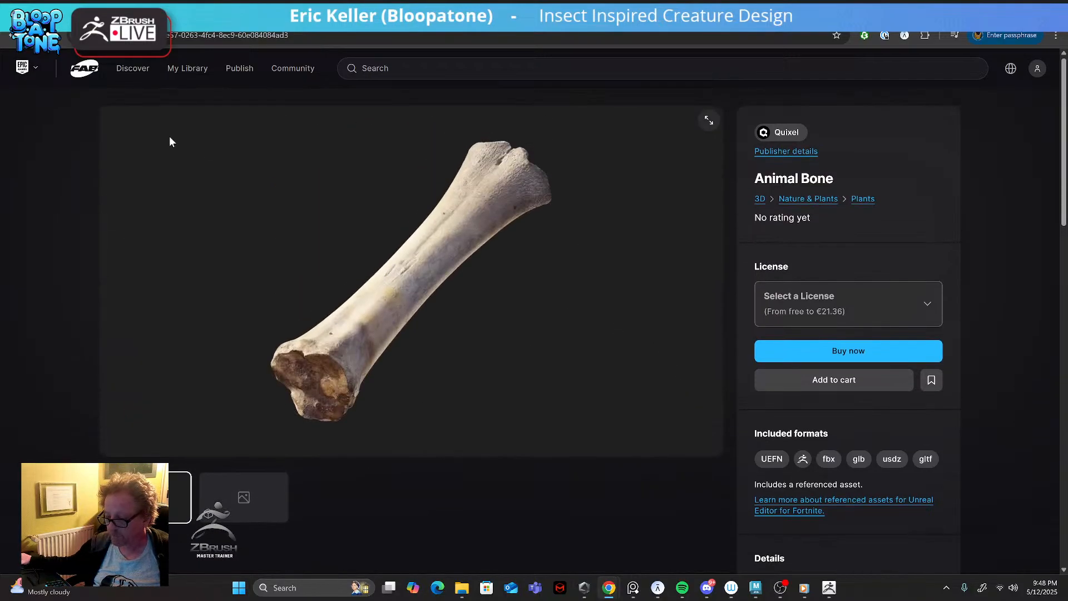
pyautogui.hotkey('alt', 'Left')
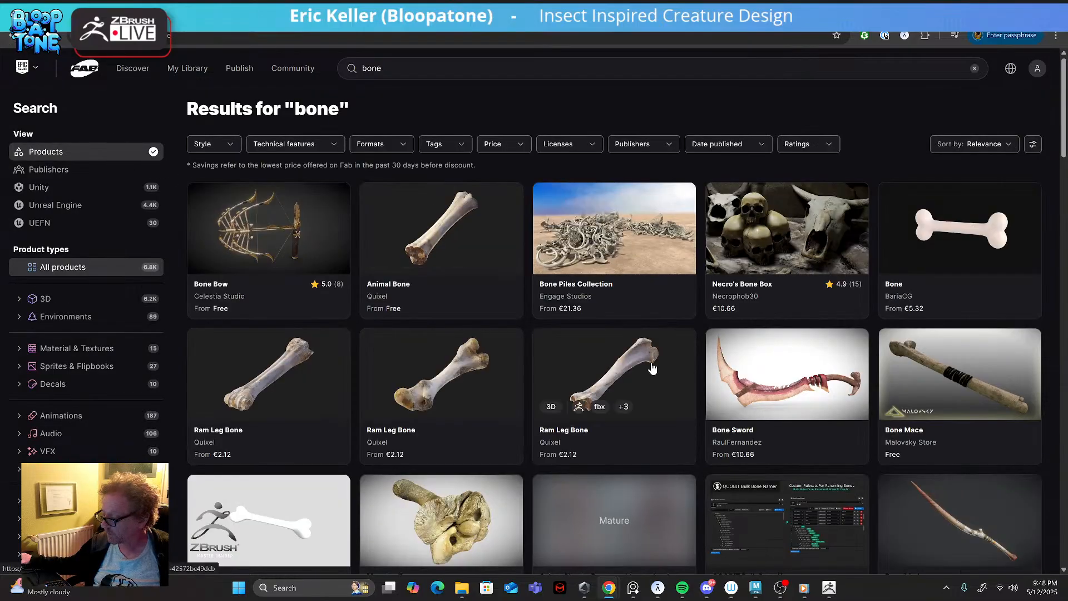
# - Browse the "bone" search results on Fab, looking over the scanned bones, skeletons and bone creatures on offer
pyautogui.scroll(-6, 650, 362)
pyautogui.scroll(-5, 652, 367)
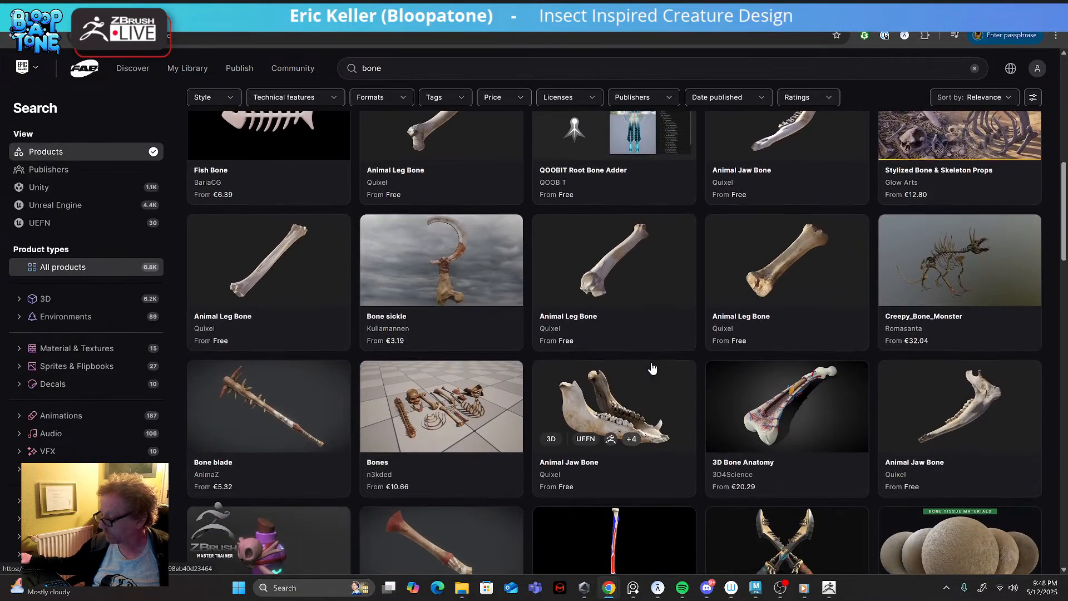
pyautogui.scroll(-2, 661, 377)
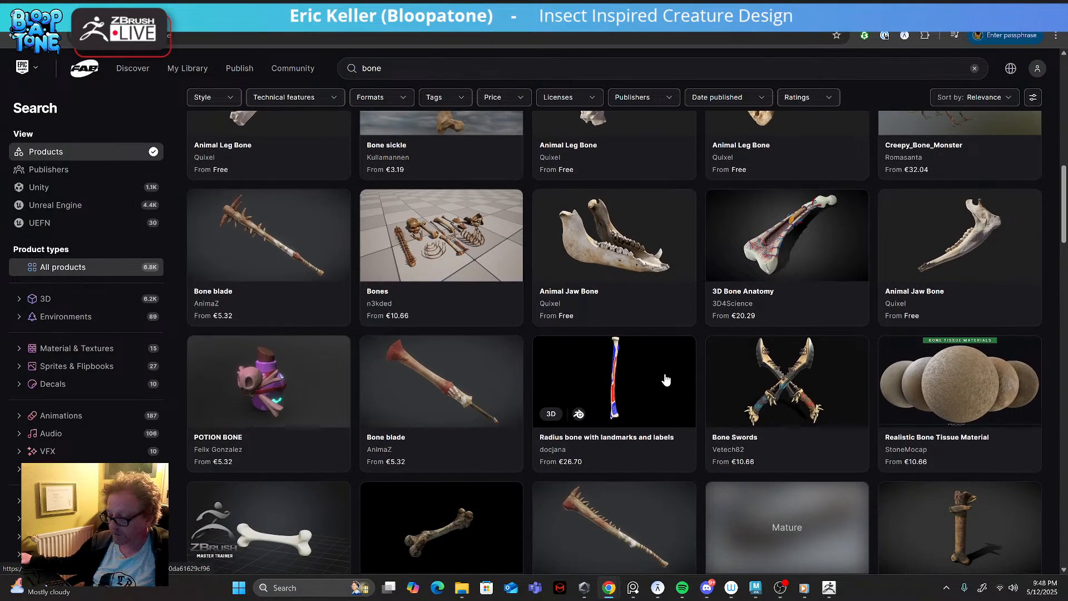
pyautogui.scroll(-4, 666, 380)
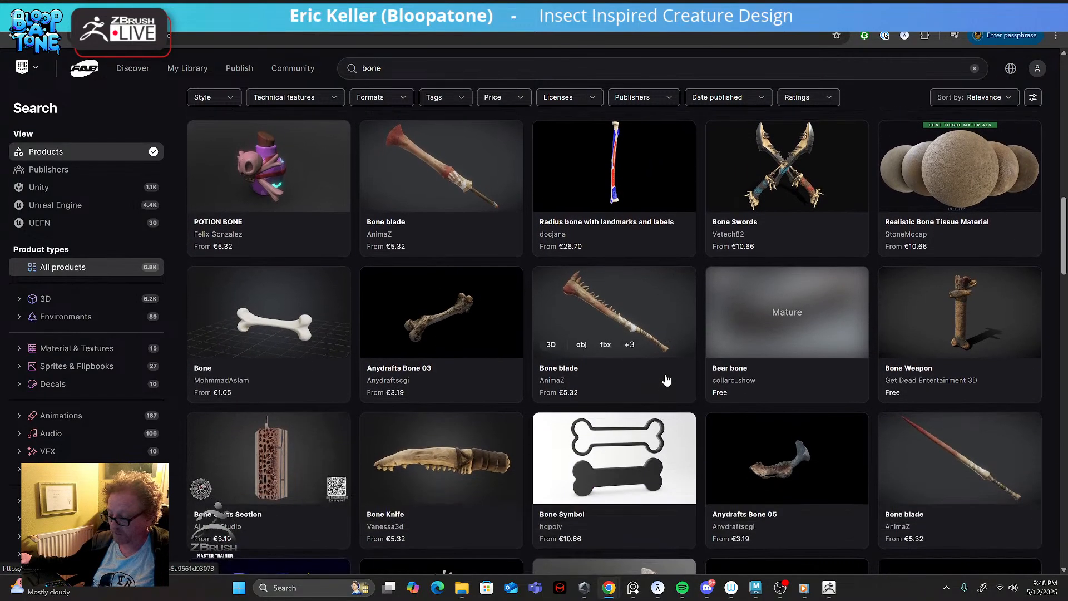
pyautogui.scroll(-2, 666, 380)
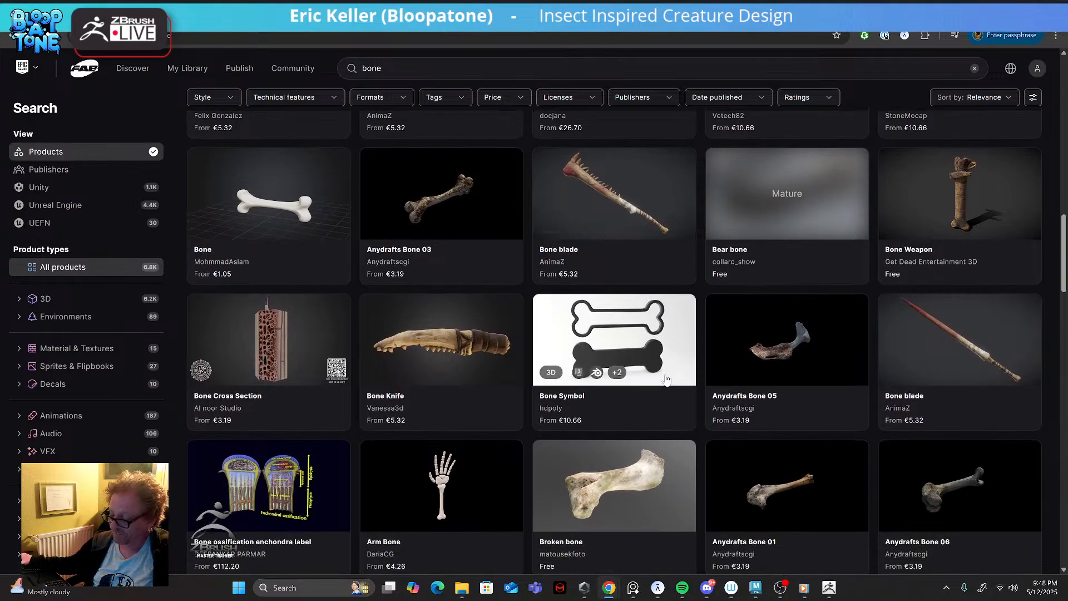
pyautogui.scroll(-6, 666, 380)
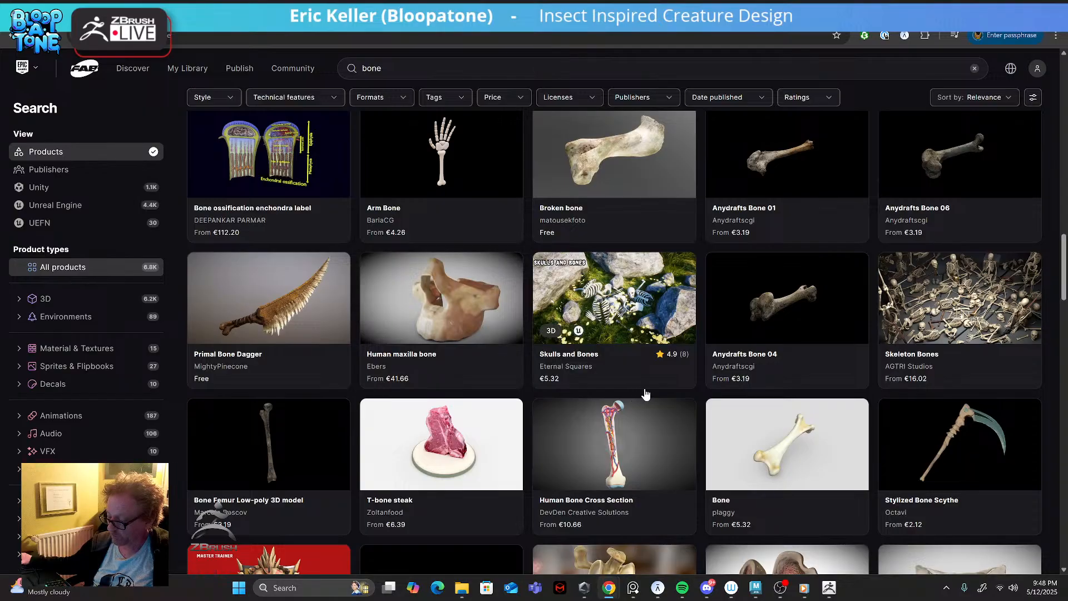
pyautogui.scroll(-5, 645, 394)
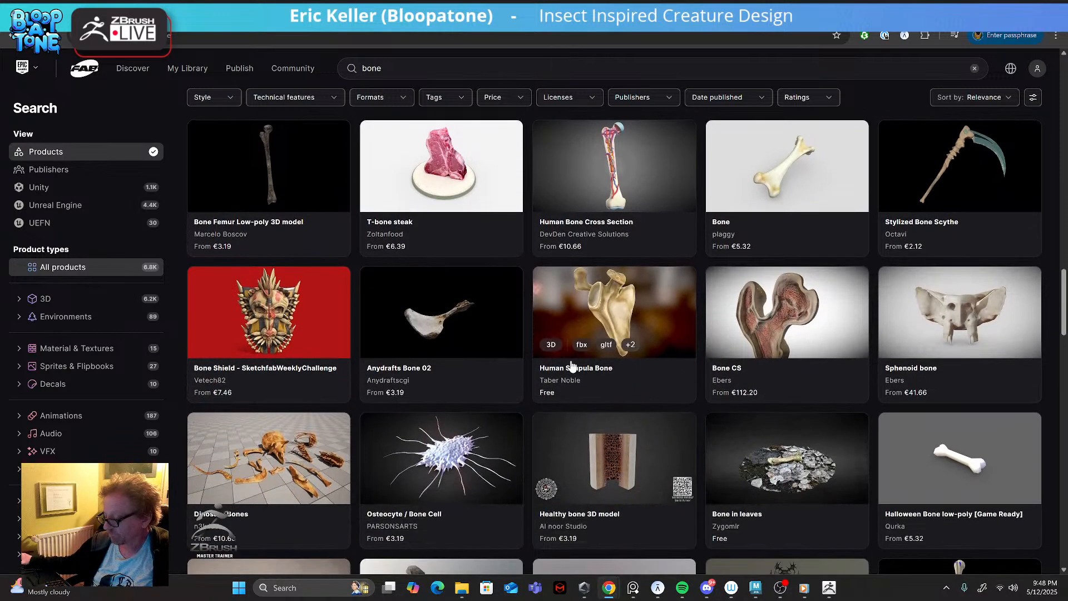
pyautogui.scroll(-3, 642, 381)
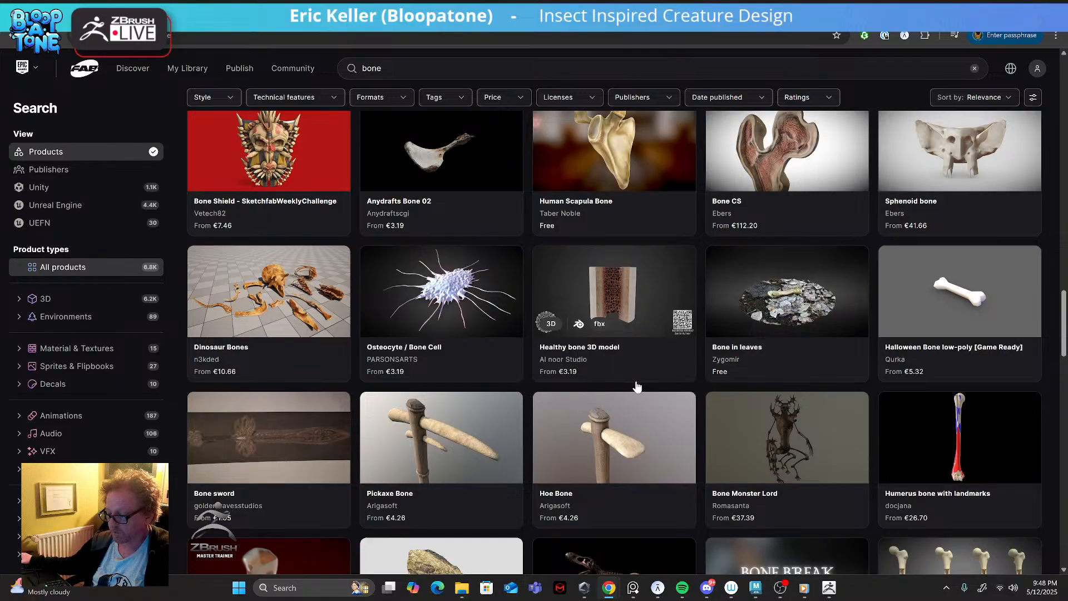
pyautogui.scroll(-6, 630, 345)
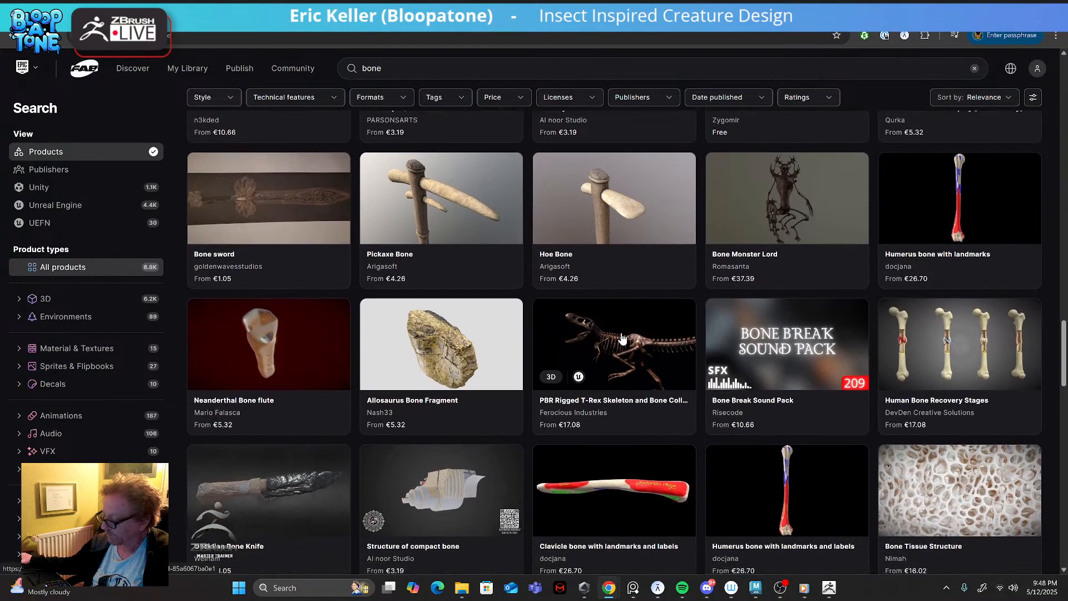
pyautogui.scroll(-2, 615, 351)
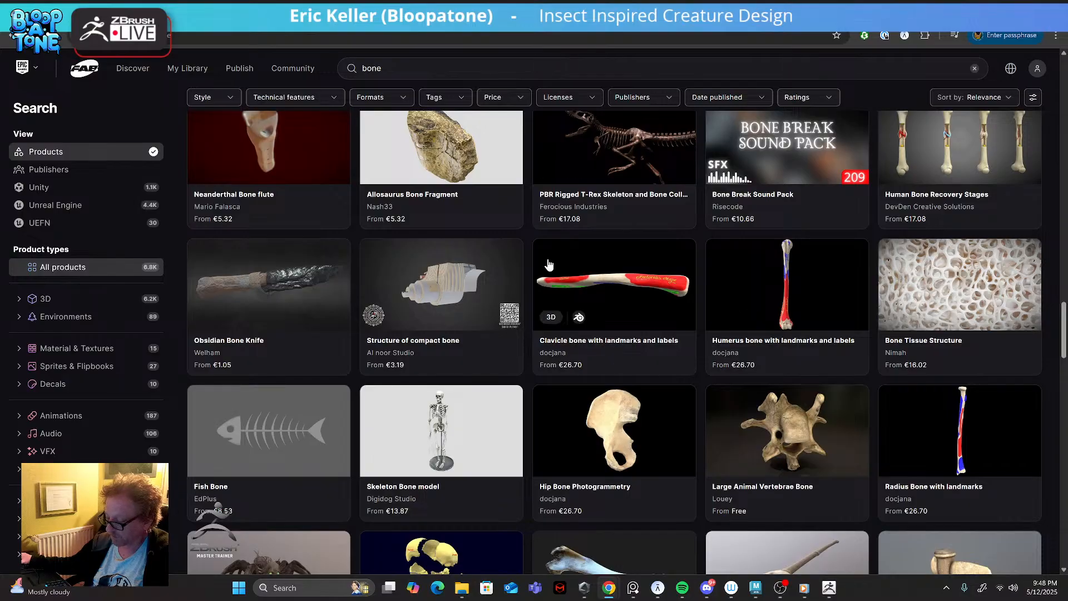
pyautogui.scroll(-3, 555, 259)
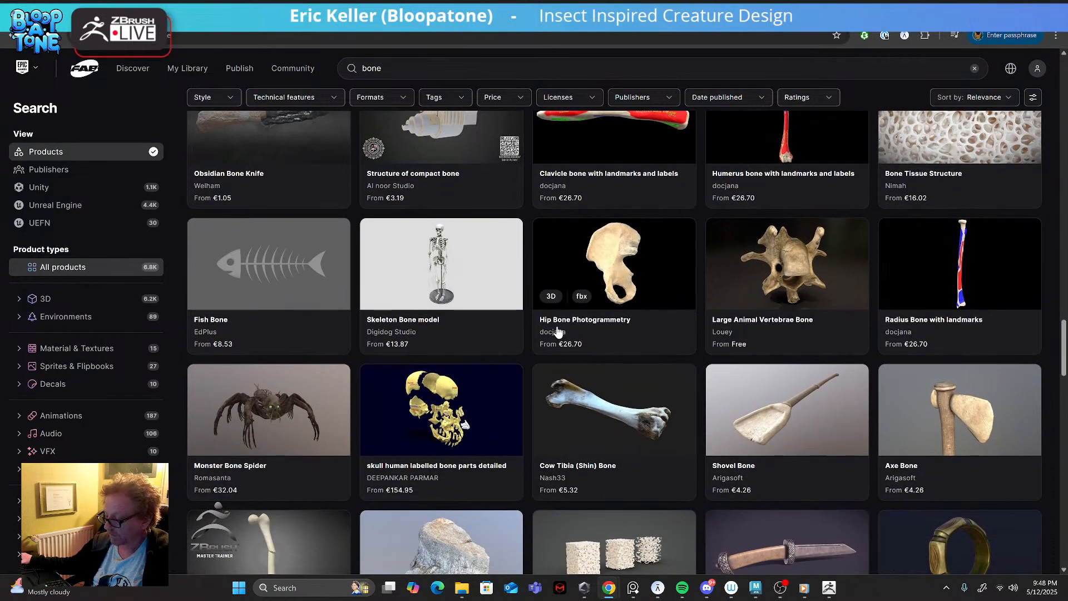
pyautogui.scroll(-4, 557, 331)
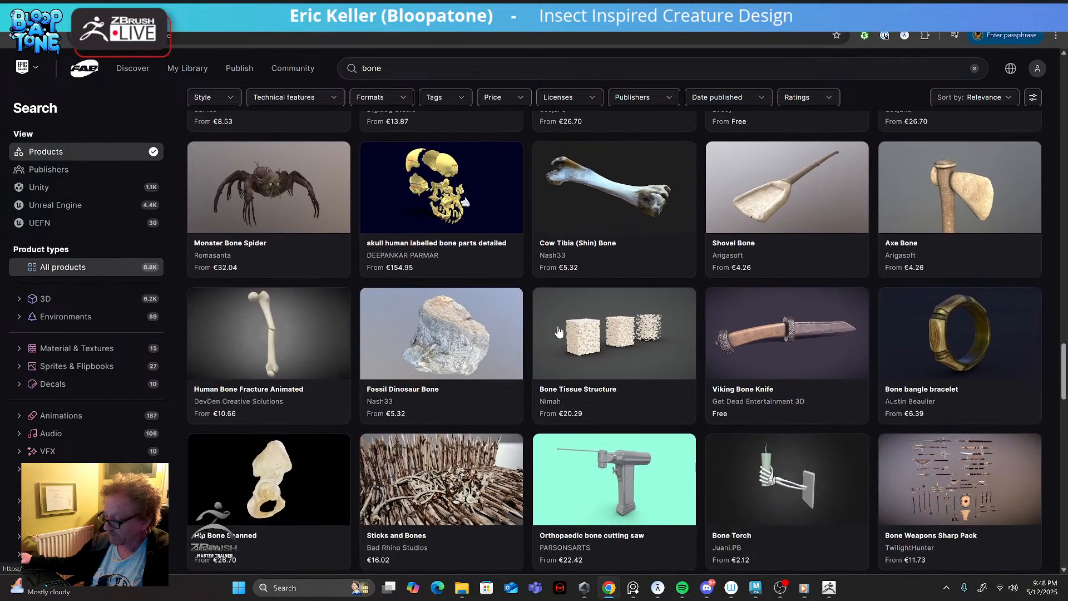
# - Open the Monster Bone Spider listing, view its front-facing preview image and return to the search results
pyautogui.click(305, 209)
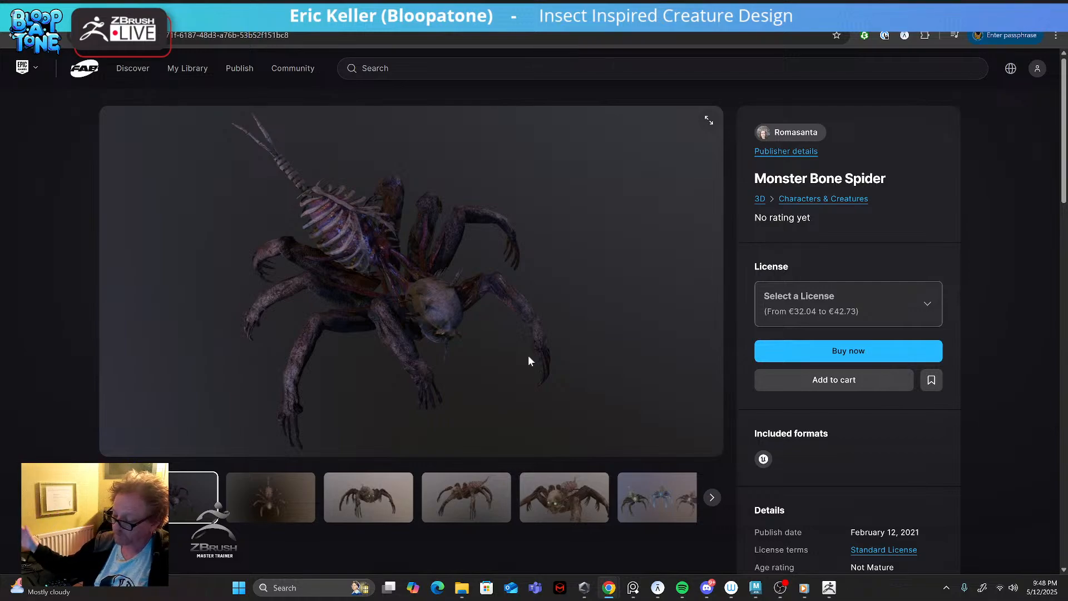
pyautogui.click(366, 512)
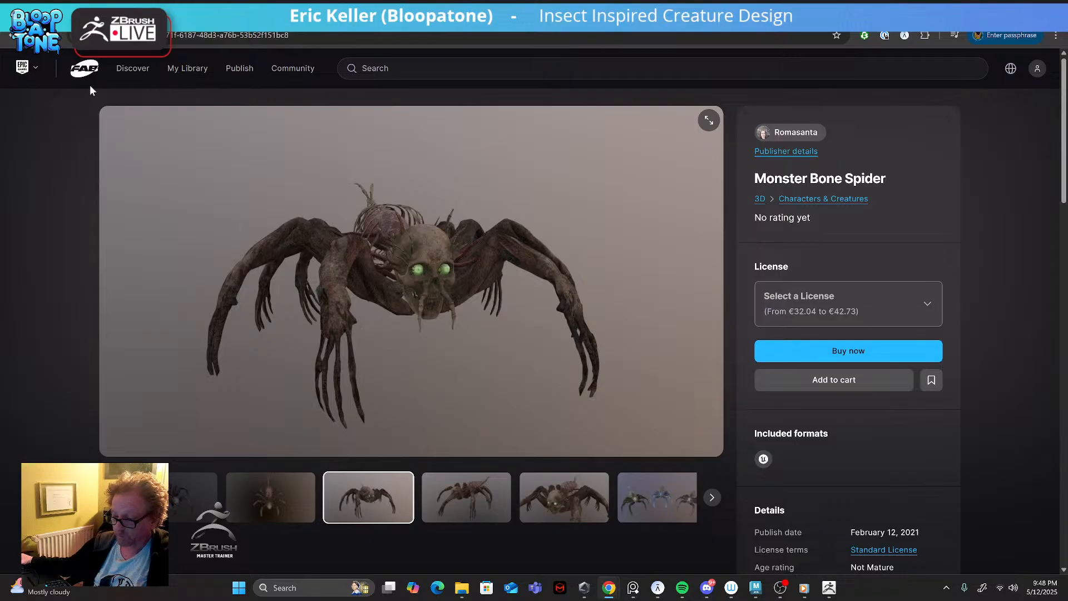
pyautogui.click(10, 37)
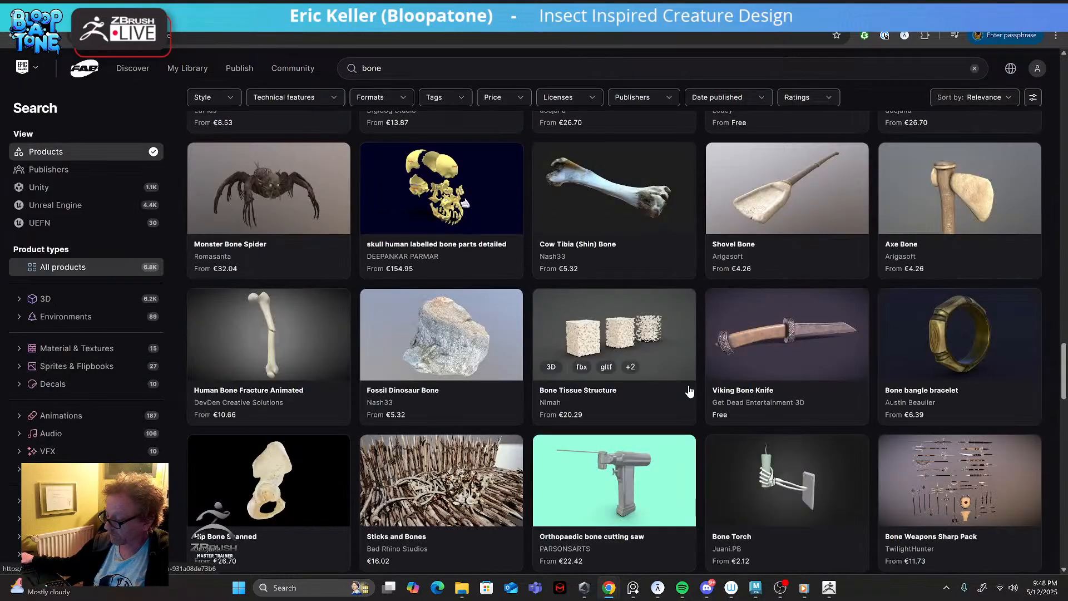
# - Look through the remaining bone results below Monster Bone Spider and return to the start of the list
pyautogui.scroll(-5, 689, 392)
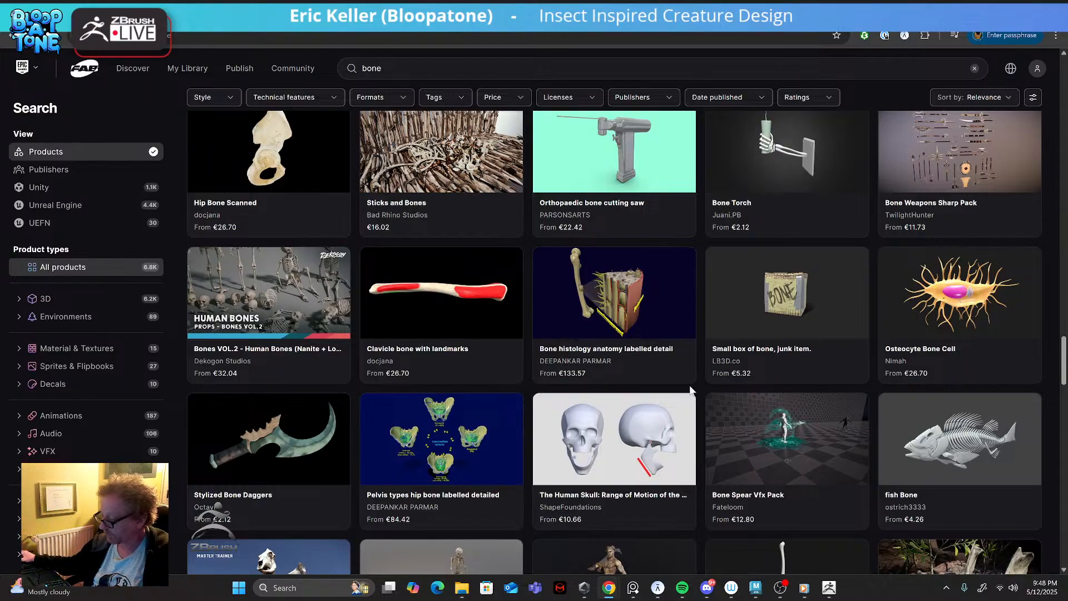
pyautogui.scroll(-8, 698, 389)
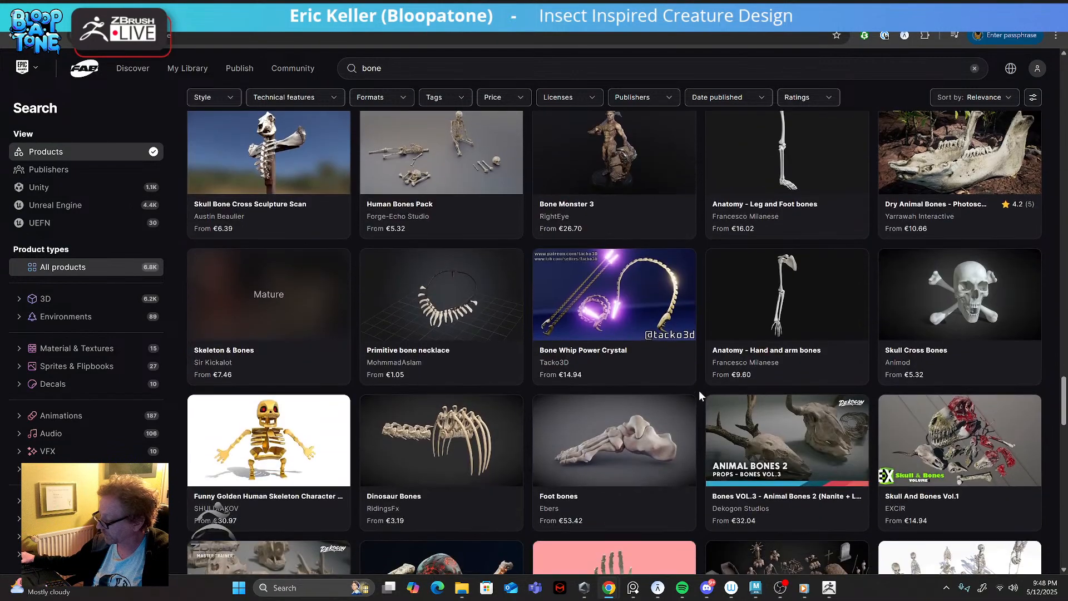
pyautogui.scroll(-20, 704, 396)
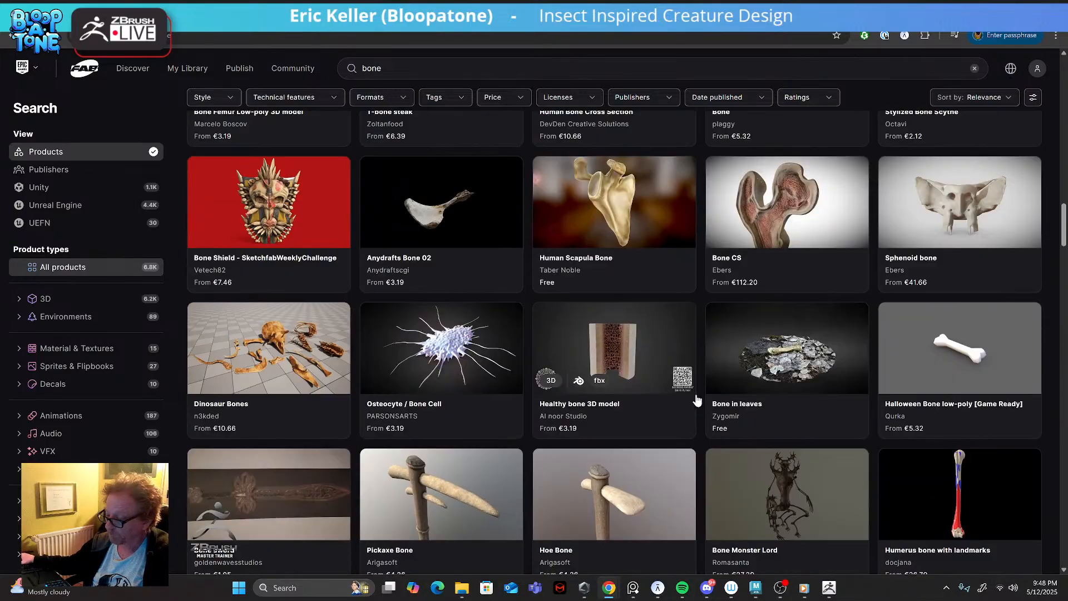
pyautogui.scroll(20, 698, 398)
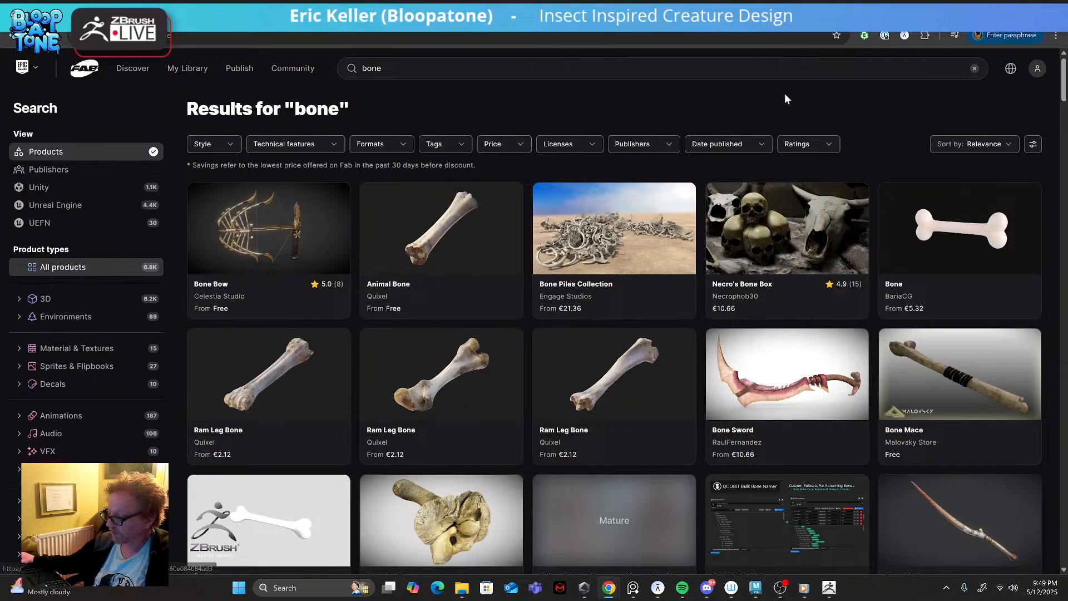
# - Switch back to ZBrush and load the bone_07 brush preset from disk
pyautogui.click(1004, 7)
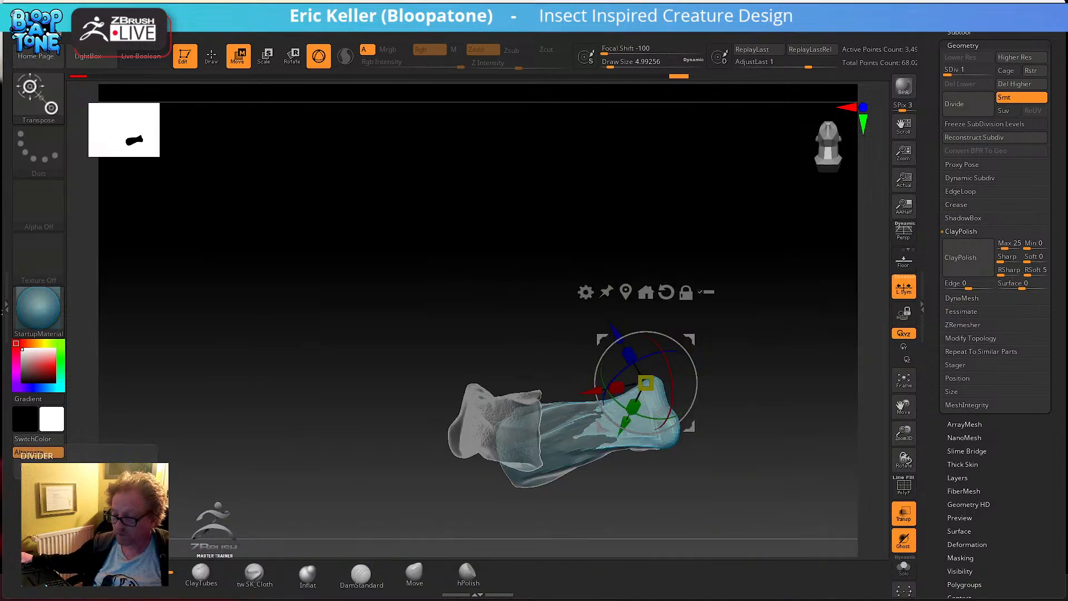
pyautogui.press('b')
pyautogui.click(94, 46)
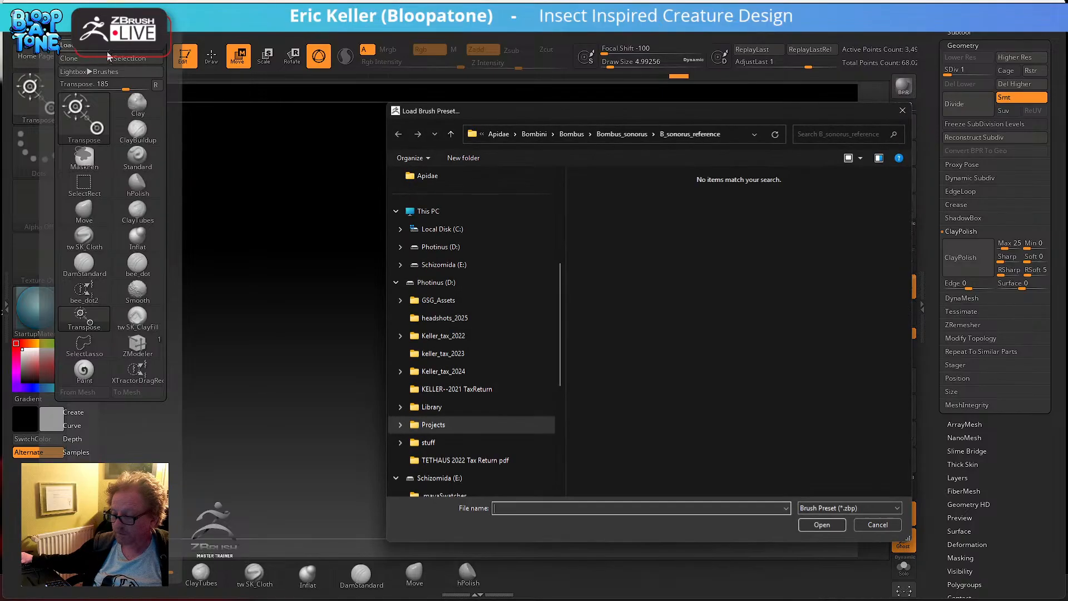
pyautogui.moveTo(547, 114); pyautogui.dragTo(0, 106)
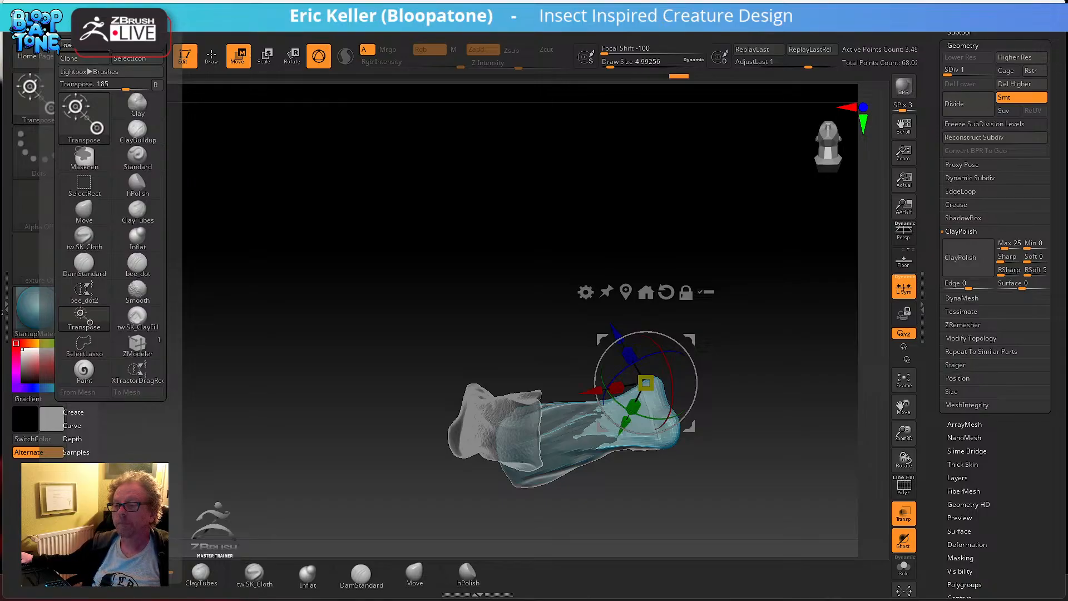
pyautogui.click(84, 45)
pyautogui.moveTo(416, 184); pyautogui.dragTo(500, 136)
pyautogui.click(423, 325)
pyautogui.click(638, 550)
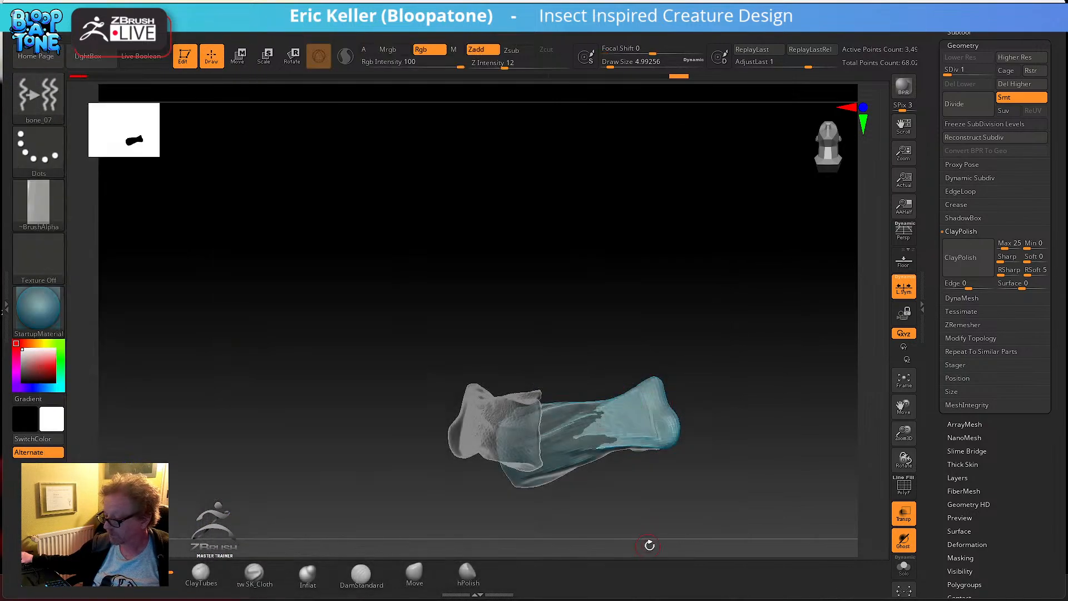
# - Make the PolySphere the active tool, frame it in the view and subdivide it to level 7
pyautogui.scroll(5, 964, 161)
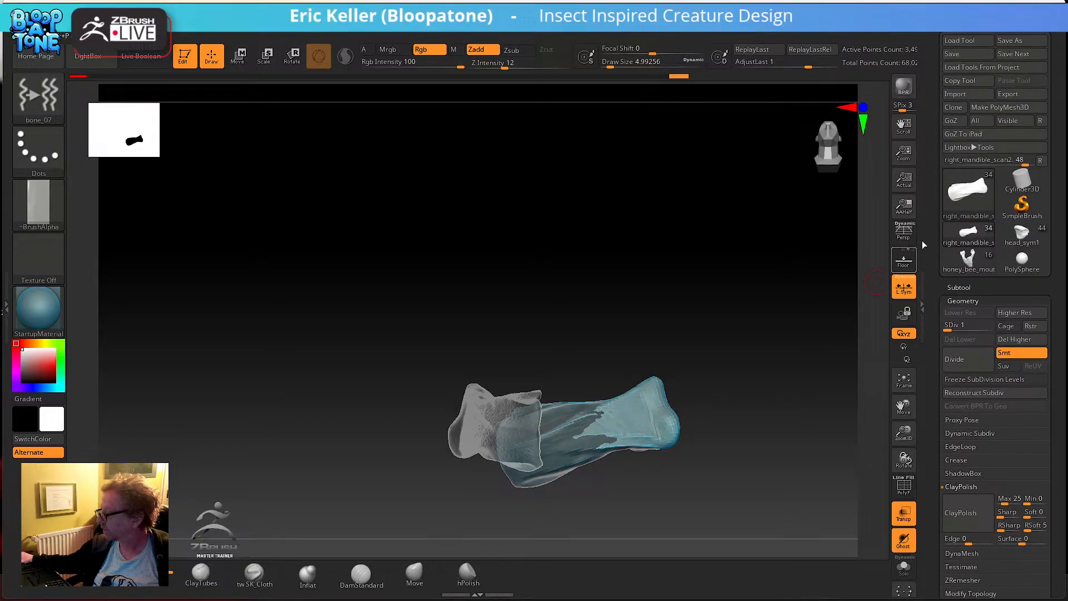
pyautogui.click(1023, 259)
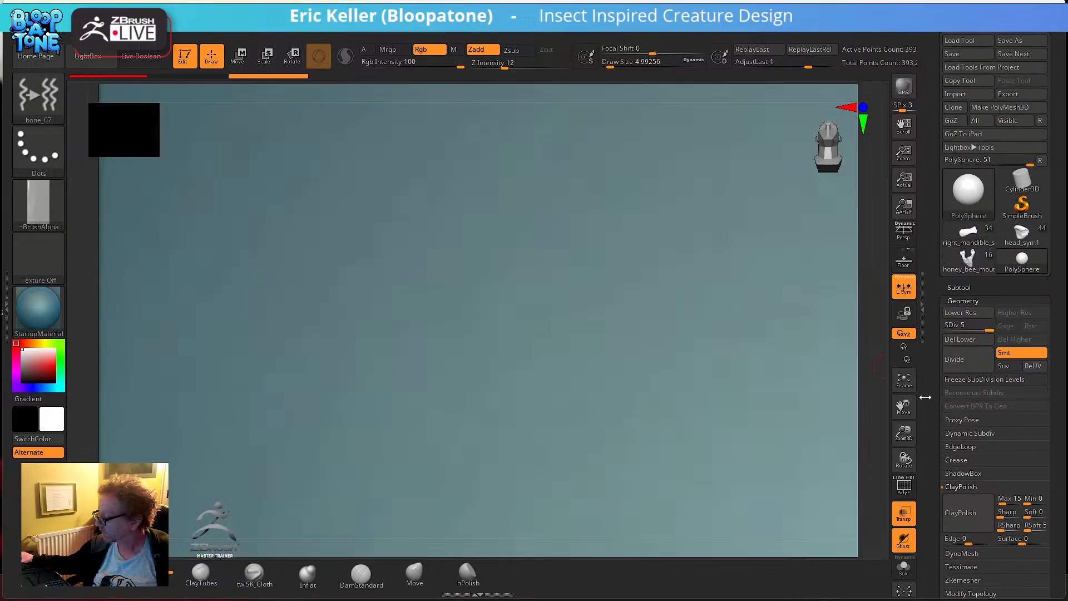
pyautogui.click(904, 380)
pyautogui.press('ctrl')
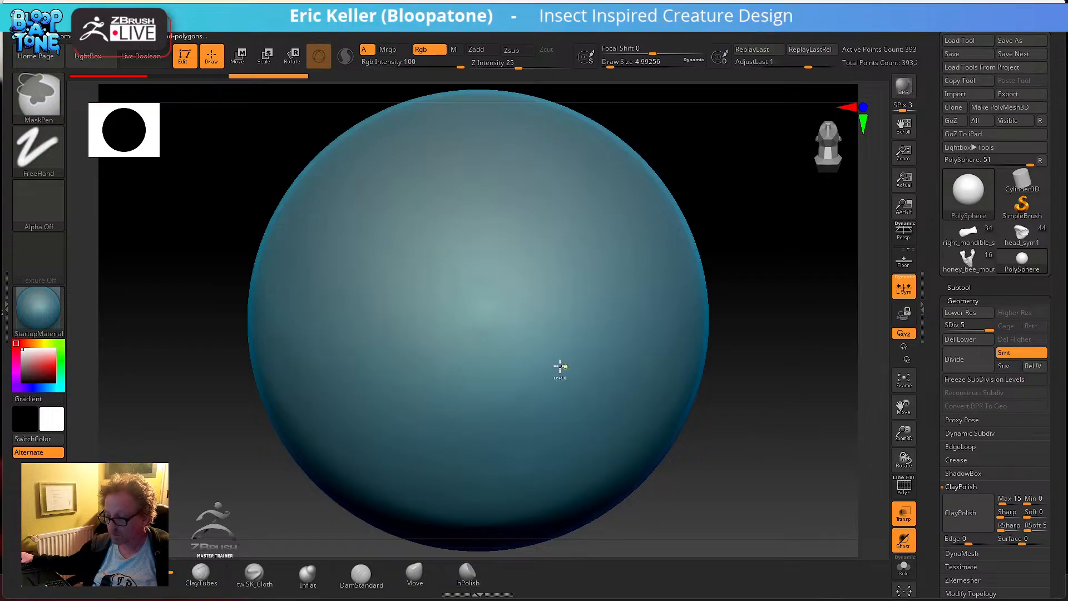
pyautogui.hotkey('ctrl', 'd')
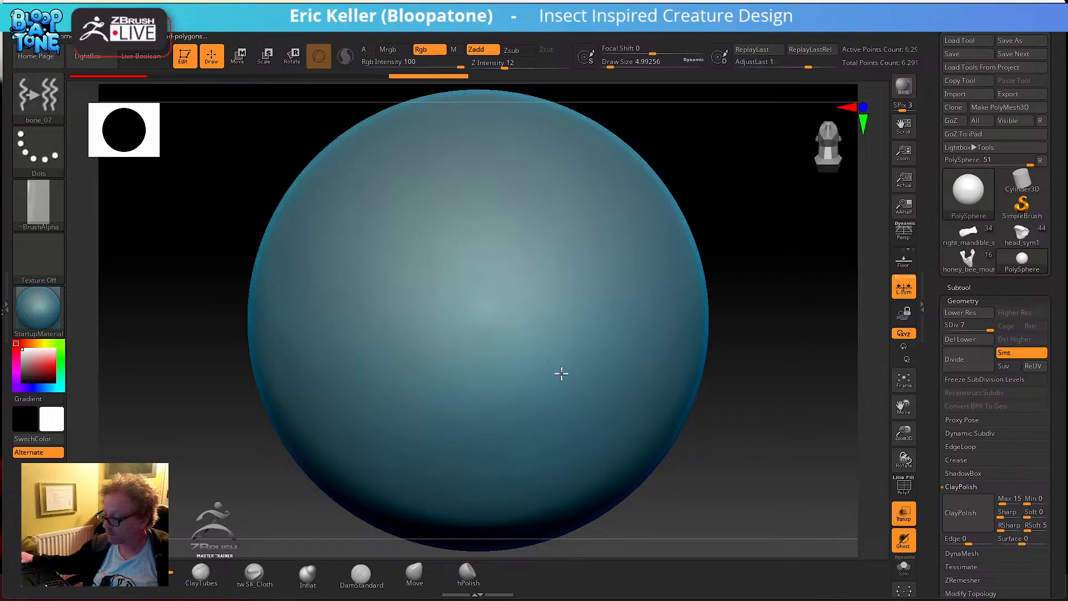
# - Set the draw size to about 108 and sculpt bone surface detail onto the front of the sphere with bone_07
pyautogui.press('s')
pyautogui.moveTo(471, 313); pyautogui.dragTo(494, 312)
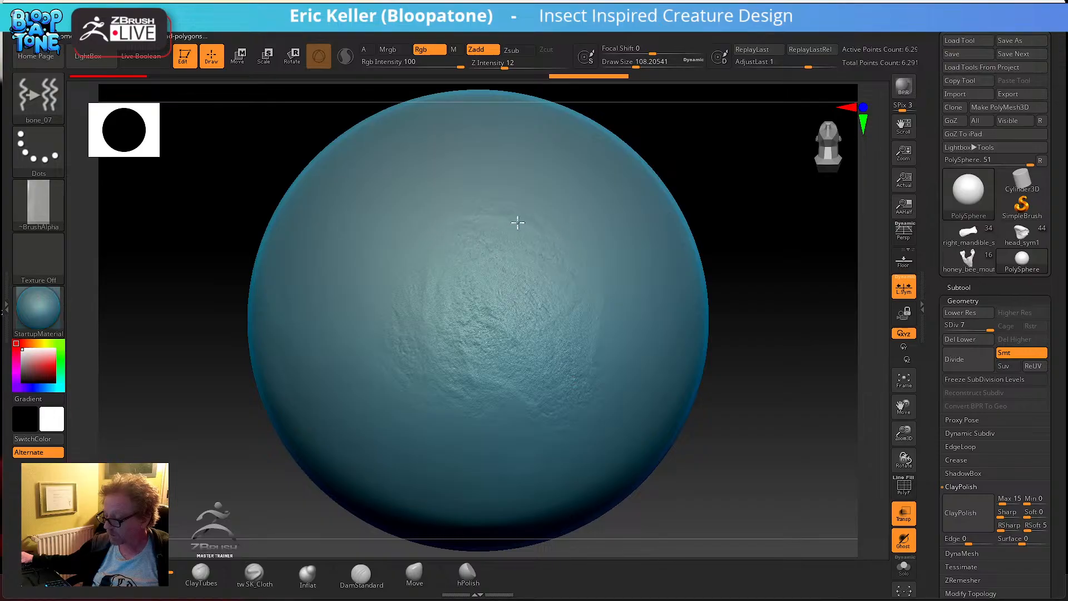
pyautogui.click(38, 150)
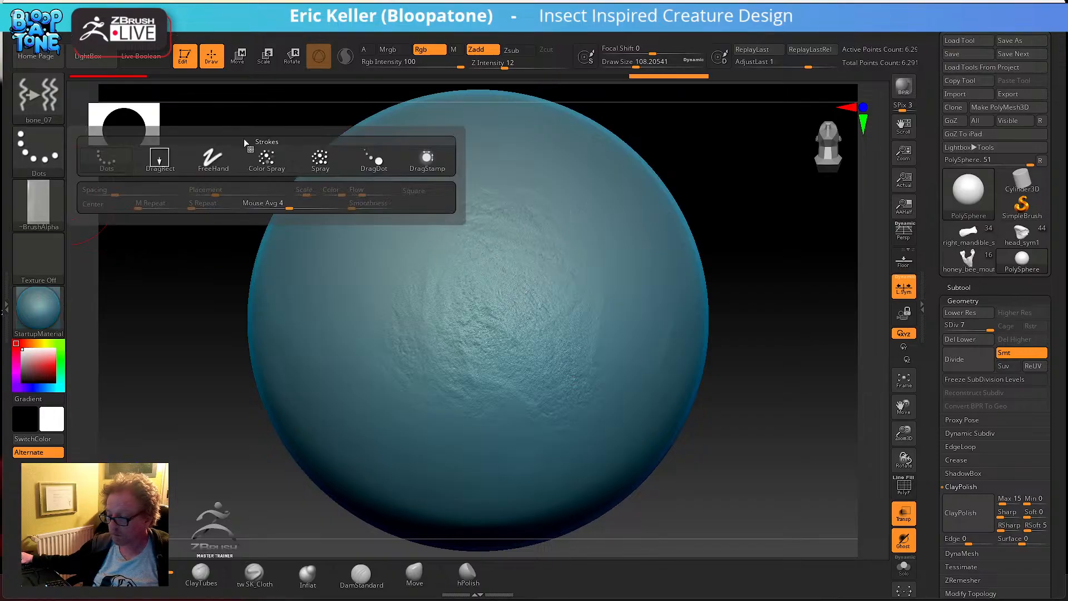
# - Assign the brush's own bone colour texture and make a diagonal bone stroke across a clean area of the sphere
pyautogui.click(42, 257)
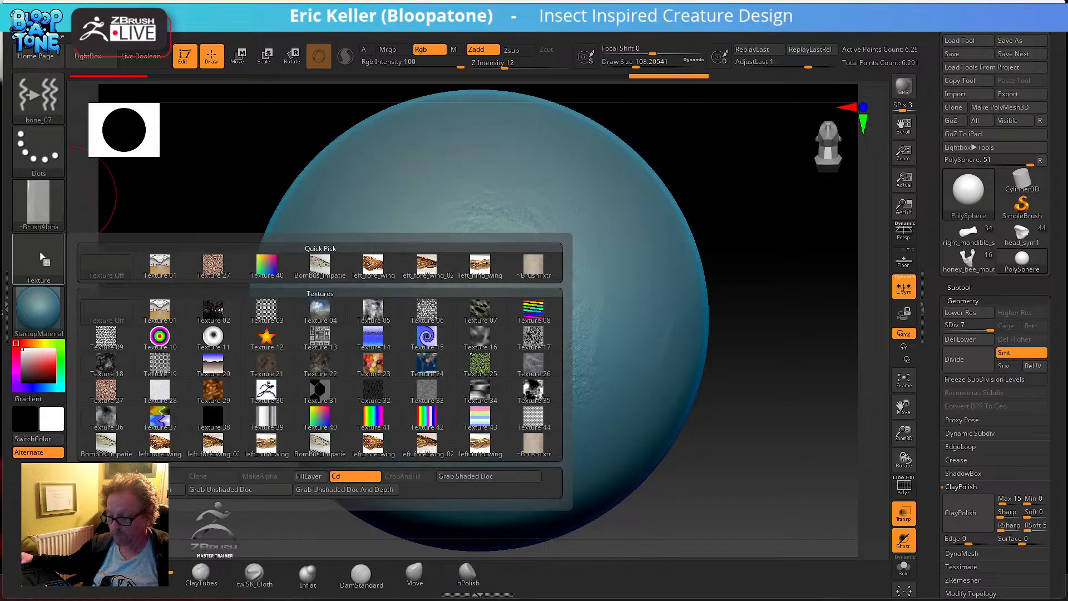
pyautogui.click(543, 266)
pyautogui.moveTo(763, 291)
pyautogui.mouseDown()
pyautogui.moveTo(770, 314)
pyautogui.moveTo(677, 307)
pyautogui.moveTo(887, 336)
pyautogui.mouseUp()
pyautogui.moveTo(421, 277)
pyautogui.mouseDown()
pyautogui.moveTo(508, 379)
pyautogui.moveTo(578, 426)
pyautogui.mouseUp()
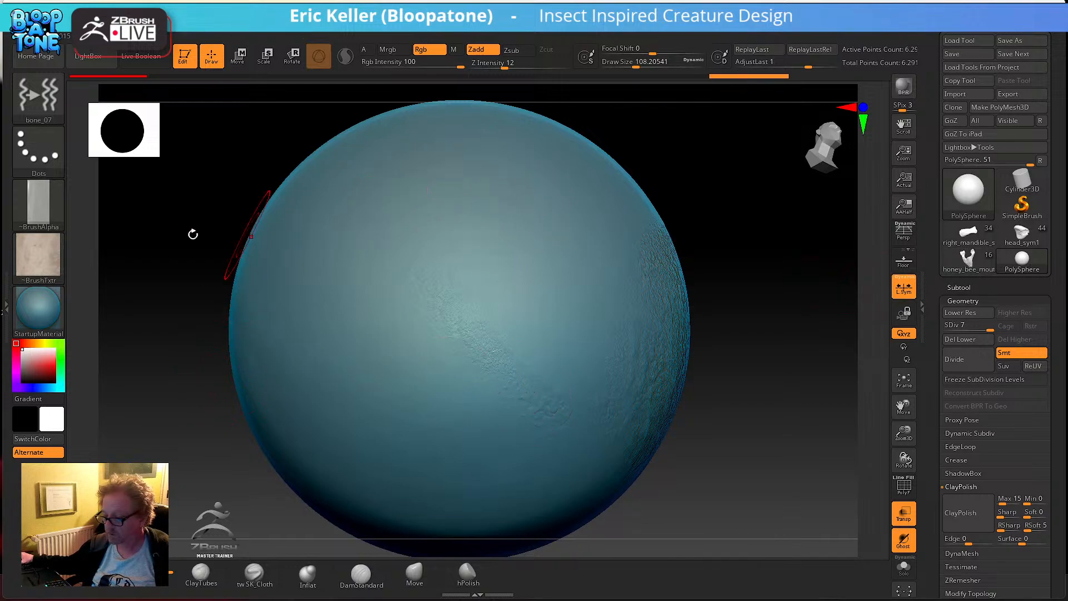
# - Apply the SkinShade4 material and turn on polypaint display for the PolySphere subtool
pyautogui.click(38, 309)
pyautogui.click(322, 177)
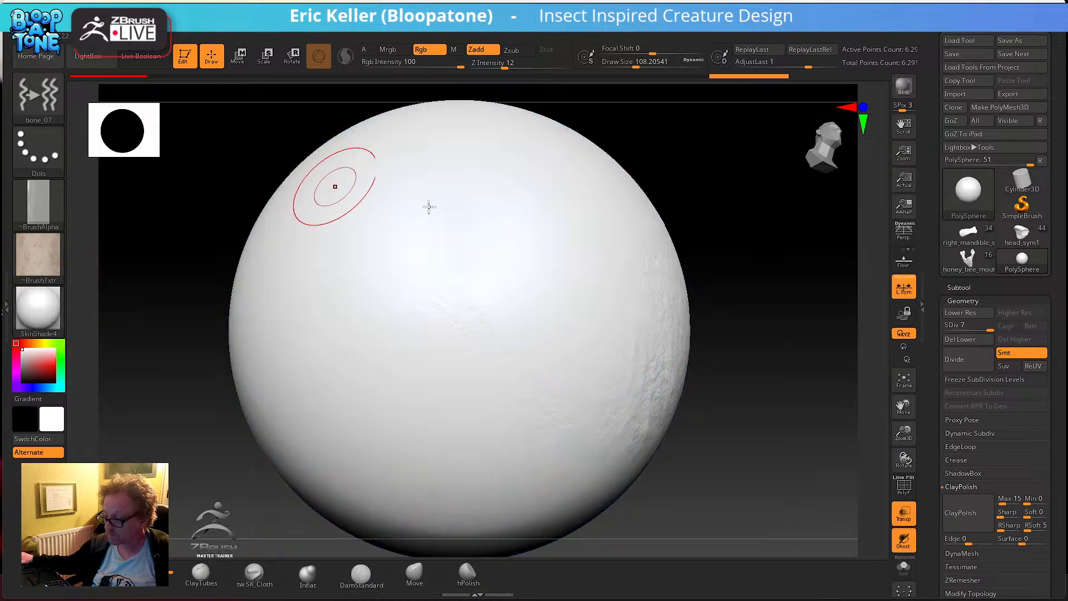
pyautogui.click(958, 287)
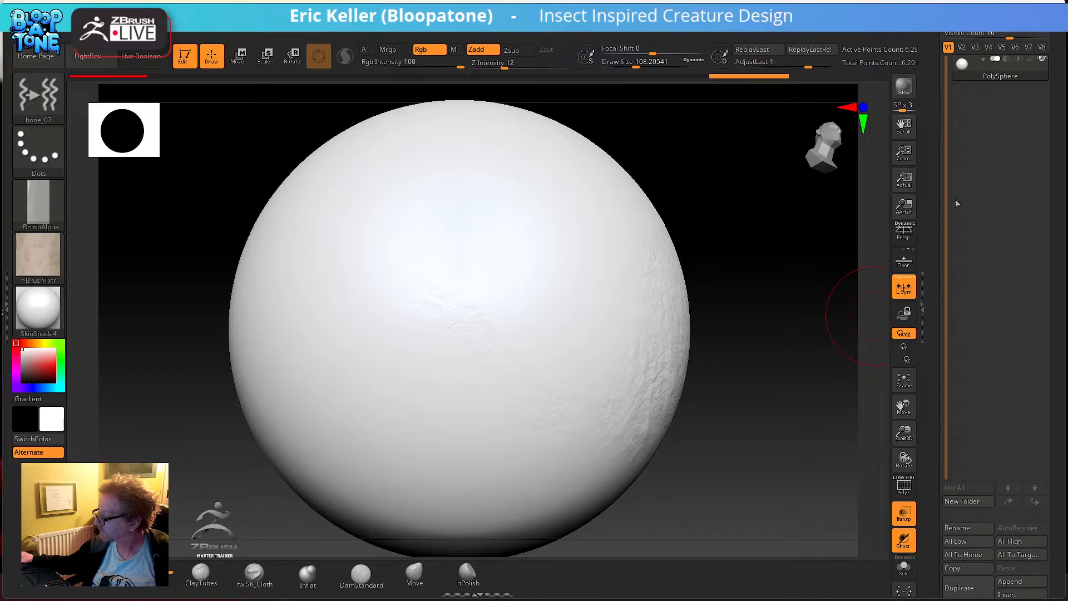
pyautogui.click(1030, 61)
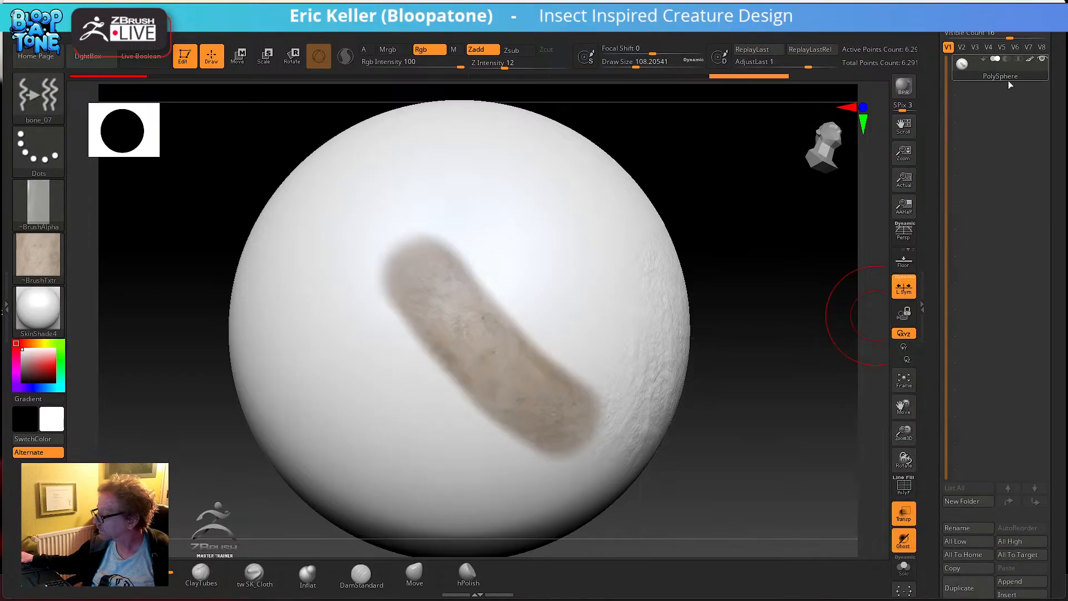
# - Paint overlapping diagonal strokes with bone_07 to cover the sphere's front with bone colour and surface detail
pyautogui.moveTo(482, 237); pyautogui.dragTo(573, 388)
pyautogui.moveTo(512, 214)
pyautogui.mouseDown()
pyautogui.moveTo(608, 337)
pyautogui.moveTo(608, 371)
pyautogui.mouseUp()
pyautogui.moveTo(323, 257)
pyautogui.mouseDown()
pyautogui.moveTo(470, 435)
pyautogui.moveTo(499, 453)
pyautogui.mouseUp()
pyautogui.moveTo(372, 274); pyautogui.dragTo(539, 436)
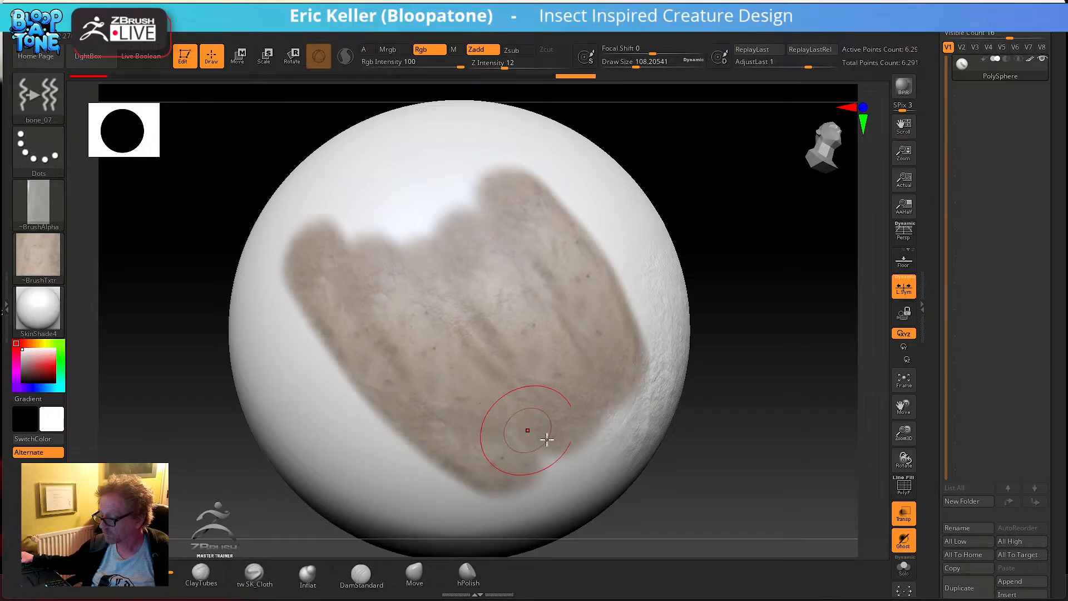
pyautogui.moveTo(284, 309)
pyautogui.mouseDown()
pyautogui.moveTo(445, 491)
pyautogui.moveTo(481, 515)
pyautogui.mouseUp()
pyautogui.moveTo(656, 473)
pyautogui.mouseDown()
pyautogui.moveTo(682, 407)
pyautogui.moveTo(655, 406)
pyautogui.mouseUp()
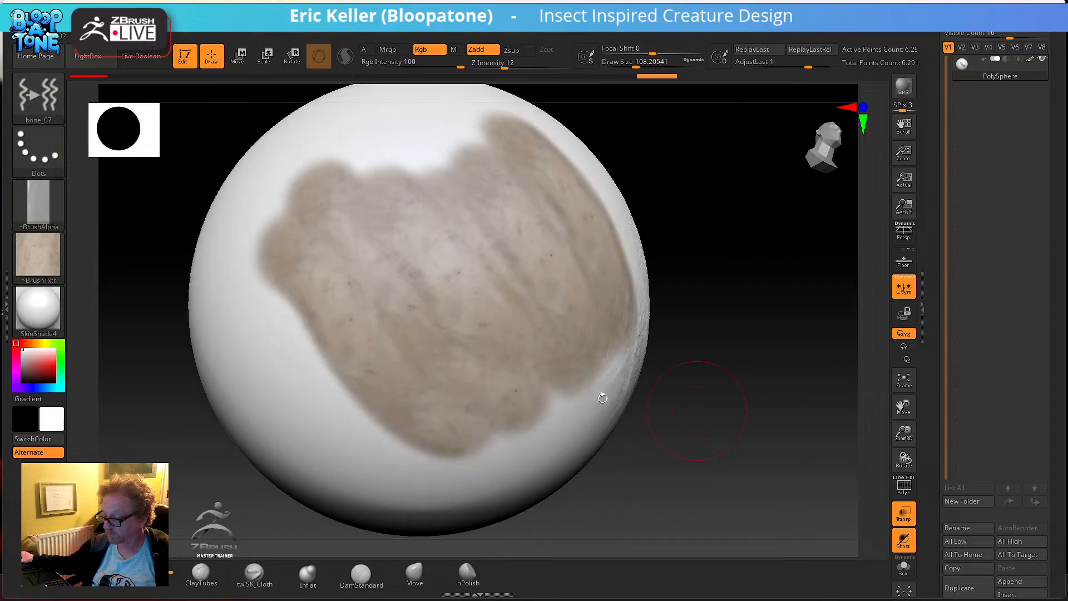
# - Paint further bone_07 strokes to cover the sphere's lower front with bone colour and surface detail
pyautogui.moveTo(257, 282)
pyautogui.mouseDown()
pyautogui.moveTo(439, 490)
pyautogui.moveTo(479, 512)
pyautogui.mouseUp()
pyautogui.moveTo(215, 315)
pyautogui.mouseDown()
pyautogui.moveTo(392, 504)
pyautogui.moveTo(558, 446)
pyautogui.moveTo(468, 445)
pyautogui.moveTo(603, 375)
pyautogui.moveTo(448, 493)
pyautogui.moveTo(582, 388)
pyautogui.moveTo(515, 317)
pyautogui.moveTo(286, 274)
pyautogui.moveTo(314, 380)
pyautogui.mouseUp()
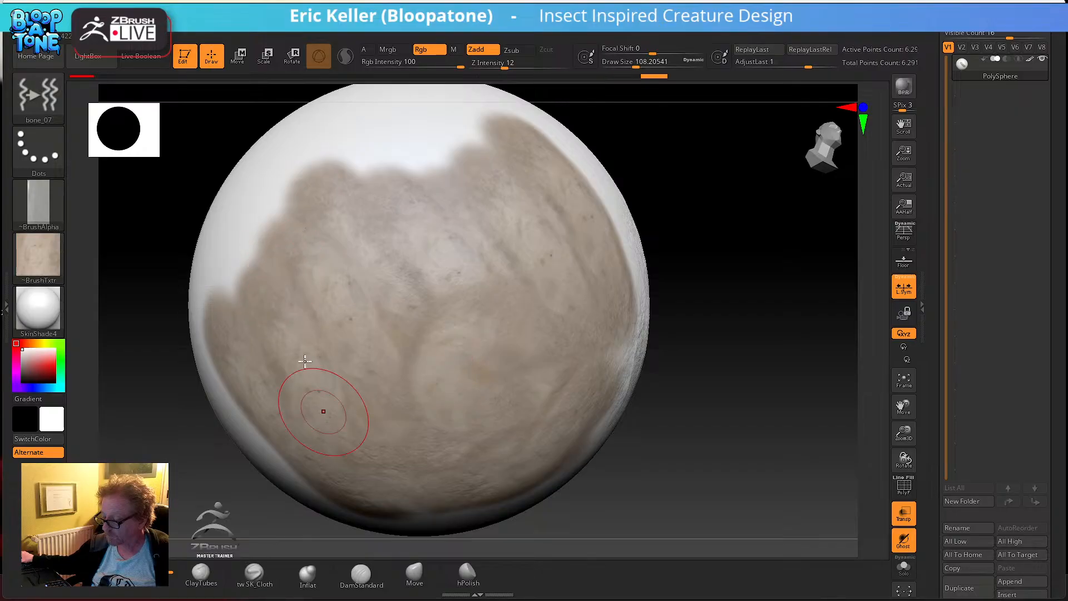
pyautogui.moveTo(663, 365)
pyautogui.mouseDown()
pyautogui.moveTo(685, 430)
pyautogui.moveTo(670, 465)
pyautogui.mouseUp()
# - Turn off polypaint display for the PolySphere subtool and apply StartupMaterial to inspect the sculpted bone detail
pyautogui.moveTo(939, 163); pyautogui.dragTo(932, 217)
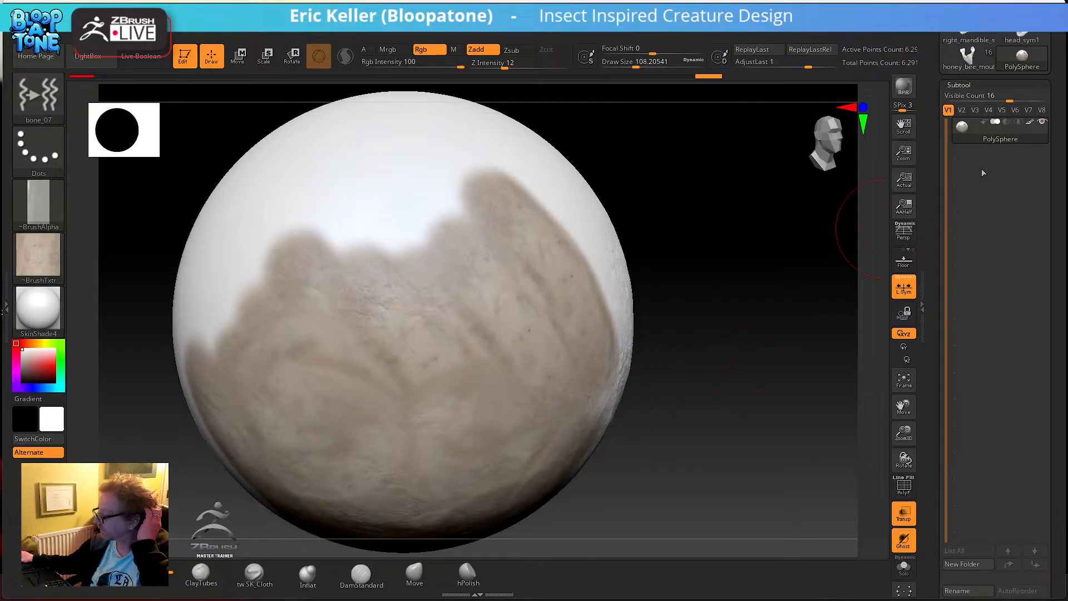
pyautogui.click(1031, 122)
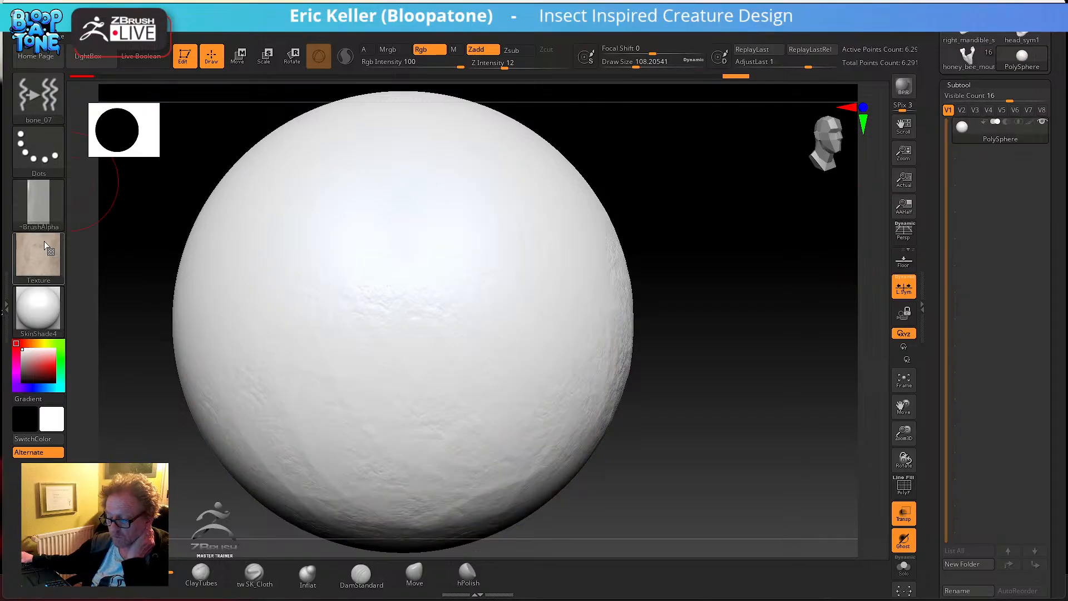
pyautogui.click(45, 310)
pyautogui.click(106, 174)
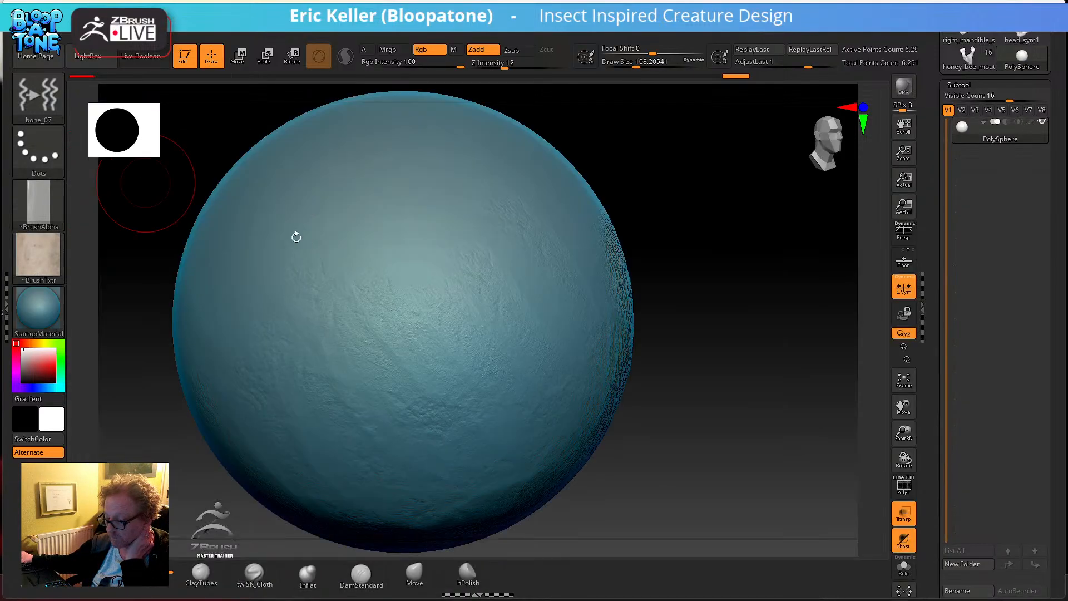
pyautogui.moveTo(689, 416); pyautogui.dragTo(683, 367)
pyautogui.moveTo(756, 355); pyautogui.dragTo(728, 395)
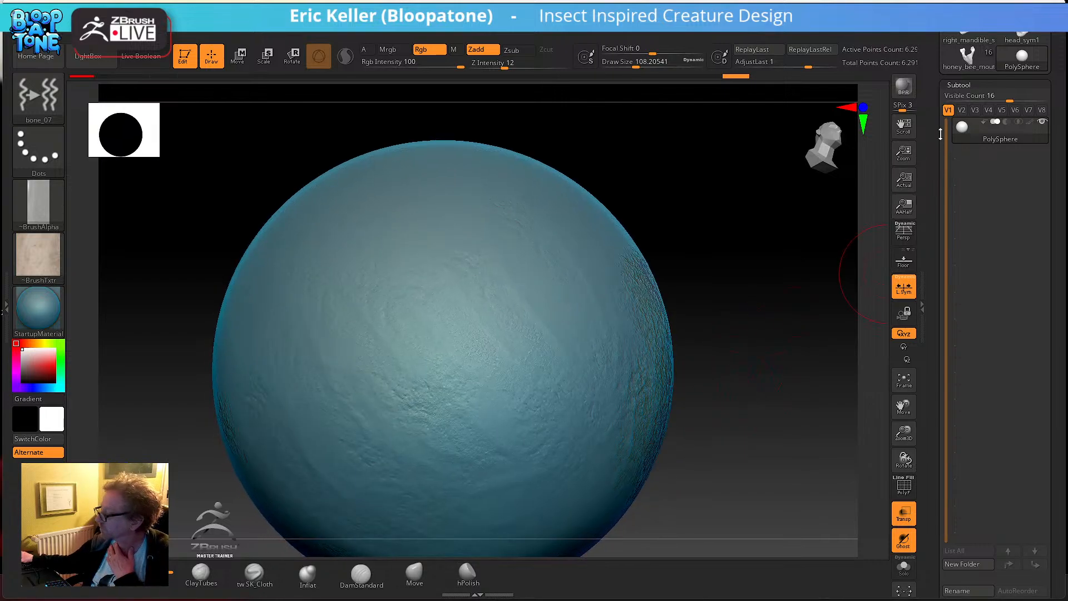
# - Switch to the honey bee mouthparts tool and view the whole head, and also view the head_sym1 bee model
pyautogui.click(968, 54)
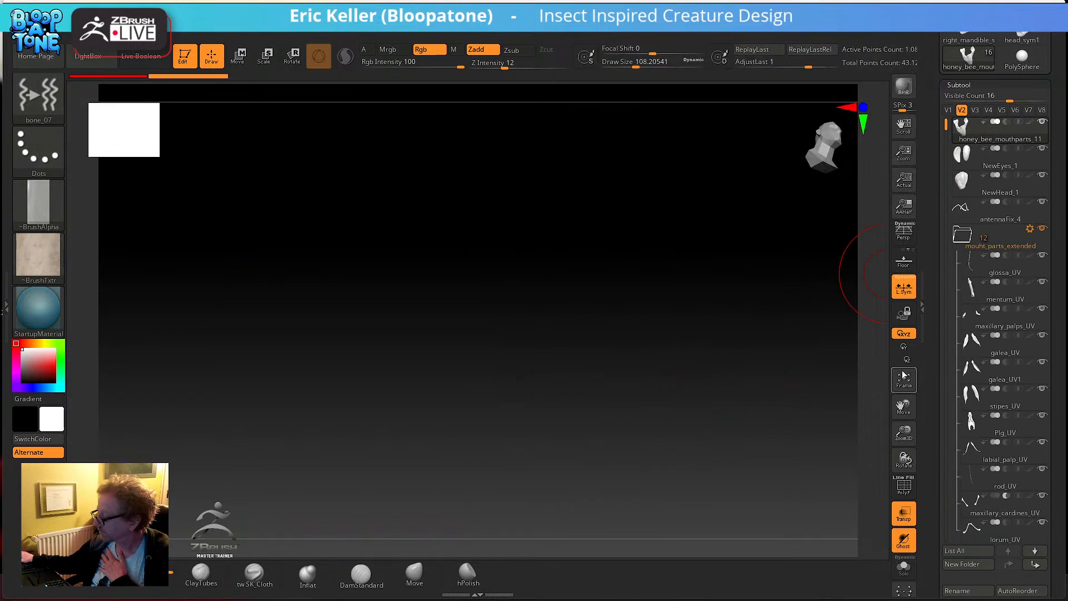
pyautogui.click(904, 378)
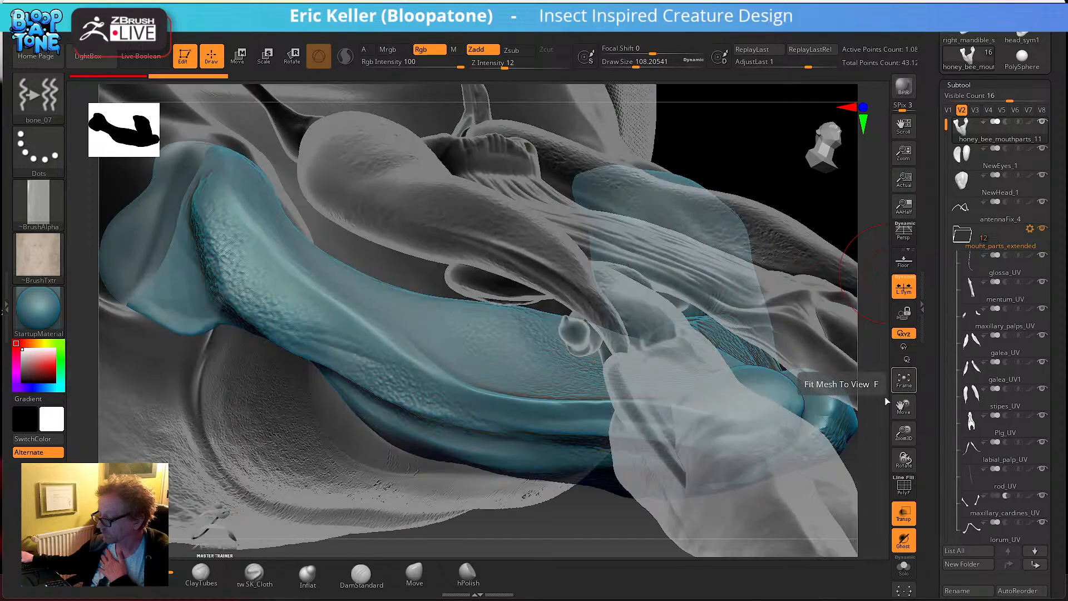
pyautogui.moveTo(903, 434); pyautogui.dragTo(866, 272)
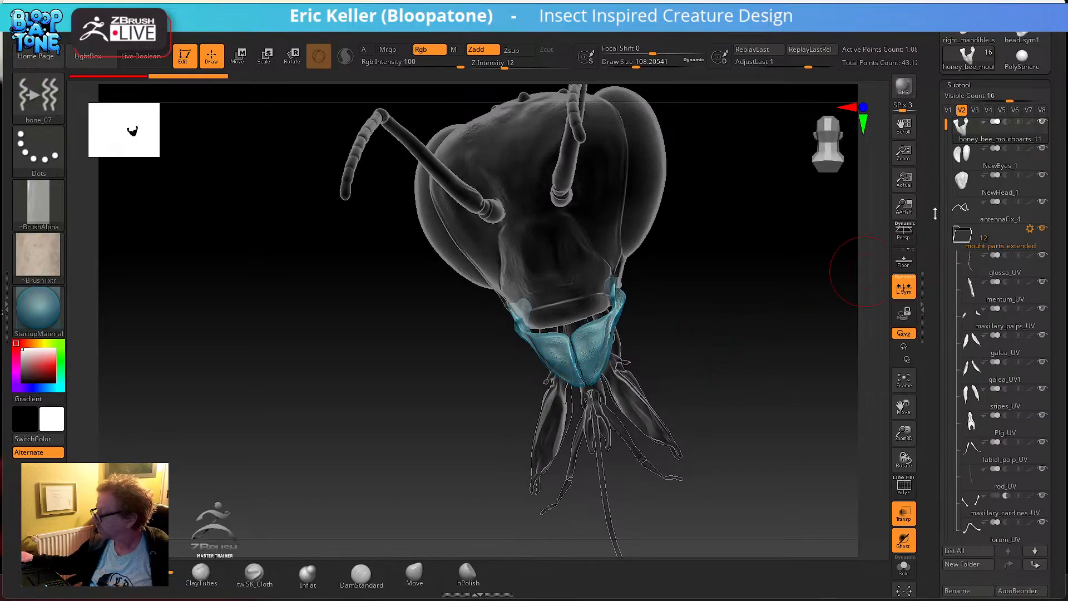
pyautogui.click(1022, 34)
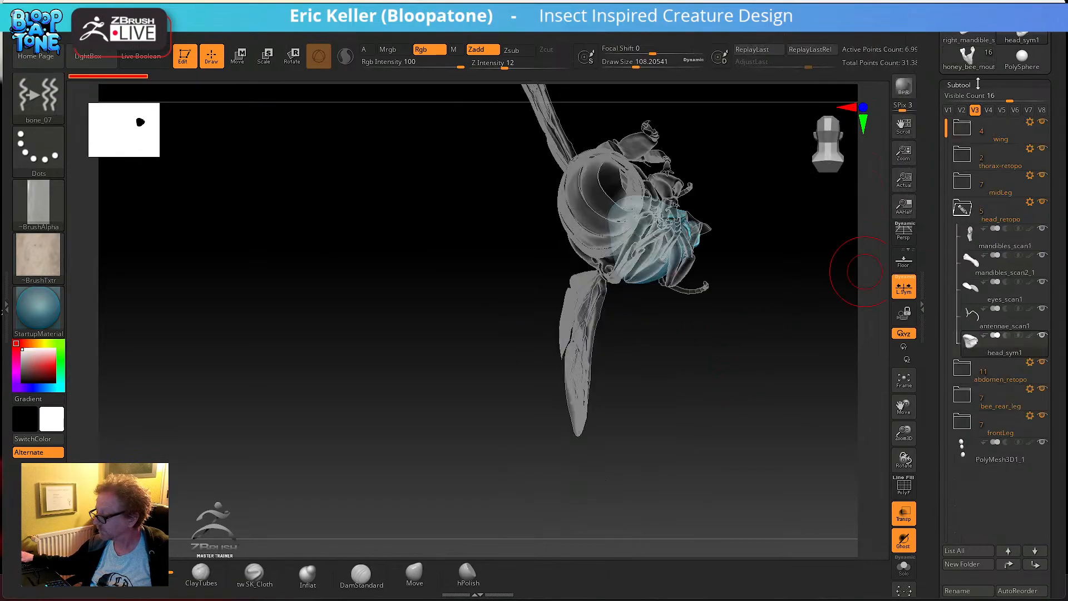
pyautogui.moveTo(729, 357); pyautogui.dragTo(687, 411)
# - Switch to the right_mandible_scan2 tool, frame the mandibles and reduce the draw size to about 8.4
pyautogui.click(965, 35)
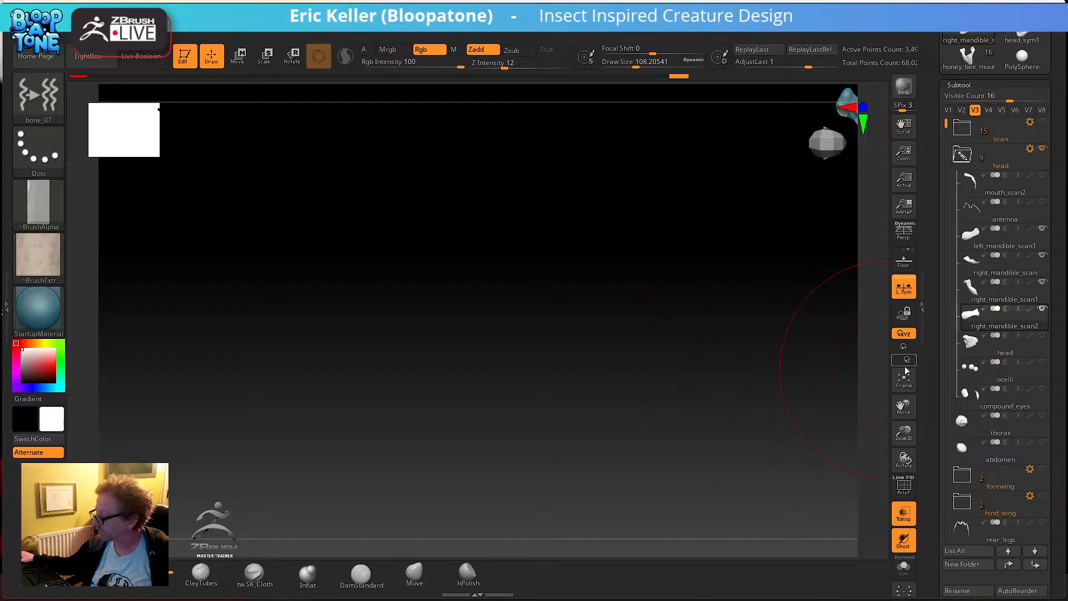
pyautogui.click(904, 381)
pyautogui.moveTo(777, 402); pyautogui.dragTo(563, 387)
pyautogui.press('s')
pyautogui.moveTo(635, 366); pyautogui.dragTo(616, 365)
pyautogui.moveTo(928, 208); pyautogui.dragTo(923, 323)
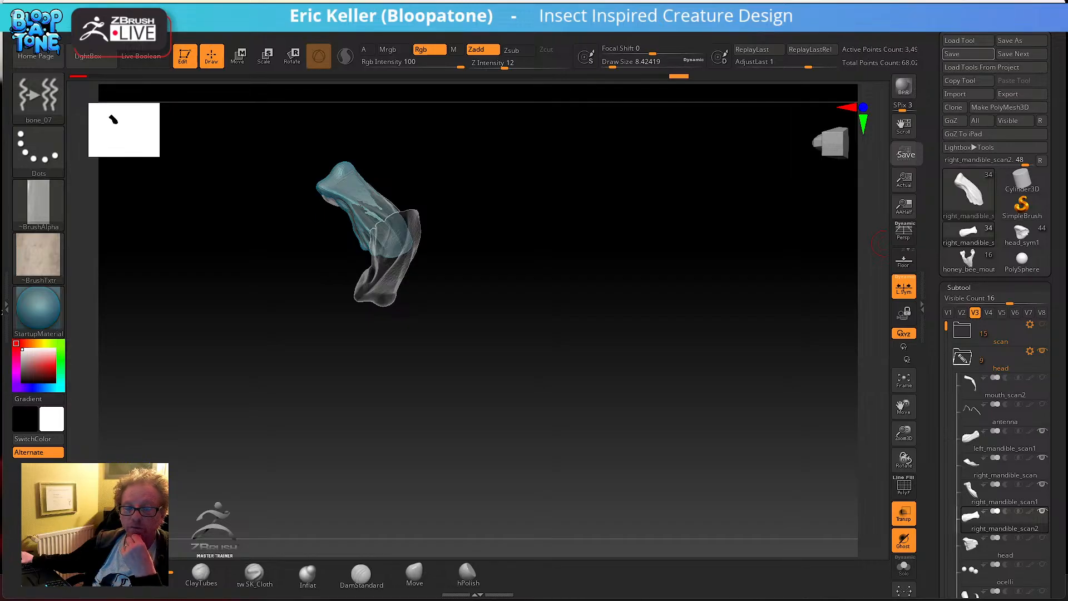
# - Select the mandible scan subtools in turn and examine their shapes up close
pyautogui.moveTo(25, 255)
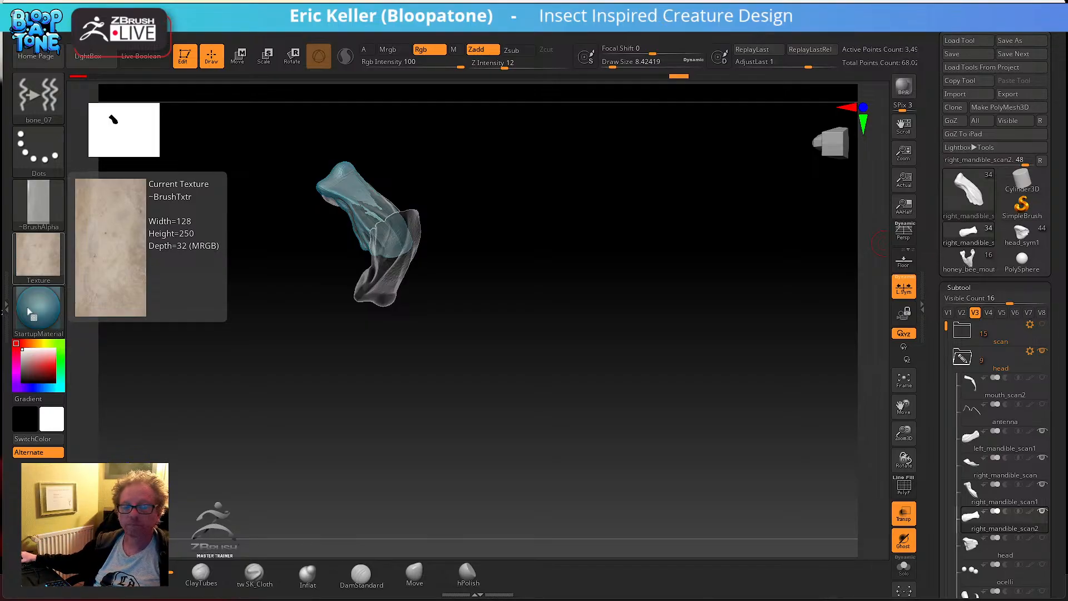
pyautogui.moveTo(424, 451); pyautogui.dragTo(553, 463)
pyautogui.moveTo(795, 473); pyautogui.dragTo(787, 442)
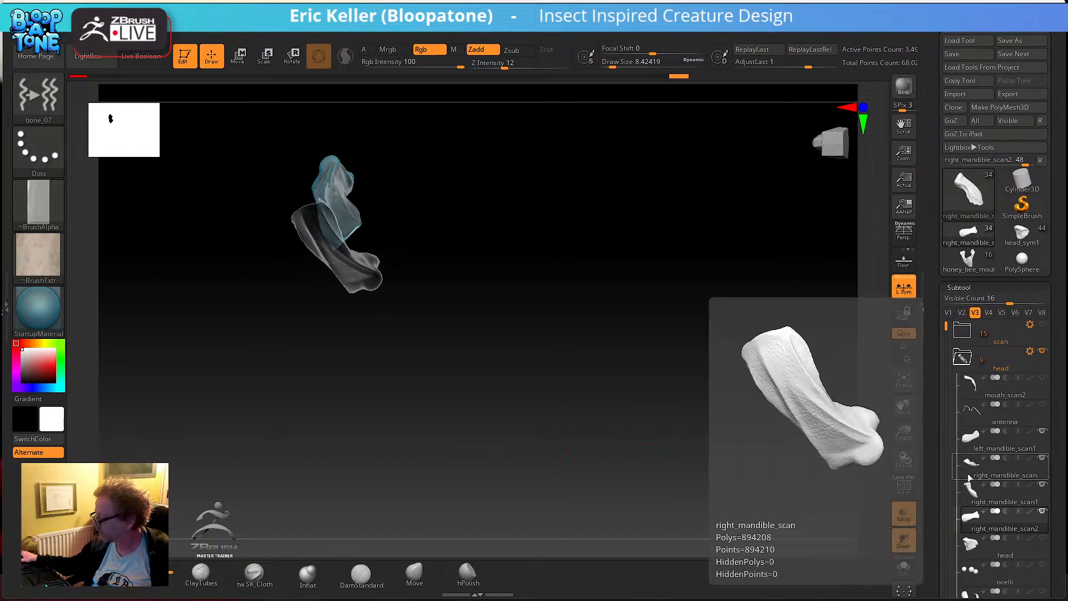
pyautogui.click(996, 450)
pyautogui.moveTo(695, 412); pyautogui.dragTo(628, 437)
pyautogui.keyDown('alt'); pyautogui.moveTo(542, 403); pyautogui.dragTo(644, 496); pyautogui.keyUp('alt')
pyautogui.keyDown('alt'); pyautogui.moveTo(715, 381); pyautogui.dragTo(624, 292); pyautogui.keyUp('alt')
pyautogui.click(994, 483)
pyautogui.moveTo(995, 483)
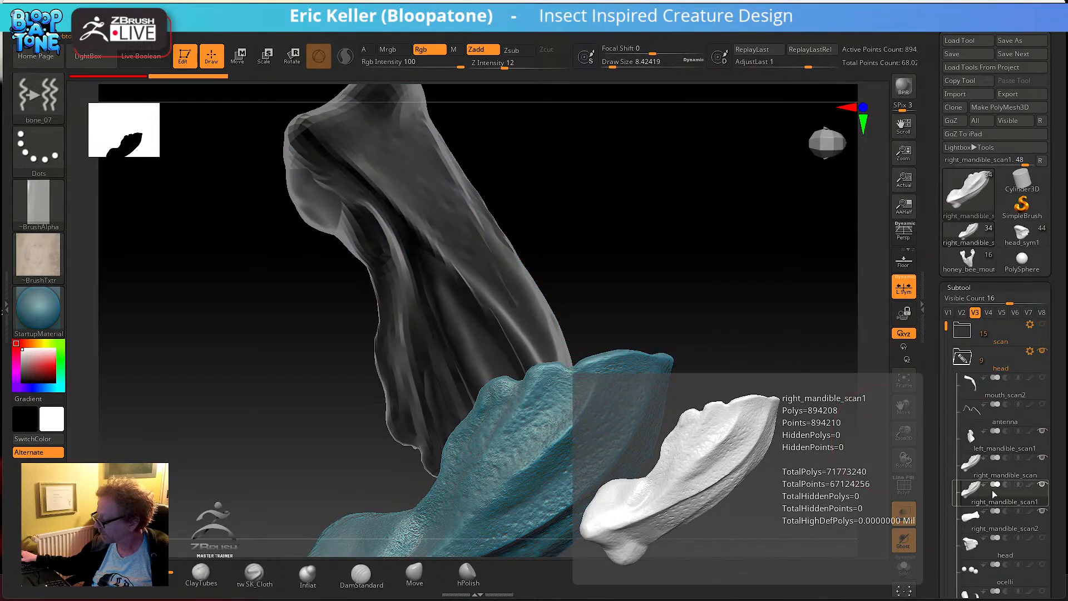
# - Select the left_mandible_scan1 subtool and check the subdivision levels in its geometry settings
pyautogui.click(995, 452)
pyautogui.moveTo(824, 478); pyautogui.dragTo(925, 396)
pyautogui.moveTo(943, 548); pyautogui.dragTo(934, 464)
pyautogui.moveTo(939, 531); pyautogui.dragTo(935, 434)
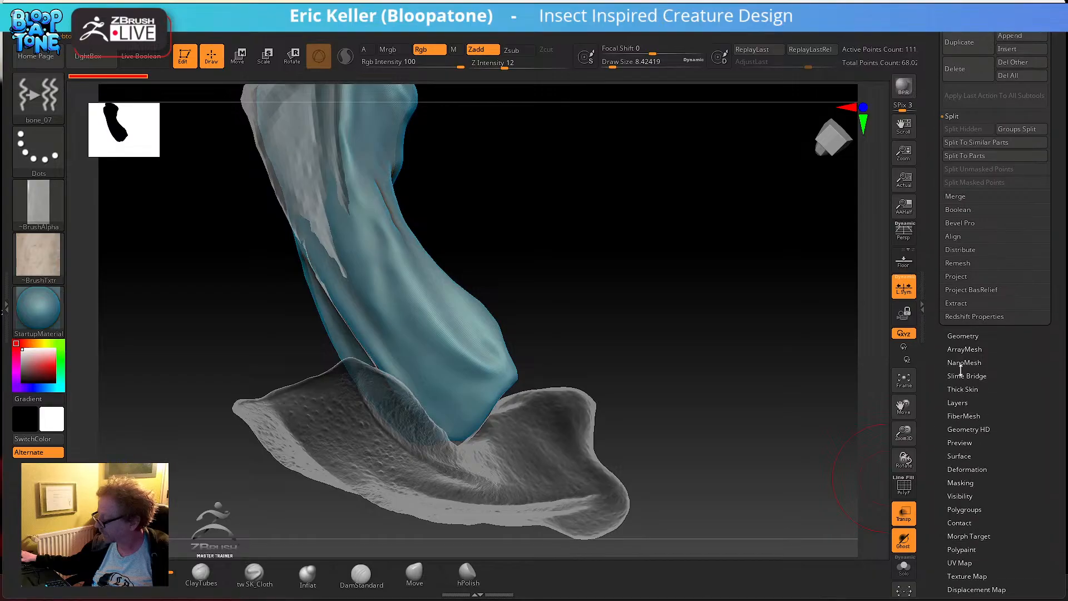
pyautogui.click(956, 336)
pyautogui.moveTo(744, 205); pyautogui.dragTo(847, 214)
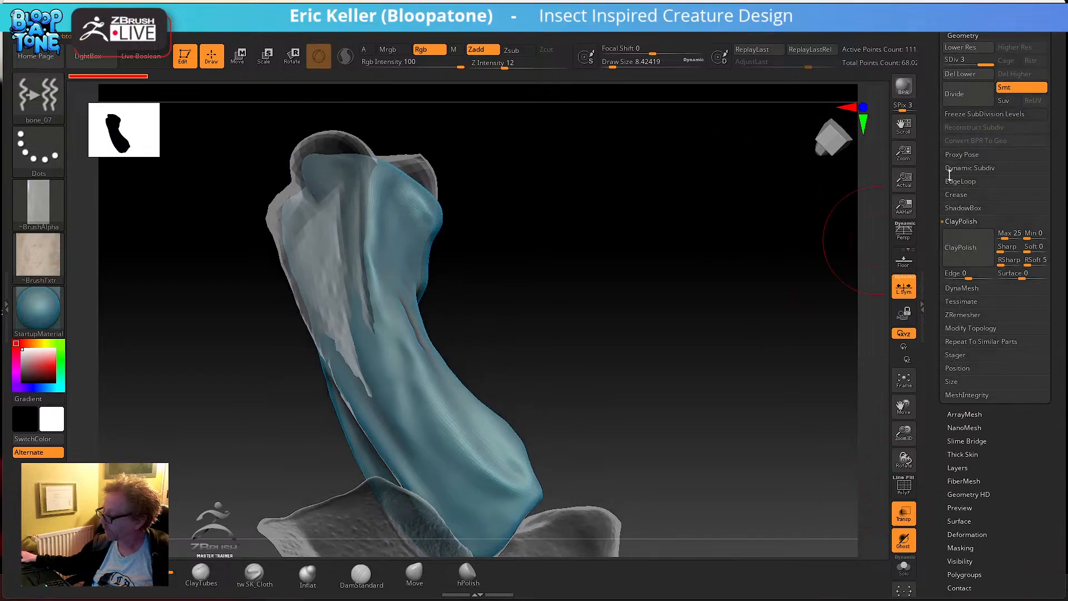
pyautogui.moveTo(936, 135); pyautogui.dragTo(935, 205)
pyautogui.click(963, 172)
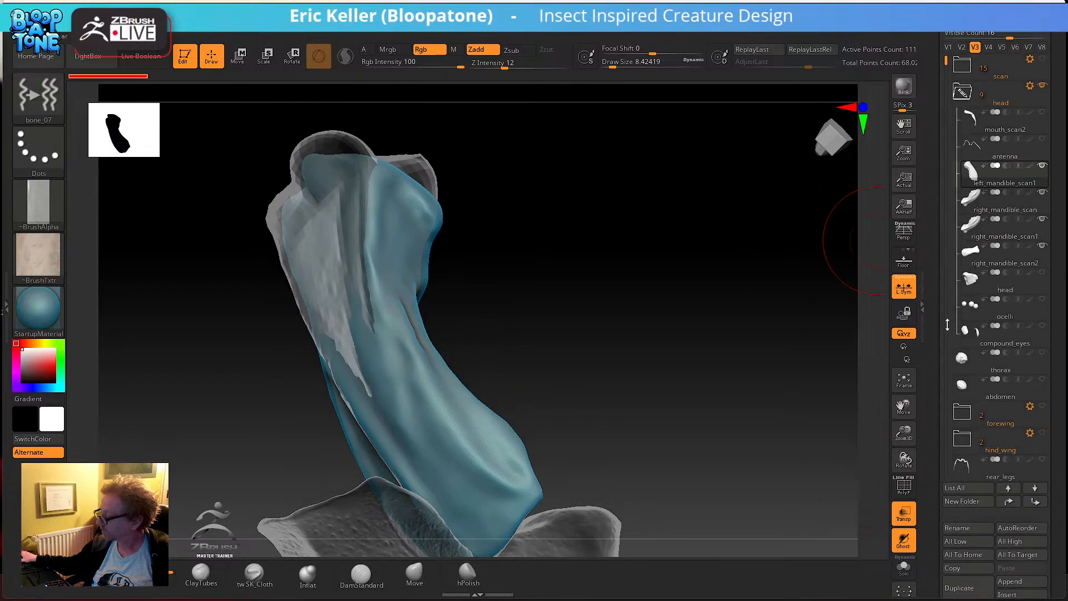
# - Reduce the visible subtool count to 6 and delete the left_mandible_scan1 subtool
pyautogui.moveTo(1016, 35); pyautogui.dragTo(972, 35)
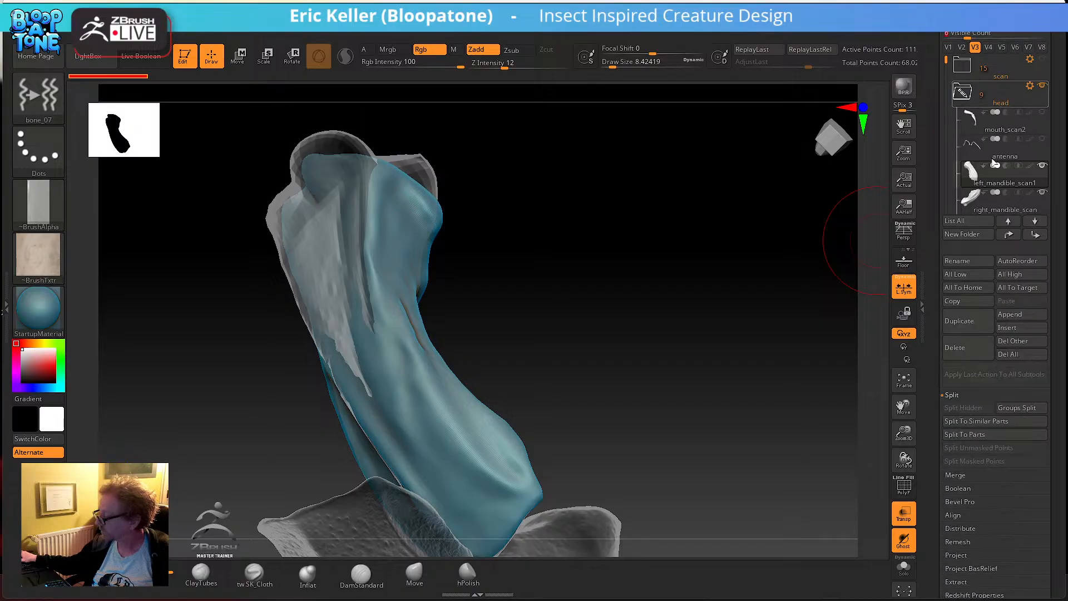
pyautogui.click(970, 345)
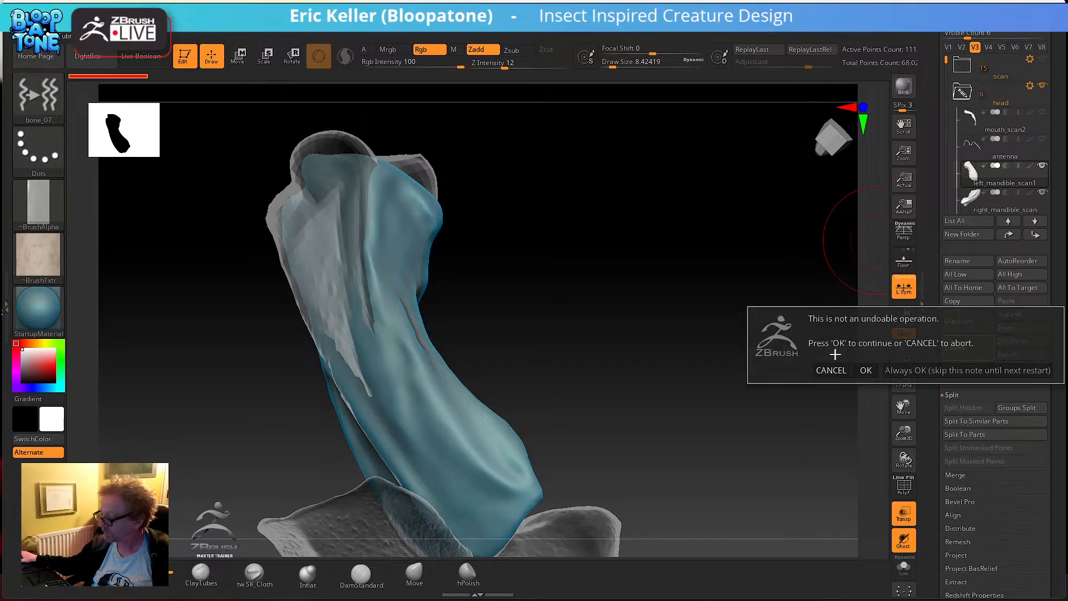
pyautogui.click(866, 370)
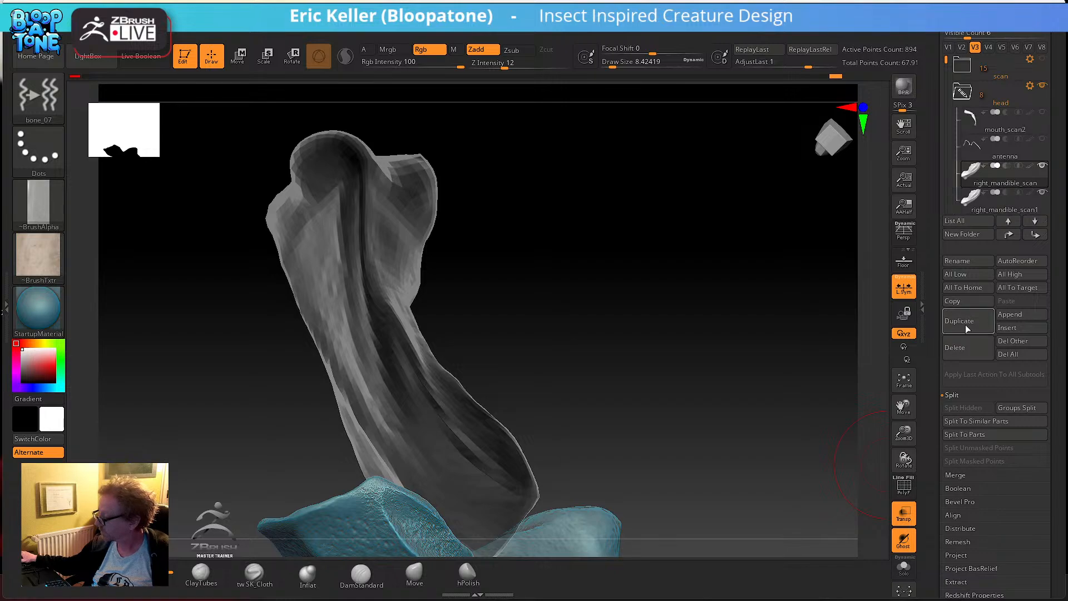
# - Rename the right_mandible_scan subtool as left_mandible
pyautogui.scroll(3, 966, 423)
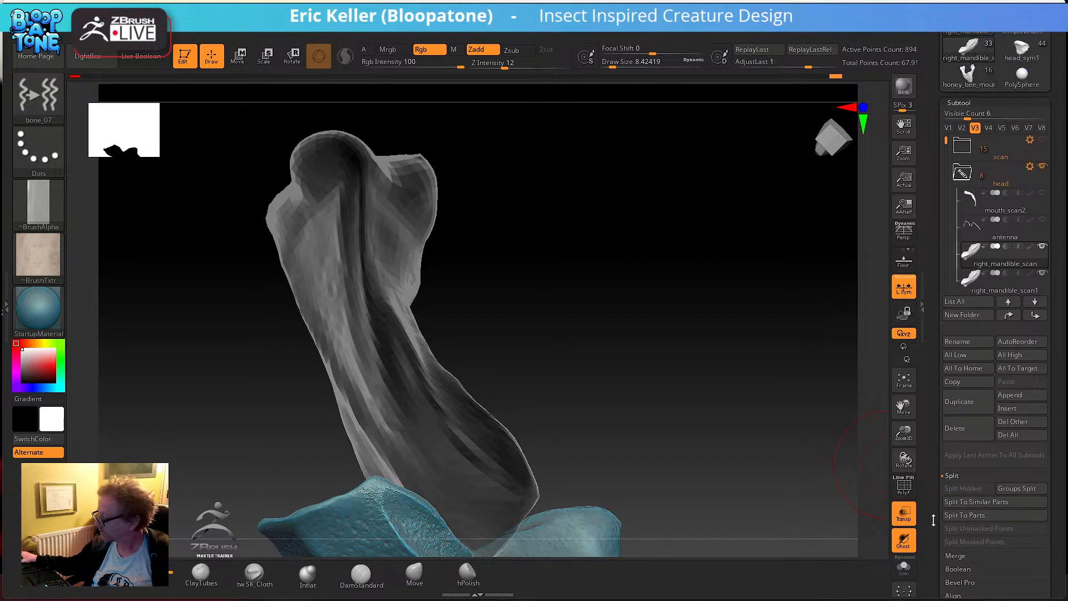
pyautogui.click(969, 343)
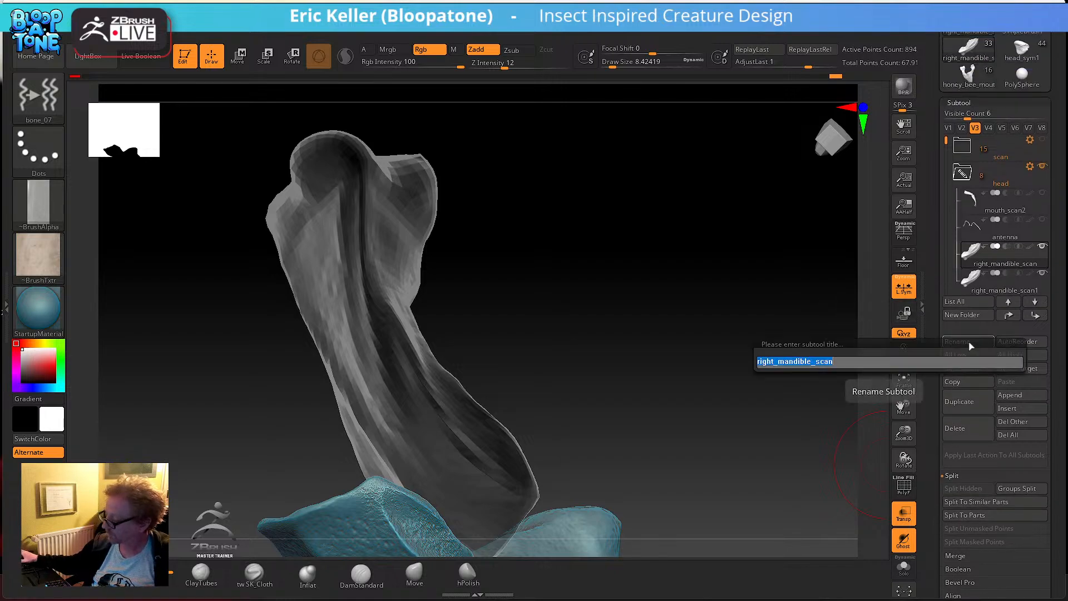
pyautogui.write('left_')
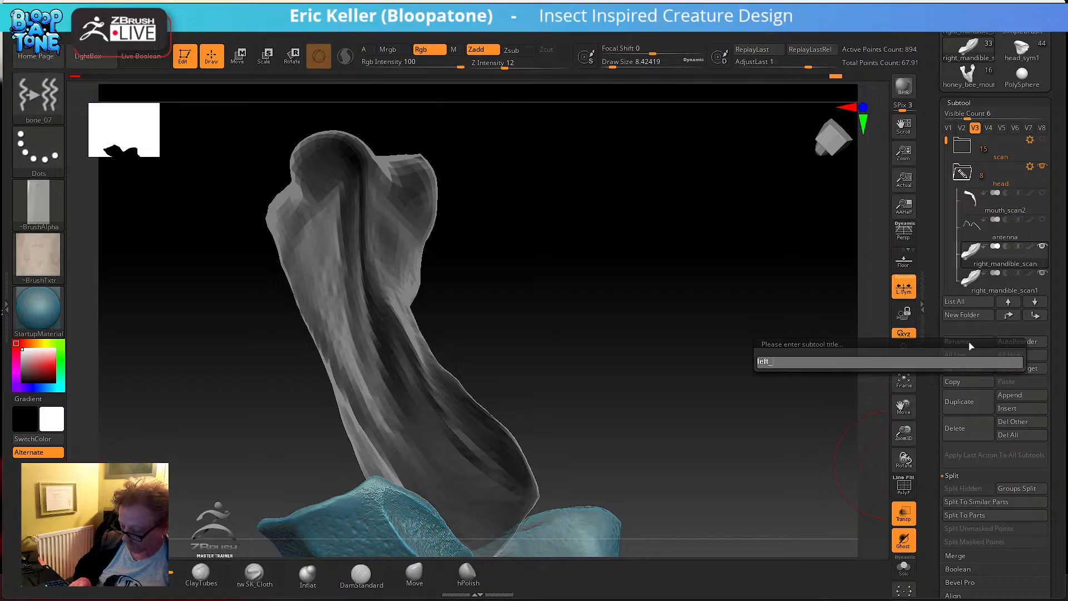
pyautogui.write('mandible')
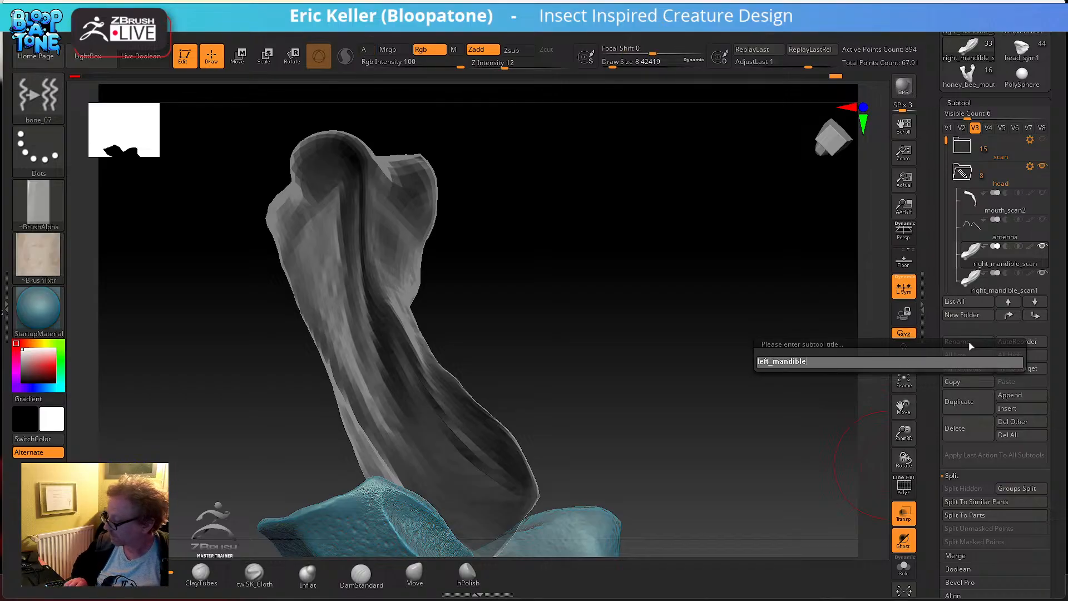
pyautogui.press('Return')
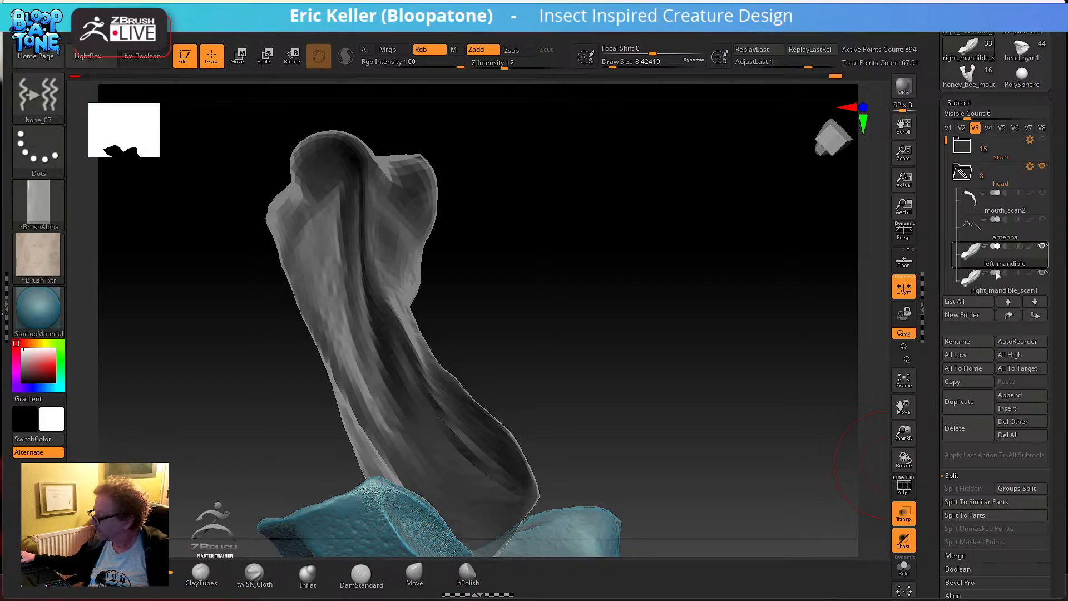
# - Rename the right_mandible_scan1 subtool as right_mandible
pyautogui.click(1010, 287)
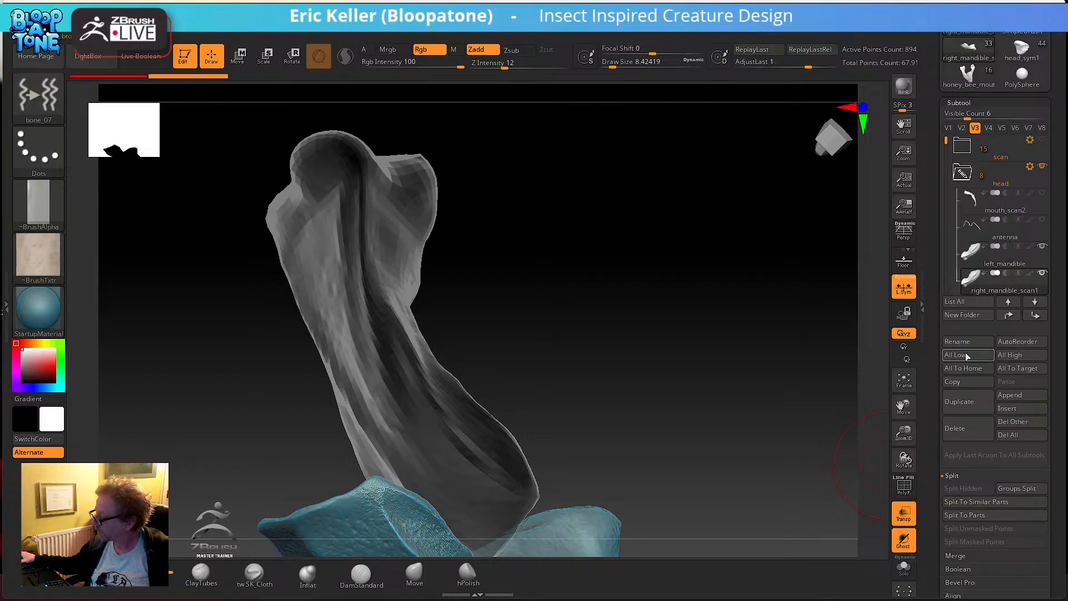
pyautogui.click(966, 342)
pyautogui.write('rig')
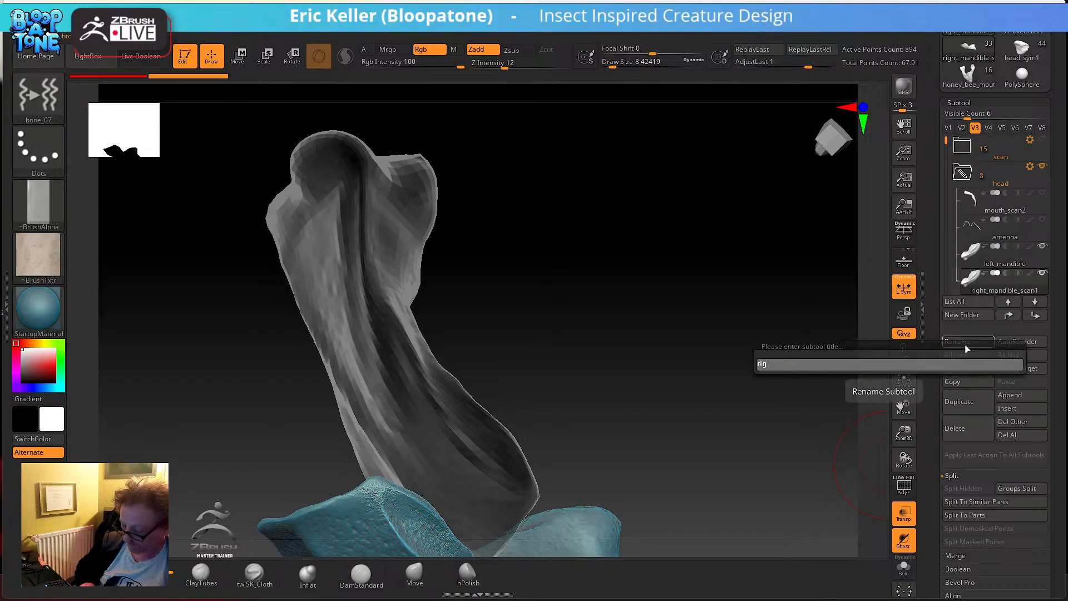
pyautogui.write('ht_mandibler')
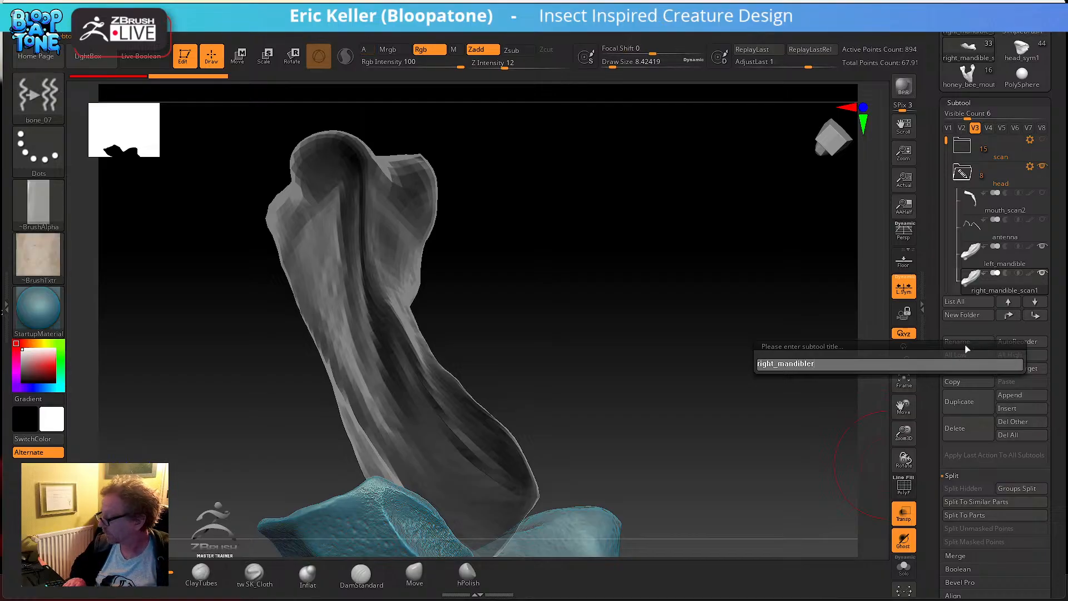
pyautogui.press('Return')
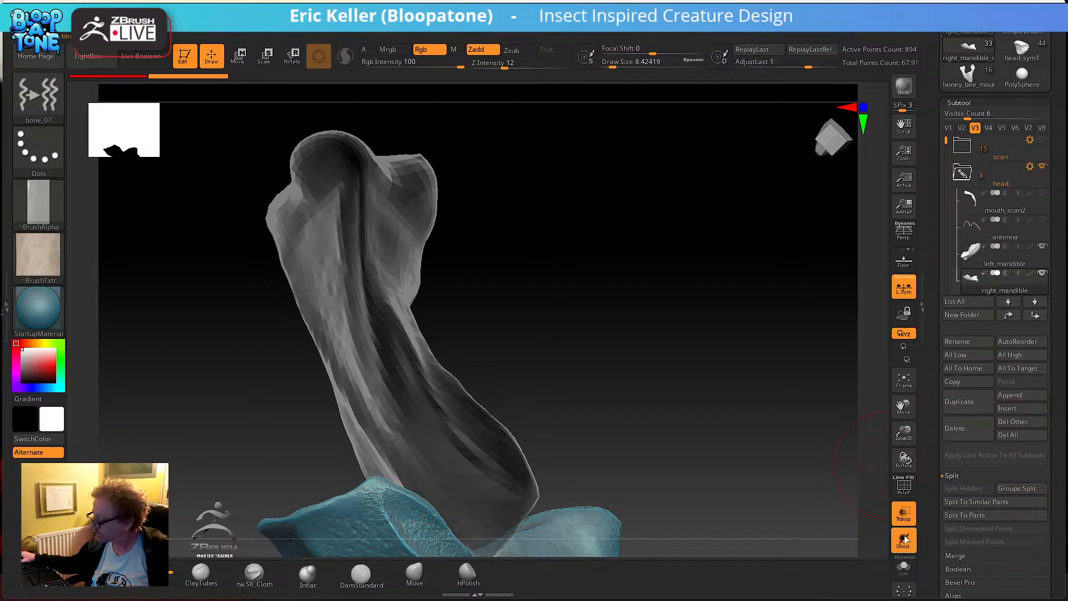
# - Turn off transparency for the inactive subtools and open the geometry settings of right_mandible
pyautogui.click(904, 513)
pyautogui.keyDown('alt'); pyautogui.moveTo(825, 457); pyautogui.dragTo(829, 400); pyautogui.keyUp('alt')
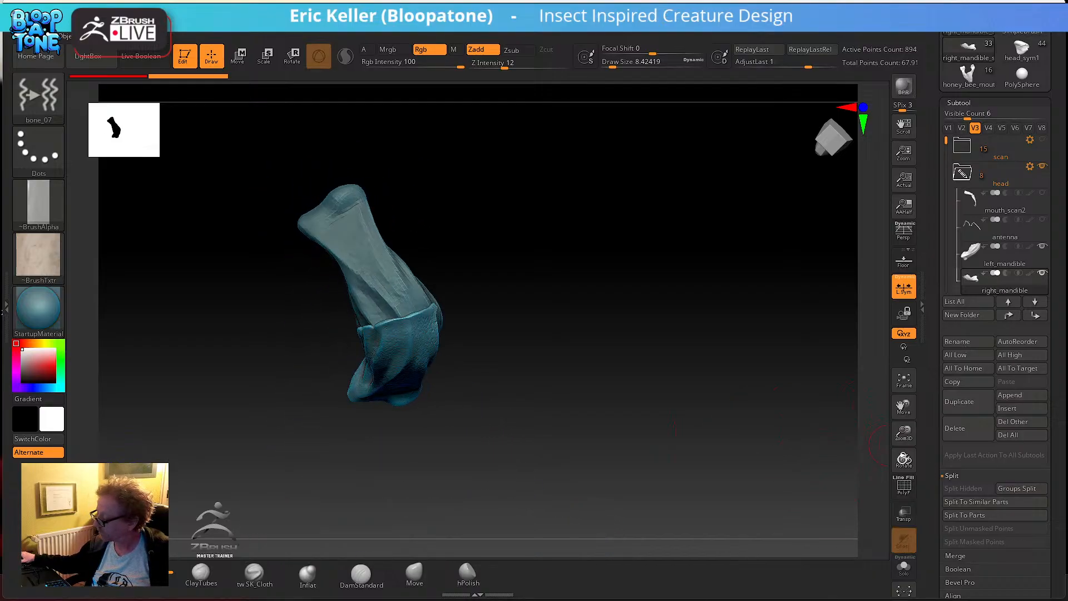
pyautogui.moveTo(927, 490); pyautogui.dragTo(929, 306)
pyautogui.click(961, 508)
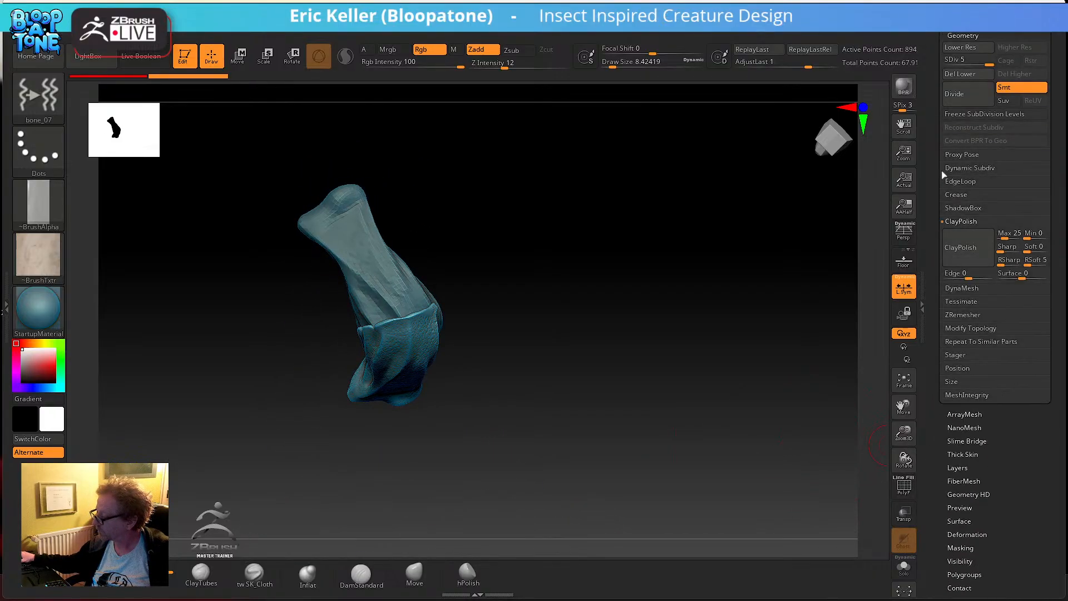
# - Select the right_mandible_scan2 mesh and raise it to subdivision level 5
pyautogui.hotkey('shift', 'd')
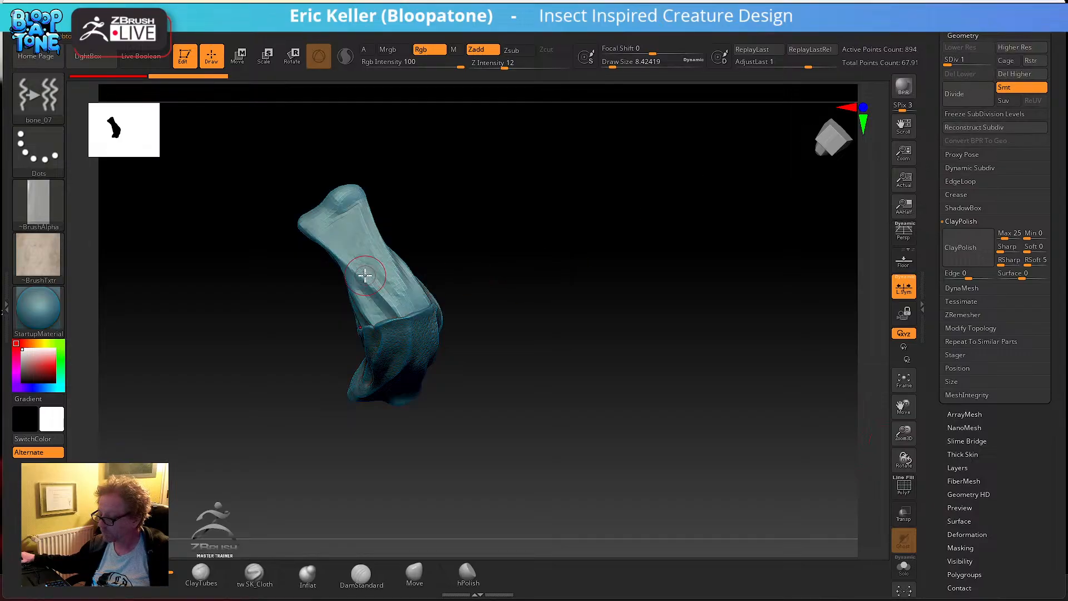
pyautogui.press('d')
pyautogui.press('d')
pyautogui.press('d')
pyautogui.press('d')
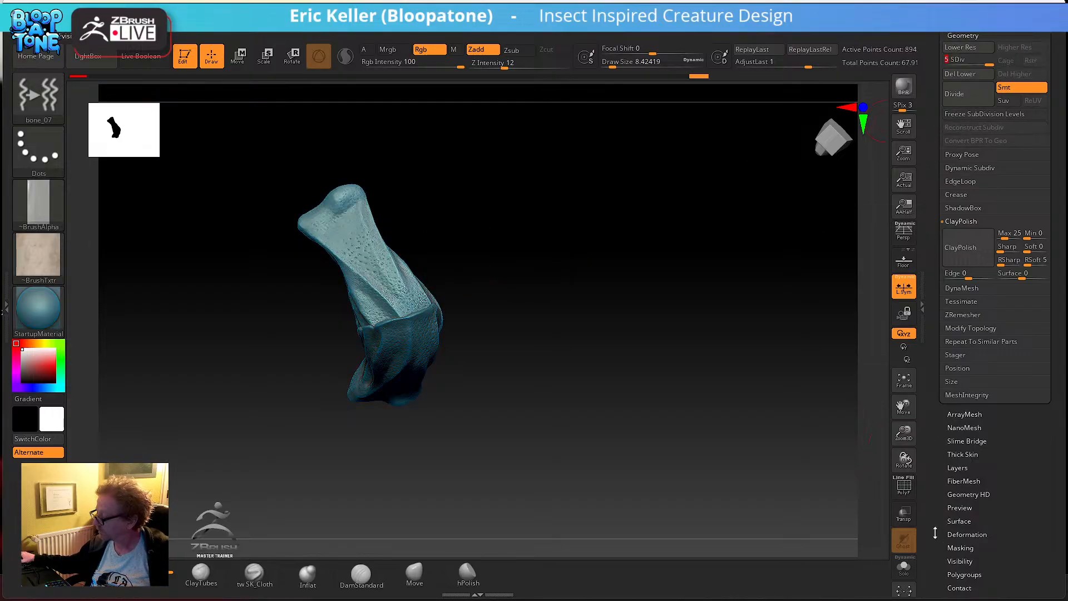
# - Open the subtool list for the right_mandible_scan2 mesh and switch to visibility set V1
pyautogui.moveTo(939, 157); pyautogui.dragTo(932, 268)
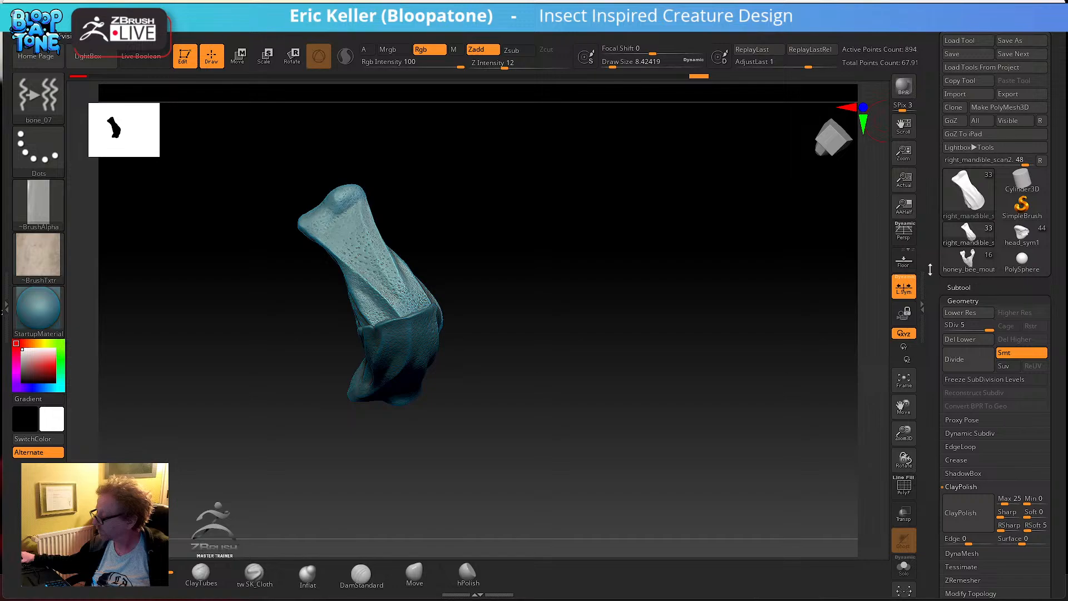
pyautogui.click(953, 286)
pyautogui.click(948, 48)
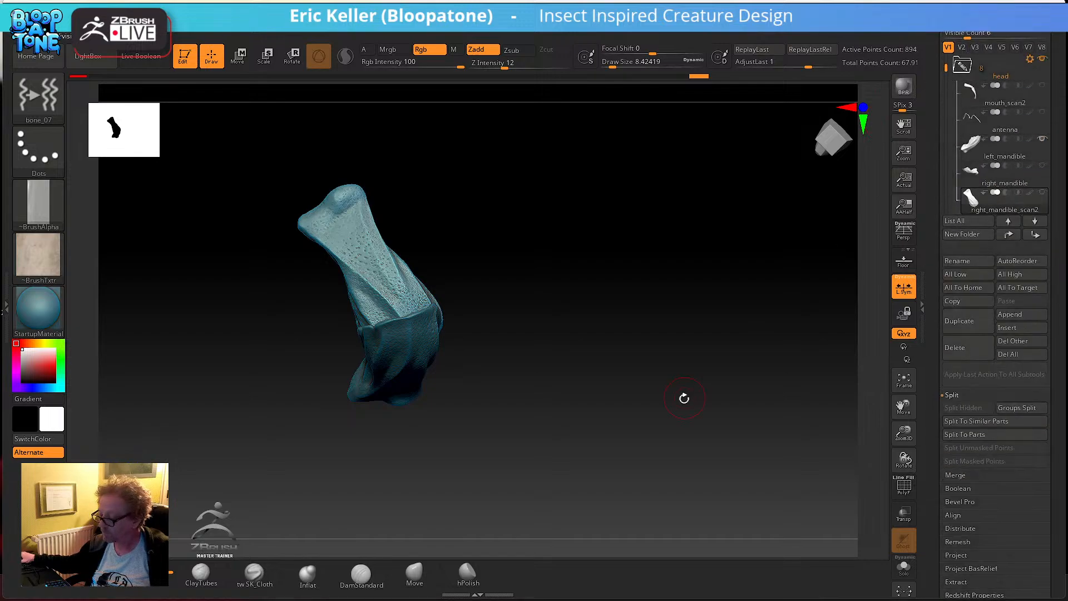
# - Make the right_mandible and antenna subtools visible alongside the left_mandible subtool
pyautogui.moveTo(692, 396); pyautogui.dragTo(660, 365)
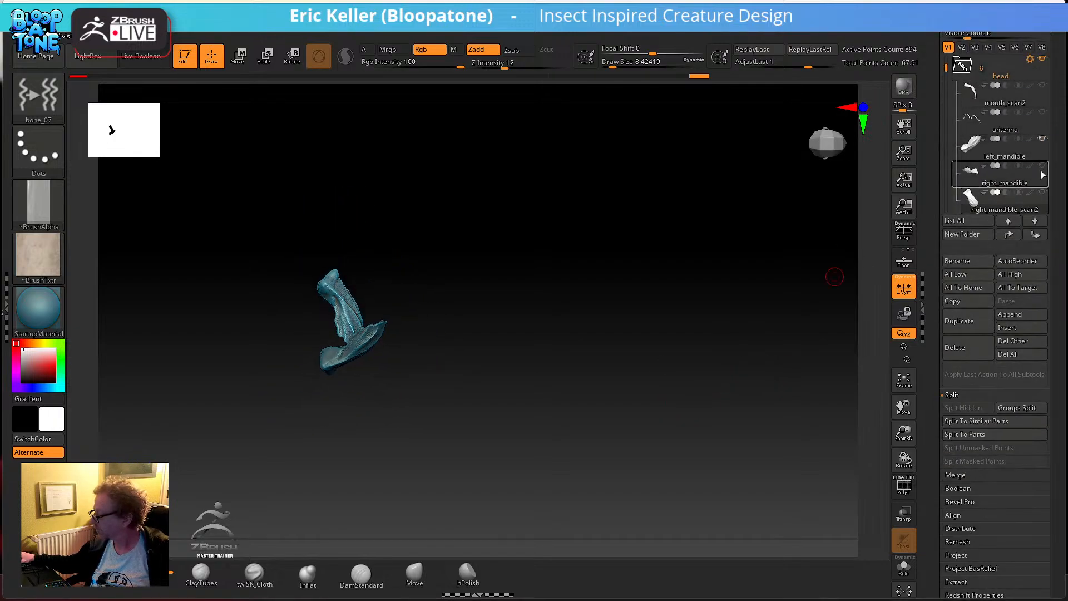
pyautogui.moveTo(1043, 174)
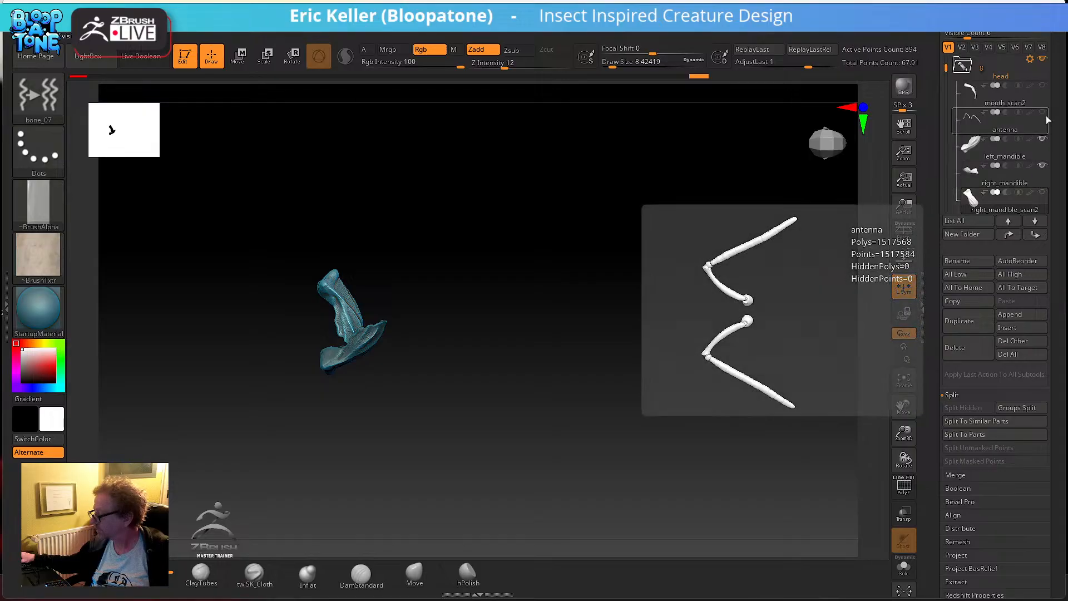
pyautogui.click(1044, 113)
pyautogui.moveTo(784, 295)
pyautogui.mouseDown()
pyautogui.moveTo(716, 341)
pyautogui.moveTo(723, 336)
pyautogui.mouseUp()
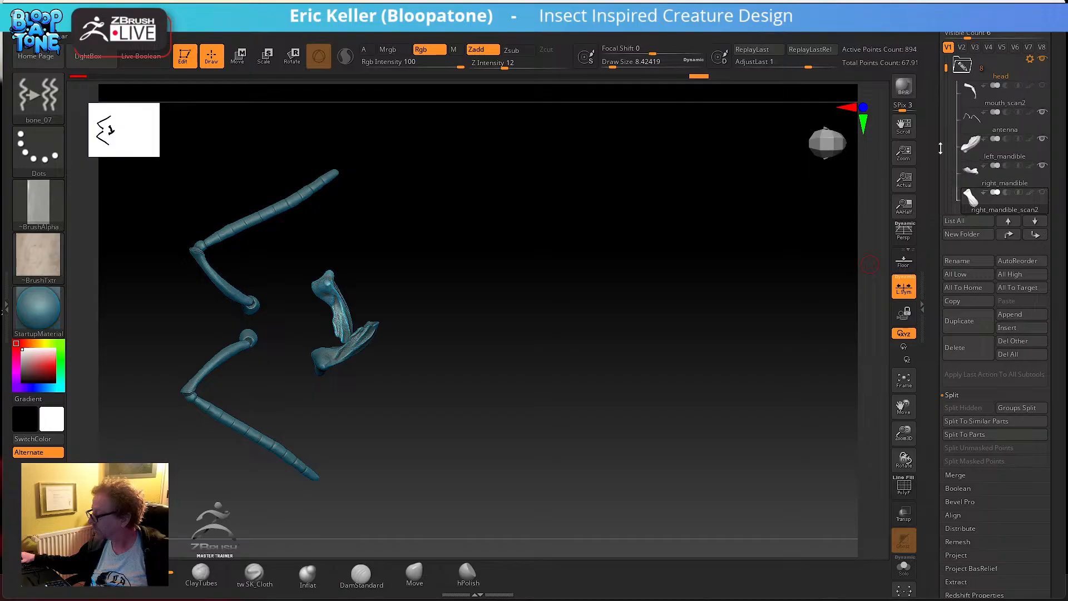
pyautogui.moveTo(930, 161); pyautogui.dragTo(930, 208)
pyautogui.moveTo(980, 87); pyautogui.dragTo(996, 87)
pyautogui.moveTo(682, 401); pyautogui.dragTo(804, 398)
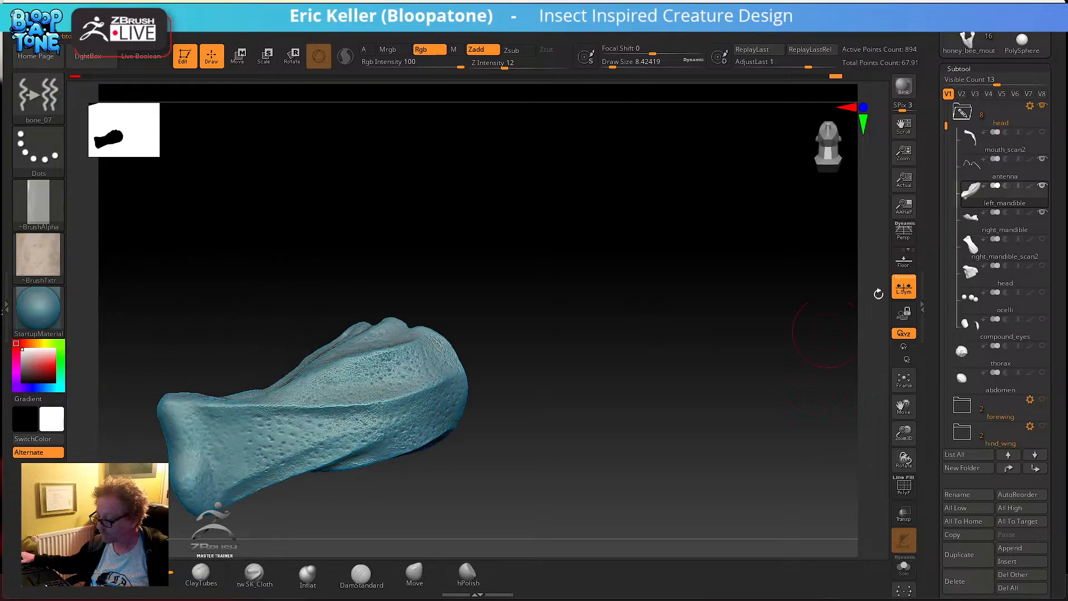
# - Select the right_mandible_scan2 subtool and rename it left_mandible
pyautogui.click(1005, 231)
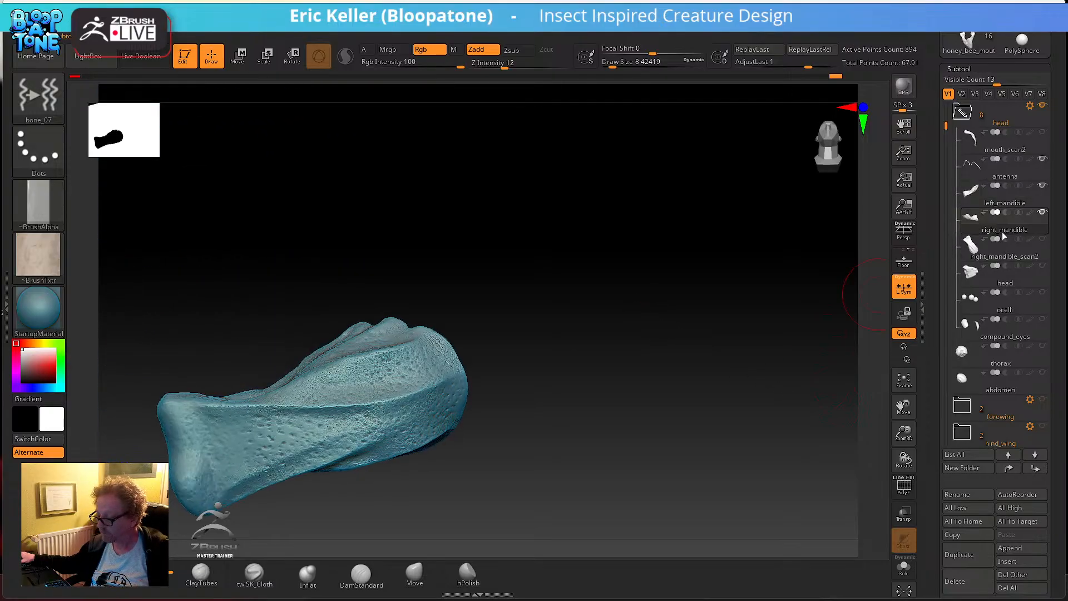
pyautogui.click(1001, 245)
pyautogui.moveTo(807, 369)
pyautogui.mouseDown()
pyautogui.moveTo(722, 418)
pyautogui.moveTo(767, 436)
pyautogui.moveTo(782, 470)
pyautogui.moveTo(746, 490)
pyautogui.moveTo(814, 377)
pyautogui.mouseUp()
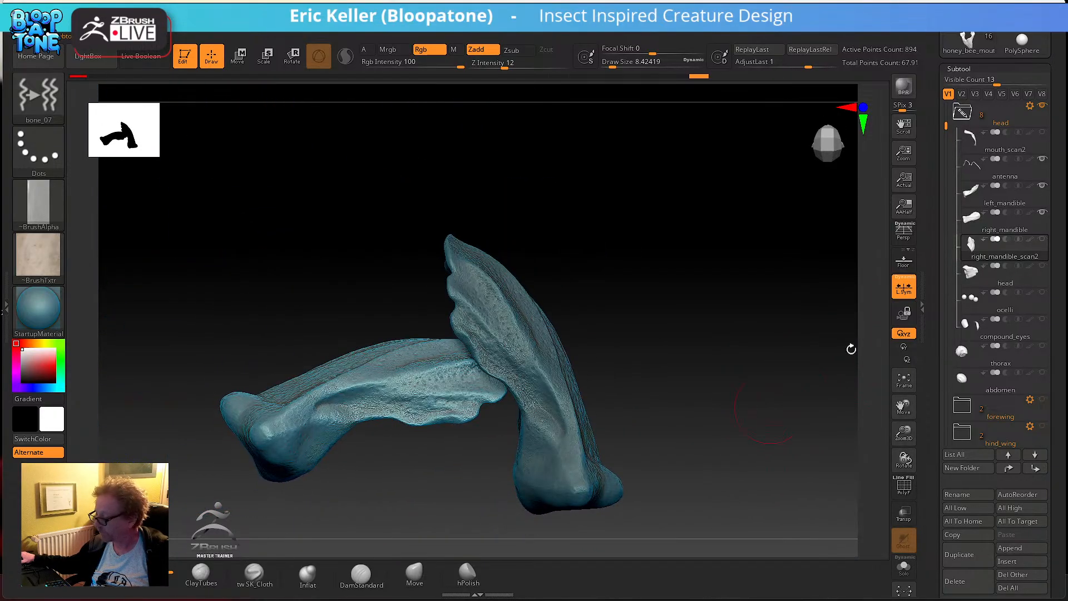
pyautogui.moveTo(964, 389)
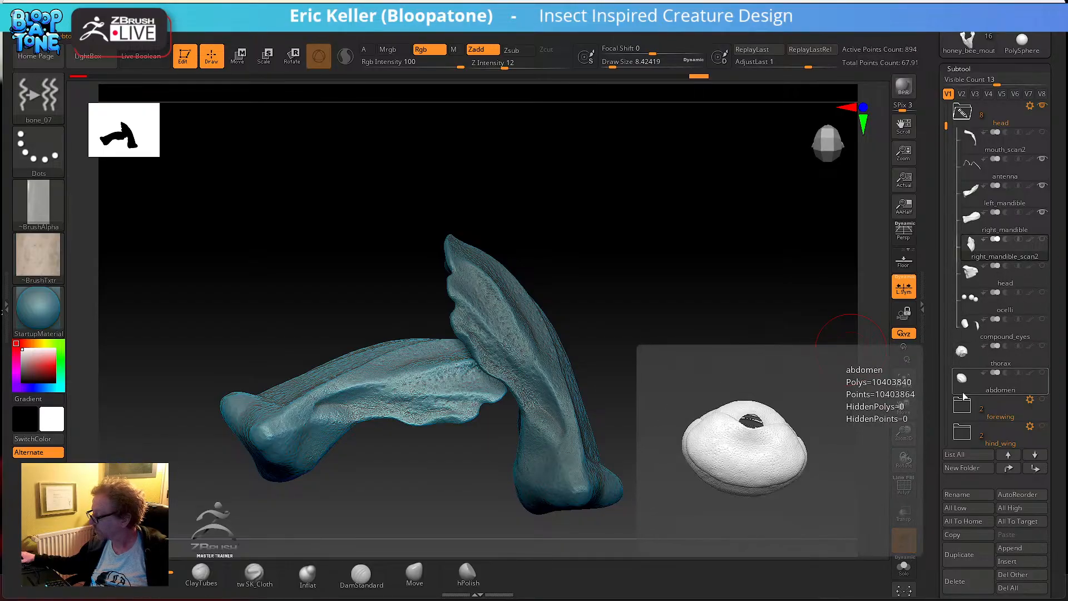
pyautogui.click(961, 495)
pyautogui.write('left_mandibl;e')
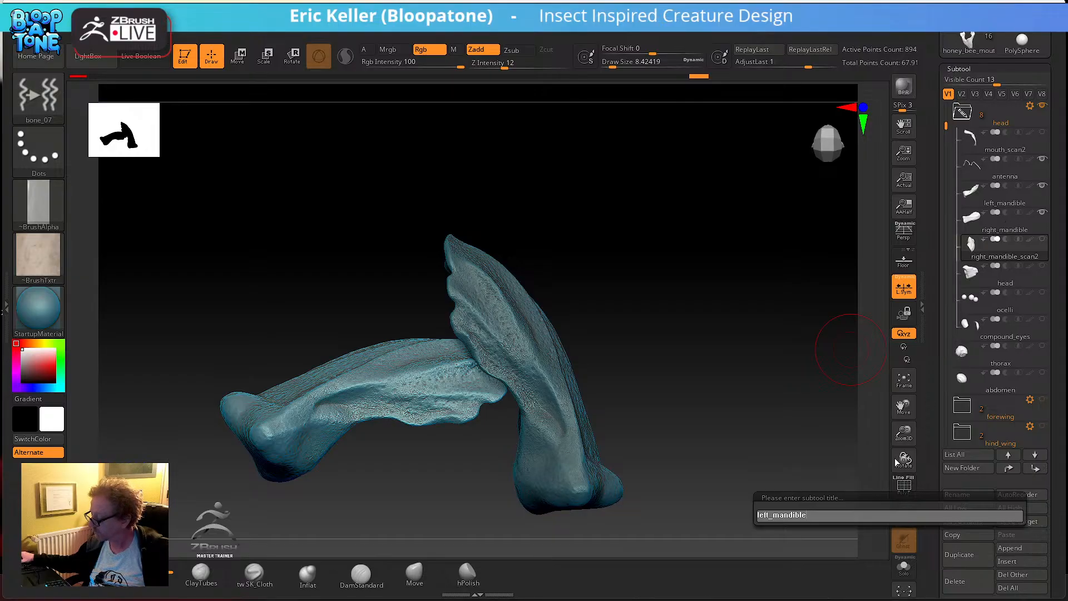
pyautogui.press('Return')
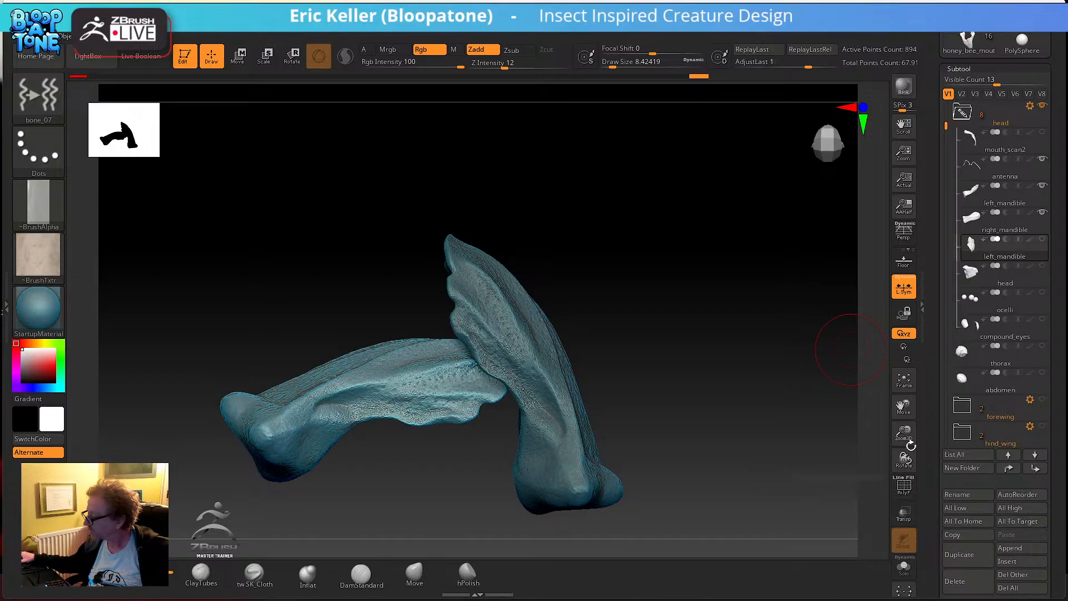
# - Check the mandible subtools against each other and delete the older left_mandible listed above right_mandible
pyautogui.click(1027, 228)
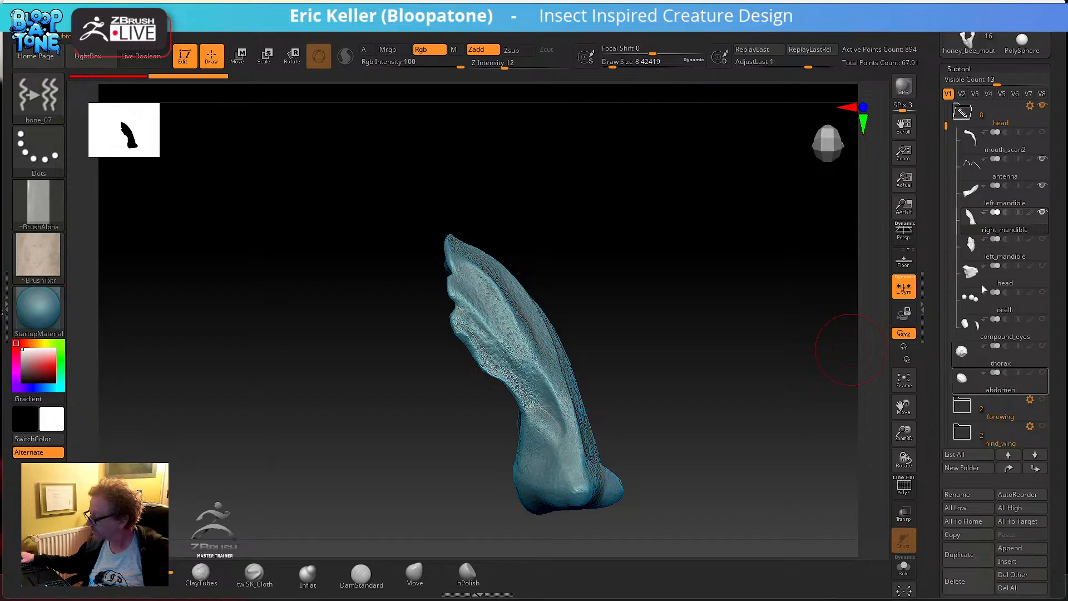
pyautogui.click(1004, 256)
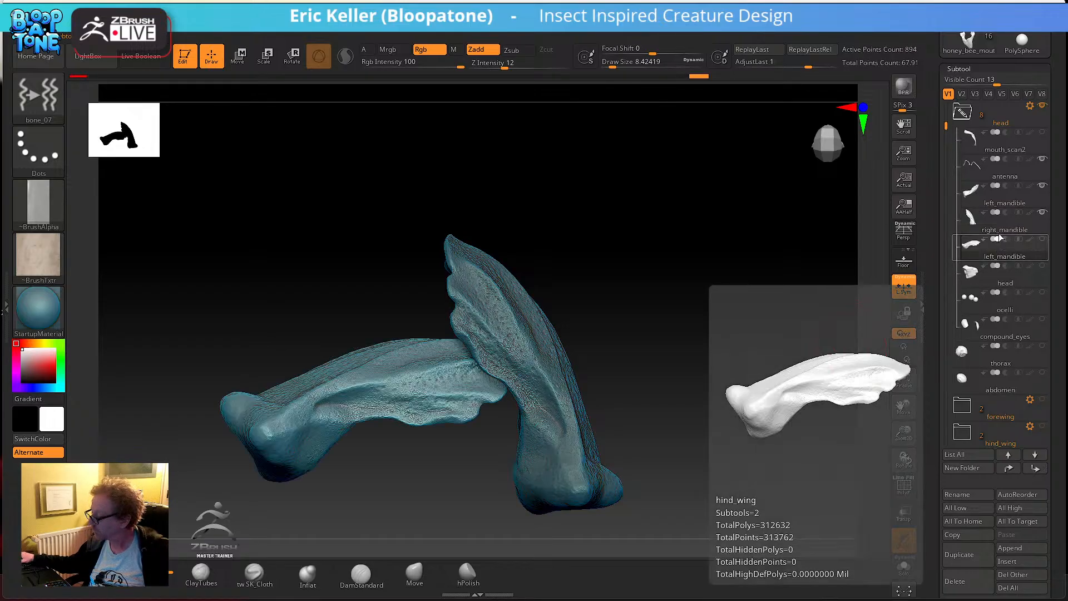
pyautogui.click(999, 225)
pyautogui.click(1002, 200)
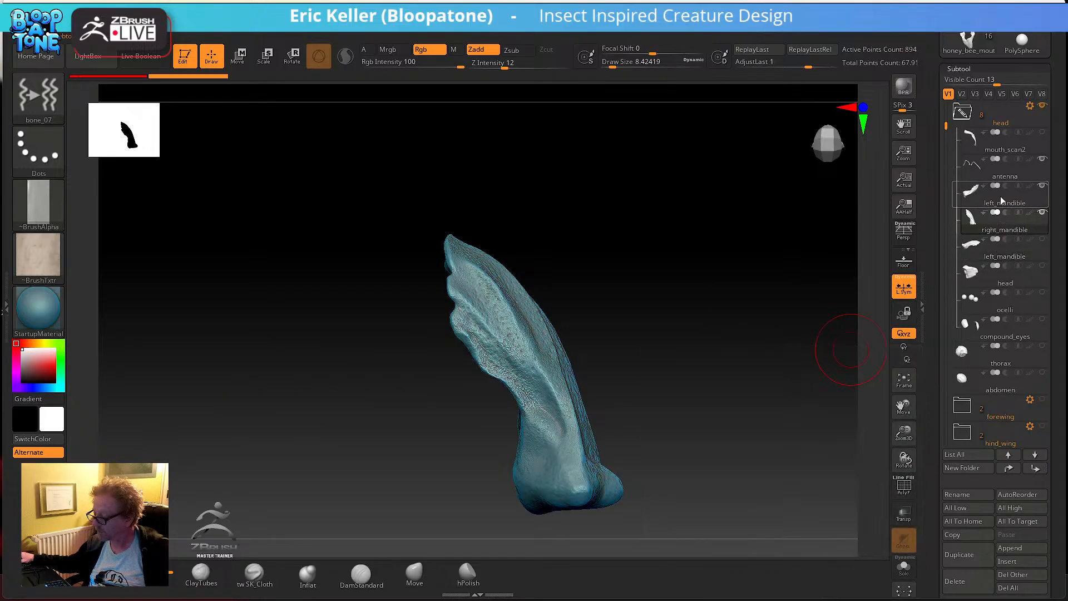
pyautogui.click(960, 581)
pyautogui.click(867, 583)
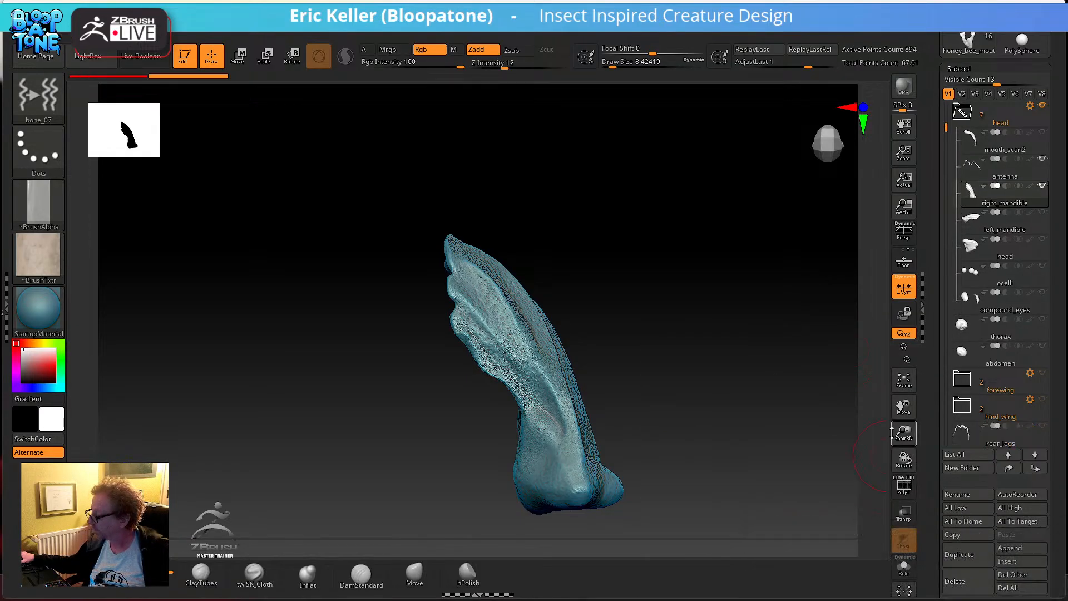
# - Make the remaining left_mandible and the head subtool visible together with the right mandible
pyautogui.moveTo(1029, 231)
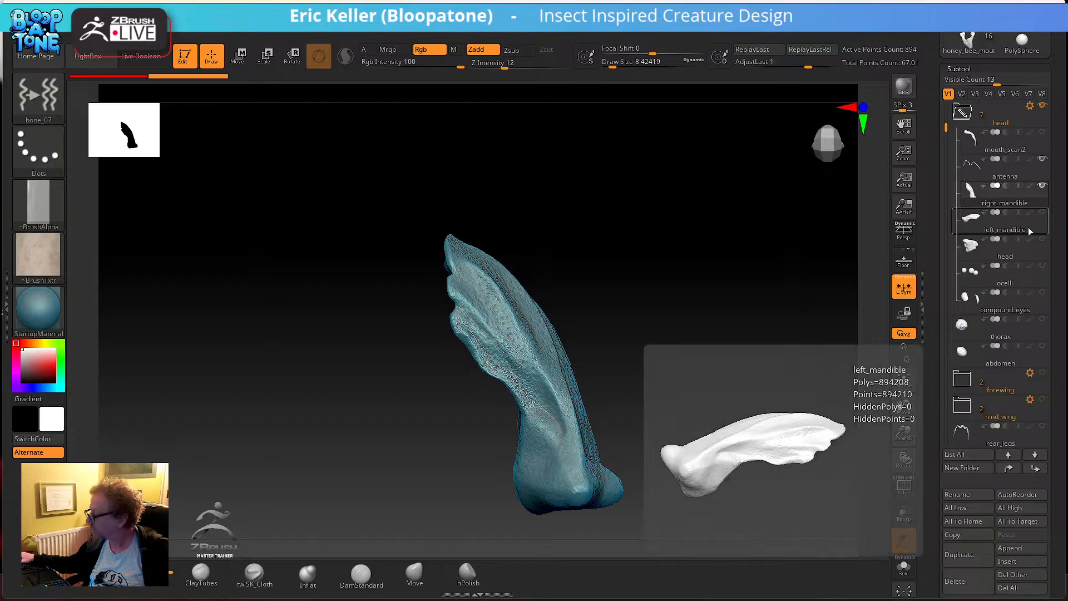
pyautogui.click(1043, 213)
pyautogui.moveTo(768, 367); pyautogui.dragTo(794, 346)
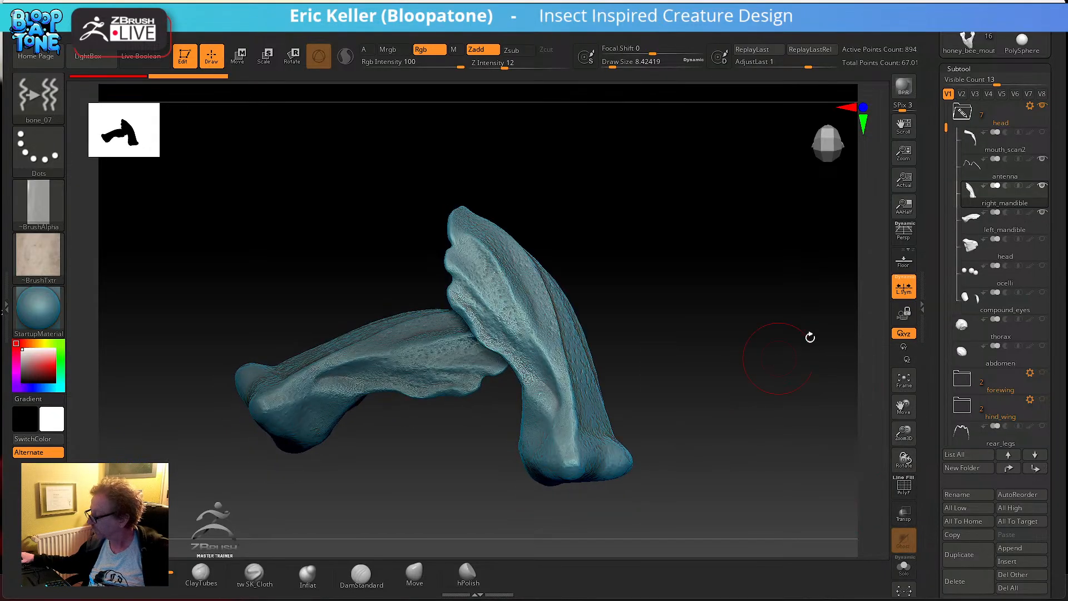
pyautogui.click(1043, 240)
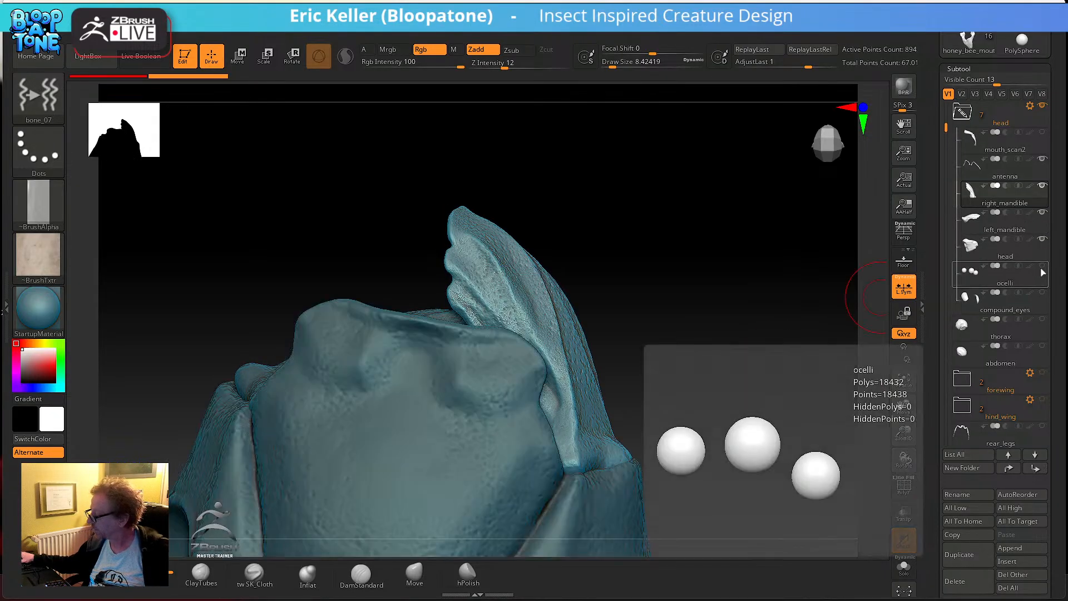
pyautogui.moveTo(696, 348); pyautogui.dragTo(721, 267)
pyautogui.moveTo(737, 406)
pyautogui.mouseDown()
pyautogui.moveTo(770, 453)
pyautogui.moveTo(603, 456)
pyautogui.moveTo(718, 465)
pyautogui.moveTo(705, 449)
pyautogui.moveTo(746, 446)
pyautogui.moveTo(779, 382)
pyautogui.moveTo(777, 406)
pyautogui.moveTo(742, 396)
pyautogui.mouseUp()
# - Select the left_mandible and adjust its rotation against the head's mouth with the transform gizmo
pyautogui.keyDown('alt'); pyautogui.click(645, 392); pyautogui.keyUp('alt')
pyautogui.keyDown('alt'); pyautogui.moveTo(698, 337); pyautogui.dragTo(801, 374); pyautogui.keyUp('alt')
pyautogui.press('w')
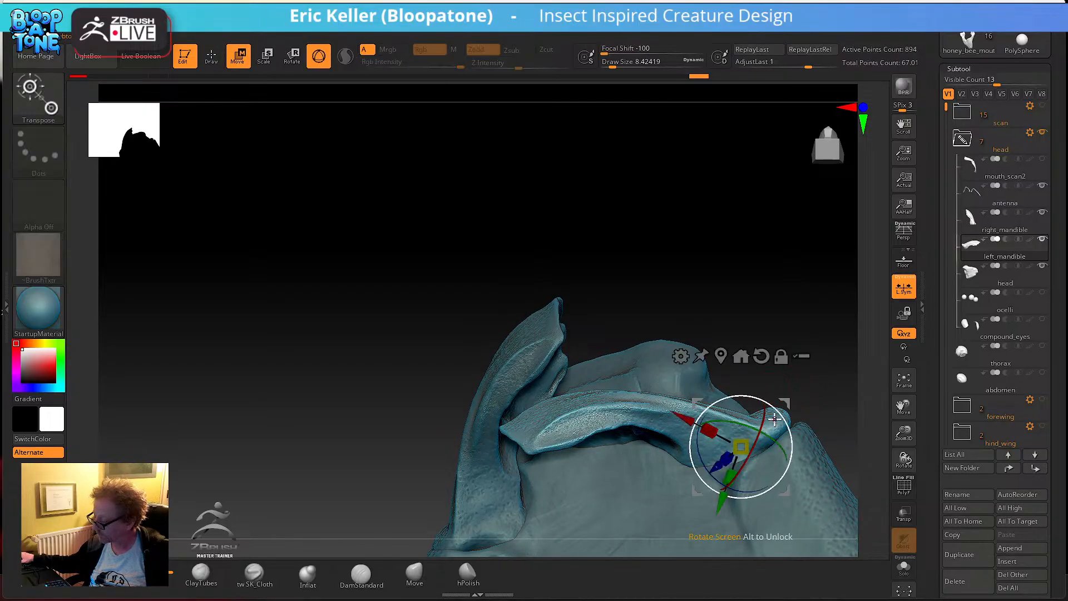
pyautogui.moveTo(788, 445); pyautogui.dragTo(775, 418)
pyautogui.moveTo(777, 377); pyautogui.dragTo(796, 472)
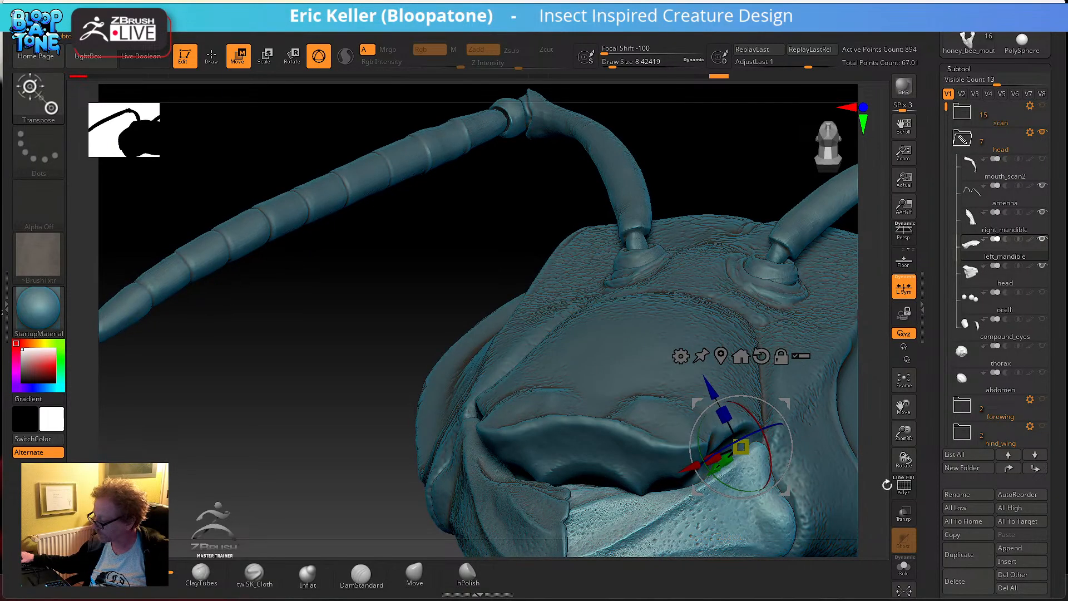
pyautogui.keyDown('alt'); pyautogui.moveTo(879, 482); pyautogui.dragTo(801, 357); pyautogui.keyUp('alt')
pyautogui.moveTo(715, 372); pyautogui.dragTo(716, 371)
pyautogui.moveTo(726, 495); pyautogui.dragTo(702, 467)
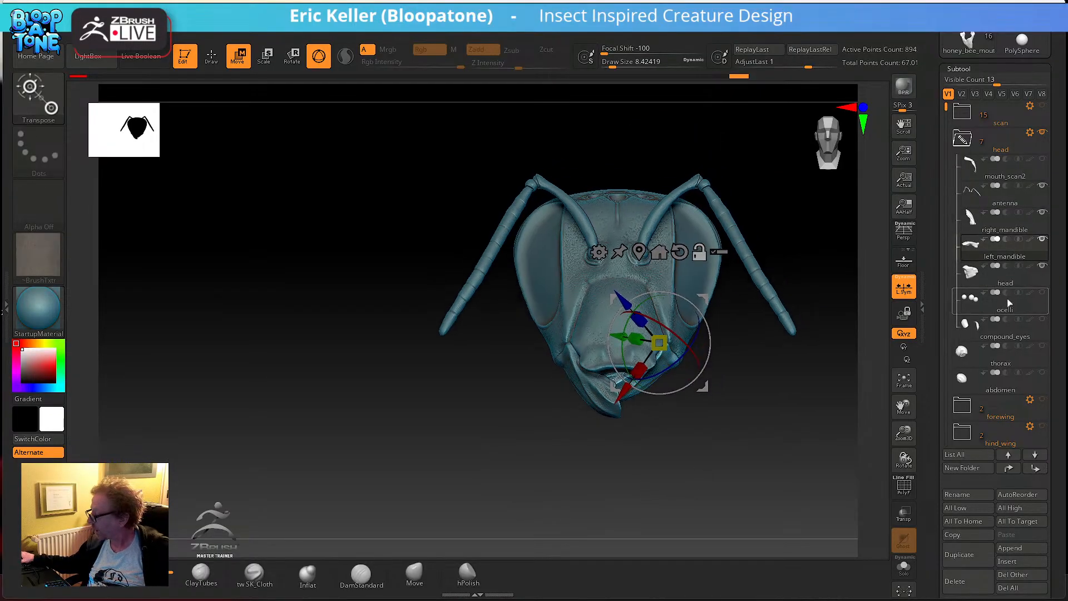
# - Make the ocelli and compound_eyes subtools visible on the head and return to Draw mode
pyautogui.moveTo(1042, 327)
pyautogui.moveTo(822, 417)
pyautogui.mouseDown()
pyautogui.moveTo(661, 470)
pyautogui.moveTo(608, 467)
pyautogui.moveTo(686, 445)
pyautogui.moveTo(648, 467)
pyautogui.moveTo(670, 463)
pyautogui.moveTo(675, 476)
pyautogui.mouseUp()
pyautogui.press('q')
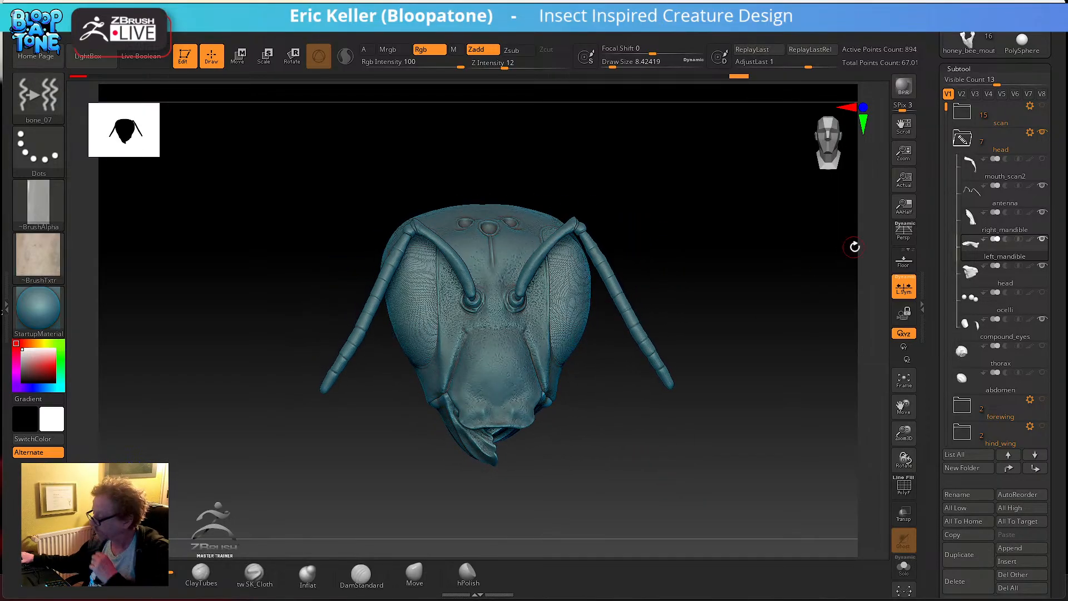
# - Show the mouth_scan2 subtool, select it and isolate it with Solo
pyautogui.moveTo(761, 436); pyautogui.dragTo(742, 446)
pyautogui.click(1042, 159)
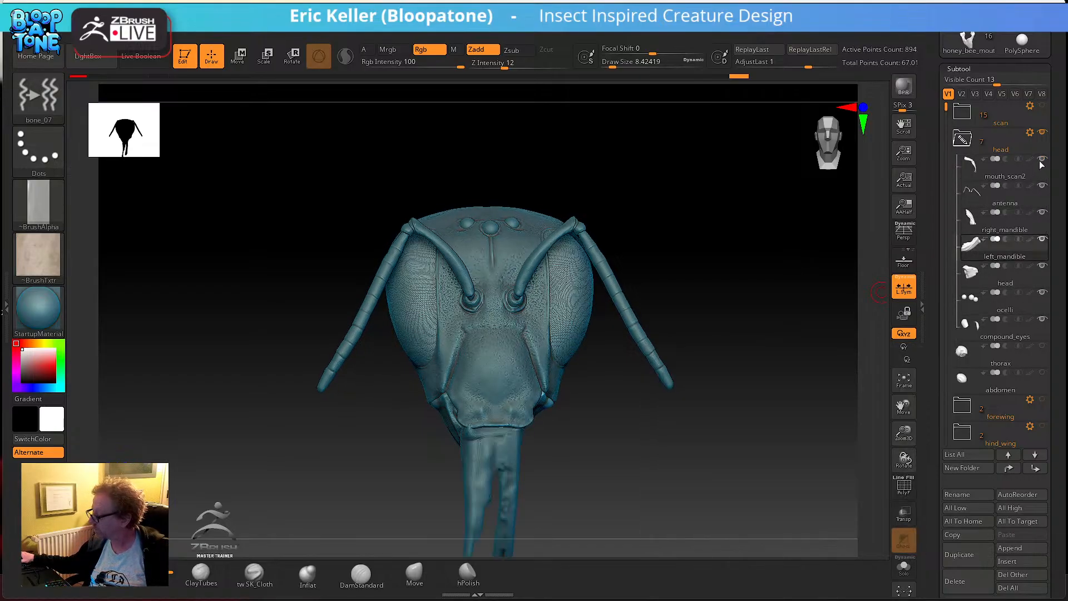
pyautogui.moveTo(729, 482); pyautogui.dragTo(709, 411)
pyautogui.click(903, 565)
pyautogui.moveTo(718, 471); pyautogui.dragTo(673, 464)
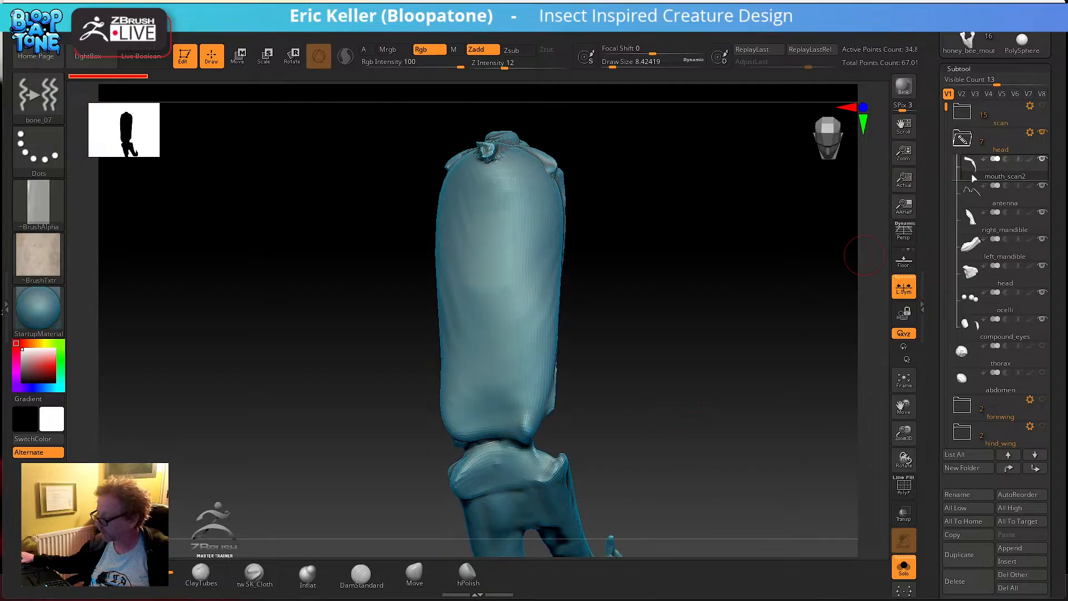
# - Open the scan folder, select and frame the Bee 2 scan, and examine its mouthparts with the polygon wireframe shown
pyautogui.click(962, 113)
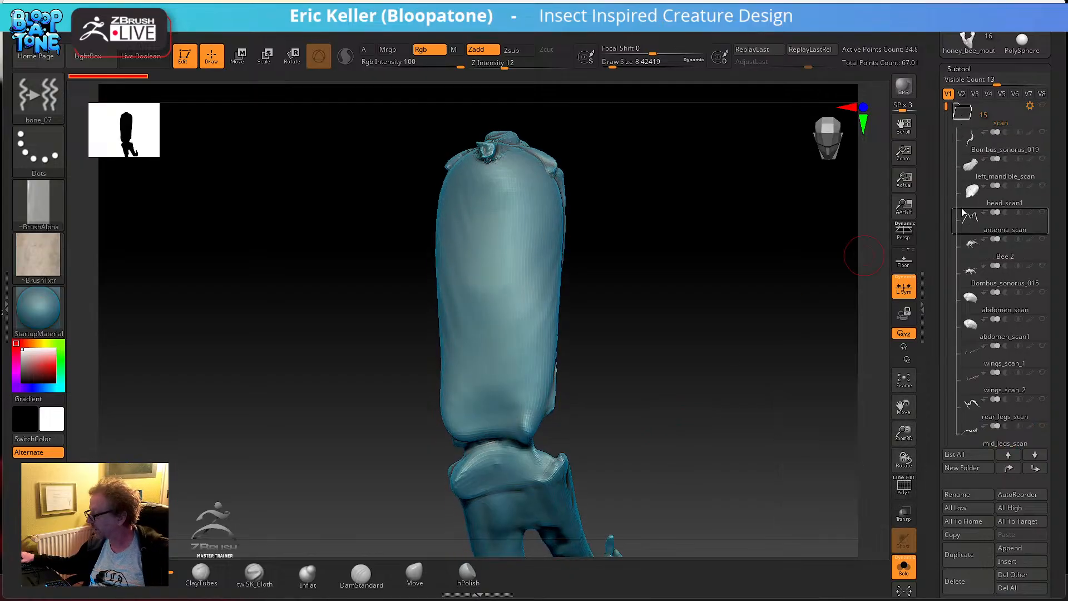
pyautogui.moveTo(995, 190)
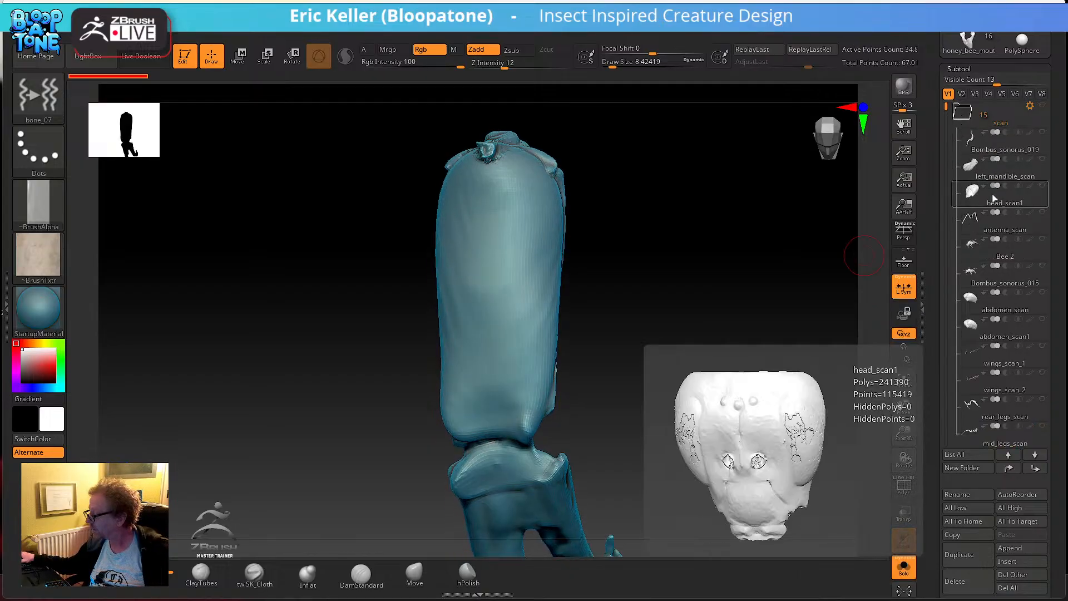
pyautogui.click(1016, 253)
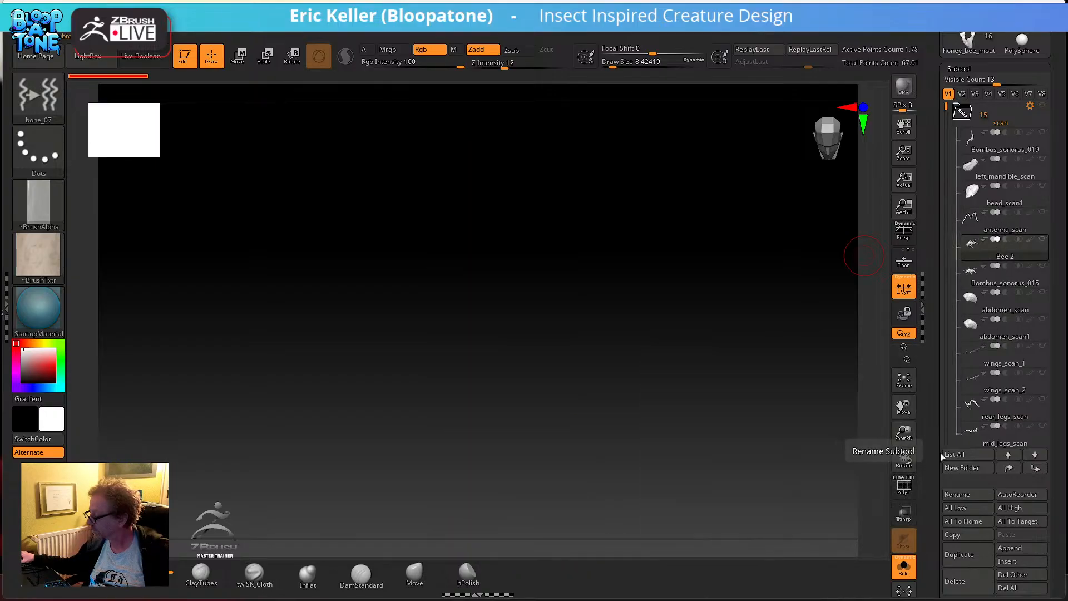
pyautogui.click(904, 380)
pyautogui.moveTo(824, 373); pyautogui.dragTo(612, 389)
pyautogui.click(903, 487)
pyautogui.moveTo(832, 442); pyautogui.dragTo(675, 443)
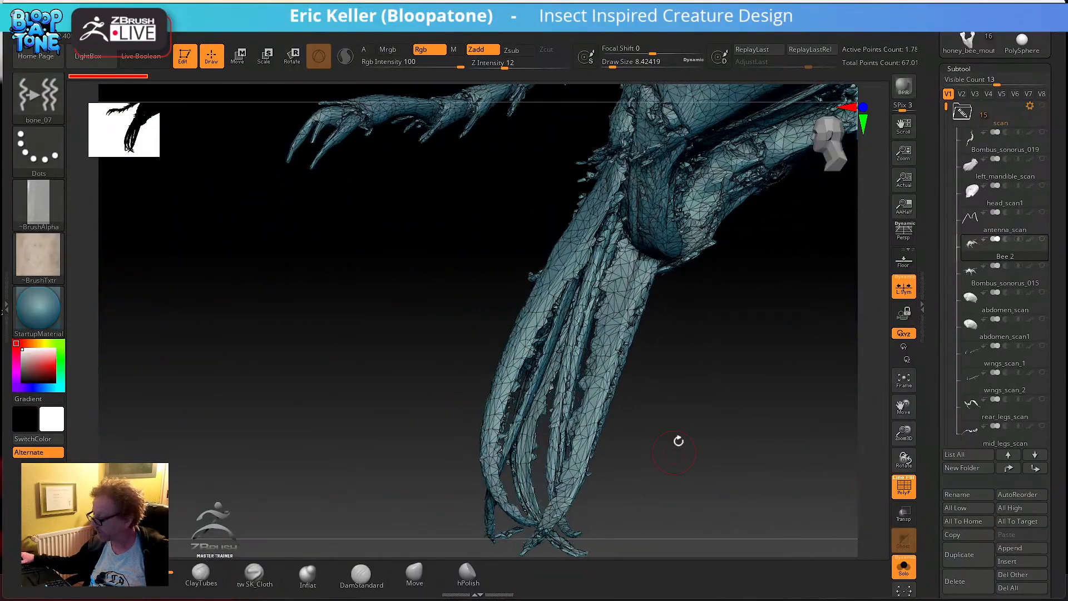
# - Select the Bombus_sonorus_015 scan and examine its mouthparts from several angles
pyautogui.click(1002, 276)
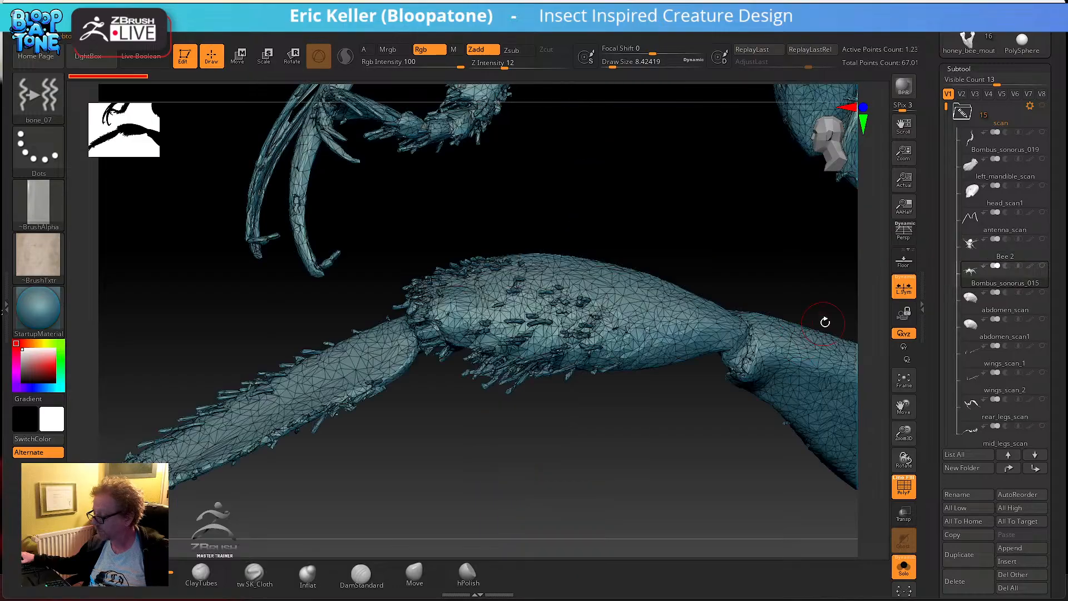
pyautogui.moveTo(633, 476)
pyautogui.keyDown('alt'); pyautogui.mouseDown()
pyautogui.moveTo(538, 446)
pyautogui.moveTo(440, 432)
pyautogui.moveTo(585, 266)
pyautogui.moveTo(627, 174)
pyautogui.moveTo(456, 262)
pyautogui.moveTo(667, 267)
pyautogui.mouseUp(); pyautogui.keyUp('alt')
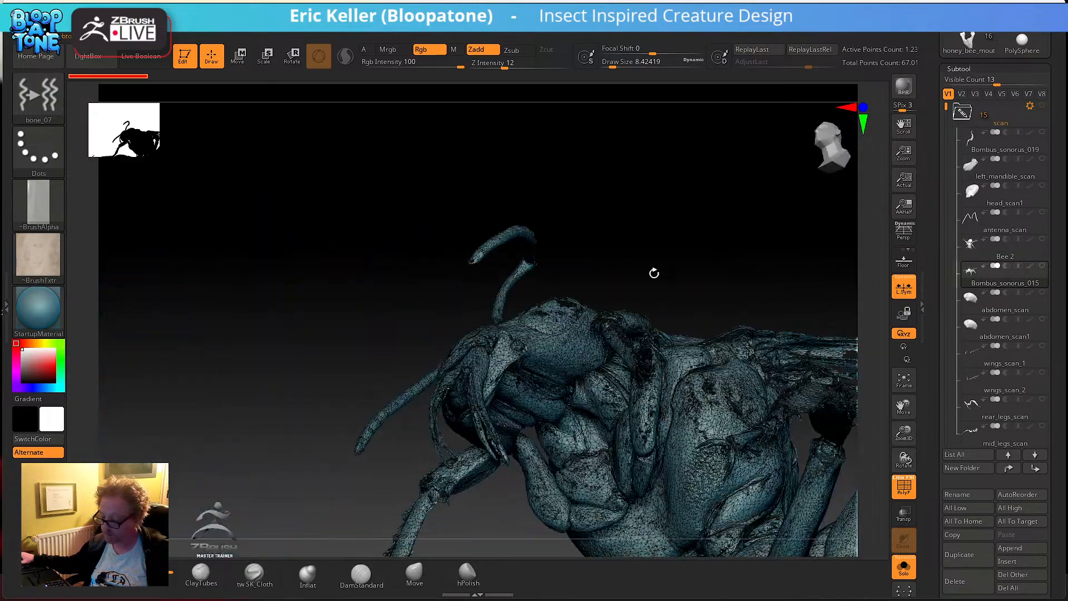
pyautogui.moveTo(687, 229)
pyautogui.mouseDown()
pyautogui.moveTo(701, 175)
pyautogui.moveTo(582, 198)
pyautogui.moveTo(644, 229)
pyautogui.moveTo(603, 215)
pyautogui.moveTo(610, 311)
pyautogui.mouseUp()
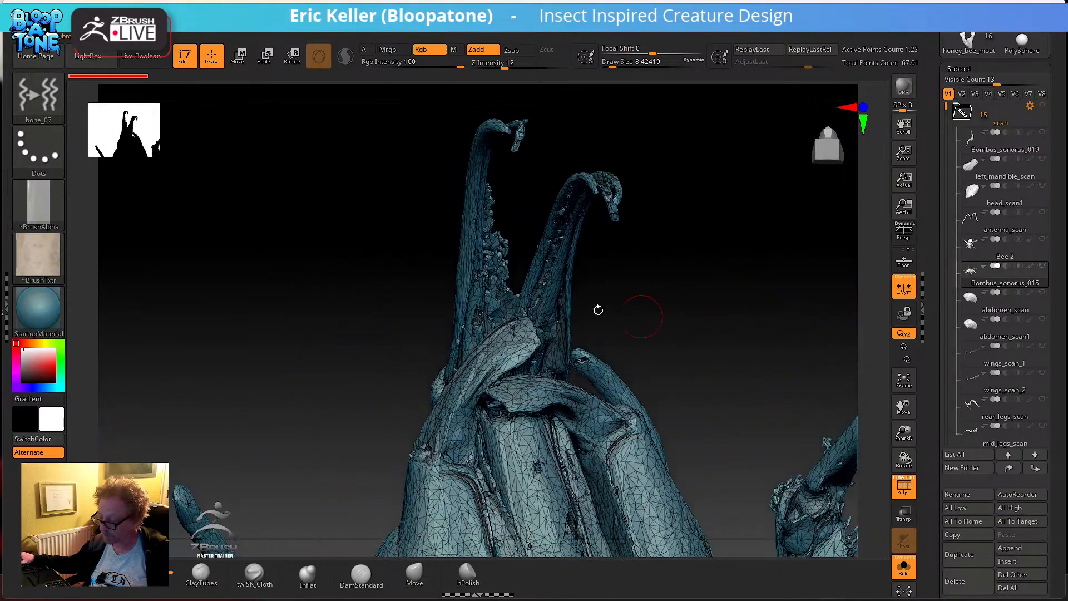
pyautogui.moveTo(547, 287); pyautogui.dragTo(539, 437)
pyautogui.moveTo(708, 427); pyautogui.dragTo(481, 404)
# - Bring the bee reference photo board over the canvas, enlarge its window and view the whole photo collection
pyautogui.moveTo(38, 255)
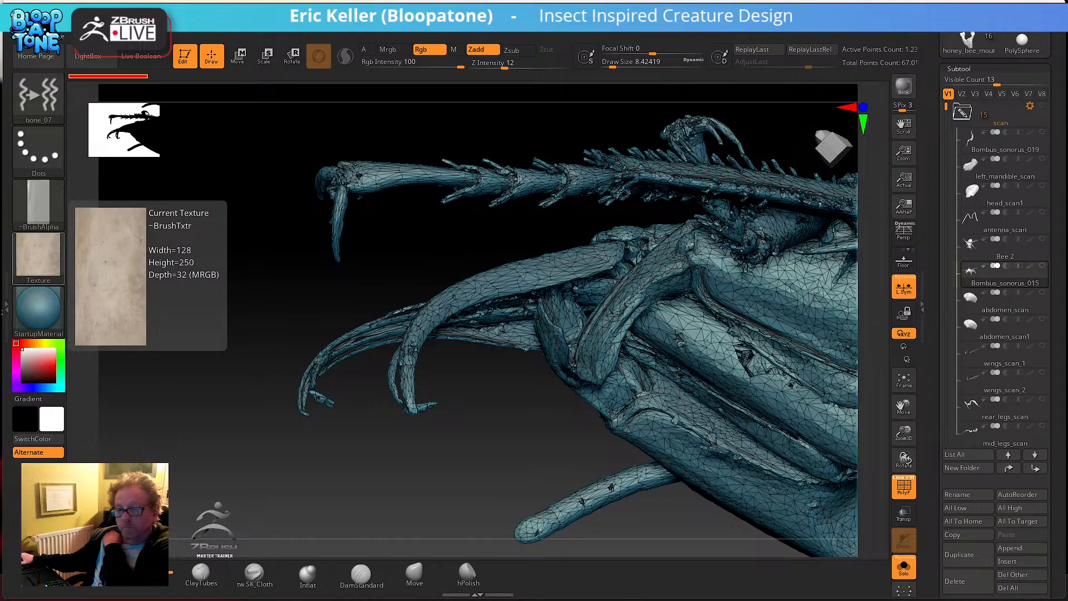
pyautogui.moveTo(0, 362); pyautogui.dragTo(298, 259, button='right')
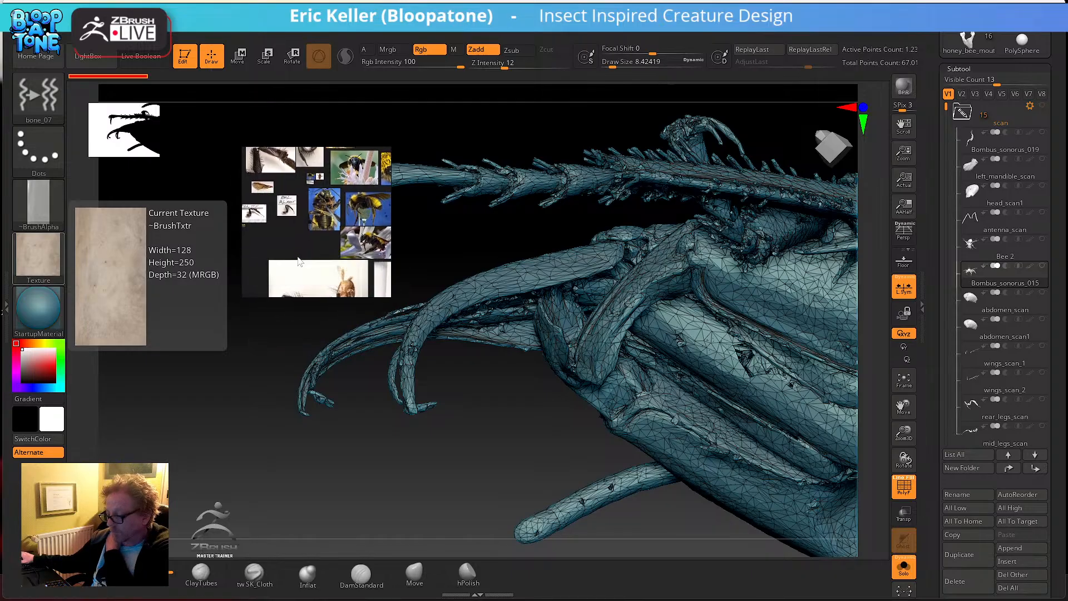
pyautogui.moveTo(388, 294); pyautogui.dragTo(828, 495)
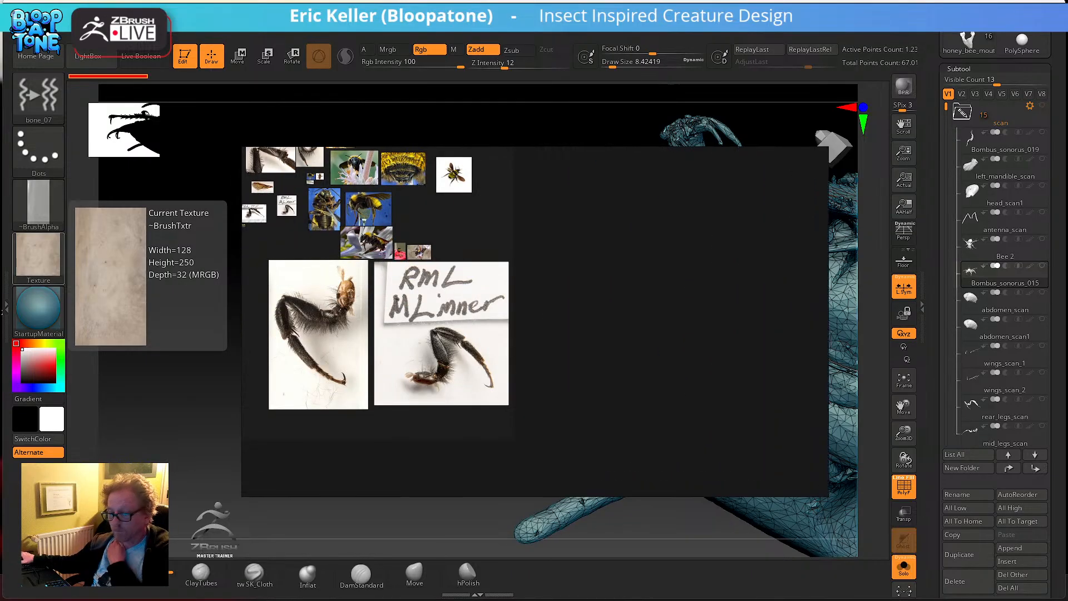
pyautogui.hotkey('alt', 'Tab')
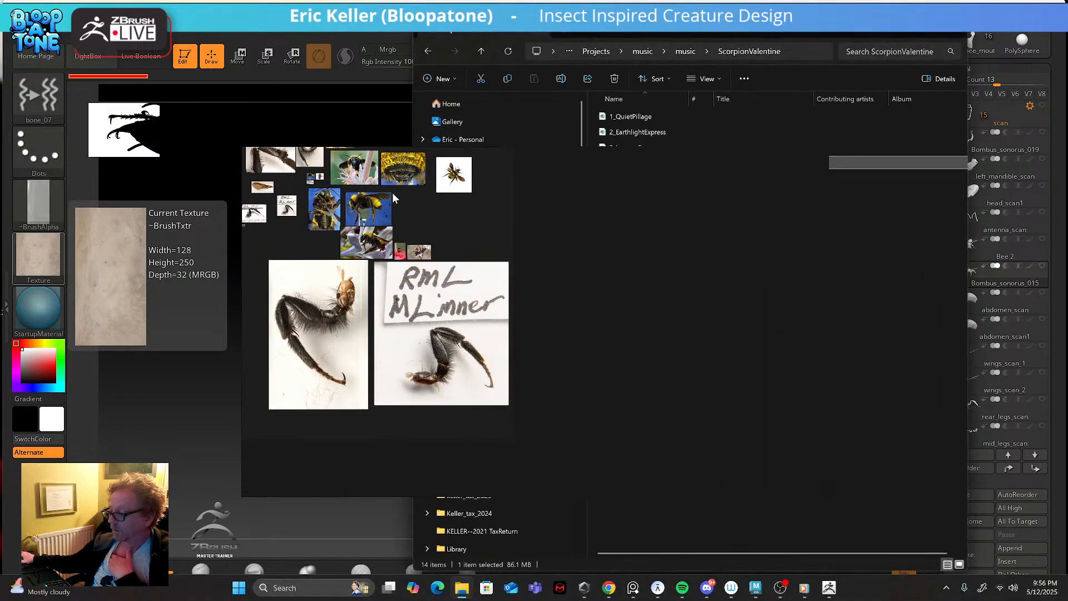
pyautogui.moveTo(784, 25); pyautogui.dragTo(0, 24)
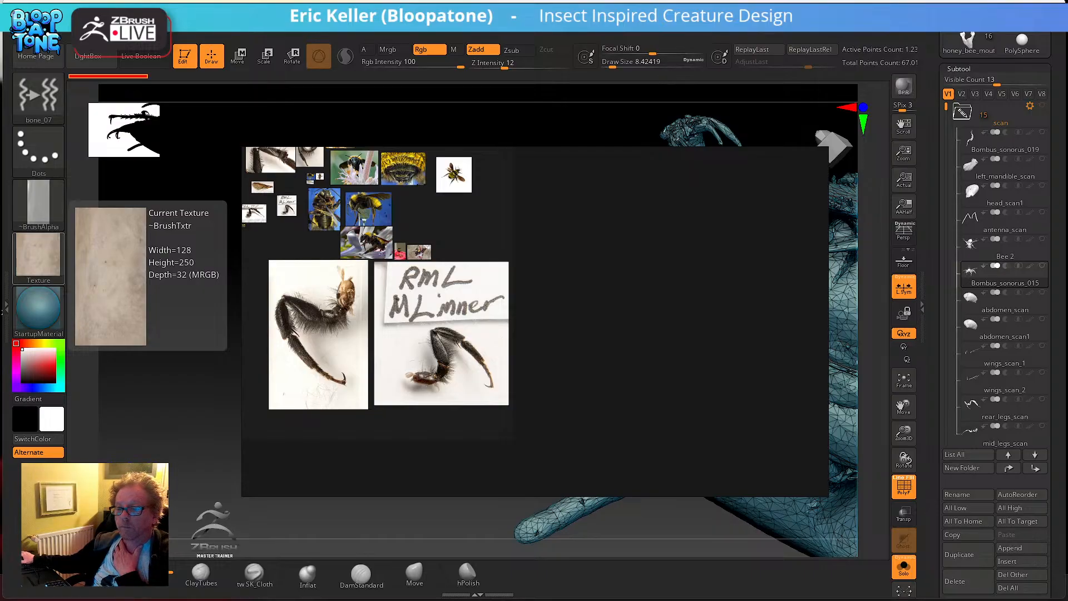
pyautogui.scroll(-5, 548, 338)
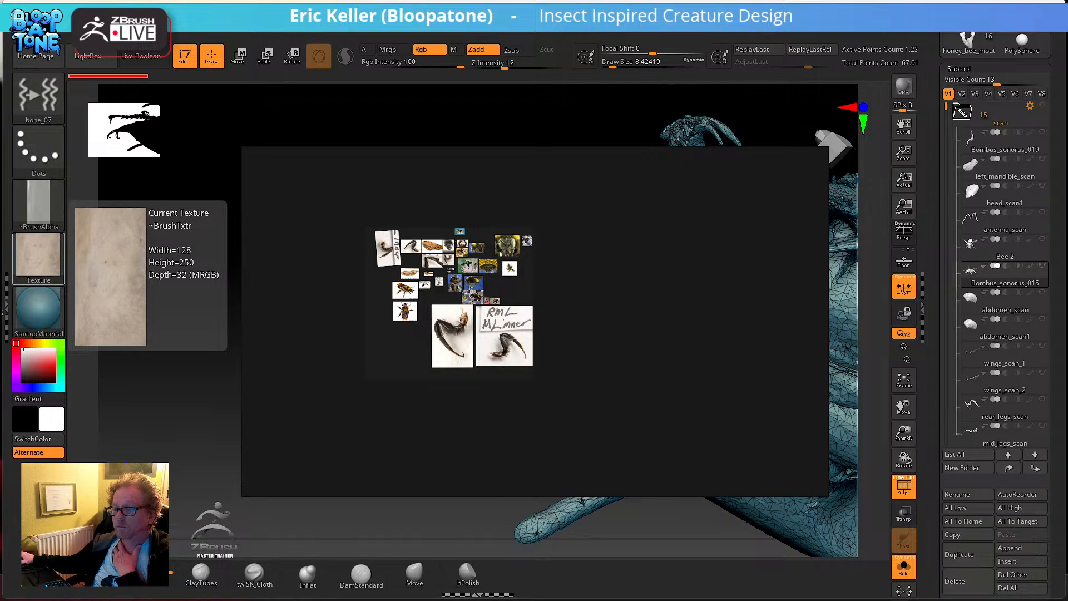
# - Add the group of mouthpart diagrams and bee head close-ups to the reference board beside the existing bee photos
pyautogui.moveTo(1, 249); pyautogui.dragTo(587, 287)
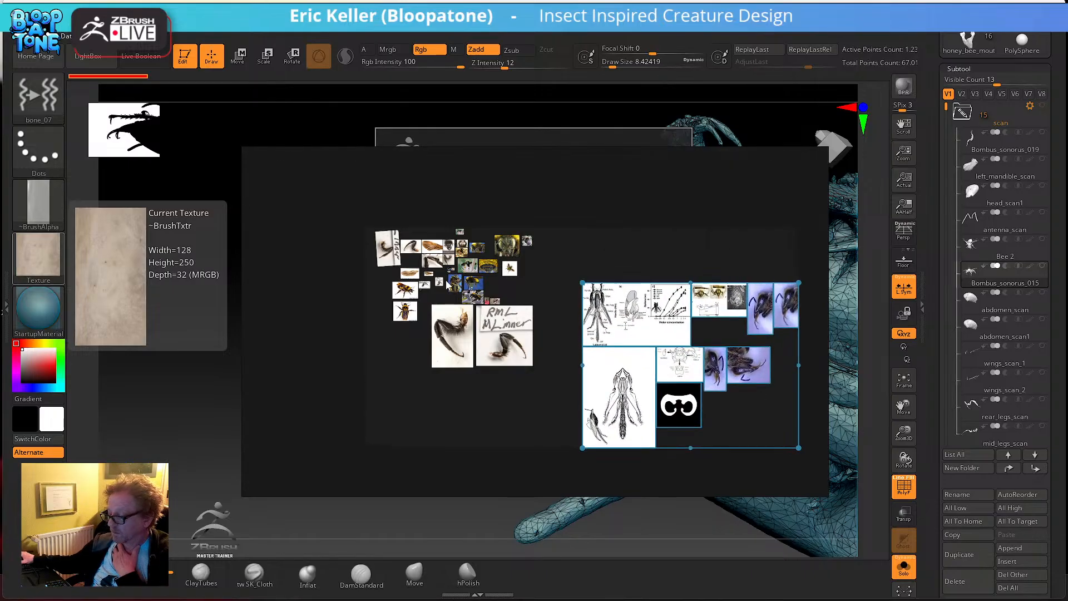
pyautogui.scroll(-4, 604, 280)
pyautogui.moveTo(679, 288); pyautogui.dragTo(544, 262, button='middle')
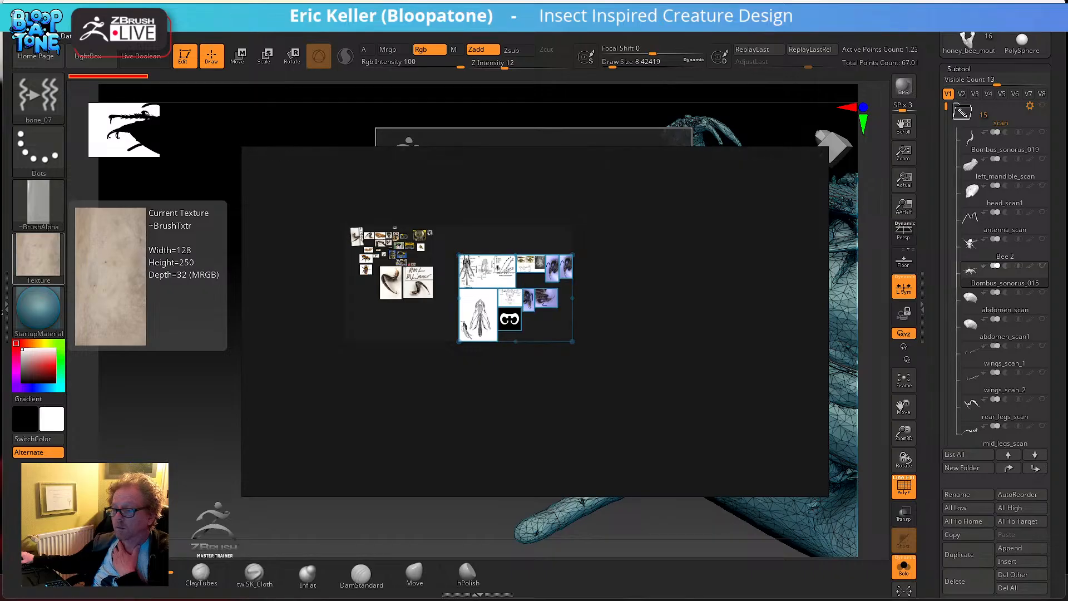
# - Bring several more small reference images onto the board around the two existing image groups
pyautogui.moveTo(205, 293); pyautogui.dragTo(567, 326)
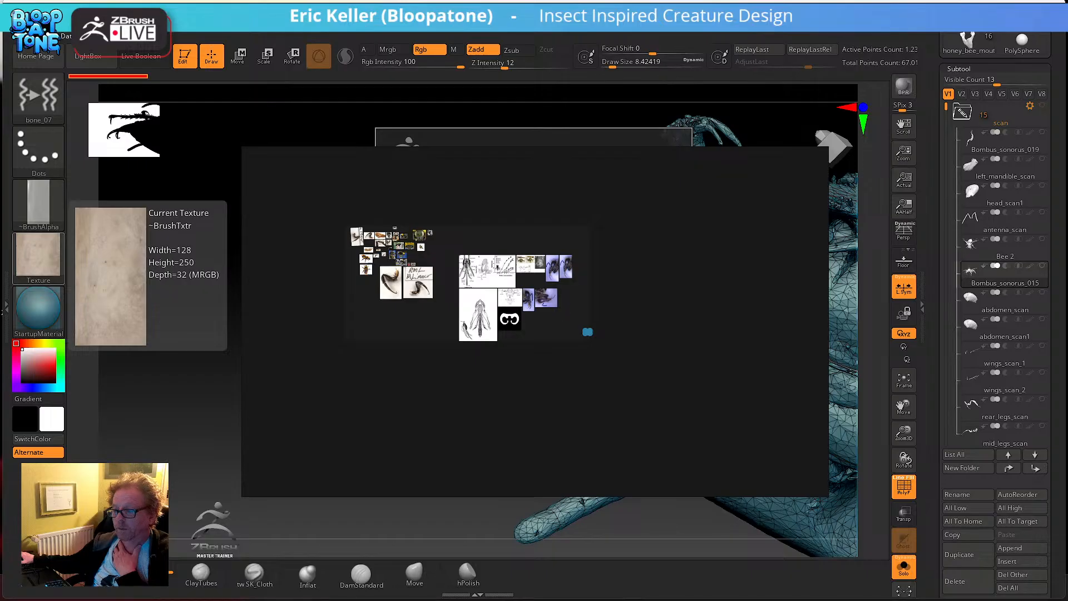
pyautogui.moveTo(205, 294); pyautogui.dragTo(573, 338)
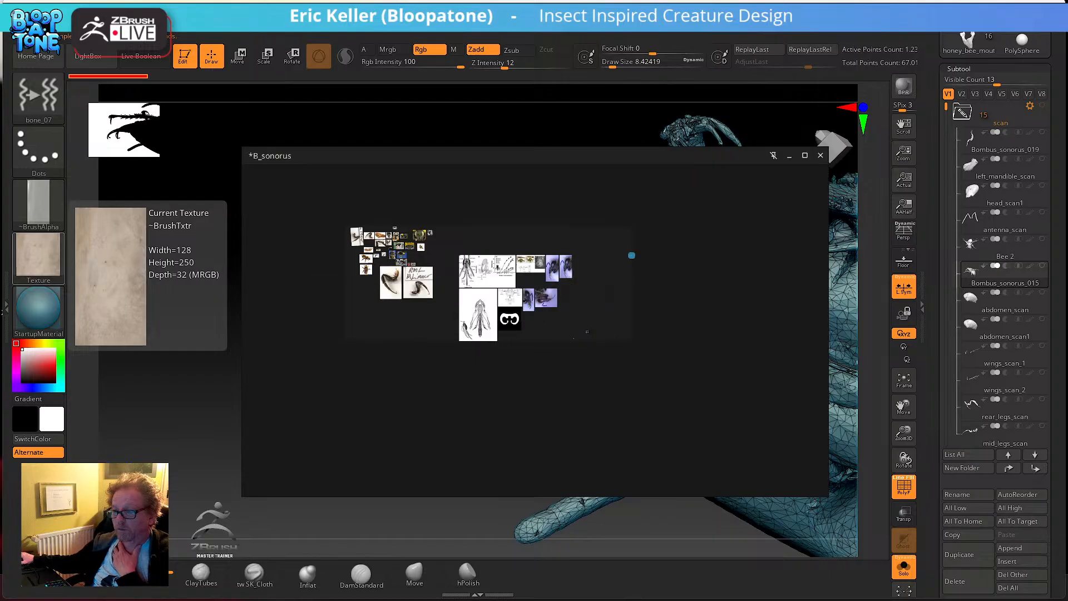
pyautogui.moveTo(1, 241); pyautogui.dragTo(514, 321)
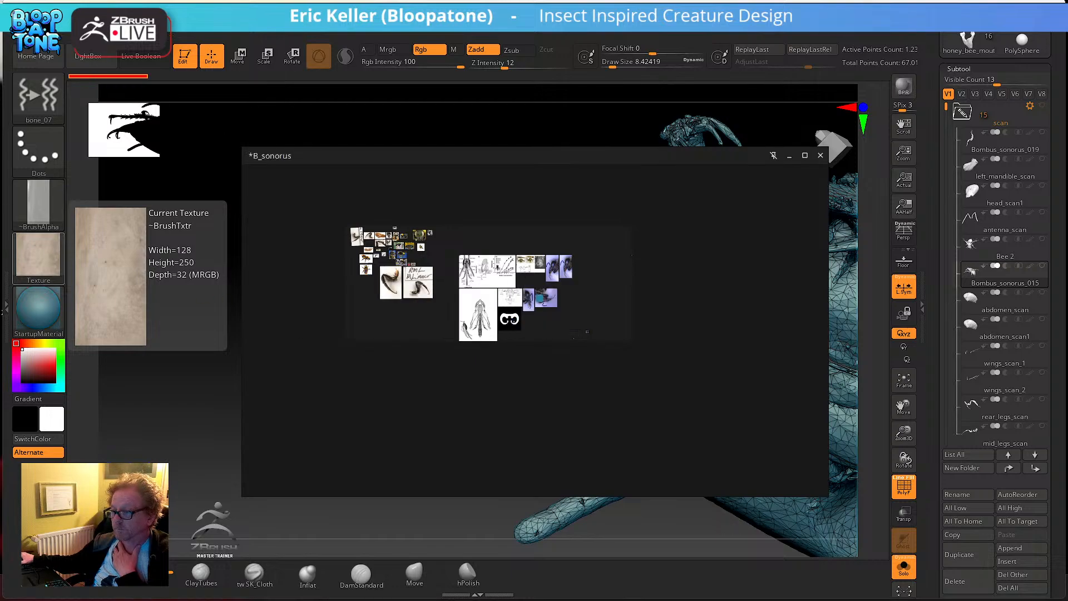
pyautogui.moveTo(167, 358); pyautogui.dragTo(534, 394)
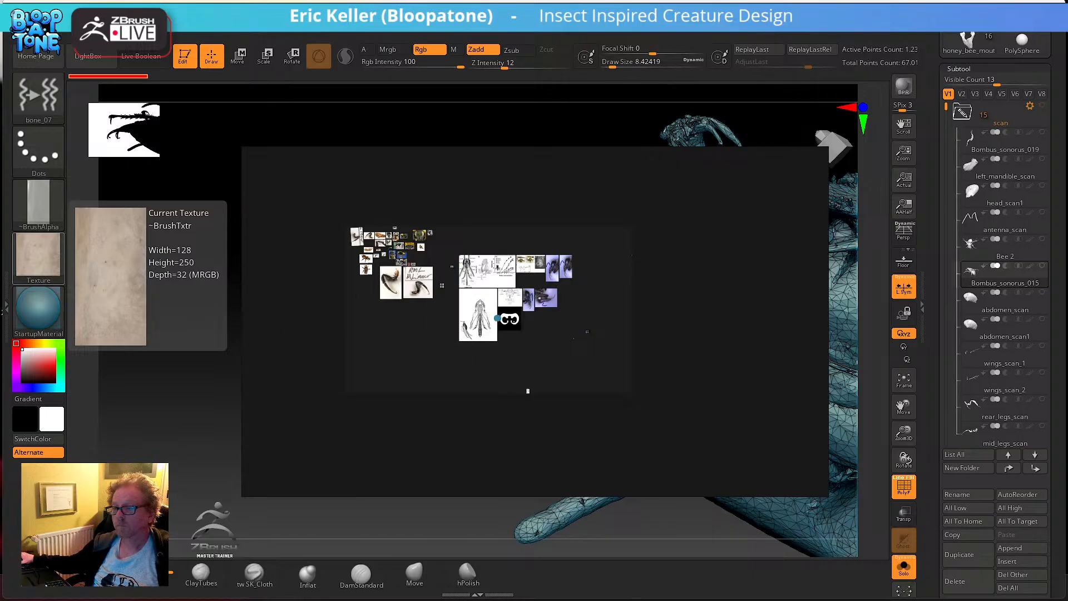
pyautogui.moveTo(3, 312); pyautogui.dragTo(540, 317)
# - Select all the images on the board and arrange them with the Optimal layout
pyautogui.moveTo(294, 203); pyautogui.dragTo(740, 445)
pyautogui.rightClick(485, 275)
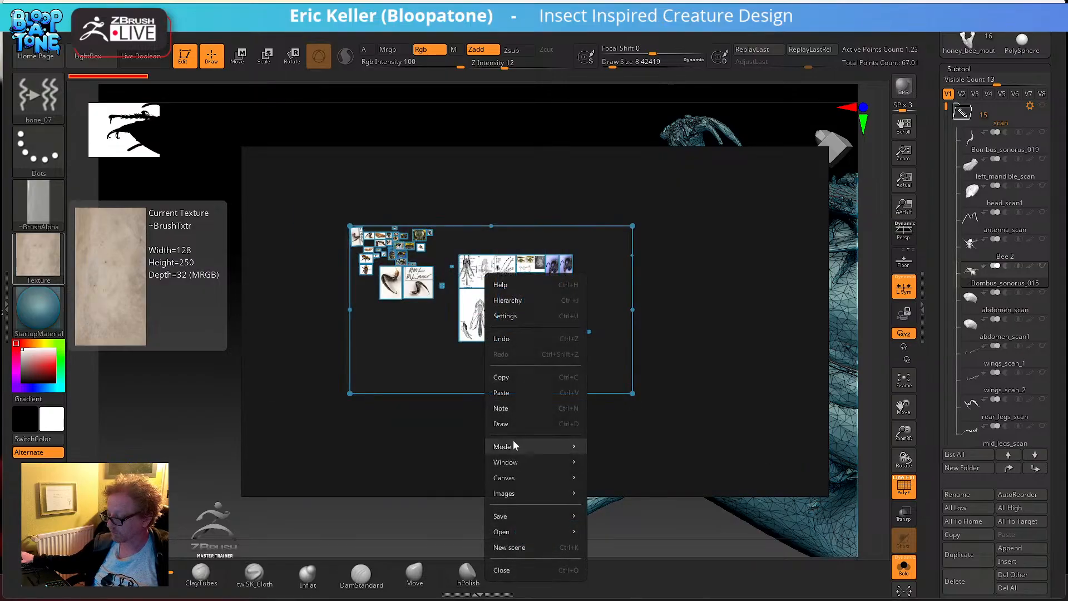
pyautogui.moveTo(513, 494)
pyautogui.moveTo(629, 523)
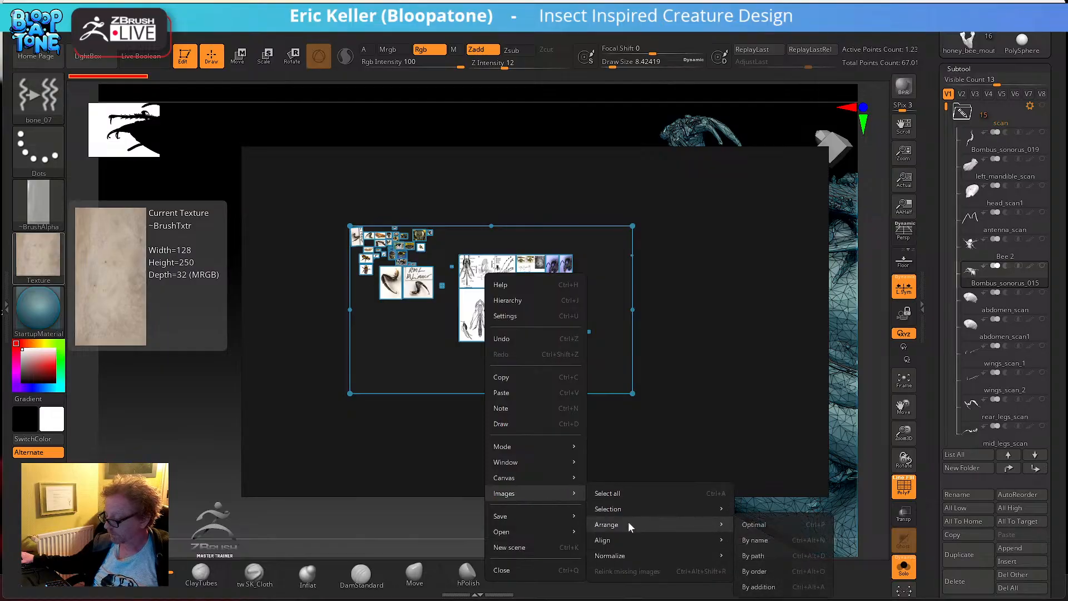
pyautogui.click(748, 526)
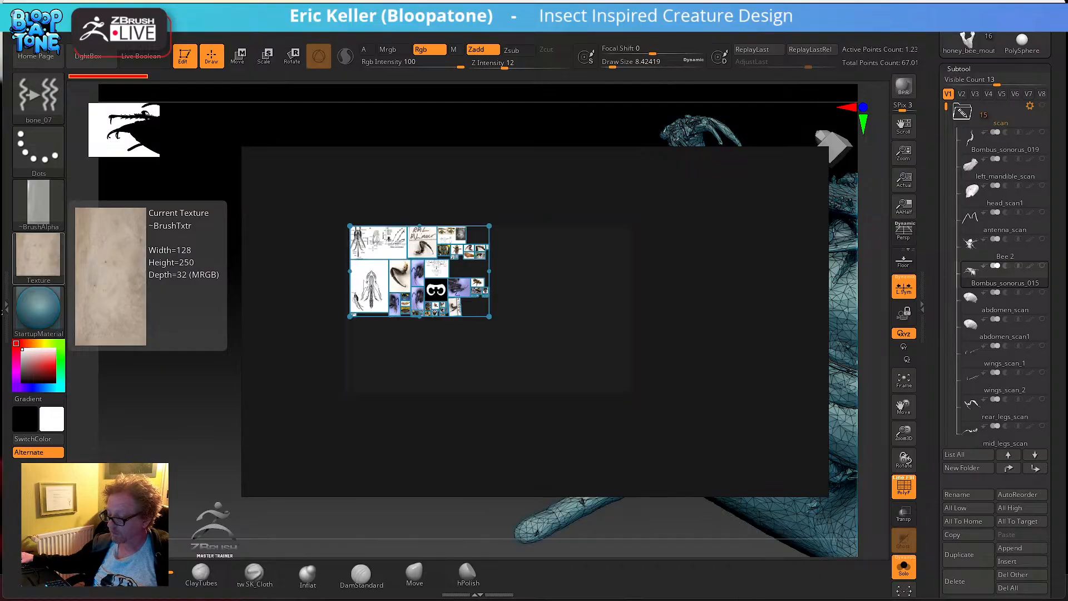
# - Examine the labelled labium and maxilla figure with its head cross-section and molar concentration graph
pyautogui.scroll(6, 493, 337)
pyautogui.moveTo(491, 334); pyautogui.dragTo(490, 515, button='middle')
pyautogui.moveTo(443, 224)
pyautogui.mouseDown(button='middle')
pyautogui.moveTo(447, 341)
pyautogui.moveTo(460, 231)
pyautogui.mouseUp(button='middle')
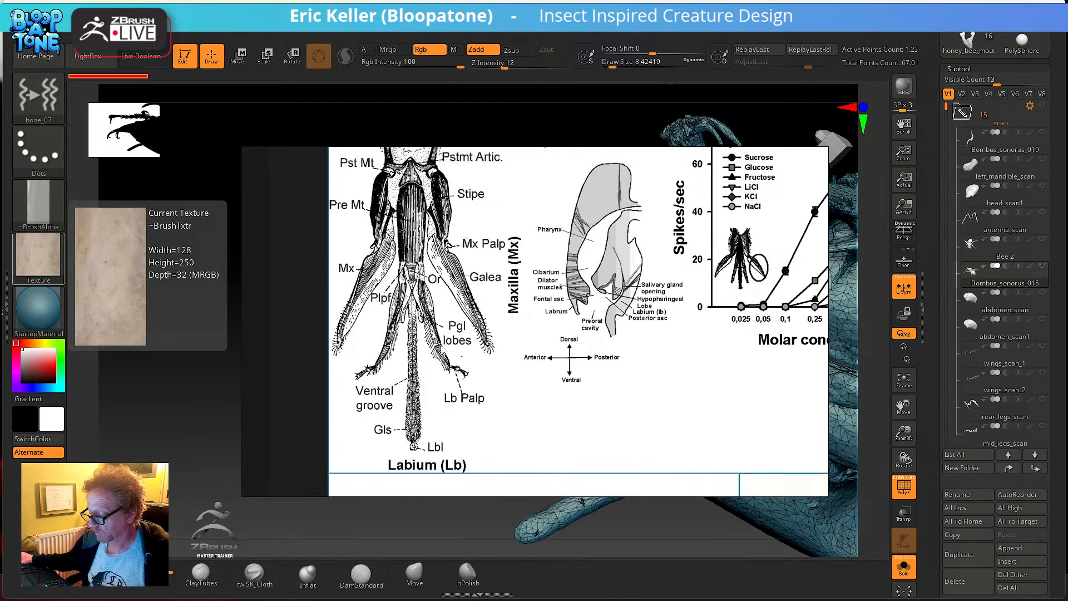
pyautogui.moveTo(582, 297); pyautogui.dragTo(362, 344, button='middle')
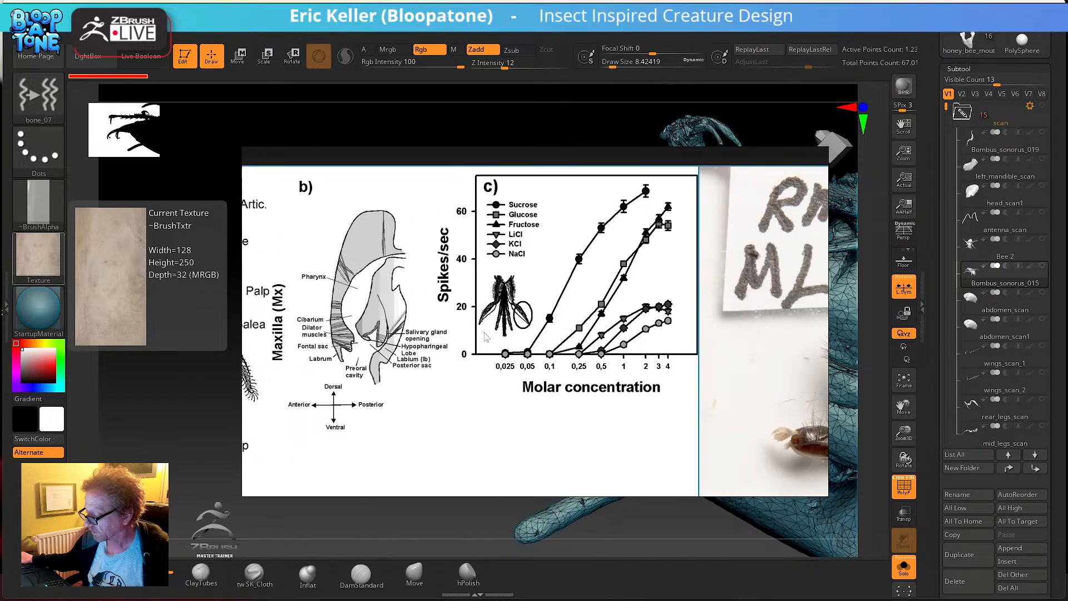
pyautogui.moveTo(713, 312); pyautogui.dragTo(362, 333, button='middle')
pyautogui.moveTo(459, 389); pyautogui.dragTo(287, 296, button='middle')
pyautogui.scroll(-4, 287, 301)
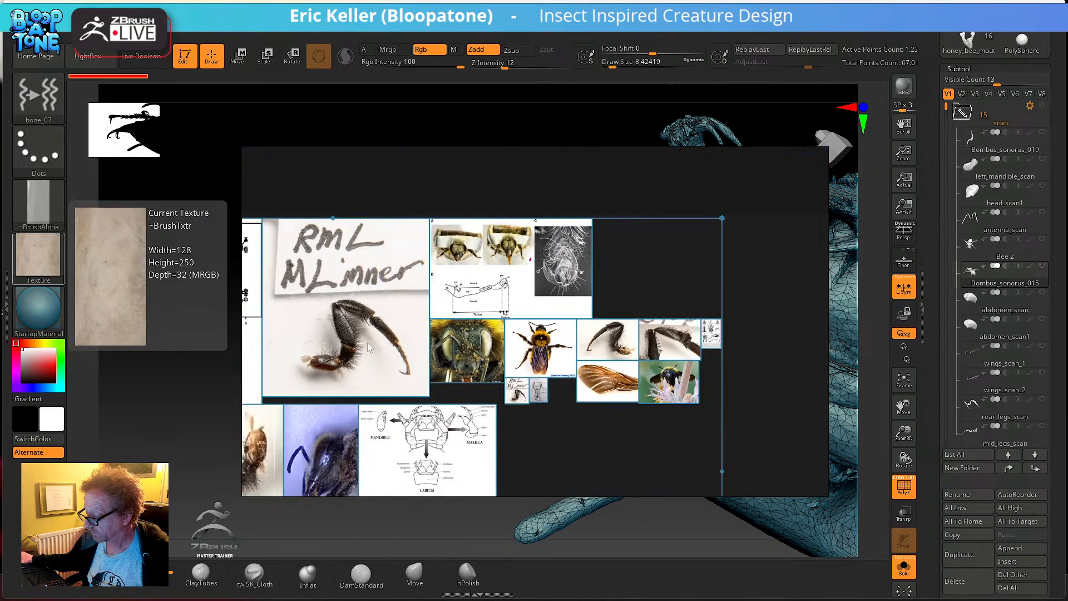
# - Examine the restrained bee photos and tarsus diagram, plus the bee face, leg and wing photos below them
pyautogui.moveTo(388, 345); pyautogui.dragTo(343, 384, button='middle')
pyautogui.scroll(5, 443, 279)
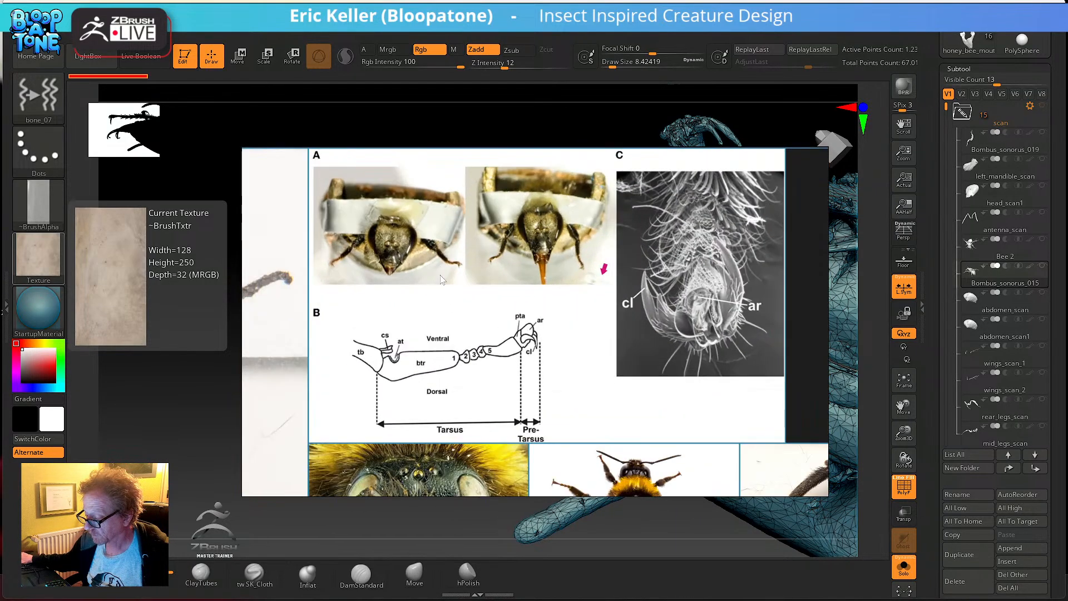
pyautogui.scroll(1, 452, 271)
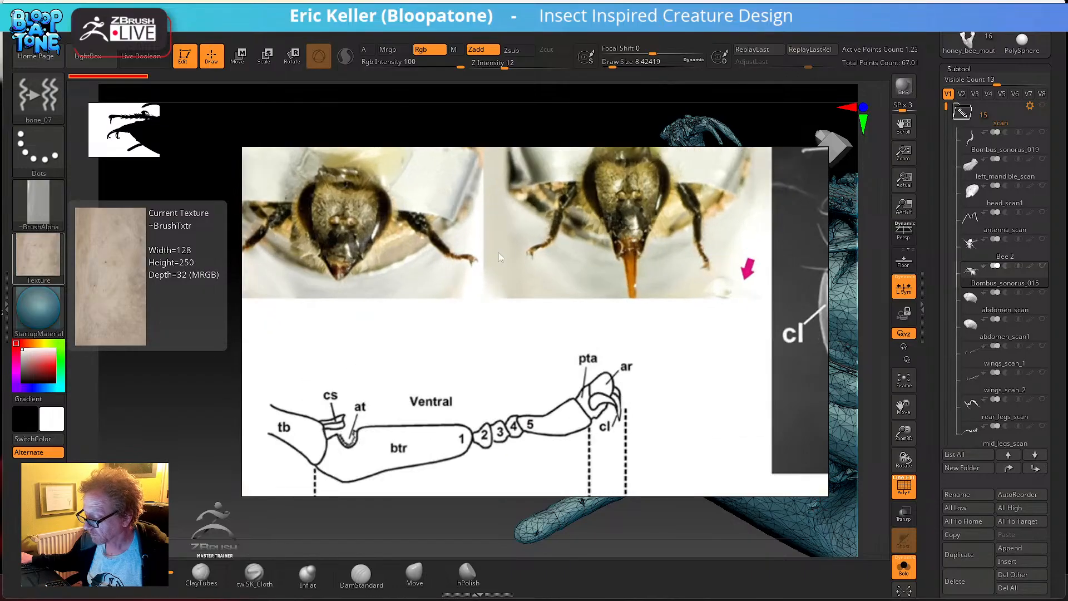
pyautogui.scroll(-1, 501, 295)
pyautogui.moveTo(513, 331); pyautogui.dragTo(360, 241, button='middle')
pyautogui.scroll(-2, 496, 310)
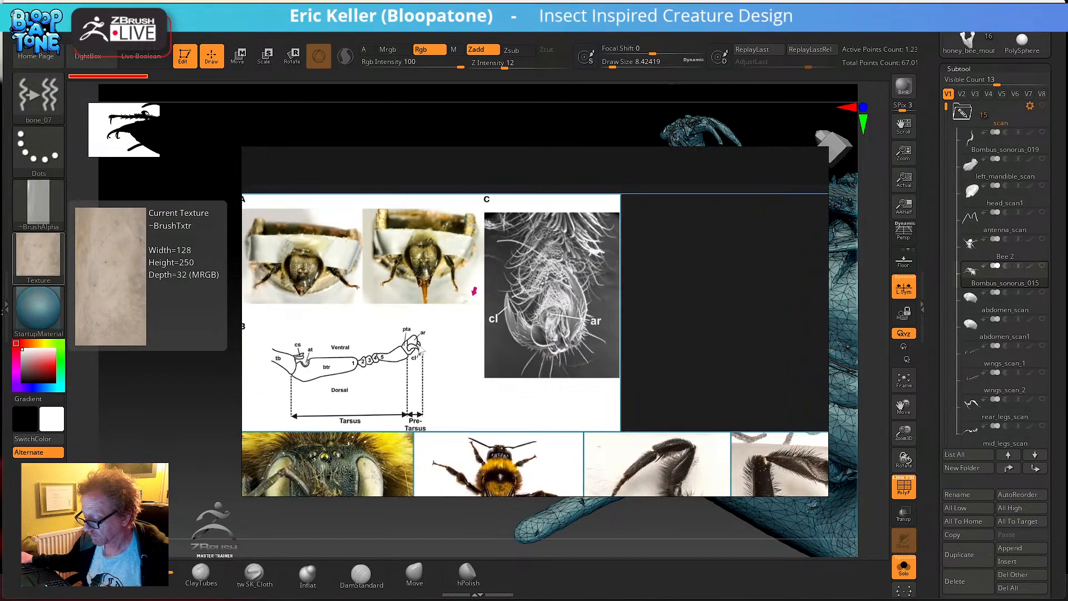
pyautogui.moveTo(411, 374); pyautogui.dragTo(432, 321, button='middle')
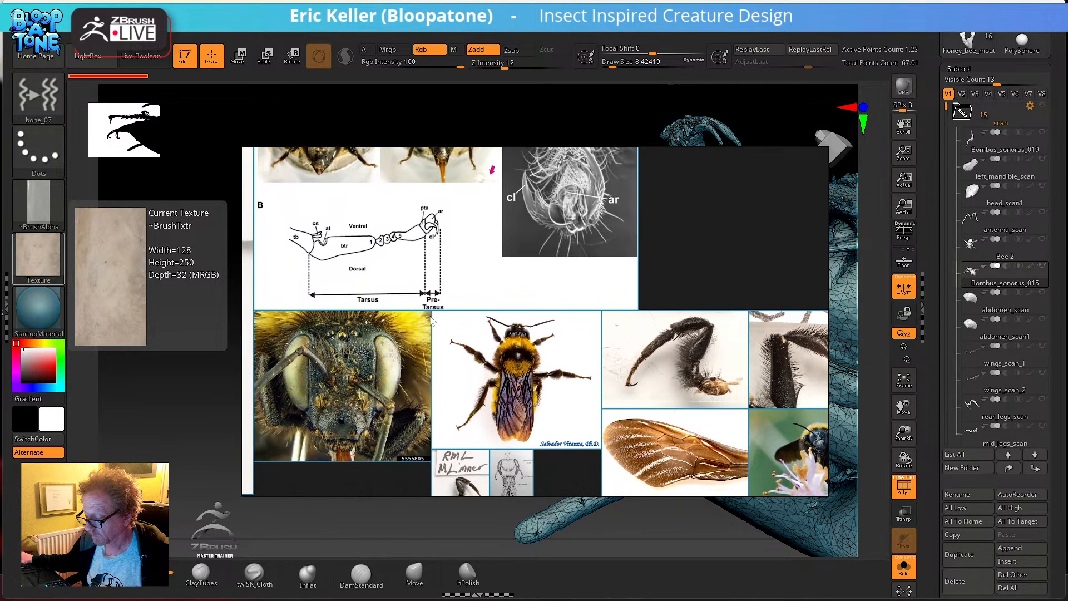
pyautogui.moveTo(416, 360); pyautogui.dragTo(413, 300, button='middle')
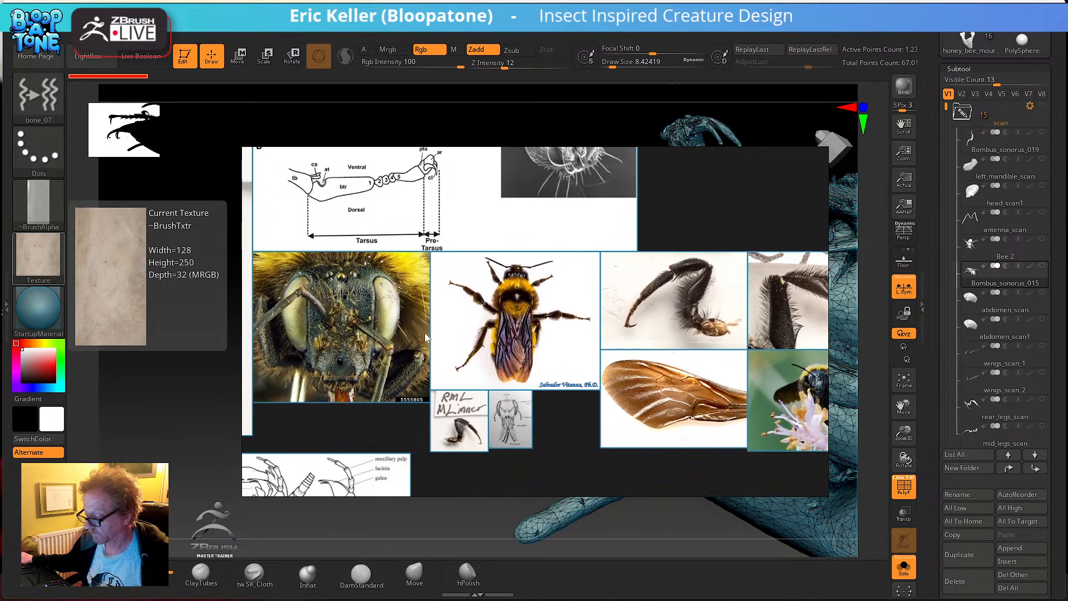
pyautogui.moveTo(425, 338); pyautogui.dragTo(375, 312, button='middle')
pyautogui.moveTo(451, 384); pyautogui.dragTo(399, 373, button='middle')
pyautogui.moveTo(713, 262); pyautogui.dragTo(568, 295, button='middle')
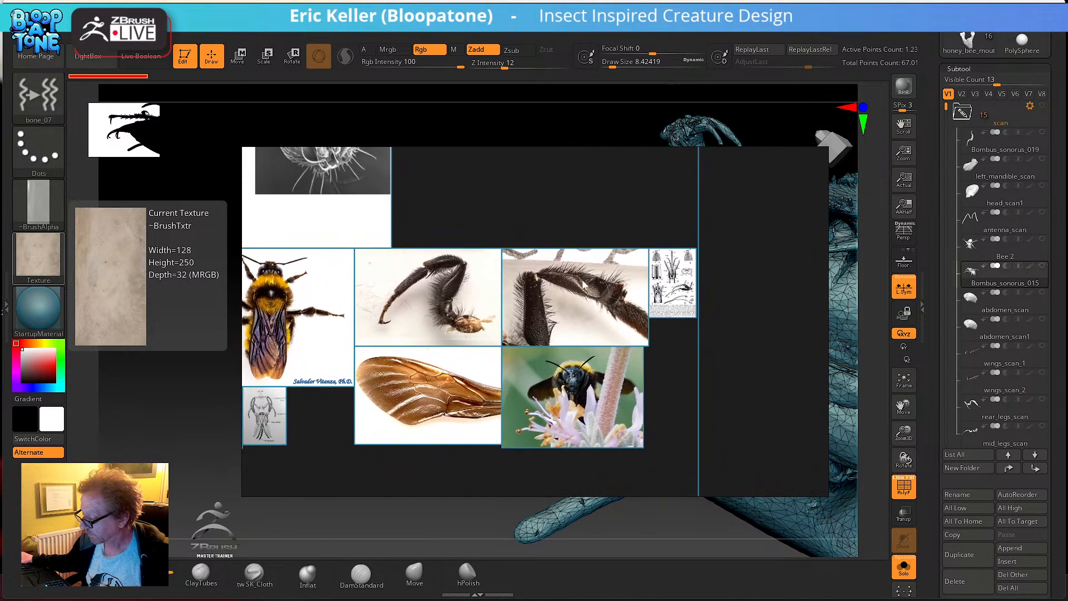
# - Select the small worker mouthparts engraving beside the leg photos and enlarge it to about four times its size
pyautogui.moveTo(569, 290)
pyautogui.mouseDown()
pyautogui.moveTo(557, 190)
pyautogui.moveTo(568, 300)
pyautogui.mouseUp()
pyautogui.click(671, 283)
pyautogui.moveTo(700, 316); pyautogui.dragTo(829, 496)
pyautogui.moveTo(723, 362); pyautogui.dragTo(485, 335, button='middle')
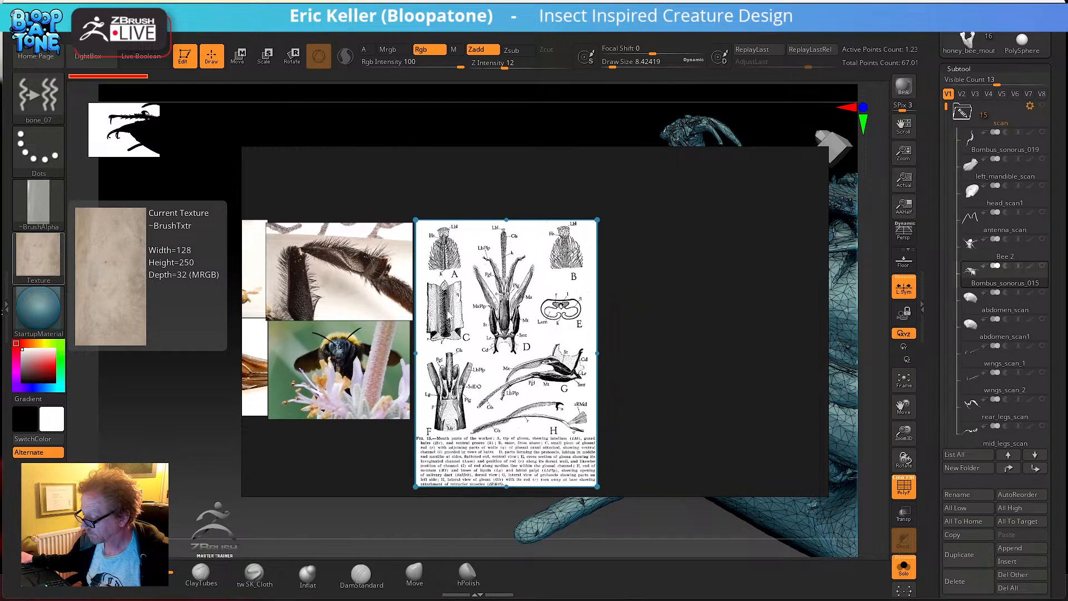
# - Examine the worker mouthparts engraving, figures A to H, and its Fig. 15 caption up close
pyautogui.scroll(5, 518, 331)
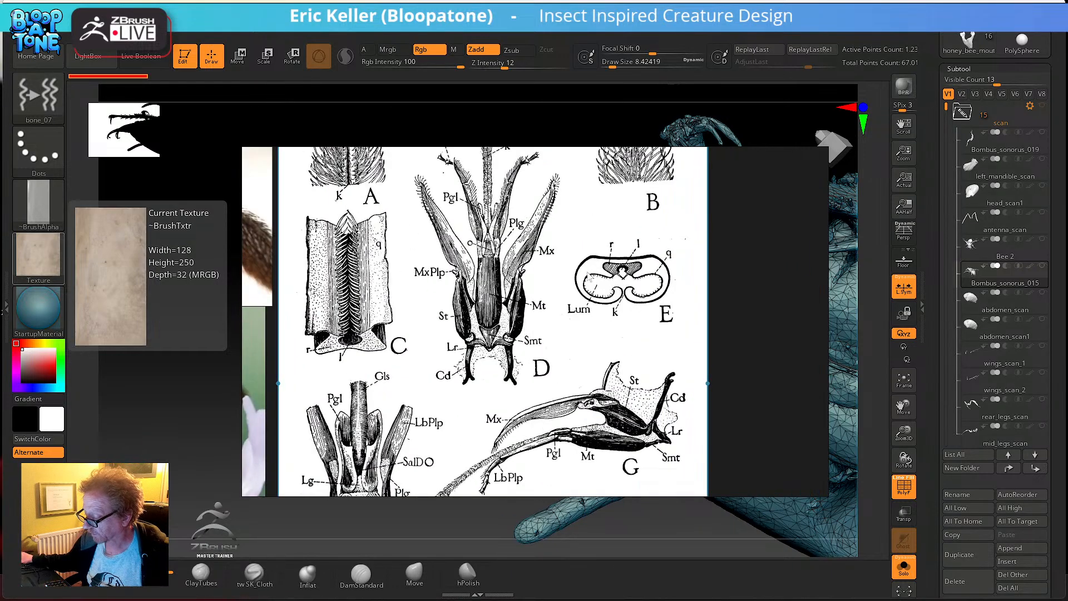
pyautogui.moveTo(518, 263); pyautogui.dragTo(514, 372, button='middle')
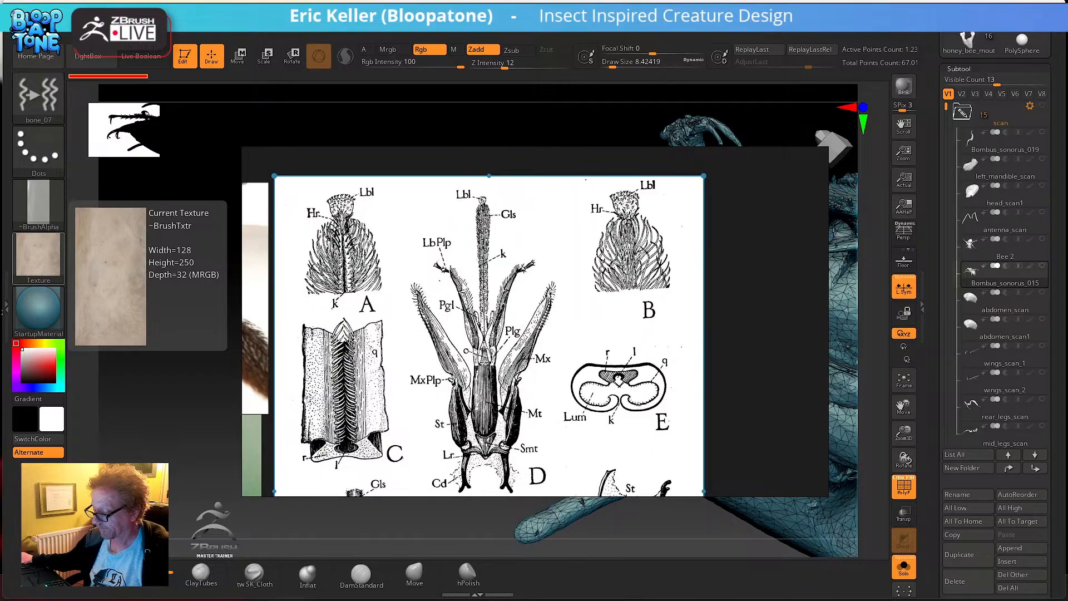
pyautogui.scroll(-1, 536, 303)
pyautogui.moveTo(533, 334); pyautogui.dragTo(505, 383, button='middle')
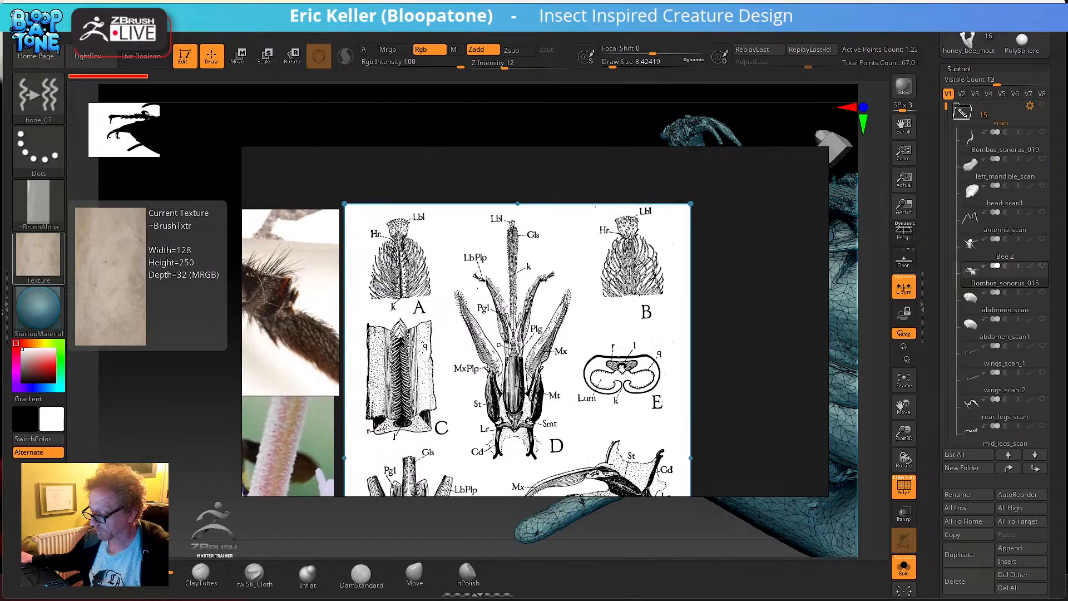
pyautogui.scroll(3, 503, 303)
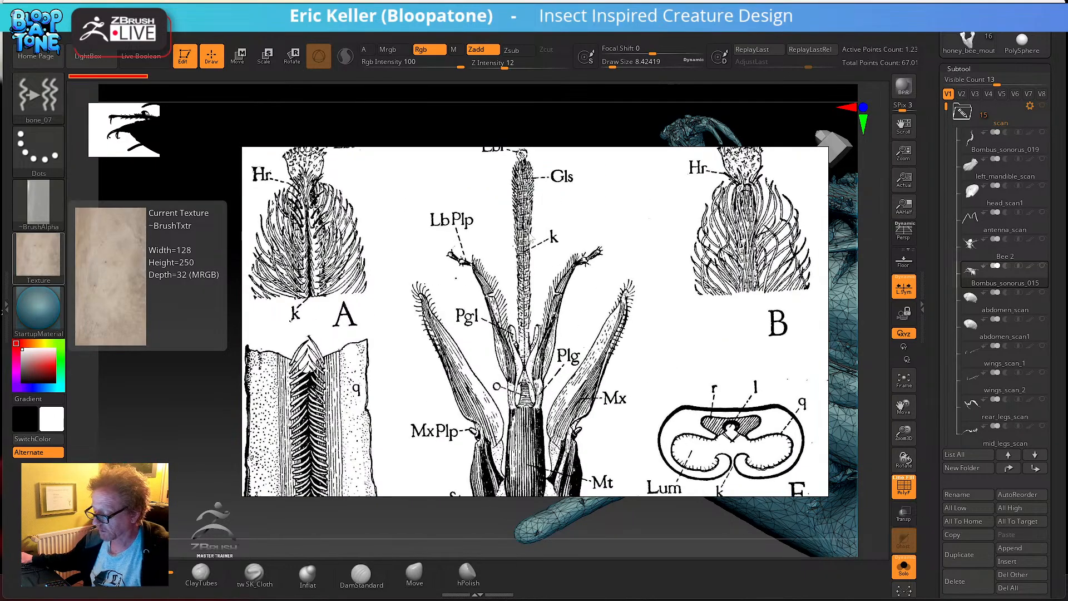
pyautogui.scroll(-1, 507, 312)
pyautogui.moveTo(564, 339); pyautogui.dragTo(510, 315, button='middle')
pyautogui.moveTo(386, 429); pyautogui.dragTo(415, 342, button='middle')
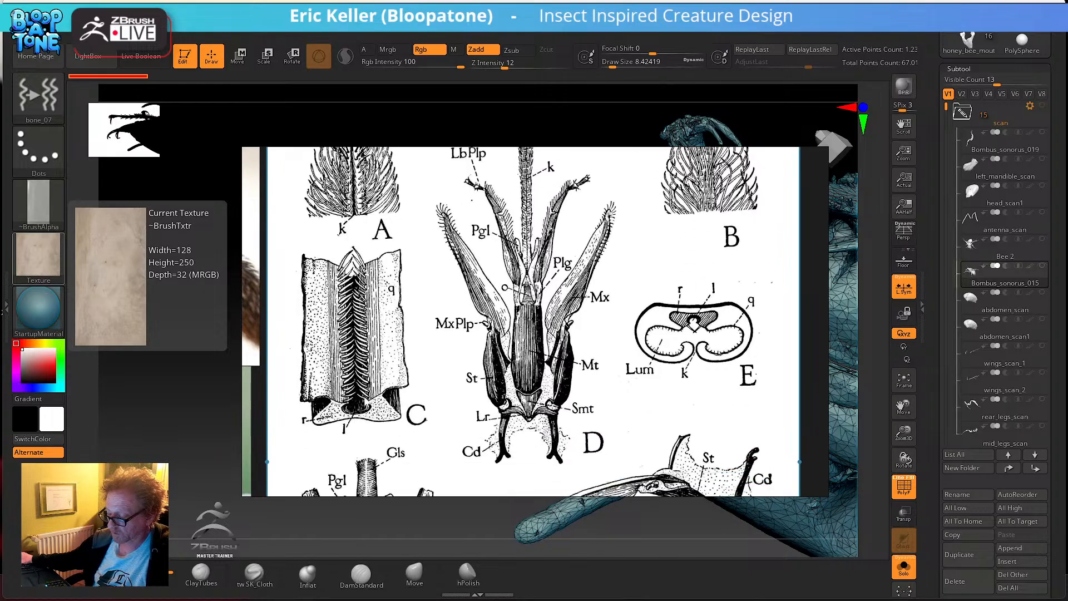
pyautogui.moveTo(423, 395); pyautogui.dragTo(430, 234, button='middle')
pyautogui.moveTo(424, 336); pyautogui.dragTo(404, 373, button='middle')
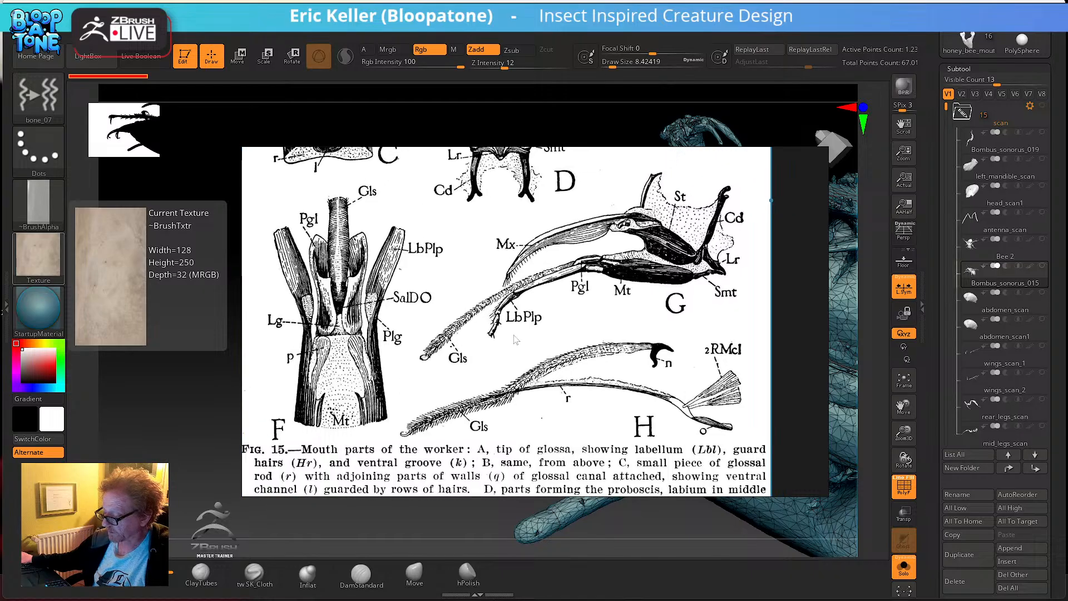
# - Find the mandible, maxilla and labium diagram on the board and examine it
pyautogui.scroll(-5, 516, 340)
pyautogui.moveTo(345, 352)
pyautogui.mouseDown(button='middle')
pyautogui.moveTo(447, 413)
pyautogui.moveTo(622, 369)
pyautogui.mouseUp(button='middle')
pyautogui.moveTo(365, 411); pyautogui.dragTo(536, 367, button='middle')
pyautogui.moveTo(435, 377); pyautogui.dragTo(553, 290, button='middle')
pyautogui.moveTo(401, 401); pyautogui.dragTo(548, 361, button='middle')
pyautogui.moveTo(429, 394); pyautogui.dragTo(549, 359, button='middle')
pyautogui.scroll(-1, 525, 365)
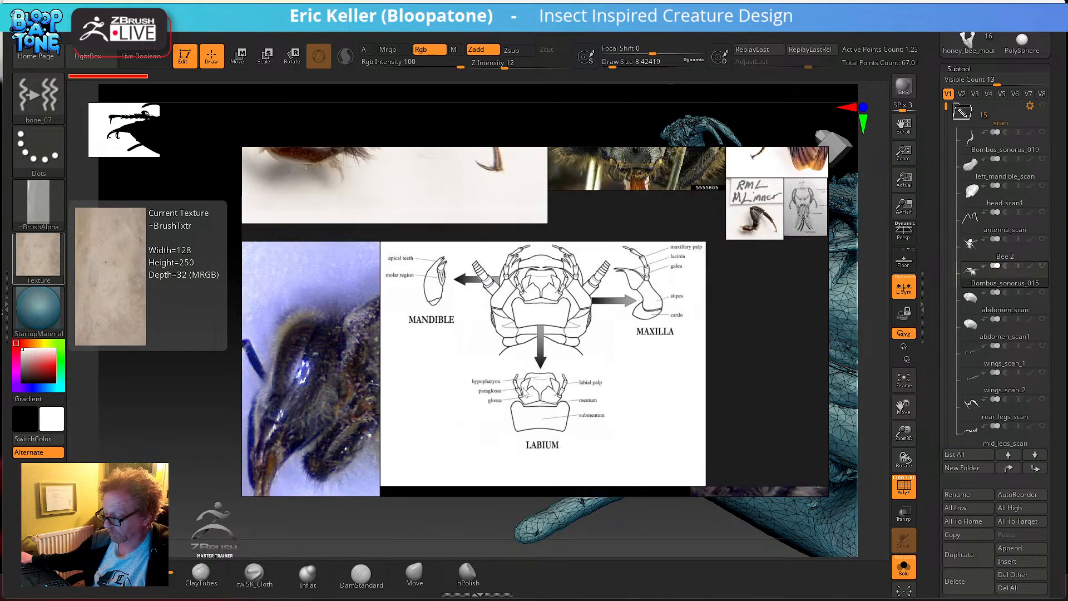
# - Examine the unlabelled proboscis line drawing with its side view, and compare it with the labelled labium figure
pyautogui.scroll(-4, 524, 394)
pyautogui.moveTo(549, 392); pyautogui.dragTo(571, 355, button='middle')
pyautogui.moveTo(668, 394)
pyautogui.mouseDown(button='middle')
pyautogui.moveTo(524, 314)
pyautogui.moveTo(482, 353)
pyautogui.moveTo(523, 346)
pyautogui.moveTo(545, 303)
pyautogui.mouseUp(button='middle')
pyautogui.moveTo(446, 330); pyautogui.dragTo(596, 364, button='middle')
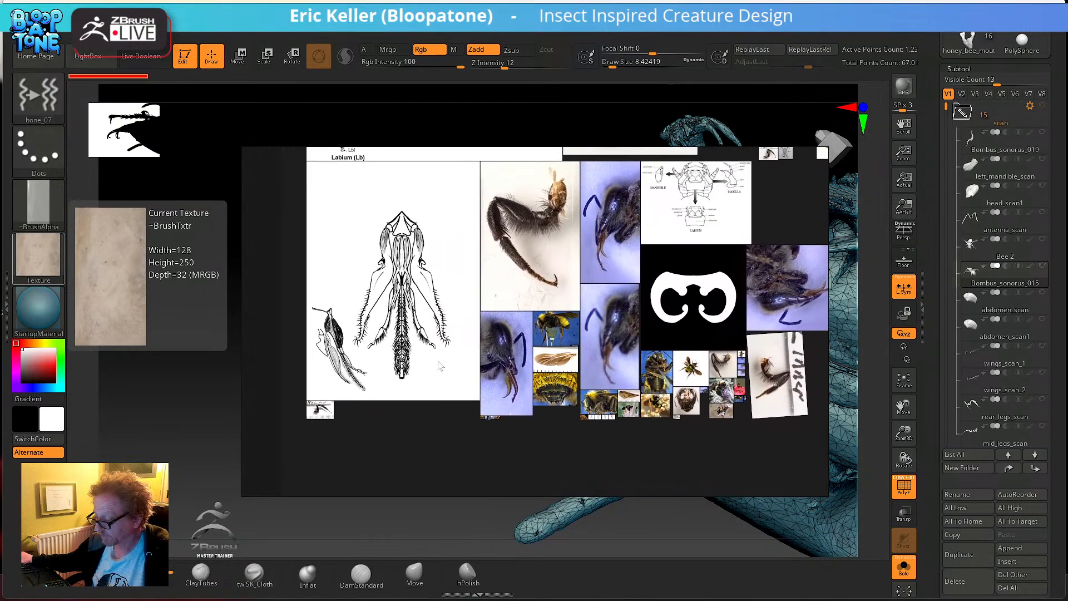
pyautogui.scroll(5, 441, 365)
pyautogui.scroll(-3, 504, 333)
pyautogui.scroll(3, 604, 281)
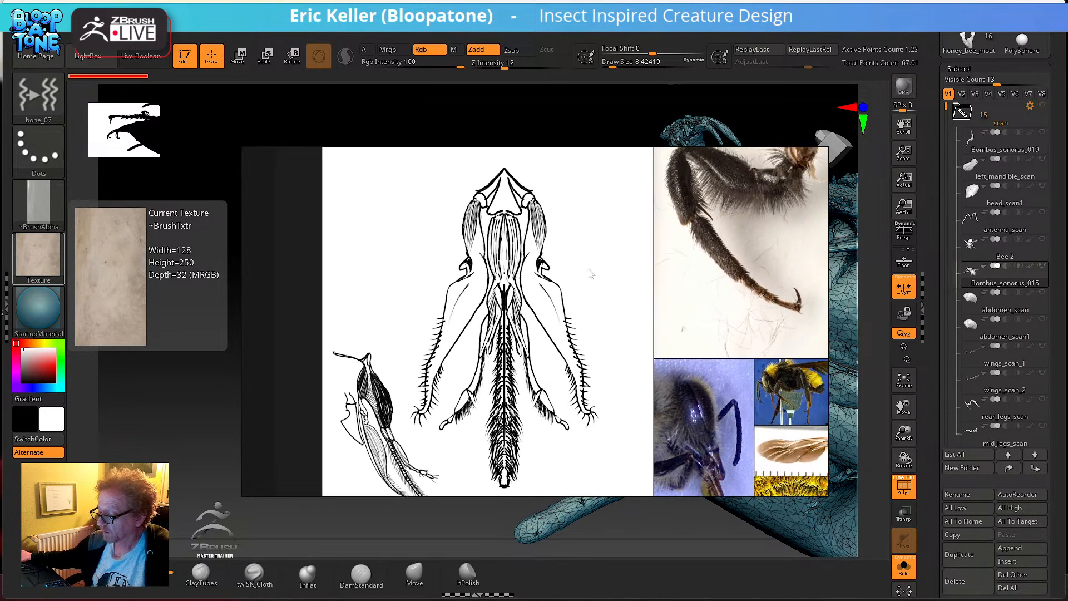
pyautogui.scroll(-3, 548, 306)
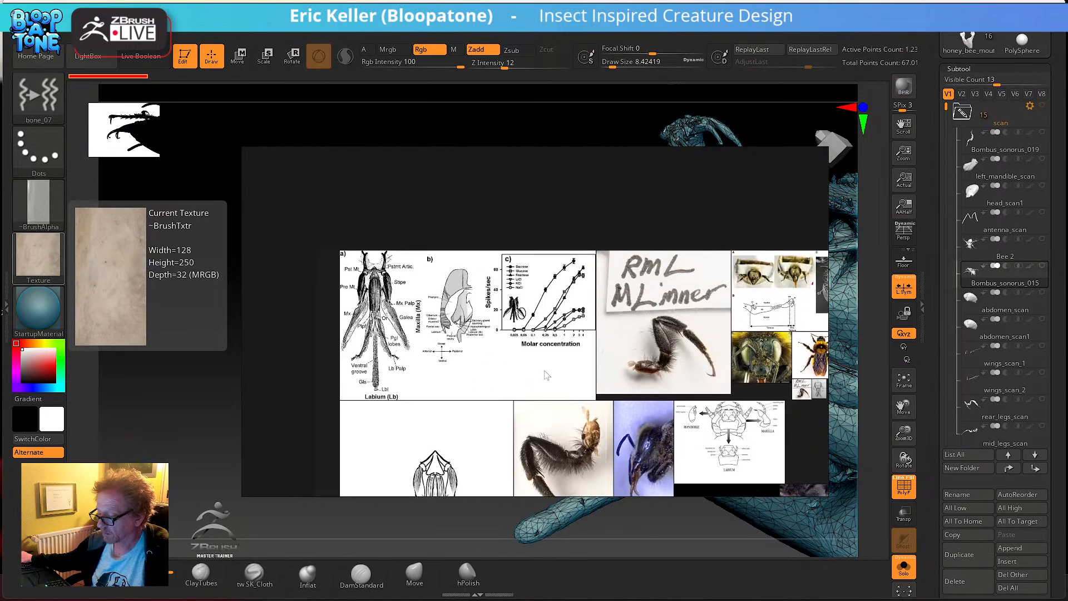
# - Switch from the reference board to the browser with the "bumble bee mouth parts" image search and maximize its window
pyautogui.moveTo(491, 353); pyautogui.dragTo(418, 236, button='middle')
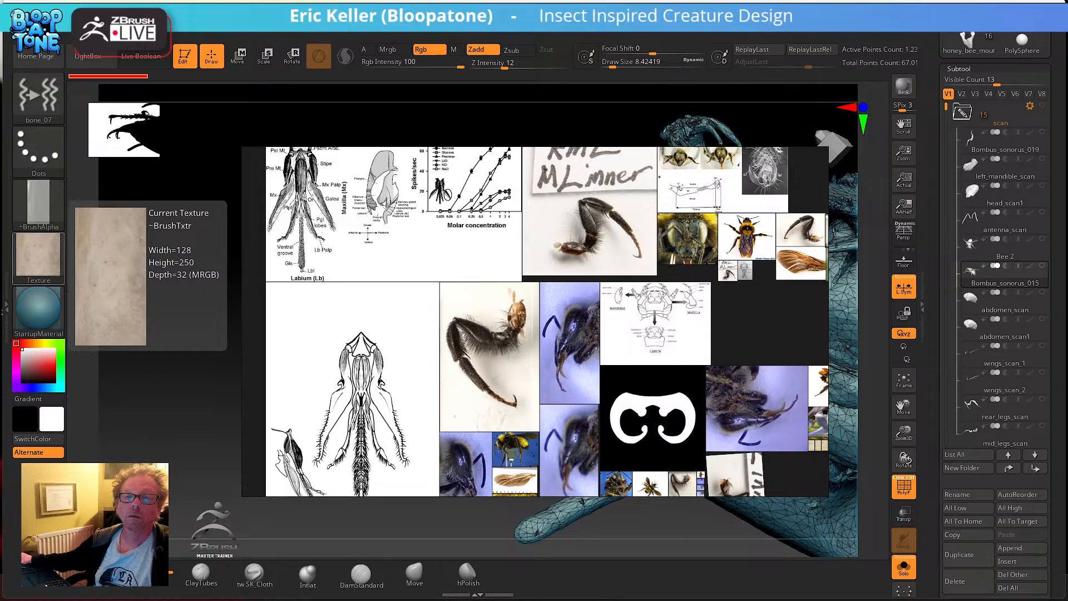
pyautogui.hotkey('alt', 'Tab')
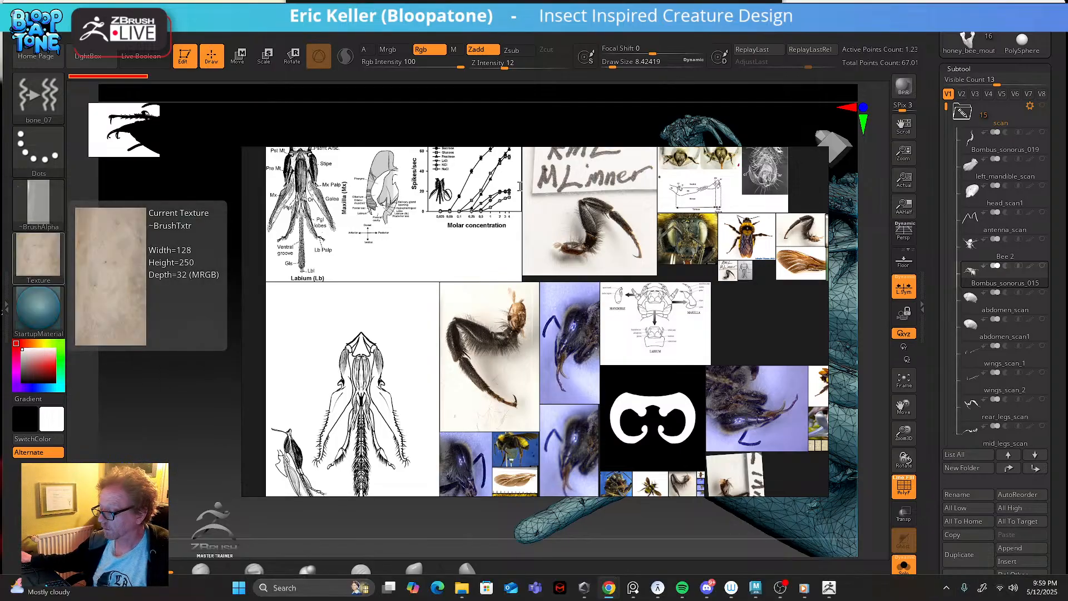
pyautogui.hotkey('ctrl', 'm')
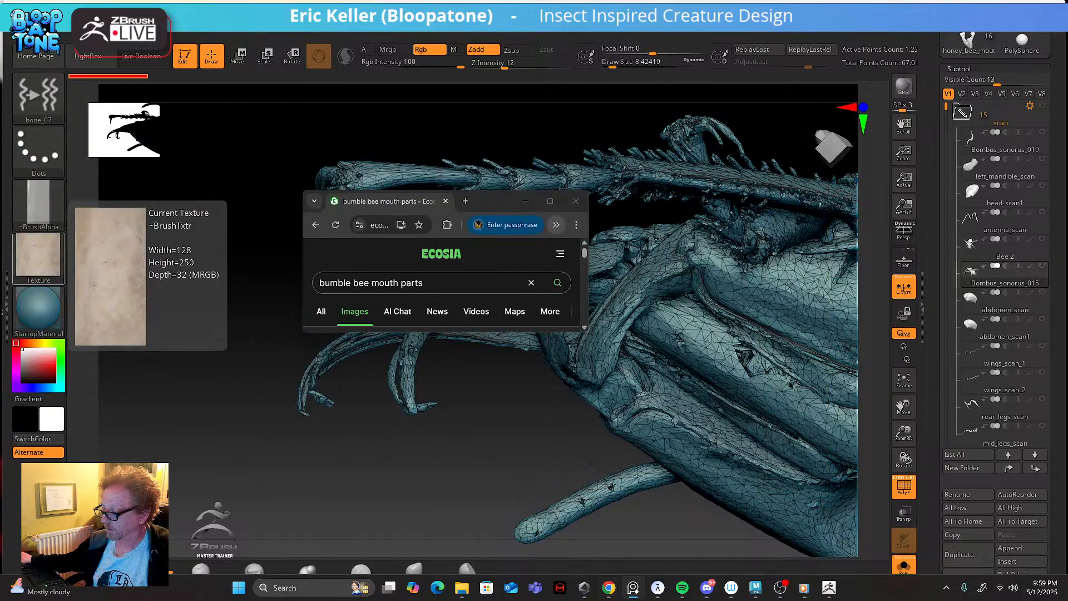
pyautogui.click(551, 204)
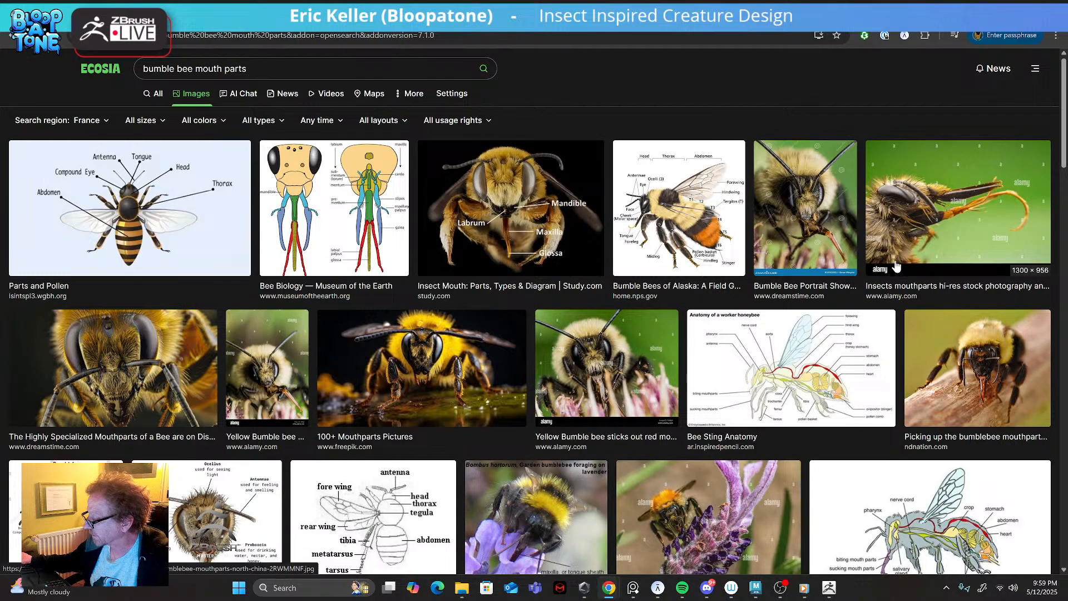
# - Look through the bumble bee mouth parts image results for close-up tongue references and preview the "tip of tongue" photo
pyautogui.scroll(-1, 465, 351)
pyautogui.scroll(-5, 464, 349)
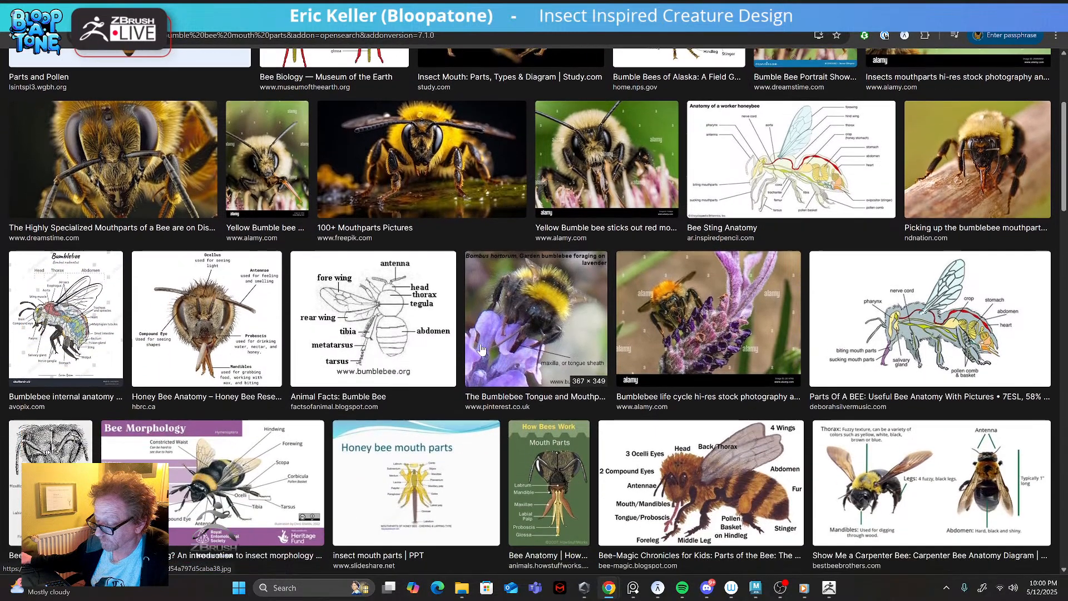
pyautogui.scroll(-1, 491, 336)
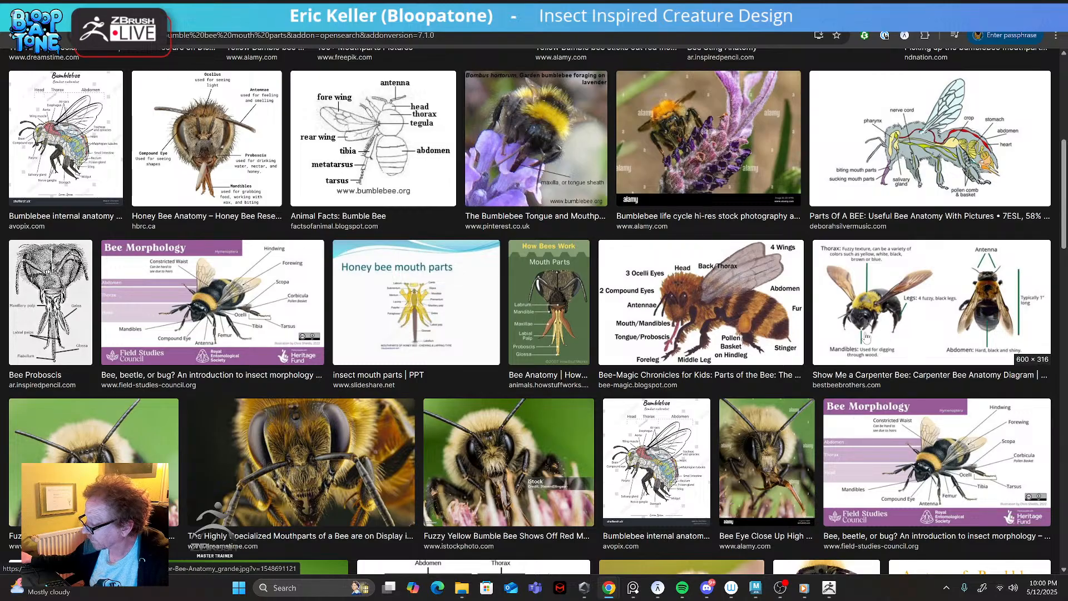
pyautogui.scroll(-1, 410, 314)
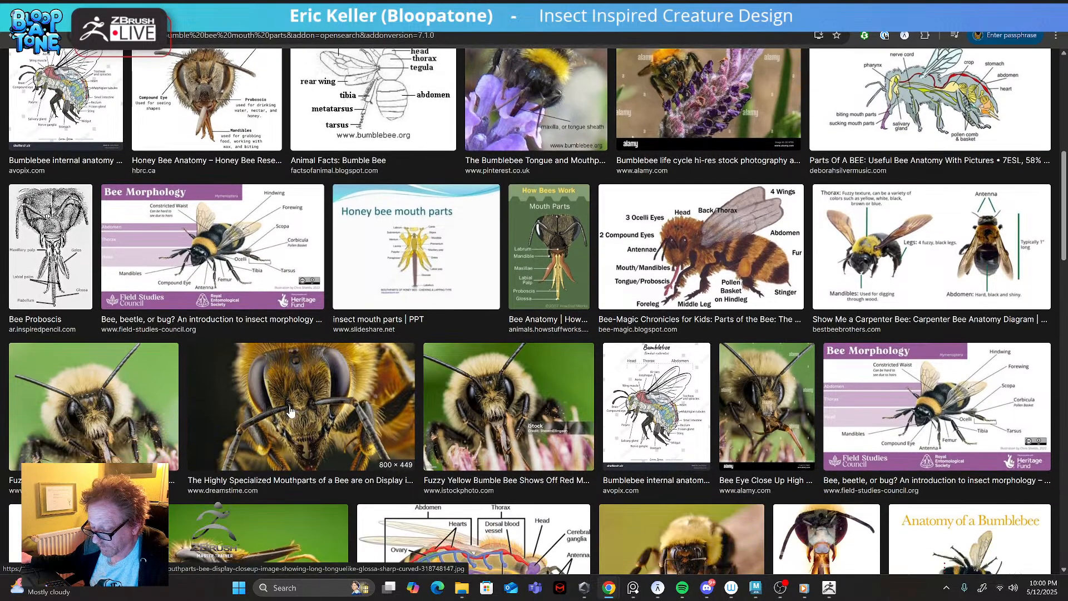
pyautogui.scroll(-3, 302, 412)
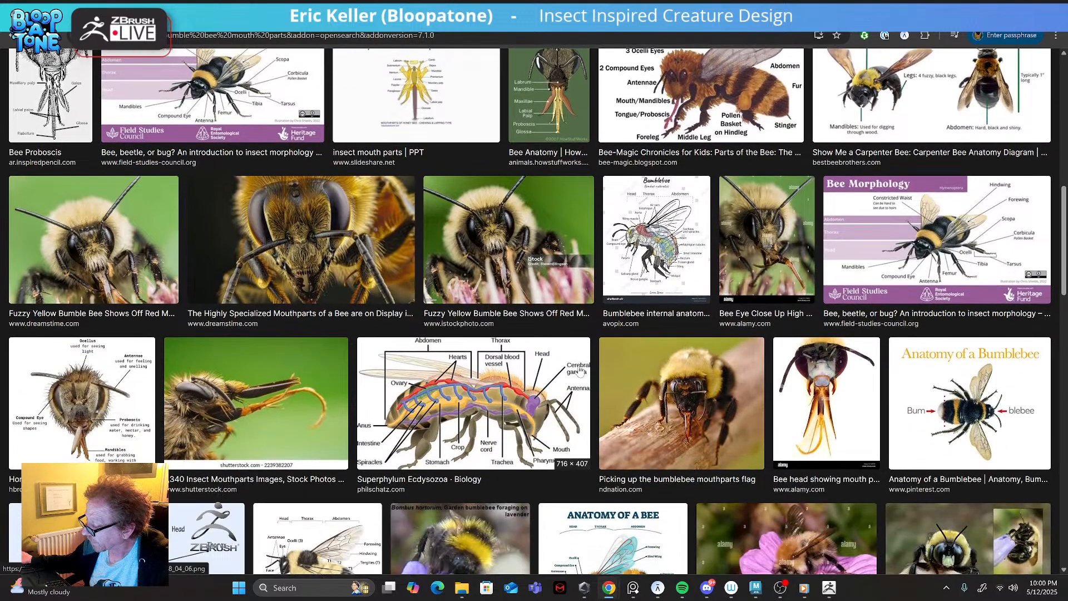
pyautogui.scroll(-1, 585, 372)
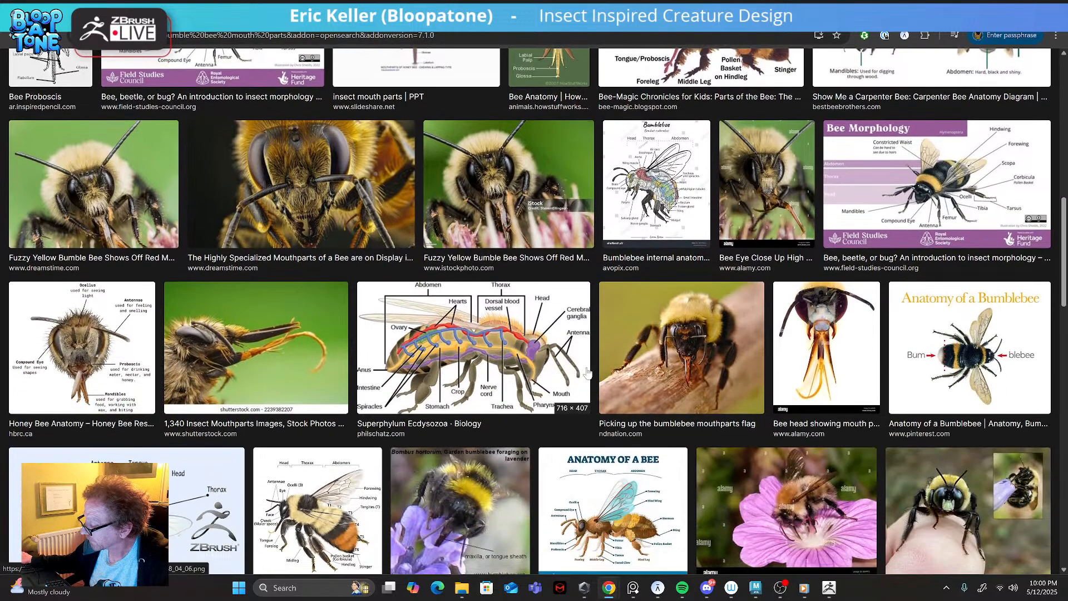
pyautogui.scroll(-3, 587, 373)
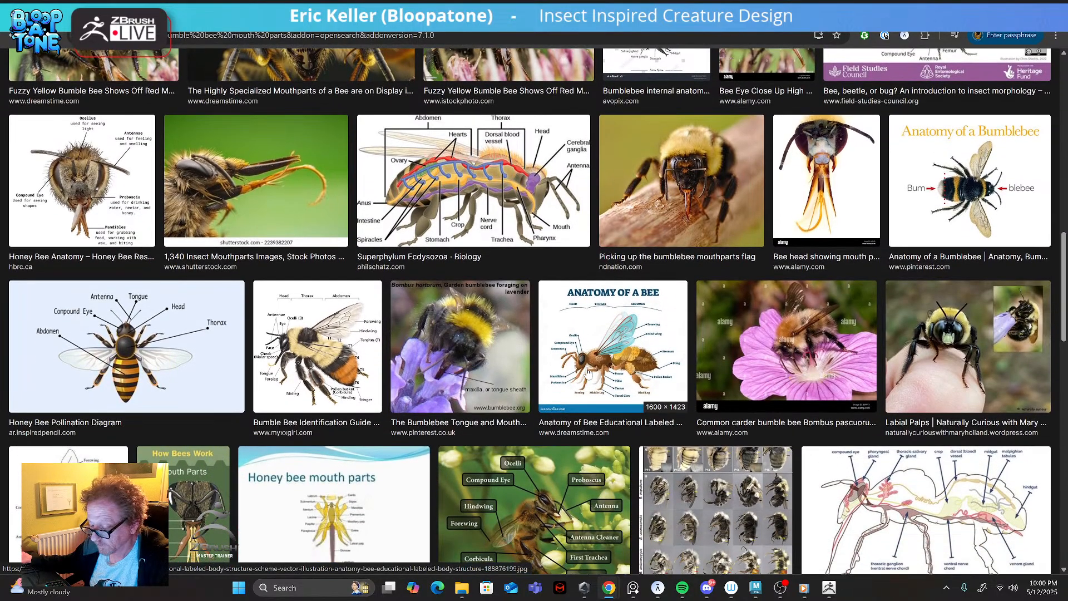
pyautogui.scroll(-4, 589, 372)
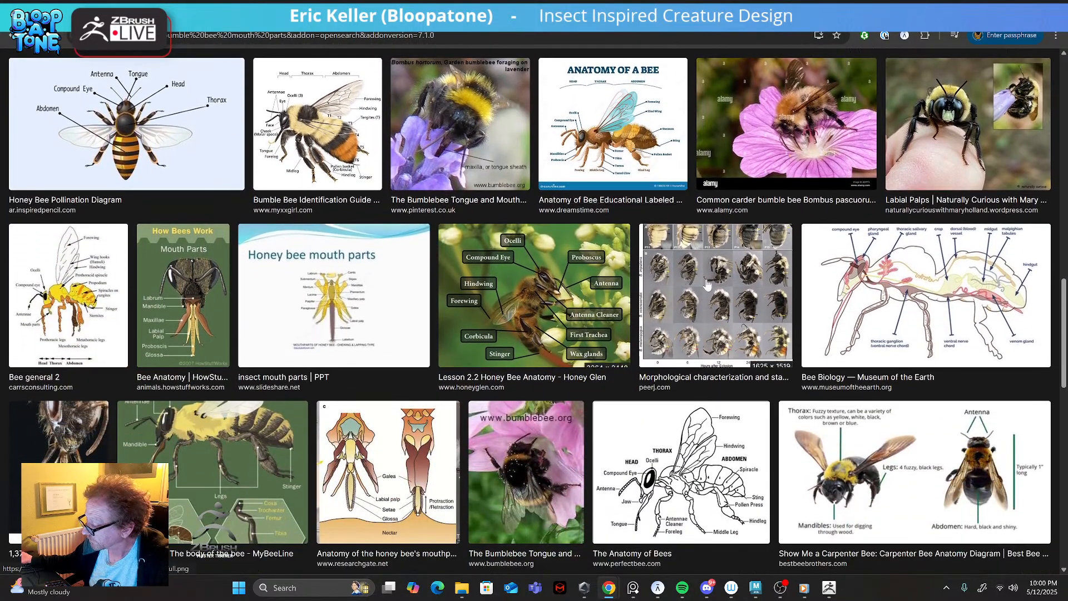
pyautogui.scroll(-2, 689, 308)
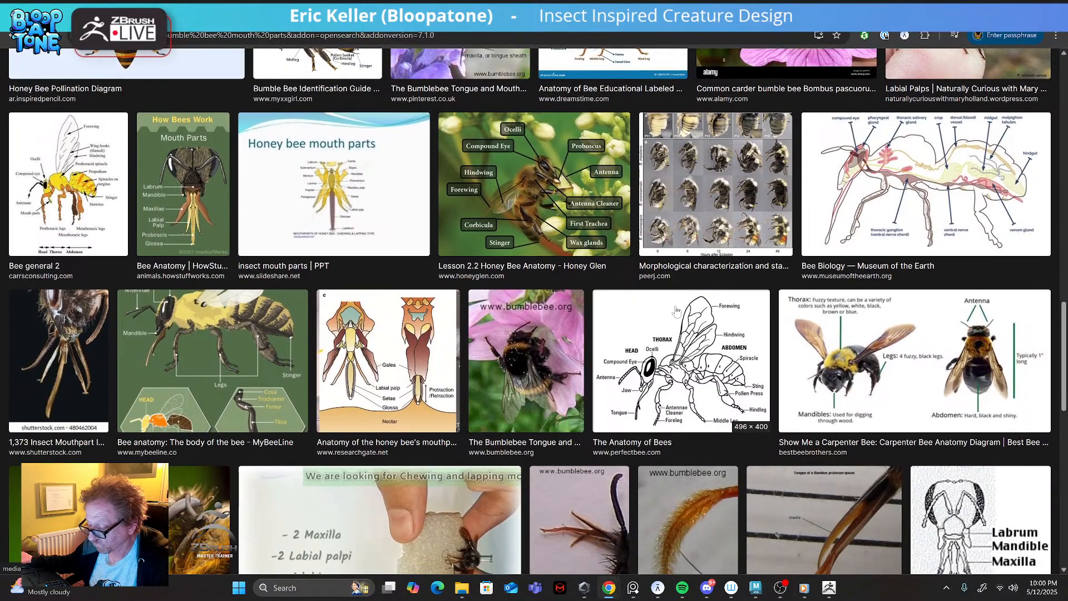
pyautogui.scroll(-2, 676, 310)
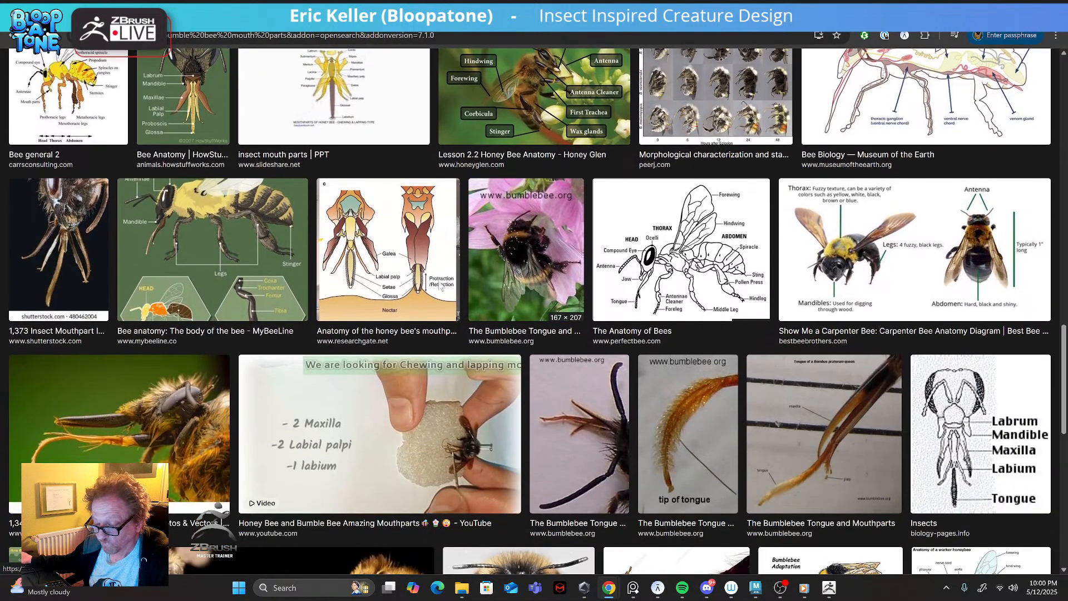
pyautogui.scroll(-2, 127, 289)
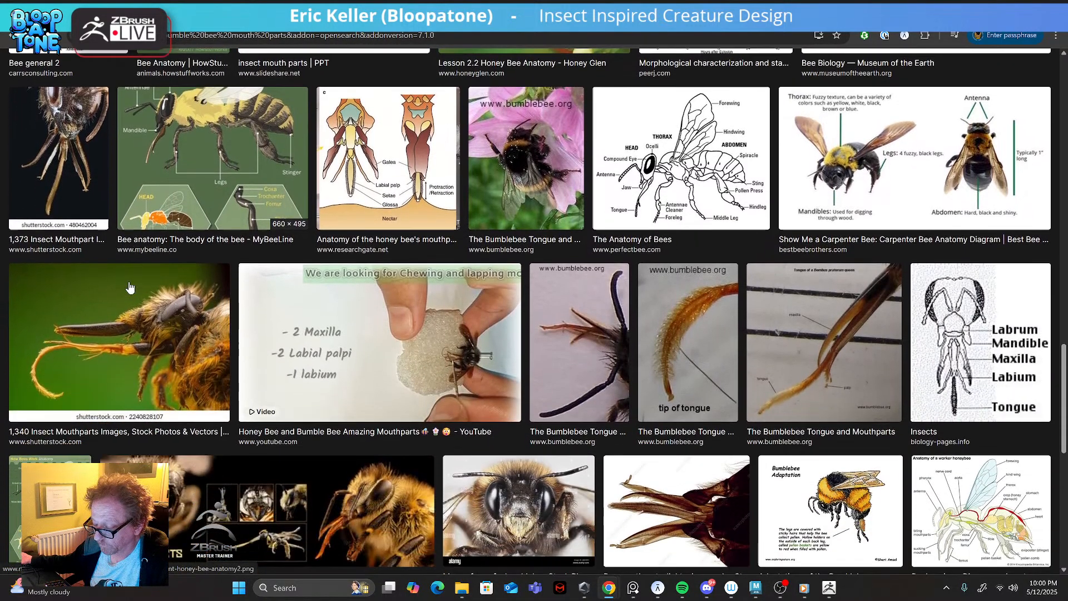
pyautogui.scroll(-1, 278, 302)
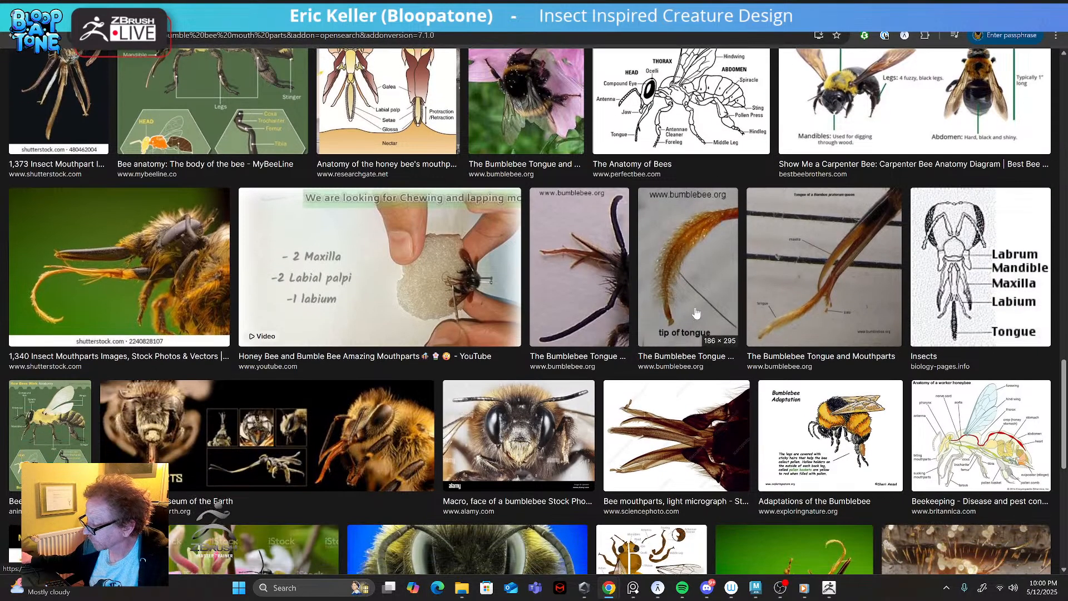
pyautogui.click(703, 288)
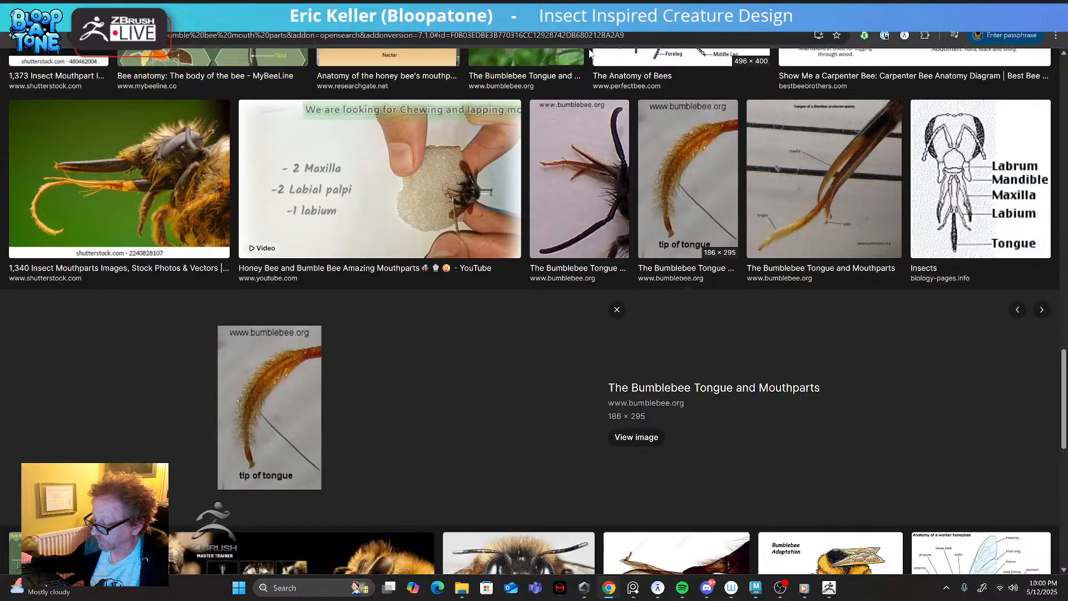
# - Restore the browser to a smaller window and arrange it beside the enlarged image reference board
pyautogui.moveTo(700, 12); pyautogui.dragTo(717, 180)
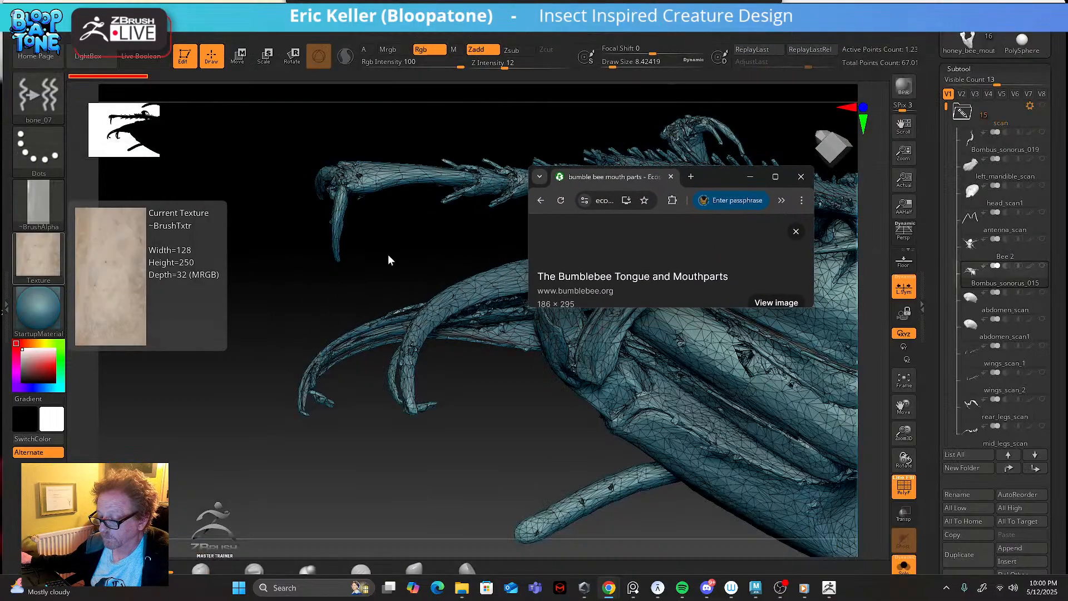
pyautogui.moveTo(1, 270); pyautogui.dragTo(414, 395, button='right')
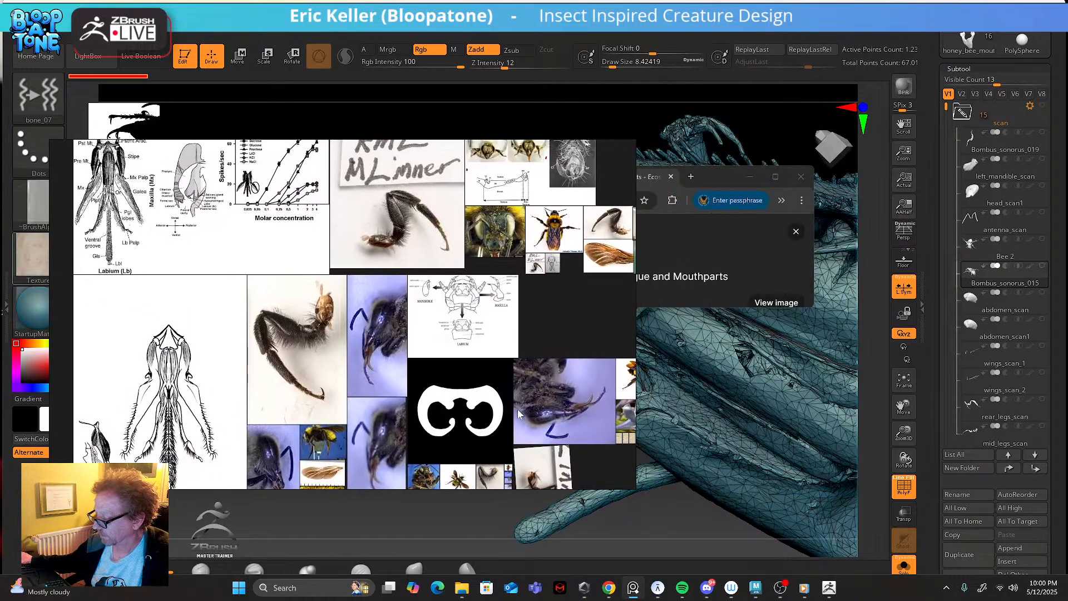
pyautogui.scroll(-5, 519, 411)
pyautogui.moveTo(514, 383); pyautogui.dragTo(320, 307, button='right')
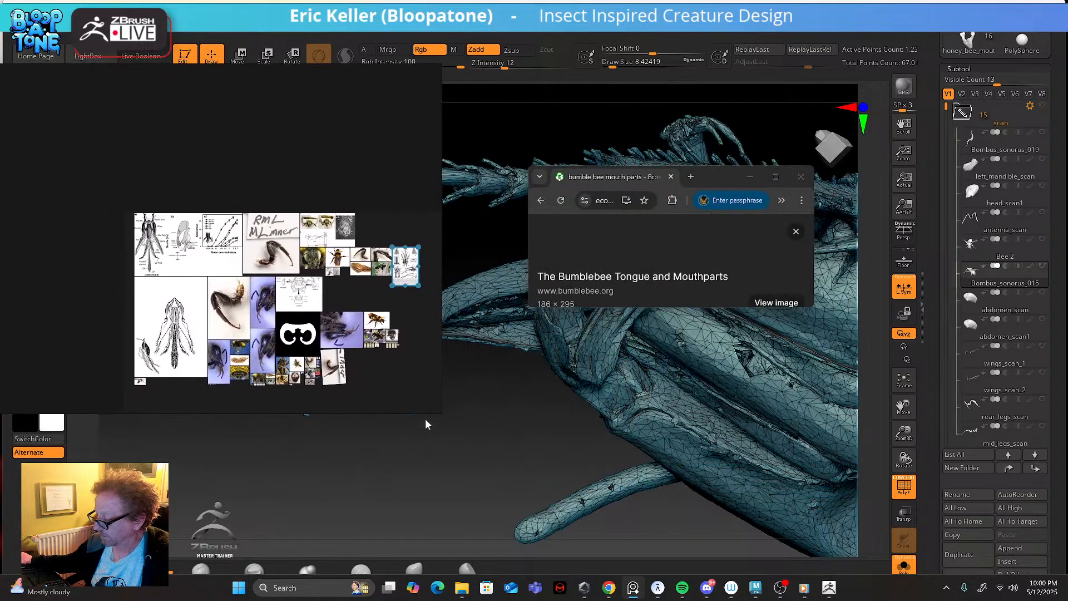
pyautogui.moveTo(441, 412); pyautogui.dragTo(565, 570)
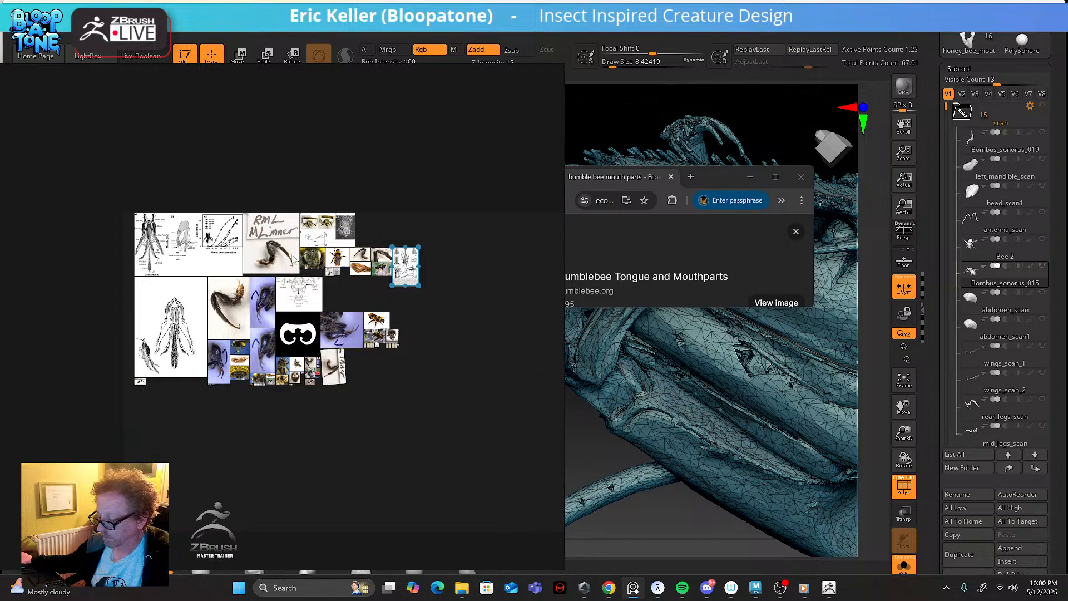
pyautogui.moveTo(715, 176); pyautogui.dragTo(822, 142)
pyautogui.moveTo(922, 273); pyautogui.dragTo(958, 546)
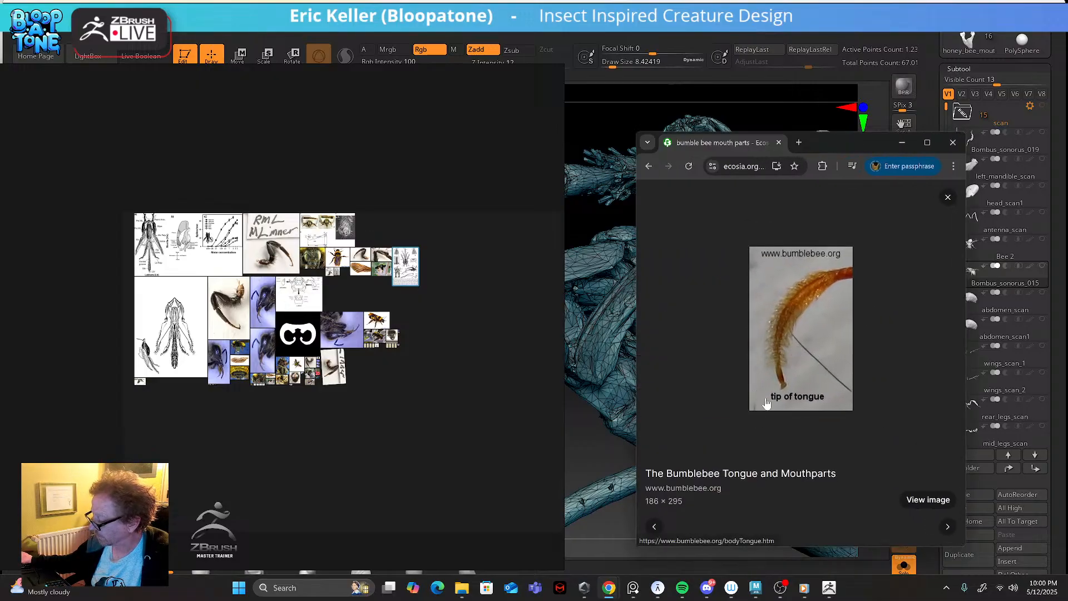
# - Open "The Bumblebee Tongue and Mouthparts" page and add its photo of the spread mouthparts and antennae to the reference board
pyautogui.click(724, 473)
pyautogui.scroll(-5, 723, 477)
pyautogui.scroll(-15, 735, 428)
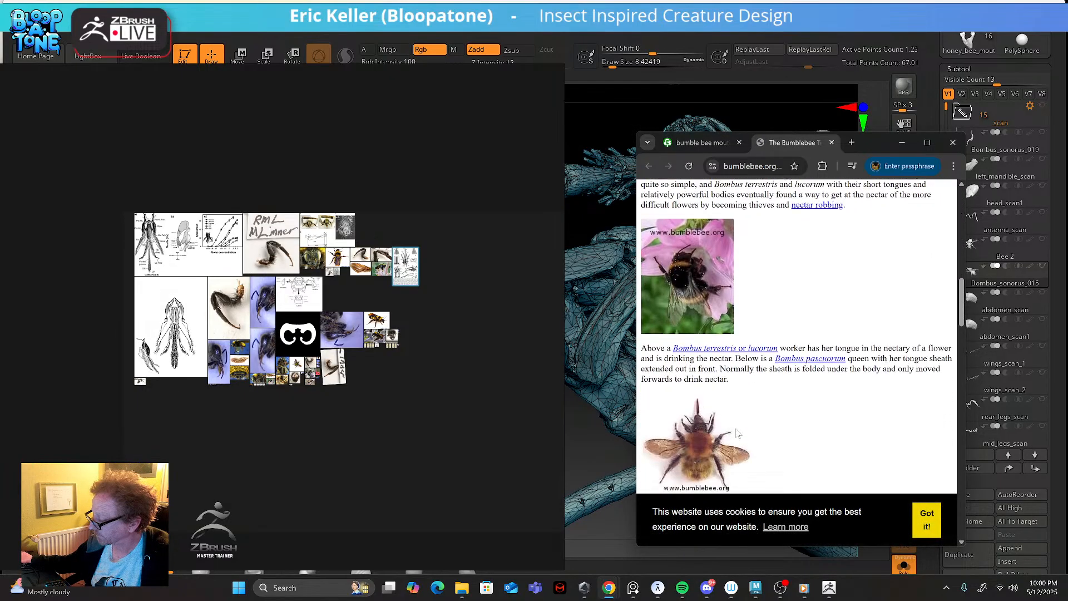
pyautogui.scroll(-6, 735, 428)
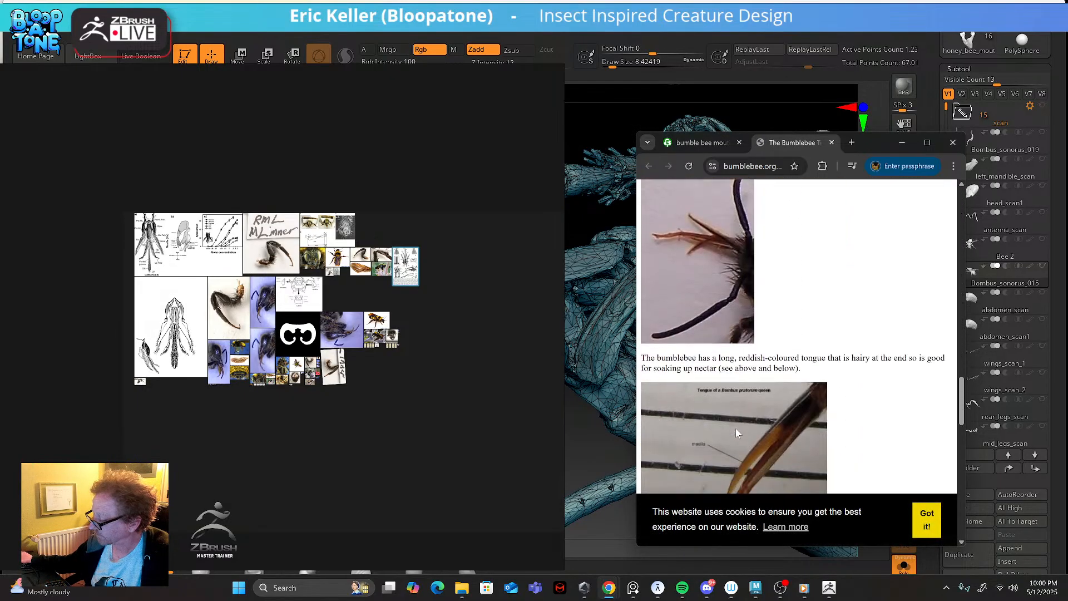
pyautogui.scroll(1, 735, 429)
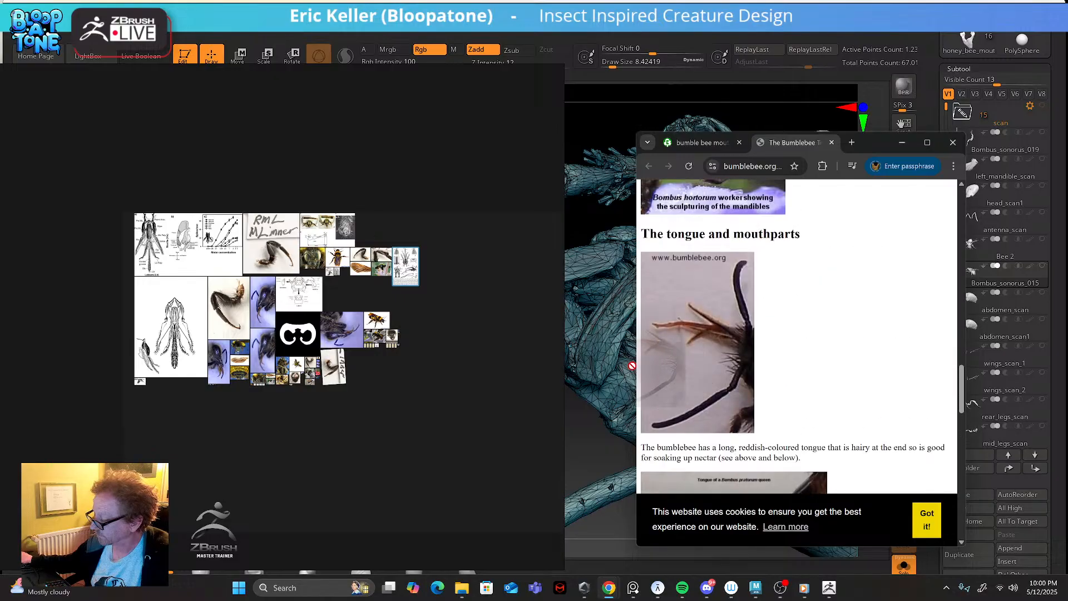
pyautogui.click(362, 401)
# - Add more bumblebee tongue pictures from the page to the reference board and minimize the browser
pyautogui.scroll(-4, 738, 362)
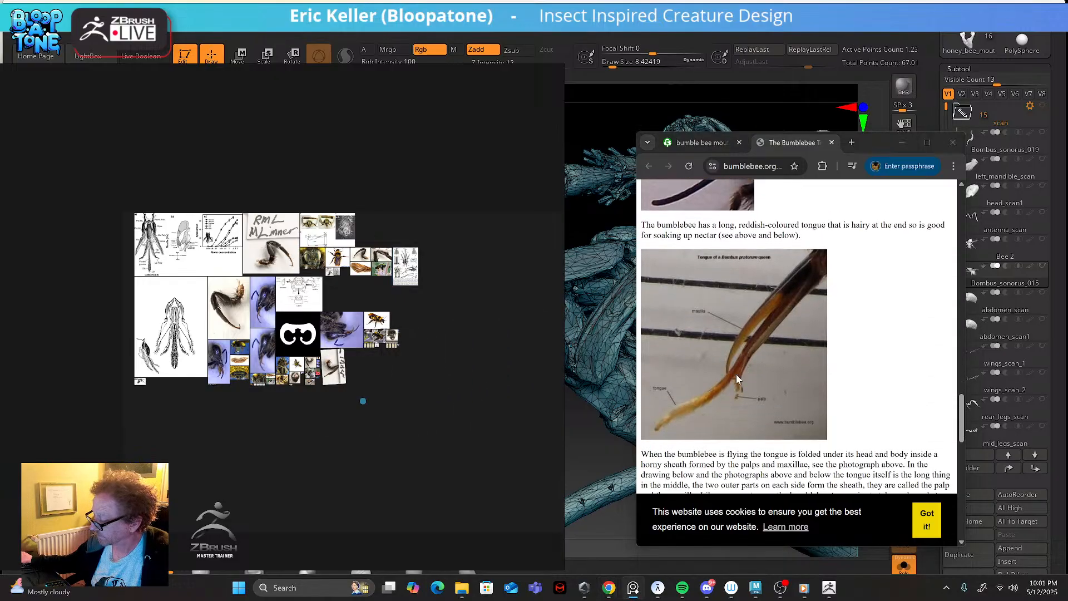
pyautogui.scroll(-5, 740, 356)
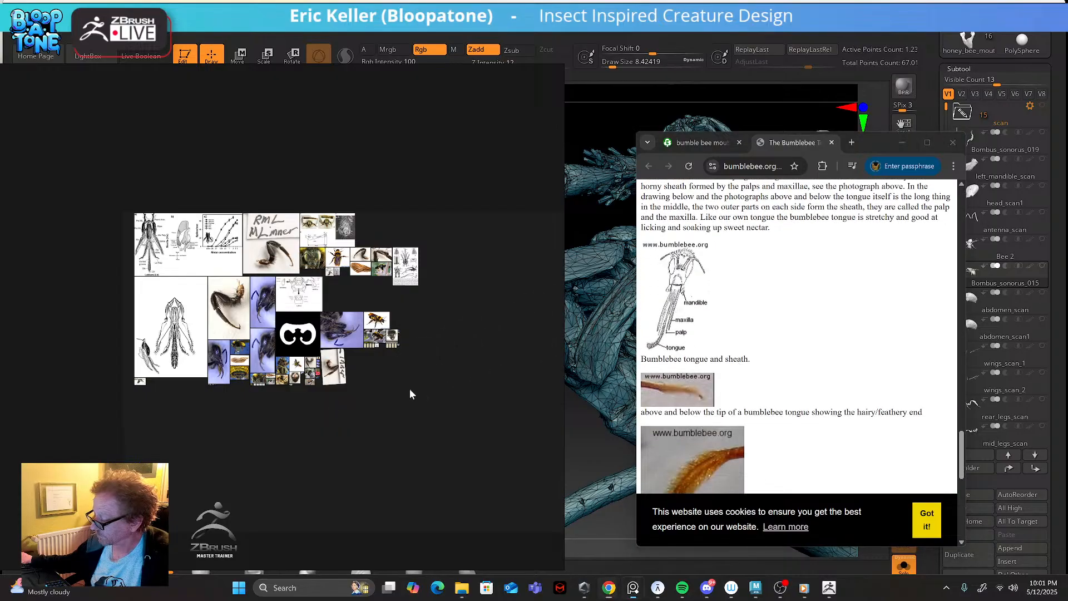
pyautogui.scroll(-1, 684, 340)
pyautogui.moveTo(684, 338); pyautogui.dragTo(403, 369)
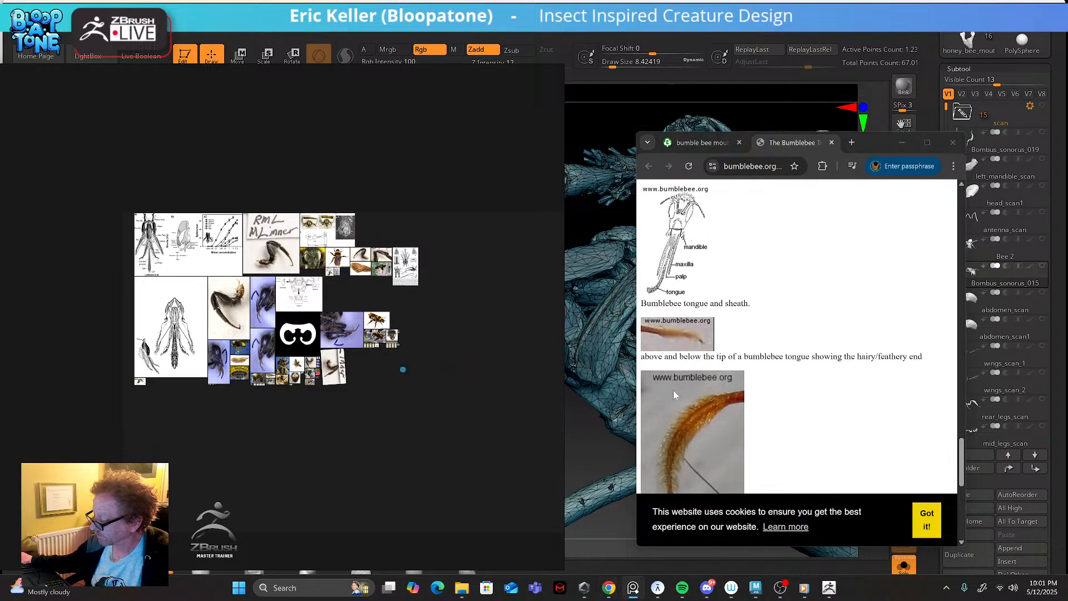
pyautogui.scroll(-3, 673, 391)
pyautogui.moveTo(661, 327); pyautogui.dragTo(484, 374)
pyautogui.scroll(-3, 751, 381)
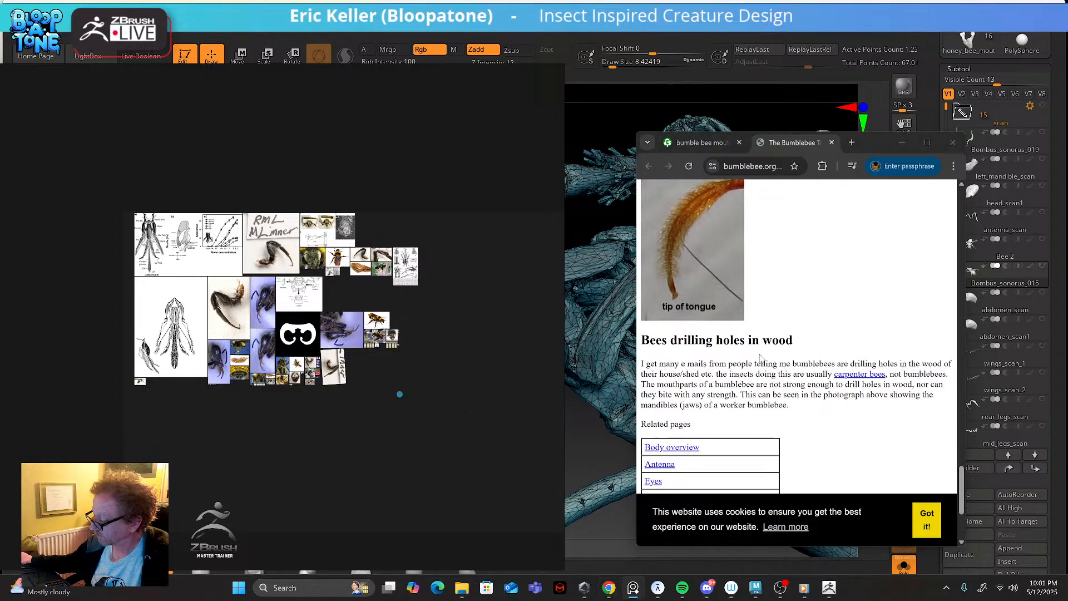
pyautogui.scroll(-1, 750, 381)
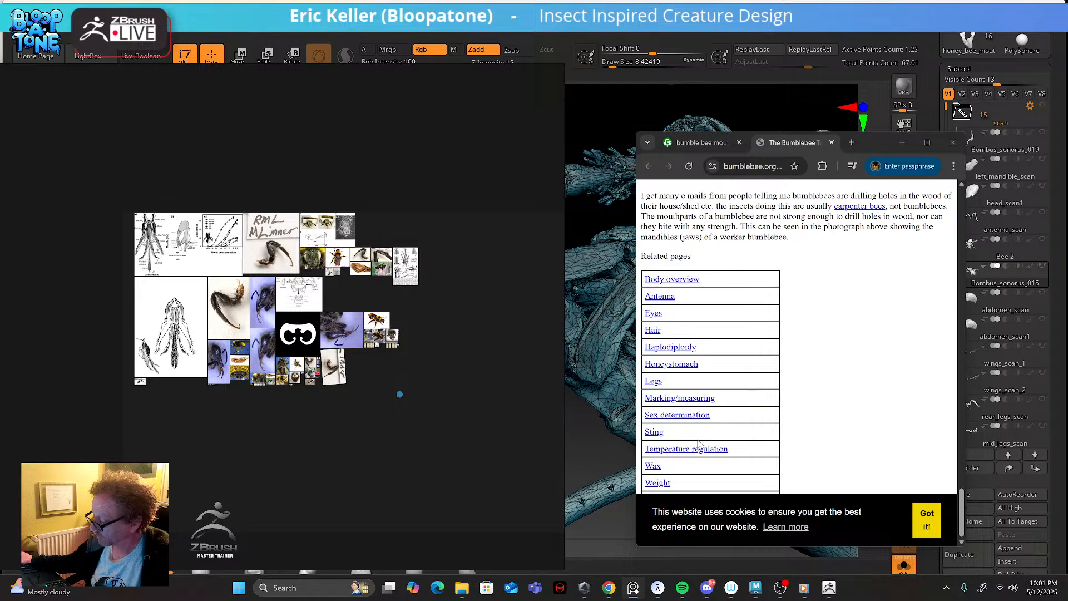
pyautogui.scroll(15, 697, 439)
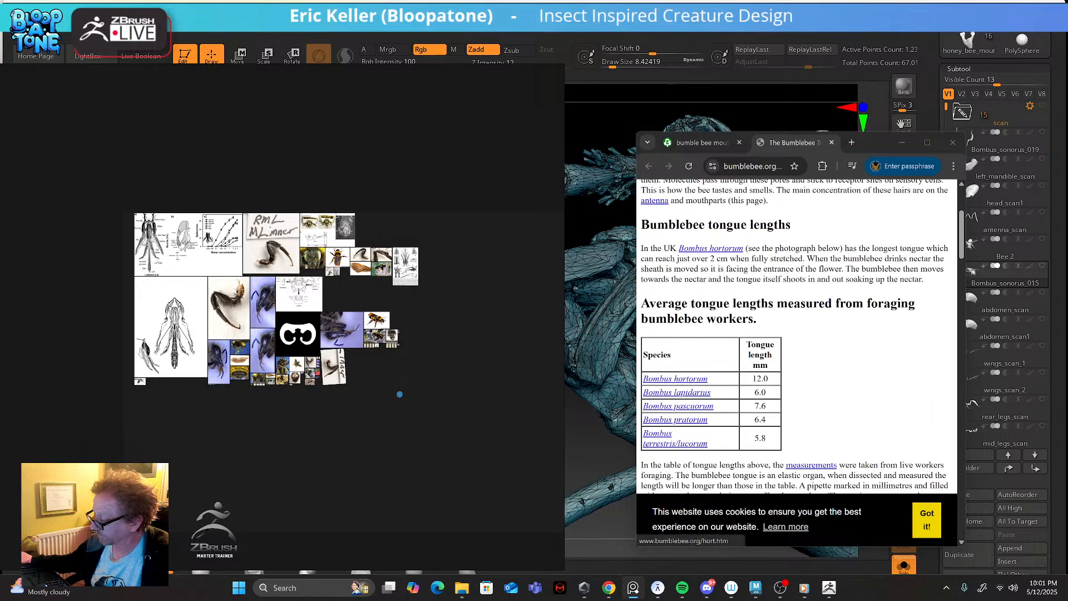
pyautogui.scroll(3, 796, 334)
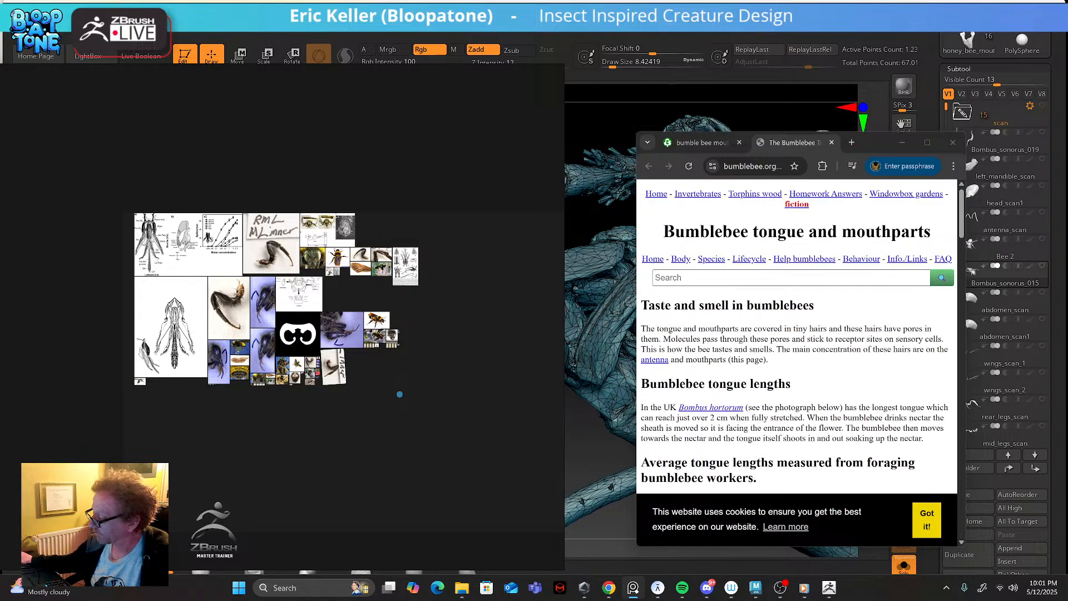
pyautogui.click(902, 142)
# - Select the tiny newly added pictures on the reference board, scale them up together and move them below the existing images
pyautogui.scroll(2, 363, 381)
pyautogui.scroll(2, 364, 385)
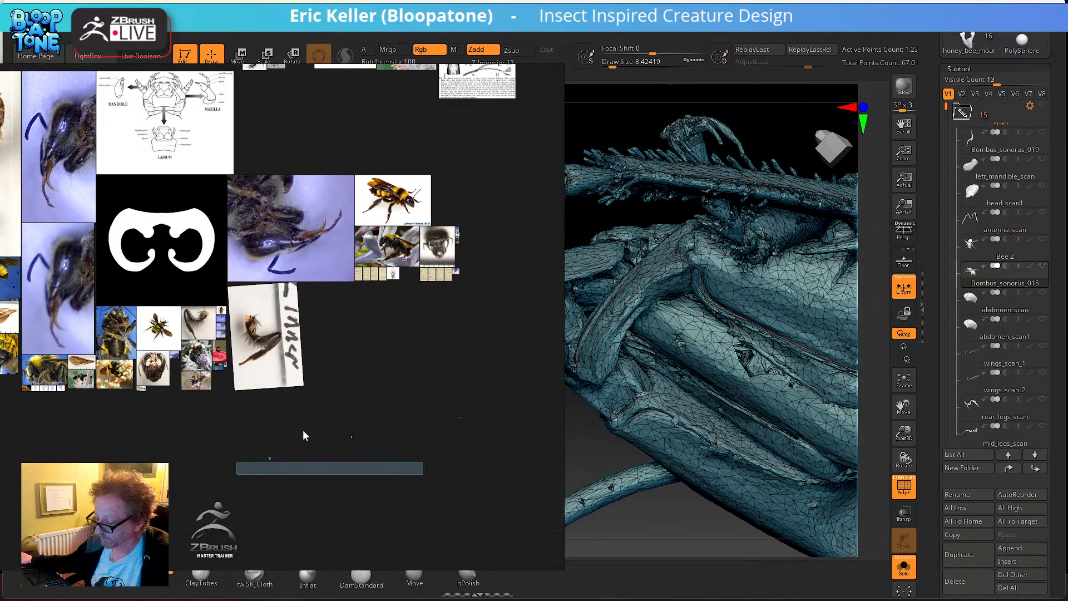
pyautogui.moveTo(446, 554); pyautogui.dragTo(195, 424)
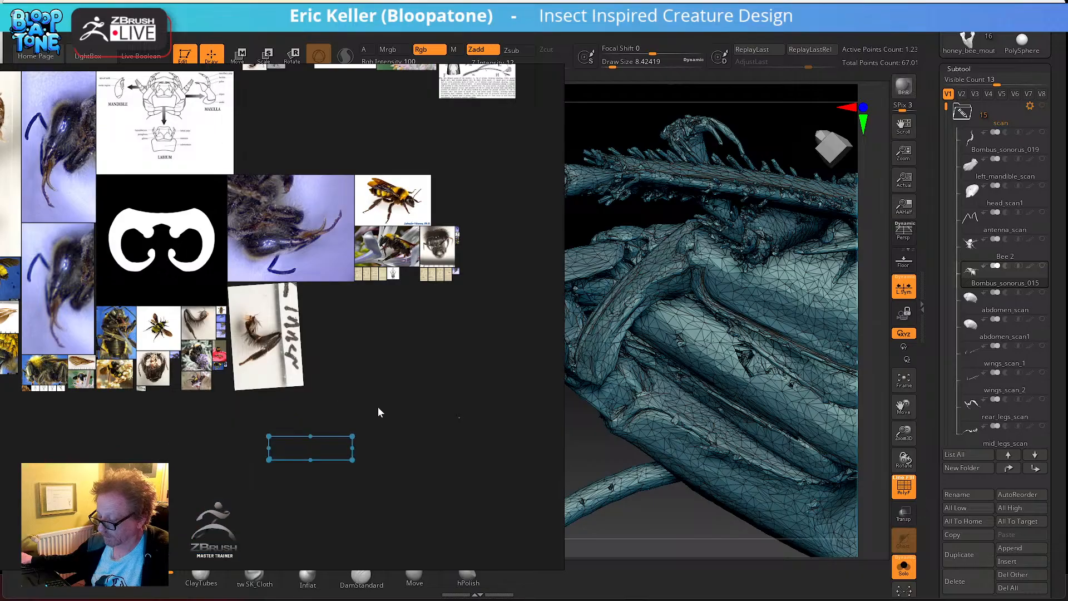
pyautogui.click(492, 397)
pyautogui.moveTo(429, 499); pyautogui.dragTo(322, 390)
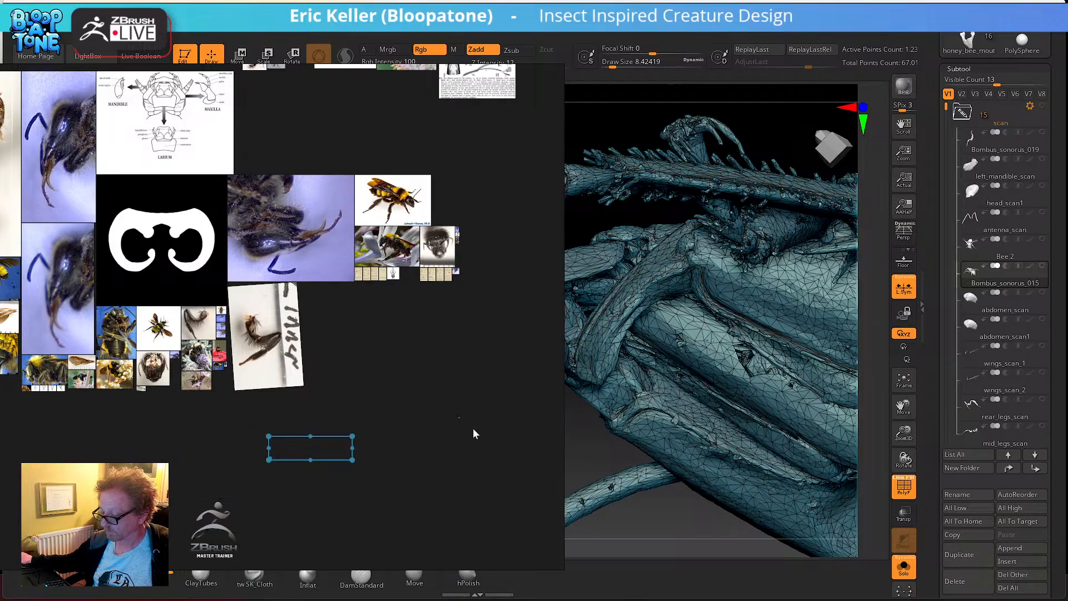
pyautogui.moveTo(352, 438); pyautogui.dragTo(579, 295)
pyautogui.moveTo(292, 435); pyautogui.dragTo(215, 466)
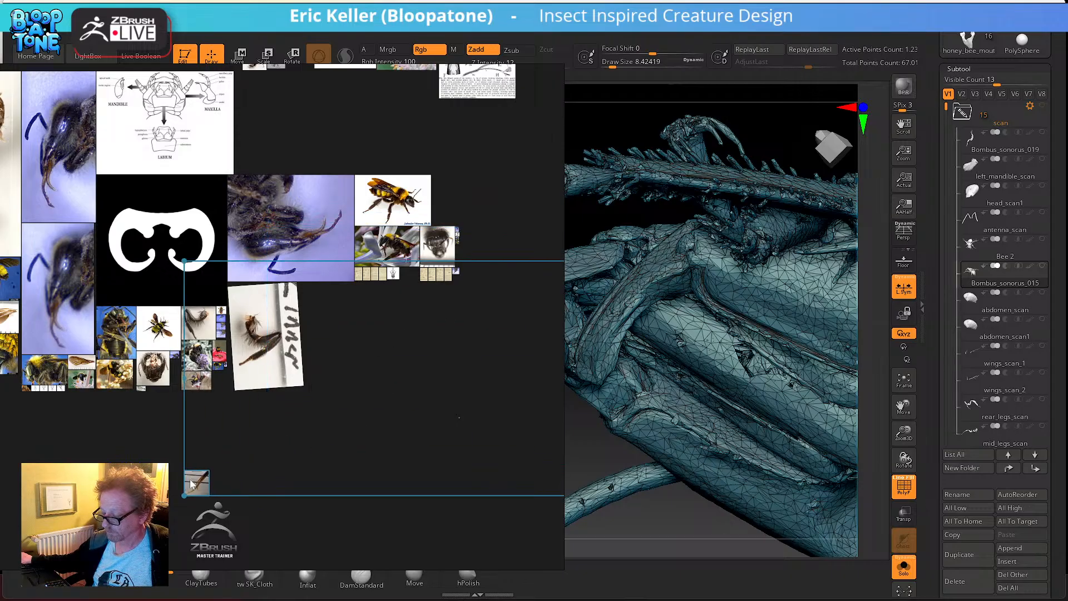
# - Select all images on the reference board and arrange them with the Optimal layout
pyautogui.scroll(-6, 357, 439)
pyautogui.moveTo(428, 515); pyautogui.dragTo(601, 488)
pyautogui.rightClick(324, 373)
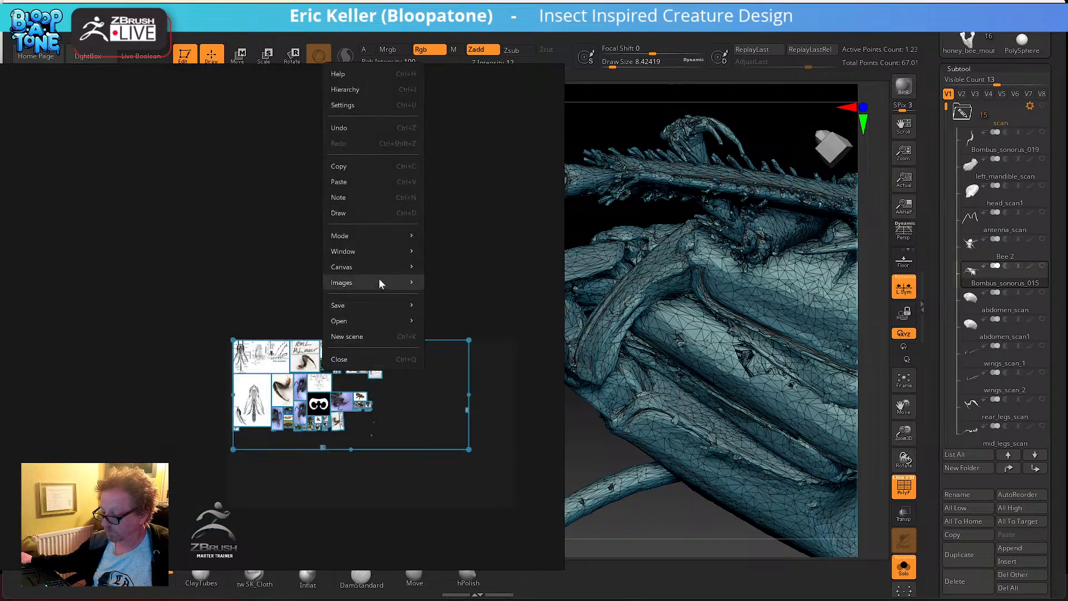
pyautogui.moveTo(382, 281)
pyautogui.moveTo(473, 309)
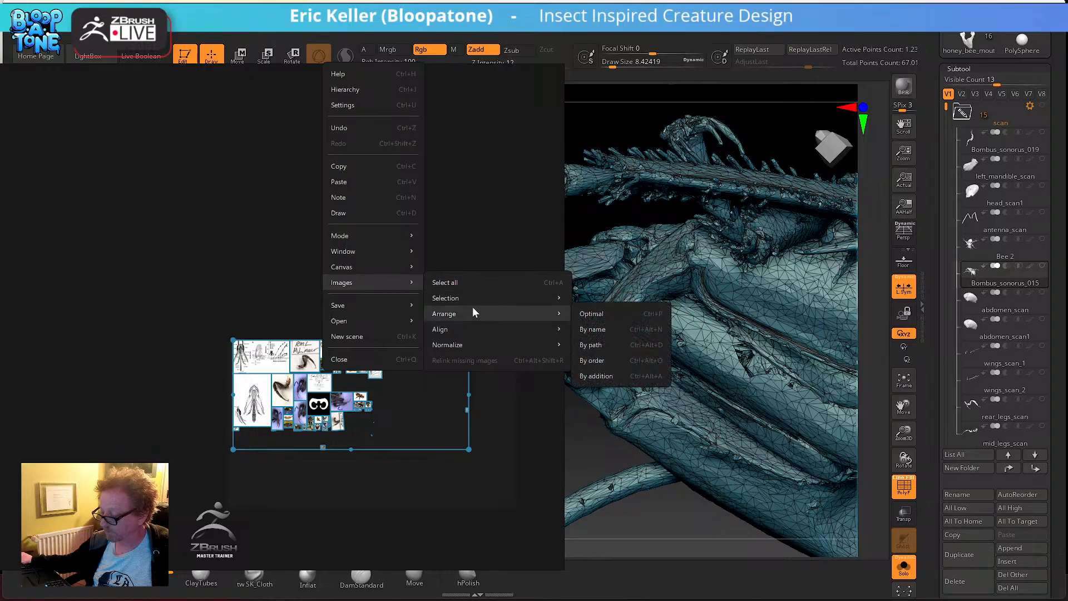
pyautogui.click(603, 309)
pyautogui.scroll(6, 355, 385)
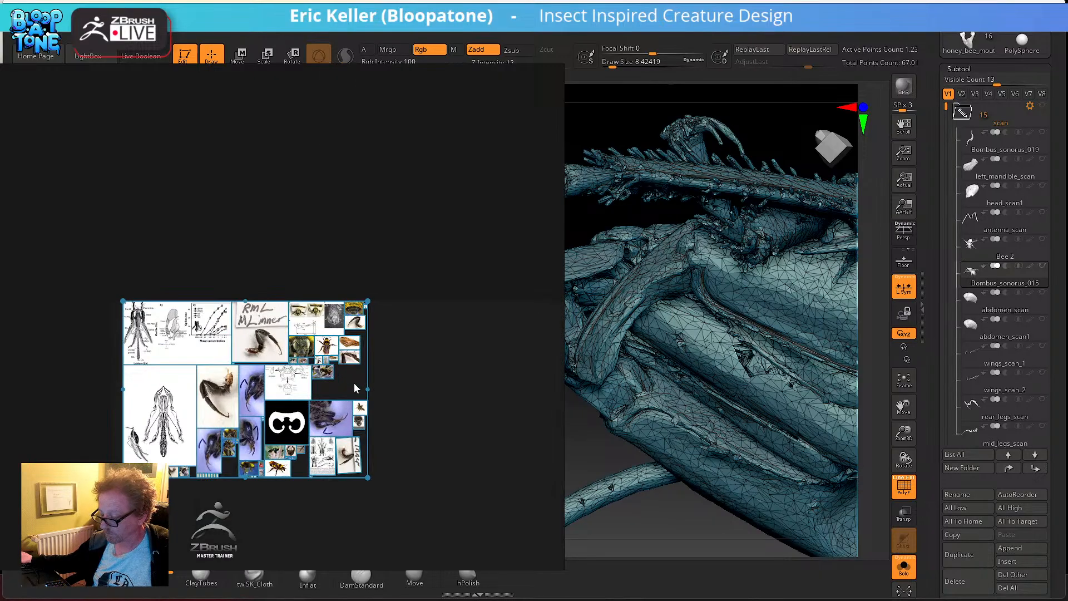
pyautogui.moveTo(355, 384); pyautogui.dragTo(373, 506, button='middle')
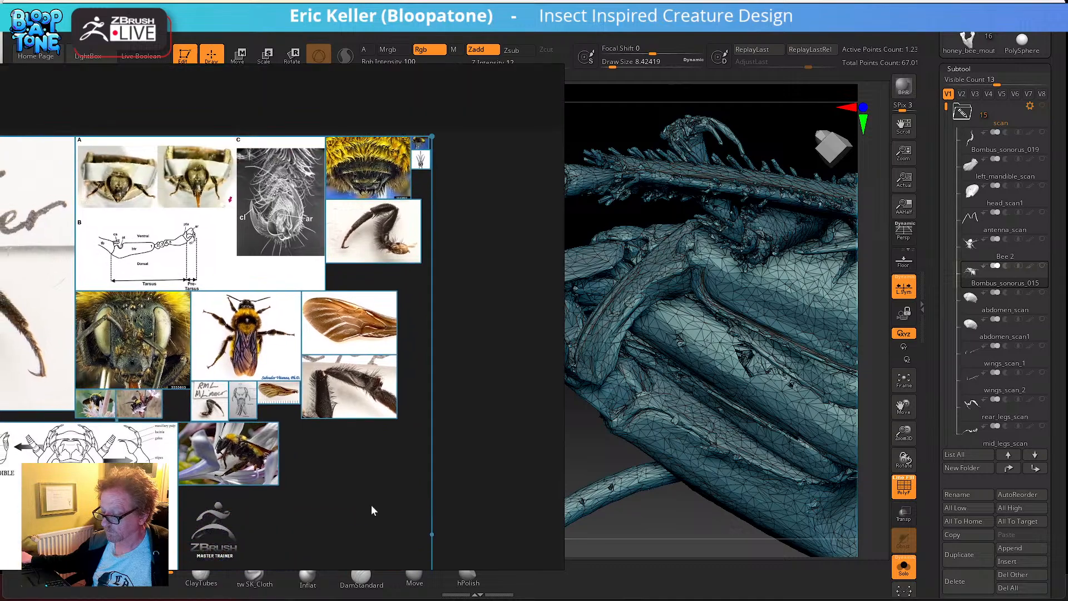
pyautogui.moveTo(367, 353); pyautogui.dragTo(368, 371, button='middle')
pyautogui.scroll(2, 368, 371)
pyautogui.scroll(-5, 368, 376)
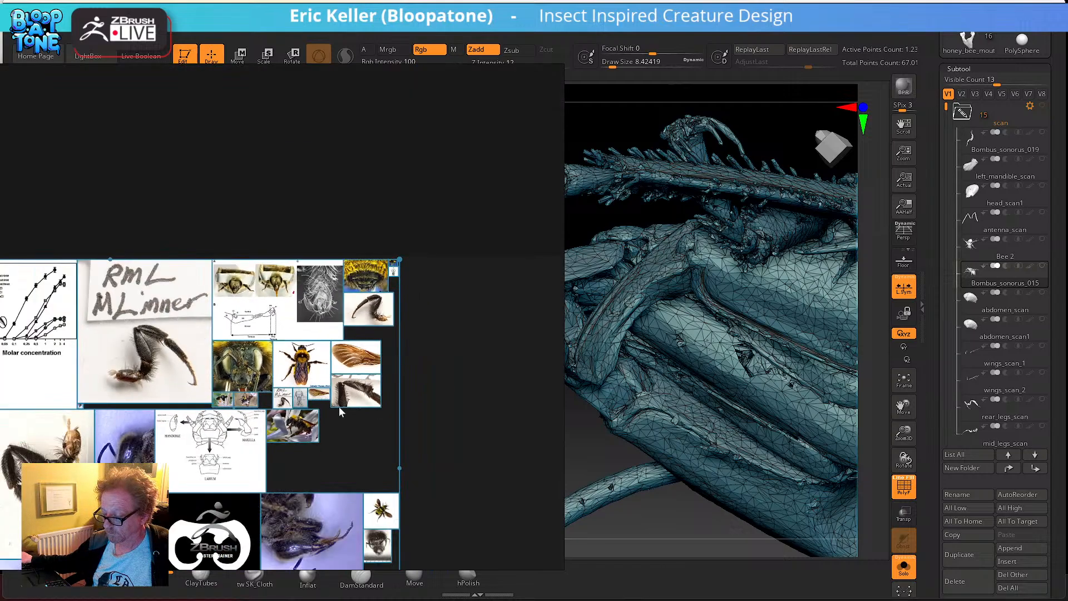
# - Normalize the selected reference images by size, using the average
pyautogui.rightClick(316, 388)
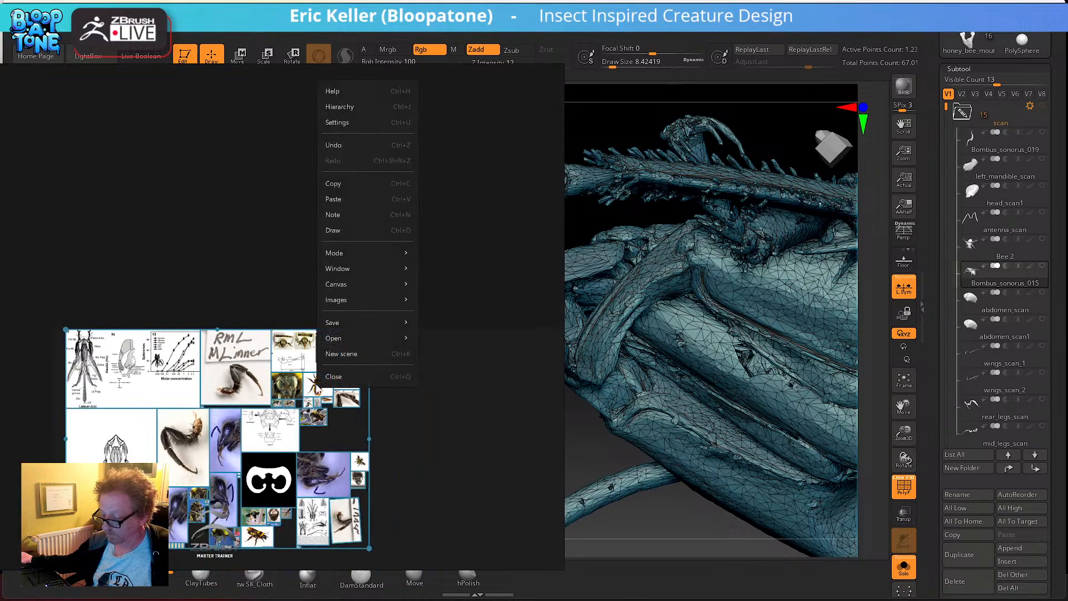
pyautogui.moveTo(378, 297)
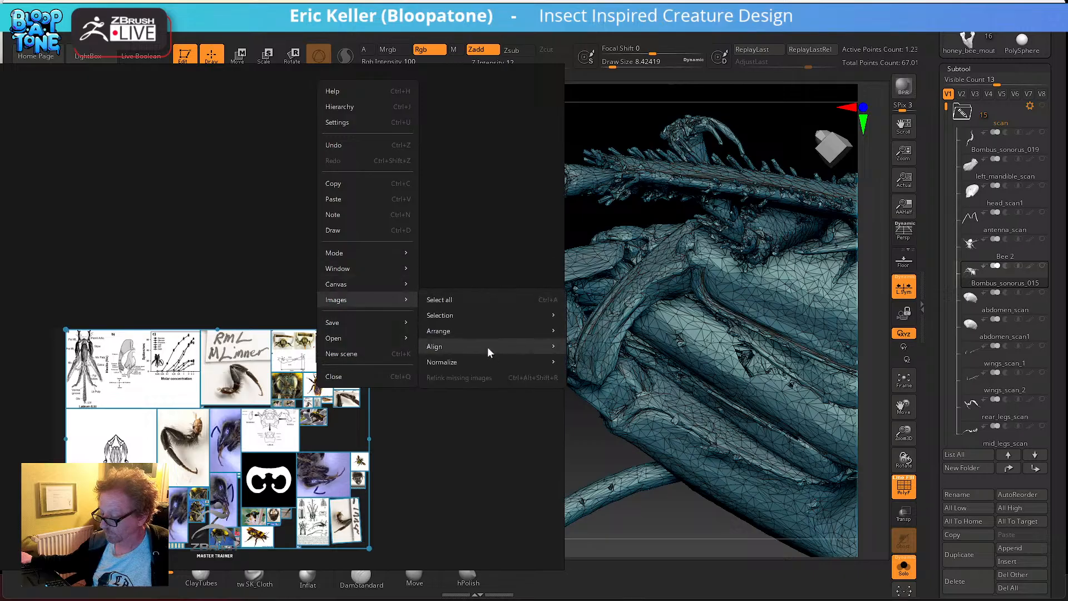
pyautogui.moveTo(482, 362)
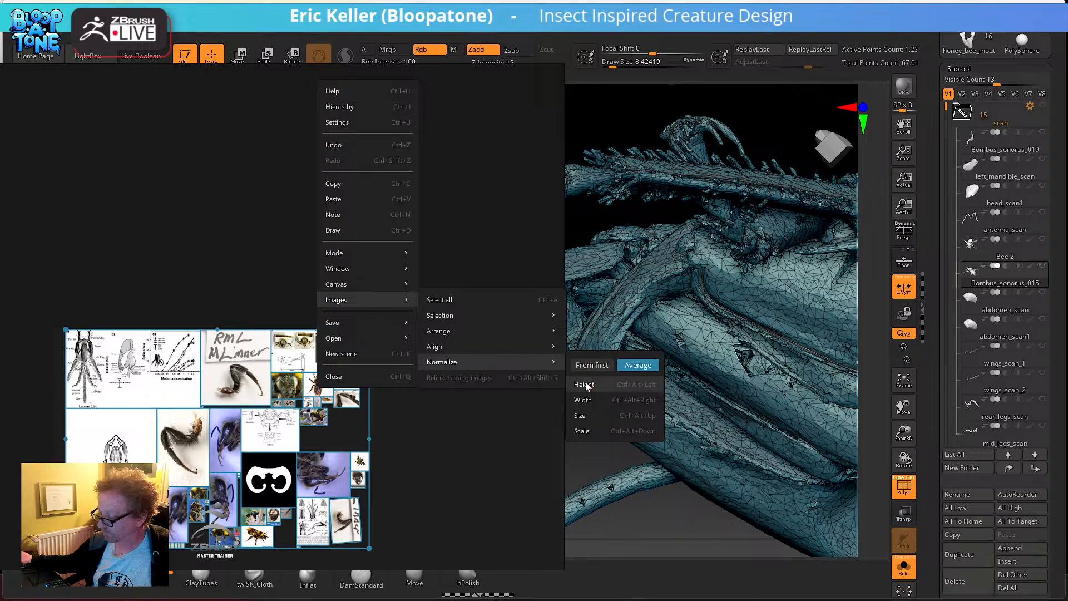
pyautogui.click(582, 416)
# - Arrange the selected reference images by name
pyautogui.rightClick(368, 338)
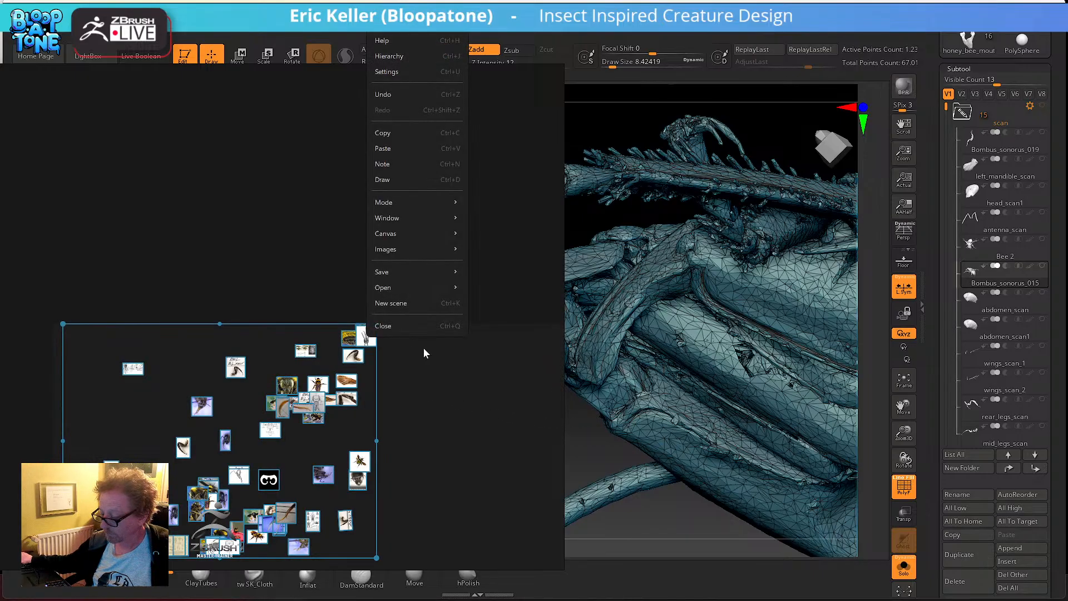
pyautogui.moveTo(385, 249)
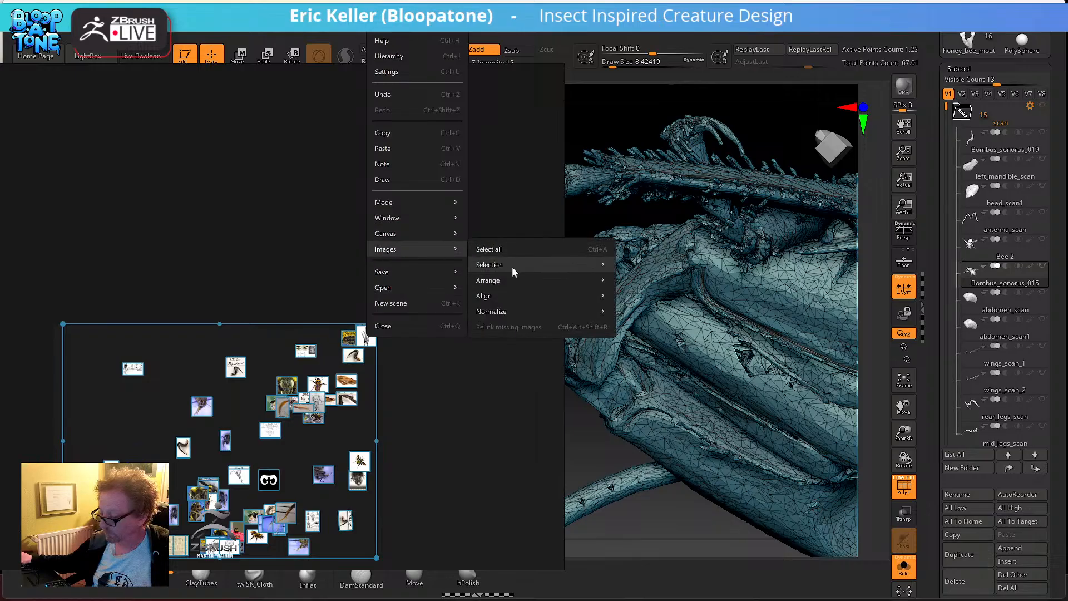
pyautogui.moveTo(512, 279)
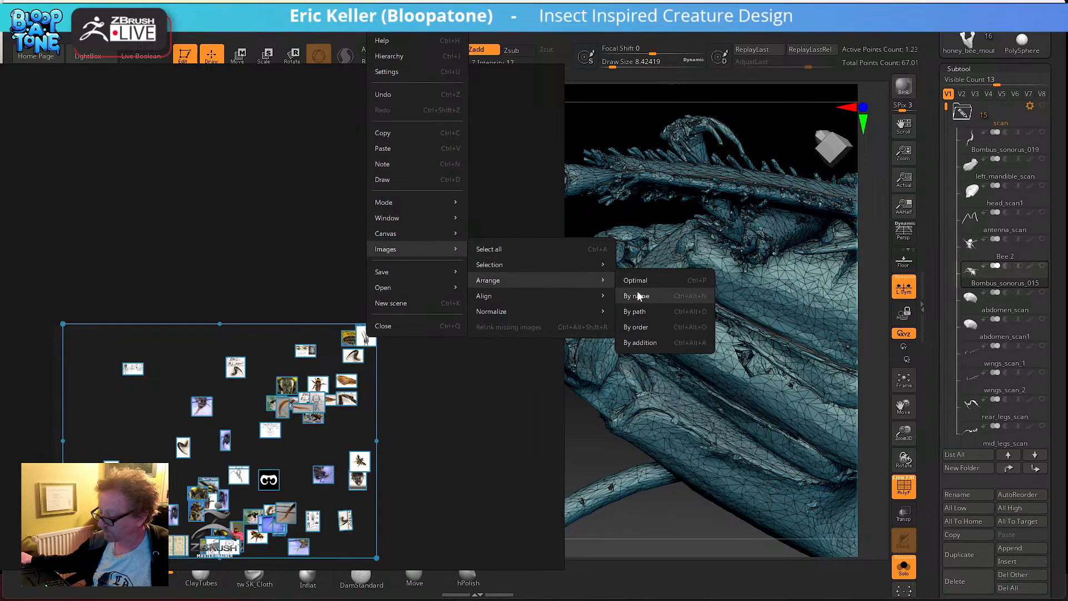
pyautogui.click(638, 296)
pyautogui.moveTo(84, 355); pyautogui.dragTo(238, 330, button='middle')
pyautogui.scroll(9, 238, 329)
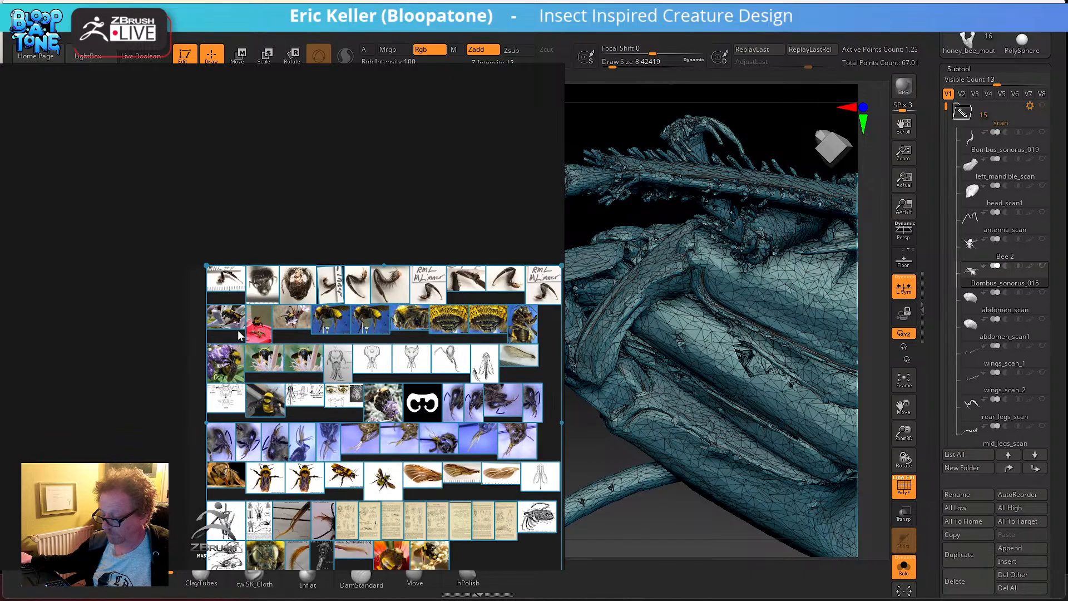
# - Examine the rearranged bee photos, head anatomy drawings and mouthpart diagrams on the reference board
pyautogui.moveTo(256, 285); pyautogui.dragTo(148, 443, button='middle')
pyautogui.moveTo(556, 377); pyautogui.dragTo(1, 379, button='middle')
pyautogui.moveTo(278, 407); pyautogui.dragTo(352, 278, button='middle')
pyautogui.moveTo(319, 415); pyautogui.dragTo(342, 362, button='middle')
pyautogui.moveTo(287, 457); pyautogui.dragTo(428, 385, button='middle')
pyautogui.moveTo(158, 419); pyautogui.dragTo(299, 406, button='middle')
pyautogui.moveTo(228, 414); pyautogui.dragTo(312, 401, button='middle')
pyautogui.scroll(5, 327, 410)
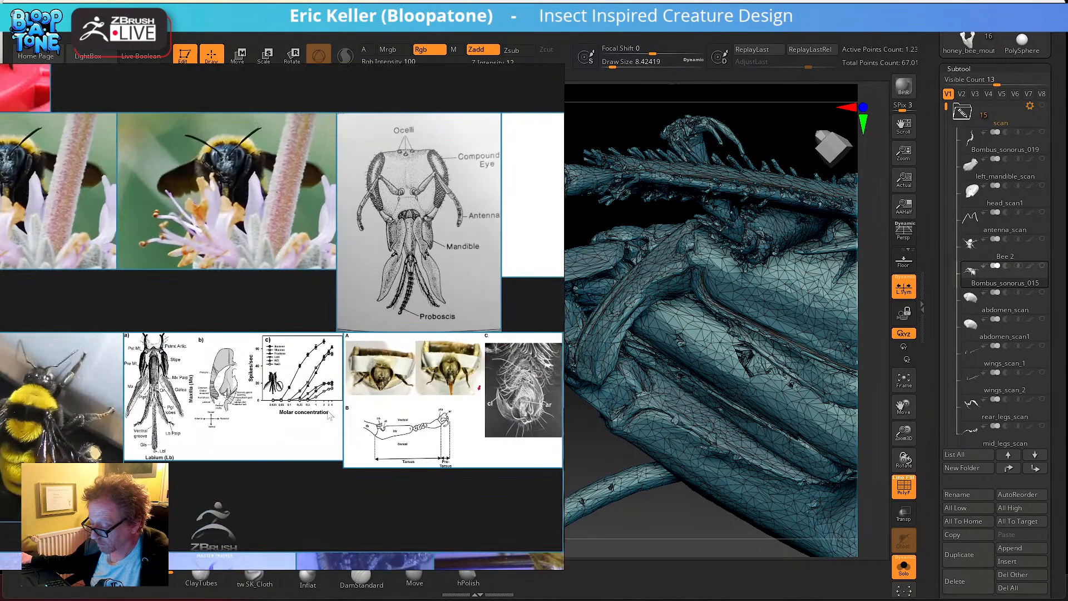
pyautogui.moveTo(246, 413); pyautogui.dragTo(506, 413, button='middle')
pyautogui.moveTo(261, 410); pyautogui.dragTo(456, 385, button='middle')
pyautogui.moveTo(245, 428); pyautogui.dragTo(103, 237, button='middle')
pyautogui.moveTo(308, 494); pyautogui.dragTo(208, 262, button='middle')
pyautogui.scroll(-7, 285, 350)
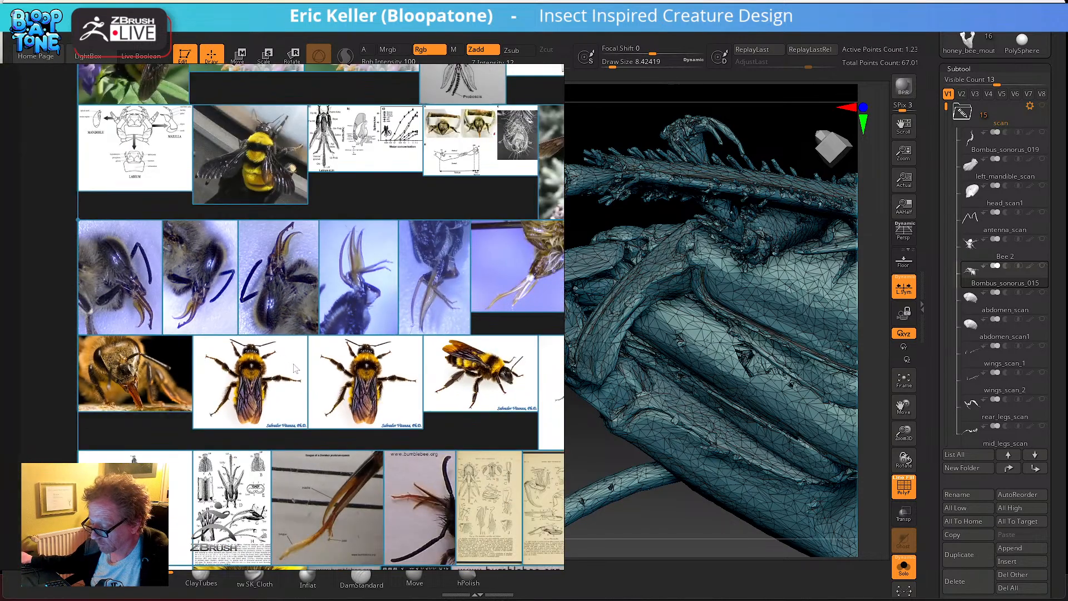
# - Examine the tongue photos and mouthpart plates, closing in on the "Tongue of a Bombus pratorum queen" picture
pyautogui.moveTo(294, 457); pyautogui.dragTo(278, 331, button='middle')
pyautogui.scroll(2, 327, 363)
pyautogui.moveTo(327, 364); pyautogui.dragTo(129, 394, button='middle')
pyautogui.moveTo(272, 389); pyautogui.dragTo(275, 302, button='middle')
pyautogui.scroll(6, 220, 332)
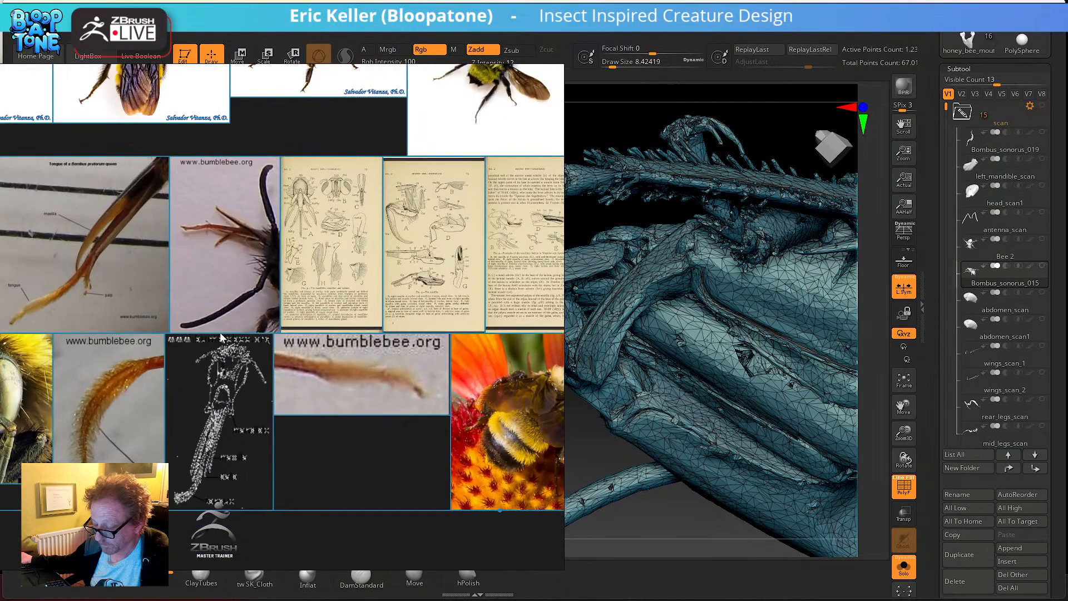
pyautogui.moveTo(218, 342); pyautogui.dragTo(432, 442, button='middle')
pyautogui.scroll(7, 379, 402)
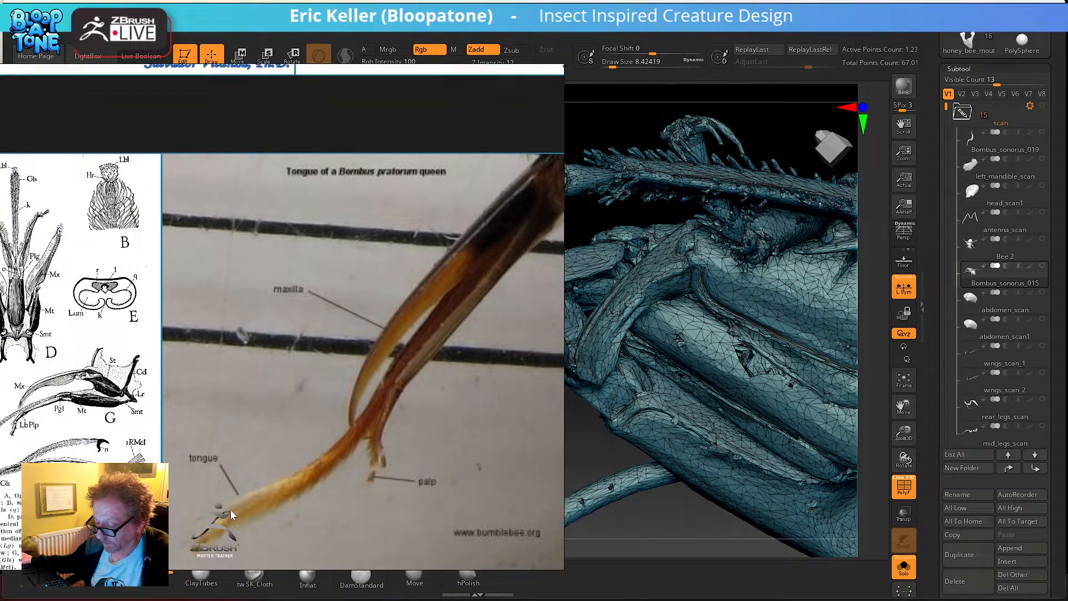
# - Switch to ZBrush and examine the Bombus_sonorus scan's head and mouthparts from several sides
pyautogui.hotkey('alt', 'Tab')
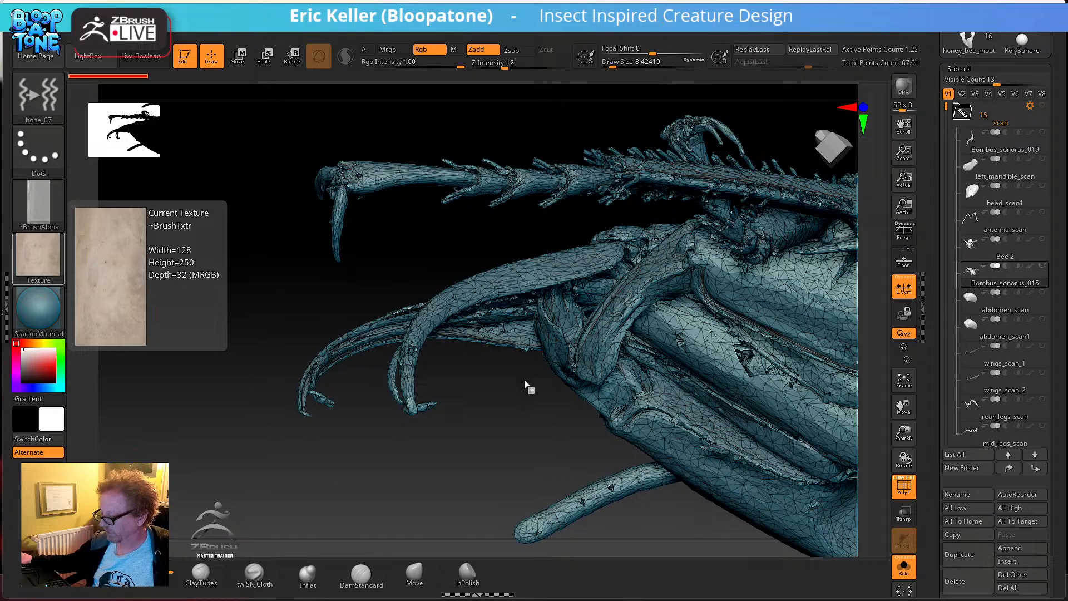
pyautogui.moveTo(508, 403); pyautogui.dragTo(505, 424)
pyautogui.moveTo(628, 470); pyautogui.dragTo(683, 537)
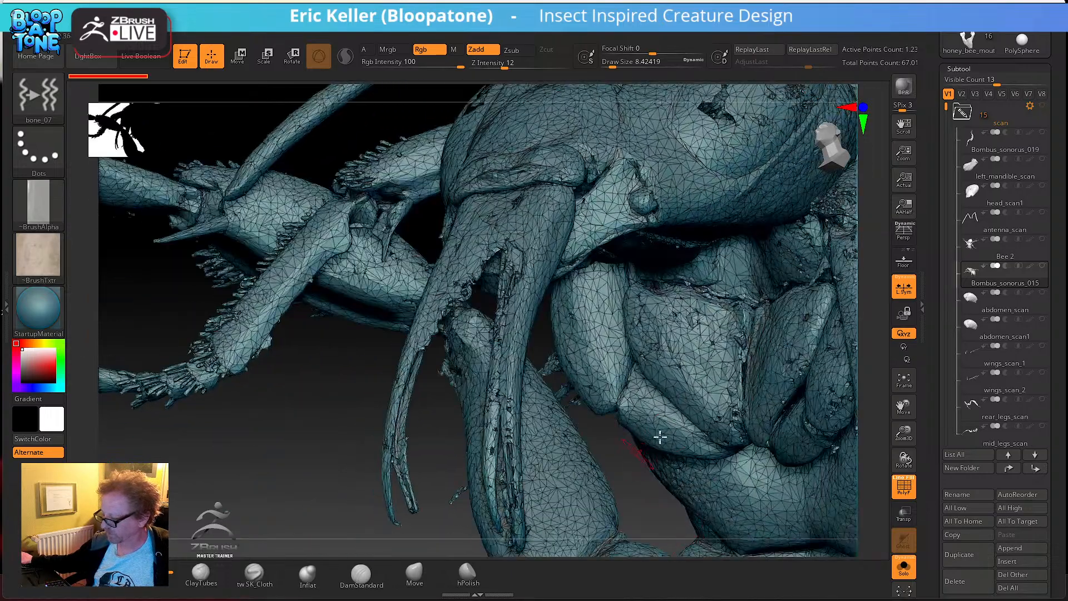
pyautogui.moveTo(347, 435); pyautogui.dragTo(419, 476)
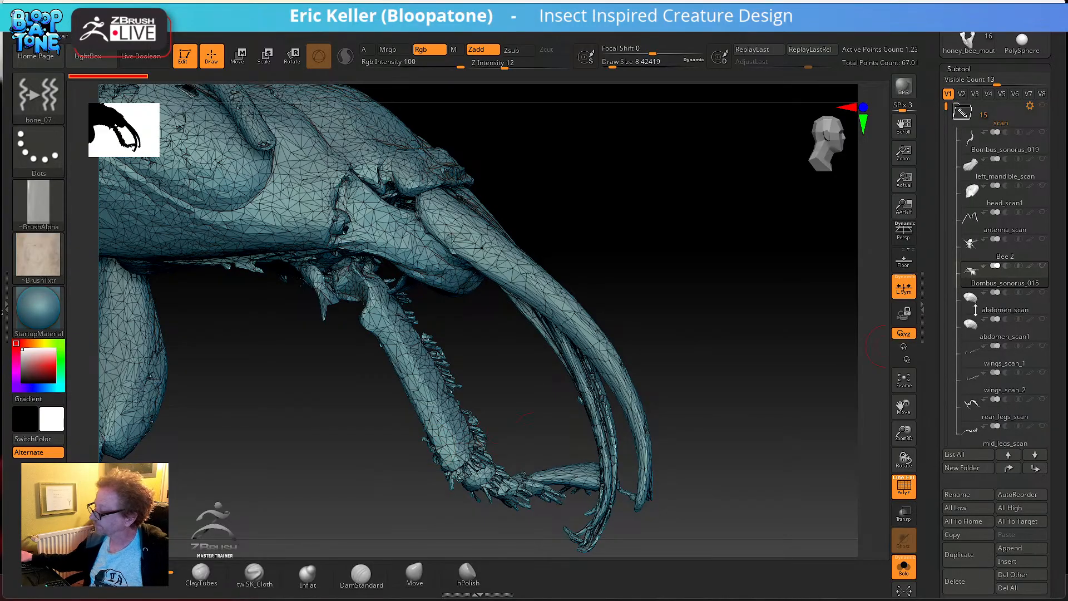
# - Load the honey_bee_mouthparts_11 tool, show all its visible subtools and make glossa_UV the active subtool
pyautogui.moveTo(934, 223); pyautogui.dragTo(929, 312)
pyautogui.click(971, 253)
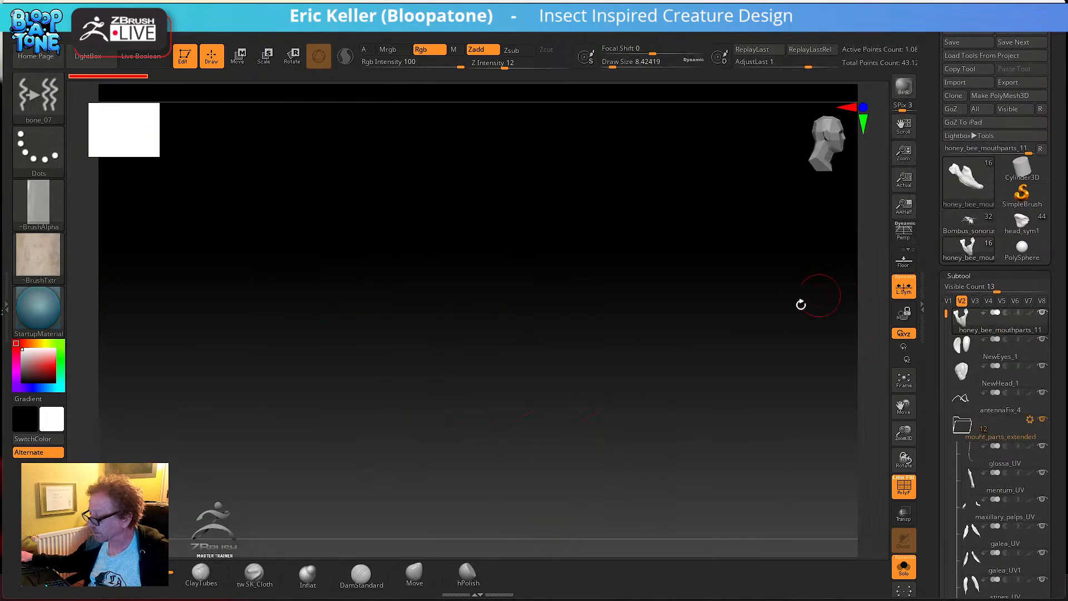
pyautogui.click(899, 388)
pyautogui.moveTo(818, 386); pyautogui.dragTo(777, 418)
pyautogui.click(904, 566)
pyautogui.moveTo(768, 463); pyautogui.dragTo(601, 83)
pyautogui.keyDown('alt'); pyautogui.click(639, 505); pyautogui.keyUp('alt')
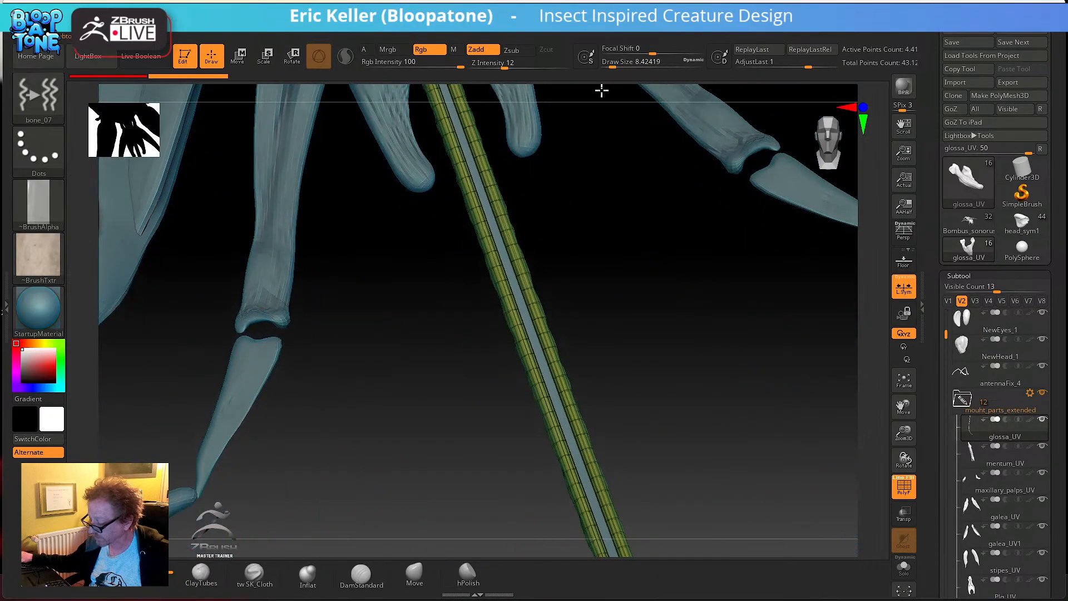
pyautogui.moveTo(610, 356); pyautogui.dragTo(649, 317)
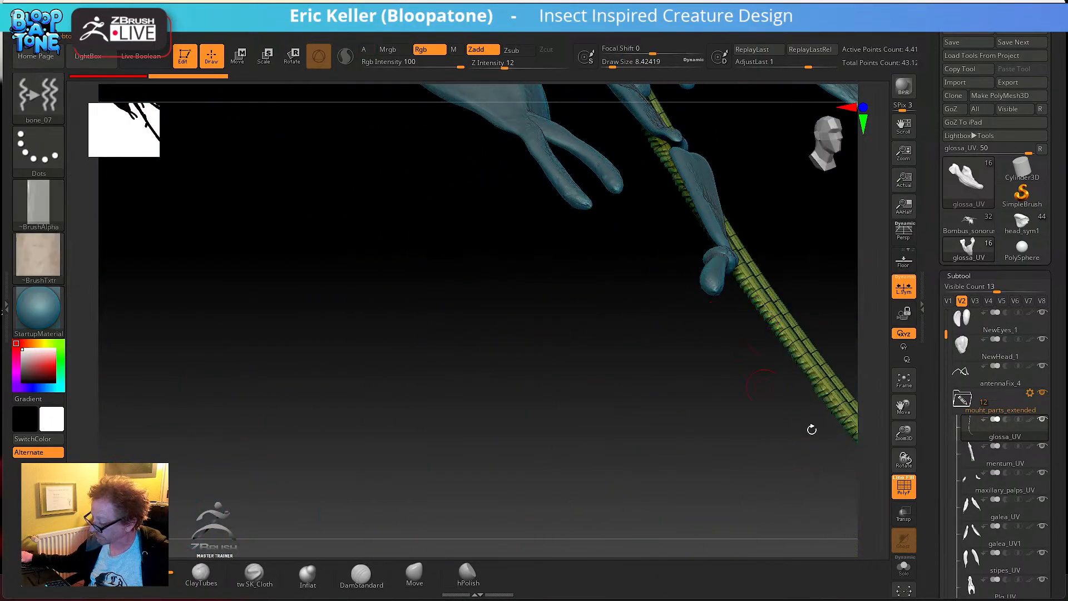
# - Isolate the glossa_UV subtool and inspect its ridged surface closely with the polygon wireframe displayed
pyautogui.click(902, 565)
pyautogui.click(904, 487)
pyautogui.moveTo(724, 423)
pyautogui.mouseDown()
pyautogui.moveTo(420, 470)
pyautogui.moveTo(598, 382)
pyautogui.moveTo(634, 348)
pyautogui.moveTo(573, 389)
pyautogui.moveTo(628, 315)
pyautogui.moveTo(633, 406)
pyautogui.moveTo(580, 348)
pyautogui.moveTo(553, 345)
pyautogui.moveTo(560, 372)
pyautogui.moveTo(494, 445)
pyautogui.moveTo(536, 444)
pyautogui.moveTo(555, 504)
pyautogui.moveTo(546, 469)
pyautogui.moveTo(766, 549)
pyautogui.moveTo(653, 443)
pyautogui.moveTo(654, 427)
pyautogui.moveTo(629, 448)
pyautogui.moveTo(652, 436)
pyautogui.moveTo(541, 391)
pyautogui.moveTo(601, 419)
pyautogui.moveTo(649, 201)
pyautogui.moveTo(508, 376)
pyautogui.moveTo(746, 499)
pyautogui.moveTo(614, 437)
pyautogui.moveTo(529, 444)
pyautogui.moveTo(601, 462)
pyautogui.moveTo(420, 465)
pyautogui.moveTo(503, 286)
pyautogui.moveTo(505, 460)
pyautogui.moveTo(558, 482)
pyautogui.moveTo(582, 417)
pyautogui.moveTo(839, 480)
pyautogui.mouseUp()
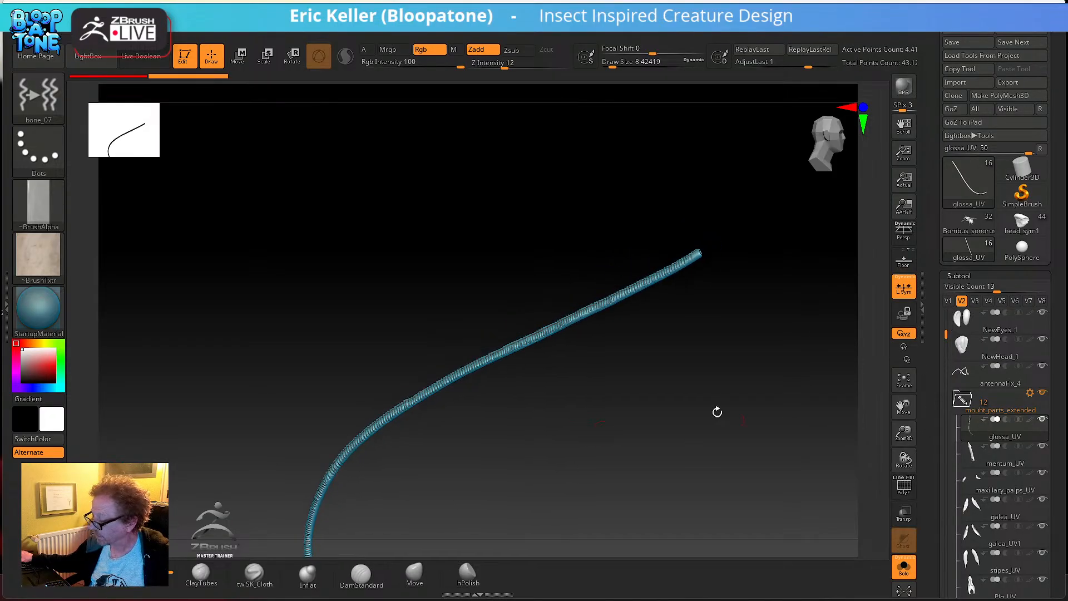
pyautogui.moveTo(716, 401); pyautogui.dragTo(767, 419)
pyautogui.click(904, 489)
pyautogui.moveTo(666, 378); pyautogui.dragTo(722, 257)
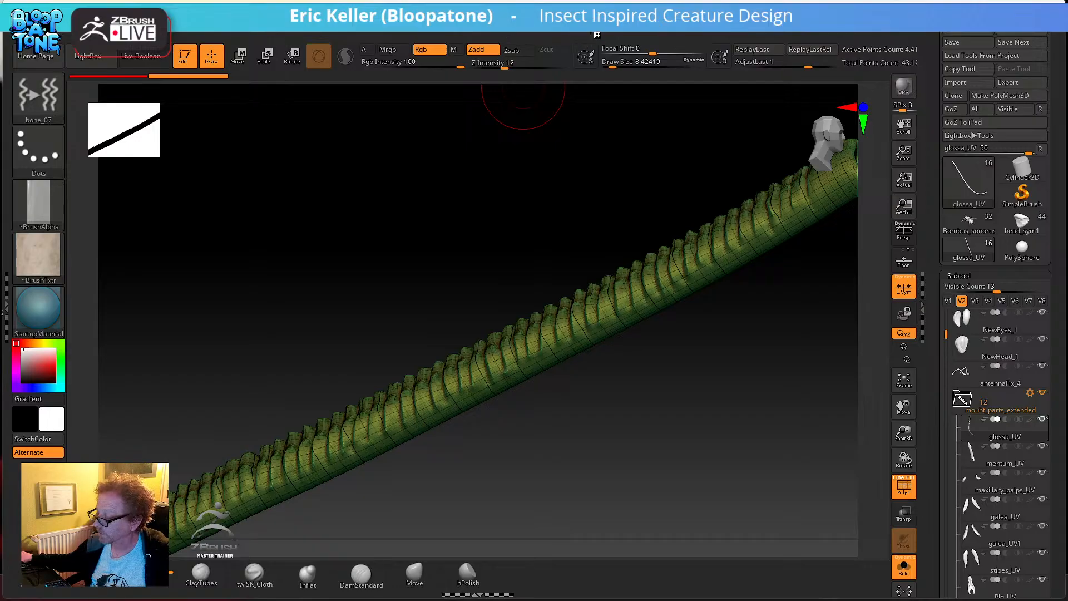
# - Import the glossa_profile image as a texture from the EntomologyAnimated project's mouthparts_reference folder
pyautogui.click(597, 35)
pyautogui.click(608, 95)
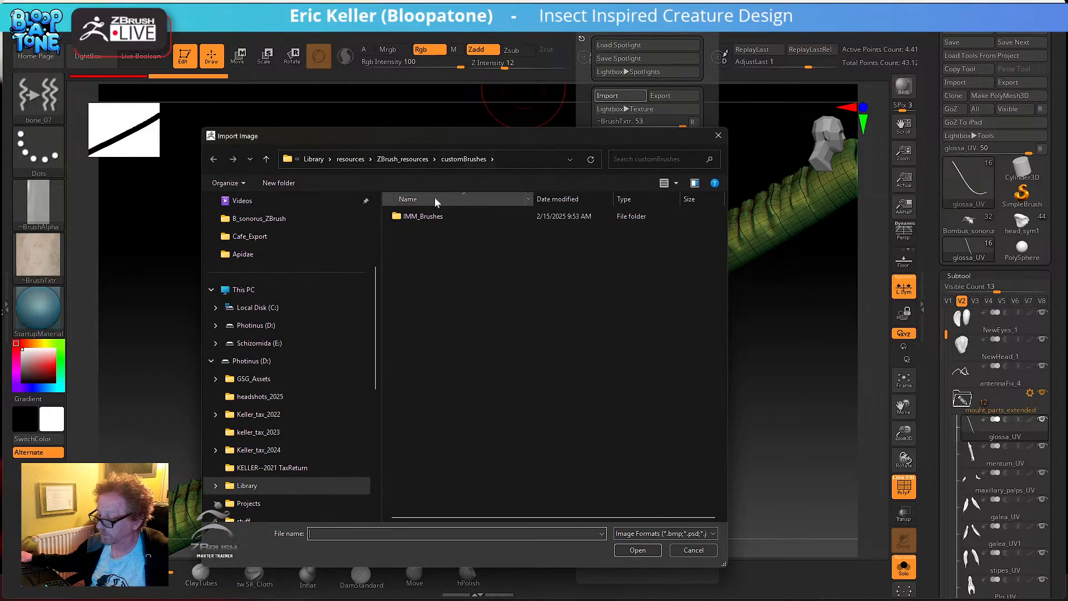
pyautogui.click(419, 159)
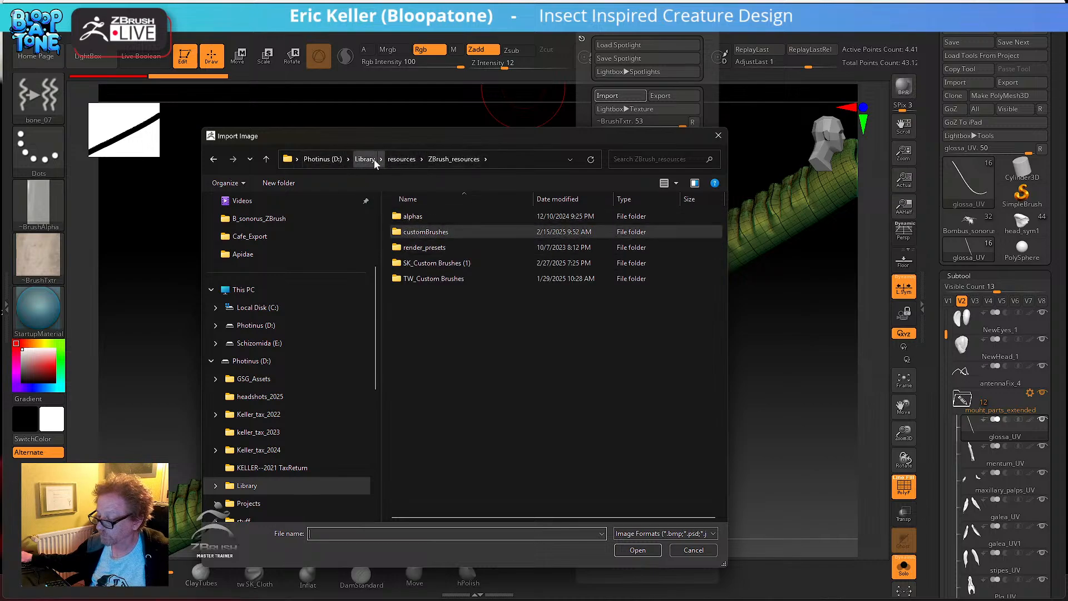
pyautogui.click(344, 158)
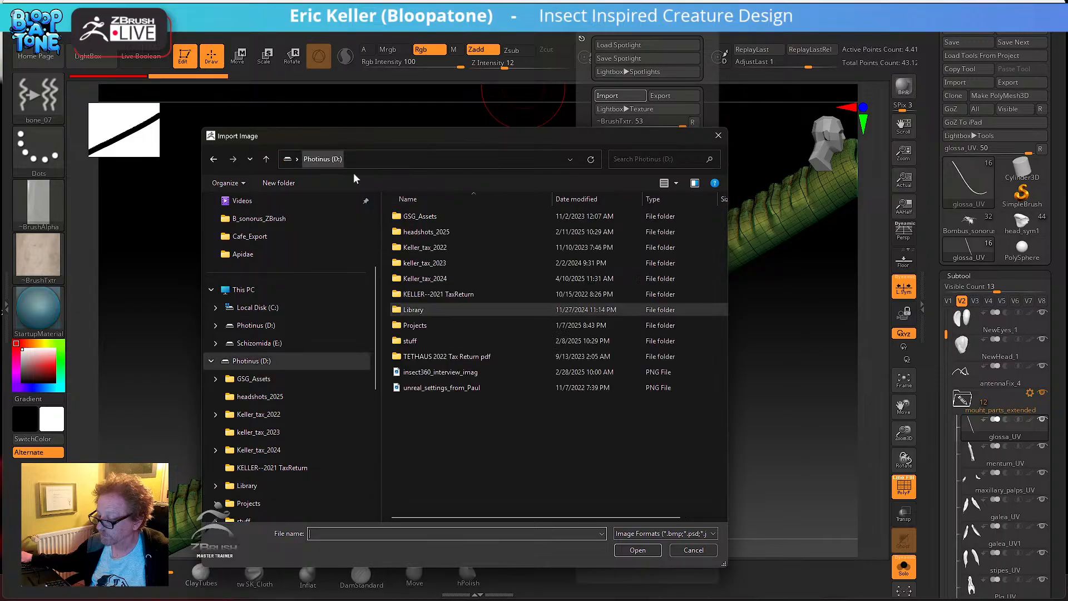
pyautogui.doubleClick(447, 323)
pyautogui.doubleClick(450, 232)
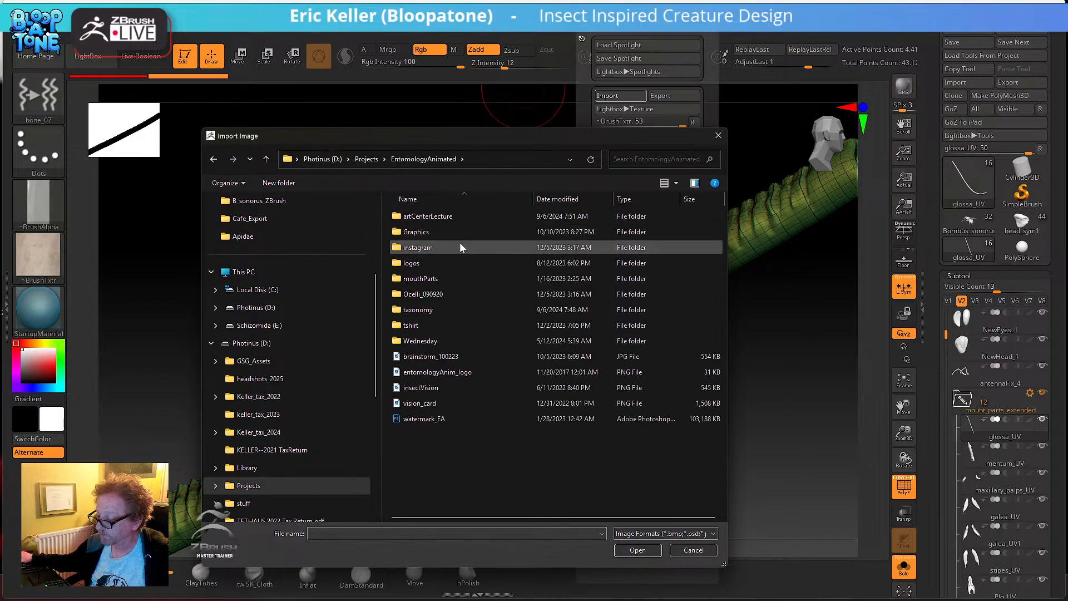
pyautogui.doubleClick(432, 279)
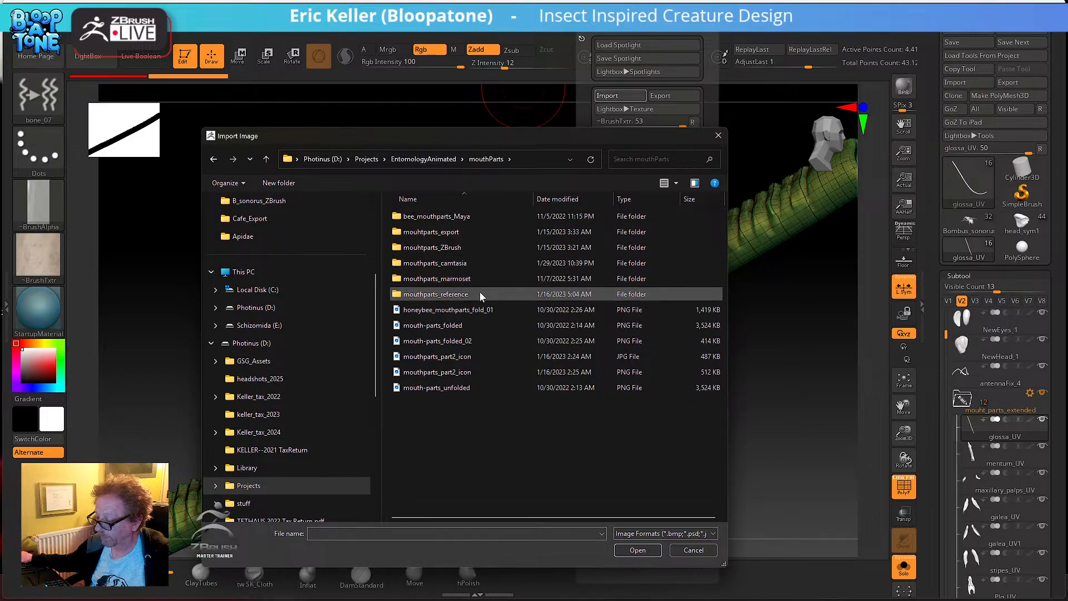
pyautogui.doubleClick(480, 293)
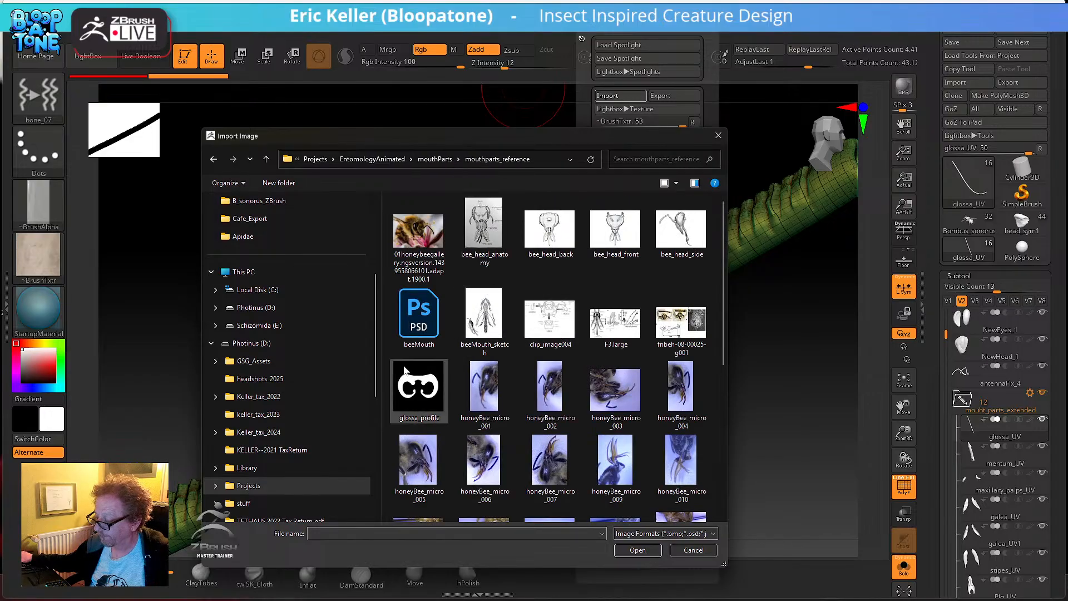
pyautogui.click(415, 384)
pyautogui.click(638, 550)
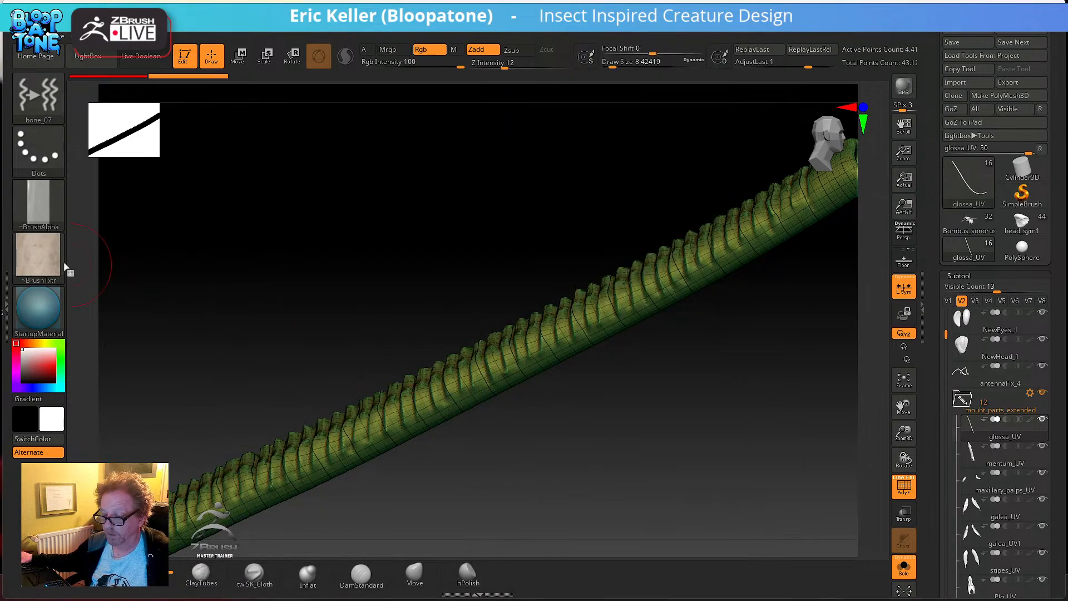
# - Set glossa_profile as the current texture
pyautogui.click(585, 34)
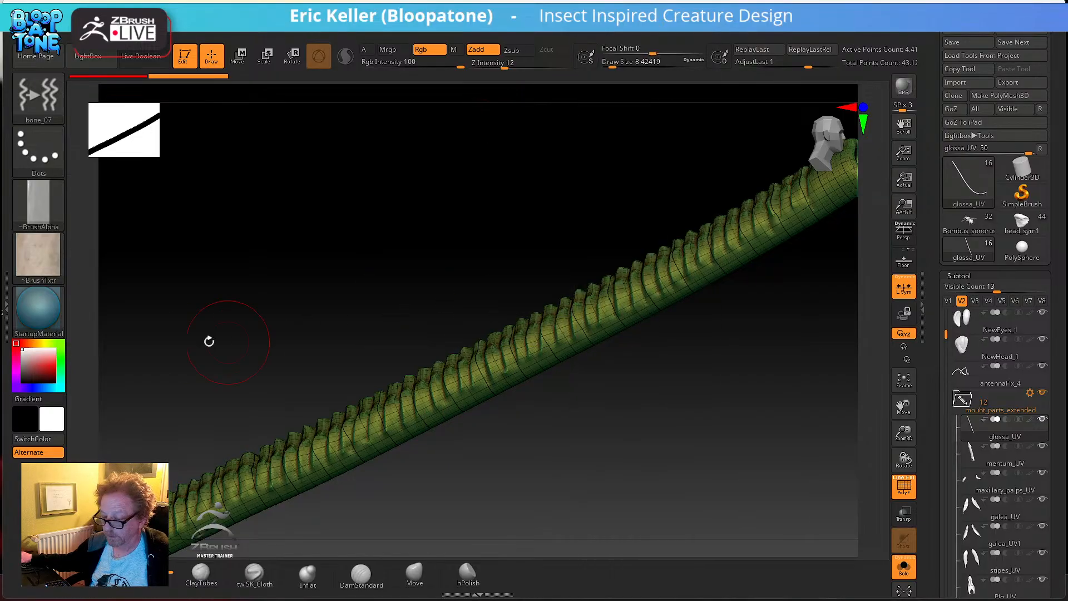
pyautogui.click(34, 260)
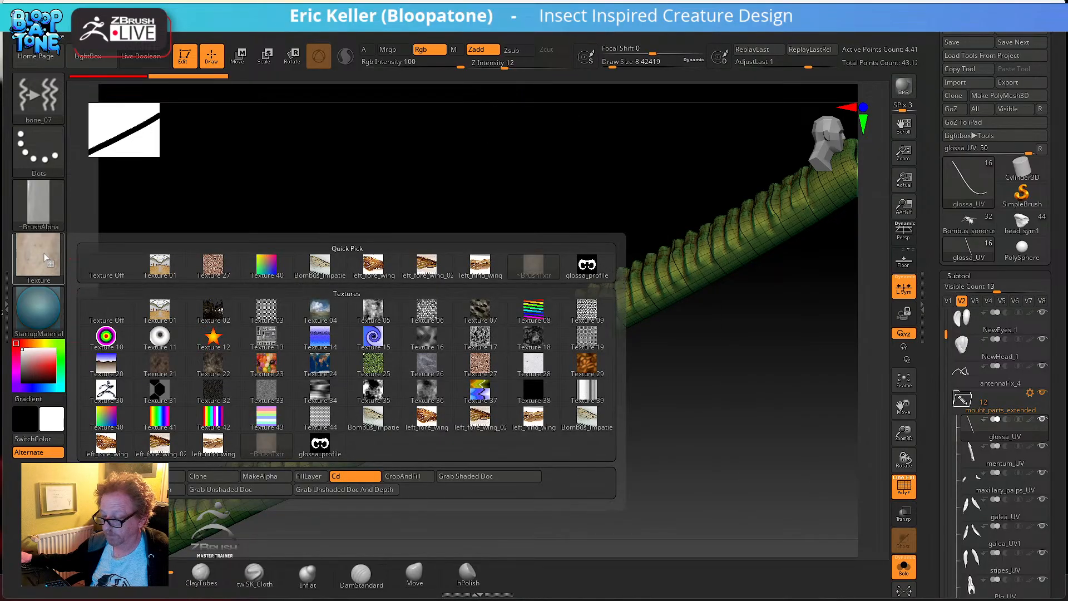
pyautogui.click(608, 267)
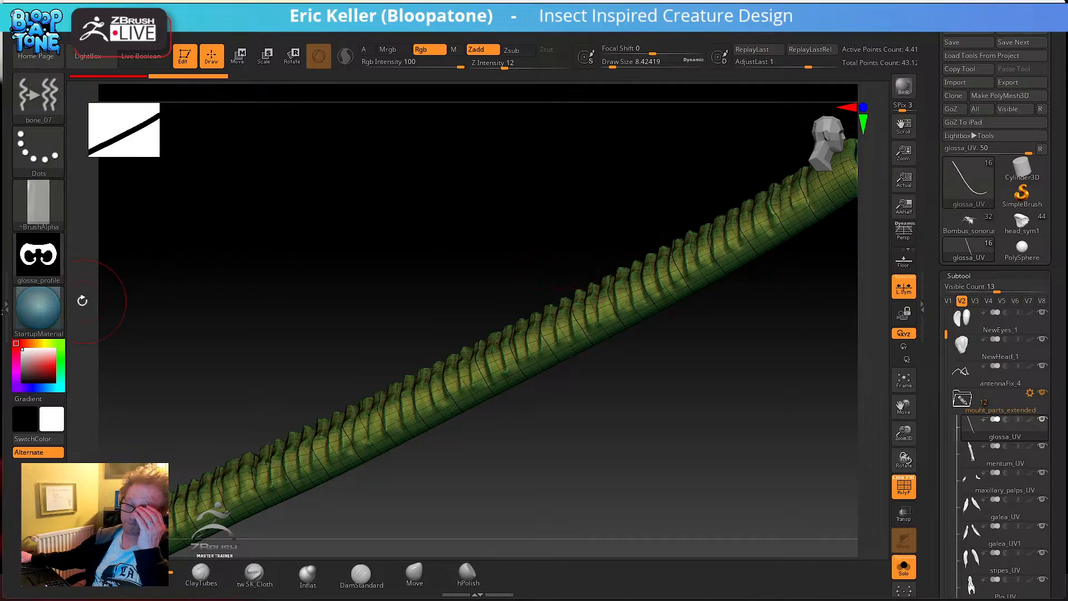
pyautogui.click(55, 272)
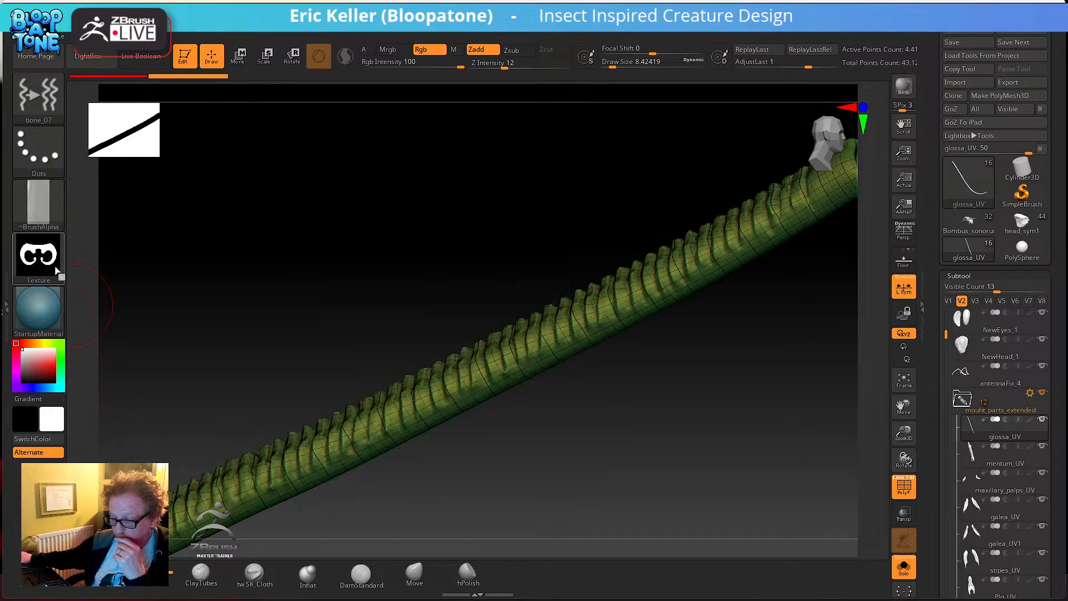
# - Make an alpha from the glossa_profile texture and turn the current texture off
pyautogui.click(56, 271)
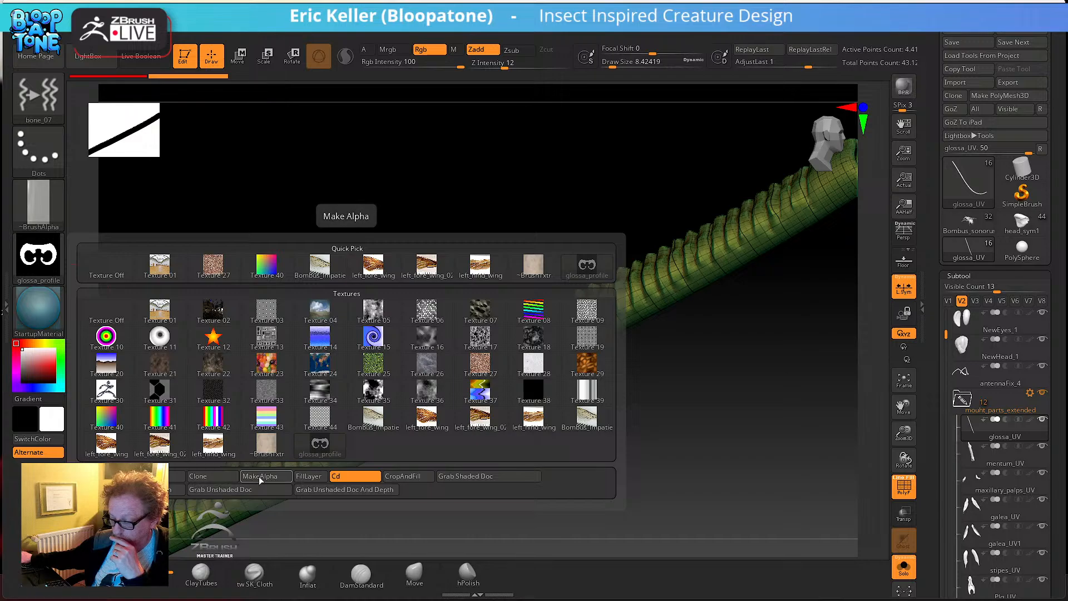
pyautogui.click(242, 476)
pyautogui.click(48, 257)
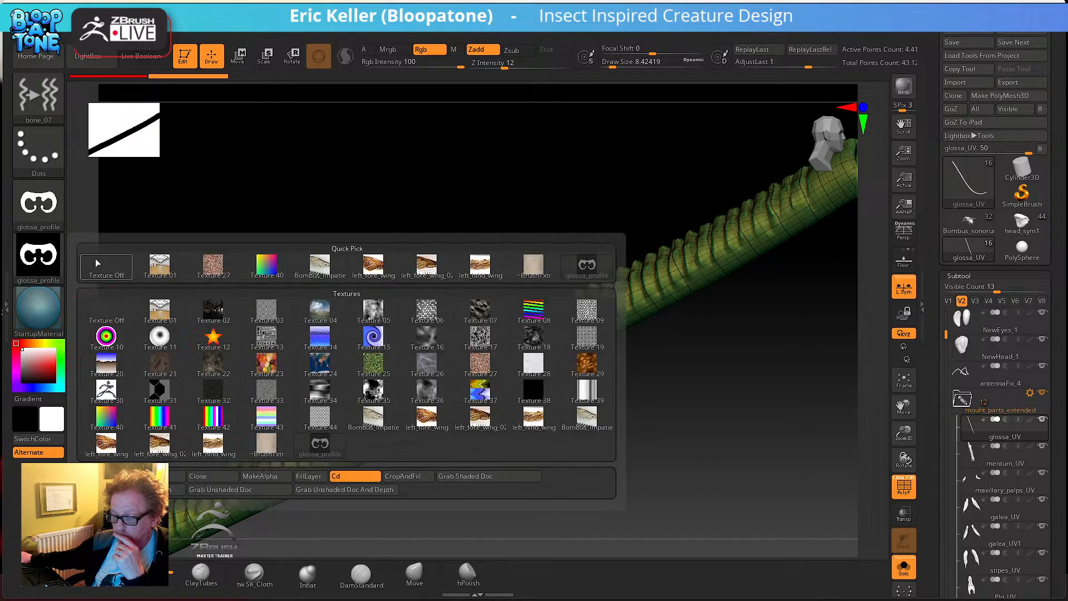
pyautogui.click(97, 262)
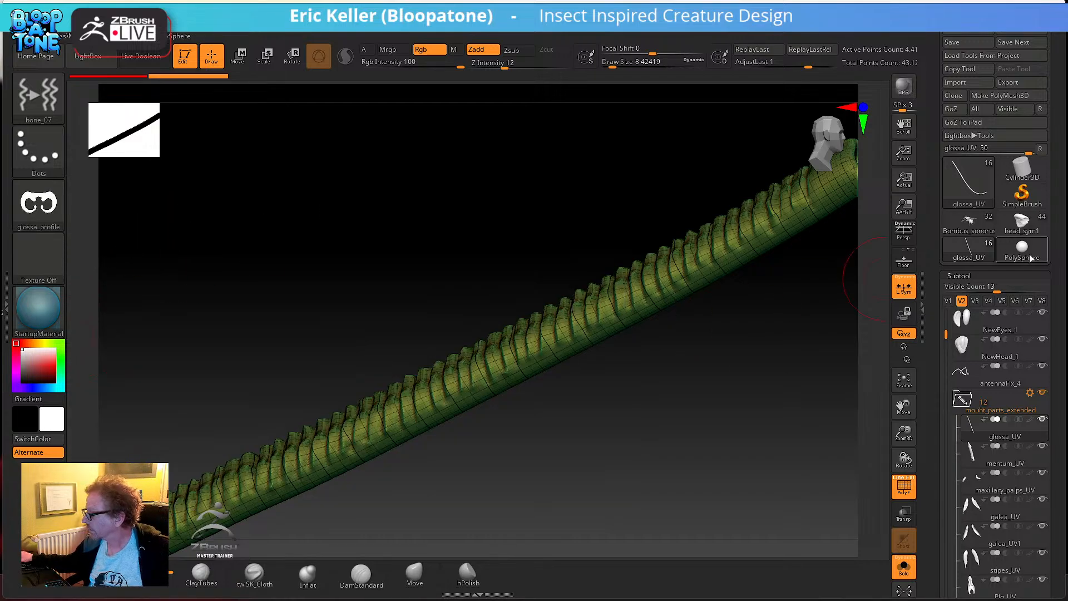
# - Switch to the PolySphere tool, go down to its lowest subdivision level and delete the higher levels
pyautogui.keyDown('alt'); pyautogui.moveTo(822, 344); pyautogui.dragTo(748, 345); pyautogui.keyUp('alt')
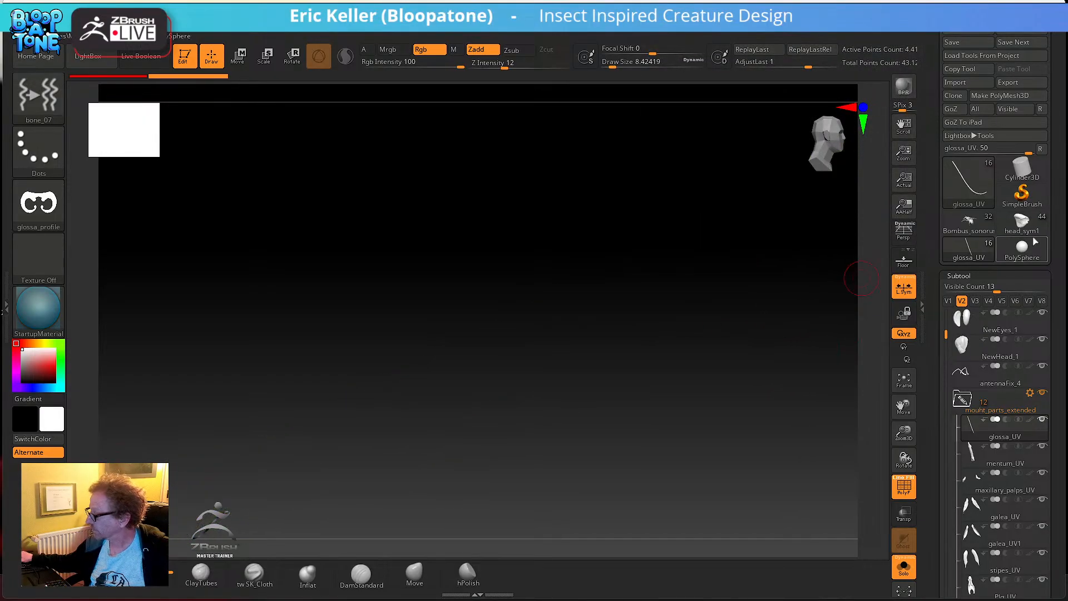
pyautogui.click(1022, 248)
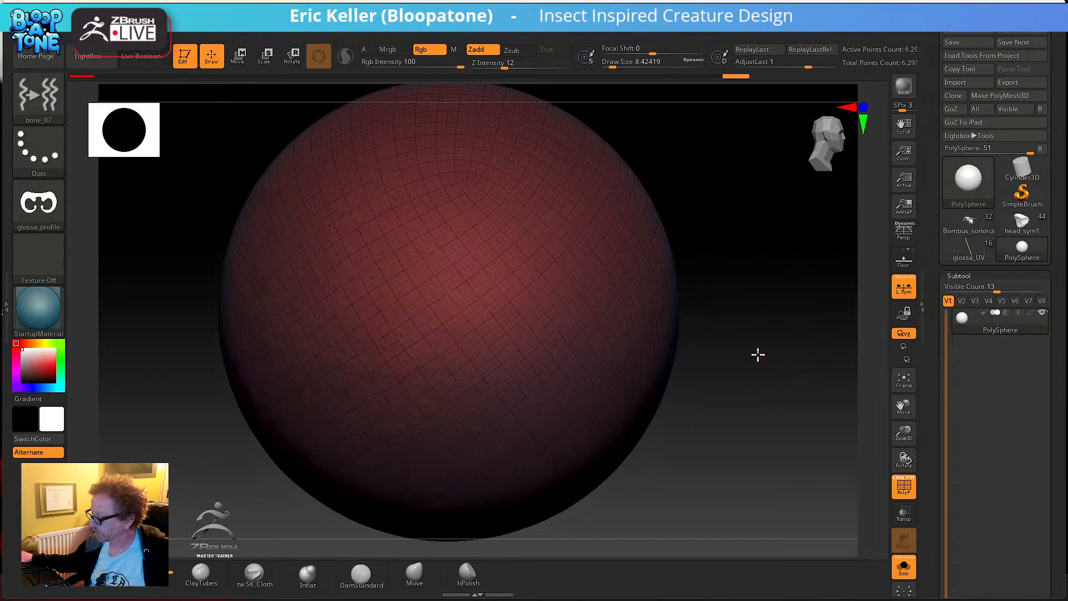
pyautogui.moveTo(934, 375); pyautogui.dragTo(935, 162)
pyautogui.moveTo(758, 319); pyautogui.dragTo(824, 365)
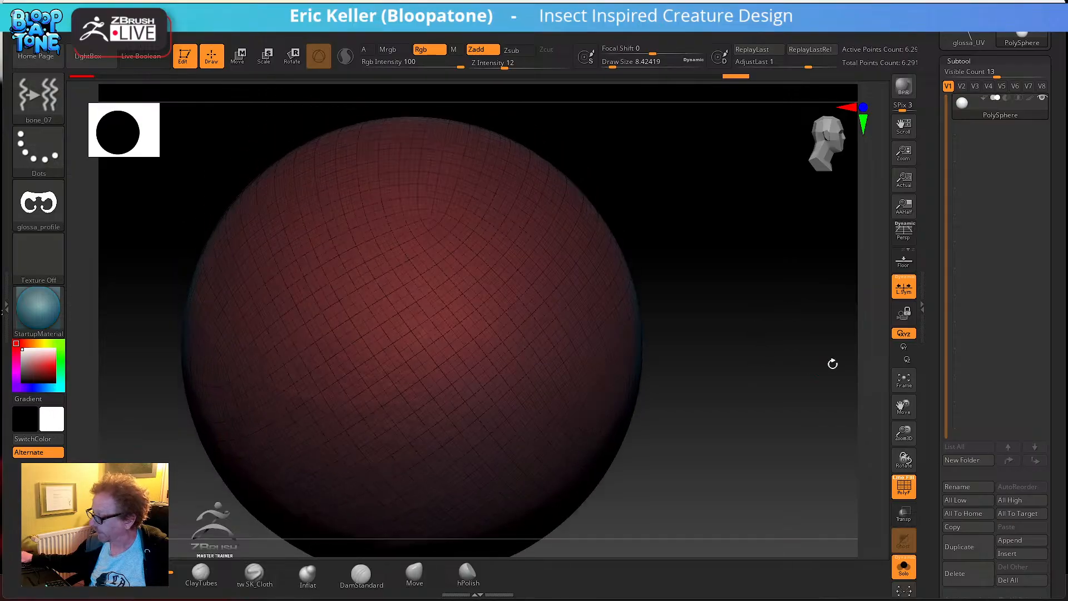
pyautogui.moveTo(935, 453); pyautogui.dragTo(948, 278)
pyautogui.moveTo(996, 156); pyautogui.dragTo(977, 270)
pyautogui.click(970, 204)
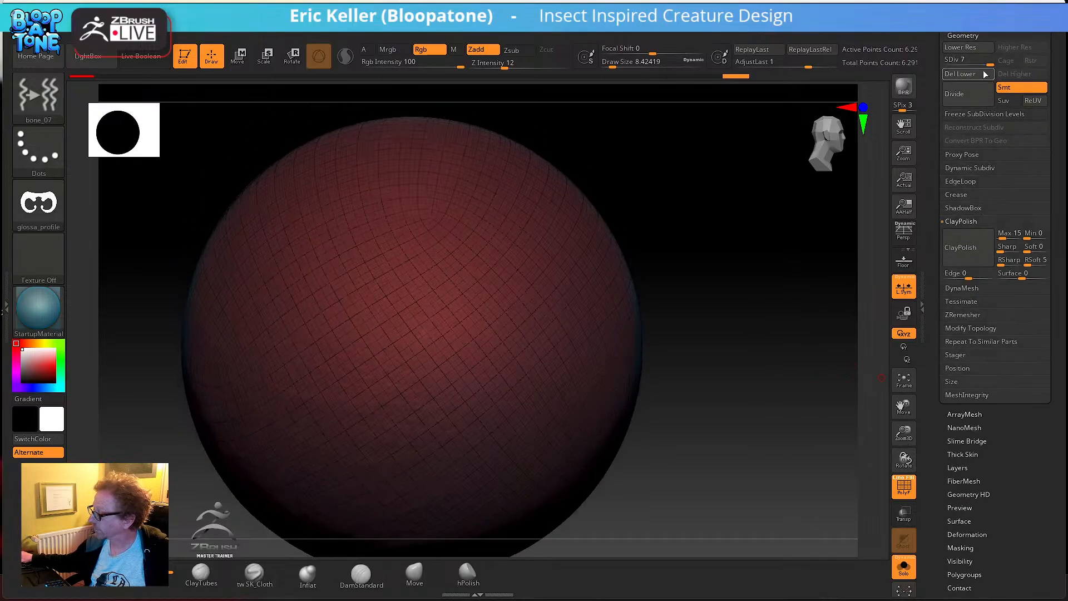
pyautogui.click(961, 47)
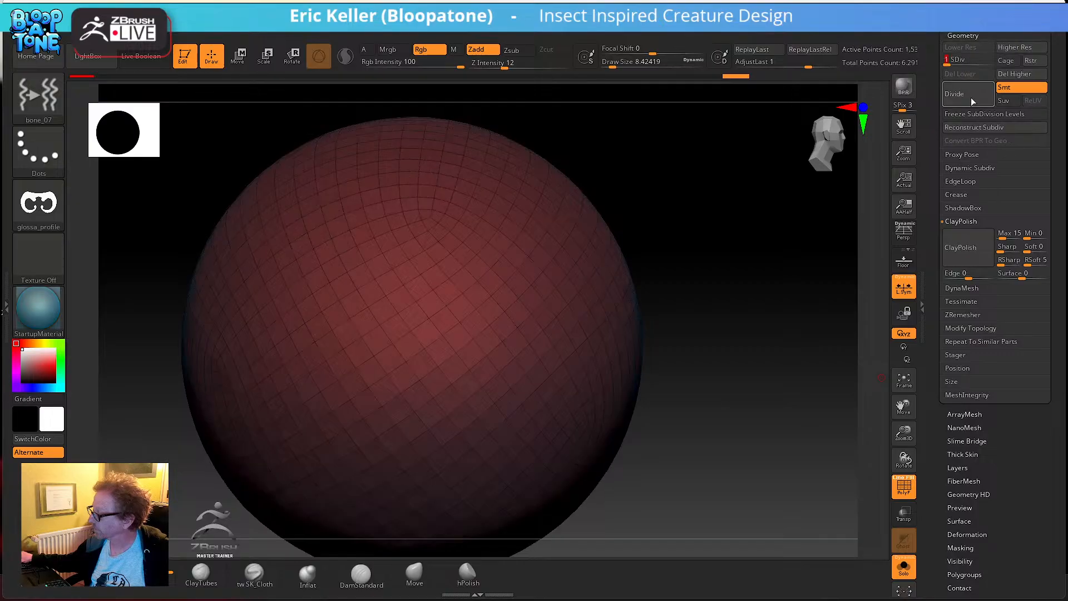
pyautogui.click(1006, 74)
pyautogui.moveTo(779, 234); pyautogui.dragTo(201, 242)
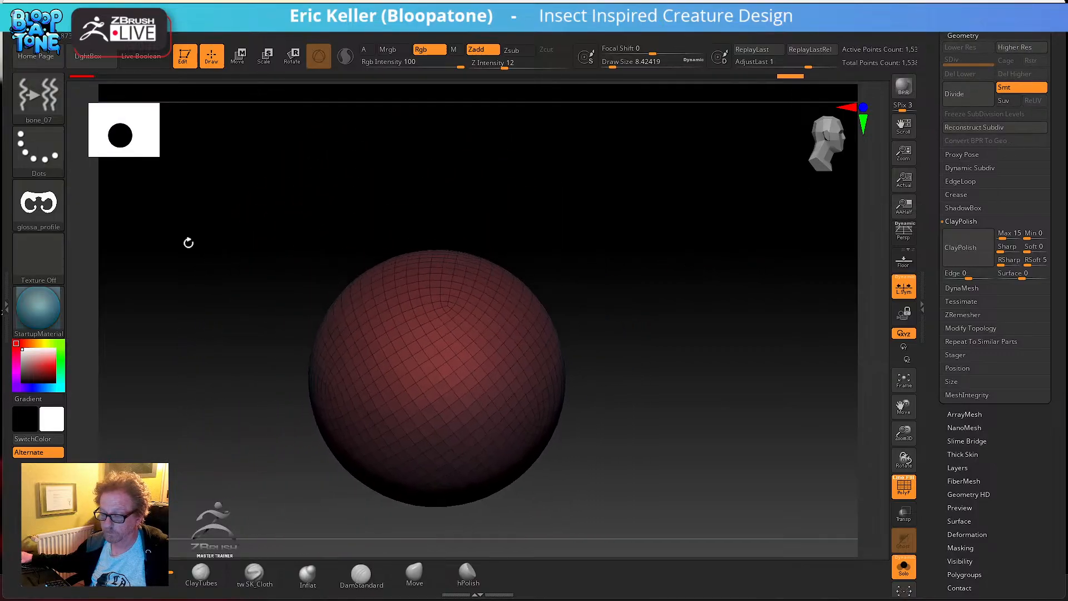
# - Choose the CurveAlpha brush and draw a wavy trial curve from the sphere into empty space with the star alpha
pyautogui.click(32, 98)
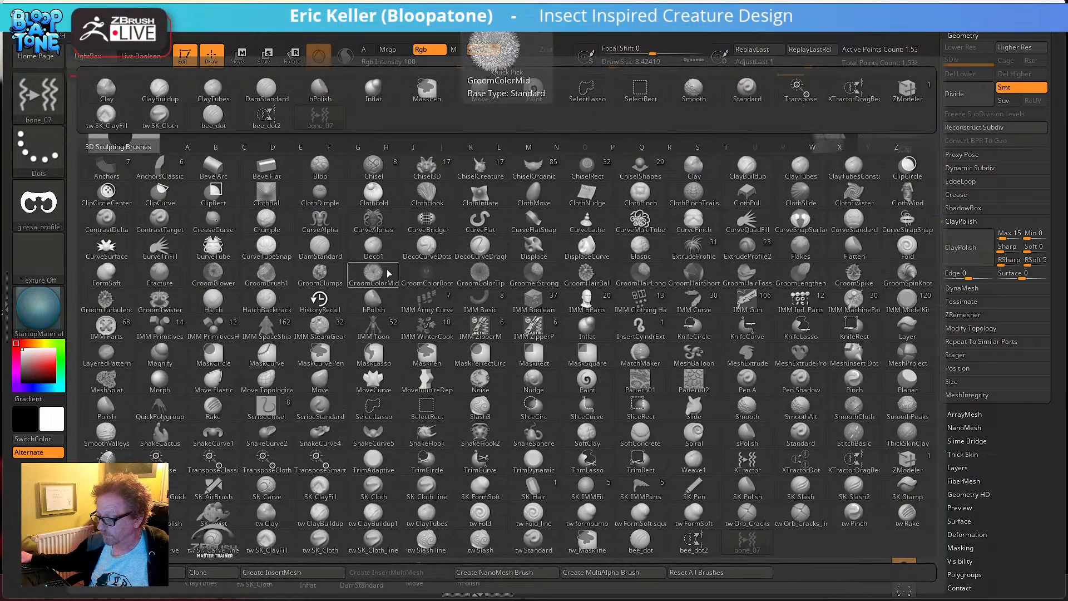
pyautogui.click(325, 224)
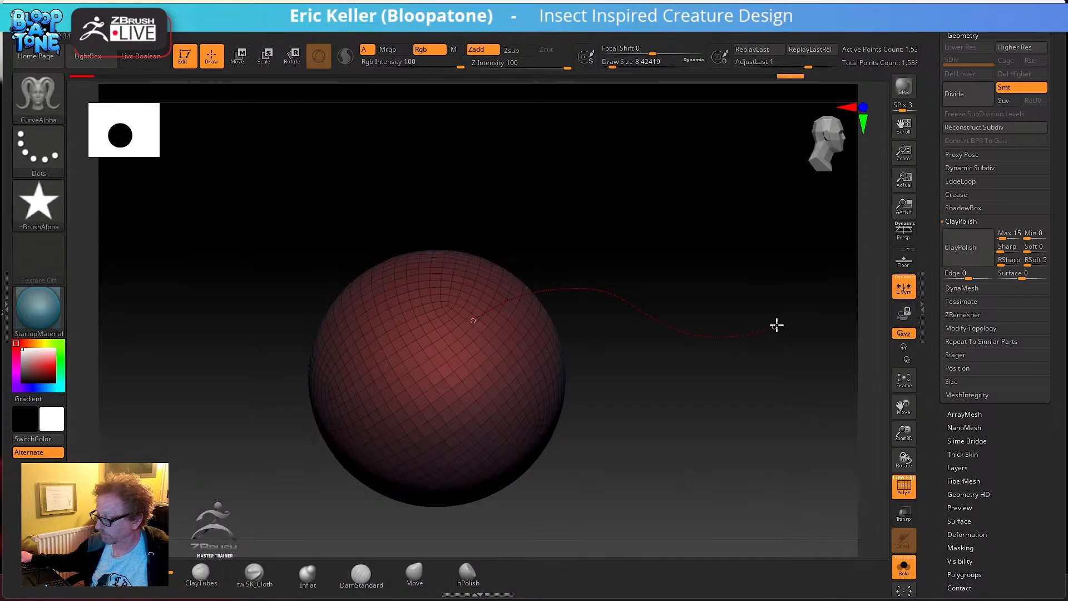
pyautogui.moveTo(776, 324); pyautogui.dragTo(776, 329)
pyautogui.moveTo(704, 389)
pyautogui.mouseDown()
pyautogui.moveTo(647, 427)
pyautogui.moveTo(676, 403)
pyautogui.moveTo(596, 428)
pyautogui.moveTo(735, 453)
pyautogui.moveTo(753, 469)
pyautogui.mouseUp()
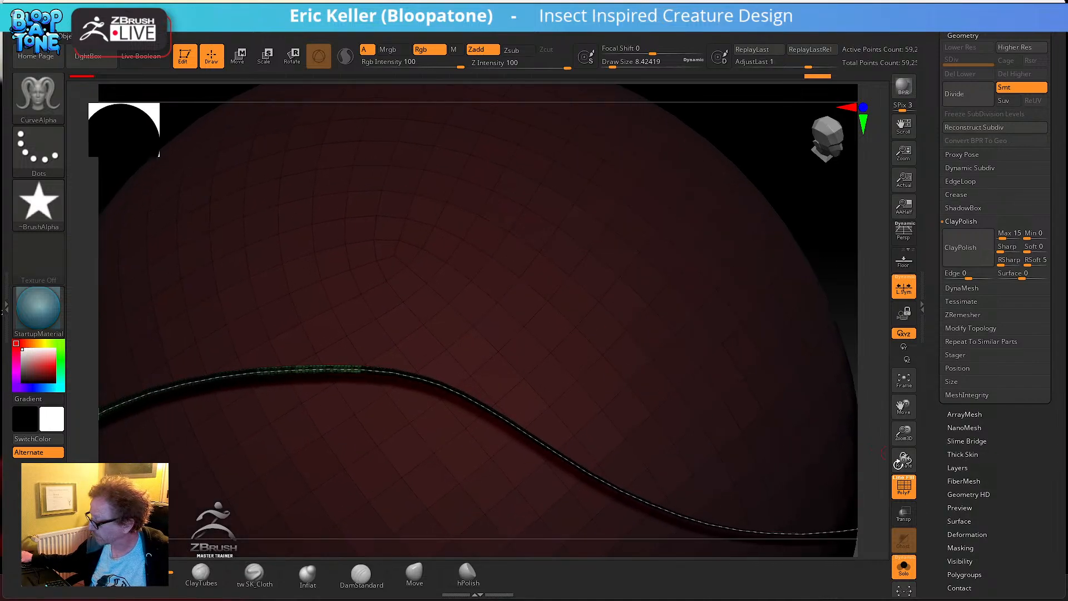
pyautogui.moveTo(830, 261); pyautogui.dragTo(851, 257)
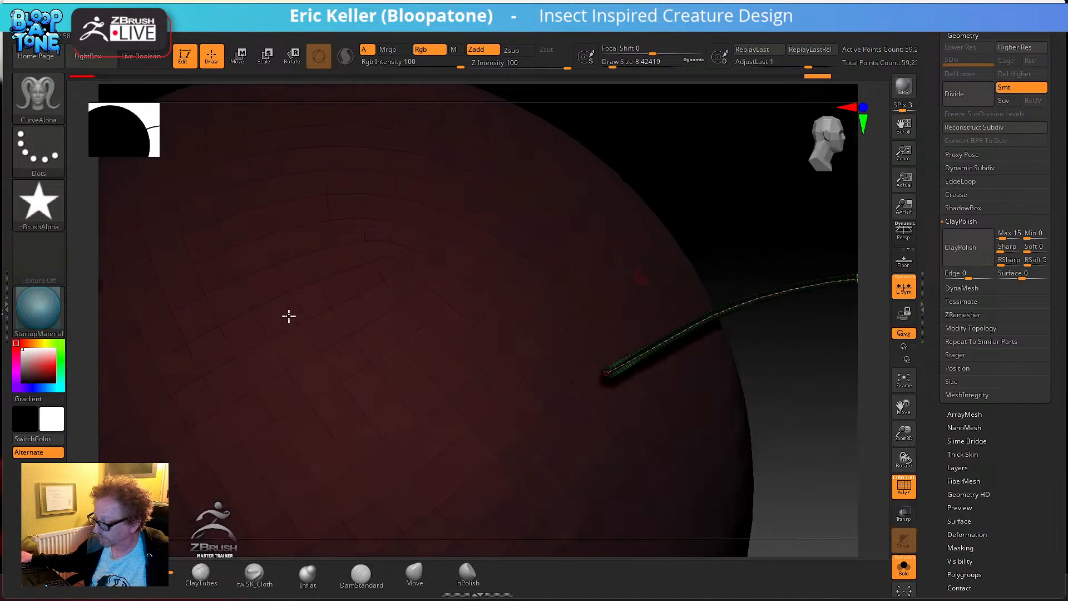
# - Change the material to SkinShade4 and inspect the end of the star-shaped extrusion
pyautogui.click(46, 305)
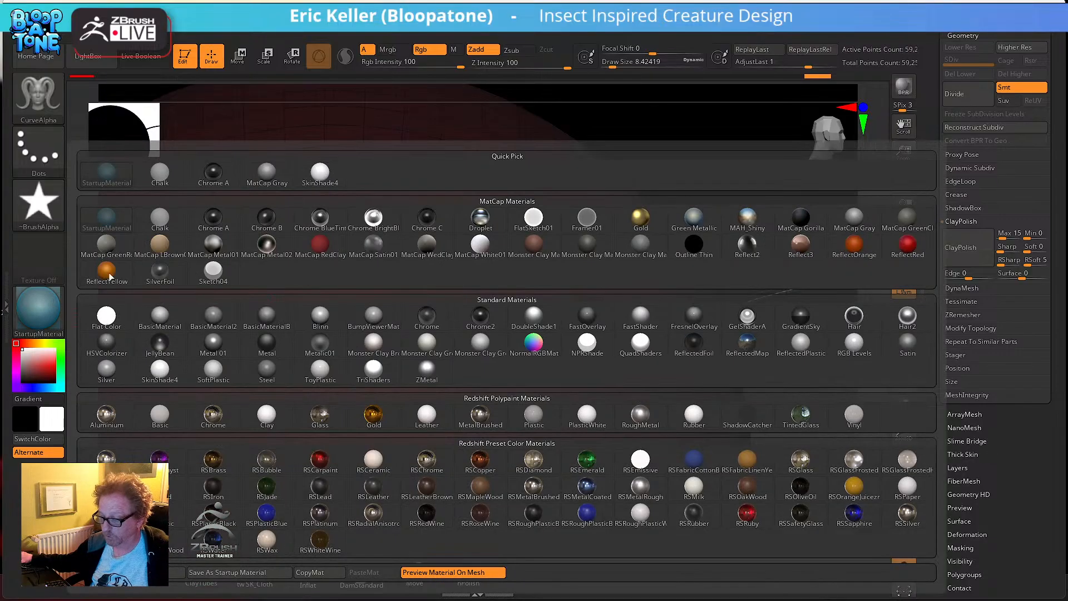
pyautogui.click(307, 183)
pyautogui.moveTo(599, 253); pyautogui.dragTo(512, 129)
pyautogui.keyDown('alt'); pyautogui.click(571, 477); pyautogui.keyUp('alt')
pyautogui.moveTo(558, 466); pyautogui.dragTo(508, 386)
pyautogui.keyDown('alt'); pyautogui.moveTo(556, 445); pyautogui.dragTo(504, 359); pyautogui.keyUp('alt')
pyautogui.moveTo(470, 403); pyautogui.dragTo(431, 403)
pyautogui.keyDown('alt'); pyautogui.moveTo(659, 349); pyautogui.dragTo(436, 300); pyautogui.keyUp('alt')
# - Set the brush alpha to glossa_profile and draw a curved trial extrusion starting on the star-shaped one
pyautogui.click(46, 221)
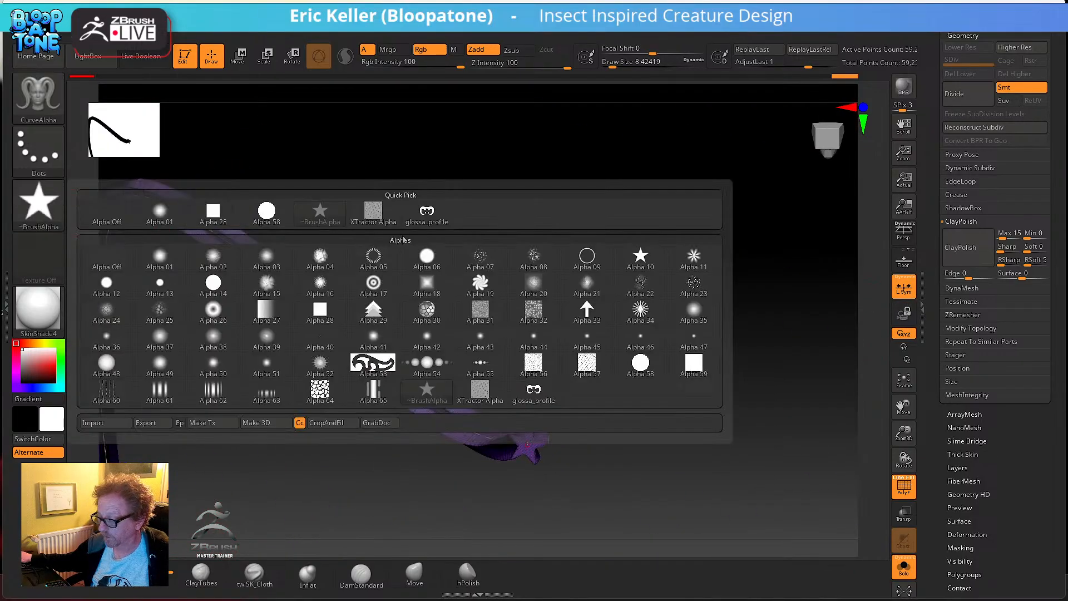
pyautogui.click(430, 215)
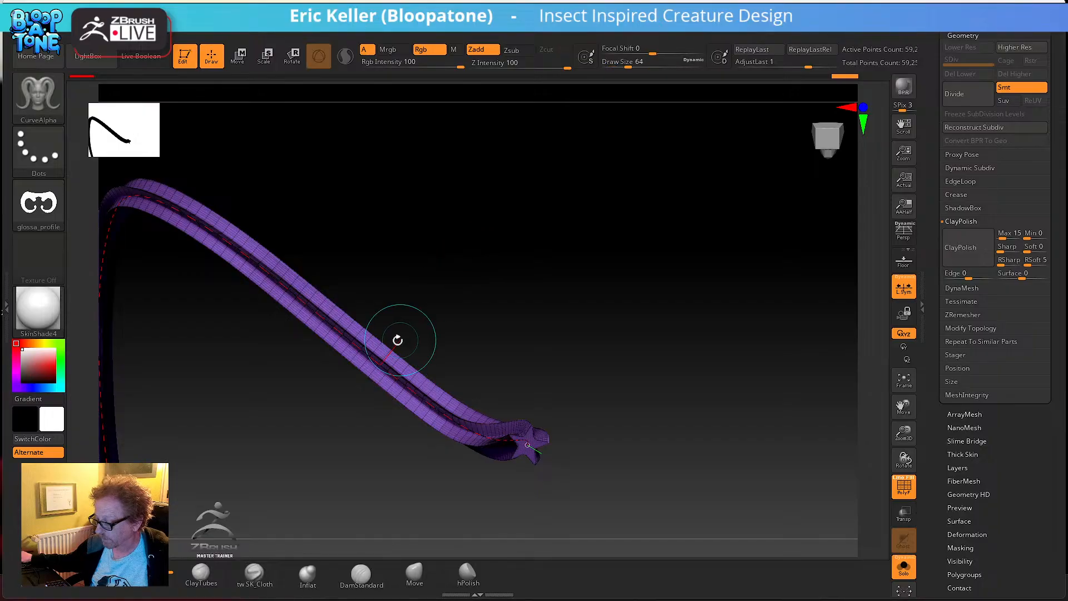
pyautogui.moveTo(618, 325); pyautogui.dragTo(645, 349)
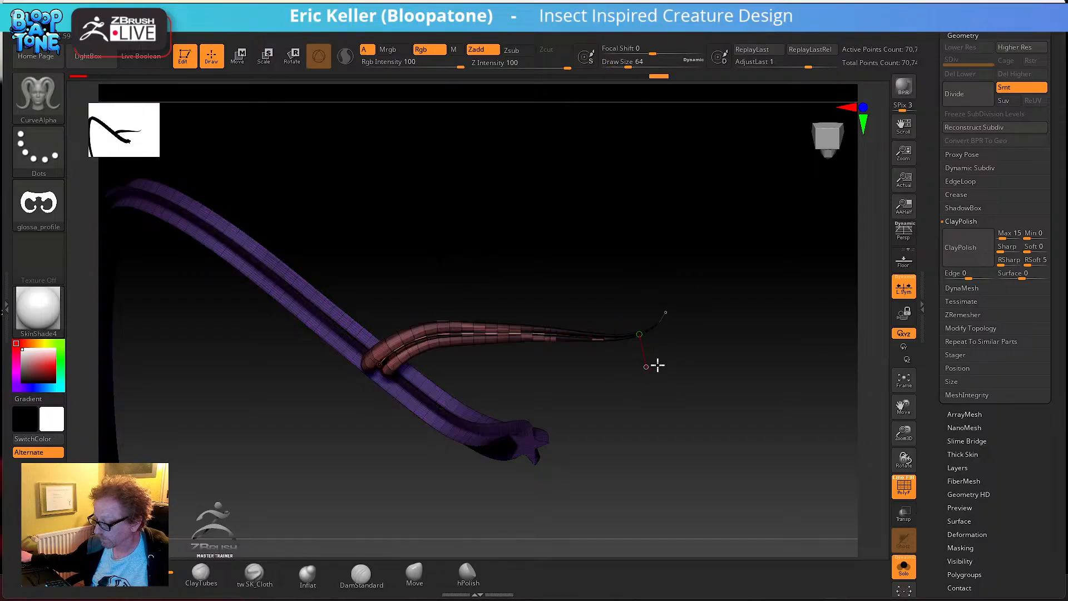
pyautogui.moveTo(685, 469)
pyautogui.mouseDown()
pyautogui.moveTo(625, 501)
pyautogui.moveTo(534, 510)
pyautogui.moveTo(545, 532)
pyautogui.moveTo(492, 468)
pyautogui.moveTo(503, 449)
pyautogui.moveTo(479, 451)
pyautogui.moveTo(485, 384)
pyautogui.moveTo(493, 367)
pyautogui.moveTo(663, 453)
pyautogui.moveTo(774, 355)
pyautogui.moveTo(739, 365)
pyautogui.moveTo(467, 322)
pyautogui.moveTo(151, 352)
pyautogui.moveTo(370, 417)
pyautogui.moveTo(355, 449)
pyautogui.mouseUp()
# - Undo the trial curve extrusions so only the sphere is left
pyautogui.press('ctrl')
pyautogui.hotkey('ctrl', 'z')
pyautogui.hotkey('ctrl', 'z')
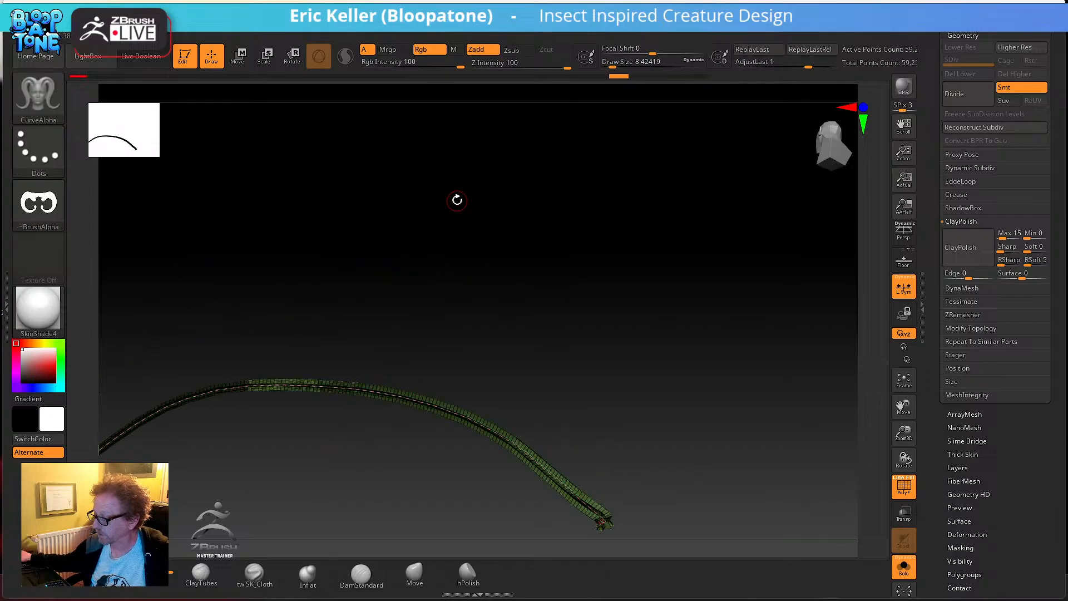
pyautogui.hotkey('ctrl', 'z')
pyautogui.hotkey('ctrl', 'z')
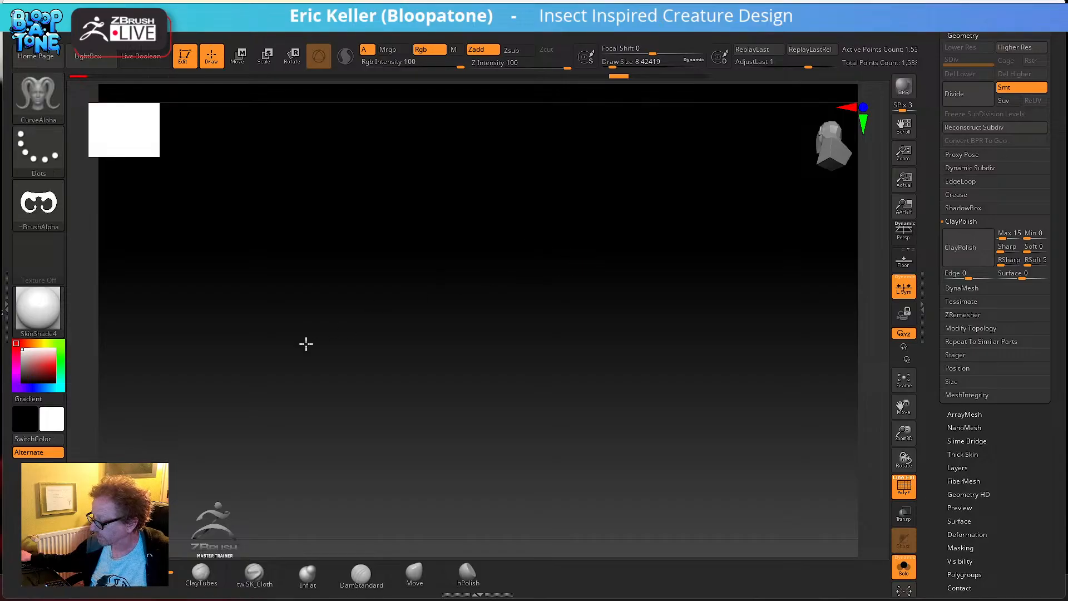
pyautogui.click(909, 381)
pyautogui.keyDown('alt'); pyautogui.moveTo(804, 378); pyautogui.dragTo(694, 427); pyautogui.keyUp('alt')
pyautogui.moveTo(695, 428); pyautogui.dragTo(583, 365)
pyautogui.keyDown('alt'); pyautogui.moveTo(583, 364); pyautogui.dragTo(644, 331); pyautogui.keyUp('alt')
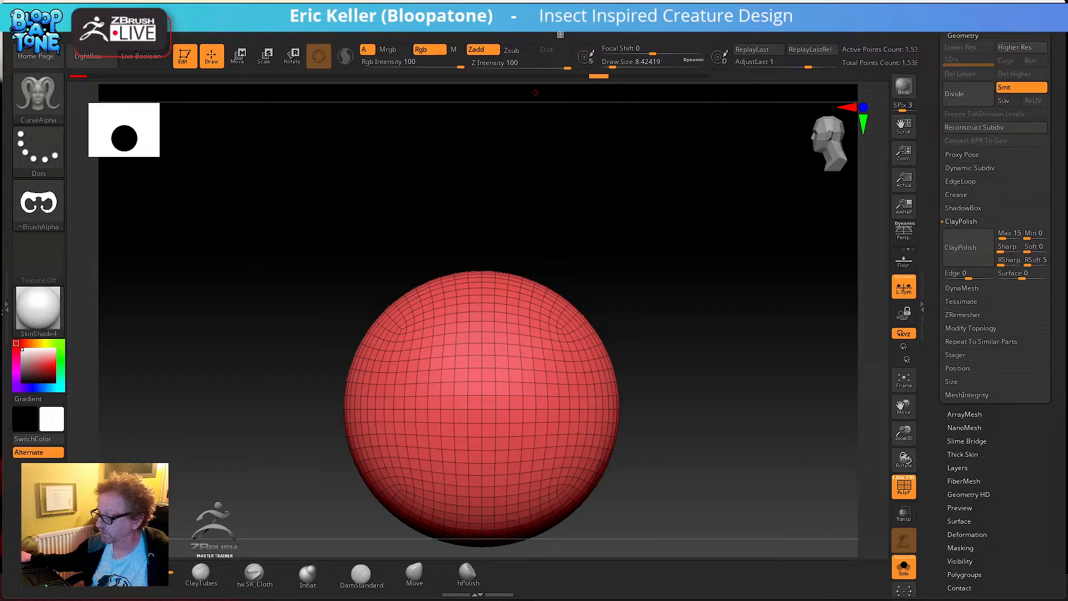
# - Bring up the Stroke settings, turn on AsLine while keeping Curve Mode on, and open the Curve Modifiers
pyautogui.click(560, 35)
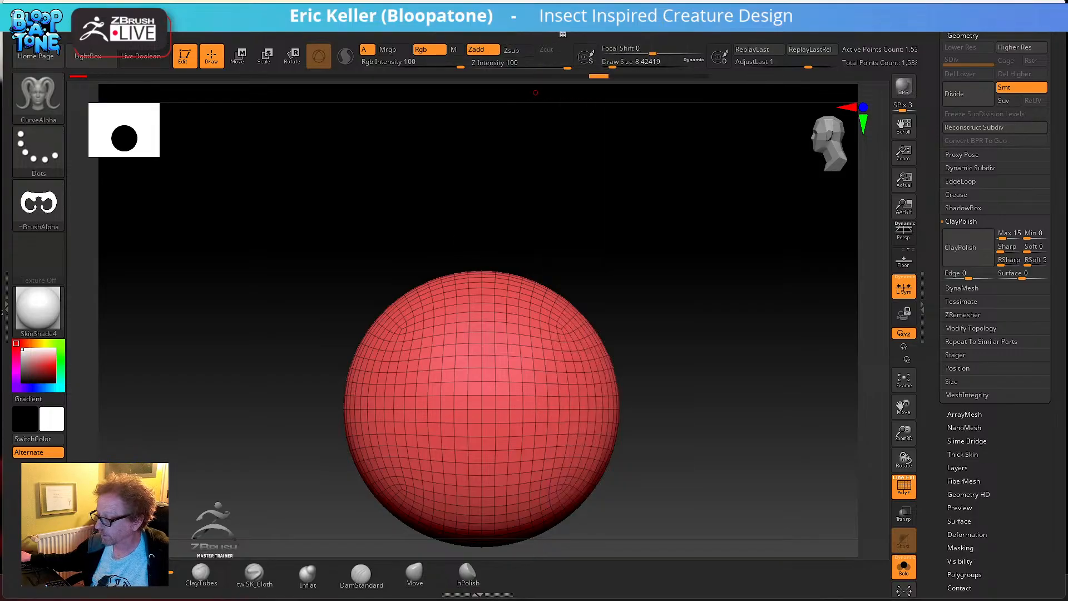
pyautogui.click(552, 39)
pyautogui.click(553, 38)
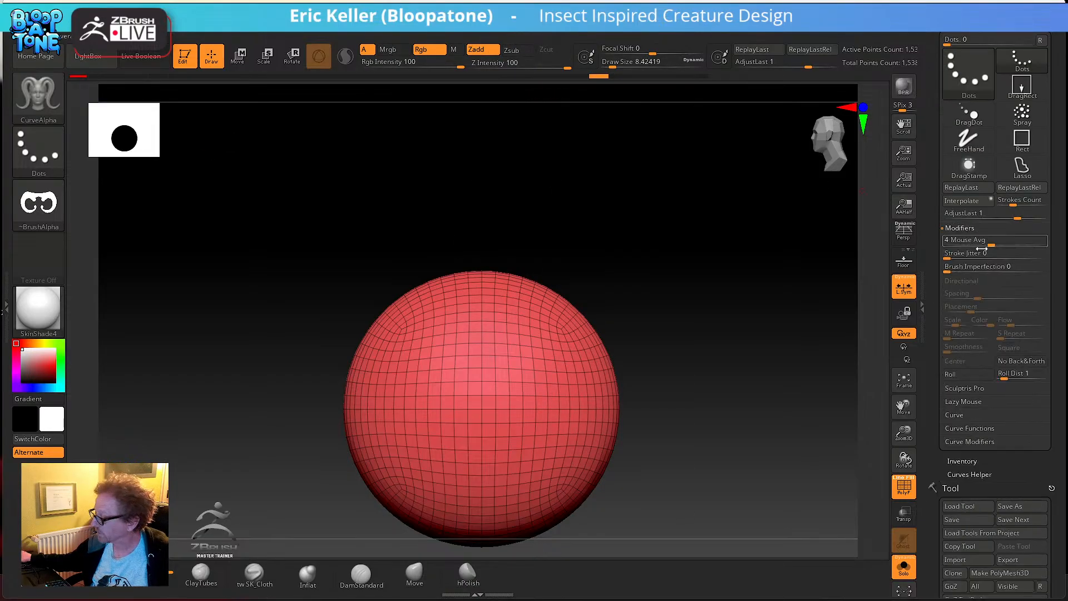
pyautogui.click(963, 415)
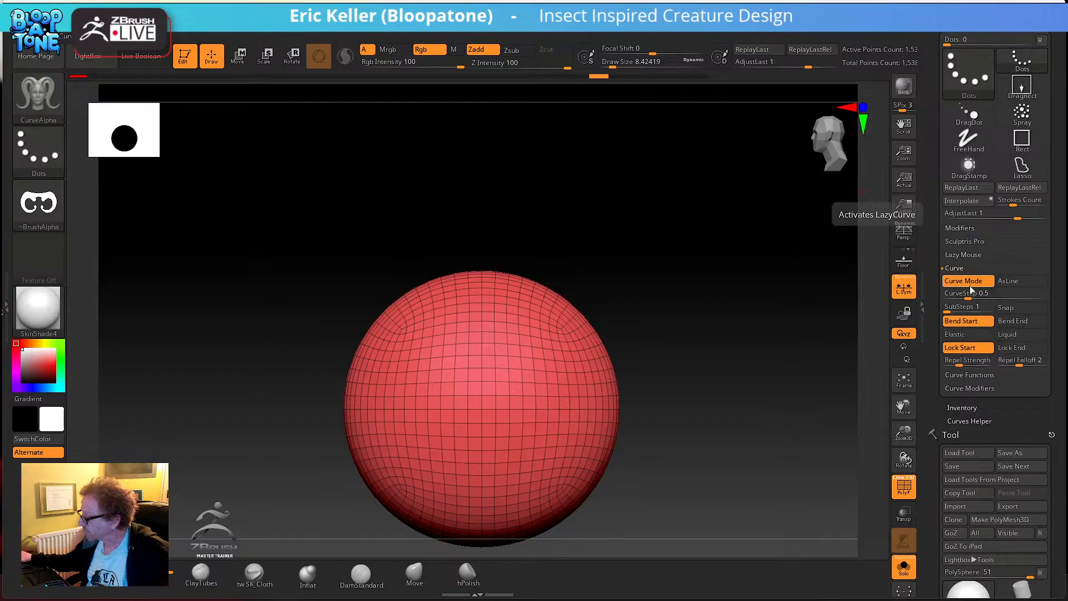
pyautogui.click(1017, 282)
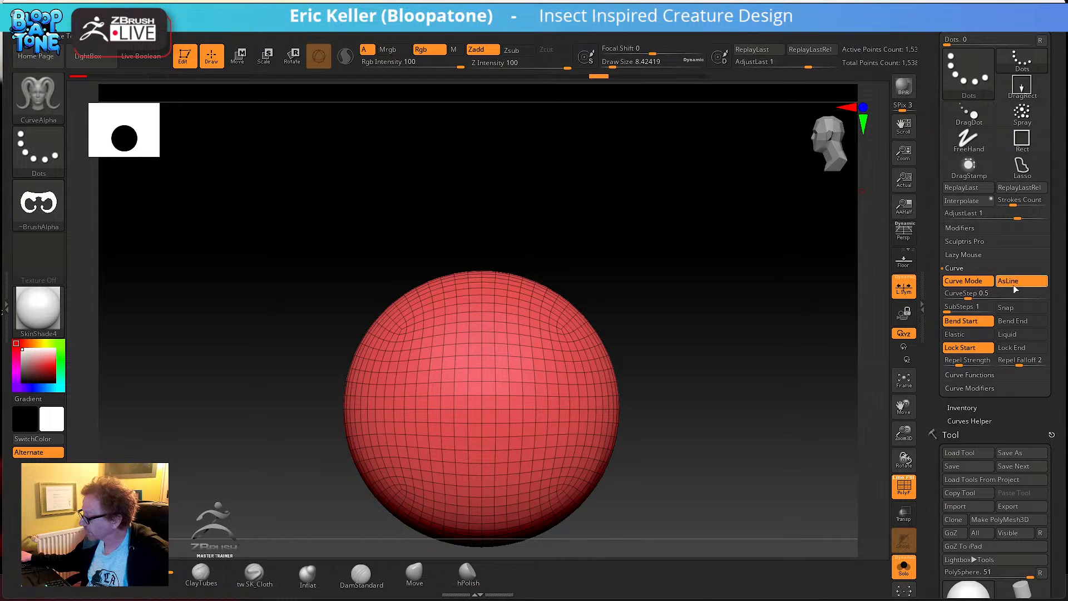
pyautogui.click(971, 283)
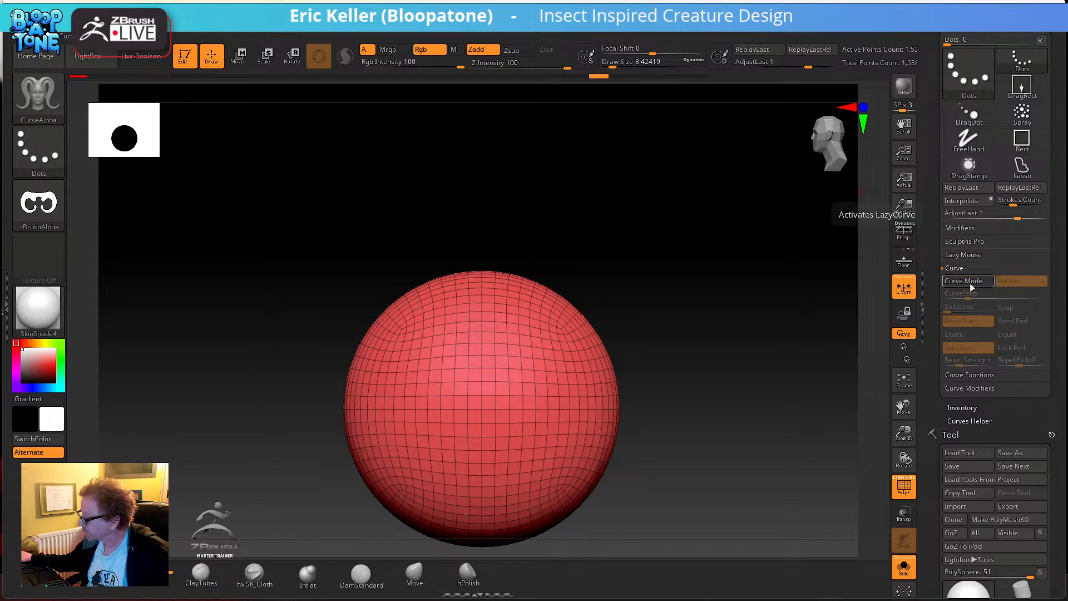
pyautogui.click(973, 282)
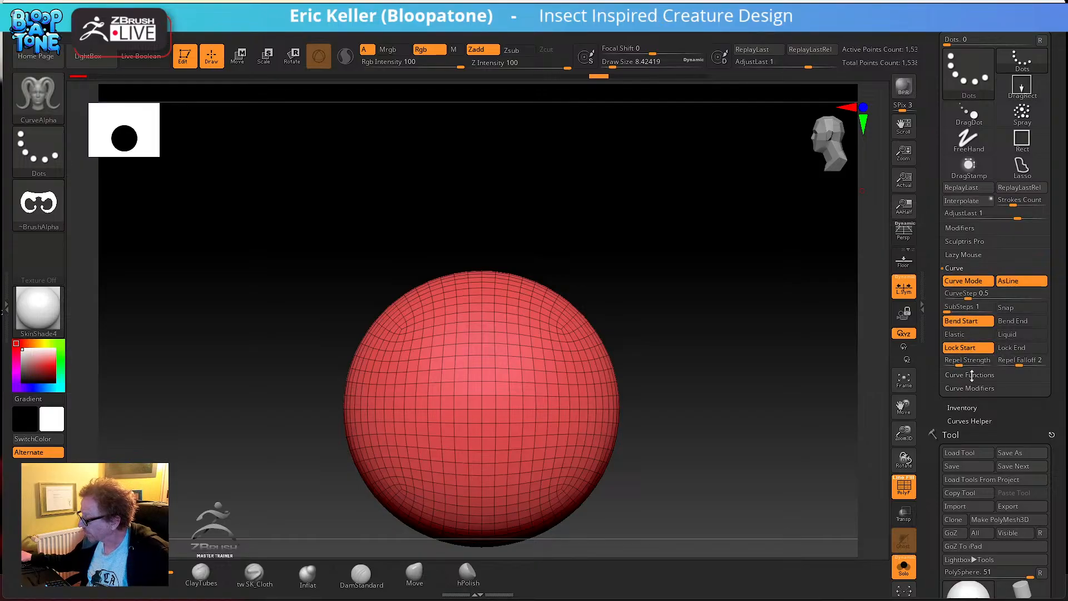
pyautogui.click(972, 375)
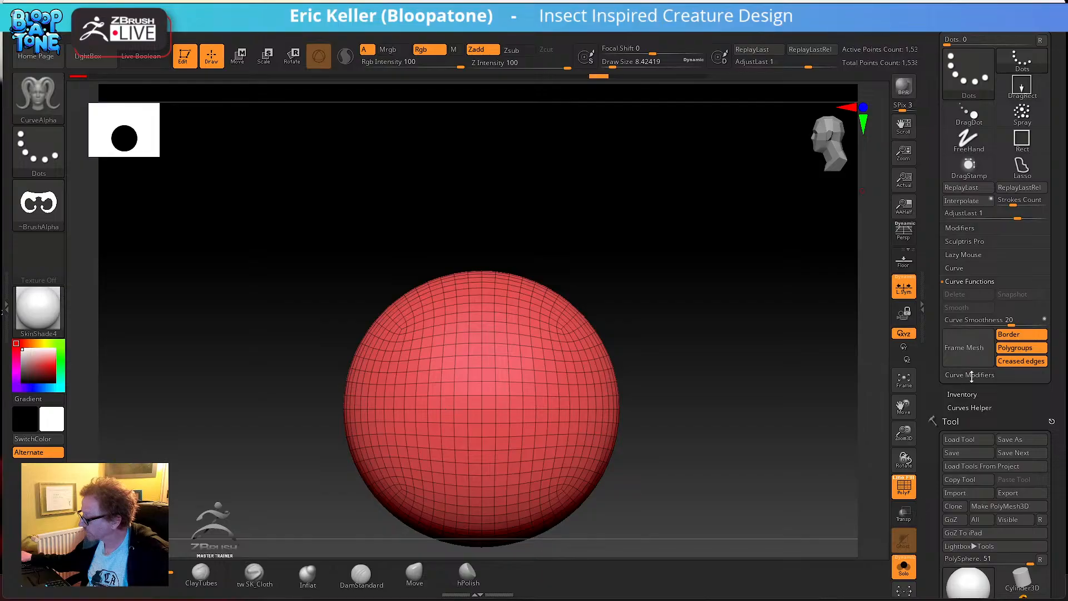
pyautogui.click(971, 376)
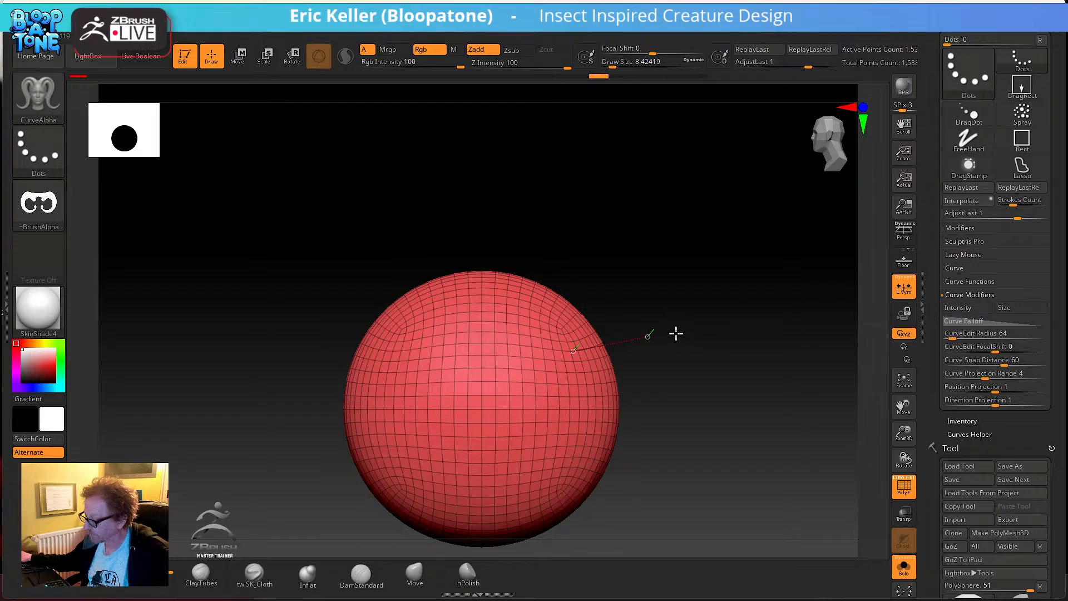
# - Try straight glossa-profile extrusions out from the sphere's side, first at draw size 8.42, then at about 145
pyautogui.moveTo(789, 318); pyautogui.dragTo(787, 318)
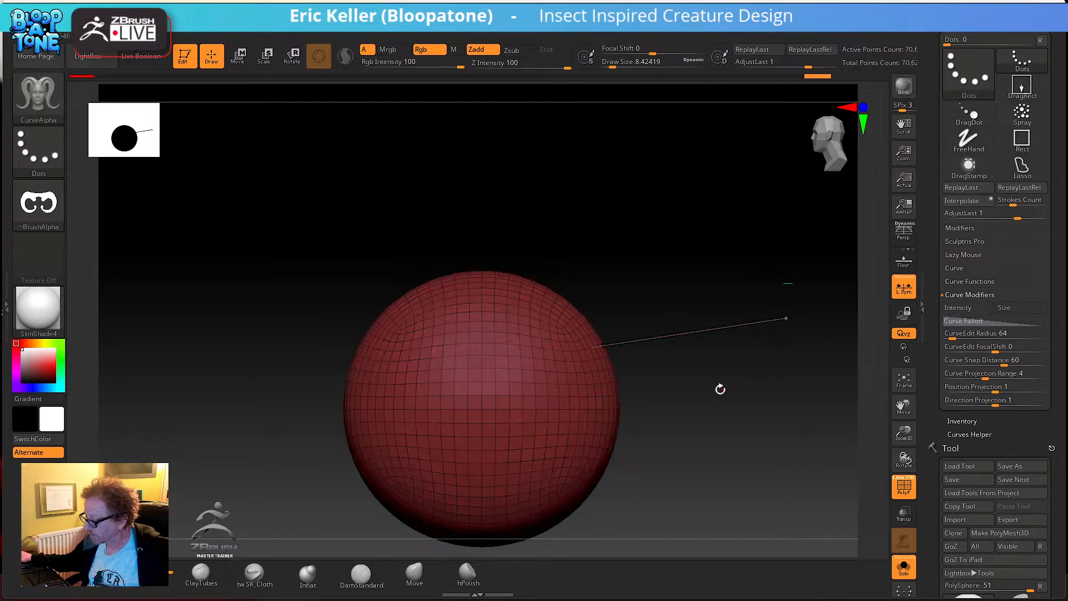
pyautogui.hotkey('ctrl', 'z')
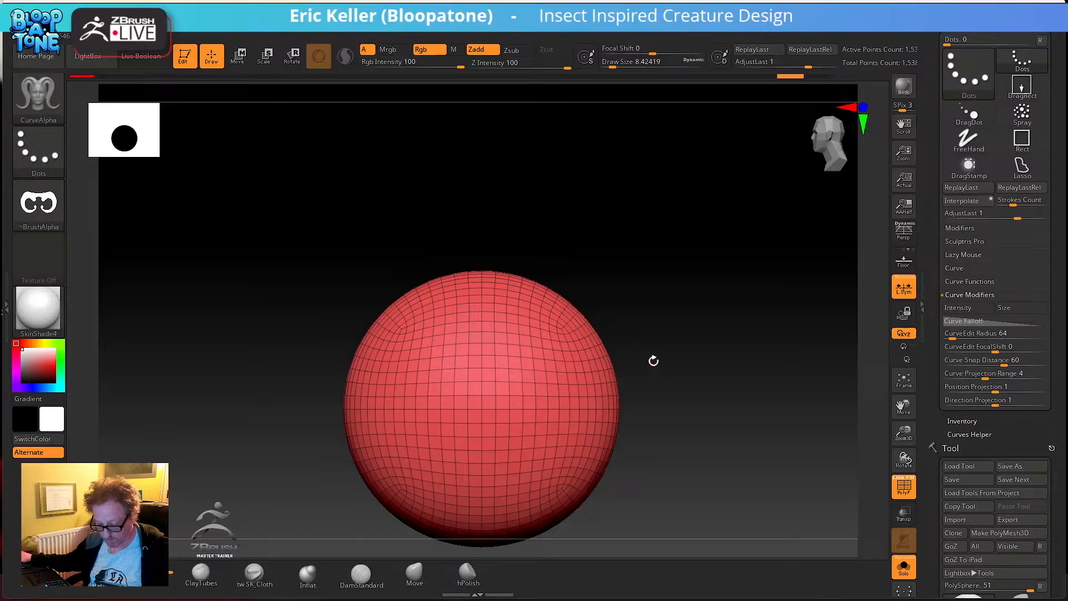
pyautogui.press('s')
pyautogui.moveTo(682, 356); pyautogui.dragTo(681, 357)
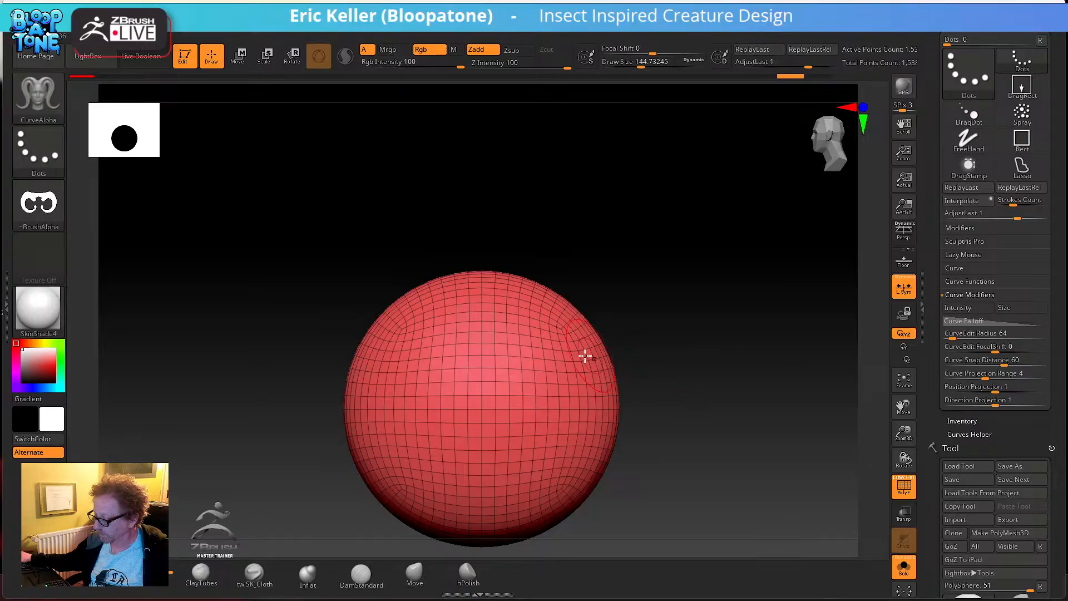
pyautogui.moveTo(769, 323); pyautogui.dragTo(796, 313)
pyautogui.moveTo(763, 386)
pyautogui.mouseDown()
pyautogui.moveTo(711, 425)
pyautogui.moveTo(518, 468)
pyautogui.moveTo(699, 487)
pyautogui.moveTo(589, 491)
pyautogui.moveTo(806, 491)
pyautogui.moveTo(723, 439)
pyautogui.moveTo(746, 370)
pyautogui.mouseUp()
pyautogui.hotkey('ctrl', 'z')
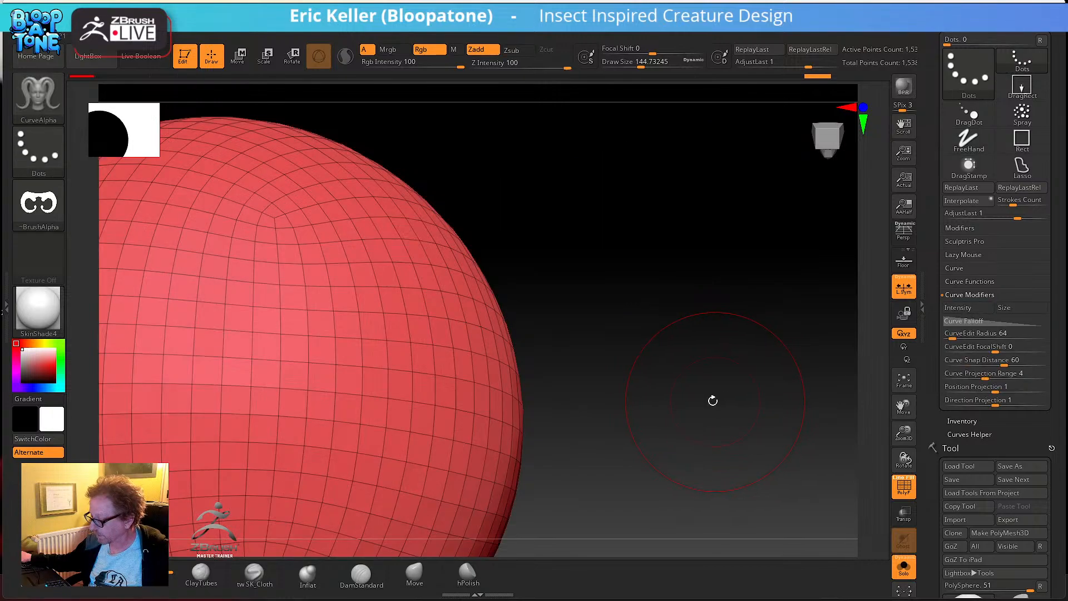
# - Set the draw size to about 80 and extrude the glossa profile as a straight vertical tube beside the sphere
pyautogui.press('s')
pyautogui.moveTo(715, 409)
pyautogui.keyDown('alt'); pyautogui.mouseDown()
pyautogui.moveTo(651, 398)
pyautogui.moveTo(623, 426)
pyautogui.moveTo(649, 423)
pyautogui.moveTo(490, 385)
pyautogui.mouseUp(); pyautogui.keyUp('alt')
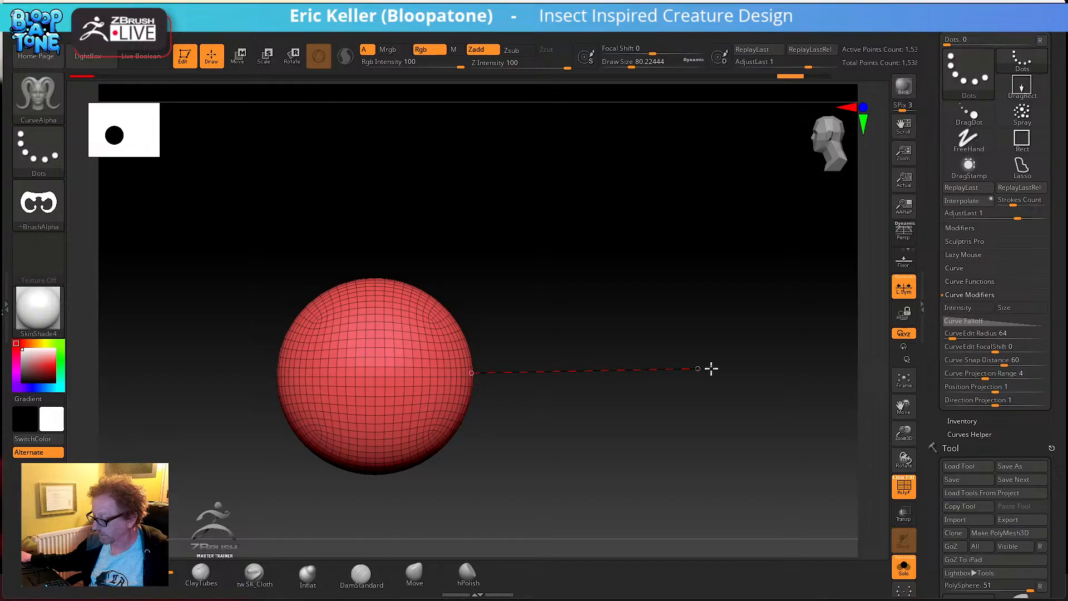
pyautogui.moveTo(819, 376)
pyautogui.mouseDown()
pyautogui.moveTo(756, 462)
pyautogui.moveTo(699, 443)
pyautogui.moveTo(673, 464)
pyautogui.moveTo(637, 441)
pyautogui.moveTo(656, 434)
pyautogui.moveTo(674, 445)
pyautogui.moveTo(688, 412)
pyautogui.moveTo(636, 438)
pyautogui.mouseUp()
pyautogui.hotkey('ctrl', 'z')
pyautogui.keyDown('alt'); pyautogui.moveTo(747, 414); pyautogui.dragTo(626, 338); pyautogui.keyUp('alt')
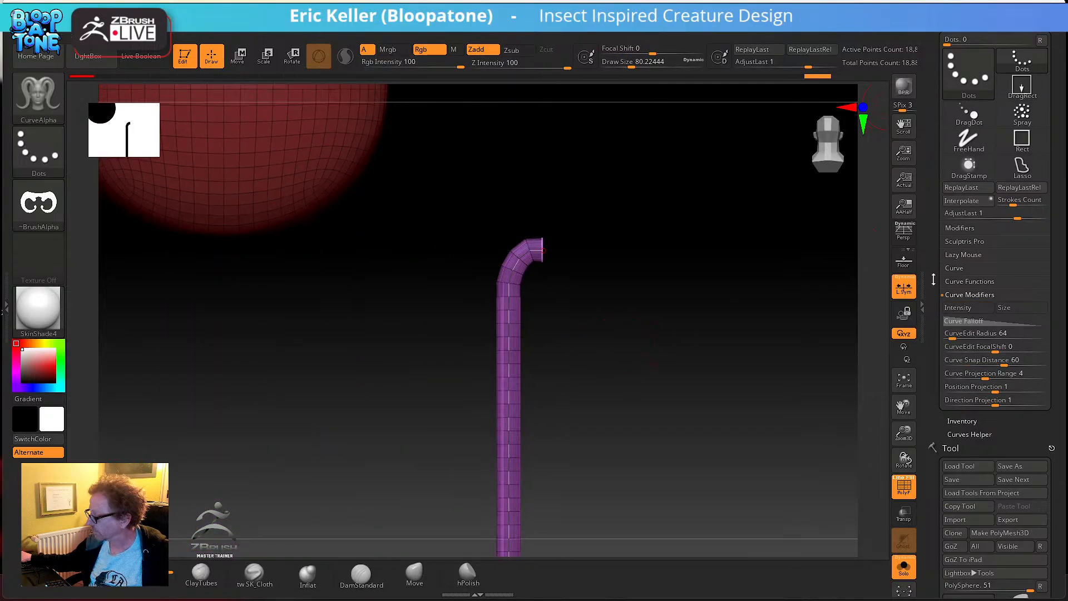
# - Split the glossa tube from the sphere into its own subtool using Groups Split
pyautogui.scroll(-6, 955, 352)
pyautogui.click(956, 350)
pyautogui.keyDown('alt'); pyautogui.moveTo(787, 341); pyautogui.dragTo(799, 305); pyautogui.keyUp('alt')
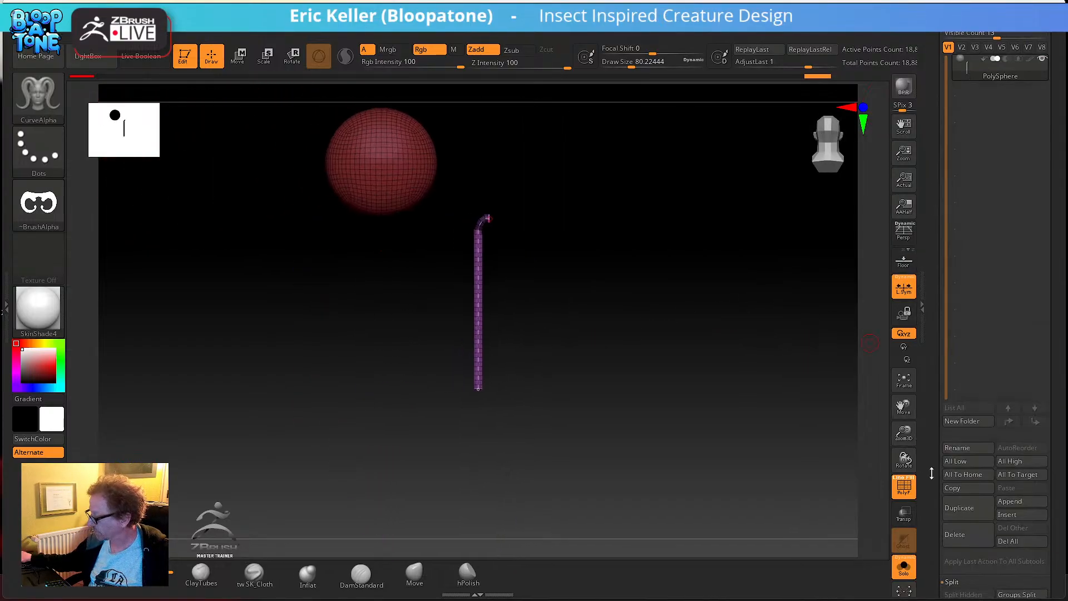
pyautogui.scroll(-4, 931, 473)
pyautogui.click(1008, 406)
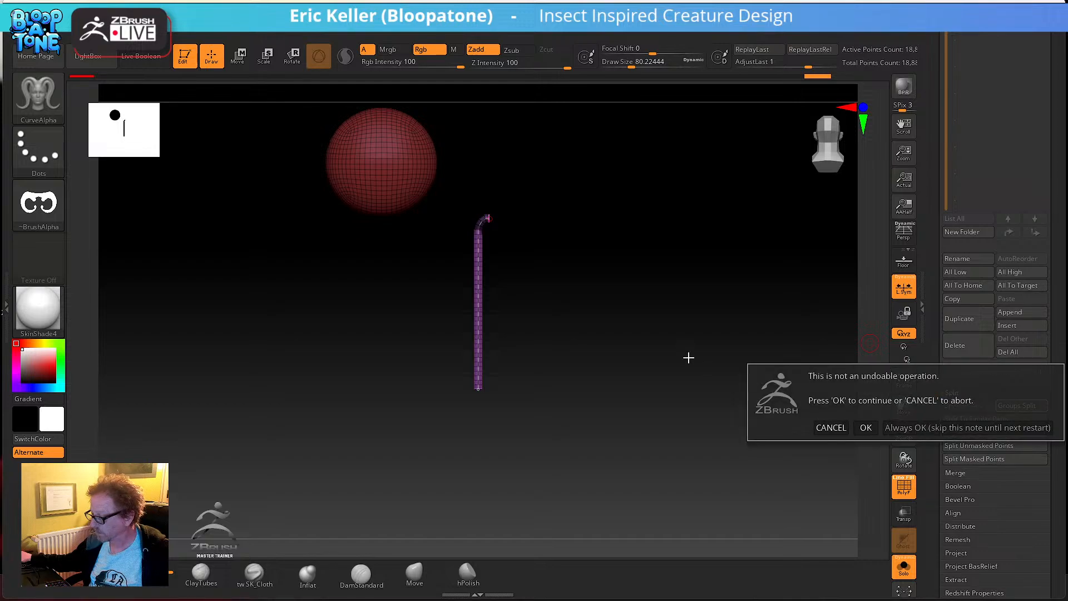
pyautogui.click(865, 427)
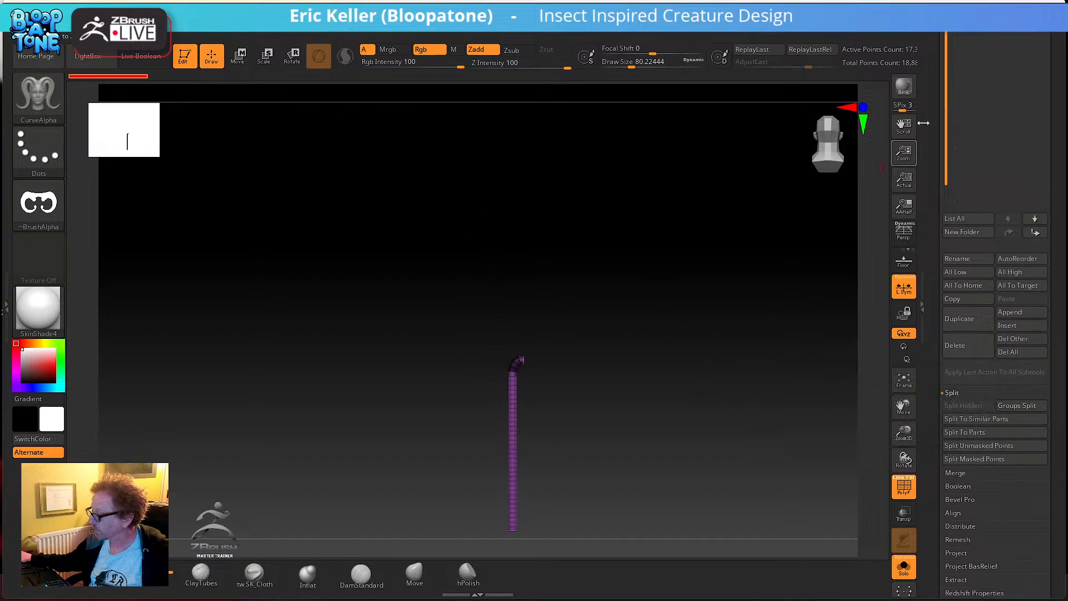
# - Hide the bent upper end of the tube and remove it with Del Hidden so only the straight section remains
pyautogui.scroll(5, 933, 141)
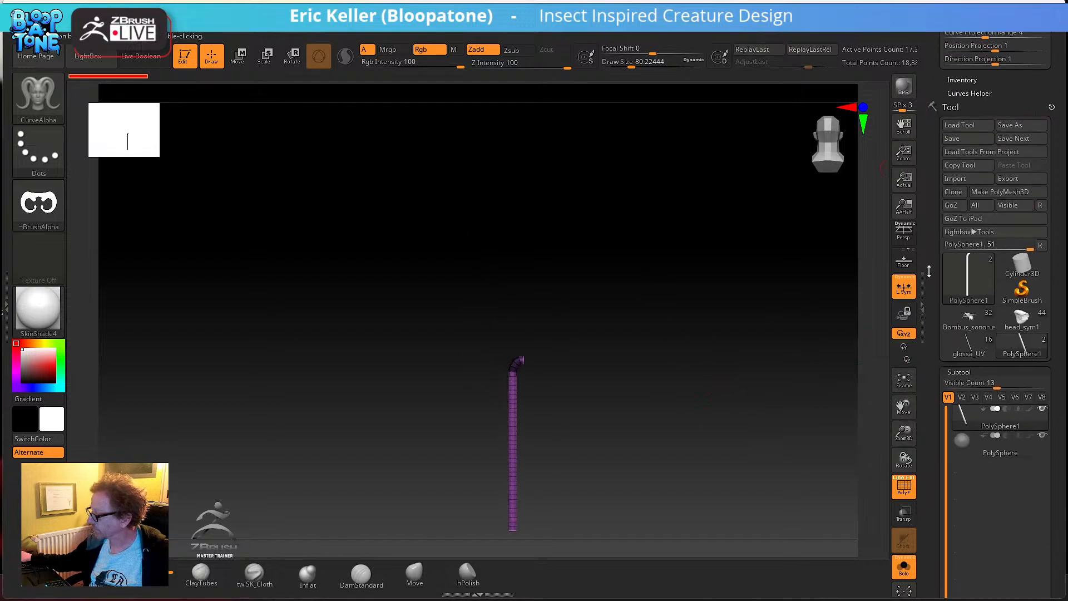
pyautogui.moveTo(565, 440); pyautogui.dragTo(650, 367)
pyautogui.keyDown('alt'); pyautogui.moveTo(576, 339); pyautogui.dragTo(408, 331); pyautogui.keyUp('alt')
pyautogui.keyDown('ctrl'); pyautogui.keyDown('shift'); pyautogui.click(54, 96); pyautogui.keyUp('shift'); pyautogui.keyUp('ctrl')
pyautogui.keyDown('ctrl'); pyautogui.keyDown('shift'); pyautogui.moveTo(373, 182); pyautogui.dragTo(643, 341); pyautogui.keyUp('shift'); pyautogui.keyUp('ctrl')
pyautogui.moveTo(701, 365)
pyautogui.mouseDown()
pyautogui.moveTo(670, 415)
pyautogui.moveTo(680, 444)
pyautogui.moveTo(653, 380)
pyautogui.moveTo(603, 401)
pyautogui.mouseUp()
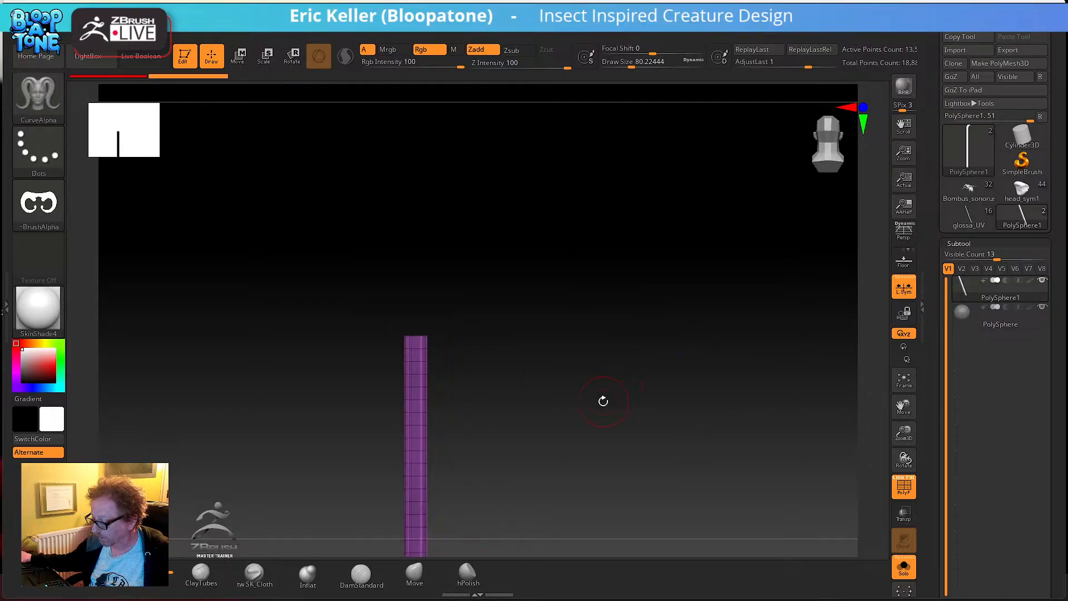
pyautogui.keyDown('alt'); pyautogui.moveTo(603, 523); pyautogui.dragTo(638, 332); pyautogui.keyUp('alt')
pyautogui.keyDown('alt'); pyautogui.moveTo(702, 414); pyautogui.dragTo(700, 336); pyautogui.keyUp('alt')
pyautogui.moveTo(938, 402); pyautogui.dragTo(932, 333)
pyautogui.click(964, 206)
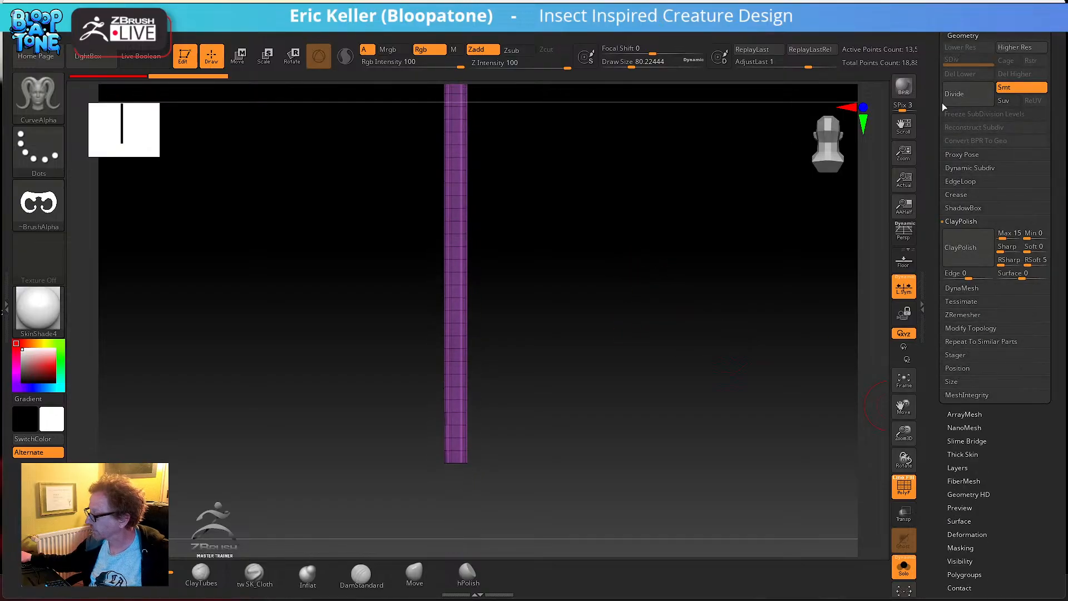
pyautogui.click(970, 328)
pyautogui.click(968, 334)
# - Centre the transform gizmo on the straight tube and move the tube to the world centre
pyautogui.keyDown('alt'); pyautogui.moveTo(693, 246); pyautogui.dragTo(562, 220); pyautogui.keyUp('alt')
pyautogui.press('f')
pyautogui.press('w')
pyautogui.moveTo(678, 294); pyautogui.dragTo(661, 382)
pyautogui.click(476, 142)
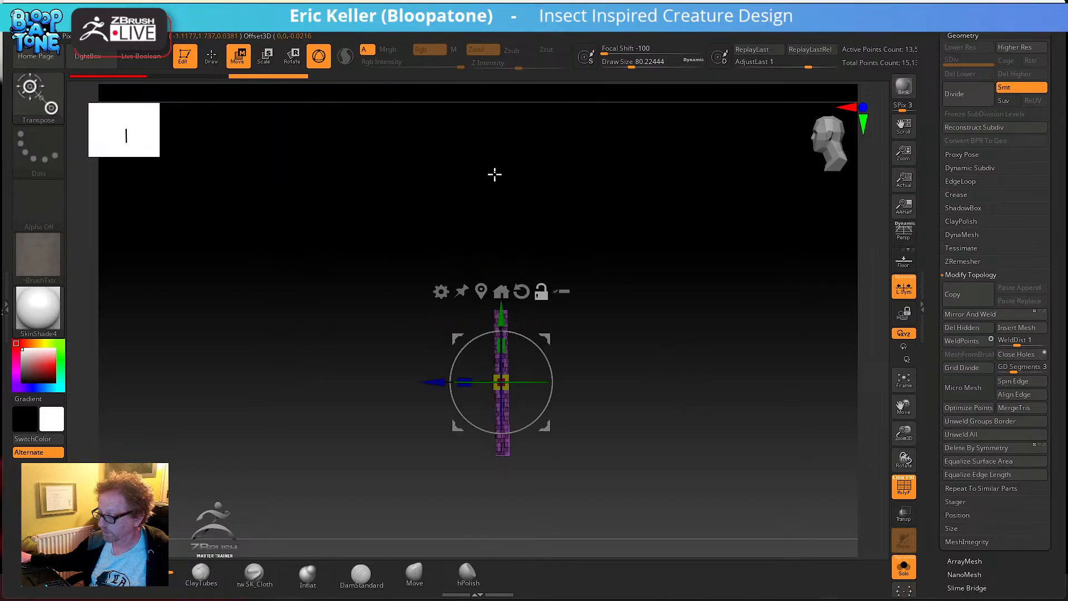
pyautogui.click(505, 290)
# - Show the floor grid and rotate the tube so it lies horizontally
pyautogui.moveTo(632, 284); pyautogui.dragTo(652, 323)
pyautogui.click(904, 261)
pyautogui.moveTo(674, 278); pyautogui.dragTo(713, 253)
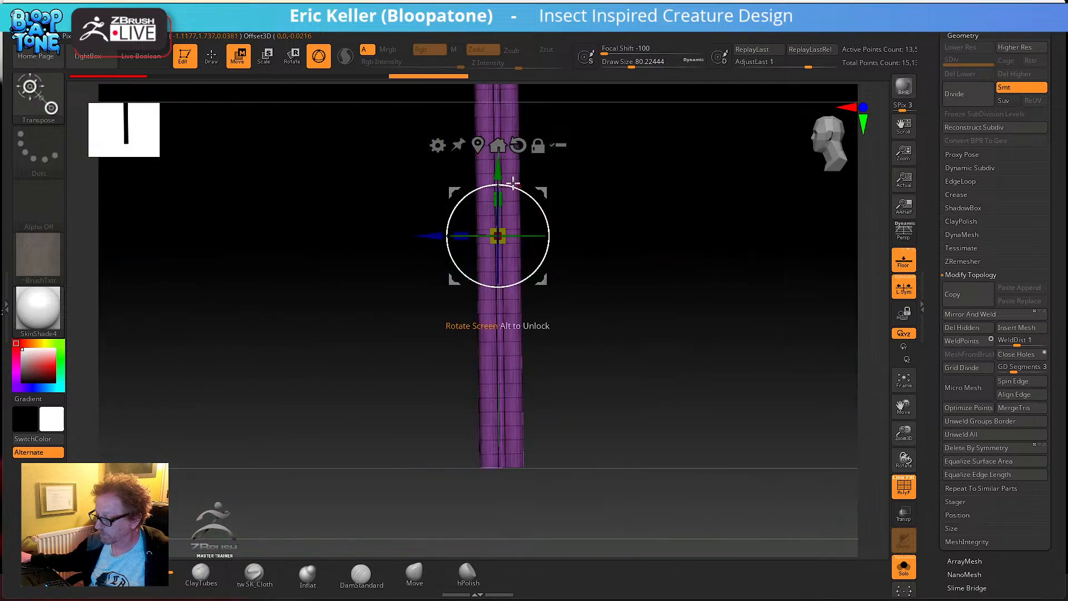
pyautogui.moveTo(575, 187); pyautogui.dragTo(504, 339)
pyautogui.moveTo(650, 296); pyautogui.dragTo(868, 392)
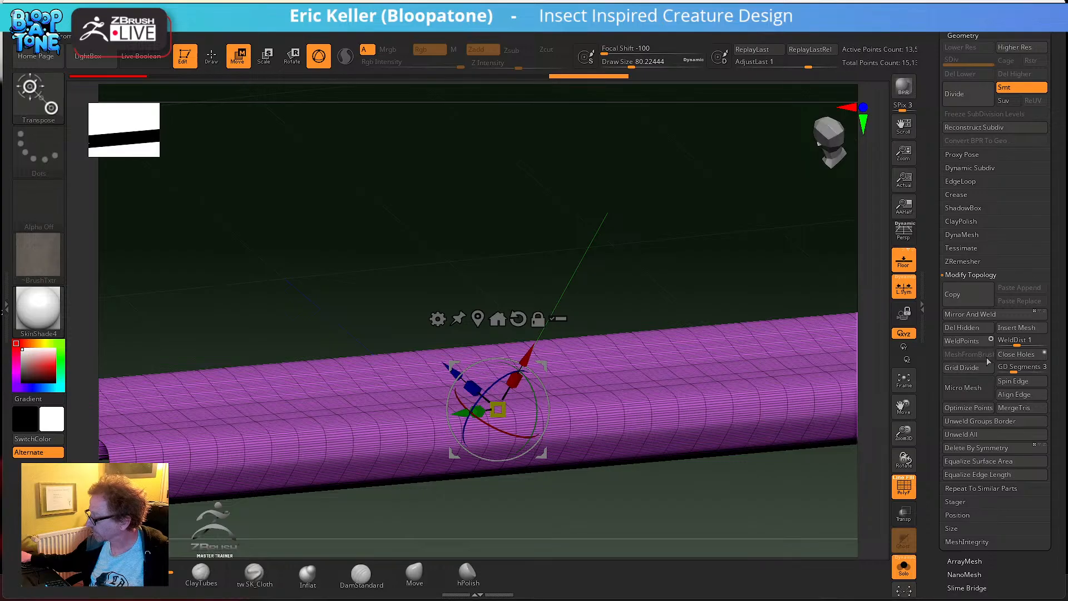
# - Try capping the tube's open ends with Close Holes
pyautogui.moveTo(490, 280)
pyautogui.mouseDown()
pyautogui.moveTo(532, 258)
pyautogui.moveTo(592, 259)
pyautogui.moveTo(584, 249)
pyautogui.moveTo(482, 284)
pyautogui.mouseUp()
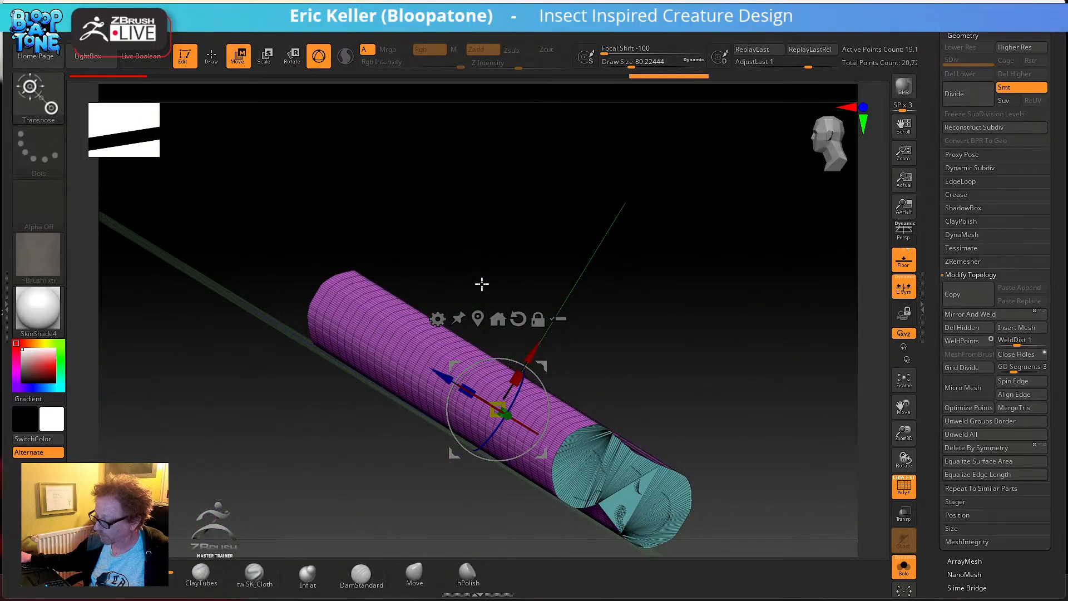
pyautogui.moveTo(642, 315); pyautogui.dragTo(604, 274)
pyautogui.moveTo(605, 278); pyautogui.dragTo(616, 374)
# - Frame the tube from above and make it symmetrical along its length with Mirror And Weld
pyautogui.keyDown('alt'); pyautogui.moveTo(656, 479); pyautogui.dragTo(563, 456); pyautogui.keyUp('alt')
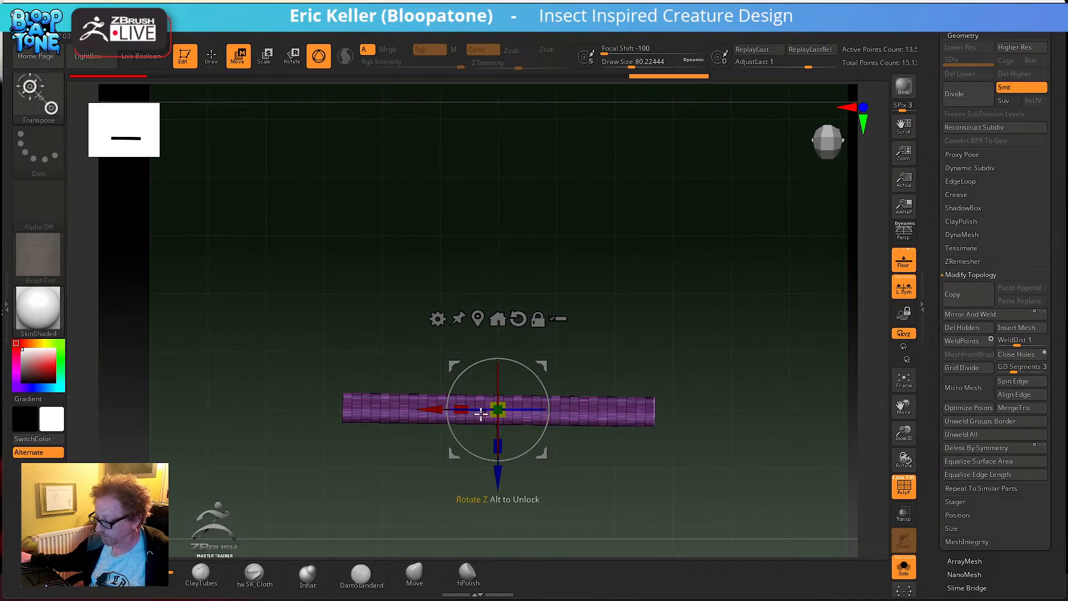
pyautogui.moveTo(705, 465)
pyautogui.mouseDown()
pyautogui.moveTo(744, 453)
pyautogui.moveTo(639, 441)
pyautogui.moveTo(694, 470)
pyautogui.mouseUp()
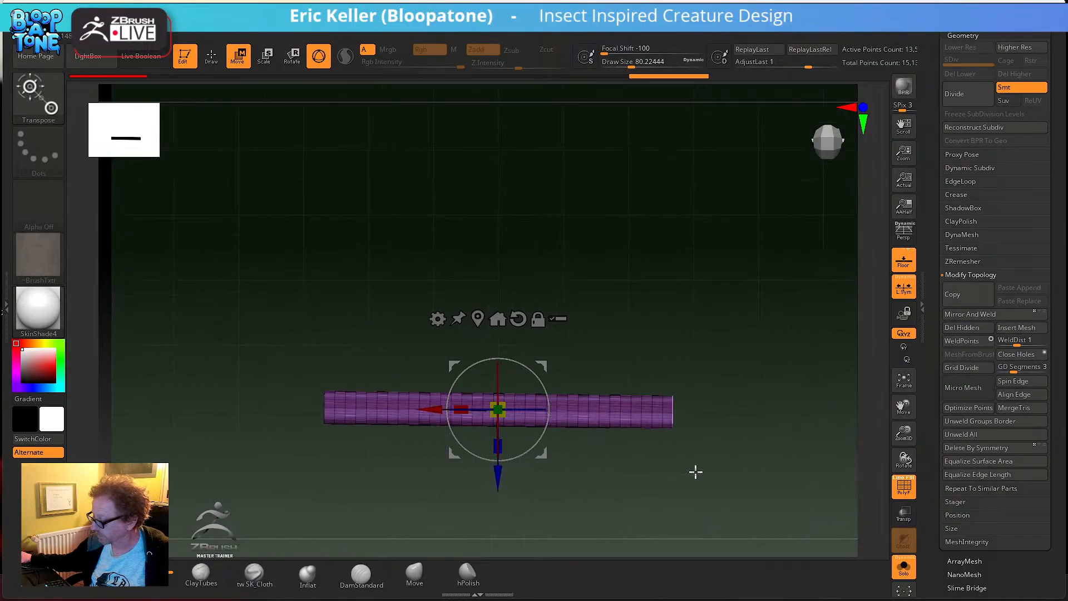
pyautogui.click(907, 377)
pyautogui.click(1010, 314)
pyautogui.moveTo(740, 309); pyautogui.dragTo(787, 429)
pyautogui.keyDown('alt'); pyautogui.moveTo(778, 474); pyautogui.dragTo(494, 443); pyautogui.keyUp('alt')
pyautogui.moveTo(378, 411); pyautogui.dragTo(362, 406)
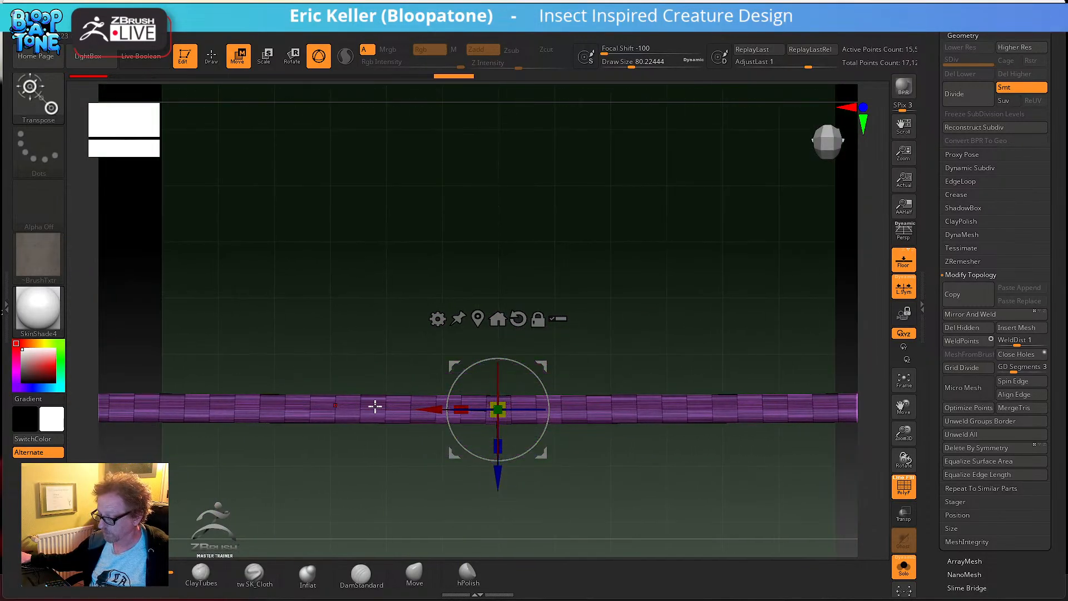
# - Isolate the last section at the tube's right-hand end, assign it a separate polygroup, and show the whole tube again
pyautogui.moveTo(580, 451); pyautogui.dragTo(646, 446)
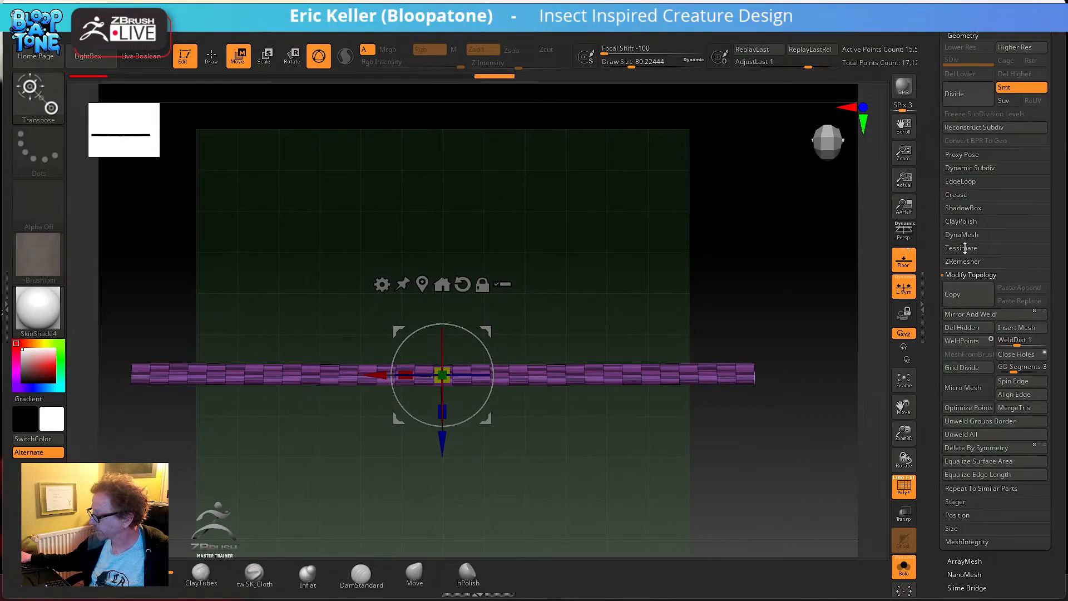
pyautogui.keyDown('alt'); pyautogui.moveTo(821, 290); pyautogui.dragTo(753, 367); pyautogui.keyUp('alt')
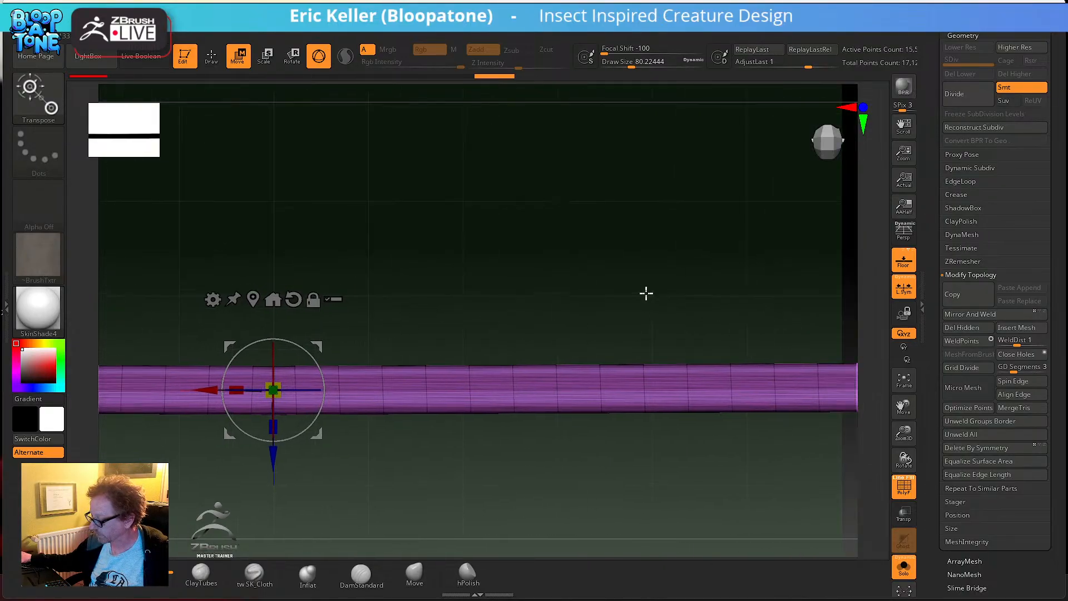
pyautogui.keyDown('alt'); pyautogui.moveTo(675, 291); pyautogui.dragTo(262, 340); pyautogui.keyUp('alt')
pyautogui.moveTo(621, 445); pyautogui.dragTo(601, 443)
pyautogui.keyDown('ctrl'); pyautogui.keyDown('shift'); pyautogui.moveTo(639, 486); pyautogui.dragTo(536, 365); pyautogui.keyUp('shift'); pyautogui.keyUp('ctrl')
pyautogui.hotkey('ctrl', 'w')
pyautogui.keyDown('ctrl'); pyautogui.keyDown('shift'); pyautogui.click(685, 410); pyautogui.keyUp('shift'); pyautogui.keyUp('ctrl')
# - Give the end section at the tube's opposite end its own polygroup and unhide the rest of the mesh
pyautogui.moveTo(685, 409)
pyautogui.keyDown('alt'); pyautogui.mouseDown()
pyautogui.moveTo(644, 412)
pyautogui.moveTo(554, 387)
pyautogui.mouseUp(); pyautogui.keyUp('alt')
pyautogui.keyDown('alt'); pyautogui.moveTo(555, 386); pyautogui.dragTo(641, 329); pyautogui.keyUp('alt')
pyautogui.keyDown('alt'); pyautogui.moveTo(239, 277); pyautogui.dragTo(601, 331); pyautogui.keyUp('alt')
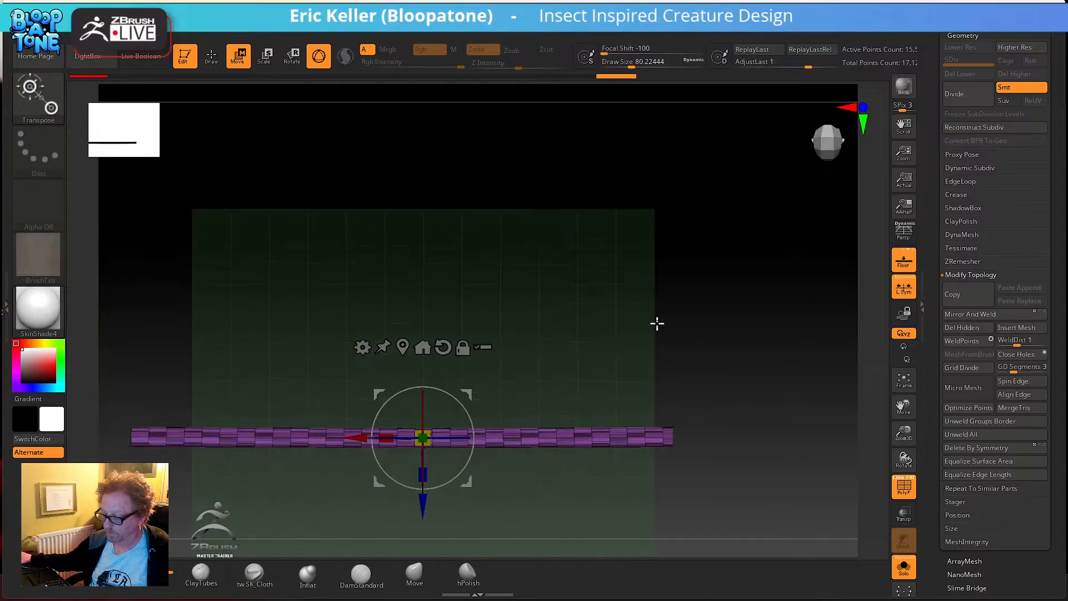
pyautogui.keyDown('alt'); pyautogui.moveTo(135, 419); pyautogui.dragTo(534, 359); pyautogui.keyUp('alt')
pyautogui.keyDown('alt'); pyautogui.moveTo(423, 366); pyautogui.dragTo(537, 372); pyautogui.keyUp('alt')
pyautogui.keyDown('alt'); pyautogui.moveTo(339, 303); pyautogui.dragTo(802, 301); pyautogui.keyUp('alt')
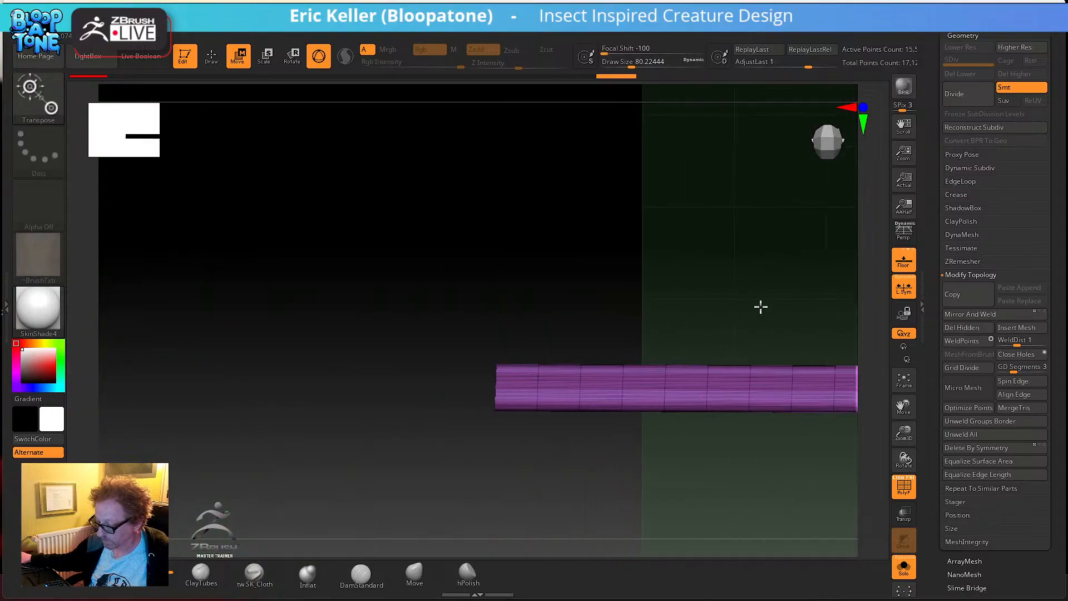
pyautogui.keyDown('ctrl'); pyautogui.keyDown('shift'); pyautogui.moveTo(469, 317); pyautogui.dragTo(551, 444); pyautogui.keyUp('shift'); pyautogui.keyUp('ctrl')
pyautogui.hotkey('ctrl', 'w')
pyautogui.keyDown('ctrl'); pyautogui.keyDown('shift'); pyautogui.click(582, 476); pyautogui.keyUp('shift'); pyautogui.keyUp('ctrl')
# - Run ZRemesher on the tube at Half the polygon count, with Adapt off and KeepGroups on
pyautogui.moveTo(586, 477)
pyautogui.mouseDown()
pyautogui.moveTo(616, 476)
pyautogui.moveTo(451, 480)
pyautogui.mouseUp()
pyautogui.keyDown('alt'); pyautogui.moveTo(754, 458); pyautogui.dragTo(610, 462); pyautogui.keyUp('alt')
pyautogui.keyDown('alt'); pyautogui.moveTo(728, 295); pyautogui.dragTo(674, 320); pyautogui.keyUp('alt')
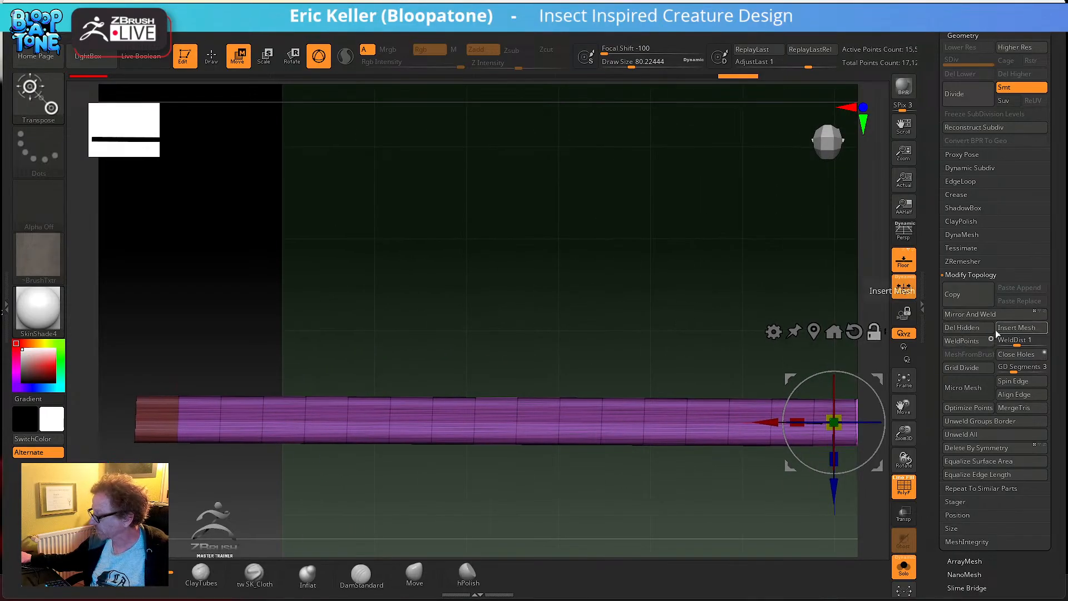
pyautogui.click(963, 262)
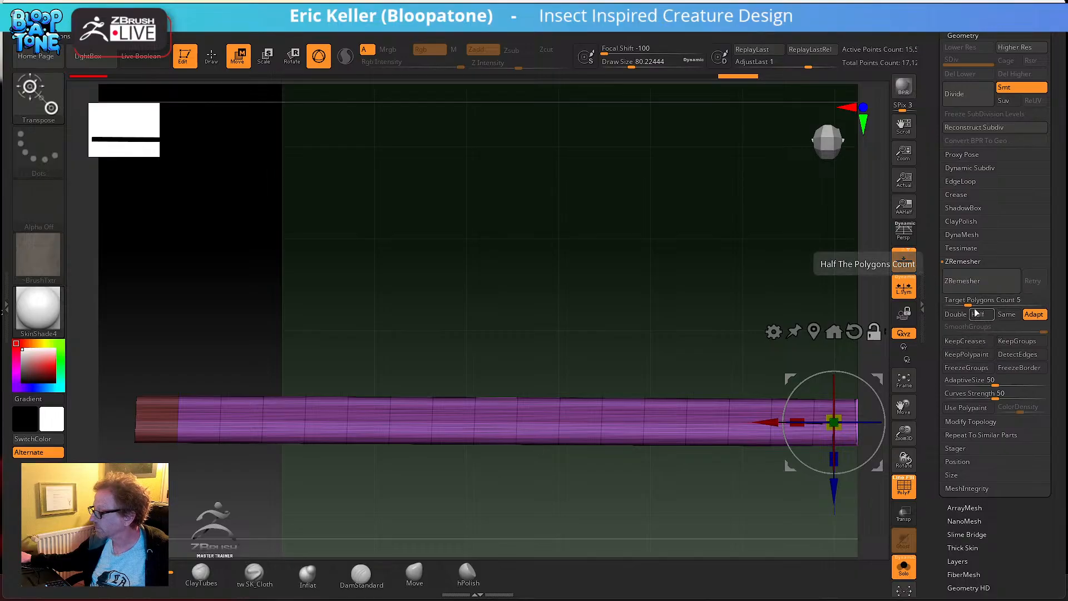
pyautogui.click(986, 315)
pyautogui.click(1008, 316)
pyautogui.click(983, 315)
pyautogui.click(1032, 315)
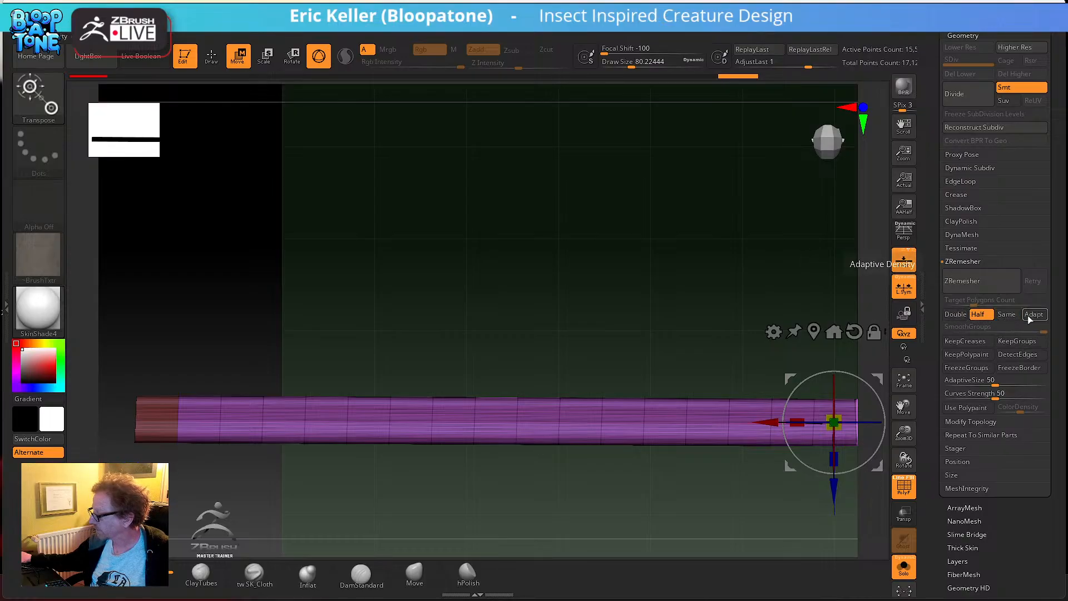
pyautogui.click(1017, 342)
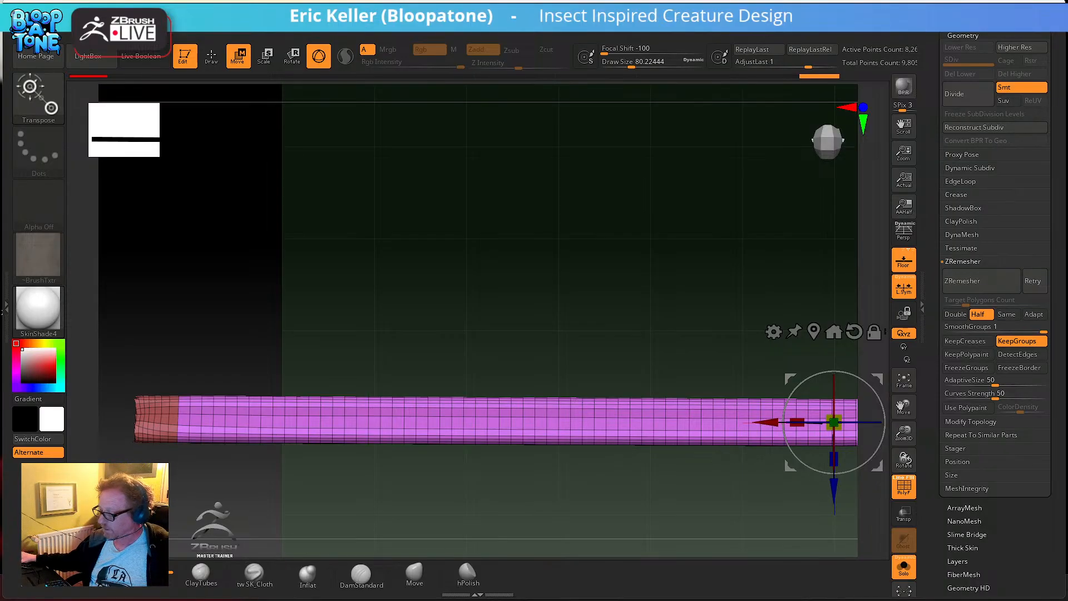
# - Inspect the remeshed tube's open end and undo the remesh
pyautogui.moveTo(381, 265); pyautogui.dragTo(467, 291)
pyautogui.moveTo(363, 298); pyautogui.dragTo(384, 289)
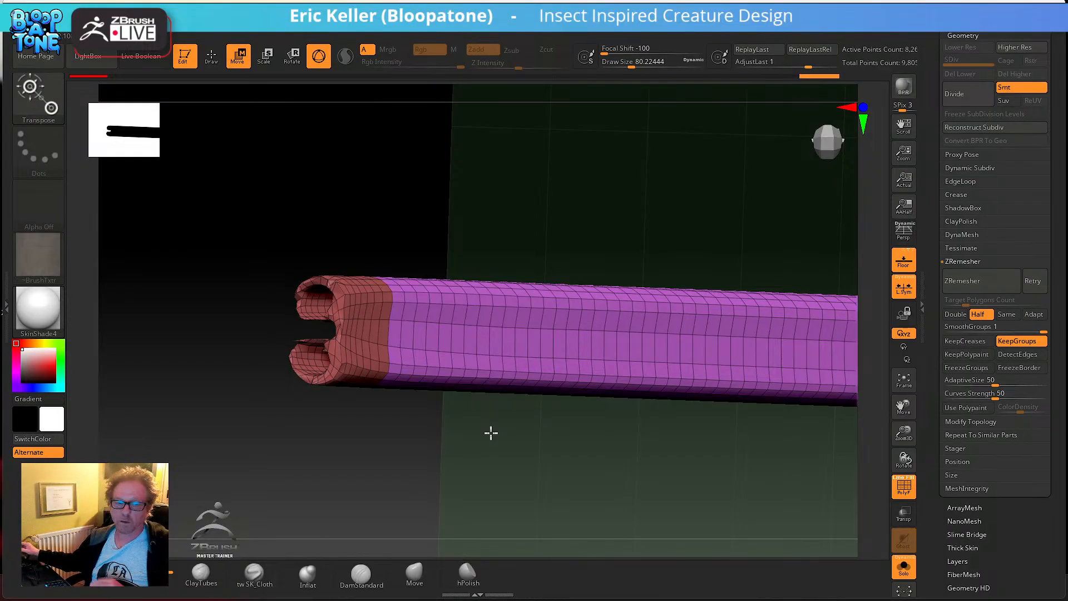
pyautogui.moveTo(623, 231); pyautogui.dragTo(626, 308)
pyautogui.moveTo(590, 393); pyautogui.dragTo(629, 389)
pyautogui.moveTo(622, 323); pyautogui.dragTo(608, 295)
pyautogui.hotkey('ctrl', 'z')
pyautogui.moveTo(668, 282); pyautogui.dragTo(724, 301)
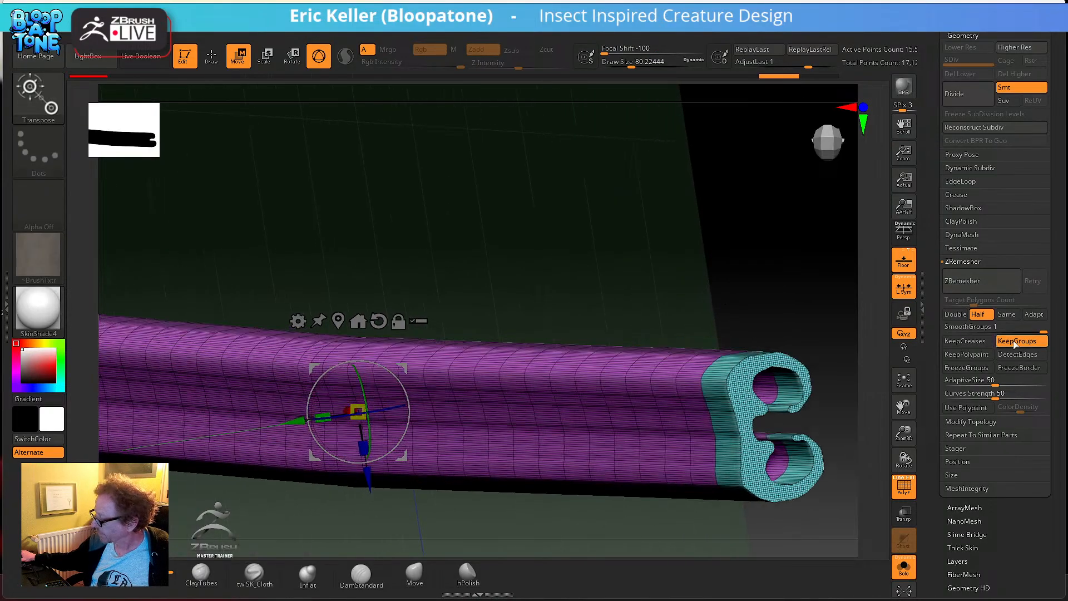
# - Run ZRemesher on the tube with KeepGroups off and the polygon count set to Same, then return to Draw mode
pyautogui.click(1008, 340)
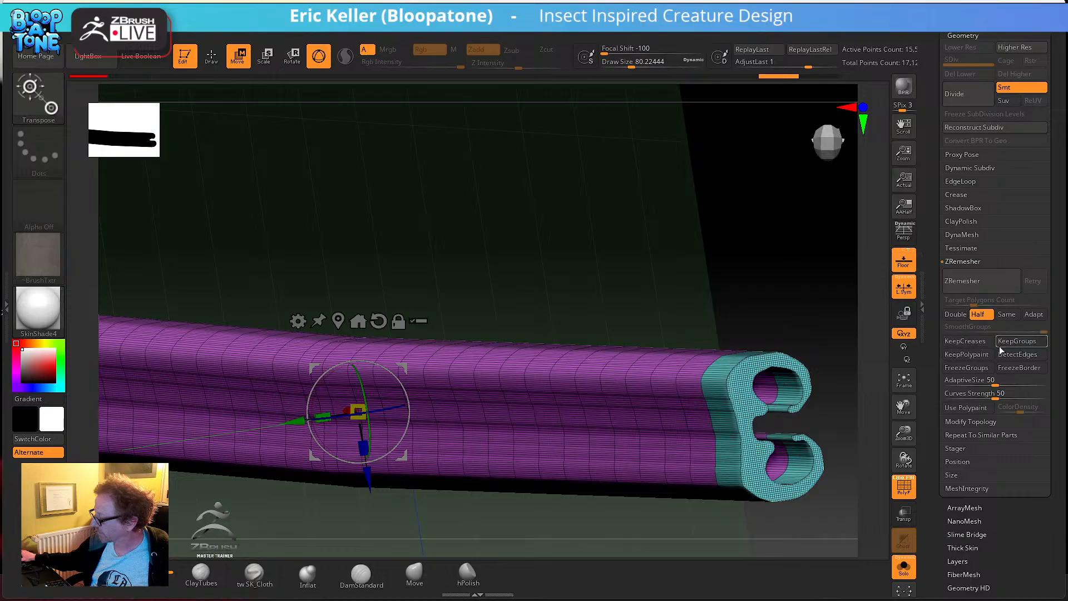
pyautogui.click(1007, 314)
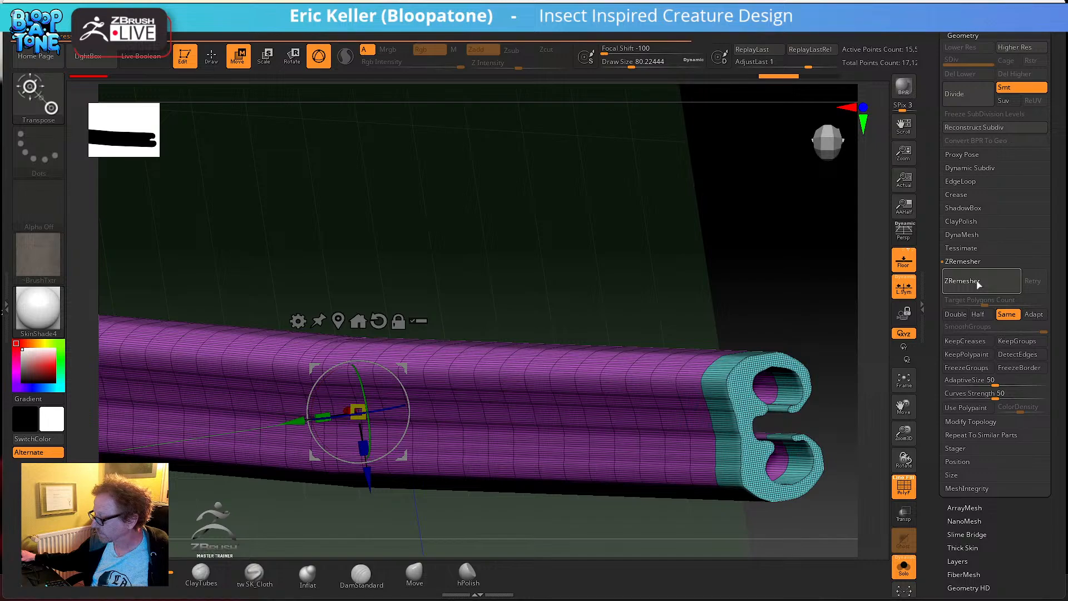
pyautogui.moveTo(852, 280); pyautogui.dragTo(790, 280)
pyautogui.moveTo(606, 319)
pyautogui.mouseDown()
pyautogui.moveTo(720, 317)
pyautogui.moveTo(704, 327)
pyautogui.moveTo(457, 305)
pyautogui.moveTo(589, 333)
pyautogui.moveTo(586, 315)
pyautogui.moveTo(607, 313)
pyautogui.moveTo(568, 306)
pyautogui.moveTo(746, 312)
pyautogui.moveTo(670, 318)
pyautogui.moveTo(679, 316)
pyautogui.moveTo(638, 334)
pyautogui.moveTo(536, 332)
pyautogui.mouseUp()
pyautogui.press('q')
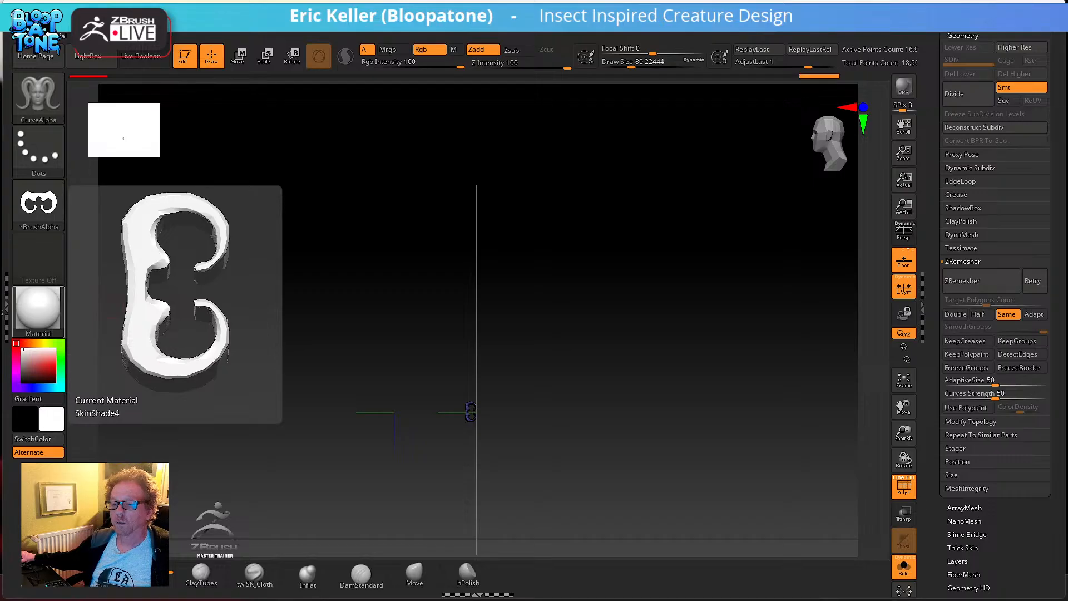
# - Bring up the bee reference board and examine the glossa cross-section drawing and the Bombus pratorum queen tongue photo
pyautogui.moveTo(0, 239); pyautogui.dragTo(328, 239, button='right')
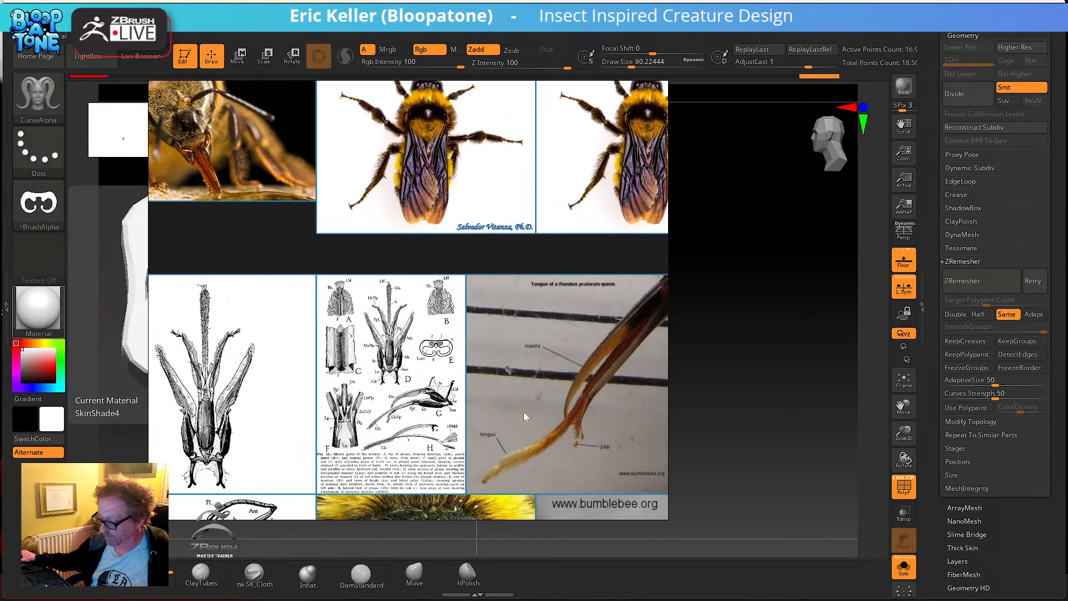
pyautogui.scroll(5, 439, 353)
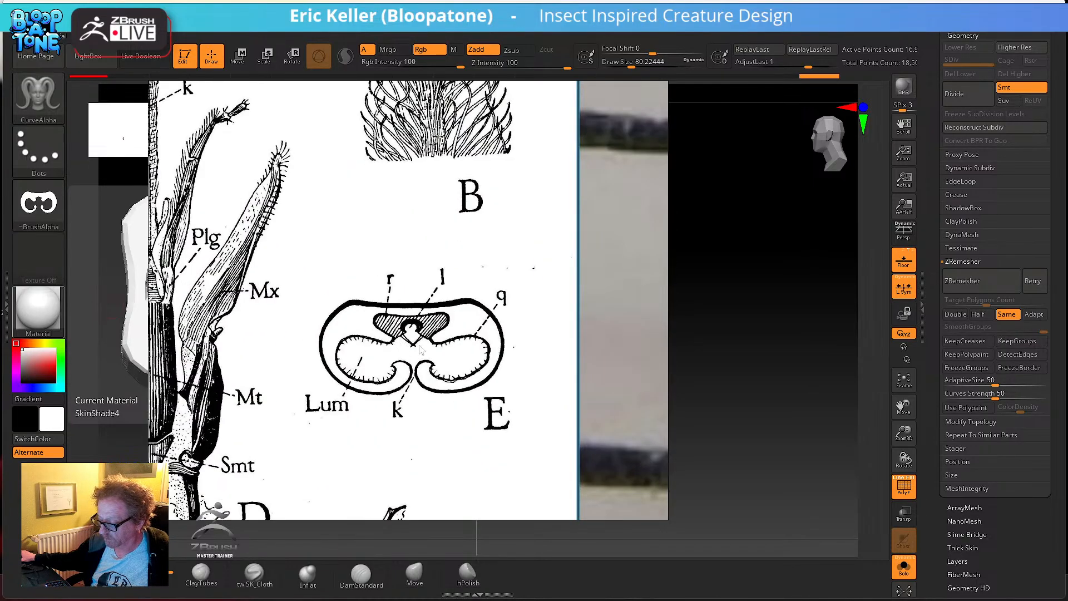
pyautogui.scroll(-10, 420, 350)
pyautogui.moveTo(479, 370); pyautogui.dragTo(341, 359, button='middle')
pyautogui.scroll(4, 434, 368)
pyautogui.moveTo(510, 371); pyautogui.dragTo(629, 358, button='middle')
pyautogui.moveTo(406, 368); pyautogui.dragTo(487, 313, button='middle')
pyautogui.moveTo(320, 419); pyautogui.dragTo(386, 389, button='middle')
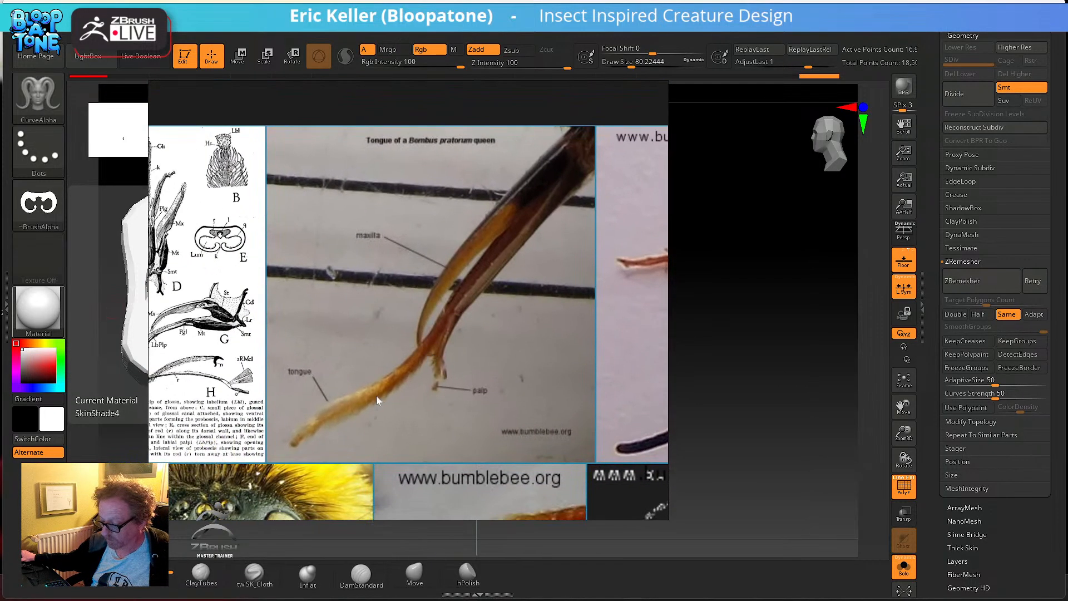
pyautogui.scroll(6, 361, 408)
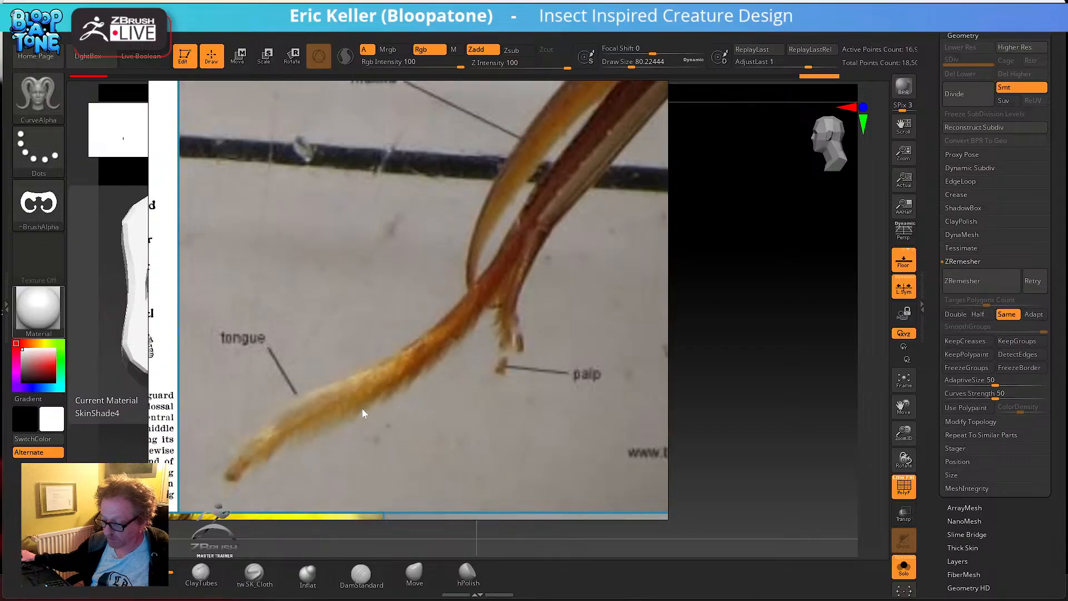
# - Compare the bee mouthpart photos around the maxilla close-up and survey the upper rows of the reference board
pyautogui.scroll(-8, 362, 408)
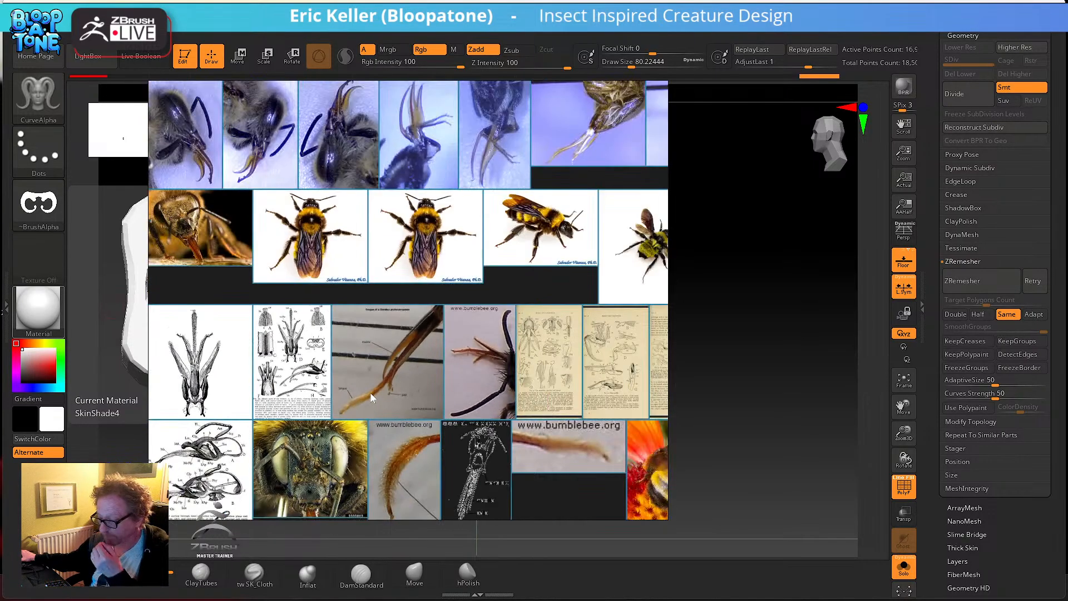
pyautogui.scroll(-2, 375, 390)
pyautogui.scroll(4, 412, 379)
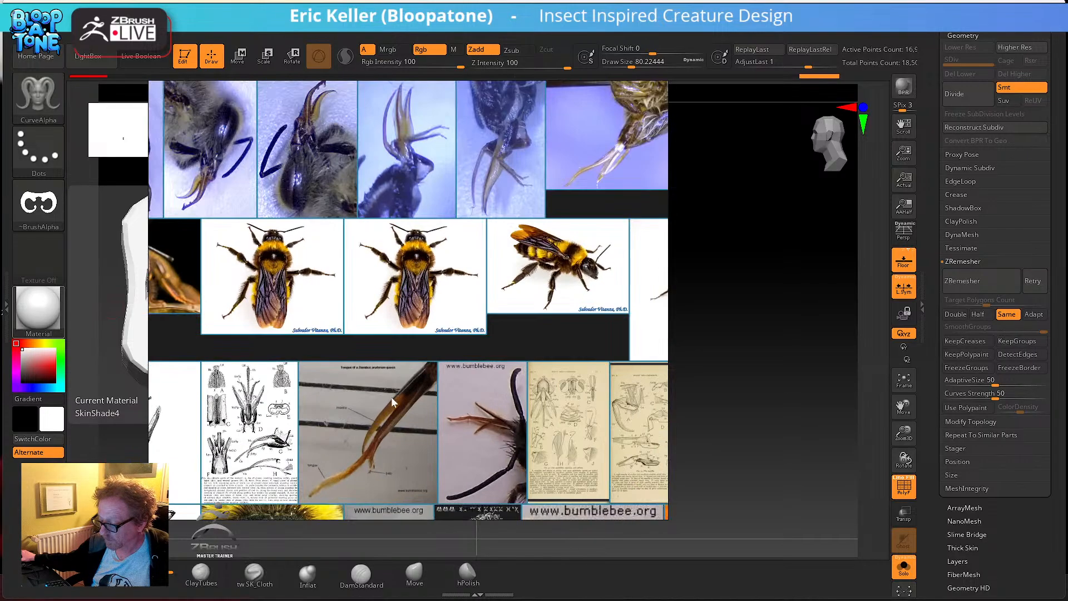
pyautogui.scroll(5, 390, 396)
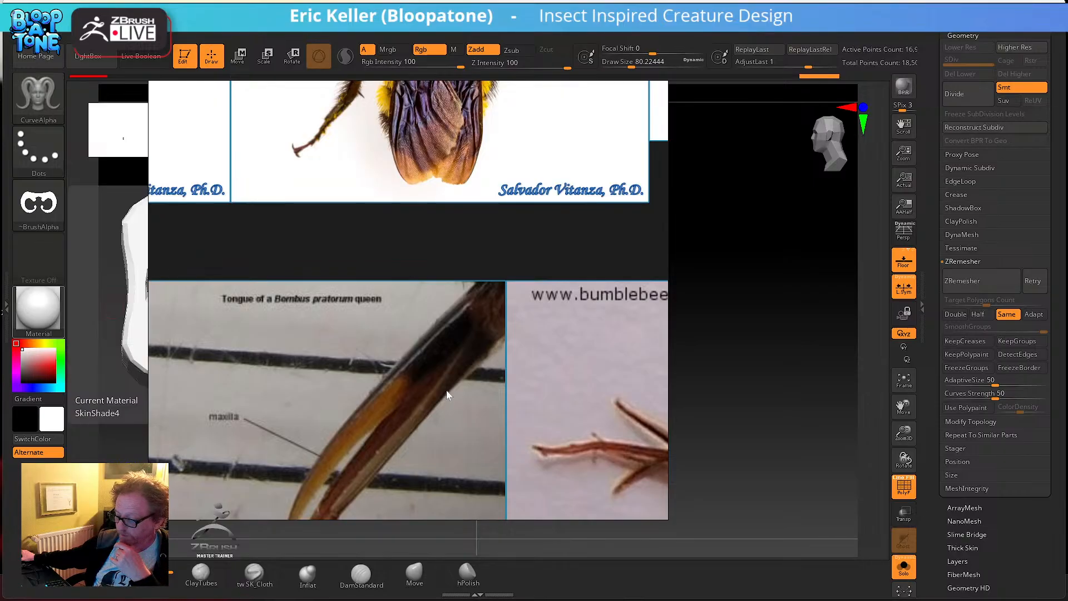
pyautogui.scroll(-5, 451, 363)
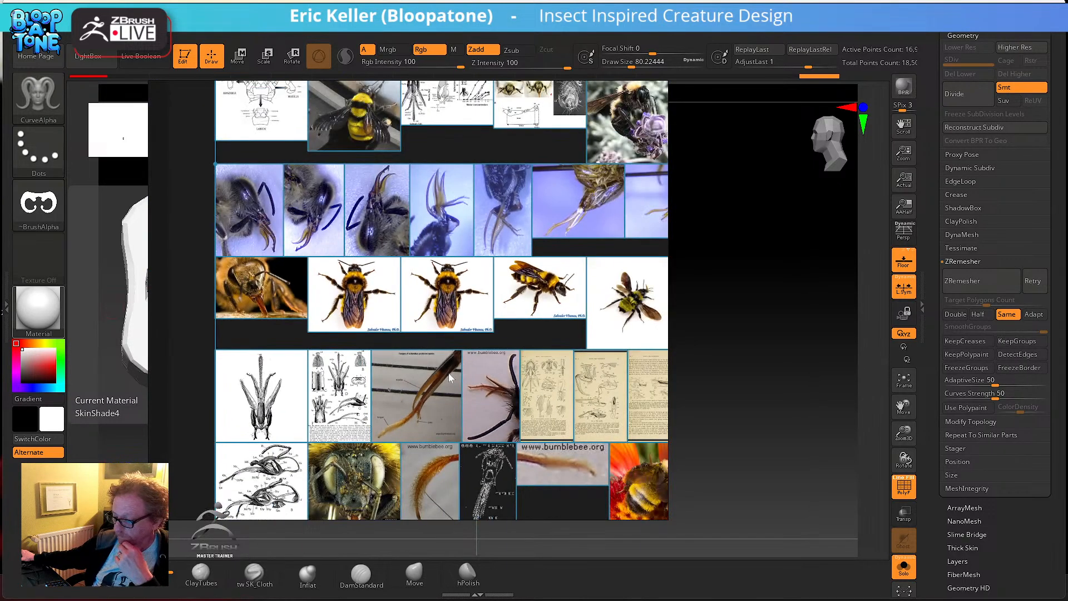
pyautogui.scroll(-2, 449, 372)
pyautogui.moveTo(473, 375); pyautogui.dragTo(420, 424, button='middle')
pyautogui.moveTo(439, 325); pyautogui.dragTo(401, 424, button='middle')
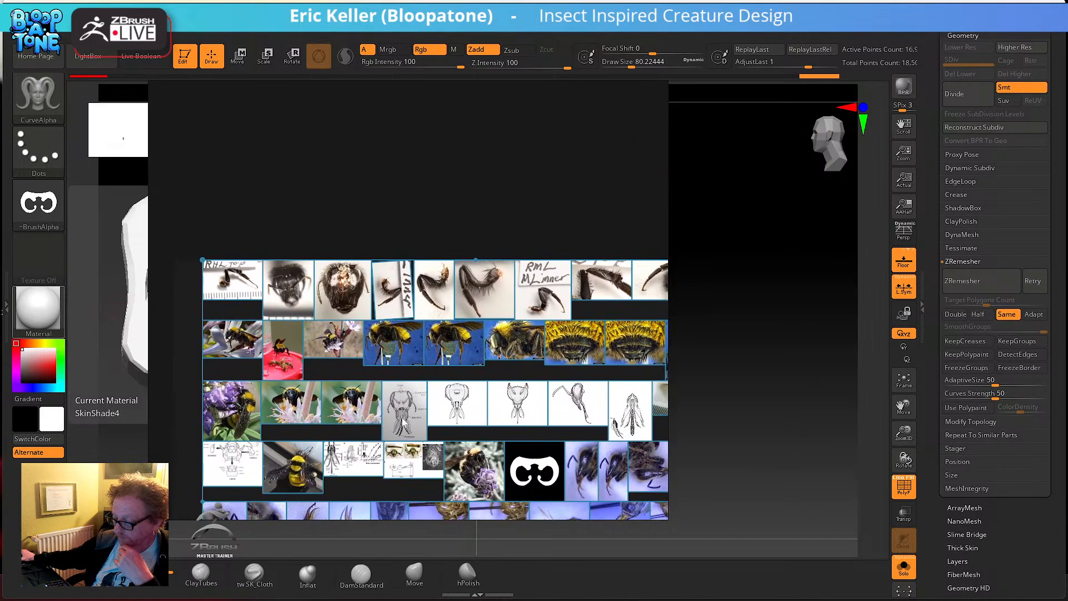
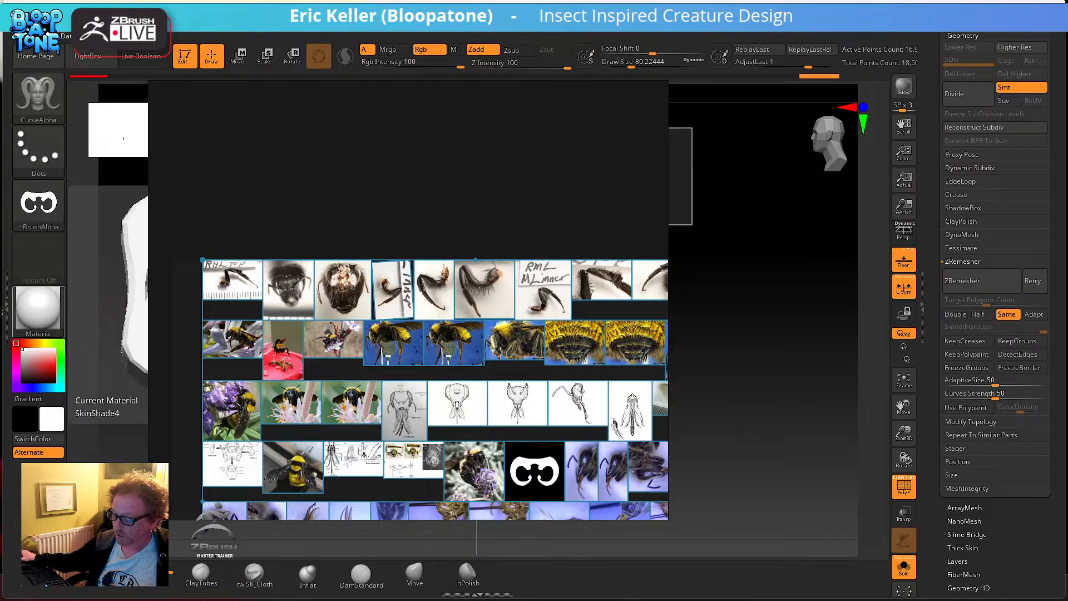
# - Survey the lower rows of the reference board and examine the close-up photo of the bee drinking with its extended tongue
pyautogui.scroll(-2, 485, 396)
pyautogui.scroll(-1, 485, 396)
pyautogui.scroll(2, 482, 396)
pyautogui.scroll(-2, 471, 399)
pyautogui.moveTo(461, 401); pyautogui.dragTo(403, 265, button='middle')
pyautogui.moveTo(375, 404); pyautogui.dragTo(356, 367, button='middle')
pyautogui.scroll(4, 355, 368)
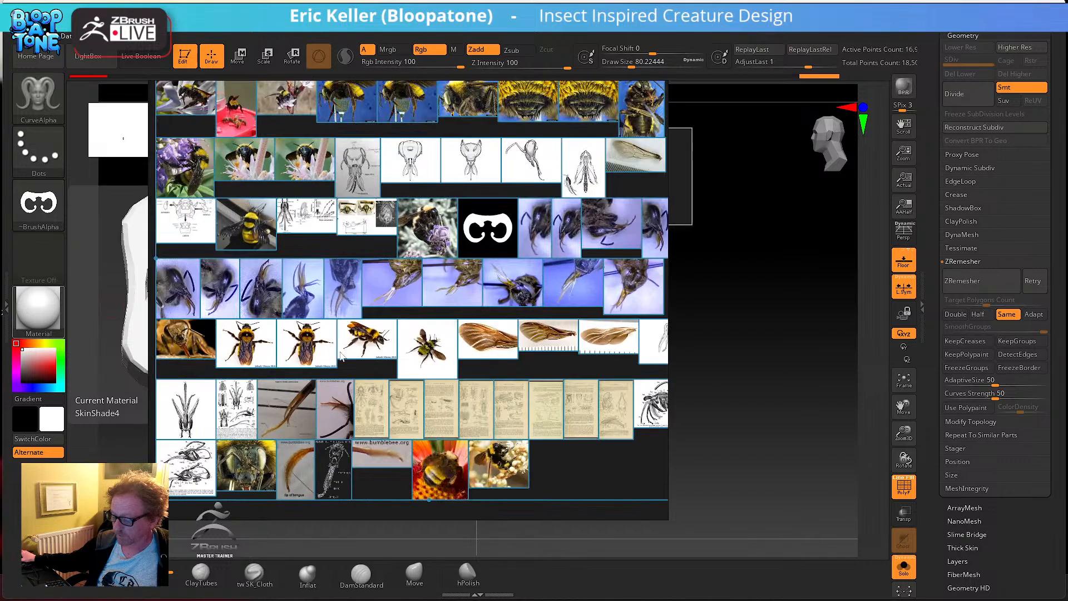
pyautogui.scroll(6, 325, 345)
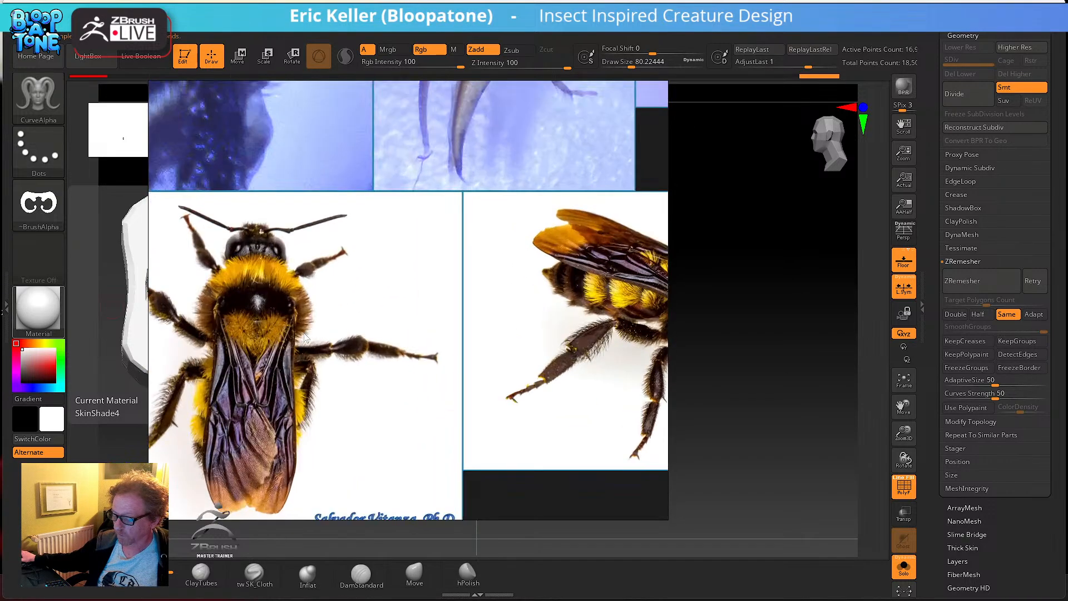
pyautogui.scroll(-5, 277, 341)
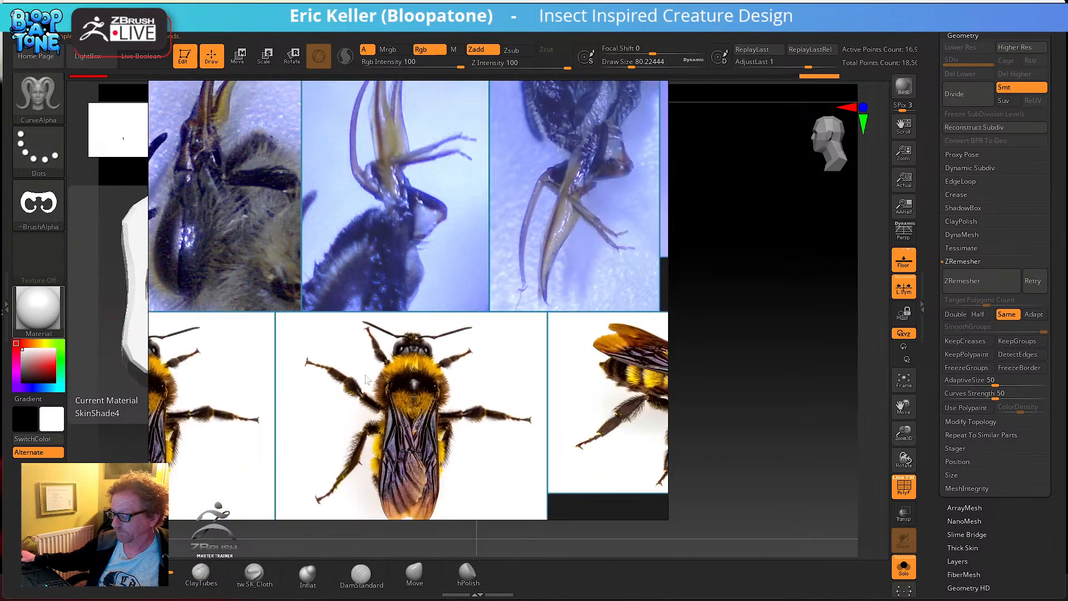
pyautogui.scroll(-5, 366, 383)
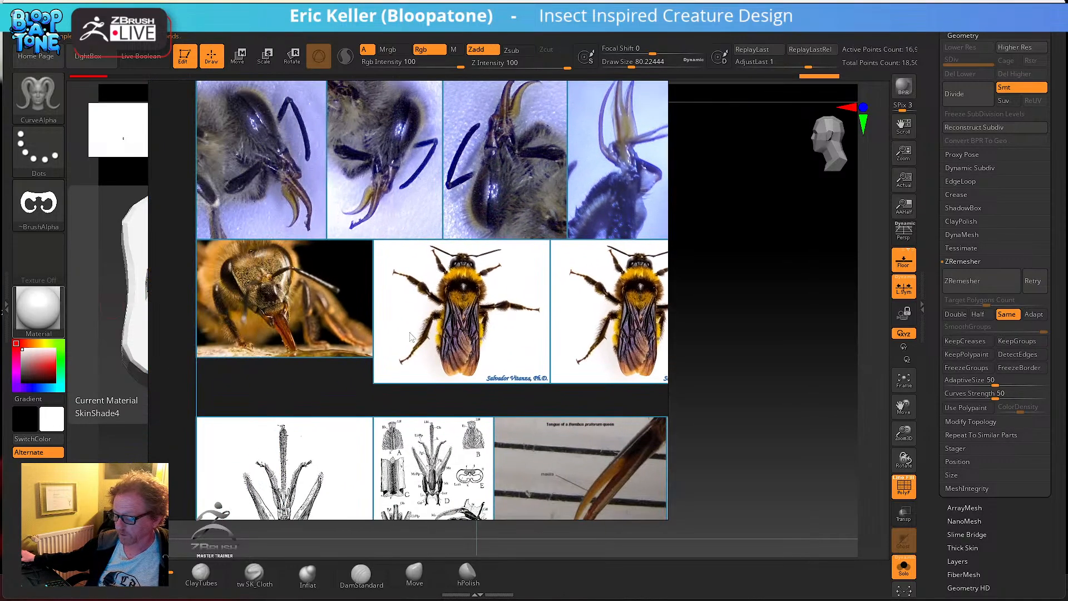
pyautogui.moveTo(409, 332); pyautogui.dragTo(402, 300, button='middle')
pyautogui.scroll(10, 282, 342)
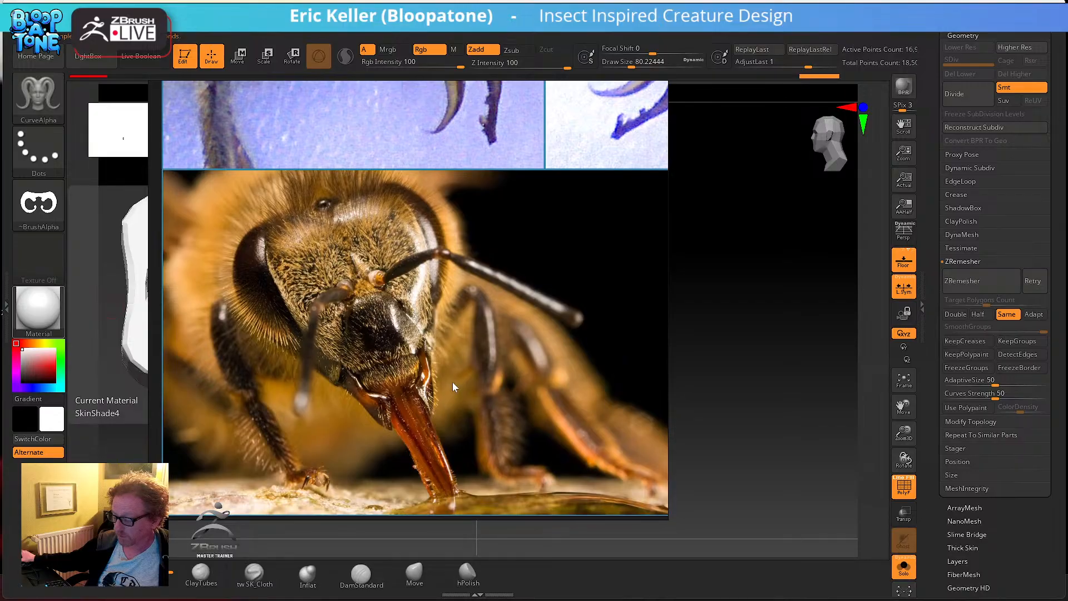
pyautogui.moveTo(453, 382); pyautogui.dragTo(434, 339, button='middle')
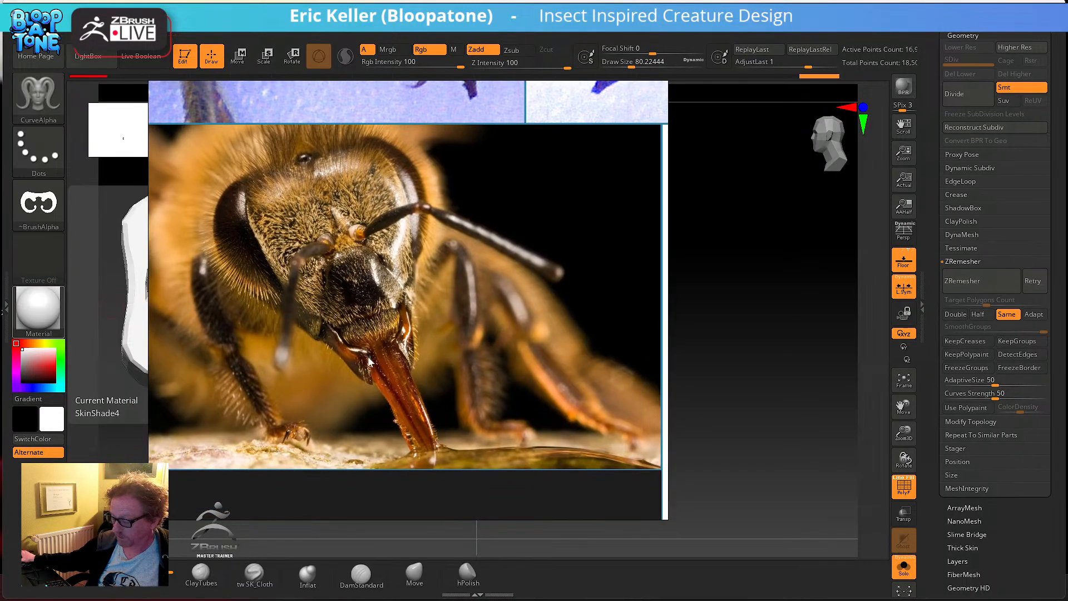
# - Examine the Fig. 11 head-section drawings, the tip of tongue photos and the Snodgrass honey bee labium plates on the reference board
pyautogui.scroll(-8, 372, 359)
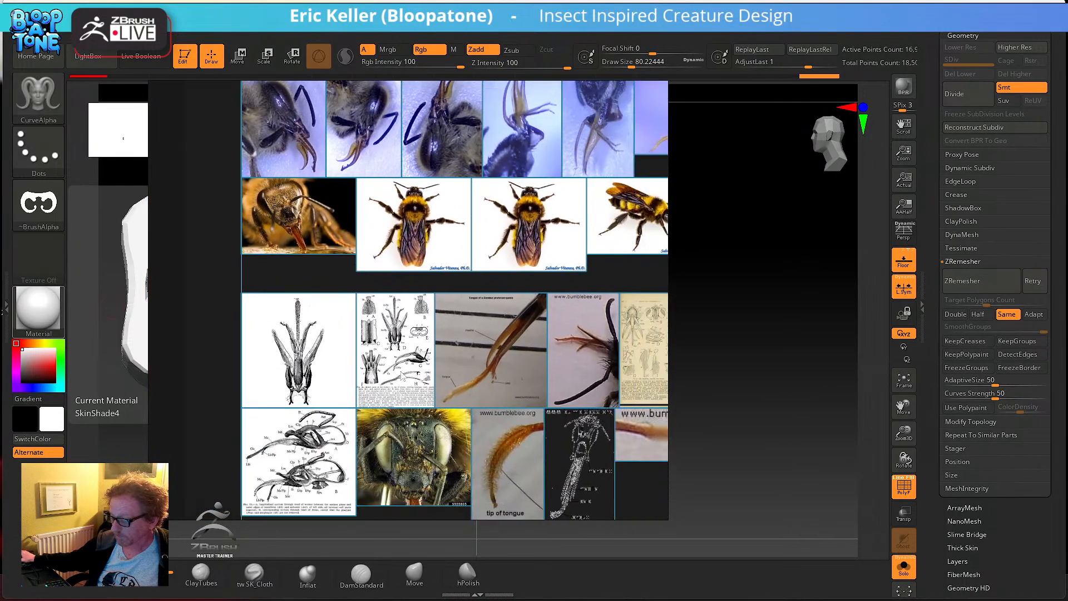
pyautogui.scroll(5, 393, 351)
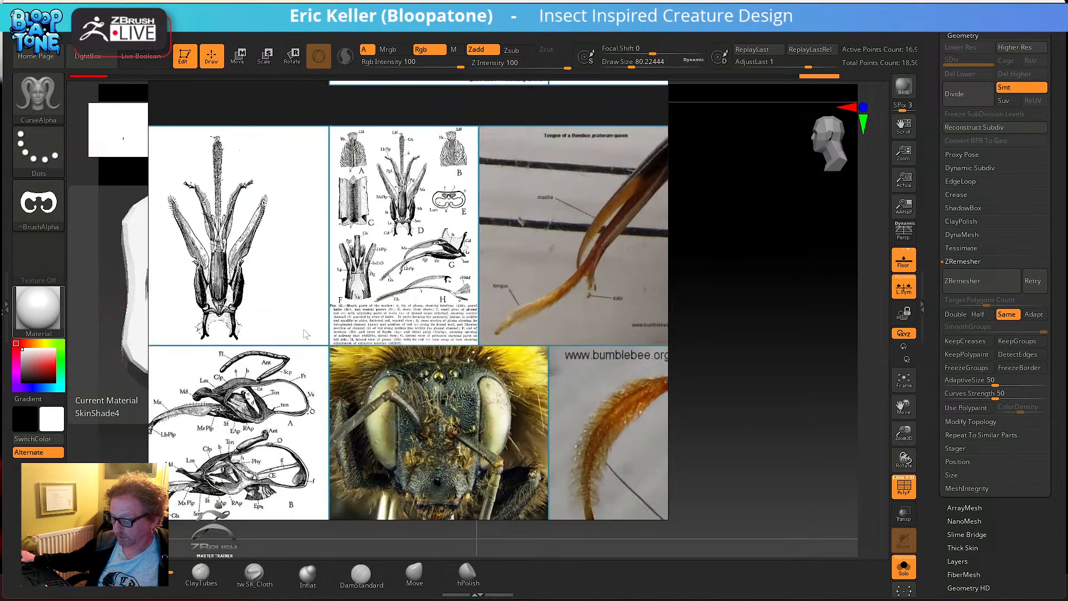
pyautogui.scroll(3, 342, 298)
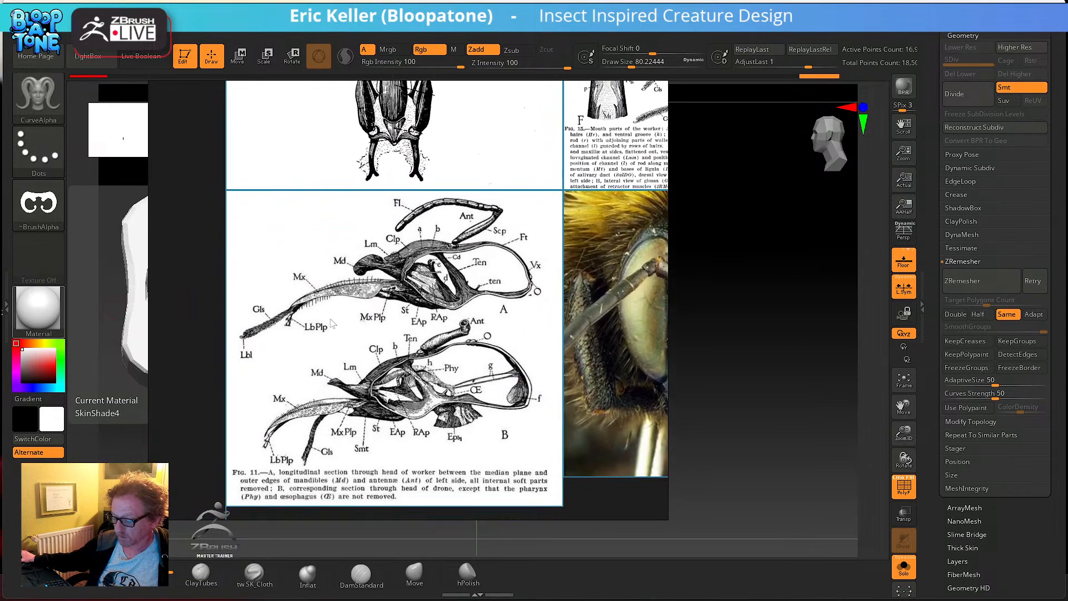
pyautogui.scroll(-7, 388, 337)
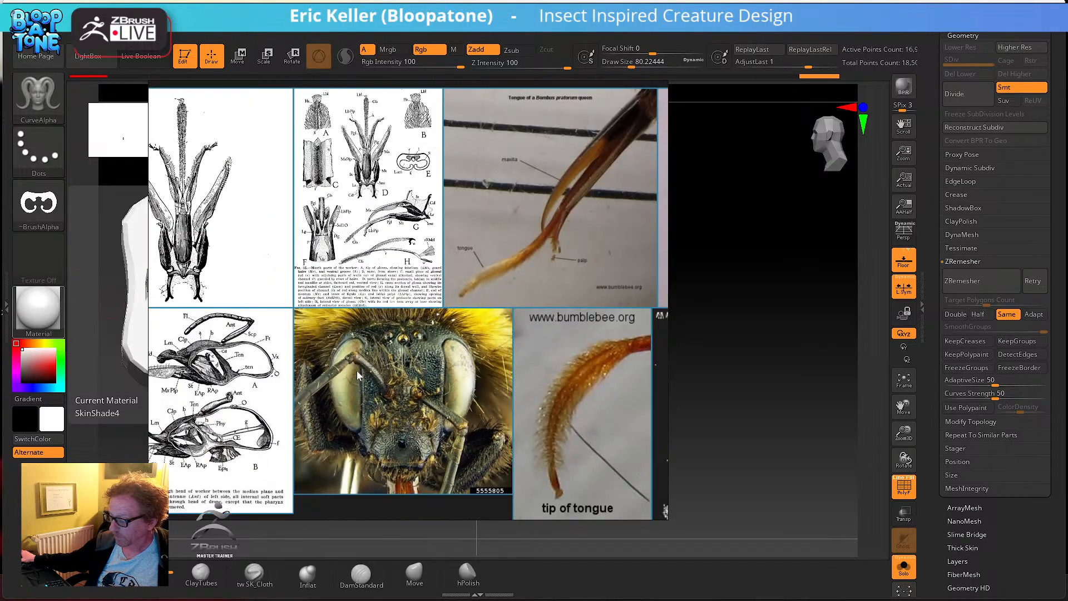
pyautogui.moveTo(508, 365); pyautogui.dragTo(397, 328, button='middle')
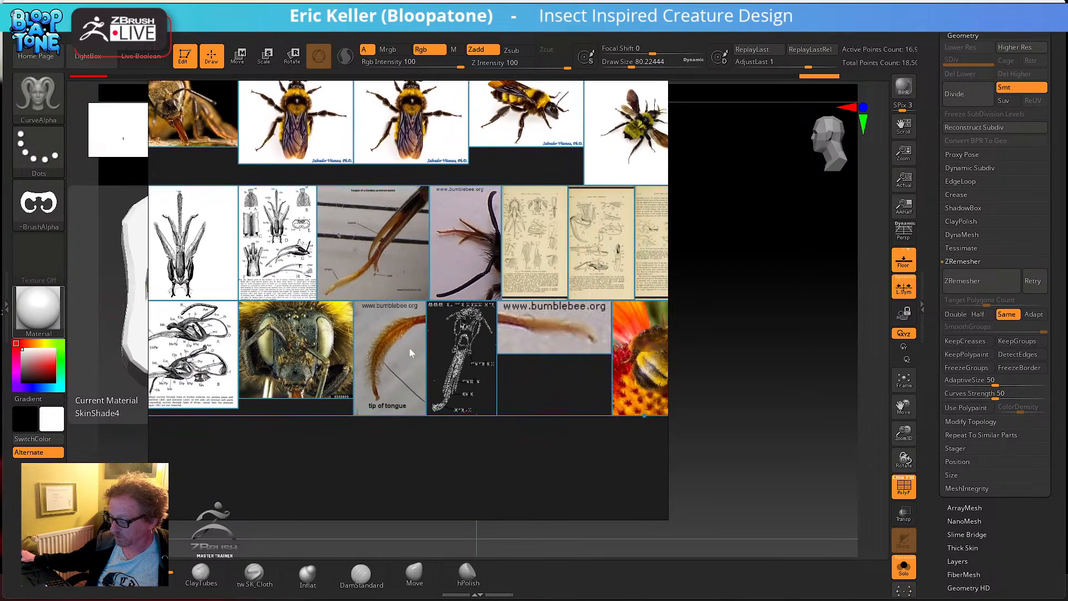
pyautogui.scroll(5, 429, 368)
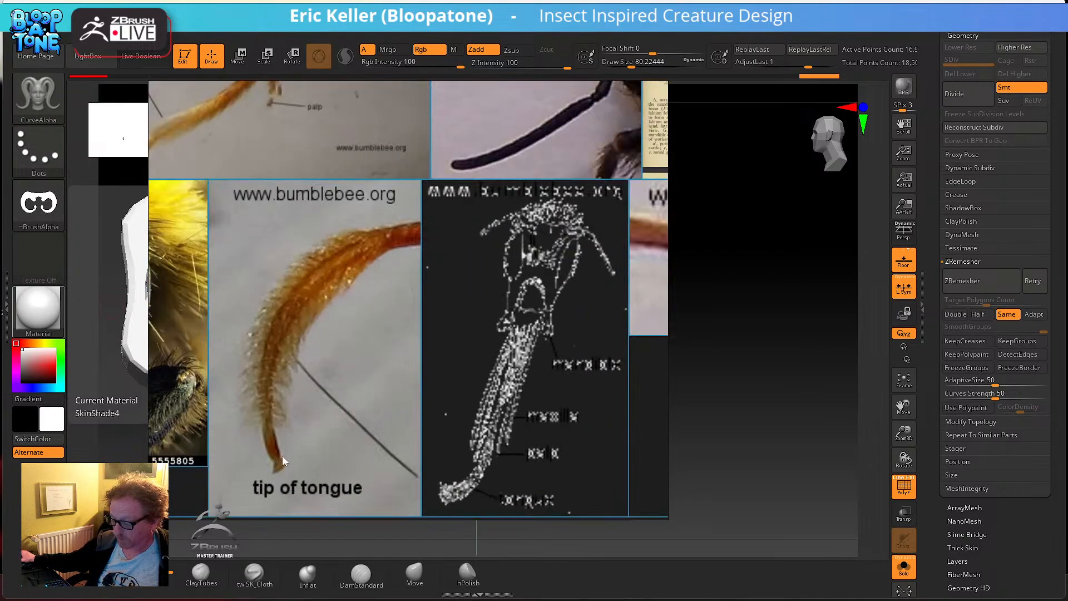
pyautogui.moveTo(431, 401)
pyautogui.mouseDown(button='middle')
pyautogui.moveTo(218, 469)
pyautogui.moveTo(258, 464)
pyautogui.mouseUp(button='middle')
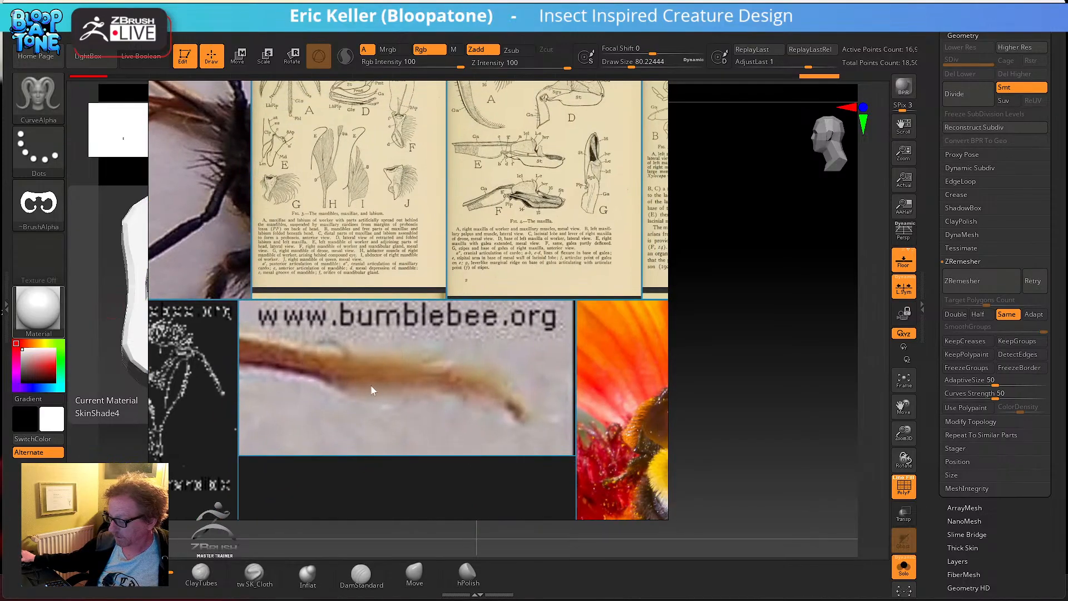
pyautogui.scroll(-5, 377, 393)
pyautogui.moveTo(478, 401); pyautogui.dragTo(419, 426, button='middle')
pyautogui.scroll(6, 427, 338)
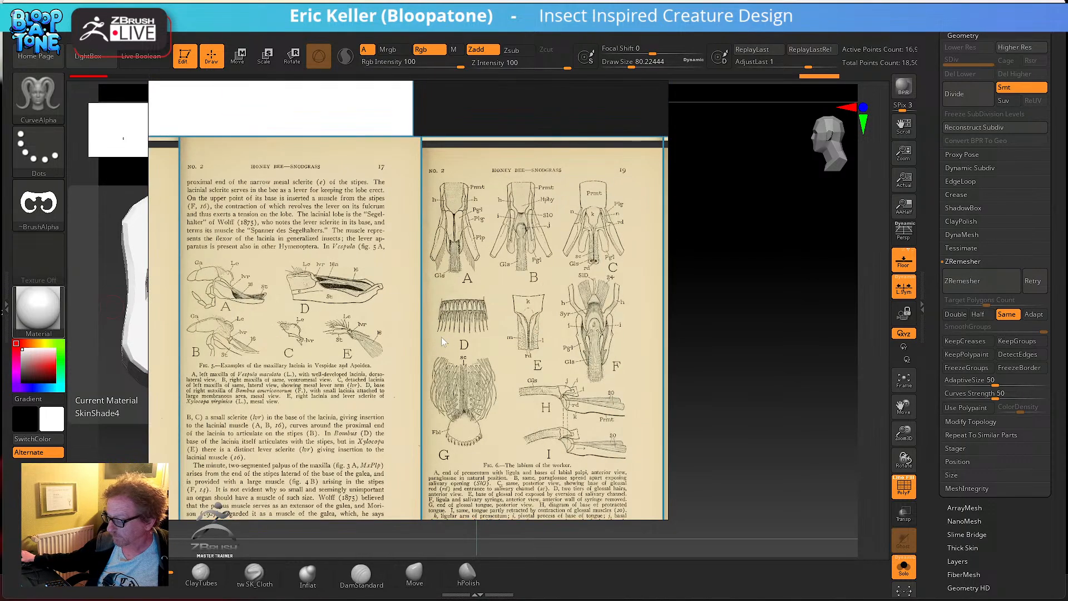
# - Move the reference board aside and put away the browser page on bumblebee tongue and mouthparts
pyautogui.moveTo(482, 336); pyautogui.dragTo(0, 334, button='right')
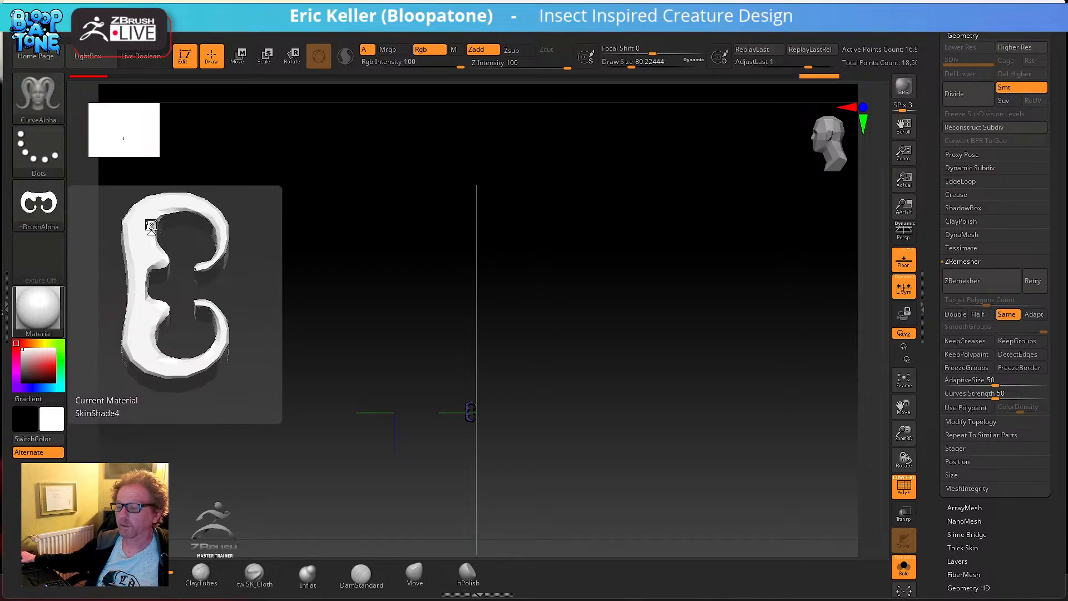
pyautogui.moveTo(0, 278); pyautogui.dragTo(525, 210, button='right')
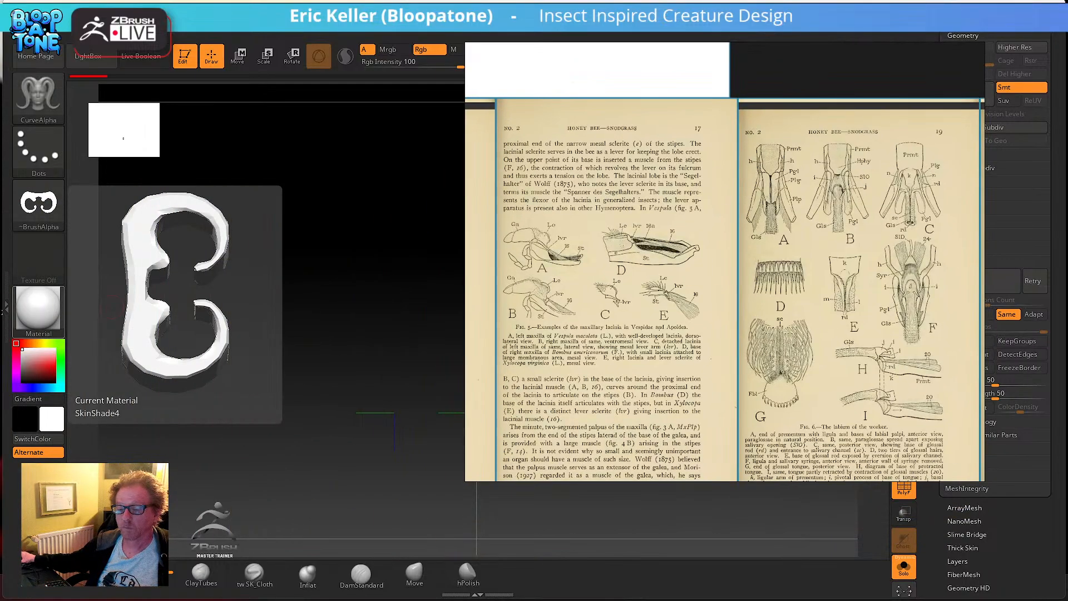
pyautogui.hotkey('alt', 'Tab')
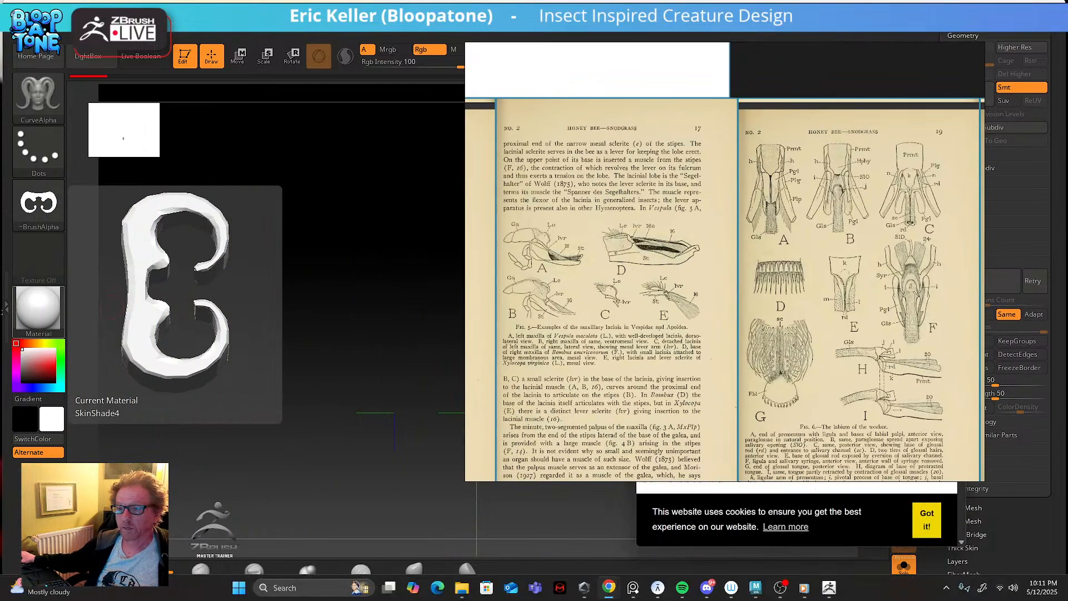
pyautogui.moveTo(793, 115); pyautogui.dragTo(353, 132, button='right')
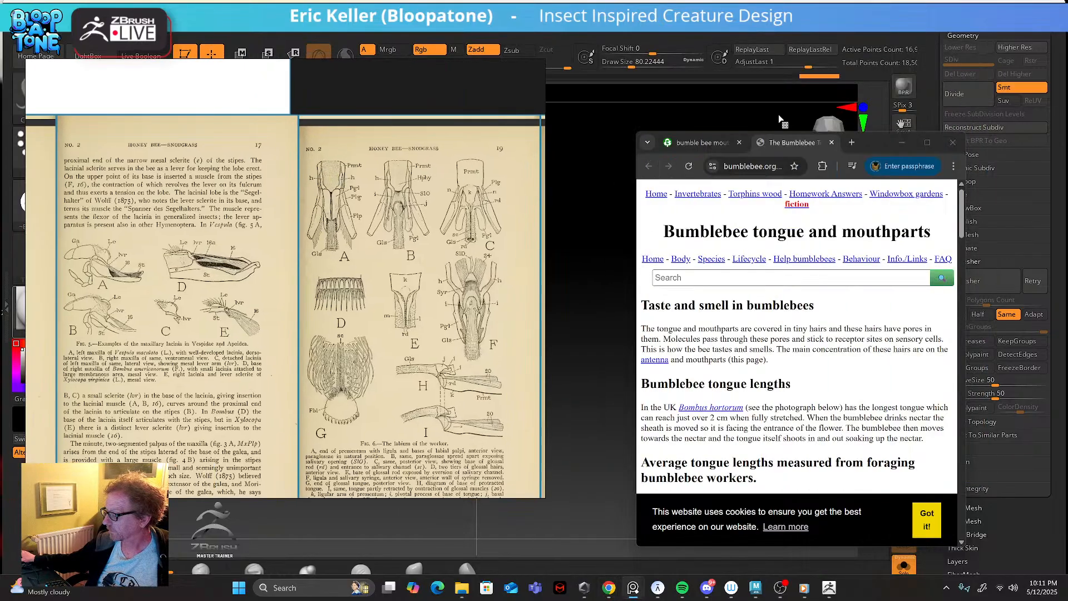
pyautogui.click(902, 143)
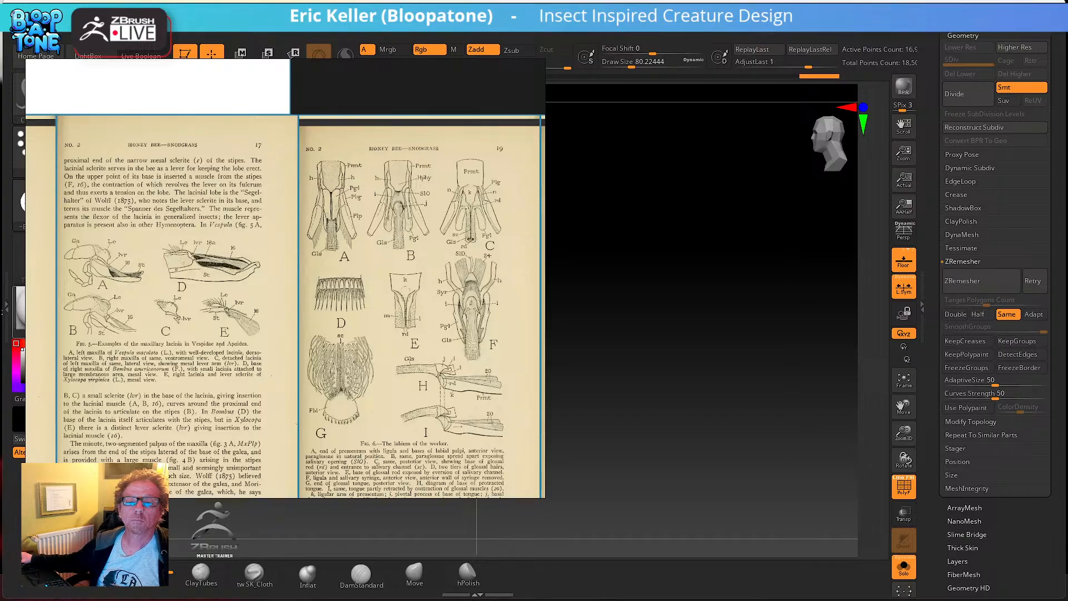
# - Clear the reference board off the canvas and open the Scorpion Valentine album from the Amblypigid Bandcamp page
pyautogui.moveTo(3, 150); pyautogui.dragTo(740, 192)
pyautogui.moveTo(389, 223); pyautogui.dragTo(128, 396, button='right')
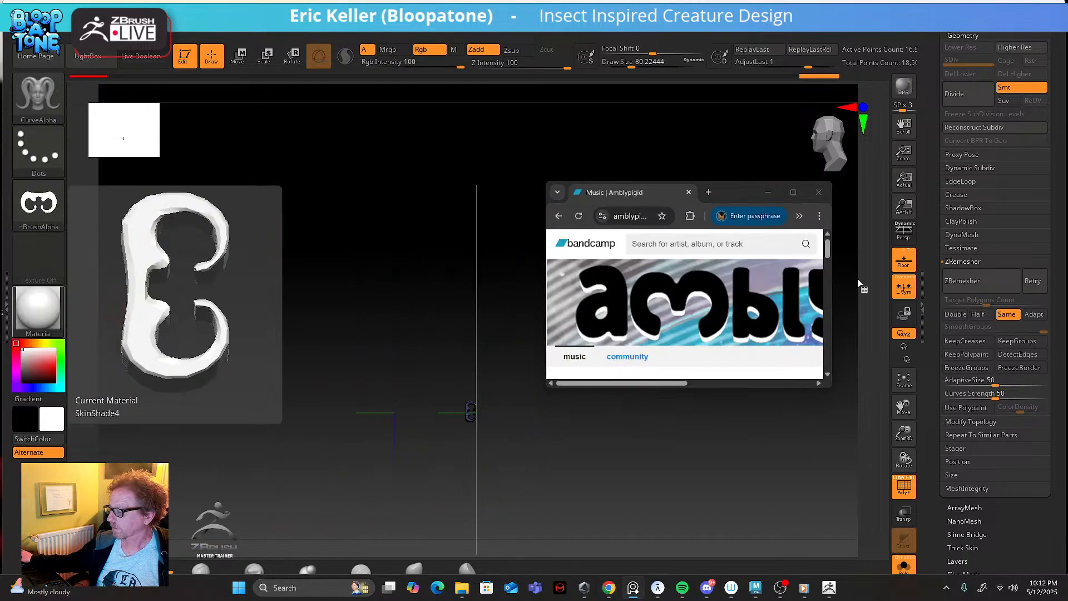
pyautogui.click(794, 192)
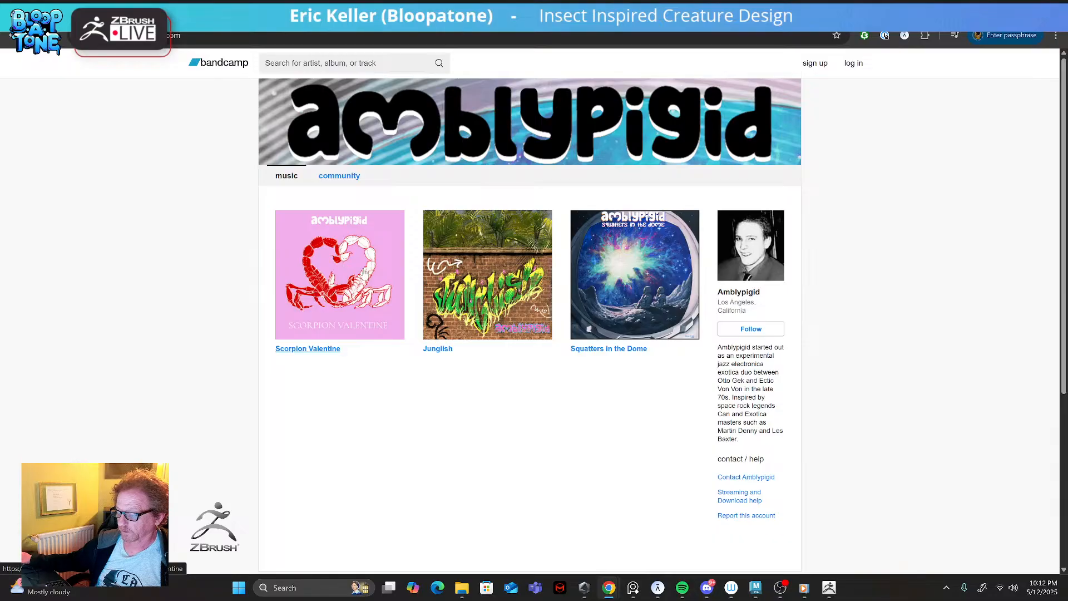
pyautogui.click(353, 284)
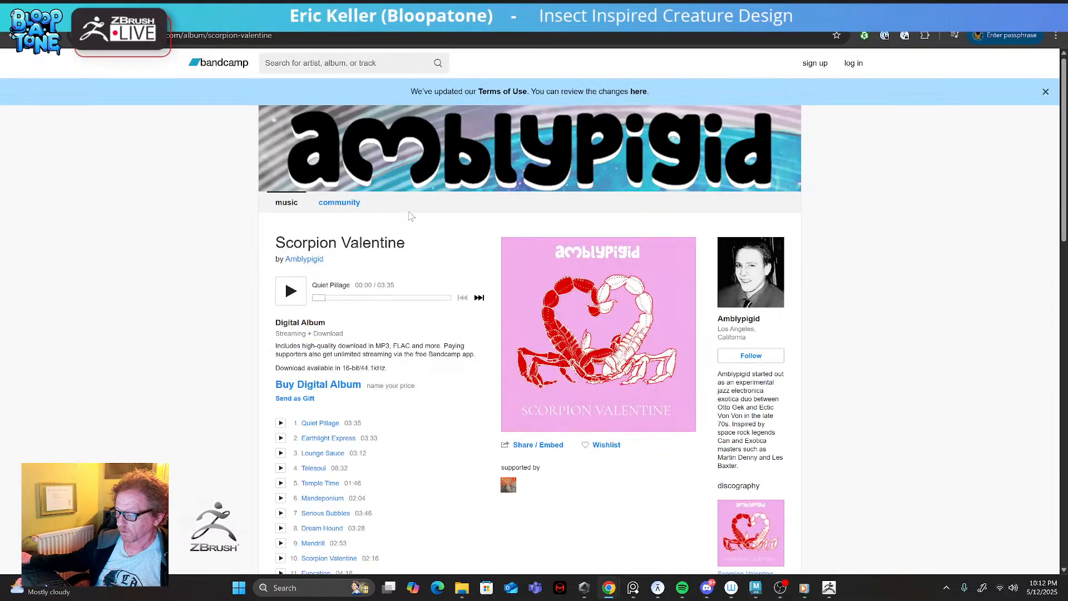
# - Read the album's track list and credits, then return to the artist page and put the browser away
pyautogui.scroll(-2, 384, 340)
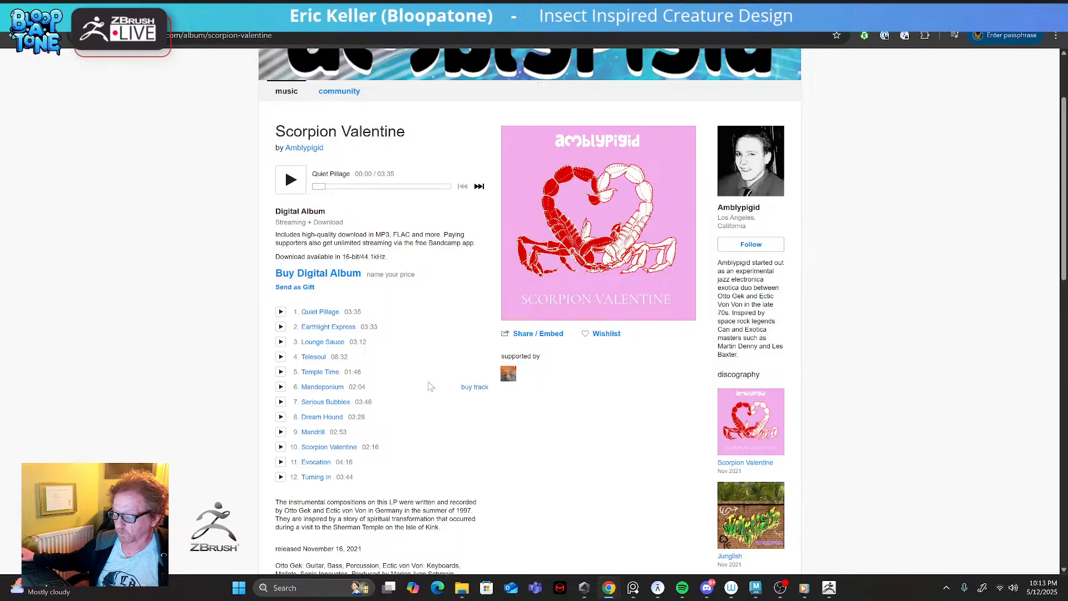
pyautogui.scroll(-1, 417, 367)
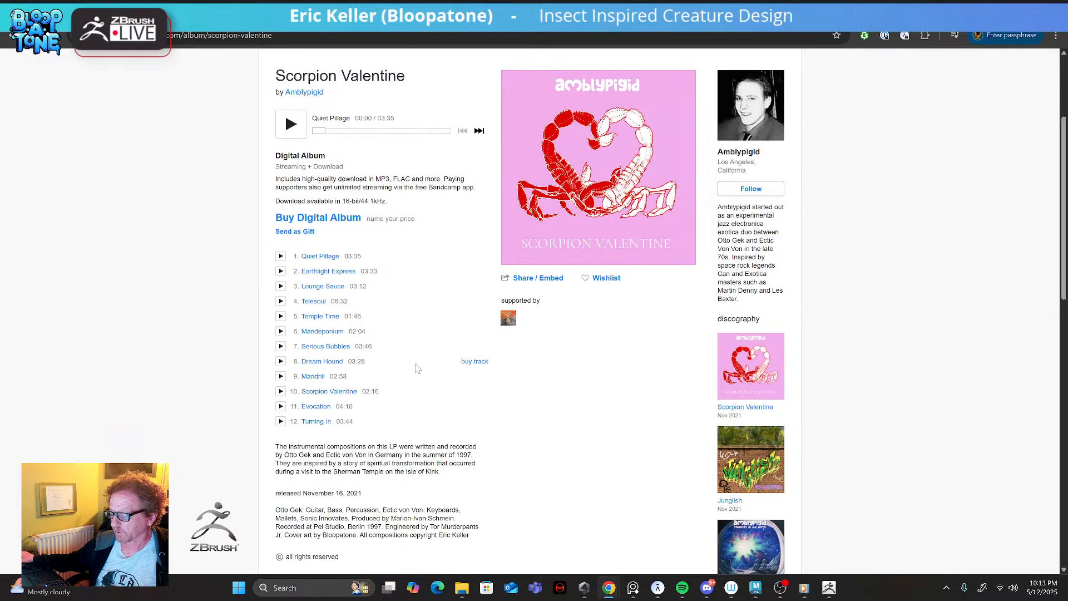
pyautogui.scroll(-1, 418, 368)
pyautogui.scroll(4, 417, 367)
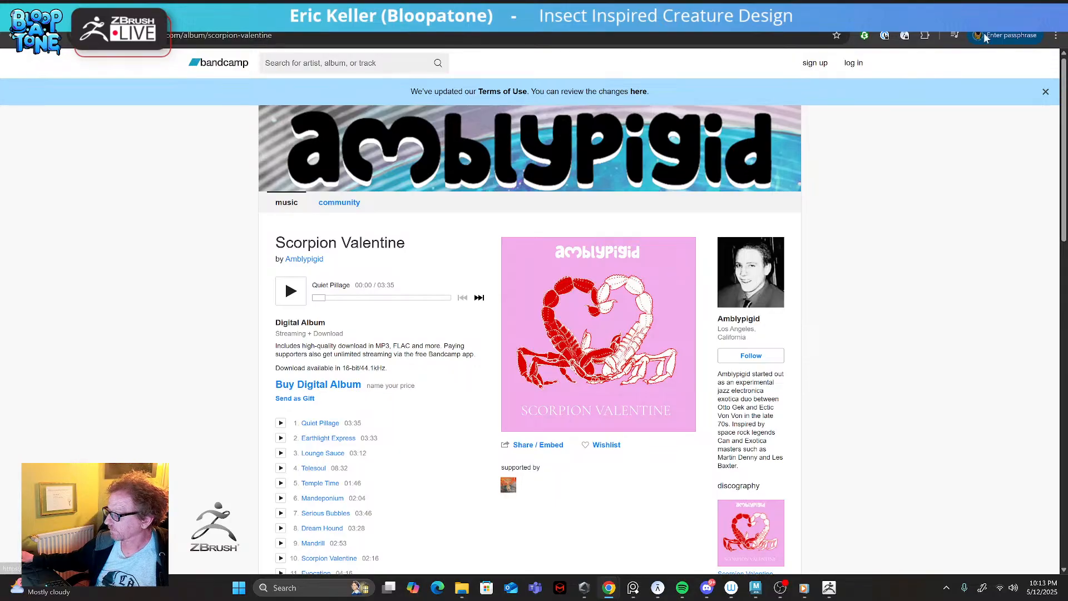
pyautogui.click(11, 37)
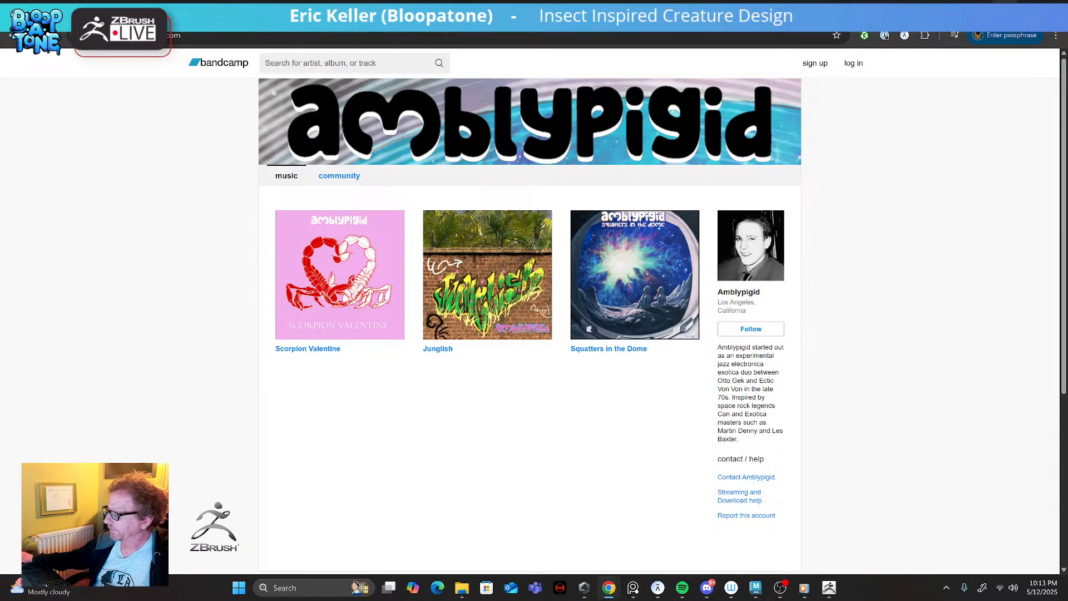
pyautogui.click(1004, 8)
# - View the glossa tube's cross-section end-on in ZBrush, then switch the active tool to the Bombus_sonorus bee scan
pyautogui.moveTo(503, 296); pyautogui.dragTo(661, 312)
pyautogui.moveTo(39, 205)
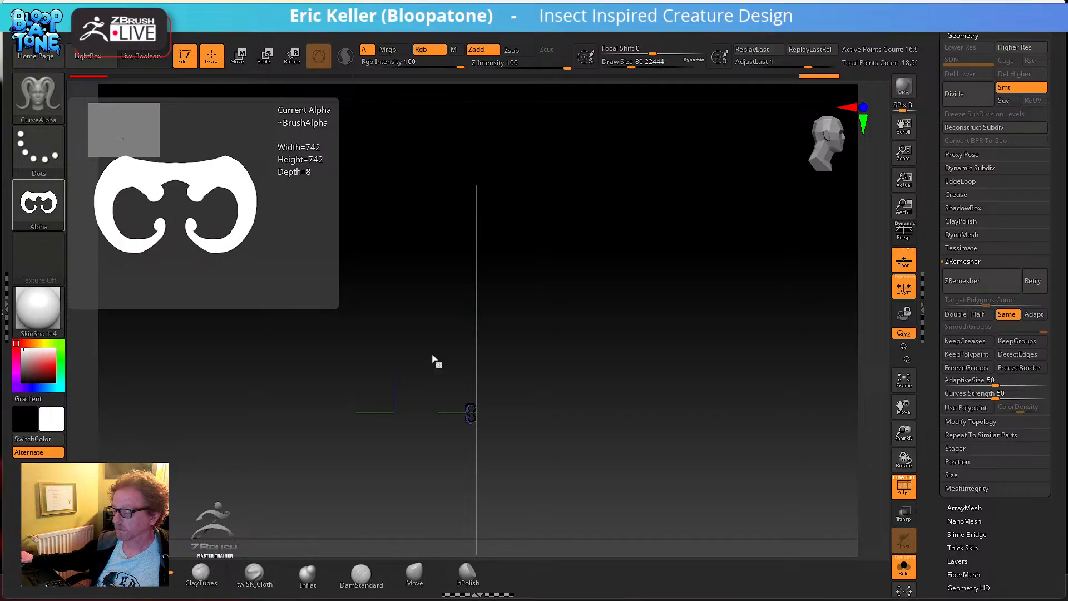
pyautogui.moveTo(611, 406)
pyautogui.mouseDown()
pyautogui.moveTo(638, 384)
pyautogui.moveTo(668, 434)
pyautogui.moveTo(661, 449)
pyautogui.moveTo(689, 391)
pyautogui.moveTo(667, 412)
pyautogui.moveTo(705, 491)
pyautogui.moveTo(736, 512)
pyautogui.mouseUp()
pyautogui.keyDown('alt'); pyautogui.moveTo(562, 460); pyautogui.dragTo(637, 473); pyautogui.keyUp('alt')
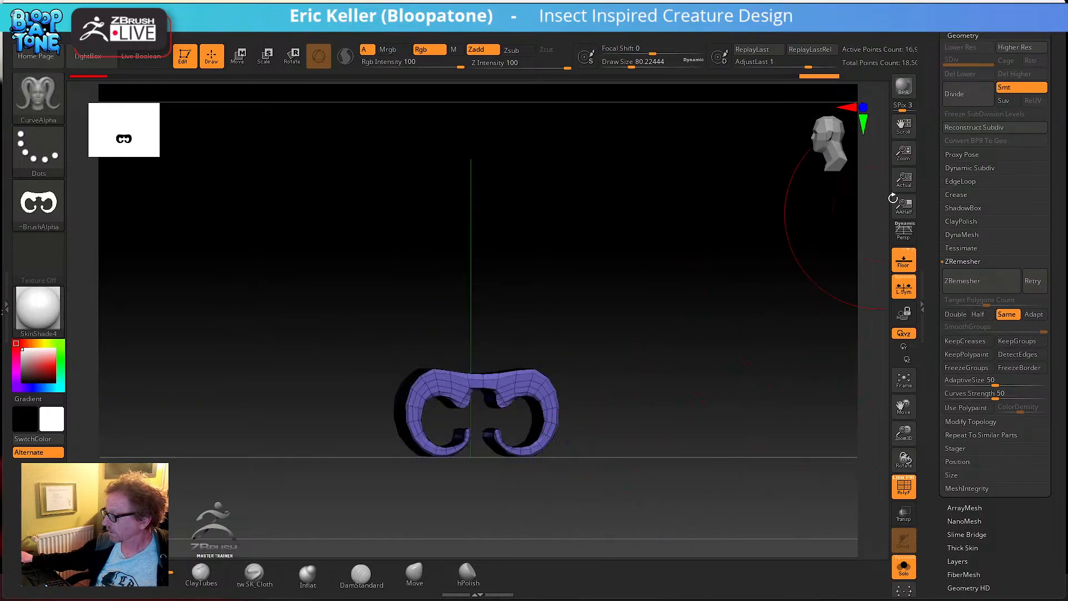
pyautogui.moveTo(933, 149); pyautogui.dragTo(913, 270)
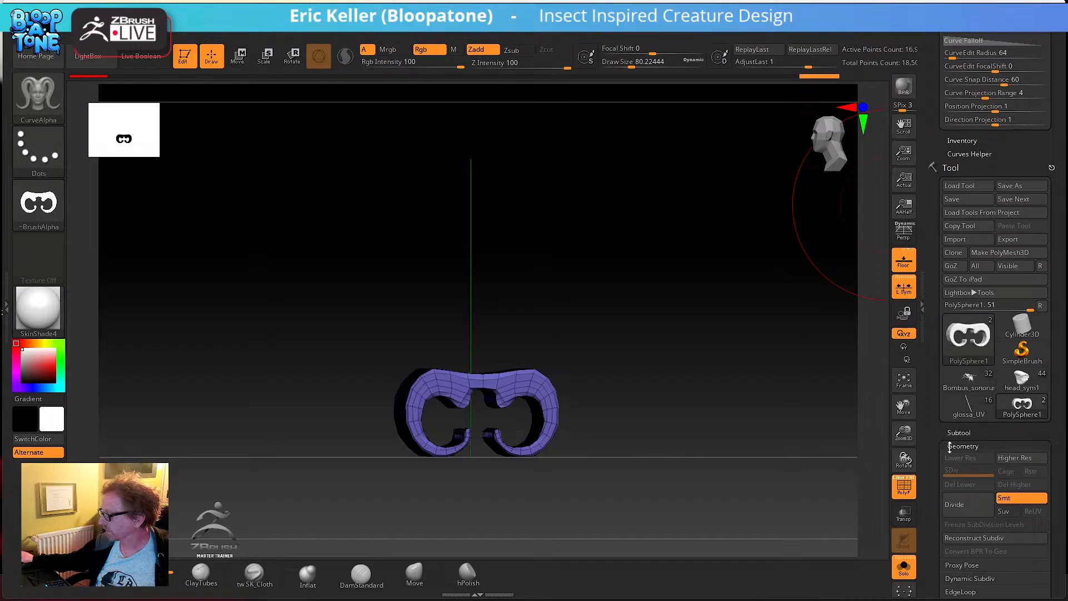
pyautogui.click(958, 432)
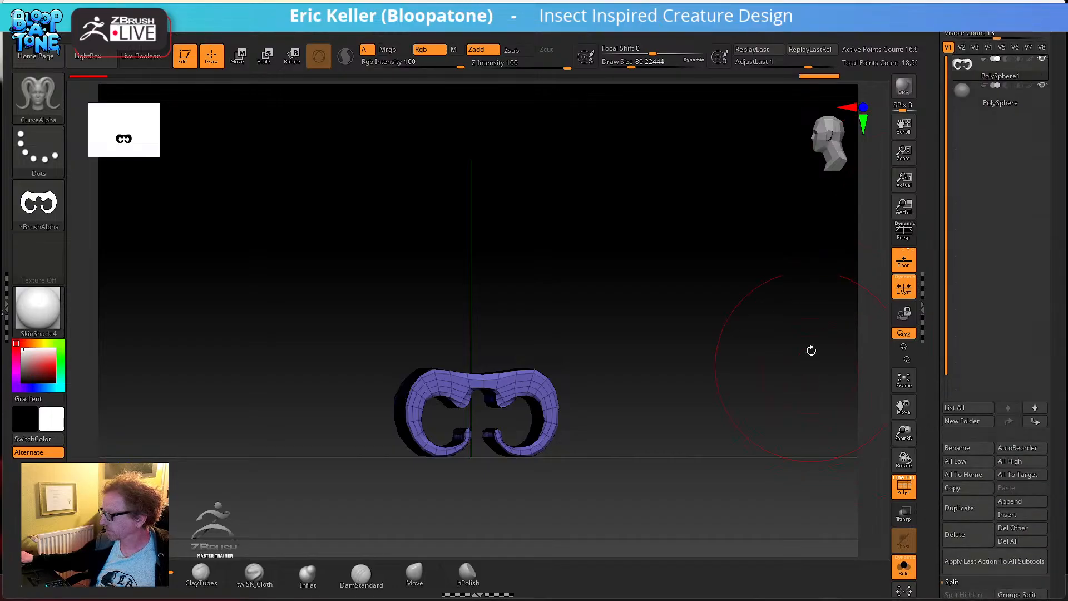
pyautogui.click(927, 147)
pyautogui.moveTo(966, 299)
pyautogui.moveTo(966, 266)
pyautogui.moveTo(1023, 275)
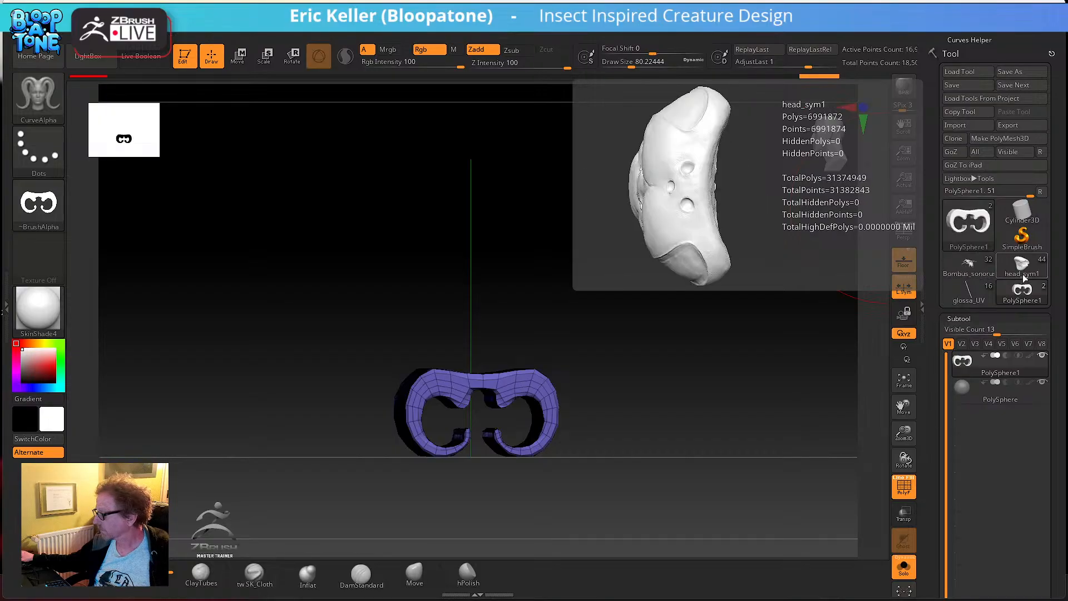
pyautogui.click(969, 265)
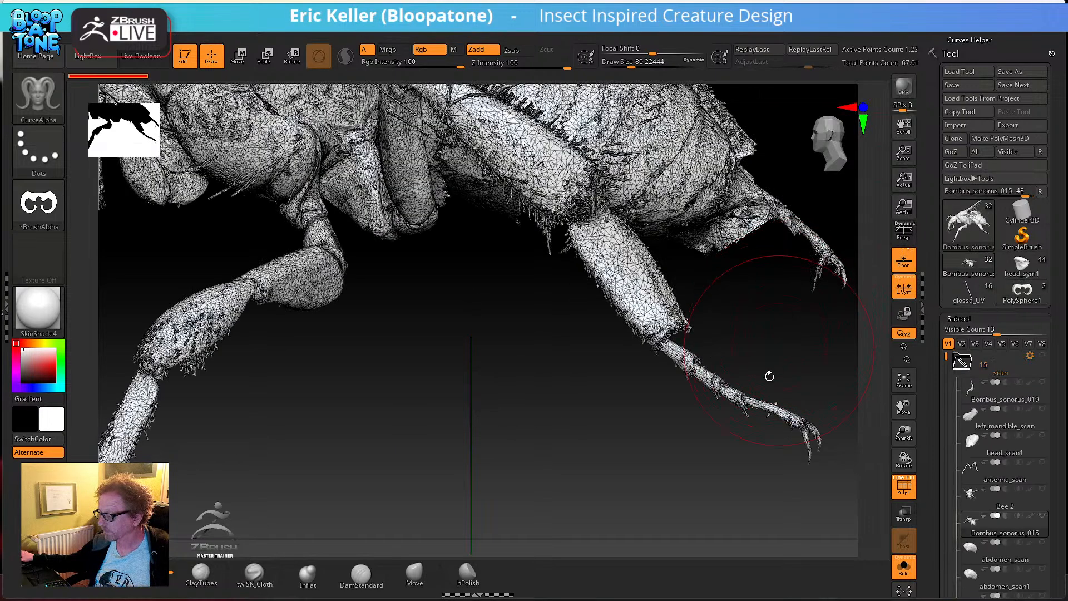
# - Examine the bee scan's long curved mouthparts with the polyframe display off and the draw size at 28.75
pyautogui.keyDown('alt'); pyautogui.moveTo(465, 445); pyautogui.dragTo(339, 432); pyautogui.keyUp('alt')
pyautogui.click(903, 487)
pyautogui.keyDown('alt'); pyautogui.moveTo(679, 434); pyautogui.dragTo(810, 465); pyautogui.keyUp('alt')
pyautogui.moveTo(467, 425)
pyautogui.keyDown('alt'); pyautogui.mouseDown()
pyautogui.moveTo(567, 434)
pyautogui.moveTo(501, 429)
pyautogui.moveTo(857, 569)
pyautogui.moveTo(463, 420)
pyautogui.moveTo(558, 393)
pyautogui.moveTo(484, 350)
pyautogui.moveTo(482, 377)
pyautogui.moveTo(392, 372)
pyautogui.mouseUp(); pyautogui.keyUp('alt')
pyautogui.press('s')
pyautogui.moveTo(479, 441); pyautogui.dragTo(332, 243)
pyautogui.moveTo(423, 478); pyautogui.dragTo(548, 456)
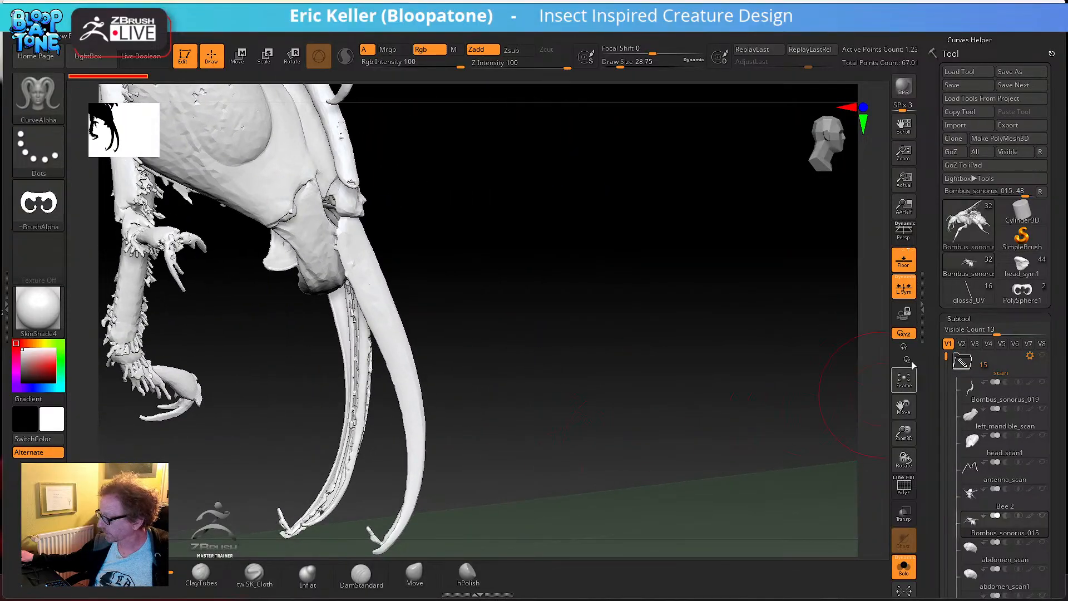
# - Append the glossa tube mesh to the bee scan's subtool list
pyautogui.moveTo(931, 414); pyautogui.dragTo(929, 308)
pyautogui.moveTo(939, 166); pyautogui.dragTo(939, 399)
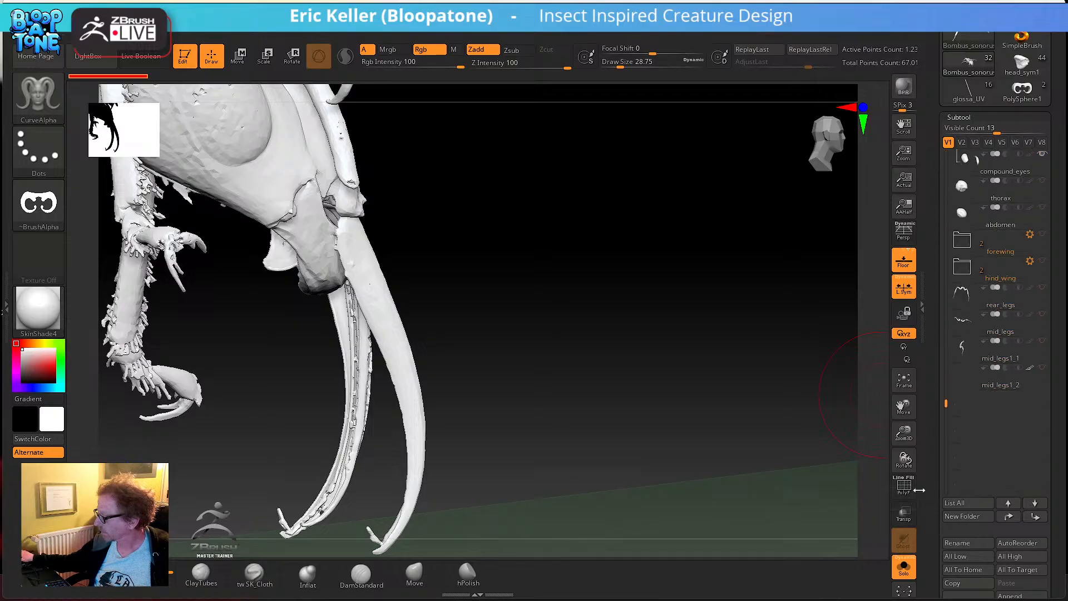
pyautogui.moveTo(932, 495); pyautogui.dragTo(935, 450)
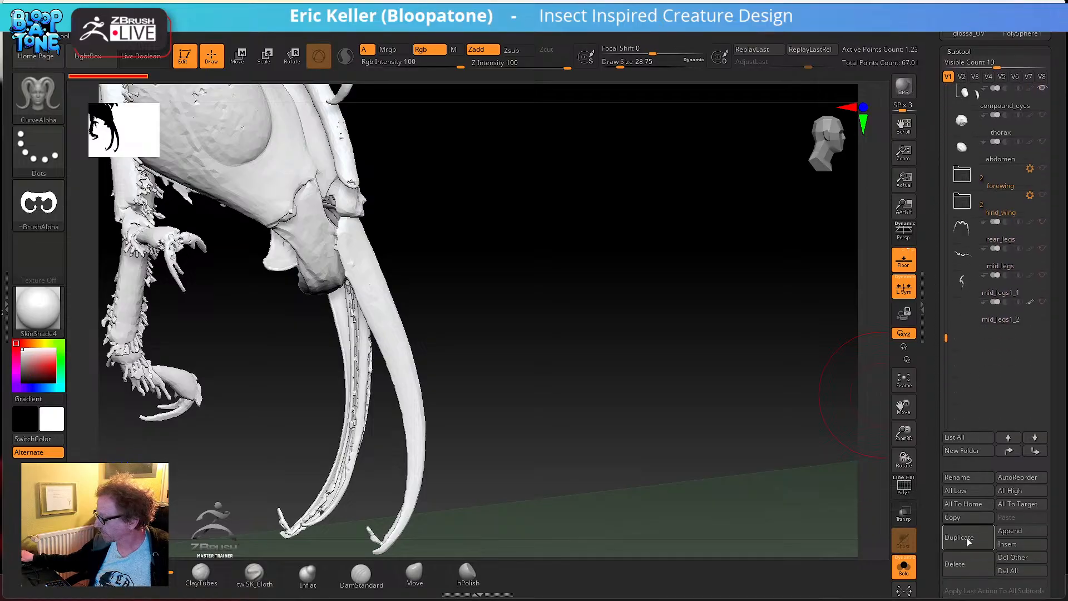
pyautogui.click(1009, 530)
pyautogui.moveTo(742, 350)
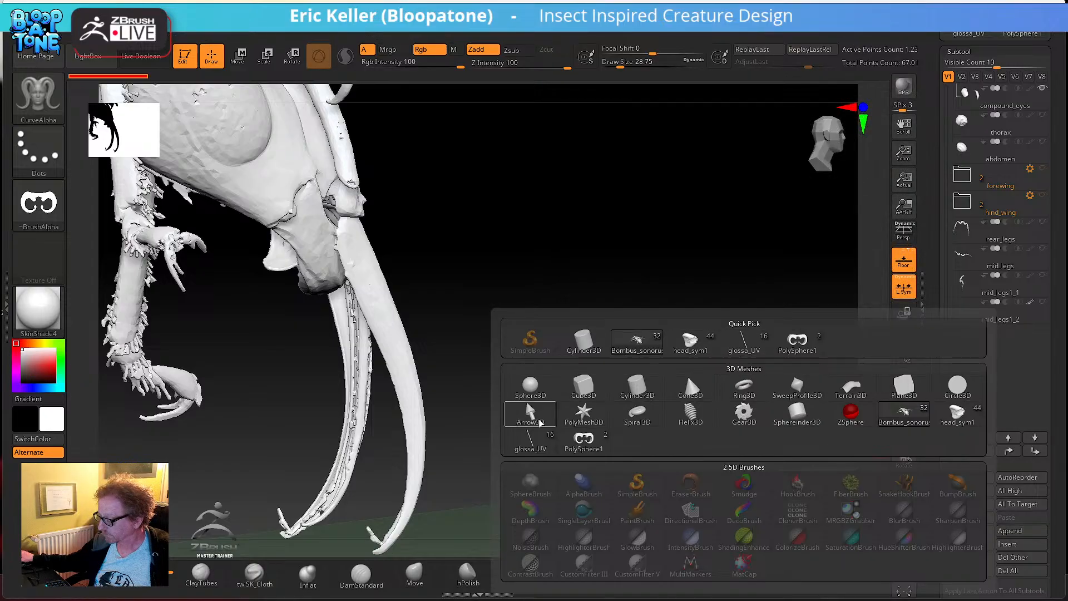
pyautogui.click(541, 442)
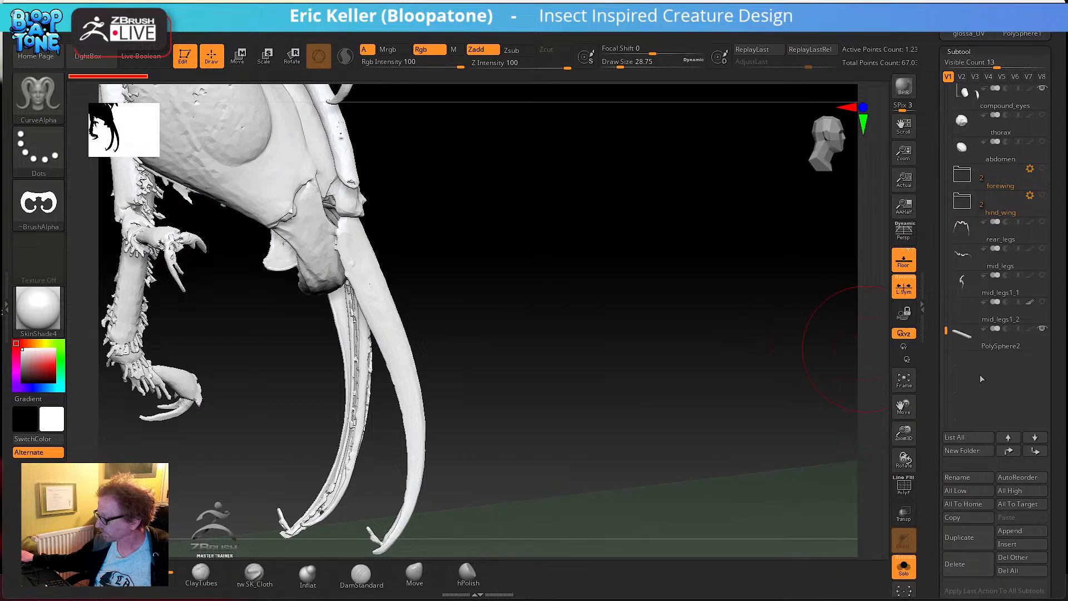
# - Select the appended tube with the Move gizmo active, turn Solo off and show the other subtools as transparent ghosts
pyautogui.click(1003, 351)
pyautogui.moveTo(726, 364); pyautogui.dragTo(604, 363)
pyautogui.press('w')
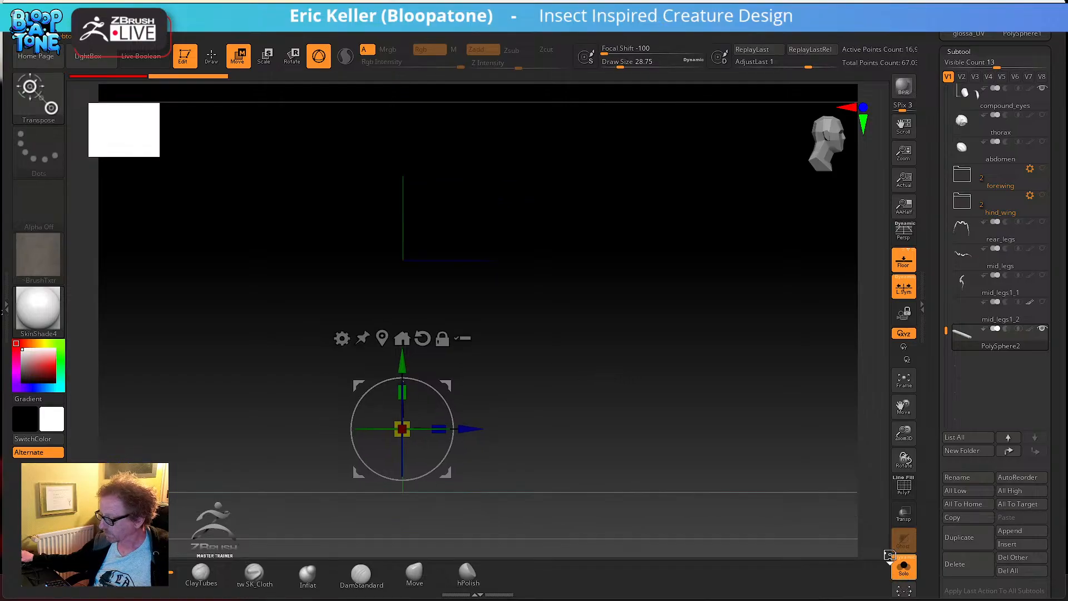
pyautogui.click(902, 567)
pyautogui.click(904, 513)
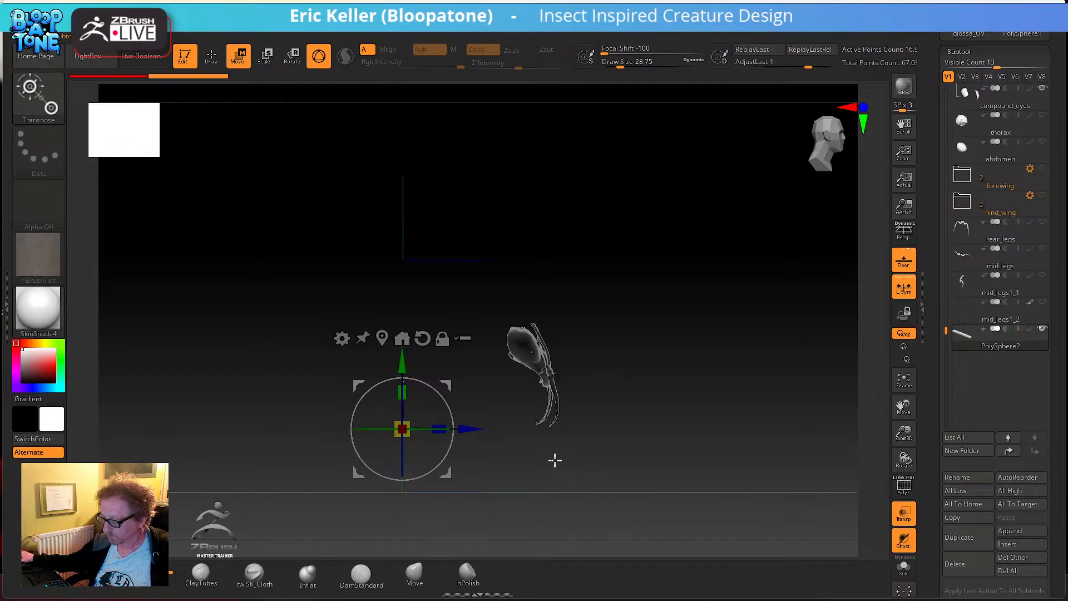
# - Rotate the tube by -90 degrees, centre the gizmo on it and move it beside the bee's mouthparts
pyautogui.moveTo(358, 427); pyautogui.dragTo(448, 429)
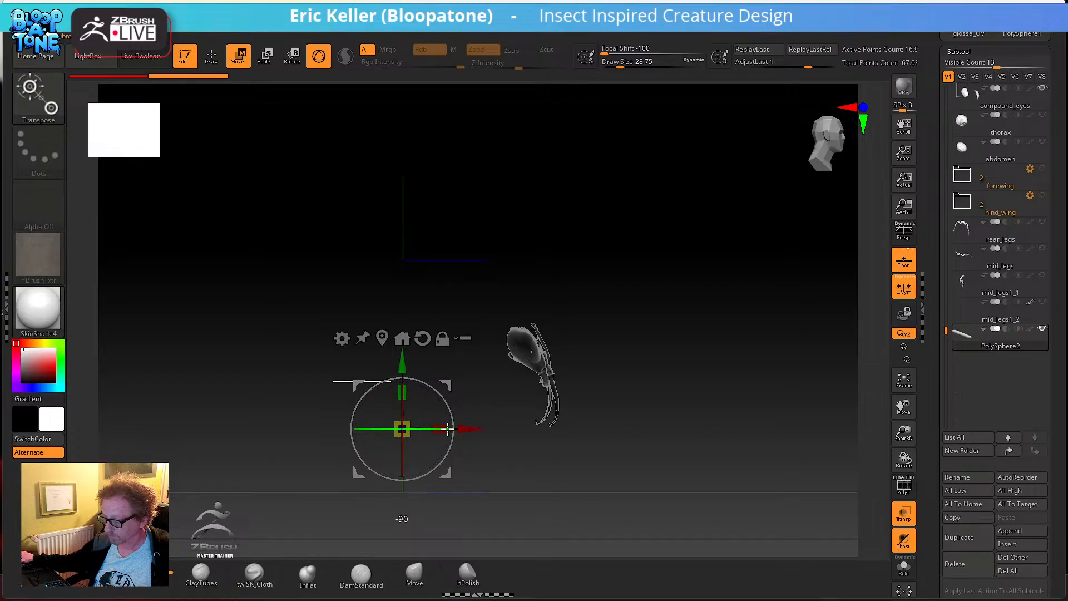
pyautogui.click(383, 338)
pyautogui.moveTo(439, 377); pyautogui.dragTo(626, 410)
pyautogui.keyDown('alt'); pyautogui.moveTo(685, 440); pyautogui.dragTo(857, 548); pyautogui.keyUp('alt')
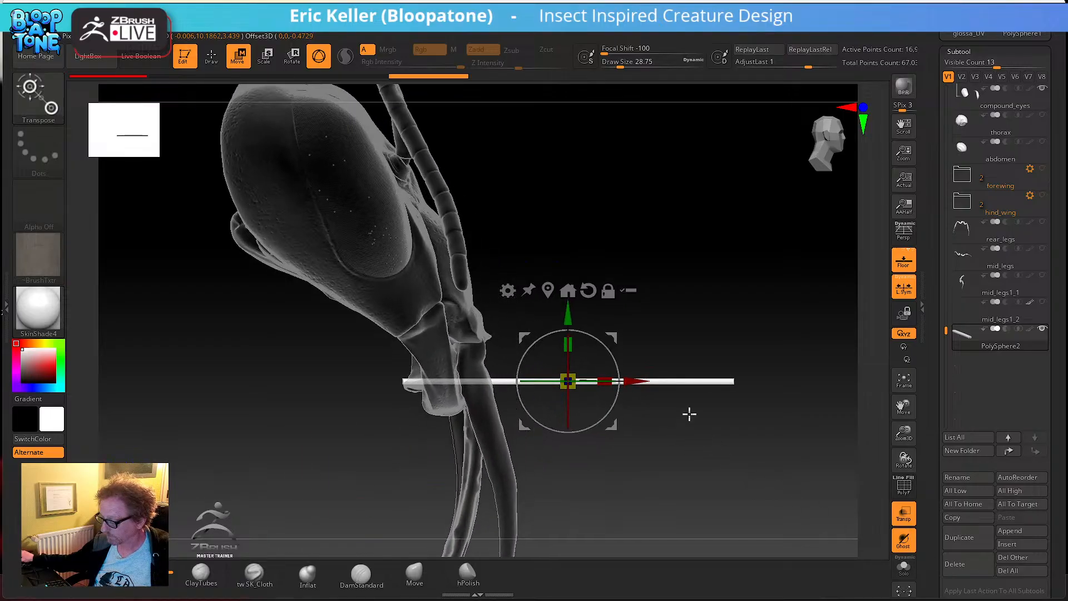
# - Shift the gizmo pivot to the tube's end, swing the tube to hang downward and place its upper end at the mouth's base
pyautogui.keyDown('alt'); pyautogui.moveTo(634, 380); pyautogui.dragTo(471, 381); pyautogui.keyUp('alt')
pyautogui.moveTo(665, 482); pyautogui.dragTo(649, 467)
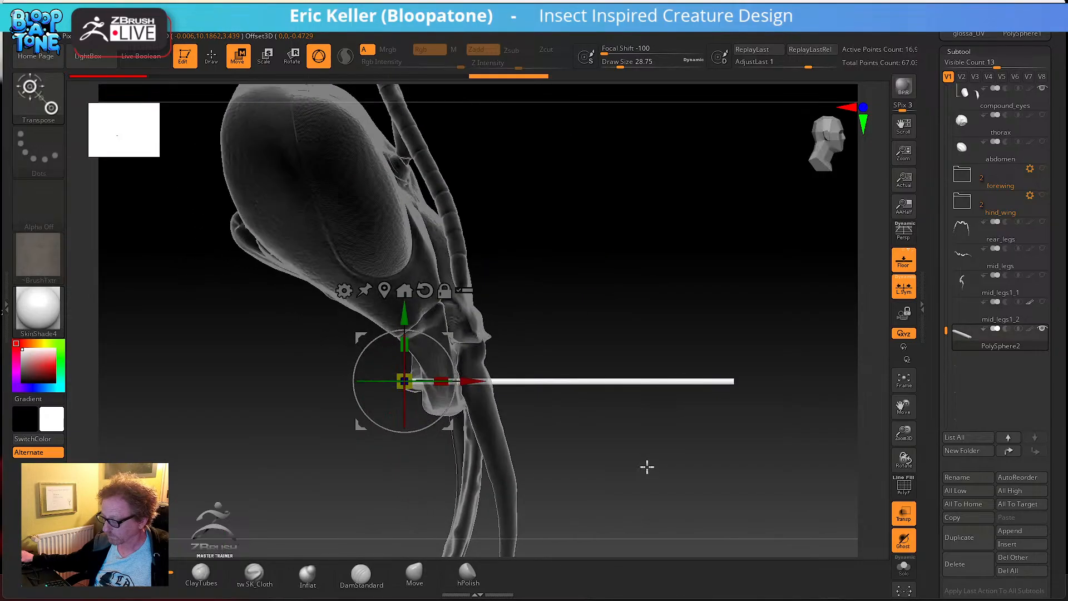
pyautogui.moveTo(455, 398); pyautogui.dragTo(379, 443)
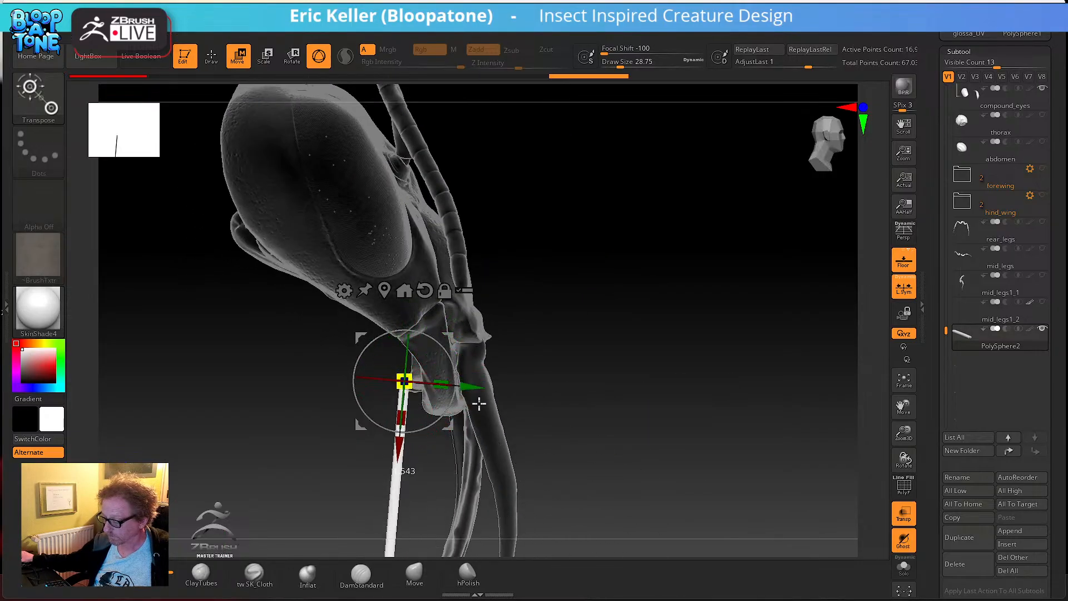
pyautogui.keyDown('shift'); pyautogui.moveTo(558, 419); pyautogui.dragTo(444, 325); pyautogui.keyUp('shift')
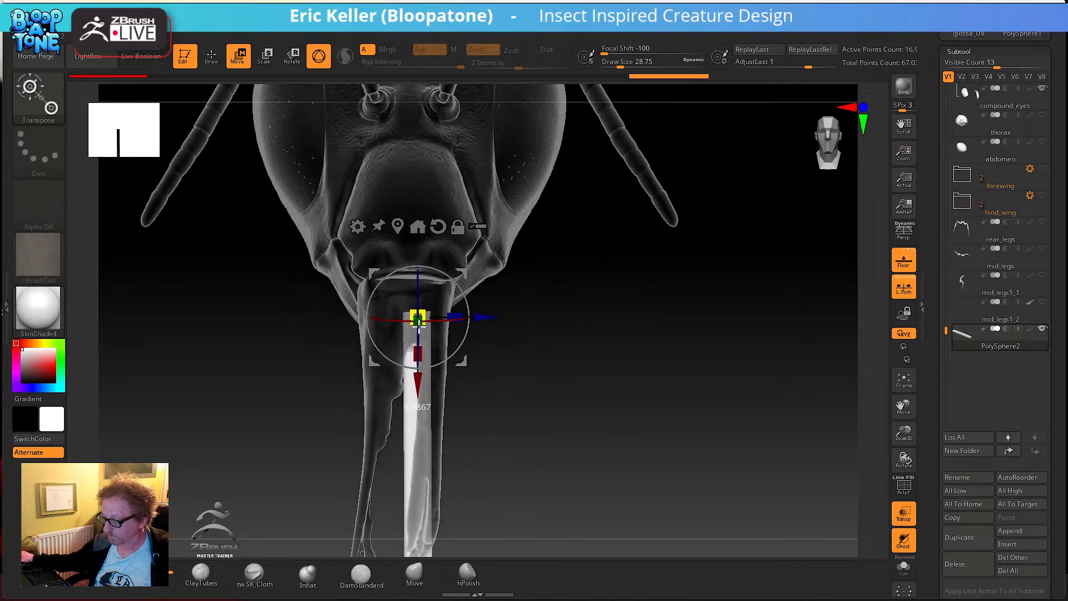
pyautogui.moveTo(553, 419); pyautogui.dragTo(587, 353)
pyautogui.moveTo(429, 243); pyautogui.dragTo(470, 210)
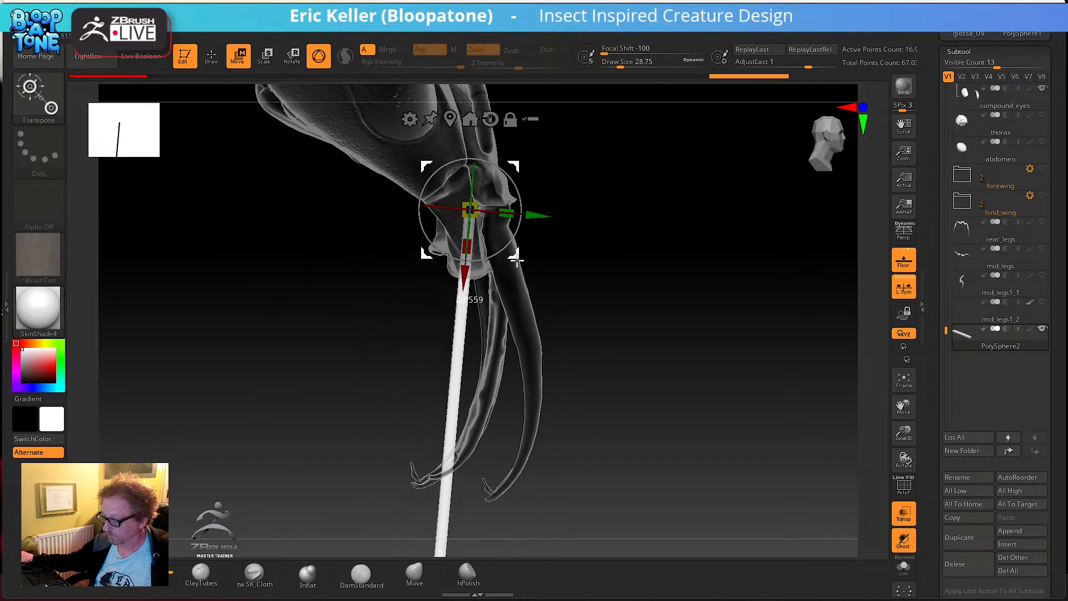
# - Duplicate the mouth_scan2 subtool and move the copy to the end of the subtool list, below the tube
pyautogui.moveTo(927, 344); pyautogui.dragTo(932, 434)
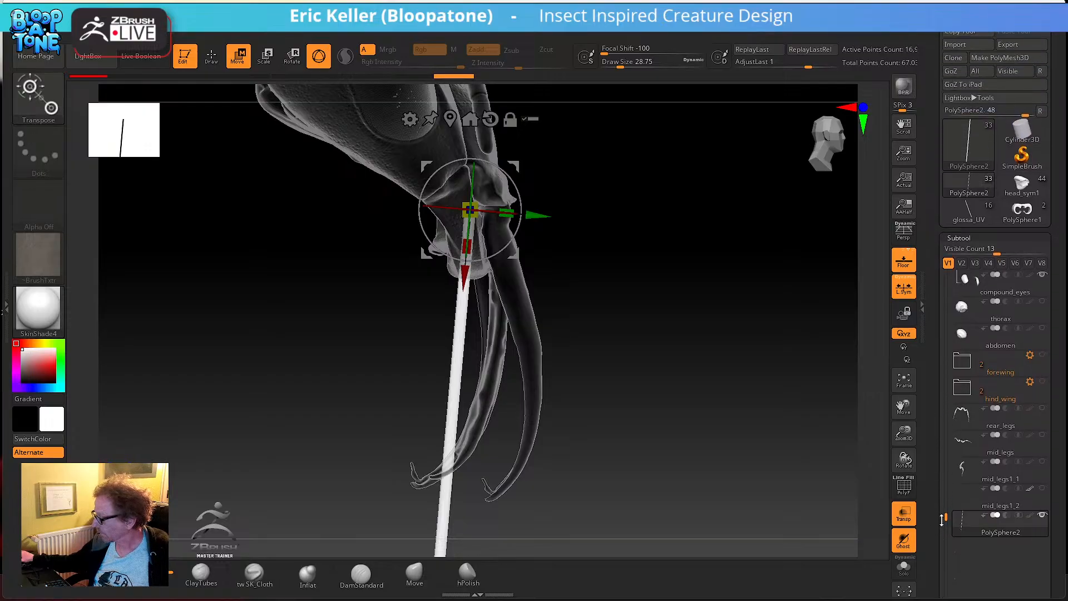
pyautogui.moveTo(945, 516); pyautogui.dragTo(945, 432)
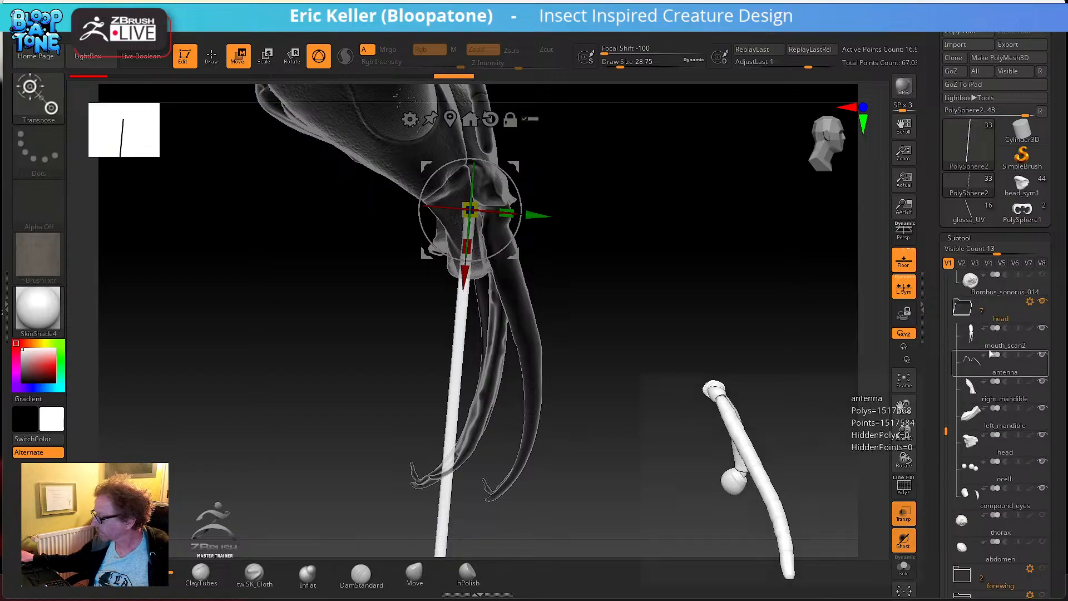
pyautogui.click(996, 335)
pyautogui.moveTo(929, 488); pyautogui.dragTo(917, 404)
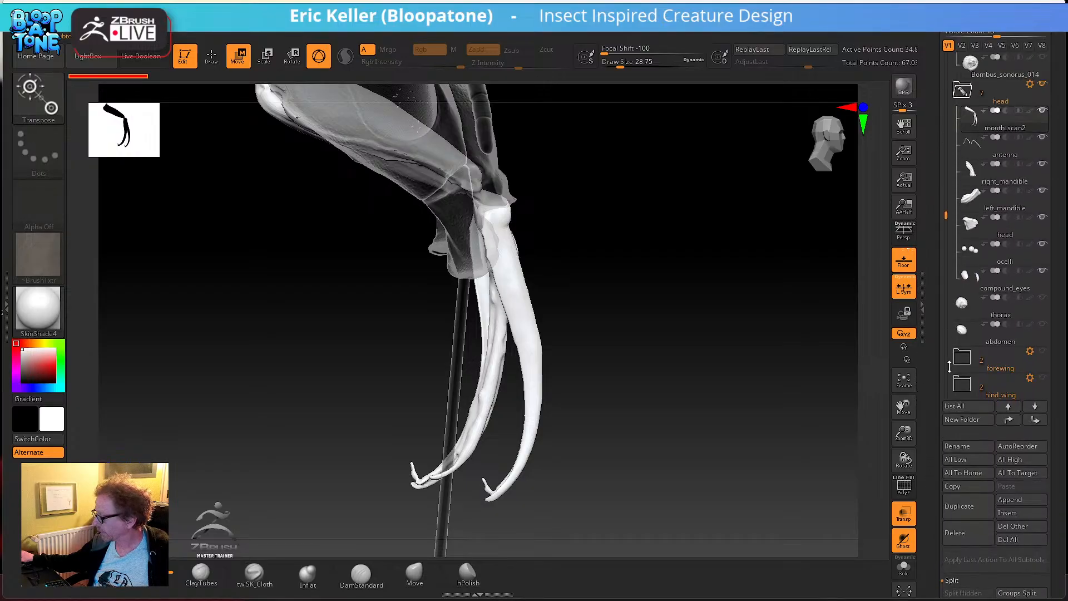
pyautogui.click(964, 505)
pyautogui.click(1035, 420)
pyautogui.click(1035, 420)
pyautogui.click(1035, 420)
pyautogui.click(1035, 420)
pyautogui.click(1035, 420)
pyautogui.click(1035, 419)
pyautogui.click(1034, 419)
pyautogui.click(1035, 420)
pyautogui.click(1035, 419)
pyautogui.click(1035, 420)
pyautogui.click(1035, 419)
pyautogui.click(1035, 420)
pyautogui.click(1035, 420)
pyautogui.click(1035, 420)
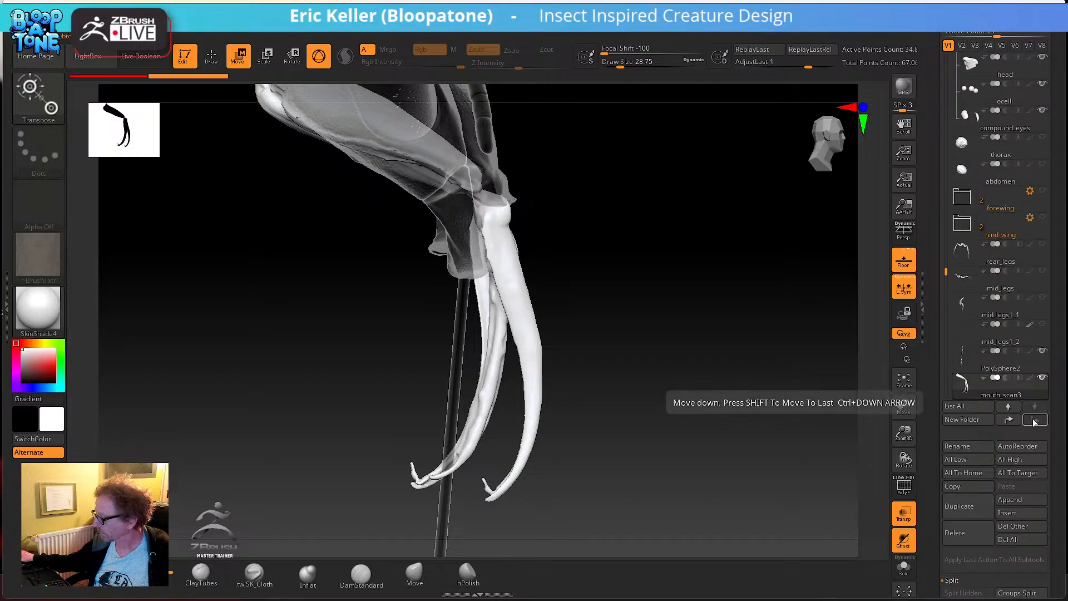
# - Reselect the tube and hide the head folder's parts so only the duplicated mouth scan remains with it
pyautogui.click(992, 369)
pyautogui.moveTo(791, 382); pyautogui.dragTo(763, 386)
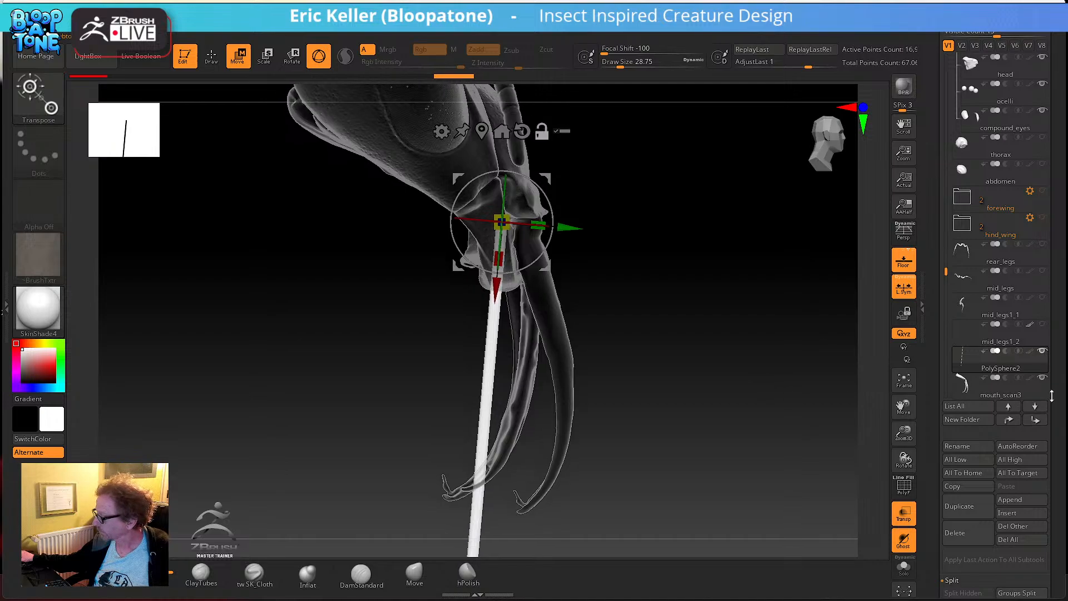
pyautogui.keyDown('shift'); pyautogui.click(1043, 379); pyautogui.keyUp('shift')
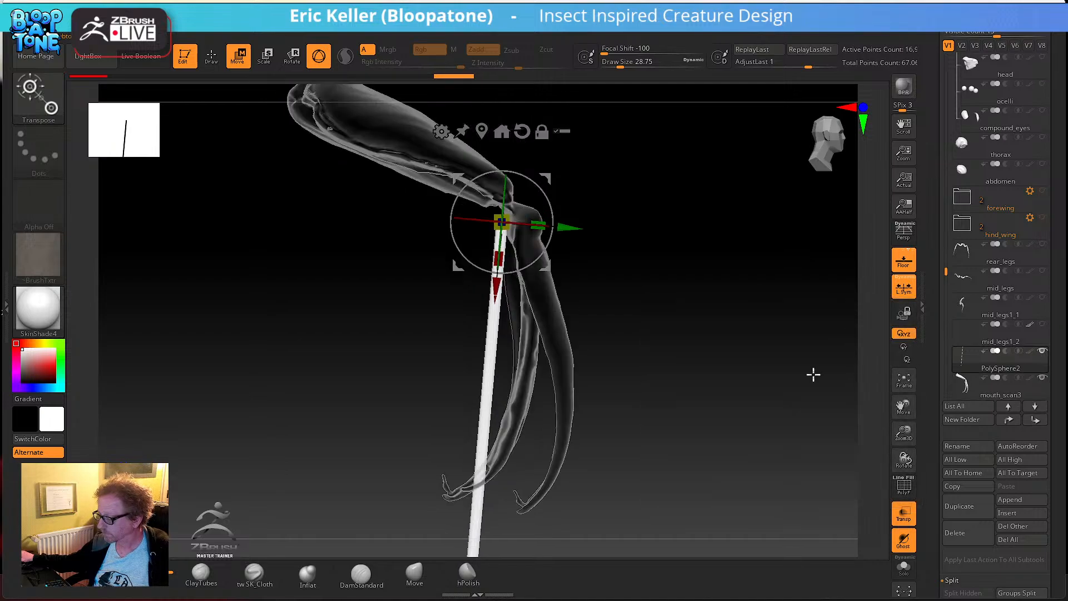
# - Align the tube upright along the mouthparts in the straight-on view, adjusting it with the gizmo at its upper end
pyautogui.moveTo(739, 374); pyautogui.dragTo(693, 340)
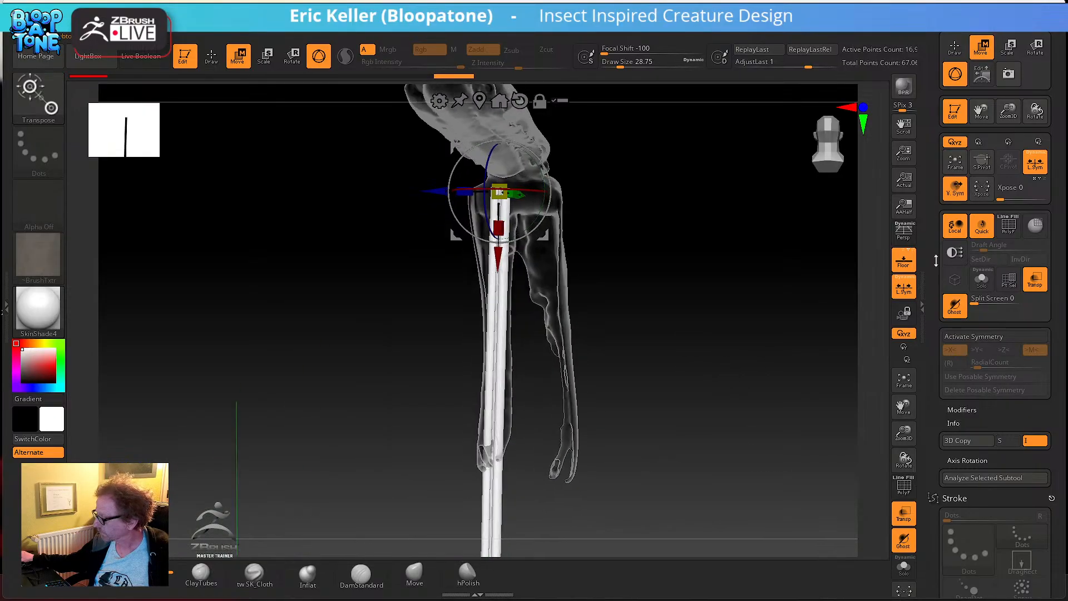
pyautogui.scroll(-5, 996, 278)
pyautogui.moveTo(642, 248); pyautogui.dragTo(589, 253)
pyautogui.moveTo(499, 191); pyautogui.dragTo(430, 181)
pyautogui.moveTo(746, 261); pyautogui.dragTo(749, 330)
pyautogui.keyDown('alt'); pyautogui.moveTo(727, 253); pyautogui.dragTo(725, 115); pyautogui.keyUp('alt')
pyautogui.keyDown('alt'); pyautogui.moveTo(766, 315); pyautogui.dragTo(682, 360); pyautogui.keyUp('alt')
pyautogui.keyDown('alt'); pyautogui.moveTo(680, 321); pyautogui.dragTo(707, 282); pyautogui.keyUp('alt')
pyautogui.moveTo(709, 303); pyautogui.dragTo(717, 325)
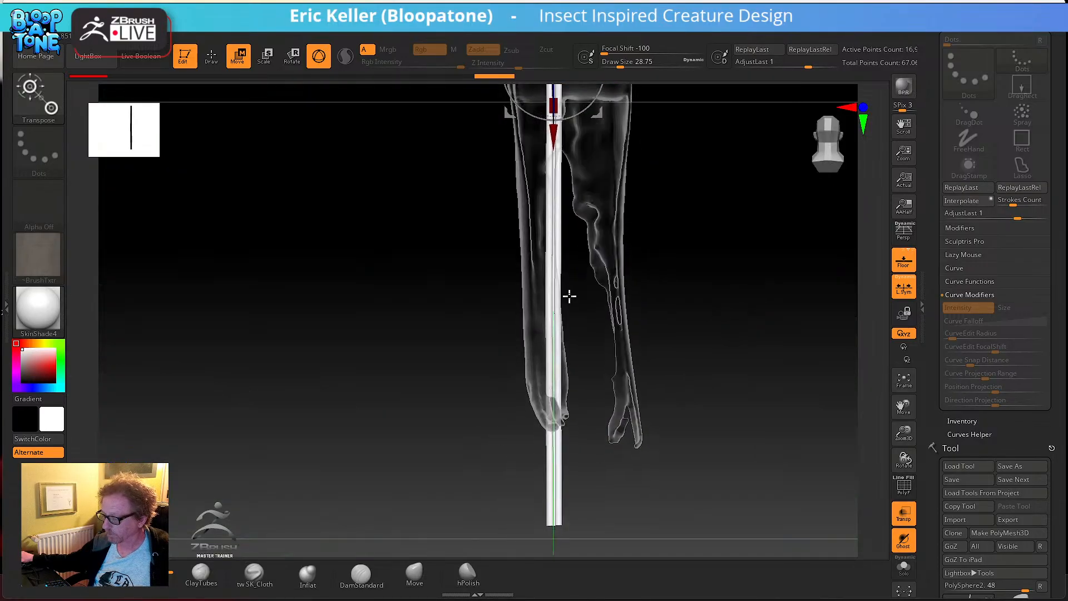
pyautogui.keyDown('alt'); pyautogui.moveTo(747, 282); pyautogui.dragTo(736, 420); pyautogui.keyUp('alt')
# - Add a Taper deformer to the tube and adjust the handle at its lower end
pyautogui.click(482, 117)
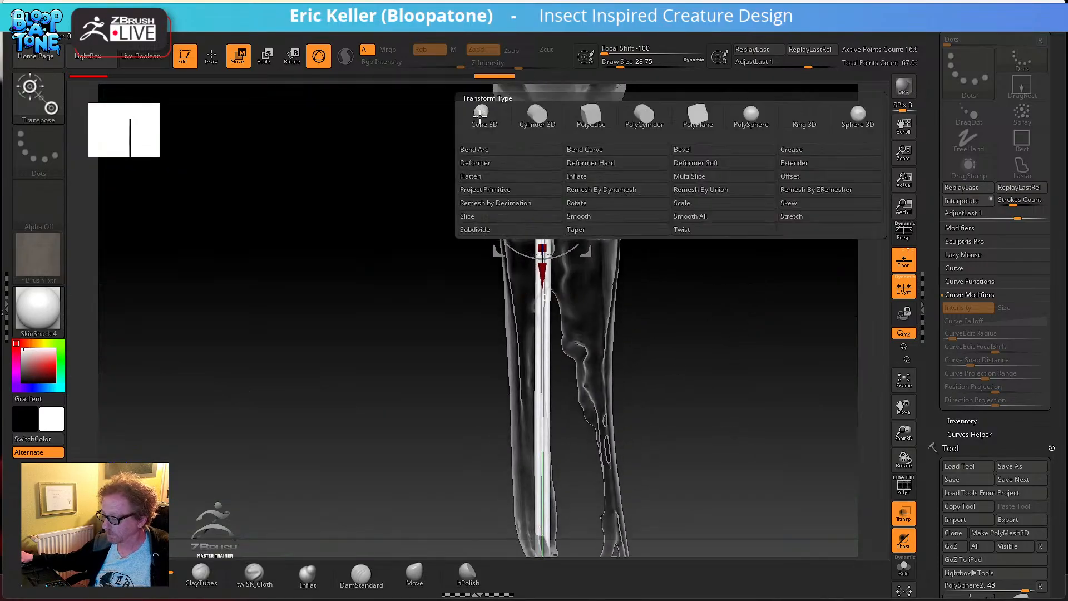
pyautogui.click(585, 232)
pyautogui.keyDown('alt'); pyautogui.moveTo(705, 441); pyautogui.dragTo(576, 444); pyautogui.keyUp('alt')
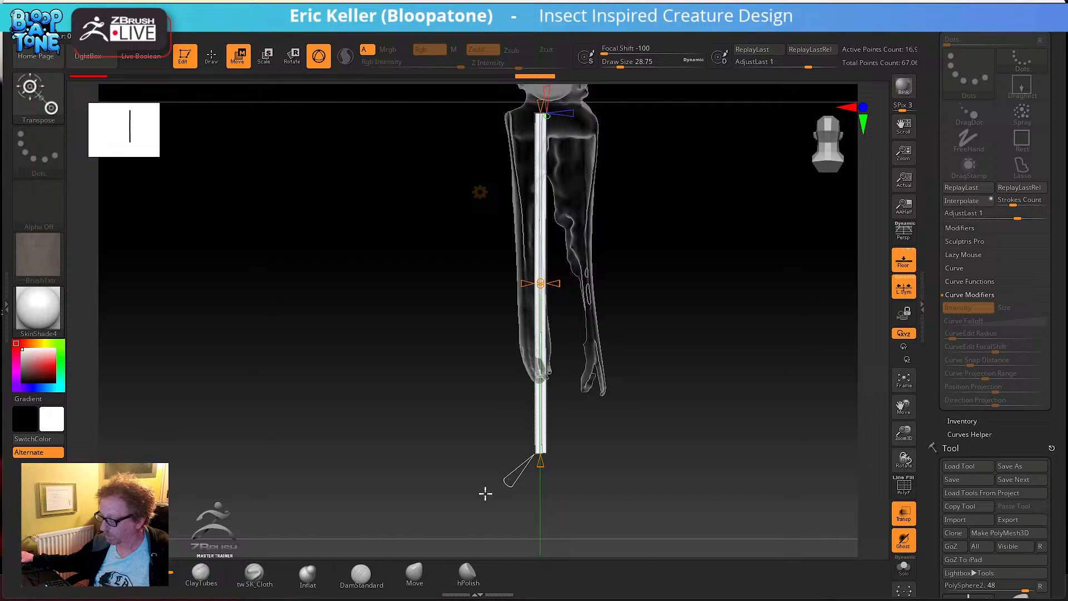
pyautogui.moveTo(507, 479); pyautogui.dragTo(539, 465)
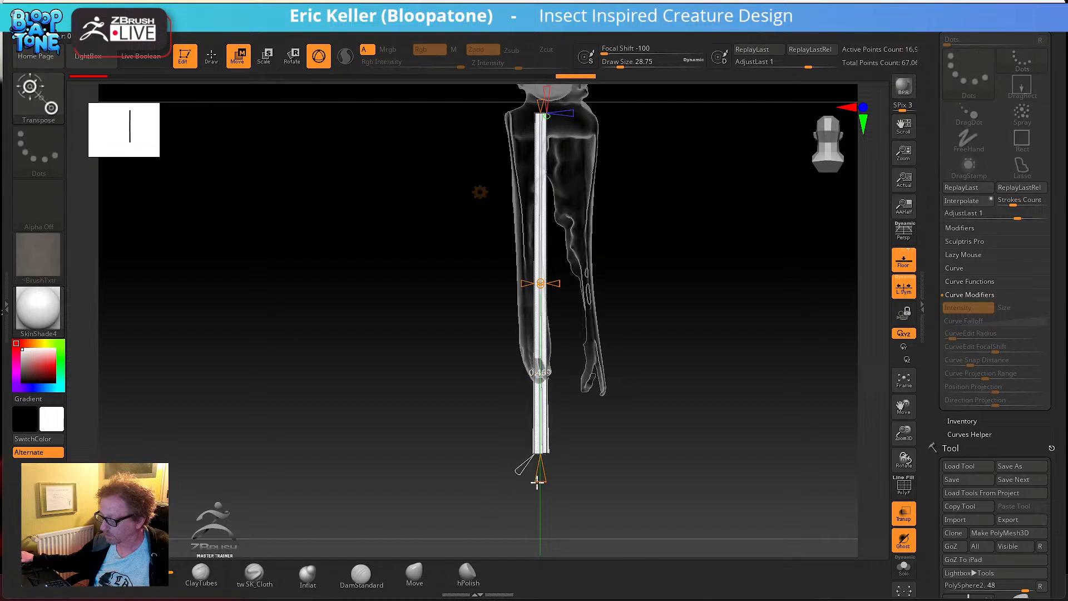
# - Narrow the tube toward its lower tip with the Taper deformer, check the profile from the side and accept the deformation
pyautogui.moveTo(606, 468); pyautogui.dragTo(616, 367)
pyautogui.moveTo(518, 465)
pyautogui.mouseDown()
pyautogui.moveTo(517, 450)
pyautogui.moveTo(649, 365)
pyautogui.moveTo(686, 410)
pyautogui.moveTo(626, 382)
pyautogui.moveTo(612, 408)
pyautogui.moveTo(644, 369)
pyautogui.moveTo(603, 405)
pyautogui.moveTo(619, 488)
pyautogui.moveTo(601, 253)
pyautogui.moveTo(601, 405)
pyautogui.moveTo(611, 430)
pyautogui.moveTo(627, 269)
pyautogui.moveTo(534, 429)
pyautogui.moveTo(549, 451)
pyautogui.moveTo(542, 426)
pyautogui.mouseUp()
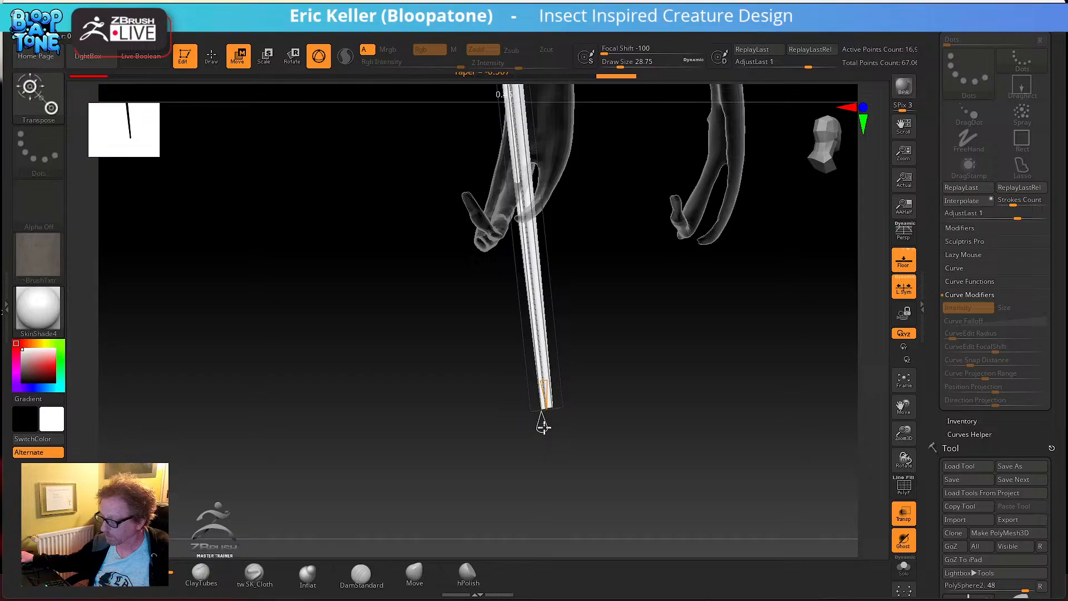
pyautogui.moveTo(612, 425); pyautogui.dragTo(494, 282)
pyautogui.keyDown('alt'); pyautogui.moveTo(556, 311); pyautogui.dragTo(681, 483); pyautogui.keyUp('alt')
pyautogui.click(904, 380)
pyautogui.keyDown('alt'); pyautogui.moveTo(752, 385); pyautogui.dragTo(750, 357); pyautogui.keyUp('alt')
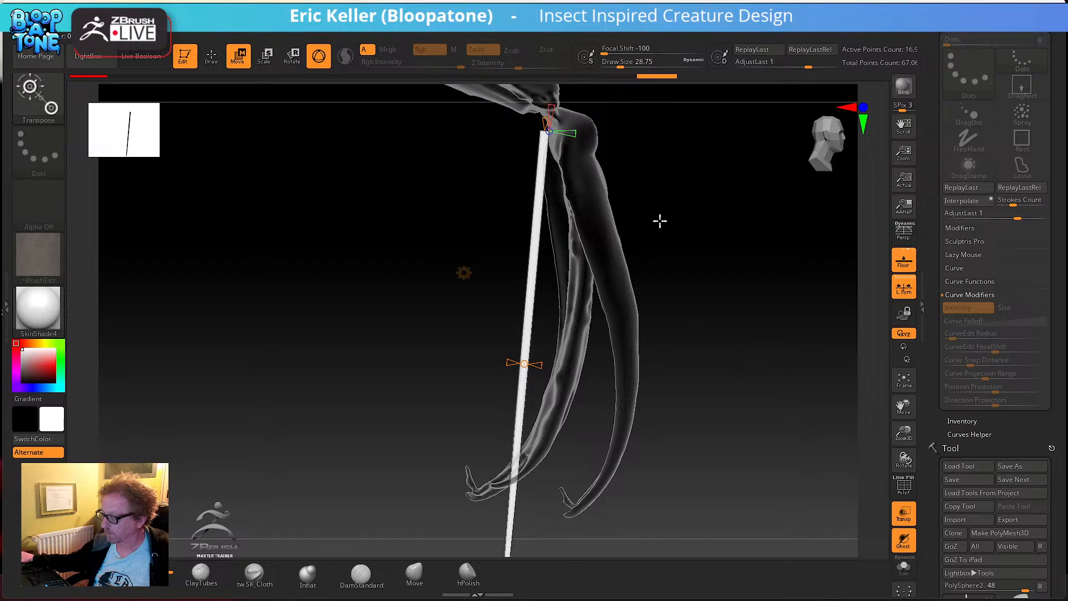
pyautogui.moveTo(661, 209); pyautogui.dragTo(485, 333)
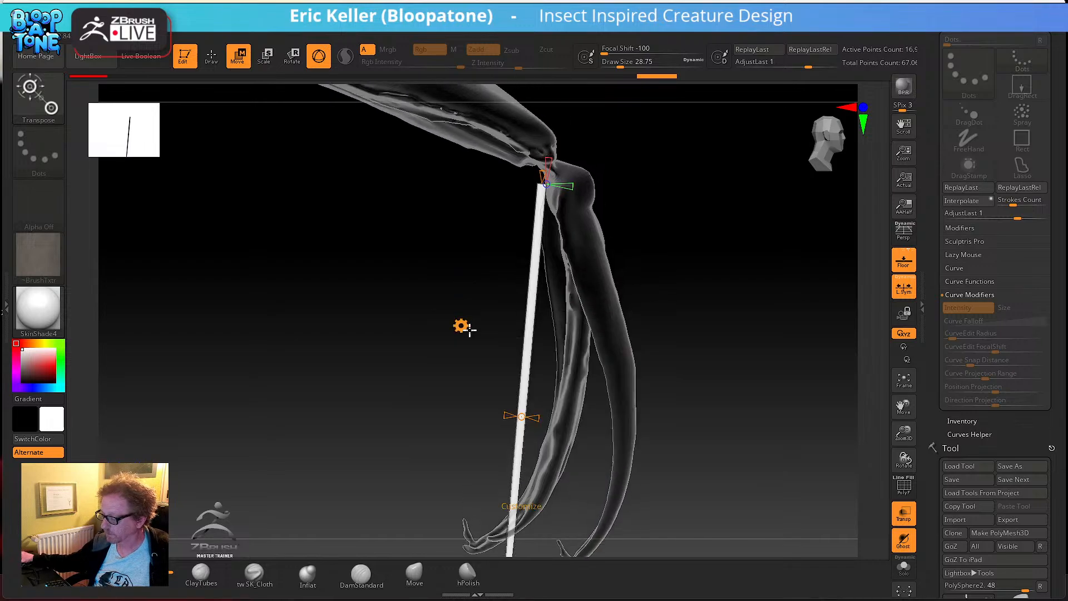
pyautogui.click(461, 326)
pyautogui.click(654, 325)
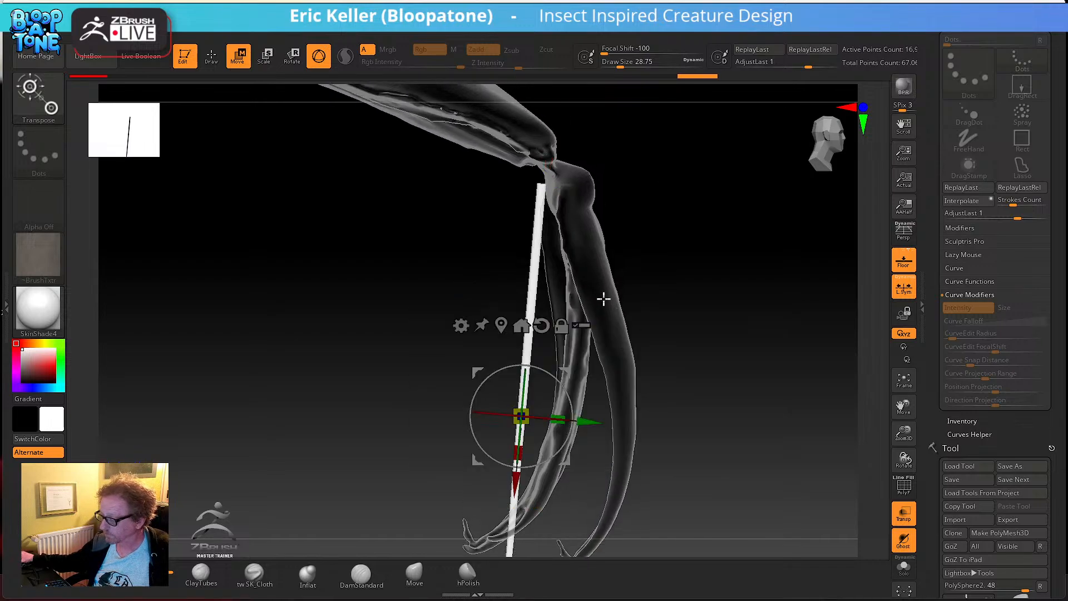
# - Add a Bend Curve deformer along the tube and reduce its number of curve points
pyautogui.click(461, 326)
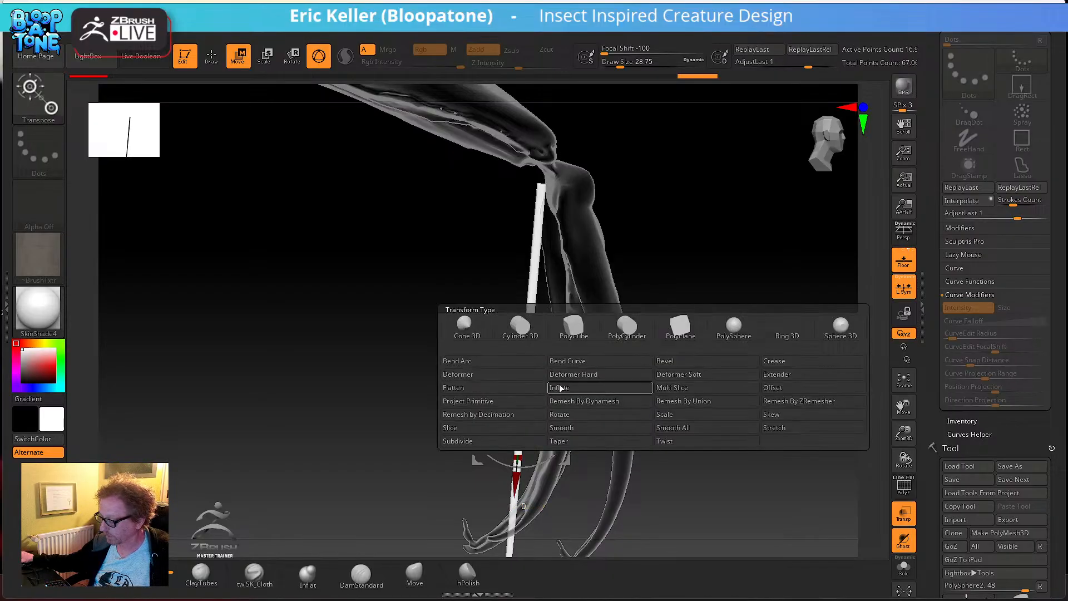
pyautogui.click(600, 361)
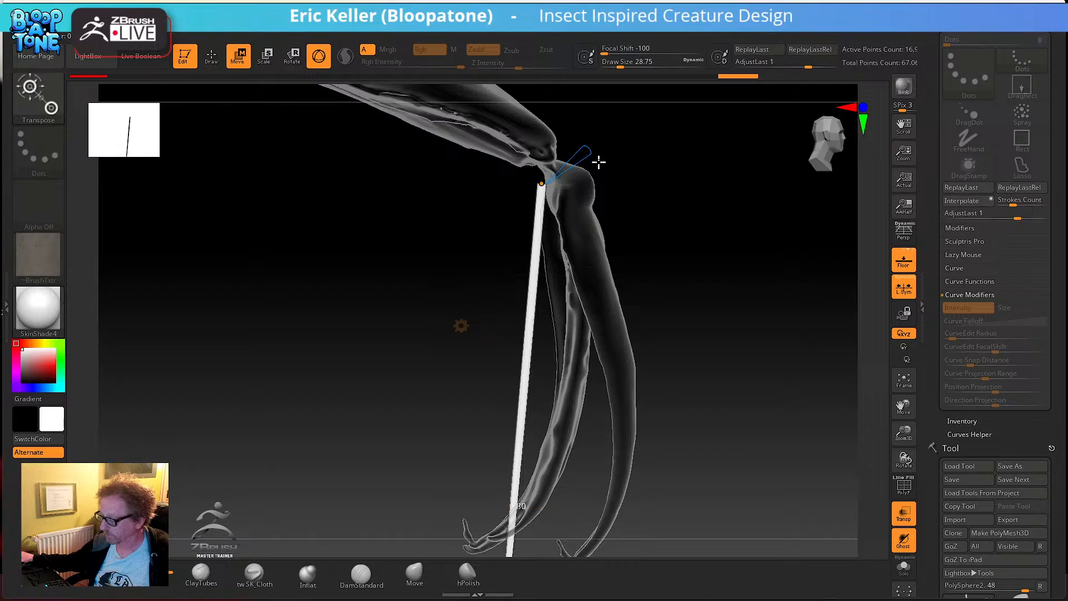
pyautogui.keyDown('alt'); pyautogui.moveTo(671, 401); pyautogui.dragTo(618, 346); pyautogui.keyUp('alt')
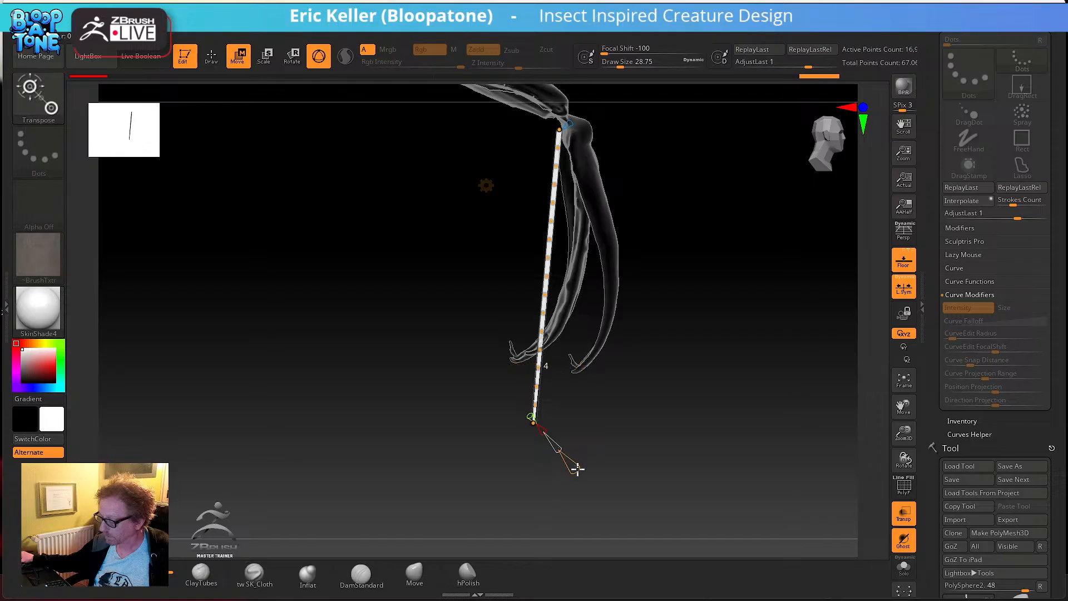
pyautogui.moveTo(574, 468); pyautogui.dragTo(572, 467)
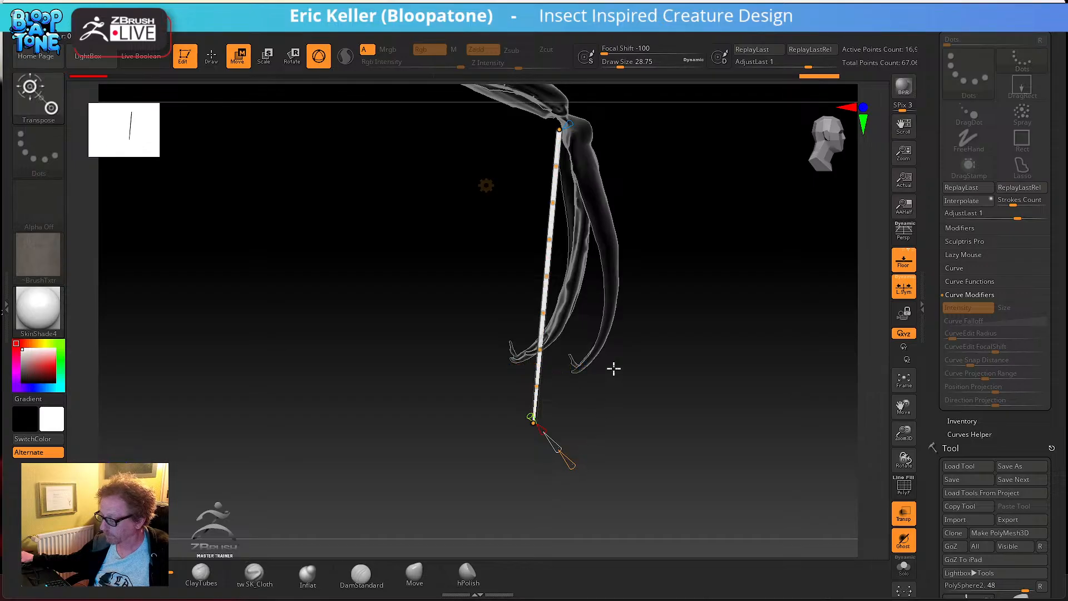
# - Bend the upper half of the tube along the mouthparts by repositioning its Bend Curve points, starting the tube at the joint
pyautogui.keyDown('alt'); pyautogui.moveTo(644, 321); pyautogui.dragTo(641, 460); pyautogui.keyUp('alt')
pyautogui.keyDown('ctrl'); pyautogui.moveTo(573, 351); pyautogui.dragTo(602, 368, button='right'); pyautogui.keyUp('ctrl')
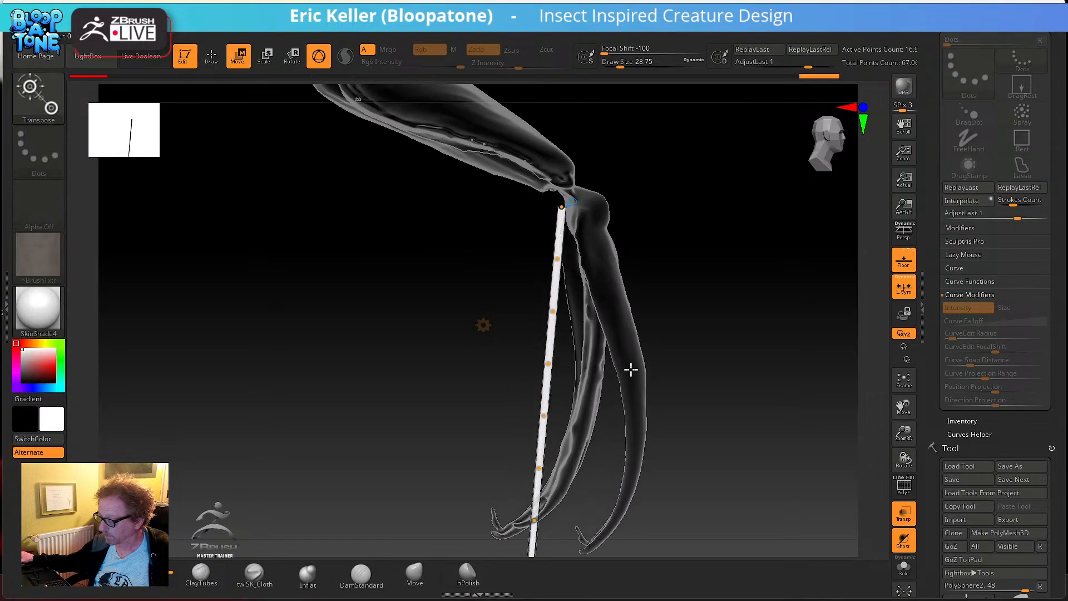
pyautogui.moveTo(563, 207); pyautogui.dragTo(547, 180)
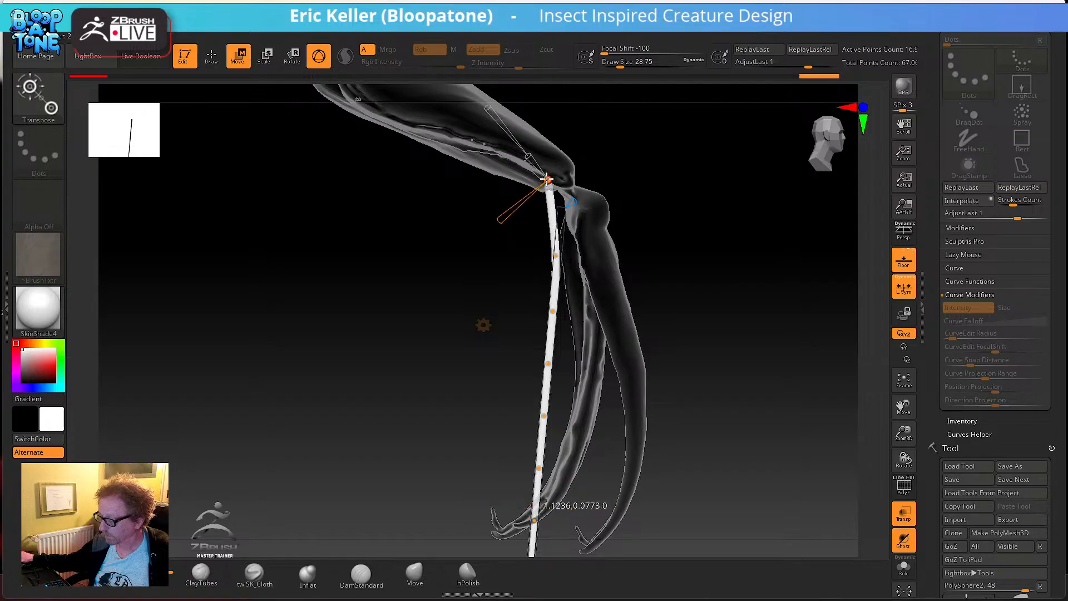
pyautogui.moveTo(555, 256); pyautogui.dragTo(567, 263)
pyautogui.moveTo(552, 303); pyautogui.dragTo(576, 306)
pyautogui.moveTo(570, 365); pyautogui.dragTo(571, 364)
pyautogui.moveTo(548, 416); pyautogui.dragTo(563, 416)
pyautogui.moveTo(572, 363); pyautogui.dragTo(578, 363)
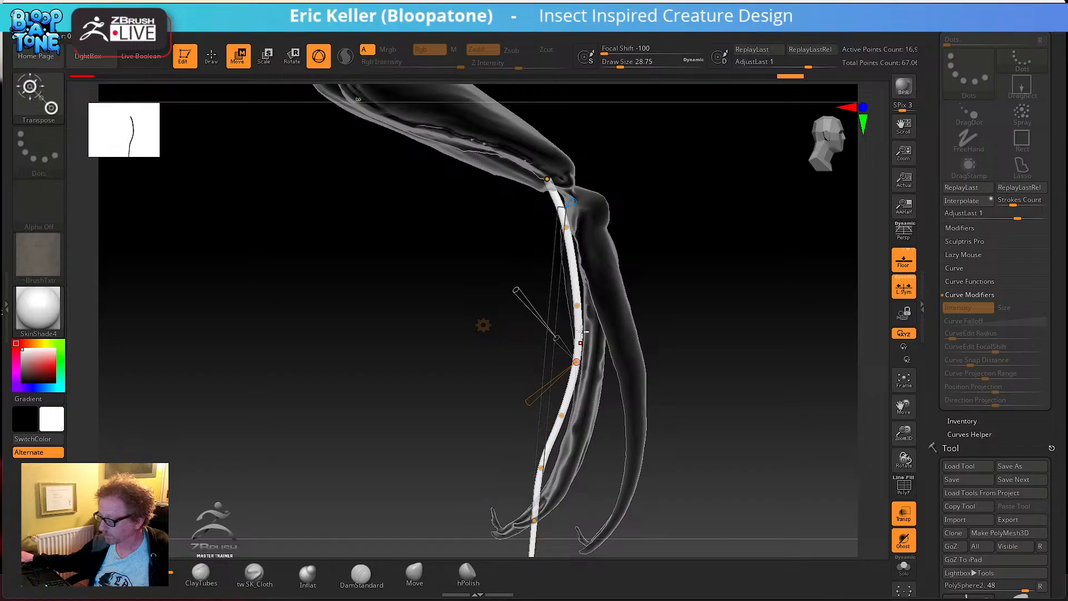
pyautogui.moveTo(577, 306); pyautogui.dragTo(582, 306)
pyautogui.click(566, 225)
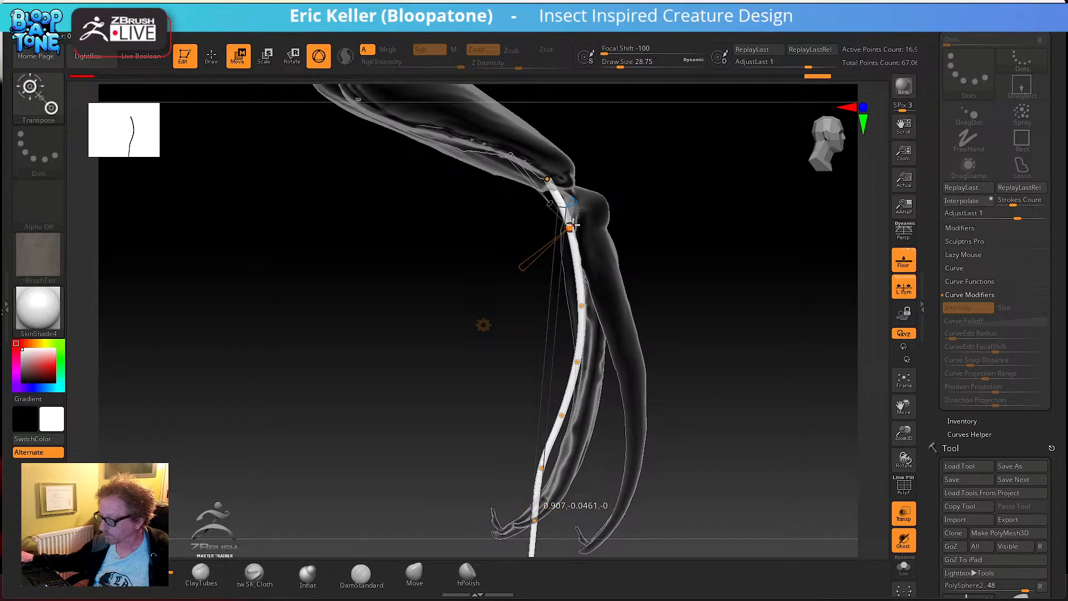
# - Shift the middle curve points of the tube outward so it follows the scan's curved inner appendage
pyautogui.keyDown('alt'); pyautogui.moveTo(675, 472); pyautogui.dragTo(688, 332); pyautogui.keyUp('alt')
pyautogui.moveTo(547, 334); pyautogui.dragTo(562, 337)
pyautogui.moveTo(570, 283); pyautogui.dragTo(582, 285)
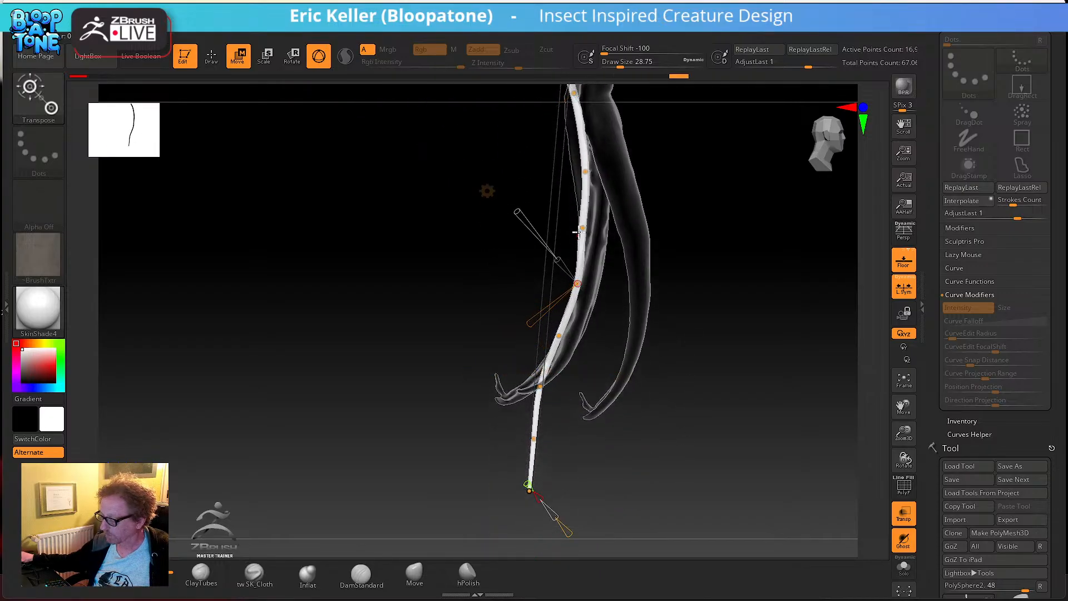
pyautogui.moveTo(583, 227); pyautogui.dragTo(589, 228)
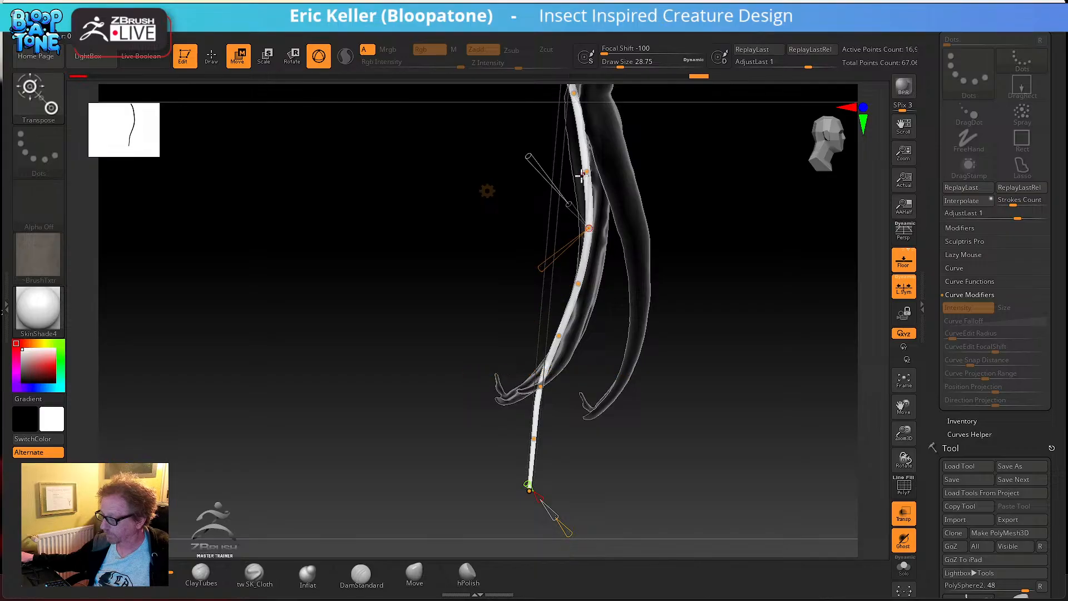
pyautogui.moveTo(587, 172); pyautogui.dragTo(590, 167)
pyautogui.keyDown('alt'); pyautogui.moveTo(694, 161); pyautogui.dragTo(689, 237); pyautogui.keyUp('alt')
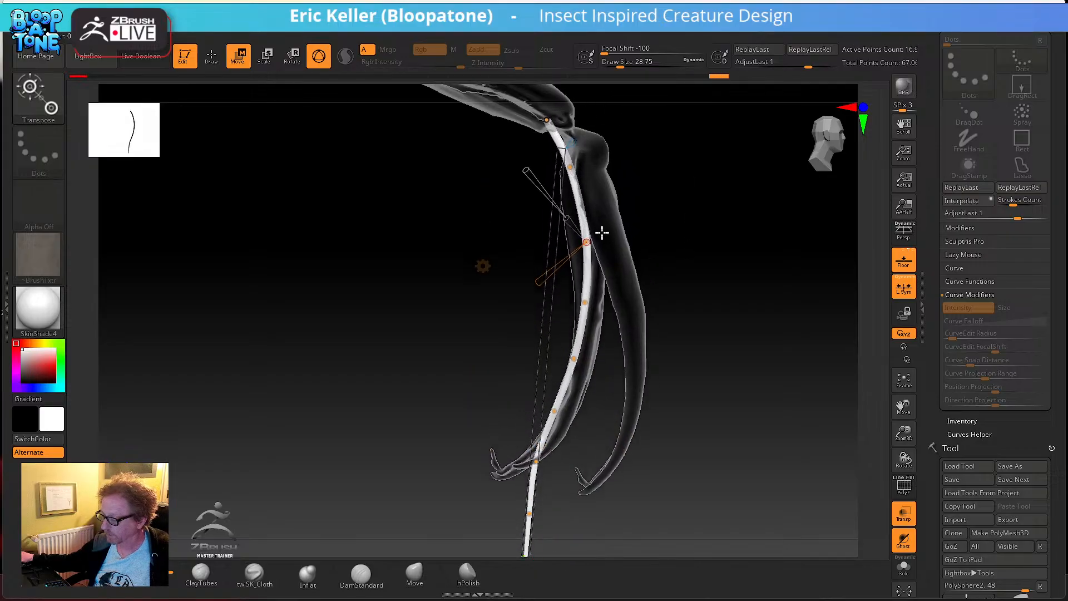
# - Curl the tube's lower end up to the hooked tip of the inner mouthpart using the lowest curve points
pyautogui.moveTo(539, 462); pyautogui.dragTo(545, 457)
pyautogui.keyDown('alt'); pyautogui.moveTo(548, 520); pyautogui.dragTo(562, 442); pyautogui.keyUp('alt')
pyautogui.moveTo(540, 488); pyautogui.dragTo(504, 396)
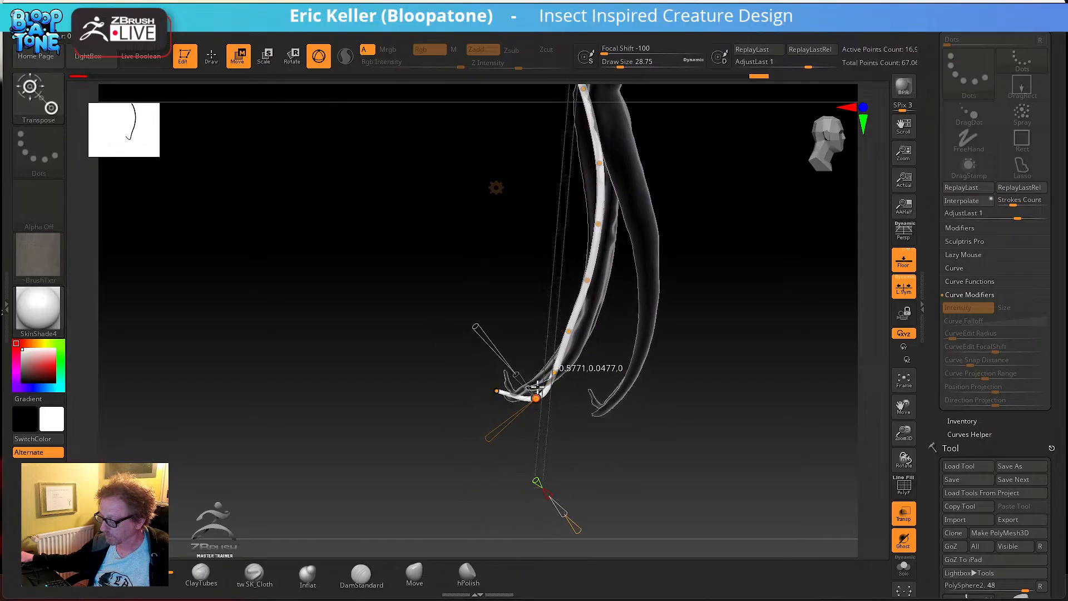
pyautogui.moveTo(499, 392); pyautogui.dragTo(505, 379)
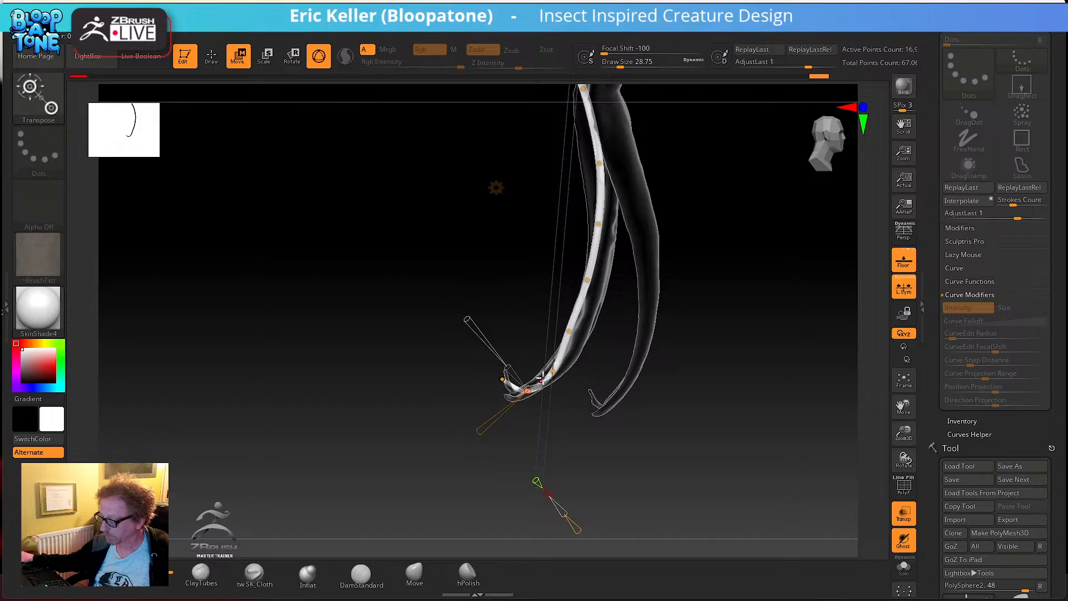
# - Refine the tube's middle section with its curve points so it runs inside the inner mouthpart
pyautogui.moveTo(568, 333); pyautogui.dragTo(576, 333)
pyautogui.moveTo(590, 278); pyautogui.dragTo(599, 276)
pyautogui.moveTo(598, 225); pyautogui.dragTo(606, 225)
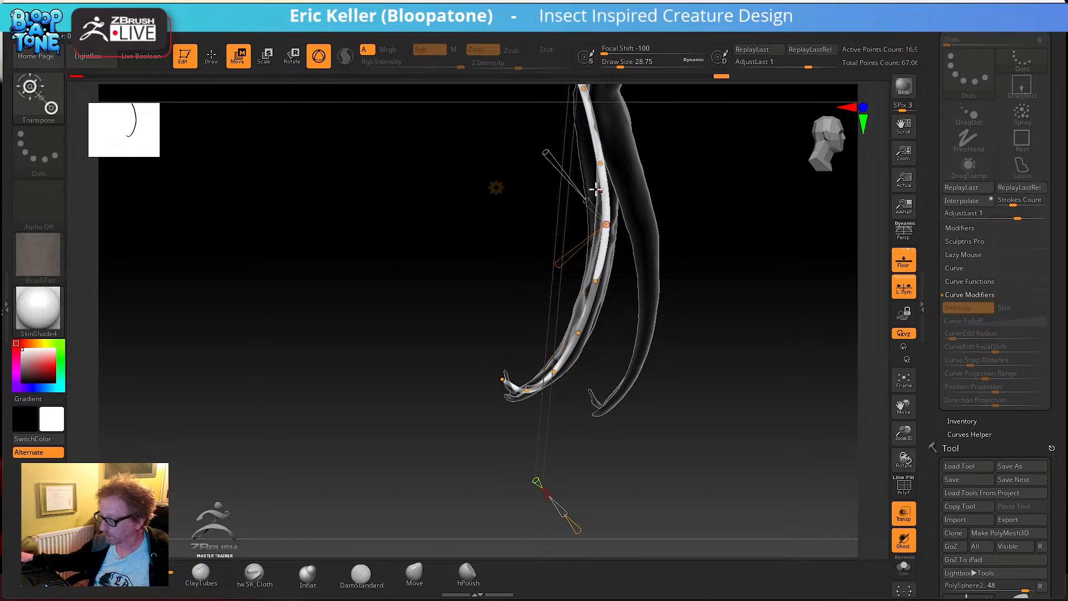
pyautogui.moveTo(604, 164); pyautogui.dragTo(608, 163)
# - Check the bent tube's alignment from behind and accept the Bend Curve deformation
pyautogui.moveTo(684, 232); pyautogui.dragTo(571, 384)
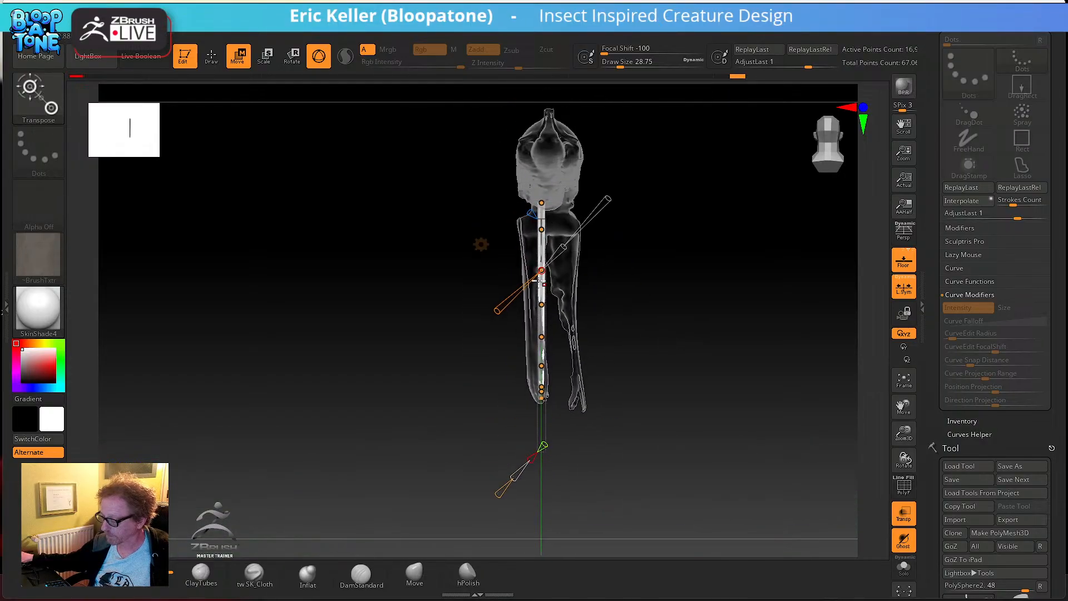
pyautogui.moveTo(638, 406); pyautogui.dragTo(508, 414)
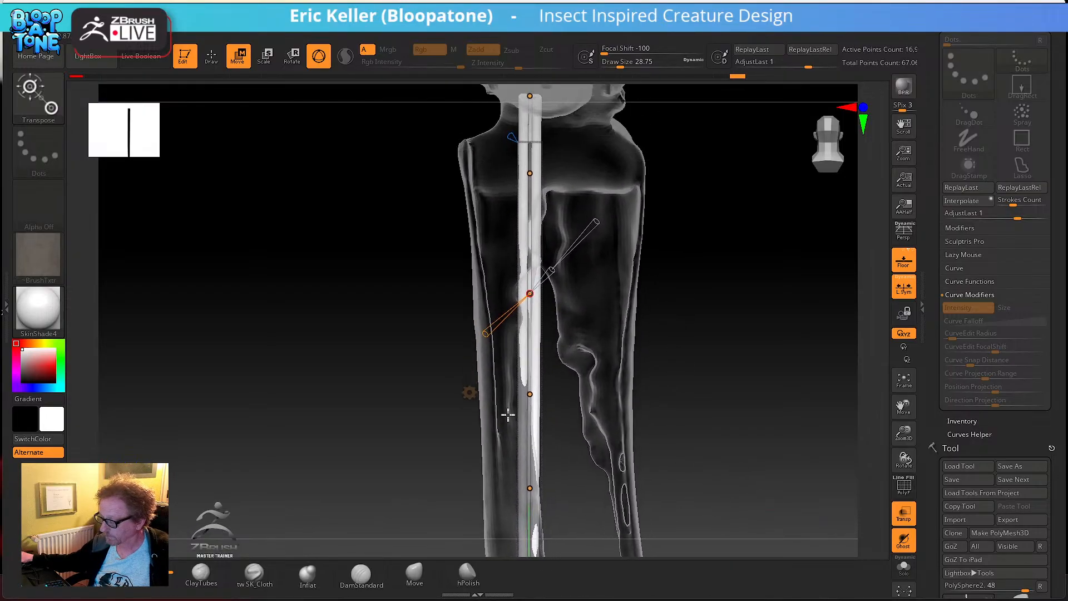
pyautogui.click(468, 392)
pyautogui.click(667, 393)
pyautogui.moveTo(665, 395); pyautogui.dragTo(633, 412)
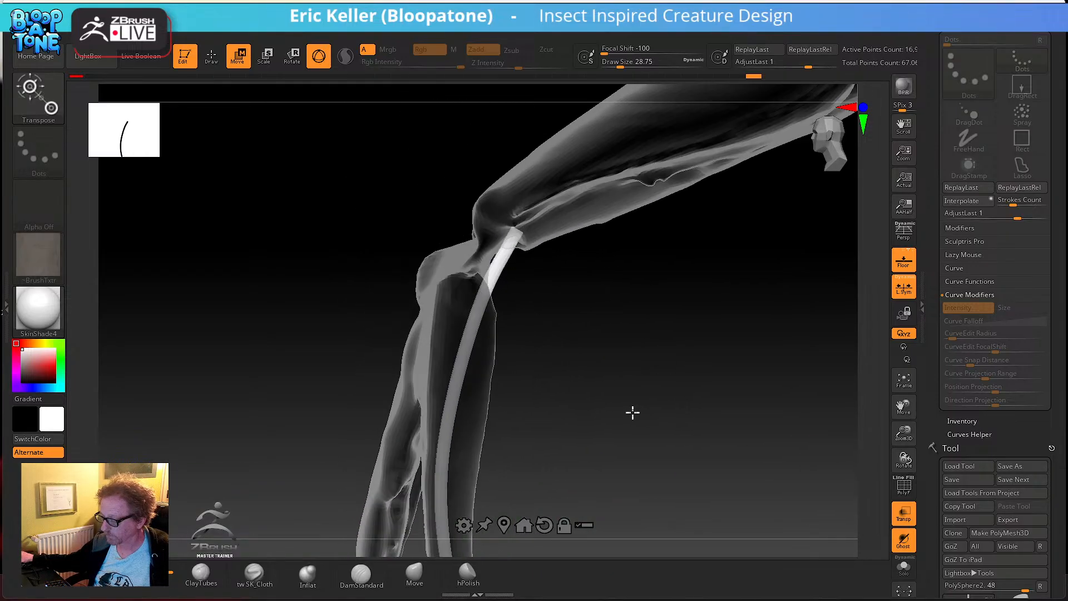
# - Inspect the tube's upper end at the joint, make mouth_scan3 the active subtool and view its lower appendages from the front
pyautogui.moveTo(38, 255)
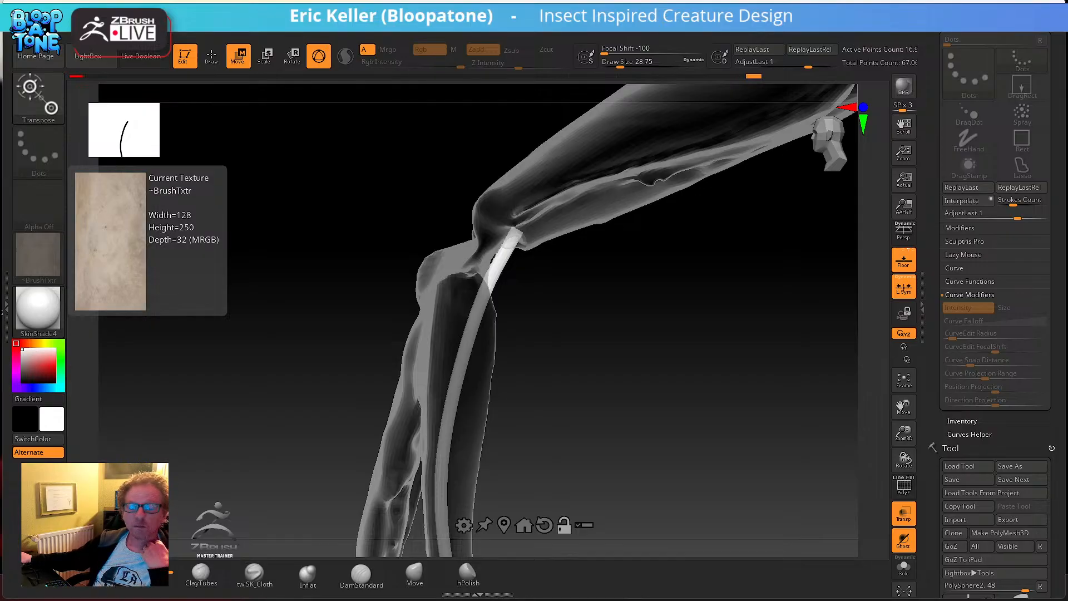
pyautogui.moveTo(528, 362)
pyautogui.mouseDown()
pyautogui.moveTo(558, 358)
pyautogui.moveTo(529, 350)
pyautogui.moveTo(544, 348)
pyautogui.mouseUp()
pyautogui.moveTo(631, 349); pyautogui.dragTo(1007, 308)
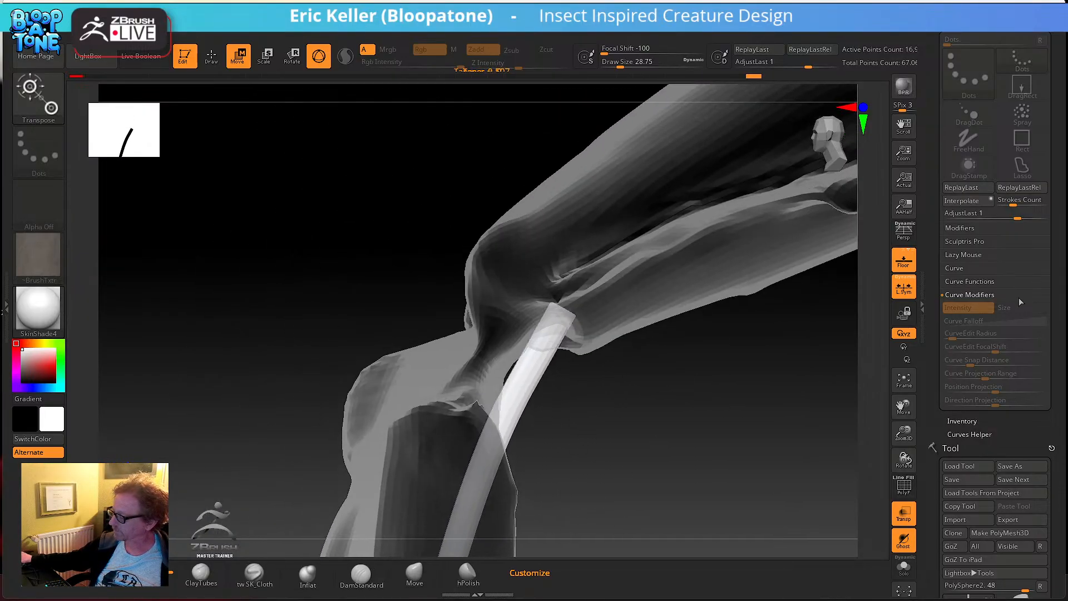
pyautogui.moveTo(935, 427); pyautogui.dragTo(925, 353)
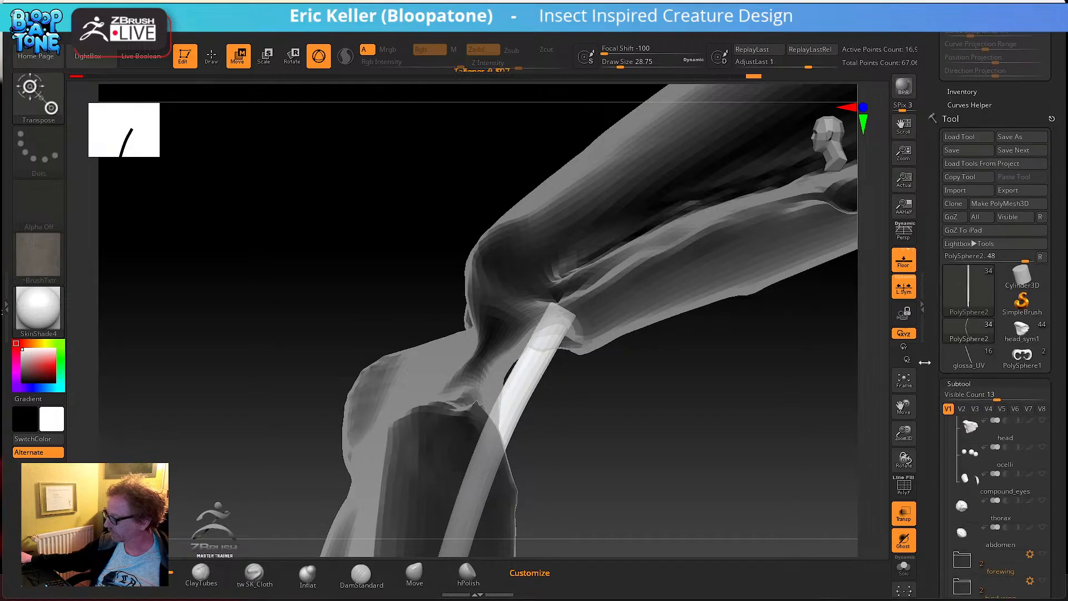
pyautogui.moveTo(934, 416); pyautogui.dragTo(940, 313)
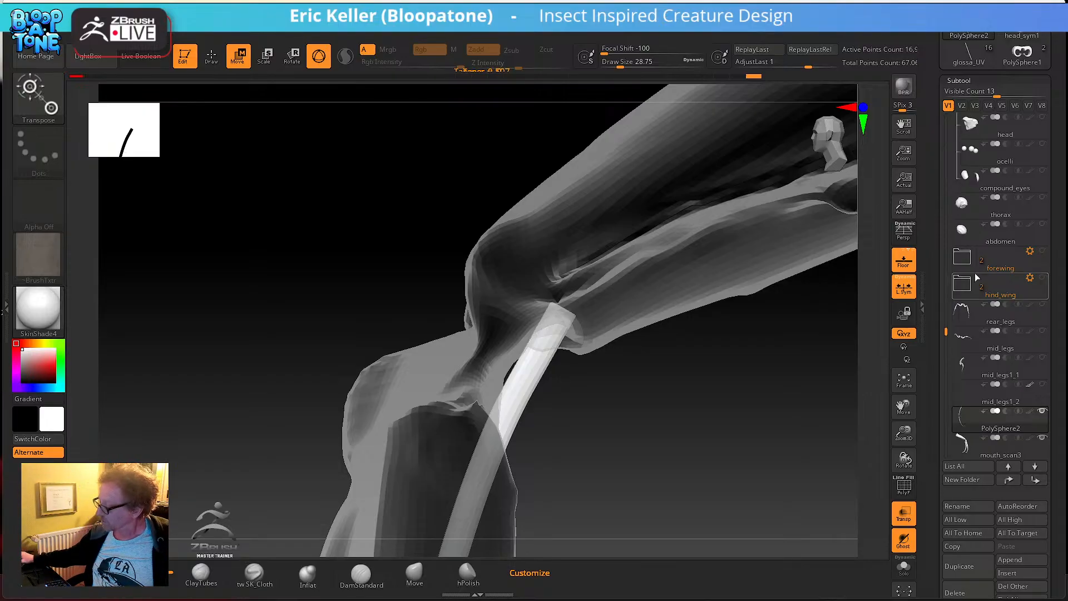
pyautogui.moveTo(989, 446)
pyautogui.keyDown('alt'); pyautogui.moveTo(730, 464); pyautogui.dragTo(737, 200); pyautogui.keyUp('alt')
pyautogui.keyDown('alt'); pyautogui.click(413, 315); pyautogui.keyUp('alt')
pyautogui.moveTo(473, 330); pyautogui.dragTo(564, 405)
pyautogui.keyDown('alt'); pyautogui.moveTo(734, 383); pyautogui.dragTo(695, 341); pyautogui.keyUp('alt')
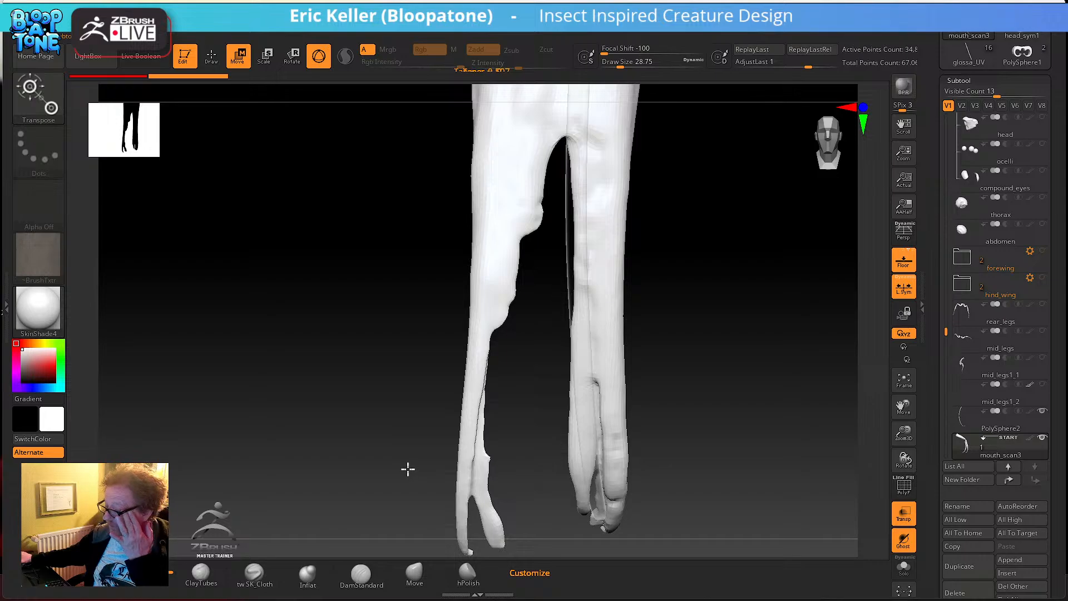
# - Switch to the reference image board and examine the photos of the Bombus pratorum queen's tongue and the extended mouthparts
pyautogui.moveTo(0, 303); pyautogui.dragTo(318, 286, button='right')
pyautogui.scroll(7, 340, 371)
pyautogui.moveTo(477, 429); pyautogui.dragTo(434, 315, button='middle')
pyautogui.scroll(5, 434, 315)
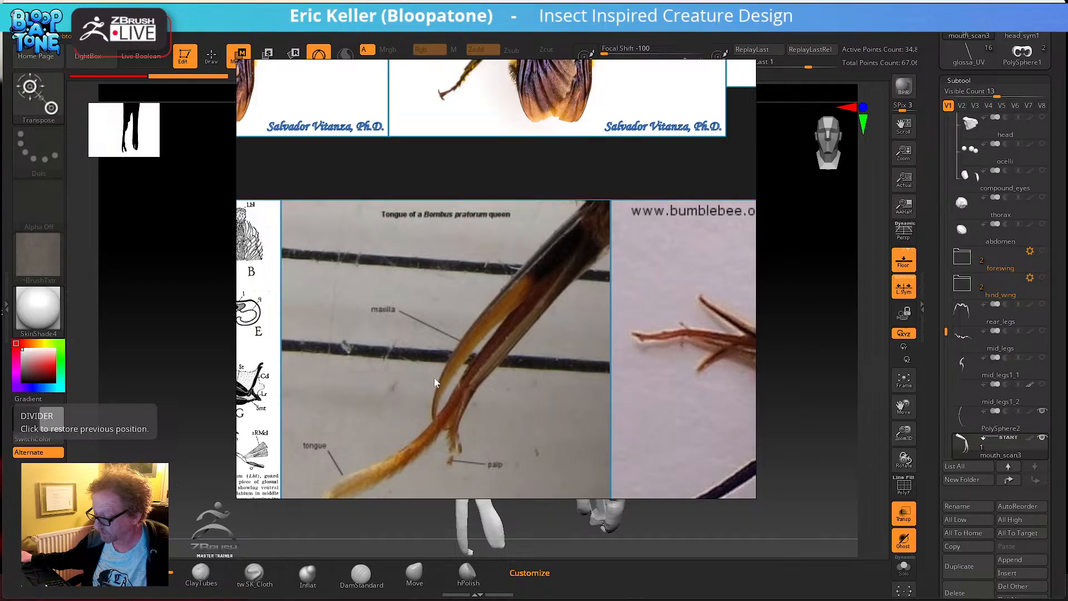
pyautogui.scroll(-2, 443, 367)
pyautogui.moveTo(484, 360); pyautogui.dragTo(345, 364, button='middle')
pyautogui.scroll(8, 537, 344)
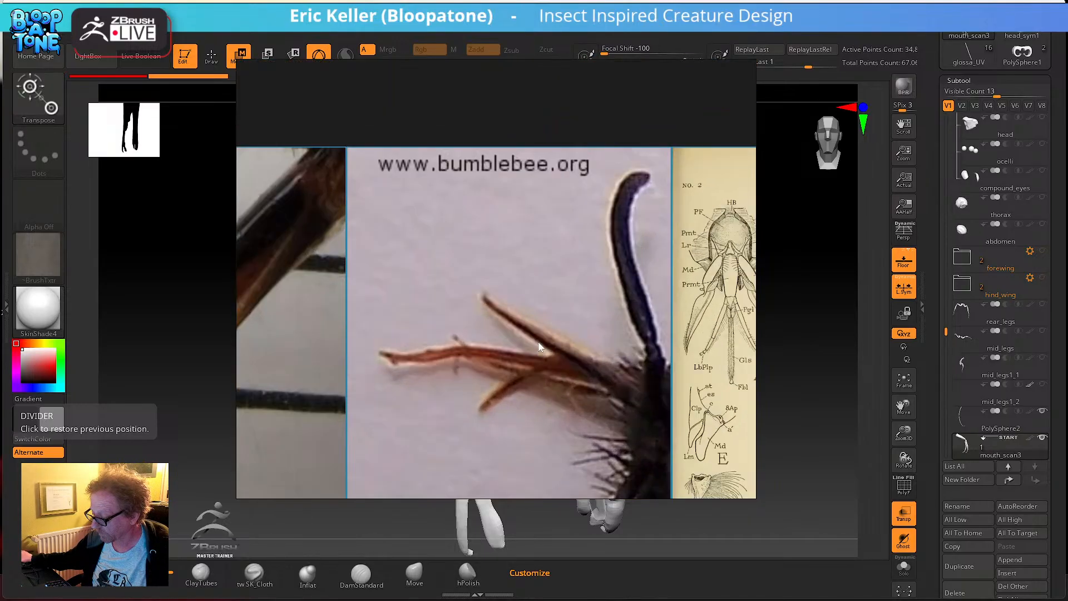
pyautogui.scroll(-6, 465, 323)
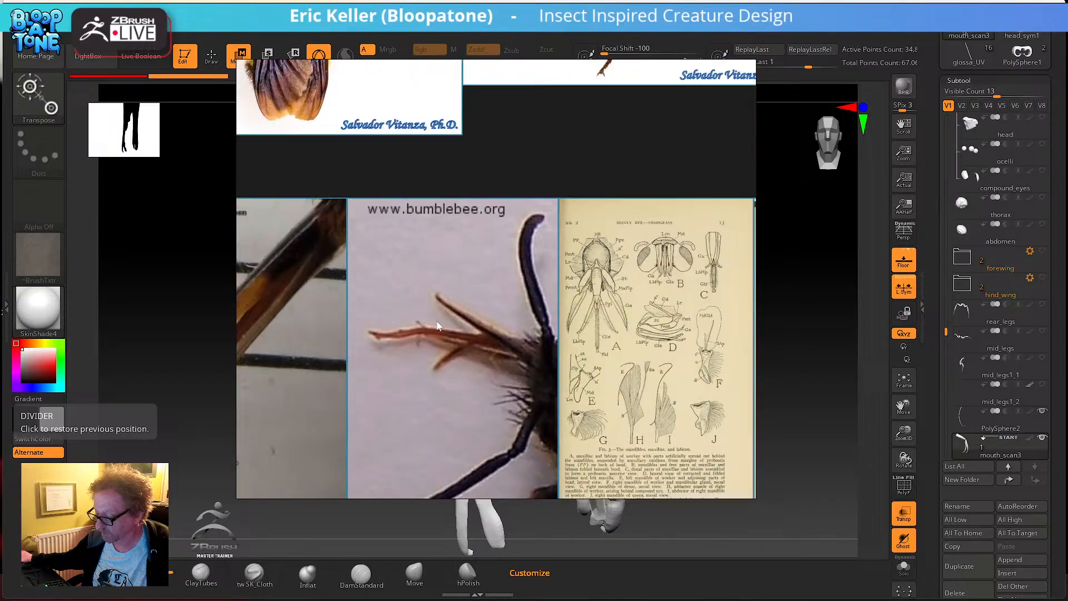
# - Examine the labelled line drawings of the bee's mouthparts, focusing on the glossa, labial palps and maxillae
pyautogui.moveTo(427, 362); pyautogui.dragTo(567, 372, button='middle')
pyautogui.moveTo(373, 359); pyautogui.dragTo(443, 331, button='middle')
pyautogui.moveTo(544, 342); pyautogui.dragTo(525, 313, button='middle')
pyautogui.moveTo(365, 347); pyautogui.dragTo(492, 386, button='middle')
pyautogui.scroll(7, 377, 310)
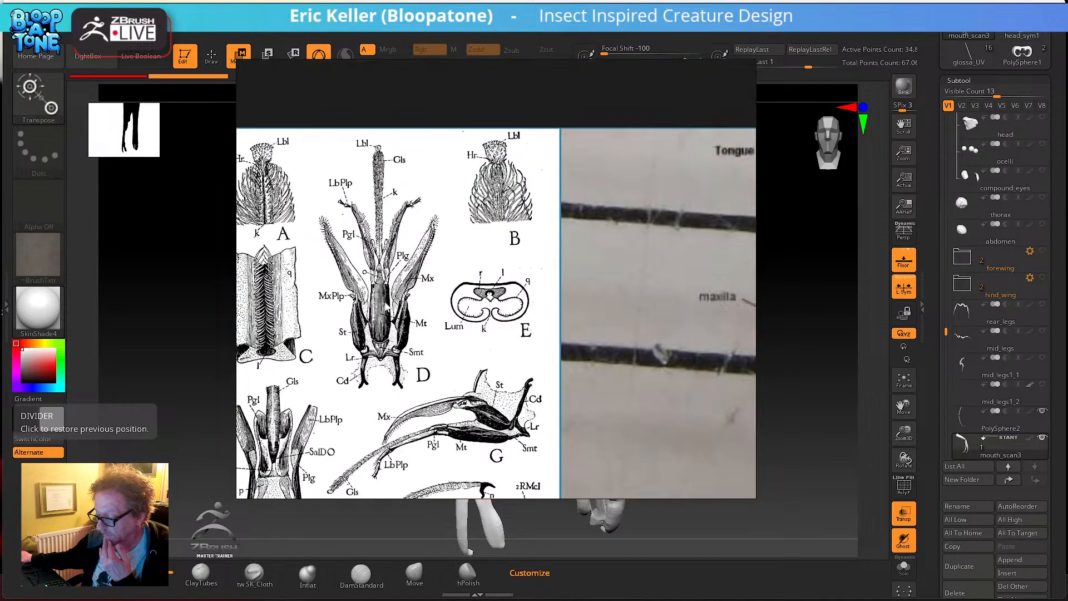
pyautogui.moveTo(392, 281); pyautogui.dragTo(389, 373, button='middle')
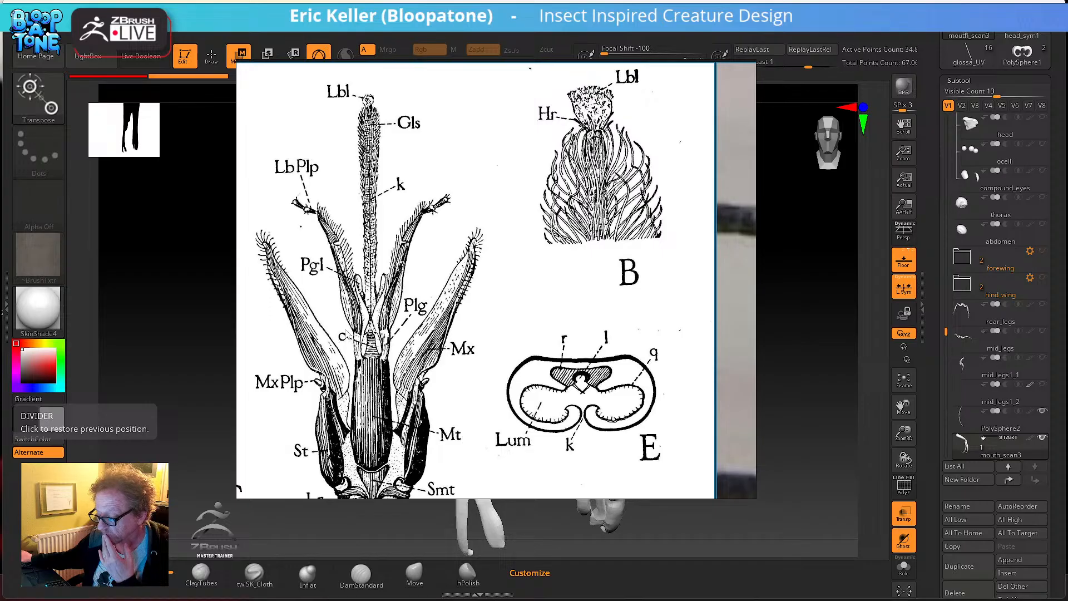
pyautogui.scroll(-8, 386, 360)
pyautogui.moveTo(250, 231); pyautogui.dragTo(394, 188, button='middle')
pyautogui.moveTo(390, 317); pyautogui.dragTo(401, 278, button='middle')
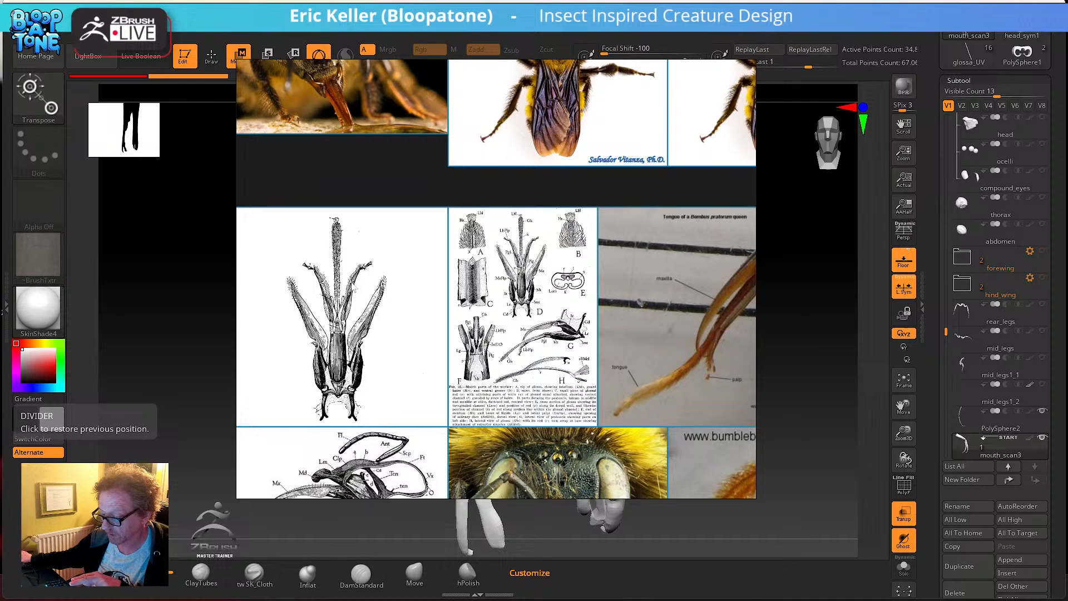
# - Compare the close-up photos of the bumblebee's tongue, palps and tip of the tongue on the reference board
pyautogui.scroll(-2, 389, 355)
pyautogui.moveTo(671, 416); pyautogui.dragTo(436, 353, button='middle')
pyautogui.scroll(3, 436, 357)
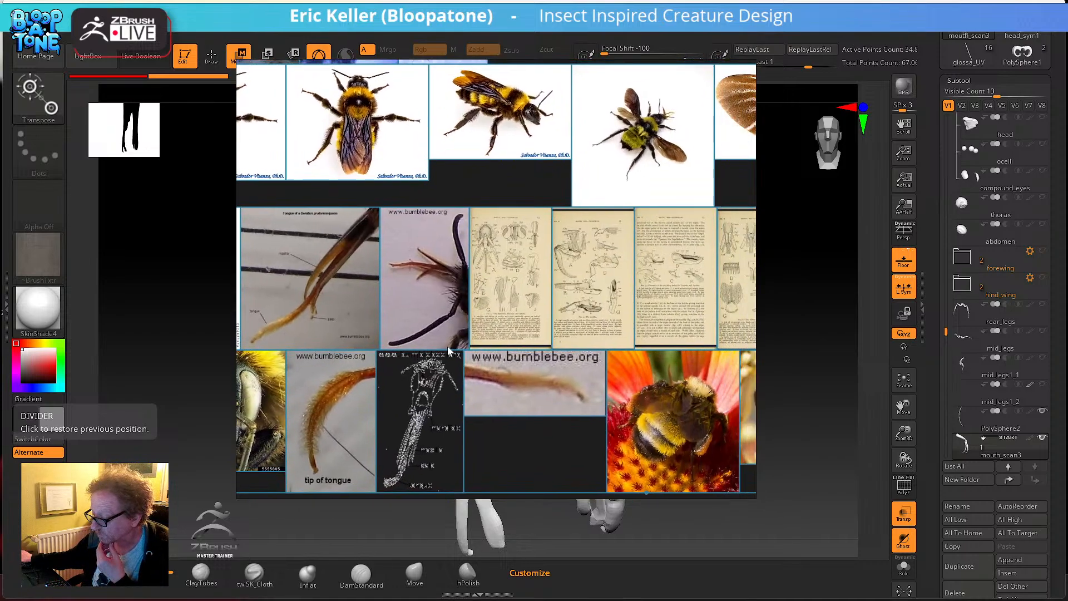
pyautogui.scroll(2, 407, 350)
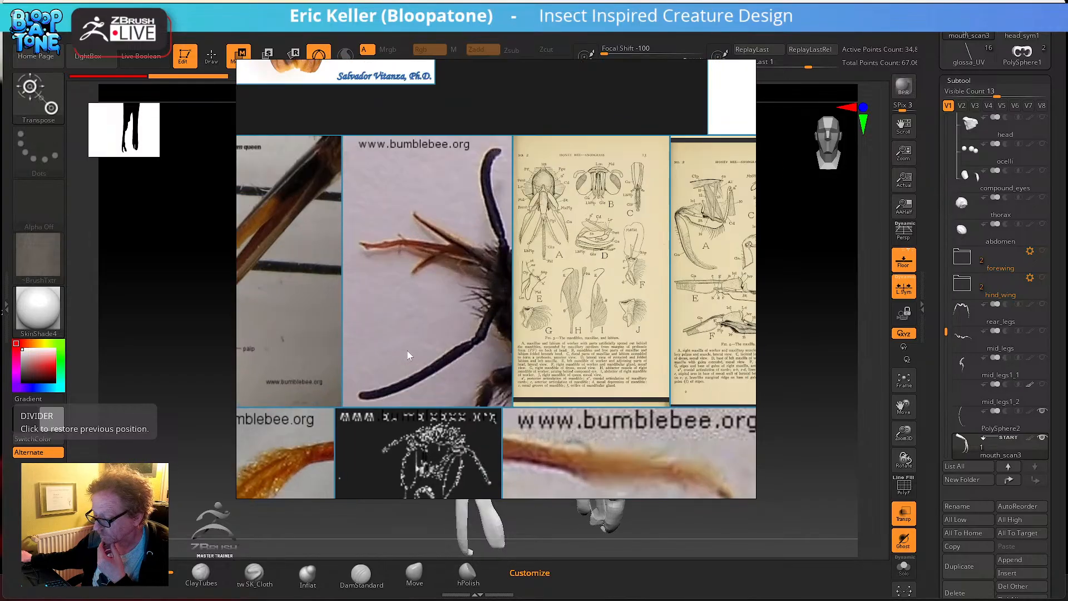
pyautogui.scroll(2, 396, 347)
pyautogui.scroll(5, 418, 377)
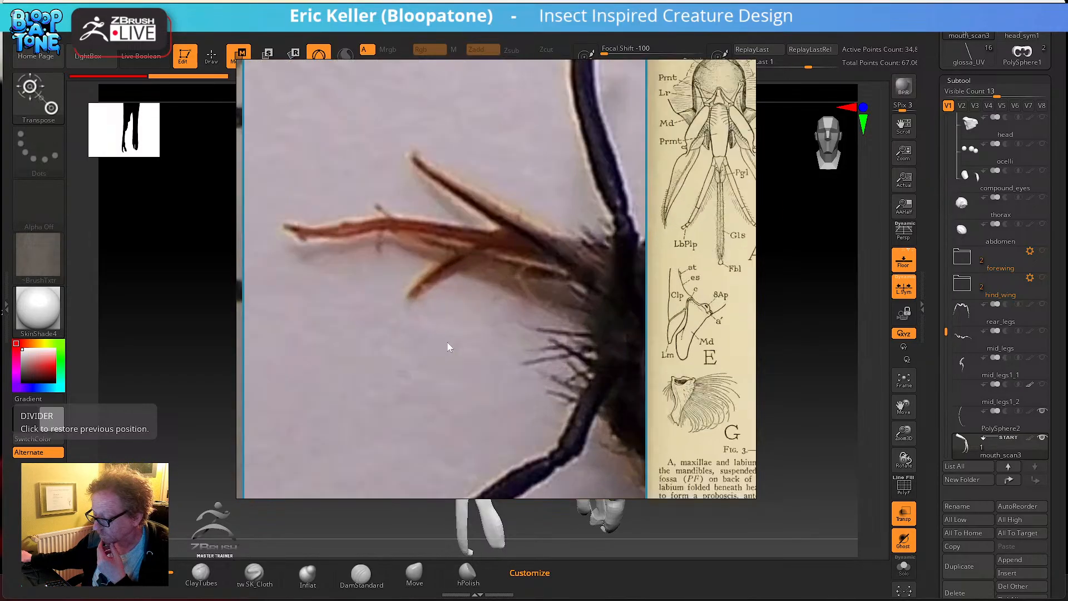
pyautogui.scroll(-6, 411, 369)
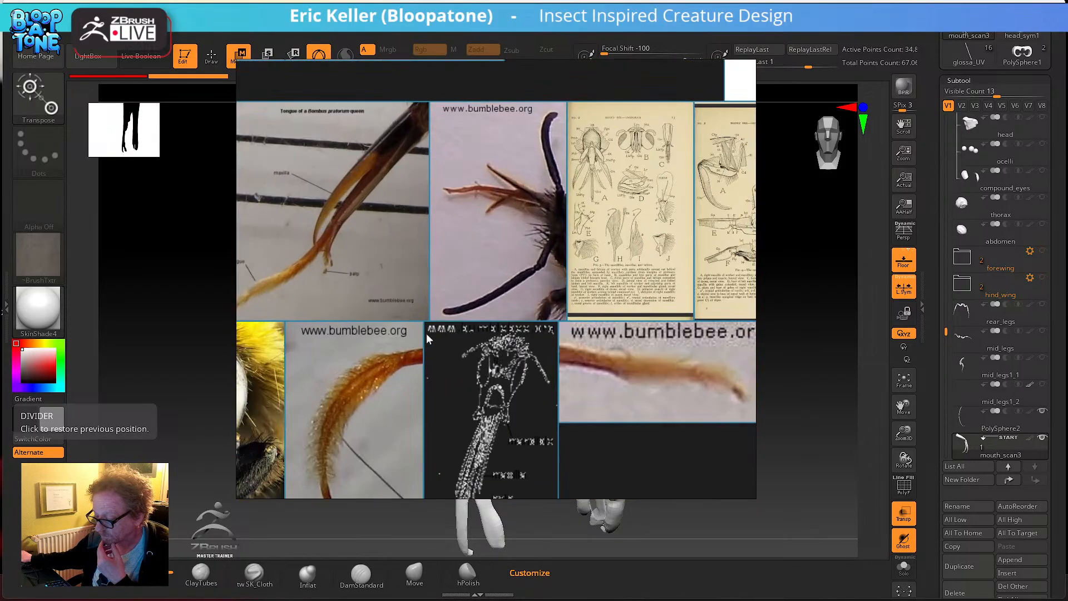
pyautogui.moveTo(426, 333); pyautogui.dragTo(459, 382, button='middle')
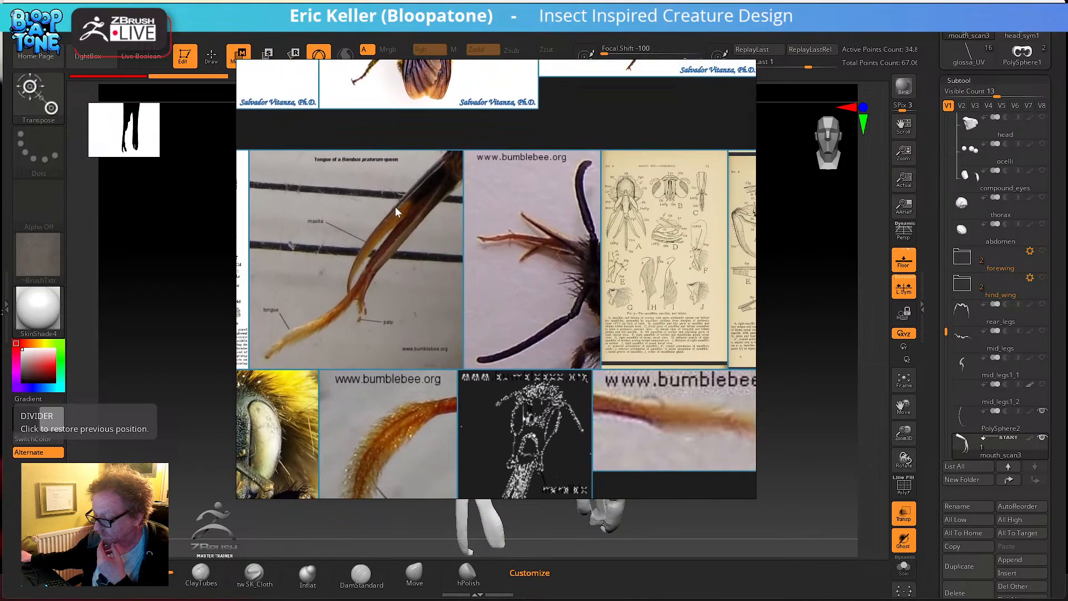
pyautogui.moveTo(396, 254); pyautogui.dragTo(478, 173, button='middle')
pyautogui.moveTo(406, 334); pyautogui.dragTo(474, 214, button='middle')
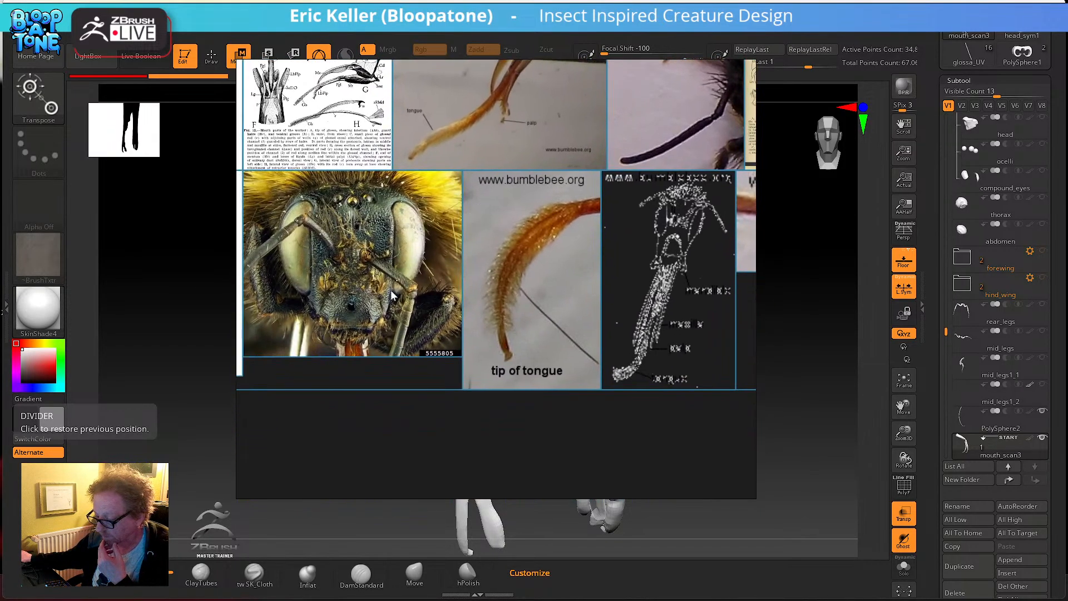
# - Look through the whole-bee reference photos and examine the folded mouthparts of the bee on the white flower up close
pyautogui.scroll(2, 458, 288)
pyautogui.scroll(-8, 460, 291)
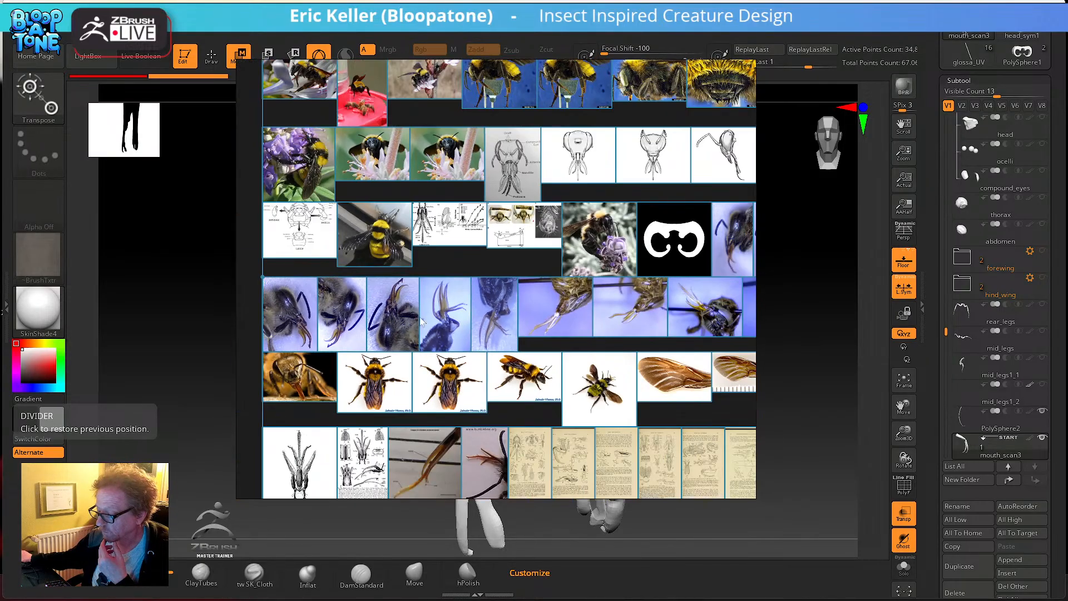
pyautogui.moveTo(384, 276); pyautogui.dragTo(384, 422, button='middle')
pyautogui.moveTo(379, 291); pyautogui.dragTo(362, 337, button='middle')
pyautogui.moveTo(424, 313)
pyautogui.mouseDown(button='middle')
pyautogui.moveTo(399, 327)
pyautogui.moveTo(341, 327)
pyautogui.moveTo(437, 320)
pyautogui.mouseUp(button='middle')
pyautogui.scroll(8, 402, 343)
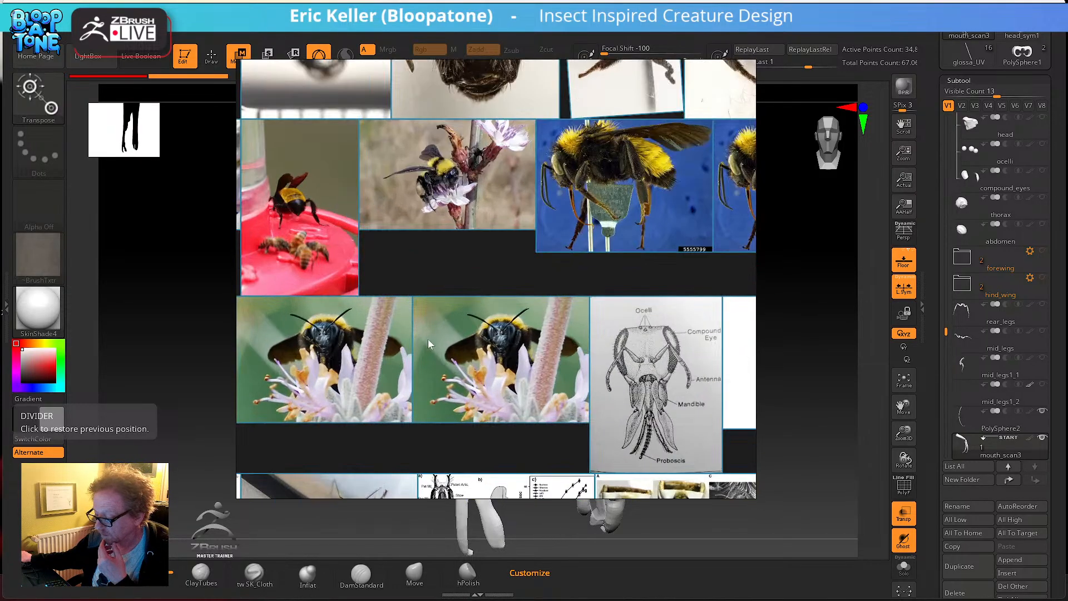
pyautogui.scroll(2, 513, 337)
pyautogui.moveTo(426, 362)
pyautogui.mouseDown(button='middle')
pyautogui.moveTo(685, 343)
pyautogui.moveTo(494, 358)
pyautogui.moveTo(438, 448)
pyautogui.mouseUp(button='middle')
pyautogui.scroll(-8, 501, 360)
pyautogui.scroll(4, 398, 368)
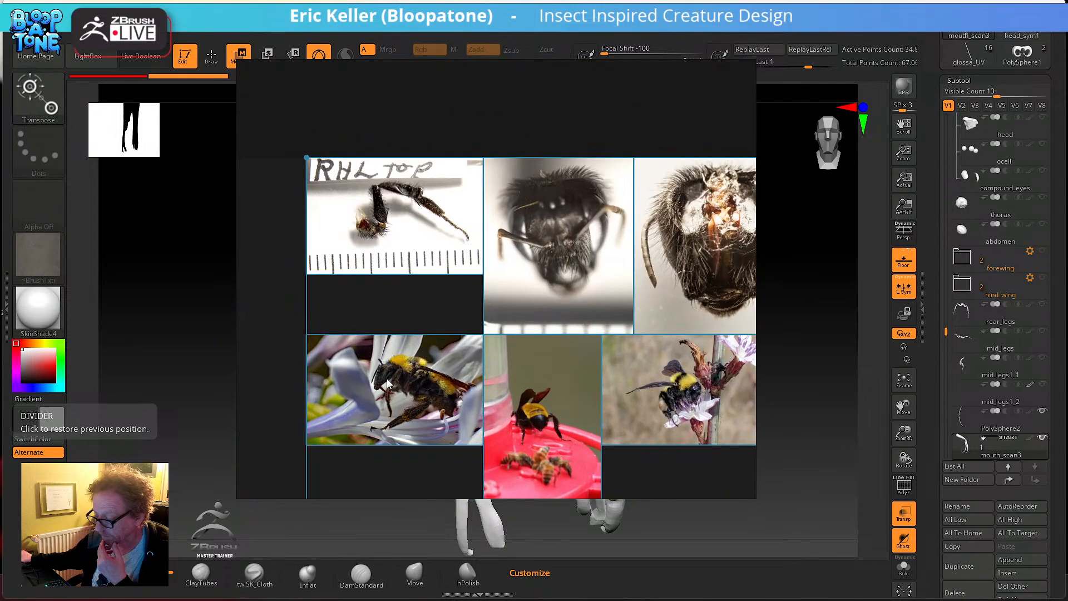
pyautogui.scroll(5, 402, 373)
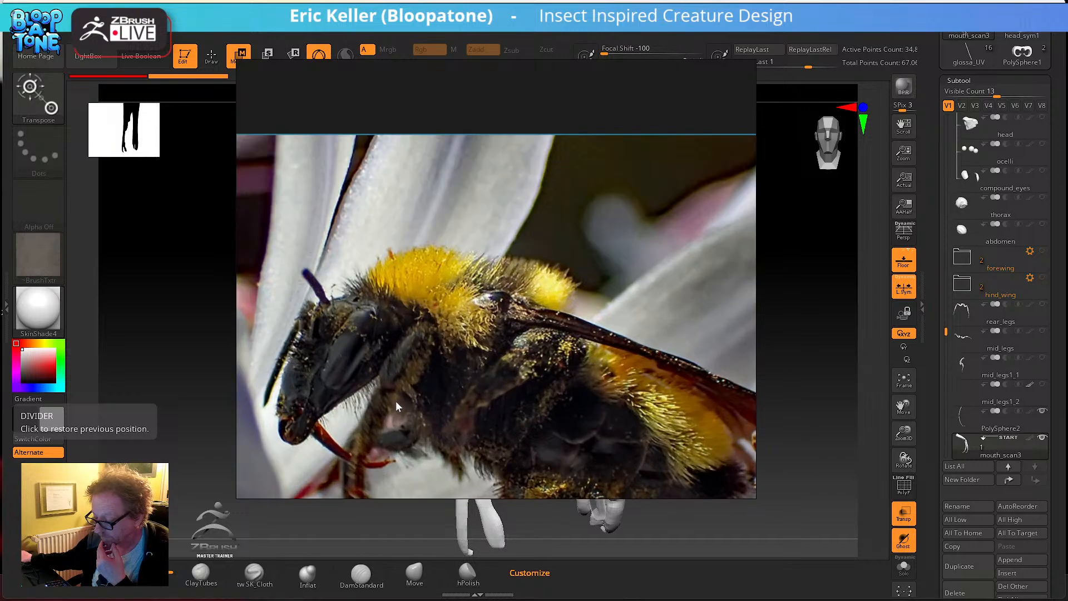
pyautogui.scroll(4, 372, 329)
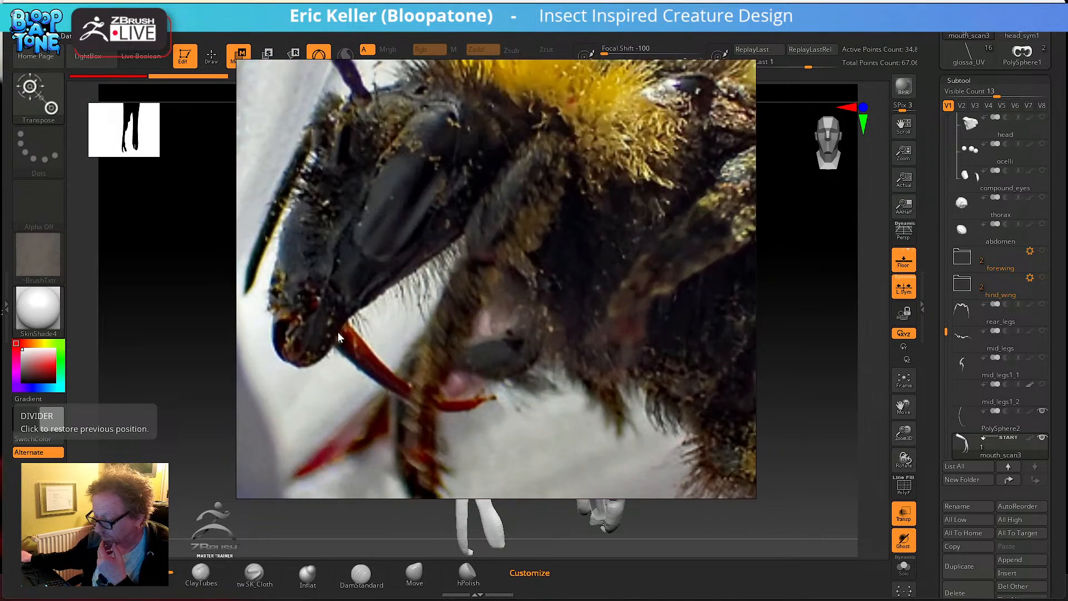
# - Review the whole-bee photo of the folded tongue, switch back to ZBrush and inspect the mouthpart scan from several angles
pyautogui.scroll(-5, 371, 369)
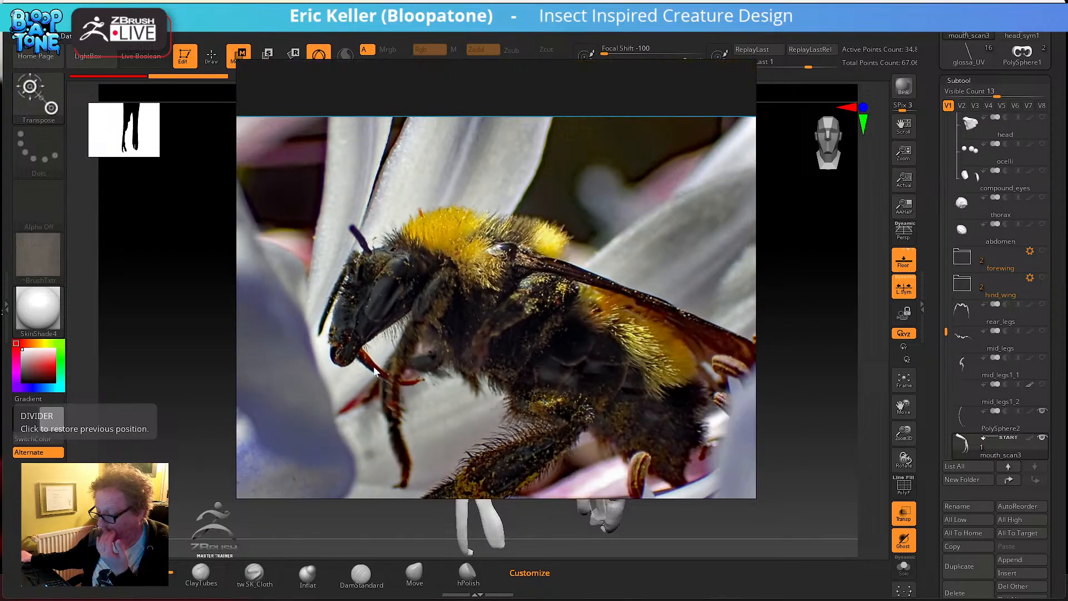
pyautogui.moveTo(413, 364); pyautogui.dragTo(0, 364, button='right')
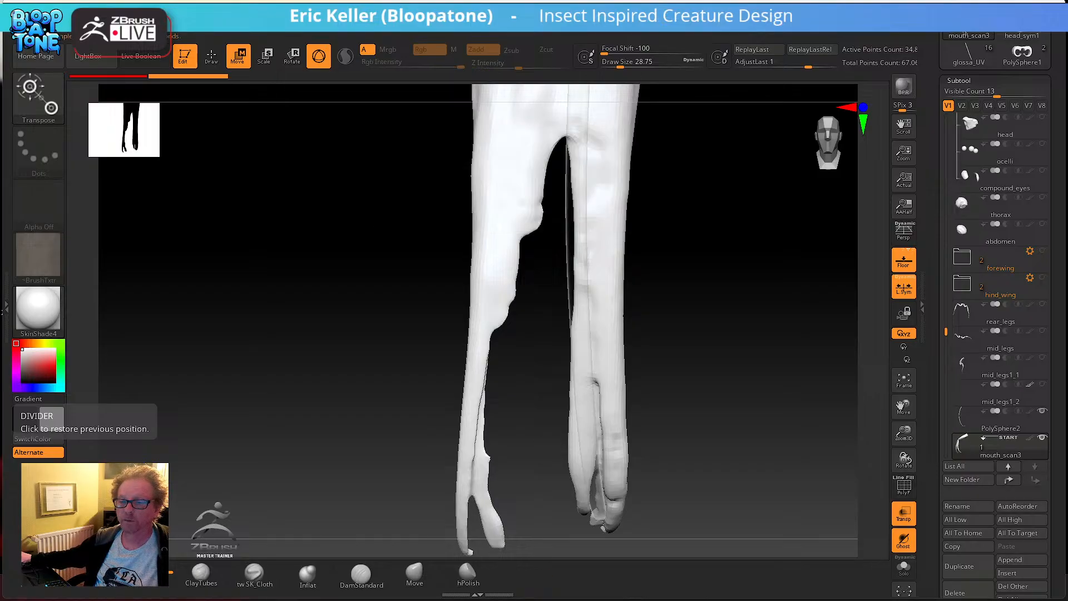
pyautogui.moveTo(701, 356); pyautogui.dragTo(596, 353)
pyautogui.moveTo(532, 363); pyautogui.dragTo(548, 251)
pyautogui.moveTo(548, 250); pyautogui.dragTo(513, 375)
# - Turn on the polygon frame and hide the surrounding parts of mouth_scan3 so only one elongated mouthpart stays visible
pyautogui.click(904, 485)
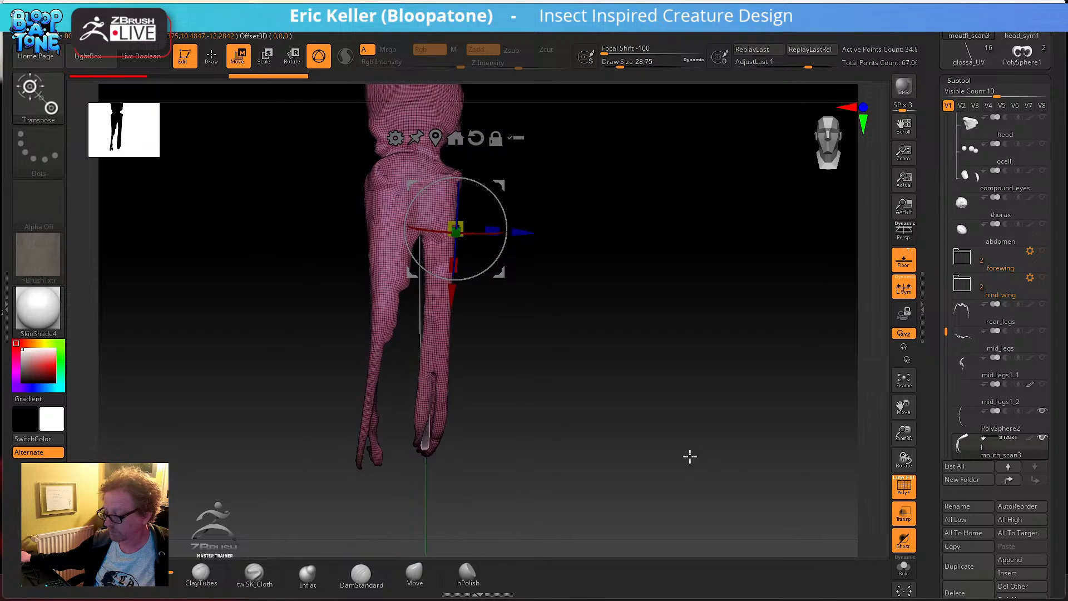
pyautogui.moveTo(470, 432); pyautogui.dragTo(516, 477)
pyautogui.press('q')
pyautogui.moveTo(591, 517)
pyautogui.keyDown('ctrl'); pyautogui.keyDown('shift'); pyautogui.mouseDown()
pyautogui.moveTo(493, 201)
pyautogui.moveTo(456, 201)
pyautogui.moveTo(467, 215)
pyautogui.mouseUp(); pyautogui.keyUp('shift'); pyautogui.keyUp('ctrl')
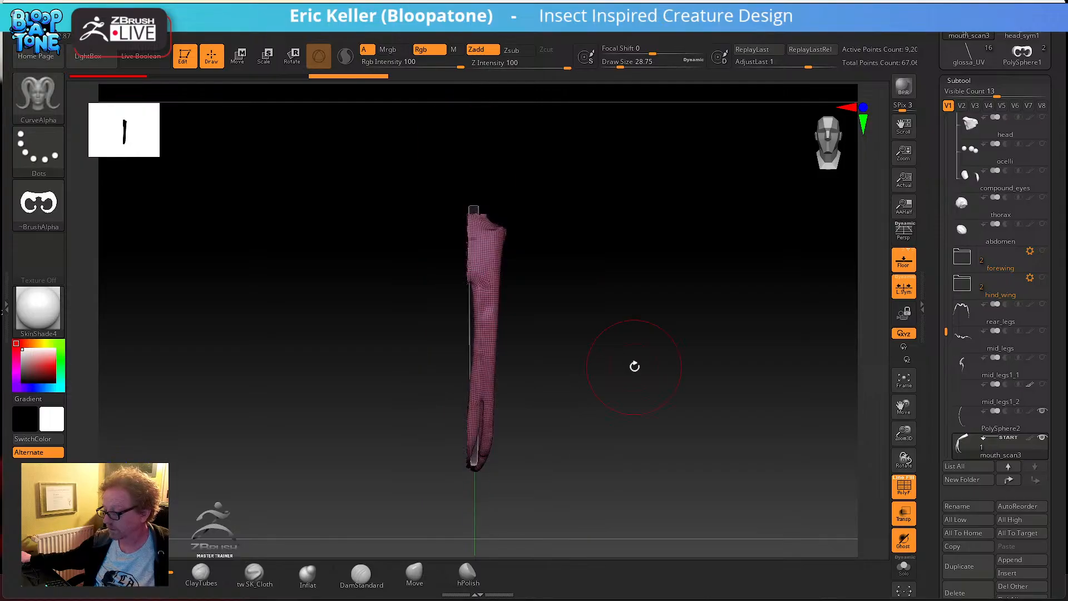
pyautogui.moveTo(634, 368)
pyautogui.mouseDown()
pyautogui.moveTo(566, 367)
pyautogui.moveTo(666, 391)
pyautogui.moveTo(643, 344)
pyautogui.mouseUp()
pyautogui.keyDown('alt'); pyautogui.moveTo(660, 245); pyautogui.dragTo(593, 442); pyautogui.keyUp('alt')
pyautogui.keyDown('ctrl'); pyautogui.keyDown('shift'); pyautogui.moveTo(418, 299); pyautogui.dragTo(577, 357); pyautogui.keyUp('shift'); pyautogui.keyUp('ctrl')
pyautogui.keyDown('alt'); pyautogui.moveTo(586, 406); pyautogui.dragTo(566, 100); pyautogui.keyUp('alt')
pyautogui.moveTo(579, 333); pyautogui.dragTo(797, 395)
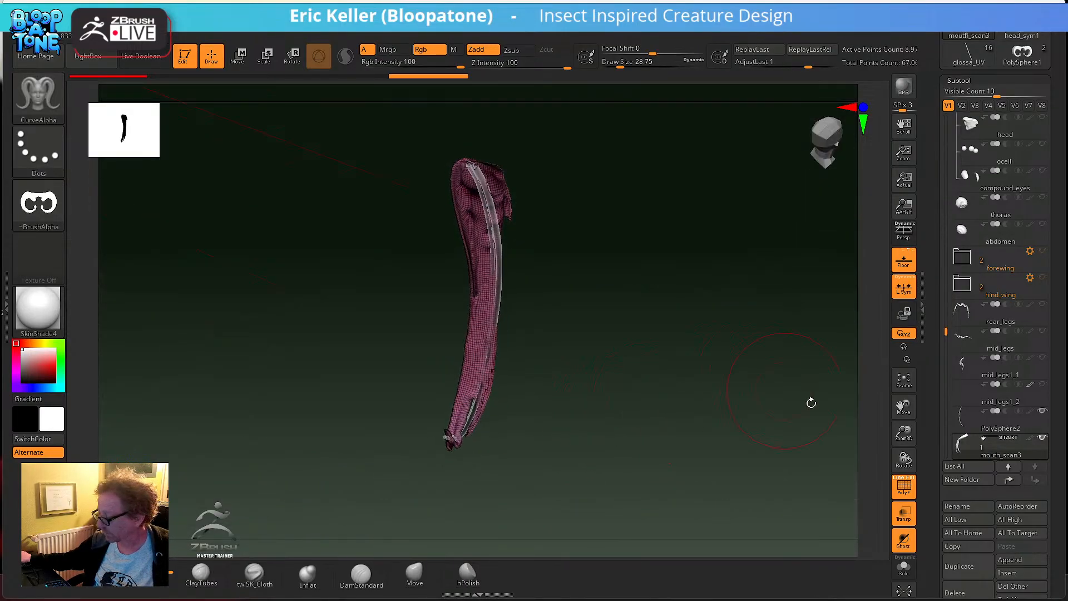
# - Delete the hidden geometry from the mouth_scan3 subtool
pyautogui.scroll(-1, 924, 412)
pyautogui.scroll(-5, 924, 412)
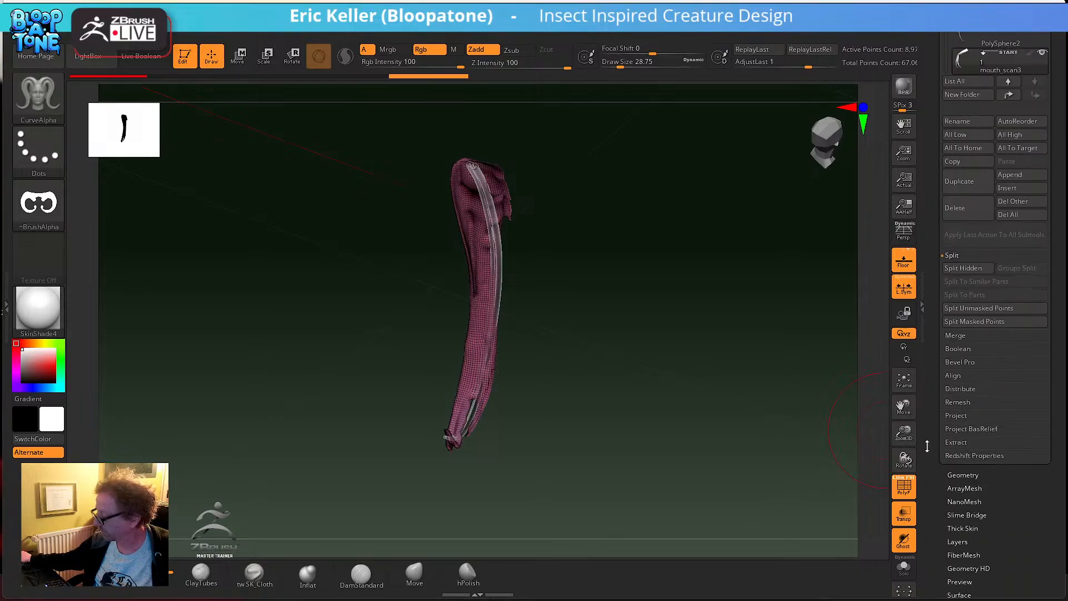
pyautogui.click(958, 474)
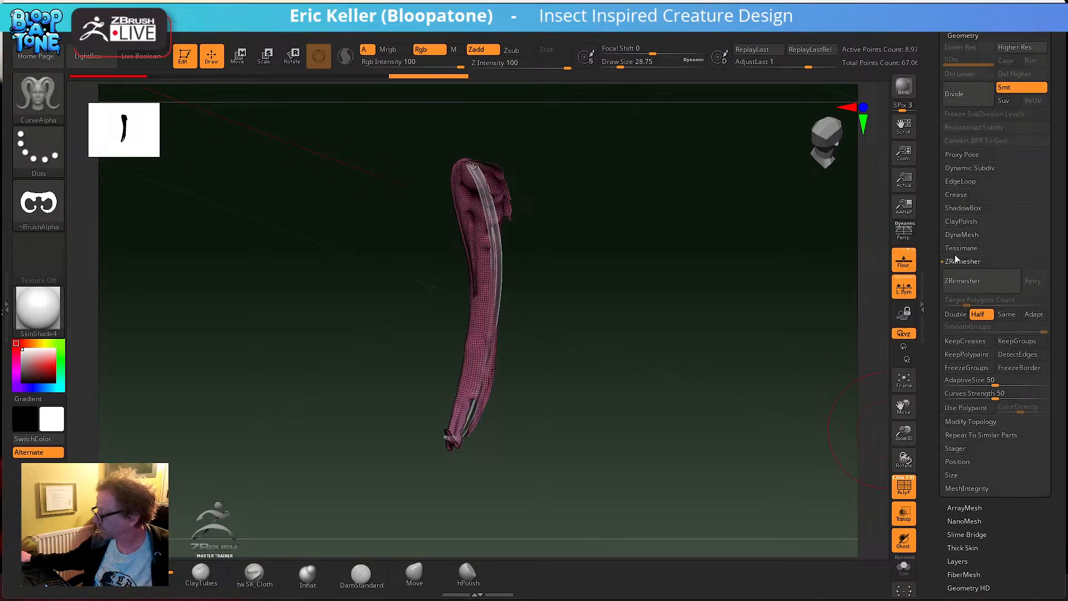
pyautogui.moveTo(931, 198); pyautogui.dragTo(931, 257)
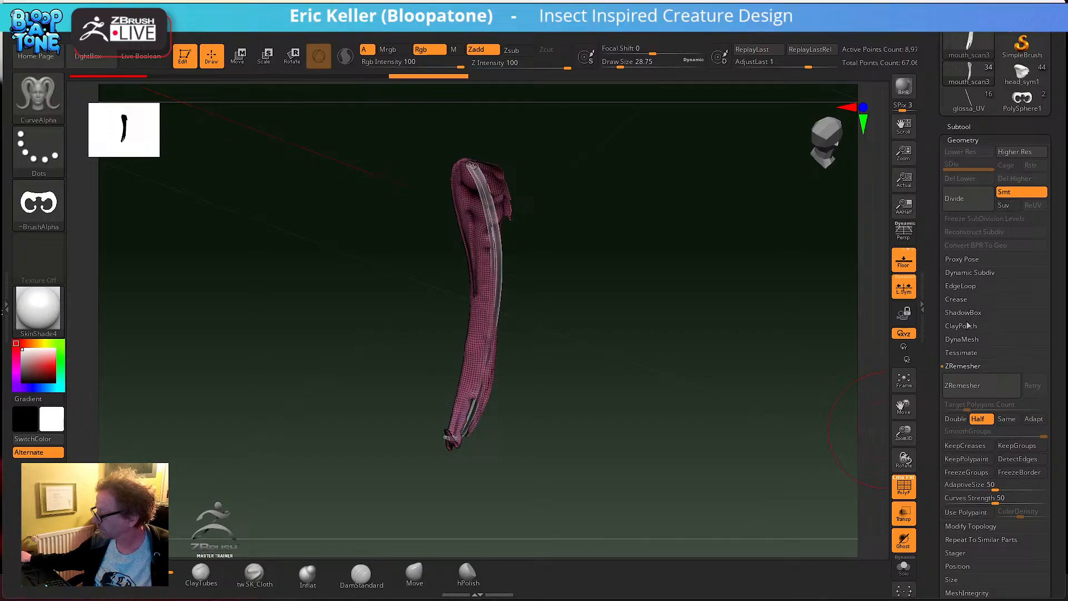
pyautogui.moveTo(932, 355); pyautogui.dragTo(927, 280)
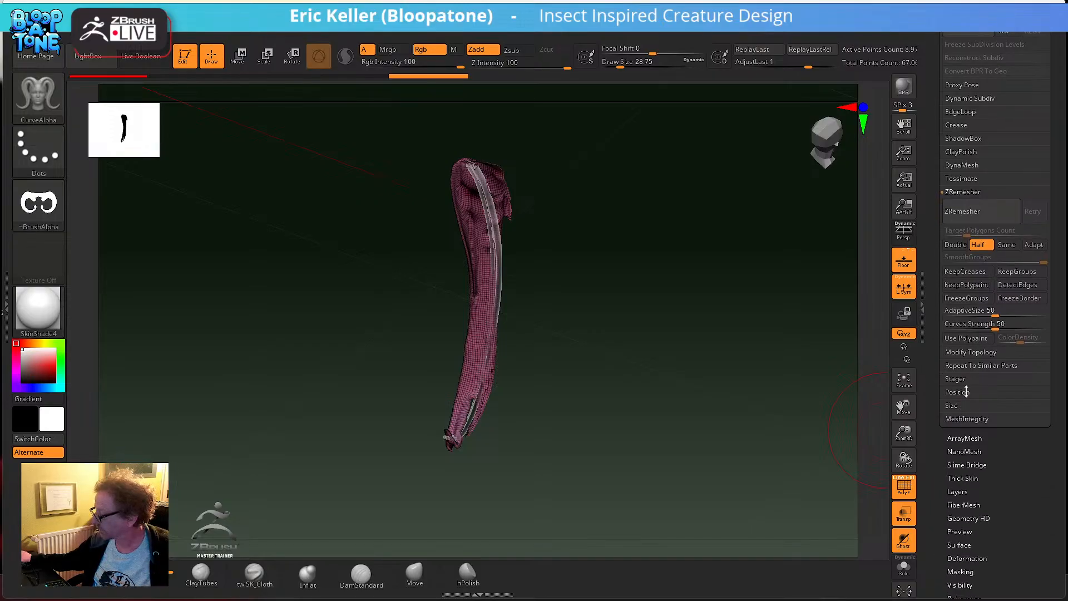
pyautogui.click(975, 354)
pyautogui.click(967, 259)
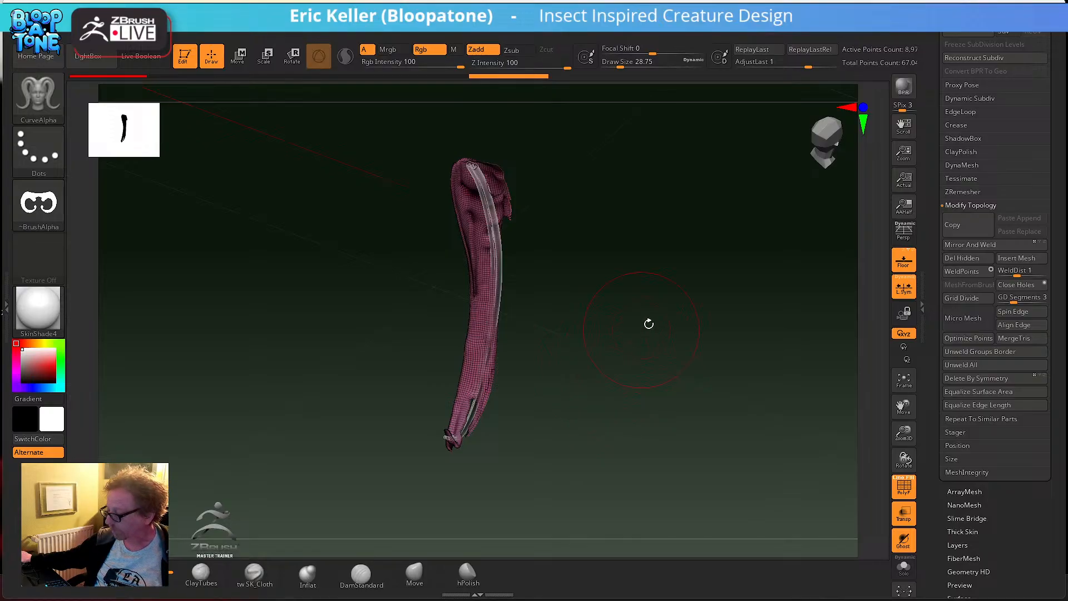
# - DynaMesh the trimmed mouthpart scan at resolution 1496
pyautogui.moveTo(928, 101); pyautogui.dragTo(901, 294)
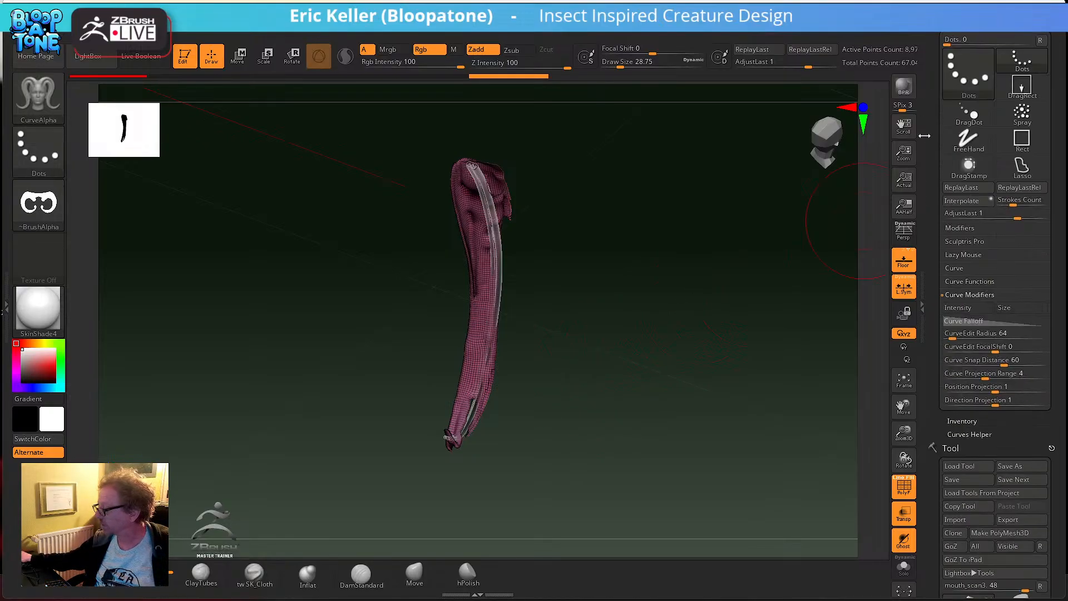
pyautogui.moveTo(928, 478); pyautogui.dragTo(928, 53)
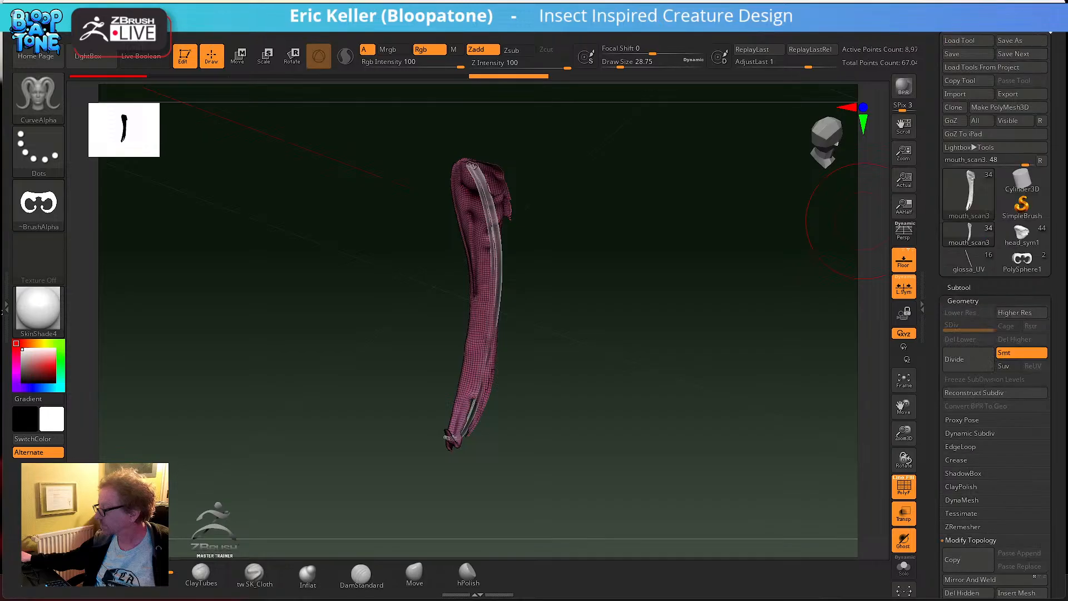
pyautogui.click(954, 54)
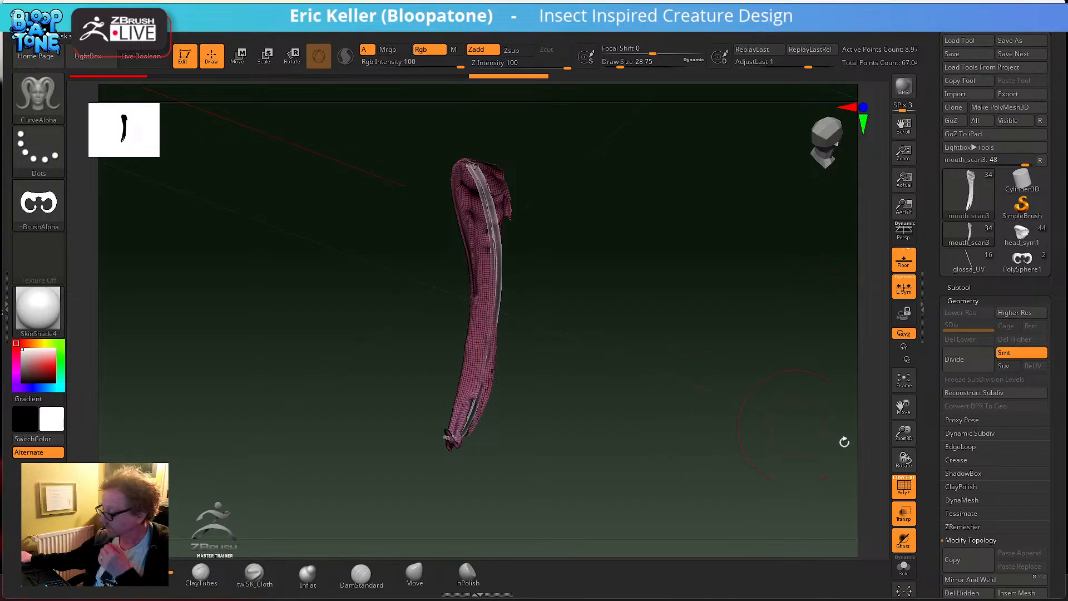
pyautogui.click(967, 500)
pyautogui.click(963, 519)
pyautogui.moveTo(664, 392)
pyautogui.keyDown('shift'); pyautogui.mouseDown()
pyautogui.moveTo(620, 373)
pyautogui.moveTo(683, 397)
pyautogui.mouseUp(); pyautogui.keyUp('shift')
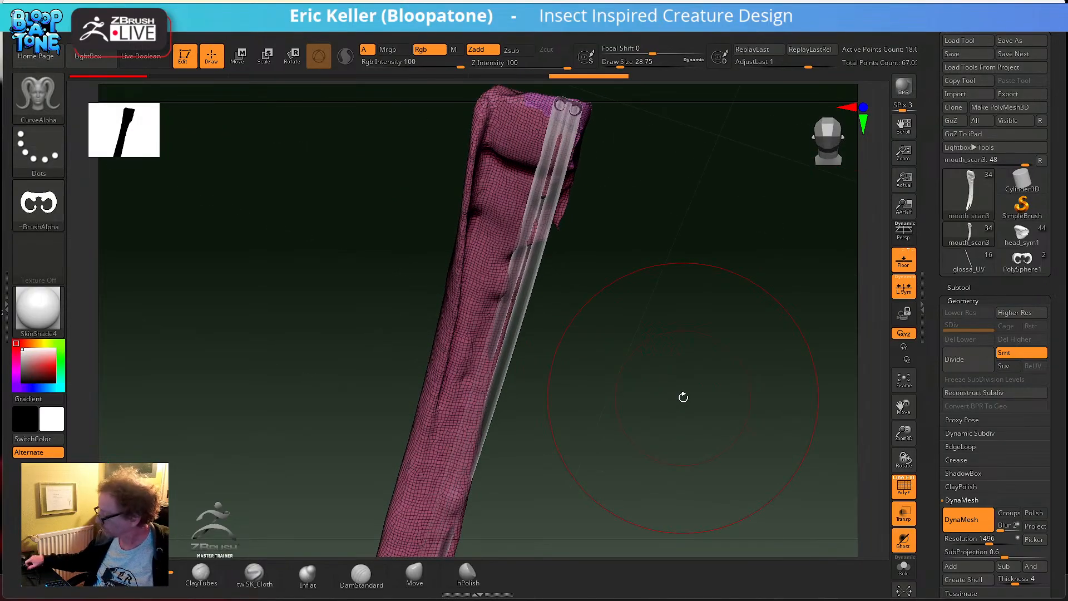
# - Isolate the mouthpart in Solo mode, turn off its polygon frame and assign StartupMaterial
pyautogui.click(904, 568)
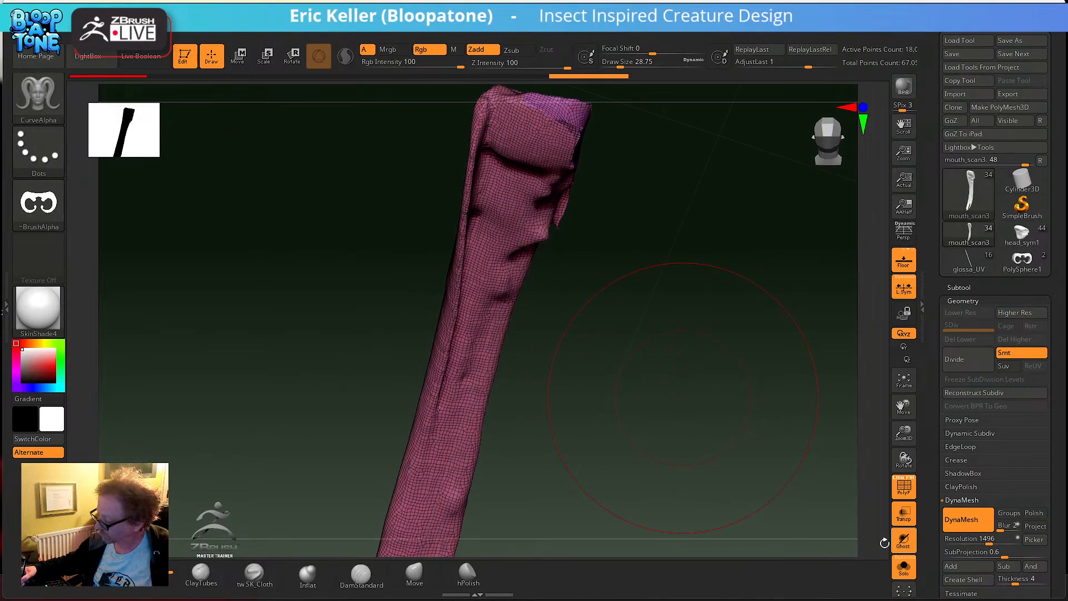
pyautogui.click(908, 488)
pyautogui.keyDown('alt'); pyautogui.moveTo(757, 434); pyautogui.dragTo(680, 360); pyautogui.keyUp('alt')
pyautogui.click(60, 308)
pyautogui.click(203, 215)
# - Set the draw size to about 20 and smooth the bumpy surface along the mouthpart's shaft
pyautogui.moveTo(202, 214)
pyautogui.mouseDown()
pyautogui.moveTo(492, 396)
pyautogui.moveTo(503, 423)
pyautogui.moveTo(524, 389)
pyautogui.moveTo(521, 371)
pyautogui.mouseUp()
pyautogui.press('s')
pyautogui.keyDown('shift'); pyautogui.moveTo(506, 310); pyautogui.dragTo(483, 506); pyautogui.keyUp('shift')
pyautogui.keyDown('alt'); pyautogui.moveTo(530, 443); pyautogui.dragTo(559, 322); pyautogui.keyUp('alt')
pyautogui.moveTo(504, 404)
pyautogui.keyDown('shift'); pyautogui.mouseDown()
pyautogui.moveTo(520, 390)
pyautogui.moveTo(485, 409)
pyautogui.mouseUp(); pyautogui.keyUp('shift')
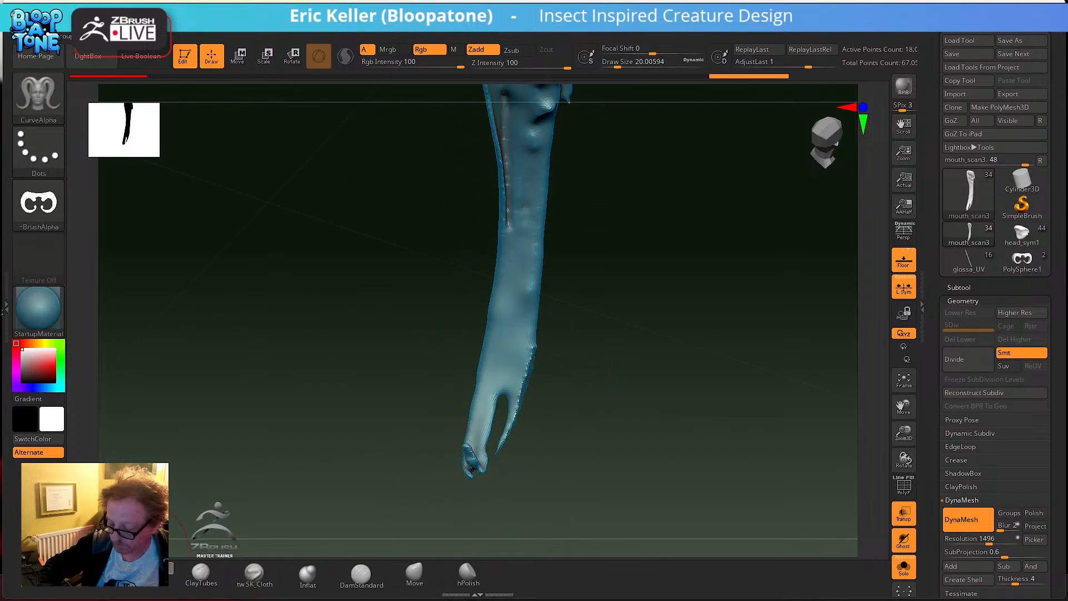
# - Smooth the forked lower end and the upper head of the mouthpart
pyautogui.moveTo(530, 377)
pyautogui.keyDown('shift'); pyautogui.mouseDown()
pyautogui.moveTo(530, 353)
pyautogui.moveTo(508, 451)
pyautogui.moveTo(494, 455)
pyautogui.mouseUp(); pyautogui.keyUp('shift')
pyautogui.moveTo(534, 443)
pyautogui.mouseDown()
pyautogui.moveTo(545, 410)
pyautogui.moveTo(477, 460)
pyautogui.mouseUp()
pyautogui.moveTo(447, 496)
pyautogui.mouseDown()
pyautogui.moveTo(599, 400)
pyautogui.moveTo(553, 444)
pyautogui.mouseUp()
pyautogui.press('shift')
pyautogui.moveTo(540, 311)
pyautogui.keyDown('shift'); pyautogui.mouseDown()
pyautogui.moveTo(539, 278)
pyautogui.moveTo(500, 235)
pyautogui.mouseUp(); pyautogui.keyUp('shift')
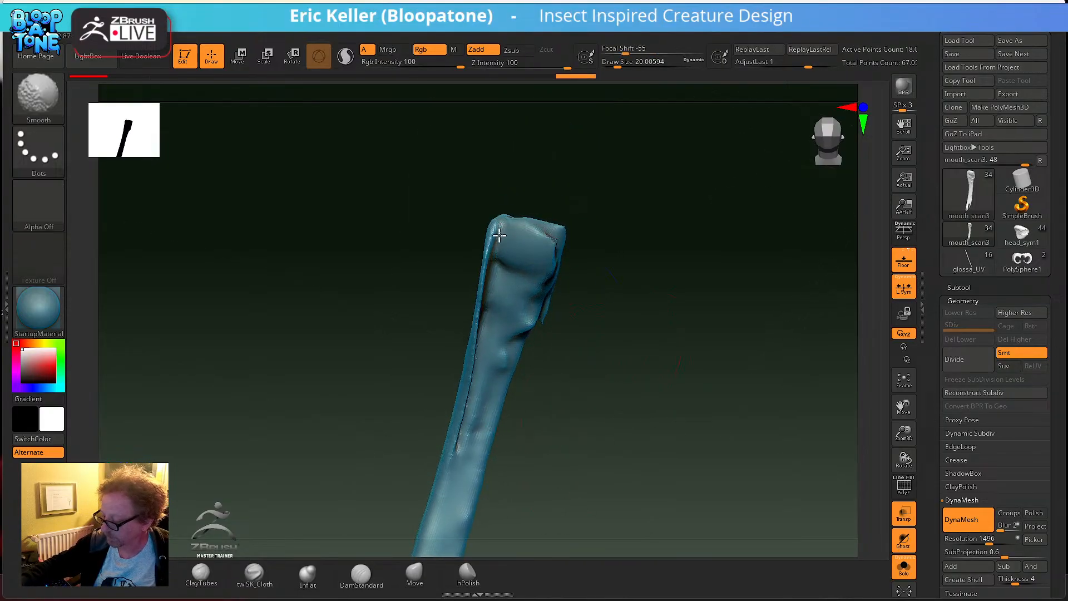
pyautogui.moveTo(507, 330)
pyautogui.mouseDown()
pyautogui.moveTo(549, 370)
pyautogui.moveTo(543, 348)
pyautogui.mouseUp()
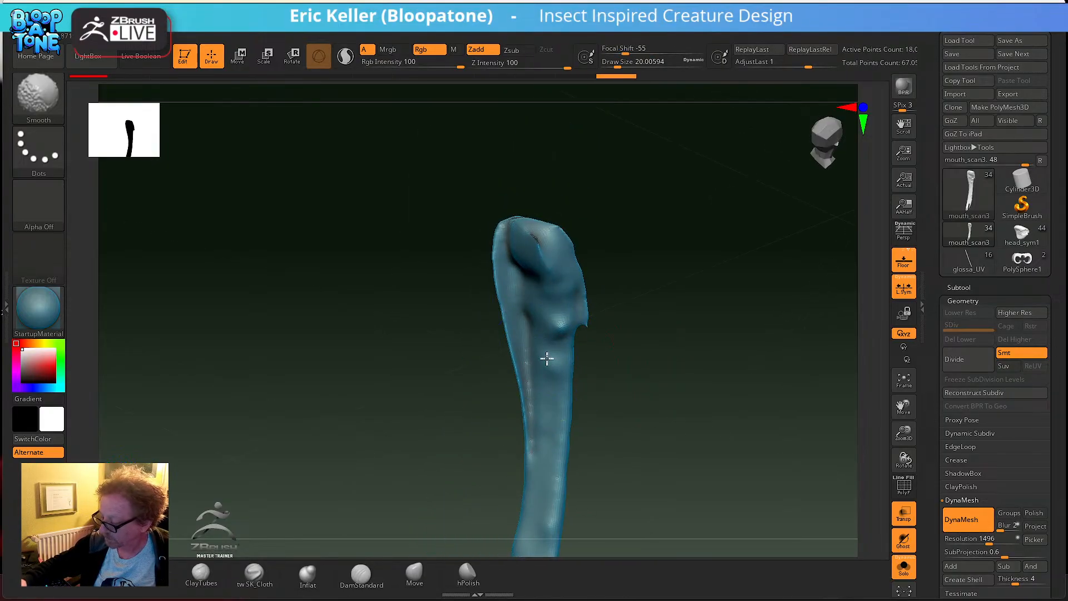
pyautogui.moveTo(619, 373)
pyautogui.mouseDown()
pyautogui.moveTo(584, 306)
pyautogui.moveTo(593, 353)
pyautogui.moveTo(565, 334)
pyautogui.mouseUp()
# - Choose the SnakeHook brush with Sculptris Pro on, reduce the draw size to about 9.4 and reshape the forked tip
pyautogui.click(38, 95)
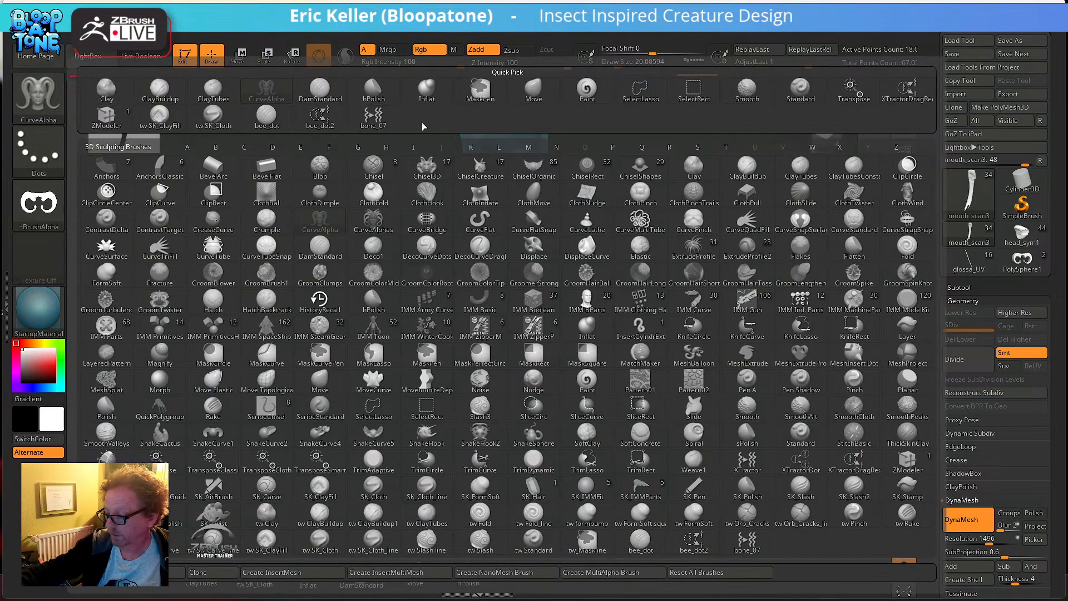
pyautogui.click(430, 432)
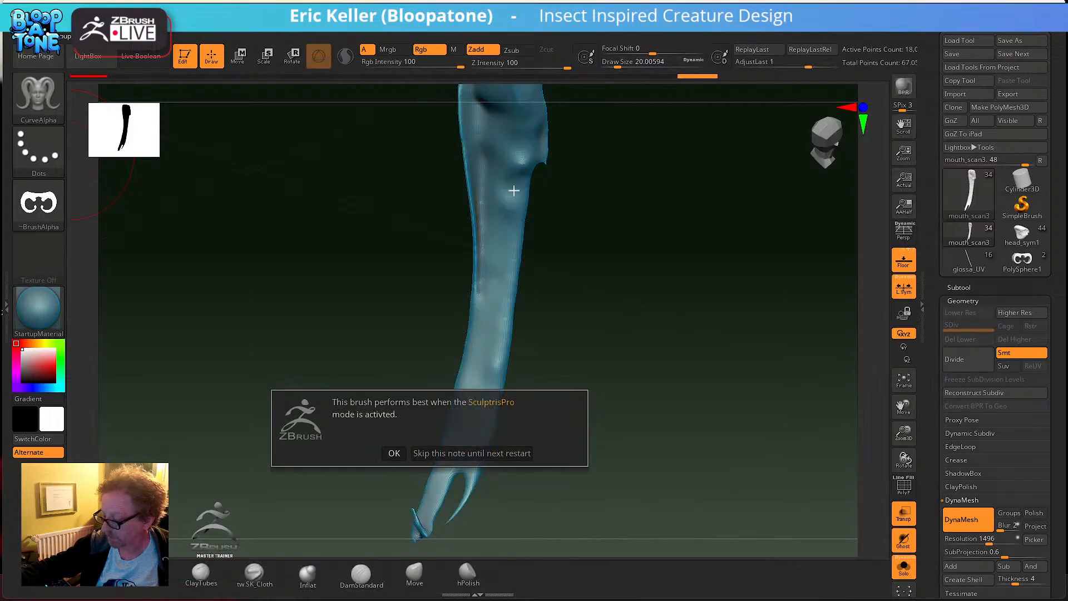
pyautogui.click(413, 455)
pyautogui.click(346, 58)
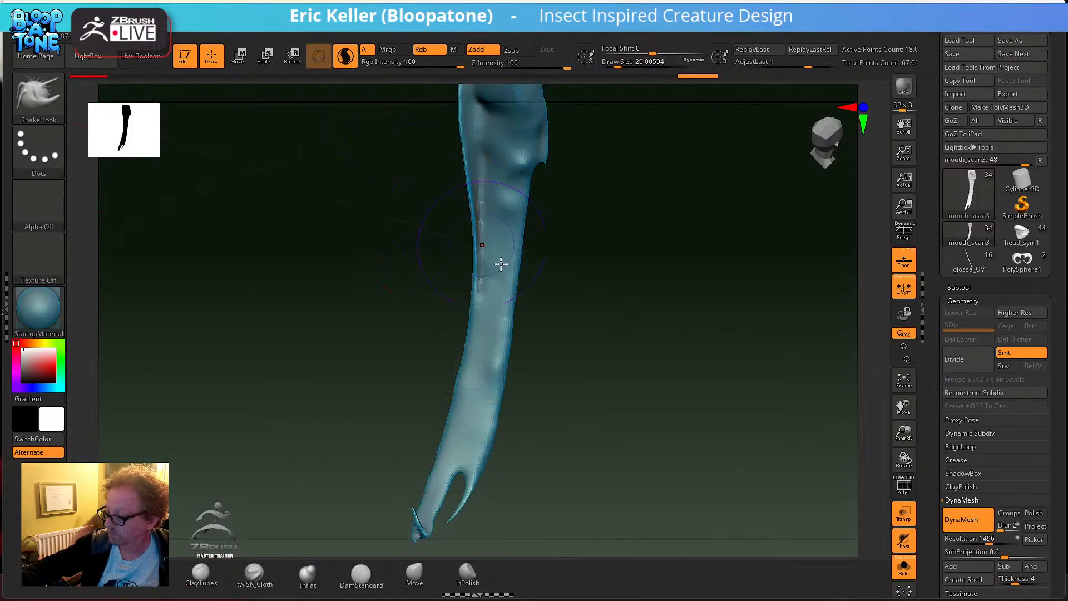
pyautogui.press('s')
pyautogui.click(543, 325)
pyautogui.keyDown('alt'); pyautogui.moveTo(546, 332); pyautogui.dragTo(651, 236); pyautogui.keyUp('alt')
pyautogui.moveTo(646, 346)
pyautogui.mouseDown()
pyautogui.moveTo(572, 410)
pyautogui.moveTo(563, 384)
pyautogui.moveTo(575, 363)
pyautogui.moveTo(556, 413)
pyautogui.moveTo(501, 468)
pyautogui.mouseUp()
# - Fill out the lower end with the Inflat brush and smooth it into a single tapered tip
pyautogui.click(316, 583)
pyautogui.moveTo(545, 494); pyautogui.dragTo(551, 461)
pyautogui.moveTo(504, 415)
pyautogui.mouseDown()
pyautogui.moveTo(587, 418)
pyautogui.moveTo(604, 454)
pyautogui.moveTo(490, 416)
pyautogui.moveTo(488, 402)
pyautogui.mouseUp()
pyautogui.moveTo(617, 422)
pyautogui.mouseDown()
pyautogui.moveTo(603, 417)
pyautogui.moveTo(618, 408)
pyautogui.moveTo(615, 328)
pyautogui.moveTo(565, 362)
pyautogui.moveTo(561, 352)
pyautogui.mouseUp()
pyautogui.keyDown('shift'); pyautogui.moveTo(580, 317); pyautogui.dragTo(601, 262); pyautogui.keyUp('shift')
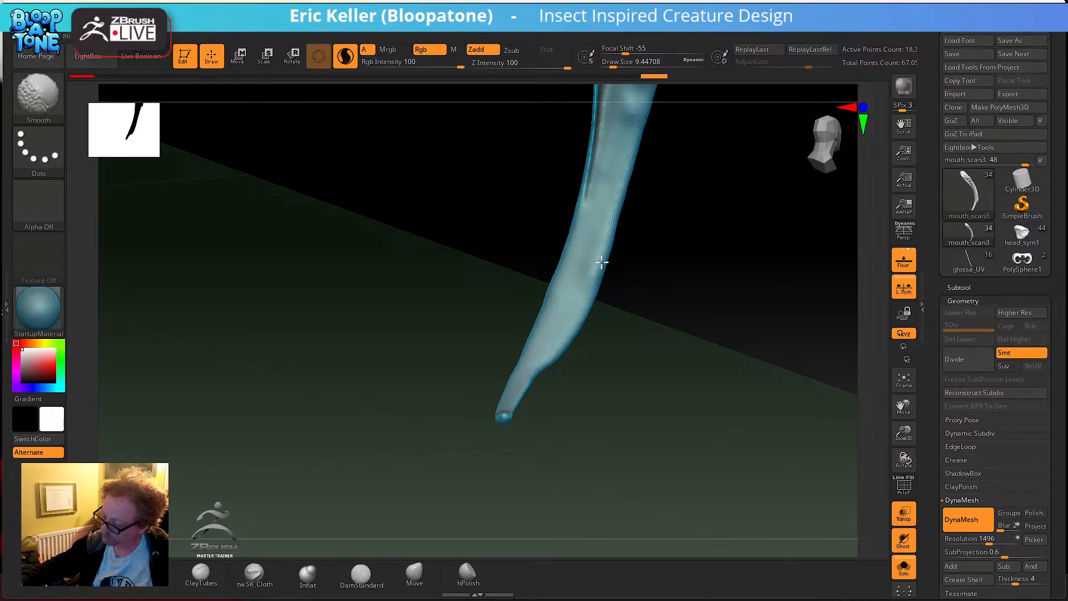
pyautogui.keyDown('shift'); pyautogui.moveTo(564, 336); pyautogui.dragTo(545, 366); pyautogui.keyUp('shift')
pyautogui.moveTo(565, 411); pyautogui.dragTo(549, 443)
pyautogui.keyDown('shift'); pyautogui.moveTo(524, 394); pyautogui.dragTo(492, 441); pyautogui.keyUp('shift')
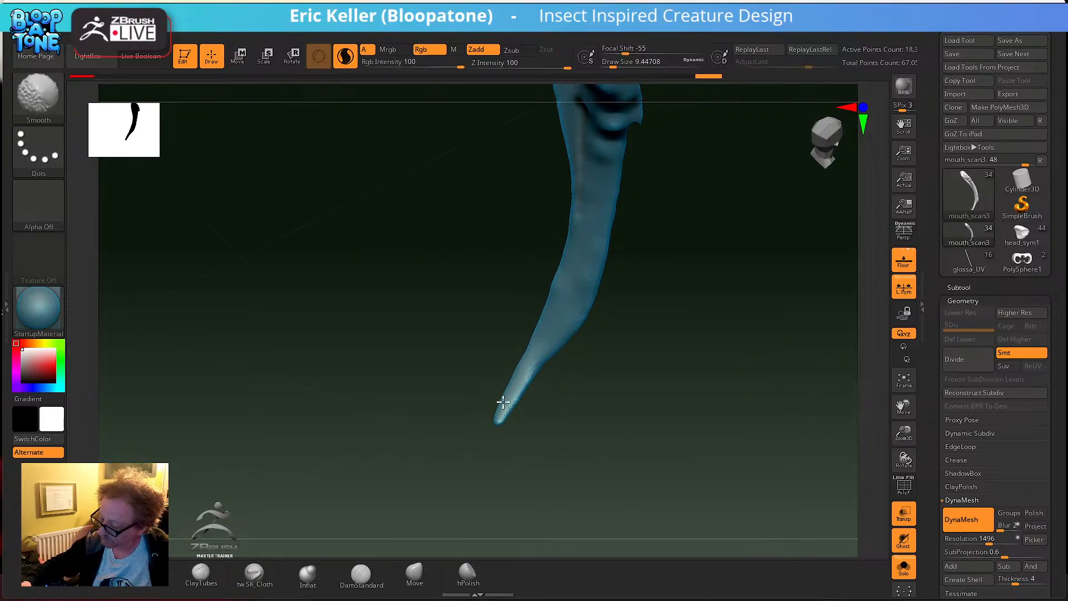
# - Smooth and inflate the mouthpart's head and the length of its shaft to even out lumps and creases
pyautogui.moveTo(631, 186)
pyautogui.mouseDown()
pyautogui.moveTo(624, 327)
pyautogui.moveTo(577, 160)
pyautogui.mouseUp()
pyautogui.moveTo(551, 121)
pyautogui.keyDown('shift'); pyautogui.mouseDown()
pyautogui.moveTo(576, 133)
pyautogui.moveTo(595, 206)
pyautogui.mouseUp(); pyautogui.keyUp('shift')
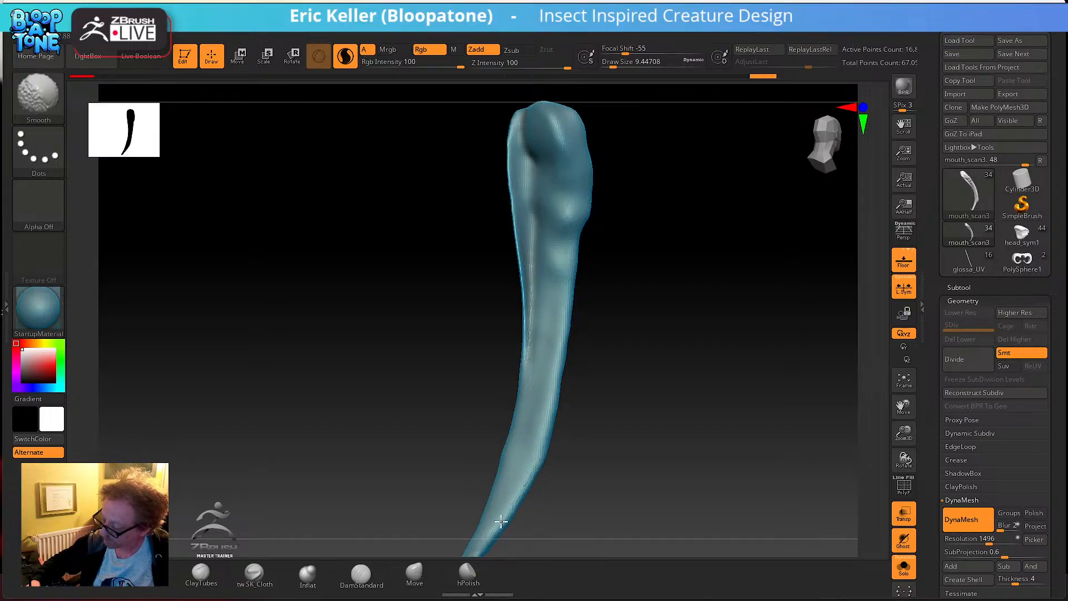
pyautogui.moveTo(565, 316)
pyautogui.keyDown('shift'); pyautogui.mouseDown()
pyautogui.moveTo(577, 169)
pyautogui.moveTo(624, 161)
pyautogui.mouseUp(); pyautogui.keyUp('shift')
pyautogui.keyDown('shift'); pyautogui.moveTo(549, 150); pyautogui.dragTo(561, 177); pyautogui.keyUp('shift')
pyautogui.moveTo(614, 239); pyautogui.dragTo(689, 235)
pyautogui.moveTo(553, 136)
pyautogui.mouseDown()
pyautogui.moveTo(551, 219)
pyautogui.moveTo(531, 302)
pyautogui.moveTo(542, 128)
pyautogui.moveTo(549, 205)
pyautogui.moveTo(535, 278)
pyautogui.moveTo(551, 203)
pyautogui.moveTo(524, 365)
pyautogui.moveTo(537, 458)
pyautogui.mouseUp()
pyautogui.moveTo(537, 457)
pyautogui.keyDown('shift'); pyautogui.mouseDown()
pyautogui.moveTo(525, 391)
pyautogui.moveTo(546, 236)
pyautogui.moveTo(625, 273)
pyautogui.mouseUp(); pyautogui.keyUp('shift')
pyautogui.keyDown('shift'); pyautogui.moveTo(524, 238); pyautogui.dragTo(512, 472); pyautogui.keyUp('shift')
pyautogui.moveTo(582, 463)
pyautogui.keyDown('alt'); pyautogui.mouseDown()
pyautogui.moveTo(593, 336)
pyautogui.moveTo(582, 329)
pyautogui.mouseUp(); pyautogui.keyUp('alt')
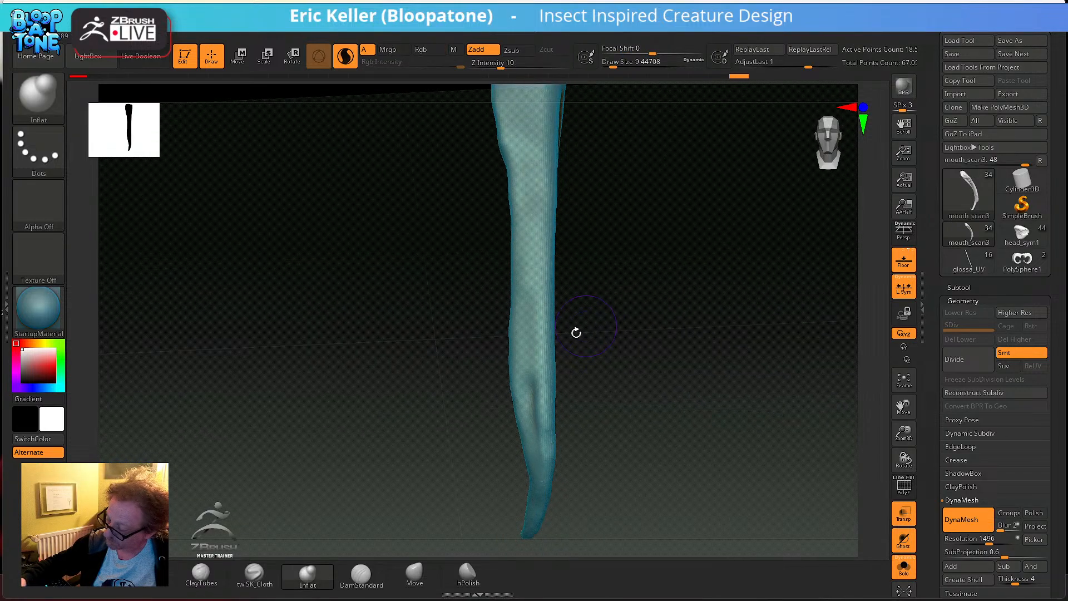
# - Smooth away the groove near the tip and the uneven outer side of the mouthpart from head to tip
pyautogui.keyDown('shift'); pyautogui.moveTo(530, 405); pyautogui.dragTo(526, 413); pyautogui.keyUp('shift')
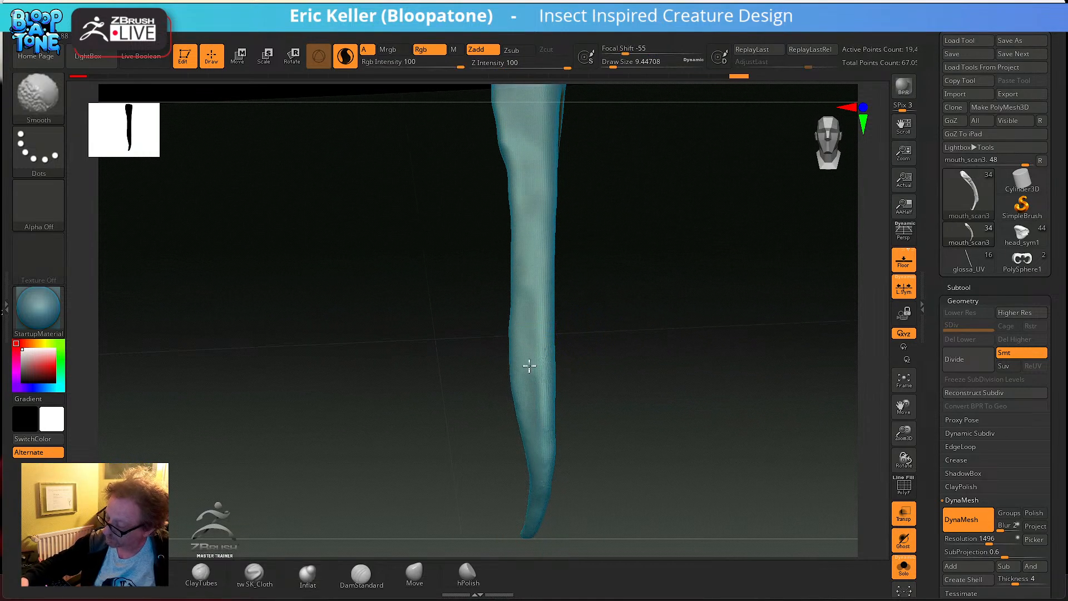
pyautogui.keyDown('shift'); pyautogui.moveTo(507, 142); pyautogui.dragTo(504, 127); pyautogui.keyUp('shift')
pyautogui.keyDown('alt'); pyautogui.moveTo(564, 125); pyautogui.dragTo(572, 222); pyautogui.keyUp('alt')
pyautogui.keyDown('shift'); pyautogui.moveTo(503, 167); pyautogui.dragTo(502, 195); pyautogui.keyUp('shift')
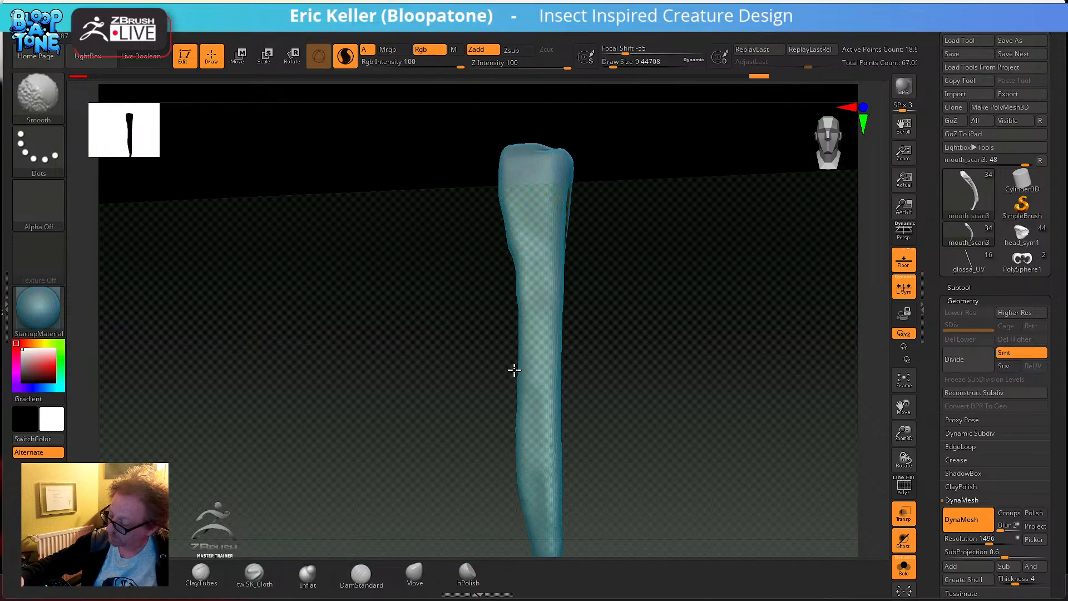
pyautogui.keyDown('shift'); pyautogui.moveTo(517, 466); pyautogui.dragTo(540, 529); pyautogui.keyUp('shift')
pyautogui.keyDown('alt'); pyautogui.moveTo(611, 439); pyautogui.dragTo(620, 353); pyautogui.keyUp('alt')
pyautogui.keyDown('shift'); pyautogui.moveTo(527, 366); pyautogui.dragTo(540, 442); pyautogui.keyUp('shift')
pyautogui.moveTo(601, 460)
pyautogui.keyDown('alt'); pyautogui.mouseDown()
pyautogui.moveTo(612, 370)
pyautogui.moveTo(551, 446)
pyautogui.moveTo(568, 333)
pyautogui.mouseUp(); pyautogui.keyUp('alt')
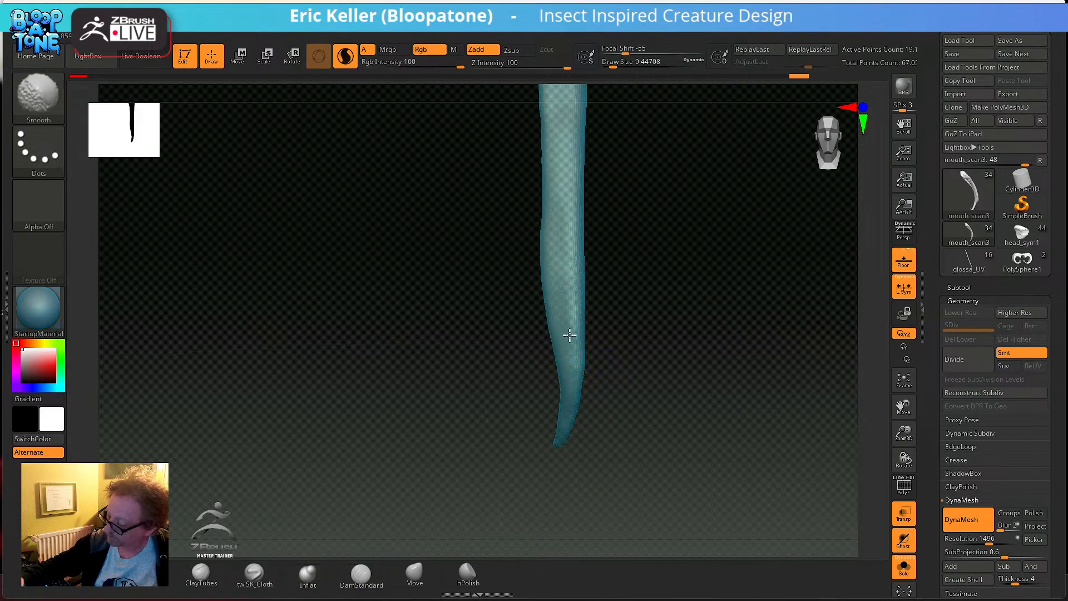
pyautogui.keyDown('alt'); pyautogui.moveTo(633, 289); pyautogui.dragTo(579, 491); pyautogui.keyUp('alt')
pyautogui.keyDown('shift'); pyautogui.moveTo(527, 255); pyautogui.dragTo(527, 295); pyautogui.keyUp('shift')
pyautogui.moveTo(590, 362)
pyautogui.mouseDown()
pyautogui.moveTo(628, 393)
pyautogui.moveTo(675, 363)
pyautogui.moveTo(675, 338)
pyautogui.mouseUp()
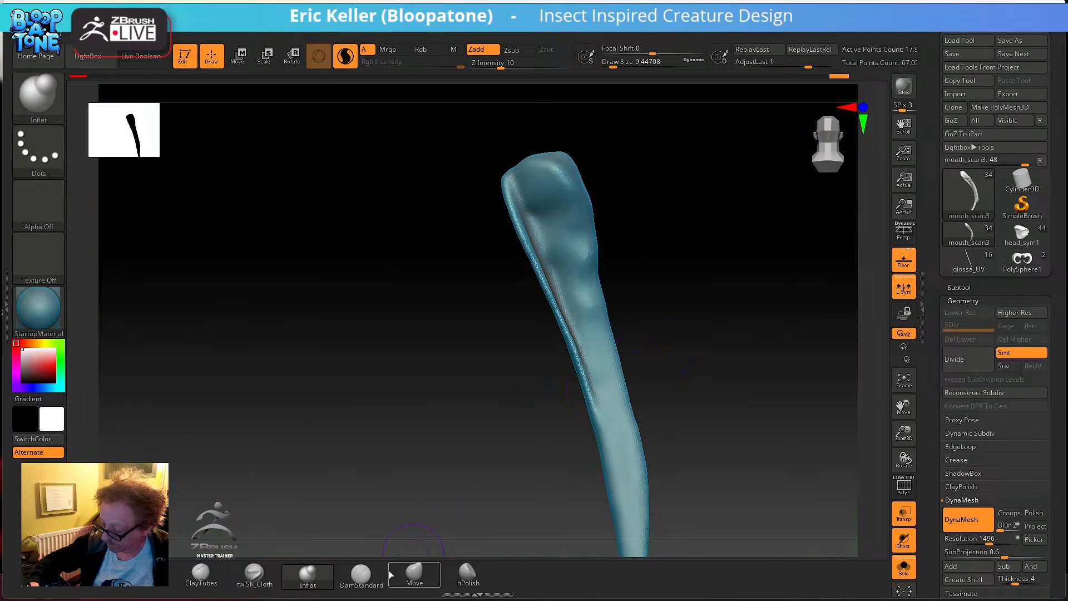
# - Choose the ClayTubes brush with a draw size of about 7.5 and fill the dents below the mouthpart's head
pyautogui.click(351, 578)
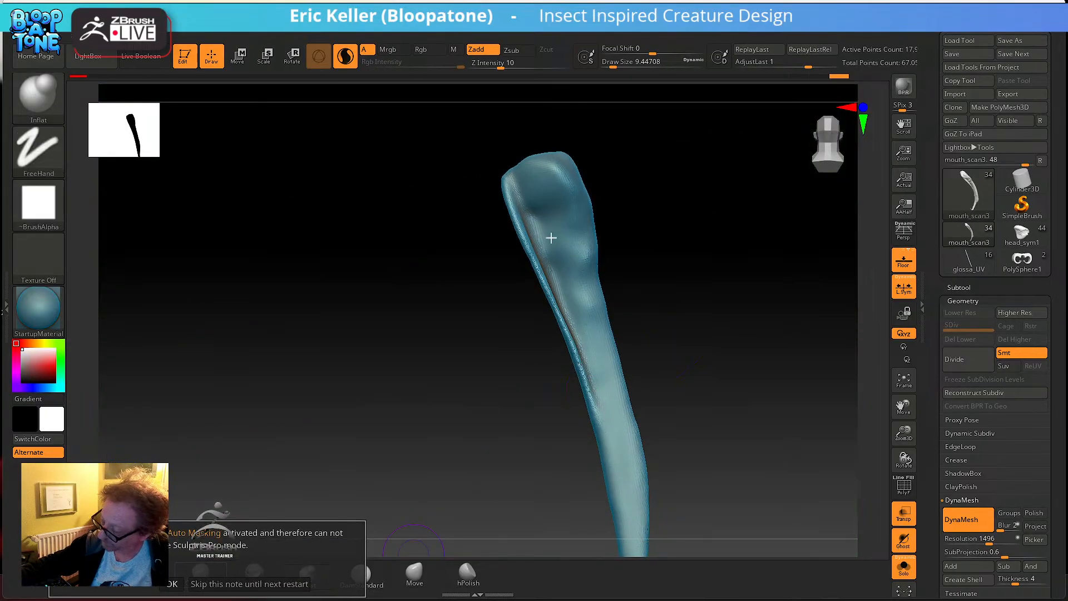
pyautogui.click(208, 584)
pyautogui.moveTo(587, 226); pyautogui.dragTo(572, 228)
pyautogui.press('s')
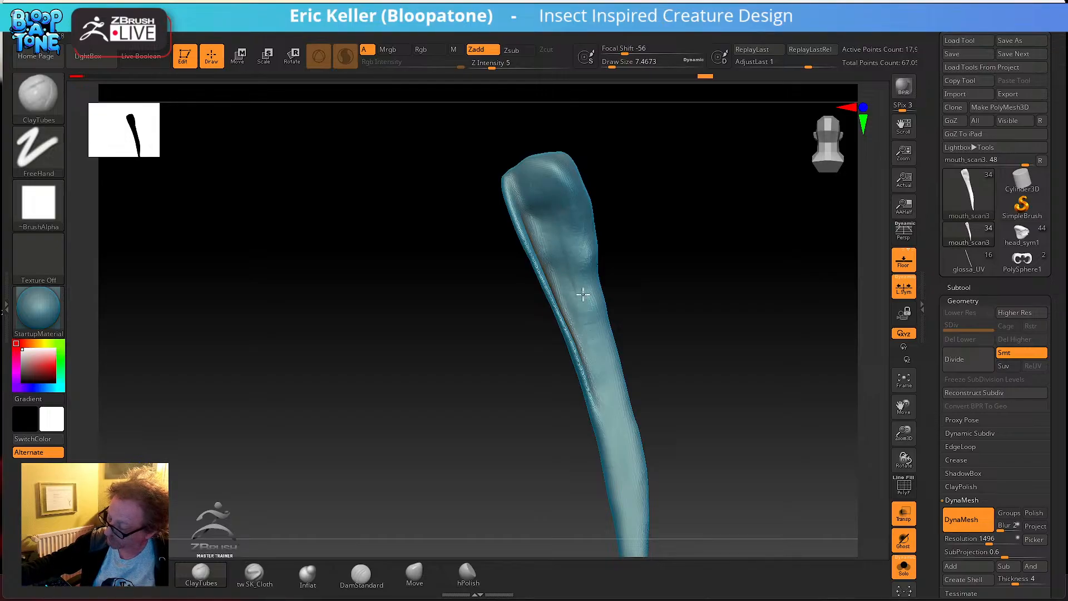
pyautogui.moveTo(570, 214); pyautogui.dragTo(550, 200)
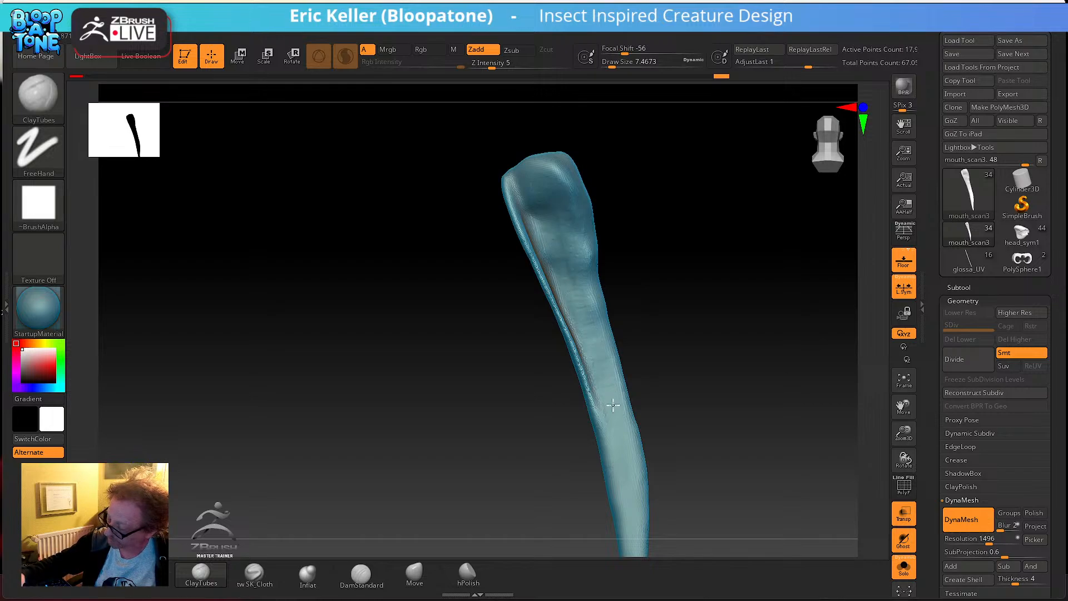
# - Build up the inner face of the mouthpart with ClayTubes strokes along the lower shaft and up towards the head
pyautogui.moveTo(626, 409)
pyautogui.mouseDown()
pyautogui.moveTo(639, 439)
pyautogui.moveTo(660, 350)
pyautogui.mouseUp()
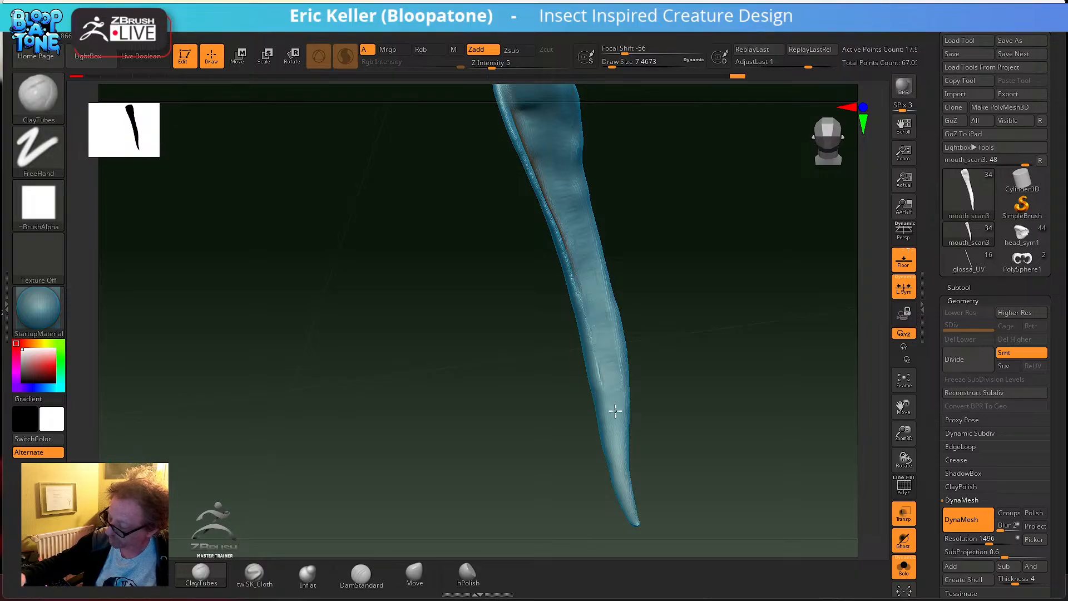
pyautogui.moveTo(592, 267); pyautogui.dragTo(619, 335)
pyautogui.keyDown('alt'); pyautogui.moveTo(627, 275); pyautogui.dragTo(643, 395); pyautogui.keyUp('alt')
pyautogui.moveTo(634, 332); pyautogui.dragTo(634, 304)
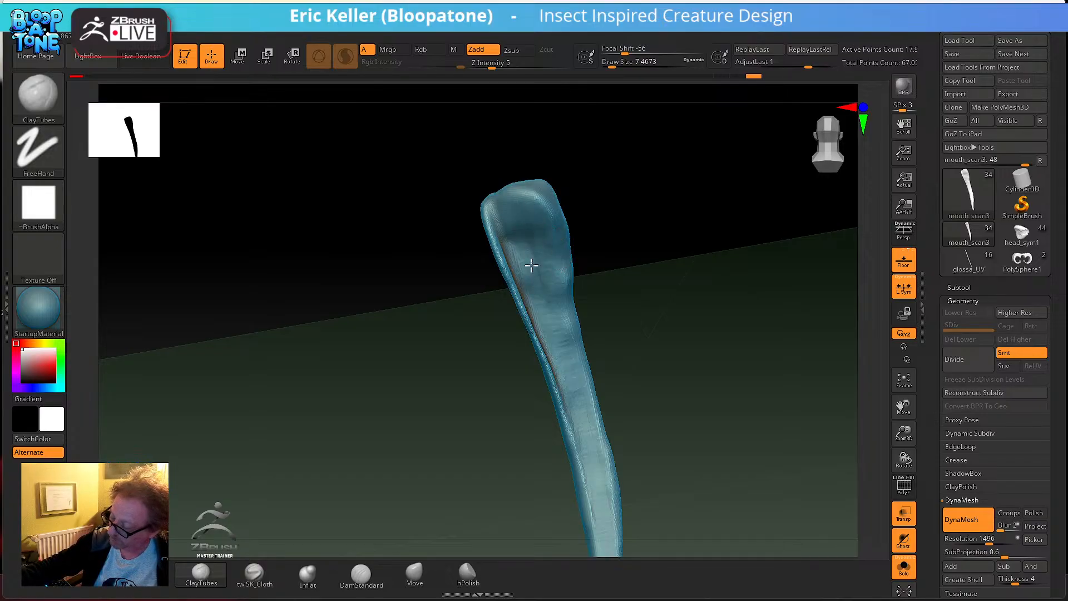
pyautogui.moveTo(651, 420); pyautogui.dragTo(539, 218)
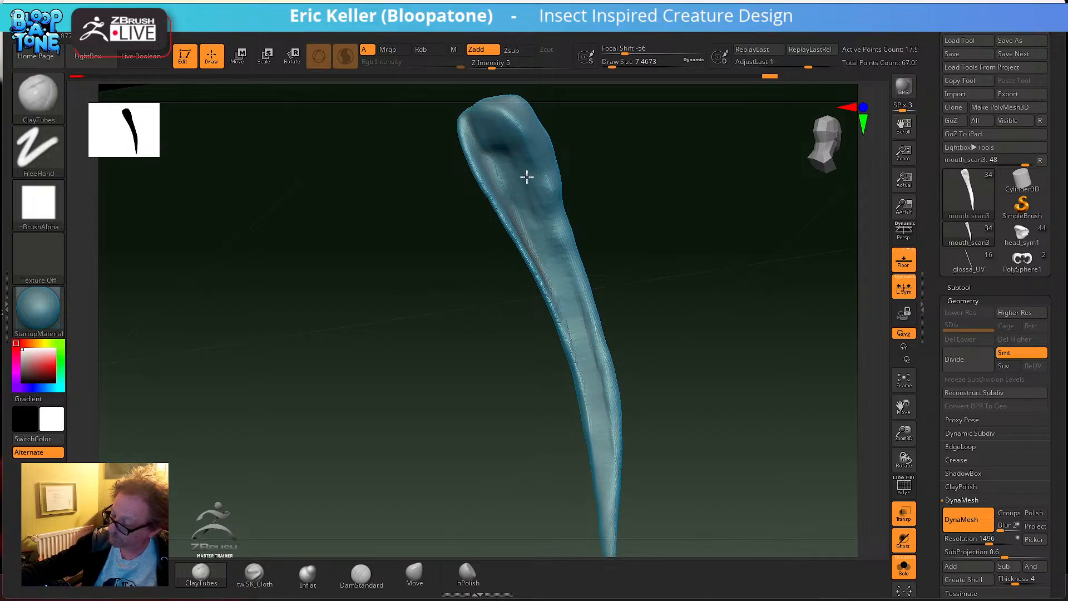
# - Fill the inner face below the mouthpart's head with a ClayTubes stroke and check the outer side
pyautogui.moveTo(532, 212); pyautogui.dragTo(559, 283)
pyautogui.moveTo(691, 349); pyautogui.dragTo(640, 334)
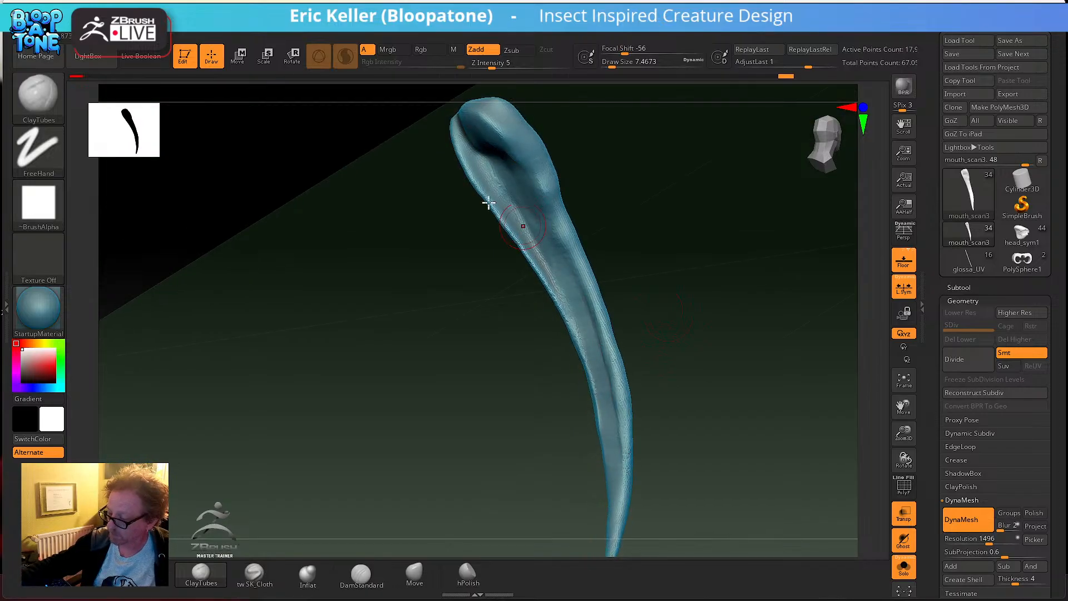
pyautogui.moveTo(717, 339)
pyautogui.mouseDown()
pyautogui.moveTo(754, 400)
pyautogui.moveTo(727, 431)
pyautogui.moveTo(868, 400)
pyautogui.mouseUp()
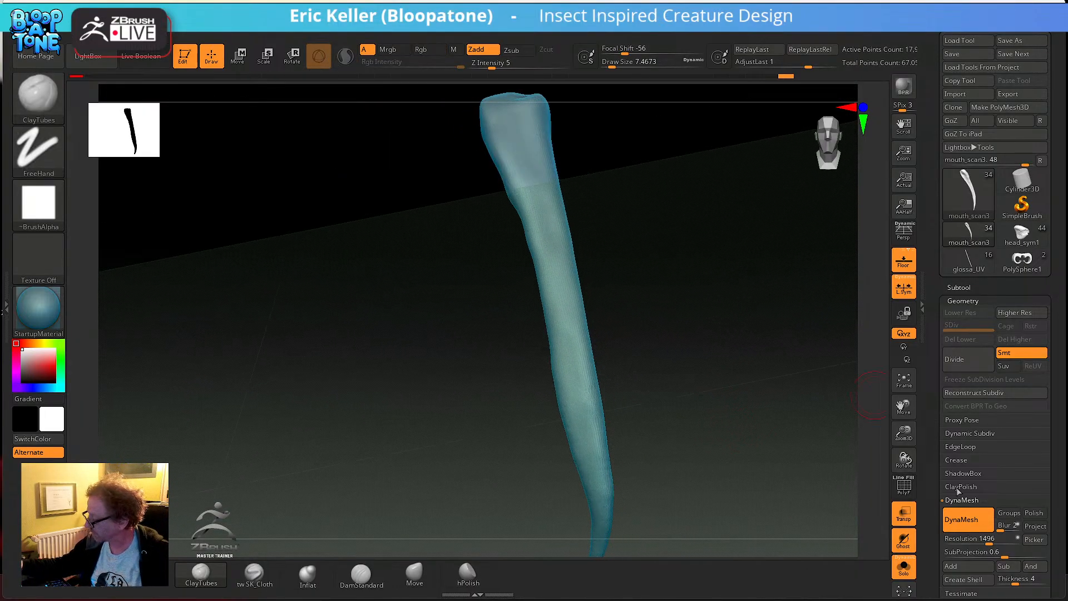
# - Remesh the mouthpart repeatedly with ZRemesher at the Half setting to reduce its polygon count
pyautogui.scroll(-3, 959, 437)
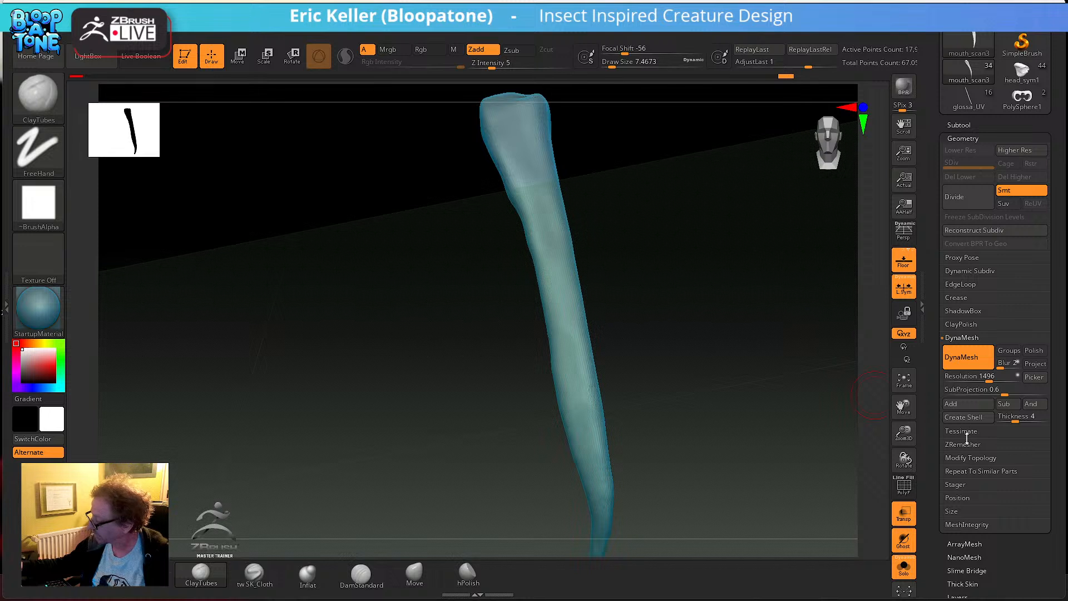
pyautogui.click(964, 444)
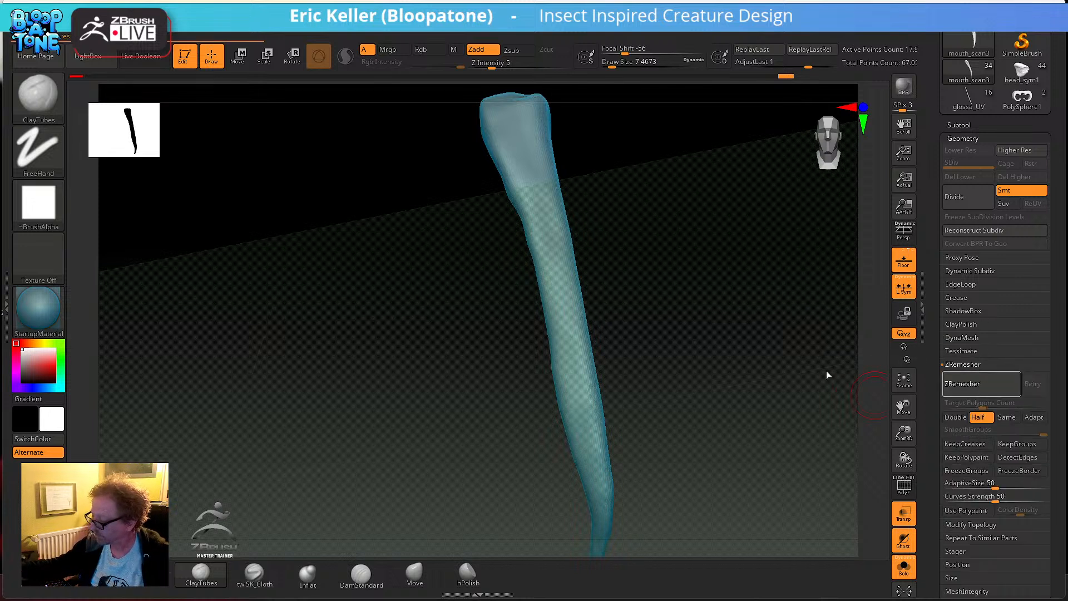
pyautogui.moveTo(732, 379); pyautogui.dragTo(790, 366)
pyautogui.click(957, 384)
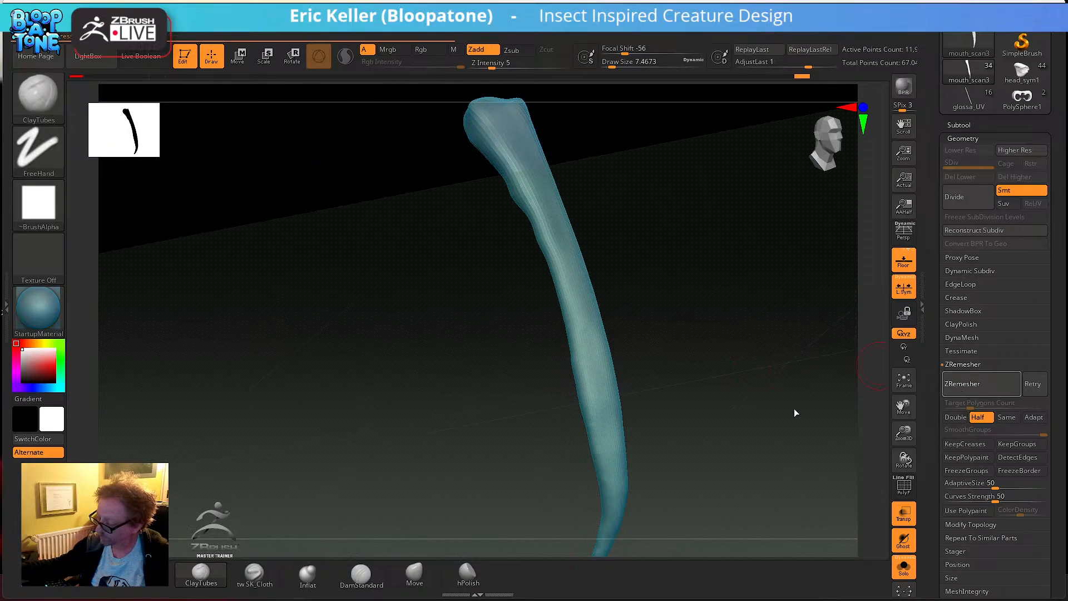
pyautogui.moveTo(794, 406); pyautogui.dragTo(798, 399)
pyautogui.click(991, 390)
pyautogui.moveTo(719, 376); pyautogui.dragTo(746, 335)
# - Smooth the remeshed mouthpart along the rim below its head and down the shaft to the tip
pyautogui.press('shift')
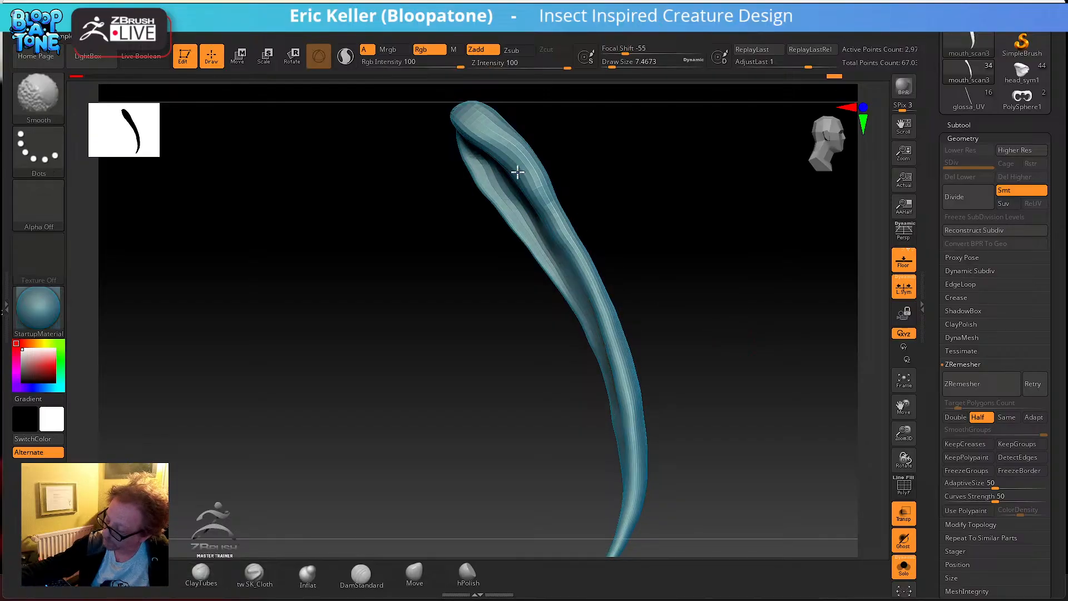
pyautogui.keyDown('shift'); pyautogui.moveTo(524, 159); pyautogui.dragTo(576, 241); pyautogui.keyUp('shift')
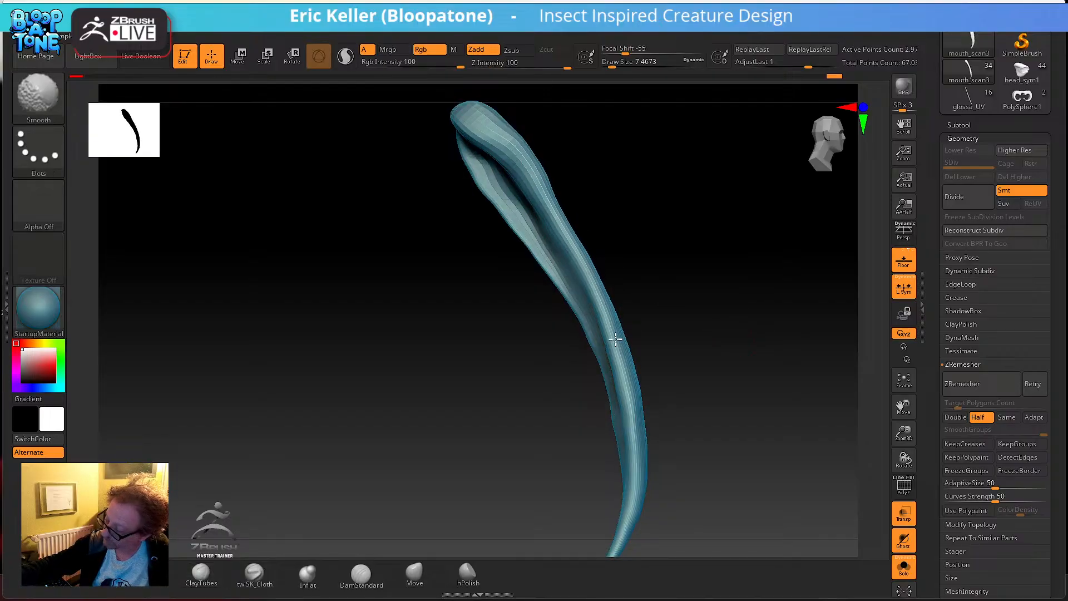
pyautogui.moveTo(681, 498)
pyautogui.keyDown('alt'); pyautogui.mouseDown()
pyautogui.moveTo(704, 349)
pyautogui.moveTo(734, 359)
pyautogui.mouseUp(); pyautogui.keyUp('alt')
pyautogui.moveTo(684, 406)
pyautogui.keyDown('shift'); pyautogui.mouseDown()
pyautogui.moveTo(693, 434)
pyautogui.moveTo(779, 432)
pyautogui.mouseUp(); pyautogui.keyUp('shift')
pyautogui.keyDown('shift'); pyautogui.moveTo(675, 425); pyautogui.dragTo(691, 498); pyautogui.keyUp('shift')
pyautogui.moveTo(736, 412)
pyautogui.keyDown('alt'); pyautogui.mouseDown()
pyautogui.moveTo(705, 364)
pyautogui.moveTo(659, 346)
pyautogui.mouseUp(); pyautogui.keyUp('alt')
pyautogui.press('shift')
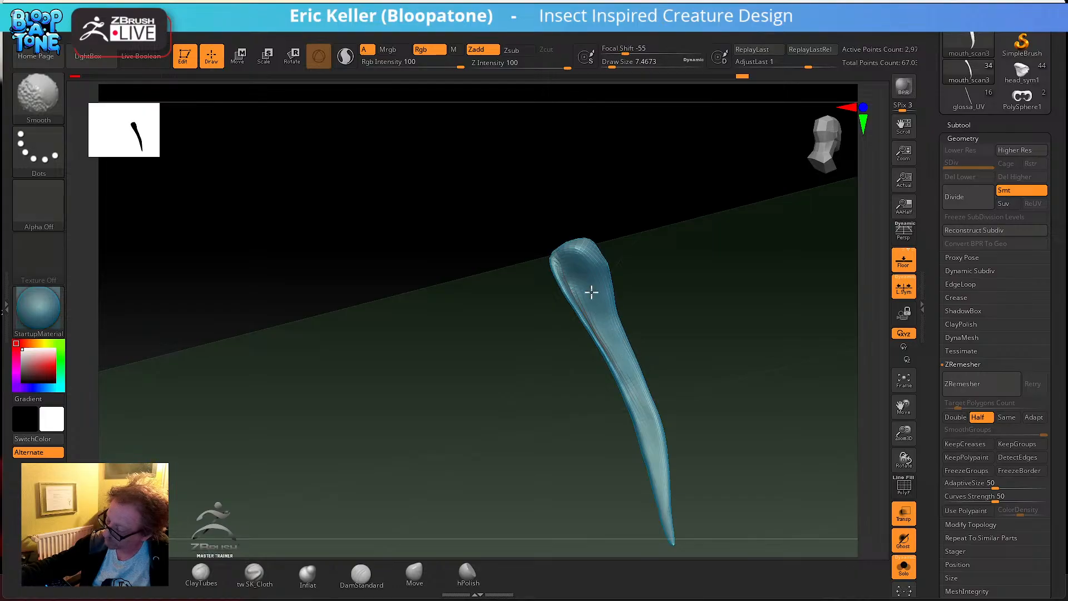
pyautogui.moveTo(658, 488)
pyautogui.mouseDown()
pyautogui.moveTo(689, 414)
pyautogui.moveTo(594, 472)
pyautogui.mouseUp()
# - Sculpt lengthwise folds along the mouthpart's inner face with the tw SK_Cloth brush at a draw size of about 12.9
pyautogui.click(254, 573)
pyautogui.moveTo(599, 291); pyautogui.dragTo(665, 242)
pyautogui.press('s')
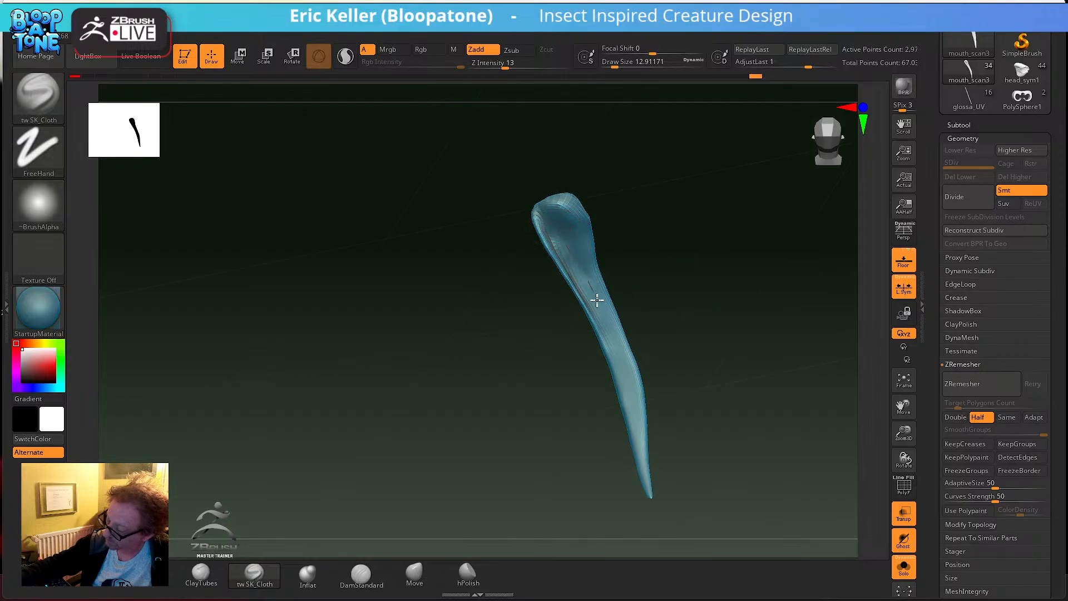
pyautogui.moveTo(607, 333)
pyautogui.mouseDown()
pyautogui.moveTo(596, 298)
pyautogui.moveTo(639, 489)
pyautogui.mouseUp()
pyautogui.moveTo(593, 288); pyautogui.dragTo(639, 489)
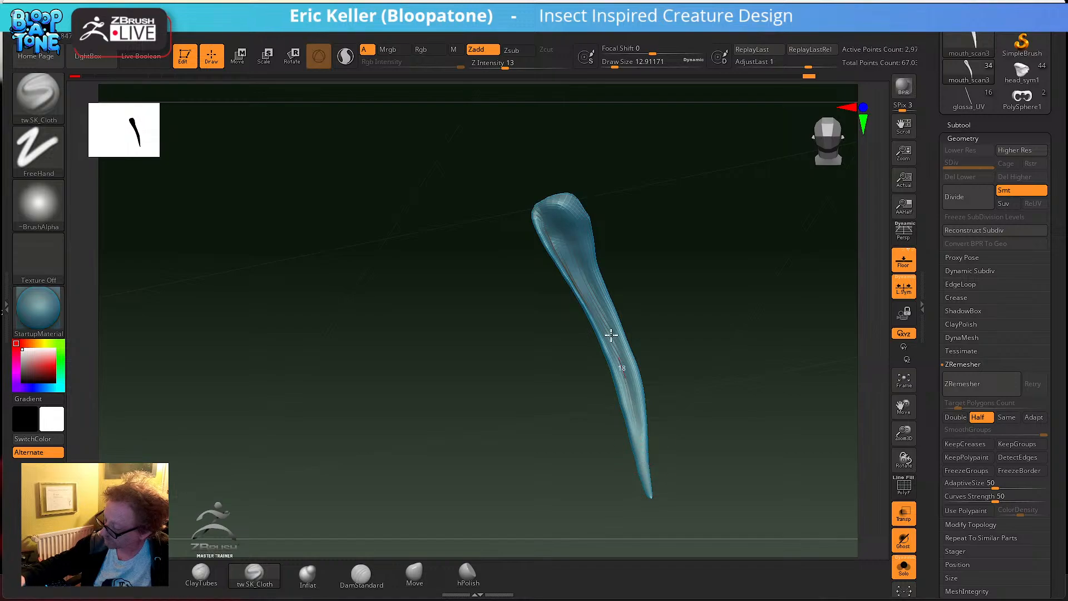
pyautogui.moveTo(646, 421)
pyautogui.mouseDown()
pyautogui.moveTo(646, 464)
pyautogui.moveTo(598, 301)
pyautogui.mouseUp()
pyautogui.moveTo(547, 214)
pyautogui.mouseDown()
pyautogui.moveTo(585, 291)
pyautogui.moveTo(581, 279)
pyautogui.mouseUp()
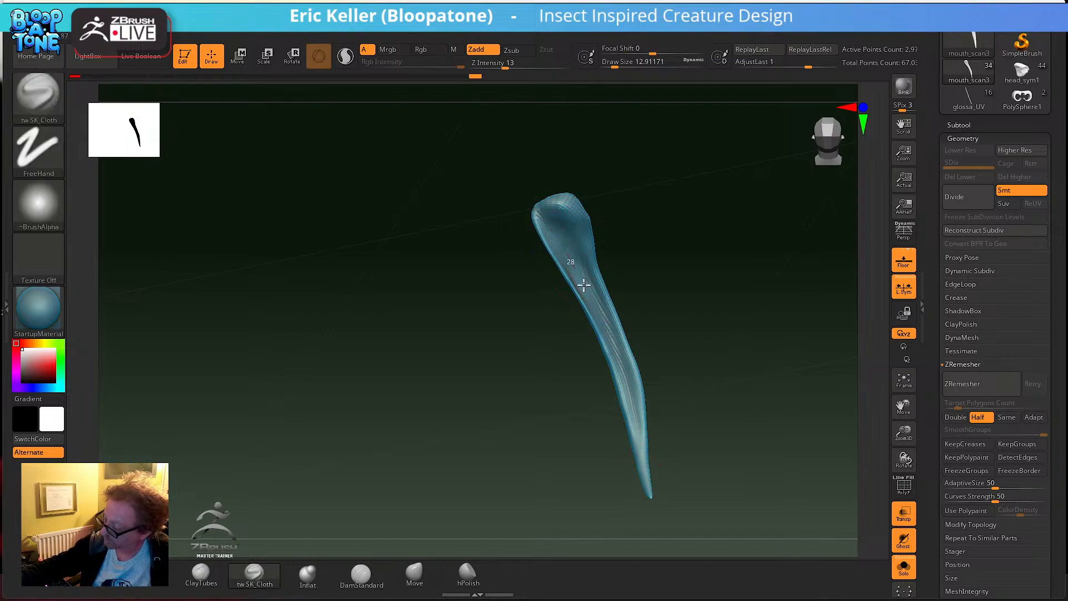
pyautogui.moveTo(628, 378)
pyautogui.mouseDown()
pyautogui.moveTo(642, 472)
pyautogui.moveTo(636, 432)
pyautogui.mouseUp()
pyautogui.moveTo(636, 432)
pyautogui.mouseDown()
pyautogui.moveTo(647, 493)
pyautogui.moveTo(604, 319)
pyautogui.moveTo(548, 214)
pyautogui.moveTo(579, 214)
pyautogui.moveTo(650, 490)
pyautogui.moveTo(779, 469)
pyautogui.mouseUp()
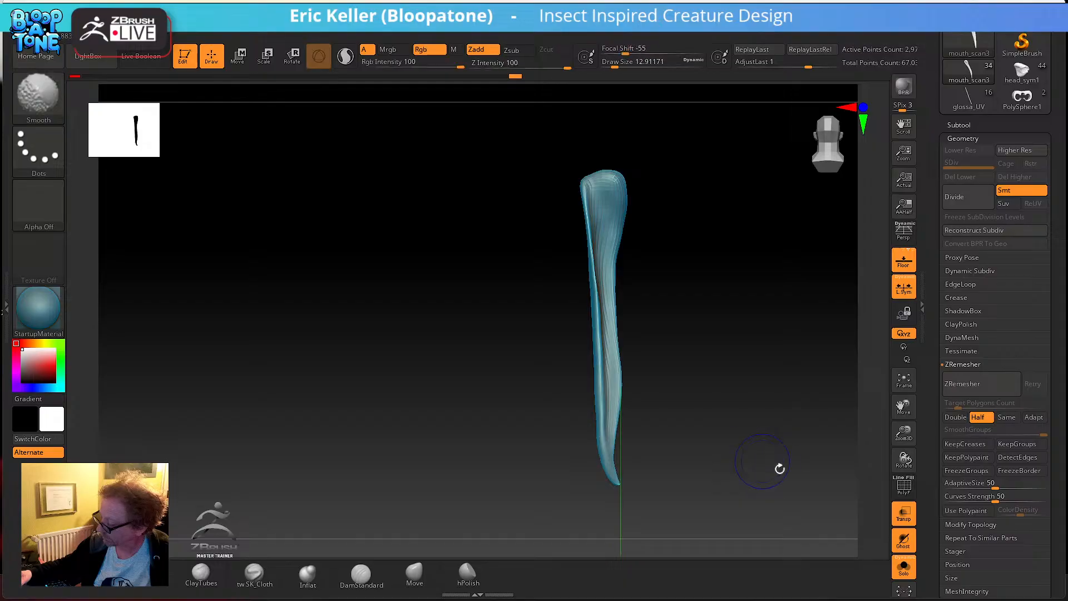
# - Turn off Solo and straighten the mouthpart's shaft alongside the tongue with the Move brush at a draw size of about 15.6, smoothing it
pyautogui.click(903, 567)
pyautogui.moveTo(806, 513)
pyautogui.mouseDown()
pyautogui.moveTo(834, 484)
pyautogui.moveTo(818, 475)
pyautogui.moveTo(820, 460)
pyautogui.moveTo(719, 403)
pyautogui.mouseUp()
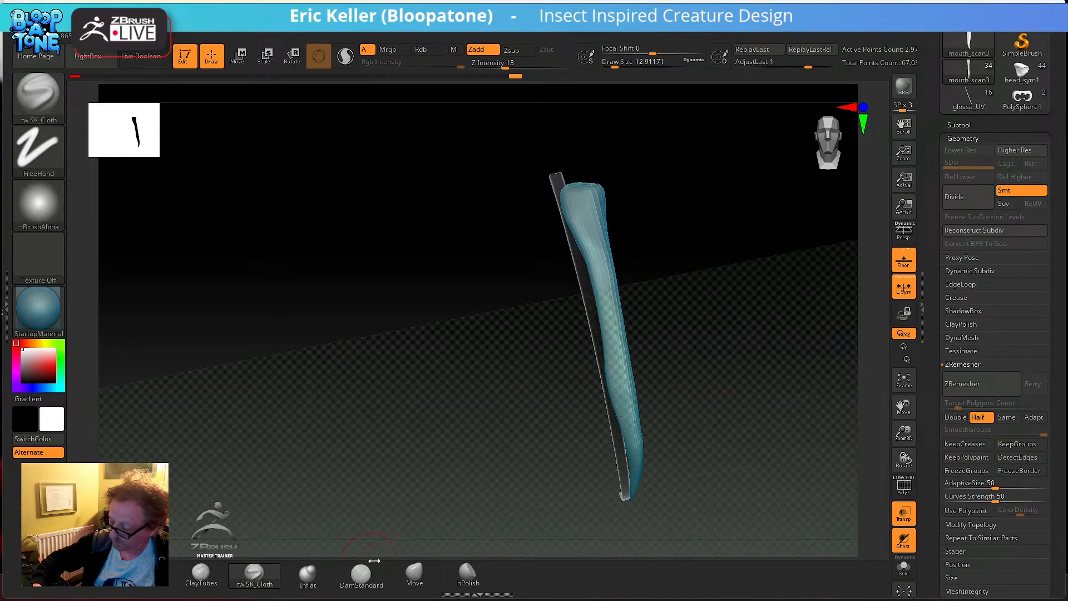
pyautogui.click(414, 573)
pyautogui.press('s')
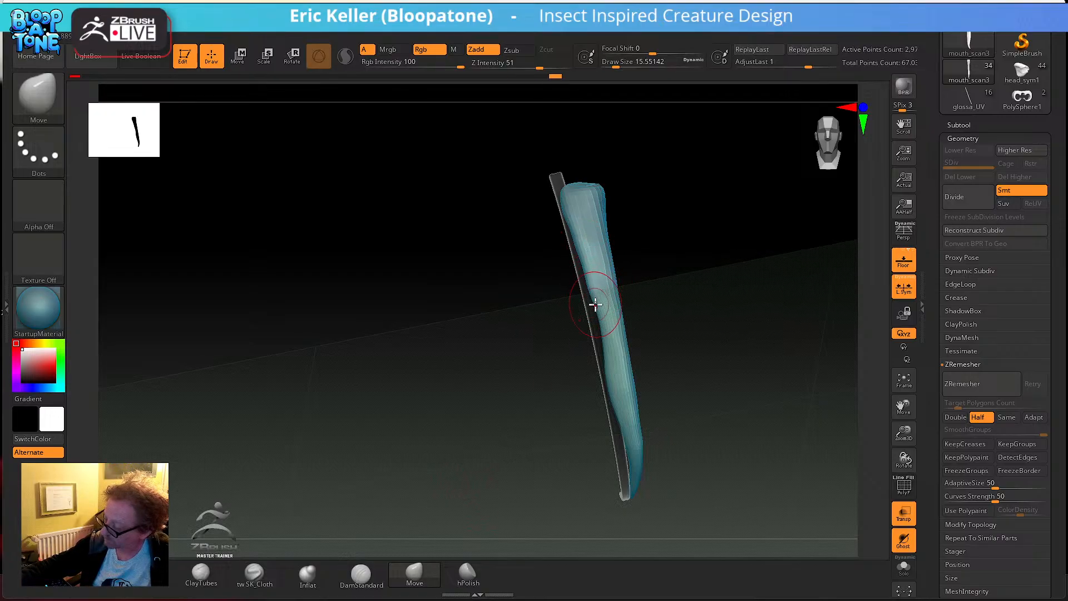
pyautogui.press('shift')
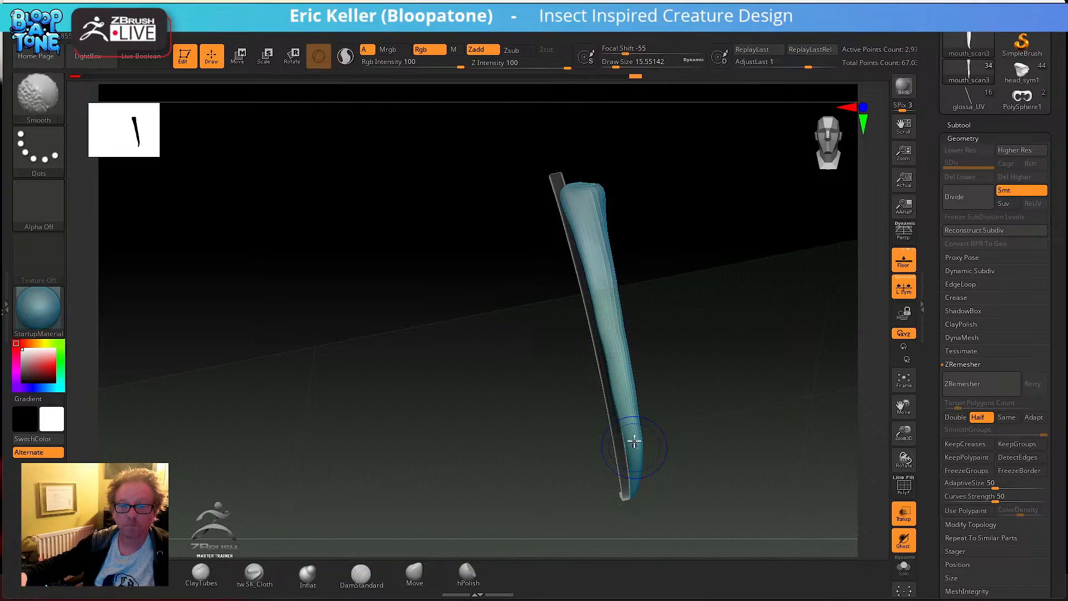
pyautogui.moveTo(656, 375); pyautogui.dragTo(640, 343)
pyautogui.moveTo(634, 471); pyautogui.dragTo(627, 387)
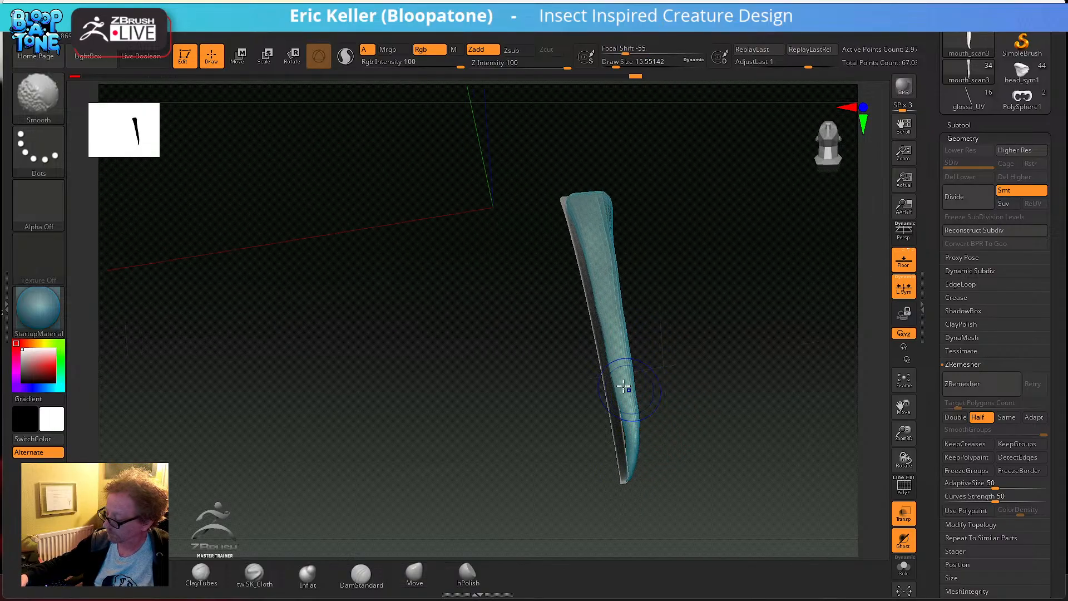
# - Reshape the mouthpart's lower end and tip with the Move brush at a draw size of about 23.3 and smooth the head
pyautogui.moveTo(641, 512)
pyautogui.mouseDown()
pyautogui.moveTo(637, 434)
pyautogui.moveTo(689, 479)
pyautogui.mouseUp()
pyautogui.moveTo(677, 413); pyautogui.dragTo(634, 415)
pyautogui.press('s')
pyautogui.moveTo(625, 452); pyautogui.dragTo(622, 457)
pyautogui.moveTo(656, 450)
pyautogui.mouseDown()
pyautogui.moveTo(653, 441)
pyautogui.moveTo(623, 464)
pyautogui.mouseUp()
pyautogui.press('s')
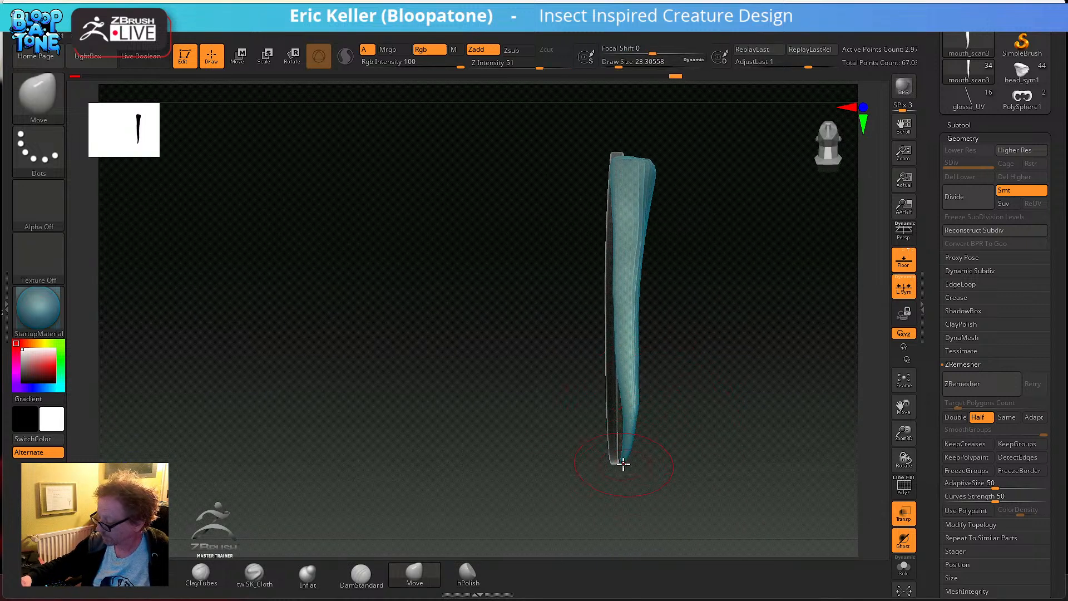
pyautogui.press('shift')
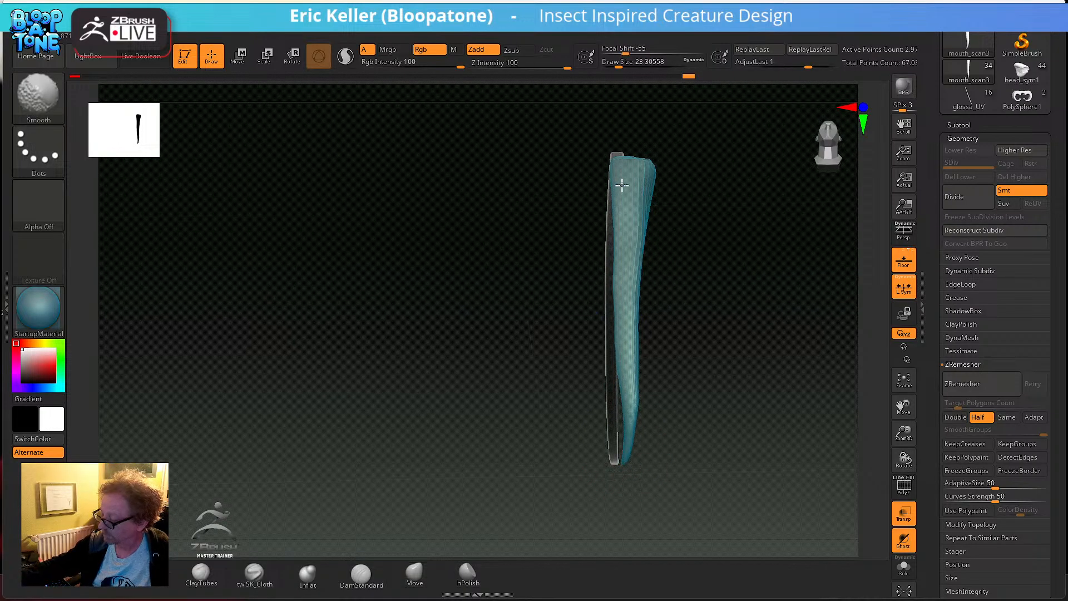
pyautogui.keyDown('shift'); pyautogui.moveTo(621, 184); pyautogui.dragTo(626, 177); pyautogui.keyUp('shift')
pyautogui.keyDown('shift'); pyautogui.moveTo(683, 279); pyautogui.dragTo(685, 312); pyautogui.keyUp('shift')
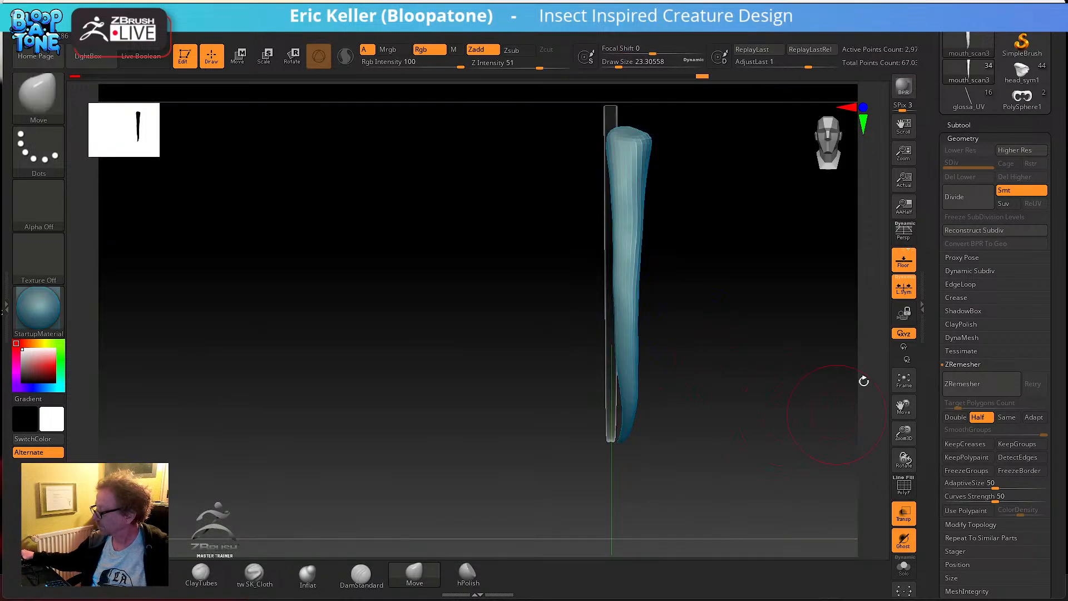
# - Make the mouth_scan2 subtool visible and compare the resculpted mouthpart with the original scan
pyautogui.click(960, 125)
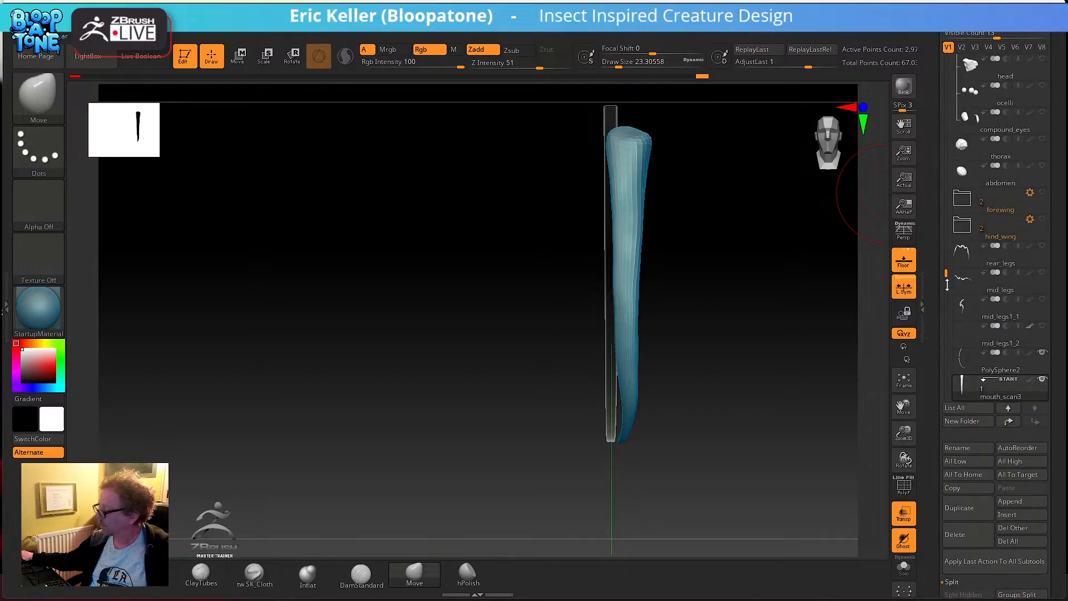
pyautogui.moveTo(928, 238); pyautogui.dragTo(944, 296)
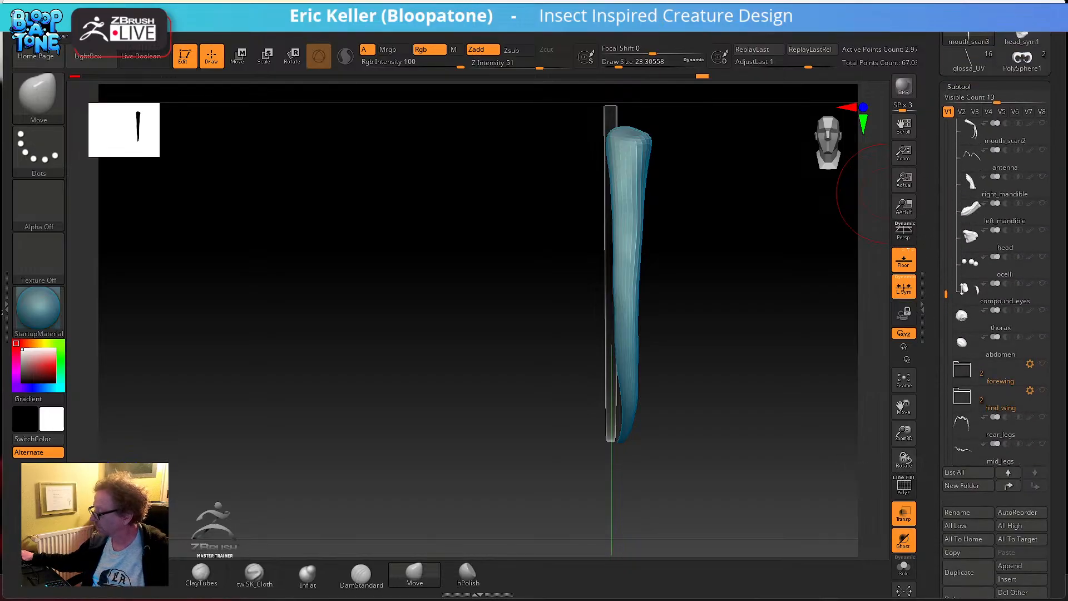
pyautogui.click(1041, 127)
pyautogui.moveTo(738, 348)
pyautogui.mouseDown()
pyautogui.moveTo(609, 358)
pyautogui.moveTo(707, 336)
pyautogui.moveTo(725, 346)
pyautogui.moveTo(737, 406)
pyautogui.moveTo(694, 389)
pyautogui.mouseUp()
pyautogui.press('shift')
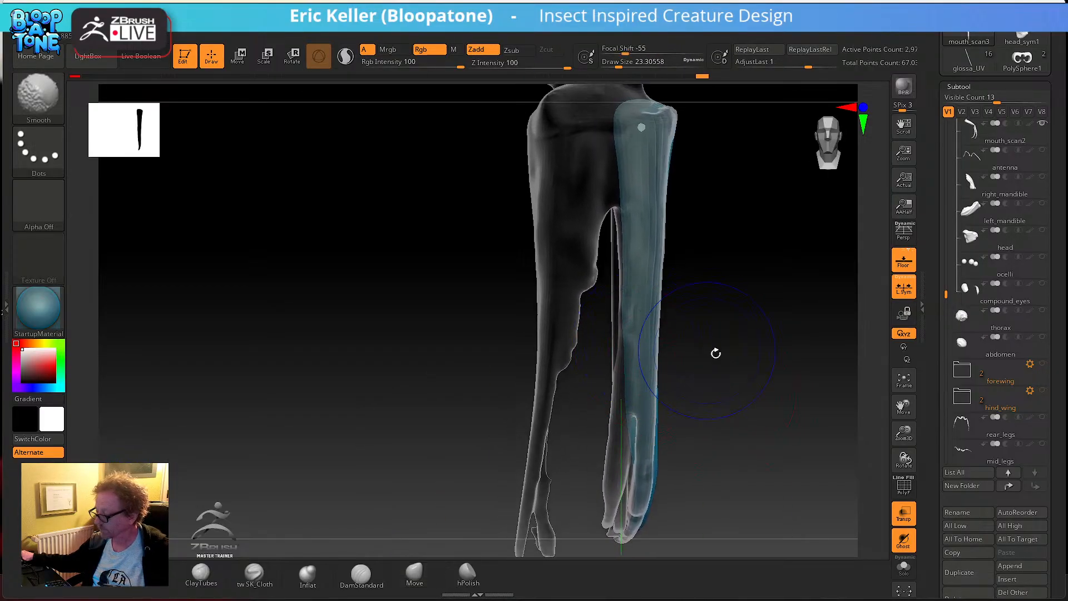
pyautogui.moveTo(843, 413); pyautogui.dragTo(891, 415)
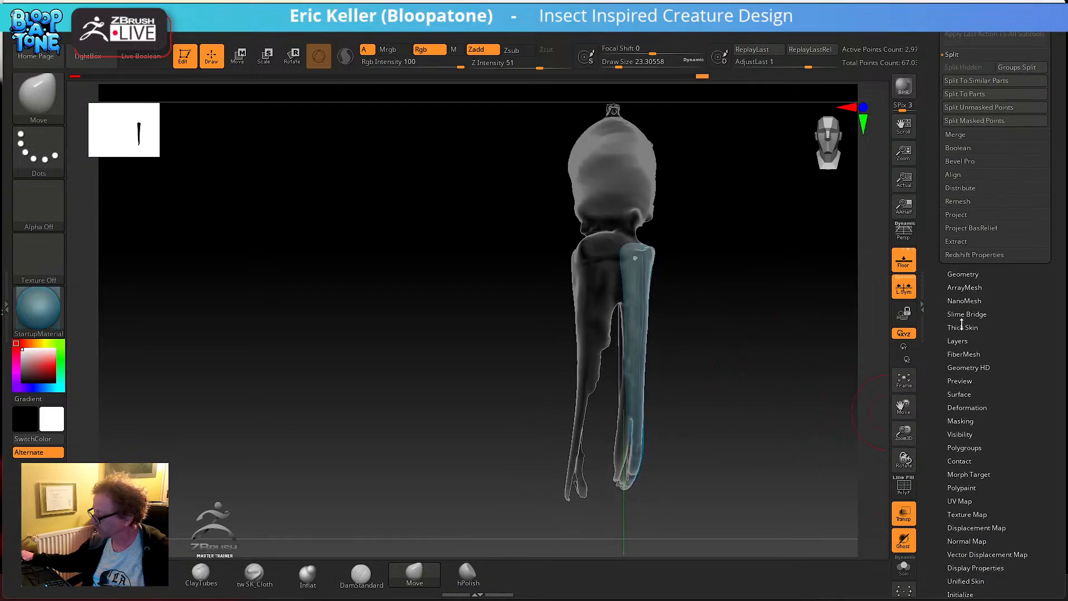
# - Open the mouthpart's Modify Topology settings and turn off local symmetry
pyautogui.click(964, 273)
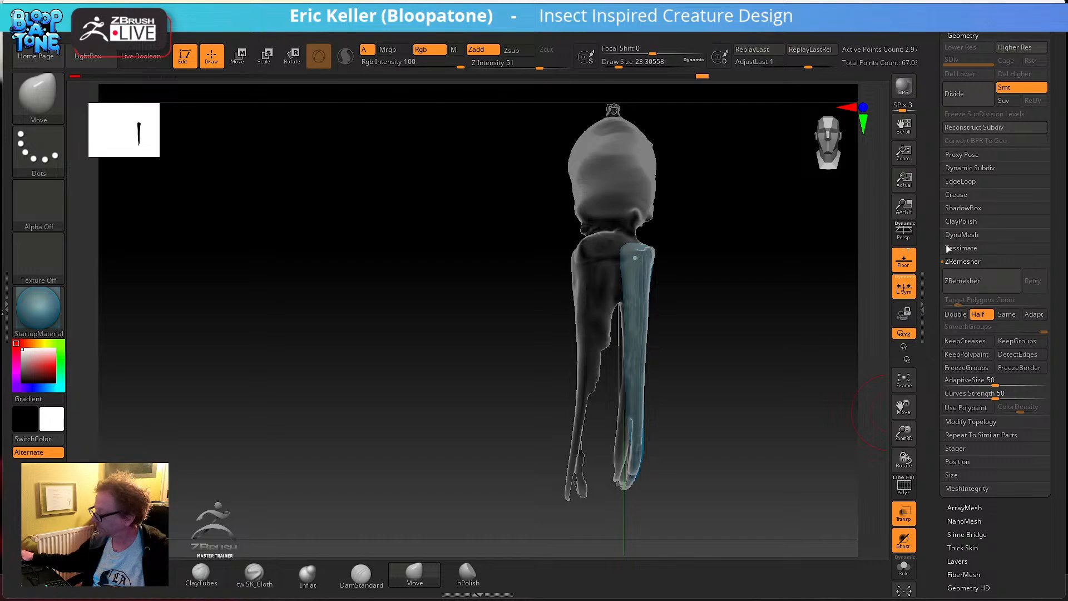
pyautogui.click(971, 421)
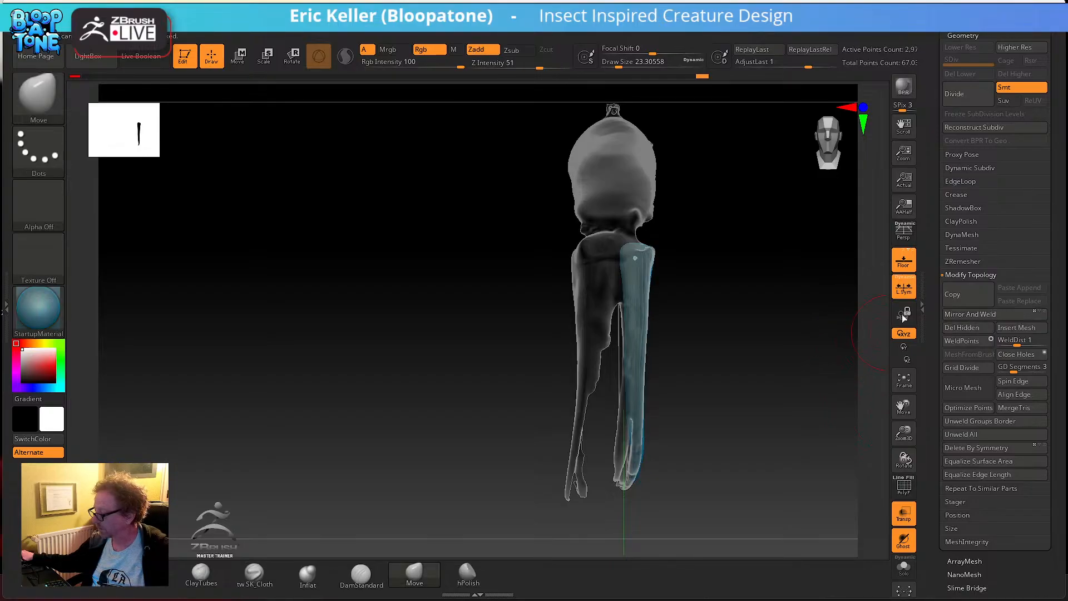
pyautogui.click(911, 299)
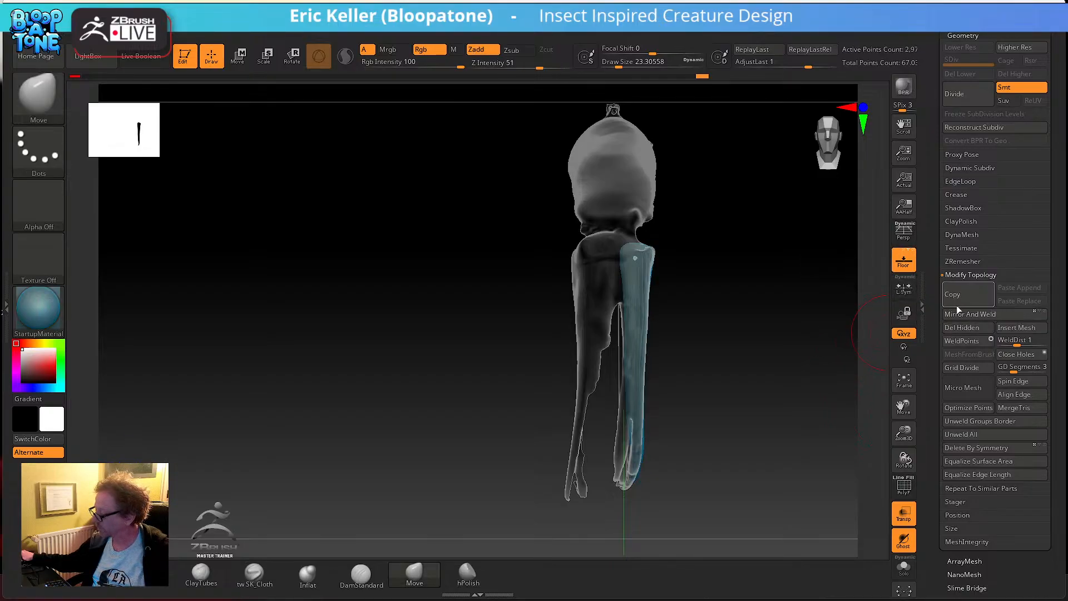
# - Try Mirror And Weld on the mouthpart and undo it
pyautogui.click(964, 318)
pyautogui.hotkey('ctrl', 'z')
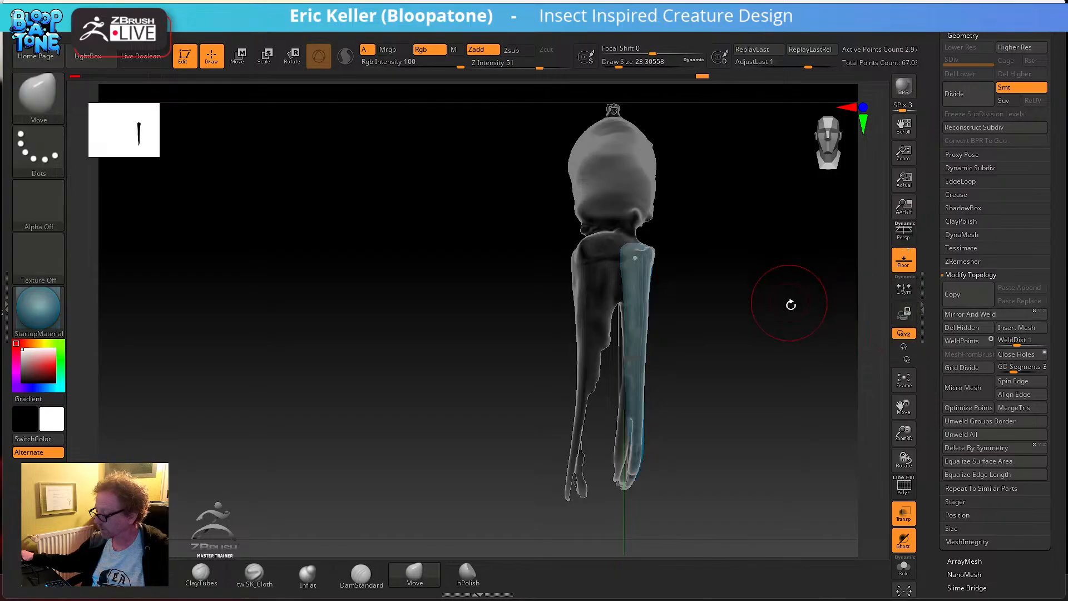
pyautogui.scroll(-2, 929, 343)
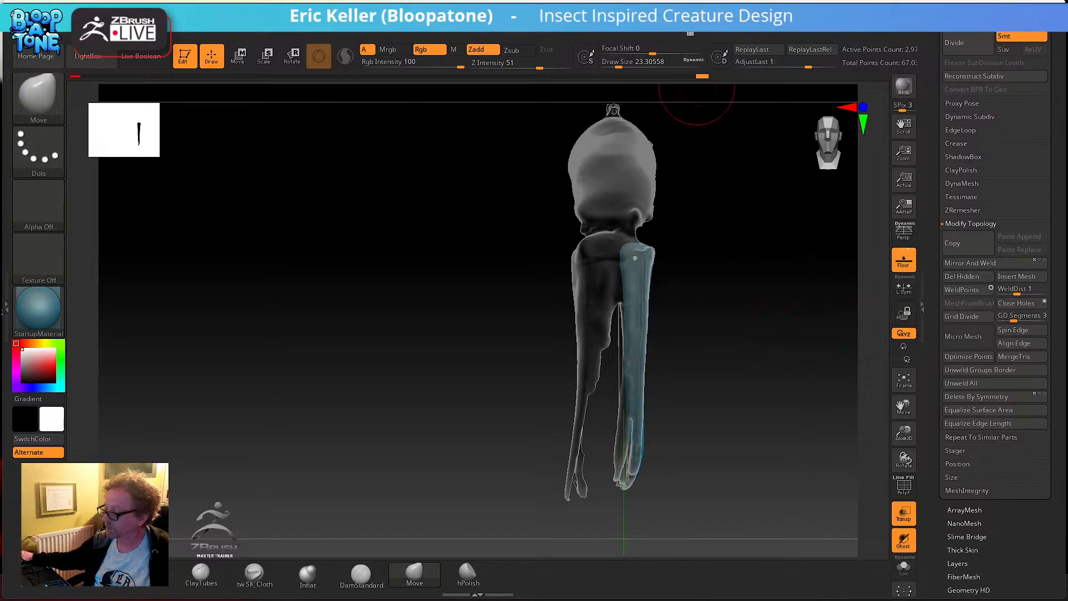
# - Mirror the mouthpart across the X axis with SubTool Master, merging both sides into one subtool, and check the pair against the scan
pyautogui.click(689, 31)
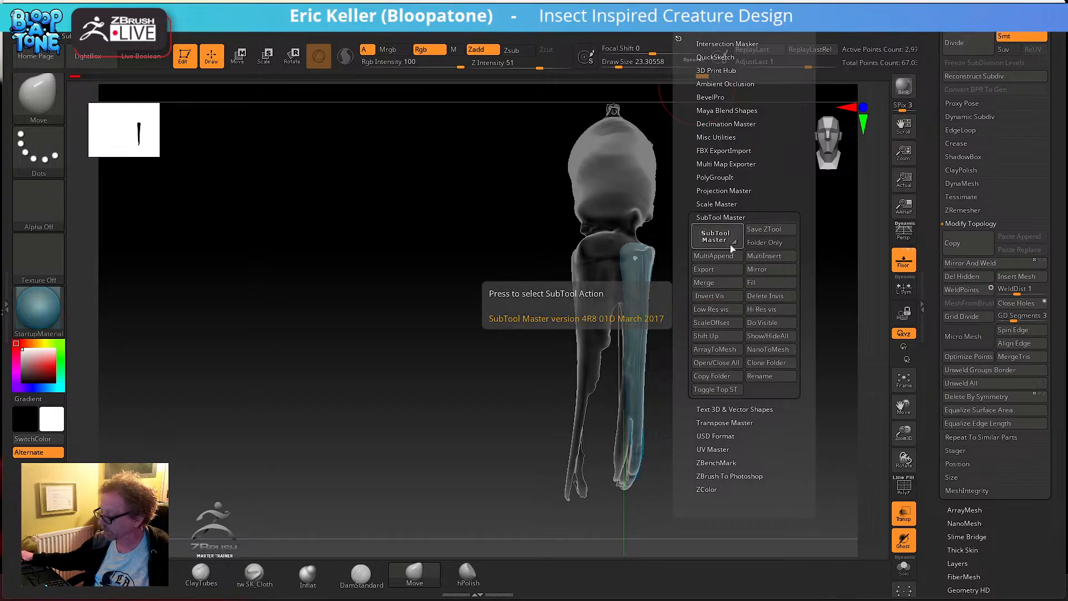
pyautogui.click(761, 269)
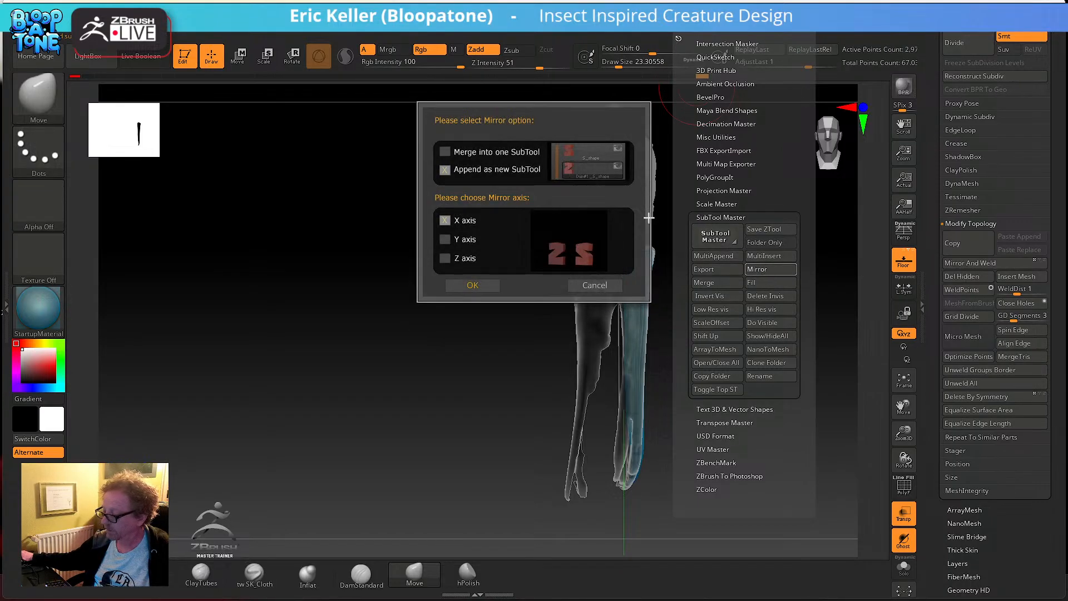
pyautogui.click(445, 152)
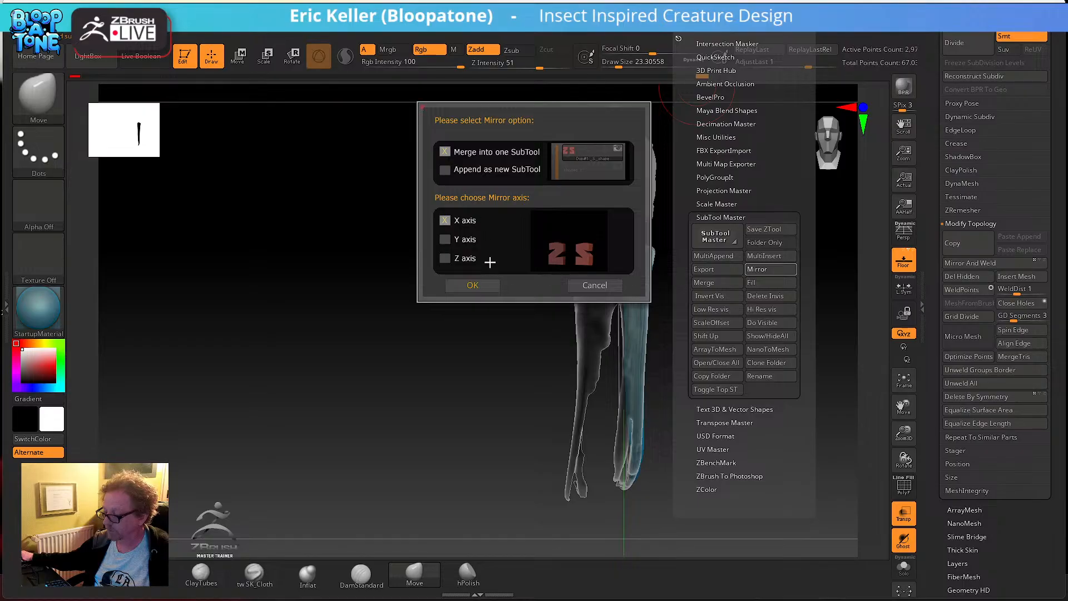
pyautogui.click(493, 284)
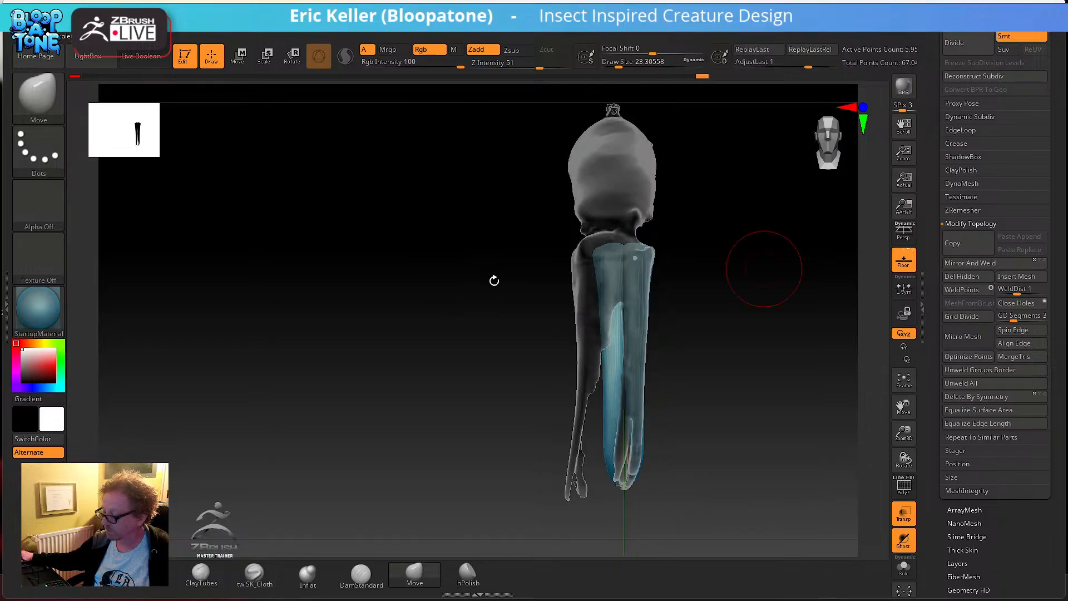
pyautogui.keyDown('alt'); pyautogui.moveTo(705, 330); pyautogui.dragTo(687, 350); pyautogui.keyUp('alt')
pyautogui.moveTo(564, 167)
pyautogui.keyDown('shift'); pyautogui.mouseDown()
pyautogui.moveTo(561, 356)
pyautogui.moveTo(559, 160)
pyautogui.moveTo(568, 201)
pyautogui.mouseUp(); pyautogui.keyUp('shift')
pyautogui.moveTo(683, 246); pyautogui.dragTo(720, 260)
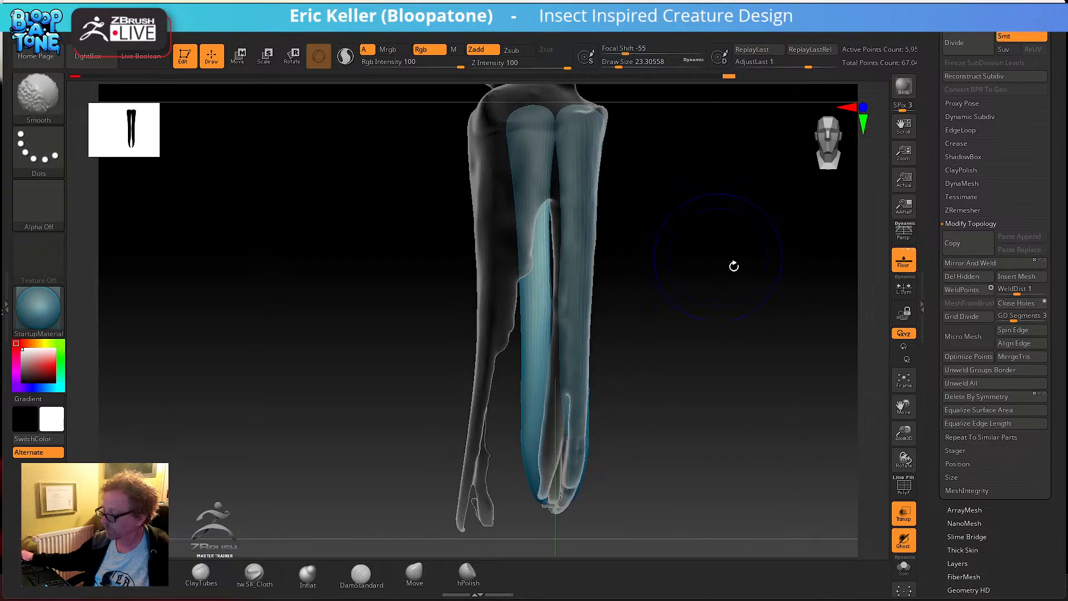
# - Hide the mouth_scan2 subtool in the head folder
pyautogui.moveTo(934, 328); pyautogui.dragTo(934, 442)
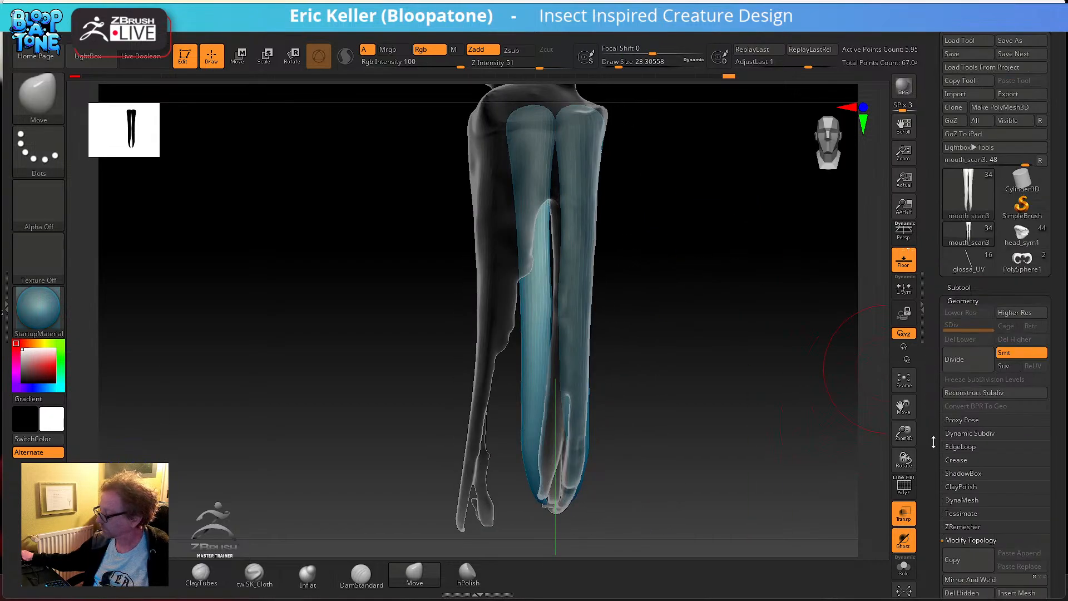
pyautogui.click(956, 288)
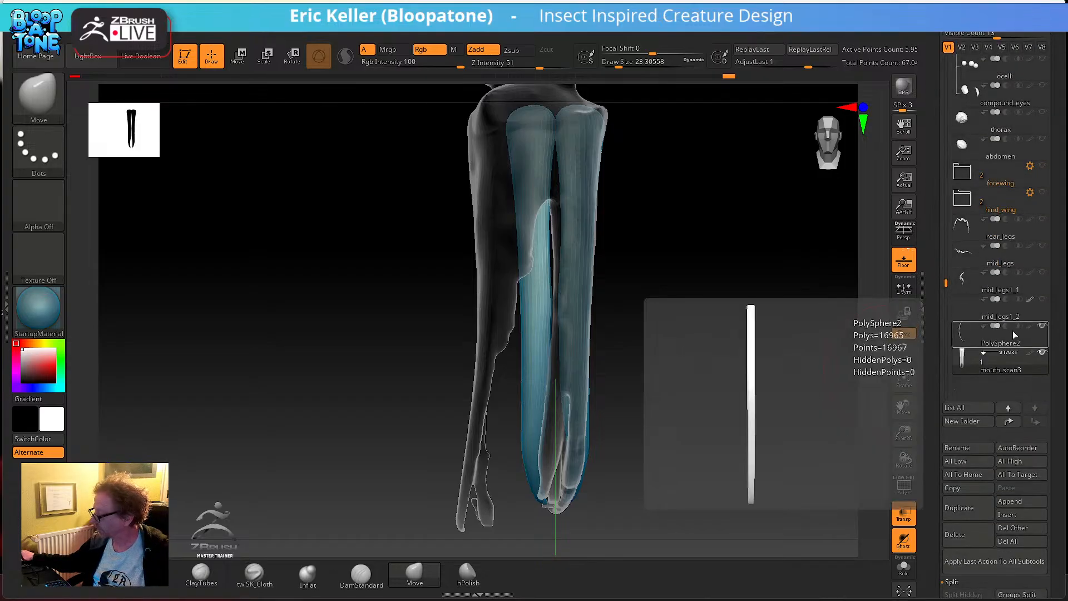
pyautogui.moveTo(948, 283); pyautogui.dragTo(944, 215)
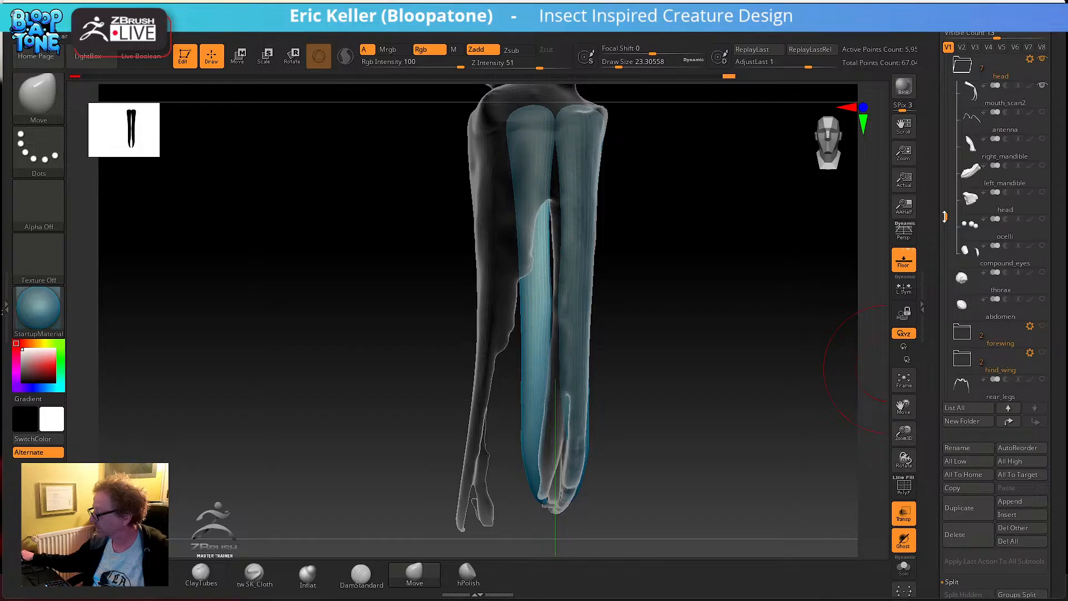
pyautogui.click(1042, 86)
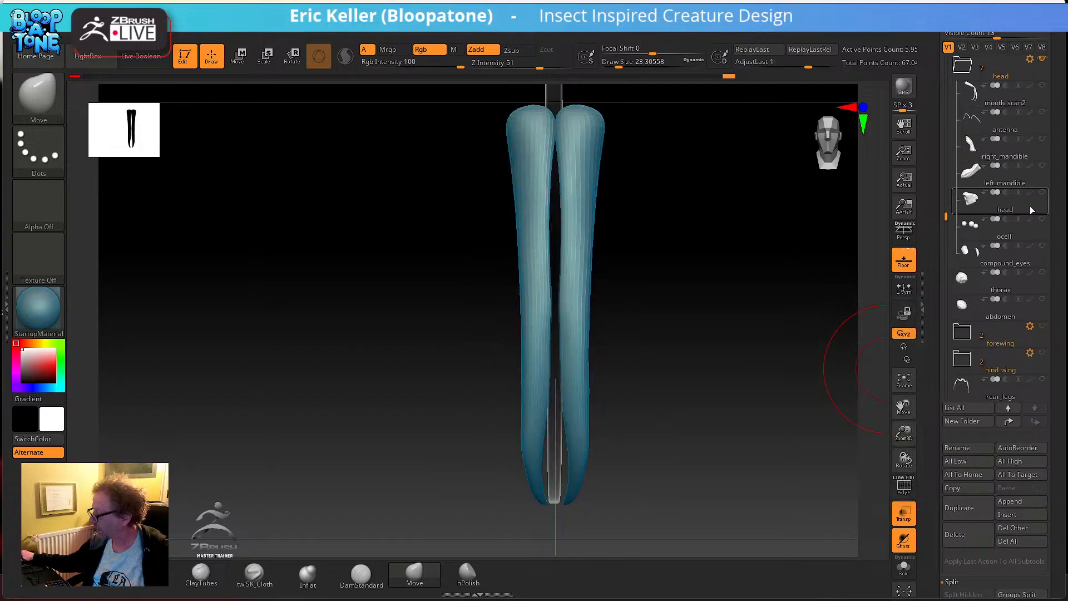
# - Make the head, ocelli, compound_eyes, right_mandible and left_mandible subtools visible around the mirrored mouthparts
pyautogui.click(1042, 193)
pyautogui.click(1043, 219)
pyautogui.moveTo(1043, 250)
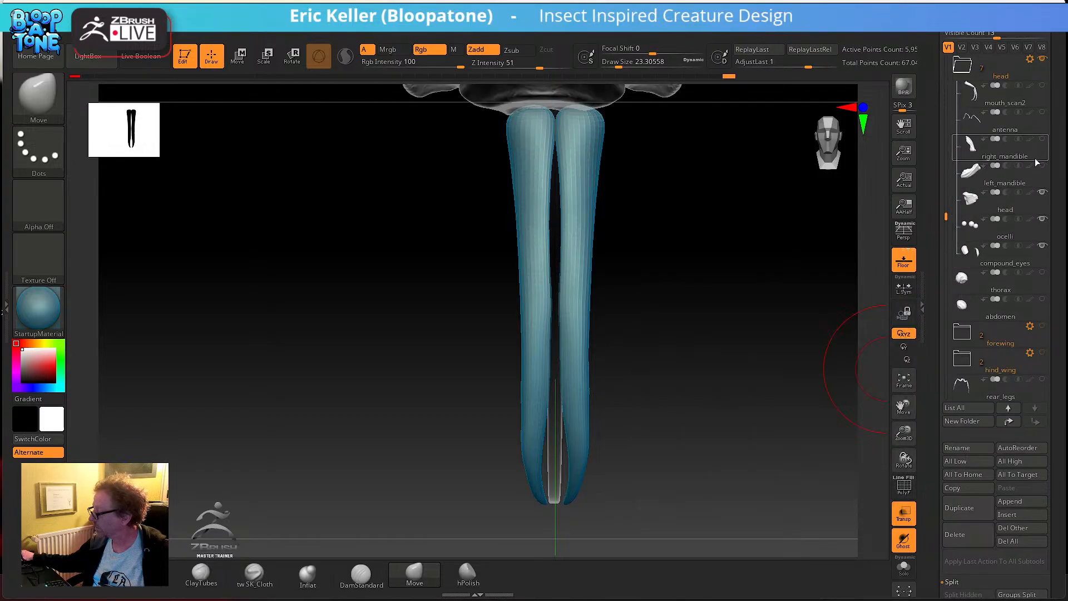
pyautogui.click(1042, 139)
pyautogui.click(1042, 166)
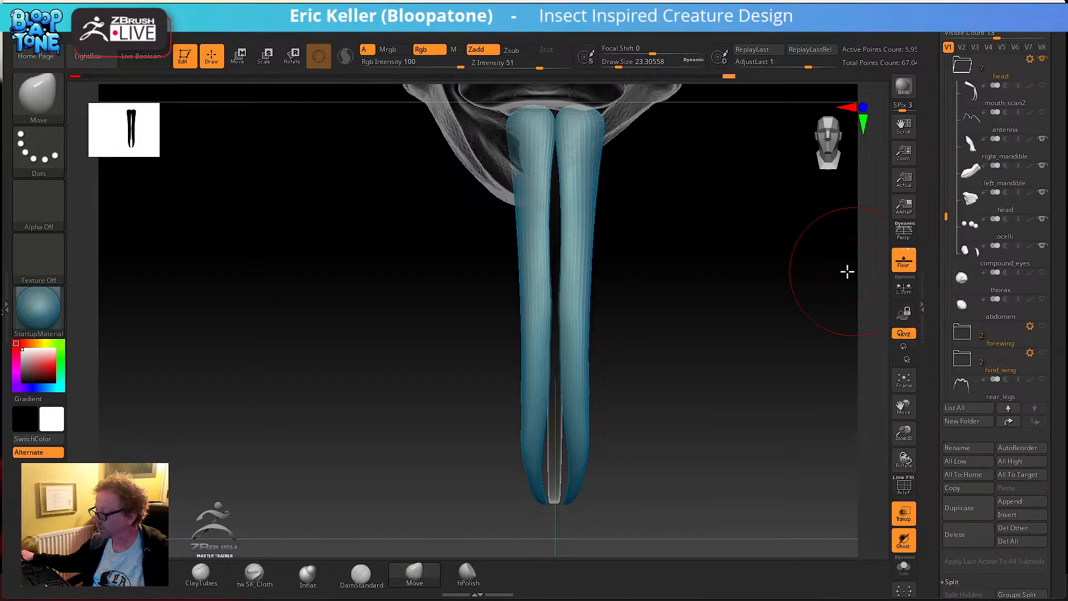
# - Turn off transparency for the inactive subtools and bring the whole head into front view
pyautogui.keyDown('alt'); pyautogui.moveTo(851, 269); pyautogui.dragTo(797, 301); pyautogui.keyUp('alt')
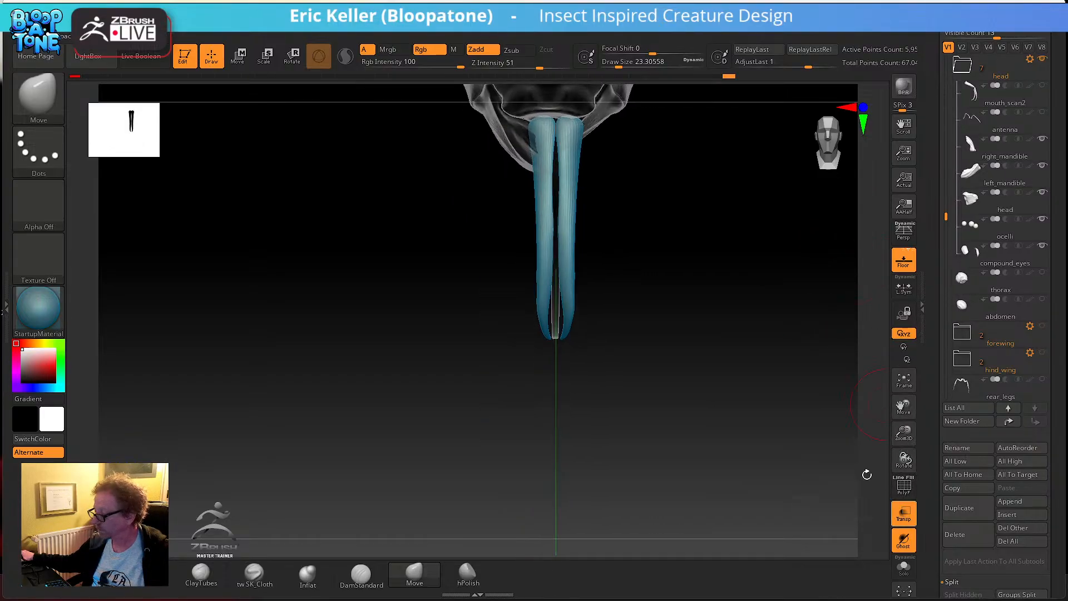
pyautogui.click(904, 513)
pyautogui.moveTo(723, 429); pyautogui.dragTo(708, 305)
pyautogui.moveTo(735, 267)
pyautogui.mouseDown()
pyautogui.moveTo(751, 310)
pyautogui.moveTo(746, 296)
pyautogui.moveTo(696, 286)
pyautogui.moveTo(727, 267)
pyautogui.moveTo(732, 286)
pyautogui.mouseUp()
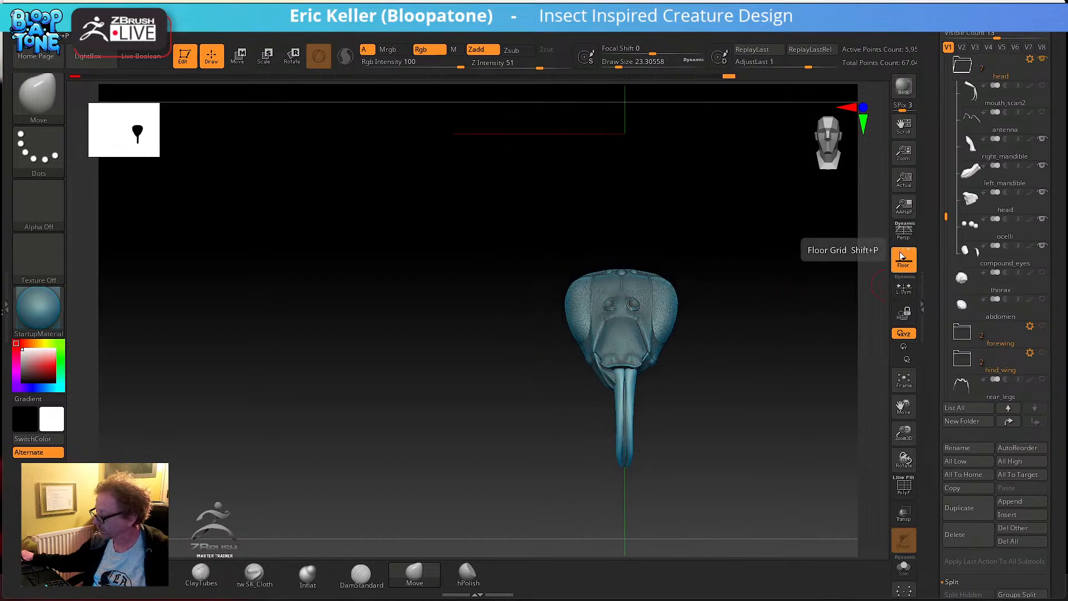
pyautogui.keyDown('alt'); pyautogui.moveTo(780, 330); pyautogui.dragTo(789, 314); pyautogui.keyUp('alt')
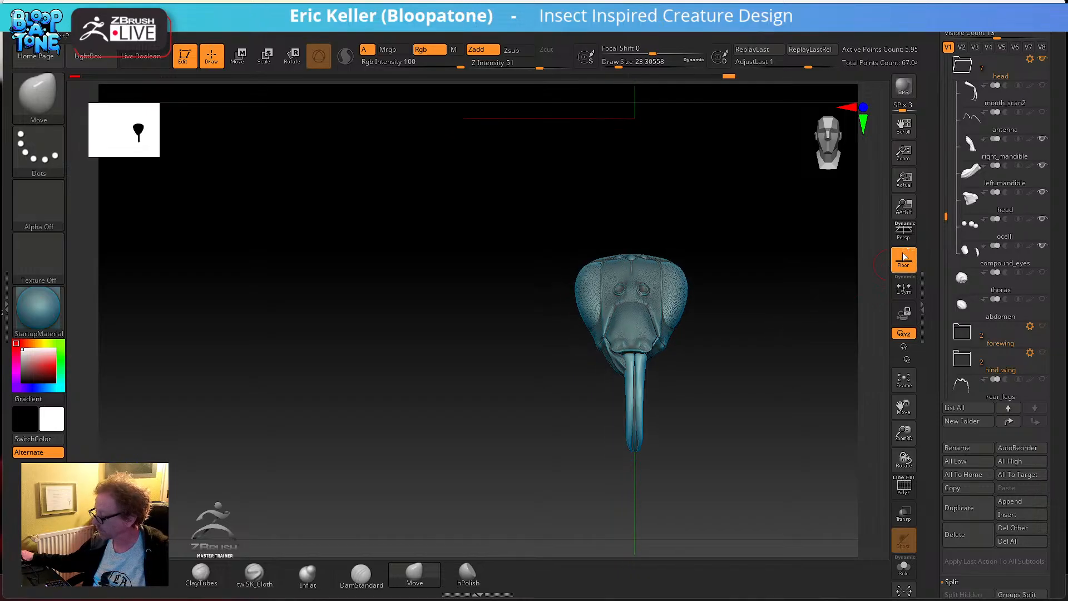
# - Switch the floor grid to the vertical plane behind the head
pyautogui.click(904, 257)
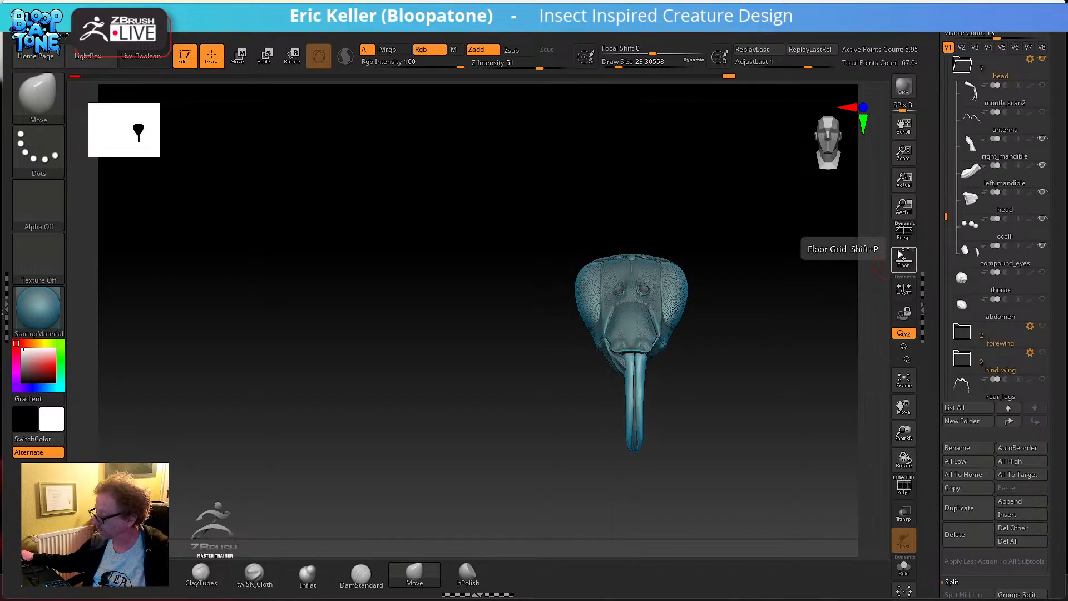
pyautogui.click(901, 255)
pyautogui.click(902, 255)
pyautogui.click(912, 249)
pyautogui.click(913, 252)
pyautogui.click(903, 258)
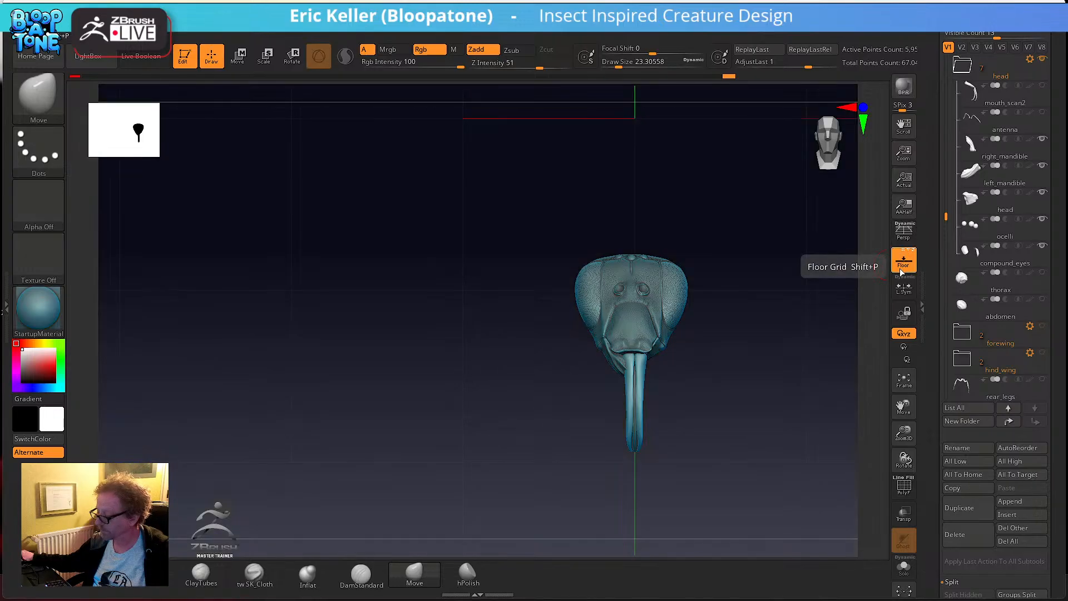
# - Make the antenna subtool visible and set all subtools to their lowest subdivision level
pyautogui.moveTo(716, 300)
pyautogui.mouseDown(button='right')
pyautogui.moveTo(763, 328)
pyautogui.moveTo(780, 398)
pyautogui.mouseUp(button='right')
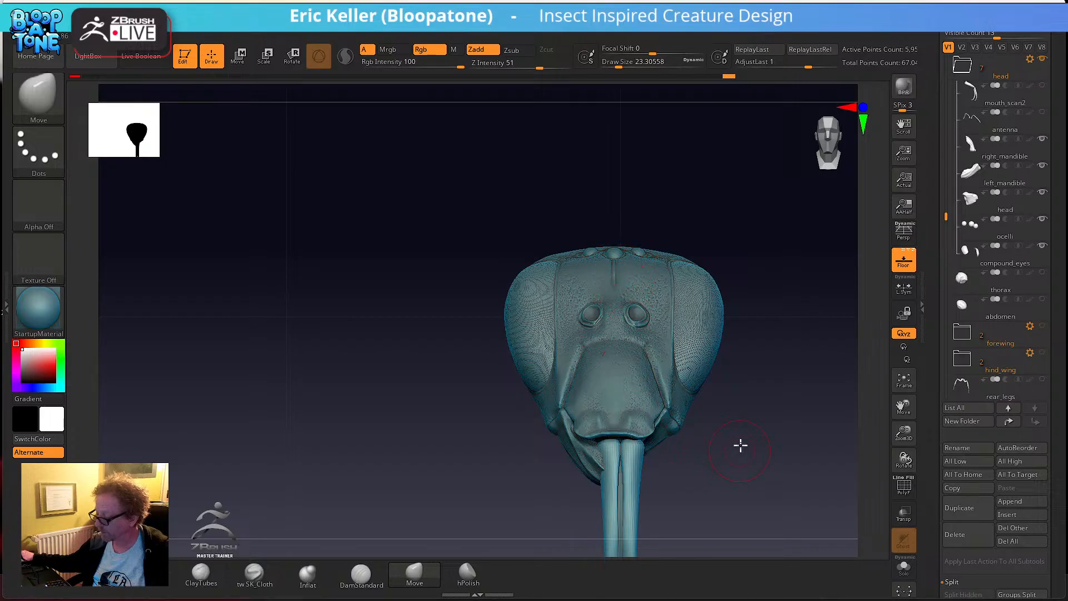
pyautogui.keyDown('alt'); pyautogui.moveTo(740, 448); pyautogui.dragTo(738, 353); pyautogui.keyUp('alt')
pyautogui.keyDown('alt'); pyautogui.moveTo(706, 404); pyautogui.dragTo(678, 434); pyautogui.keyUp('alt')
pyautogui.keyDown('alt'); pyautogui.moveTo(732, 339); pyautogui.dragTo(735, 399); pyautogui.keyUp('alt')
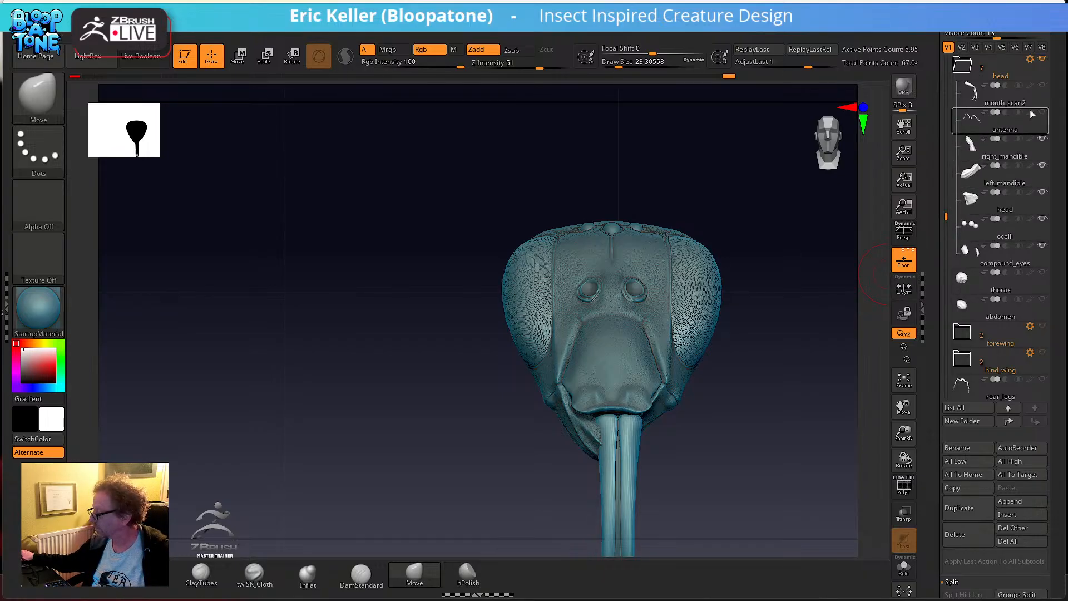
pyautogui.click(1043, 115)
pyautogui.keyDown('alt'); pyautogui.moveTo(788, 221); pyautogui.dragTo(777, 318); pyautogui.keyUp('alt')
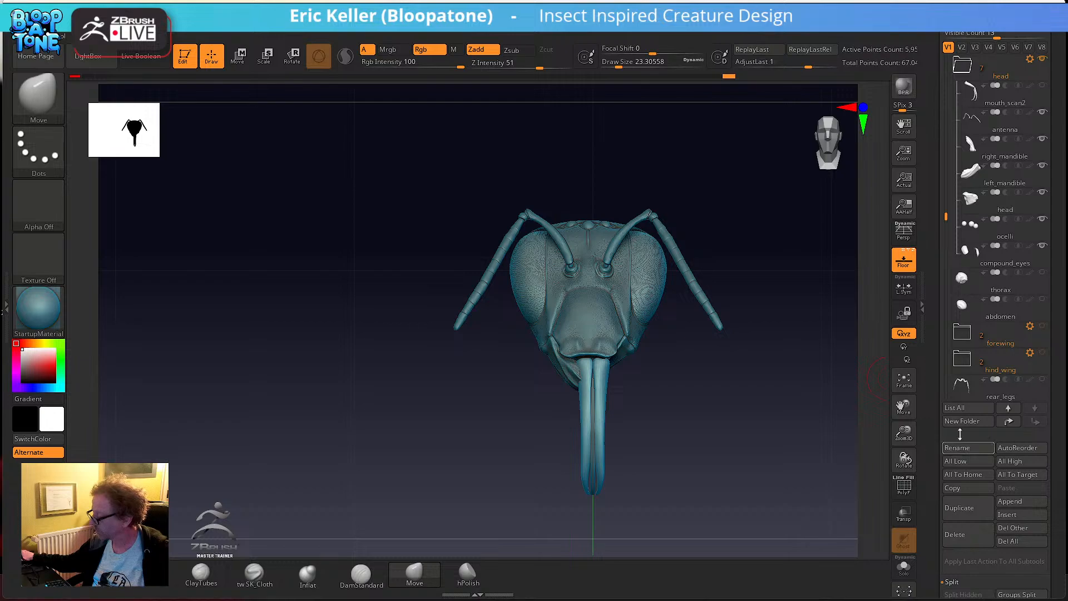
pyautogui.click(957, 461)
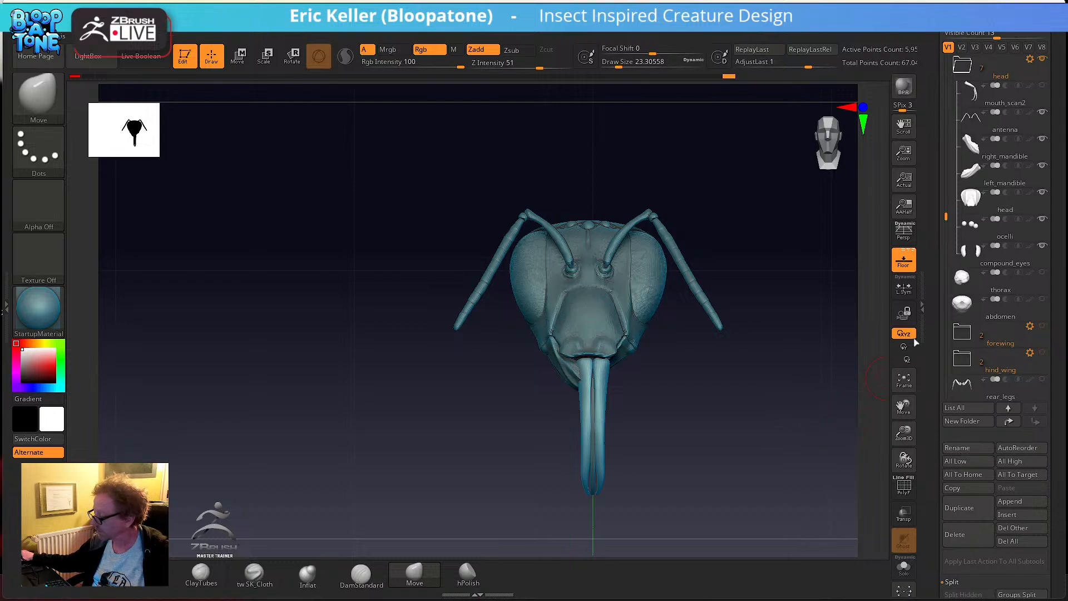
# - Select the antenna subtool and start a Transpose Set on the head folder
pyautogui.moveTo(944, 217); pyautogui.dragTo(937, 309)
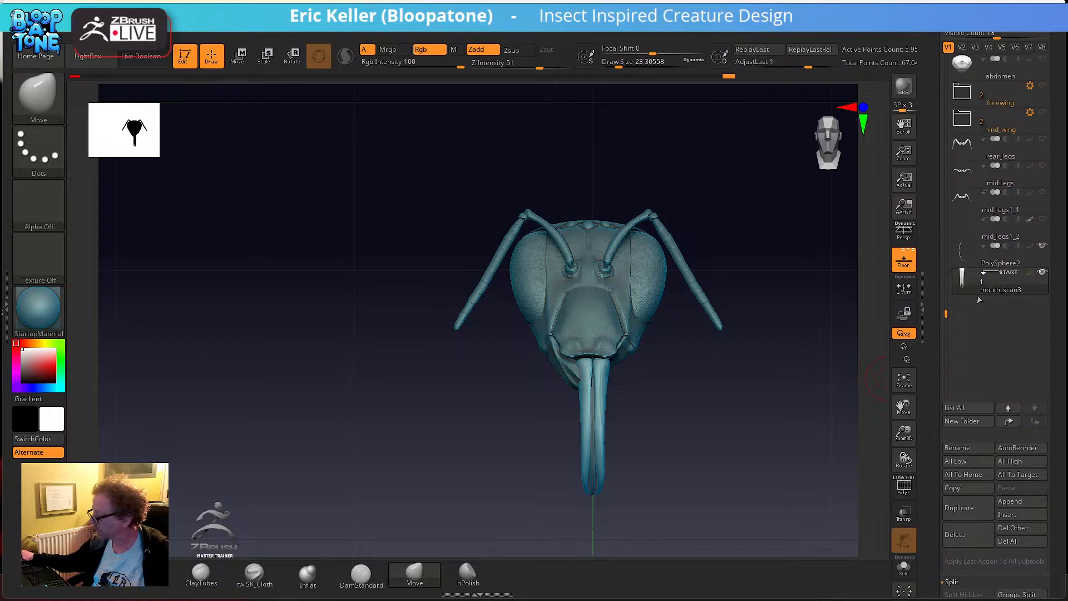
pyautogui.moveTo(946, 314); pyautogui.dragTo(946, 179)
pyautogui.moveTo(963, 177)
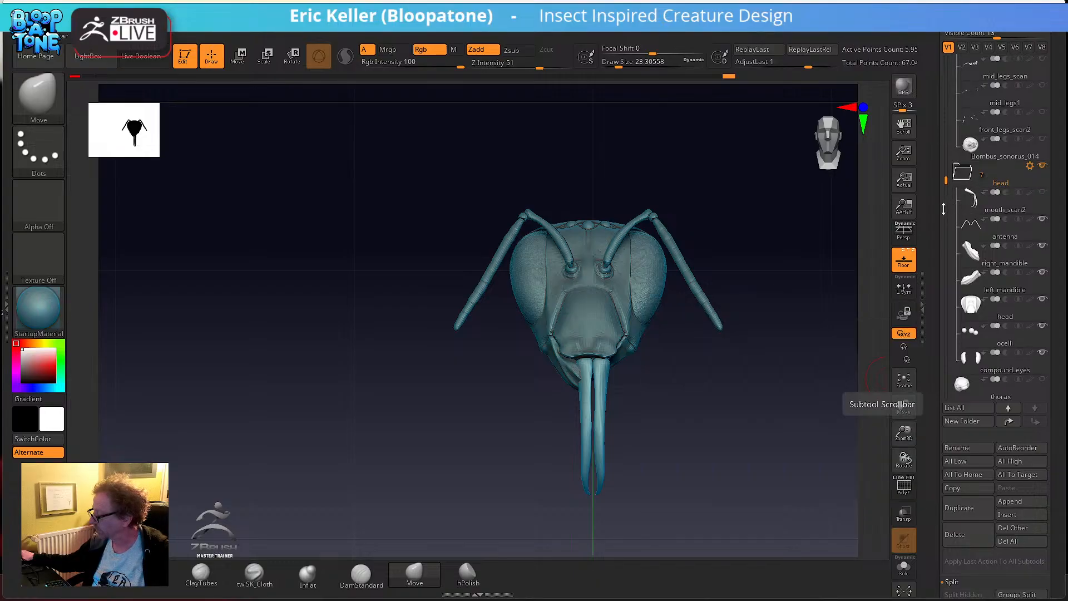
pyautogui.moveTo(944, 209); pyautogui.dragTo(946, 219)
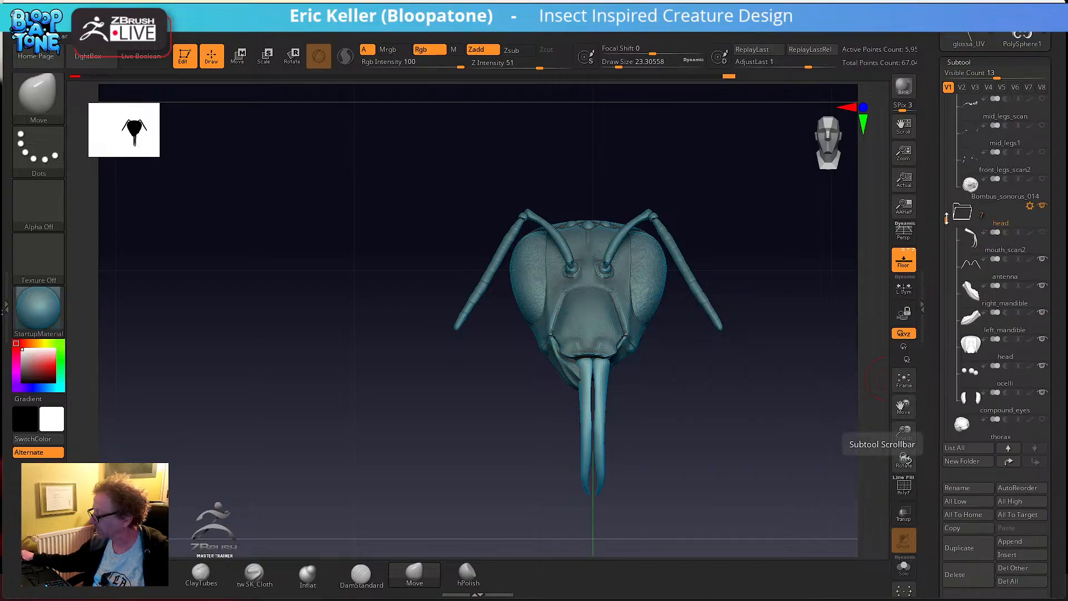
pyautogui.click(1030, 207)
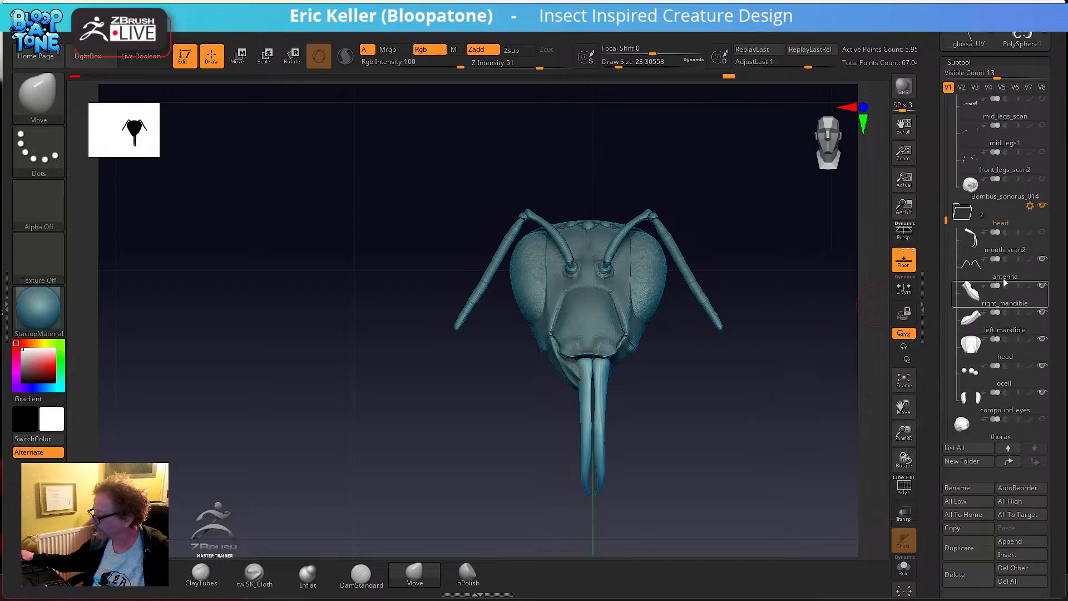
pyautogui.moveTo(1010, 235)
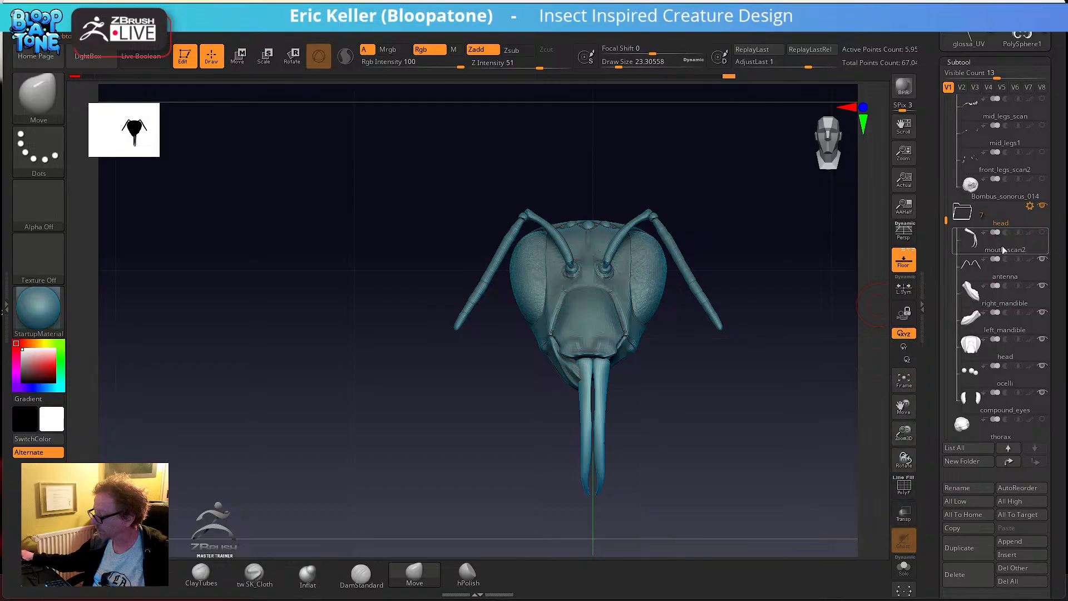
pyautogui.click(1001, 263)
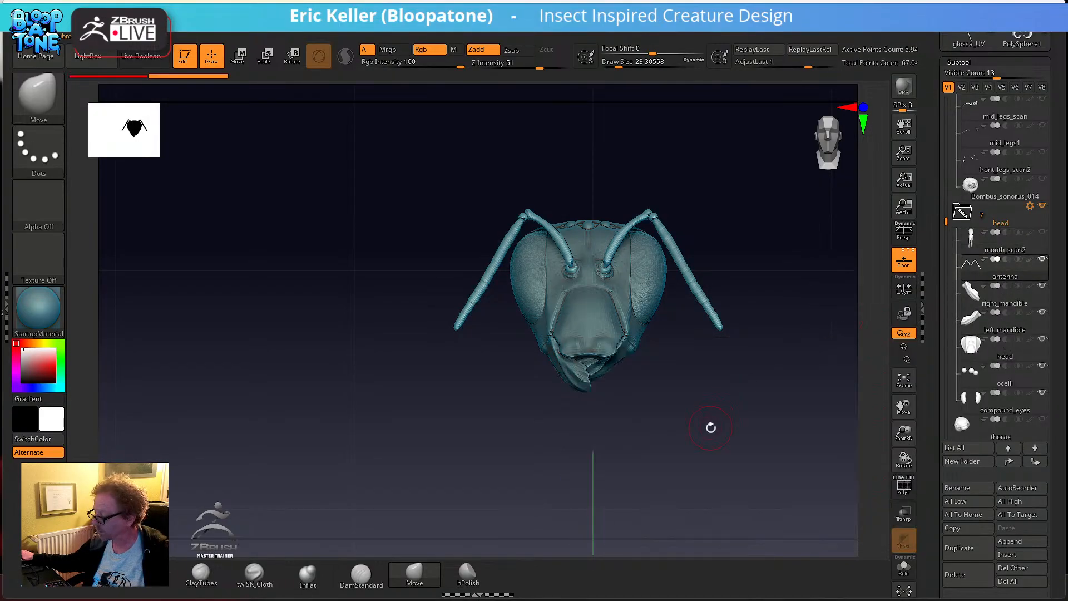
pyautogui.click(1030, 206)
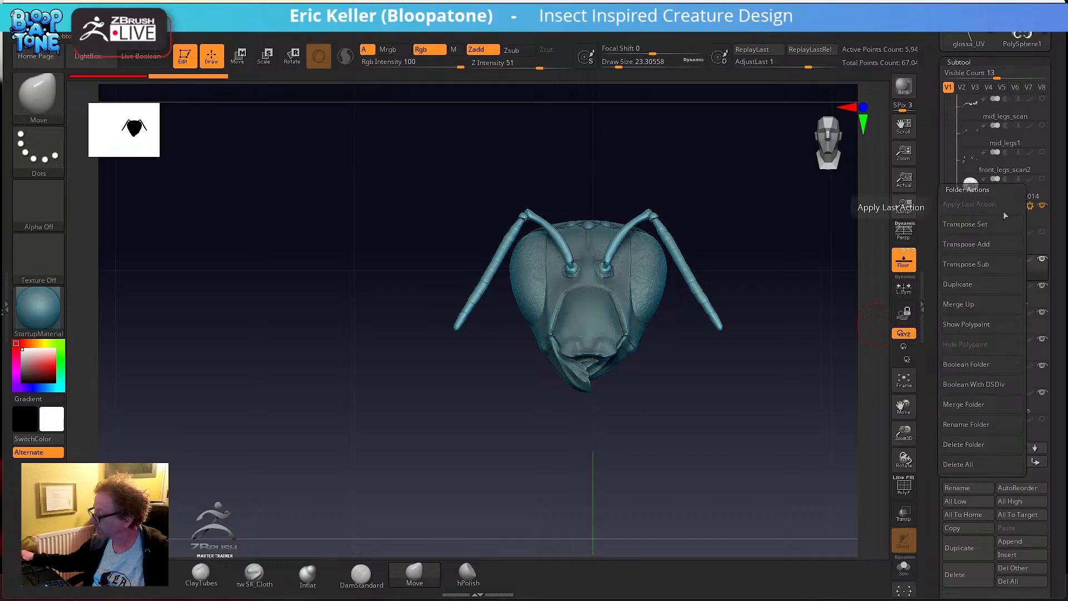
pyautogui.click(967, 224)
# - Nudge the head folder's transpose set slightly along the X axis with the gizmo
pyautogui.moveTo(777, 263); pyautogui.dragTo(923, 356)
pyautogui.keyDown('alt'); pyautogui.moveTo(708, 152); pyautogui.dragTo(666, 234); pyautogui.keyUp('alt')
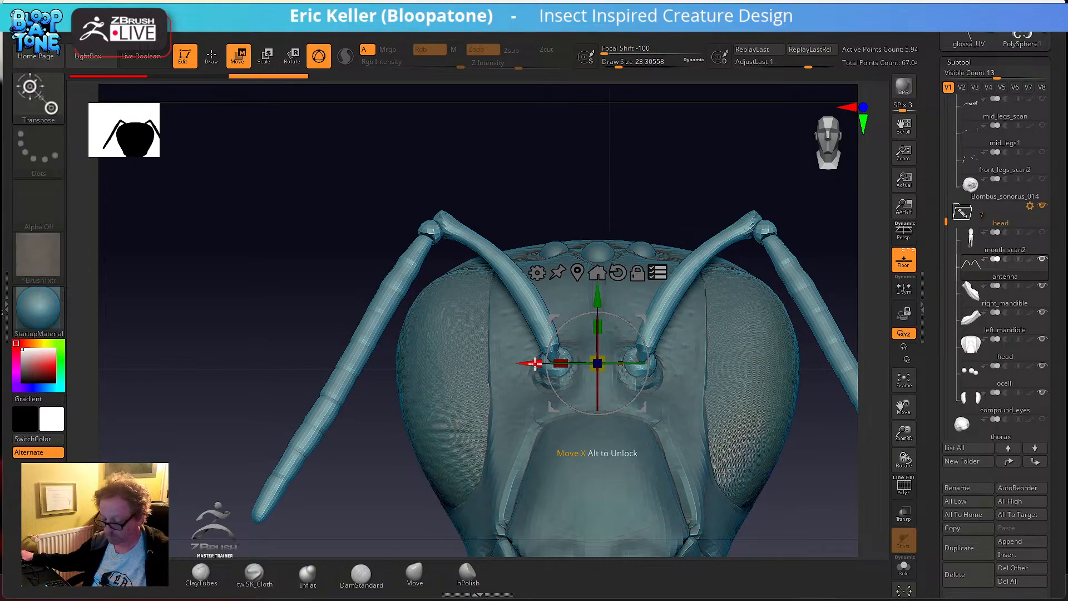
pyautogui.moveTo(533, 362); pyautogui.dragTo(544, 363)
# - Try moving the transpose set upward along the vertical axis and undo the move
pyautogui.keyDown('alt'); pyautogui.moveTo(819, 503); pyautogui.dragTo(666, 472); pyautogui.keyUp('alt')
pyautogui.click(592, 178)
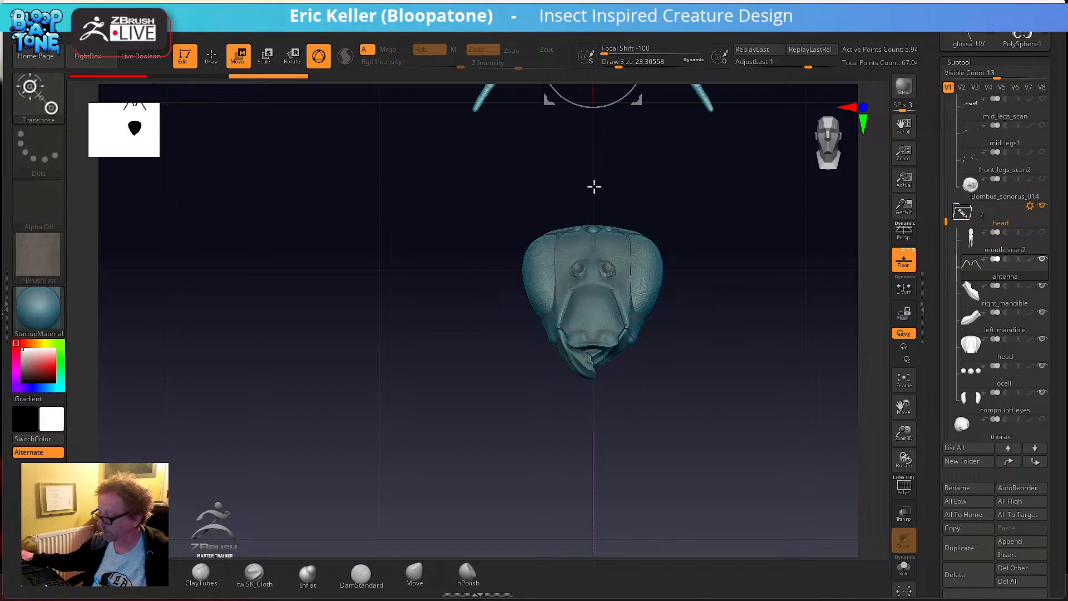
pyautogui.keyDown('alt'); pyautogui.moveTo(689, 321); pyautogui.dragTo(695, 463); pyautogui.keyUp('alt')
pyautogui.hotkey('ctrl', 'z')
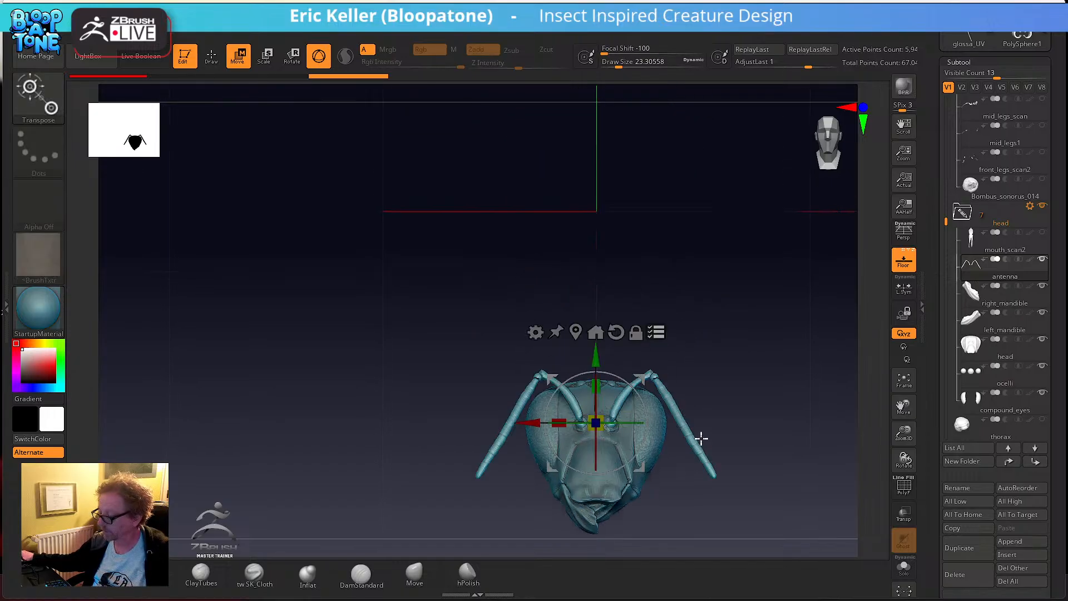
# - Shift the transpose set by a tiny amount along the X axis from a close front view
pyautogui.keyDown('alt'); pyautogui.moveTo(742, 396); pyautogui.dragTo(829, 459); pyautogui.keyUp('alt')
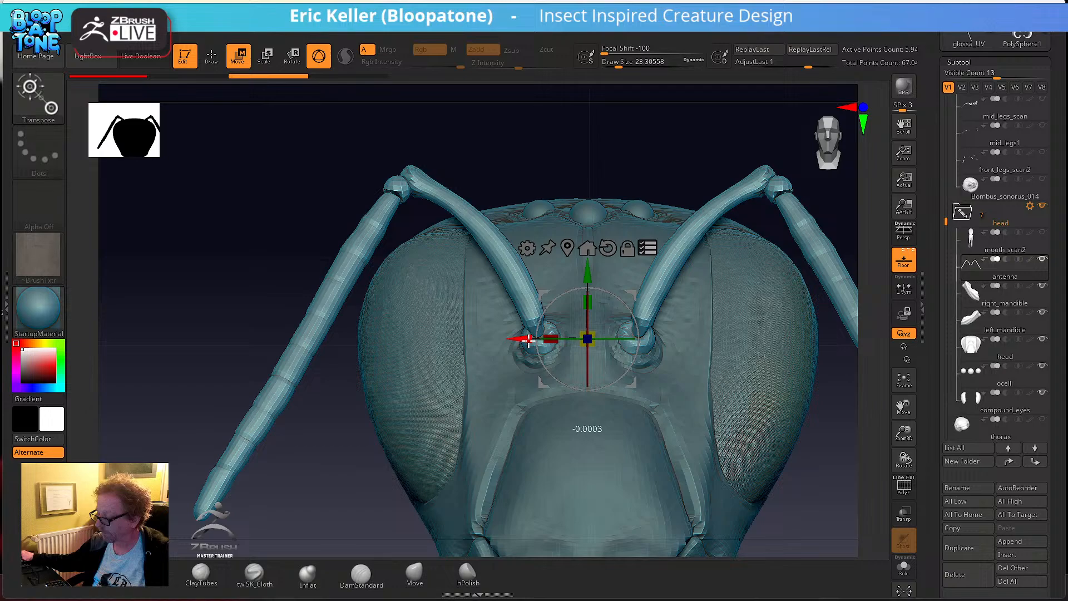
# - Nudge the antennae sideways on the head and show the mouth_scan3 subtool
pyautogui.moveTo(529, 340); pyautogui.dragTo(529, 340)
pyautogui.keyDown('alt'); pyautogui.moveTo(840, 461); pyautogui.dragTo(716, 412); pyautogui.keyUp('alt')
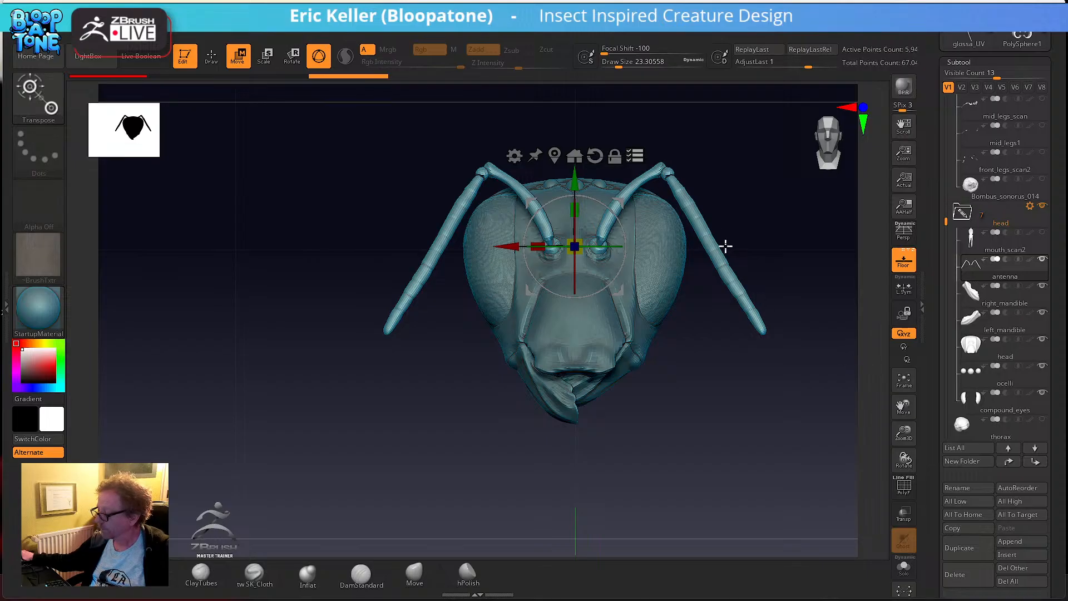
pyautogui.moveTo(946, 219); pyautogui.dragTo(931, 338)
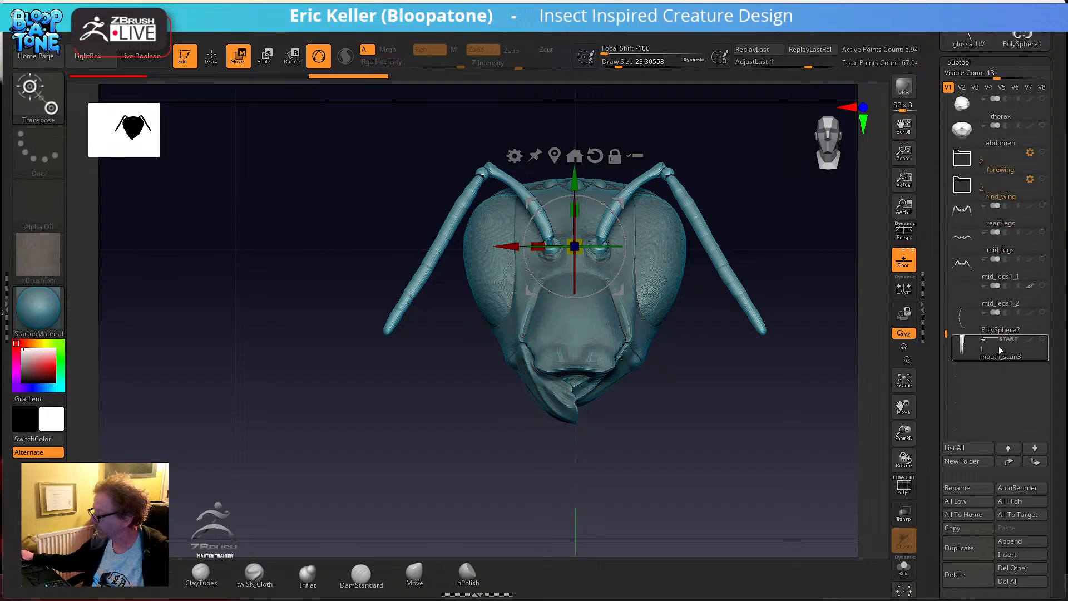
pyautogui.click(1042, 339)
pyautogui.moveTo(829, 358)
pyautogui.keyDown('shift'); pyautogui.mouseDown()
pyautogui.moveTo(708, 362)
pyautogui.moveTo(817, 360)
pyautogui.mouseUp(); pyautogui.keyUp('shift')
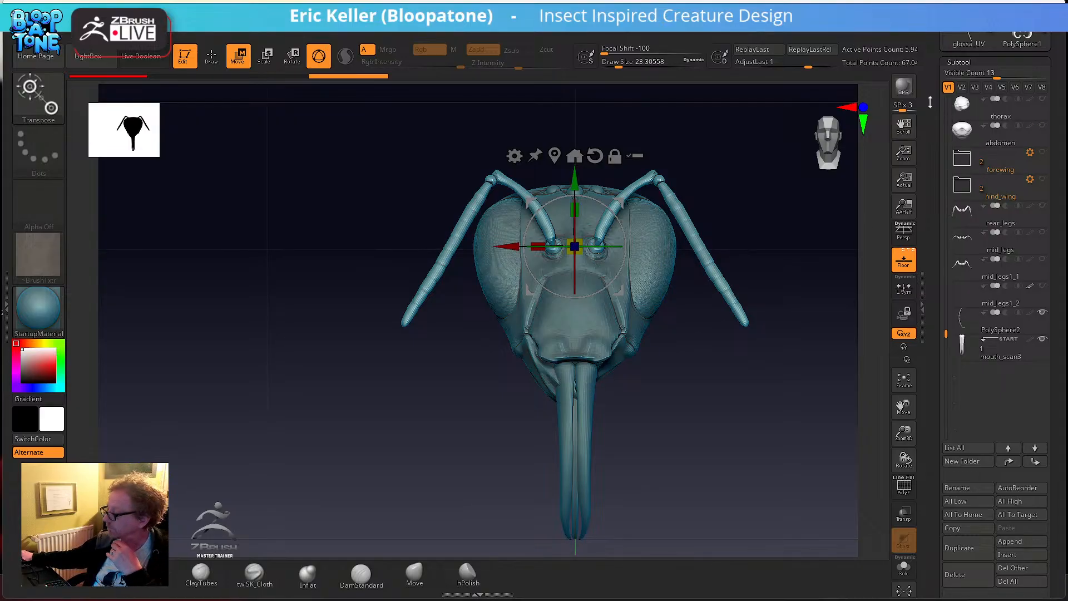
# - Switch to the head_sym1 tool and examine the mouth area and mandibles of its head model
pyautogui.moveTo(930, 102); pyautogui.dragTo(912, 306)
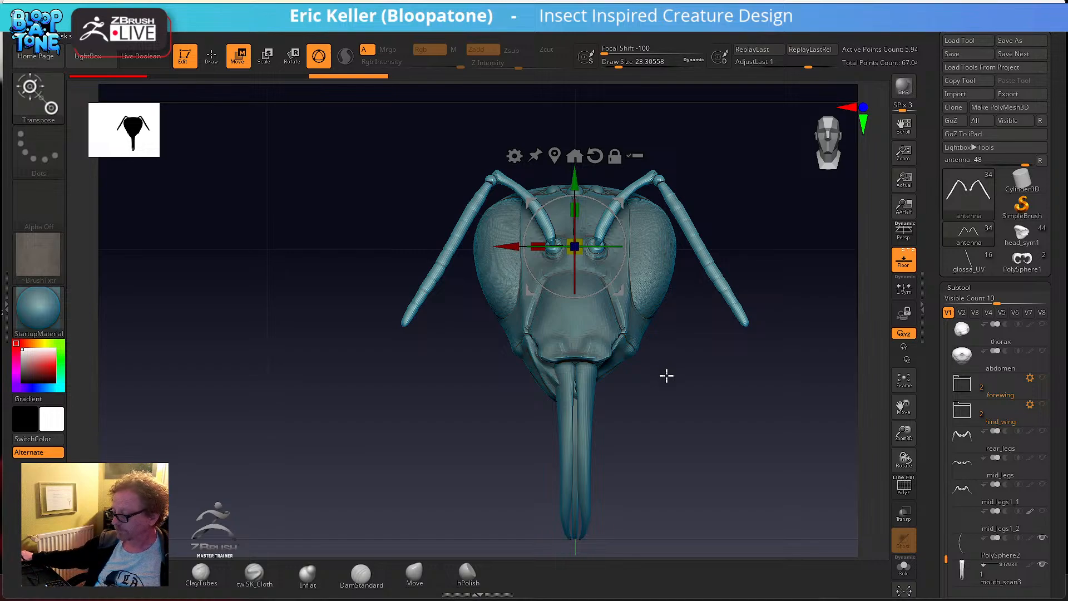
pyautogui.moveTo(683, 444); pyautogui.dragTo(707, 484)
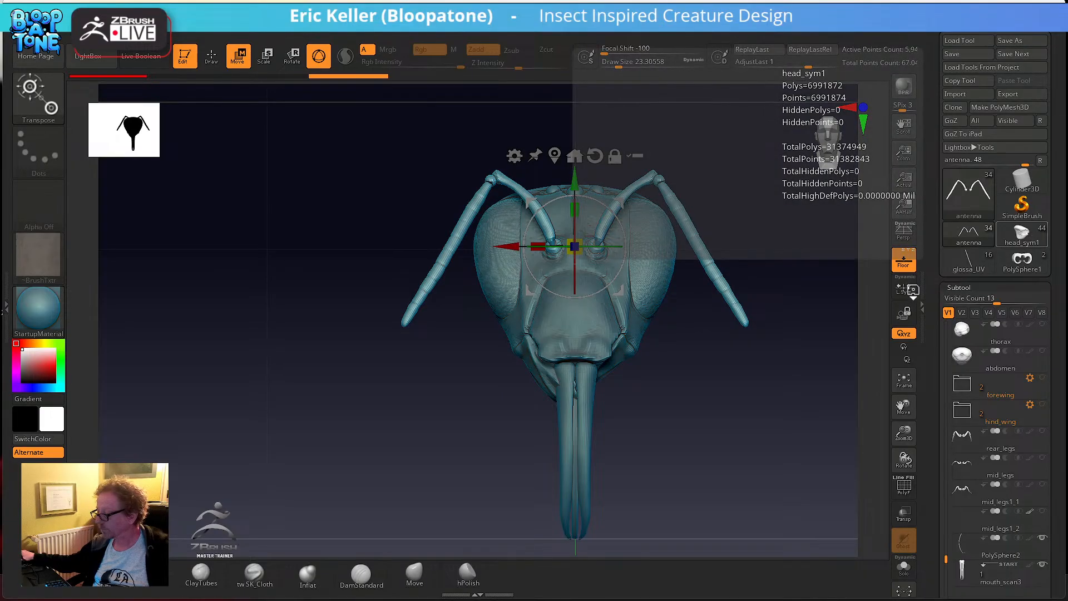
pyautogui.click(1032, 238)
pyautogui.moveTo(631, 503); pyautogui.dragTo(590, 474)
pyautogui.moveTo(825, 514); pyautogui.dragTo(722, 462)
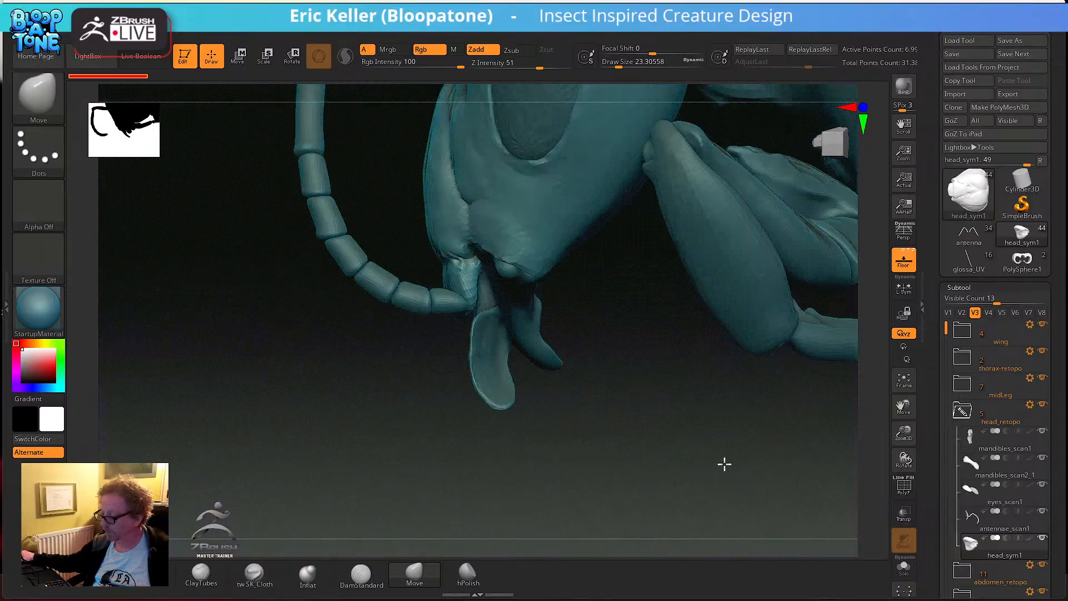
# - Switch to the glossa_UV tool and examine its extended mouthparts from below and from the side
pyautogui.click(968, 265)
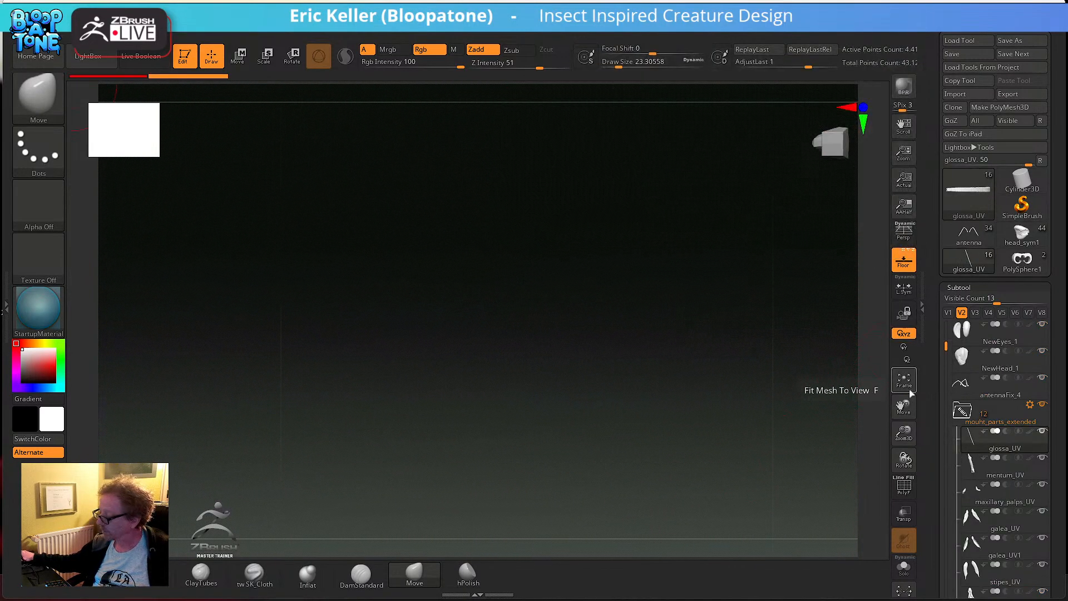
pyautogui.click(905, 382)
pyautogui.moveTo(682, 384); pyautogui.dragTo(545, 444)
pyautogui.moveTo(382, 335); pyautogui.dragTo(545, 324)
pyautogui.moveTo(567, 429); pyautogui.dragTo(546, 485)
pyautogui.moveTo(565, 449); pyautogui.dragTo(414, 367)
pyautogui.moveTo(494, 440); pyautogui.dragTo(503, 463)
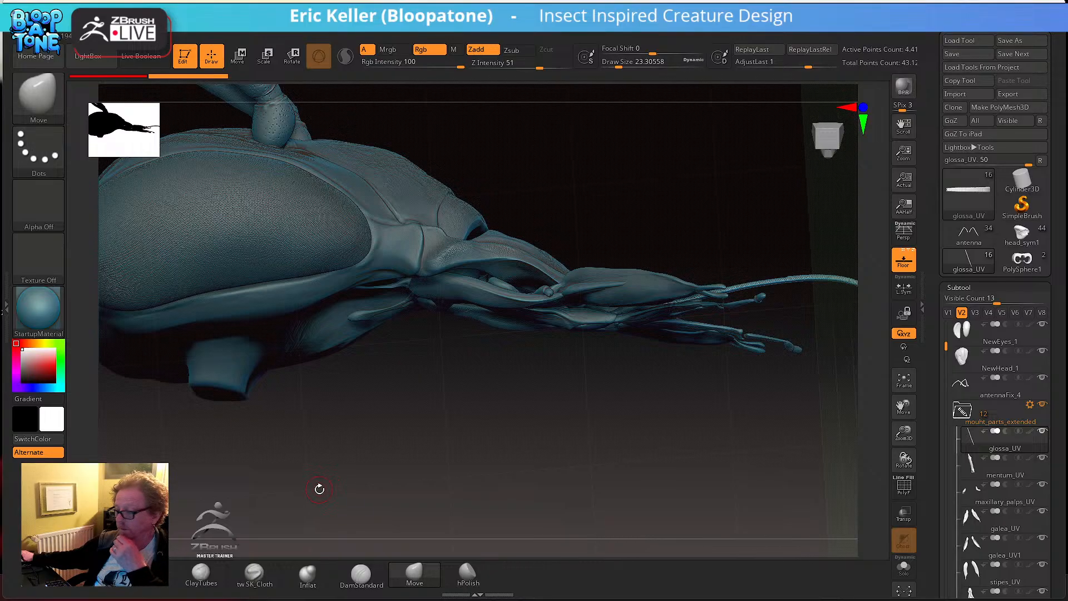
pyautogui.moveTo(595, 439); pyautogui.dragTo(462, 312)
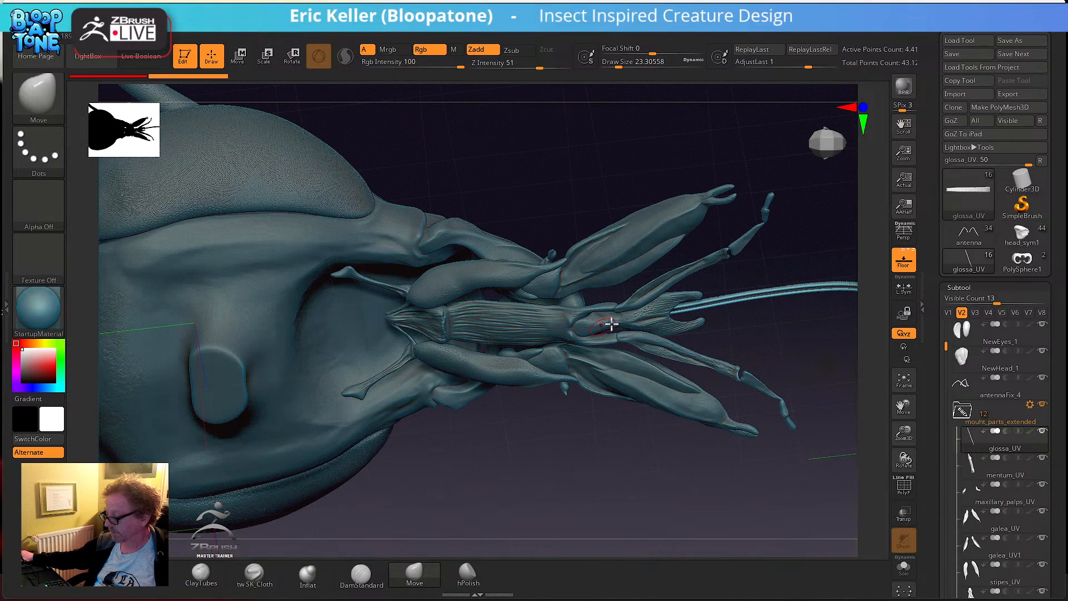
pyautogui.moveTo(761, 323); pyautogui.dragTo(686, 355)
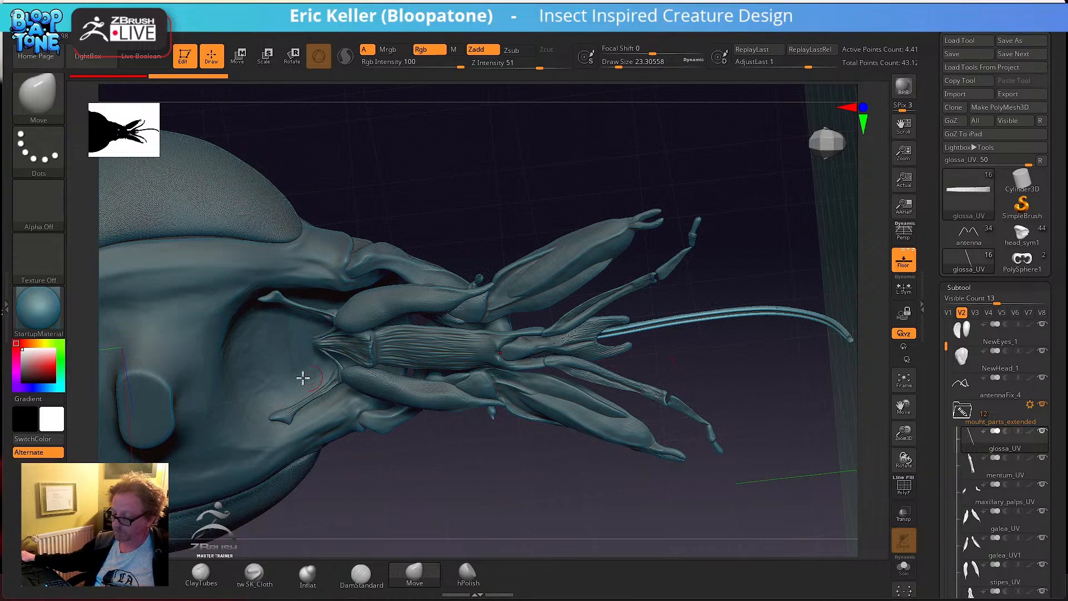
pyautogui.moveTo(380, 487); pyautogui.dragTo(385, 457)
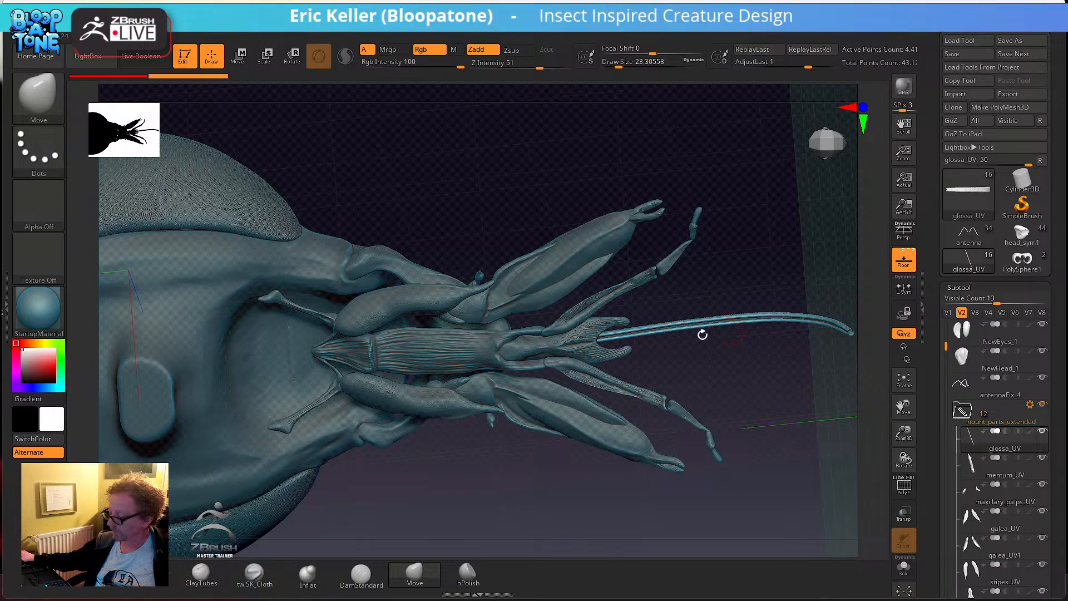
pyautogui.moveTo(735, 387); pyautogui.dragTo(483, 480)
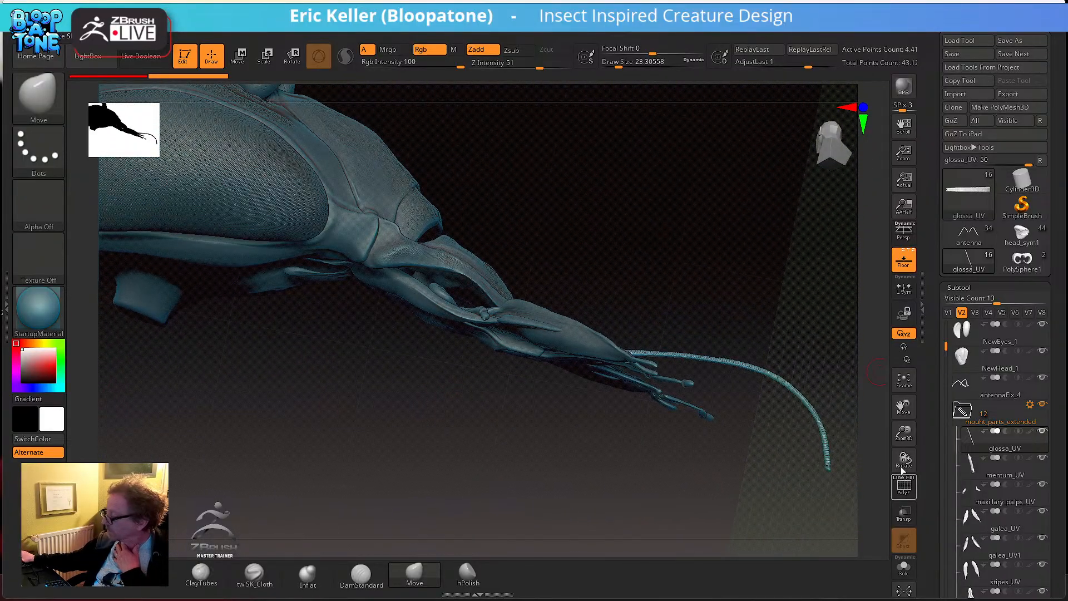
# - Check the PolySphere1 and head_sym1 tools, returning to glossa_UV to view the underside of its mouthparts
pyautogui.click(1021, 261)
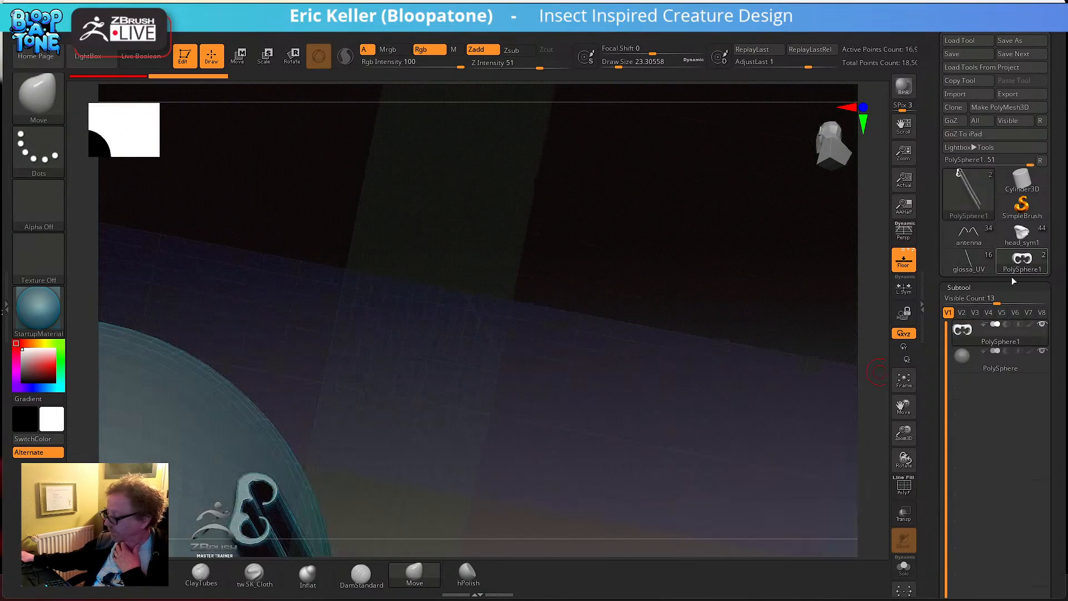
pyautogui.click(1022, 235)
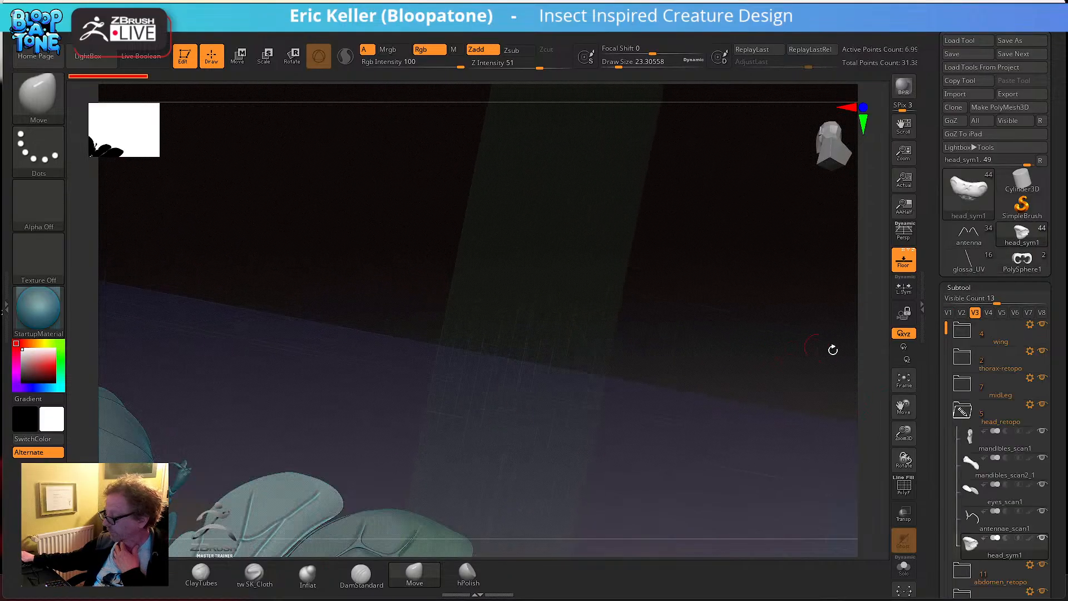
pyautogui.click(963, 269)
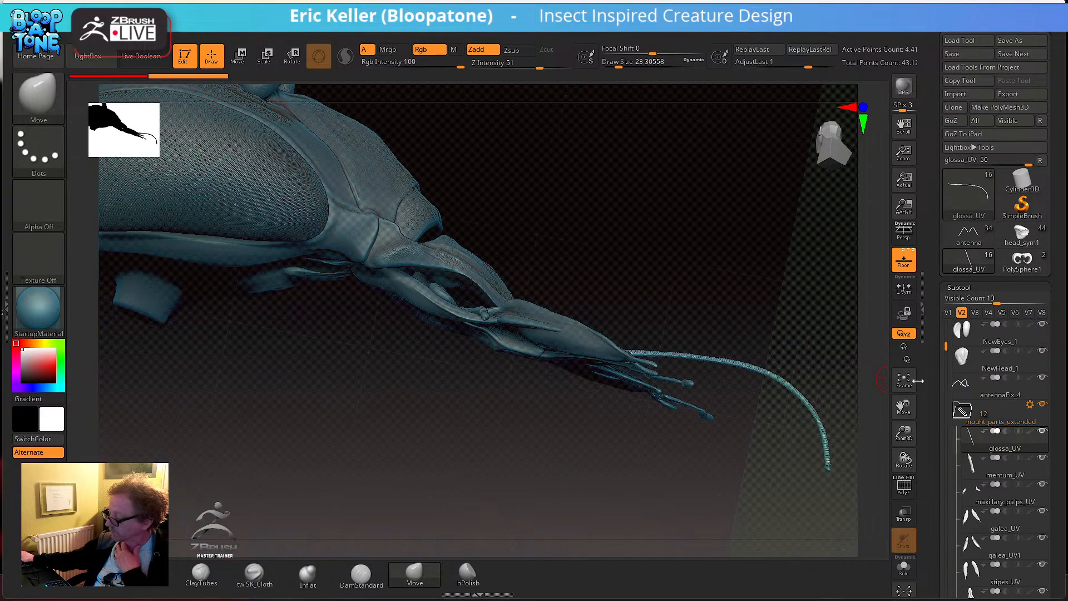
pyautogui.moveTo(619, 513); pyautogui.dragTo(772, 319)
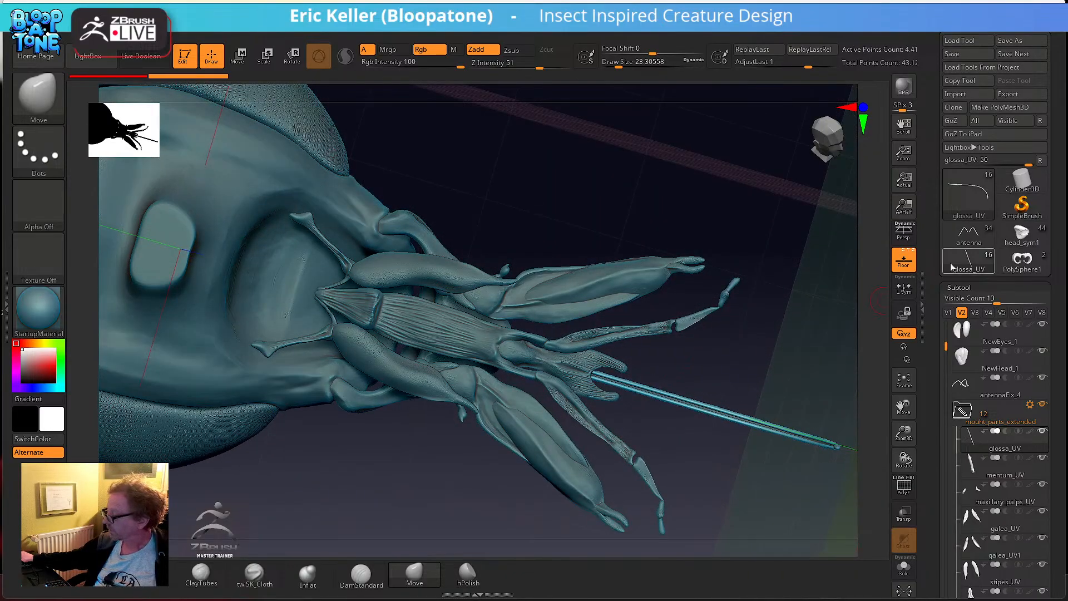
# - Return to the antenna tool and select the head subtool, viewed from the underside
pyautogui.click(969, 264)
pyautogui.click(978, 234)
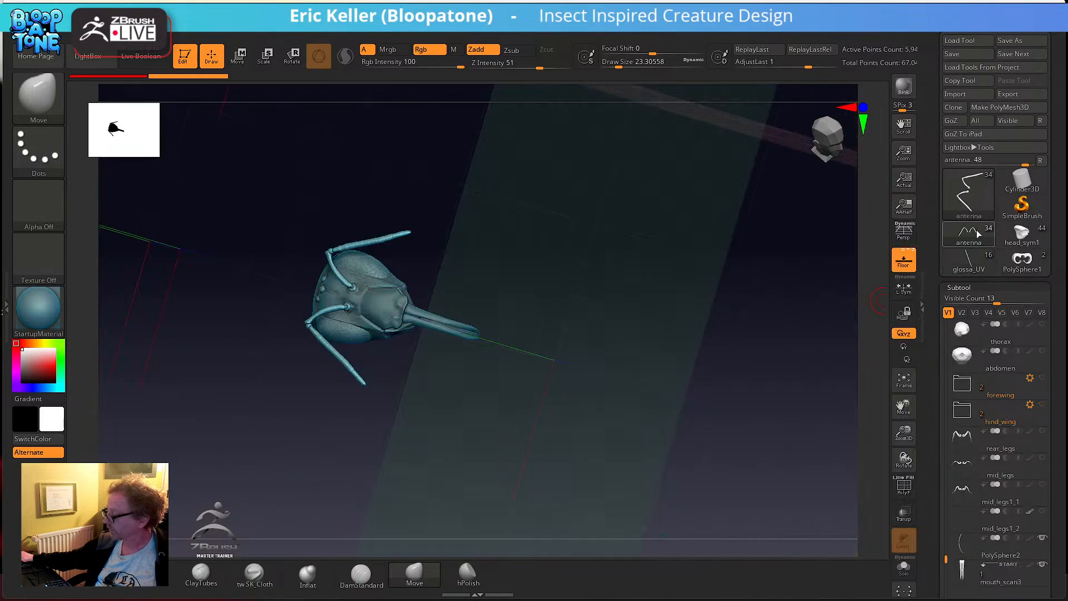
pyautogui.moveTo(746, 286); pyautogui.dragTo(828, 403)
pyautogui.keyDown('alt'); pyautogui.click(537, 389); pyautogui.keyUp('alt')
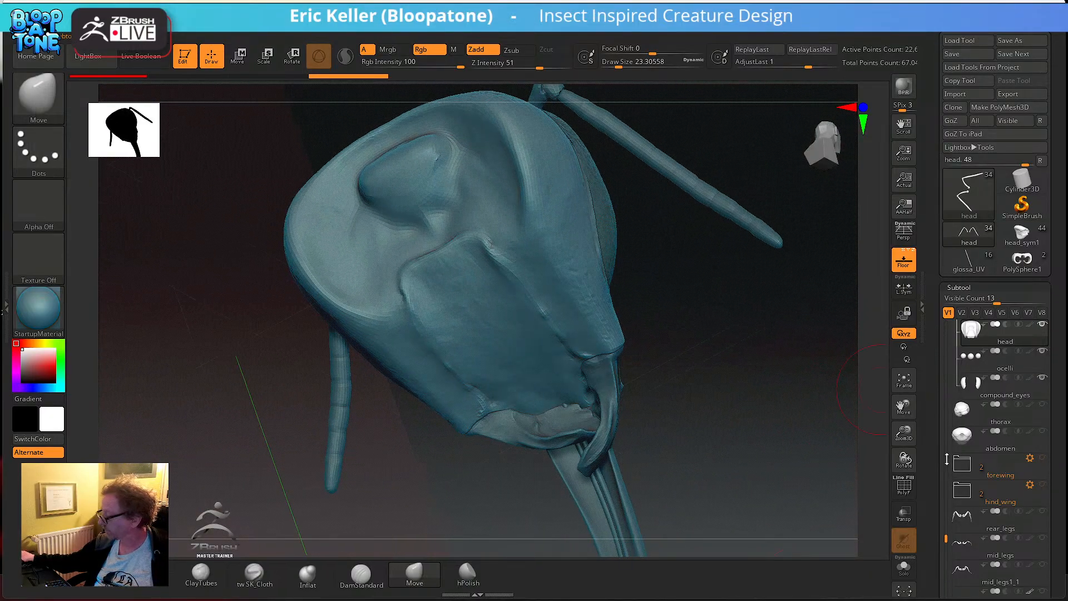
# - Show and select the mouth_scan2 subtool in the head folder, isolate it in Solo mode and inspect its shape
pyautogui.click(946, 493)
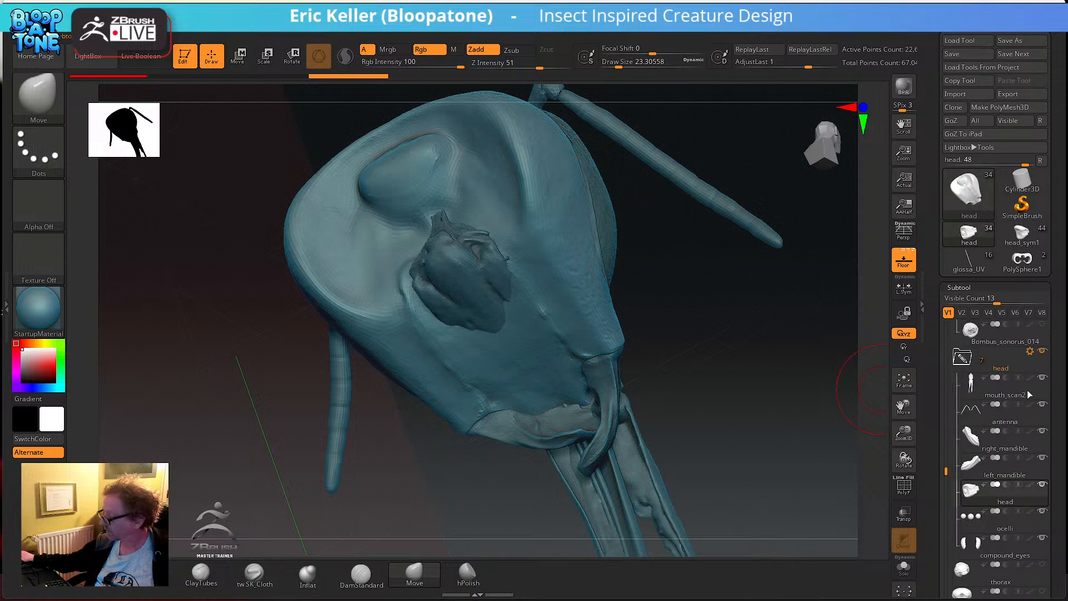
pyautogui.click(1030, 392)
pyautogui.click(904, 566)
pyautogui.moveTo(759, 465); pyautogui.dragTo(515, 376)
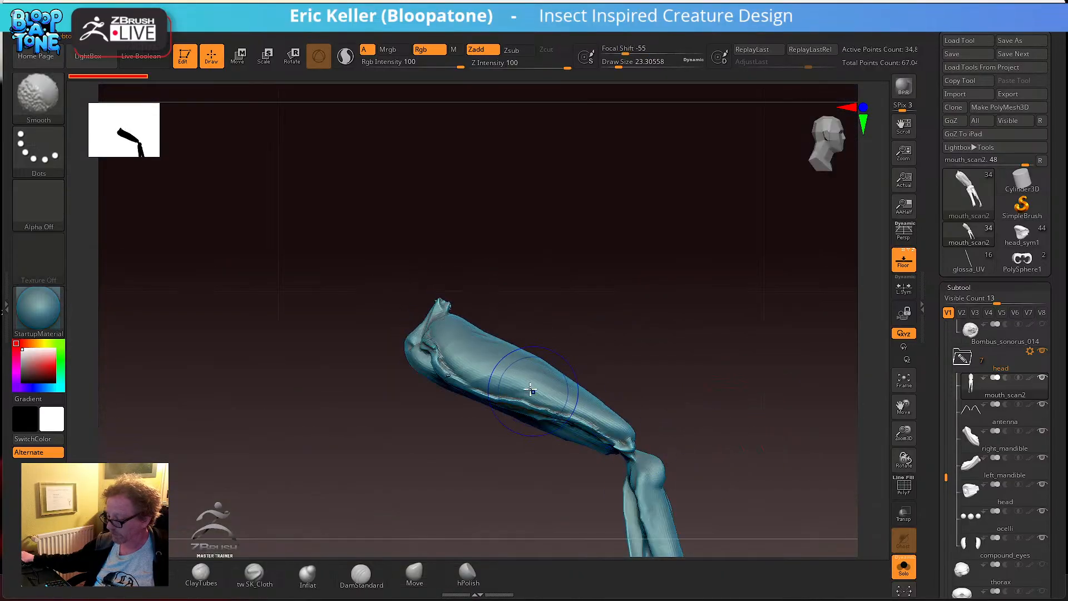
pyautogui.moveTo(706, 395); pyautogui.dragTo(786, 338)
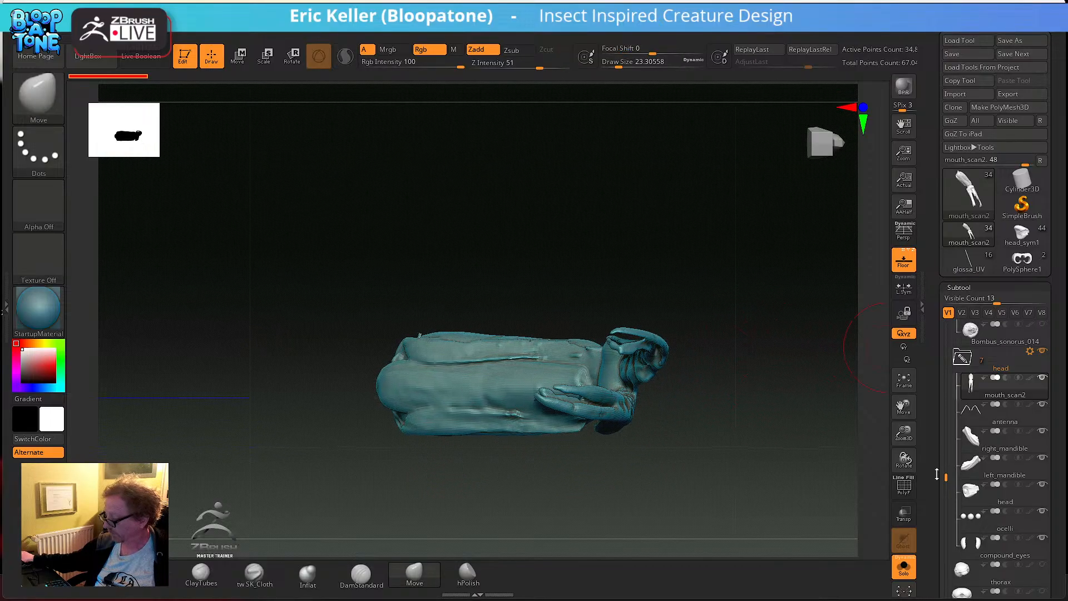
# - Duplicate the mouth_scan2 subtool and move the copy out of the head folder to the end of the subtool list
pyautogui.moveTo(935, 474); pyautogui.dragTo(931, 374)
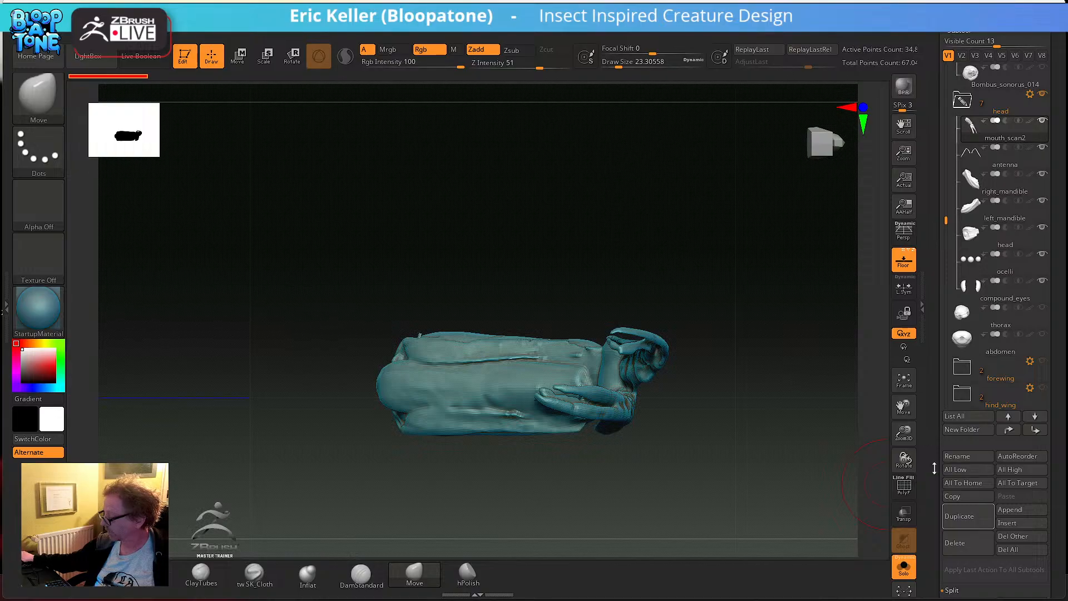
pyautogui.click(962, 517)
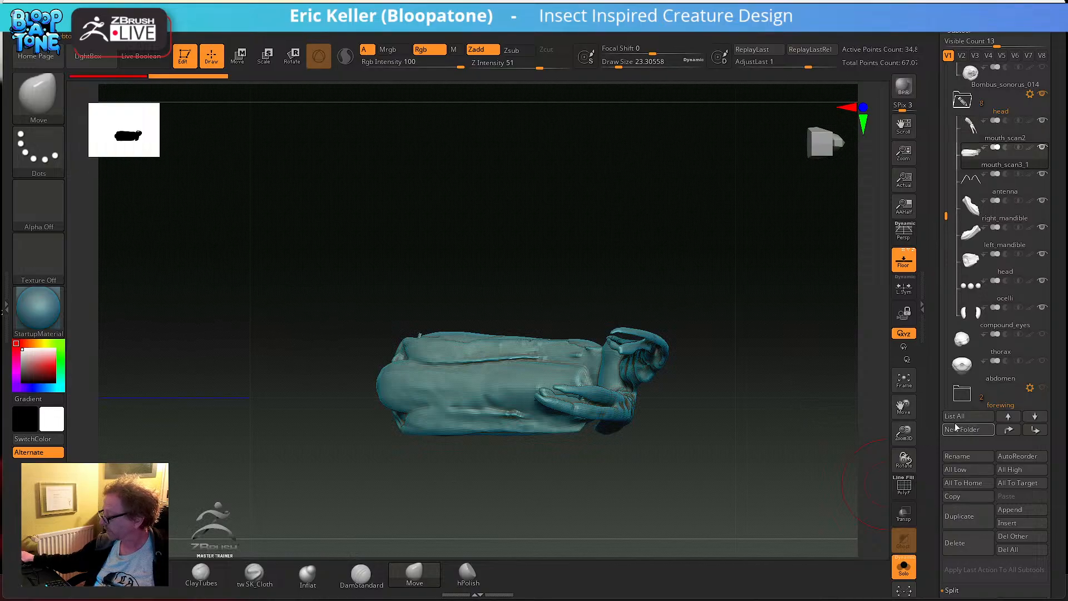
pyautogui.click(1036, 431)
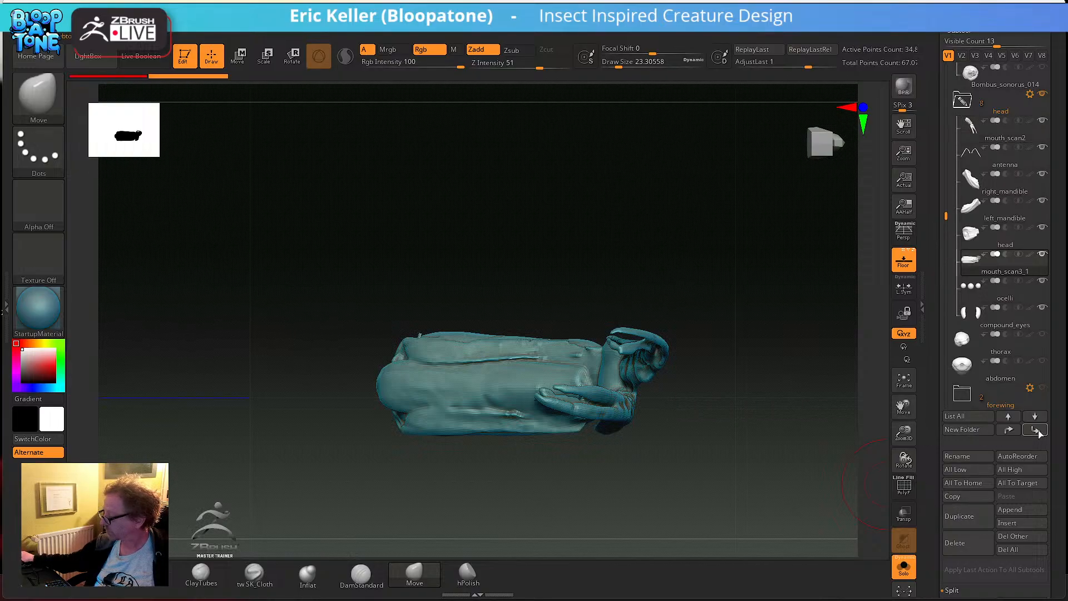
pyautogui.click(1036, 431)
pyautogui.click(1036, 431)
pyautogui.click(1036, 431)
pyautogui.click(1036, 431)
pyautogui.click(1037, 432)
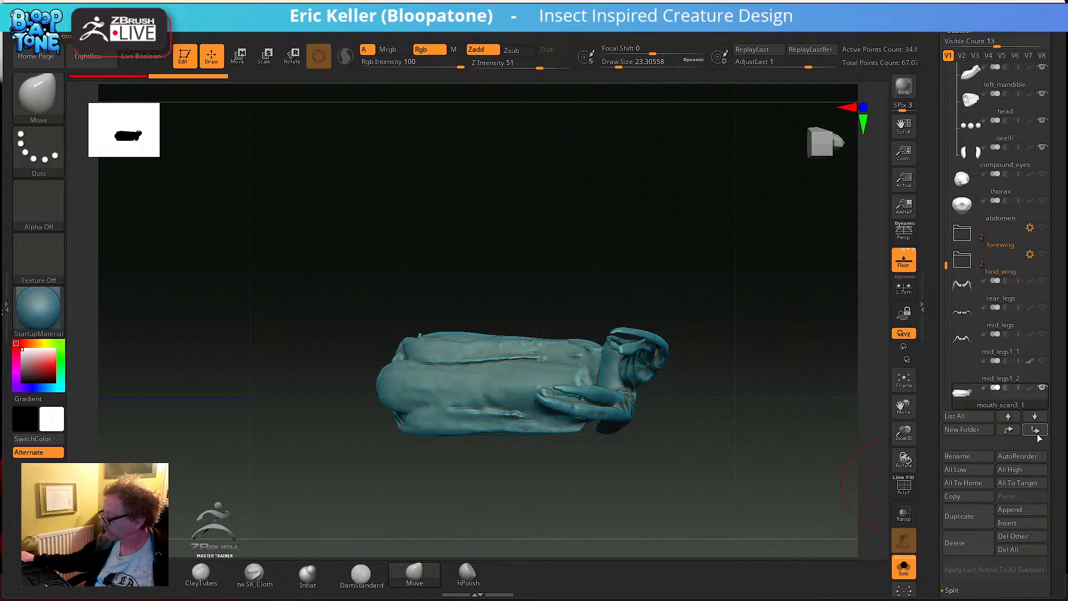
pyautogui.click(1036, 431)
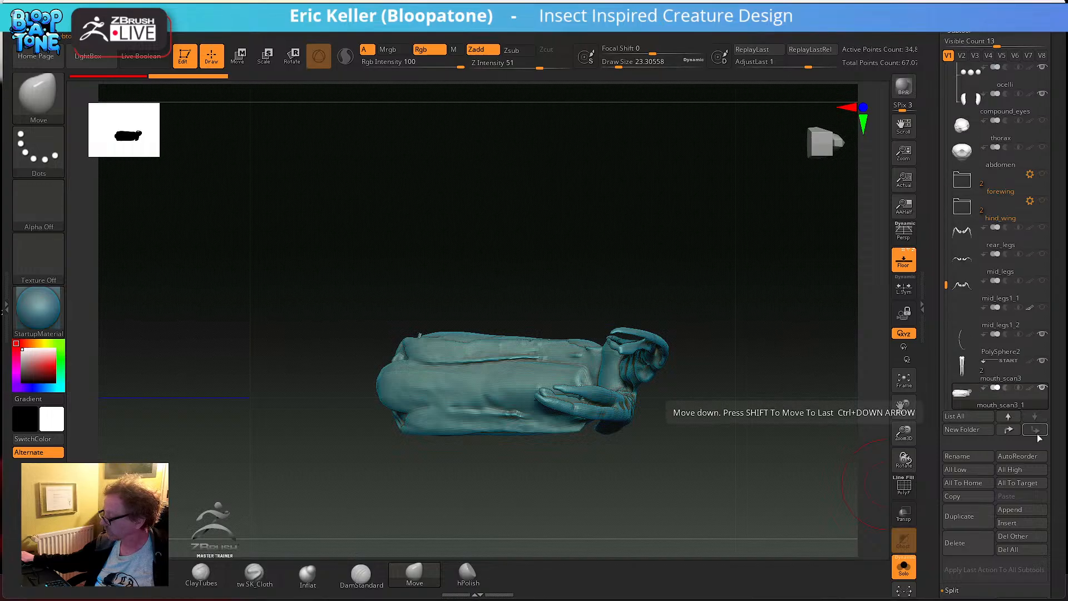
# - Leave Solo mode and hide the head folder so the duplicated mouth can be worked on
pyautogui.click(904, 568)
pyautogui.moveTo(946, 253); pyautogui.dragTo(945, 144)
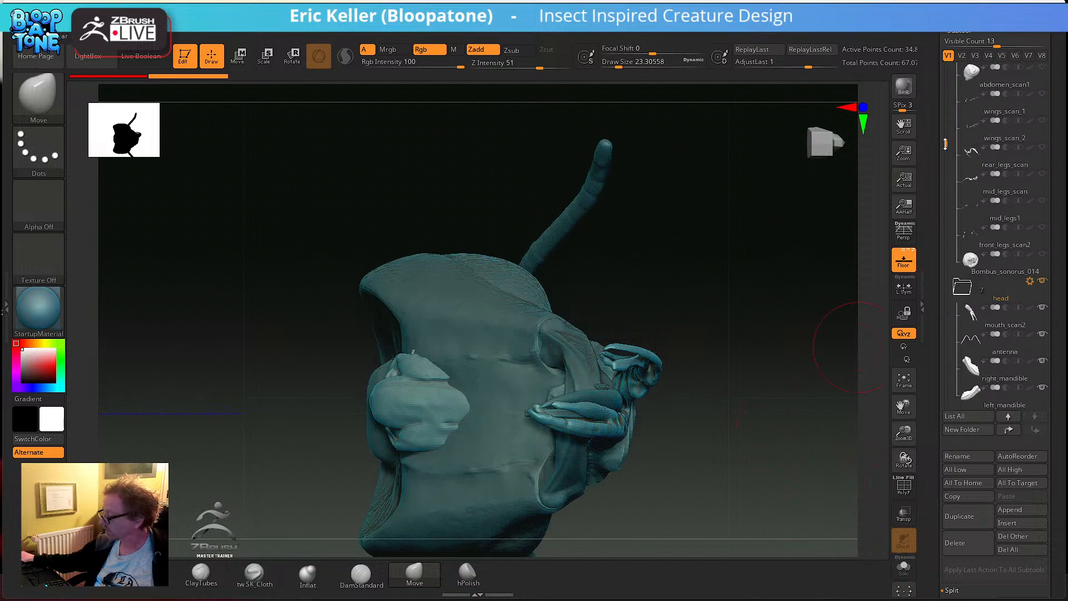
pyautogui.click(1045, 282)
pyautogui.moveTo(827, 291); pyautogui.dragTo(818, 370)
# - Shift the duplicated mouth sideways along its X axis by about 0.0115 with the Move gizmo
pyautogui.press('w')
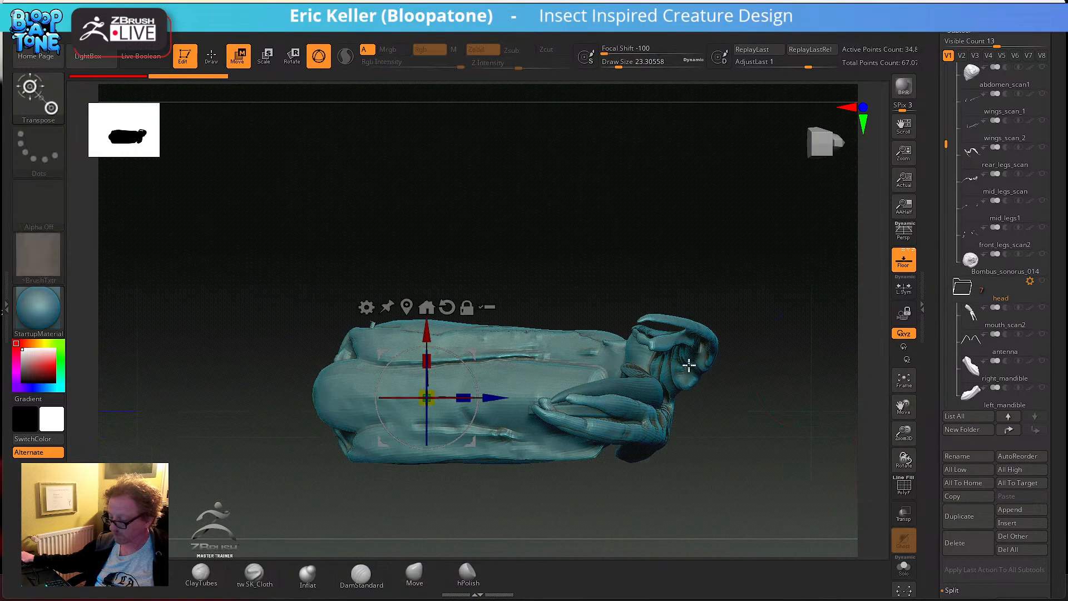
pyautogui.moveTo(427, 331); pyautogui.dragTo(426, 345)
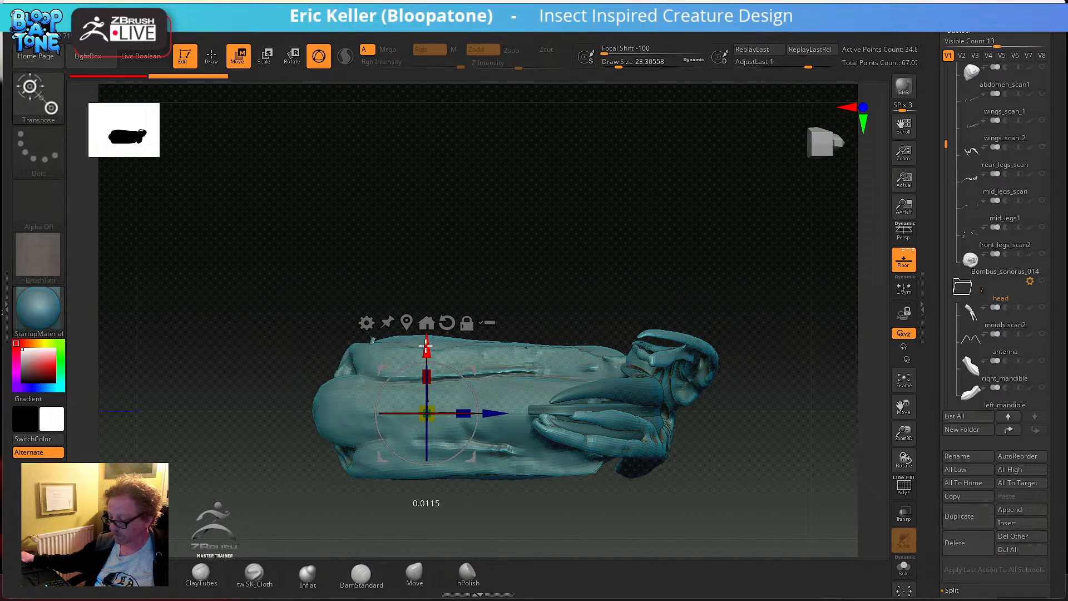
pyautogui.moveTo(426, 345); pyautogui.dragTo(426, 344)
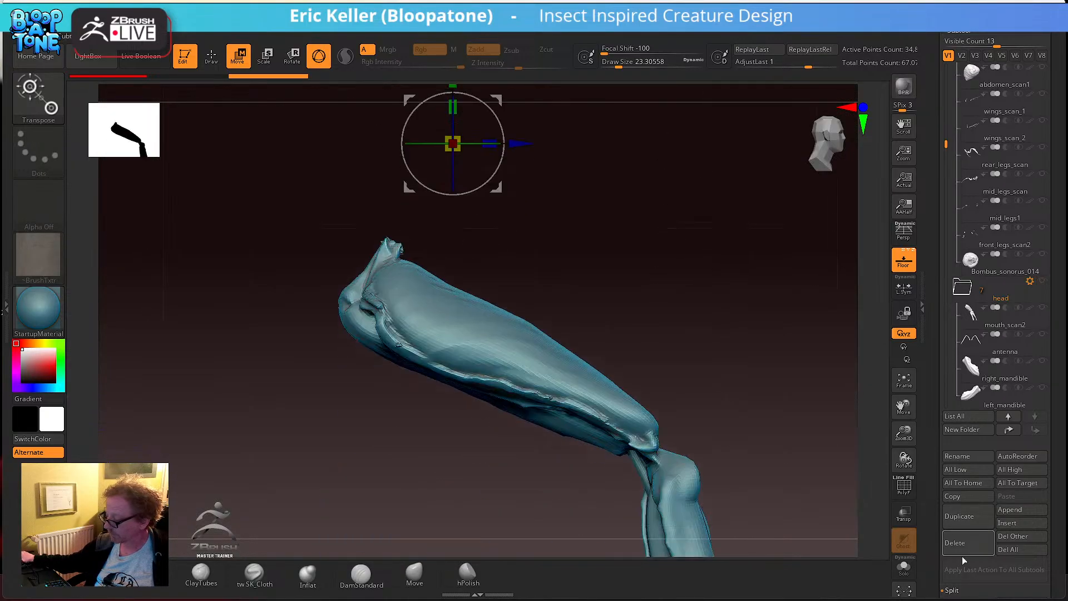
# - Isolate the duplicated mouth in Solo mode and return to Draw mode with the Move brush
pyautogui.click(907, 571)
pyautogui.keyDown('alt'); pyautogui.moveTo(790, 487); pyautogui.dragTo(710, 393); pyautogui.keyUp('alt')
pyautogui.moveTo(695, 310); pyautogui.dragTo(629, 288)
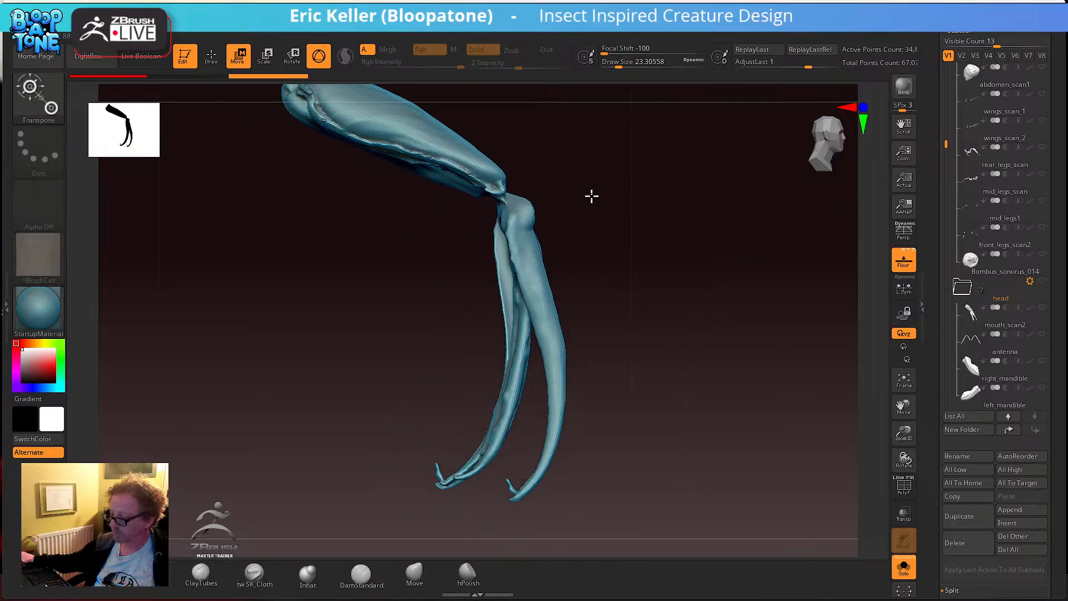
pyautogui.keyDown('alt'); pyautogui.moveTo(583, 190); pyautogui.dragTo(662, 301); pyautogui.keyUp('alt')
pyautogui.moveTo(672, 233)
pyautogui.mouseDown()
pyautogui.moveTo(642, 265)
pyautogui.moveTo(673, 229)
pyautogui.mouseUp()
pyautogui.press('q')
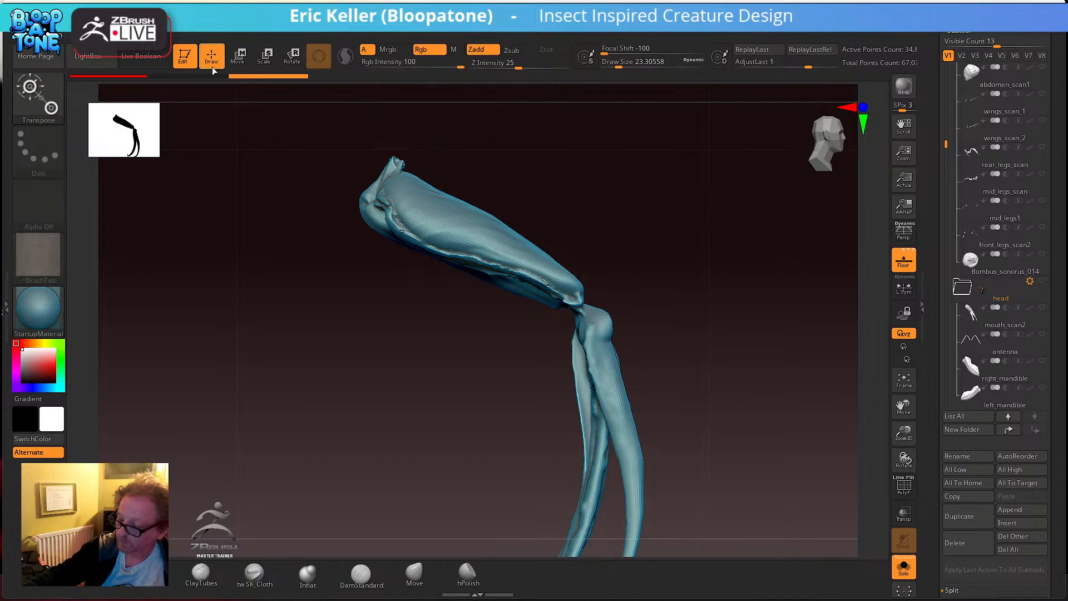
pyautogui.press('b')
pyautogui.press('m')
pyautogui.press('v')
pyautogui.keyDown('alt'); pyautogui.moveTo(648, 312); pyautogui.dragTo(670, 247); pyautogui.keyUp('alt')
pyautogui.keyDown('alt'); pyautogui.moveTo(683, 342); pyautogui.dragTo(675, 304); pyautogui.keyUp('alt')
# - Hide the long curved lower prongs of the duplicated mouth with SelectLasso, keeping only the thick upper segment
pyautogui.click(52, 98)
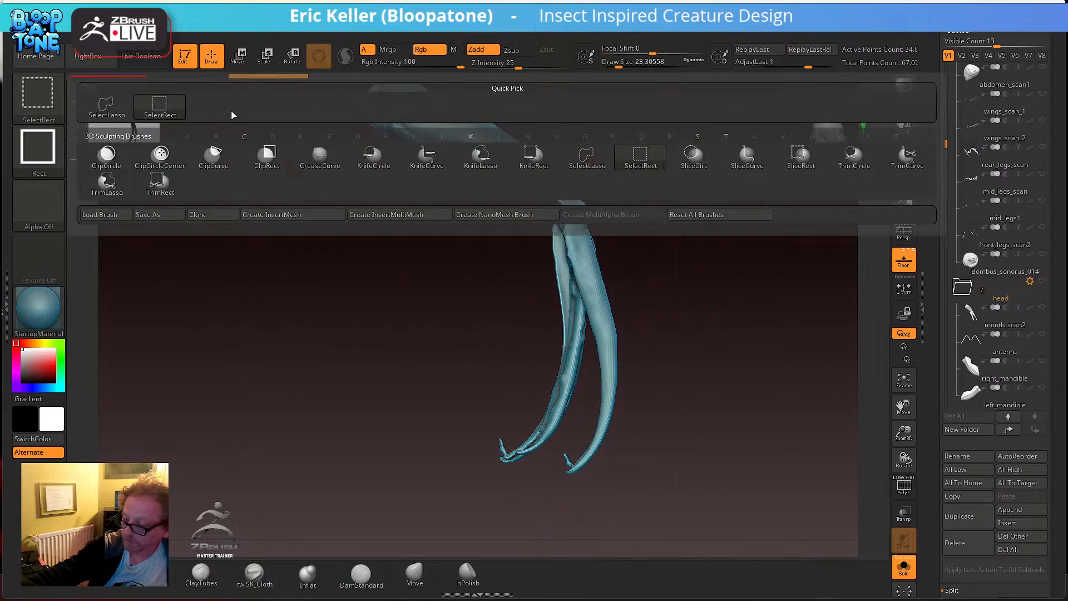
pyautogui.click(107, 107)
pyautogui.moveTo(501, 353)
pyautogui.keyDown('ctrl'); pyautogui.keyDown('shift'); pyautogui.mouseDown()
pyautogui.moveTo(511, 241)
pyautogui.moveTo(547, 202)
pyautogui.moveTo(601, 193)
pyautogui.moveTo(639, 460)
pyautogui.moveTo(428, 490)
pyautogui.mouseUp(); pyautogui.keyUp('shift'); pyautogui.keyUp('ctrl')
pyautogui.moveTo(763, 405)
pyautogui.mouseDown()
pyautogui.moveTo(736, 508)
pyautogui.moveTo(756, 448)
pyautogui.moveTo(811, 441)
pyautogui.mouseUp()
# - Delete the hidden geometry of the duplicated mouth and open the DynaMesh settings
pyautogui.click(952, 589)
pyautogui.click(971, 507)
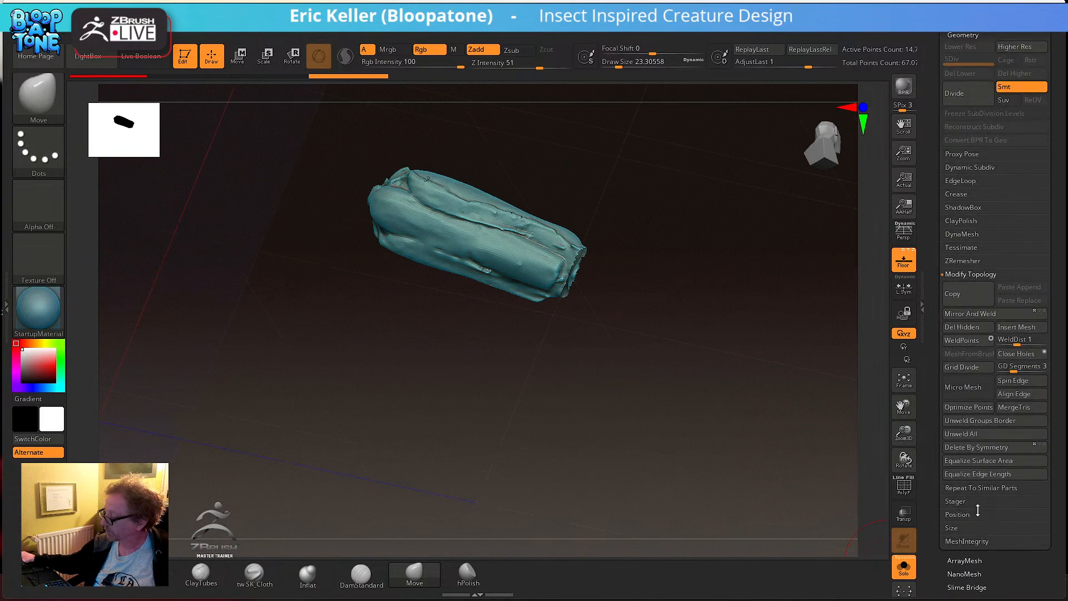
pyautogui.click(971, 326)
pyautogui.click(969, 233)
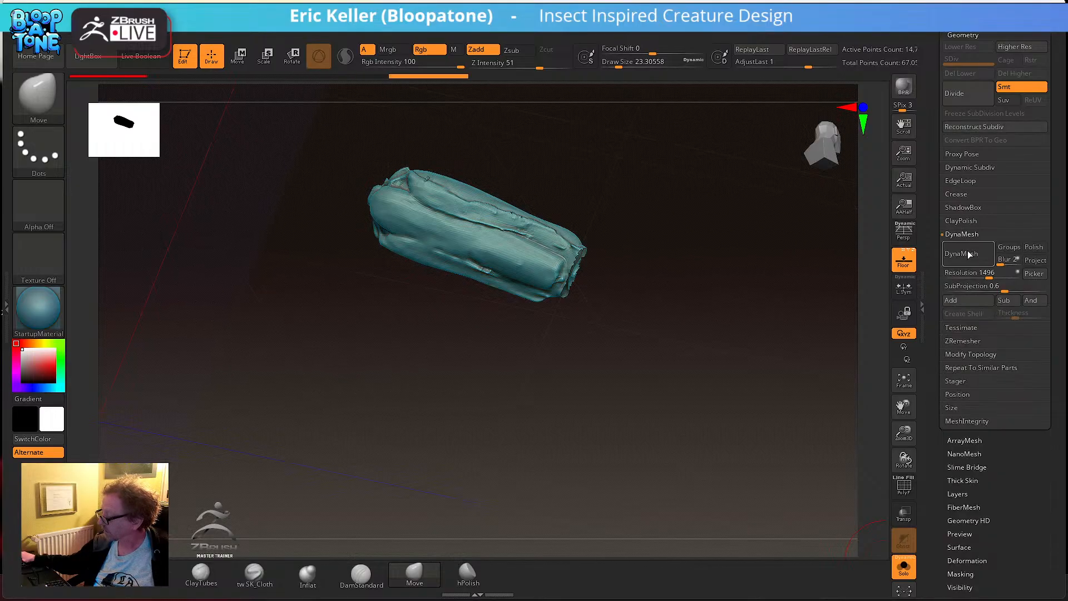
pyautogui.click(975, 255)
pyautogui.moveTo(637, 374); pyautogui.dragTo(727, 473)
pyautogui.click(973, 354)
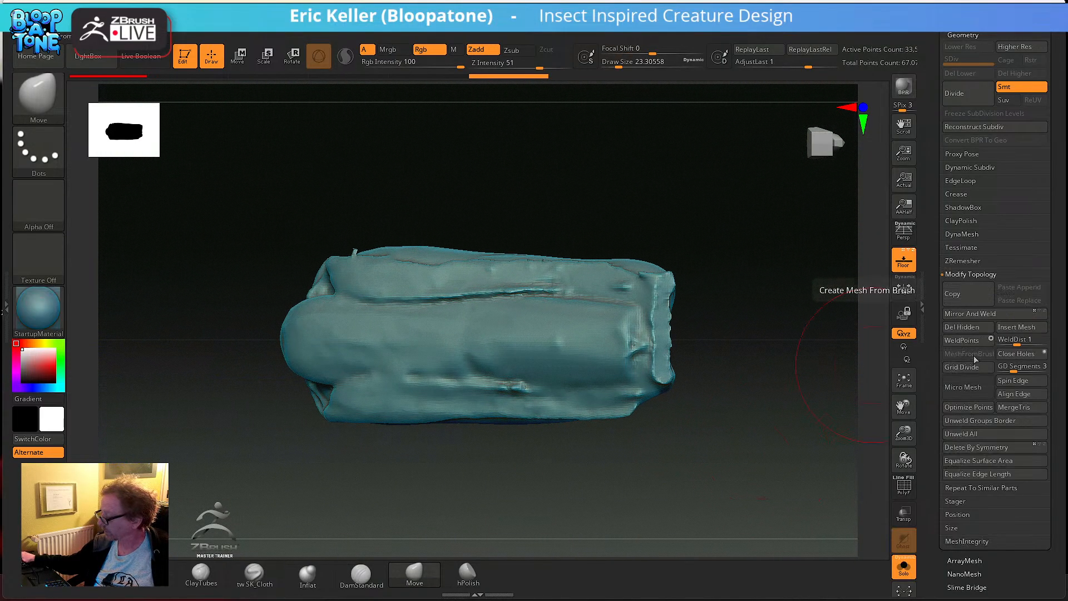
pyautogui.click(975, 313)
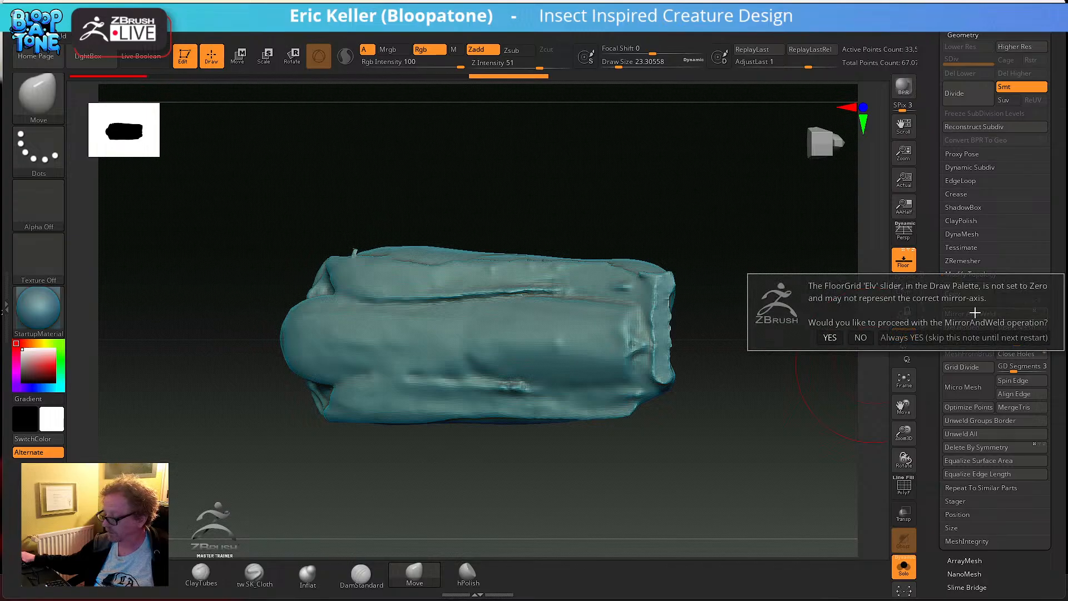
pyautogui.click(862, 339)
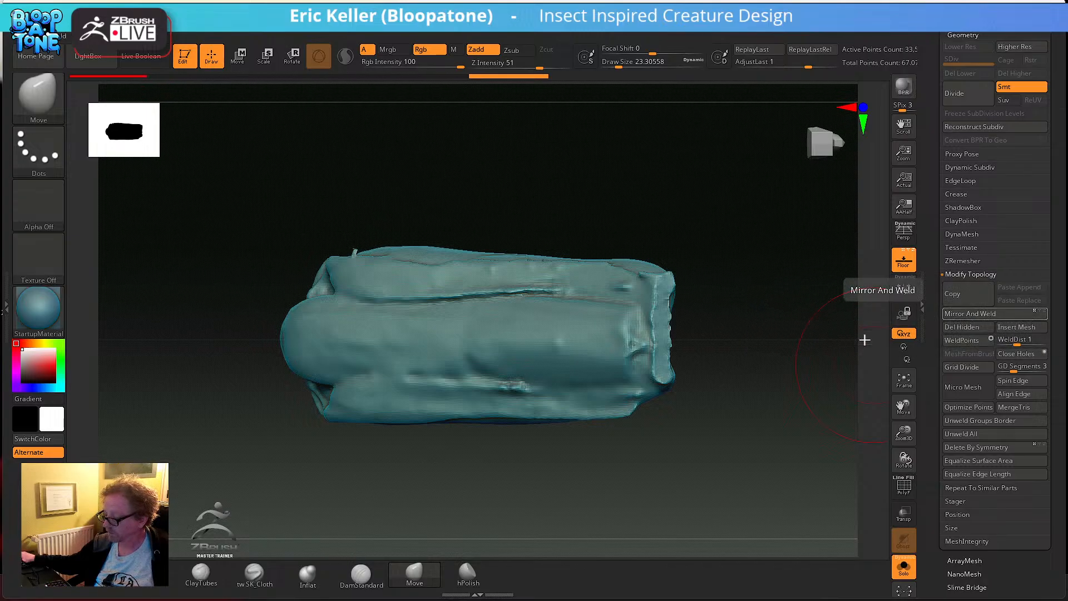
pyautogui.moveTo(725, 381)
pyautogui.keyDown('alt'); pyautogui.mouseDown()
pyautogui.moveTo(395, 422)
pyautogui.moveTo(575, 490)
pyautogui.moveTo(619, 460)
pyautogui.moveTo(532, 422)
pyautogui.moveTo(167, 430)
pyautogui.moveTo(192, 453)
pyautogui.moveTo(717, 509)
pyautogui.moveTo(649, 410)
pyautogui.moveTo(670, 365)
pyautogui.moveTo(713, 429)
pyautogui.moveTo(777, 426)
pyautogui.mouseUp(); pyautogui.keyUp('alt')
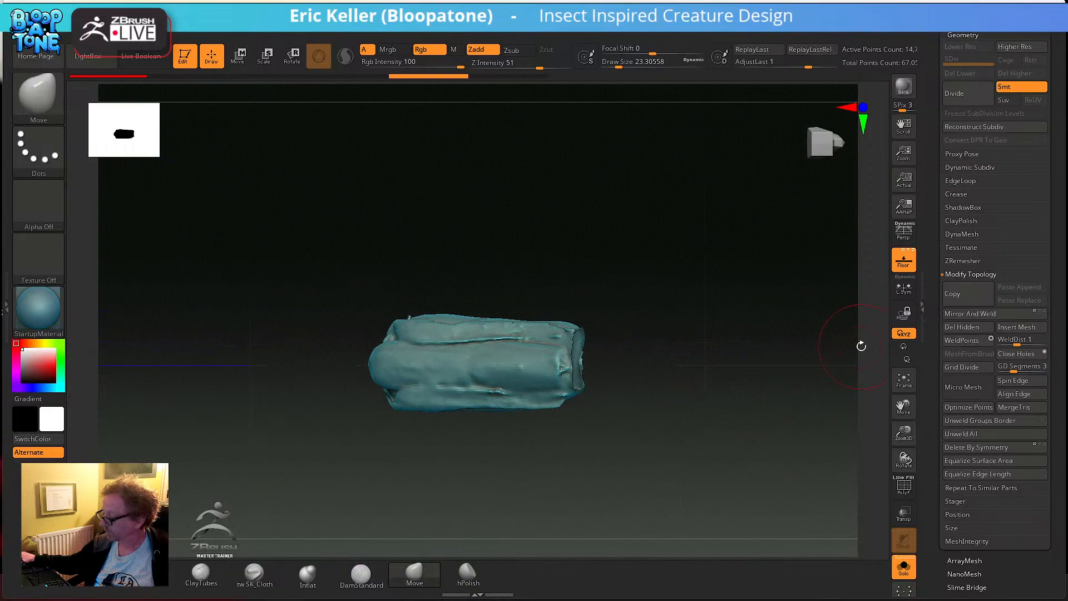
# - Remesh the trimmed mouth segment with DynaMesh at resolution 1496 and centre the transform gizmo on it
pyautogui.click(960, 234)
pyautogui.click(967, 255)
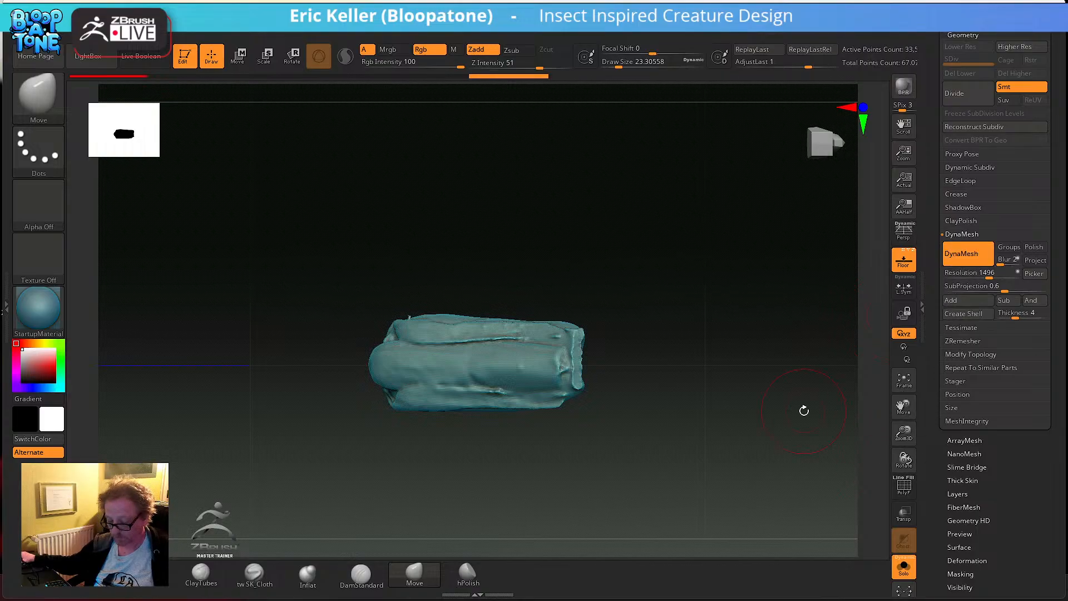
pyautogui.press('w')
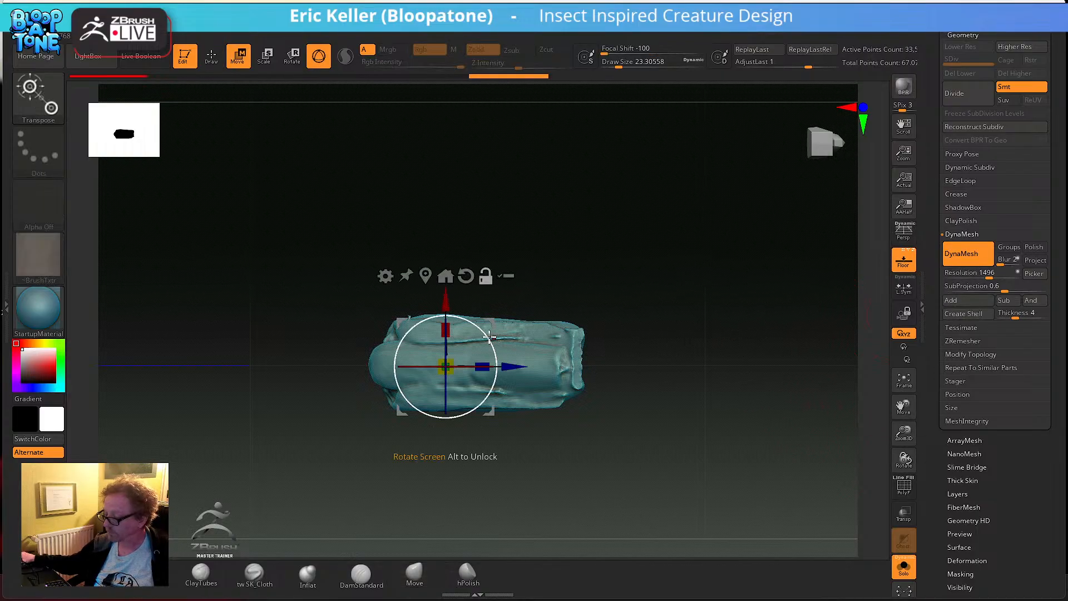
pyautogui.keyDown('alt'); pyautogui.click(426, 276); pyautogui.keyUp('alt')
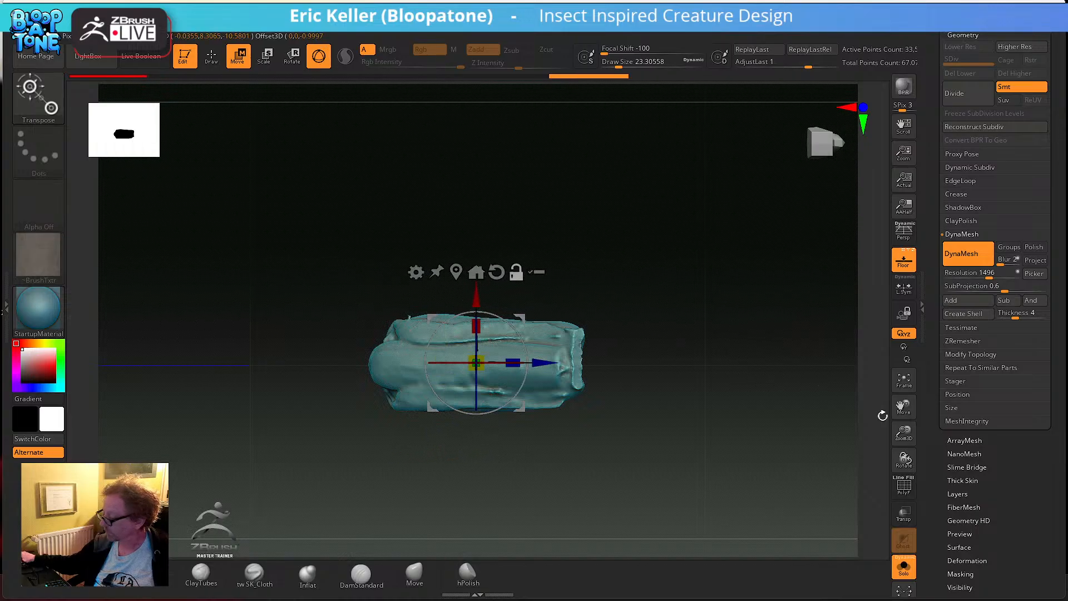
# - Turn on local symmetry and Mirror And Weld the mouth segment, proceeding despite the FloorGrid elevation warning
pyautogui.moveTo(935, 478); pyautogui.dragTo(922, 394)
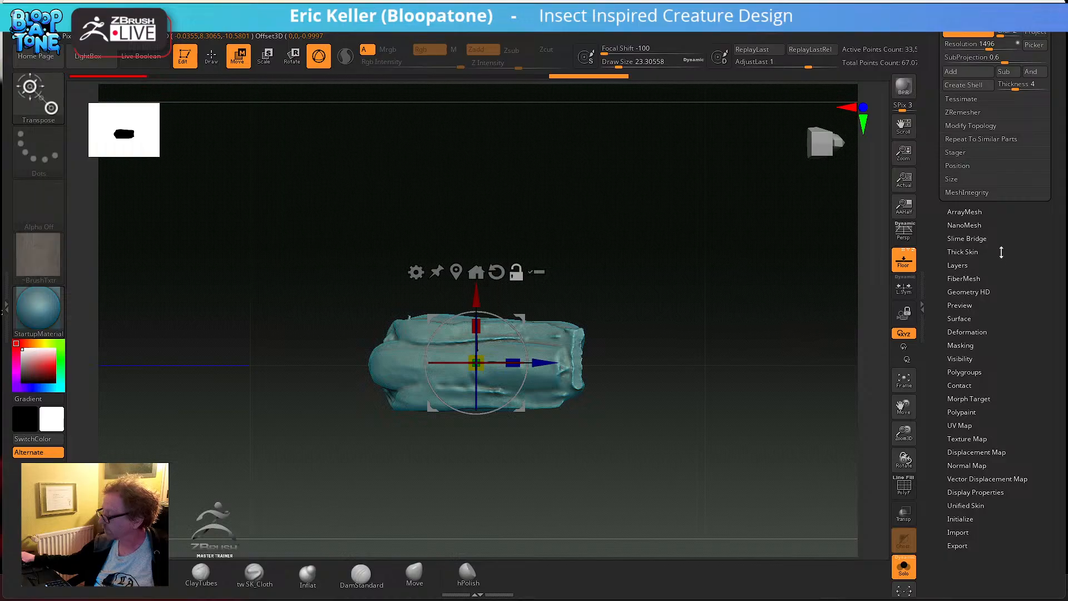
pyautogui.moveTo(1001, 251); pyautogui.dragTo(997, 283)
pyautogui.click(971, 156)
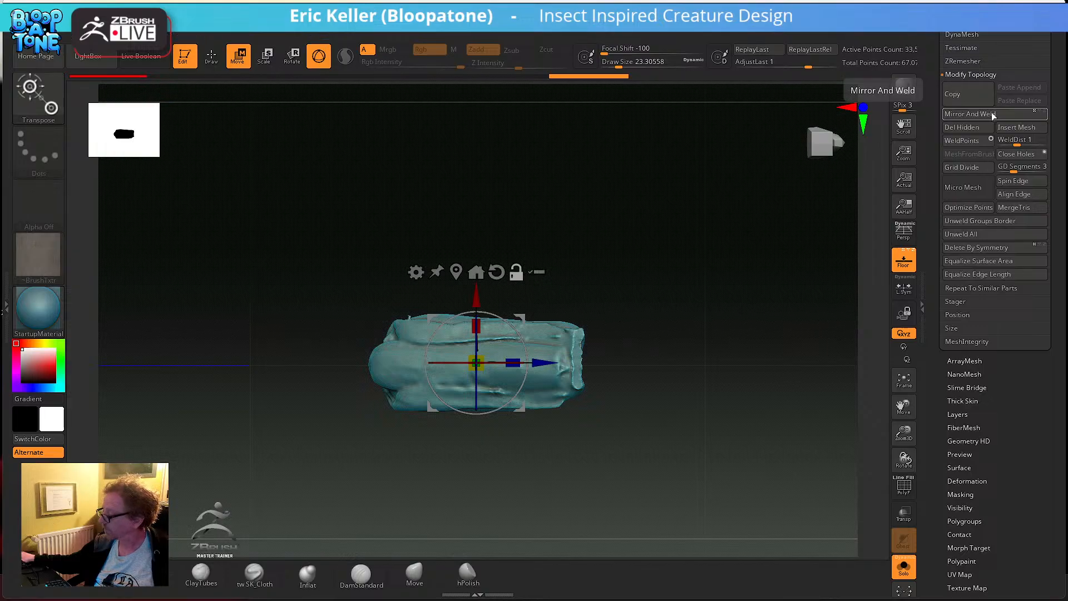
pyautogui.click(906, 289)
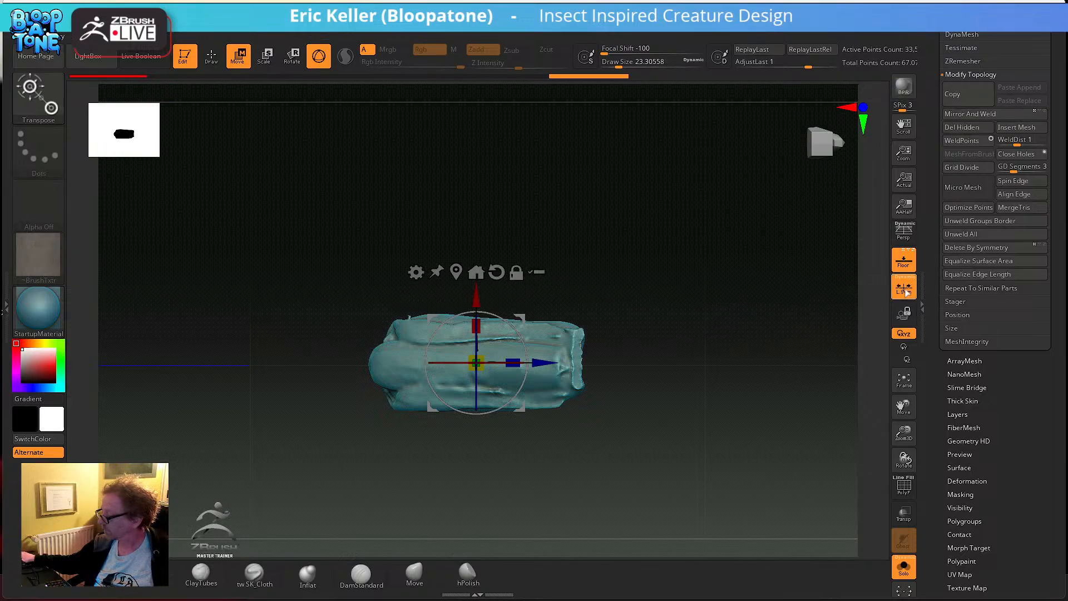
pyautogui.click(977, 115)
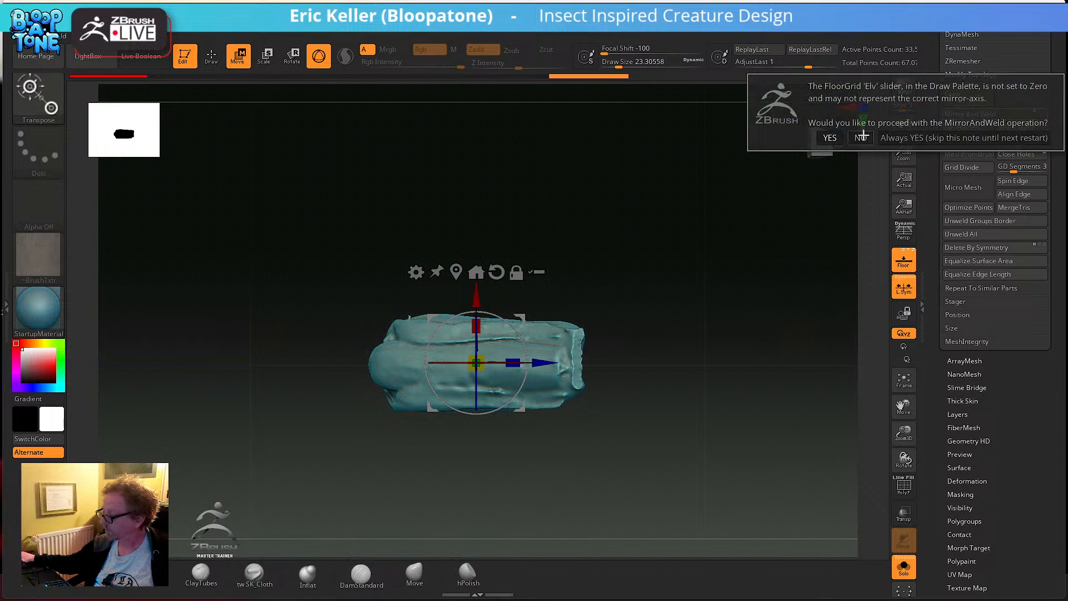
pyautogui.click(830, 138)
pyautogui.keyDown('alt'); pyautogui.moveTo(685, 326); pyautogui.dragTo(752, 360); pyautogui.keyUp('alt')
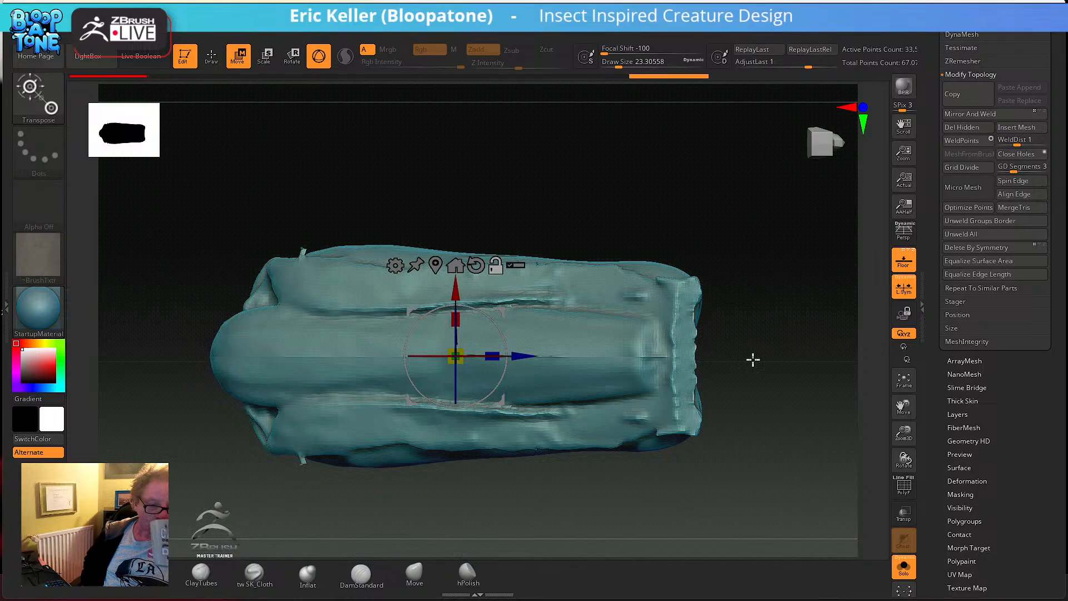
pyautogui.moveTo(753, 360)
pyautogui.mouseDown()
pyautogui.moveTo(775, 508)
pyautogui.moveTo(757, 473)
pyautogui.mouseUp()
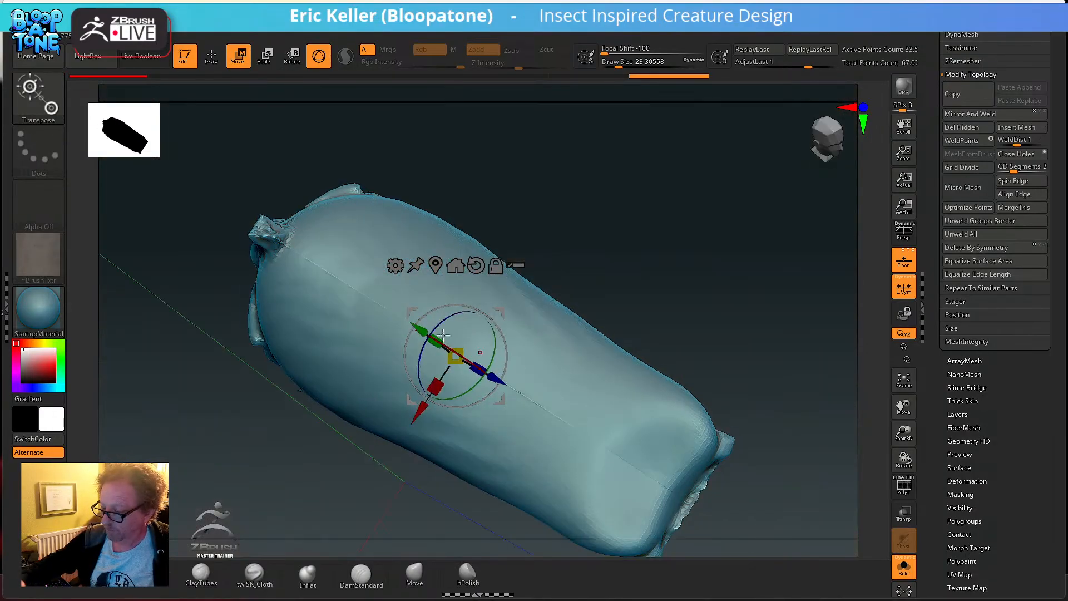
# - Select the ClayTubes brush and remesh the mirrored segment at a DynaMesh resolution of 2792
pyautogui.click(414, 573)
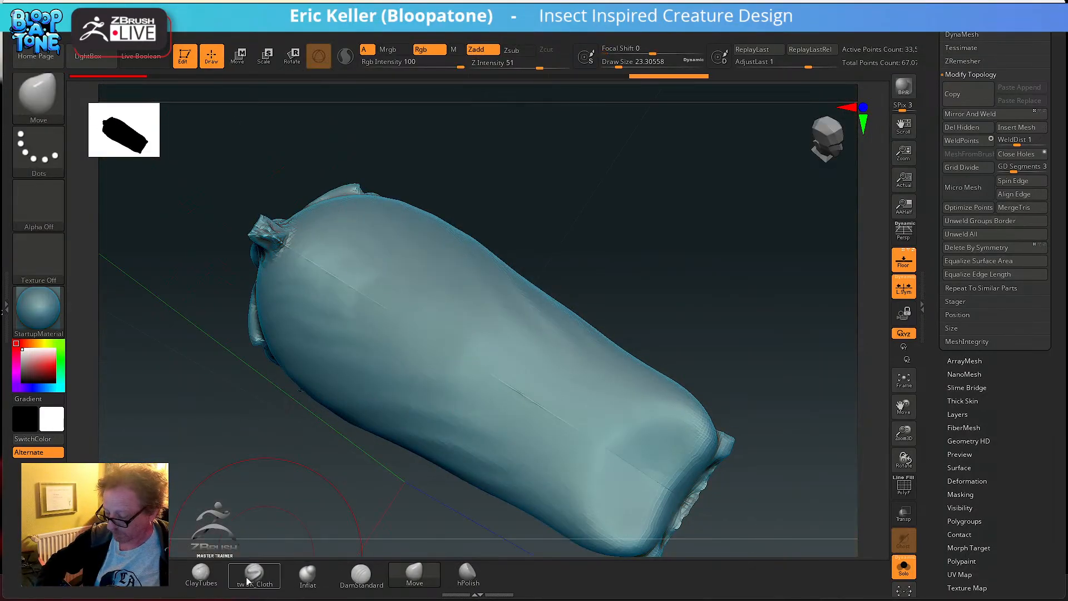
pyautogui.click(201, 573)
pyautogui.moveTo(785, 398)
pyautogui.mouseDown()
pyautogui.moveTo(813, 353)
pyautogui.moveTo(777, 376)
pyautogui.mouseUp()
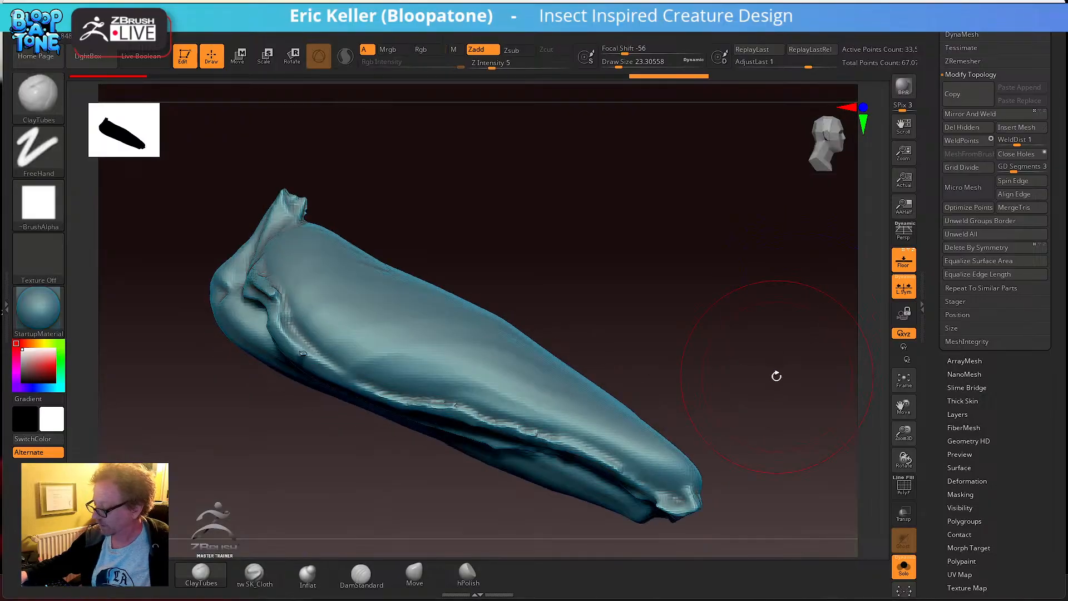
pyautogui.moveTo(944, 408); pyautogui.dragTo(929, 475)
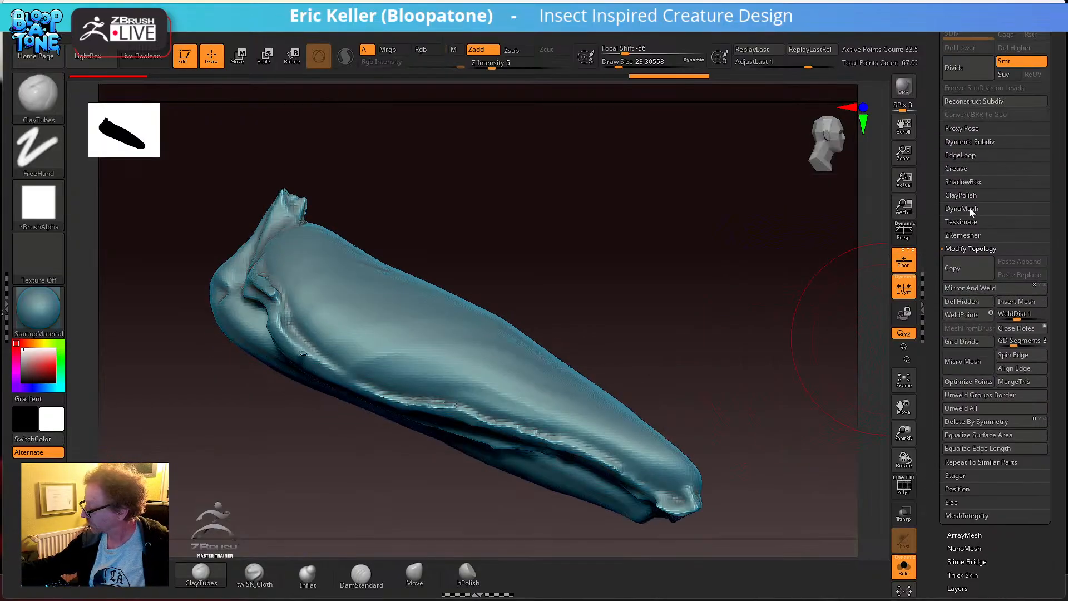
pyautogui.click(963, 209)
pyautogui.press('shift')
pyautogui.moveTo(1000, 250); pyautogui.dragTo(1004, 251)
pyautogui.moveTo(689, 344)
pyautogui.keyDown('ctrl'); pyautogui.mouseDown()
pyautogui.moveTo(703, 403)
pyautogui.moveTo(686, 377)
pyautogui.moveTo(721, 303)
pyautogui.moveTo(664, 317)
pyautogui.mouseUp(); pyautogui.keyUp('ctrl')
# - Build up clay over the centre seam near the rounded upper end with ClayTubes at a draw size of about 5.75
pyautogui.press('s')
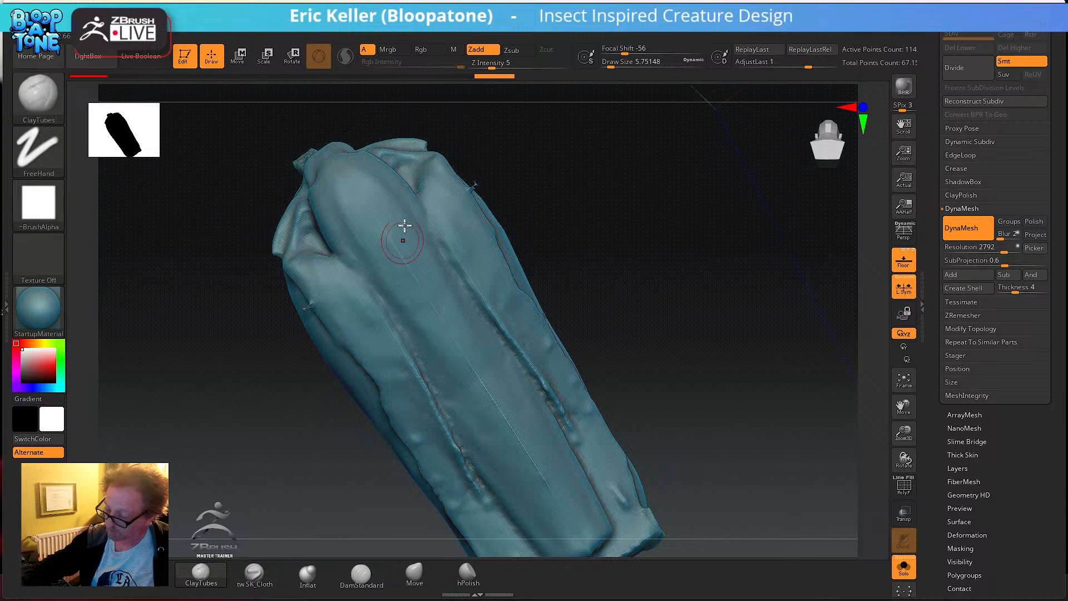
pyautogui.moveTo(395, 231)
pyautogui.mouseDown()
pyautogui.moveTo(372, 208)
pyautogui.moveTo(404, 268)
pyautogui.mouseUp()
pyautogui.moveTo(404, 267)
pyautogui.mouseDown()
pyautogui.moveTo(371, 190)
pyautogui.moveTo(344, 176)
pyautogui.mouseUp()
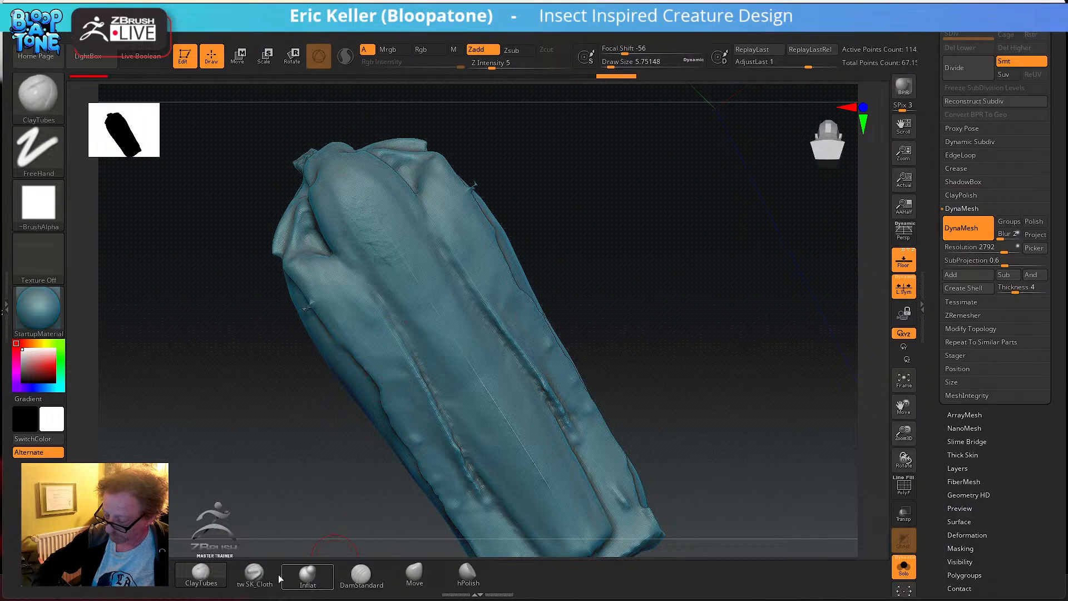
# - Work the groove beside the central ridge with the tw SK_Cloth brush and smooth the lower corners of the segment
pyautogui.click(253, 573)
pyautogui.moveTo(493, 375)
pyautogui.keyDown('alt'); pyautogui.mouseDown(button='right')
pyautogui.moveTo(486, 262)
pyautogui.moveTo(327, 167)
pyautogui.mouseUp(button='right'); pyautogui.keyUp('alt')
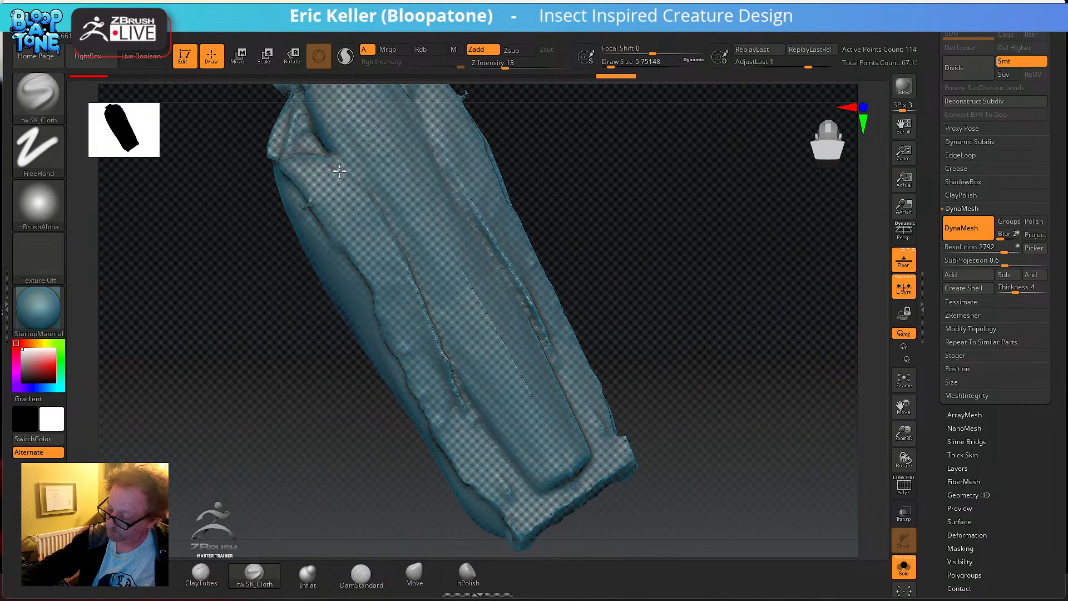
pyautogui.moveTo(409, 276)
pyautogui.mouseDown()
pyautogui.moveTo(478, 434)
pyautogui.moveTo(465, 404)
pyautogui.moveTo(535, 514)
pyautogui.mouseUp()
pyautogui.moveTo(611, 537)
pyautogui.keyDown('alt'); pyautogui.mouseDown()
pyautogui.moveTo(599, 472)
pyautogui.moveTo(506, 471)
pyautogui.mouseUp(); pyautogui.keyUp('alt')
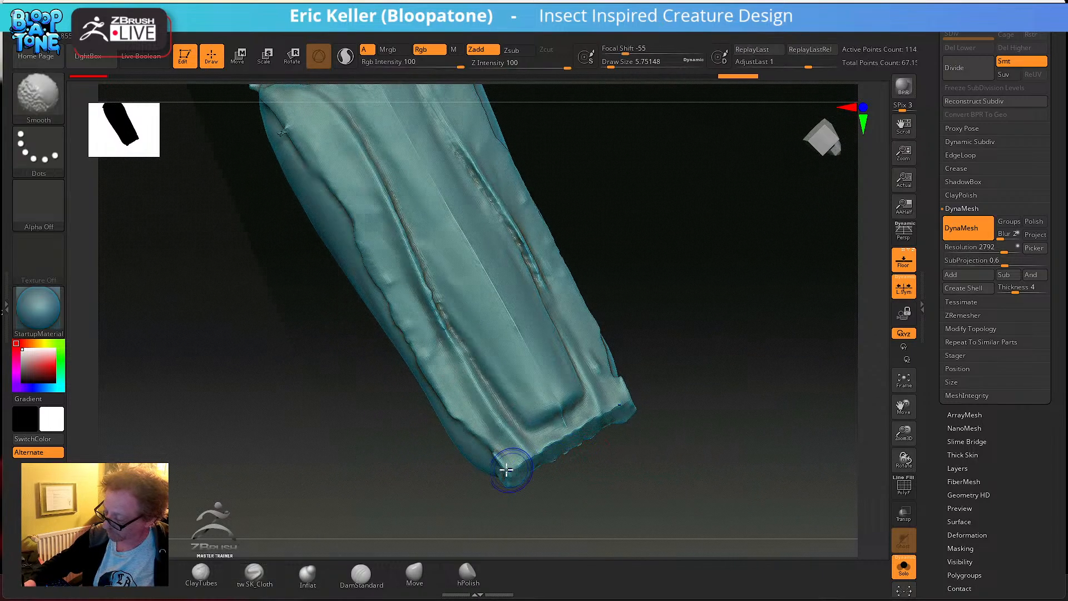
pyautogui.moveTo(654, 375); pyautogui.dragTo(646, 370)
pyautogui.keyDown('shift'); pyautogui.moveTo(591, 348); pyautogui.dragTo(613, 386); pyautogui.keyUp('shift')
# - Clean up the lower half of the grooves flanking the central ridge with tw SK_Cloth, smoothing their edges
pyautogui.moveTo(645, 318)
pyautogui.mouseDown()
pyautogui.moveTo(636, 324)
pyautogui.moveTo(619, 267)
pyautogui.moveTo(624, 250)
pyautogui.mouseUp()
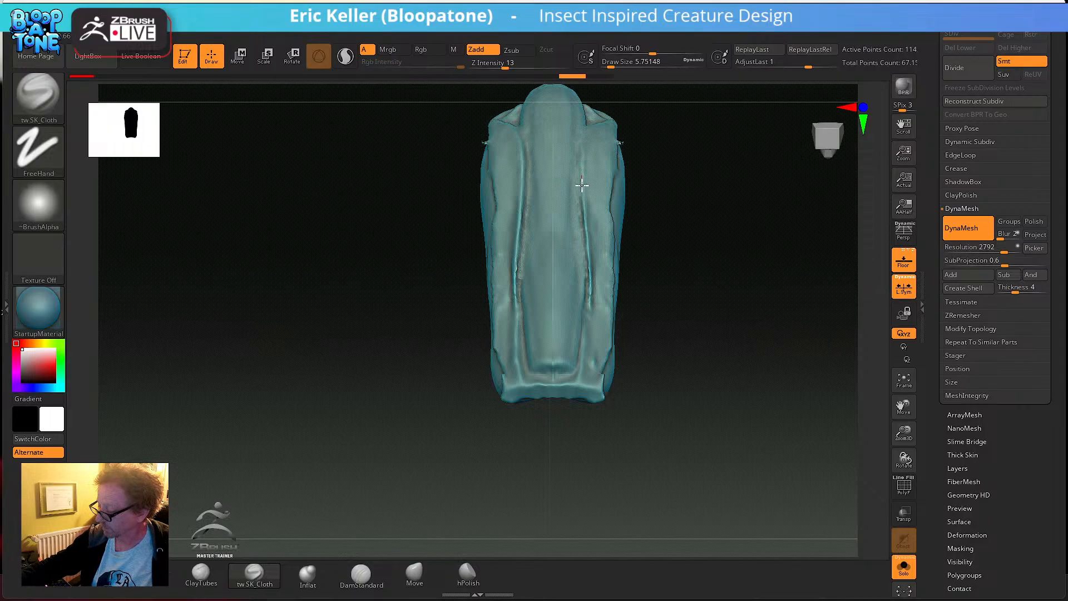
pyautogui.moveTo(585, 338); pyautogui.dragTo(580, 365)
pyautogui.moveTo(588, 305); pyautogui.dragTo(579, 384)
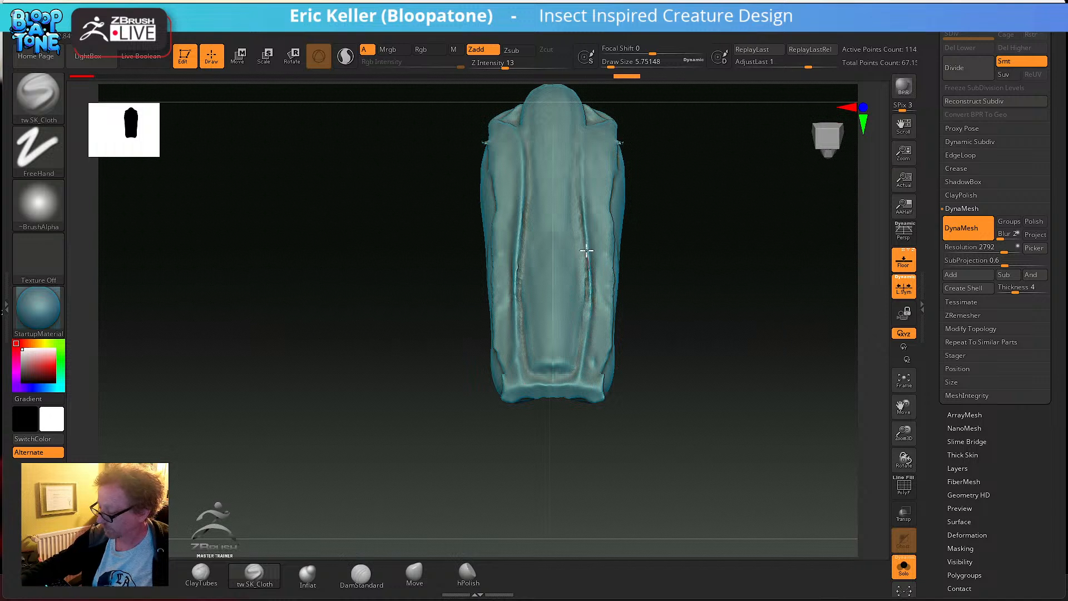
pyautogui.press('shift')
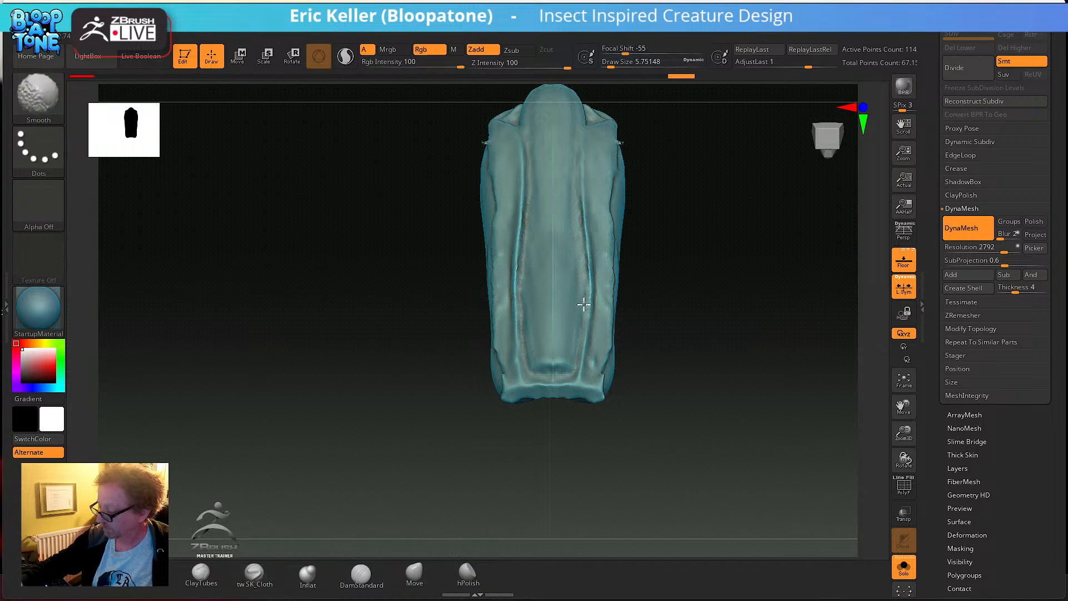
pyautogui.keyDown('shift'); pyautogui.moveTo(578, 141); pyautogui.dragTo(580, 147); pyautogui.keyUp('shift')
# - Sharpen the symmetrical grooves along the full length of the central ridge and around its lower end with tw SK_Cloth
pyautogui.keyDown('alt'); pyautogui.moveTo(584, 153); pyautogui.dragTo(564, 255, button='right'); pyautogui.keyUp('alt')
pyautogui.moveTo(565, 229); pyautogui.dragTo(562, 283)
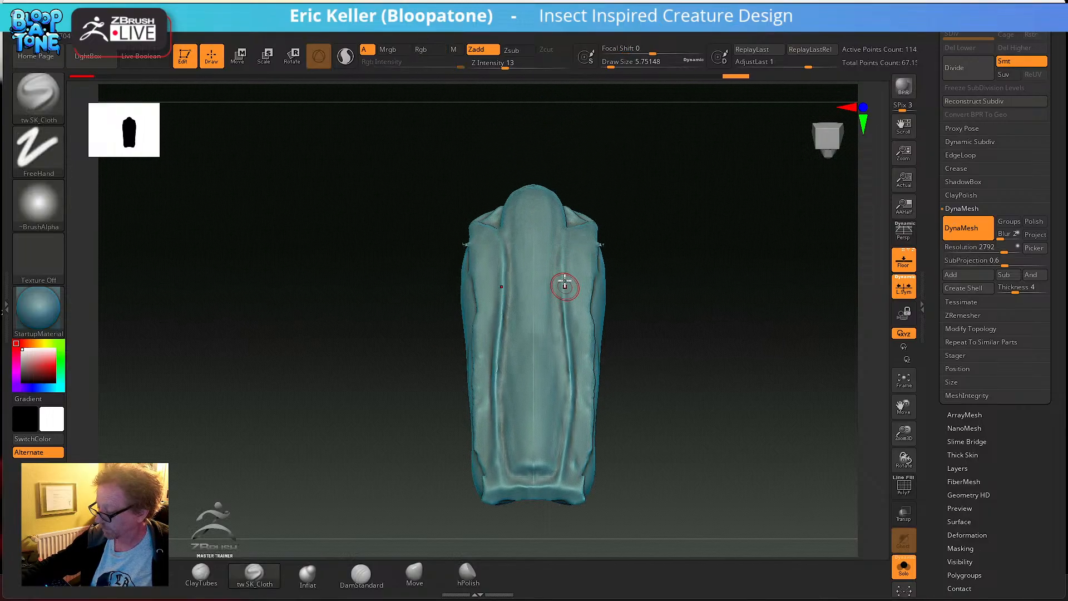
pyautogui.moveTo(565, 325); pyautogui.dragTo(568, 348)
pyautogui.moveTo(565, 303); pyautogui.dragTo(571, 393)
pyautogui.moveTo(564, 354); pyautogui.dragTo(558, 465)
pyautogui.moveTo(562, 422)
pyautogui.mouseDown()
pyautogui.moveTo(564, 484)
pyautogui.moveTo(556, 473)
pyautogui.mouseUp()
pyautogui.moveTo(567, 428); pyautogui.dragTo(568, 385)
pyautogui.moveTo(565, 381); pyautogui.dragTo(551, 483)
pyautogui.moveTo(548, 487)
pyautogui.mouseDown()
pyautogui.moveTo(568, 385)
pyautogui.moveTo(560, 214)
pyautogui.mouseUp()
pyautogui.moveTo(555, 273); pyautogui.dragTo(573, 201)
pyautogui.moveTo(560, 248); pyautogui.dragTo(564, 378)
# - Smooth the surface of the central ridge from its rounded top down to the lower end
pyautogui.keyDown('shift'); pyautogui.moveTo(532, 240); pyautogui.dragTo(533, 319); pyautogui.keyUp('shift')
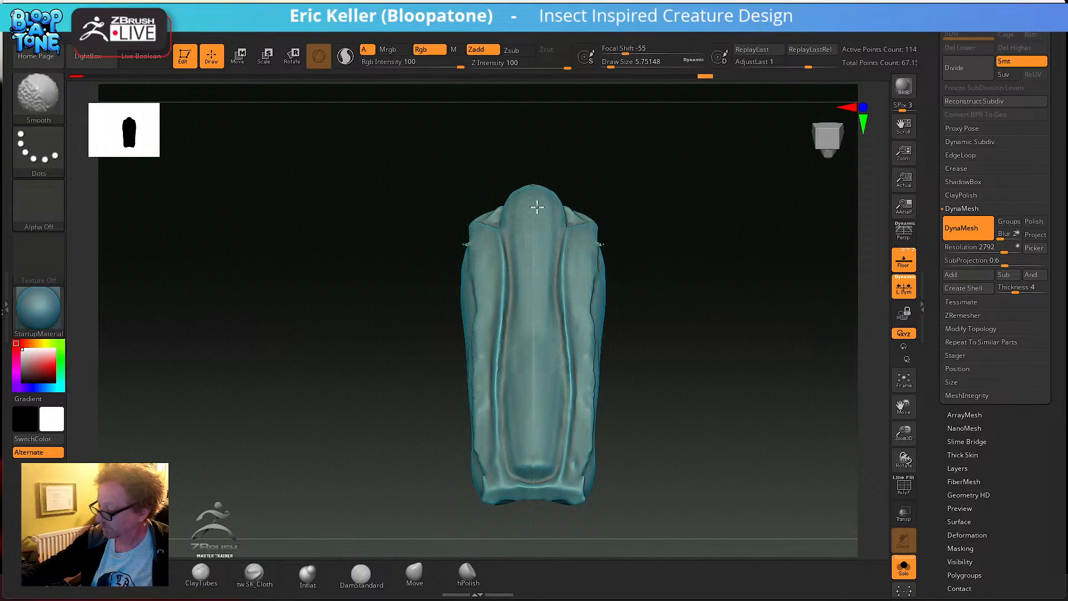
pyautogui.keyDown('shift'); pyautogui.moveTo(520, 271); pyautogui.dragTo(522, 294); pyautogui.keyUp('shift')
pyautogui.keyDown('alt'); pyautogui.moveTo(536, 407); pyautogui.dragTo(532, 327, button='right'); pyautogui.keyUp('alt')
pyautogui.moveTo(549, 375)
pyautogui.mouseDown()
pyautogui.moveTo(547, 397)
pyautogui.moveTo(528, 402)
pyautogui.mouseUp()
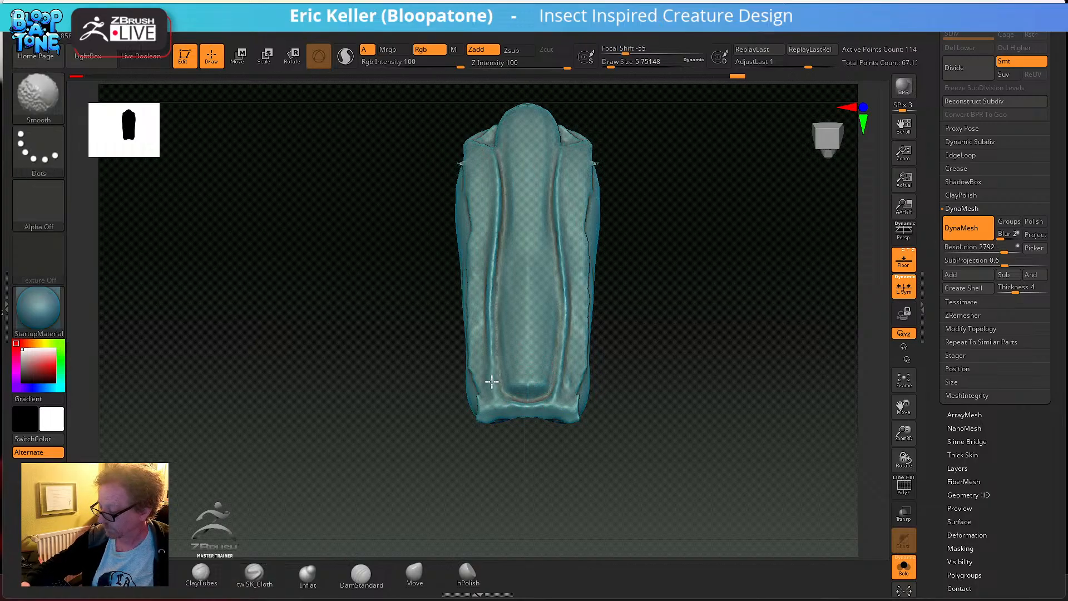
# - Crease the outer side fold with tw SK_Cloth, redoing the stroke at its lower end, and remesh the segment
pyautogui.moveTo(486, 349)
pyautogui.mouseDown(button='right')
pyautogui.moveTo(451, 246)
pyautogui.moveTo(448, 432)
pyautogui.mouseUp(button='right')
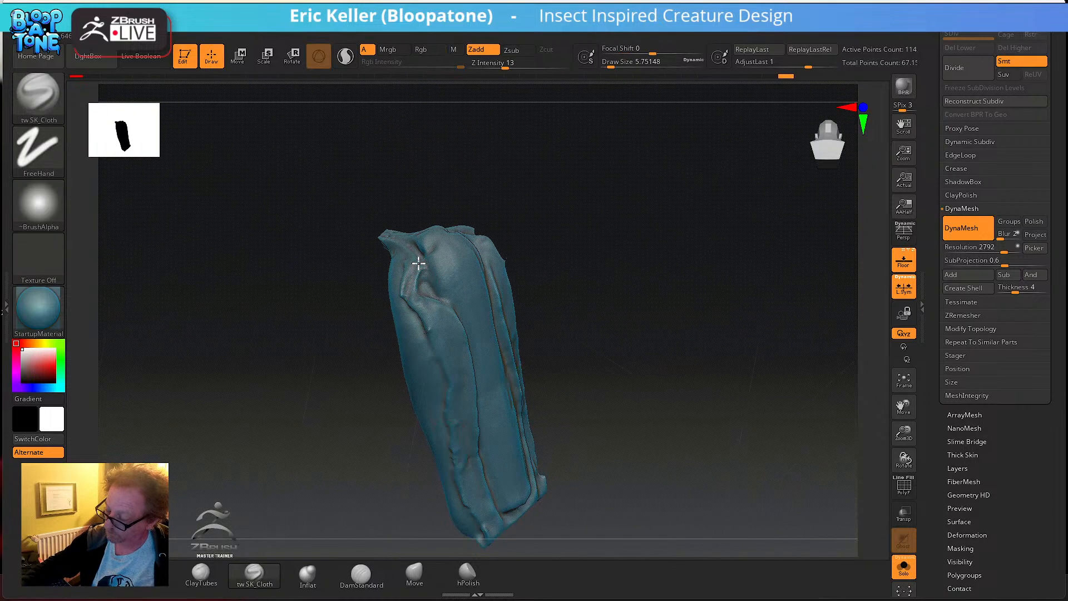
pyautogui.moveTo(425, 313); pyautogui.dragTo(433, 334)
pyautogui.moveTo(456, 436); pyautogui.dragTo(445, 303, button='right')
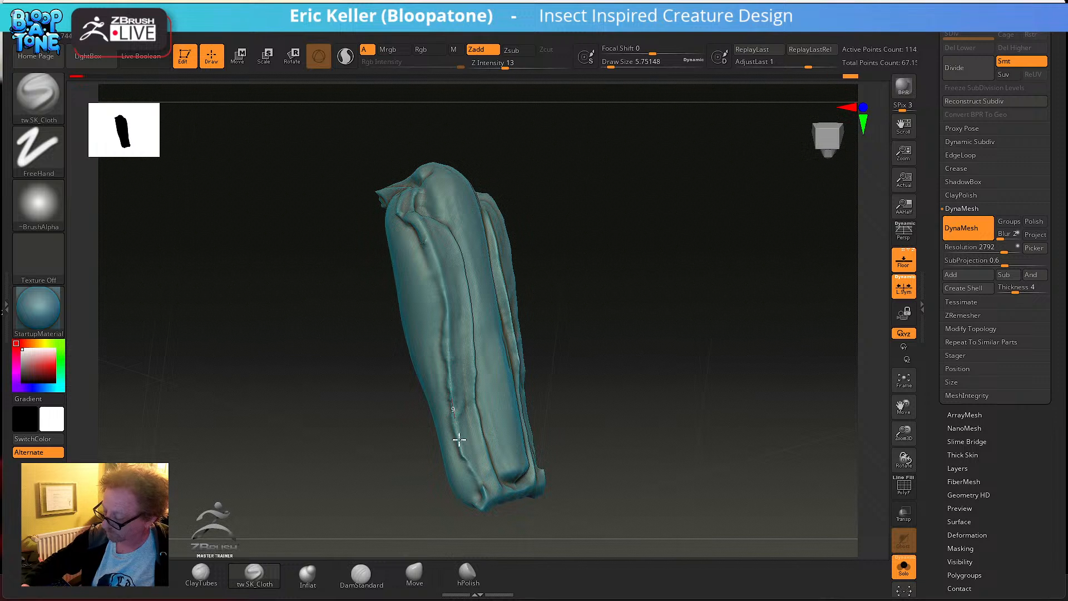
pyautogui.hotkey('ctrl', 'z')
pyautogui.hotkey('ctrl', 'z')
pyautogui.moveTo(453, 415); pyautogui.dragTo(465, 452)
pyautogui.keyDown('ctrl'); pyautogui.moveTo(577, 336); pyautogui.dragTo(589, 398); pyautogui.keyUp('ctrl')
# - Deepen the outer side fold into a continuous crease running from the upper end to the lower corner with tw SK_Cloth
pyautogui.moveTo(429, 244)
pyautogui.mouseDown()
pyautogui.moveTo(445, 398)
pyautogui.moveTo(442, 390)
pyautogui.mouseUp()
pyautogui.moveTo(438, 317); pyautogui.dragTo(439, 334)
pyautogui.moveTo(436, 288); pyautogui.dragTo(435, 380)
pyautogui.moveTo(435, 320); pyautogui.dragTo(463, 472)
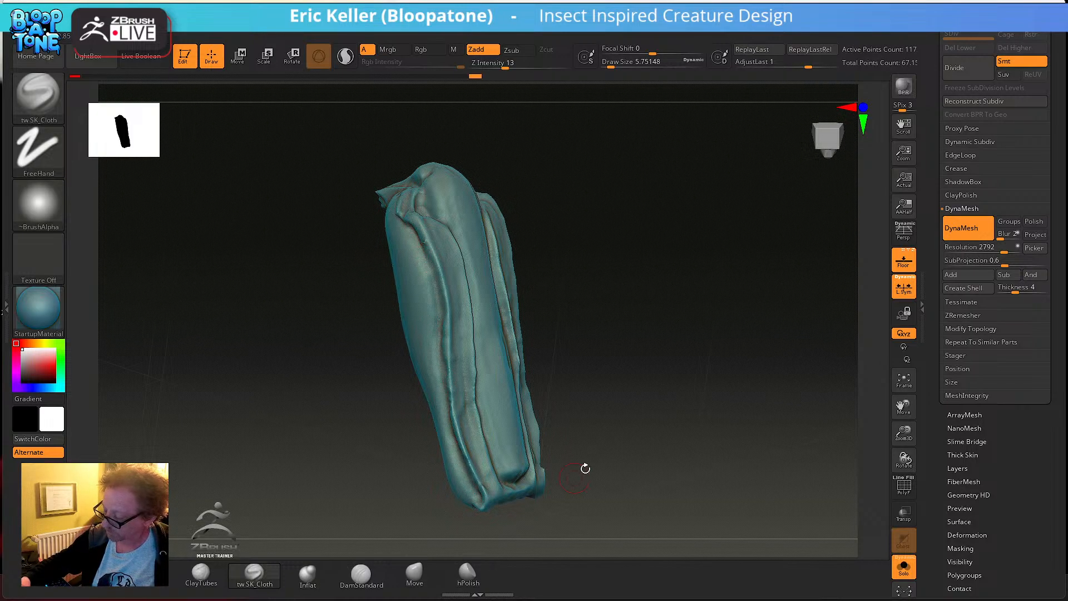
pyautogui.moveTo(580, 473); pyautogui.dragTo(618, 405)
pyautogui.moveTo(467, 374)
pyautogui.mouseDown()
pyautogui.moveTo(479, 443)
pyautogui.moveTo(497, 460)
pyautogui.mouseUp()
pyautogui.keyDown('alt'); pyautogui.moveTo(484, 414); pyautogui.dragTo(480, 483, button='right'); pyautogui.keyUp('alt')
pyautogui.press('shift')
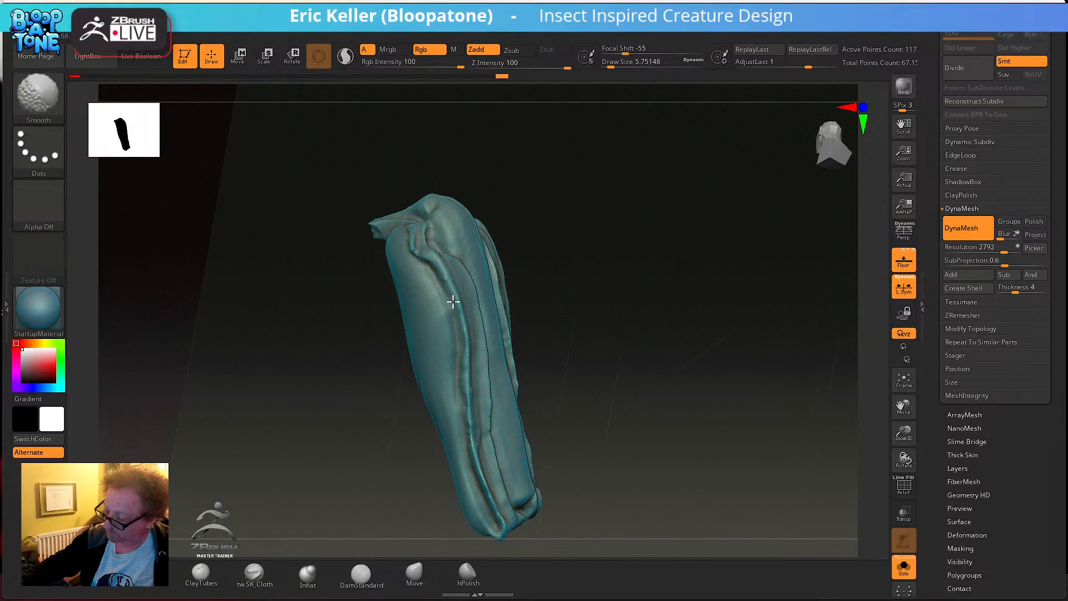
# - Shape the small folds where the outer side crease meets the pointed upper tip with tw SK_Cloth
pyautogui.moveTo(444, 296); pyautogui.dragTo(415, 247, button='right')
pyautogui.moveTo(404, 225); pyautogui.dragTo(419, 257)
pyautogui.moveTo(444, 302)
pyautogui.mouseDown(button='right')
pyautogui.moveTo(420, 289)
pyautogui.moveTo(418, 273)
pyautogui.mouseUp(button='right')
pyautogui.moveTo(421, 246); pyautogui.dragTo(422, 229)
pyautogui.press('s')
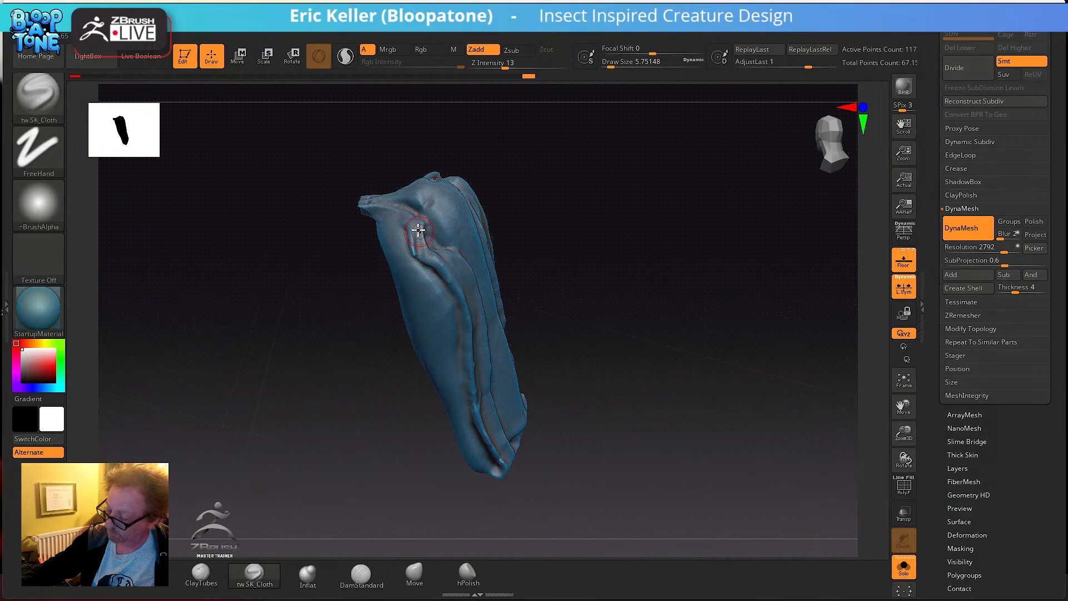
# - Smooth the top of the outer side crease and redefine it downward along the segment with tw SK_Cloth
pyautogui.moveTo(452, 287)
pyautogui.mouseDown(button='right')
pyautogui.moveTo(434, 248)
pyautogui.moveTo(442, 265)
pyautogui.mouseUp(button='right')
pyautogui.keyDown('ctrl'); pyautogui.moveTo(442, 265); pyautogui.dragTo(448, 284, button='right'); pyautogui.keyUp('ctrl')
pyautogui.keyDown('shift'); pyautogui.moveTo(432, 263); pyautogui.dragTo(454, 299); pyautogui.keyUp('shift')
pyautogui.press('ctrl')
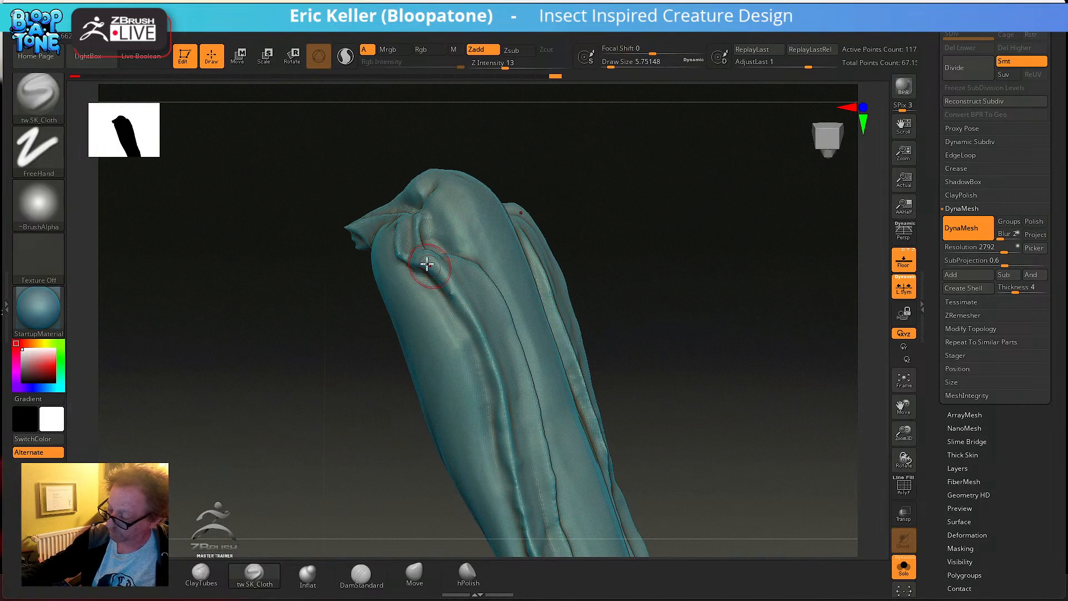
pyautogui.moveTo(431, 272)
pyautogui.mouseDown()
pyautogui.moveTo(489, 369)
pyautogui.moveTo(466, 334)
pyautogui.moveTo(504, 462)
pyautogui.mouseUp()
pyautogui.moveTo(476, 333); pyautogui.dragTo(503, 446)
pyautogui.moveTo(425, 263)
pyautogui.mouseDown()
pyautogui.moveTo(465, 329)
pyautogui.moveTo(443, 282)
pyautogui.moveTo(470, 310)
pyautogui.mouseUp()
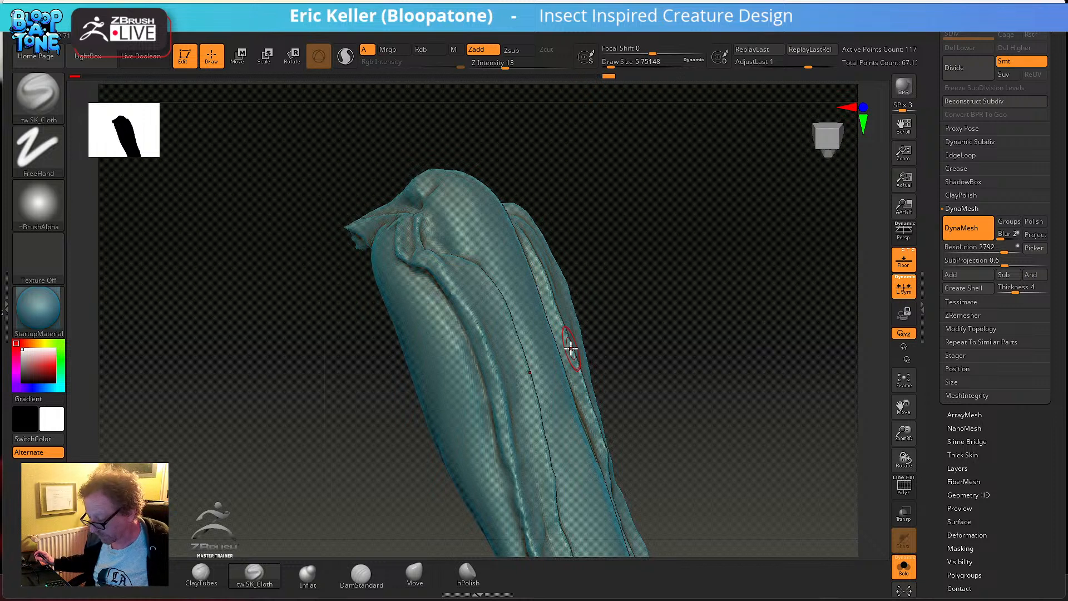
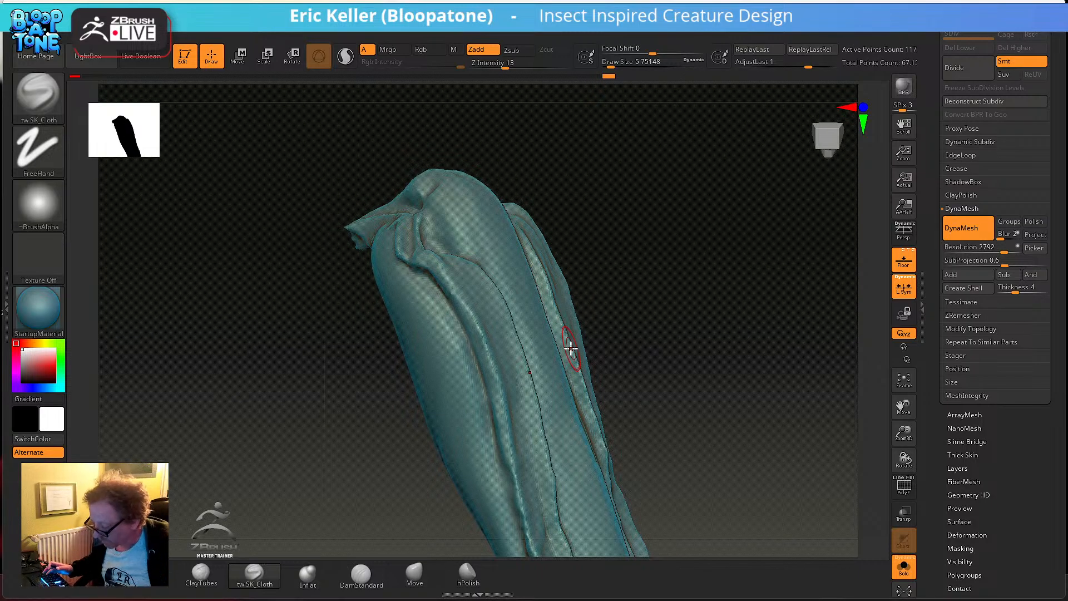
# - Refine the long ridge between the outer crease and the central groove with repeated lengthwise tw SK_Cloth strokes
pyautogui.moveTo(663, 349); pyautogui.dragTo(582, 305)
pyautogui.moveTo(692, 303); pyautogui.dragTo(720, 372)
pyautogui.moveTo(460, 249); pyautogui.dragTo(492, 298)
pyautogui.moveTo(460, 258)
pyautogui.mouseDown()
pyautogui.moveTo(486, 290)
pyautogui.moveTo(479, 423)
pyautogui.mouseUp()
pyautogui.moveTo(474, 301); pyautogui.dragTo(470, 460)
pyautogui.keyDown('alt'); pyautogui.moveTo(471, 459); pyautogui.dragTo(477, 354, button='right'); pyautogui.keyUp('alt')
pyautogui.moveTo(492, 201); pyautogui.dragTo(465, 437)
pyautogui.moveTo(474, 316); pyautogui.dragTo(465, 439)
pyautogui.moveTo(465, 439)
pyautogui.keyDown('alt'); pyautogui.mouseDown(button='right')
pyautogui.moveTo(470, 363)
pyautogui.moveTo(472, 439)
pyautogui.mouseUp(button='right'); pyautogui.keyUp('alt')
# - Smooth the outer side panel and extend its lengthwise creases down to the squared lower end with tw SK_Cloth
pyautogui.press('shift')
pyautogui.moveTo(466, 198); pyautogui.dragTo(461, 296)
pyautogui.moveTo(462, 215); pyautogui.dragTo(467, 210, button='right')
pyautogui.press('shift')
pyautogui.moveTo(475, 251)
pyautogui.keyDown('shift'); pyautogui.mouseDown()
pyautogui.moveTo(459, 350)
pyautogui.moveTo(420, 449)
pyautogui.mouseUp(); pyautogui.keyUp('shift')
pyautogui.moveTo(462, 359); pyautogui.dragTo(415, 482)
pyautogui.keyDown('alt'); pyautogui.moveTo(437, 425); pyautogui.dragTo(457, 285, button='right'); pyautogui.keyUp('alt')
pyautogui.moveTo(453, 326); pyautogui.dragTo(433, 409)
pyautogui.moveTo(433, 410); pyautogui.dragTo(443, 454, button='right')
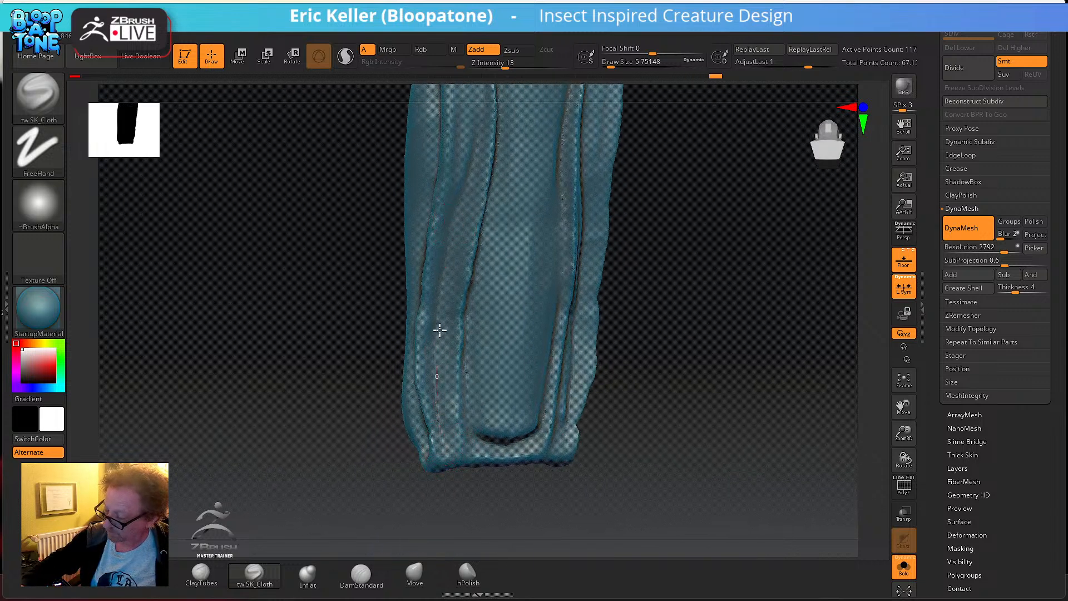
# - Sharpen the lengthwise creases from the outer side panel up to the groove edge beside the upper bulge with tw SK_Cloth
pyautogui.moveTo(436, 345); pyautogui.dragTo(472, 186)
pyautogui.moveTo(473, 185)
pyautogui.mouseDown(button='right')
pyautogui.moveTo(432, 301)
pyautogui.moveTo(434, 266)
pyautogui.mouseUp(button='right')
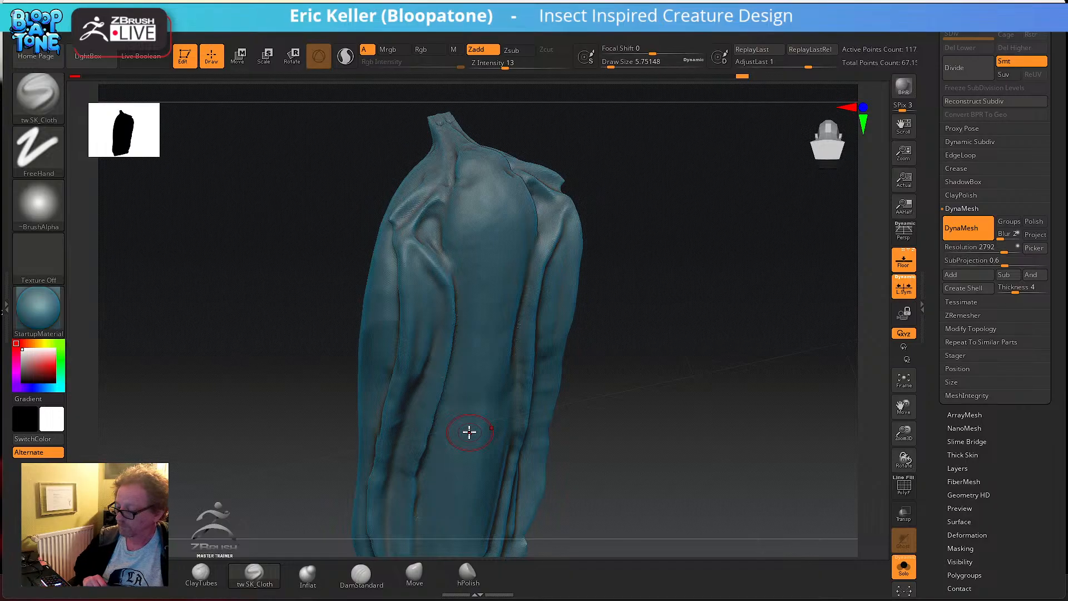
pyautogui.moveTo(664, 298)
pyautogui.mouseDown()
pyautogui.moveTo(634, 251)
pyautogui.moveTo(436, 227)
pyautogui.moveTo(436, 205)
pyautogui.moveTo(444, 256)
pyautogui.mouseUp()
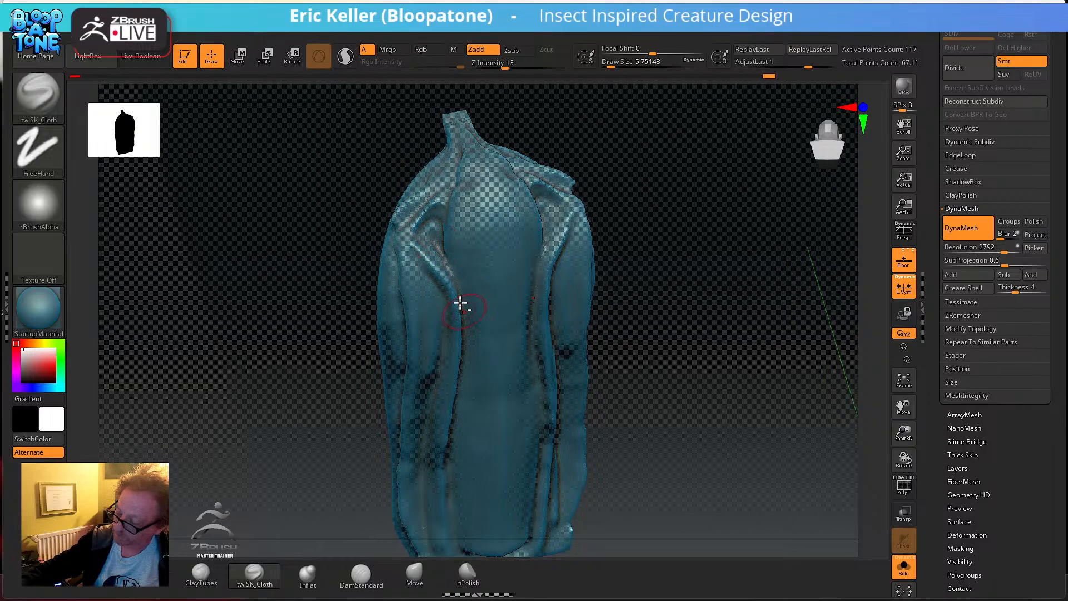
pyautogui.keyDown('alt'); pyautogui.moveTo(462, 307); pyautogui.dragTo(464, 316); pyautogui.keyUp('alt')
pyautogui.moveTo(446, 265); pyautogui.dragTo(446, 210, button='right')
pyautogui.moveTo(452, 249); pyautogui.dragTo(462, 327)
pyautogui.moveTo(509, 306)
pyautogui.keyDown('alt'); pyautogui.mouseDown(button='right')
pyautogui.moveTo(491, 417)
pyautogui.moveTo(453, 291)
pyautogui.mouseUp(button='right'); pyautogui.keyUp('alt')
# - Touch up the small fold beside the upper bulge with short tw SK_Cloth strokes and smooth its outer side
pyautogui.moveTo(440, 311); pyautogui.dragTo(448, 318)
pyautogui.moveTo(448, 318); pyautogui.dragTo(443, 301, button='right')
pyautogui.moveTo(457, 293); pyautogui.dragTo(457, 288)
pyautogui.moveTo(457, 288); pyautogui.dragTo(452, 278, button='right')
pyautogui.keyDown('shift'); pyautogui.moveTo(433, 232); pyautogui.dragTo(429, 253); pyautogui.keyUp('shift')
pyautogui.moveTo(429, 253); pyautogui.dragTo(445, 307, button='right')
# - Remesh the segment with DynaMesh and swell the small nub at its tip with the Inflat brush
pyautogui.keyDown('ctrl'); pyautogui.moveTo(541, 216); pyautogui.dragTo(548, 279); pyautogui.keyUp('ctrl')
pyautogui.moveTo(548, 278)
pyautogui.mouseDown(button='right')
pyautogui.moveTo(523, 213)
pyautogui.moveTo(460, 336)
pyautogui.moveTo(413, 396)
pyautogui.mouseUp(button='right')
pyautogui.click(308, 575)
pyautogui.moveTo(374, 363)
pyautogui.mouseDown()
pyautogui.moveTo(362, 365)
pyautogui.moveTo(362, 353)
pyautogui.moveTo(384, 370)
pyautogui.mouseUp()
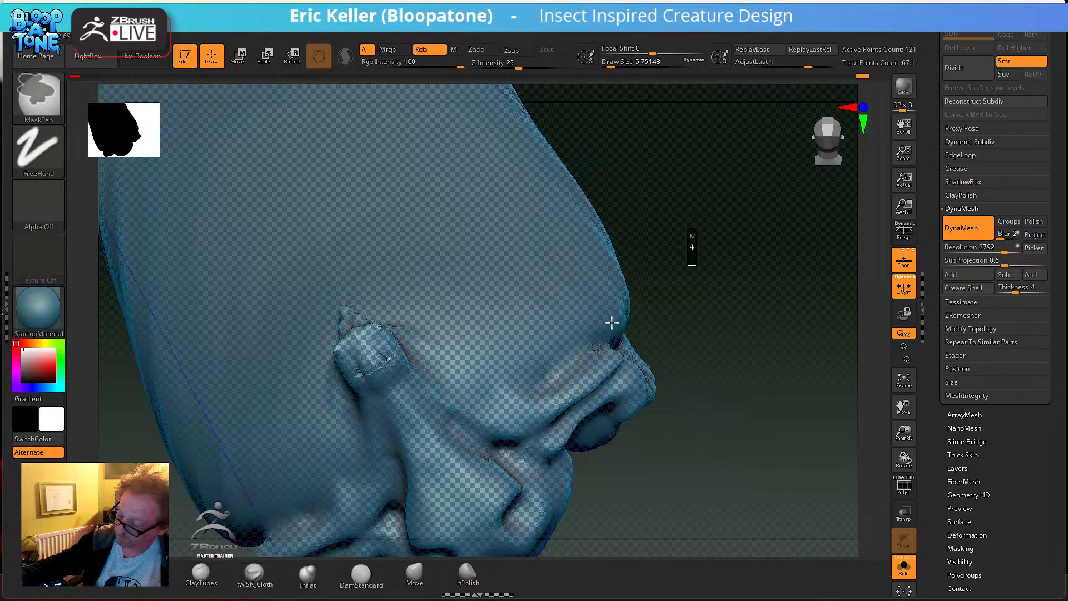
pyautogui.moveTo(386, 353)
pyautogui.mouseDown(button='right')
pyautogui.moveTo(343, 334)
pyautogui.moveTo(495, 334)
pyautogui.moveTo(456, 296)
pyautogui.moveTo(456, 322)
pyautogui.mouseUp(button='right')
# - Reduce tw SK_Cloth to a Draw Size of about 2.6 and sculpt the crease running from the tip nub toward the bulge
pyautogui.click(253, 578)
pyautogui.moveTo(492, 355); pyautogui.dragTo(491, 333, button='right')
pyautogui.press('s')
pyautogui.moveTo(491, 334); pyautogui.dragTo(464, 333)
pyautogui.moveTo(372, 306); pyautogui.dragTo(382, 398)
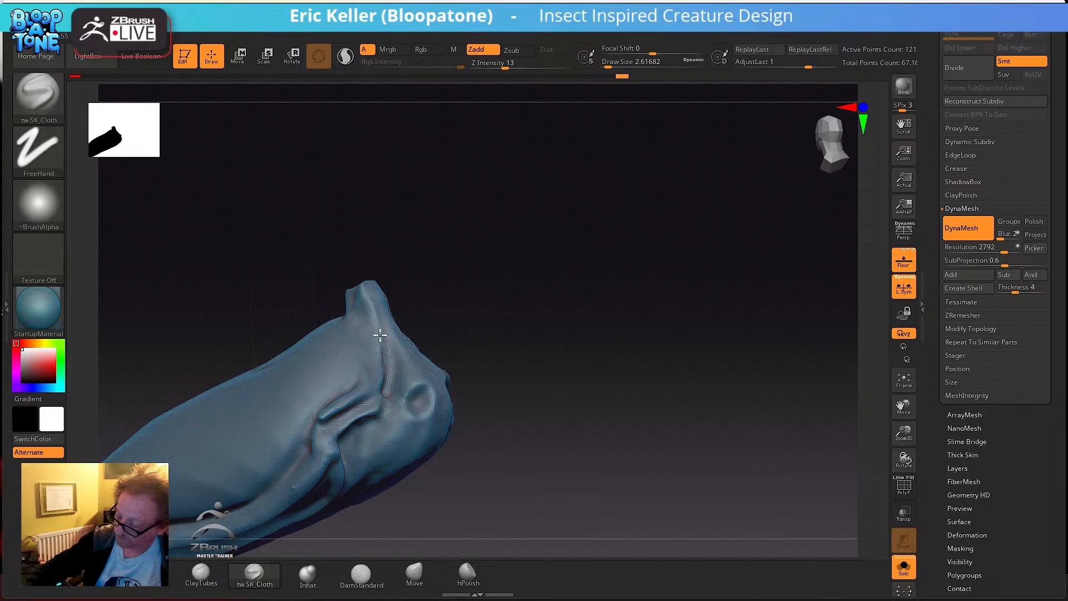
pyautogui.moveTo(382, 310); pyautogui.dragTo(399, 347, button='right')
pyautogui.moveTo(397, 411); pyautogui.dragTo(407, 438)
pyautogui.moveTo(428, 447); pyautogui.dragTo(456, 332, button='right')
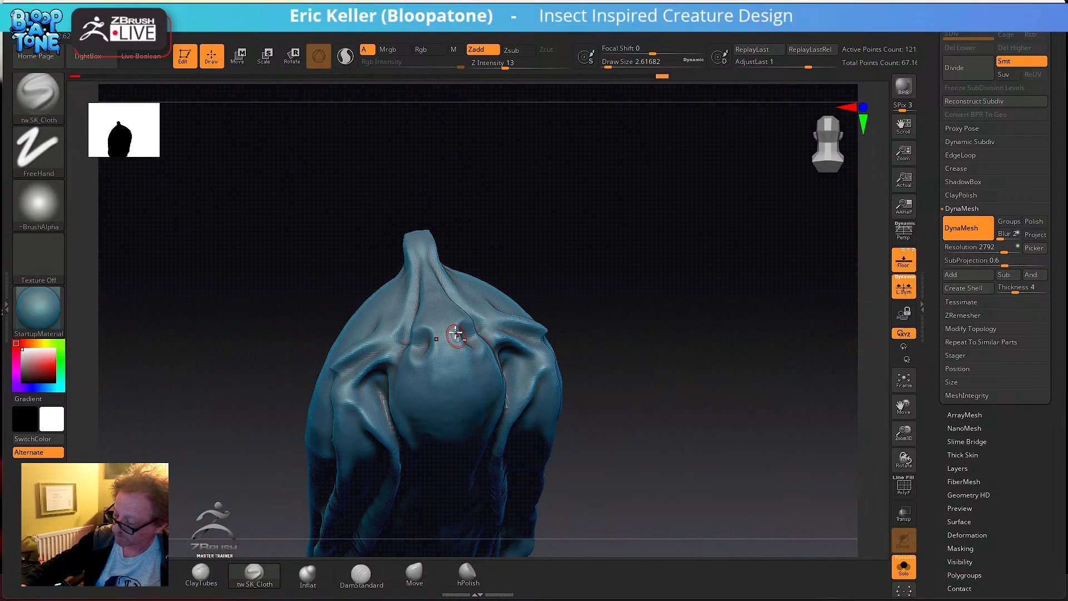
# - Define the ridge that curves from the base of the tip nub into the side fold with tw SK_Cloth
pyautogui.moveTo(546, 302)
pyautogui.mouseDown()
pyautogui.moveTo(589, 293)
pyautogui.moveTo(421, 325)
pyautogui.mouseUp()
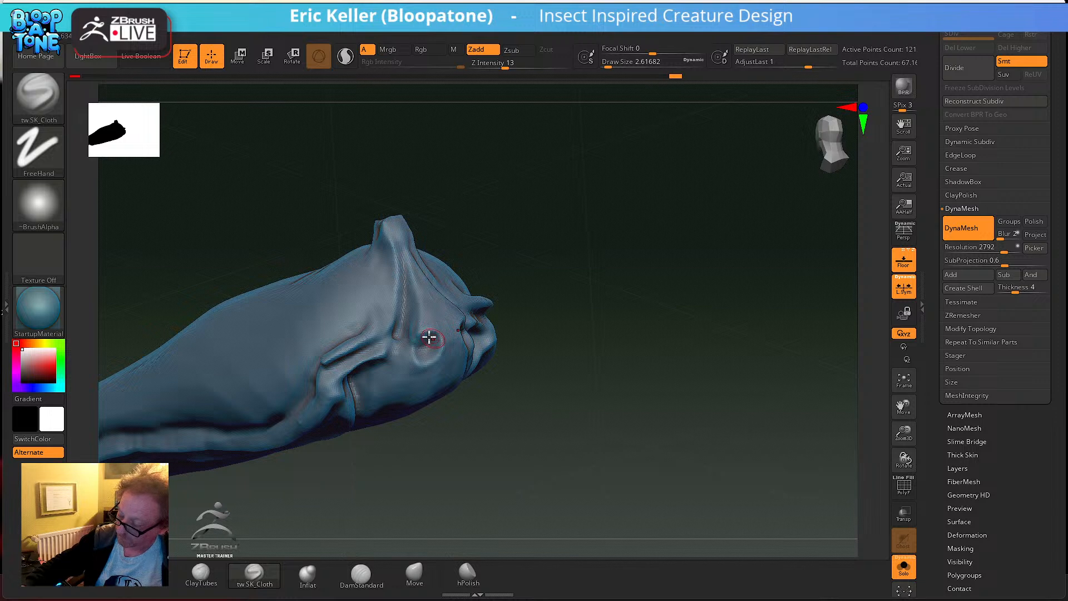
pyautogui.moveTo(423, 347)
pyautogui.mouseDown()
pyautogui.moveTo(410, 374)
pyautogui.moveTo(387, 381)
pyautogui.mouseUp()
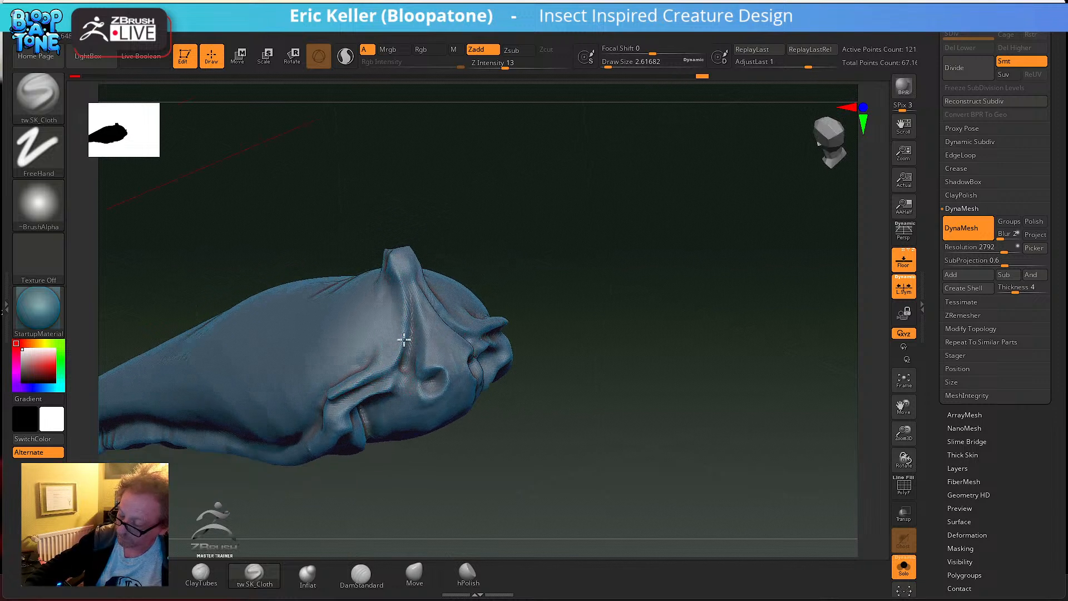
pyautogui.moveTo(545, 324); pyautogui.dragTo(542, 279)
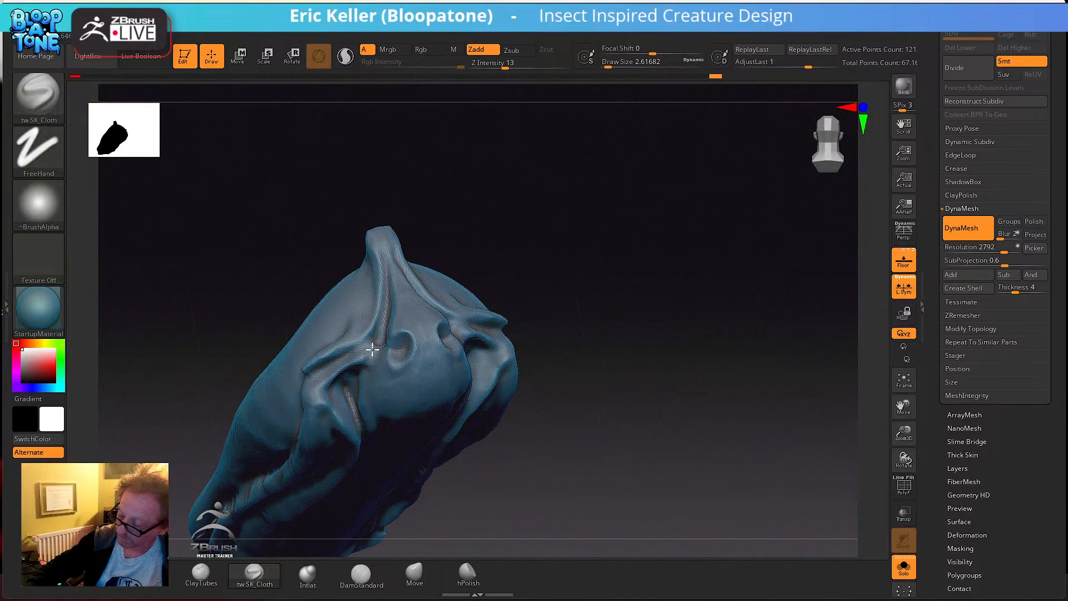
pyautogui.moveTo(392, 349)
pyautogui.mouseDown(button='right')
pyautogui.moveTo(436, 327)
pyautogui.moveTo(429, 317)
pyautogui.mouseUp(button='right')
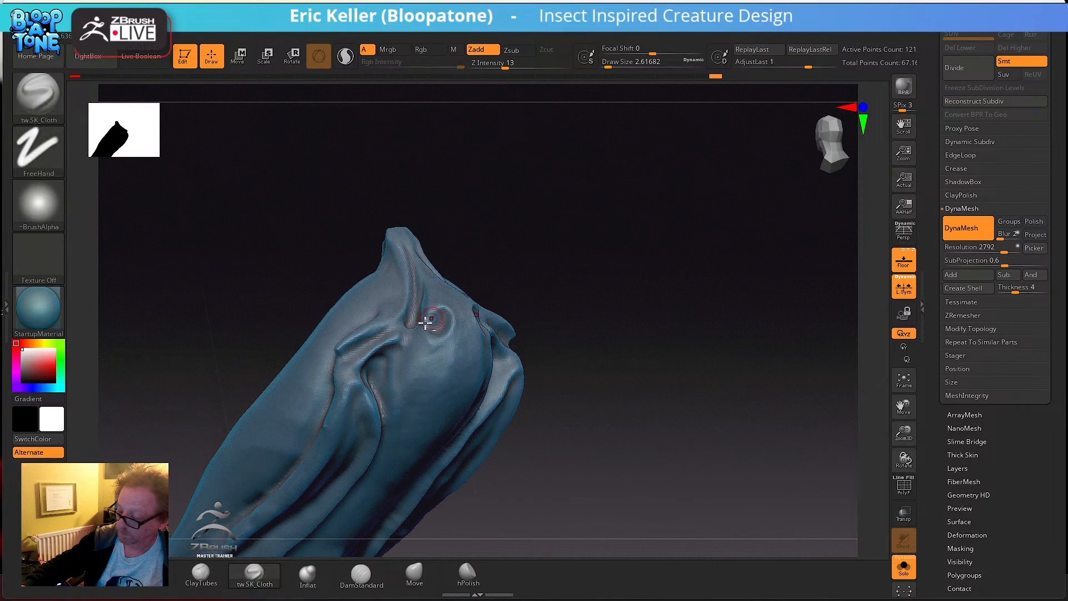
# - Set the Draw Size to about 4.3 and refine the fold beside the central bulge and its ridge toward the tip
pyautogui.moveTo(399, 367); pyautogui.dragTo(403, 433)
pyautogui.moveTo(403, 433); pyautogui.dragTo(399, 373, button='right')
pyautogui.press('s')
pyautogui.moveTo(399, 373)
pyautogui.mouseDown()
pyautogui.moveTo(381, 471)
pyautogui.moveTo(378, 409)
pyautogui.mouseUp()
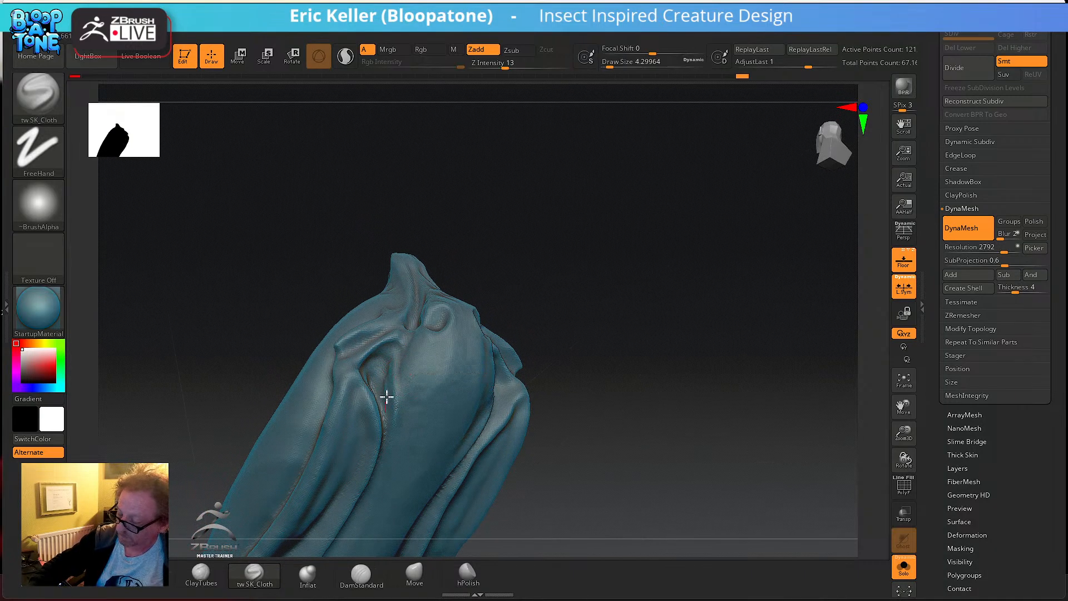
pyautogui.moveTo(391, 362); pyautogui.dragTo(370, 375, button='right')
pyautogui.moveTo(379, 351)
pyautogui.mouseDown()
pyautogui.moveTo(400, 283)
pyautogui.moveTo(391, 250)
pyautogui.mouseUp()
# - Smooth the broad back of the segment and its squared end, using a Draw Size of about 18.5 on the back
pyautogui.moveTo(573, 403)
pyautogui.keyDown('alt'); pyautogui.mouseDown()
pyautogui.moveTo(591, 329)
pyautogui.moveTo(537, 334)
pyautogui.mouseUp(); pyautogui.keyUp('alt')
pyautogui.moveTo(698, 417)
pyautogui.mouseDown()
pyautogui.moveTo(686, 398)
pyautogui.moveTo(656, 439)
pyautogui.moveTo(632, 372)
pyautogui.moveTo(529, 337)
pyautogui.mouseUp()
pyautogui.press('s')
pyautogui.moveTo(486, 301); pyautogui.dragTo(493, 301)
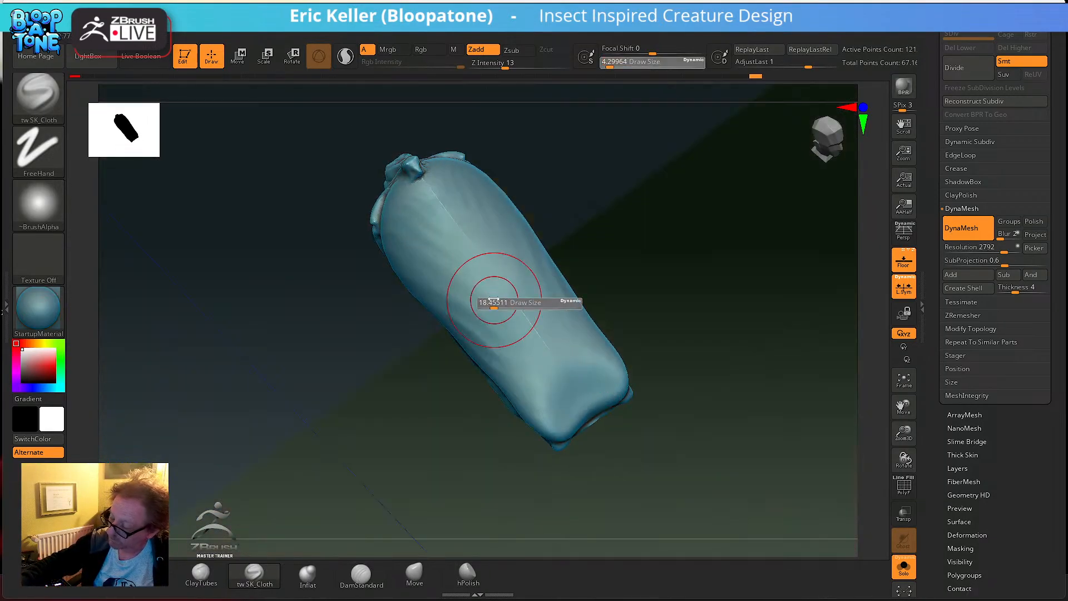
pyautogui.keyDown('shift'); pyautogui.moveTo(452, 223); pyautogui.dragTo(444, 207); pyautogui.keyUp('shift')
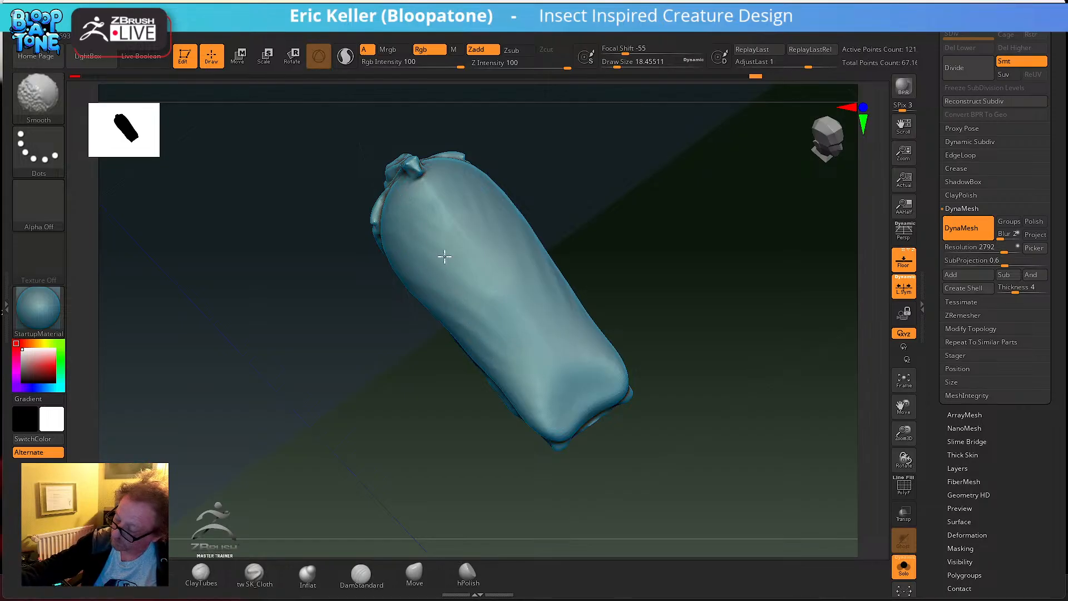
pyautogui.moveTo(551, 409)
pyautogui.mouseDown()
pyautogui.moveTo(647, 341)
pyautogui.moveTo(623, 317)
pyautogui.moveTo(594, 424)
pyautogui.moveTo(575, 414)
pyautogui.moveTo(552, 457)
pyautogui.mouseUp()
pyautogui.press('s')
pyautogui.moveTo(456, 453)
pyautogui.keyDown('shift'); pyautogui.mouseDown()
pyautogui.moveTo(590, 440)
pyautogui.moveTo(632, 346)
pyautogui.moveTo(541, 444)
pyautogui.moveTo(591, 437)
pyautogui.mouseUp(); pyautogui.keyUp('shift')
# - Define the rounded rim of the central groove near the squared end with tw SK_Cloth at a Draw Size of about 8.4
pyautogui.moveTo(660, 418)
pyautogui.keyDown('alt'); pyautogui.mouseDown()
pyautogui.moveTo(629, 336)
pyautogui.moveTo(602, 355)
pyautogui.mouseUp(); pyautogui.keyUp('alt')
pyautogui.press('s')
pyautogui.moveTo(645, 439)
pyautogui.mouseDown()
pyautogui.moveTo(660, 356)
pyautogui.moveTo(646, 286)
pyautogui.mouseUp()
pyautogui.moveTo(529, 290); pyautogui.dragTo(591, 450)
pyautogui.moveTo(512, 330); pyautogui.dragTo(557, 434)
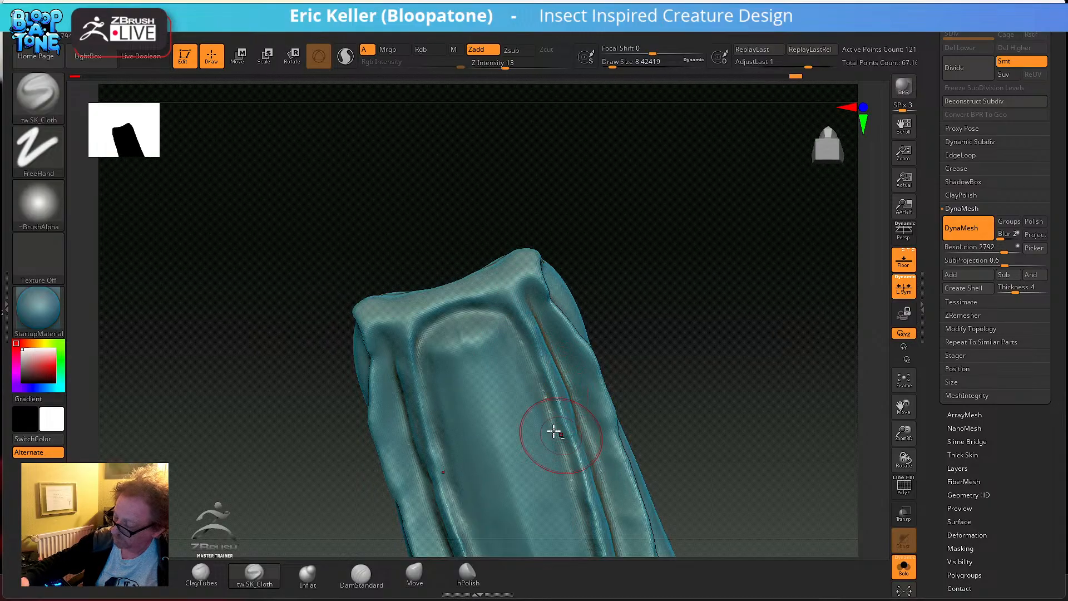
pyautogui.moveTo(467, 348)
pyautogui.keyDown('shift'); pyautogui.mouseDown()
pyautogui.moveTo(449, 328)
pyautogui.moveTo(422, 383)
pyautogui.mouseUp(); pyautogui.keyUp('shift')
pyautogui.moveTo(425, 332)
pyautogui.mouseDown()
pyautogui.moveTo(512, 317)
pyautogui.moveTo(532, 389)
pyautogui.mouseUp()
pyautogui.moveTo(513, 343); pyautogui.dragTo(552, 430)
pyautogui.keyDown('alt'); pyautogui.moveTo(572, 465); pyautogui.dragTo(527, 298, button='right'); pyautogui.keyUp('alt')
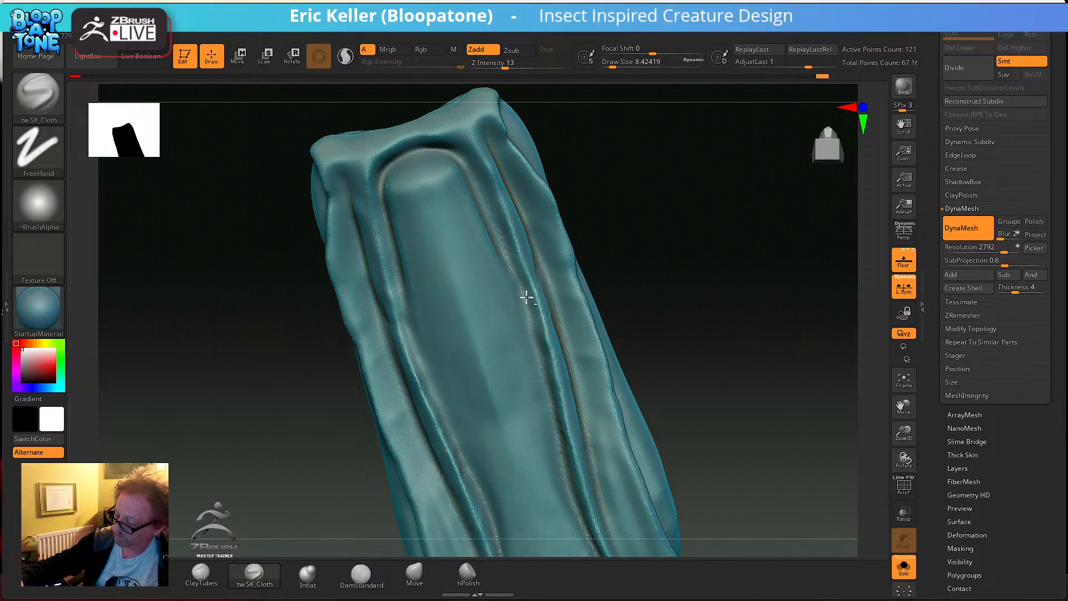
# - Extend the ridges along the central groove from the squared end toward the bulge with long tw SK_Cloth strokes
pyautogui.moveTo(522, 281); pyautogui.dragTo(577, 468)
pyautogui.moveTo(539, 359); pyautogui.dragTo(579, 496)
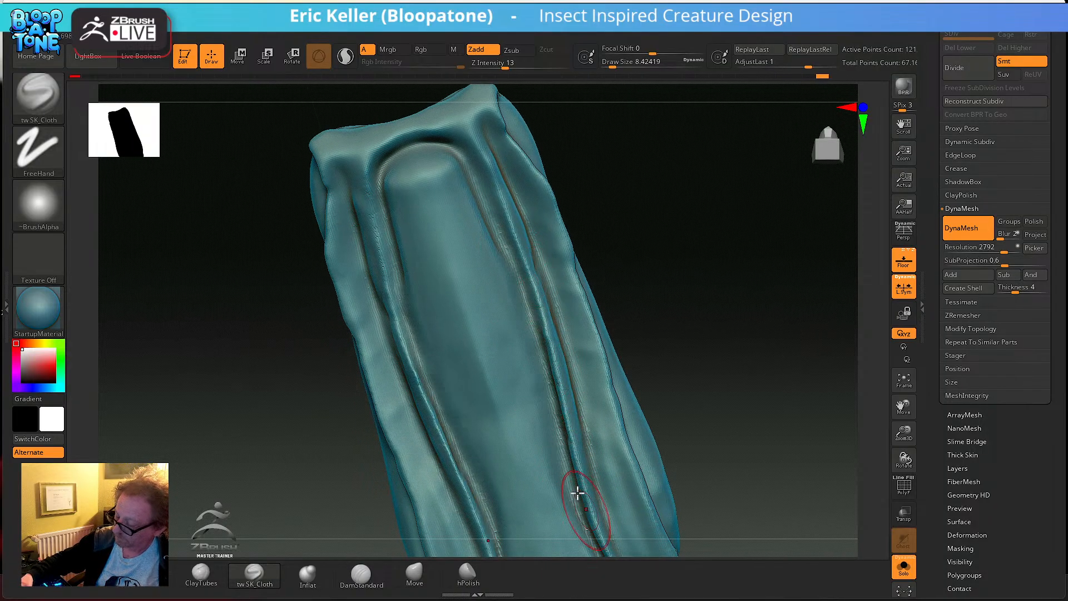
pyautogui.keyDown('alt'); pyautogui.moveTo(571, 460); pyautogui.dragTo(556, 306, button='right'); pyautogui.keyUp('alt')
pyautogui.moveTo(538, 281)
pyautogui.mouseDown()
pyautogui.moveTo(579, 406)
pyautogui.moveTo(607, 448)
pyautogui.mouseUp()
pyautogui.moveTo(518, 239)
pyautogui.mouseDown()
pyautogui.moveTo(529, 294)
pyautogui.moveTo(613, 460)
pyautogui.mouseUp()
pyautogui.moveTo(551, 384); pyautogui.dragTo(616, 489)
pyautogui.keyDown('alt'); pyautogui.moveTo(607, 440); pyautogui.dragTo(587, 348, button='right'); pyautogui.keyUp('alt')
pyautogui.moveTo(566, 319); pyautogui.dragTo(577, 408)
# - Smooth the central bulge, the inner side ridge and the outer side fold near the tip
pyautogui.moveTo(579, 414); pyautogui.dragTo(556, 354, button='right')
pyautogui.keyDown('shift'); pyautogui.moveTo(555, 356); pyautogui.dragTo(567, 446); pyautogui.keyUp('shift')
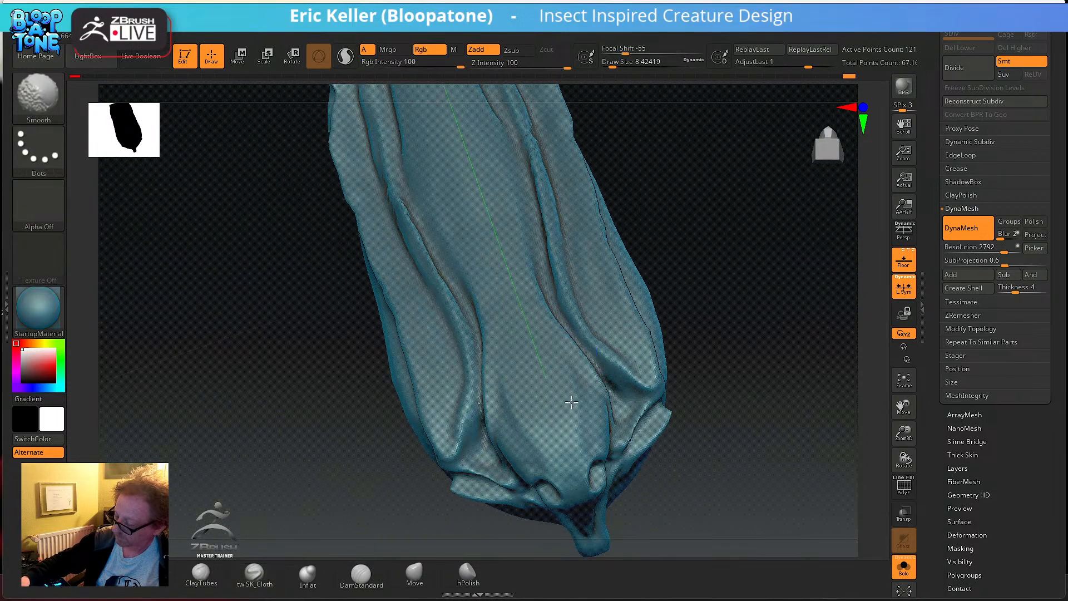
pyautogui.moveTo(534, 434); pyautogui.dragTo(442, 370, button='right')
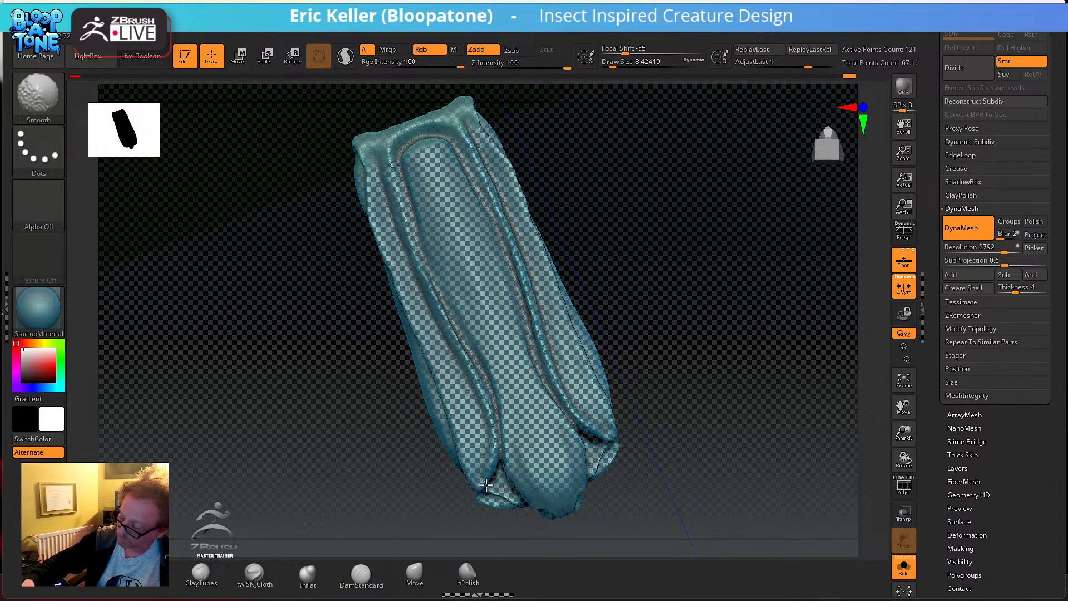
pyautogui.keyDown('shift'); pyautogui.moveTo(477, 448); pyautogui.dragTo(424, 287); pyautogui.keyUp('shift')
pyautogui.moveTo(534, 289)
pyautogui.mouseDown(button='right')
pyautogui.moveTo(613, 303)
pyautogui.moveTo(582, 316)
pyautogui.mouseUp(button='right')
pyautogui.keyDown('shift'); pyautogui.moveTo(491, 374); pyautogui.dragTo(485, 488); pyautogui.keyUp('shift')
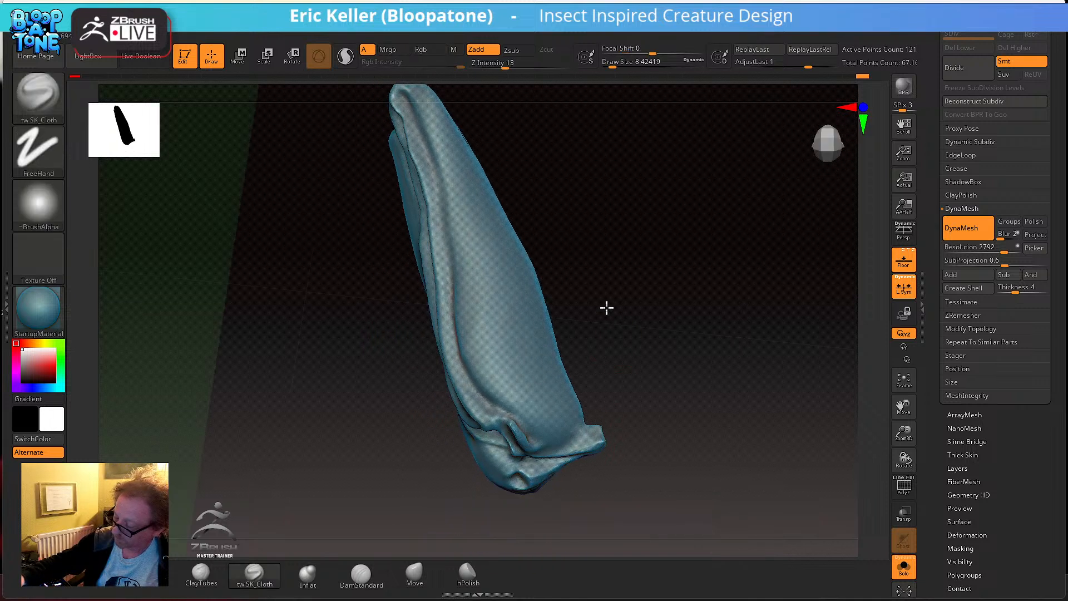
# - Retopologize the segment with ZRemesher three times in succession, each with the Half option
pyautogui.moveTo(608, 312); pyautogui.dragTo(627, 340, button='right')
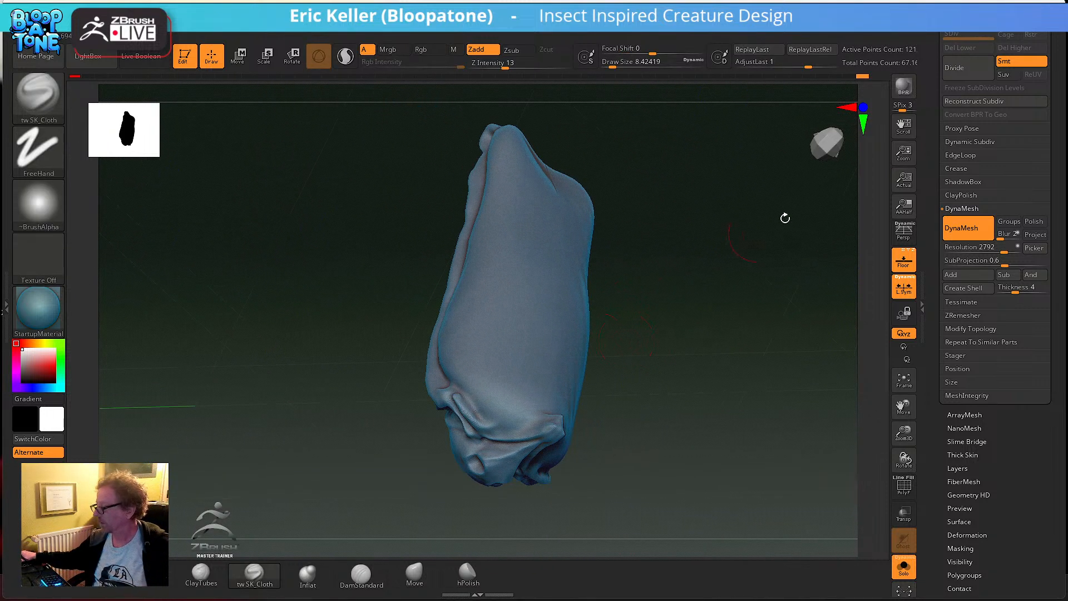
pyautogui.click(964, 316)
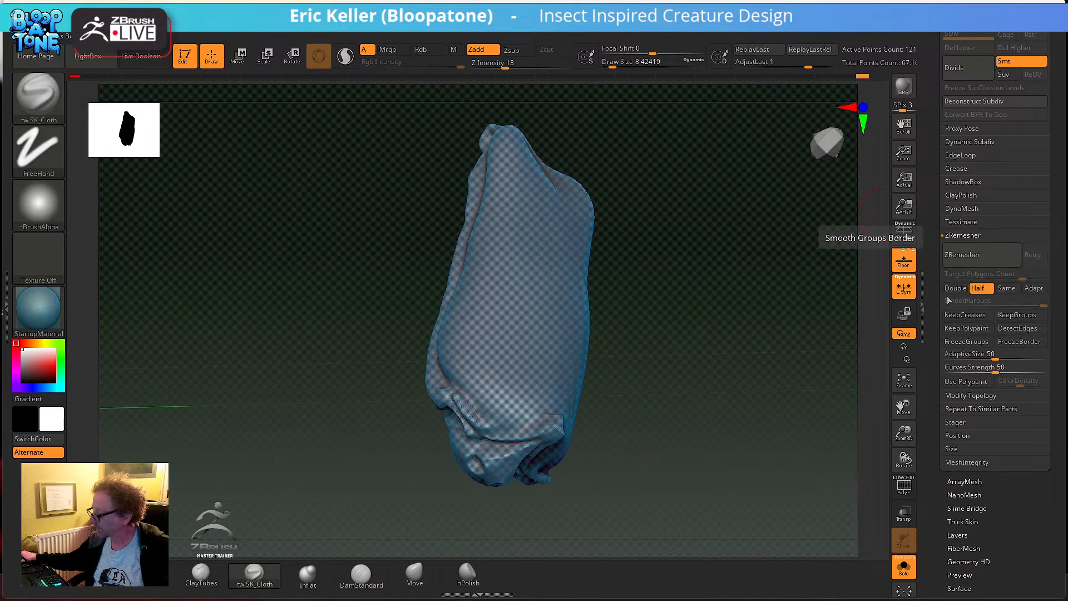
pyautogui.click(967, 259)
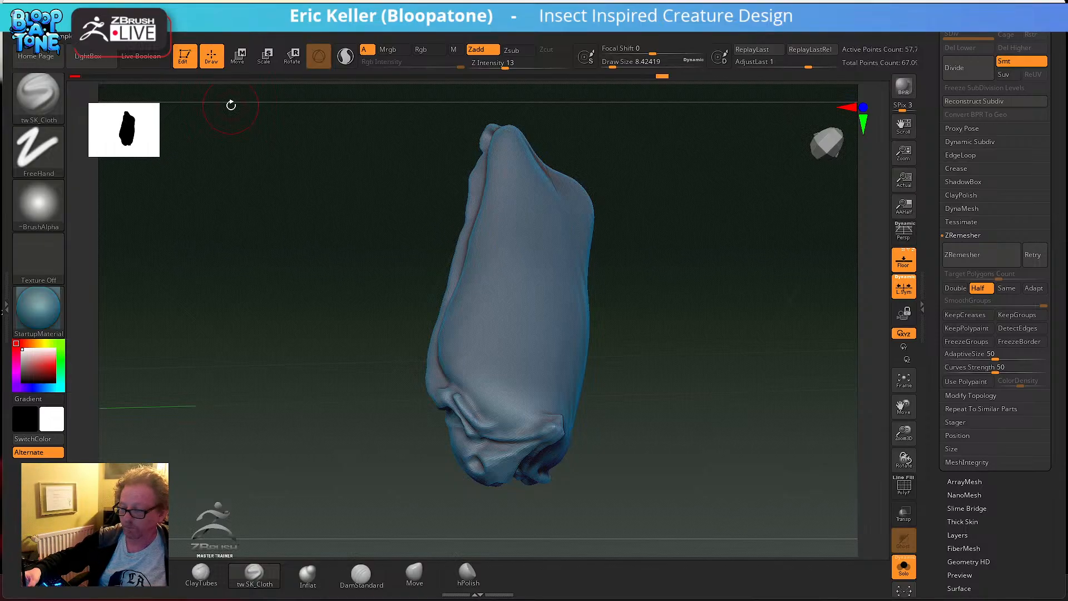
pyautogui.moveTo(231, 105)
pyautogui.mouseDown()
pyautogui.moveTo(615, 424)
pyautogui.moveTo(635, 419)
pyautogui.moveTo(477, 374)
pyautogui.mouseUp()
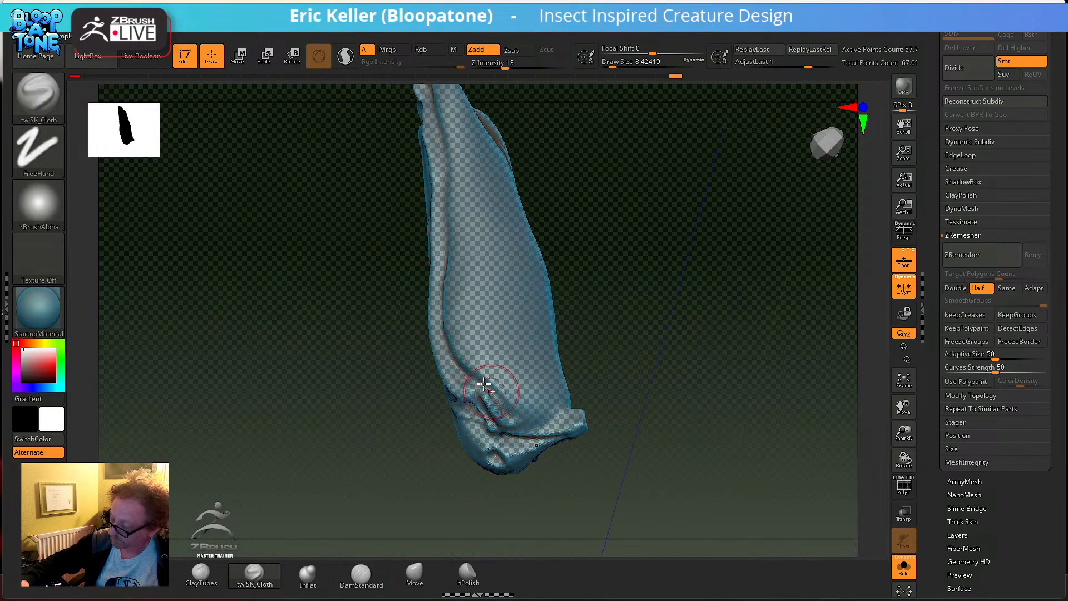
pyautogui.moveTo(508, 417)
pyautogui.mouseDown(button='right')
pyautogui.moveTo(496, 386)
pyautogui.moveTo(565, 424)
pyautogui.moveTo(520, 421)
pyautogui.moveTo(534, 473)
pyautogui.mouseUp(button='right')
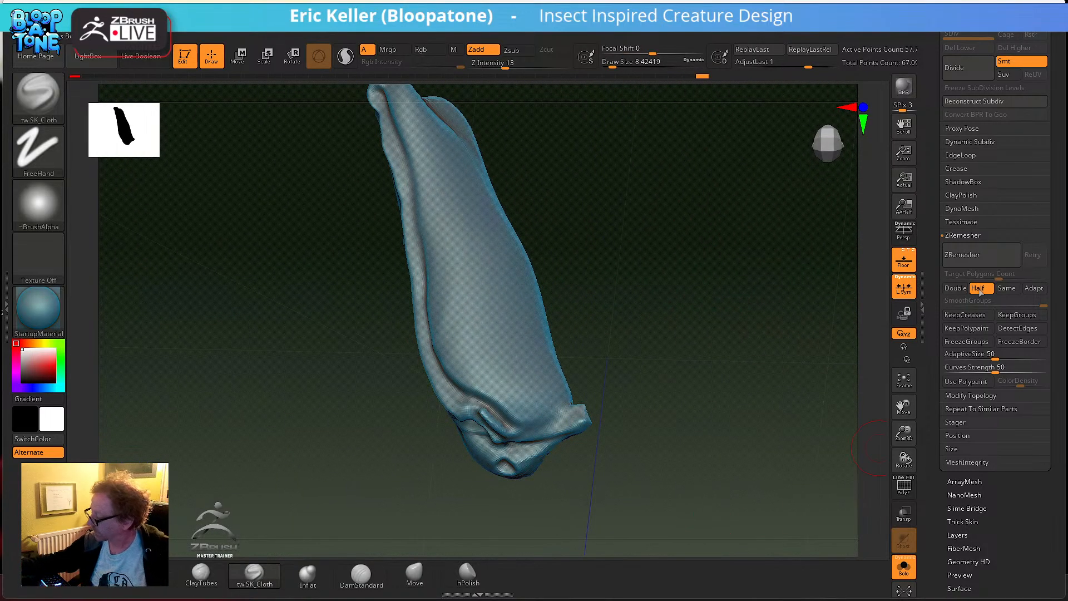
pyautogui.click(975, 261)
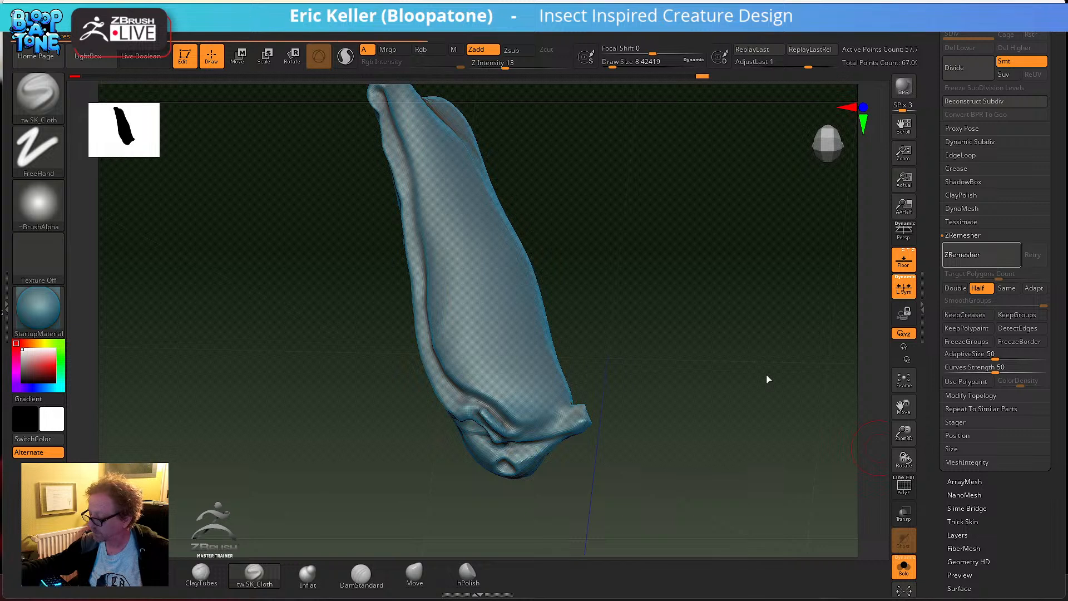
pyautogui.moveTo(767, 375); pyautogui.dragTo(758, 344, button='right')
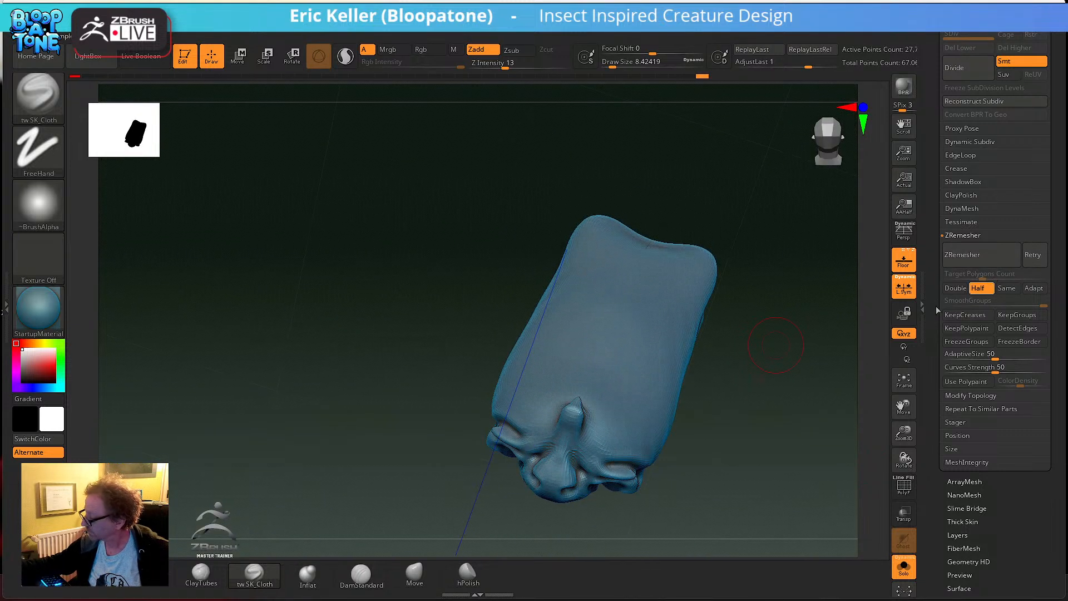
pyautogui.click(984, 259)
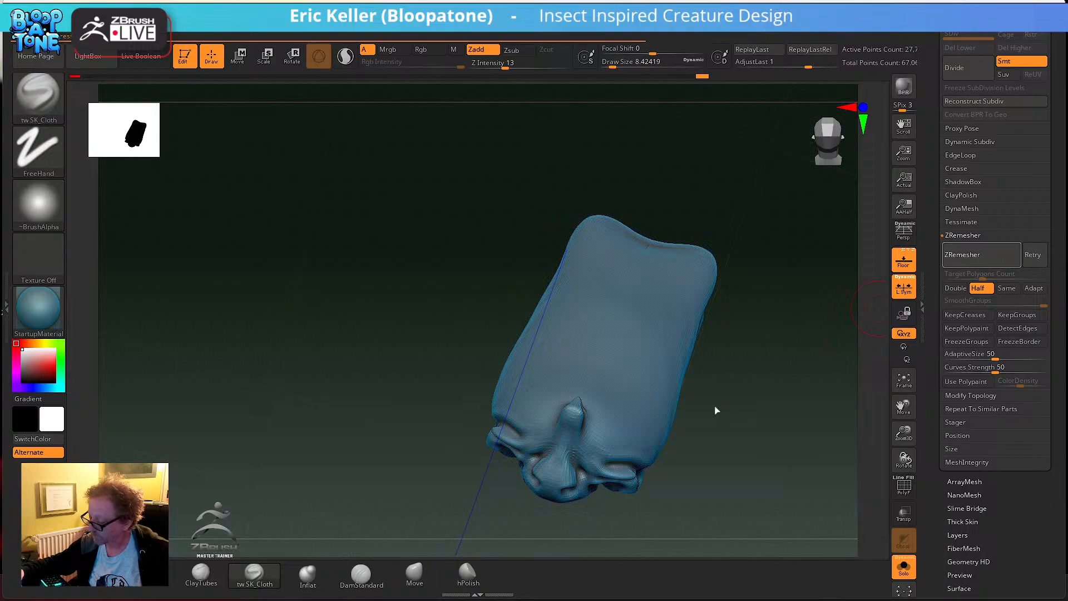
# - Check the segment's wireframe, run ZRemesher at Half once more and subdivide the mesh once
pyautogui.click(904, 488)
pyautogui.moveTo(770, 484); pyautogui.dragTo(863, 467, button='right')
pyautogui.click(902, 487)
pyautogui.moveTo(738, 431); pyautogui.dragTo(781, 457, button='right')
pyautogui.click(964, 259)
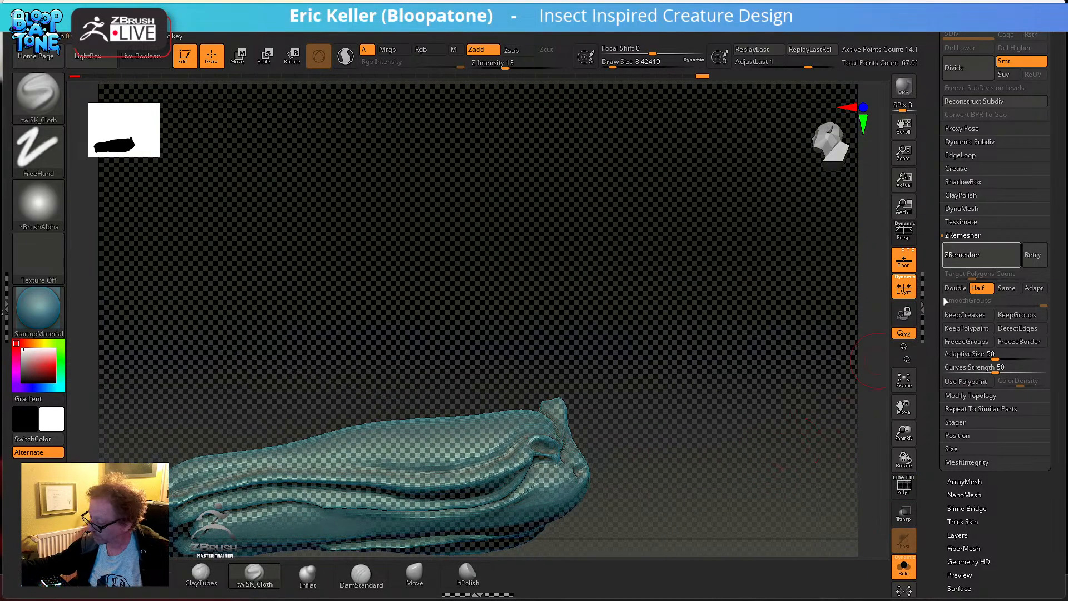
pyautogui.press('ctrl')
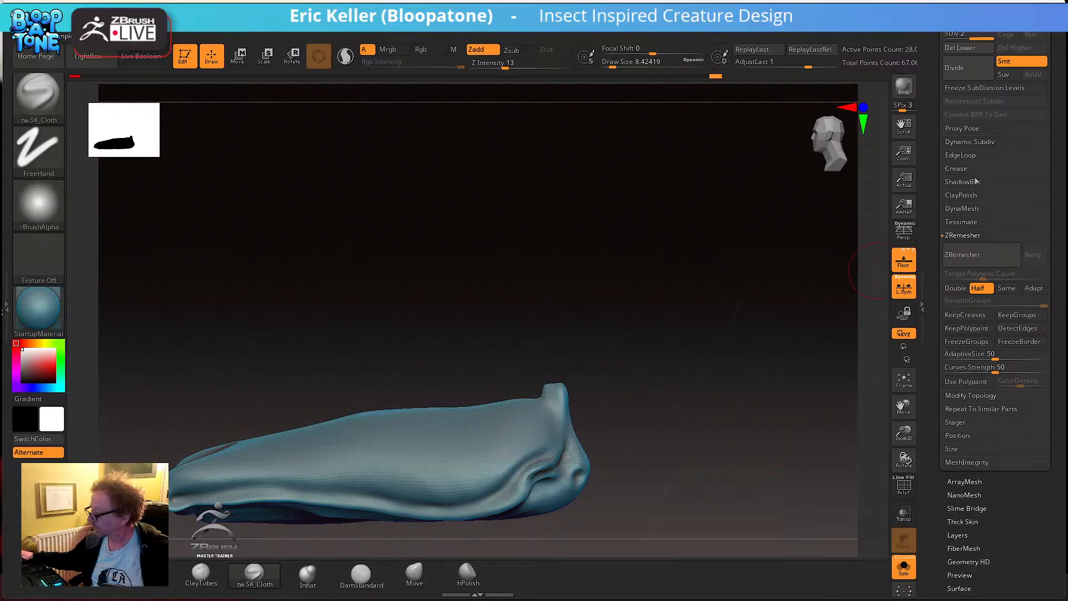
pyautogui.click(962, 196)
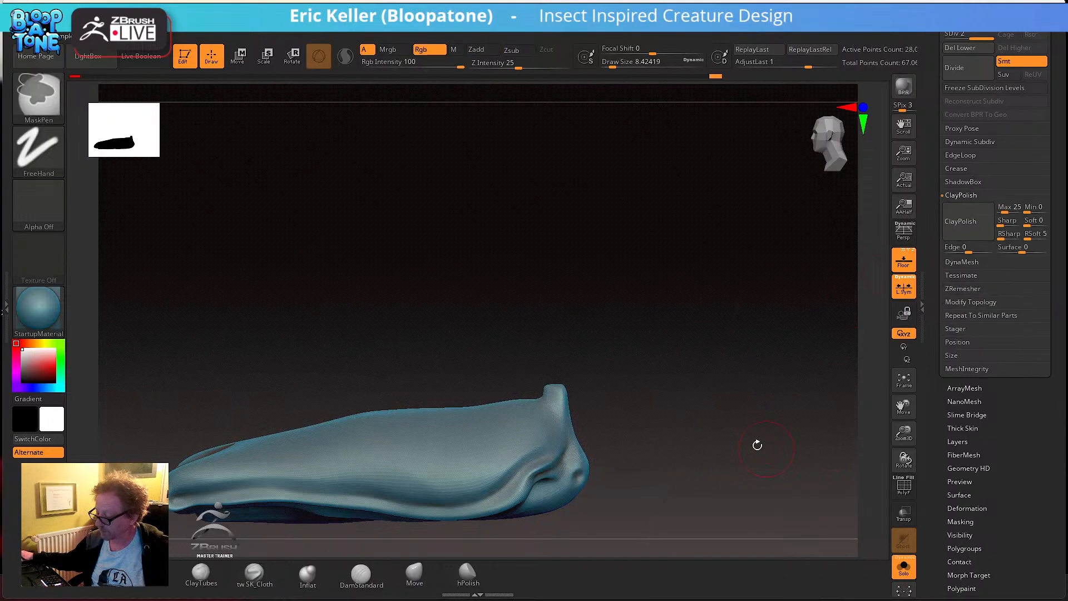
# - Show all the parts, select the paired blades below the segment and adjust their rounded upper end with the Move brush
pyautogui.keyDown('alt'); pyautogui.moveTo(758, 444); pyautogui.dragTo(768, 363, button='right'); pyautogui.keyUp('alt')
pyautogui.click(906, 575)
pyautogui.keyDown('ctrl'); pyautogui.moveTo(811, 471); pyautogui.dragTo(665, 382, button='right'); pyautogui.keyUp('ctrl')
pyautogui.keyDown('alt'); pyautogui.click(562, 355); pyautogui.keyUp('alt')
pyautogui.moveTo(562, 355); pyautogui.dragTo(701, 386, button='right')
pyautogui.moveTo(628, 432)
pyautogui.mouseDown(button='right')
pyautogui.moveTo(656, 462)
pyautogui.moveTo(656, 432)
pyautogui.moveTo(606, 449)
pyautogui.moveTo(653, 415)
pyautogui.moveTo(698, 417)
pyautogui.moveTo(691, 402)
pyautogui.moveTo(628, 440)
pyautogui.mouseUp(button='right')
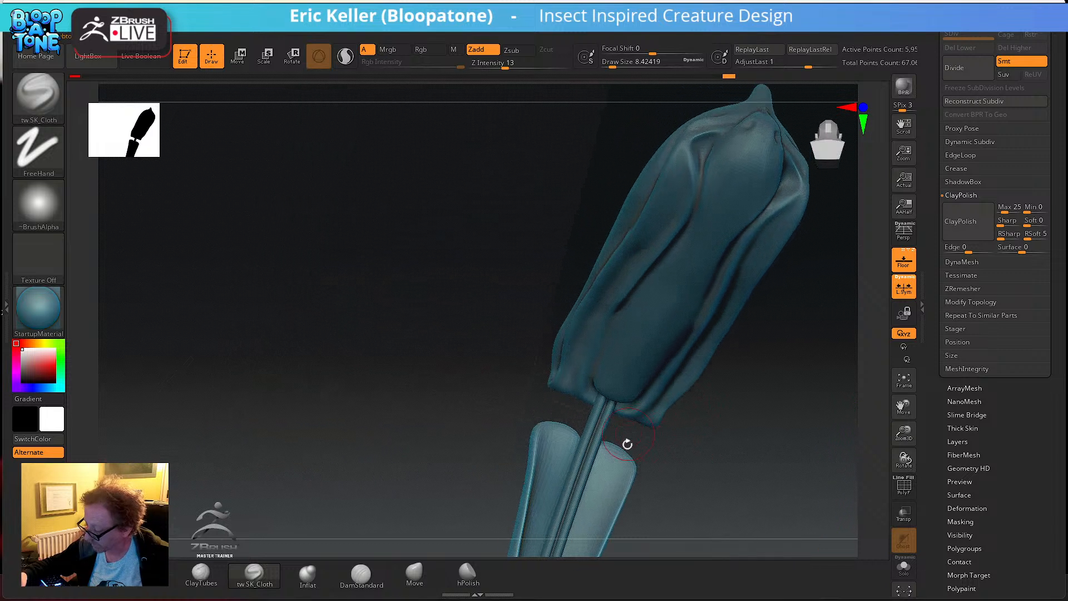
pyautogui.click(415, 573)
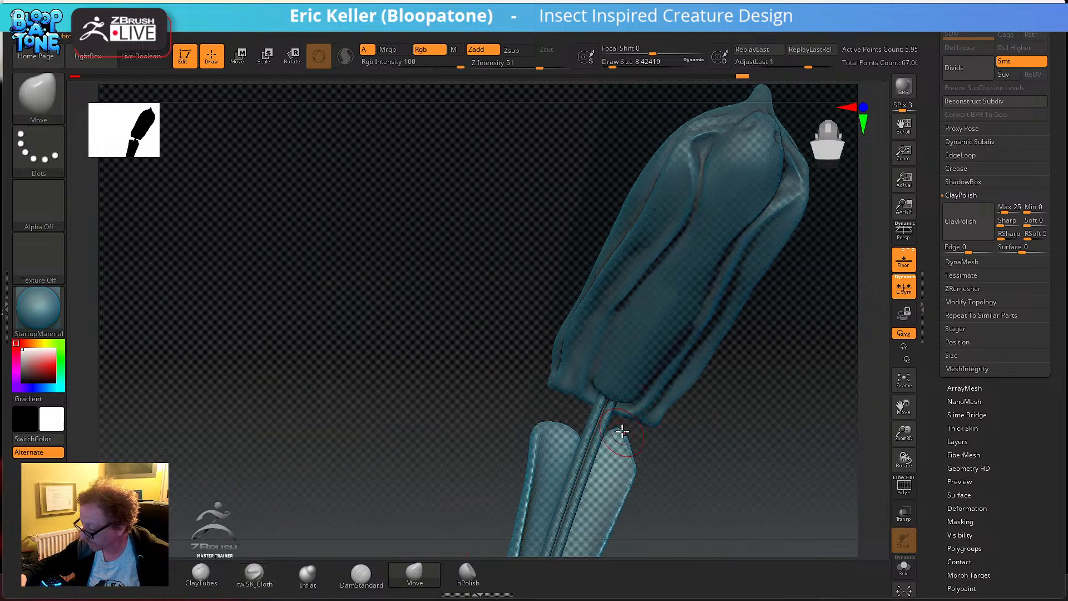
pyautogui.moveTo(622, 442); pyautogui.dragTo(622, 439)
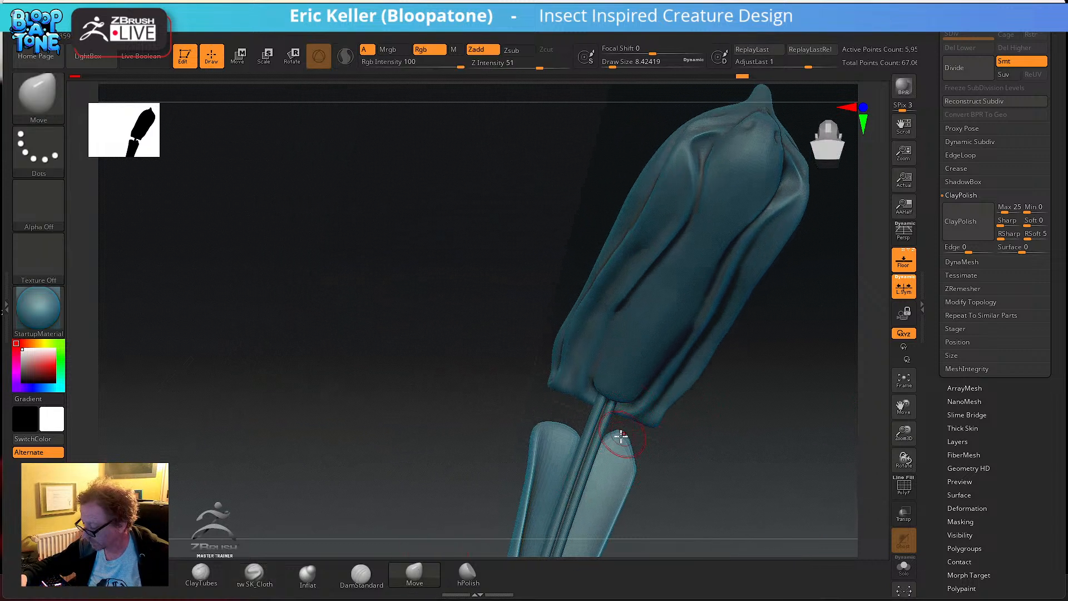
pyautogui.keyDown('ctrl'); pyautogui.moveTo(622, 439); pyautogui.dragTo(618, 434, button='right'); pyautogui.keyUp('ctrl')
# - Isolate the paired blades, centre the transform gizmo between them, face them straight on and show all the parts again
pyautogui.click(904, 566)
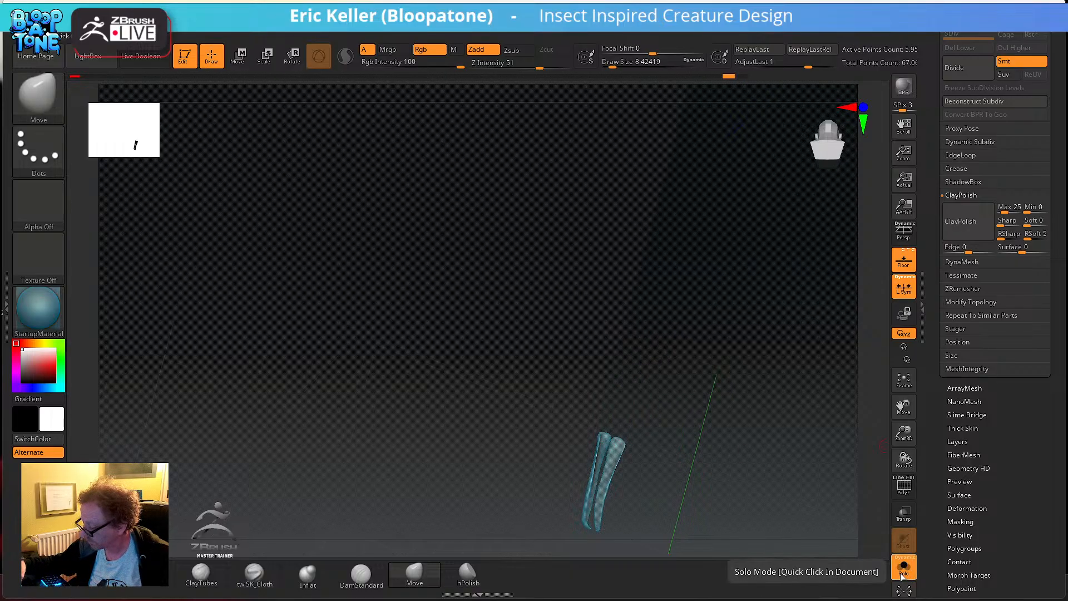
pyautogui.moveTo(779, 494); pyautogui.dragTo(645, 434, button='right')
pyautogui.moveTo(932, 264); pyautogui.dragTo(930, 300)
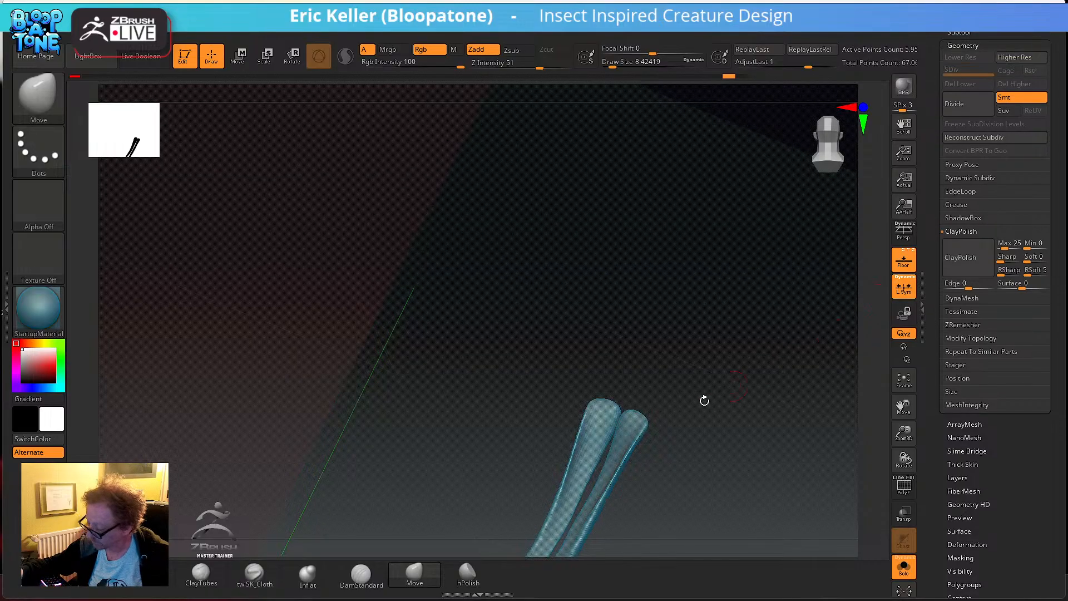
pyautogui.press('w')
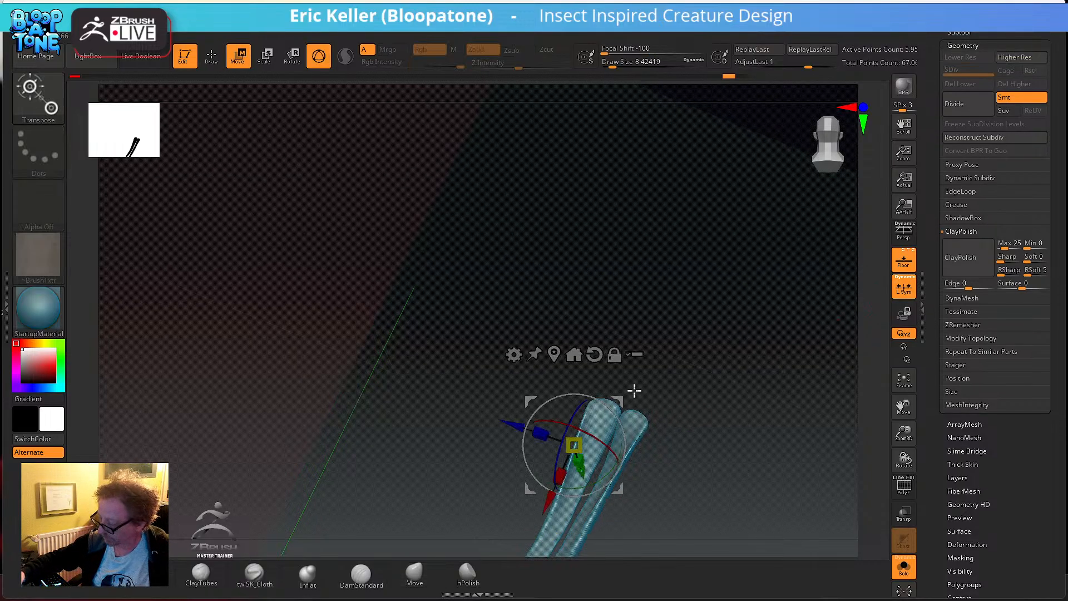
pyautogui.click(568, 355)
pyautogui.moveTo(697, 373); pyautogui.dragTo(768, 401)
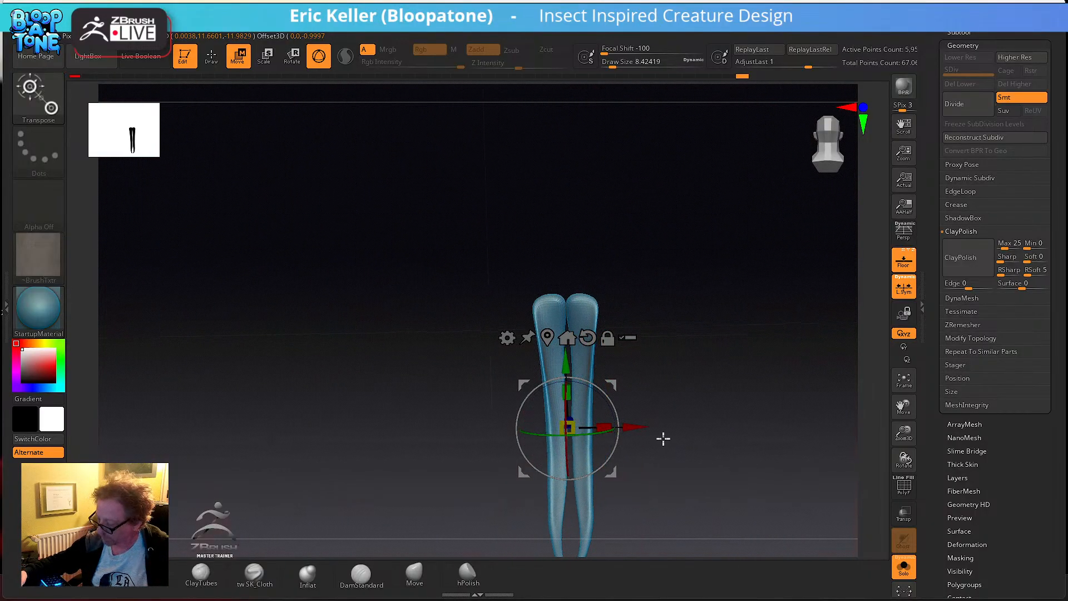
pyautogui.keyDown('alt'); pyautogui.moveTo(640, 329); pyautogui.dragTo(669, 369); pyautogui.keyUp('alt')
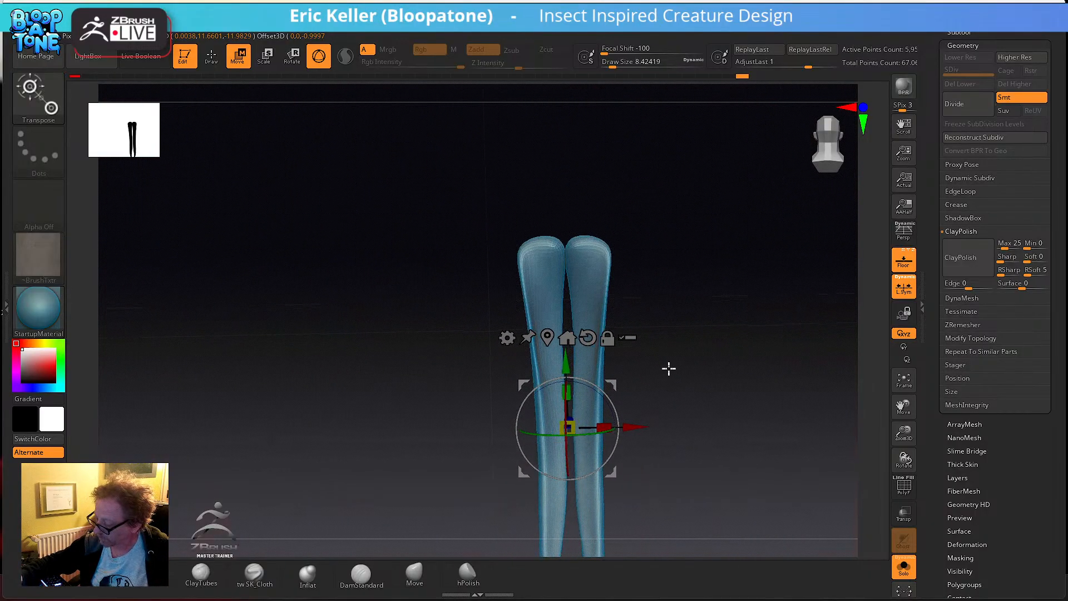
pyautogui.click(896, 559)
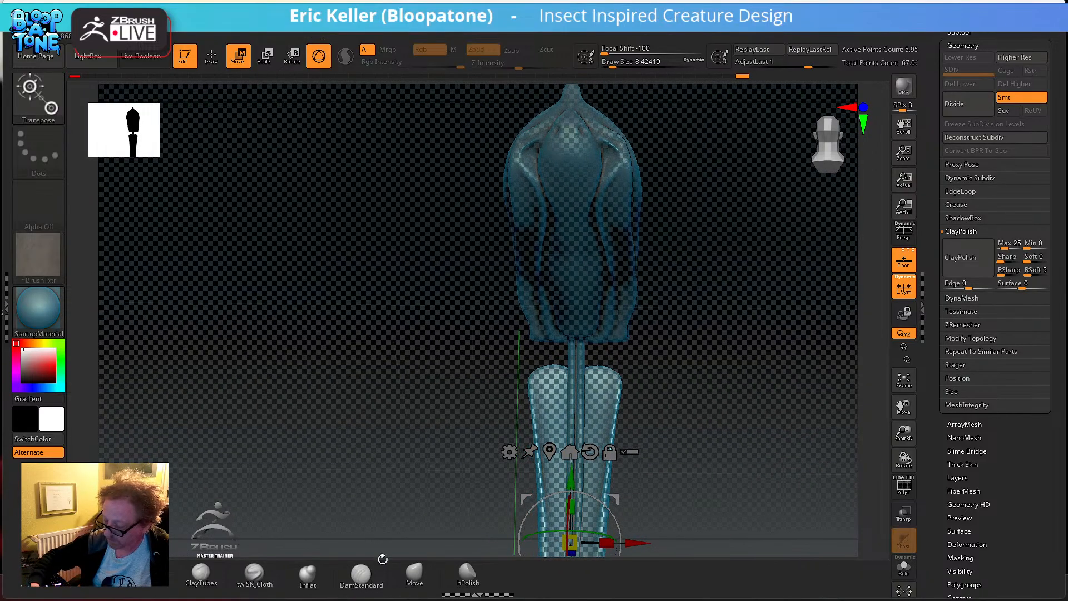
# - Pull the blades' rounded upper ends up into narrow necks that meet the segment's base with the Move brush and smooth them
pyautogui.click(414, 573)
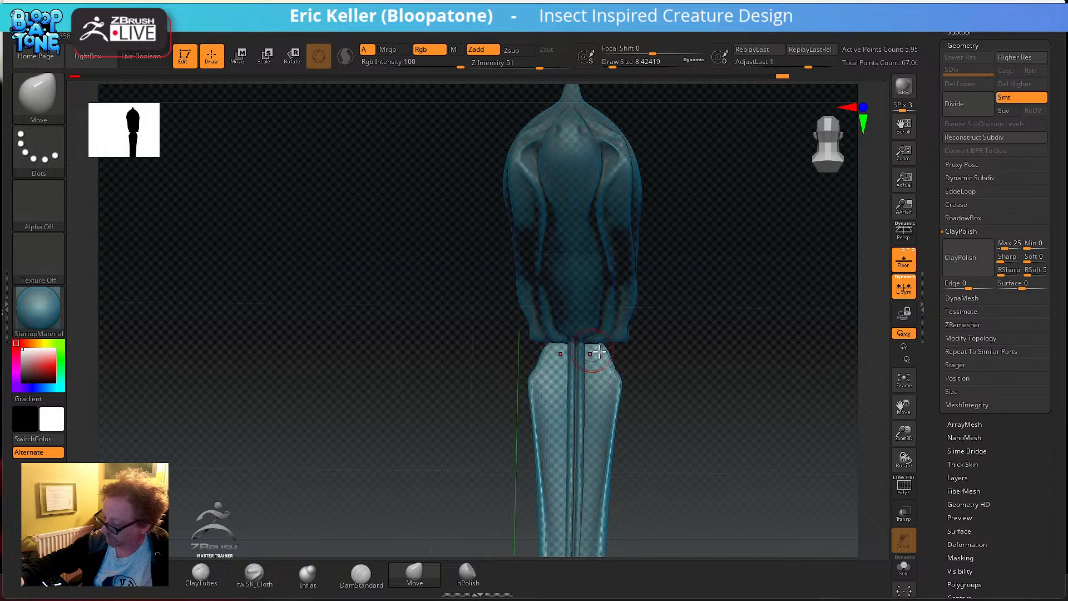
pyautogui.moveTo(627, 345)
pyautogui.mouseDown()
pyautogui.moveTo(610, 345)
pyautogui.moveTo(668, 341)
pyautogui.moveTo(625, 345)
pyautogui.moveTo(618, 360)
pyautogui.moveTo(639, 338)
pyautogui.moveTo(616, 345)
pyautogui.moveTo(626, 364)
pyautogui.moveTo(623, 336)
pyautogui.moveTo(627, 374)
pyautogui.mouseUp()
pyautogui.press('shift')
pyautogui.press('shift')
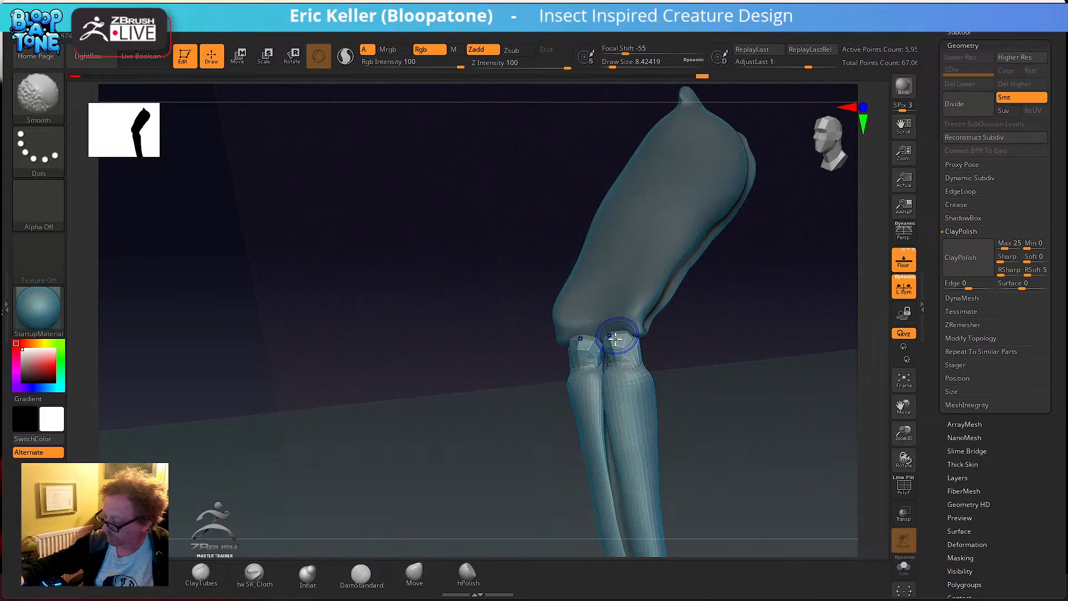
pyautogui.moveTo(691, 358)
pyautogui.mouseDown()
pyautogui.moveTo(627, 338)
pyautogui.moveTo(653, 343)
pyautogui.moveTo(670, 384)
pyautogui.mouseUp()
pyautogui.moveTo(775, 392); pyautogui.dragTo(841, 463)
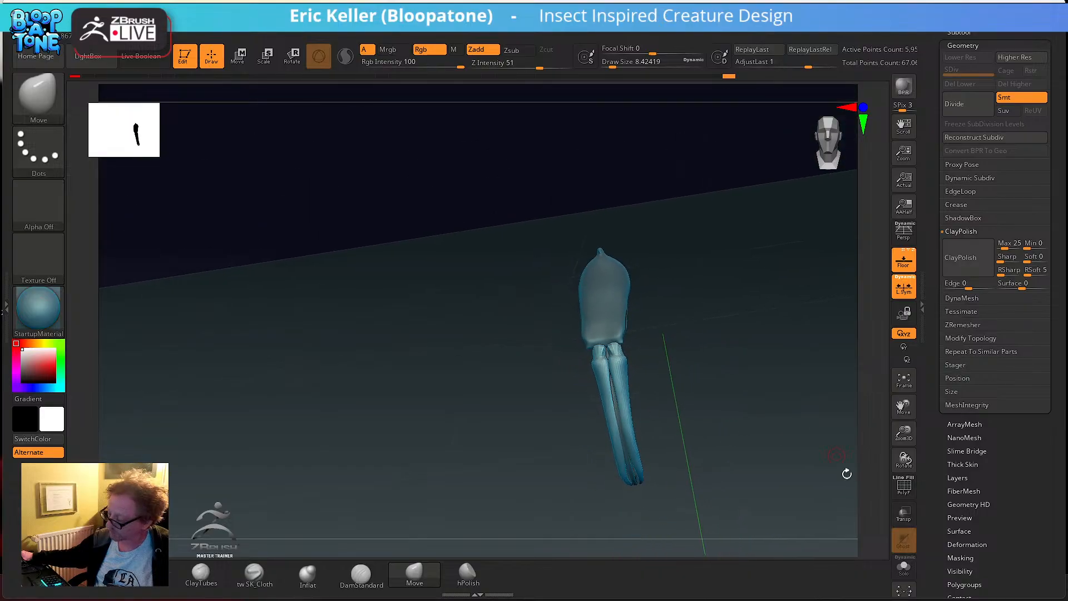
# - Inspect the assembled mouthparts from several angles and look through the subtool list of the bee parts
pyautogui.moveTo(835, 501); pyautogui.dragTo(784, 390)
pyautogui.moveTo(933, 167); pyautogui.dragTo(944, 216)
pyautogui.click(955, 80)
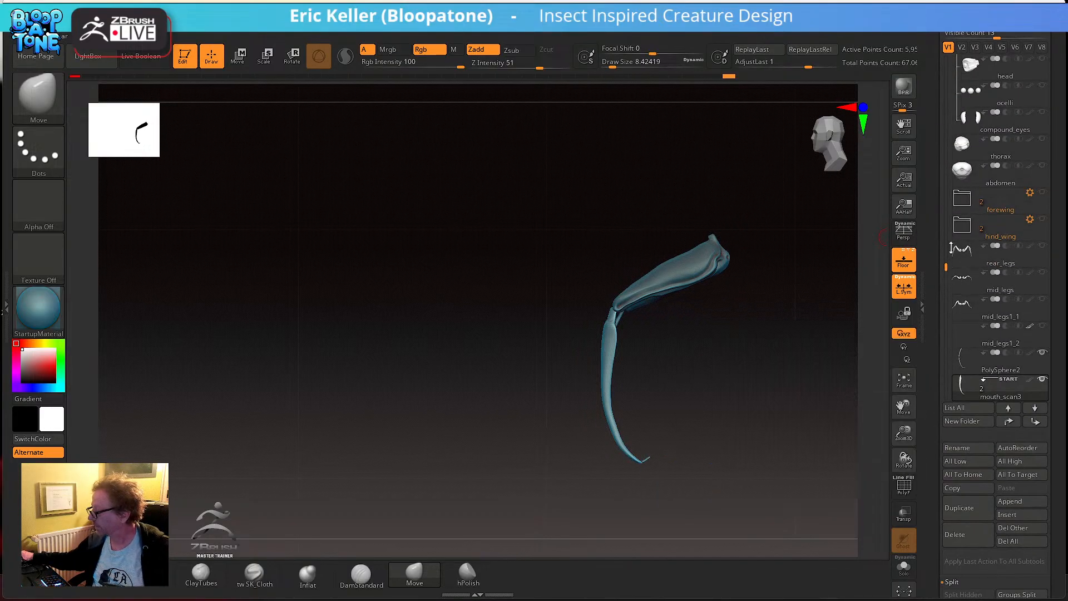
pyautogui.moveTo(947, 266)
pyautogui.mouseDown()
pyautogui.moveTo(944, 112)
pyautogui.moveTo(941, 298)
pyautogui.mouseUp()
pyautogui.moveTo(927, 51); pyautogui.dragTo(938, 117)
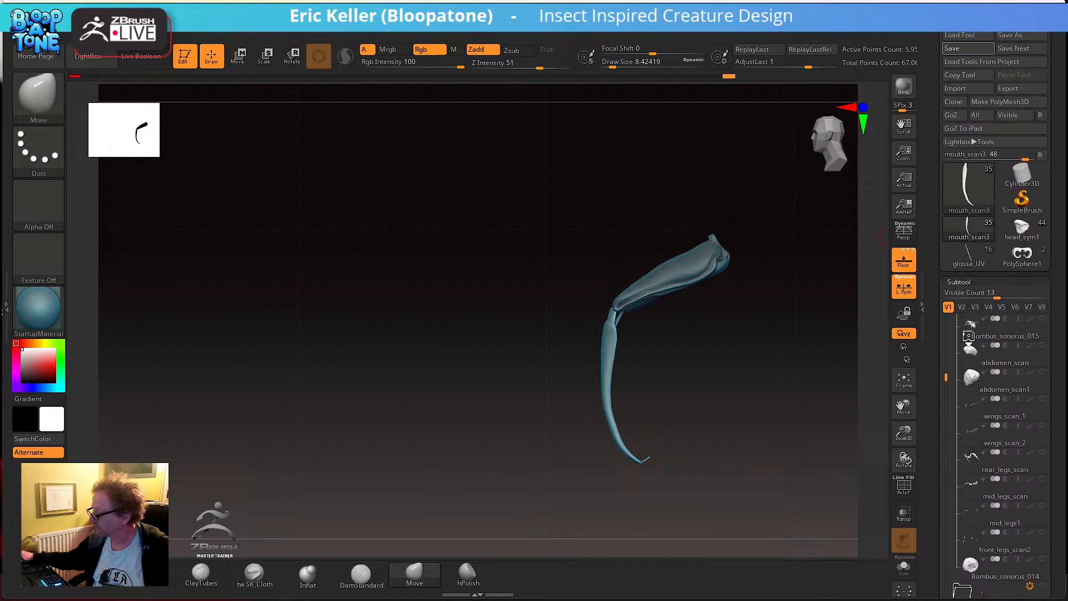
pyautogui.moveTo(957, 365)
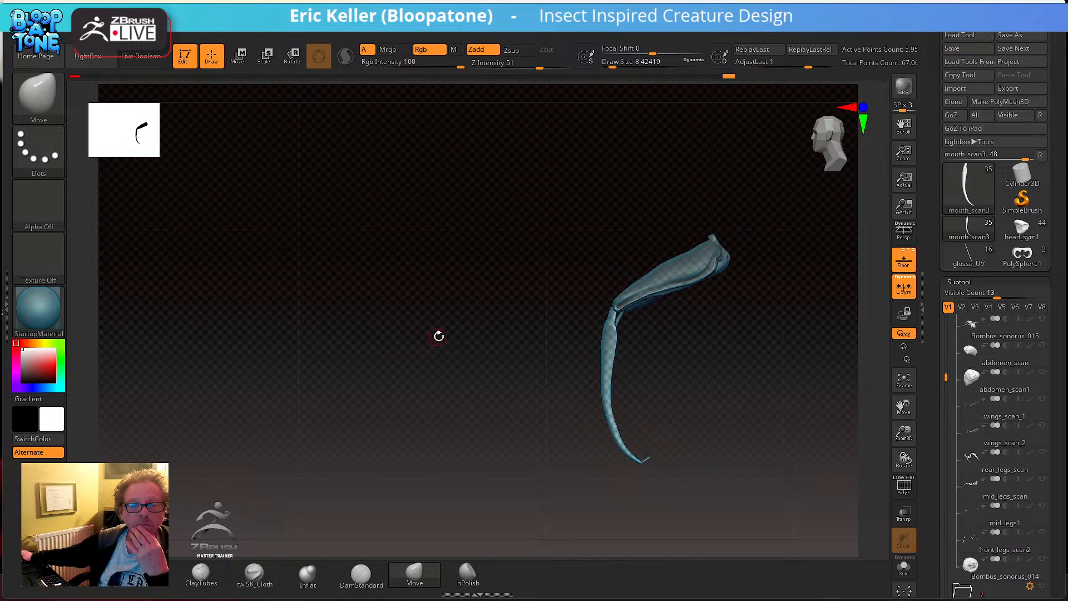
pyautogui.moveTo(805, 402); pyautogui.dragTo(880, 431)
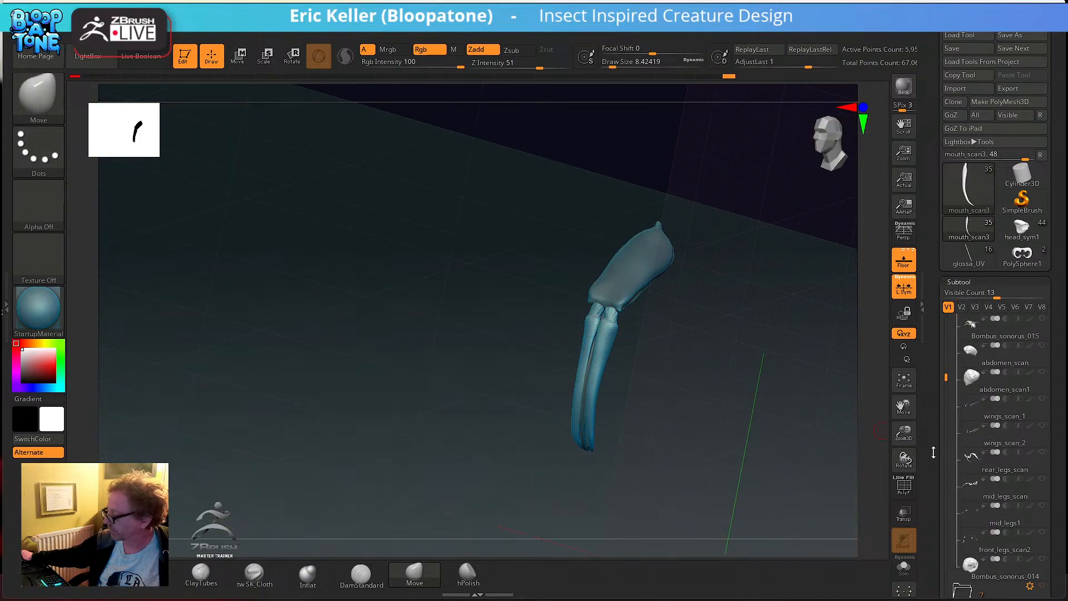
pyautogui.moveTo(933, 454); pyautogui.dragTo(932, 418)
pyautogui.moveTo(933, 333)
pyautogui.mouseDown()
pyautogui.moveTo(944, 381)
pyautogui.moveTo(934, 495)
pyautogui.moveTo(946, 505)
pyautogui.mouseUp()
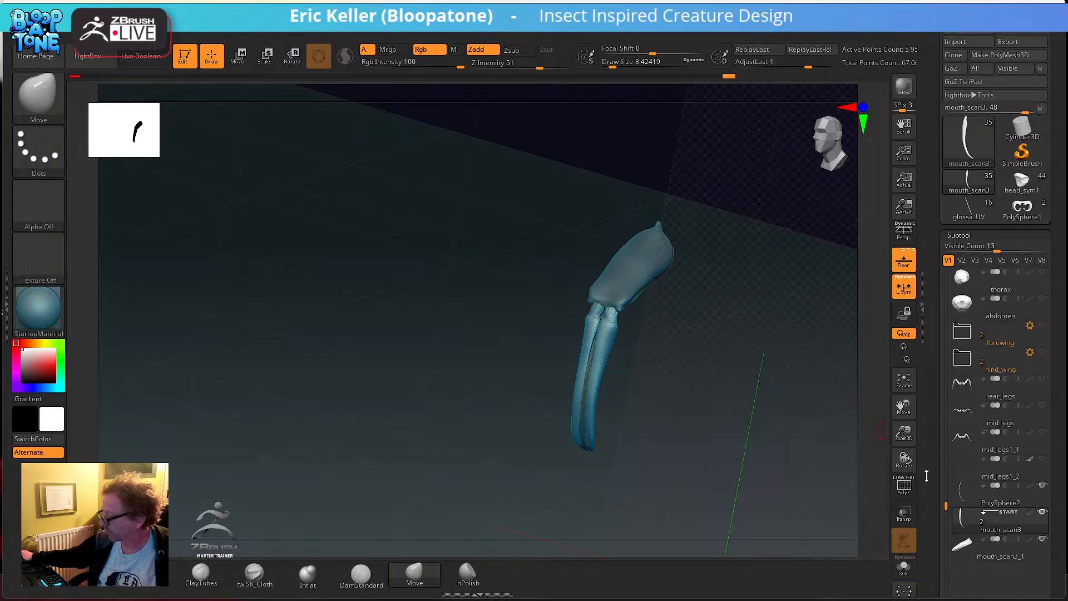
pyautogui.moveTo(945, 506); pyautogui.dragTo(942, 467)
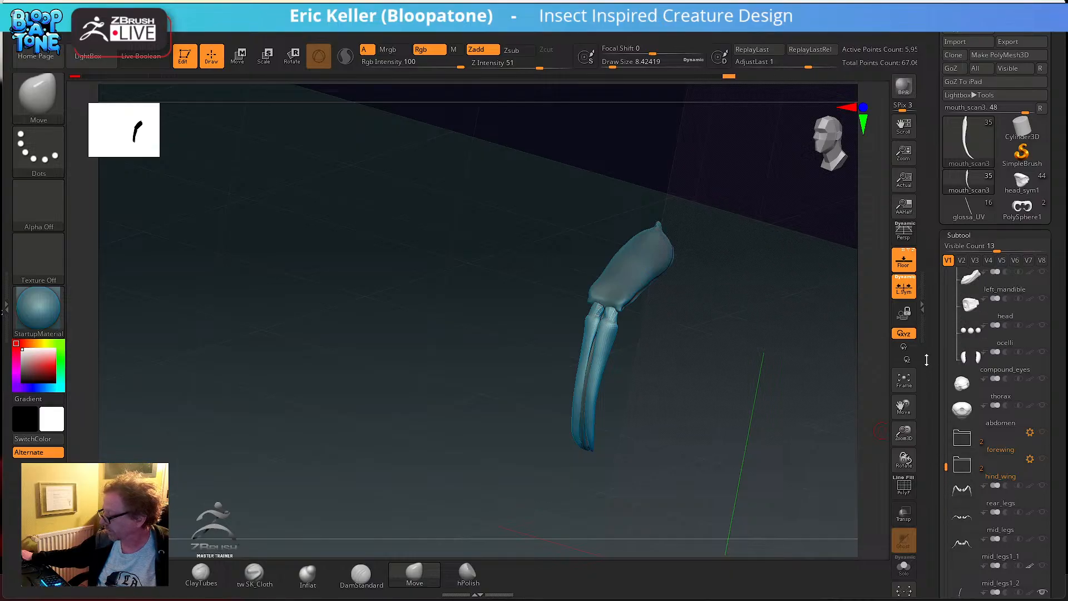
pyautogui.moveTo(926, 360); pyautogui.dragTo(926, 395)
# - Switch to the head_sym1 tool, frame the head in view and isolate it from the other parts
pyautogui.click(1019, 221)
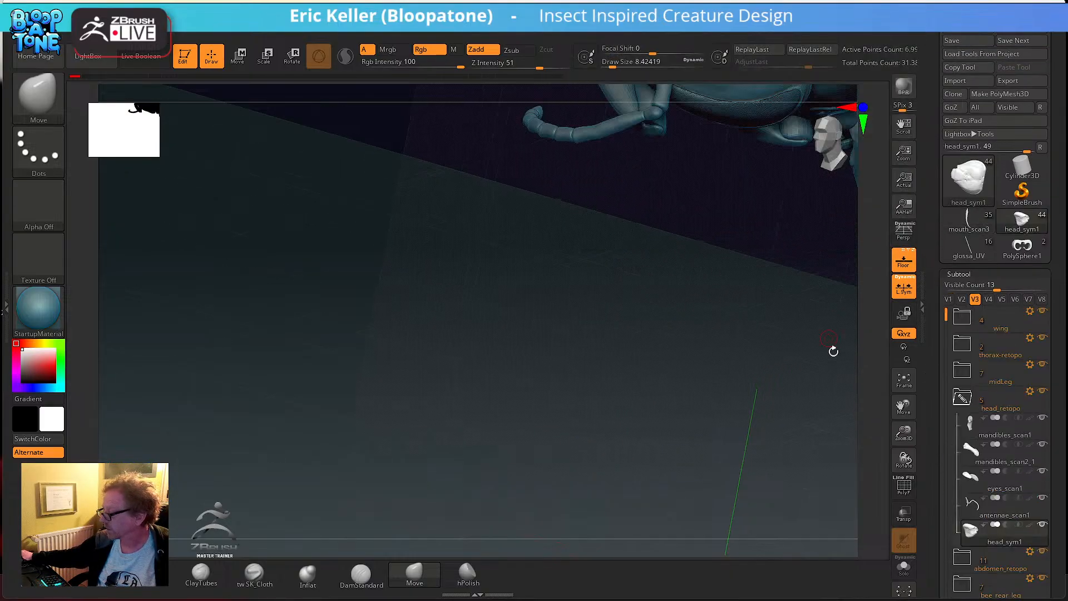
pyautogui.click(904, 381)
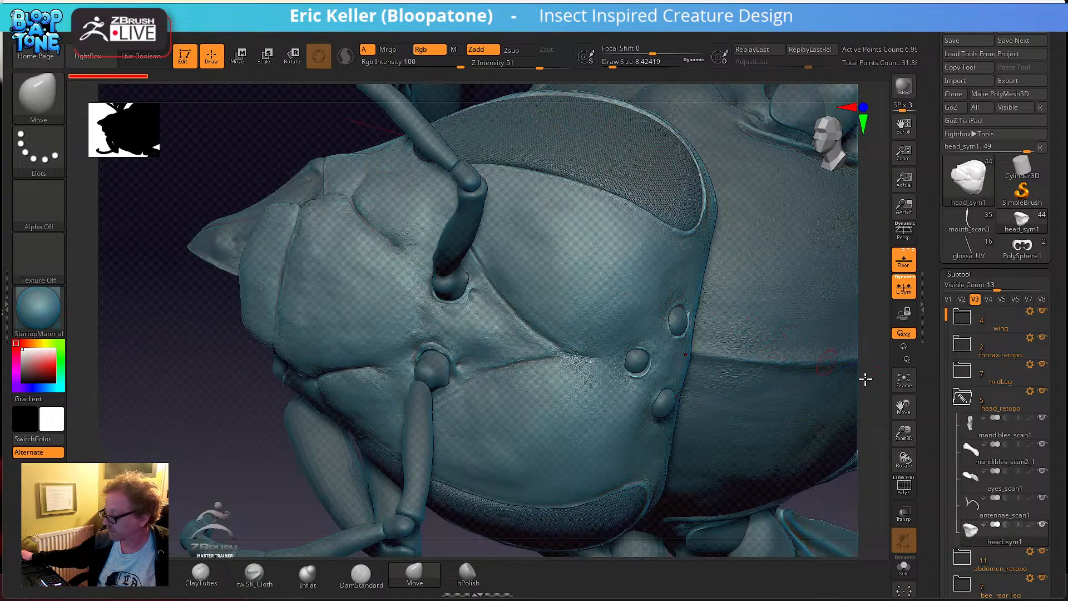
pyautogui.click(905, 567)
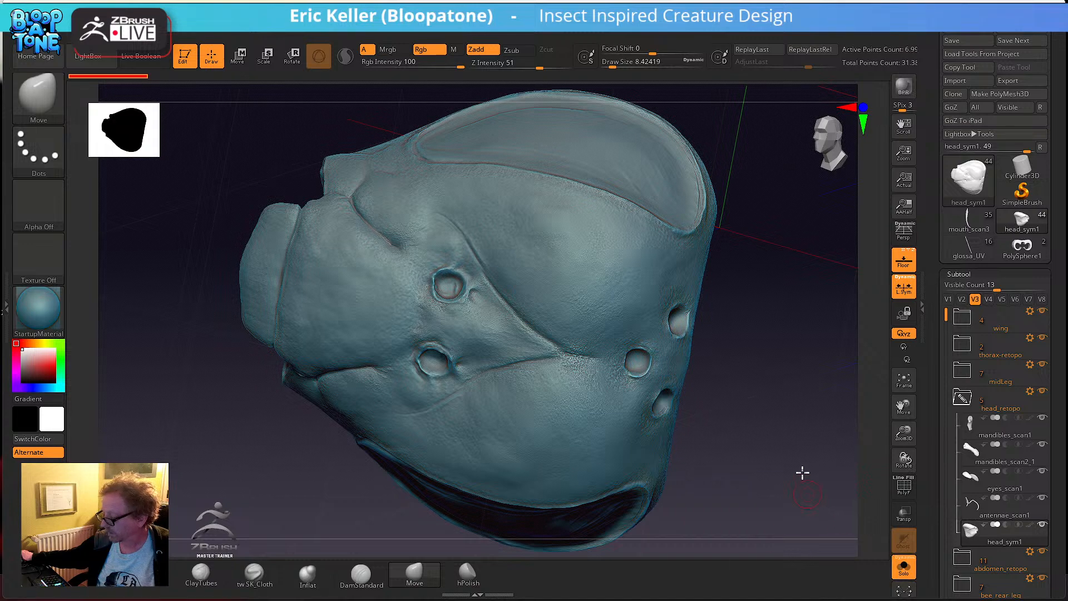
pyautogui.moveTo(803, 479); pyautogui.dragTo(843, 464)
# - Drop the head to its lowest subdivision level, delete the higher levels and hide the floor grid
pyautogui.moveTo(933, 485); pyautogui.dragTo(927, 383)
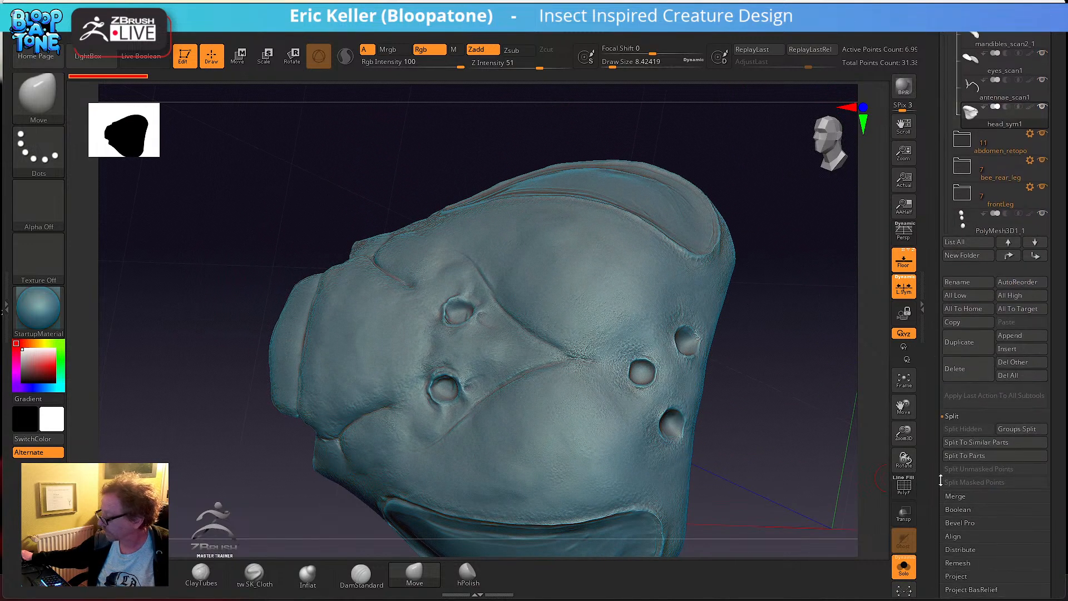
pyautogui.moveTo(942, 480); pyautogui.dragTo(932, 402)
pyautogui.click(961, 475)
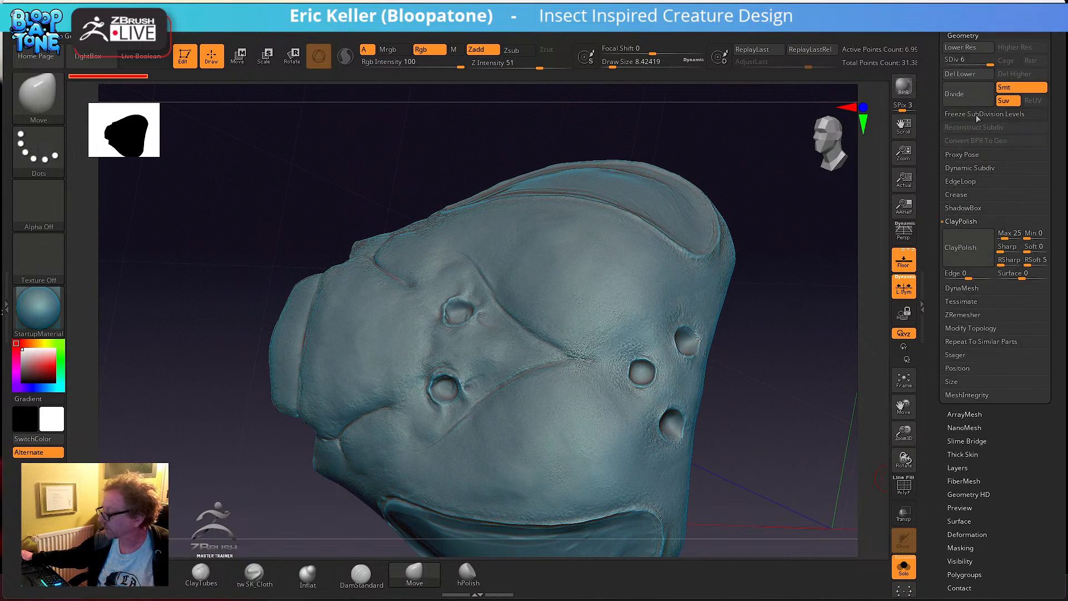
pyautogui.moveTo(974, 59); pyautogui.dragTo(945, 60)
pyautogui.moveTo(807, 336); pyautogui.dragTo(879, 270)
pyautogui.click(906, 267)
pyautogui.moveTo(661, 122); pyautogui.dragTo(662, 272)
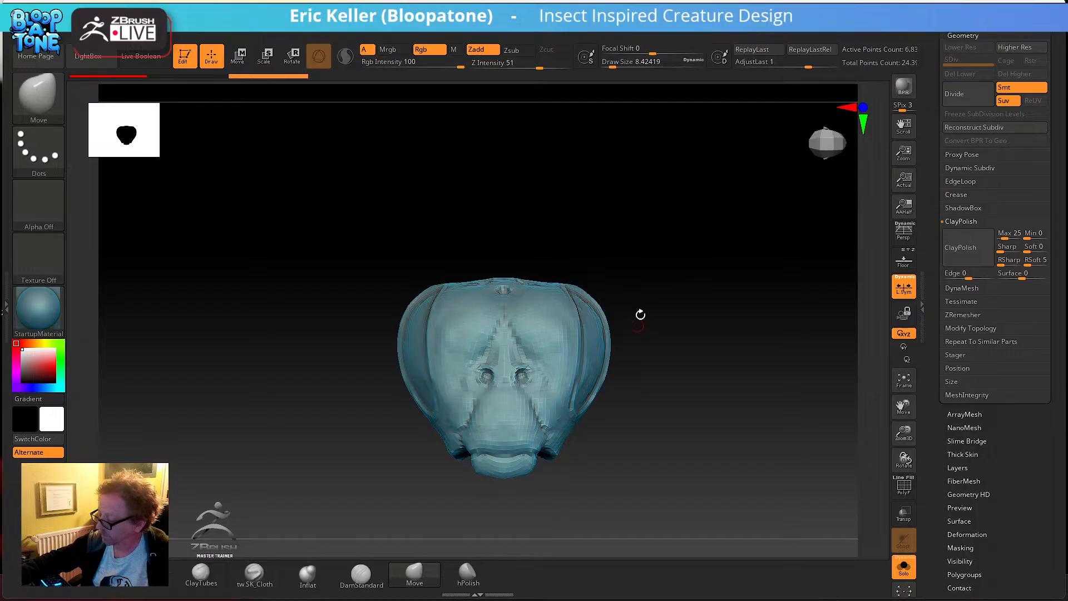
pyautogui.moveTo(638, 319); pyautogui.dragTo(733, 329)
# - Check the head's wireframe and subdivide the mesh three times
pyautogui.click(906, 489)
pyautogui.moveTo(787, 467); pyautogui.dragTo(871, 462)
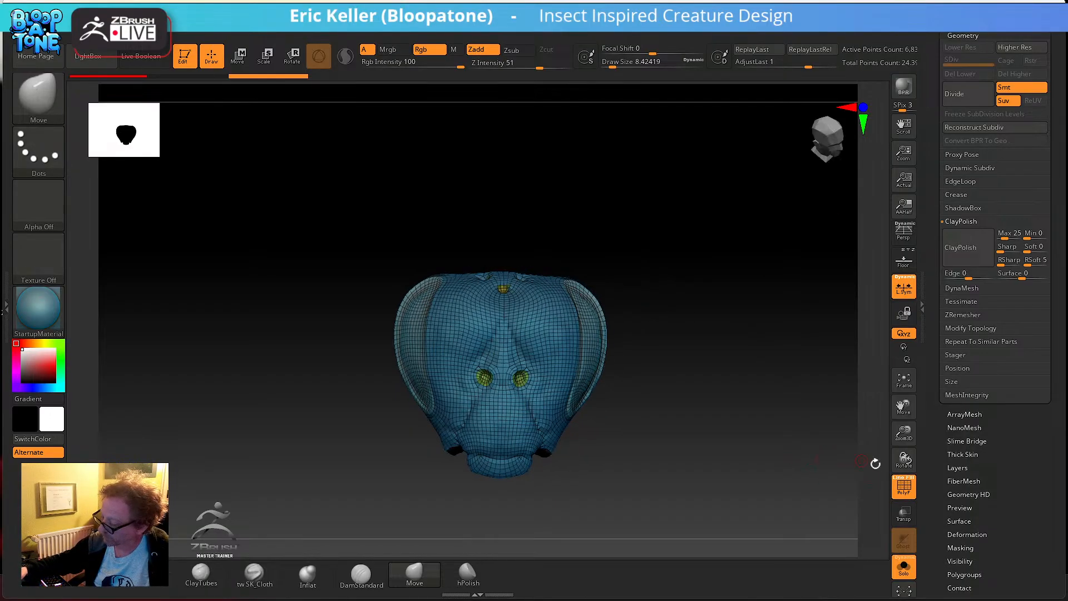
pyautogui.click(904, 487)
pyautogui.click(964, 95)
pyautogui.click(964, 98)
pyautogui.click(965, 97)
pyautogui.keyDown('alt'); pyautogui.moveTo(761, 312); pyautogui.dragTo(734, 391); pyautogui.keyUp('alt')
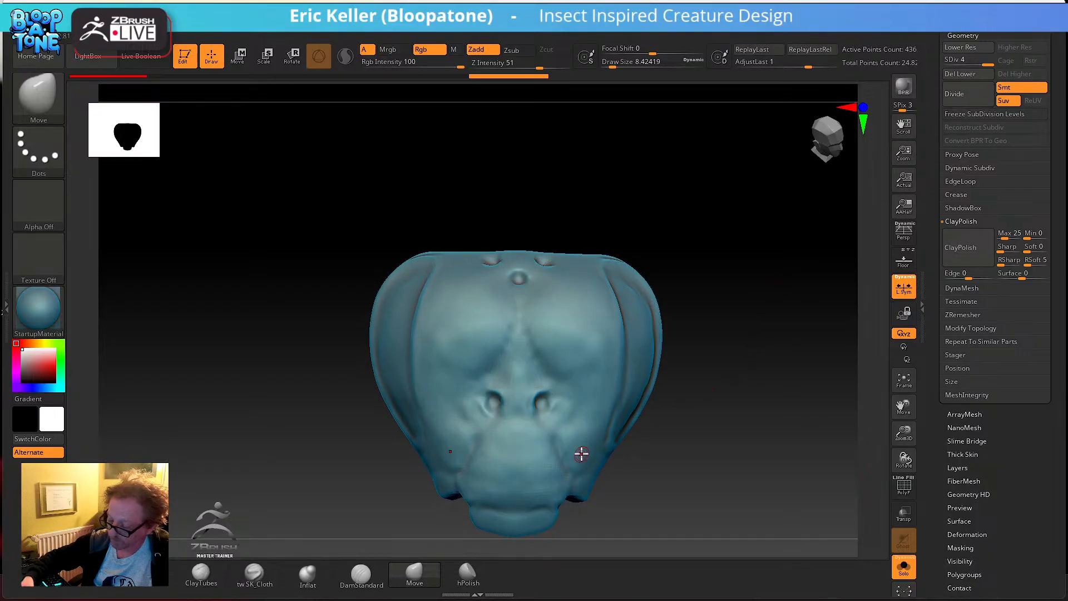
# - Set up the ClayTubes brush with a draw size of about 10.5 and a Z intensity of 7, checking its Auto Masking options
pyautogui.click(208, 575)
pyautogui.keyDown('ctrl'); pyautogui.moveTo(574, 353); pyautogui.dragTo(574, 370, button='right'); pyautogui.keyUp('ctrl')
pyautogui.press('s')
pyautogui.moveTo(538, 338); pyautogui.dragTo(541, 338)
pyautogui.moveTo(527, 320)
pyautogui.mouseDown(button='right')
pyautogui.moveTo(535, 381)
pyautogui.moveTo(505, 327)
pyautogui.moveTo(508, 336)
pyautogui.mouseUp(button='right')
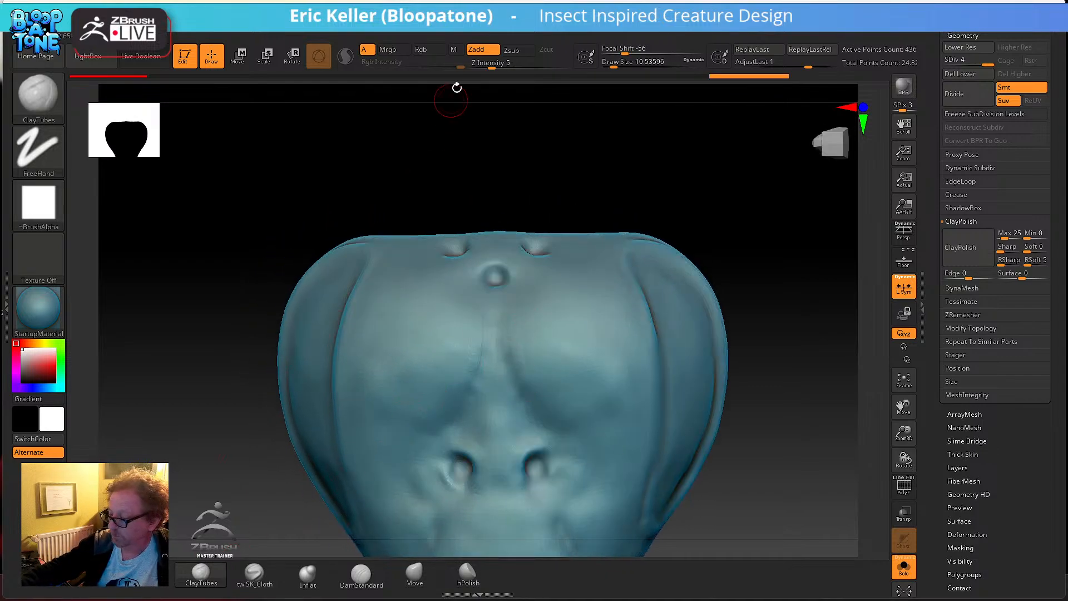
pyautogui.press('b')
pyautogui.moveTo(144, 579)
pyautogui.mouseDown()
pyautogui.moveTo(145, 381)
pyautogui.moveTo(123, 306)
pyautogui.mouseUp()
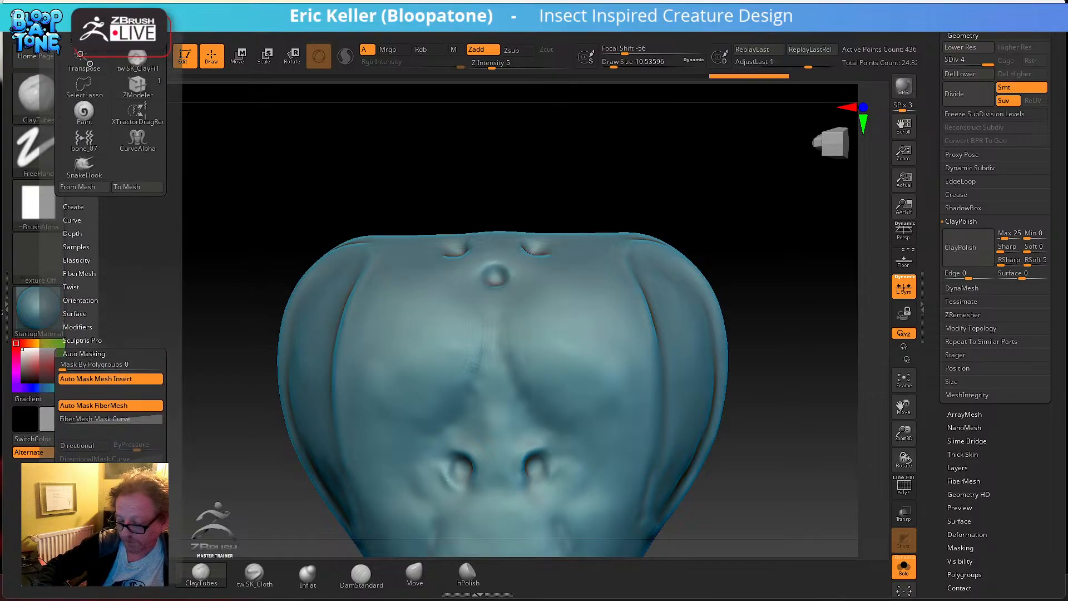
pyautogui.moveTo(493, 64); pyautogui.dragTo(497, 64)
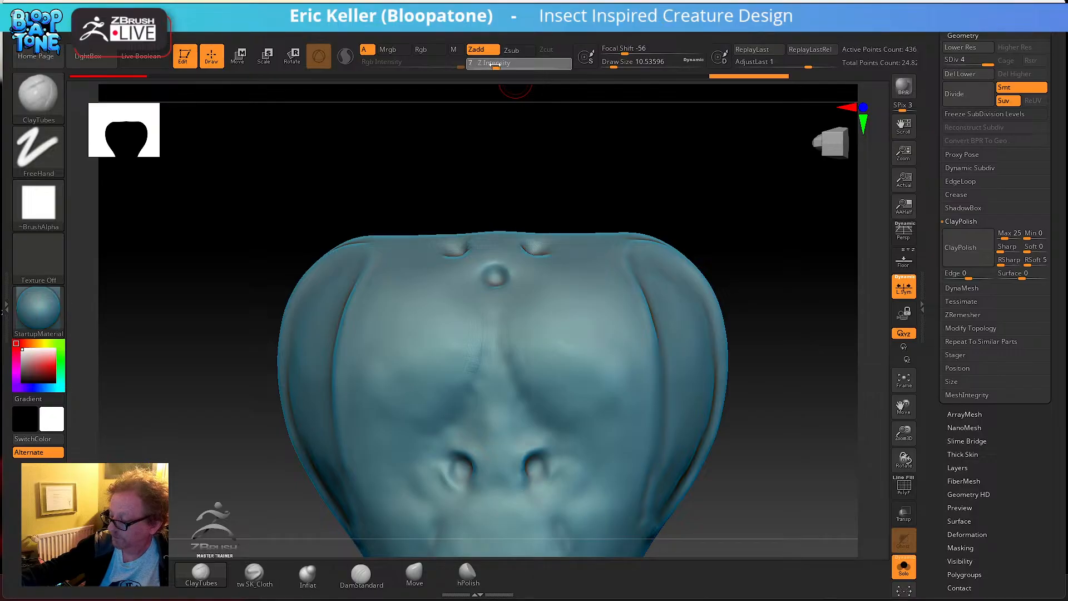
pyautogui.moveTo(493, 64); pyautogui.dragTo(495, 63)
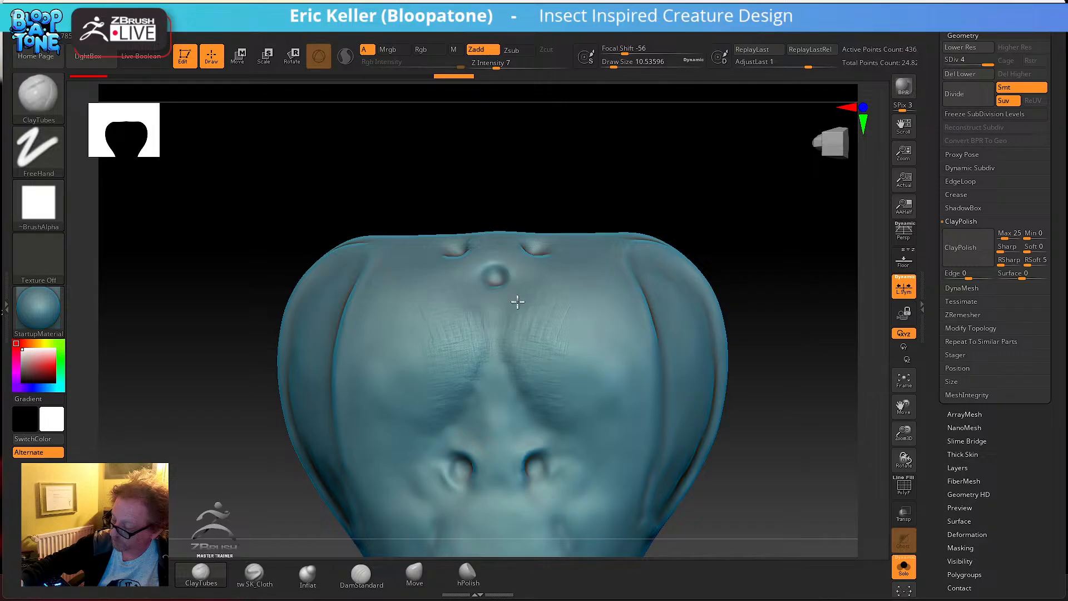
# - Build up the two forehead lobes on either side of the midline with light ClayTubes strokes
pyautogui.moveTo(533, 416); pyautogui.dragTo(517, 369, button='right')
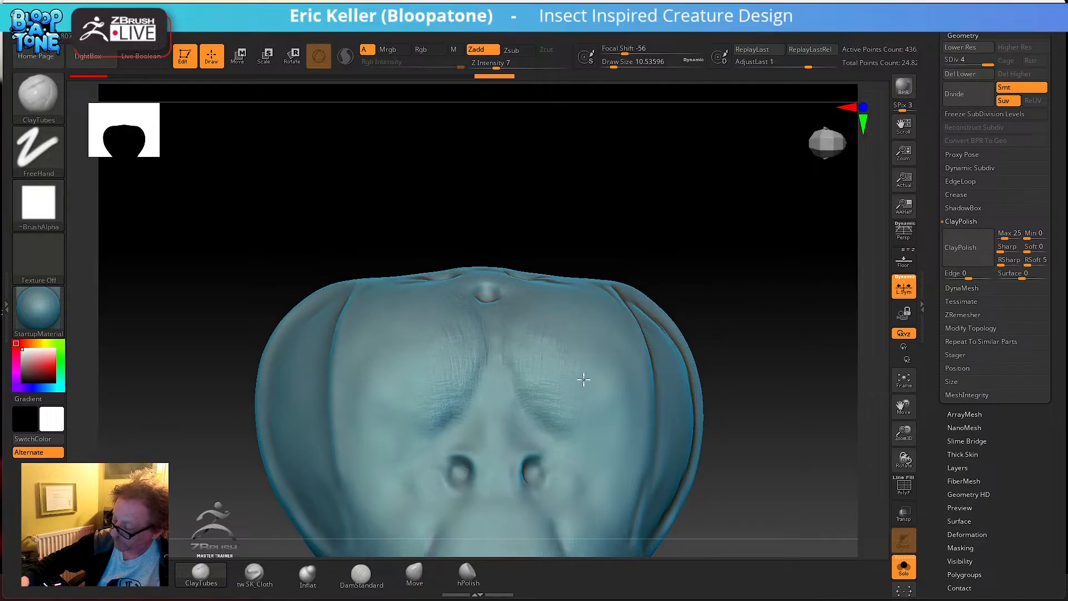
pyautogui.moveTo(572, 429); pyautogui.dragTo(585, 349, button='right')
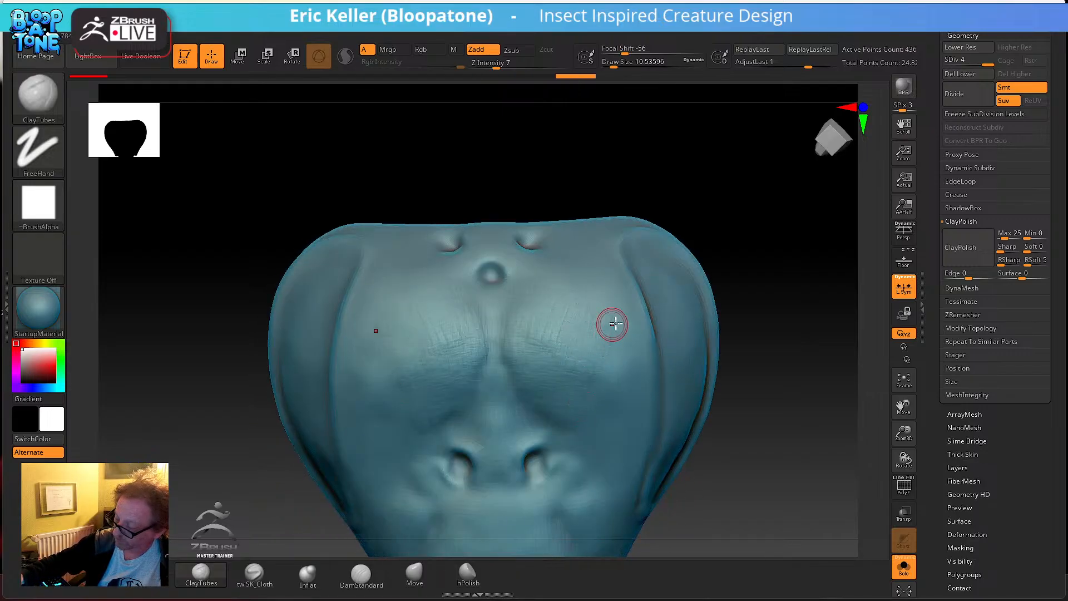
pyautogui.moveTo(608, 325); pyautogui.dragTo(603, 293, button='right')
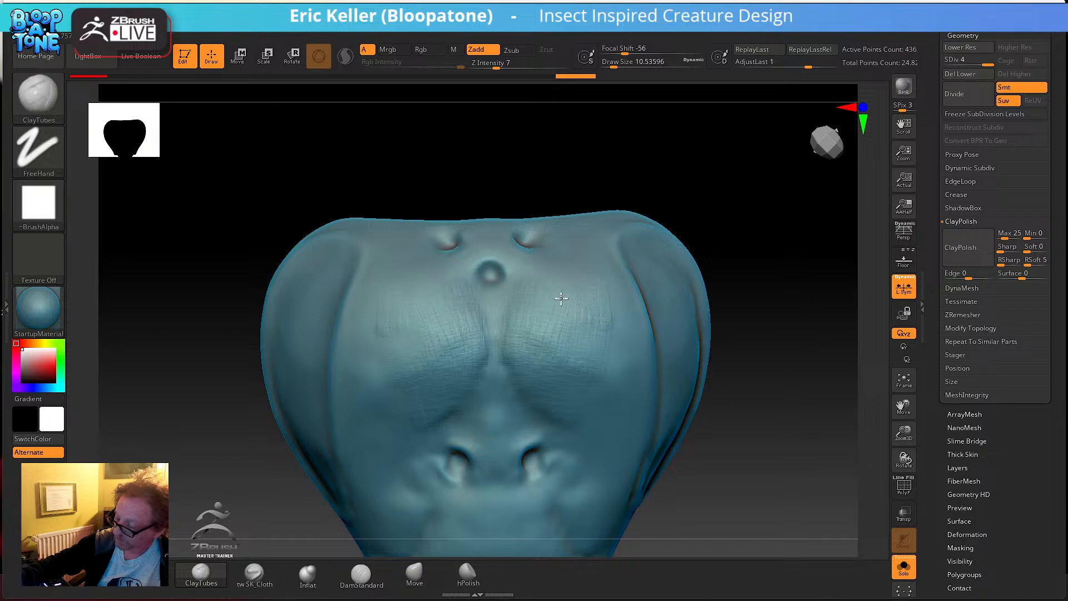
# - Add clay strokes around the central ocellus socket and down the midline of the face
pyautogui.moveTo(523, 262); pyautogui.dragTo(515, 330)
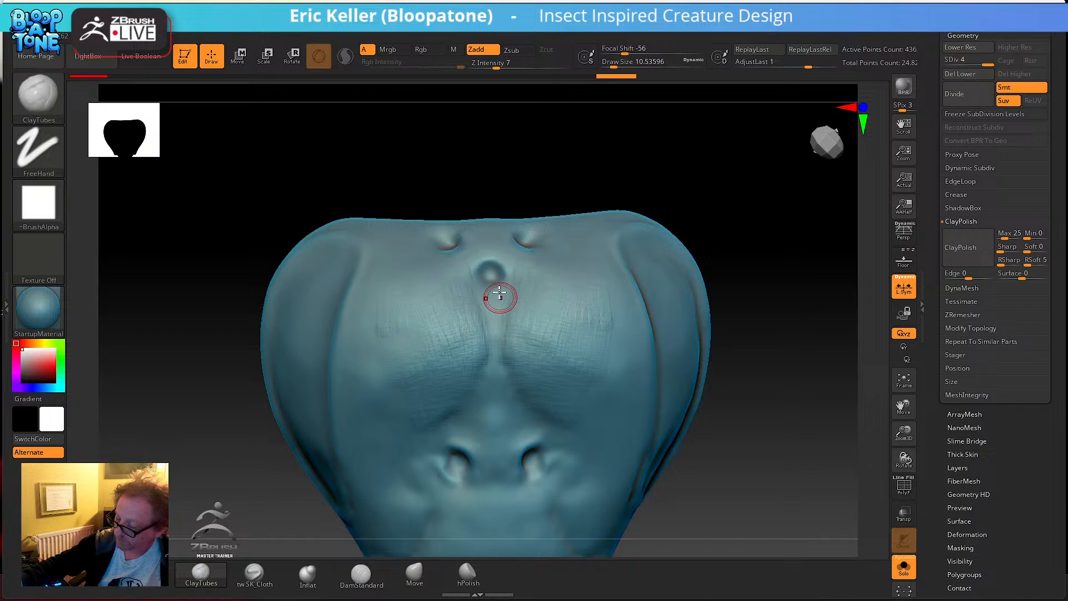
pyautogui.moveTo(494, 279); pyautogui.dragTo(493, 285, button='right')
pyautogui.moveTo(490, 290)
pyautogui.mouseDown()
pyautogui.moveTo(492, 281)
pyautogui.moveTo(499, 296)
pyautogui.mouseUp()
pyautogui.moveTo(497, 298); pyautogui.dragTo(489, 284, button='right')
pyautogui.moveTo(488, 331); pyautogui.dragTo(480, 435)
# - Thicken the lower edges of the forehead lobes and fill the ridge between the antenna sockets with ClayTubes
pyautogui.moveTo(482, 425)
pyautogui.mouseDown(button='right')
pyautogui.moveTo(493, 372)
pyautogui.moveTo(481, 378)
pyautogui.mouseUp(button='right')
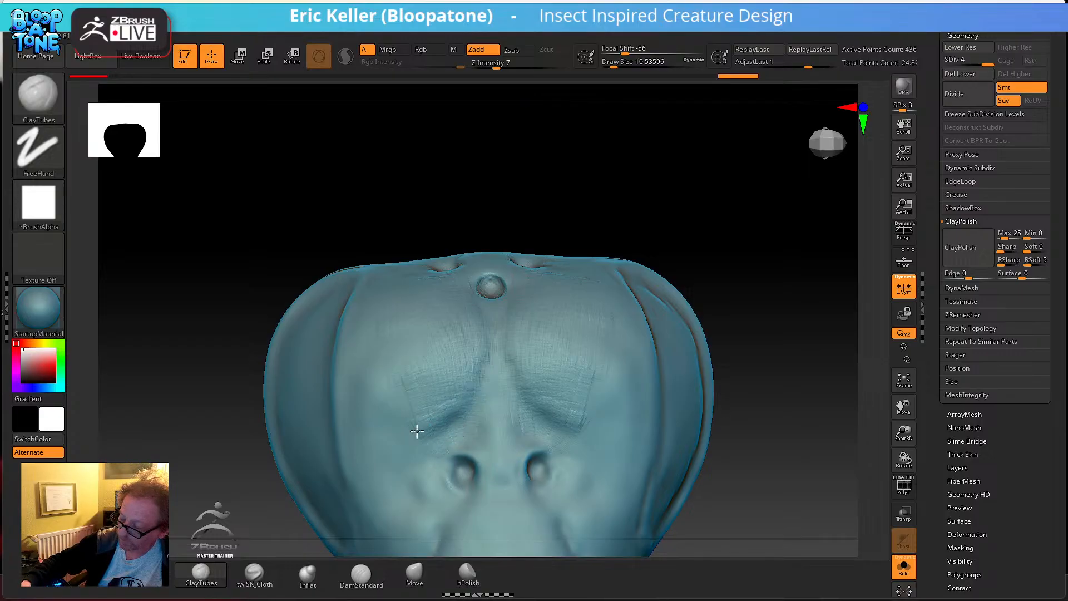
pyautogui.moveTo(416, 387); pyautogui.dragTo(453, 397)
pyautogui.moveTo(454, 396)
pyautogui.mouseDown(button='right')
pyautogui.moveTo(463, 416)
pyautogui.moveTo(456, 384)
pyautogui.mouseUp(button='right')
pyautogui.moveTo(456, 384); pyautogui.dragTo(440, 383)
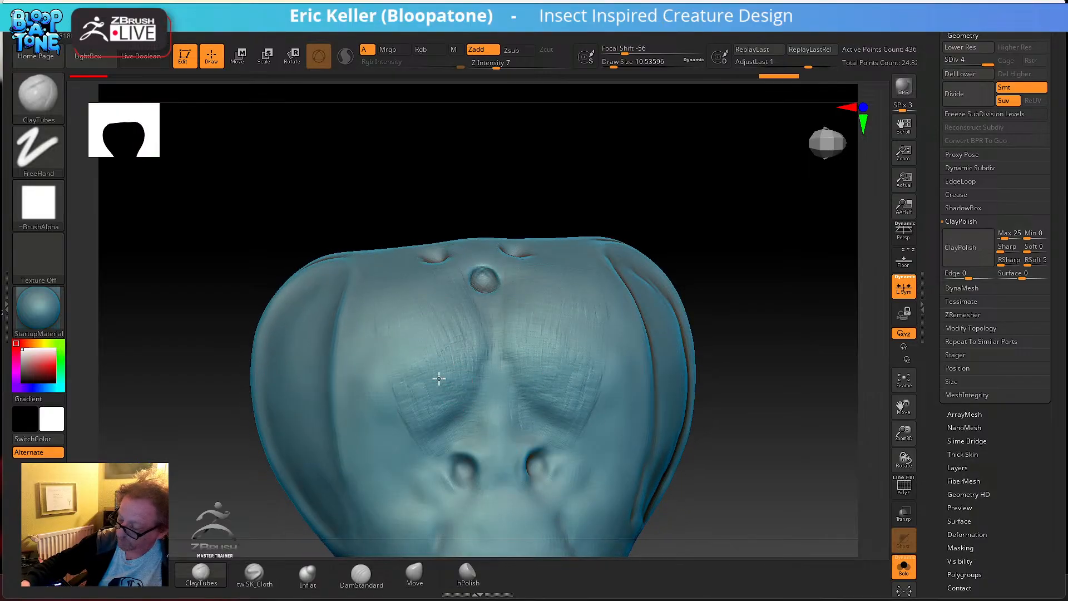
pyautogui.moveTo(448, 435)
pyautogui.mouseDown()
pyautogui.moveTo(453, 452)
pyautogui.moveTo(460, 430)
pyautogui.moveTo(496, 421)
pyautogui.moveTo(488, 472)
pyautogui.mouseUp()
pyautogui.moveTo(483, 463); pyautogui.dragTo(486, 428)
pyautogui.moveTo(421, 381); pyautogui.dragTo(403, 393)
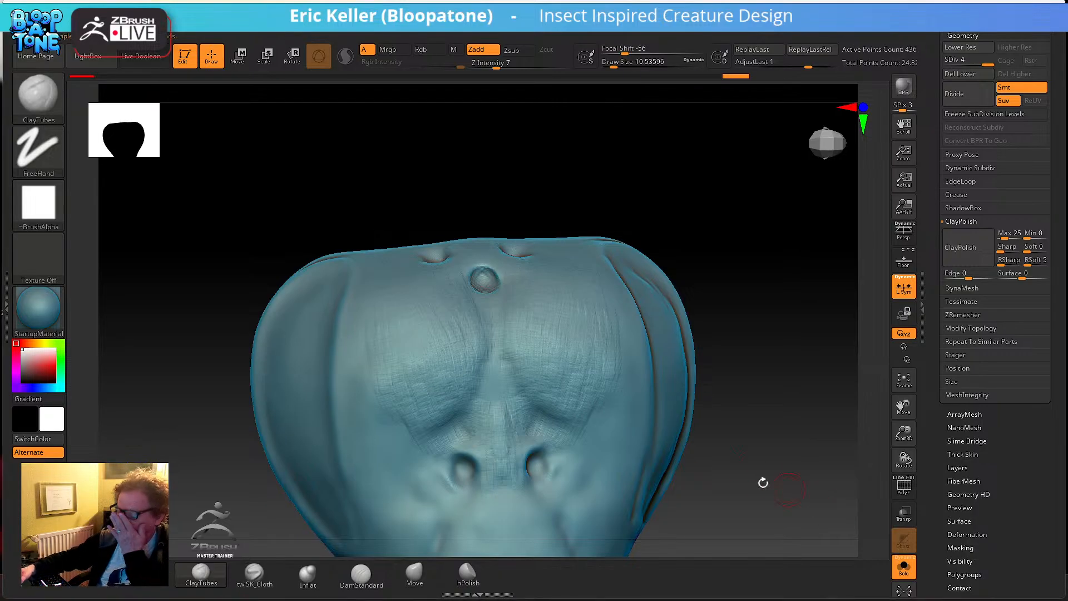
# - Sculpt the rims of the antenna sockets and the surface around and just below them with ClayTubes strokes
pyautogui.moveTo(596, 424); pyautogui.dragTo(585, 428)
pyautogui.moveTo(599, 412)
pyautogui.keyDown('alt'); pyautogui.mouseDown(button='right')
pyautogui.moveTo(627, 368)
pyautogui.moveTo(624, 380)
pyautogui.mouseUp(button='right'); pyautogui.keyUp('alt')
pyautogui.moveTo(595, 408)
pyautogui.mouseDown()
pyautogui.moveTo(591, 392)
pyautogui.moveTo(589, 412)
pyautogui.moveTo(574, 403)
pyautogui.moveTo(571, 418)
pyautogui.mouseUp()
pyautogui.moveTo(576, 417)
pyautogui.mouseDown(button='right')
pyautogui.moveTo(551, 419)
pyautogui.moveTo(563, 418)
pyautogui.mouseUp(button='right')
pyautogui.moveTo(552, 417)
pyautogui.mouseDown()
pyautogui.moveTo(552, 432)
pyautogui.moveTo(572, 393)
pyautogui.mouseUp()
pyautogui.moveTo(566, 440); pyautogui.dragTo(579, 402, button='right')
pyautogui.moveTo(558, 403); pyautogui.dragTo(550, 383)
pyautogui.moveTo(549, 383)
pyautogui.mouseDown()
pyautogui.moveTo(579, 362)
pyautogui.moveTo(533, 426)
pyautogui.mouseUp()
pyautogui.keyDown('ctrl'); pyautogui.moveTo(565, 375); pyautogui.dragTo(576, 368, button='right'); pyautogui.keyUp('ctrl')
pyautogui.moveTo(580, 377)
pyautogui.mouseDown()
pyautogui.moveTo(593, 410)
pyautogui.moveTo(541, 408)
pyautogui.moveTo(530, 426)
pyautogui.moveTo(527, 415)
pyautogui.mouseUp()
pyautogui.moveTo(589, 399)
pyautogui.keyDown('ctrl'); pyautogui.mouseDown(button='right')
pyautogui.moveTo(604, 452)
pyautogui.moveTo(595, 373)
pyautogui.mouseUp(button='right'); pyautogui.keyUp('ctrl')
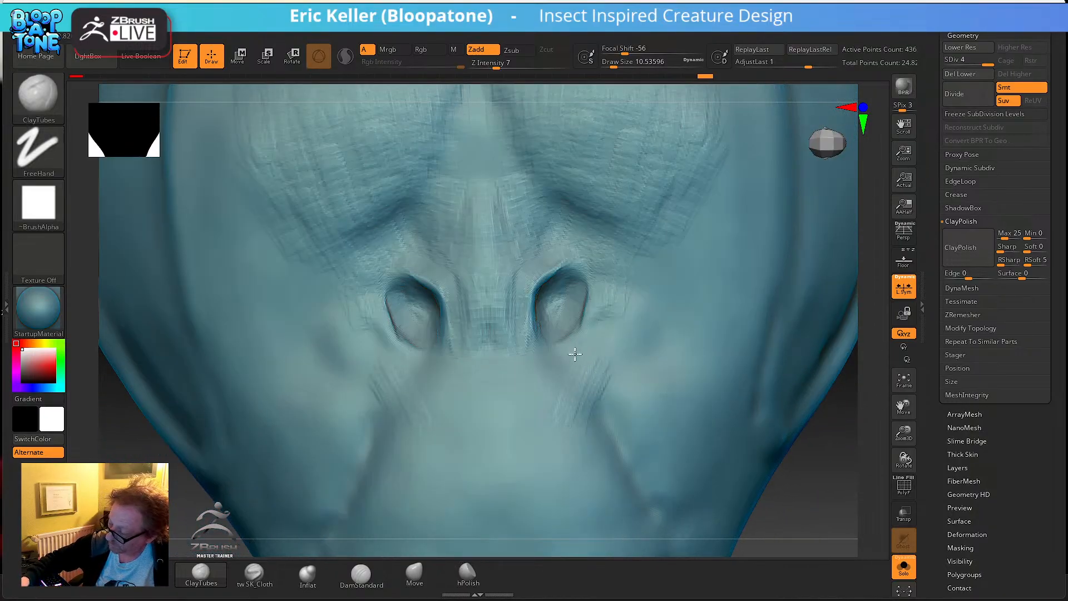
# - Build up the ridges flanking the face plate below the antenna sockets and the area between them with ClayTubes strokes
pyautogui.moveTo(596, 410)
pyautogui.mouseDown()
pyautogui.moveTo(610, 410)
pyautogui.moveTo(630, 447)
pyautogui.mouseUp()
pyautogui.moveTo(620, 399)
pyautogui.mouseDown()
pyautogui.moveTo(608, 381)
pyautogui.moveTo(630, 401)
pyautogui.moveTo(633, 449)
pyautogui.mouseUp()
pyautogui.moveTo(608, 412); pyautogui.dragTo(629, 437)
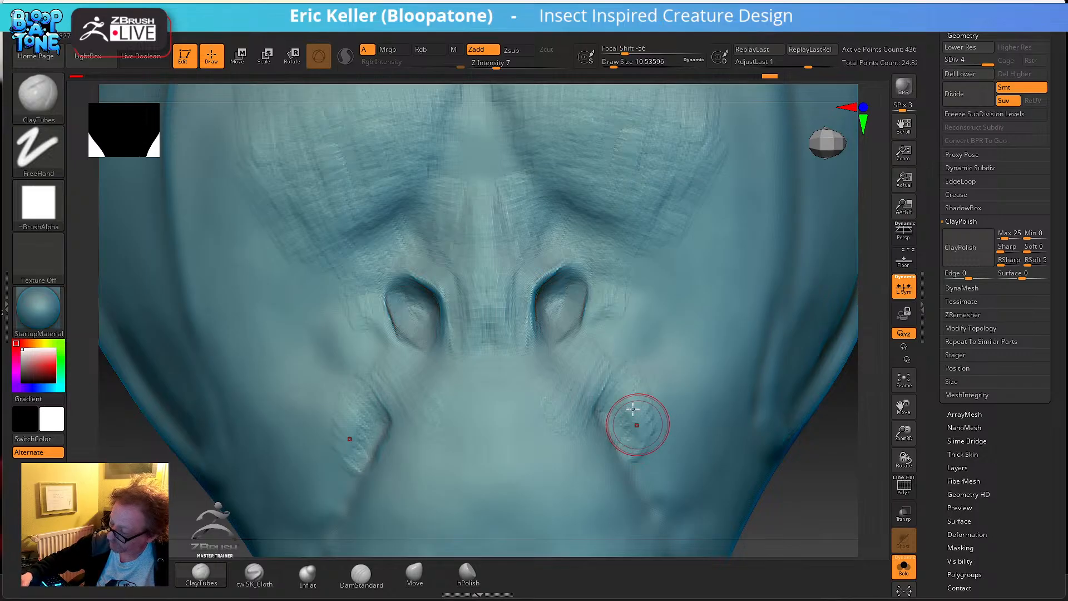
pyautogui.keyDown('alt'); pyautogui.moveTo(636, 424); pyautogui.dragTo(622, 365, button='right'); pyautogui.keyUp('alt')
pyautogui.moveTo(586, 340)
pyautogui.mouseDown()
pyautogui.moveTo(589, 329)
pyautogui.moveTo(636, 393)
pyautogui.moveTo(616, 417)
pyautogui.moveTo(616, 438)
pyautogui.mouseUp()
pyautogui.moveTo(629, 402)
pyautogui.mouseDown()
pyautogui.moveTo(635, 389)
pyautogui.moveTo(627, 406)
pyautogui.moveTo(642, 433)
pyautogui.mouseUp()
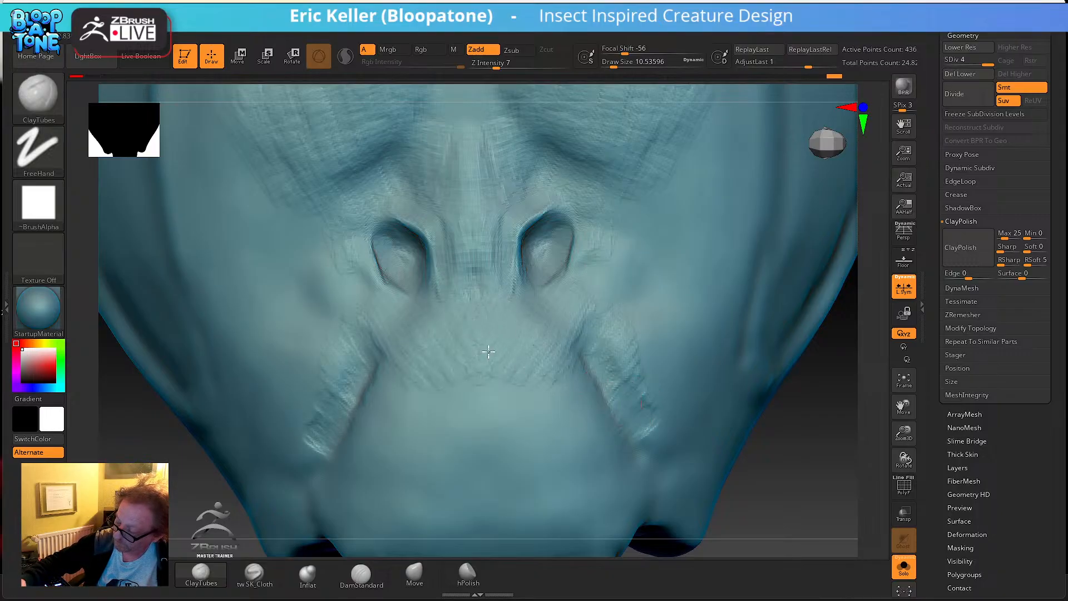
# - Flatten the midline between the forehead lobes with the hPolish brush at Z Intensity 8
pyautogui.keyDown('alt'); pyautogui.moveTo(506, 422); pyautogui.dragTo(496, 565, button='right'); pyautogui.keyUp('alt')
pyautogui.keyDown('shift'); pyautogui.moveTo(469, 312); pyautogui.dragTo(463, 306); pyautogui.keyUp('shift')
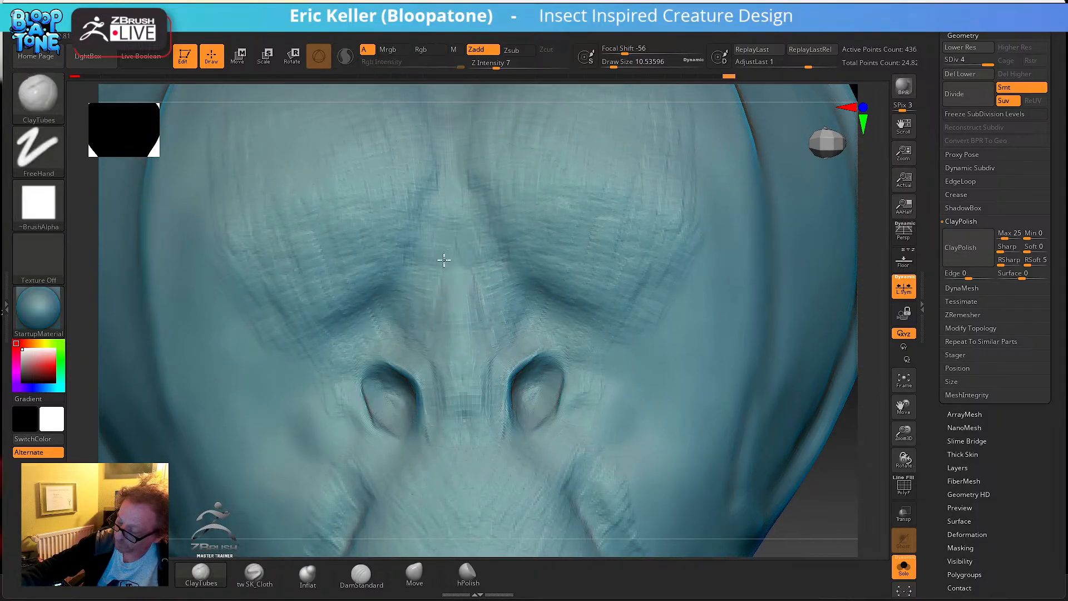
pyautogui.click(468, 573)
pyautogui.moveTo(520, 63); pyautogui.dragTo(492, 62)
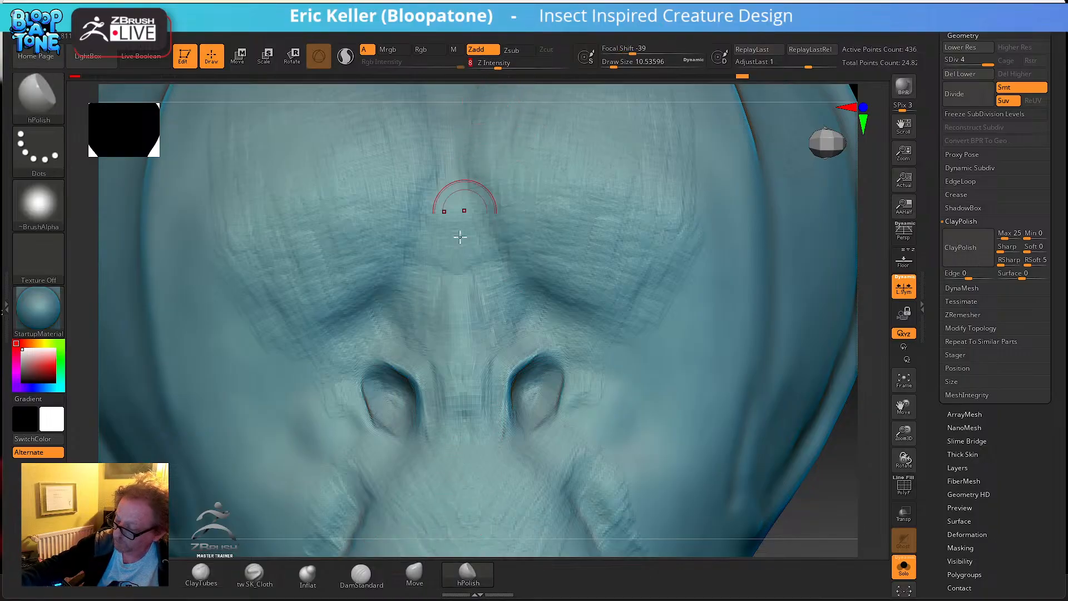
pyautogui.press('shift')
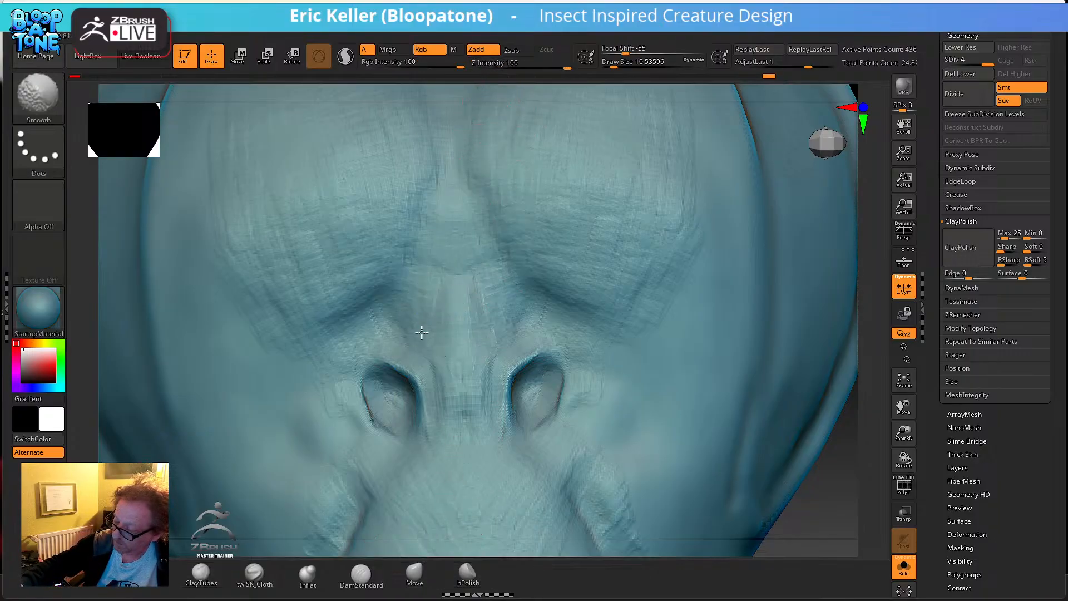
# - Set the Smooth brush's Z Intensity to 29 and soften the nose ridge, lower forehead lobes and antenna socket rims
pyautogui.click(535, 63)
pyautogui.write('29')
pyautogui.press('Return')
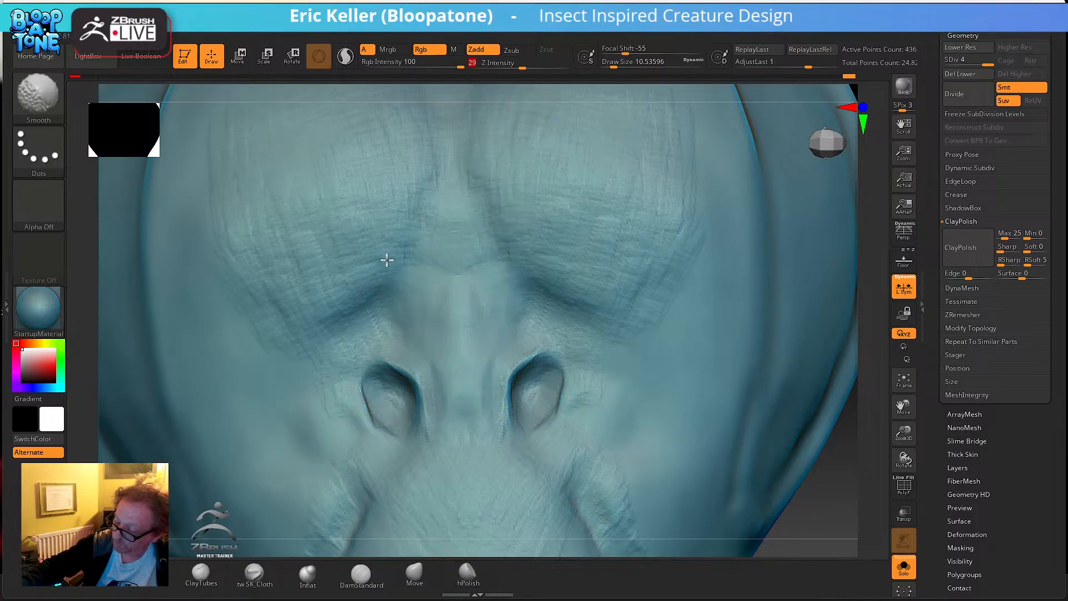
pyautogui.keyDown('shift'); pyautogui.moveTo(374, 287); pyautogui.dragTo(342, 334); pyautogui.keyUp('shift')
pyautogui.moveTo(329, 230)
pyautogui.mouseDown()
pyautogui.moveTo(331, 268)
pyautogui.moveTo(309, 275)
pyautogui.mouseUp()
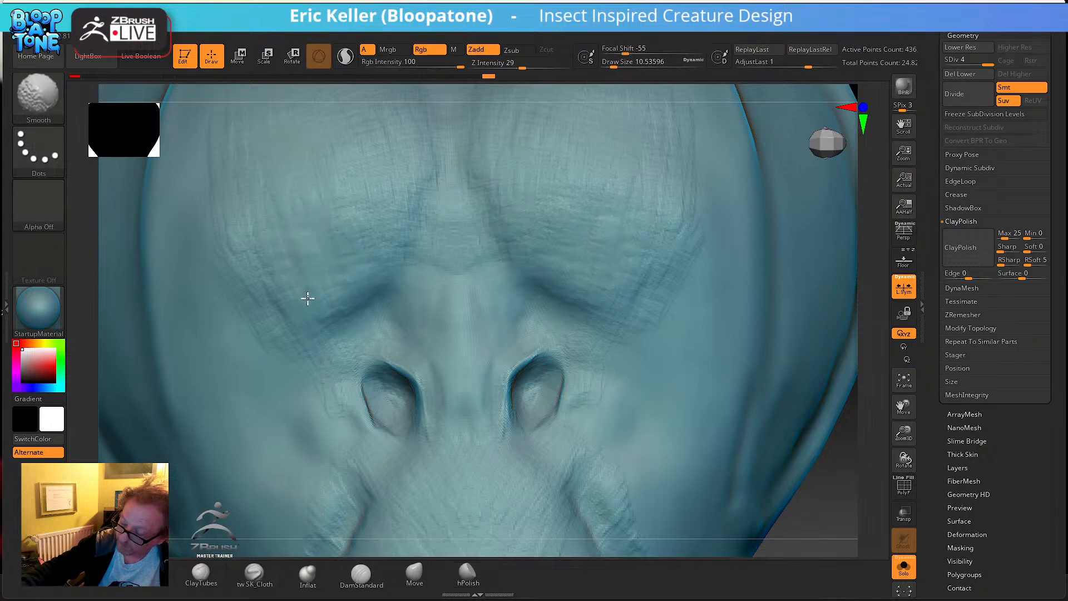
pyautogui.keyDown('shift'); pyautogui.moveTo(370, 374); pyautogui.dragTo(392, 363); pyautogui.keyUp('shift')
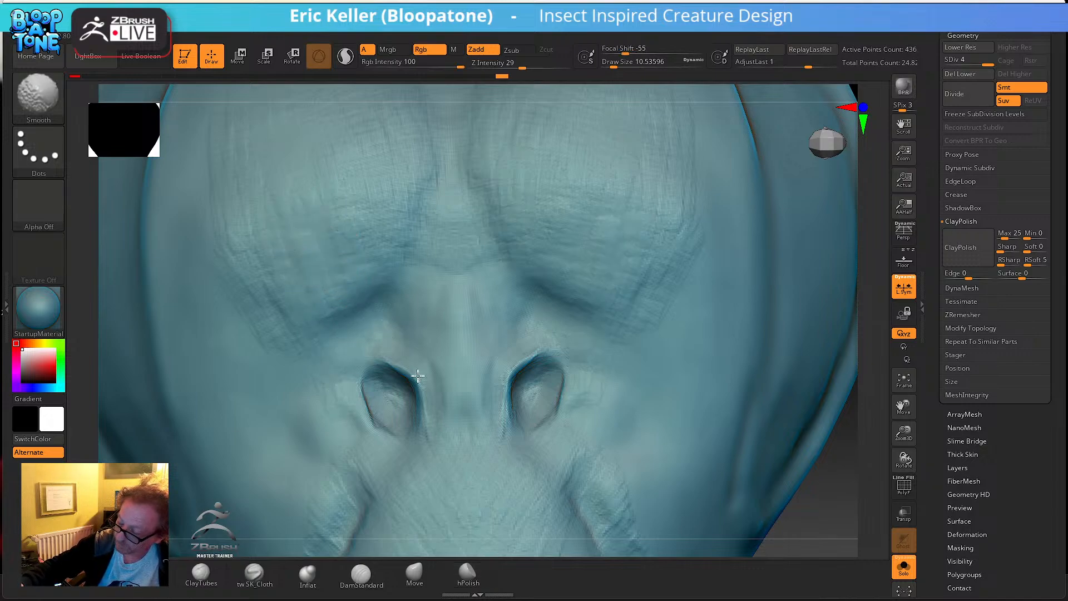
# - Smooth and lightly polish the clay strokes across the upper and outer parts of the forehead lobes
pyautogui.keyDown('alt'); pyautogui.moveTo(367, 186); pyautogui.dragTo(380, 321, button='right'); pyautogui.keyUp('alt')
pyautogui.keyDown('shift'); pyautogui.moveTo(409, 303); pyautogui.dragTo(396, 332); pyautogui.keyUp('shift')
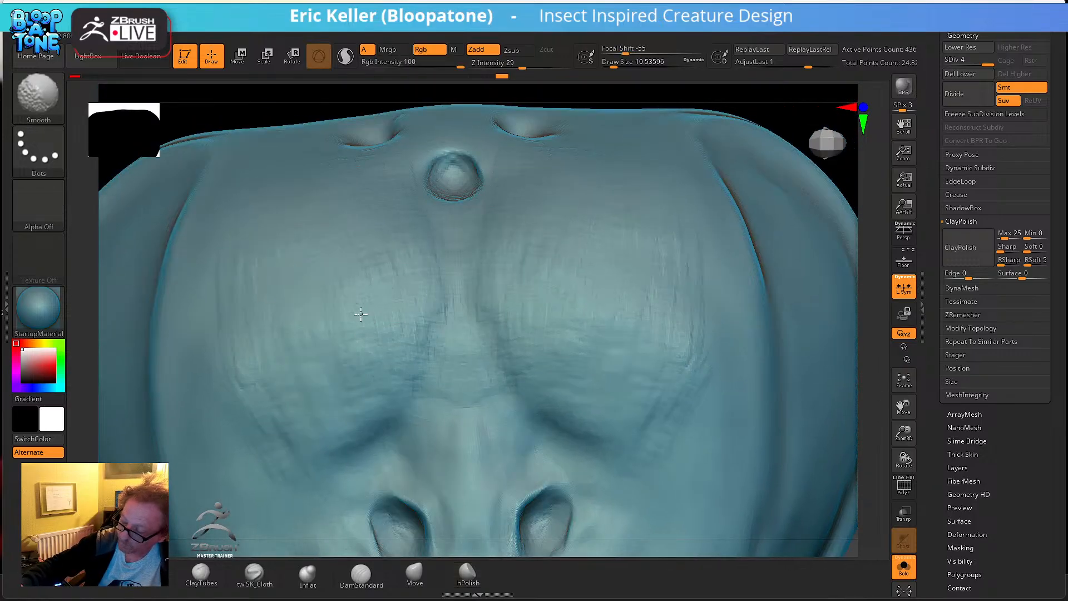
pyautogui.moveTo(269, 303)
pyautogui.keyDown('shift'); pyautogui.mouseDown()
pyautogui.moveTo(264, 412)
pyautogui.moveTo(230, 381)
pyautogui.moveTo(269, 454)
pyautogui.moveTo(281, 393)
pyautogui.moveTo(368, 409)
pyautogui.mouseUp(); pyautogui.keyUp('shift')
pyautogui.moveTo(376, 362)
pyautogui.mouseDown()
pyautogui.moveTo(390, 408)
pyautogui.moveTo(354, 438)
pyautogui.moveTo(341, 434)
pyautogui.mouseUp()
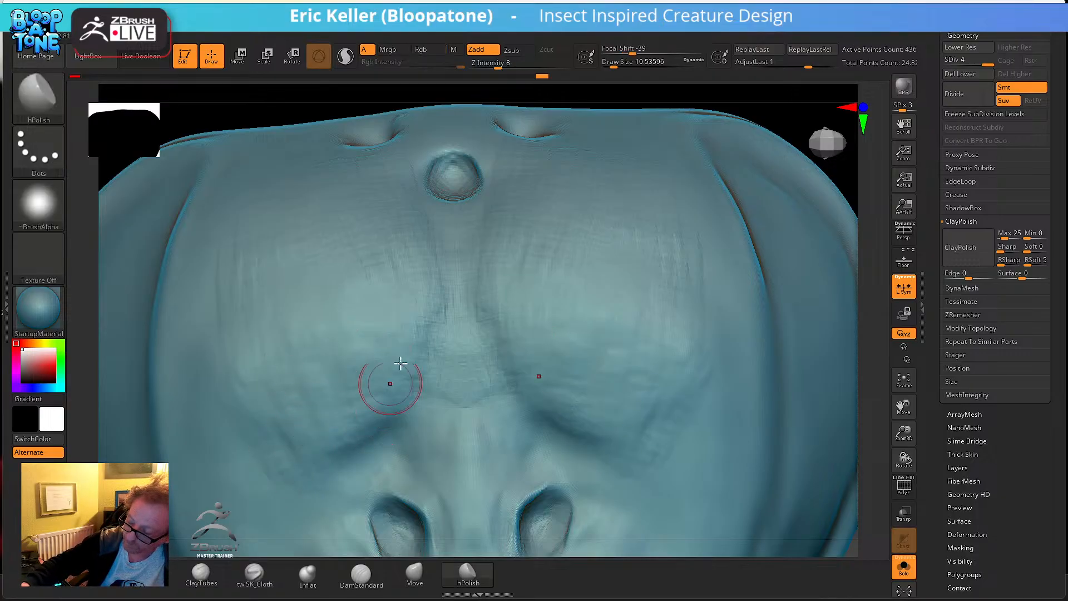
pyautogui.press('shift')
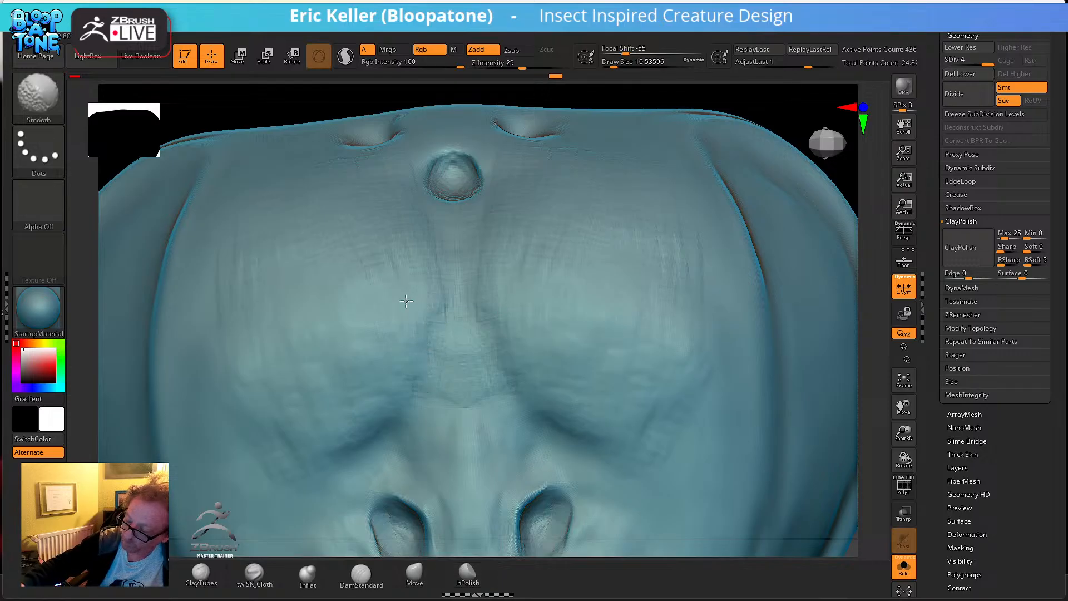
# - Smooth the remaining stroke texture on the forehead around the central ocellus and along both lobes
pyautogui.moveTo(375, 350)
pyautogui.mouseDown(button='right')
pyautogui.moveTo(391, 343)
pyautogui.moveTo(370, 278)
pyautogui.mouseUp(button='right')
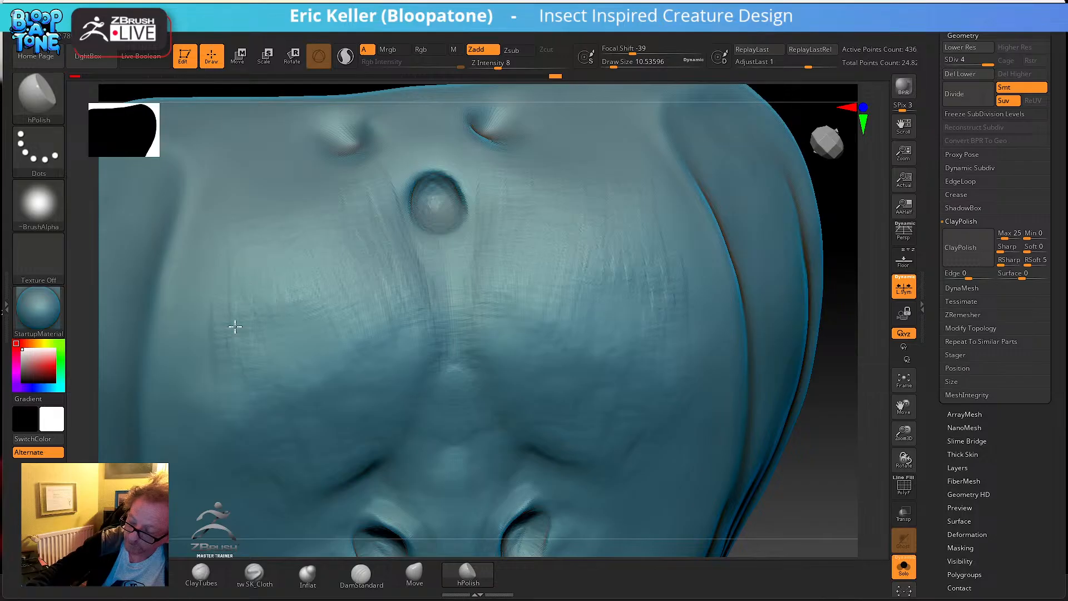
pyautogui.press('shift')
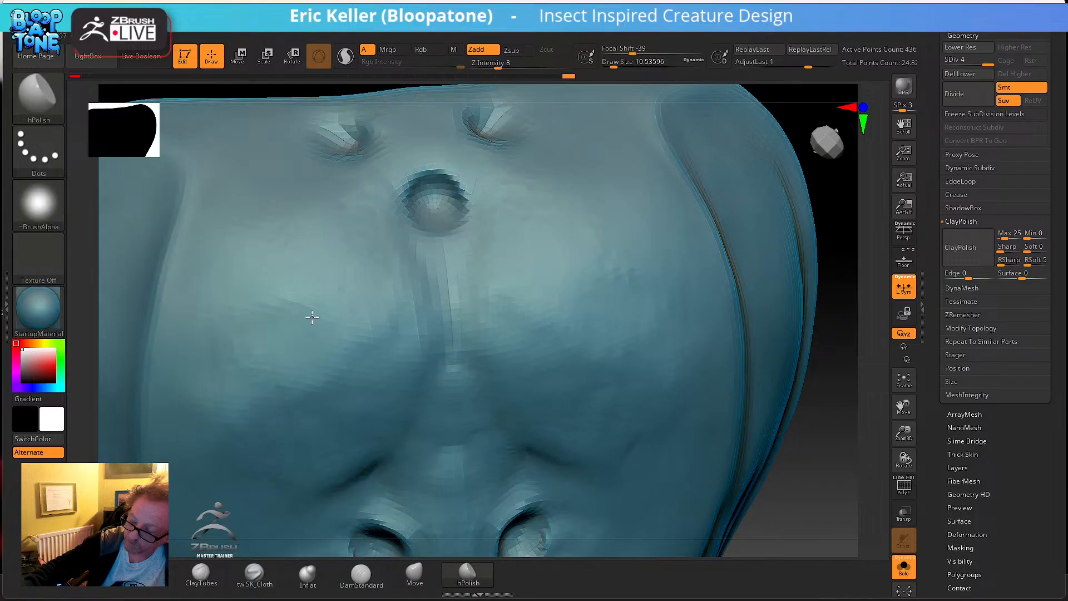
pyautogui.moveTo(310, 313); pyautogui.dragTo(338, 315, button='right')
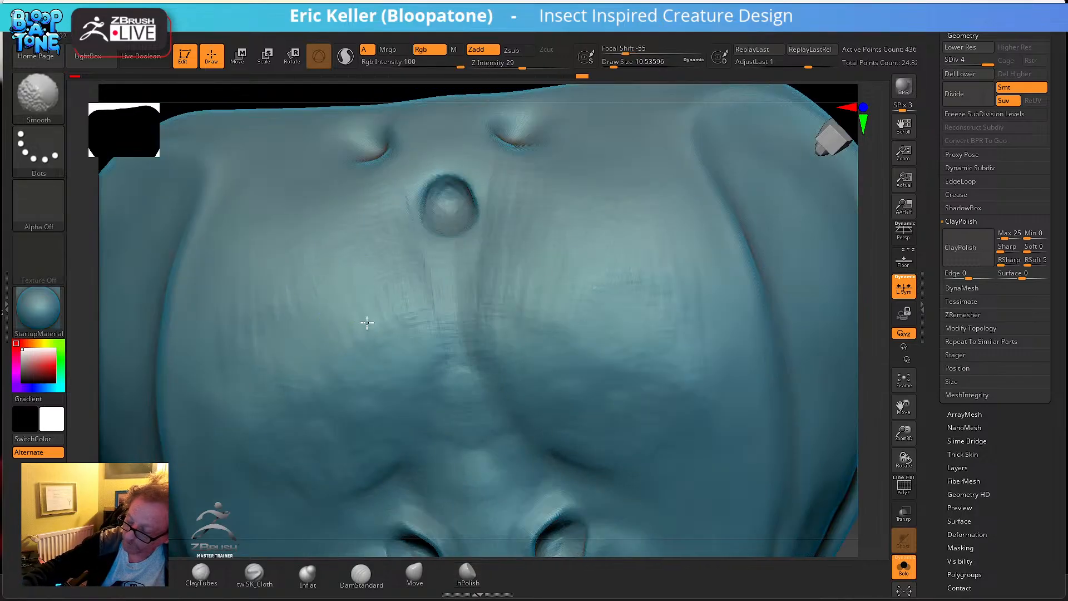
pyautogui.moveTo(425, 279)
pyautogui.mouseDown(button='right')
pyautogui.moveTo(446, 282)
pyautogui.moveTo(405, 282)
pyautogui.mouseUp(button='right')
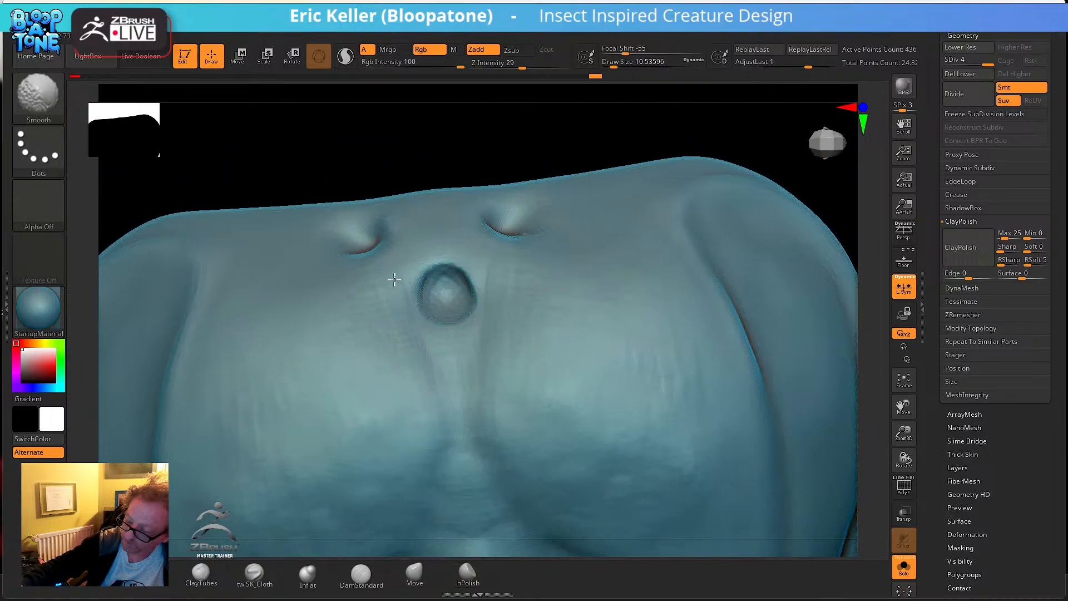
pyautogui.moveTo(510, 376)
pyautogui.keyDown('ctrl'); pyautogui.mouseDown(button='right')
pyautogui.moveTo(599, 322)
pyautogui.moveTo(601, 332)
pyautogui.mouseUp(button='right'); pyautogui.keyUp('ctrl')
pyautogui.moveTo(604, 351)
pyautogui.keyDown('shift'); pyautogui.mouseDown()
pyautogui.moveTo(606, 396)
pyautogui.moveTo(591, 416)
pyautogui.mouseUp(); pyautogui.keyUp('shift')
pyautogui.keyDown('shift'); pyautogui.moveTo(572, 345); pyautogui.dragTo(587, 434); pyautogui.keyUp('shift')
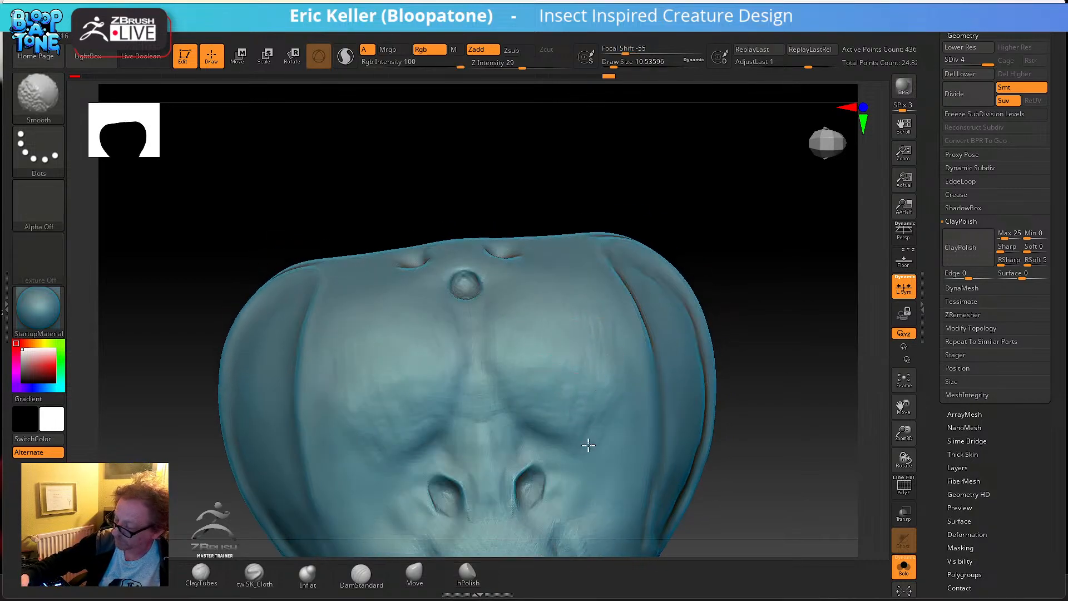
# - Refine the surface around the antenna sockets with hPolish and light smoothing
pyautogui.moveTo(562, 305); pyautogui.dragTo(599, 334, button='right')
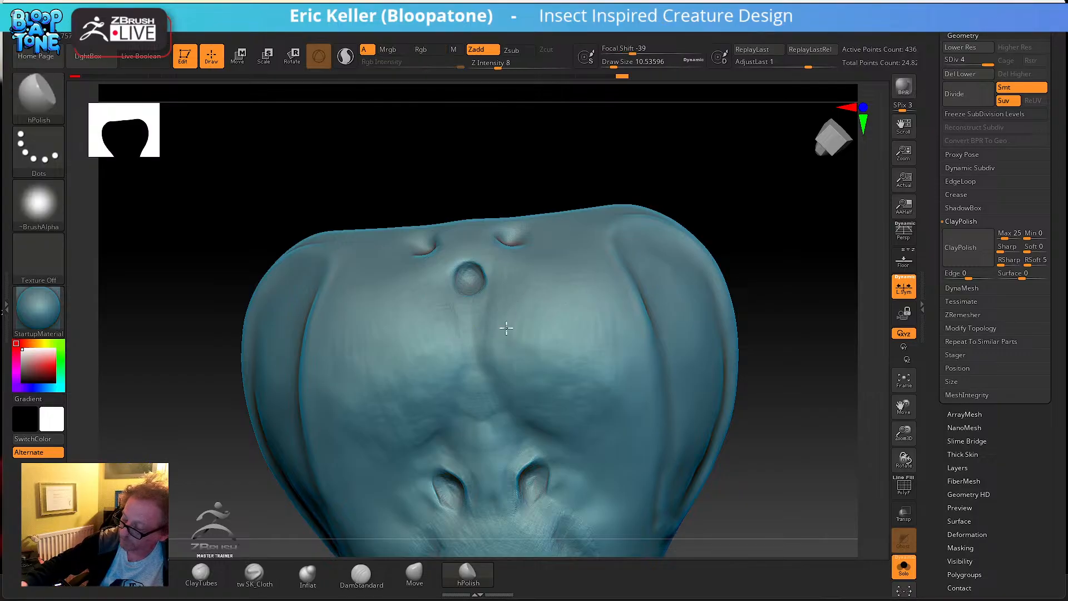
pyautogui.moveTo(519, 349); pyautogui.dragTo(501, 385, button='right')
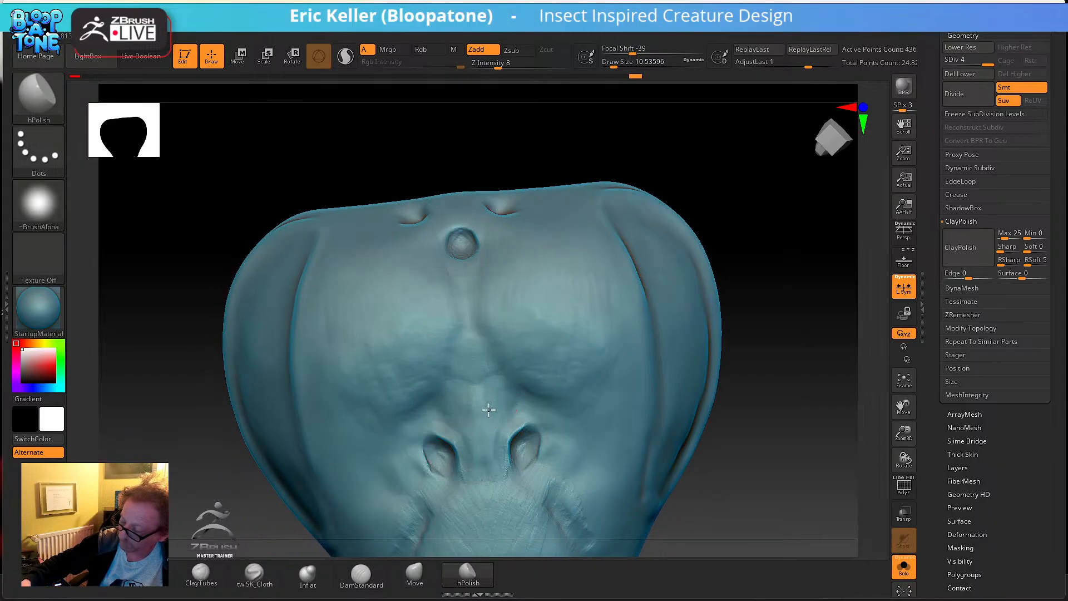
pyautogui.keyDown('alt'); pyautogui.moveTo(482, 476); pyautogui.dragTo(492, 441, button='right'); pyautogui.keyUp('alt')
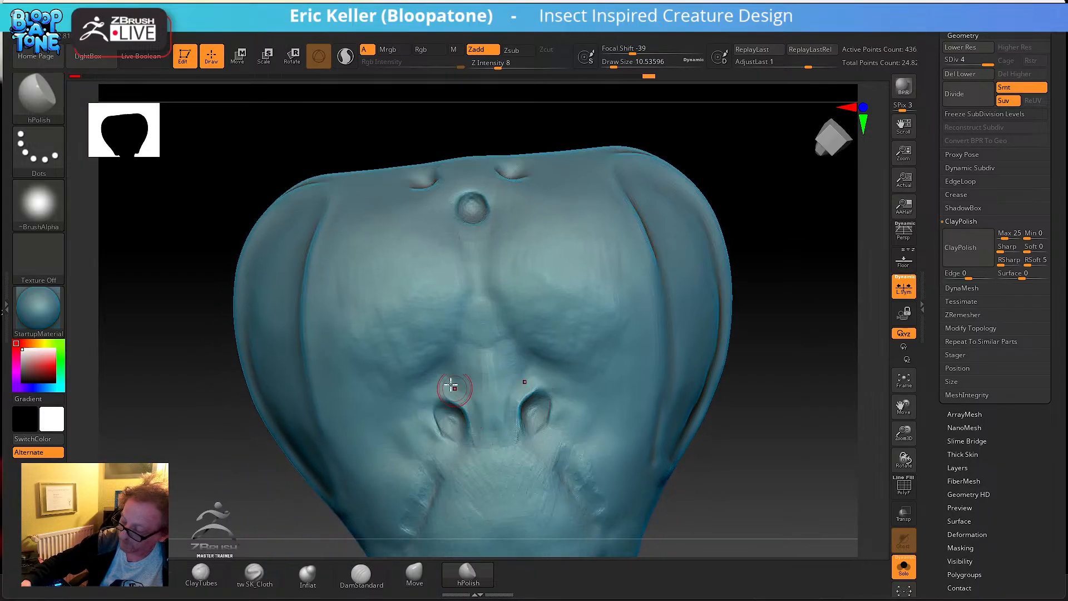
pyautogui.keyDown('shift'); pyautogui.moveTo(447, 413); pyautogui.dragTo(450, 423); pyautogui.keyUp('shift')
pyautogui.moveTo(458, 437); pyautogui.dragTo(455, 394, button='right')
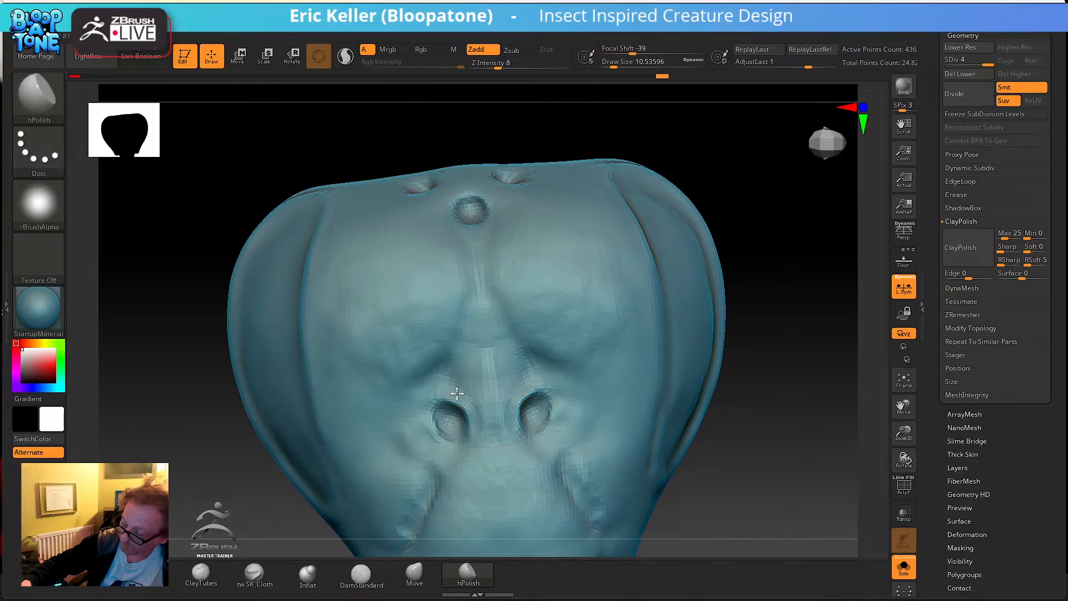
pyautogui.moveTo(420, 412); pyautogui.dragTo(413, 429)
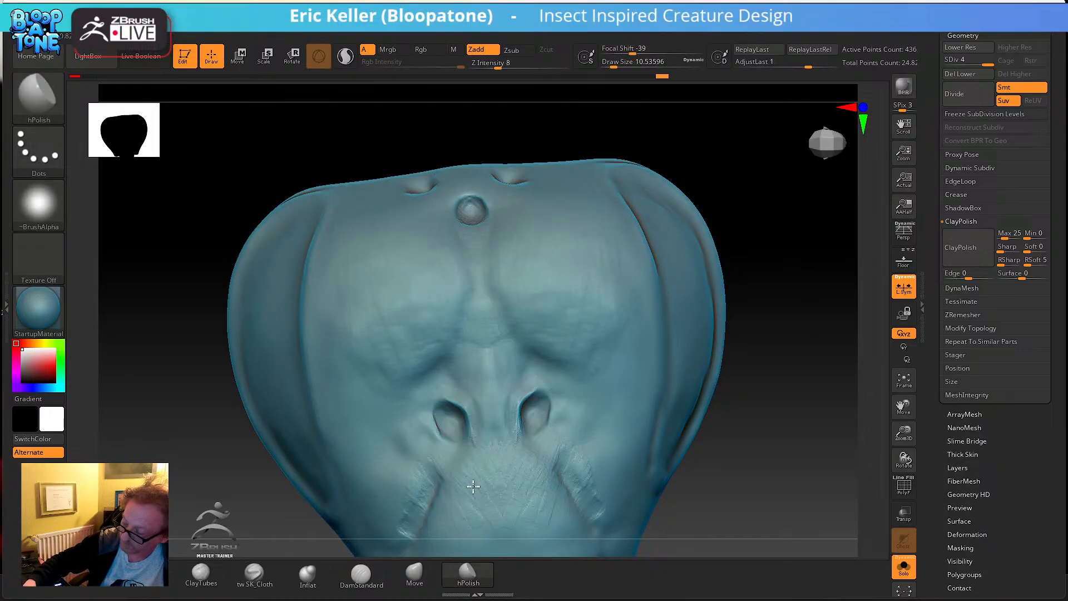
# - Smooth the rough clay ridges along both sides of the face plate and soften the brow surface
pyautogui.moveTo(485, 512)
pyautogui.mouseDown(button='right')
pyautogui.moveTo(520, 453)
pyautogui.moveTo(523, 424)
pyautogui.mouseUp(button='right')
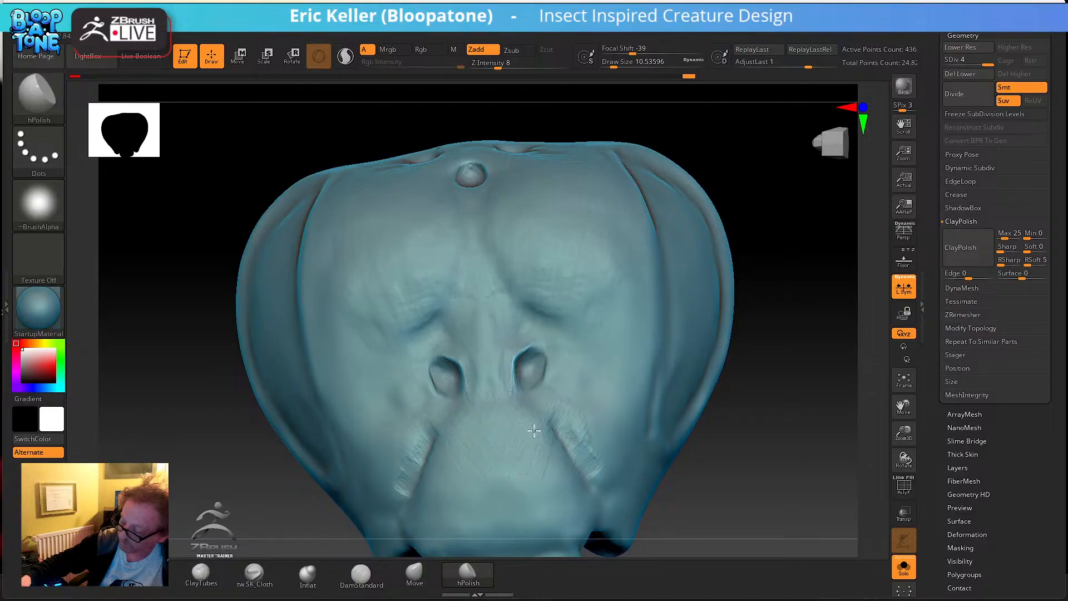
pyautogui.moveTo(422, 459)
pyautogui.keyDown('shift'); pyautogui.mouseDown()
pyautogui.moveTo(400, 486)
pyautogui.moveTo(400, 465)
pyautogui.moveTo(406, 492)
pyautogui.moveTo(397, 485)
pyautogui.moveTo(407, 459)
pyautogui.mouseUp(); pyautogui.keyUp('shift')
pyautogui.moveTo(411, 445); pyautogui.dragTo(401, 484, button='right')
pyautogui.moveTo(401, 484)
pyautogui.keyDown('shift'); pyautogui.mouseDown()
pyautogui.moveTo(421, 437)
pyautogui.moveTo(409, 440)
pyautogui.mouseUp(); pyautogui.keyUp('shift')
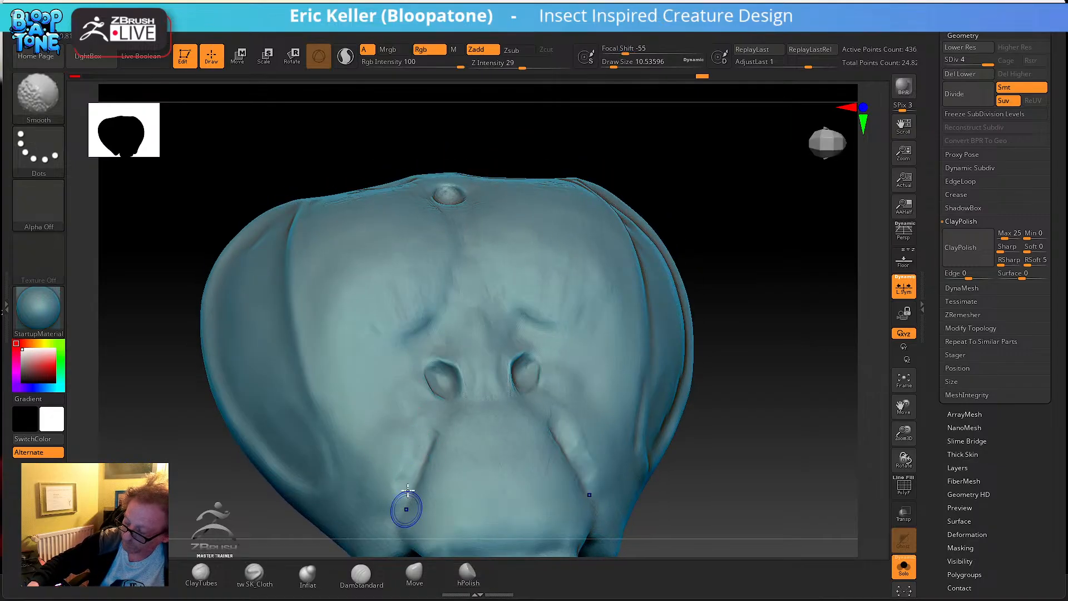
pyautogui.moveTo(405, 512); pyautogui.dragTo(429, 429, button='right')
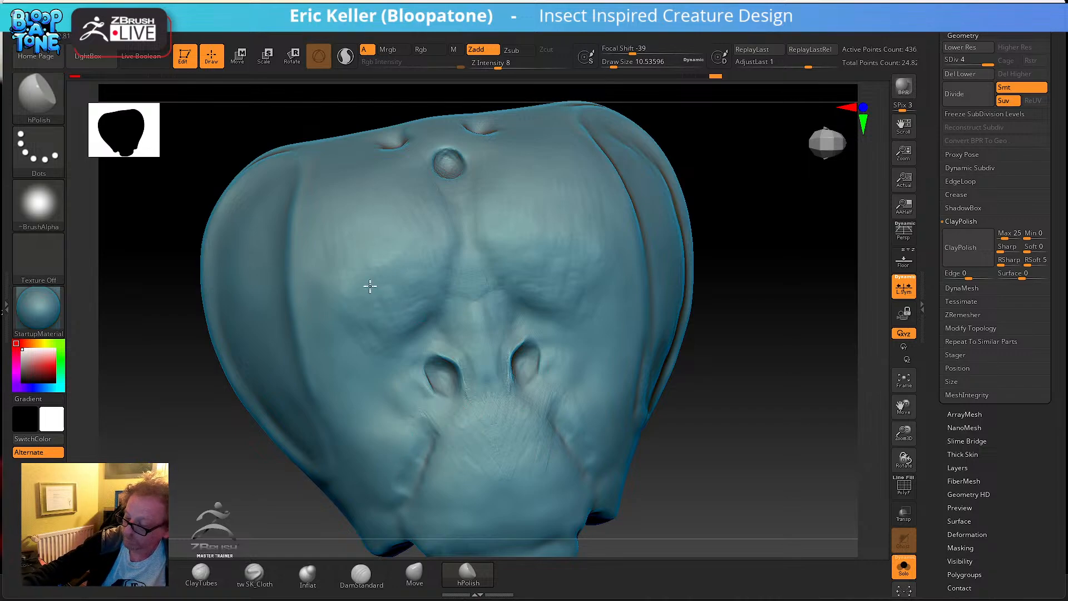
pyautogui.press('shift')
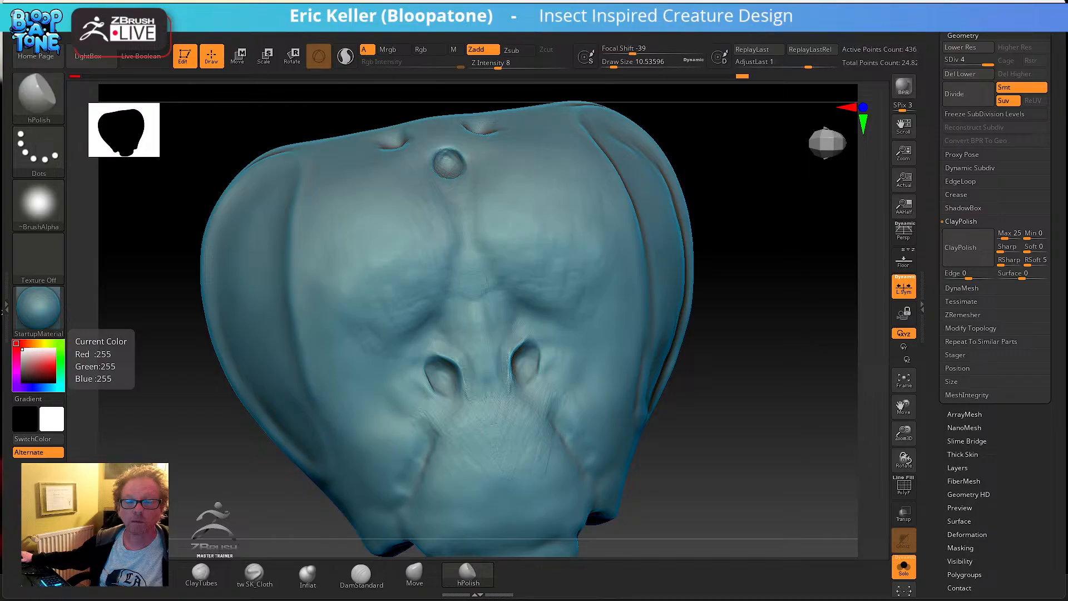
# - Switch to the web browser and look over the home page of the Bloopatone YouTube channel
pyautogui.moveTo(0, 123); pyautogui.dragTo(557, 1)
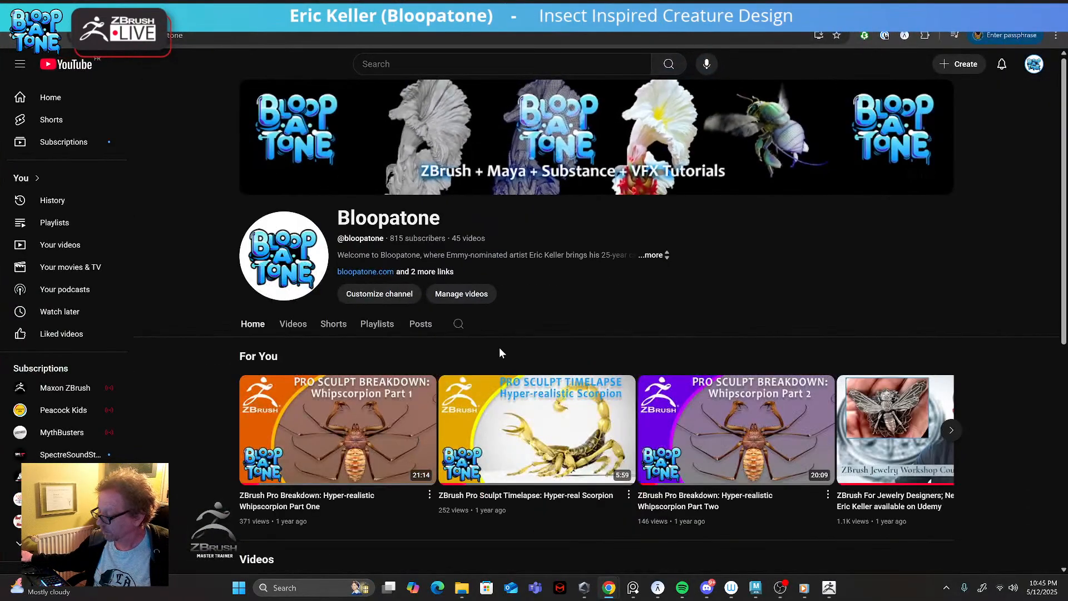
pyautogui.scroll(-3, 499, 350)
pyautogui.scroll(-2, 500, 351)
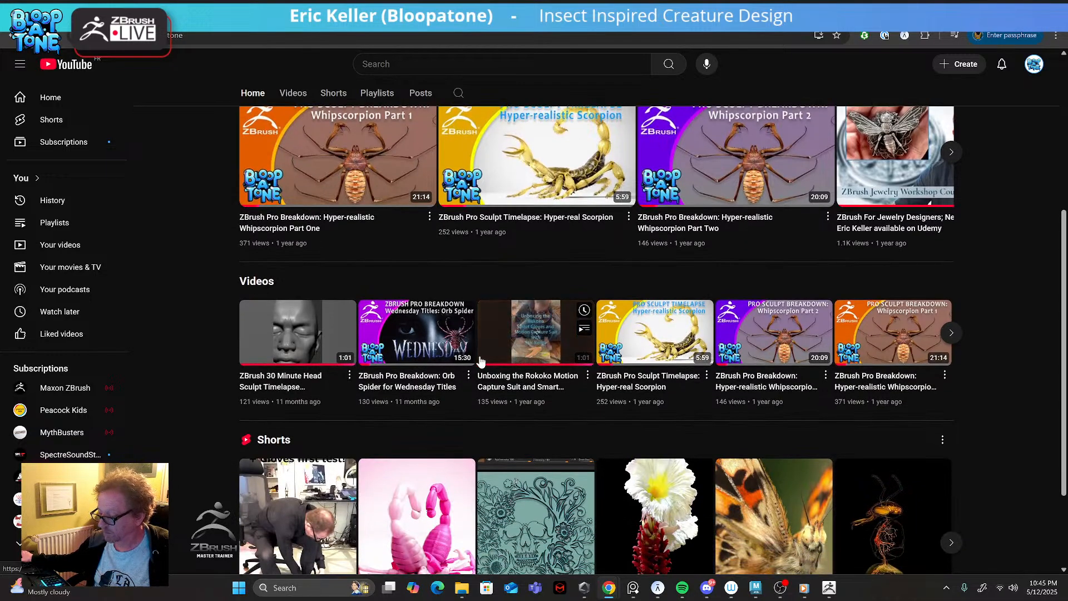
pyautogui.scroll(-2, 427, 270)
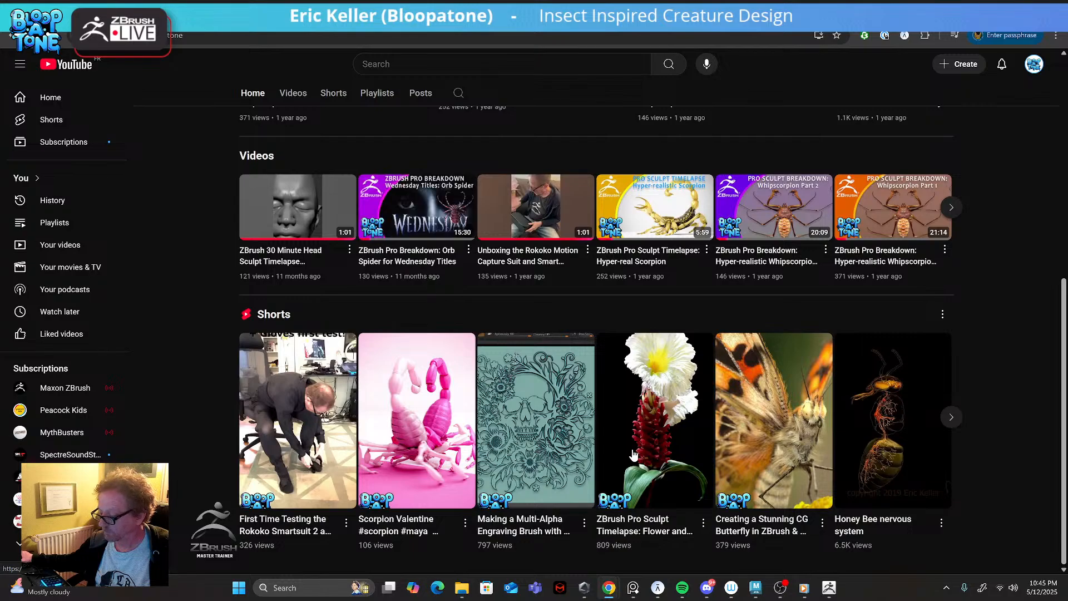
pyautogui.scroll(4, 660, 461)
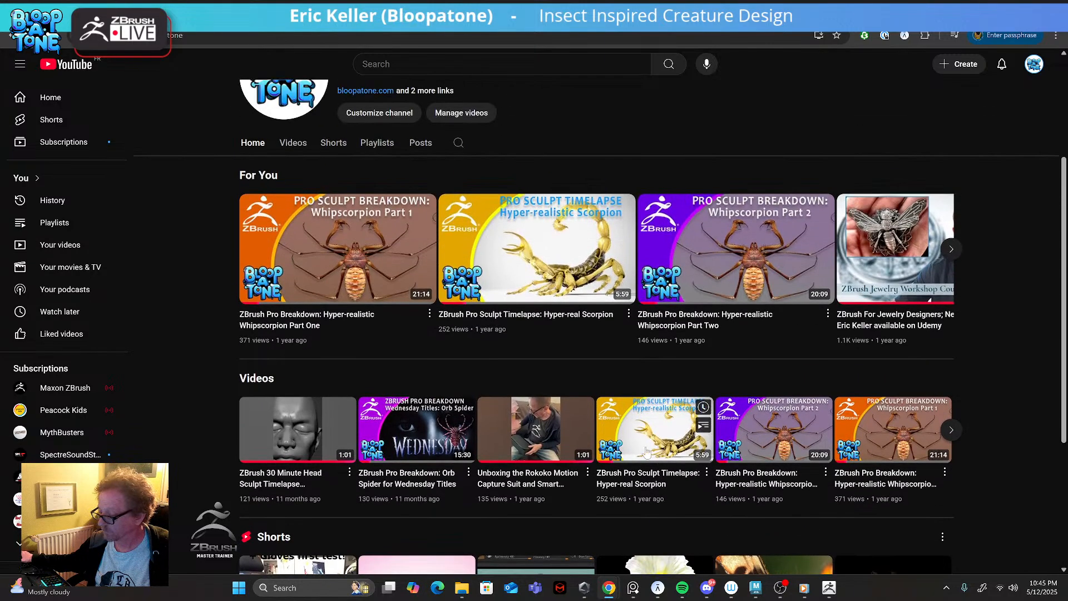
# - Open the channel's full list of videos and look through it down to the oldest uploads
pyautogui.click(292, 144)
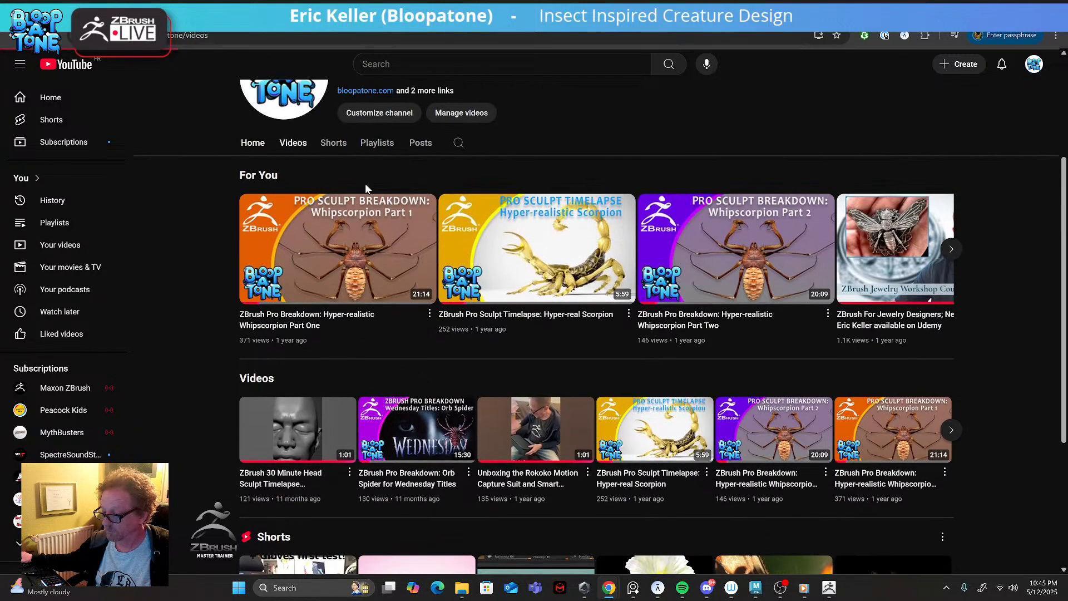
pyautogui.scroll(-5, 590, 324)
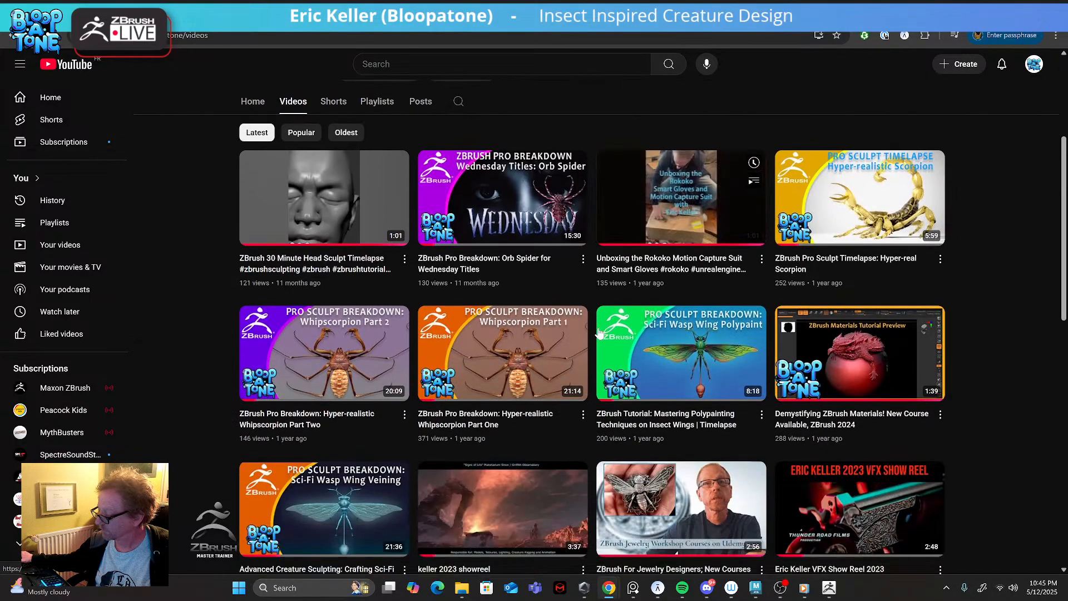
pyautogui.scroll(-4, 668, 382)
pyautogui.scroll(-3, 668, 383)
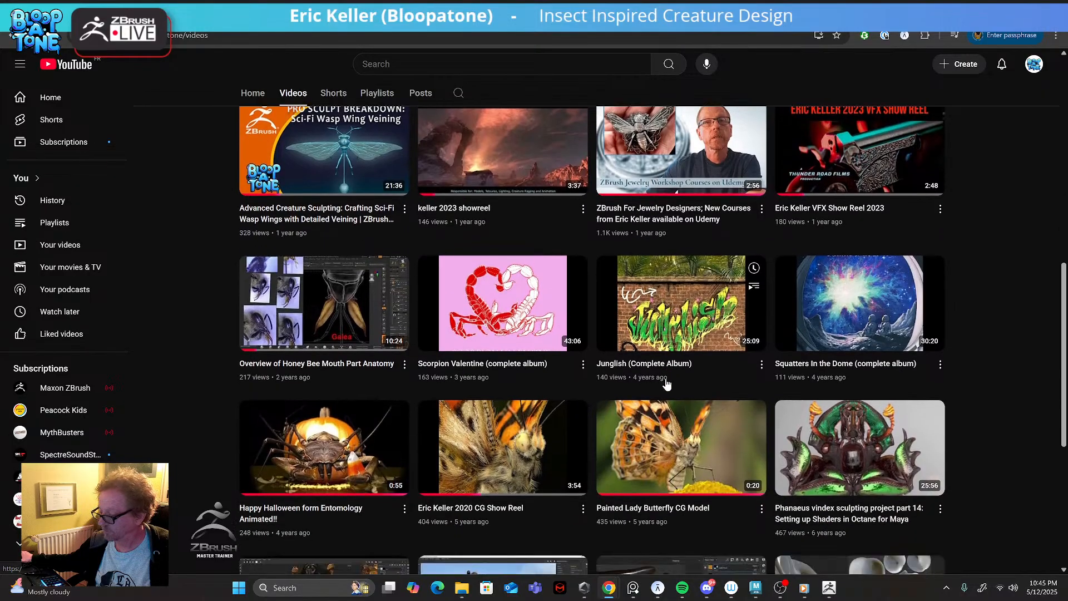
pyautogui.scroll(-2, 410, 262)
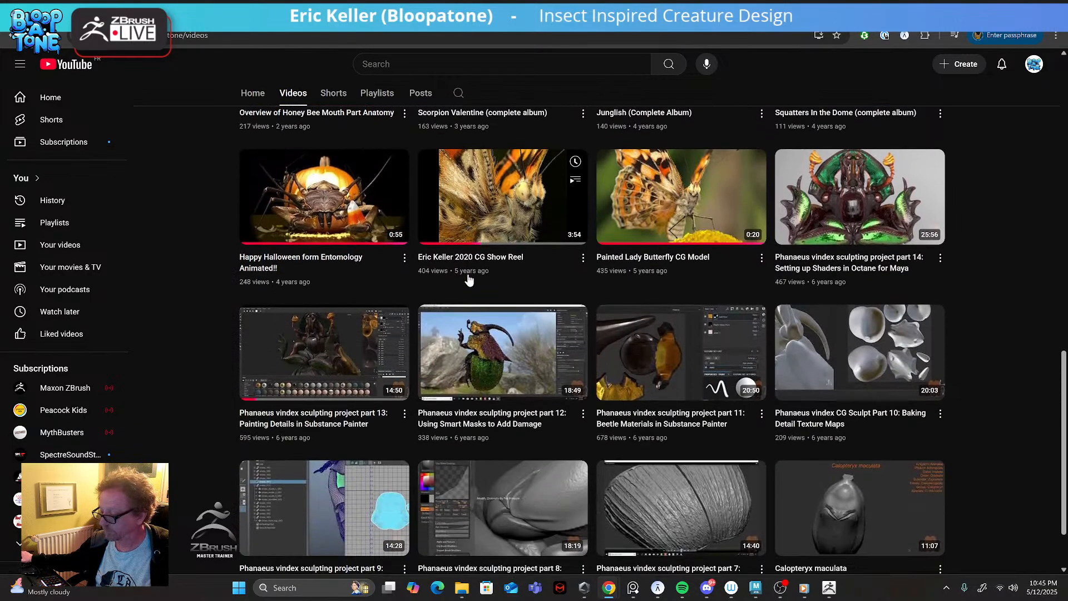
pyautogui.scroll(-2, 467, 277)
pyautogui.scroll(-7, 467, 277)
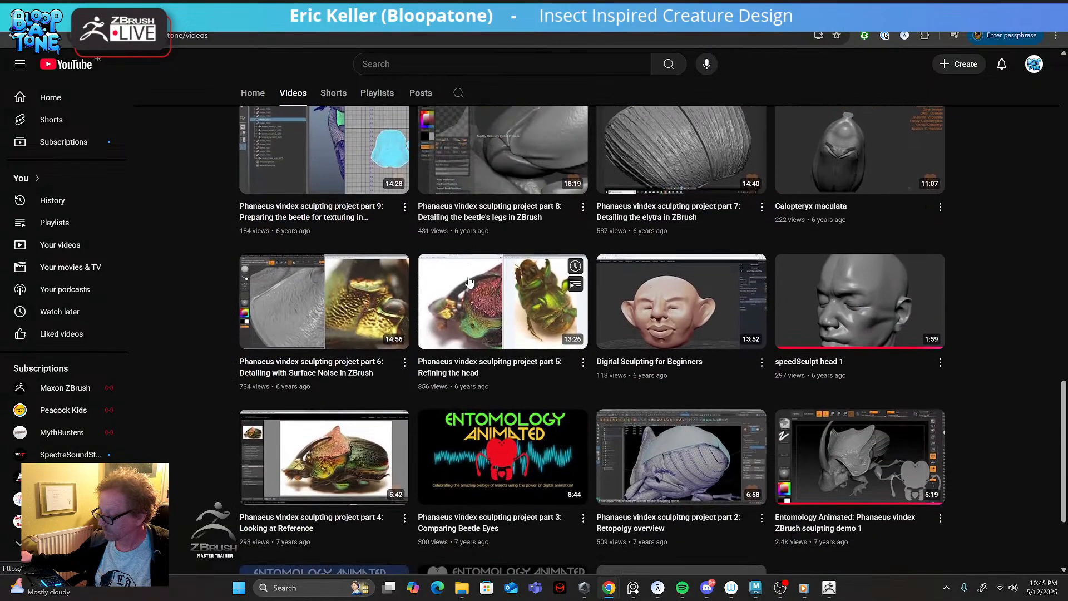
pyautogui.scroll(-1, 469, 282)
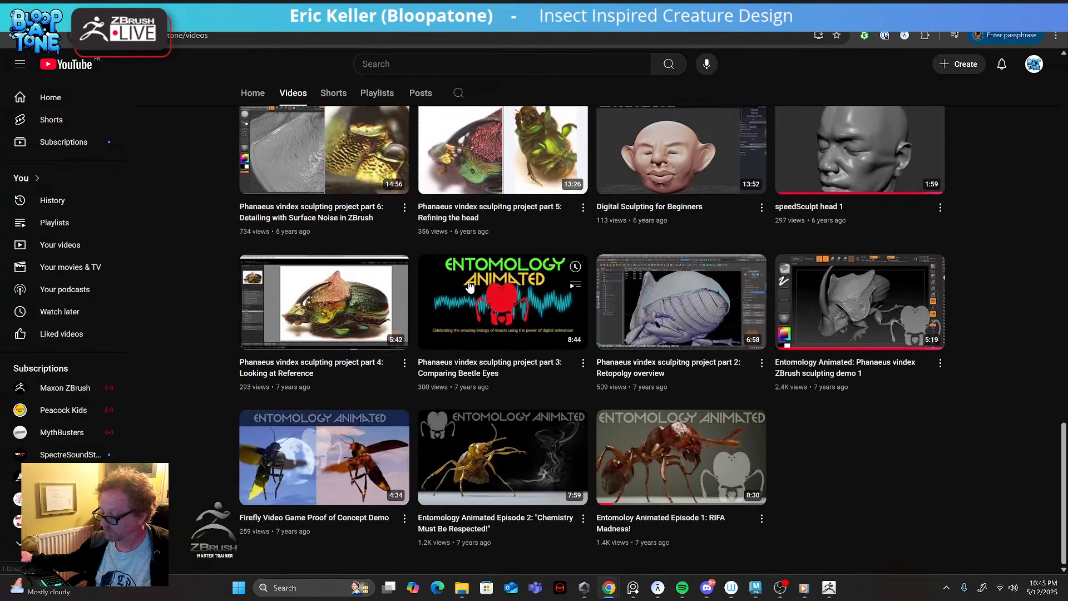
# - Look back through the channel's video list from the oldest uploads to the newest ones
pyautogui.scroll(6, 754, 357)
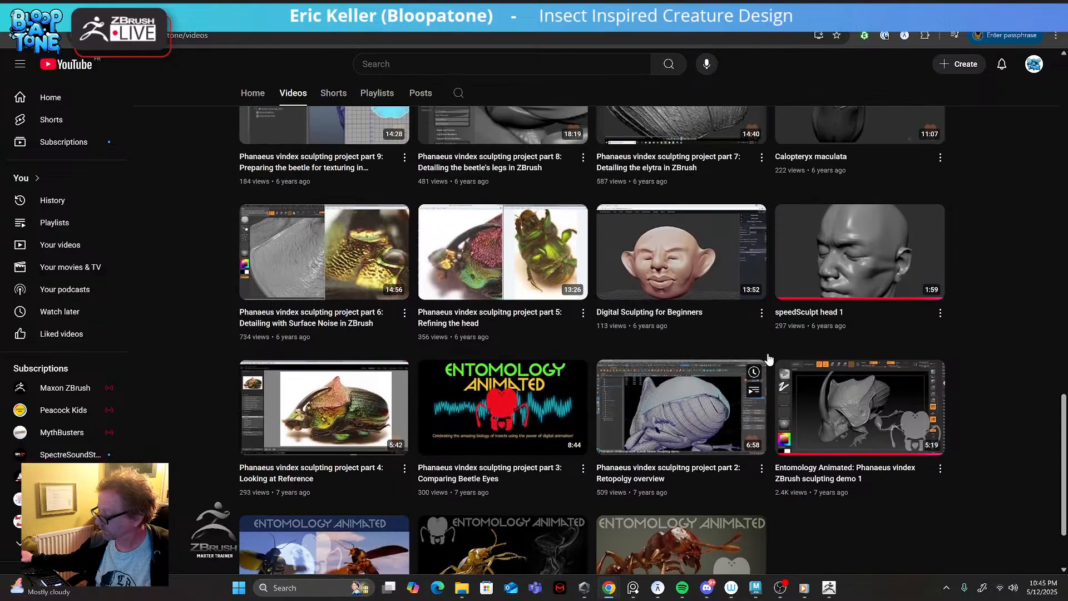
pyautogui.scroll(4, 754, 357)
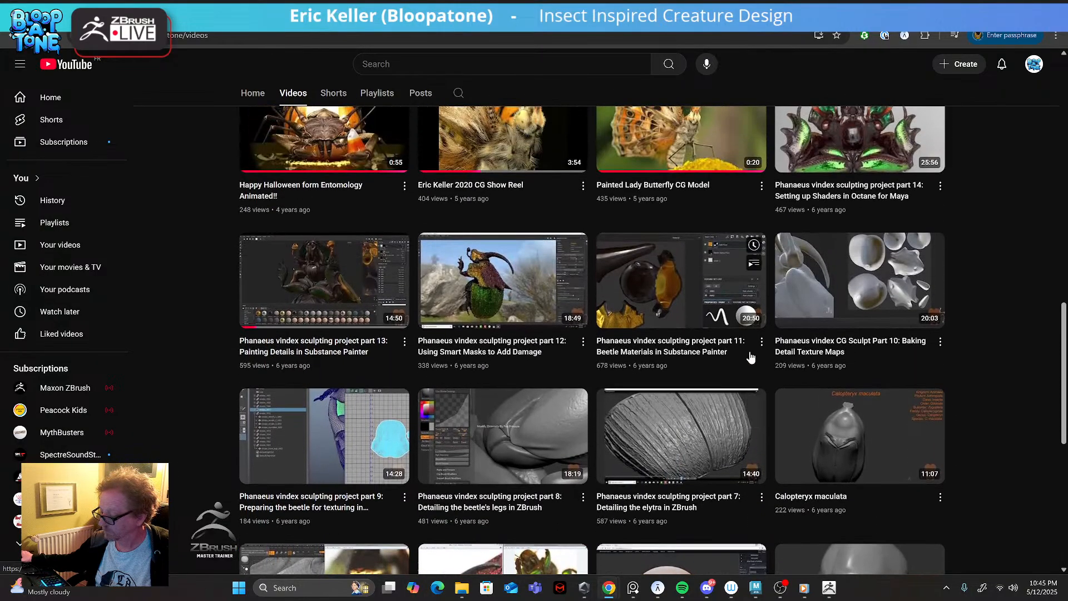
pyautogui.scroll(6, 751, 357)
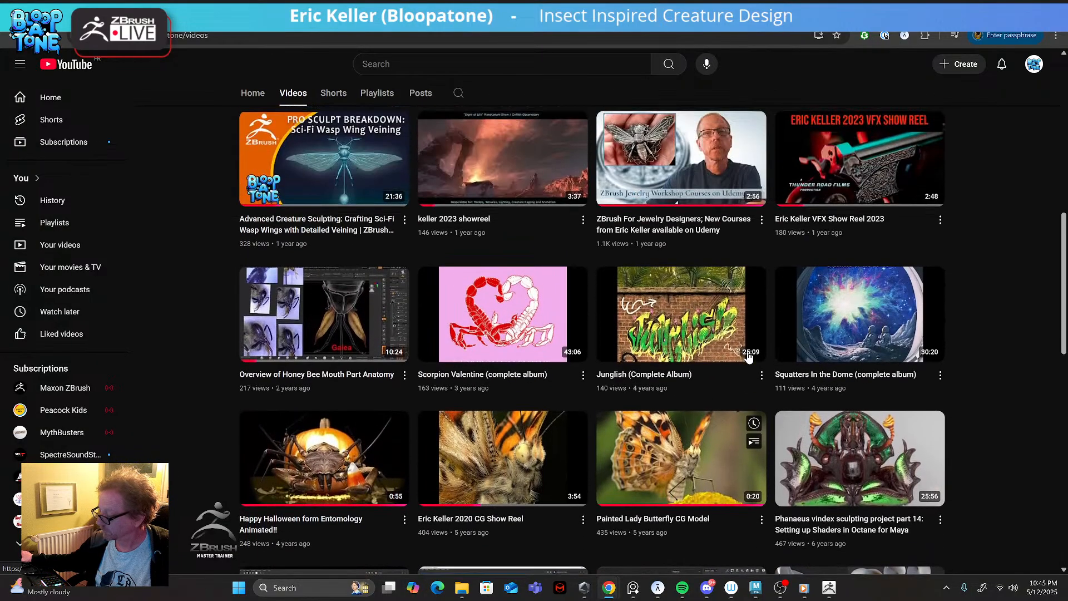
pyautogui.scroll(4, 748, 357)
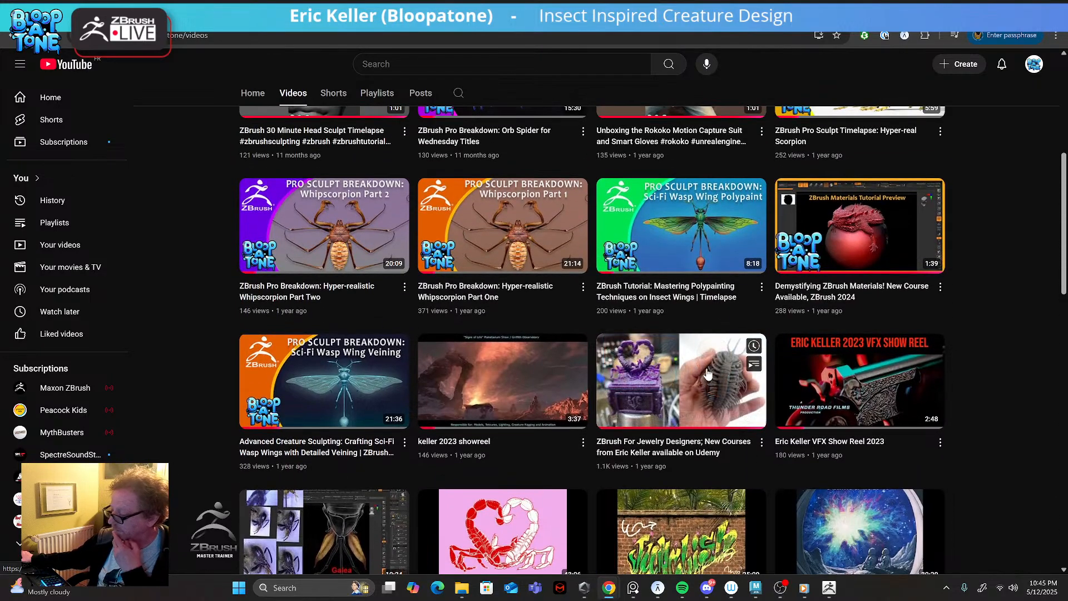
pyautogui.scroll(4, 680, 376)
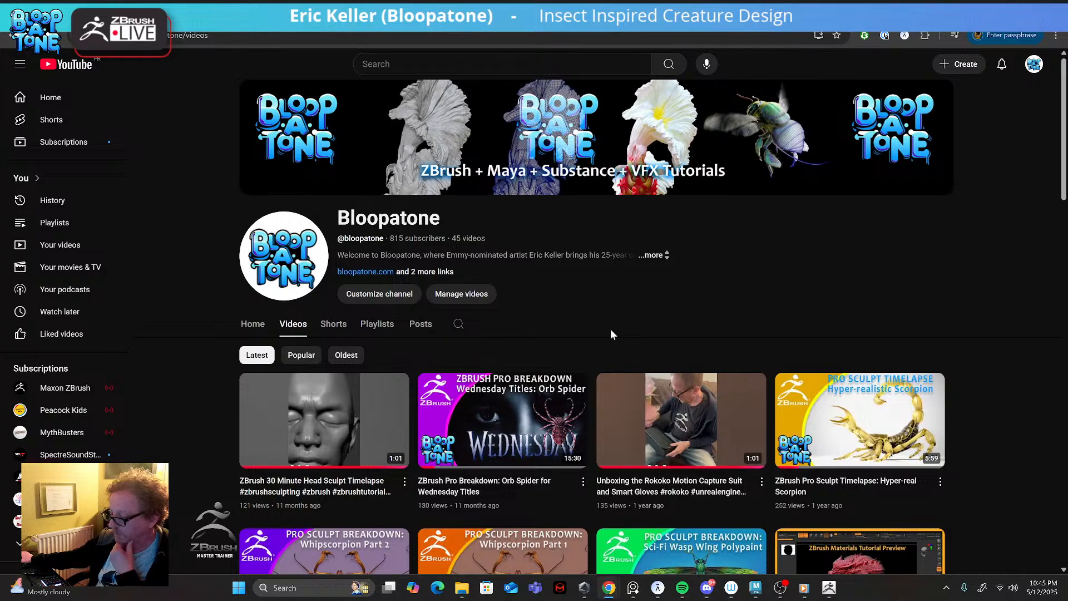
# - Look through the channel's Phanaeus vindex sculpting project series and the early Entomology Animated videos
pyautogui.scroll(-3, 610, 329)
pyautogui.scroll(-7, 550, 328)
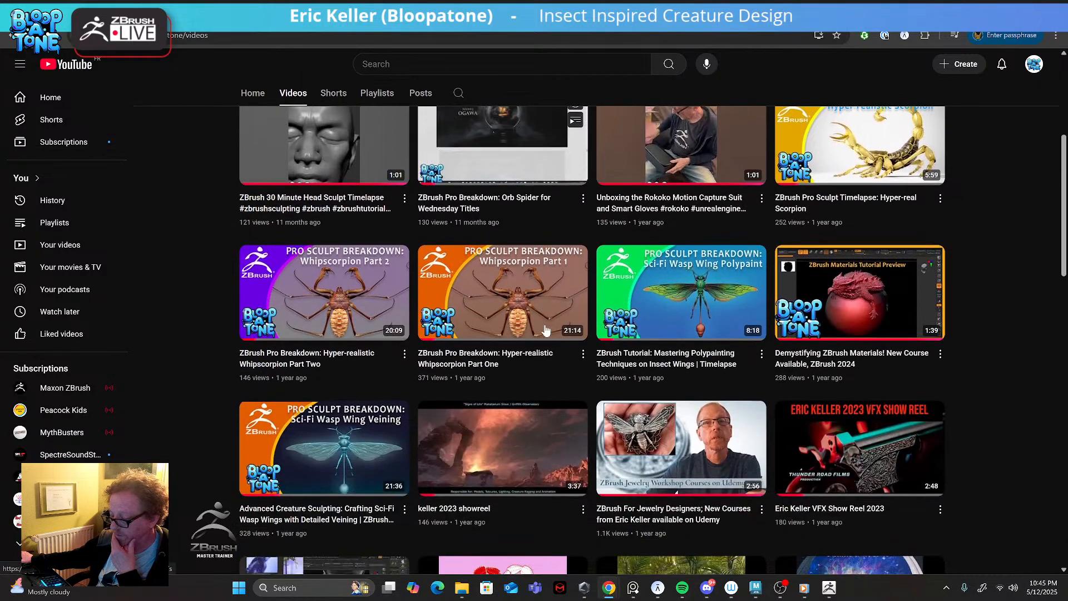
pyautogui.scroll(-7, 547, 334)
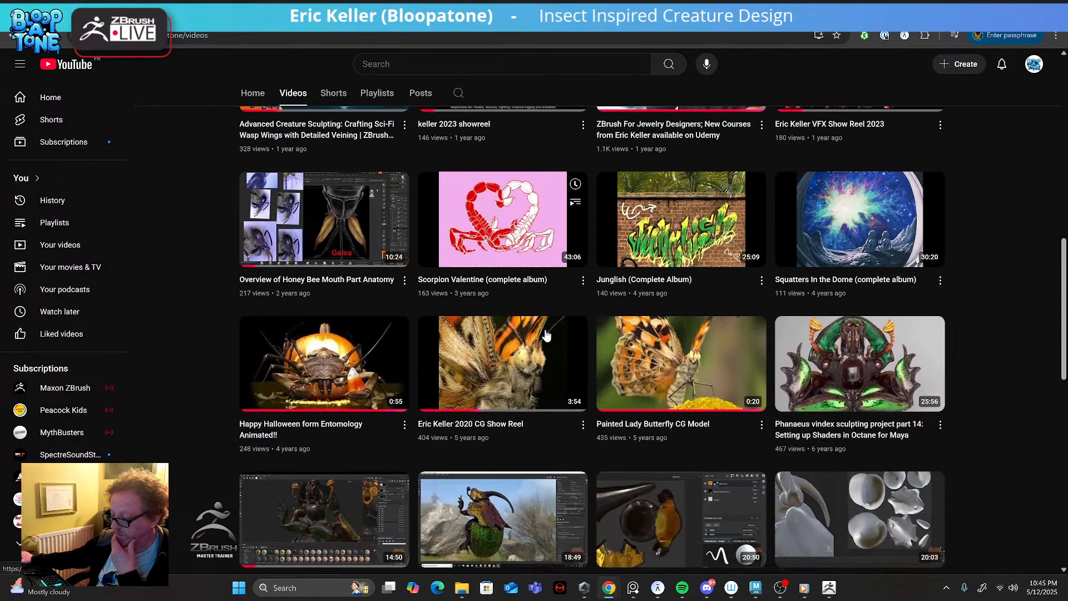
pyautogui.scroll(-3, 546, 335)
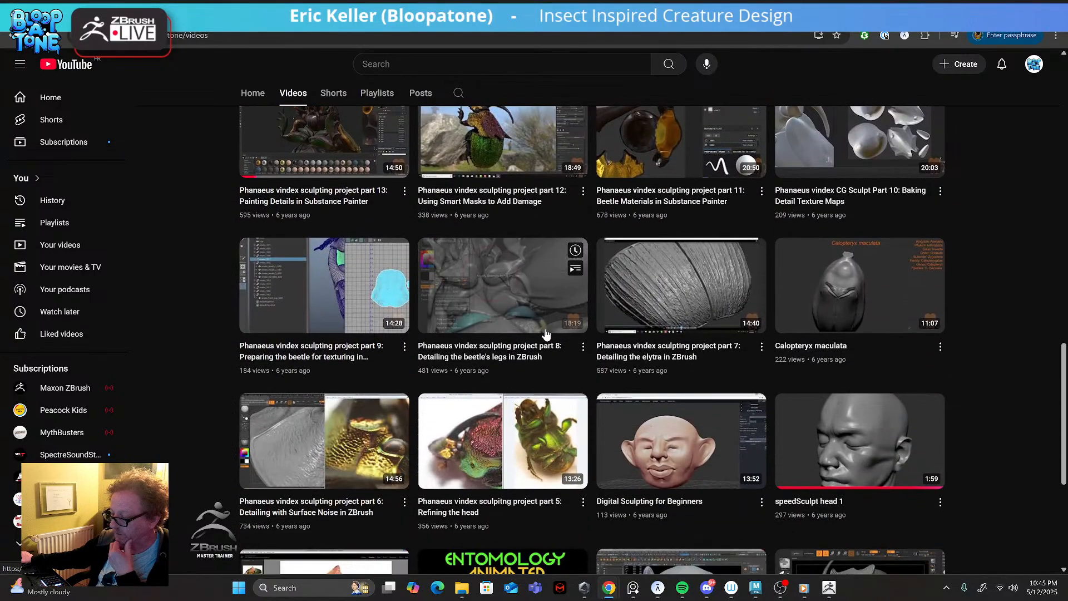
pyautogui.scroll(3, 546, 335)
pyautogui.scroll(-1, 546, 334)
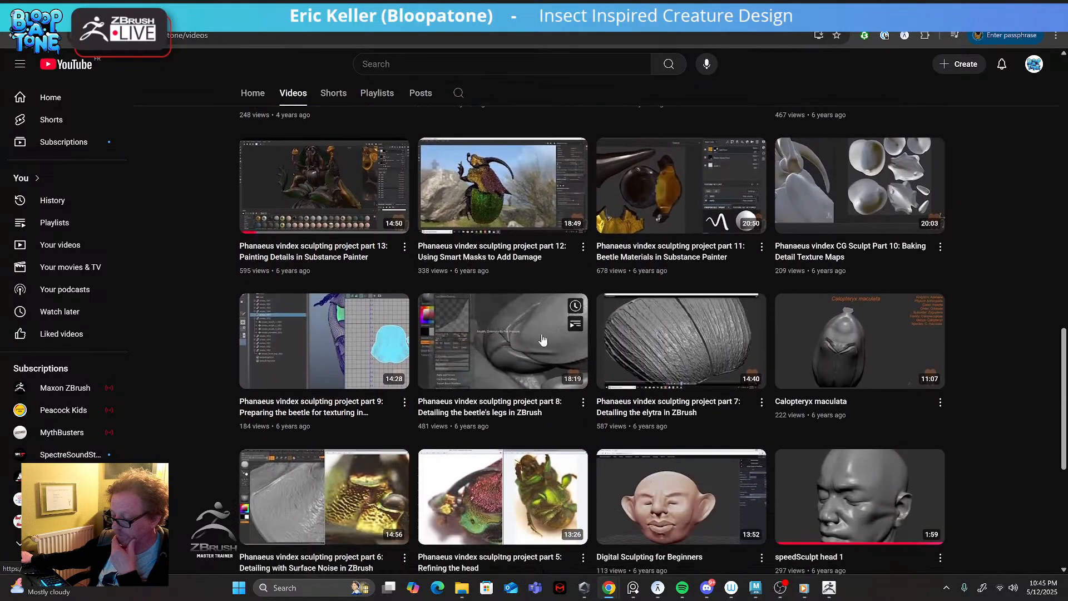
pyautogui.scroll(-2, 537, 350)
pyautogui.scroll(-2, 535, 355)
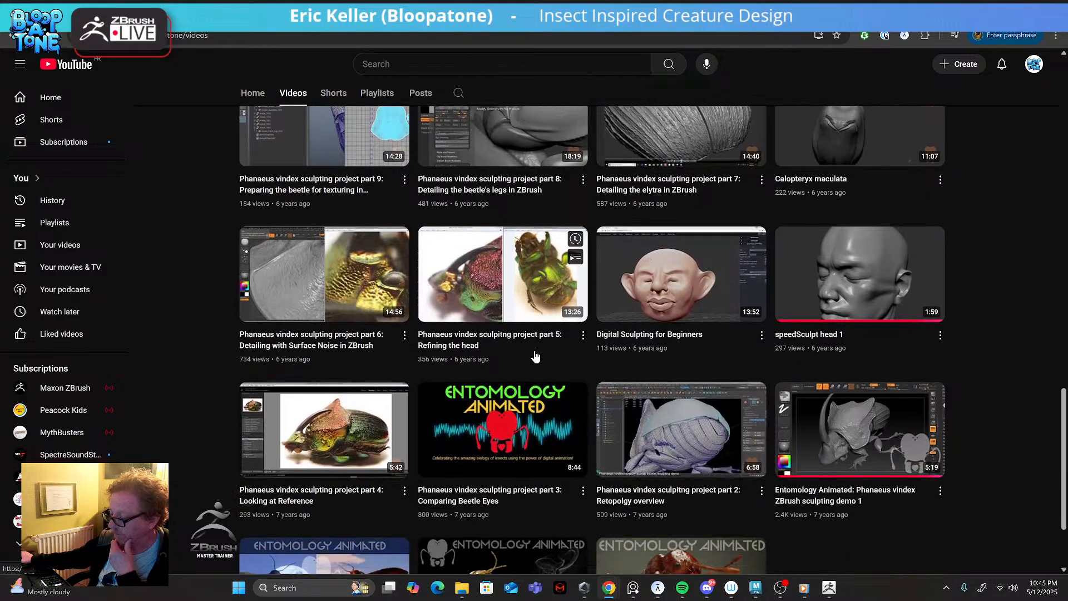
pyautogui.scroll(-2, 536, 357)
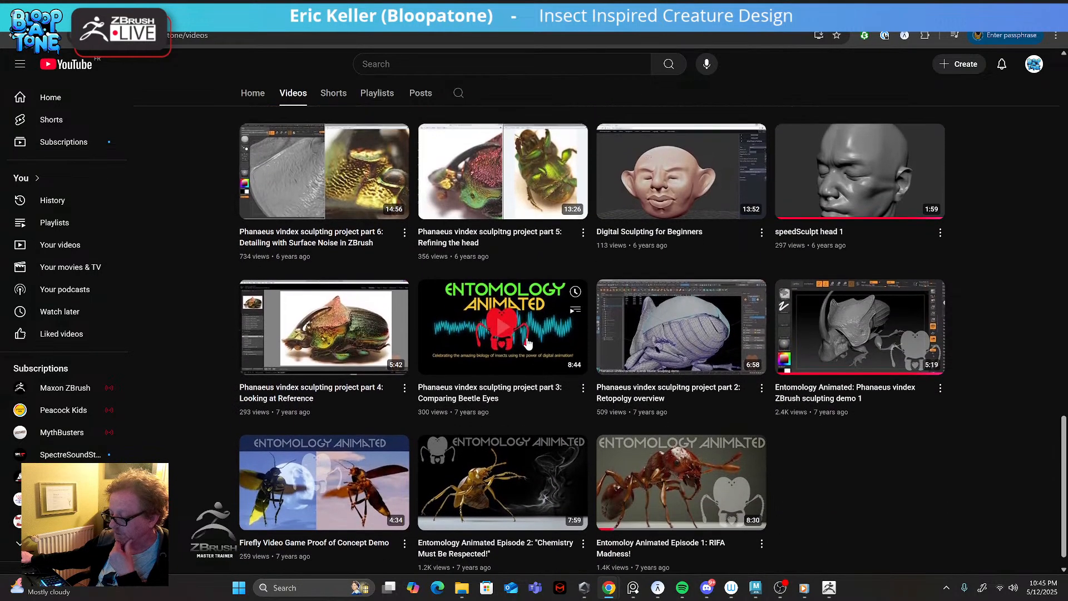
pyautogui.scroll(4, 389, 222)
# - Go to entomologyanimated.com and look over its Art Tutorials page down to the Ebony Jewelwing Damselfly demonstration
pyautogui.click(222, 34)
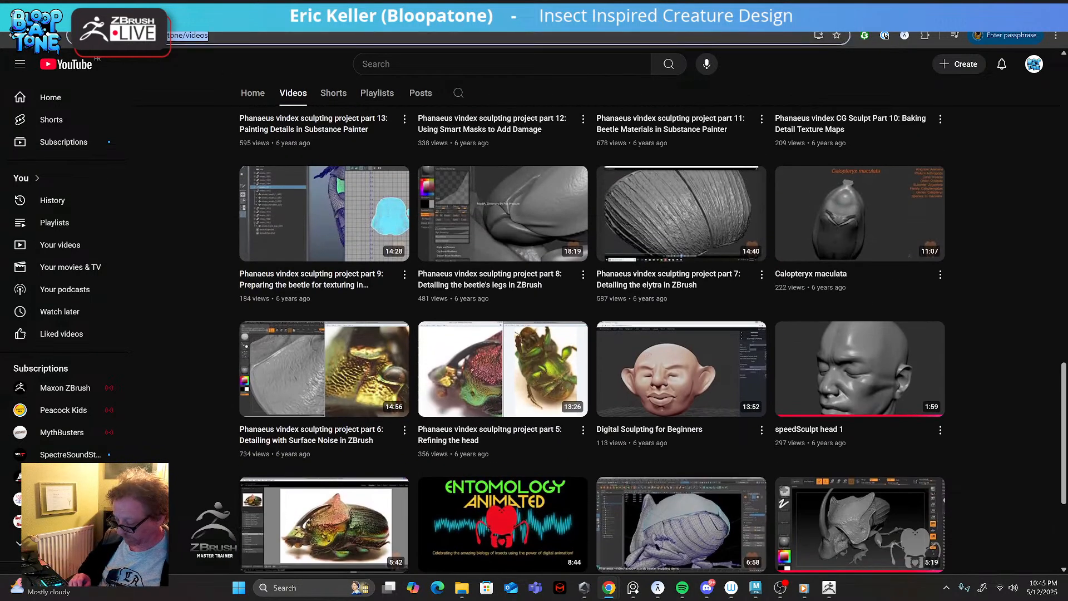
pyautogui.write('entomologyanimated.com')
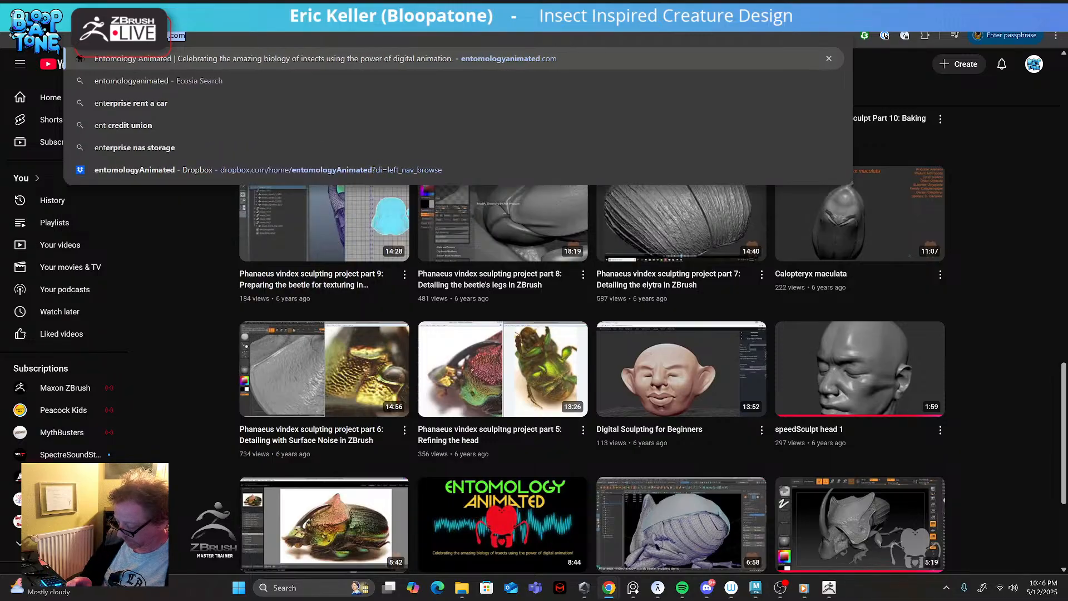
pyautogui.press('Return')
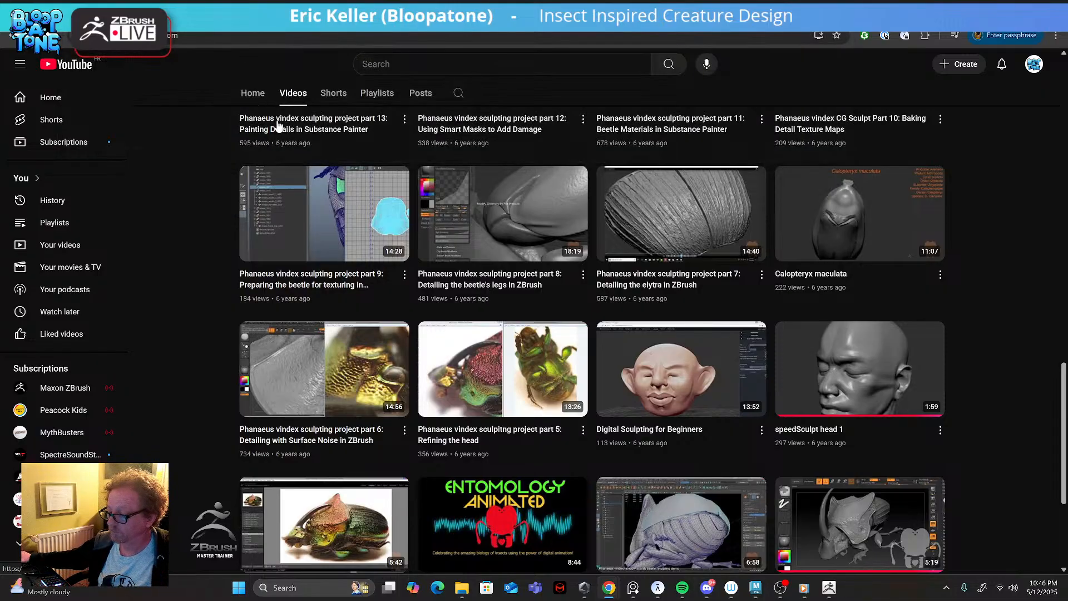
pyautogui.moveTo(536, 283)
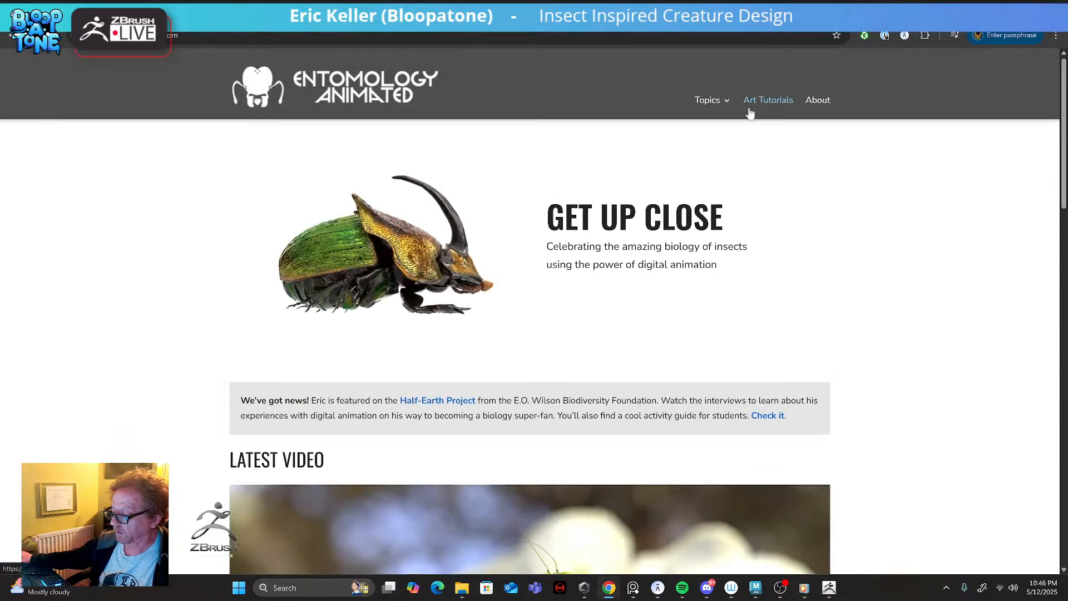
pyautogui.click(765, 100)
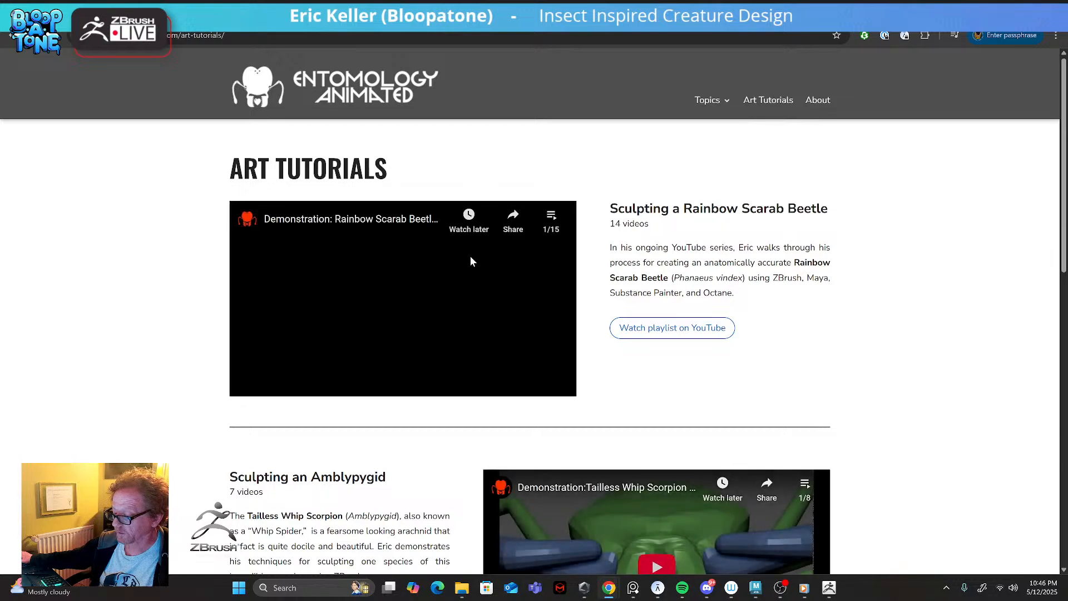
pyautogui.scroll(-5, 461, 267)
pyautogui.scroll(-4, 457, 268)
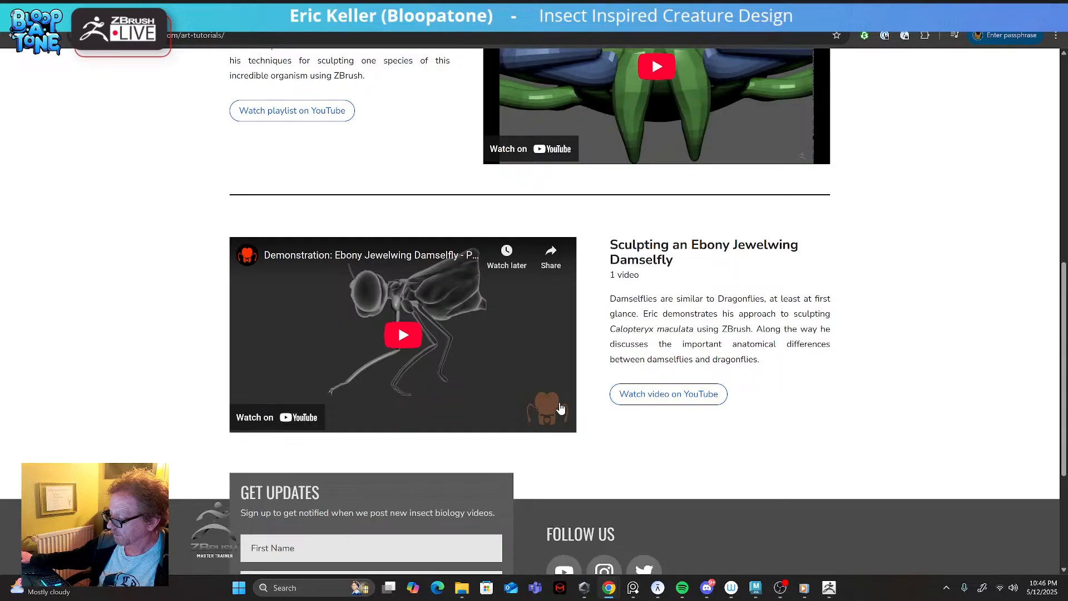
# - Open the Ebony Jewelwing Damselfly video on YouTube, skip the ad, skim through its sculpting stages and close the video
pyautogui.click(660, 391)
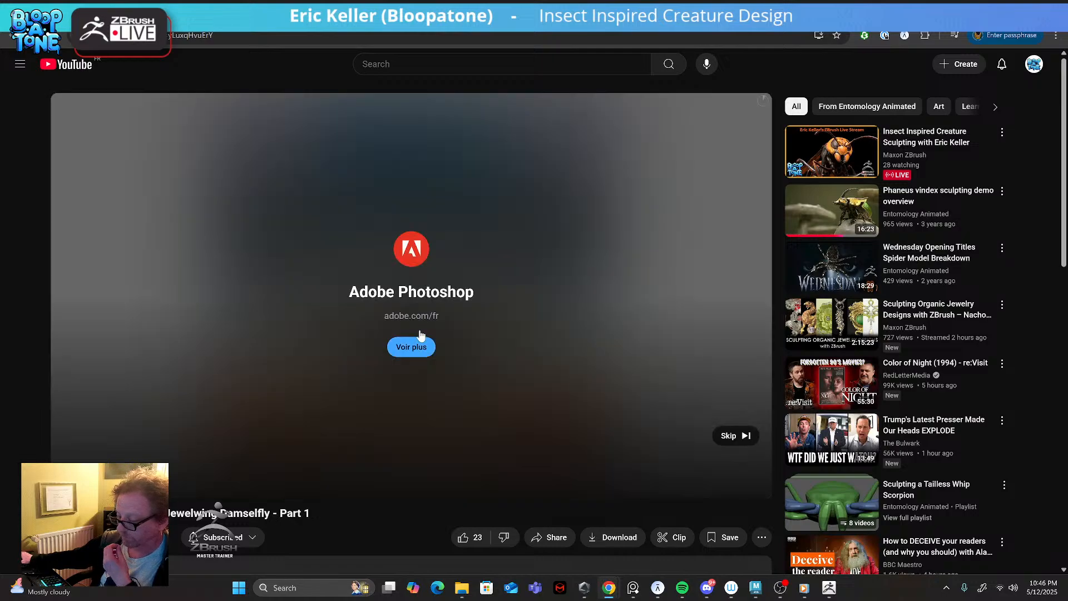
pyautogui.click(727, 435)
pyautogui.moveTo(265, 476); pyautogui.dragTo(500, 474)
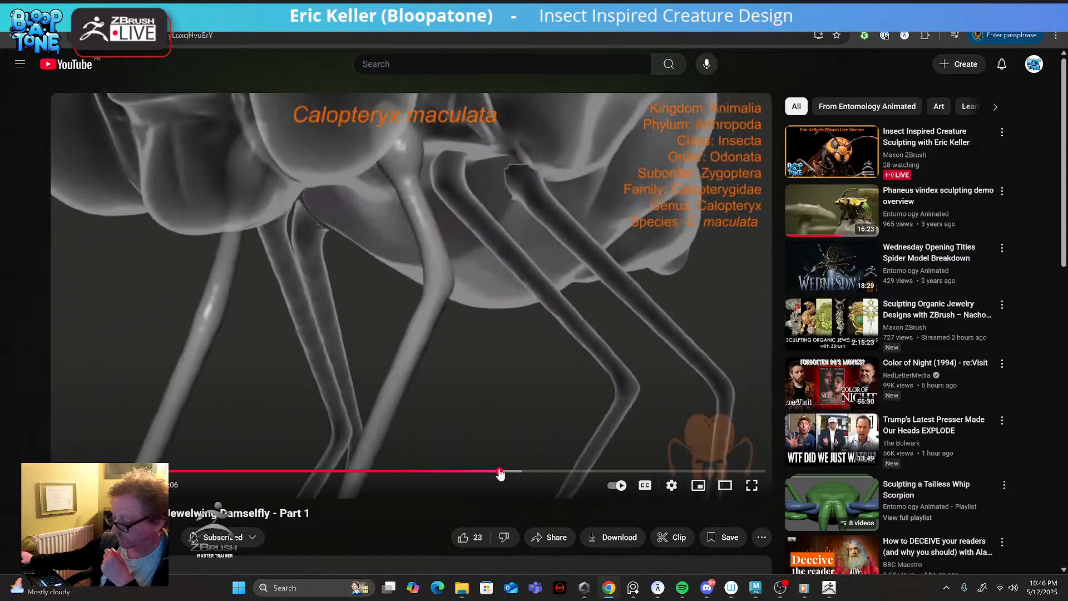
pyautogui.click(535, 473)
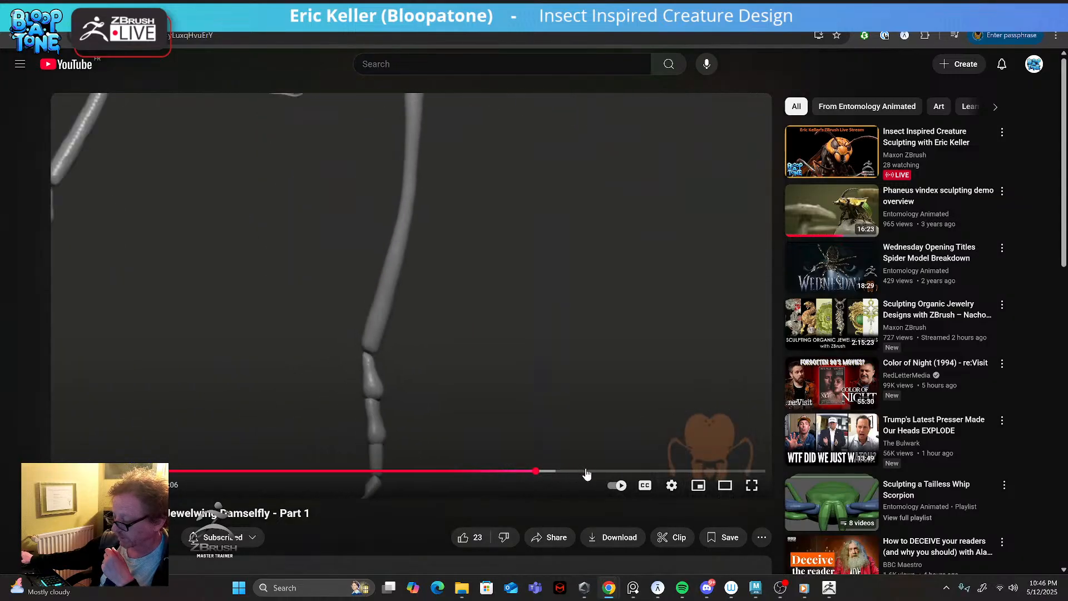
pyautogui.click(586, 473)
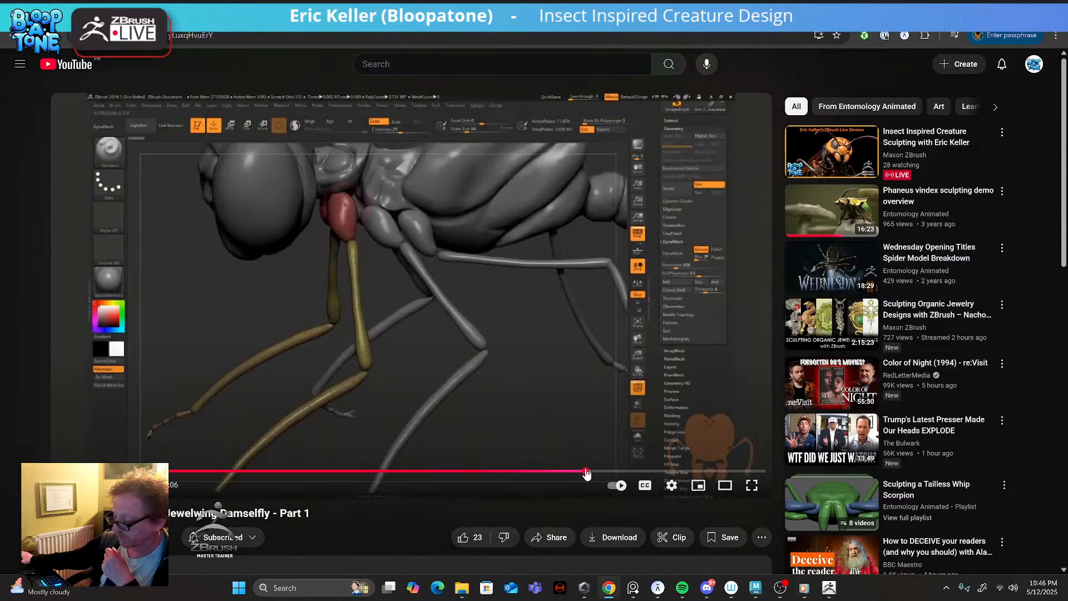
pyautogui.click(616, 473)
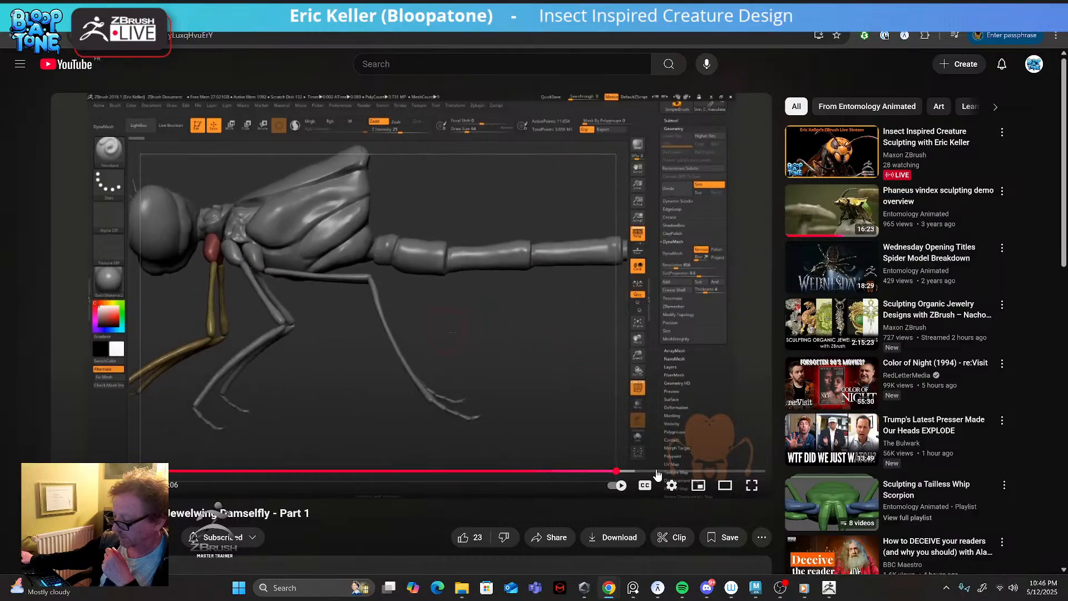
pyautogui.click(657, 472)
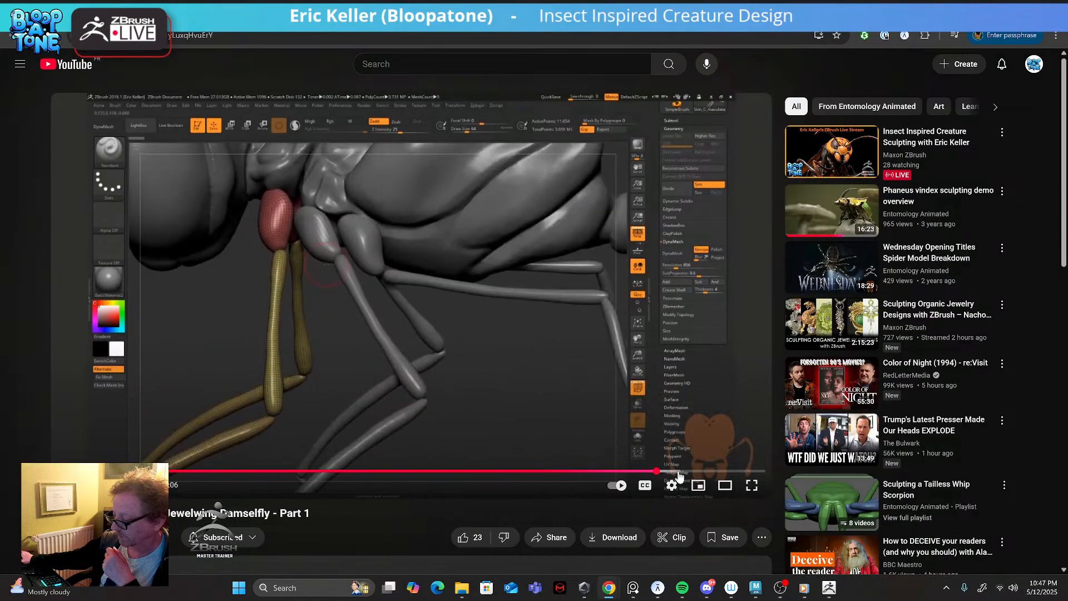
pyautogui.click(707, 472)
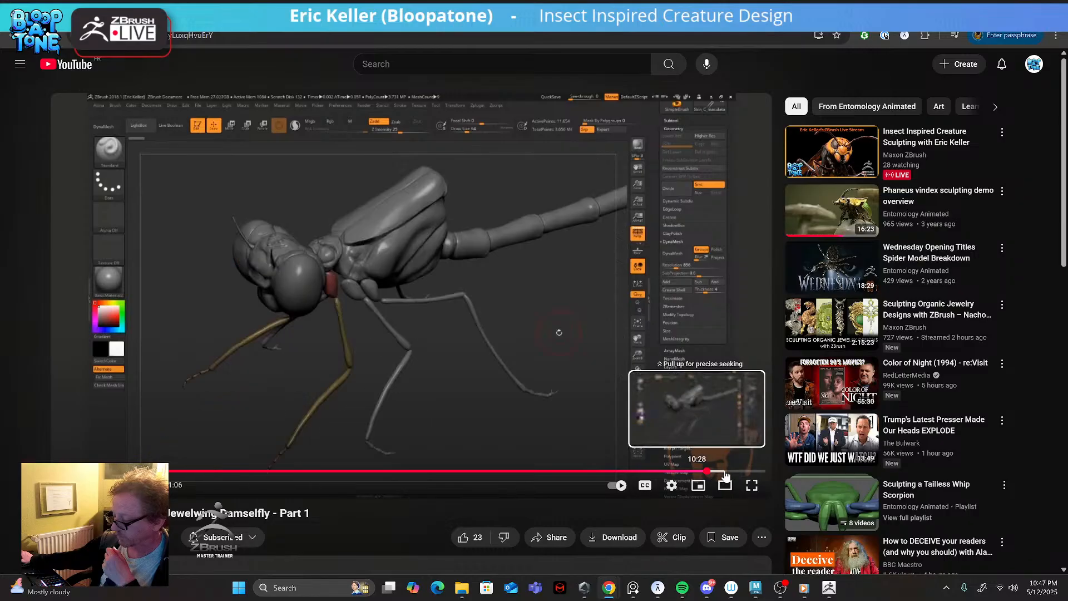
pyautogui.click(726, 472)
pyautogui.moveTo(742, 473); pyautogui.dragTo(240, 476)
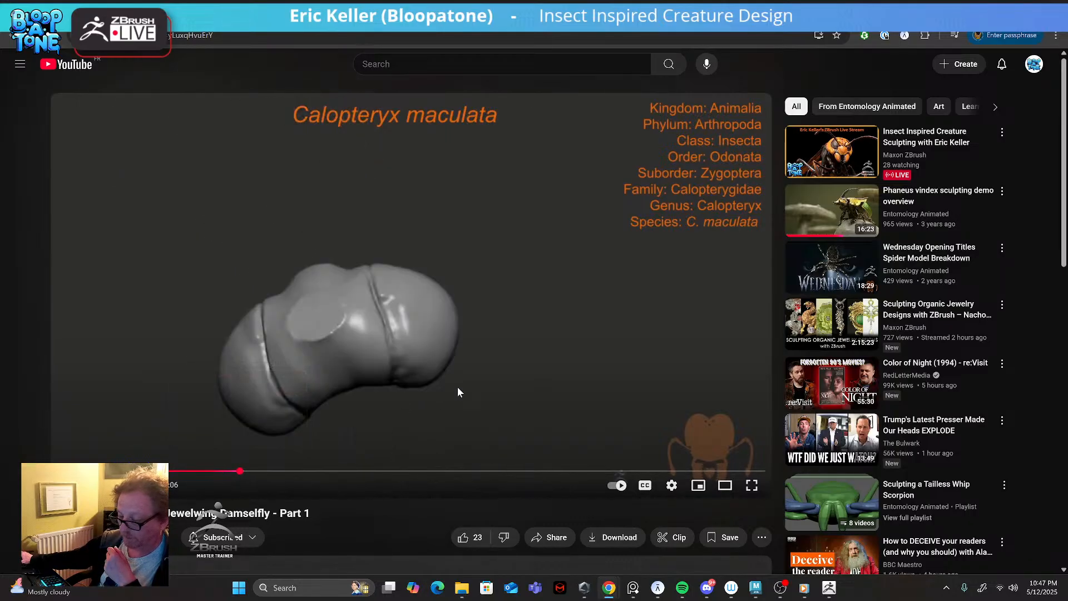
pyautogui.hotkey('ctrl', 'w')
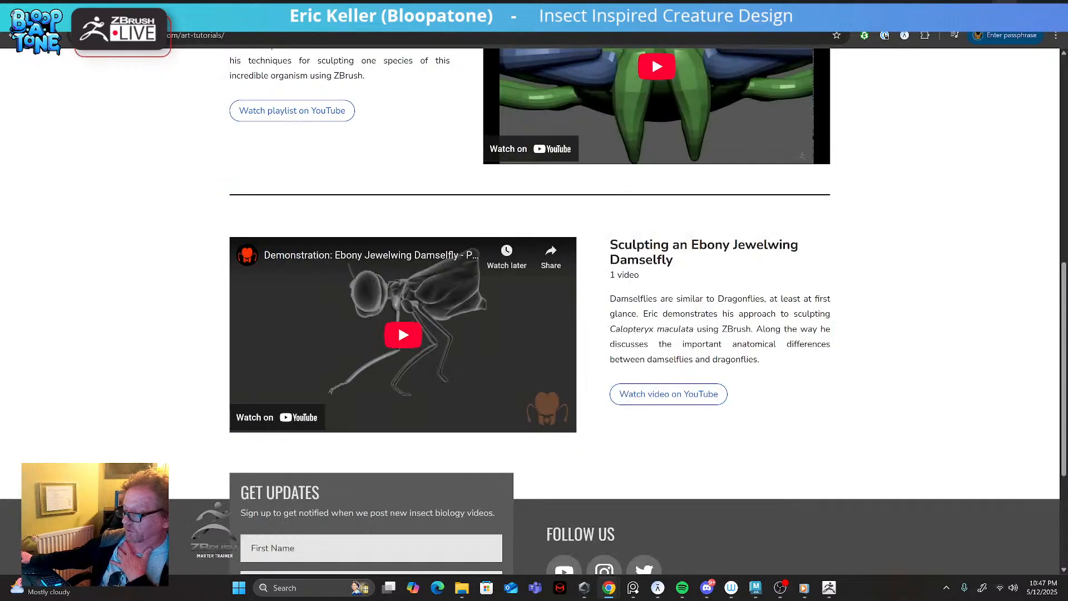
# - Return to ZBrush and examine the board of bee anatomy reference images in front of the head model
pyautogui.click(1004, 5)
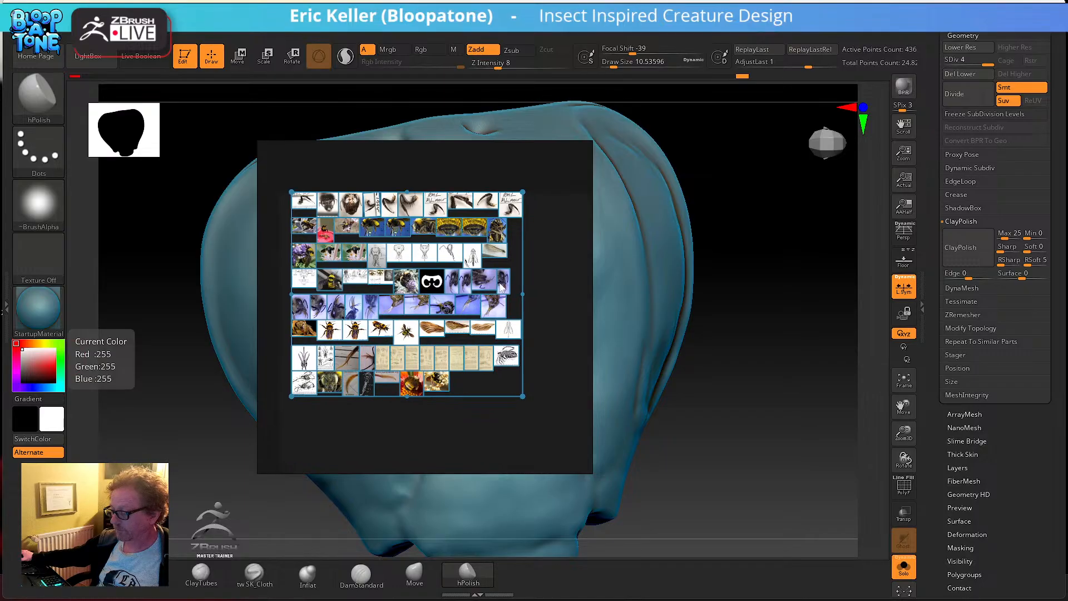
pyautogui.moveTo(762, 306)
pyautogui.mouseDown()
pyautogui.moveTo(746, 299)
pyautogui.moveTo(768, 296)
pyautogui.moveTo(544, 295)
pyautogui.mouseUp()
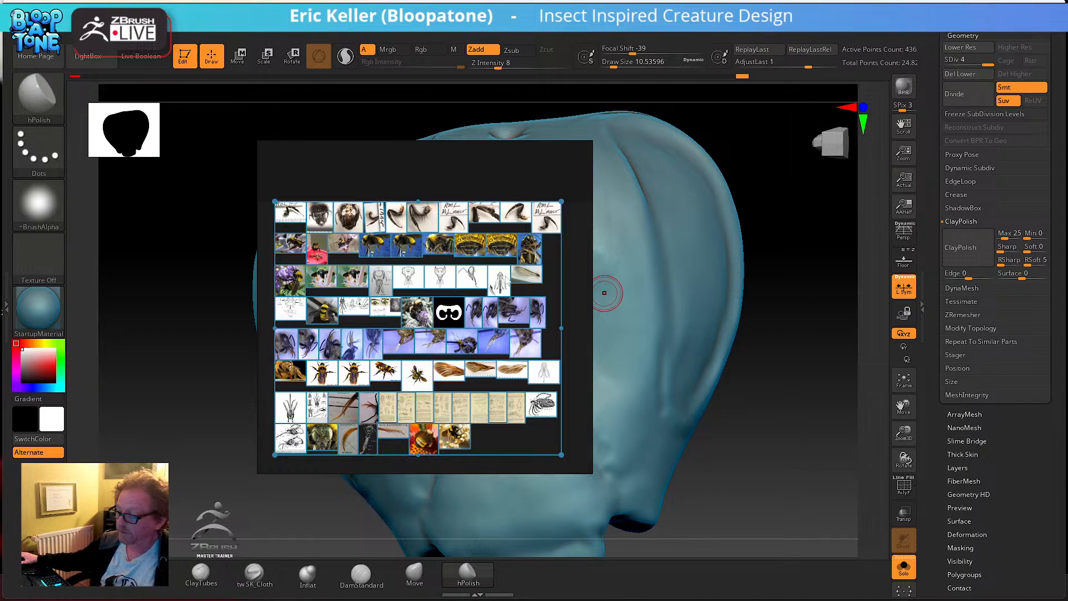
pyautogui.scroll(2, 324, 151)
pyautogui.scroll(-4, 421, 265)
pyautogui.scroll(3, 414, 256)
pyautogui.scroll(2, 414, 256)
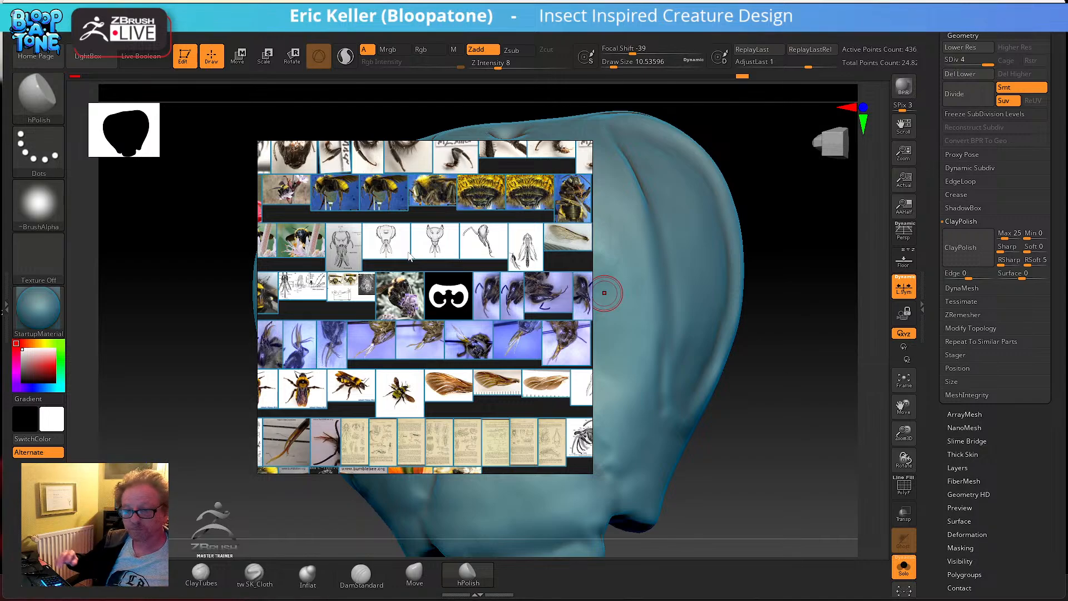
pyautogui.scroll(-4, 421, 286)
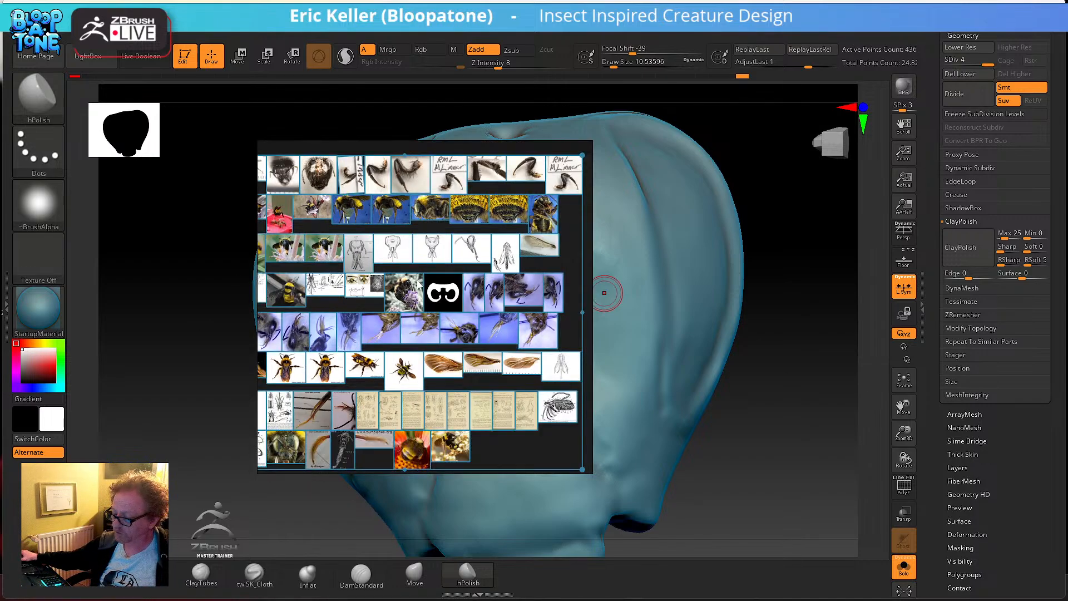
pyautogui.scroll(5, 448, 271)
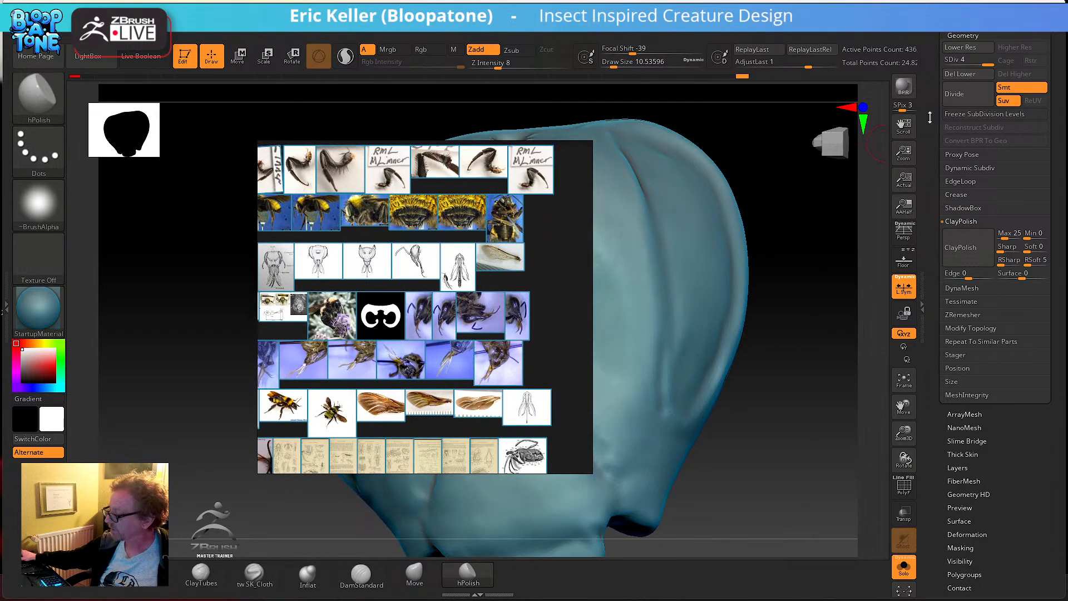
# - Hide the reference board and switch the active tool from the head to the mouth_scan3 bee model
pyautogui.moveTo(931, 114); pyautogui.dragTo(936, 130)
pyautogui.click(957, 70)
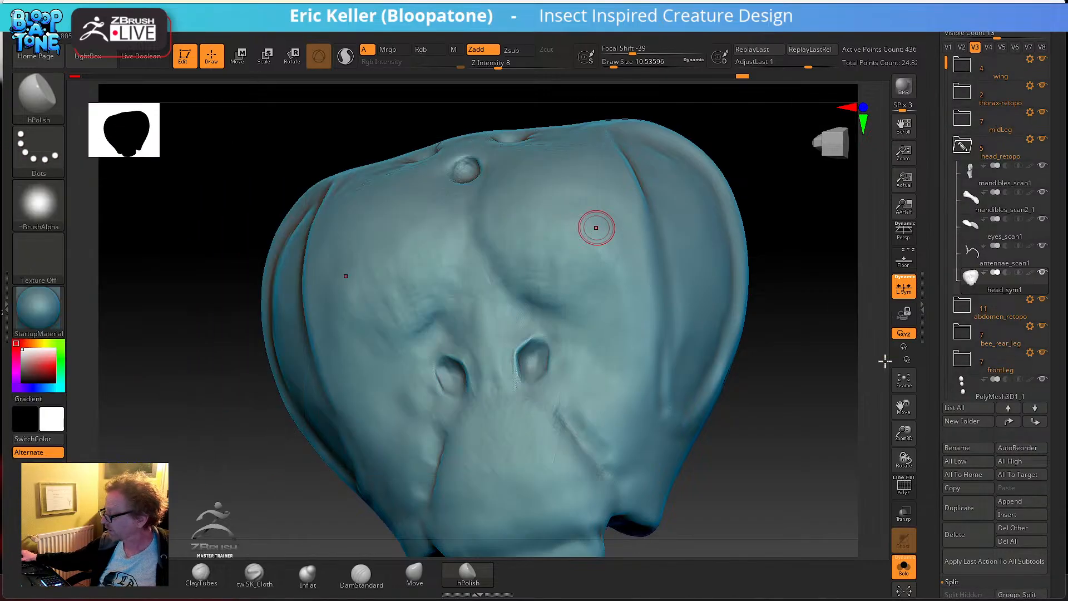
pyautogui.moveTo(935, 203); pyautogui.dragTo(935, 278)
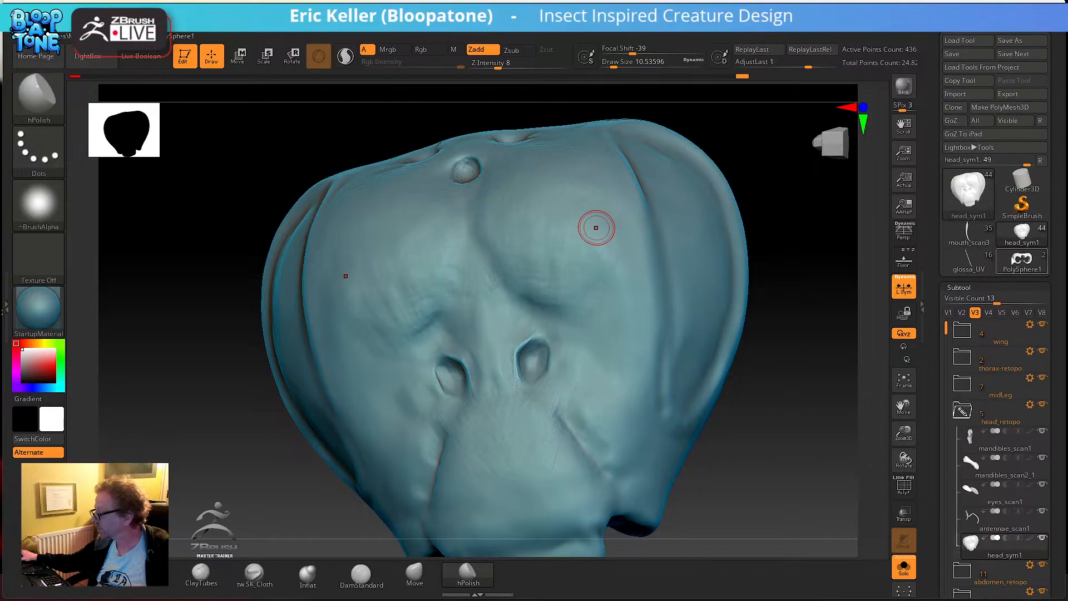
pyautogui.click(1022, 260)
pyautogui.moveTo(974, 266)
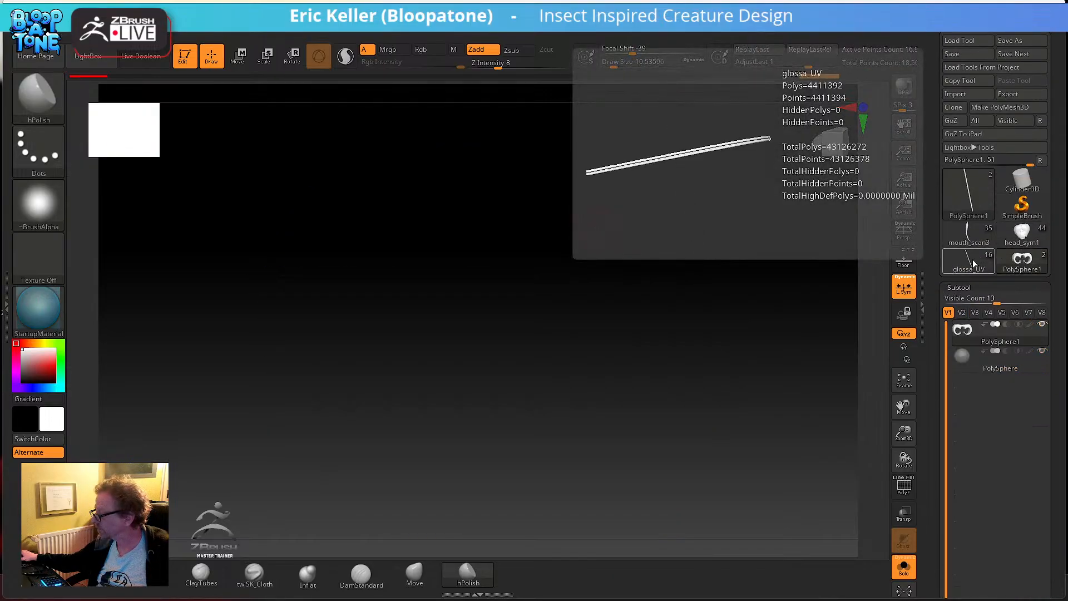
pyautogui.click(969, 233)
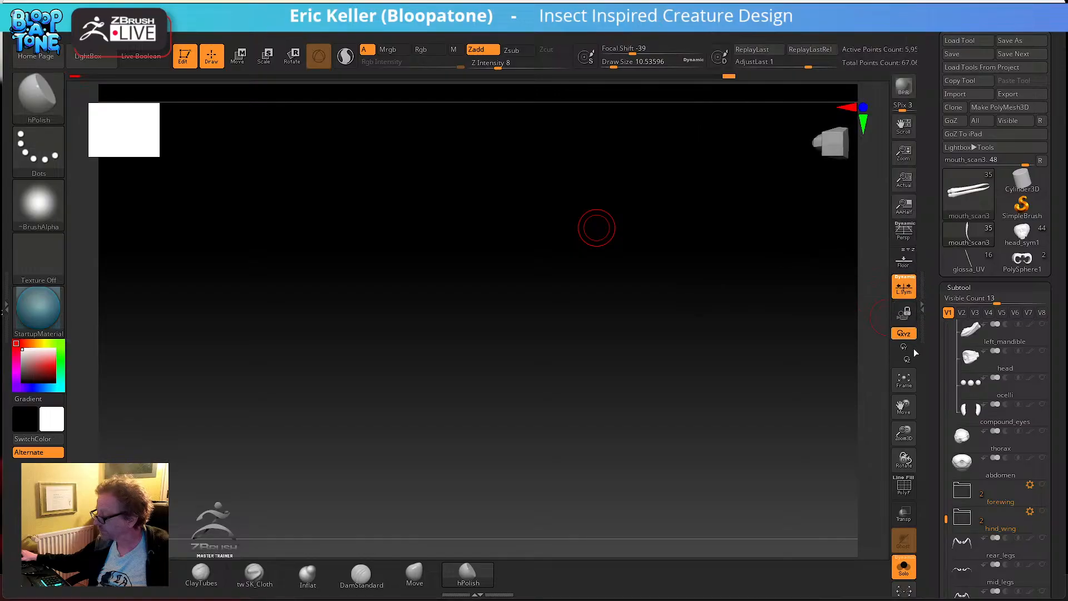
# - Frame the model, turn off solo display and show the subtools in the head folder
pyautogui.click(904, 380)
pyautogui.moveTo(802, 353); pyautogui.dragTo(689, 403)
pyautogui.moveTo(947, 388); pyautogui.dragTo(940, 322)
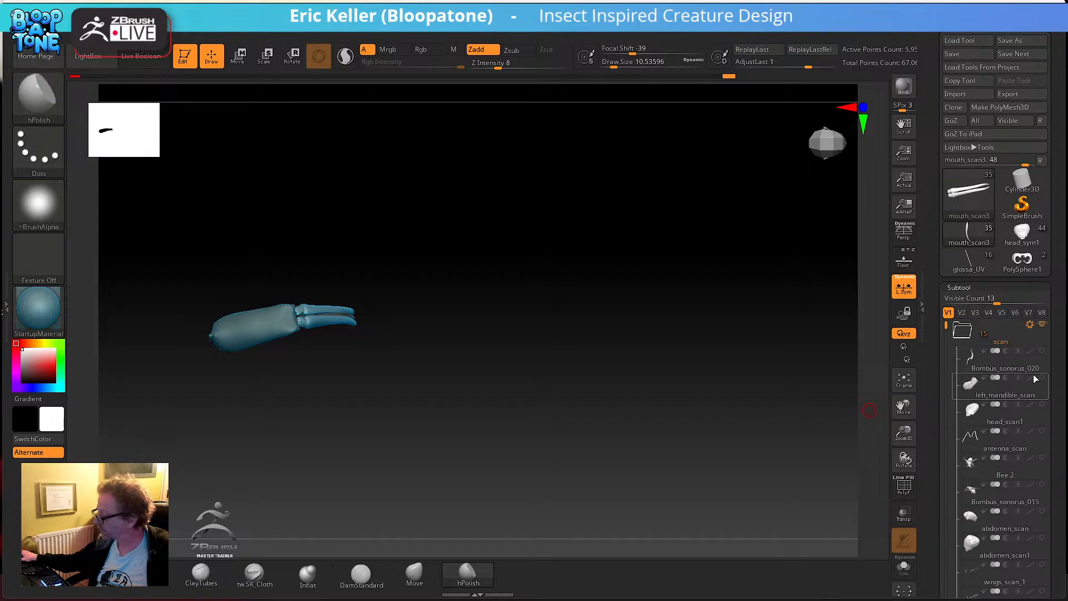
pyautogui.moveTo(946, 328); pyautogui.dragTo(946, 439)
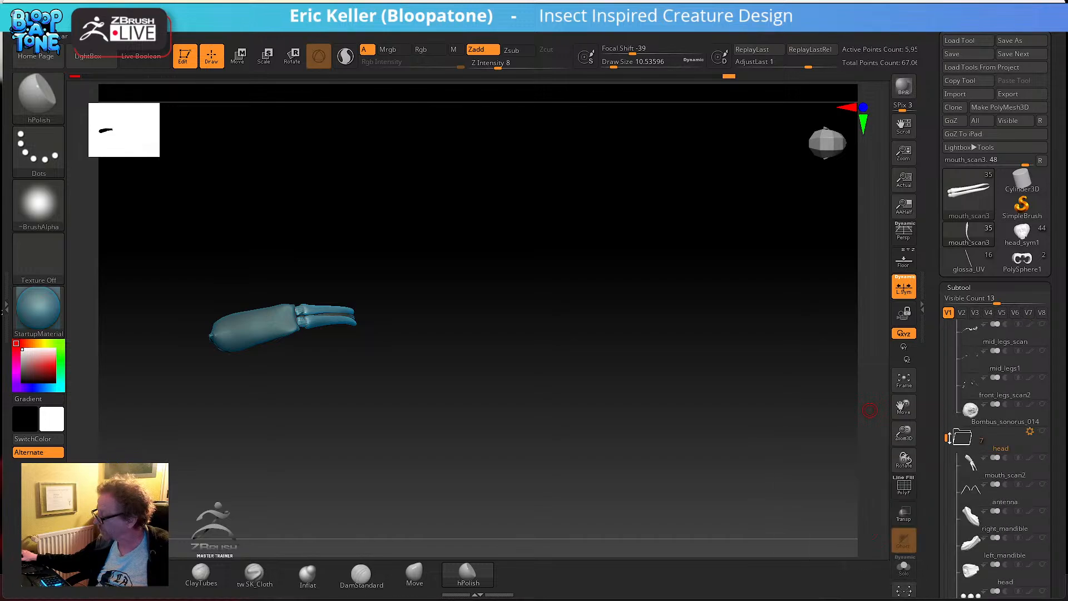
pyautogui.click(1040, 465)
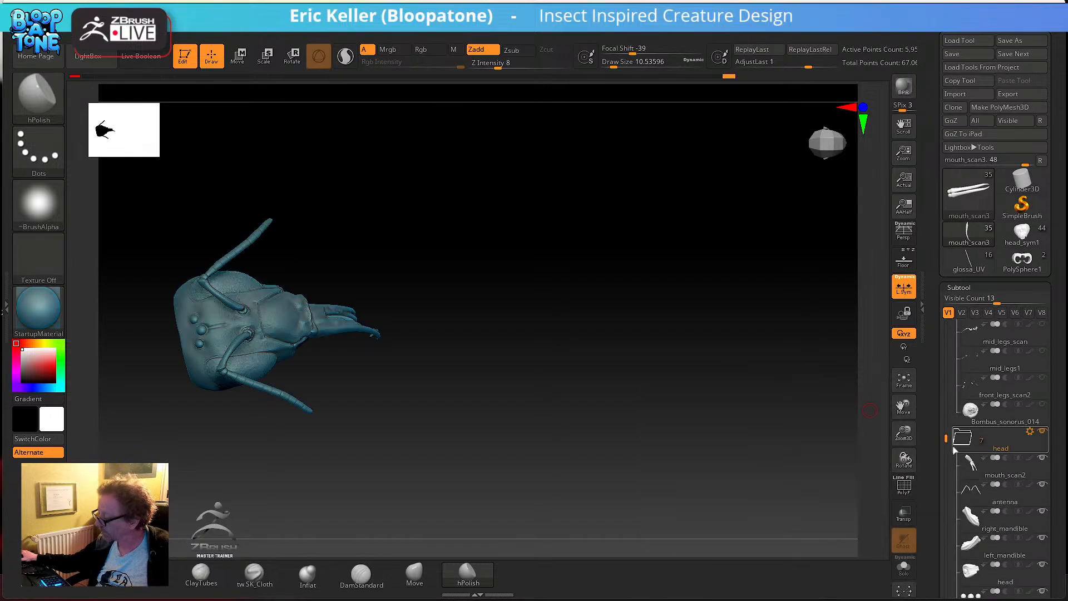
# - Show the thorax and abdomen subtools together with the head
pyautogui.moveTo(946, 439); pyautogui.dragTo(946, 499)
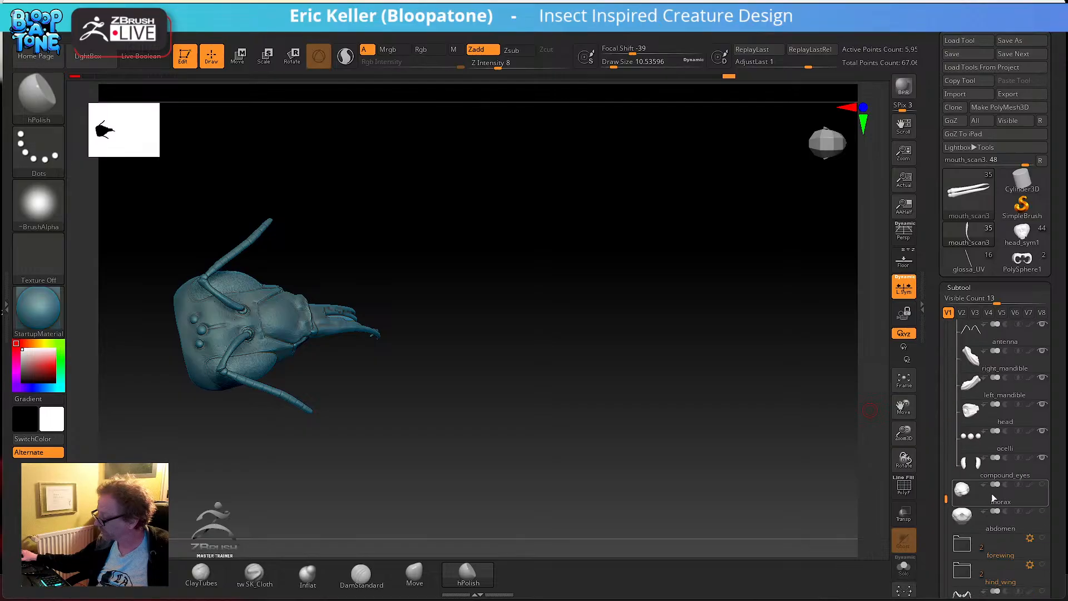
pyautogui.click(1043, 485)
pyautogui.keyDown('alt'); pyautogui.moveTo(573, 440); pyautogui.dragTo(739, 418); pyautogui.keyUp('alt')
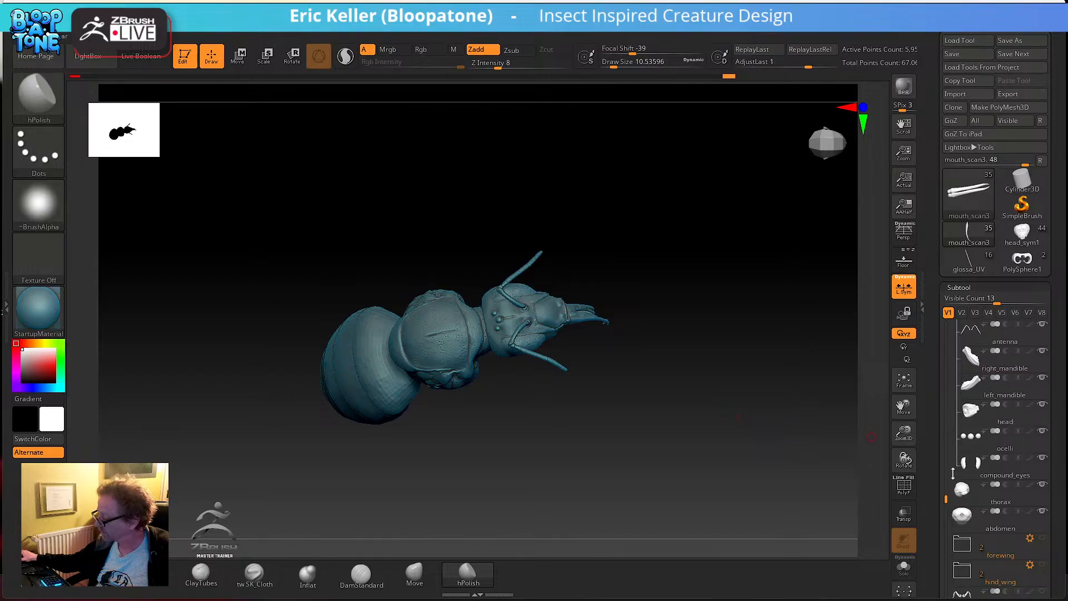
pyautogui.moveTo(947, 498); pyautogui.dragTo(946, 532)
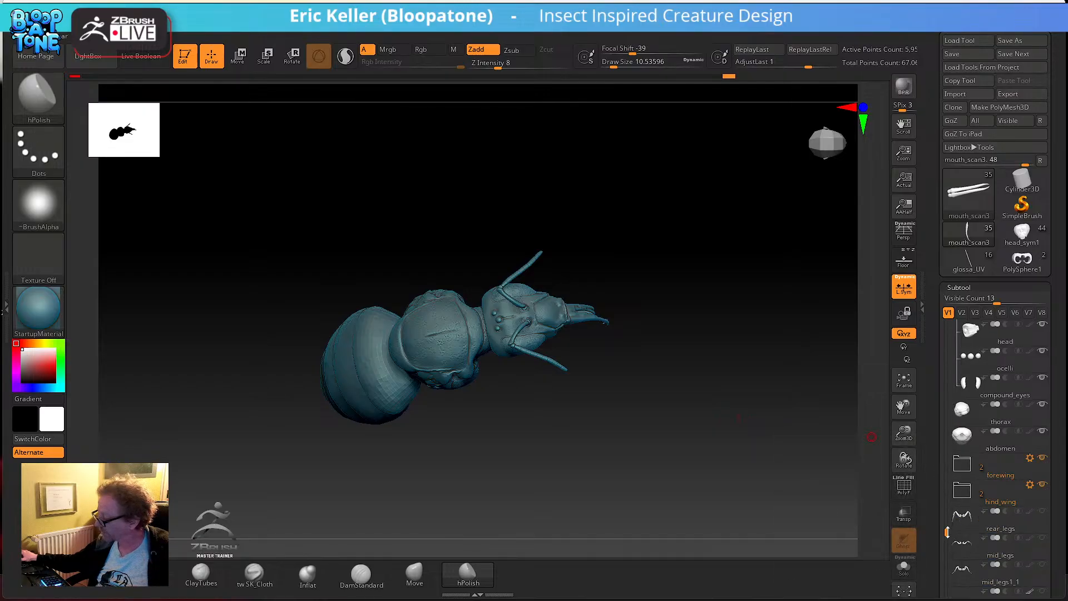
# - Show the rear_legs, mid_legs and mid_legs1_1 subtools so all six legs join the body
pyautogui.click(1042, 511)
pyautogui.click(1041, 538)
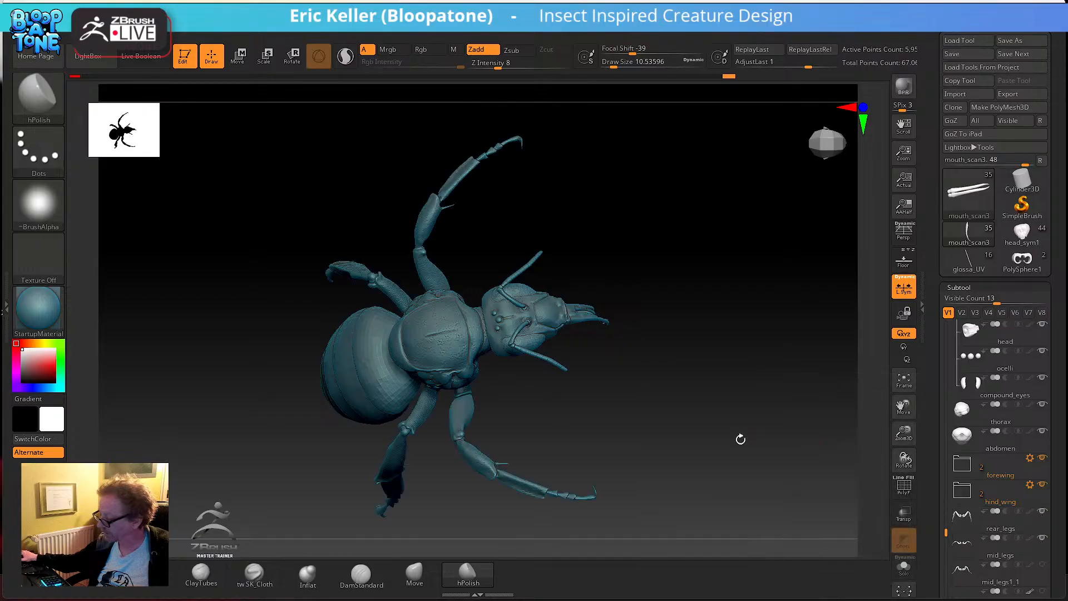
pyautogui.keyDown('alt'); pyautogui.moveTo(740, 439); pyautogui.dragTo(742, 405); pyautogui.keyUp('alt')
pyautogui.moveTo(947, 532); pyautogui.dragTo(947, 552)
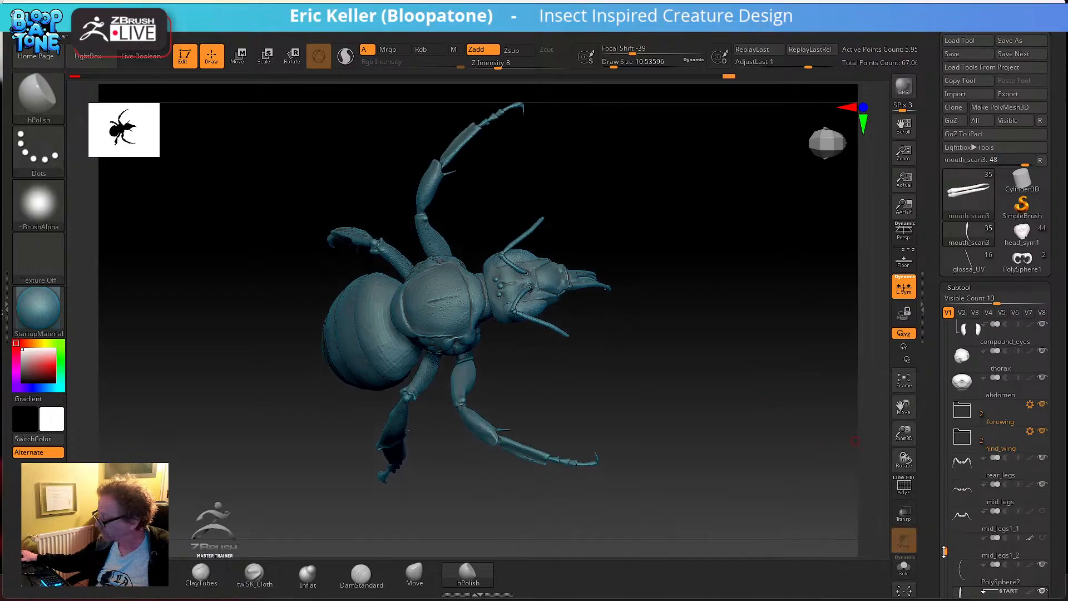
pyautogui.click(1043, 512)
pyautogui.moveTo(745, 450); pyautogui.dragTo(768, 423)
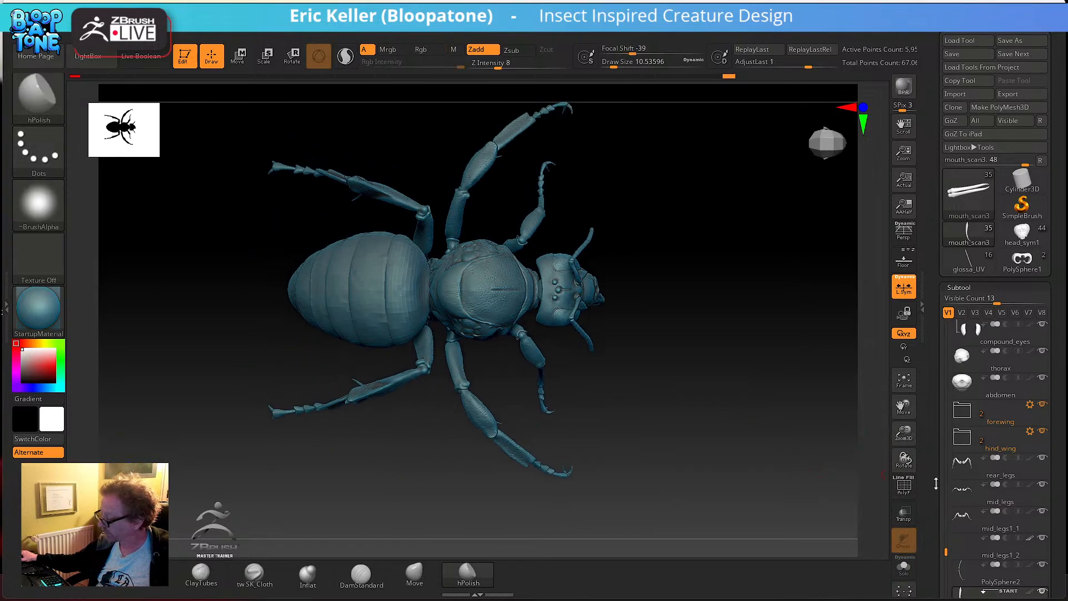
# - Show the membrane and vein subtools of the forewing and hind_wing folders and turn off the forewing membrane's painted colour
pyautogui.moveTo(937, 484); pyautogui.dragTo(930, 392)
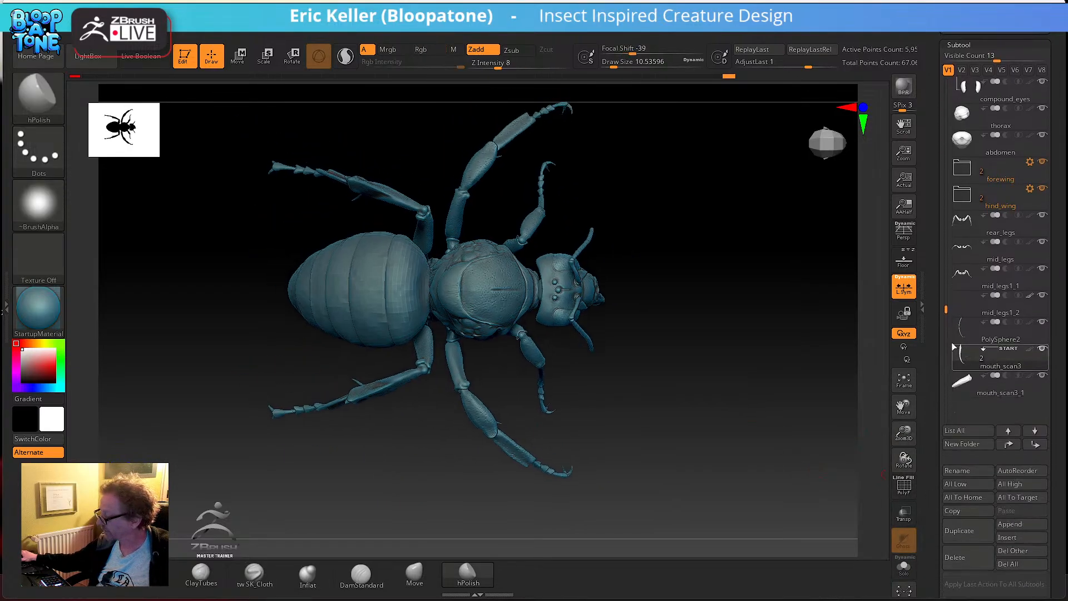
pyautogui.moveTo(940, 311); pyautogui.dragTo(943, 279)
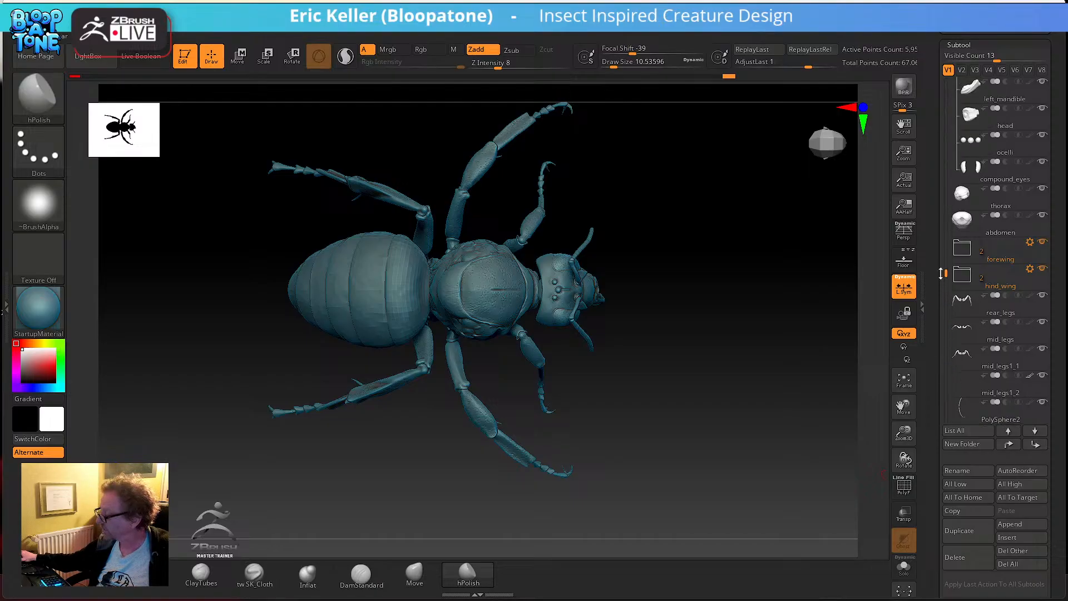
pyautogui.click(958, 254)
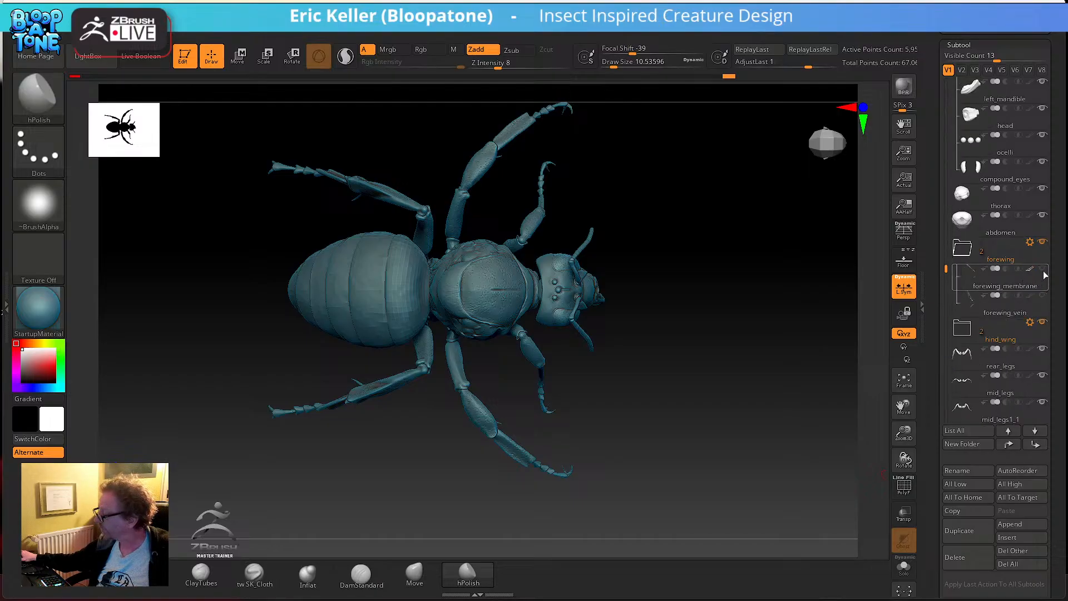
pyautogui.click(1044, 272)
pyautogui.click(968, 329)
pyautogui.click(1043, 348)
pyautogui.click(1042, 375)
pyautogui.moveTo(740, 397); pyautogui.dragTo(758, 423)
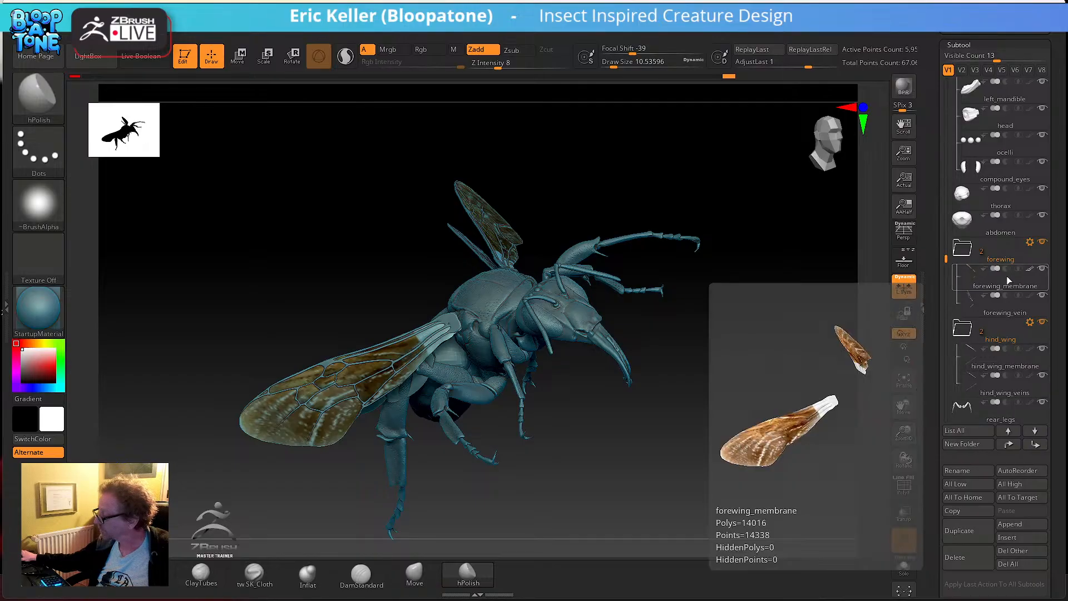
pyautogui.click(1028, 281)
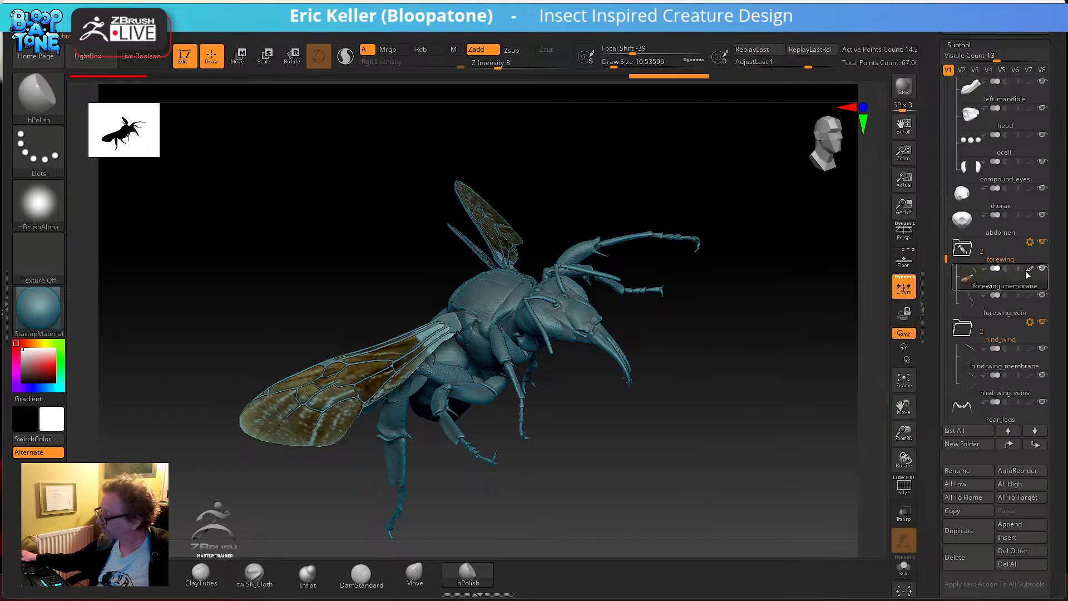
# - Hide the mouth_scan2 subtool to expose the underside of the head, and turn on perspective display
pyautogui.moveTo(744, 363); pyautogui.dragTo(806, 516)
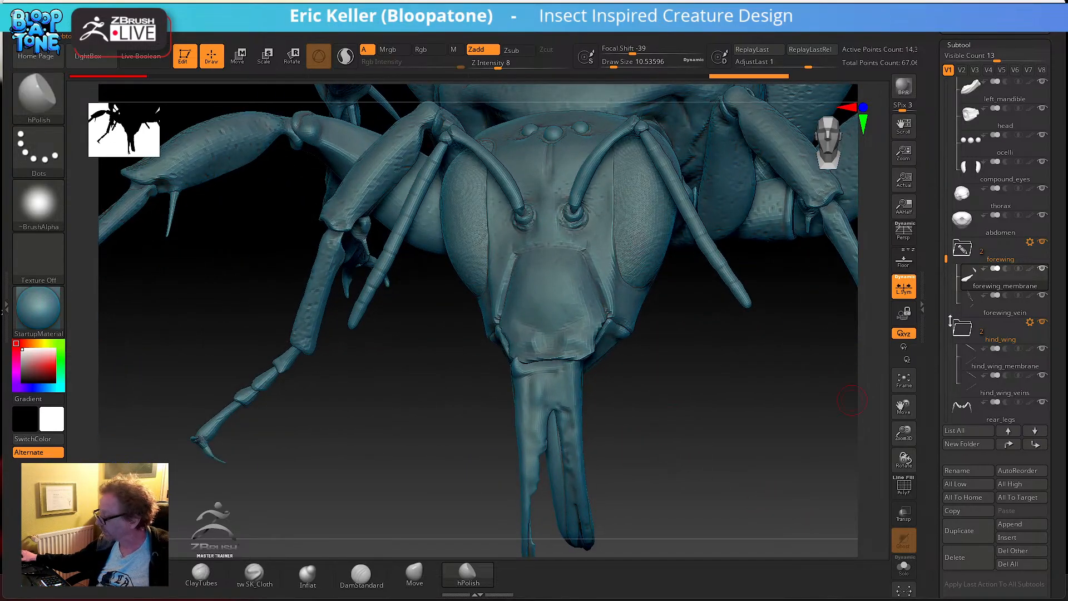
pyautogui.moveTo(946, 261); pyautogui.dragTo(946, 164)
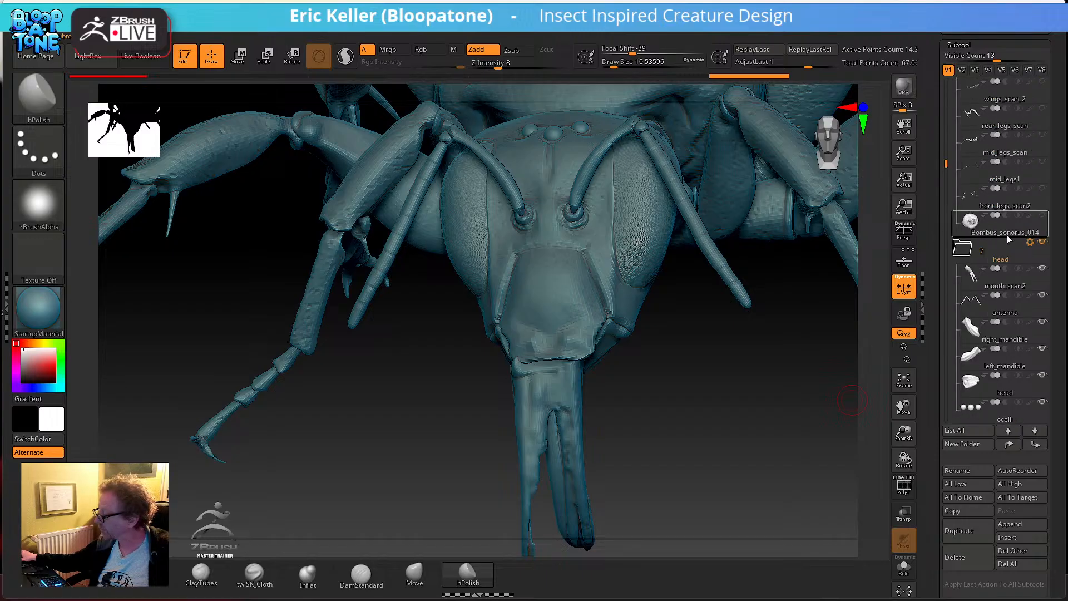
pyautogui.click(1043, 269)
pyautogui.moveTo(717, 462); pyautogui.dragTo(737, 477)
pyautogui.moveTo(675, 527)
pyautogui.mouseDown()
pyautogui.moveTo(717, 526)
pyautogui.moveTo(761, 482)
pyautogui.moveTo(699, 479)
pyautogui.moveTo(712, 486)
pyautogui.moveTo(685, 483)
pyautogui.moveTo(649, 508)
pyautogui.moveTo(644, 498)
pyautogui.moveTo(685, 489)
pyautogui.moveTo(658, 502)
pyautogui.moveTo(653, 524)
pyautogui.moveTo(659, 504)
pyautogui.moveTo(701, 486)
pyautogui.moveTo(687, 453)
pyautogui.moveTo(695, 340)
pyautogui.mouseUp()
pyautogui.keyDown('alt'); pyautogui.moveTo(688, 378); pyautogui.dragTo(656, 190); pyautogui.keyUp('alt')
pyautogui.moveTo(757, 420)
pyautogui.keyDown('alt'); pyautogui.mouseDown()
pyautogui.moveTo(751, 355)
pyautogui.moveTo(915, 437)
pyautogui.mouseUp(); pyautogui.keyUp('alt')
pyautogui.keyDown('alt'); pyautogui.moveTo(716, 365); pyautogui.dragTo(704, 303); pyautogui.keyUp('alt')
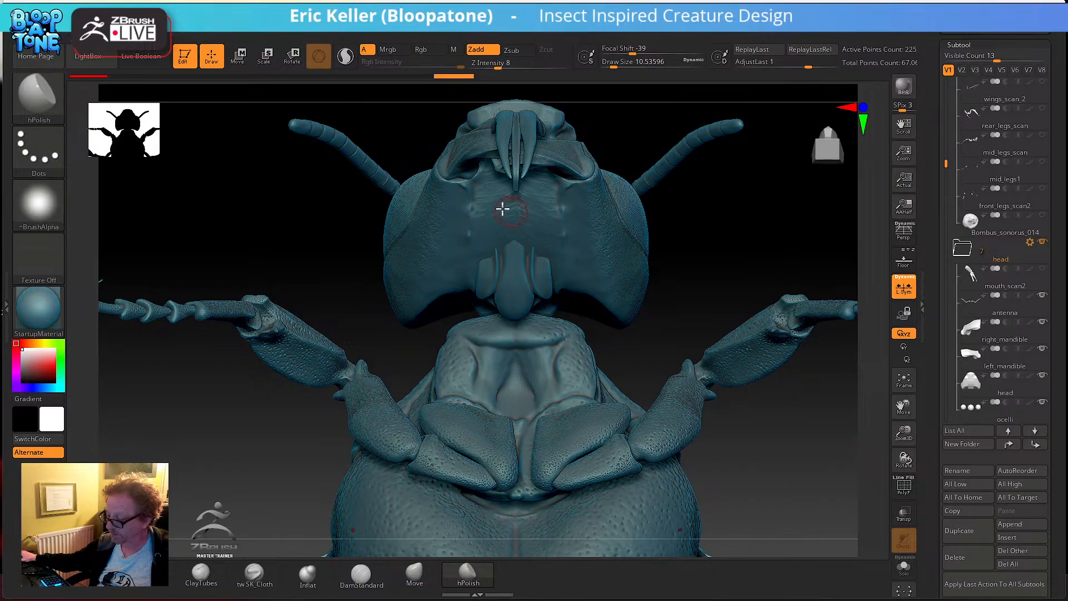
pyautogui.moveTo(677, 234); pyautogui.dragTo(830, 305)
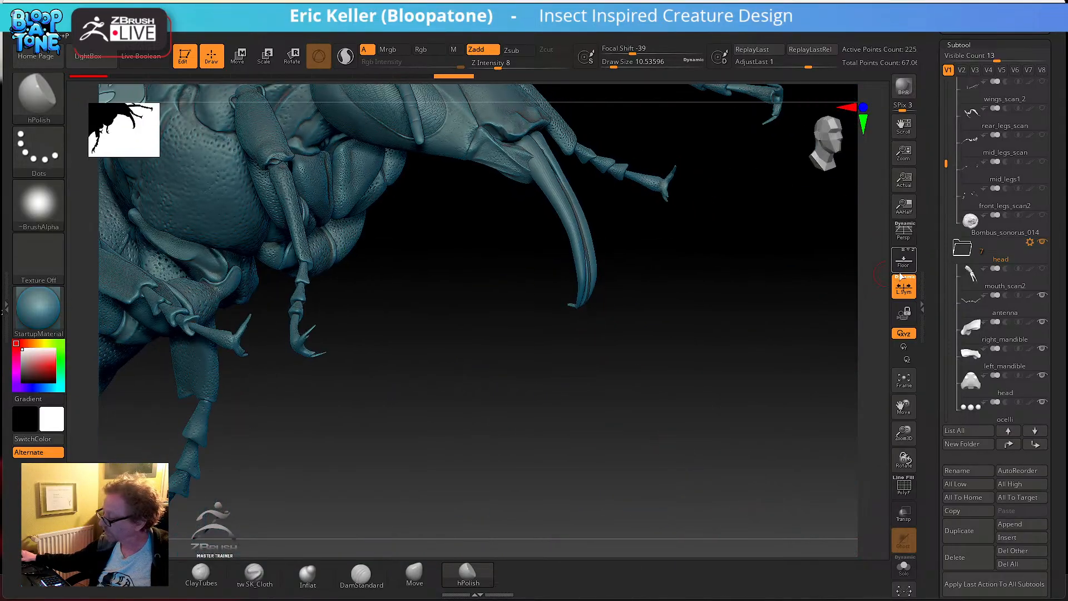
pyautogui.click(904, 233)
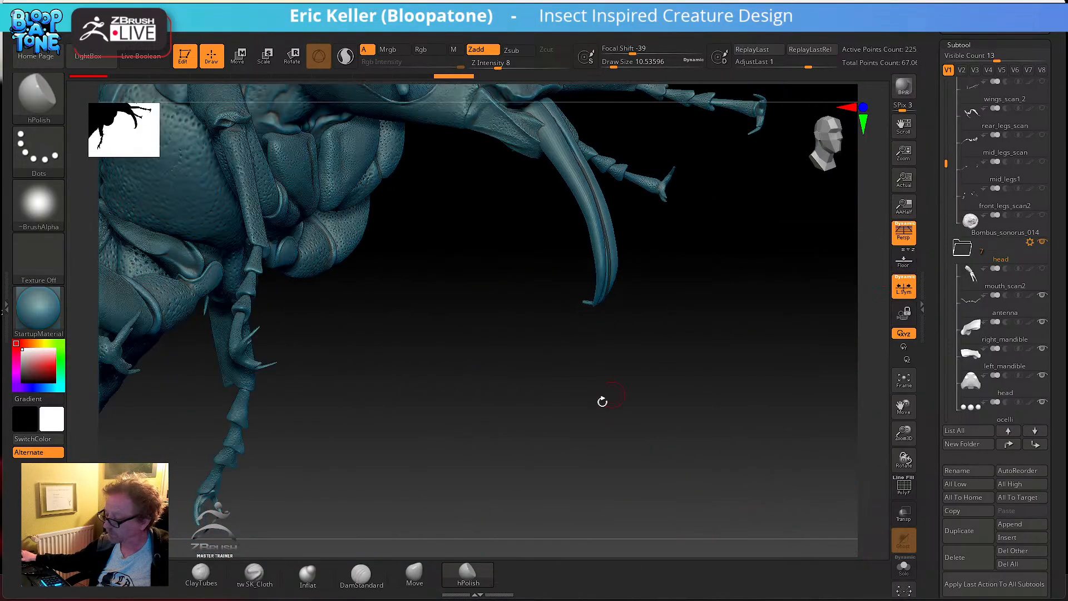
# - Examine the rear leg's joint, spurs and pitted surface up close, and the whole bee from the front
pyautogui.moveTo(612, 437); pyautogui.dragTo(527, 352)
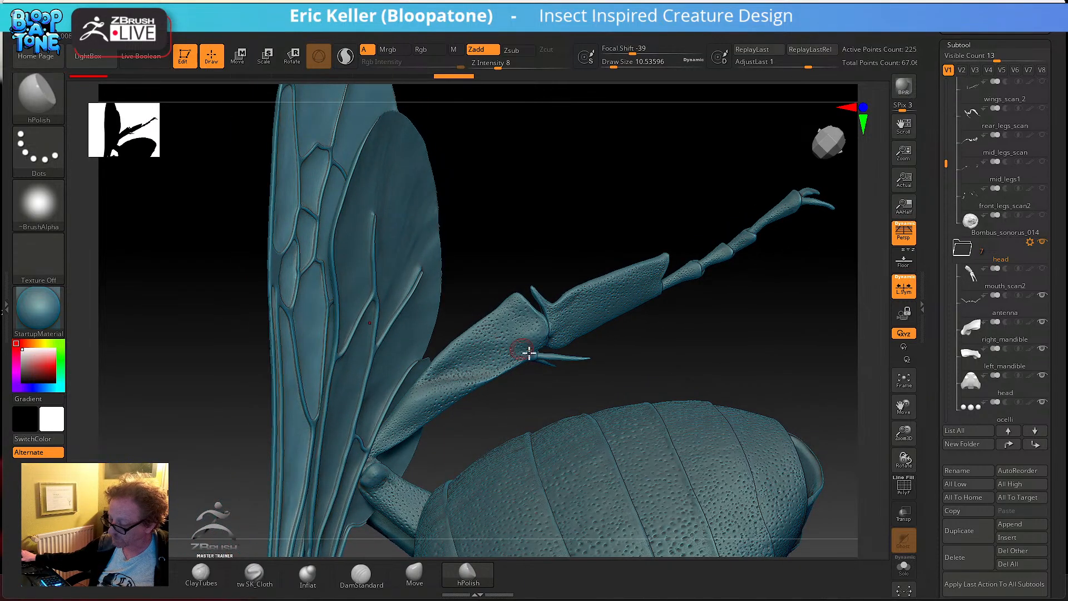
pyautogui.moveTo(641, 353); pyautogui.dragTo(558, 422)
pyautogui.moveTo(699, 383)
pyautogui.mouseDown()
pyautogui.moveTo(718, 369)
pyautogui.moveTo(580, 376)
pyautogui.mouseUp()
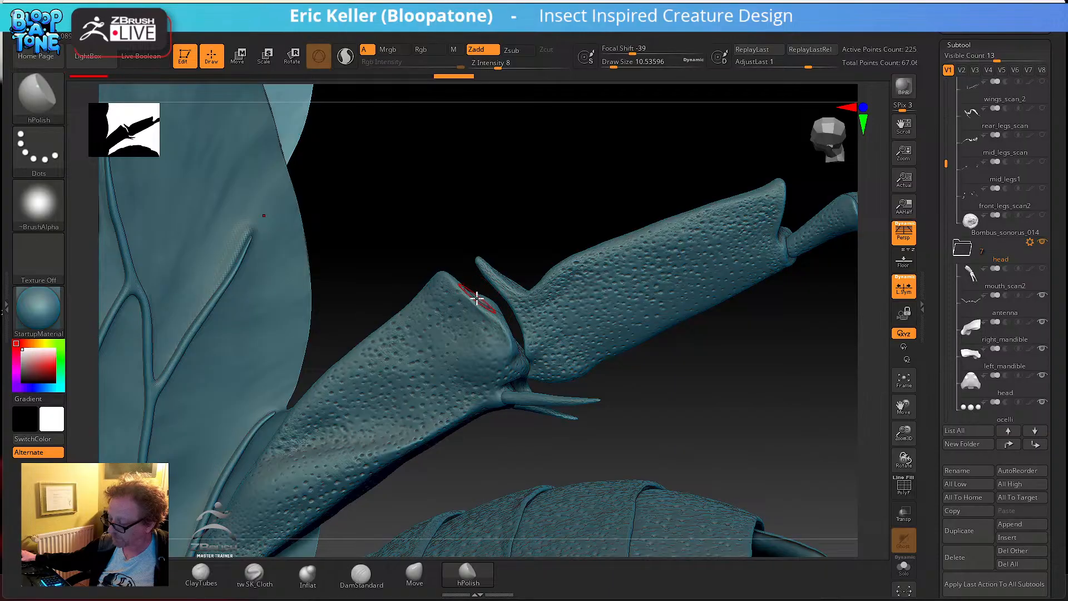
pyautogui.moveTo(518, 260); pyautogui.dragTo(466, 305)
pyautogui.moveTo(532, 267); pyautogui.dragTo(522, 312)
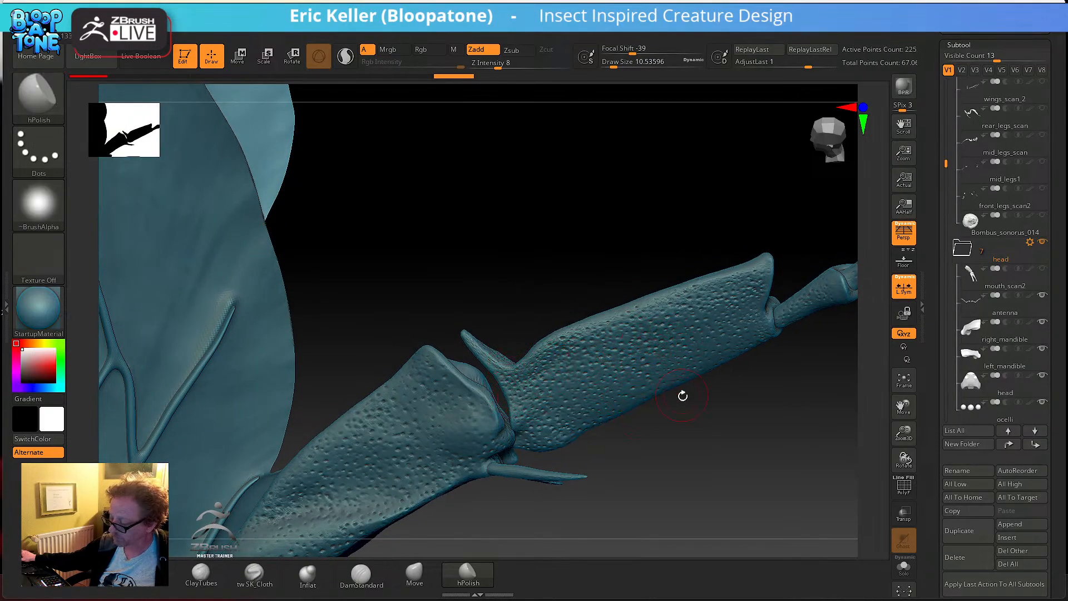
pyautogui.moveTo(683, 452); pyautogui.dragTo(462, 362)
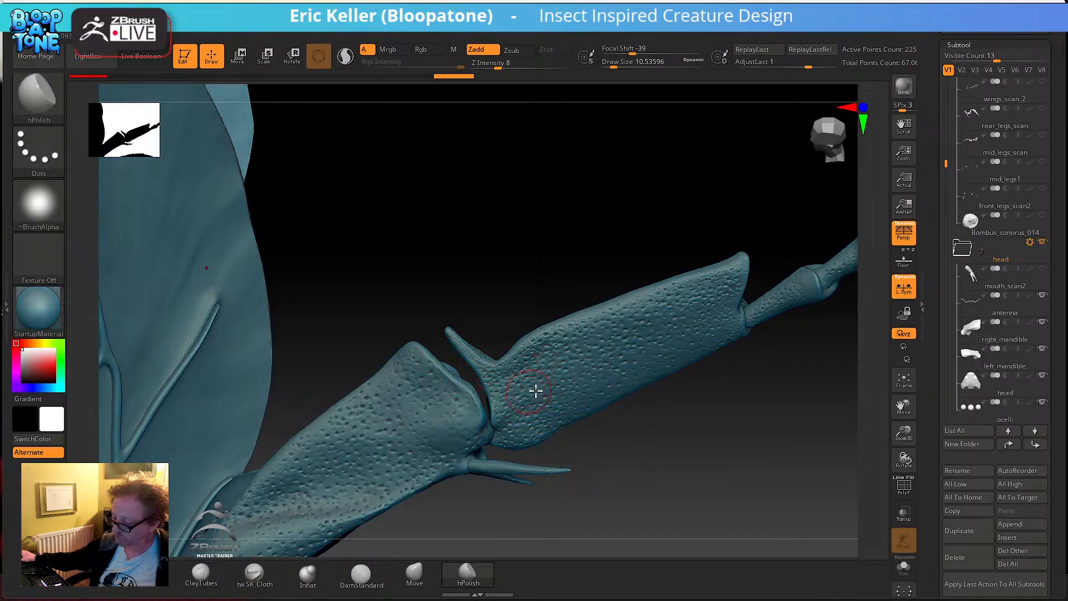
pyautogui.moveTo(614, 270); pyautogui.dragTo(572, 461)
pyautogui.moveTo(436, 410); pyautogui.dragTo(551, 510)
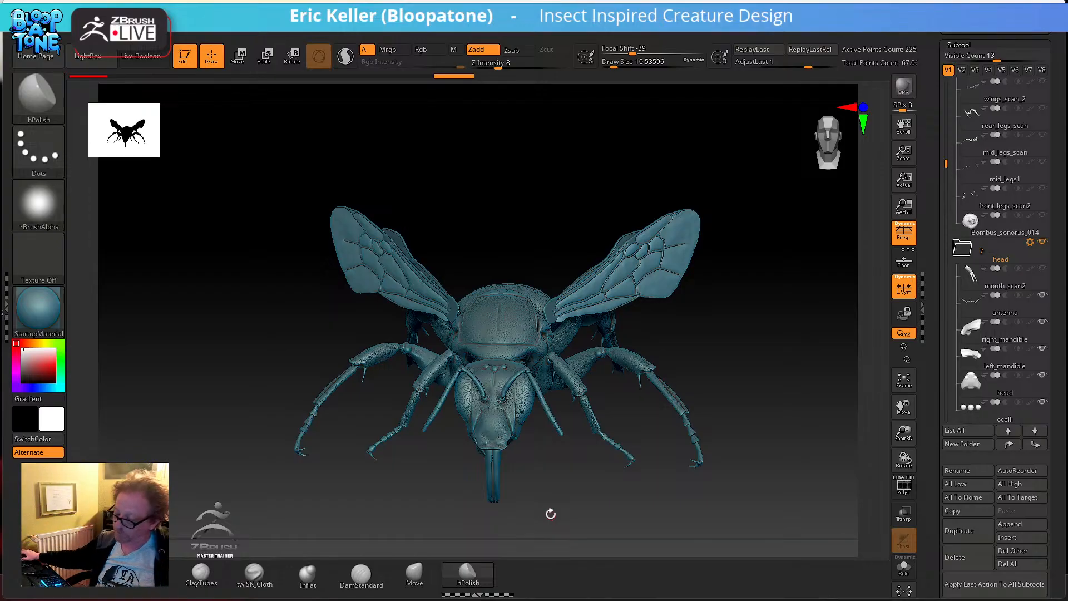
# - Examine the thorax surface and the wing attachments from above, and the whole bee from a three-quarter front angle
pyautogui.moveTo(570, 492)
pyautogui.mouseDown()
pyautogui.moveTo(518, 491)
pyautogui.moveTo(541, 484)
pyautogui.moveTo(710, 528)
pyautogui.moveTo(725, 391)
pyautogui.mouseUp()
pyautogui.keyDown('alt'); pyautogui.moveTo(615, 196); pyautogui.dragTo(434, 162); pyautogui.keyUp('alt')
pyautogui.moveTo(532, 170); pyautogui.dragTo(486, 362)
pyautogui.moveTo(495, 190)
pyautogui.mouseDown()
pyautogui.moveTo(503, 276)
pyautogui.moveTo(510, 238)
pyautogui.moveTo(547, 357)
pyautogui.mouseUp()
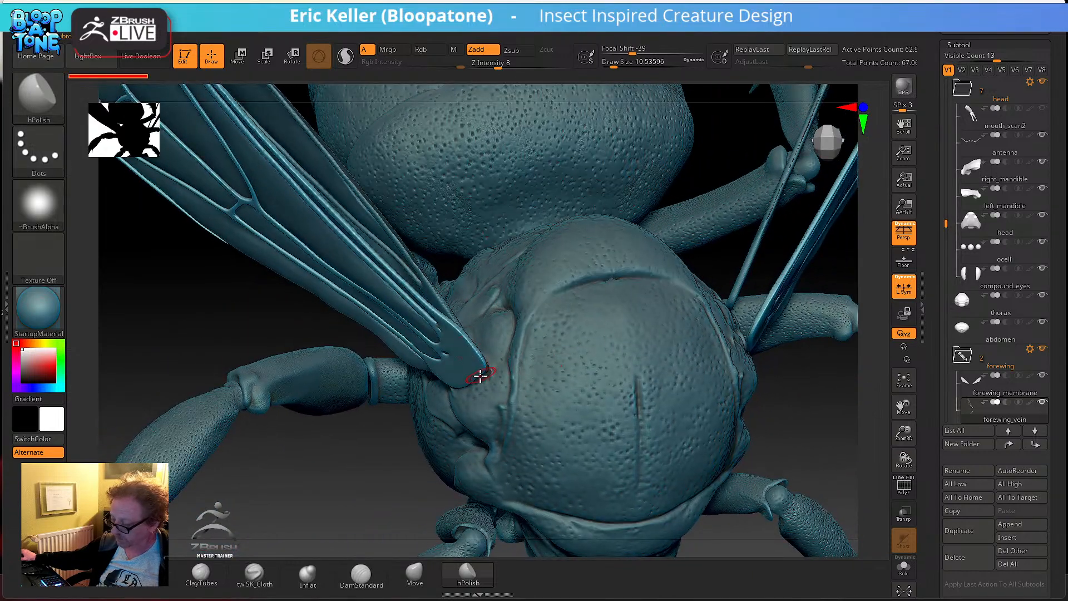
pyautogui.moveTo(863, 434); pyautogui.dragTo(346, 497)
pyautogui.moveTo(238, 483); pyautogui.dragTo(601, 540)
pyautogui.moveTo(644, 500); pyautogui.dragTo(629, 489)
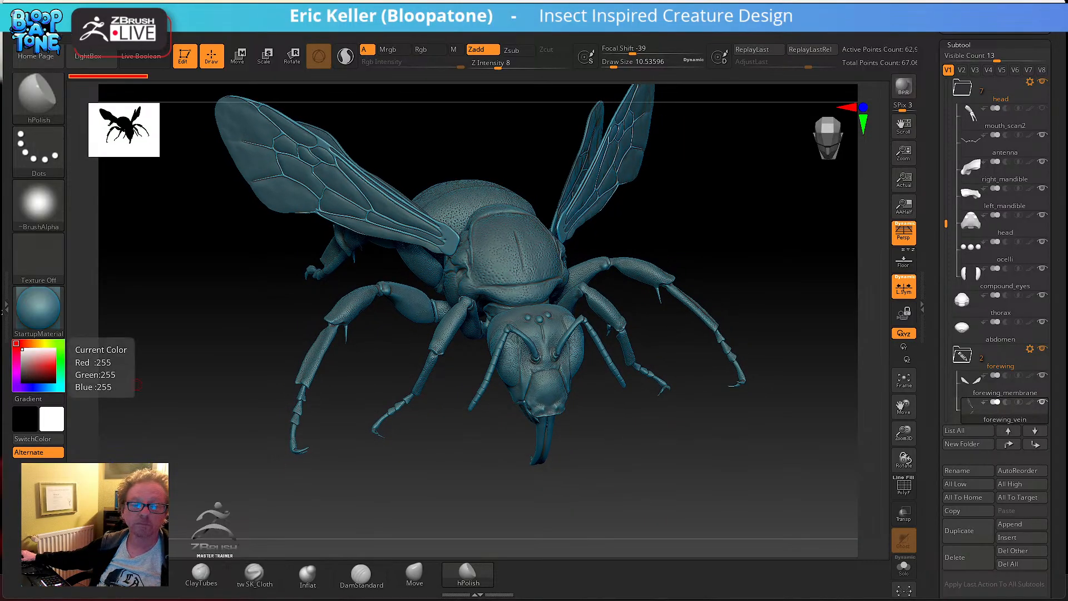
# - Make forewing_membrane the active subtool and view the forewing's vein pattern up close
pyautogui.moveTo(659, 421)
pyautogui.mouseDown()
pyautogui.moveTo(644, 425)
pyautogui.moveTo(666, 408)
pyautogui.moveTo(651, 450)
pyautogui.moveTo(644, 407)
pyautogui.mouseUp()
pyautogui.keyDown('alt'); pyautogui.click(623, 351); pyautogui.keyUp('alt')
pyautogui.moveTo(648, 362); pyautogui.dragTo(563, 377)
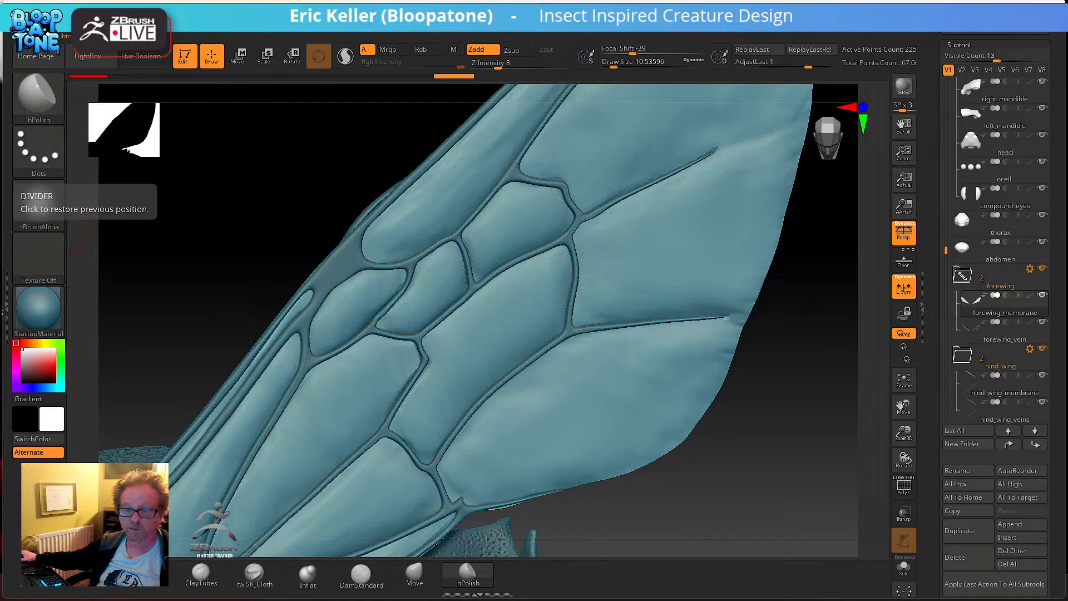
# - Bring the reference board over the model and examine the fine hairs and ripples in the orange-brown wing tip photo
pyautogui.moveTo(1, 356); pyautogui.dragTo(426, 327, button='right')
pyautogui.scroll(-5, 426, 327)
pyautogui.moveTo(429, 329); pyautogui.dragTo(472, 298, button='middle')
pyautogui.scroll(5, 473, 337)
pyautogui.scroll(8, 472, 337)
pyautogui.scroll(4, 437, 367)
pyautogui.scroll(8, 469, 338)
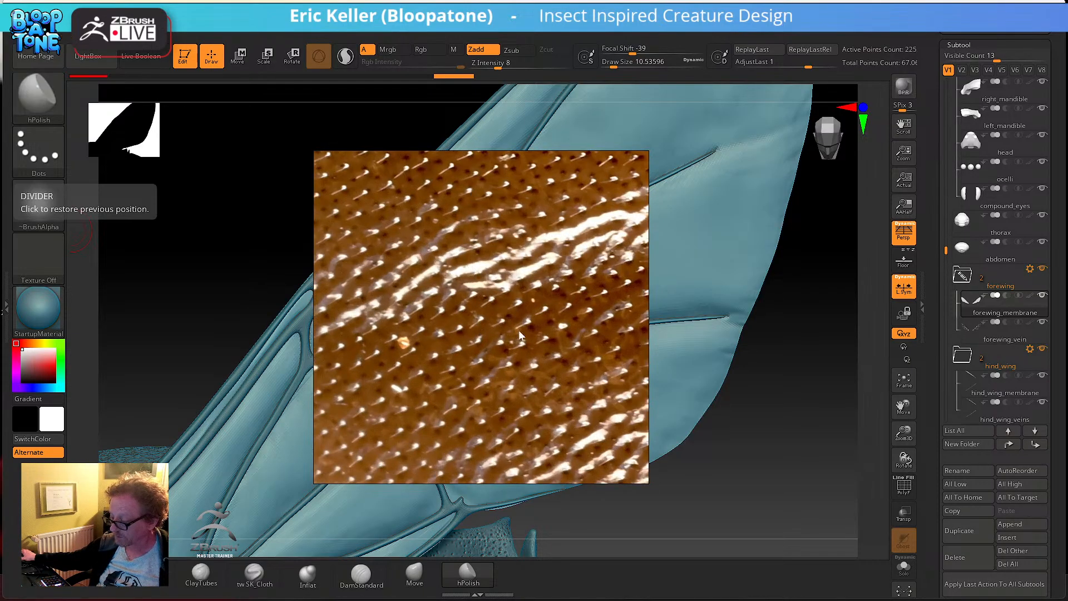
pyautogui.scroll(-4, 507, 283)
pyautogui.scroll(2, 529, 266)
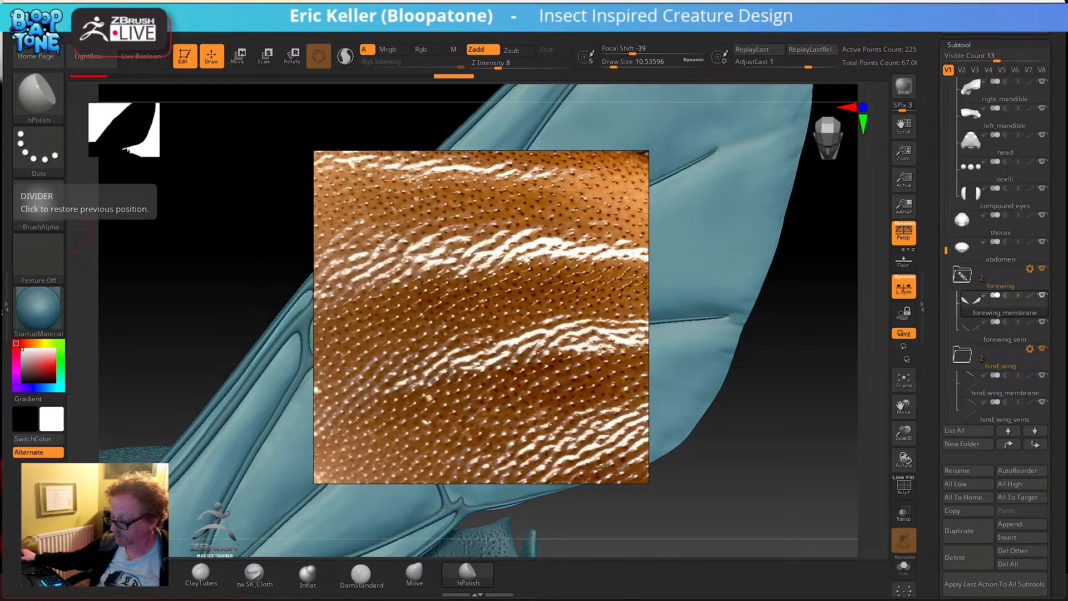
pyautogui.scroll(-5, 432, 343)
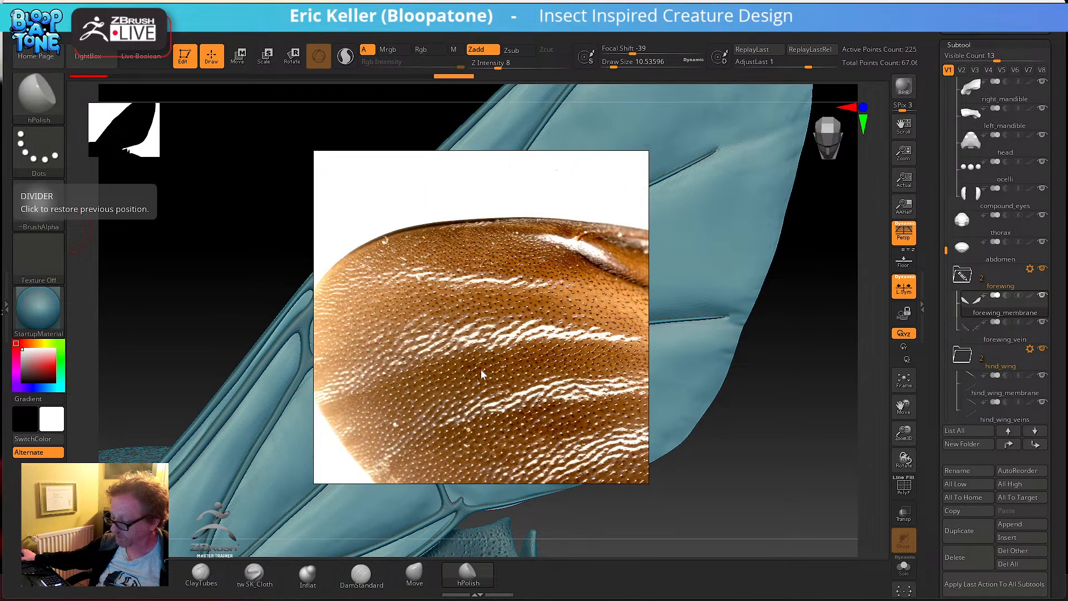
pyautogui.scroll(2, 481, 370)
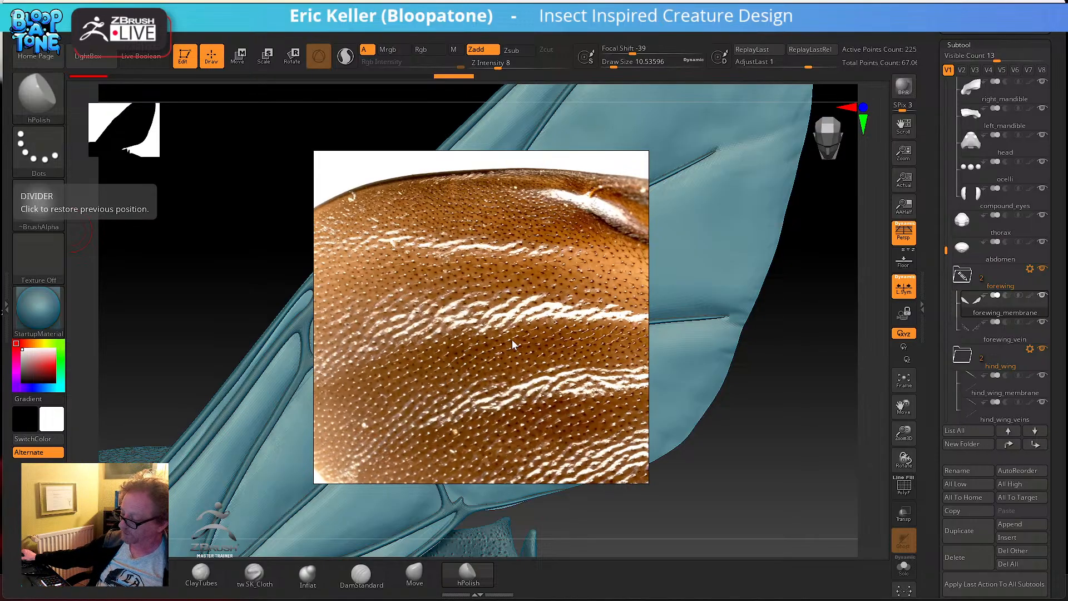
pyautogui.scroll(-4, 512, 342)
# - Examine the neighbouring wing photo with the scale bar, following its veins and rippled membrane up close
pyautogui.moveTo(512, 342); pyautogui.dragTo(386, 297, button='middle')
pyautogui.moveTo(479, 351); pyautogui.dragTo(385, 332, button='middle')
pyautogui.moveTo(593, 310); pyautogui.dragTo(467, 387, button='middle')
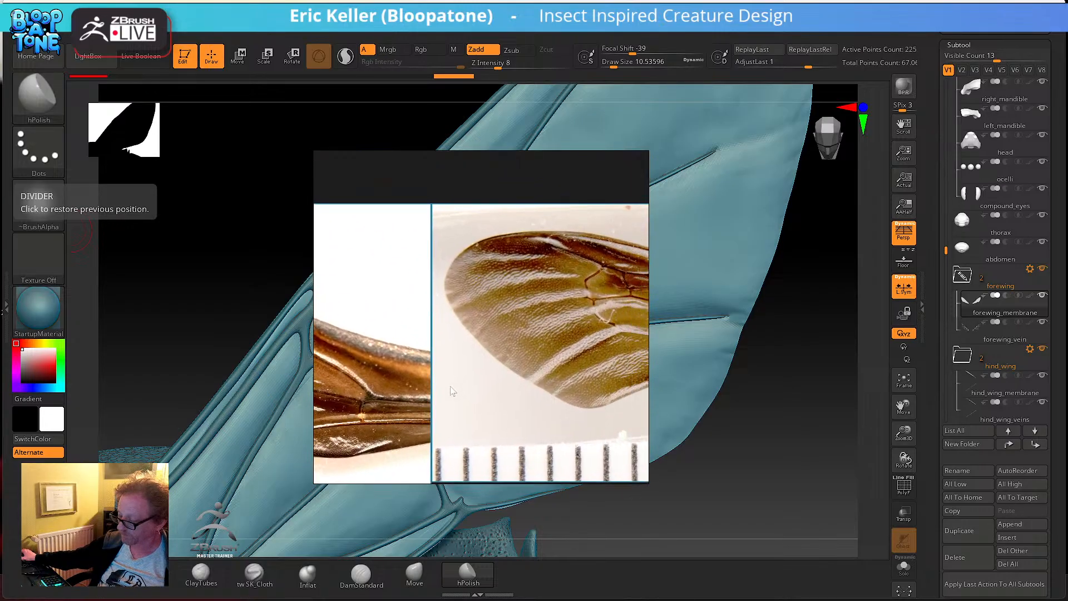
pyautogui.scroll(5, 468, 388)
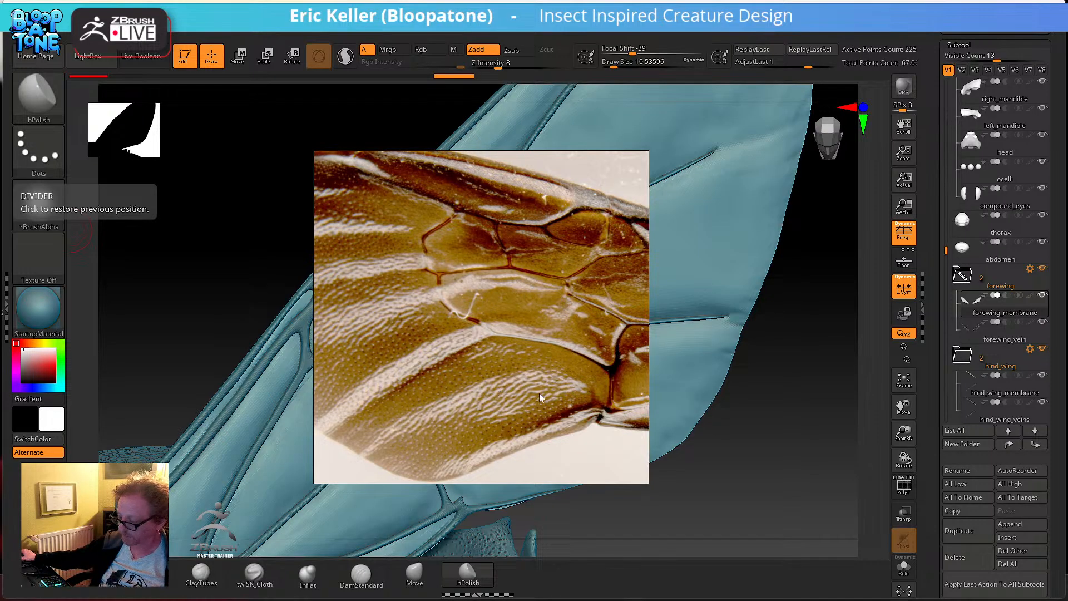
pyautogui.moveTo(443, 396); pyautogui.dragTo(541, 434, button='middle')
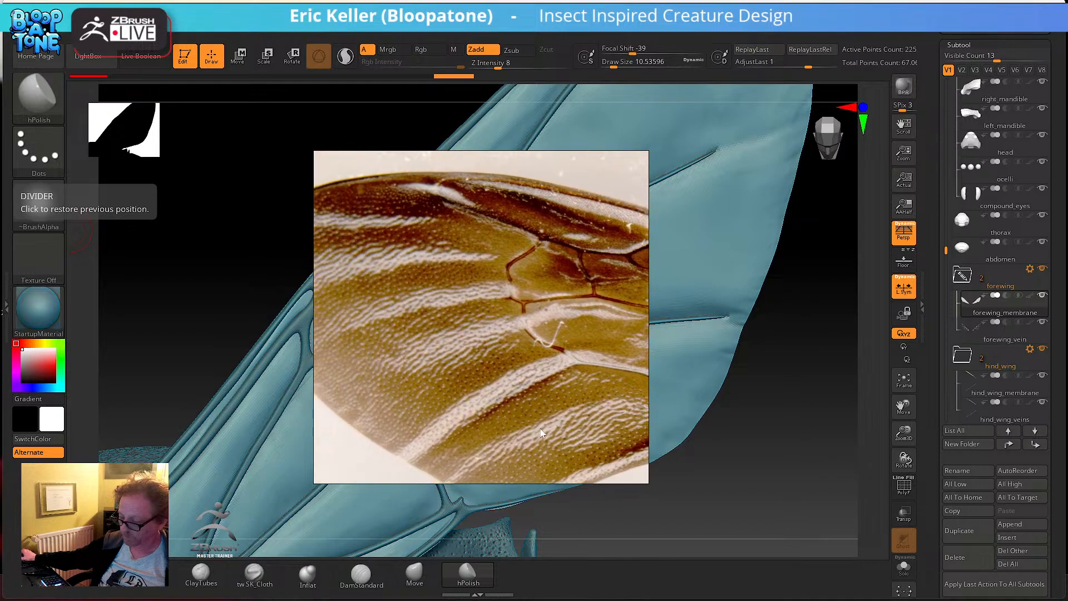
pyautogui.moveTo(461, 364); pyautogui.dragTo(422, 392, button='middle')
pyautogui.moveTo(401, 301); pyautogui.dragTo(470, 332, button='middle')
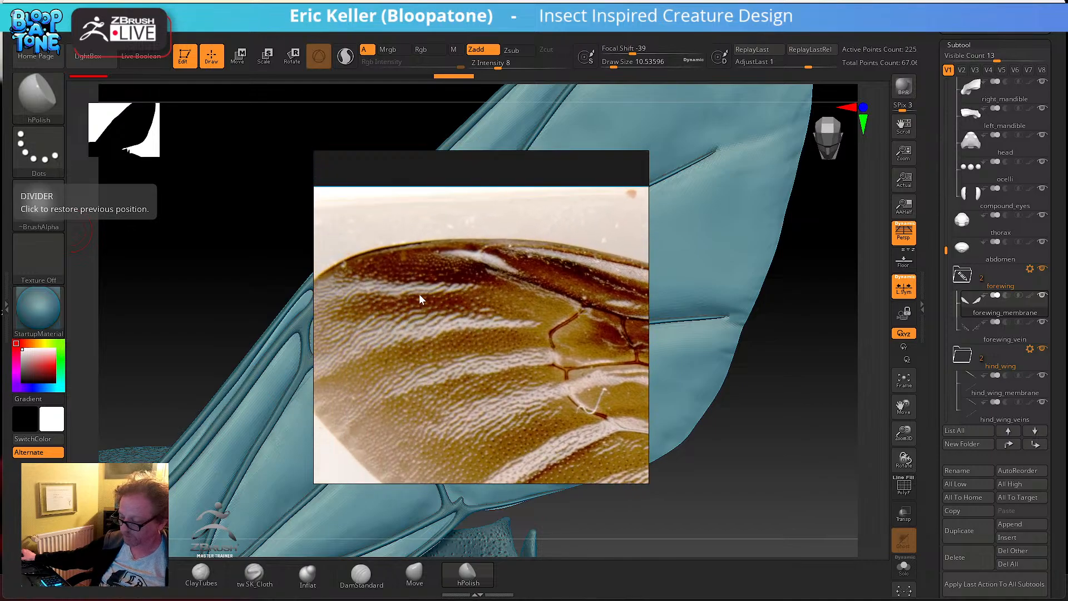
# - Follow the veins and membrane cells of the photographed wing with the scale bar from the tip toward its base, up close
pyautogui.moveTo(476, 382); pyautogui.dragTo(439, 336, button='middle')
pyautogui.moveTo(534, 340); pyautogui.dragTo(424, 336, button='middle')
pyautogui.moveTo(579, 376); pyautogui.dragTo(436, 315, button='middle')
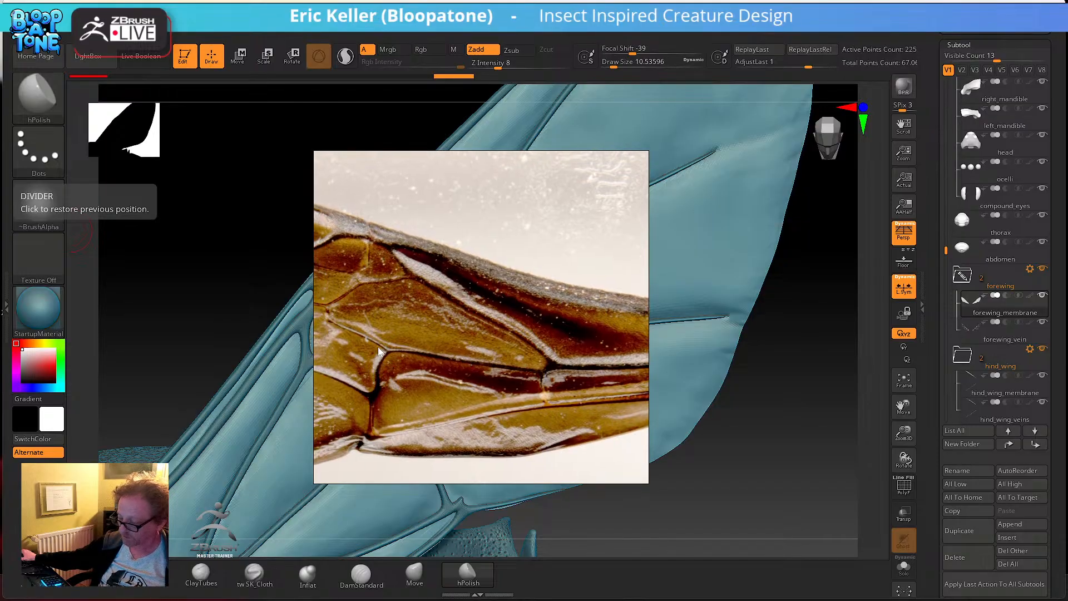
pyautogui.scroll(5, 463, 350)
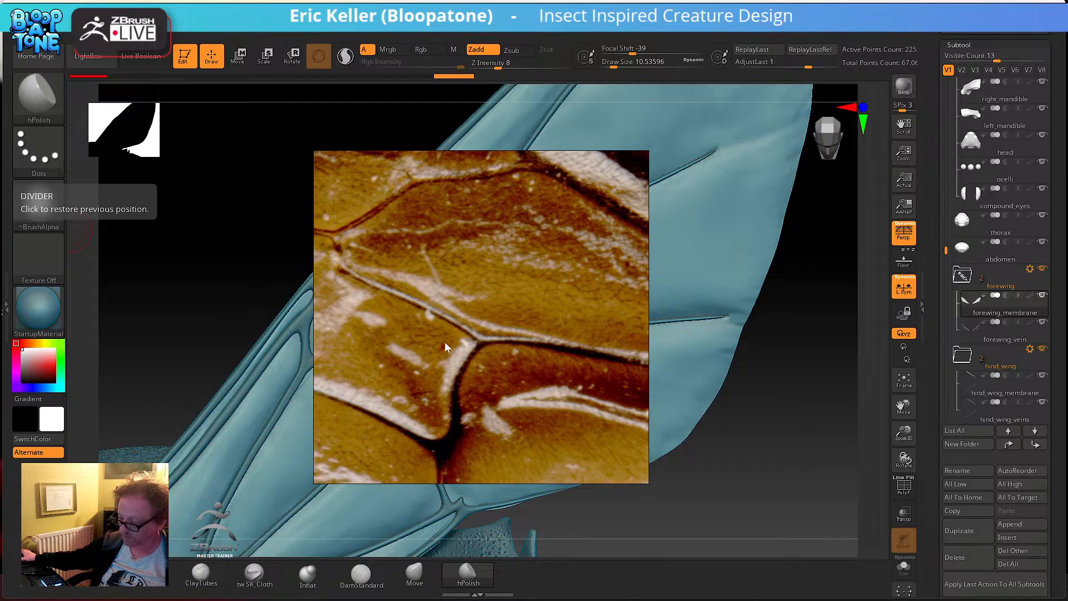
pyautogui.scroll(-3, 435, 397)
pyautogui.moveTo(459, 376); pyautogui.dragTo(392, 286, button='middle')
pyautogui.moveTo(498, 348); pyautogui.dragTo(411, 338, button='middle')
pyautogui.scroll(3, 512, 366)
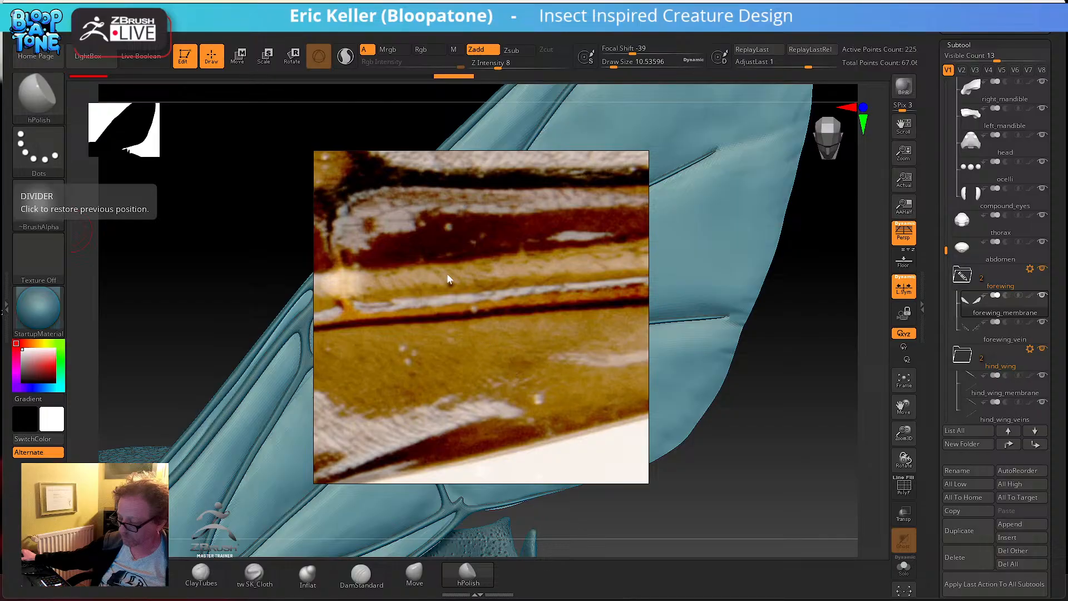
pyautogui.scroll(-5, 450, 409)
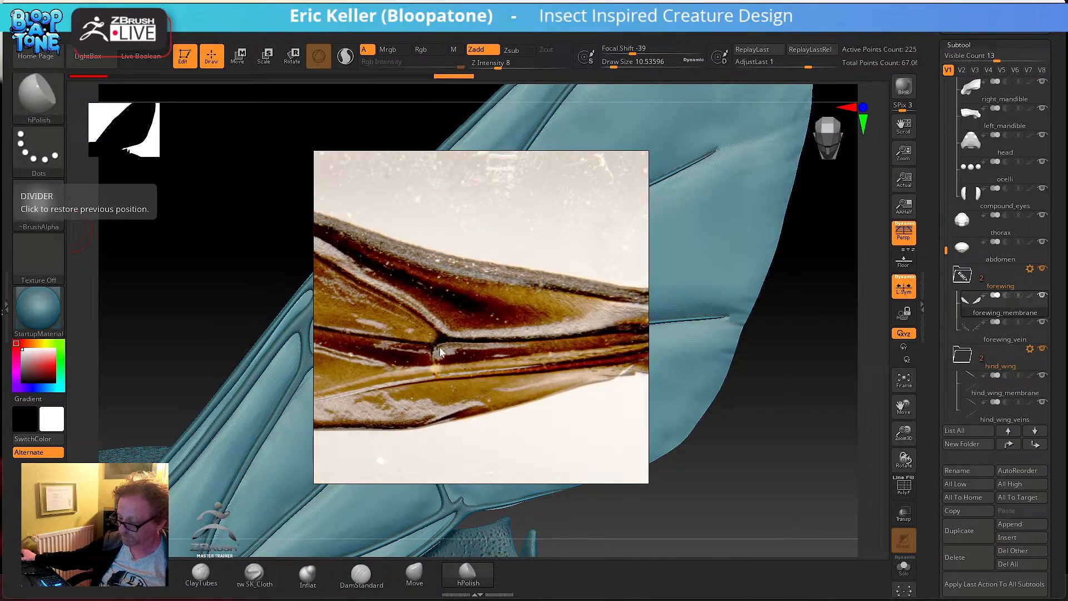
# - Return to the tip of the same wing photo and examine the tiny bumps and ripples covering its membrane
pyautogui.moveTo(409, 335); pyautogui.dragTo(522, 375, button='middle')
pyautogui.moveTo(398, 357)
pyautogui.mouseDown(button='middle')
pyautogui.moveTo(483, 375)
pyautogui.moveTo(486, 355)
pyautogui.mouseUp(button='middle')
pyautogui.moveTo(409, 385)
pyautogui.mouseDown(button='middle')
pyautogui.moveTo(495, 330)
pyautogui.moveTo(466, 351)
pyautogui.moveTo(451, 336)
pyautogui.moveTo(420, 351)
pyautogui.mouseUp(button='middle')
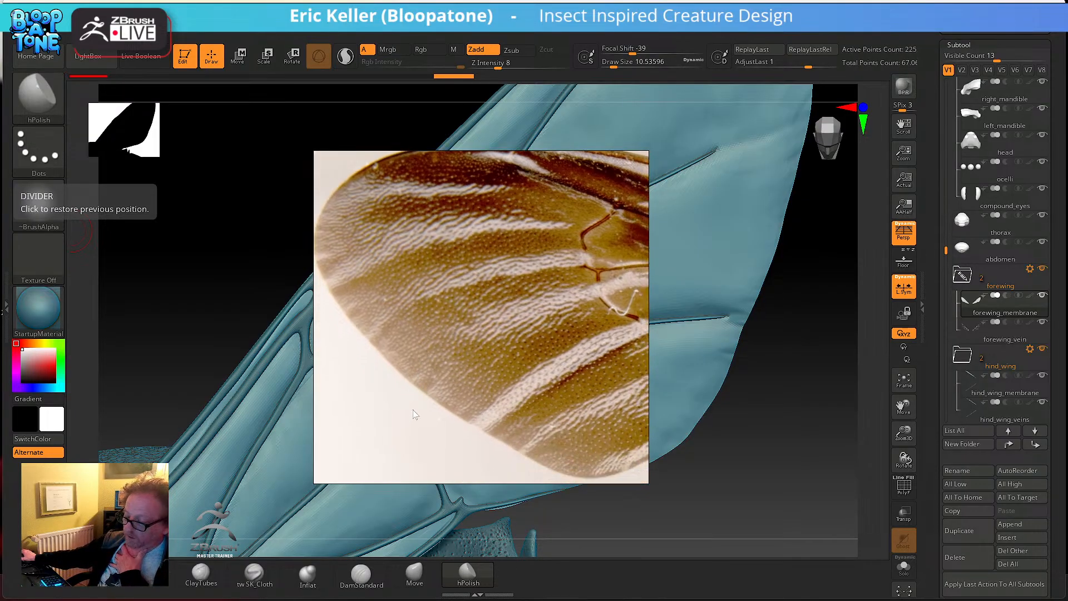
pyautogui.moveTo(473, 384)
pyautogui.mouseDown(button='middle')
pyautogui.moveTo(469, 348)
pyautogui.moveTo(455, 372)
pyautogui.mouseUp(button='middle')
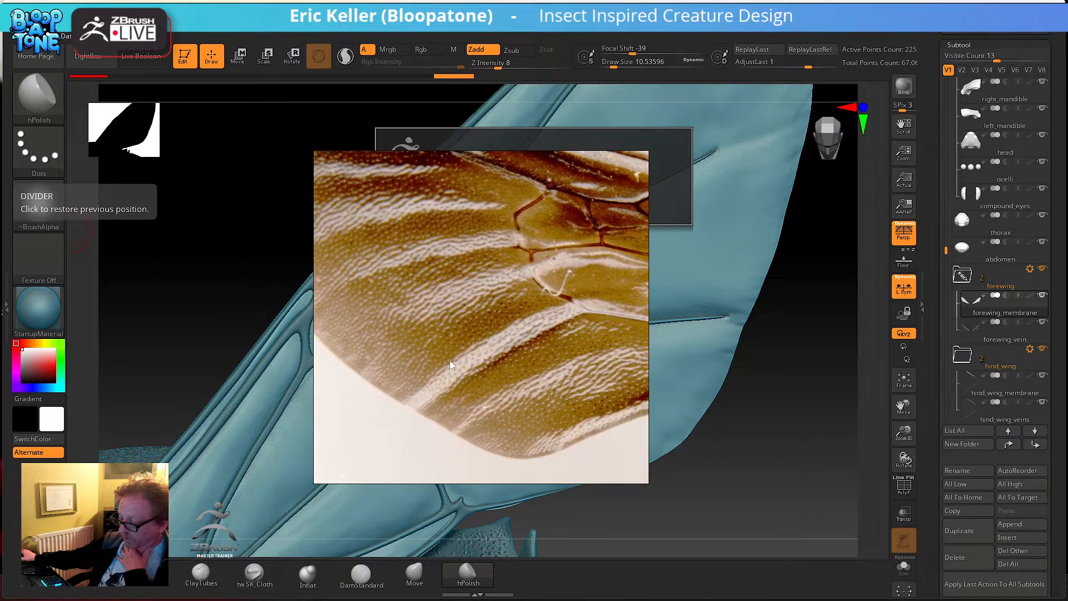
pyautogui.scroll(6, 470, 352)
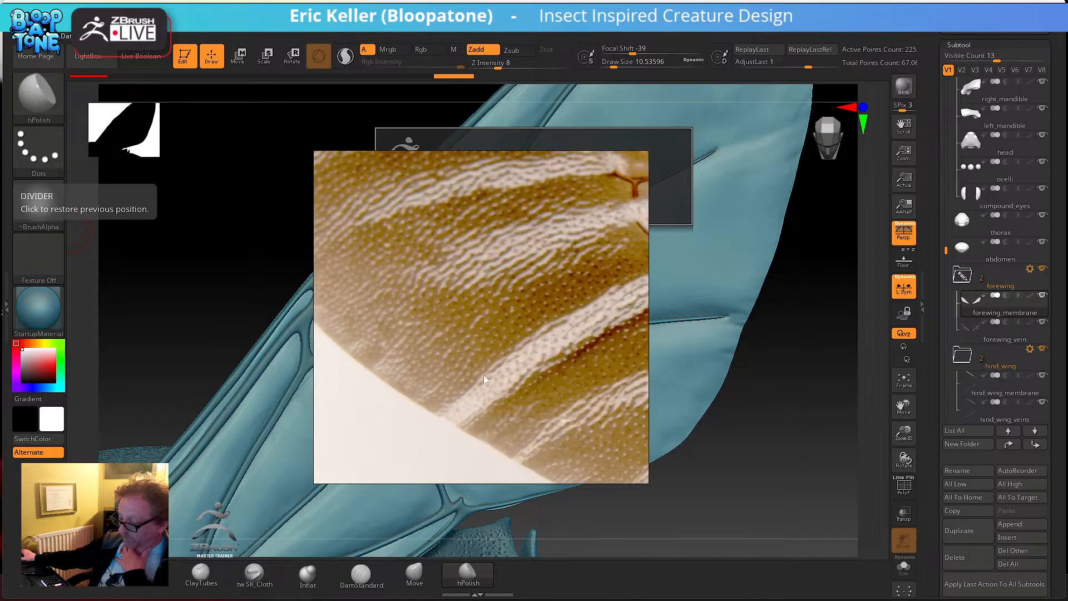
pyautogui.scroll(2, 481, 362)
pyautogui.moveTo(499, 333); pyautogui.dragTo(461, 417, button='middle')
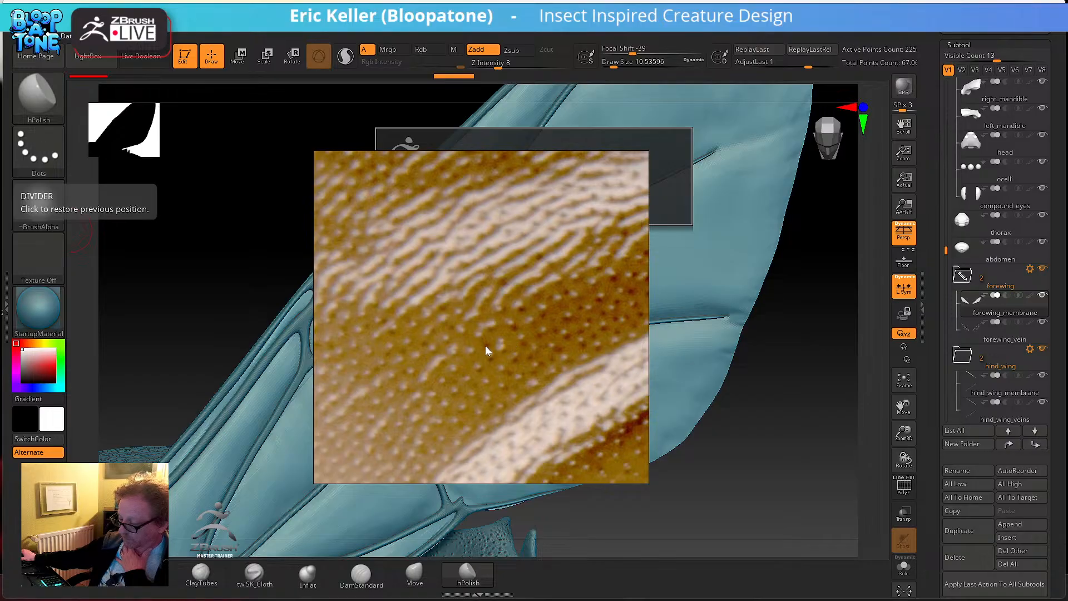
pyautogui.moveTo(467, 351); pyautogui.dragTo(504, 392, button='middle')
pyautogui.scroll(-6, 486, 371)
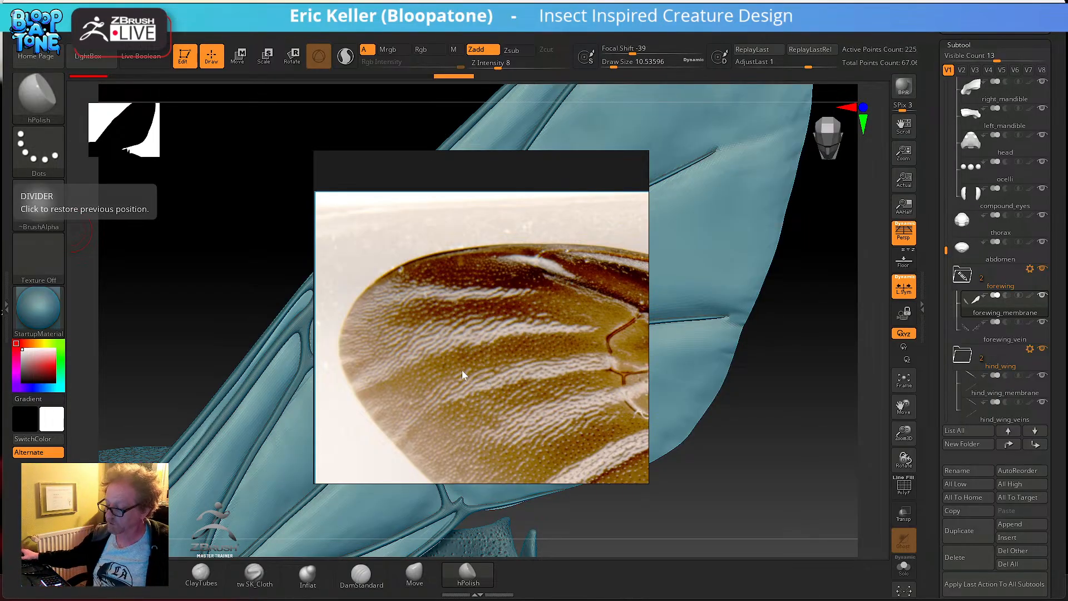
# - Compare with the orange-brown wing photo, examining the rippled highlights and dotted hairs between the tip and the first veins
pyautogui.scroll(-3, 465, 359)
pyautogui.moveTo(527, 416)
pyautogui.mouseDown(button='middle')
pyautogui.moveTo(523, 297)
pyautogui.moveTo(604, 341)
pyautogui.mouseUp(button='middle')
pyautogui.moveTo(453, 341)
pyautogui.mouseDown(button='middle')
pyautogui.moveTo(607, 339)
pyautogui.moveTo(557, 344)
pyautogui.mouseUp(button='middle')
pyautogui.moveTo(397, 358); pyautogui.dragTo(528, 389, button='middle')
pyautogui.scroll(5, 529, 392)
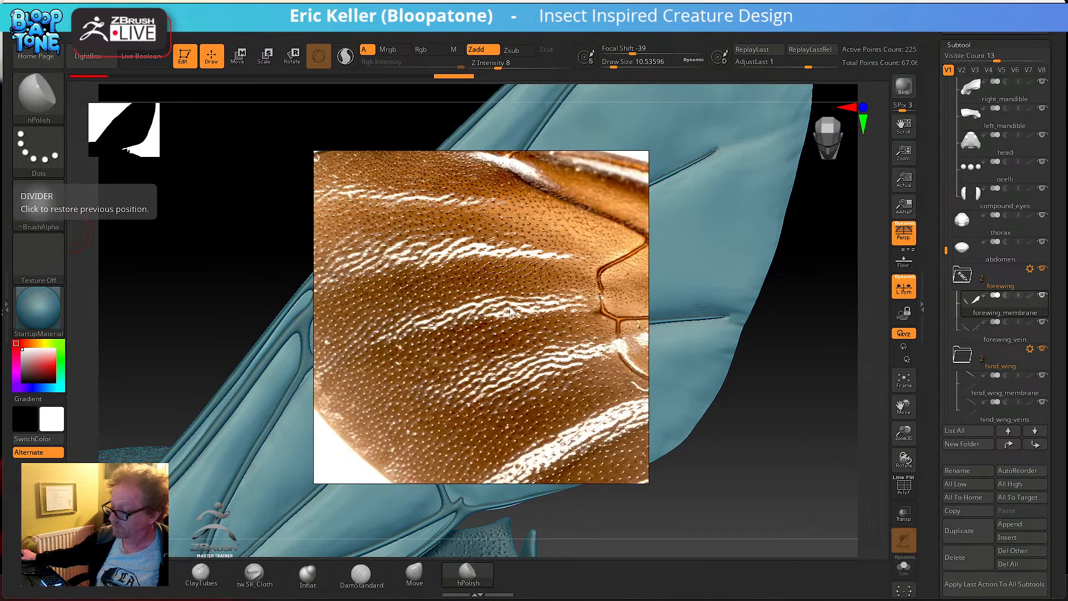
pyautogui.moveTo(510, 308); pyautogui.dragTo(512, 330, button='middle')
# - Place the orange-brown wing photo beside the model and frame the base of the bee's forewing for sculpting
pyautogui.moveTo(514, 326); pyautogui.dragTo(0, 328, button='right')
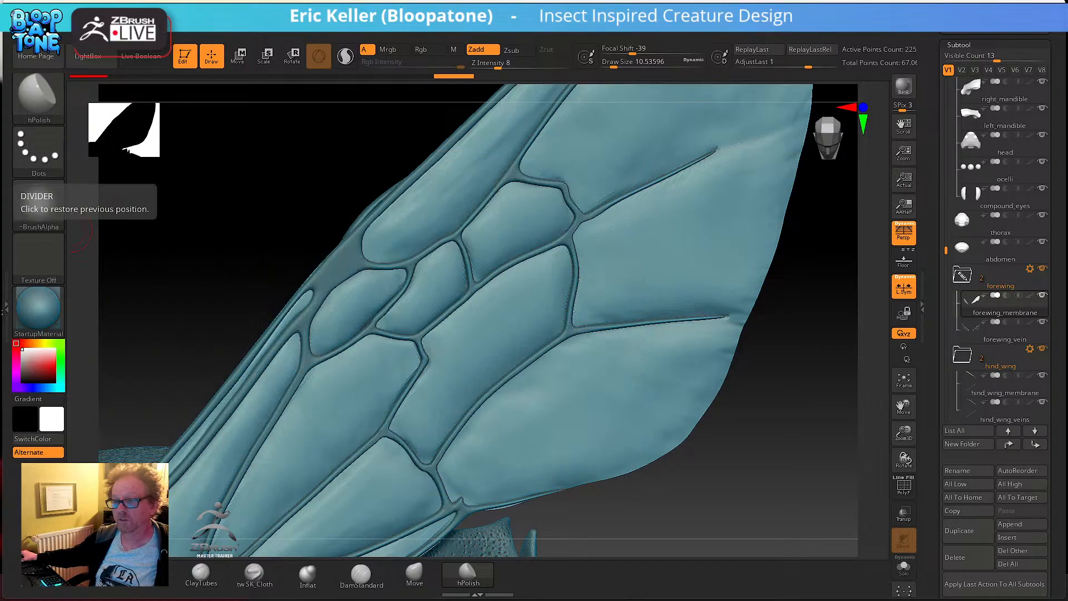
pyautogui.moveTo(824, 412); pyautogui.dragTo(645, 329)
pyautogui.moveTo(763, 363); pyautogui.dragTo(762, 401)
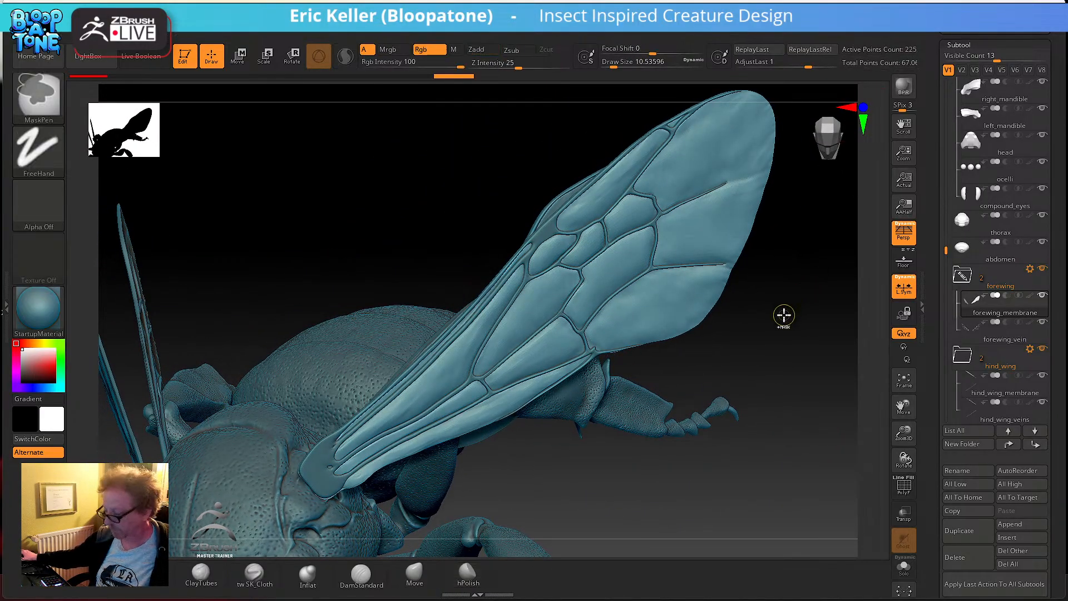
pyautogui.moveTo(789, 337); pyautogui.dragTo(782, 330)
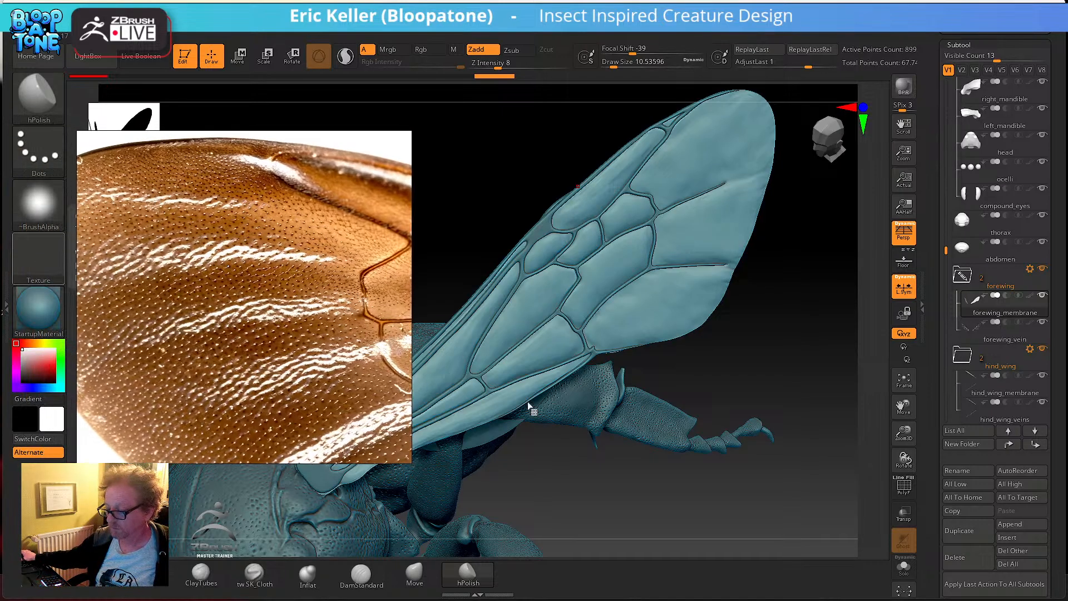
pyautogui.keyDown('shift'); pyautogui.moveTo(628, 529); pyautogui.dragTo(612, 515); pyautogui.keyUp('shift')
pyautogui.moveTo(710, 395)
pyautogui.keyDown('alt'); pyautogui.mouseDown()
pyautogui.moveTo(722, 402)
pyautogui.moveTo(519, 413)
pyautogui.moveTo(716, 425)
pyautogui.mouseUp(); pyautogui.keyUp('alt')
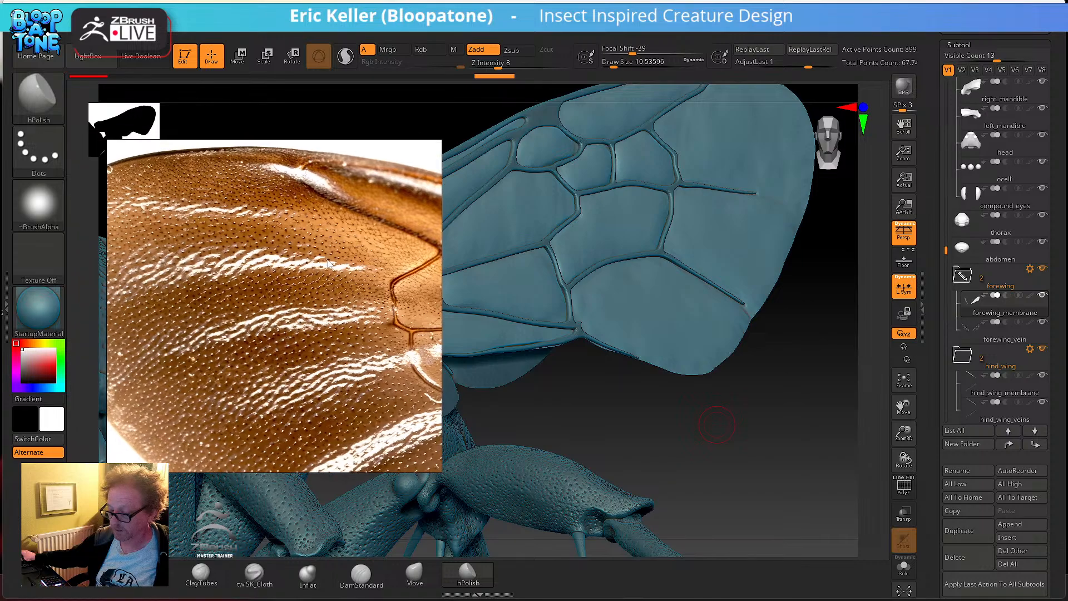
pyautogui.moveTo(579, 397); pyautogui.dragTo(451, 277)
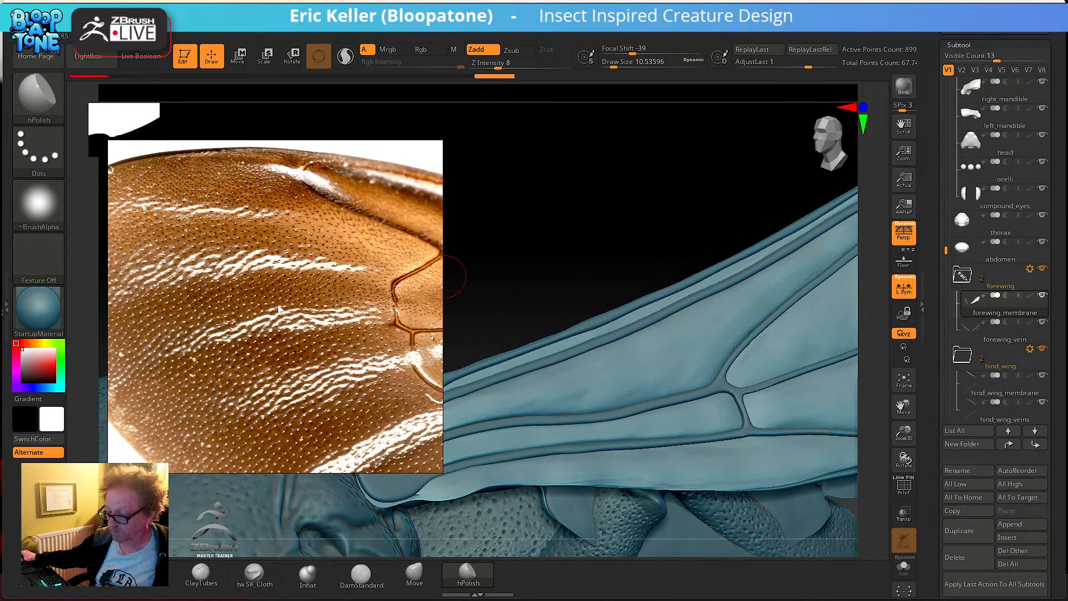
pyautogui.moveTo(520, 274); pyautogui.dragTo(501, 272)
pyautogui.moveTo(275, 293); pyautogui.dragTo(260, 254)
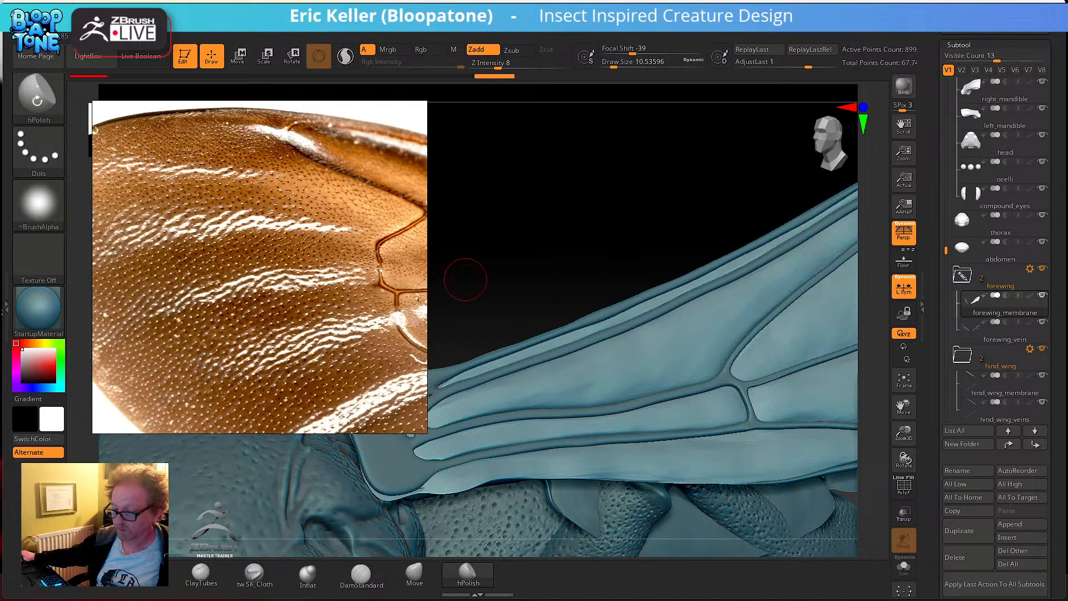
# - Select the Standard brush with a draw size of about 3.67, then sculpt and smooth a small wrinkle in the large basal membrane cell
pyautogui.click(48, 118)
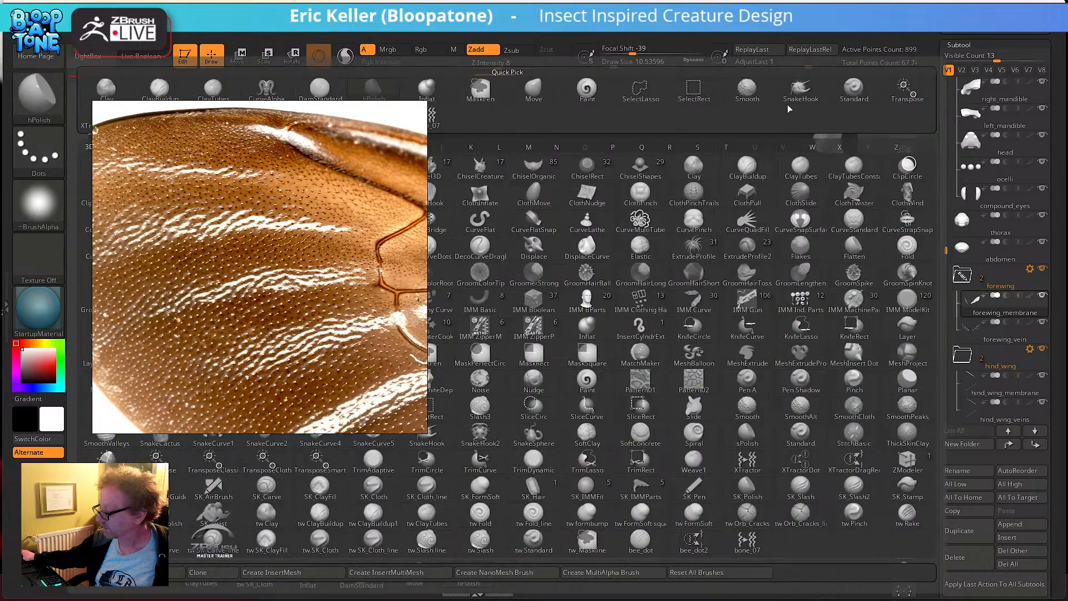
pyautogui.click(851, 89)
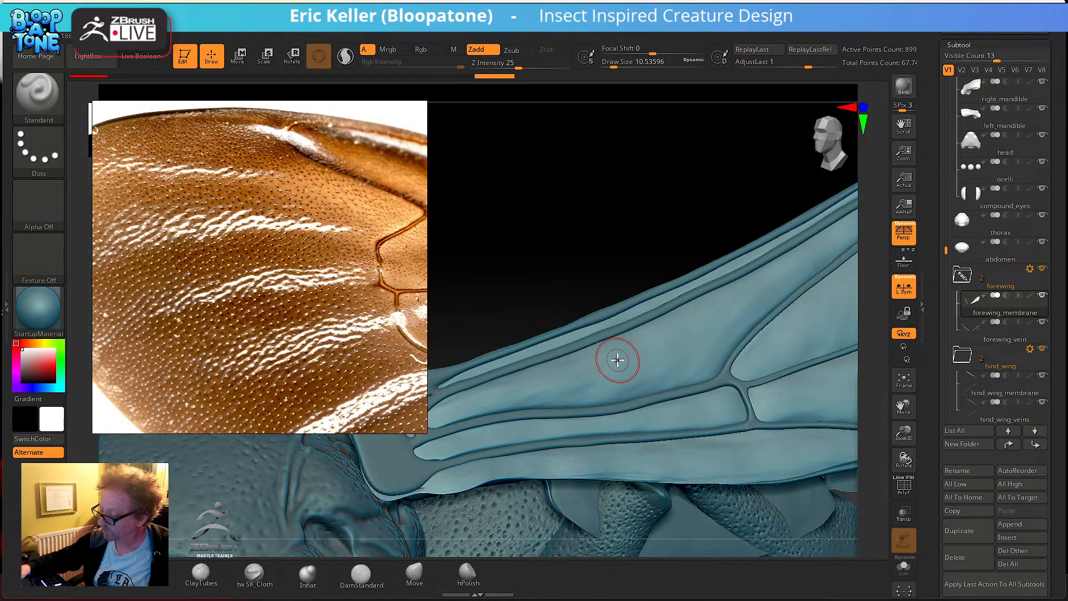
pyautogui.press('s')
pyautogui.moveTo(640, 262); pyautogui.dragTo(632, 262)
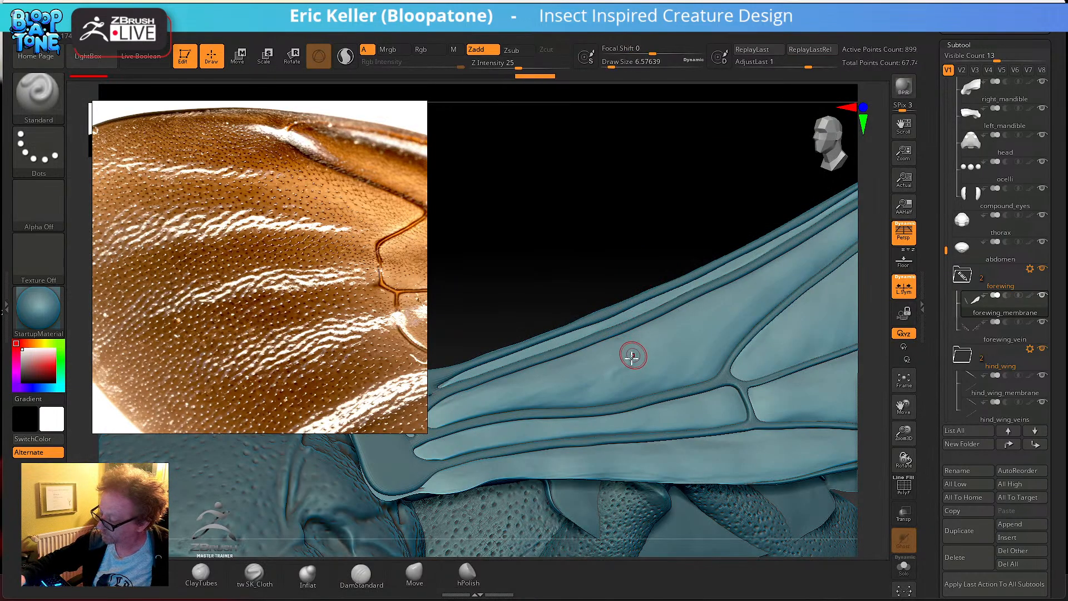
pyautogui.press('s')
pyautogui.moveTo(635, 368)
pyautogui.keyDown('ctrl'); pyautogui.mouseDown(button='right')
pyautogui.moveTo(637, 393)
pyautogui.moveTo(611, 386)
pyautogui.moveTo(615, 401)
pyautogui.moveTo(629, 377)
pyautogui.mouseUp(button='right'); pyautogui.keyUp('ctrl')
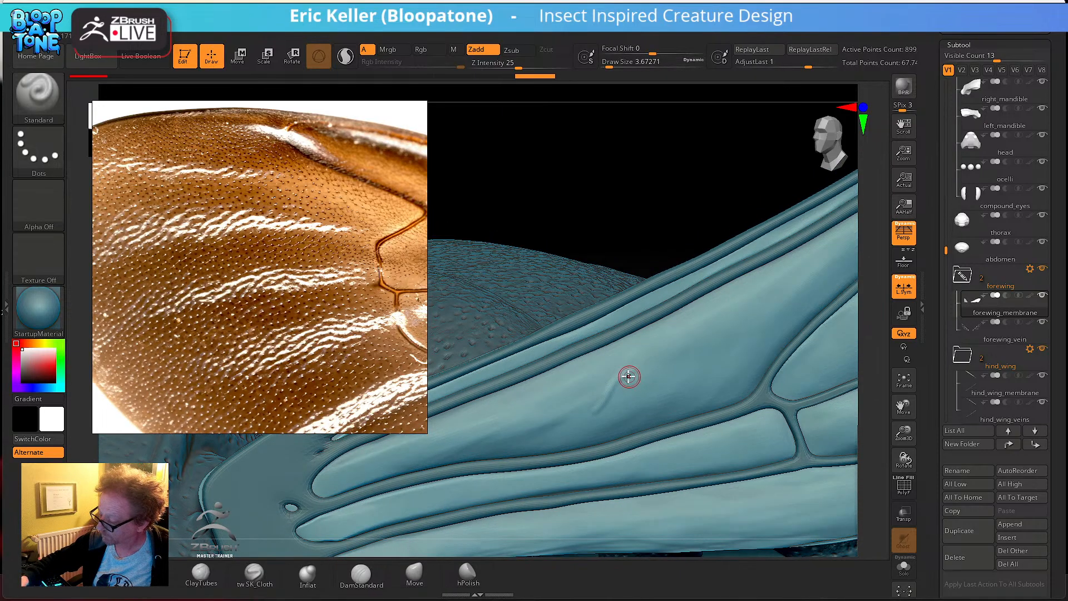
pyautogui.press('shift')
pyautogui.moveTo(592, 414); pyautogui.dragTo(622, 383, button='right')
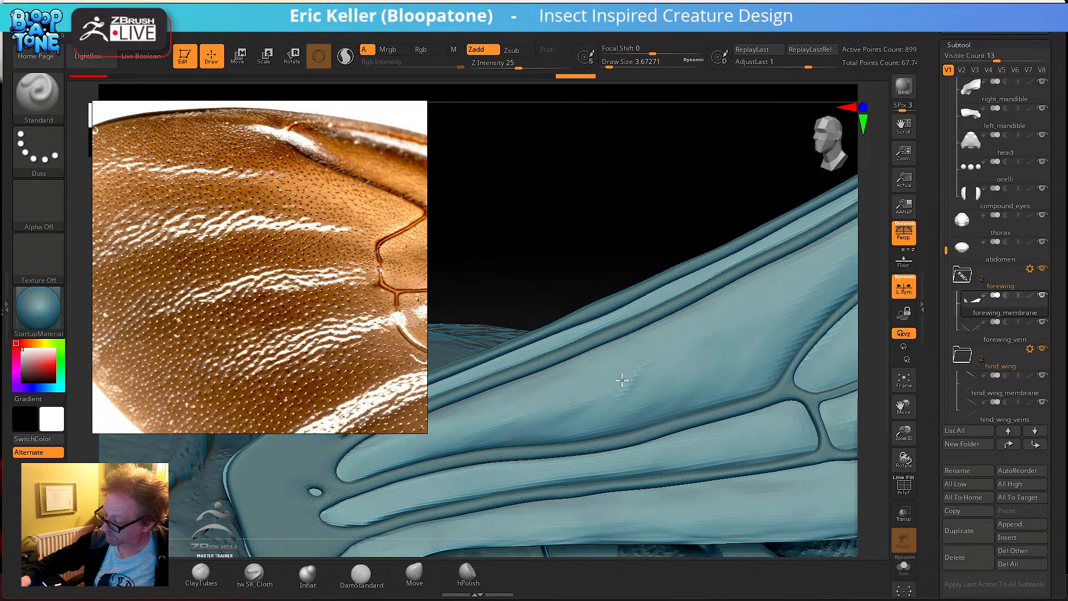
# - Sculpt raised and carved diagonal wrinkles rising from the lower vein of the large basal membrane cell, and soften them with Smooth
pyautogui.keyDown('alt'); pyautogui.moveTo(529, 442); pyautogui.dragTo(615, 398); pyautogui.keyUp('alt')
pyautogui.moveTo(567, 440); pyautogui.dragTo(626, 389)
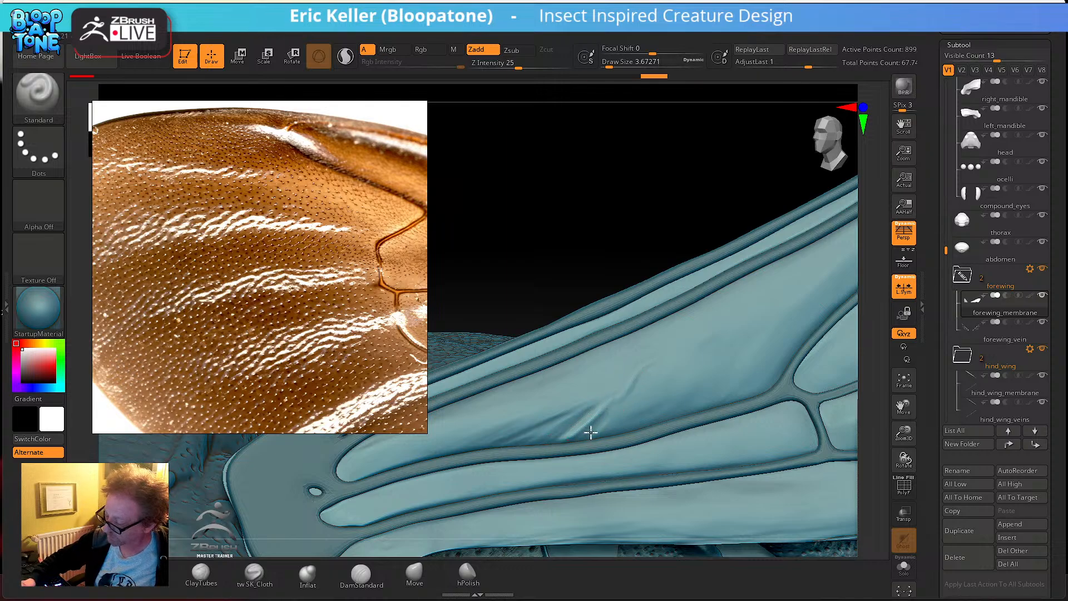
pyautogui.press('shift')
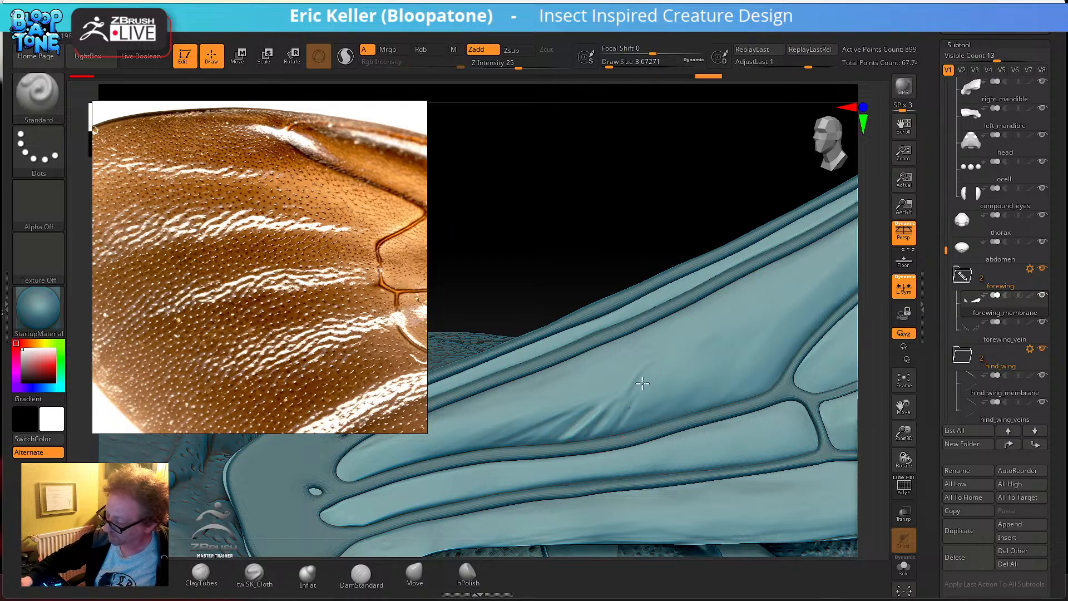
pyautogui.press('shift')
pyautogui.keyDown('shift'); pyautogui.moveTo(535, 68); pyautogui.dragTo(569, 68); pyautogui.keyUp('shift')
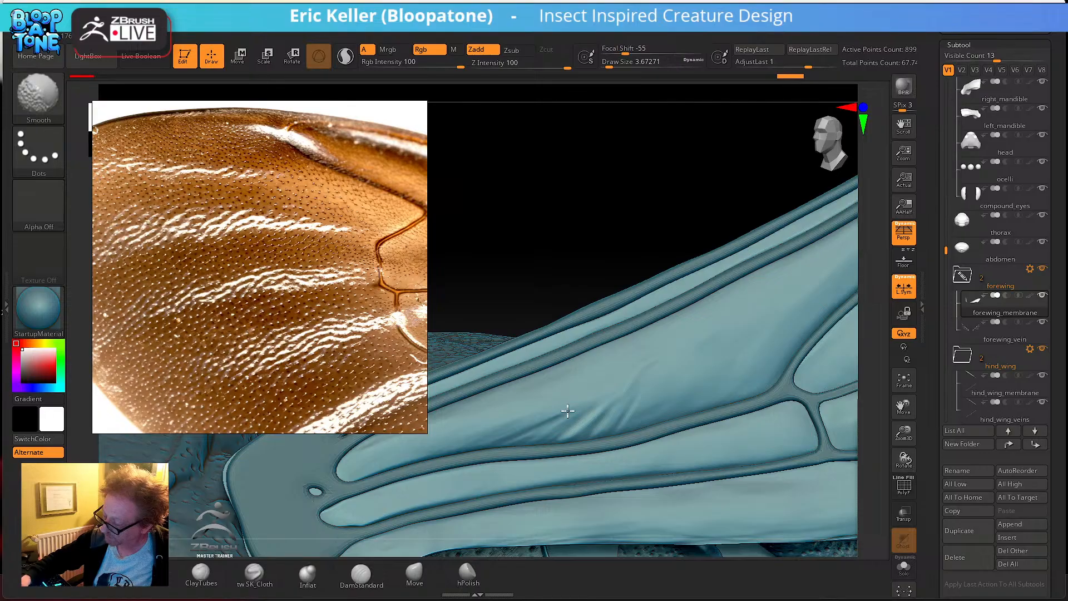
# - Add more short diagonal wrinkles beside the first group along the lower vein, and smooth their ends into the membrane
pyautogui.moveTo(621, 433); pyautogui.dragTo(651, 394)
pyautogui.press('shift')
pyautogui.moveTo(653, 406); pyautogui.dragTo(652, 392, button='right')
pyautogui.moveTo(617, 438)
pyautogui.mouseDown()
pyautogui.moveTo(642, 404)
pyautogui.moveTo(633, 422)
pyautogui.mouseUp()
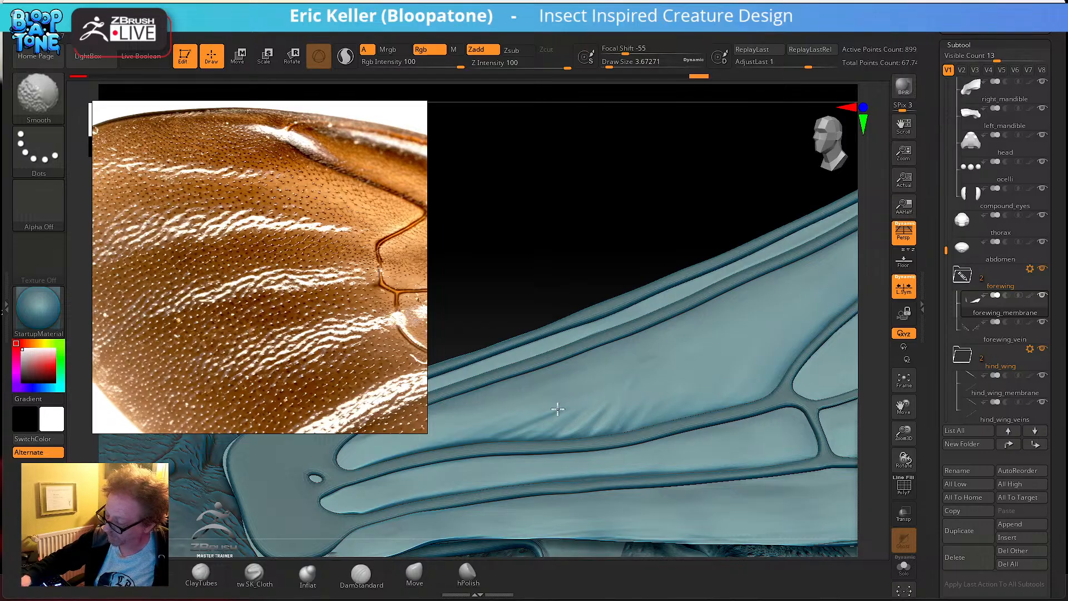
pyautogui.keyDown('shift'); pyautogui.moveTo(542, 420); pyautogui.dragTo(522, 420); pyautogui.keyUp('shift')
# - Add small wrinkles in the narrow cell below the vein and soften the wrinkles above with Smooth at a draw size of about 7.47
pyautogui.moveTo(633, 401)
pyautogui.mouseDown(button='right')
pyautogui.moveTo(589, 429)
pyautogui.moveTo(599, 456)
pyautogui.mouseUp(button='right')
pyautogui.moveTo(606, 454); pyautogui.dragTo(615, 457)
pyautogui.moveTo(599, 450)
pyautogui.mouseDown()
pyautogui.moveTo(631, 459)
pyautogui.moveTo(599, 449)
pyautogui.mouseUp()
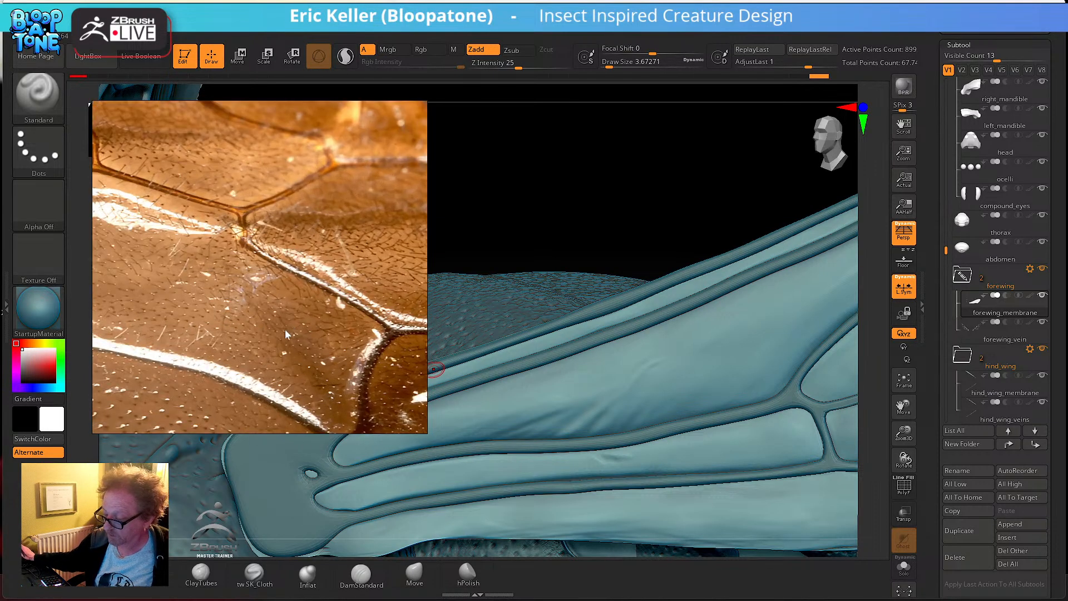
pyautogui.moveTo(570, 409); pyautogui.dragTo(579, 423, button='right')
pyautogui.moveTo(579, 423)
pyautogui.keyDown('shift'); pyautogui.mouseDown()
pyautogui.moveTo(551, 435)
pyautogui.moveTo(699, 408)
pyautogui.moveTo(745, 387)
pyautogui.moveTo(674, 415)
pyautogui.moveTo(695, 409)
pyautogui.moveTo(632, 415)
pyautogui.moveTo(624, 427)
pyautogui.moveTo(626, 417)
pyautogui.mouseUp(); pyautogui.keyUp('shift')
pyautogui.press('s')
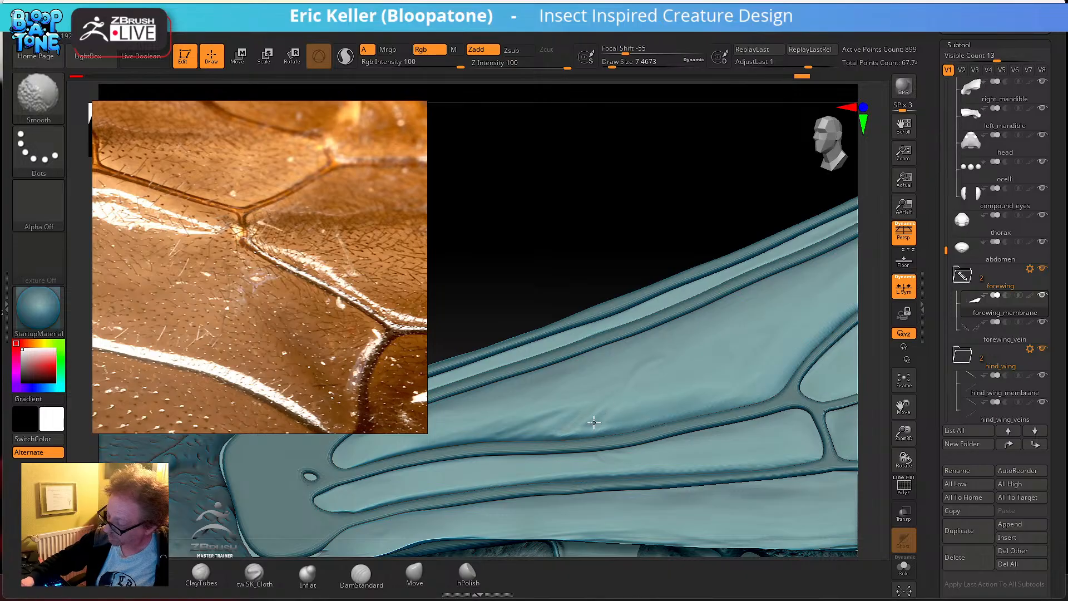
# - Continue the diagonal wrinkles along the lower vein toward the vein fork at a draw size of about 3.67, smoothing them
pyautogui.press('s')
pyautogui.moveTo(615, 420)
pyautogui.mouseDown()
pyautogui.moveTo(671, 379)
pyautogui.moveTo(705, 373)
pyautogui.mouseUp()
pyautogui.moveTo(648, 425)
pyautogui.mouseDown()
pyautogui.moveTo(701, 384)
pyautogui.moveTo(685, 404)
pyautogui.moveTo(712, 383)
pyautogui.moveTo(739, 382)
pyautogui.mouseUp()
pyautogui.press('s')
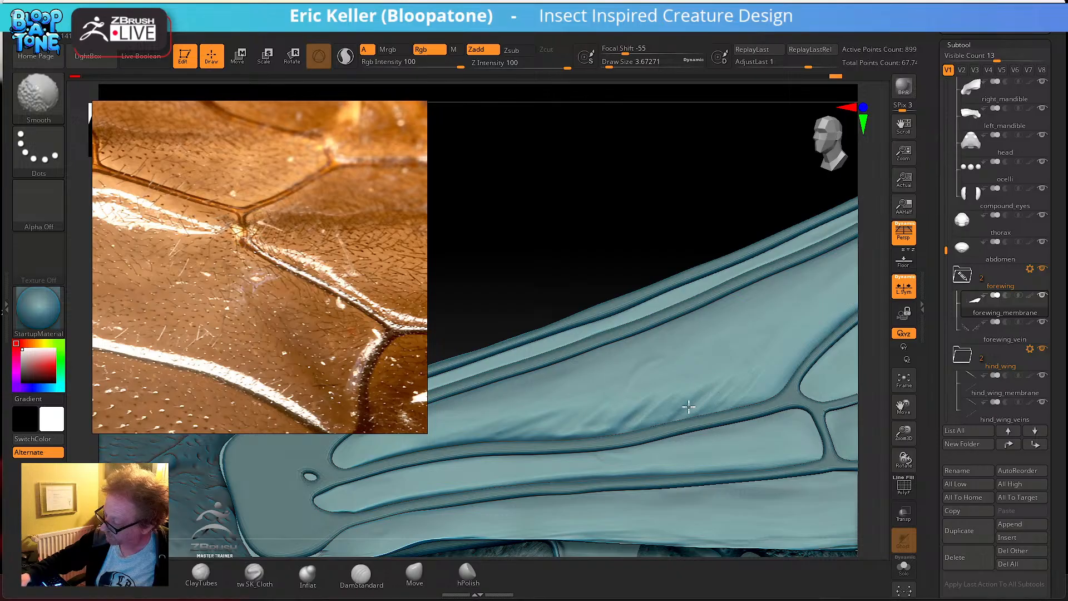
pyautogui.keyDown('shift'); pyautogui.moveTo(643, 412); pyautogui.dragTo(630, 431); pyautogui.keyUp('shift')
pyautogui.press('shift')
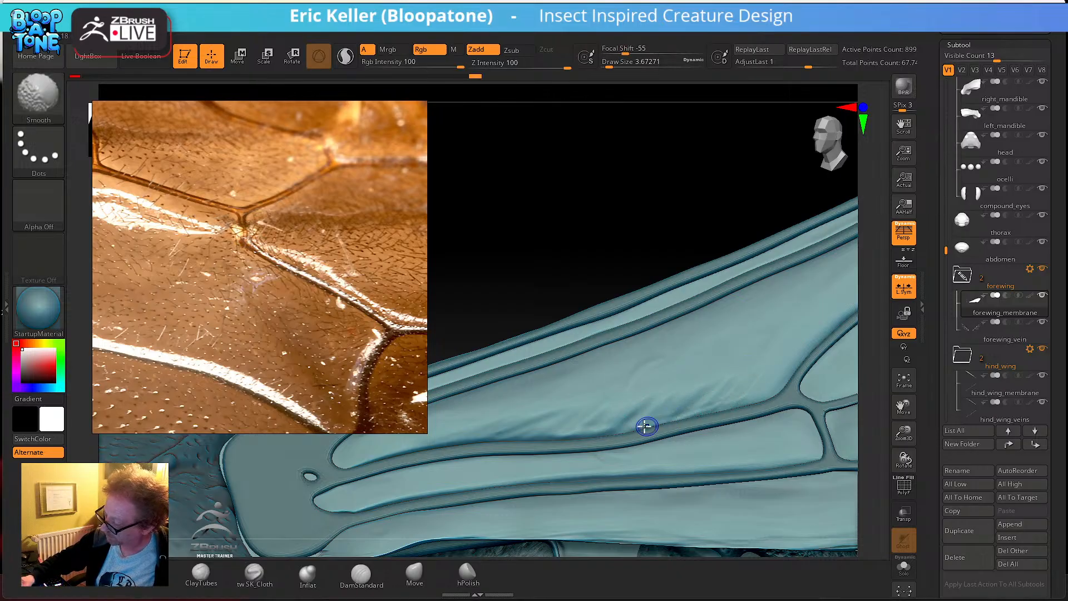
pyautogui.keyDown('shift'); pyautogui.moveTo(771, 380); pyautogui.dragTo(753, 390); pyautogui.keyUp('shift')
# - Enlarge the brush to about 4.99 and sculpt longer wrinkles running up beside the vein fork of the basal cell
pyautogui.keyDown('alt'); pyautogui.moveTo(742, 398); pyautogui.dragTo(684, 432, button='right'); pyautogui.keyUp('alt')
pyautogui.press(']')
pyautogui.moveTo(654, 441)
pyautogui.mouseDown()
pyautogui.moveTo(713, 422)
pyautogui.moveTo(752, 379)
pyautogui.mouseUp()
pyautogui.moveTo(686, 435); pyautogui.dragTo(786, 351)
pyautogui.moveTo(714, 424); pyautogui.dragTo(788, 343)
pyautogui.press('s')
pyautogui.moveTo(732, 406)
pyautogui.mouseDown()
pyautogui.moveTo(781, 346)
pyautogui.moveTo(757, 371)
pyautogui.mouseUp()
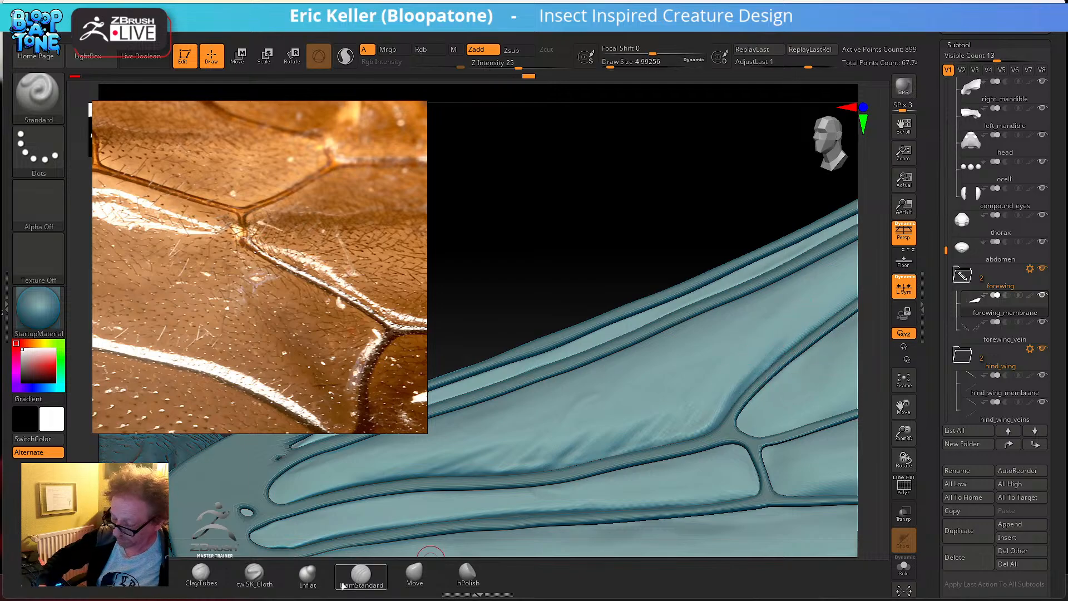
# - Switch to the tw SK_Cloth brush and sculpt cloth-like folds along the rising vein beyond the fork, smoothing them in places
pyautogui.click(255, 575)
pyautogui.moveTo(728, 411)
pyautogui.mouseDown()
pyautogui.moveTo(784, 333)
pyautogui.moveTo(795, 339)
pyautogui.mouseUp()
pyautogui.keyDown('alt'); pyautogui.moveTo(784, 350); pyautogui.dragTo(718, 387, button='right'); pyautogui.keyUp('alt')
pyautogui.keyDown('shift'); pyautogui.moveTo(714, 392); pyautogui.dragTo(656, 450); pyautogui.keyUp('shift')
pyautogui.moveTo(690, 418)
pyautogui.mouseDown()
pyautogui.moveTo(765, 329)
pyautogui.moveTo(786, 335)
pyautogui.moveTo(765, 356)
pyautogui.mouseUp()
pyautogui.moveTo(721, 387)
pyautogui.mouseDown()
pyautogui.moveTo(820, 318)
pyautogui.moveTo(662, 456)
pyautogui.moveTo(729, 380)
pyautogui.mouseUp()
pyautogui.moveTo(647, 471); pyautogui.dragTo(747, 365)
pyautogui.moveTo(648, 456); pyautogui.dragTo(737, 356)
pyautogui.moveTo(730, 366)
pyautogui.keyDown('shift'); pyautogui.mouseDown()
pyautogui.moveTo(660, 433)
pyautogui.moveTo(749, 337)
pyautogui.mouseUp(); pyautogui.keyUp('shift')
# - Extend long tw SK_Cloth folds along the rising vein into the cell's narrow outer end and smooth the harsh ones
pyautogui.keyDown('alt'); pyautogui.moveTo(758, 348); pyautogui.dragTo(663, 401, button='right'); pyautogui.keyUp('alt')
pyautogui.moveTo(630, 445); pyautogui.dragTo(759, 345)
pyautogui.moveTo(648, 417); pyautogui.dragTo(811, 302)
pyautogui.moveTo(692, 386); pyautogui.dragTo(814, 295)
pyautogui.moveTo(656, 422); pyautogui.dragTo(837, 271)
pyautogui.moveTo(758, 345); pyautogui.dragTo(826, 274)
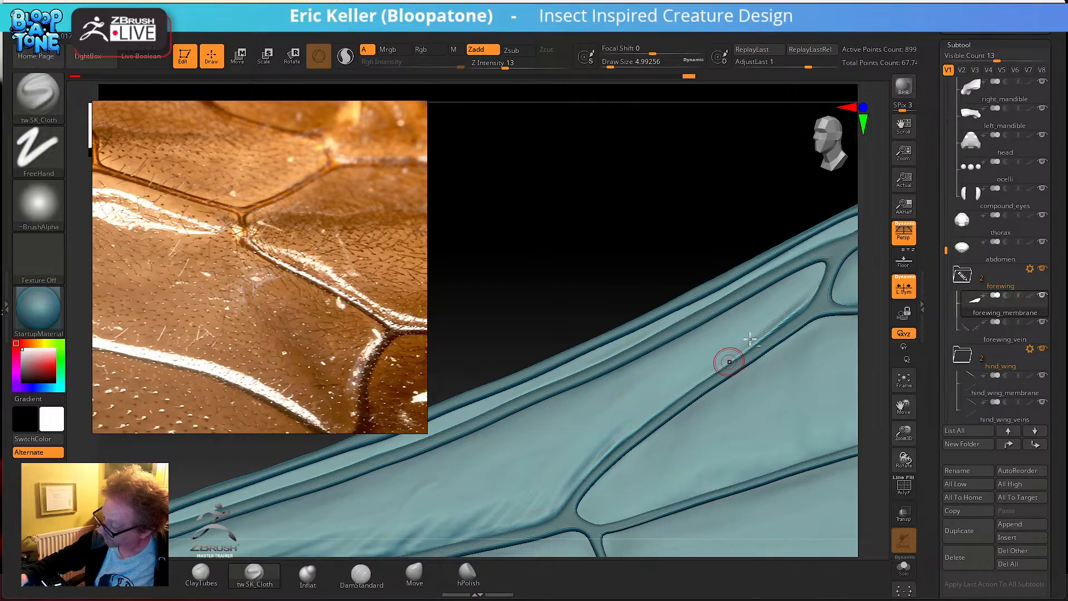
pyautogui.moveTo(735, 350); pyautogui.dragTo(793, 296)
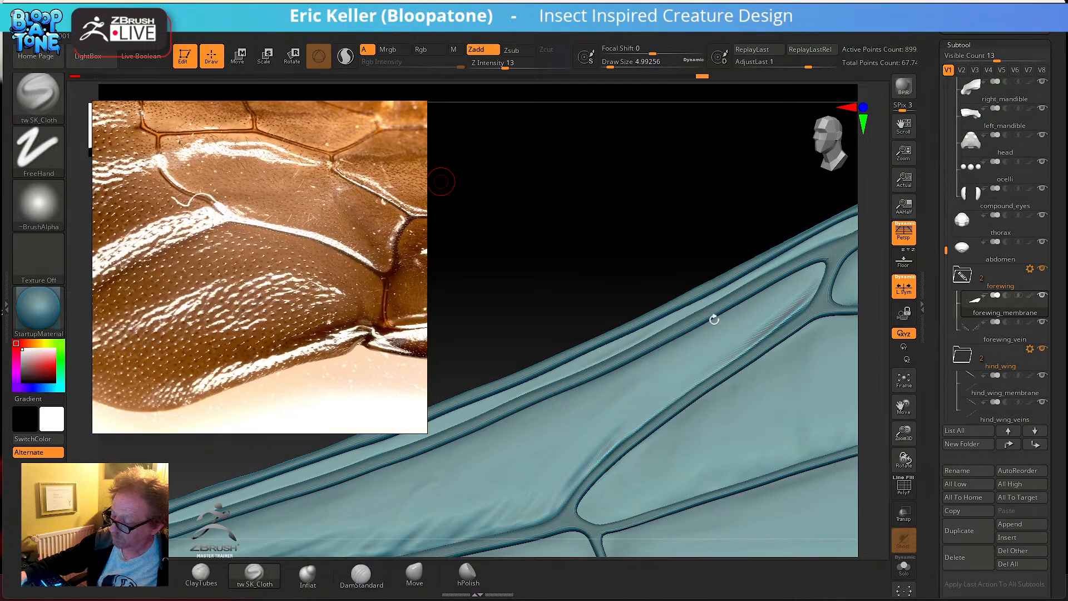
pyautogui.press('shift')
pyautogui.moveTo(779, 316)
pyautogui.keyDown('shift'); pyautogui.mouseDown()
pyautogui.moveTo(808, 288)
pyautogui.moveTo(768, 320)
pyautogui.mouseUp(); pyautogui.keyUp('shift')
# - Sculpt long folds from the cell's narrow outer end back along its upper vein and blend them with Smooth
pyautogui.moveTo(812, 271)
pyautogui.mouseDown()
pyautogui.moveTo(690, 325)
pyautogui.moveTo(737, 302)
pyautogui.moveTo(704, 330)
pyautogui.mouseUp()
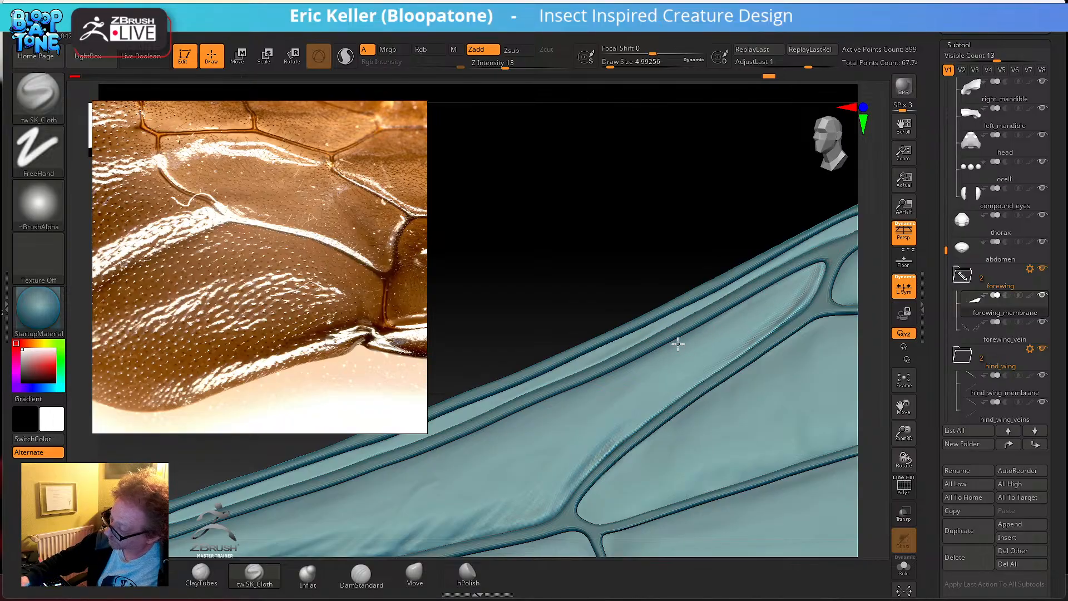
pyautogui.moveTo(806, 270); pyautogui.dragTo(747, 298)
pyautogui.moveTo(798, 273); pyautogui.dragTo(688, 334)
pyautogui.moveTo(829, 253); pyautogui.dragTo(627, 365)
pyautogui.moveTo(794, 277); pyautogui.dragTo(617, 367)
pyautogui.moveTo(824, 258)
pyautogui.mouseDown()
pyautogui.moveTo(699, 329)
pyautogui.moveTo(802, 273)
pyautogui.moveTo(750, 303)
pyautogui.mouseUp()
pyautogui.moveTo(774, 306); pyautogui.dragTo(799, 282, button='right')
pyautogui.moveTo(799, 282); pyautogui.dragTo(752, 305)
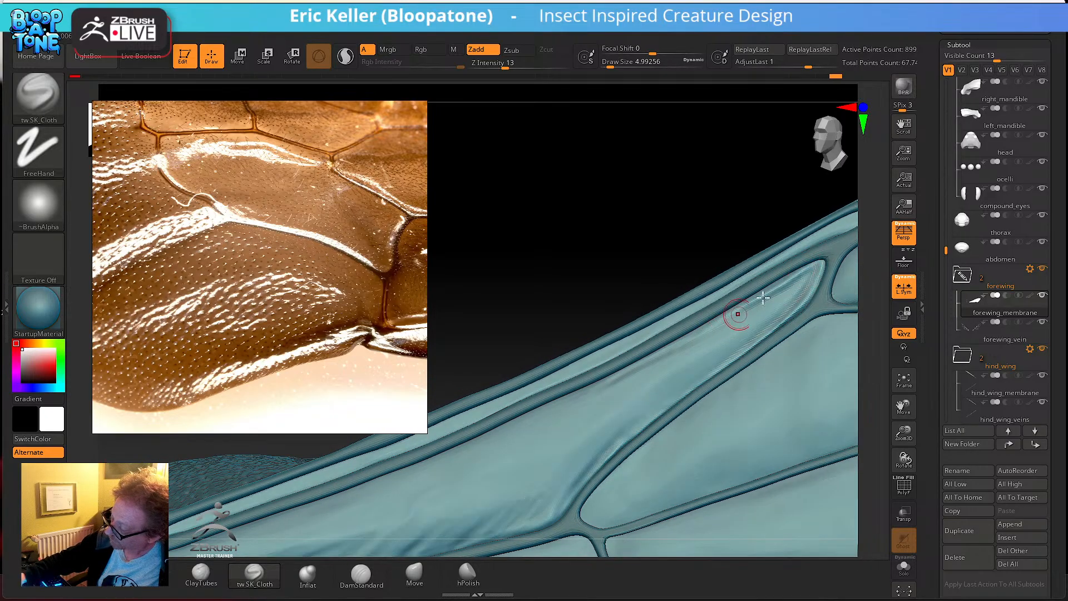
pyautogui.press('shift')
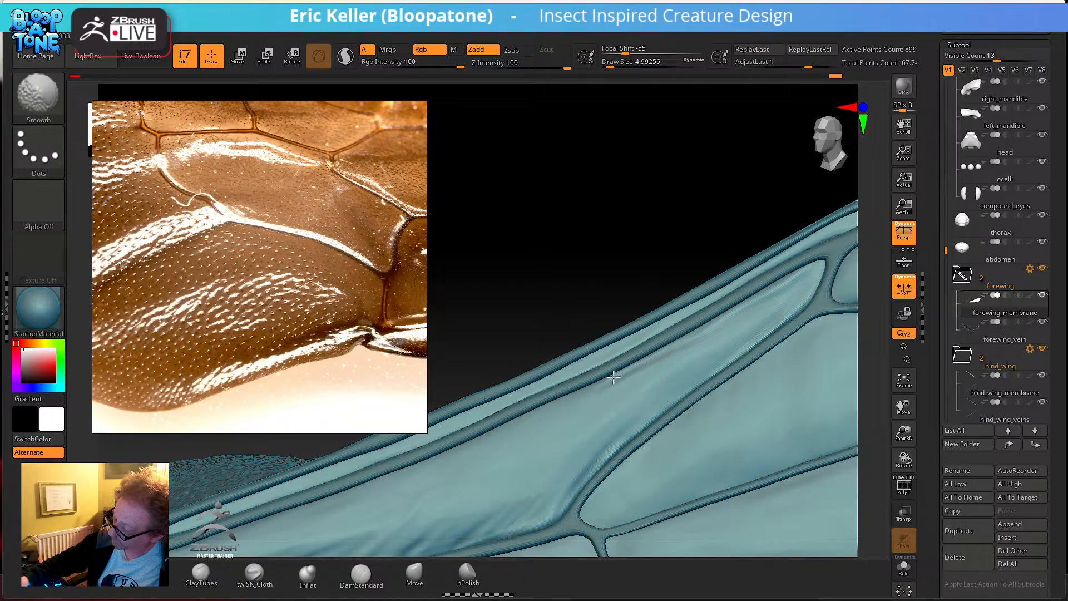
# - Reduce the brush to about 3.11 and sculpt finer tw SK_Cloth folds rising from the basal cell's vein fork, smoothing the harsh ones
pyautogui.keyDown('shift'); pyautogui.moveTo(560, 424); pyautogui.dragTo(584, 441); pyautogui.keyUp('shift')
pyautogui.keyDown('alt'); pyautogui.moveTo(540, 500); pyautogui.dragTo(558, 462, button='right'); pyautogui.keyUp('alt')
pyautogui.press('s')
pyautogui.moveTo(551, 479); pyautogui.dragTo(555, 464)
pyautogui.moveTo(598, 393); pyautogui.dragTo(600, 389)
pyautogui.moveTo(572, 448); pyautogui.dragTo(635, 365)
pyautogui.moveTo(593, 432); pyautogui.dragTo(668, 345)
pyautogui.moveTo(618, 410); pyautogui.dragTo(651, 360)
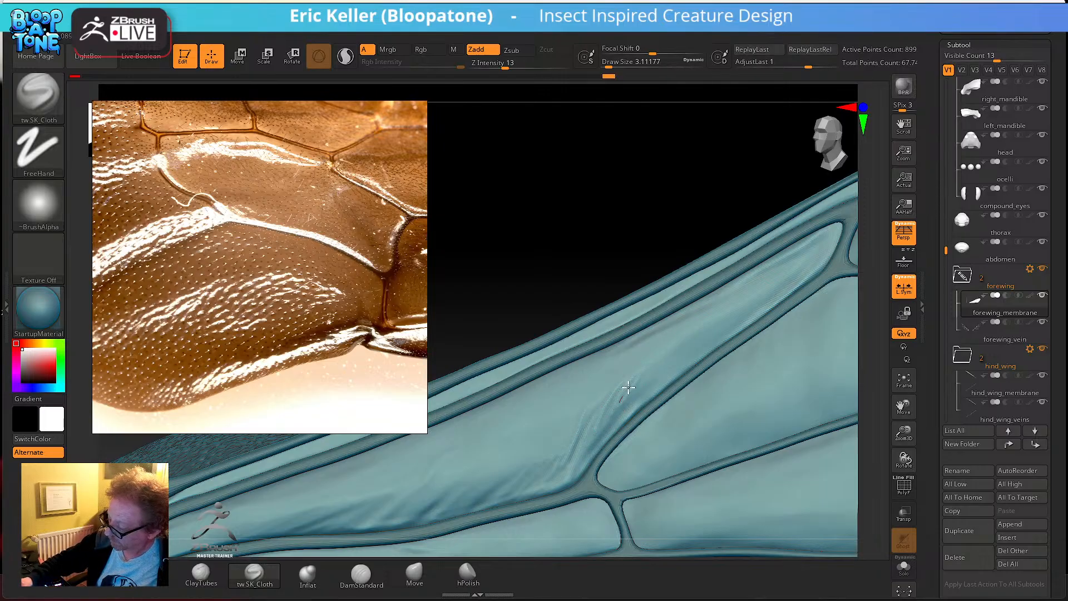
pyautogui.press('shift')
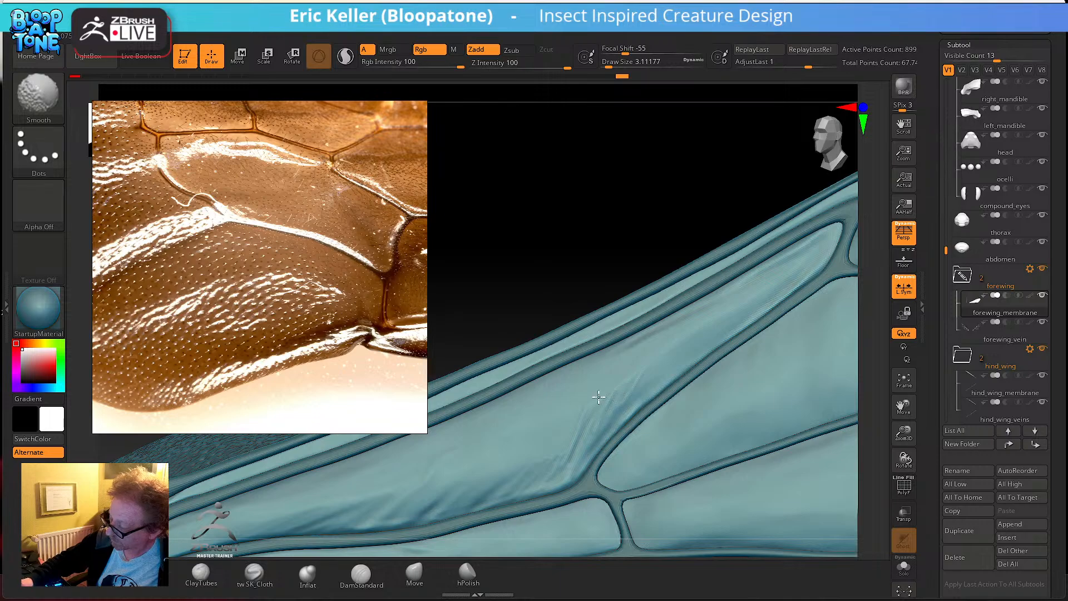
pyautogui.keyDown('shift'); pyautogui.moveTo(591, 421); pyautogui.dragTo(570, 455); pyautogui.keyUp('shift')
# - Continue the fine tw SK_Cloth folds along the middle stretch of the rising vein and soften their upper ends with Smooth
pyautogui.moveTo(634, 399)
pyautogui.mouseDown()
pyautogui.moveTo(690, 338)
pyautogui.moveTo(657, 362)
pyautogui.moveTo(675, 351)
pyautogui.mouseUp()
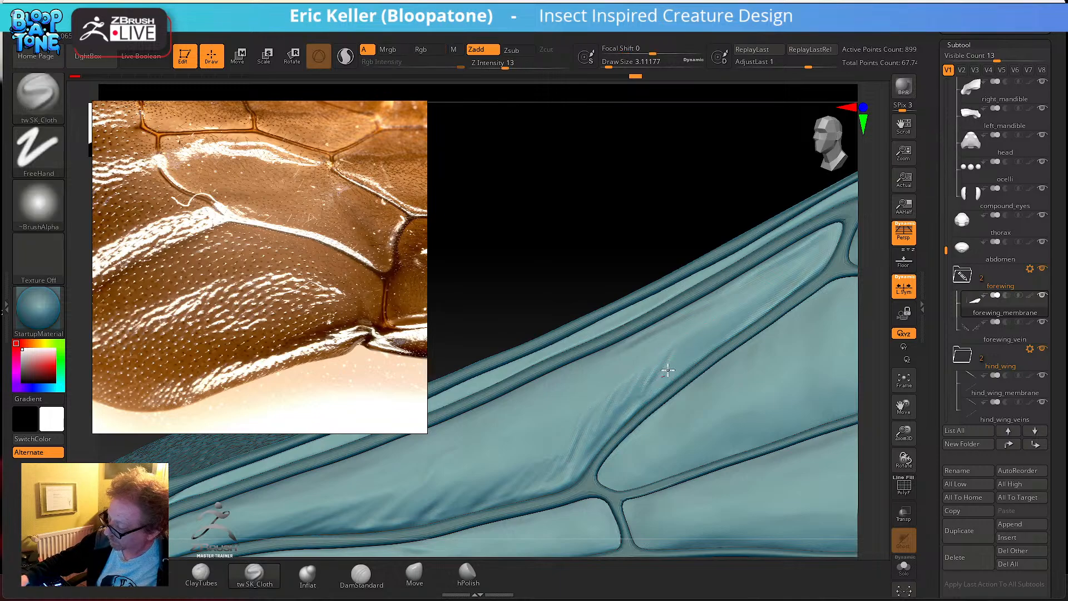
pyautogui.press('shift')
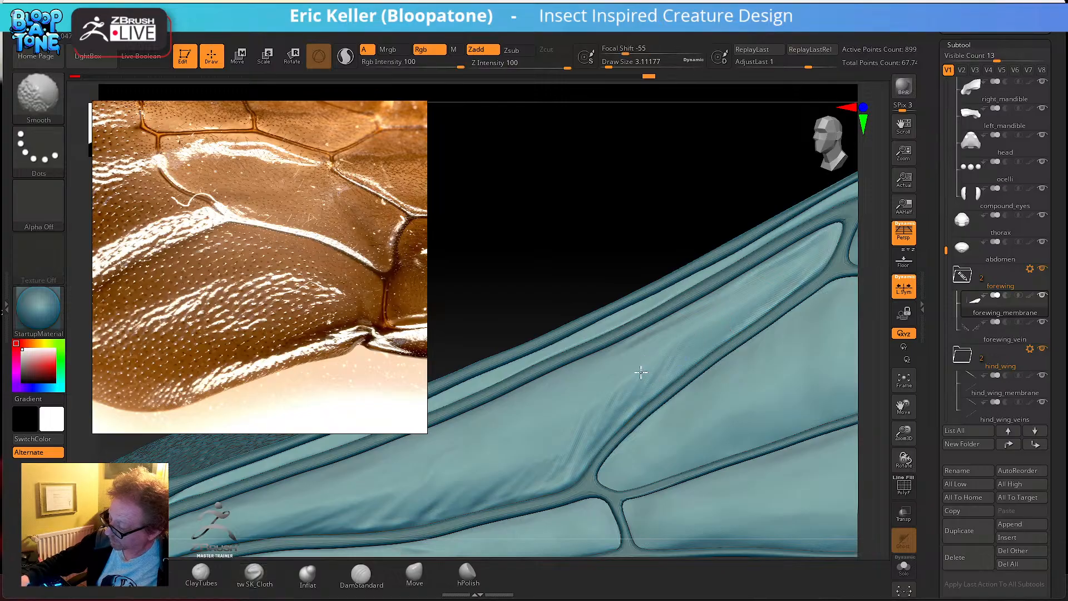
pyautogui.moveTo(680, 362)
pyautogui.mouseDown()
pyautogui.moveTo(745, 295)
pyautogui.moveTo(706, 327)
pyautogui.moveTo(729, 292)
pyautogui.mouseUp()
pyautogui.keyDown('shift'); pyautogui.moveTo(704, 329); pyautogui.dragTo(743, 299); pyautogui.keyUp('shift')
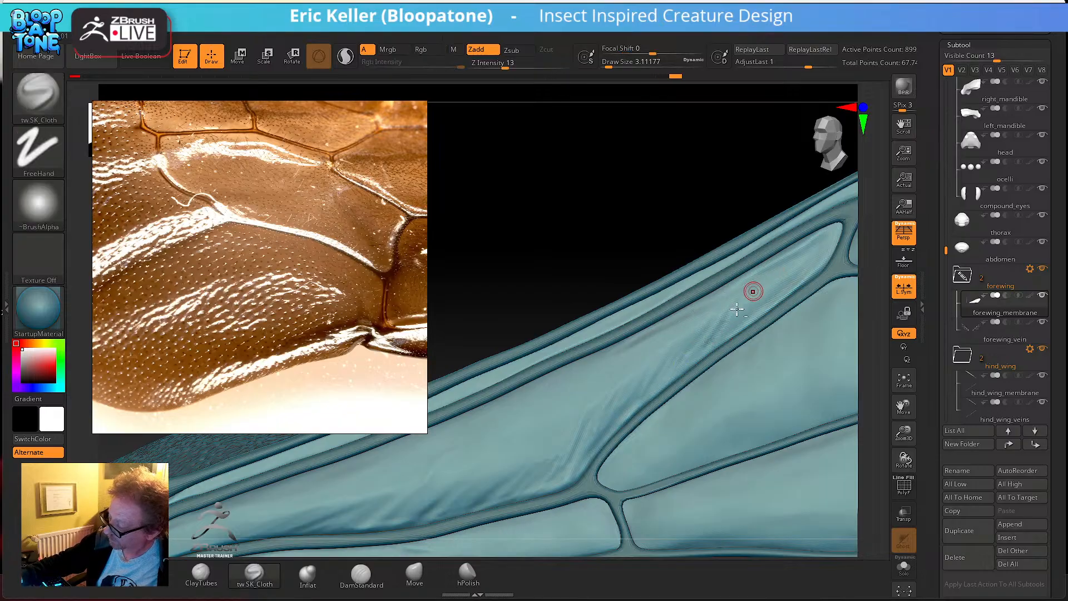
pyautogui.press('shift')
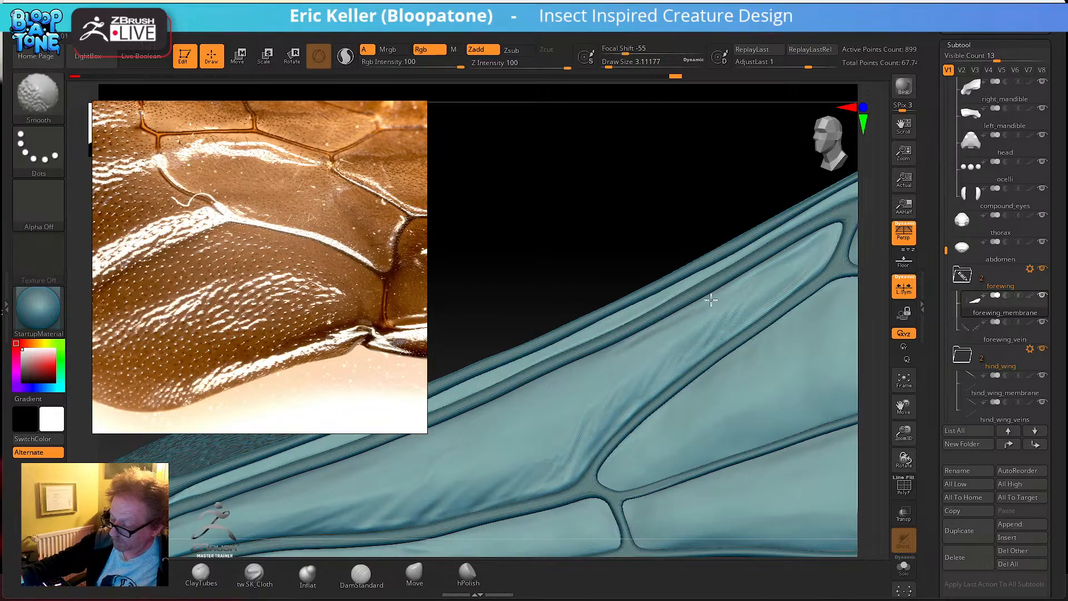
pyautogui.keyDown('shift'); pyautogui.moveTo(700, 293); pyautogui.dragTo(715, 338); pyautogui.keyUp('shift')
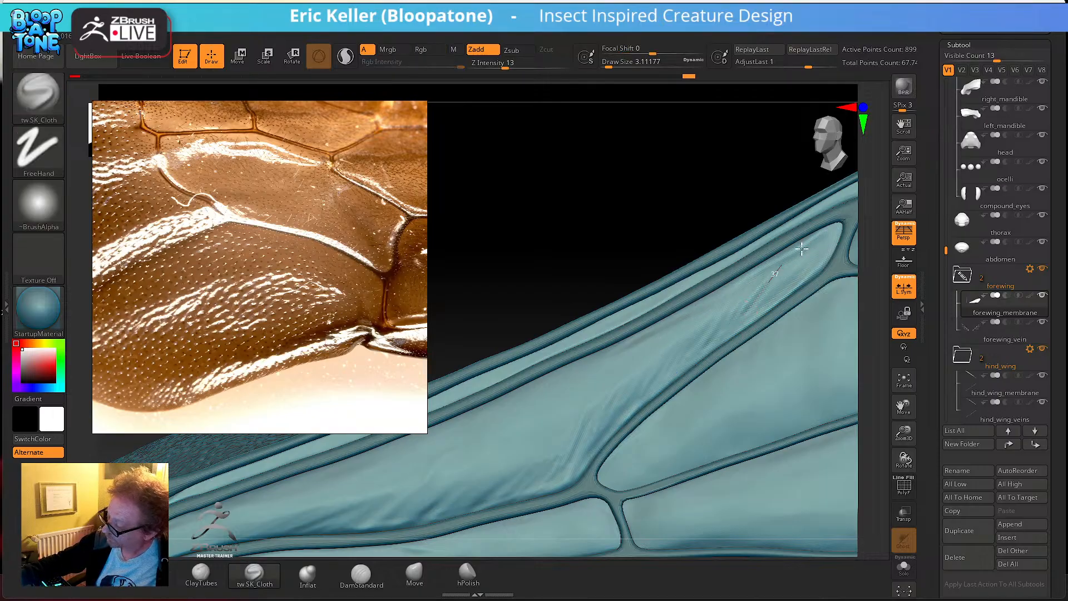
# - Add short diagonal folds in the cell's narrow outer end and blend them with Smooth
pyautogui.press('shift')
pyautogui.moveTo(784, 264)
pyautogui.keyDown('shift'); pyautogui.mouseDown()
pyautogui.moveTo(769, 292)
pyautogui.moveTo(805, 242)
pyautogui.mouseUp(); pyautogui.keyUp('shift')
pyautogui.moveTo(778, 289)
pyautogui.mouseDown()
pyautogui.moveTo(833, 239)
pyautogui.moveTo(792, 257)
pyautogui.mouseUp()
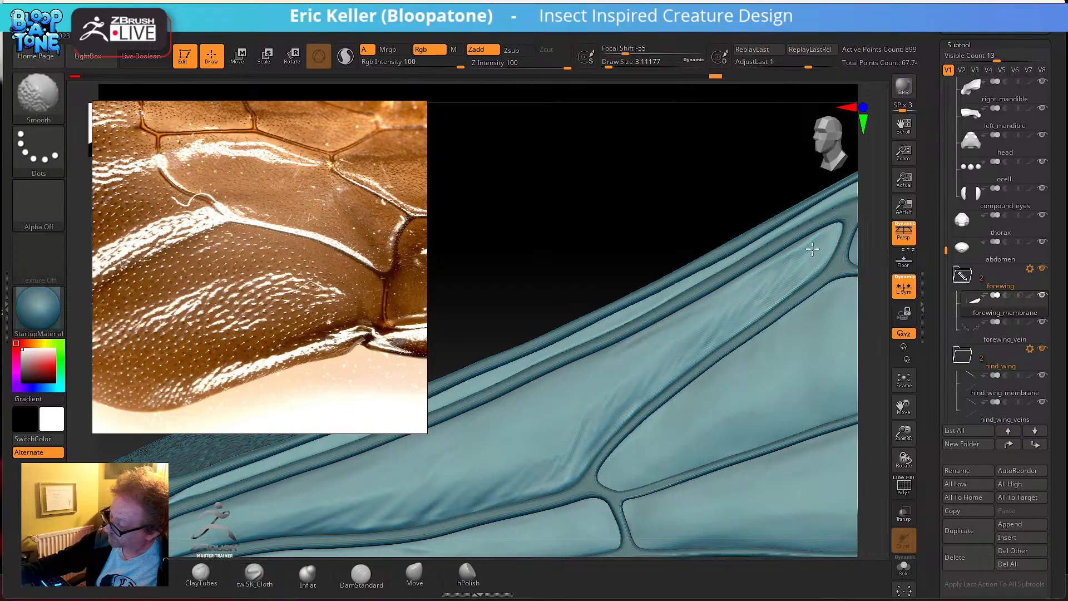
# - Sculpt a second row of long folds from above the vein fork toward the upper vein and smooth where they overlap
pyautogui.moveTo(594, 419)
pyautogui.mouseDown()
pyautogui.moveTo(610, 379)
pyautogui.moveTo(673, 309)
pyautogui.mouseUp()
pyautogui.moveTo(608, 398); pyautogui.dragTo(686, 300)
pyautogui.moveTo(644, 349); pyautogui.dragTo(687, 303)
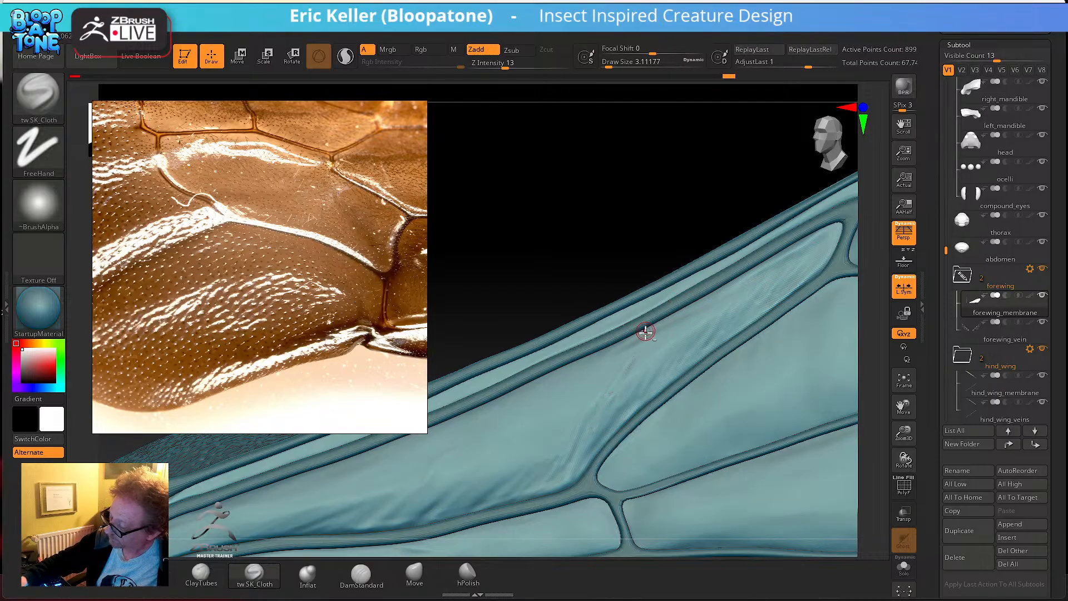
pyautogui.press('shift')
pyautogui.moveTo(635, 356)
pyautogui.keyDown('shift'); pyautogui.mouseDown()
pyautogui.moveTo(635, 376)
pyautogui.moveTo(657, 341)
pyautogui.mouseUp(); pyautogui.keyUp('shift')
pyautogui.moveTo(627, 392)
pyautogui.mouseDown()
pyautogui.moveTo(670, 313)
pyautogui.moveTo(663, 360)
pyautogui.mouseUp()
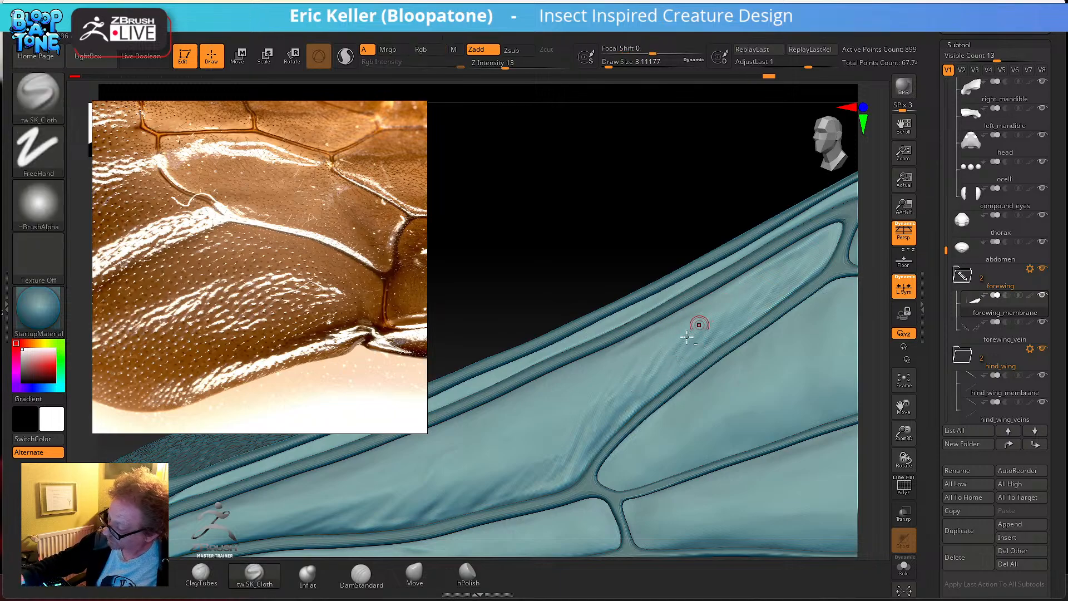
pyautogui.keyDown('shift'); pyautogui.moveTo(704, 315); pyautogui.dragTo(674, 349); pyautogui.keyUp('shift')
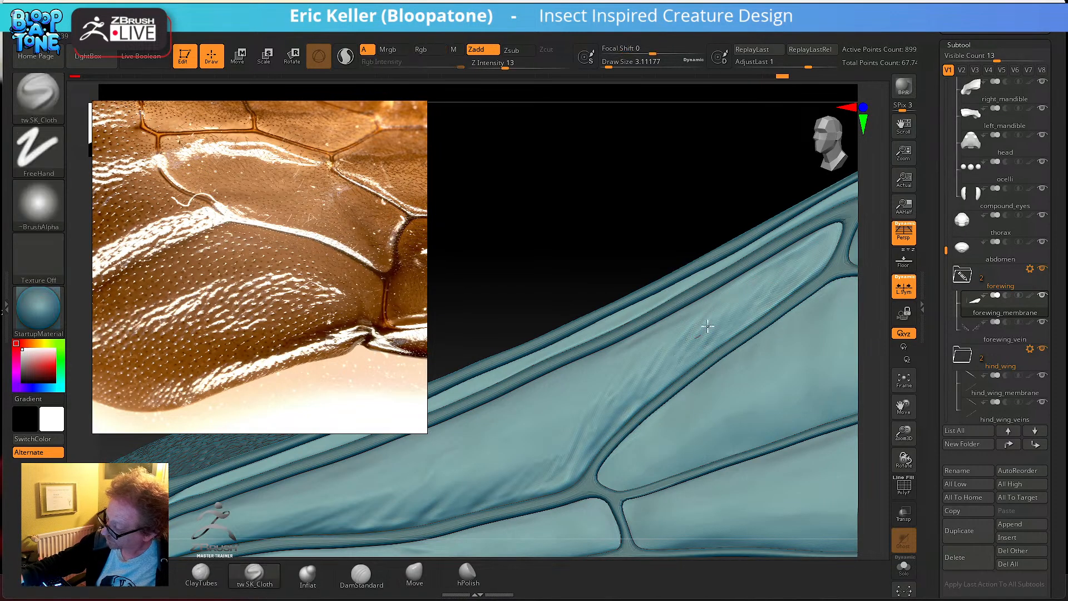
pyautogui.keyDown('shift'); pyautogui.moveTo(757, 273); pyautogui.dragTo(696, 345); pyautogui.keyUp('shift')
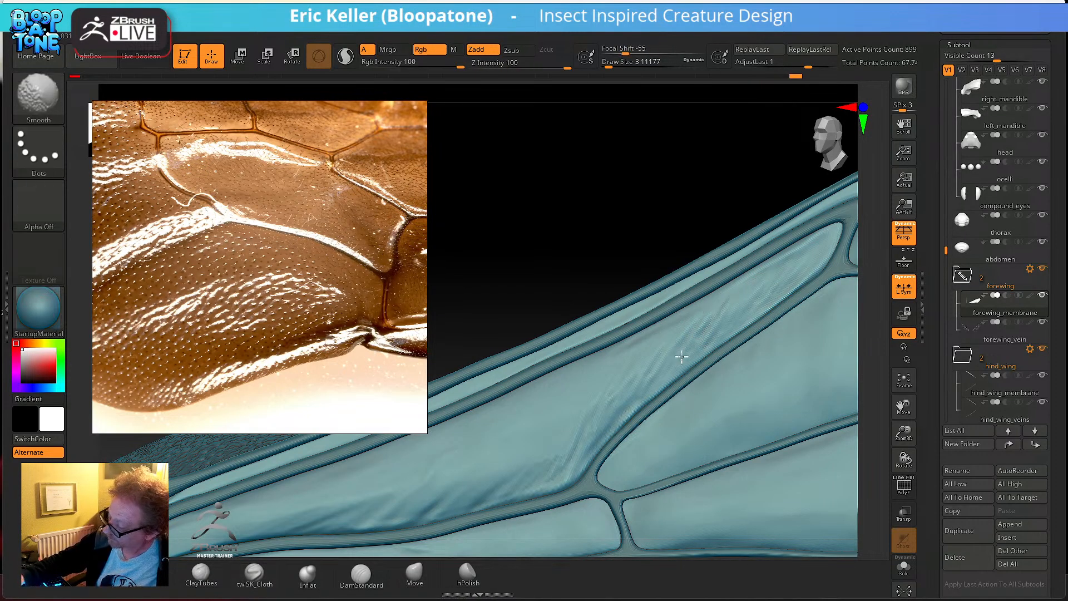
pyautogui.moveTo(766, 270)
pyautogui.keyDown('shift'); pyautogui.mouseDown()
pyautogui.moveTo(715, 317)
pyautogui.moveTo(679, 377)
pyautogui.moveTo(704, 332)
pyautogui.moveTo(768, 269)
pyautogui.mouseUp(); pyautogui.keyUp('shift')
# - Layer several more diagonal folds toward the cell's narrow outer tip and smooth their ends along the upper vein
pyautogui.moveTo(735, 308)
pyautogui.mouseDown()
pyautogui.moveTo(771, 270)
pyautogui.moveTo(744, 288)
pyautogui.moveTo(770, 253)
pyautogui.moveTo(798, 247)
pyautogui.mouseUp()
pyautogui.moveTo(728, 325); pyautogui.dragTo(780, 271)
pyautogui.moveTo(728, 323); pyautogui.dragTo(775, 272)
pyautogui.moveTo(728, 324)
pyautogui.mouseDown()
pyautogui.moveTo(776, 268)
pyautogui.moveTo(749, 301)
pyautogui.mouseUp()
pyautogui.press('shift')
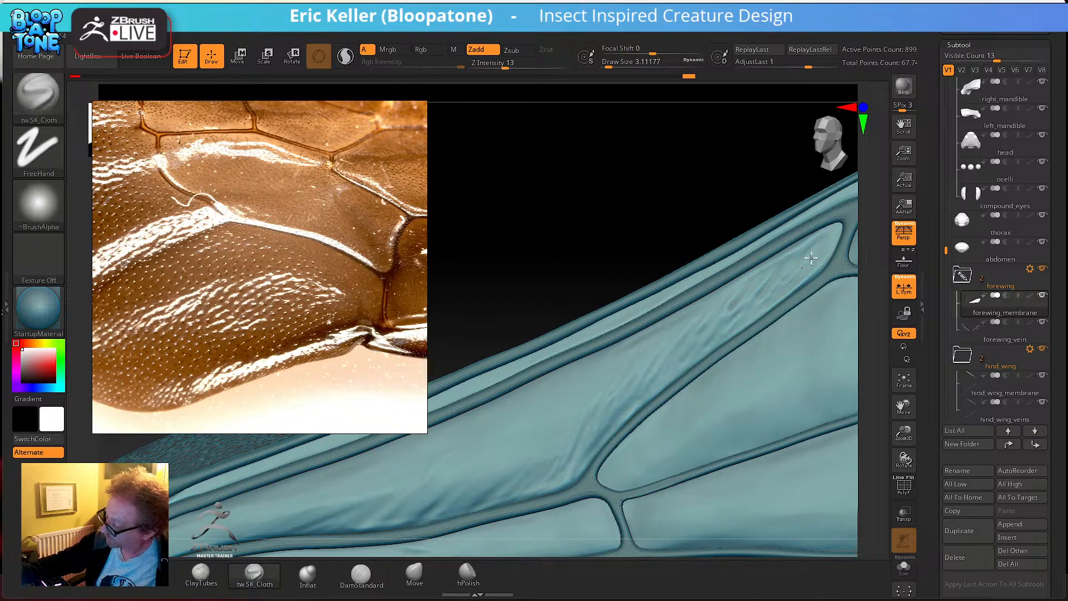
pyautogui.keyDown('shift'); pyautogui.moveTo(808, 261); pyautogui.dragTo(825, 236); pyautogui.keyUp('shift')
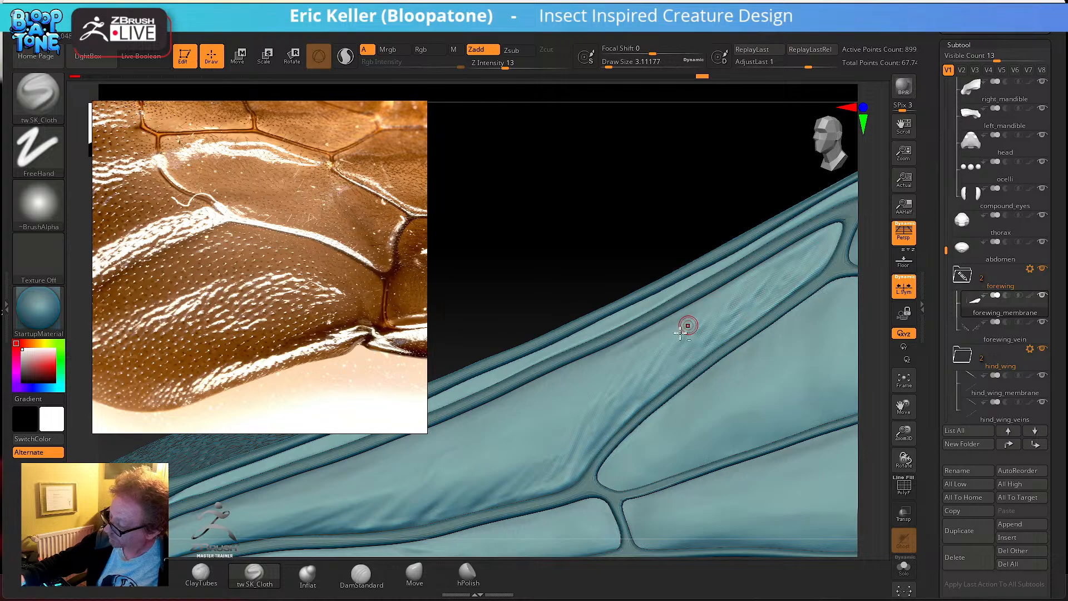
pyautogui.moveTo(709, 293)
pyautogui.keyDown('shift'); pyautogui.mouseDown()
pyautogui.moveTo(687, 326)
pyautogui.moveTo(815, 249)
pyautogui.mouseUp(); pyautogui.keyUp('shift')
# - Reduce the brush to about 2.62, add finer folds below the middle of the upper vein and soften them with Smooth
pyautogui.press('s')
pyautogui.moveTo(756, 304); pyautogui.dragTo(778, 264)
pyautogui.moveTo(713, 333)
pyautogui.keyDown('shift'); pyautogui.mouseDown()
pyautogui.moveTo(731, 302)
pyautogui.moveTo(811, 262)
pyautogui.moveTo(708, 305)
pyautogui.moveTo(703, 293)
pyautogui.mouseUp(); pyautogui.keyUp('shift')
pyautogui.press('s')
pyautogui.moveTo(661, 342); pyautogui.dragTo(648, 342)
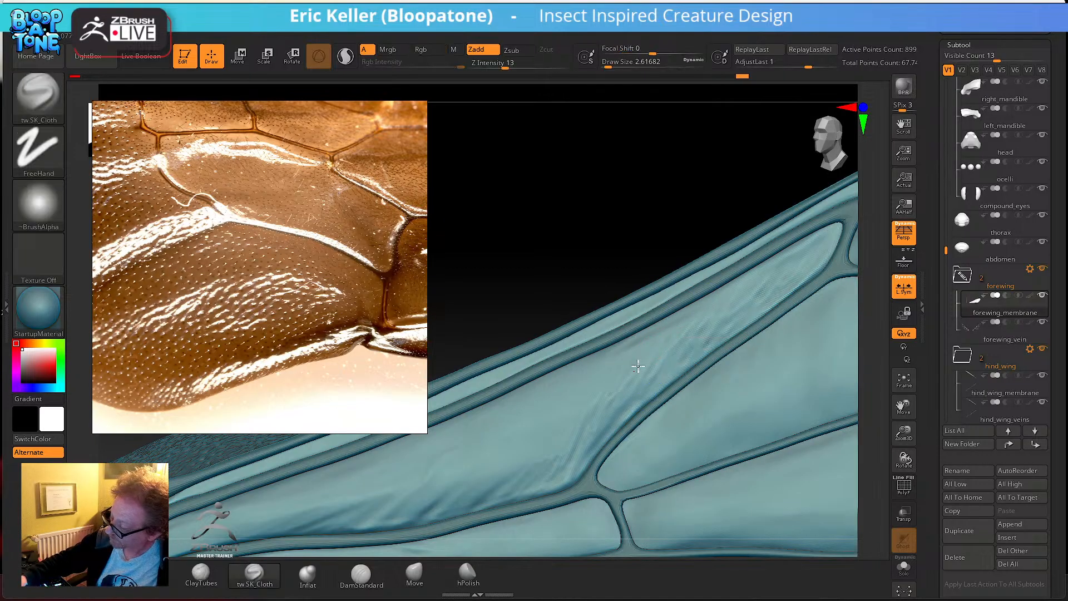
pyautogui.press('shift')
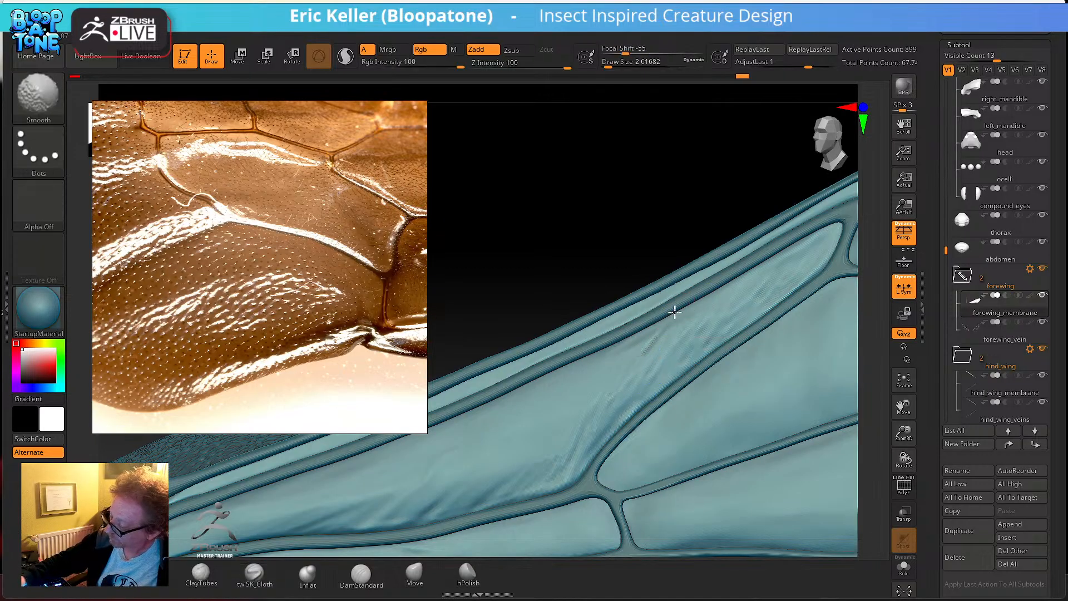
pyautogui.press('shift')
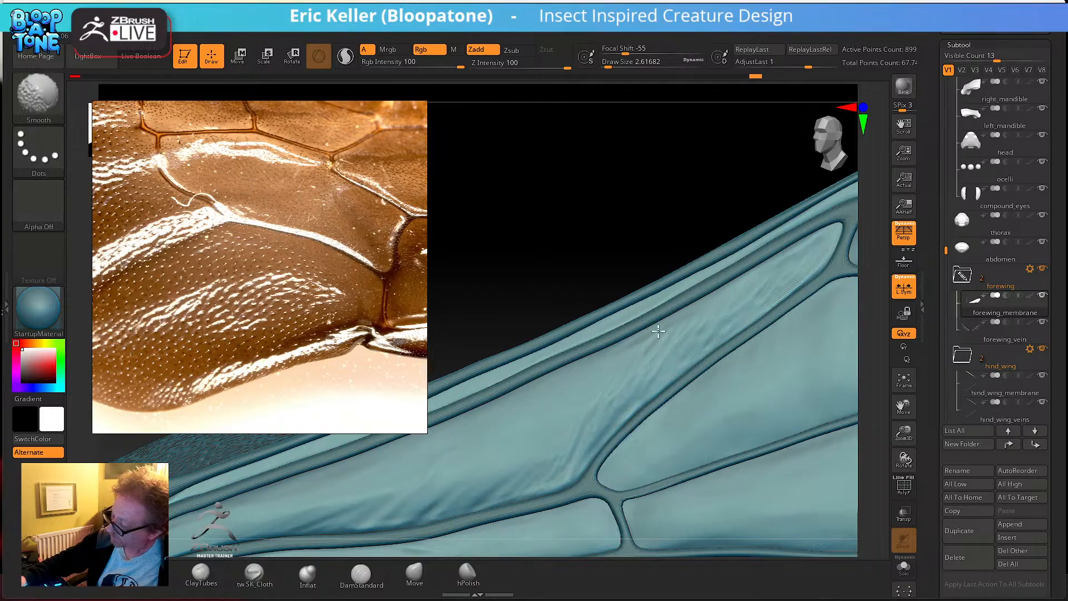
# - Sculpt fine parallel folds above the vein fork, running up toward the cell's upper vein, and blend them with Smooth
pyautogui.moveTo(611, 395); pyautogui.dragTo(631, 357)
pyautogui.press('shift')
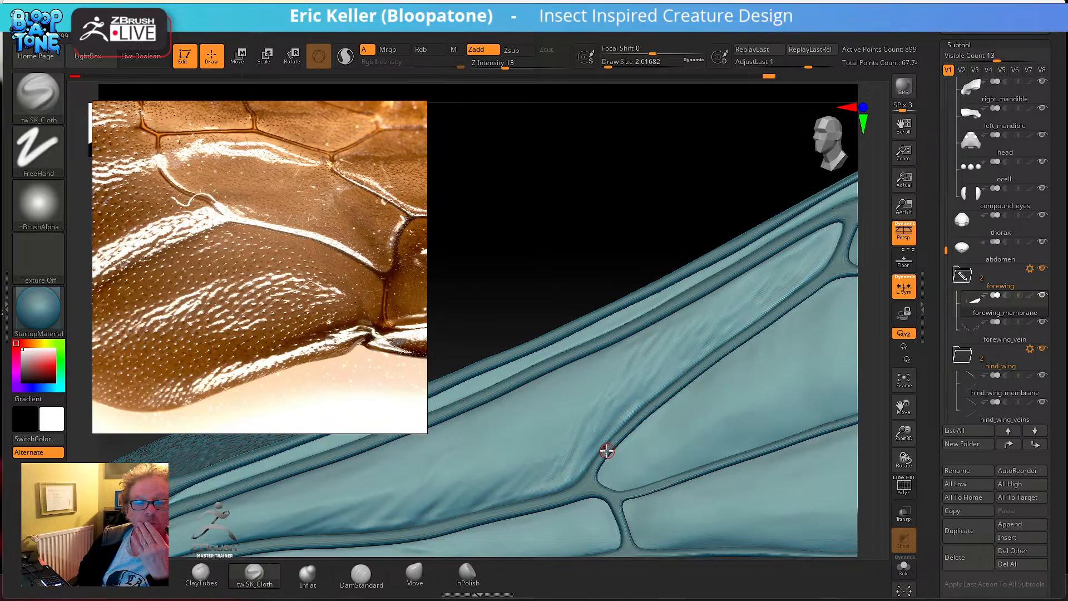
pyautogui.moveTo(618, 375); pyautogui.dragTo(655, 327)
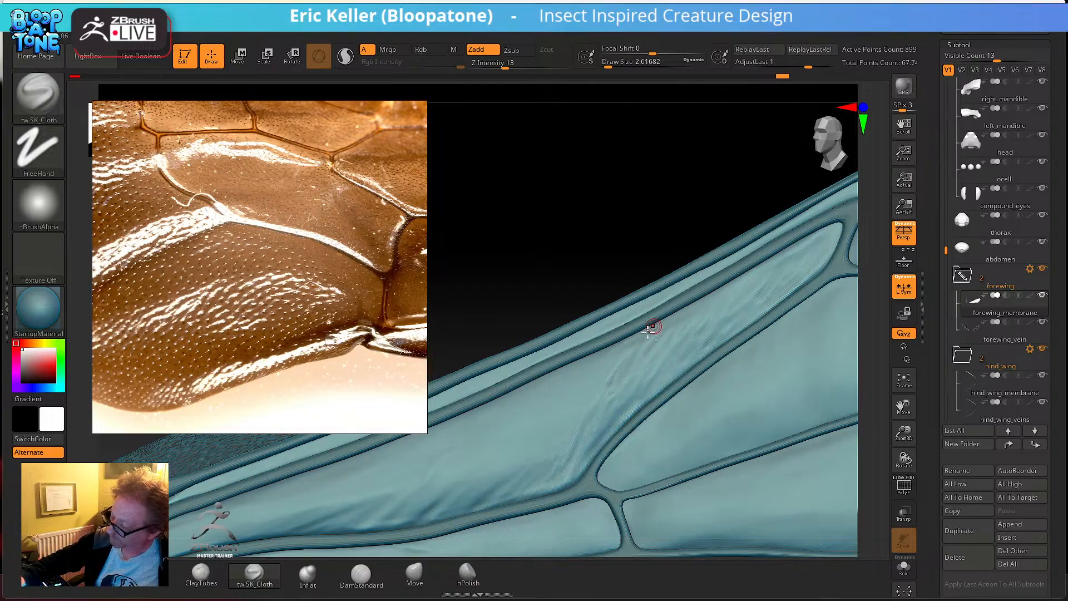
pyautogui.moveTo(608, 373); pyautogui.dragTo(640, 334)
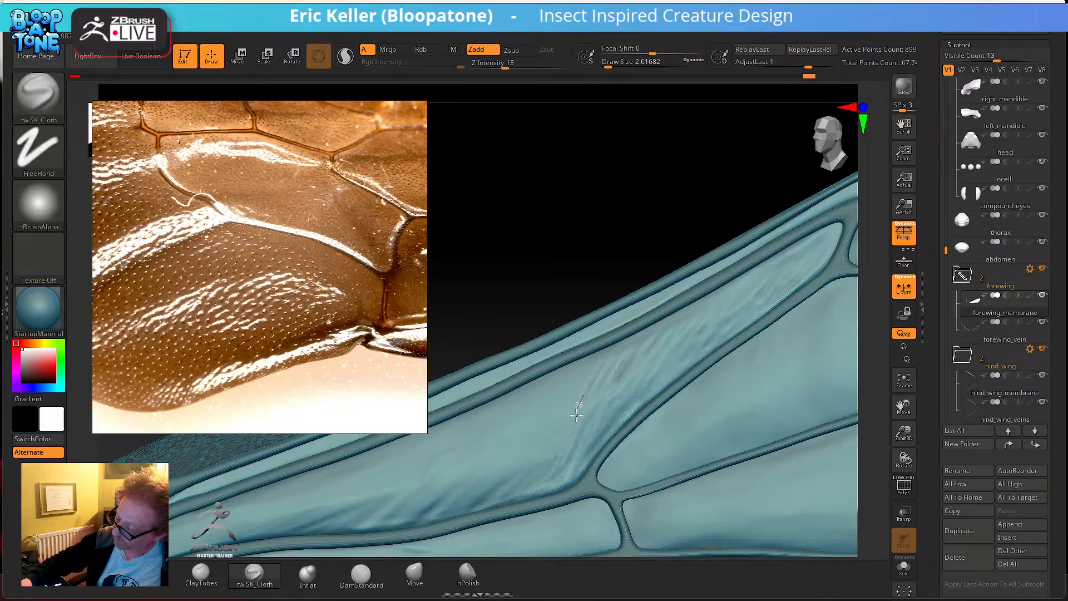
pyautogui.press('shift')
pyautogui.keyDown('shift'); pyautogui.moveTo(613, 344); pyautogui.dragTo(571, 425); pyautogui.keyUp('shift')
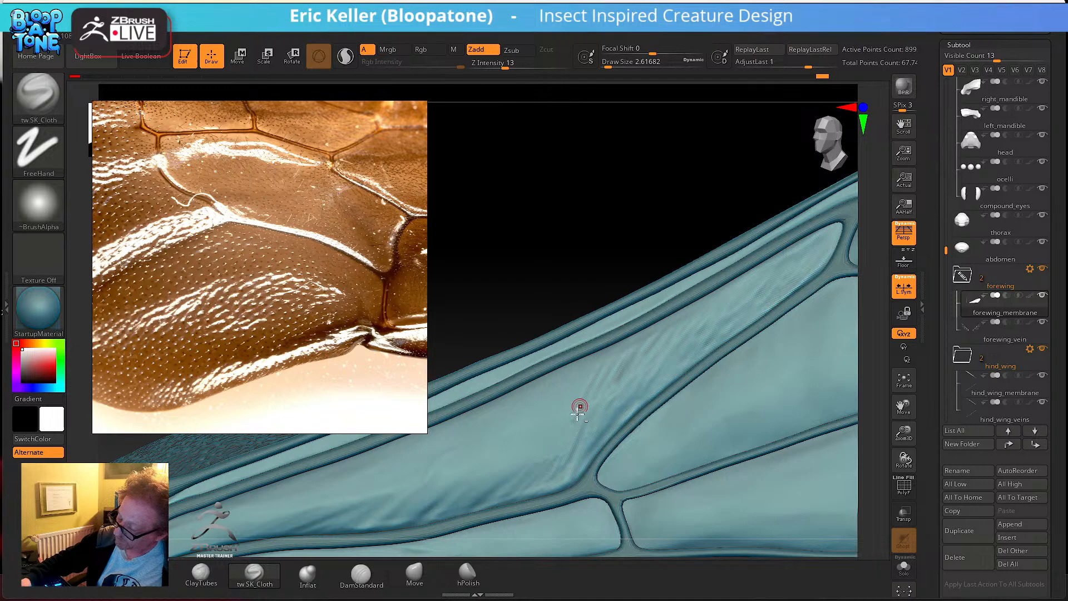
pyautogui.keyDown('shift'); pyautogui.moveTo(594, 372); pyautogui.dragTo(572, 422); pyautogui.keyUp('shift')
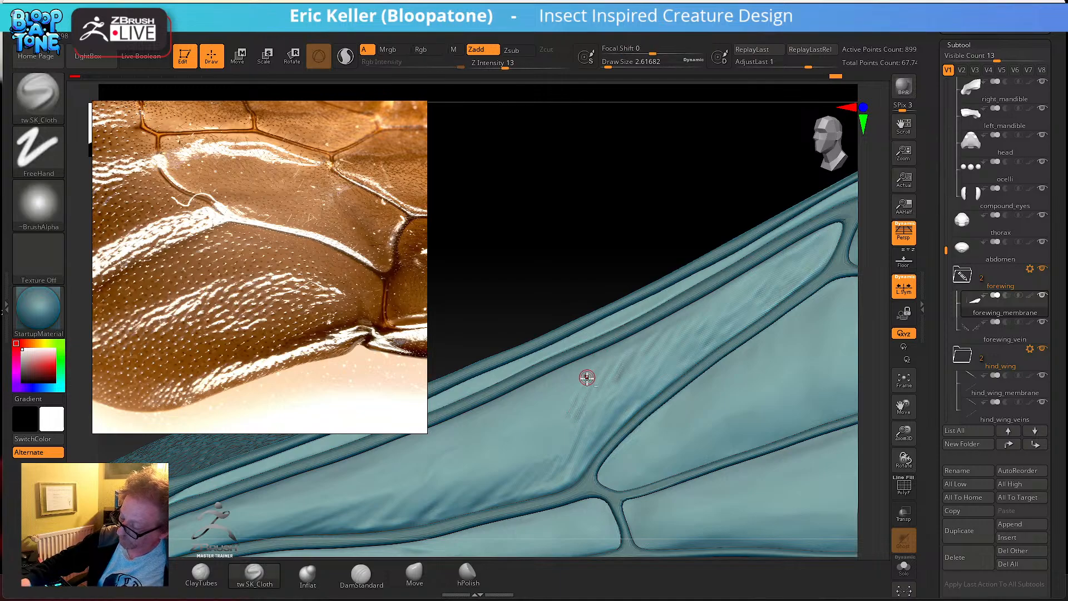
pyautogui.moveTo(579, 384)
pyautogui.keyDown('shift'); pyautogui.mouseDown()
pyautogui.moveTo(586, 367)
pyautogui.moveTo(563, 432)
pyautogui.moveTo(529, 453)
pyautogui.moveTo(568, 386)
pyautogui.moveTo(549, 449)
pyautogui.moveTo(568, 398)
pyautogui.mouseUp(); pyautogui.keyUp('shift')
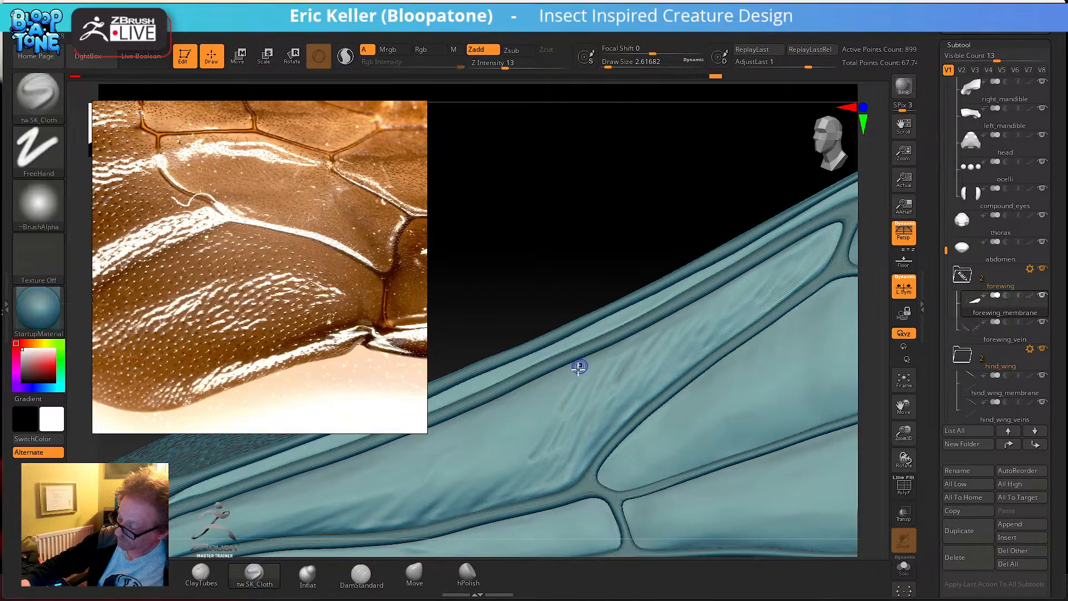
# - Extend the fine parallel folds across the cell toward the wing base, starting just below the upper vein, and smooth them
pyautogui.press('shift')
pyautogui.press('shift')
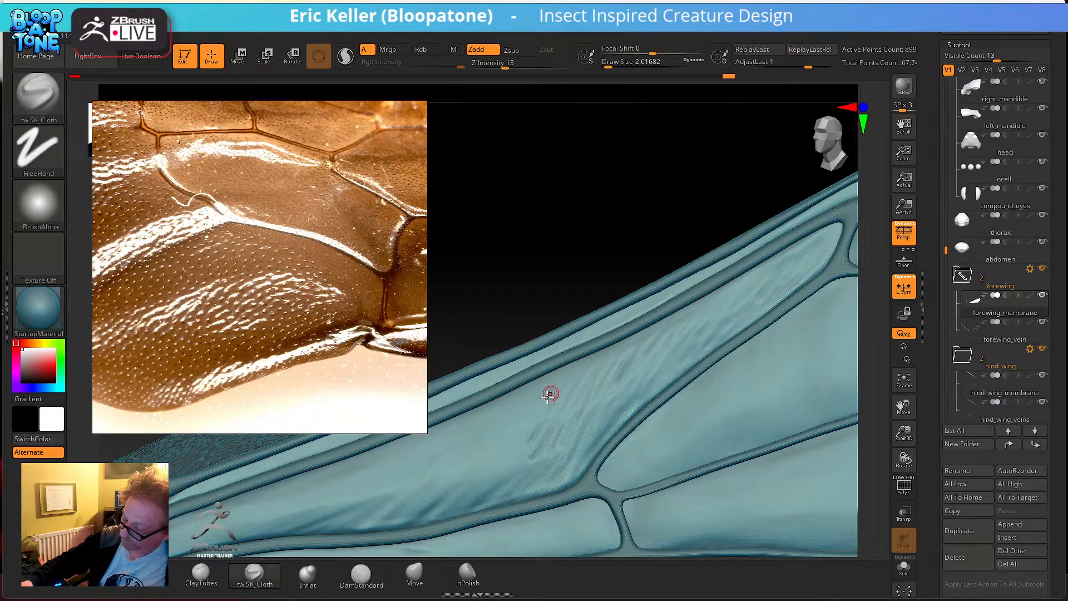
pyautogui.press('shift')
pyautogui.moveTo(570, 356); pyautogui.dragTo(533, 424)
pyautogui.press('shift')
pyautogui.press('shift')
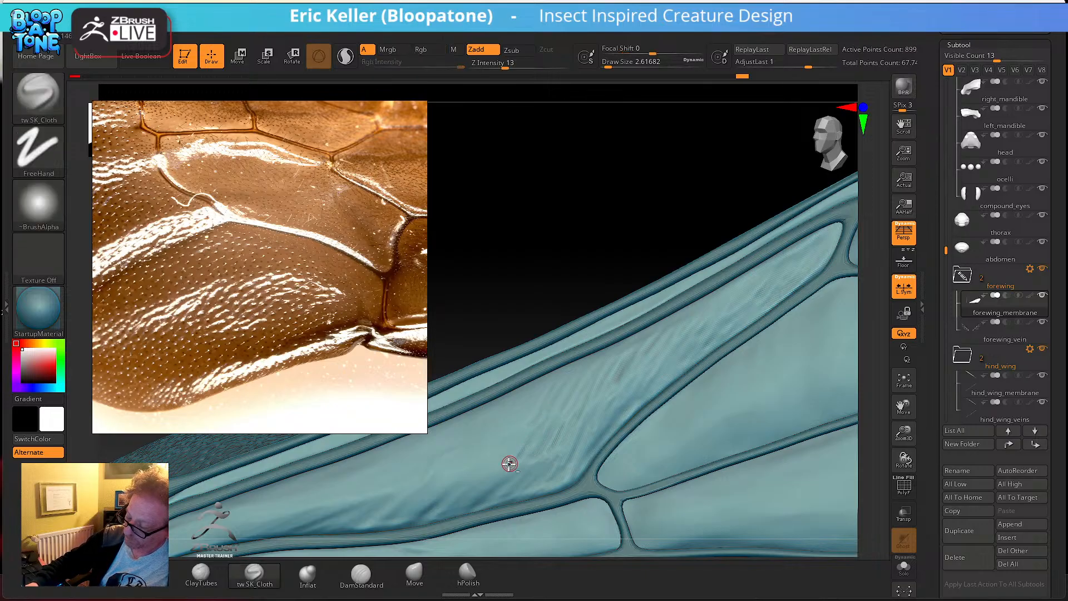
# - Fill the area on the wing-base side of the vein fork with short diagonal folds between the lower and upper veins
pyautogui.press('shift')
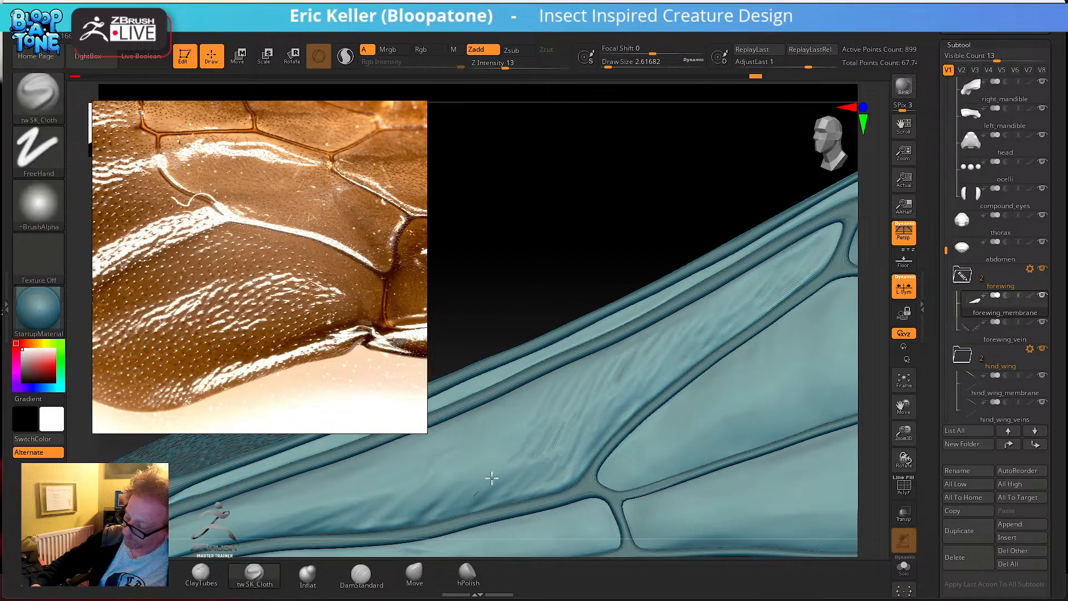
pyautogui.press('shift')
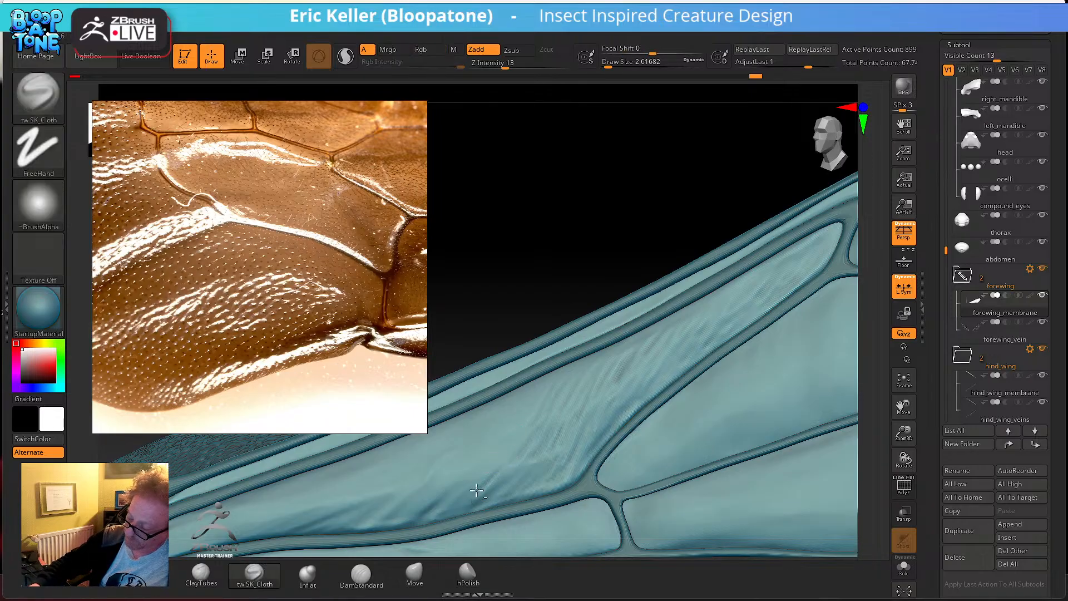
pyautogui.press('shift')
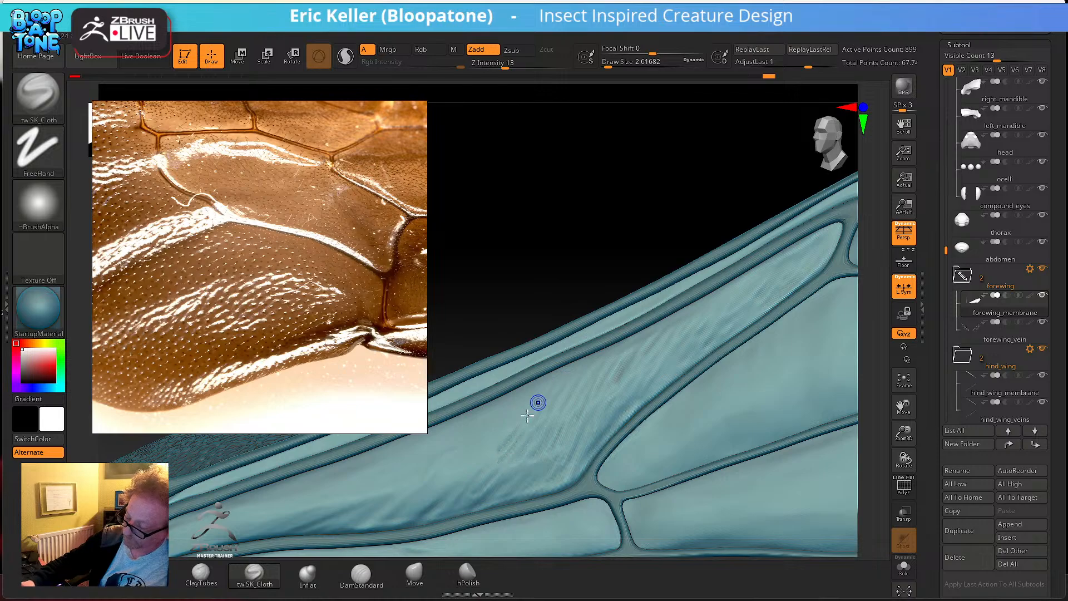
pyautogui.press('shift')
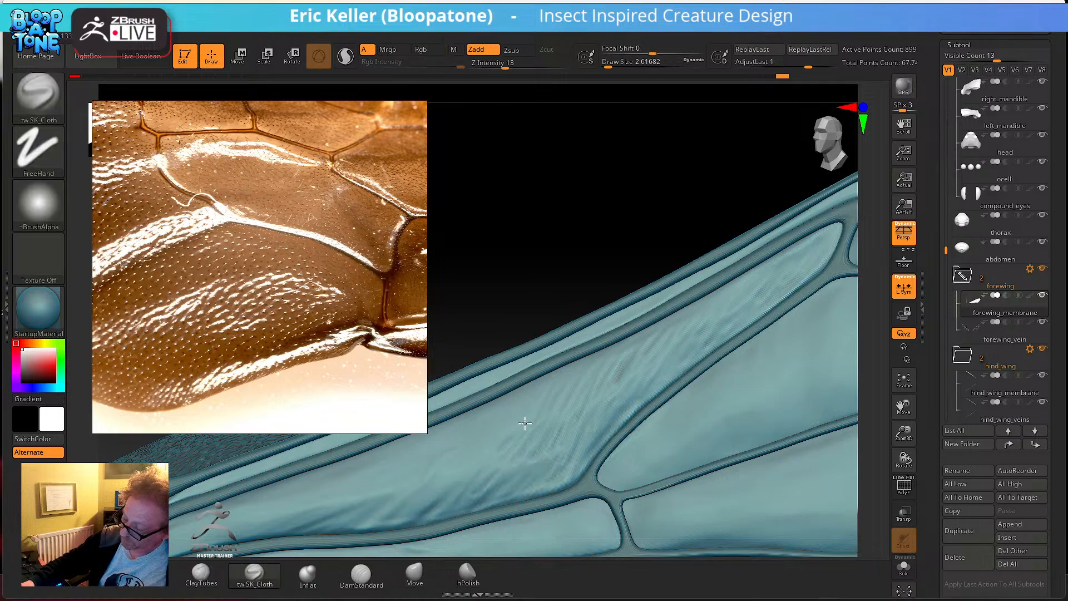
pyautogui.press('shift')
pyautogui.moveTo(504, 429); pyautogui.dragTo(519, 409)
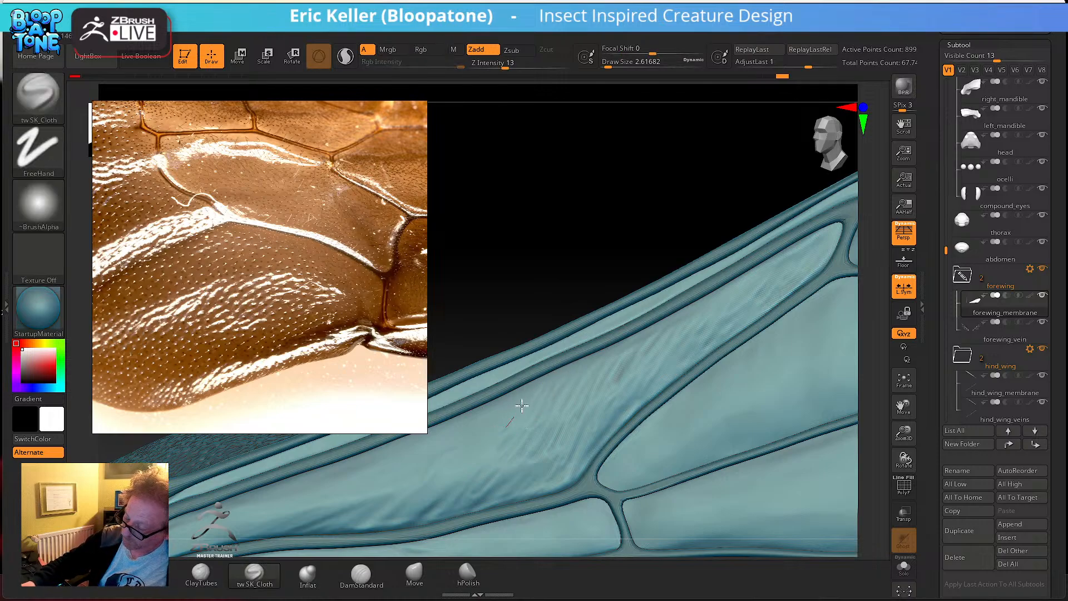
pyautogui.press('shift')
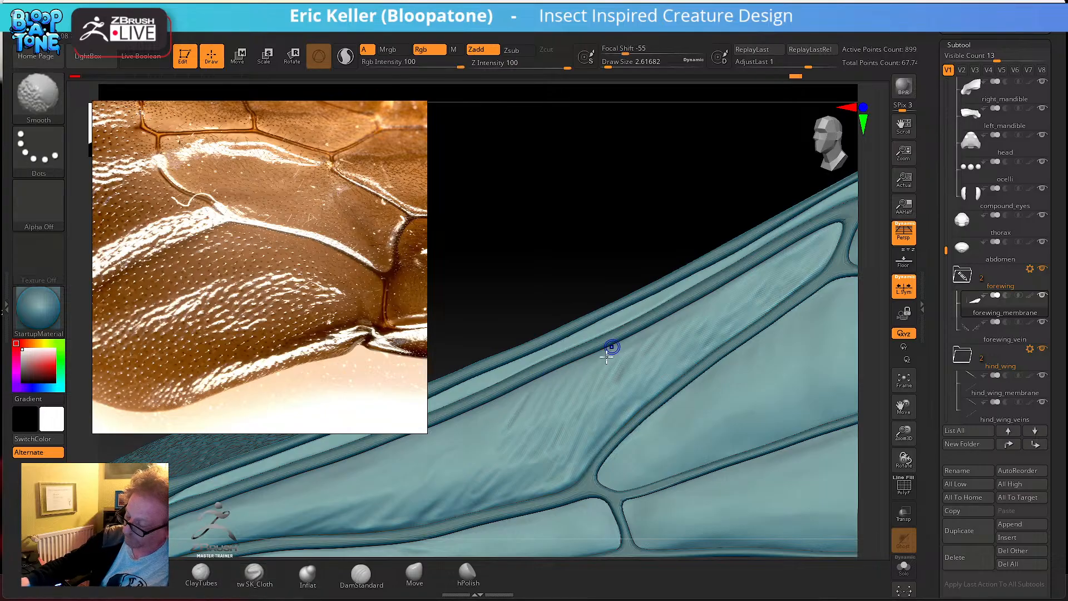
# - Enlarge the brush to about 12.91 and soften the folds with broad Smooth strokes from the vein fork toward the cell's outer end
pyautogui.press('s')
pyautogui.press('shift')
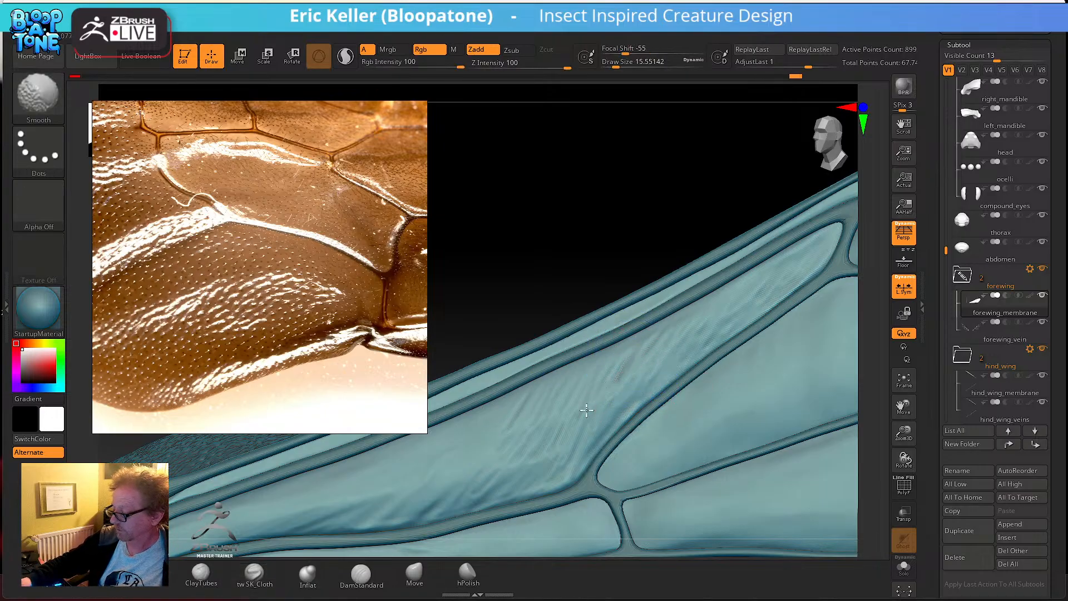
pyautogui.keyDown('shift'); pyautogui.moveTo(531, 380); pyautogui.dragTo(548, 444); pyautogui.keyUp('shift')
pyautogui.press('s')
pyautogui.moveTo(582, 408); pyautogui.dragTo(666, 336)
pyautogui.moveTo(621, 422)
pyautogui.keyDown('shift'); pyautogui.mouseDown()
pyautogui.moveTo(645, 380)
pyautogui.moveTo(718, 312)
pyautogui.mouseUp(); pyautogui.keyUp('shift')
pyautogui.moveTo(727, 305)
pyautogui.keyDown('shift'); pyautogui.mouseDown()
pyautogui.moveTo(616, 425)
pyautogui.moveTo(624, 388)
pyautogui.moveTo(558, 494)
pyautogui.mouseUp(); pyautogui.keyUp('shift')
pyautogui.keyDown('shift'); pyautogui.moveTo(747, 290); pyautogui.dragTo(704, 343); pyautogui.keyUp('shift')
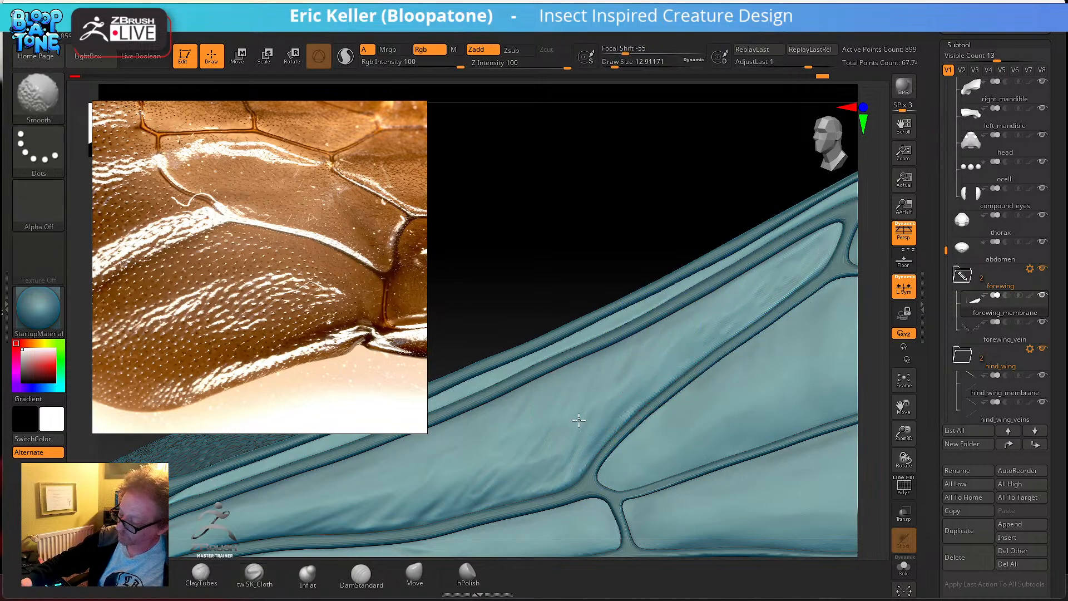
# - Set the brush size to about 3.11, sculpt short folds in the cell's middle near the wing base and smooth them
pyautogui.moveTo(513, 465); pyautogui.dragTo(615, 407)
pyautogui.moveTo(616, 406); pyautogui.dragTo(619, 408, button='right')
pyautogui.press('s')
pyautogui.moveTo(611, 399)
pyautogui.mouseDown()
pyautogui.moveTo(582, 414)
pyautogui.moveTo(660, 343)
pyautogui.moveTo(611, 406)
pyautogui.moveTo(682, 335)
pyautogui.mouseUp()
pyautogui.press('s')
pyautogui.keyDown('shift'); pyautogui.moveTo(644, 377); pyautogui.dragTo(642, 365); pyautogui.keyUp('shift')
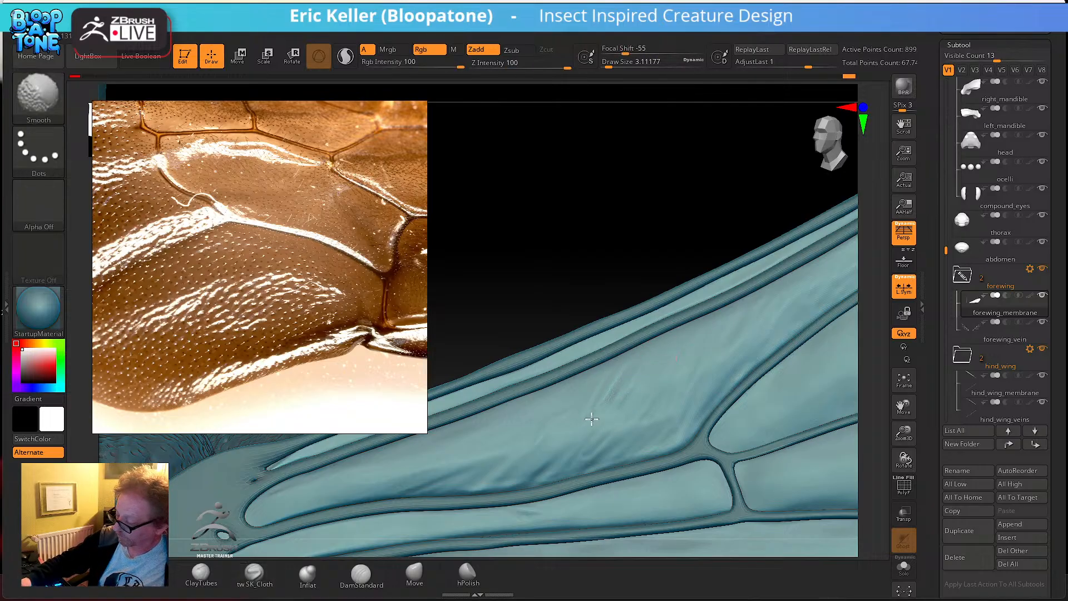
pyautogui.moveTo(597, 426)
pyautogui.mouseDown()
pyautogui.moveTo(619, 386)
pyautogui.moveTo(560, 439)
pyautogui.moveTo(607, 367)
pyautogui.mouseUp()
pyautogui.keyDown('shift'); pyautogui.moveTo(556, 438); pyautogui.dragTo(592, 391); pyautogui.keyUp('shift')
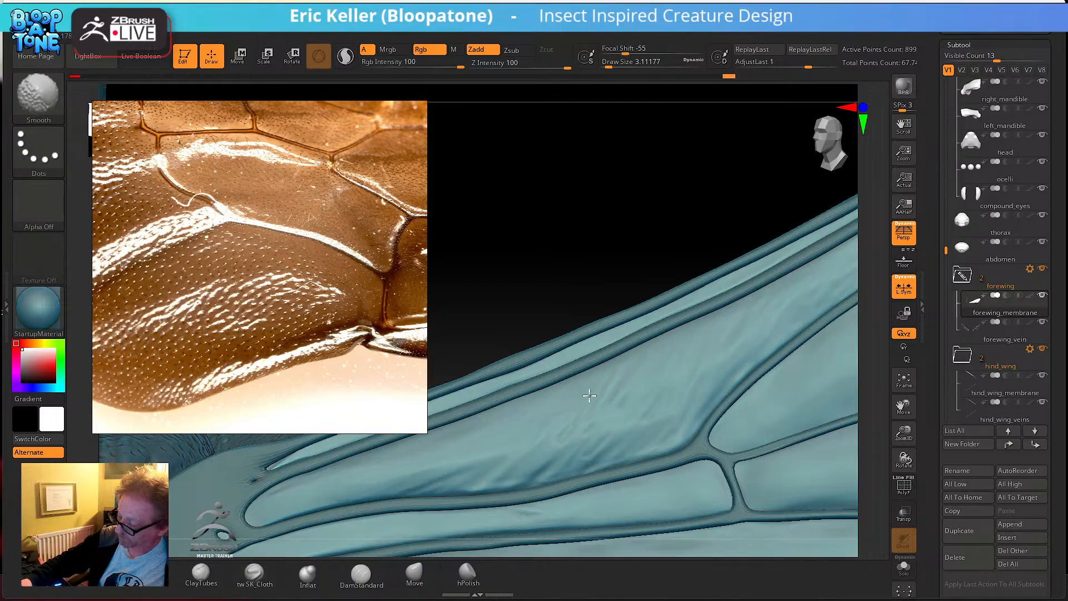
# - Sculpt more fine diagonal folds from the cell's middle up to the upper vein, working toward the wing base, and smooth them
pyautogui.moveTo(553, 441)
pyautogui.keyDown('shift'); pyautogui.mouseDown()
pyautogui.moveTo(596, 374)
pyautogui.moveTo(538, 453)
pyautogui.moveTo(584, 401)
pyautogui.mouseUp(); pyautogui.keyUp('shift')
pyautogui.moveTo(532, 470); pyautogui.dragTo(608, 355)
pyautogui.moveTo(567, 419)
pyautogui.keyDown('shift'); pyautogui.mouseDown()
pyautogui.moveTo(586, 376)
pyautogui.moveTo(557, 404)
pyautogui.moveTo(589, 367)
pyautogui.moveTo(533, 421)
pyautogui.moveTo(579, 359)
pyautogui.mouseUp(); pyautogui.keyUp('shift')
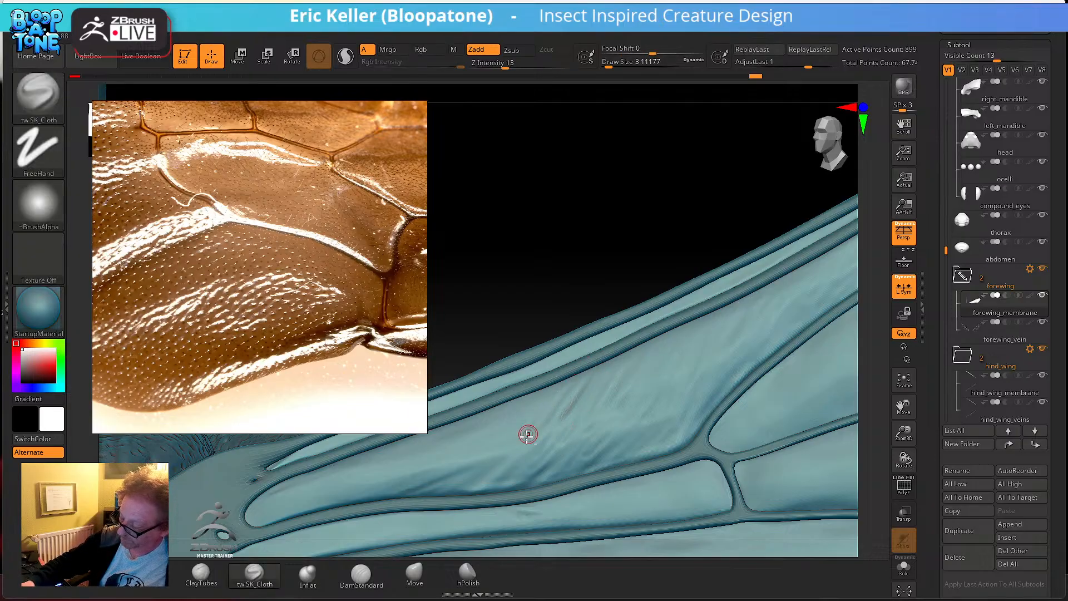
pyautogui.moveTo(529, 431); pyautogui.dragTo(583, 358)
pyautogui.moveTo(519, 437)
pyautogui.mouseDown()
pyautogui.moveTo(539, 425)
pyautogui.moveTo(551, 399)
pyautogui.moveTo(516, 447)
pyautogui.moveTo(552, 372)
pyautogui.moveTo(531, 426)
pyautogui.mouseUp()
pyautogui.moveTo(528, 431); pyautogui.dragTo(557, 383)
pyautogui.moveTo(506, 444)
pyautogui.mouseDown()
pyautogui.moveTo(542, 393)
pyautogui.moveTo(505, 441)
pyautogui.moveTo(540, 426)
pyautogui.moveTo(546, 380)
pyautogui.mouseUp()
pyautogui.moveTo(492, 462)
pyautogui.mouseDown()
pyautogui.moveTo(543, 400)
pyautogui.moveTo(485, 459)
pyautogui.moveTo(523, 382)
pyautogui.moveTo(532, 386)
pyautogui.mouseUp()
pyautogui.keyDown('shift'); pyautogui.moveTo(526, 392); pyautogui.dragTo(494, 432); pyautogui.keyUp('shift')
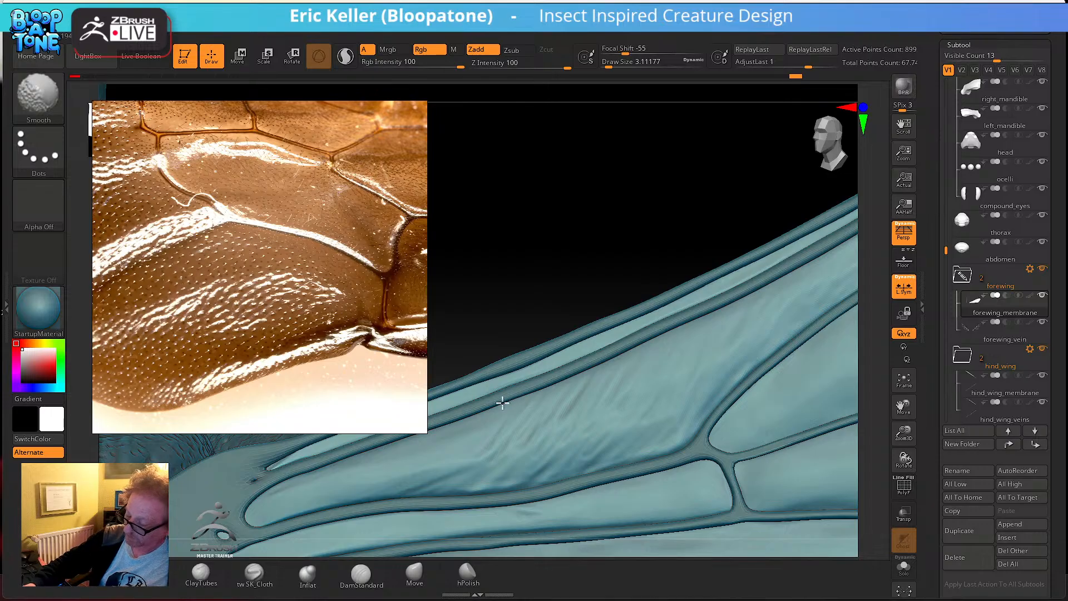
# - Set the brush size to about 5.75 and smooth the new folds between the wing base and the vein fork
pyautogui.press('s')
pyautogui.moveTo(568, 401); pyautogui.dragTo(571, 401)
pyautogui.keyDown('shift'); pyautogui.moveTo(600, 366); pyautogui.dragTo(581, 386); pyautogui.keyUp('shift')
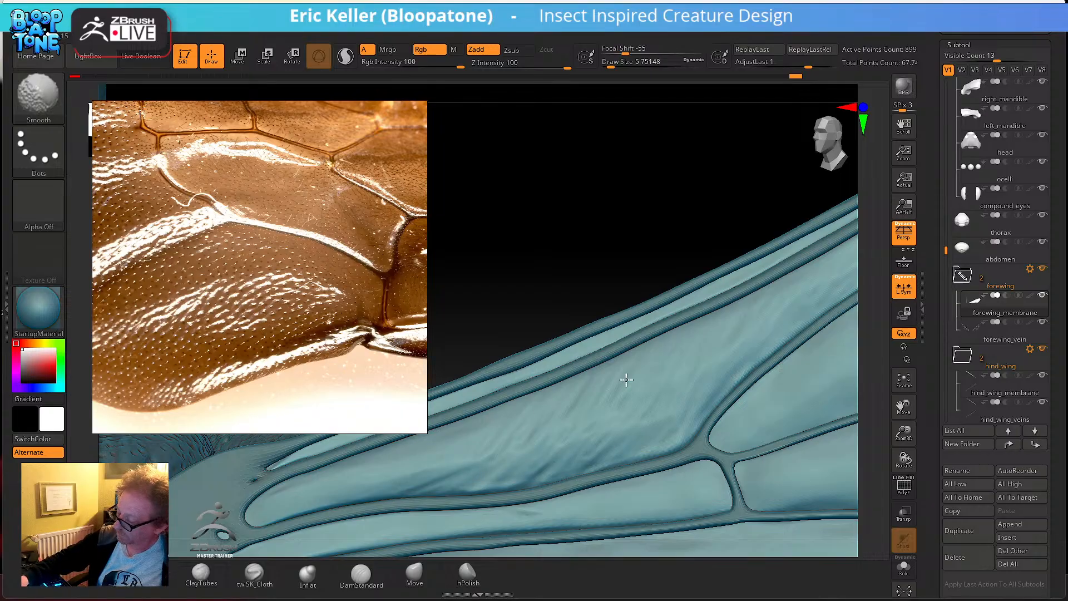
pyautogui.keyDown('shift'); pyautogui.moveTo(589, 377); pyautogui.dragTo(571, 471); pyautogui.keyUp('shift')
pyautogui.moveTo(653, 402)
pyautogui.keyDown('ctrl'); pyautogui.mouseDown(button='right')
pyautogui.moveTo(654, 362)
pyautogui.moveTo(590, 428)
pyautogui.mouseUp(button='right'); pyautogui.keyUp('ctrl')
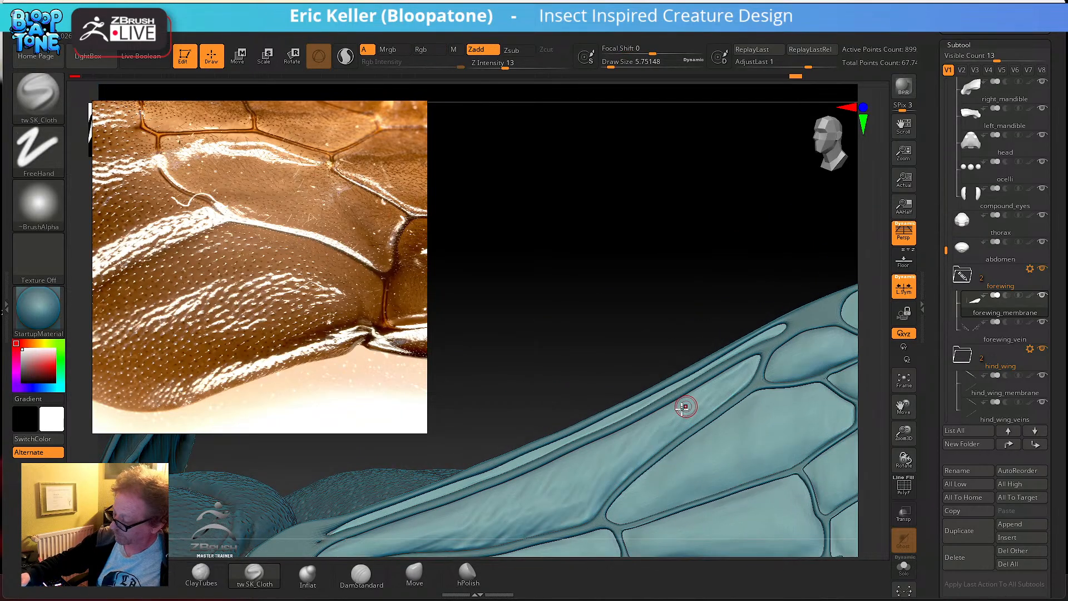
pyautogui.press('shift')
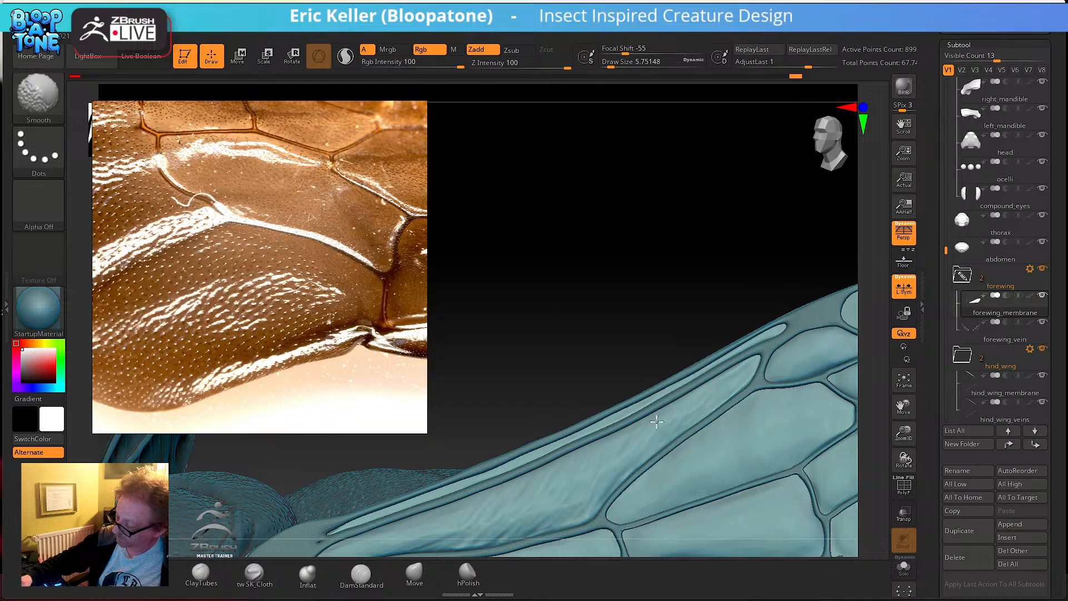
pyautogui.keyDown('alt'); pyautogui.moveTo(511, 523); pyautogui.dragTo(548, 451, button='right'); pyautogui.keyUp('alt')
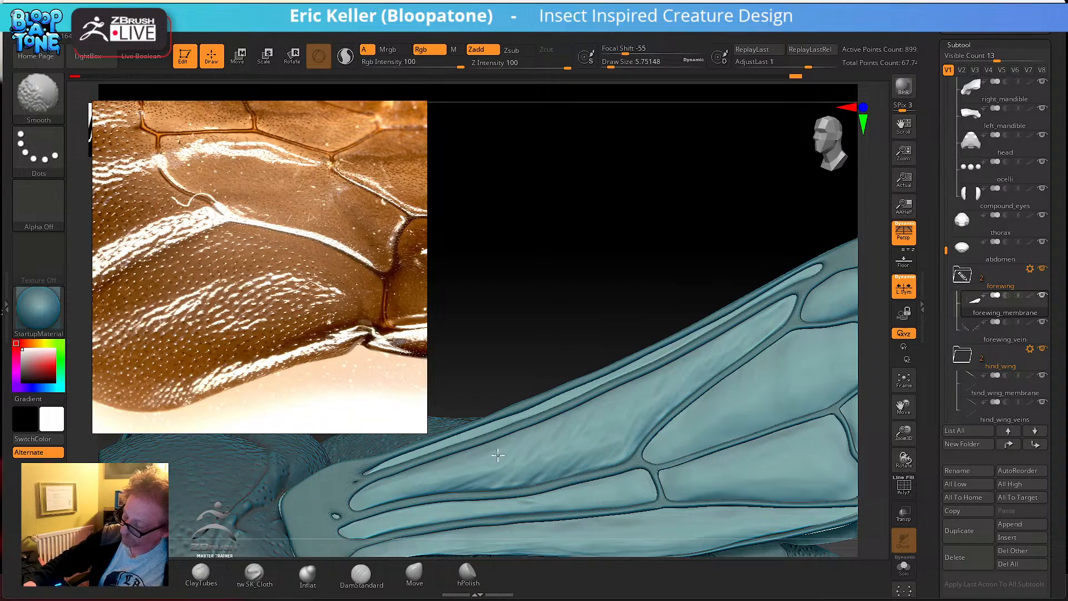
pyautogui.keyDown('shift'); pyautogui.moveTo(505, 443); pyautogui.dragTo(556, 432); pyautogui.keyUp('shift')
pyautogui.moveTo(670, 432)
pyautogui.mouseDown(button='right')
pyautogui.moveTo(660, 403)
pyautogui.moveTo(651, 409)
pyautogui.mouseUp(button='right')
pyautogui.keyDown('shift'); pyautogui.moveTo(567, 467); pyautogui.dragTo(606, 432); pyautogui.keyUp('shift')
pyautogui.moveTo(695, 423)
pyautogui.mouseDown(button='right')
pyautogui.moveTo(715, 468)
pyautogui.moveTo(743, 416)
pyautogui.moveTo(731, 474)
pyautogui.moveTo(740, 486)
pyautogui.mouseUp(button='right')
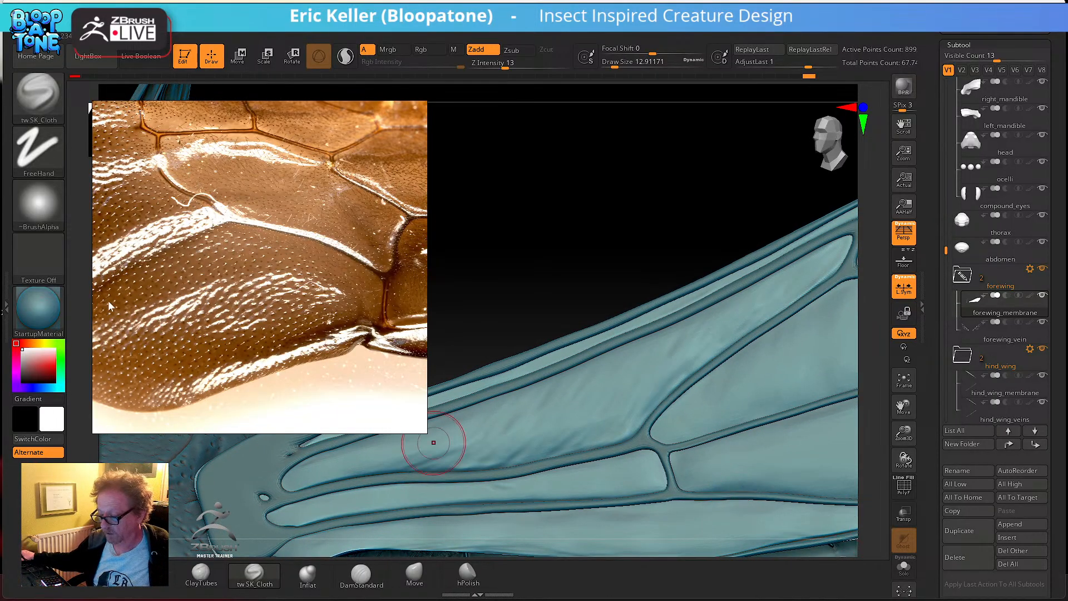
# - Enlarge the brush to about 12.91, drop to a lower subdivision level and smooth the membrane from the vein fork toward the cell's outer tip
pyautogui.moveTo(631, 255); pyautogui.dragTo(575, 277, button='right')
pyautogui.press('shift')
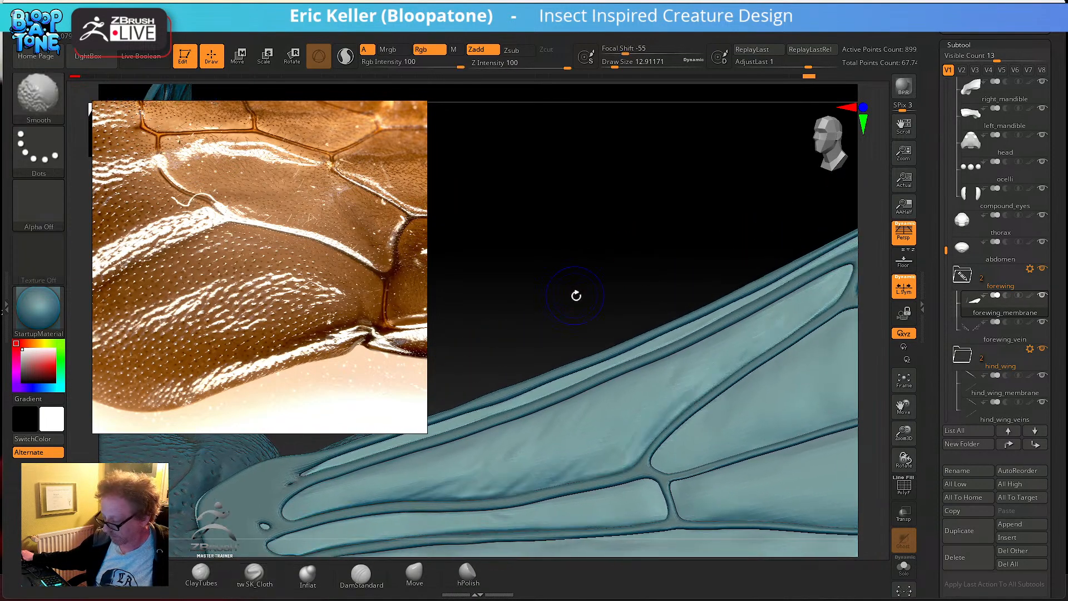
pyautogui.hotkey('shift', 'd')
pyautogui.hotkey('shift', 'd')
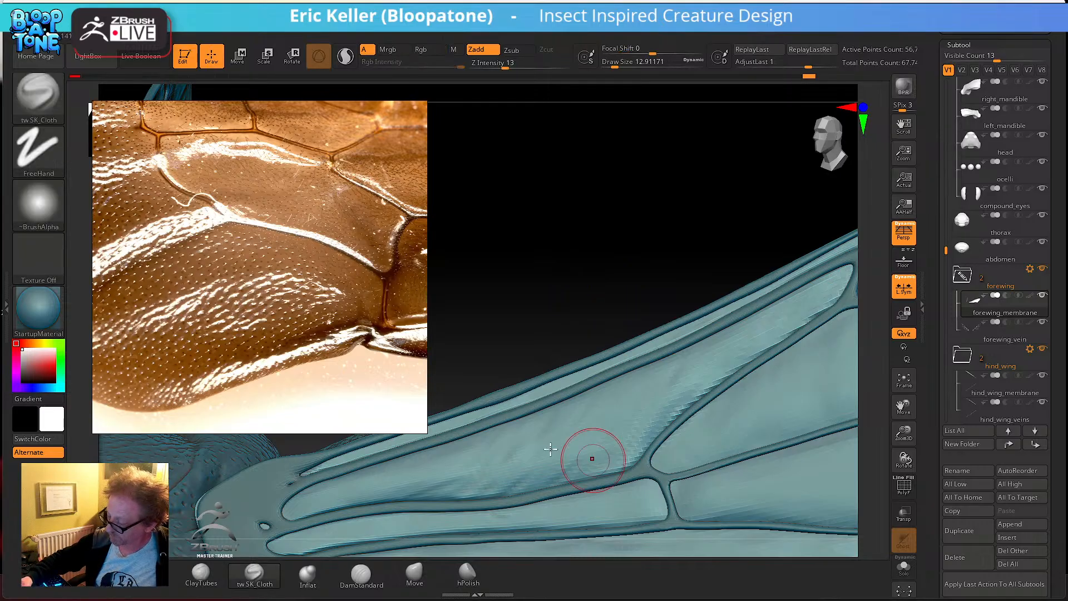
pyautogui.press('shift')
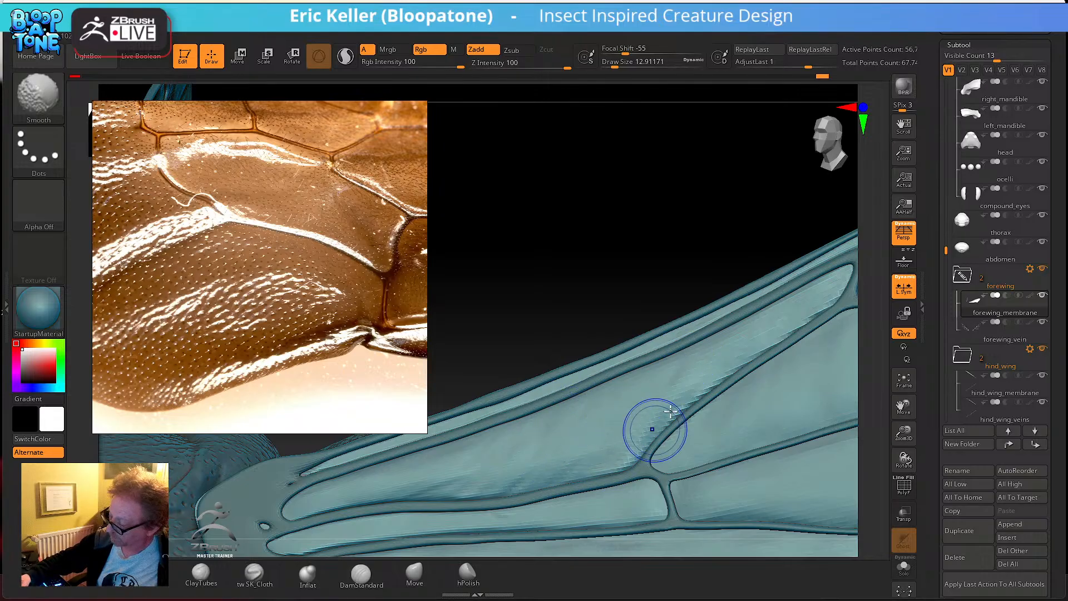
pyautogui.keyDown('shift'); pyautogui.moveTo(728, 323); pyautogui.dragTo(740, 319); pyautogui.keyUp('shift')
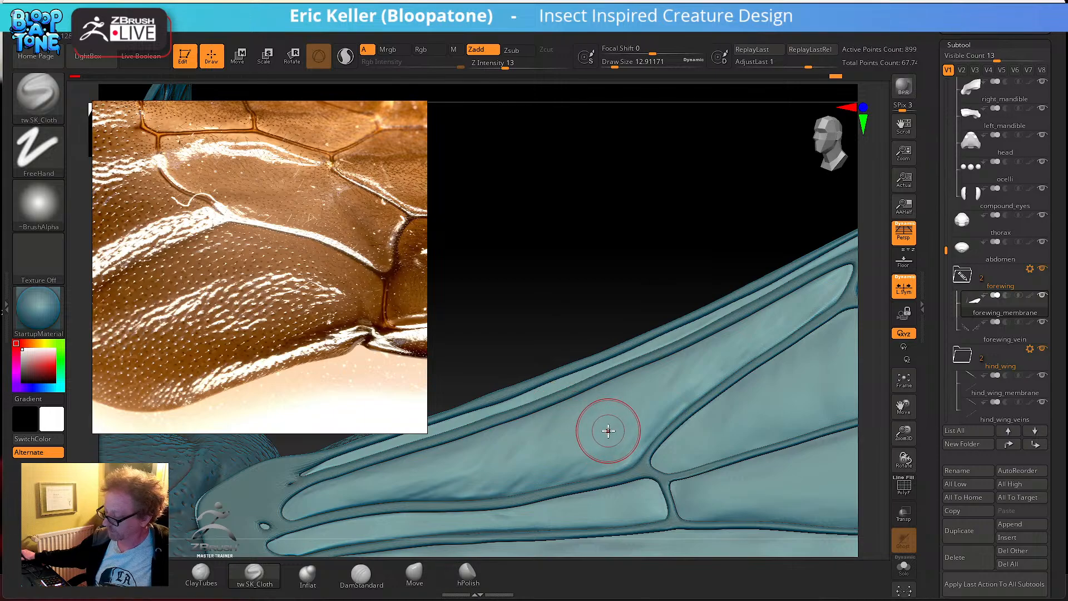
# - Examine the membrane wrinkles around the vein junctions in the wing reference photo and compare them with the sculpted cell
pyautogui.moveTo(656, 310); pyautogui.dragTo(632, 377, button='right')
pyautogui.moveTo(696, 419)
pyautogui.mouseDown(button='right')
pyautogui.moveTo(688, 397)
pyautogui.moveTo(684, 427)
pyautogui.mouseUp(button='right')
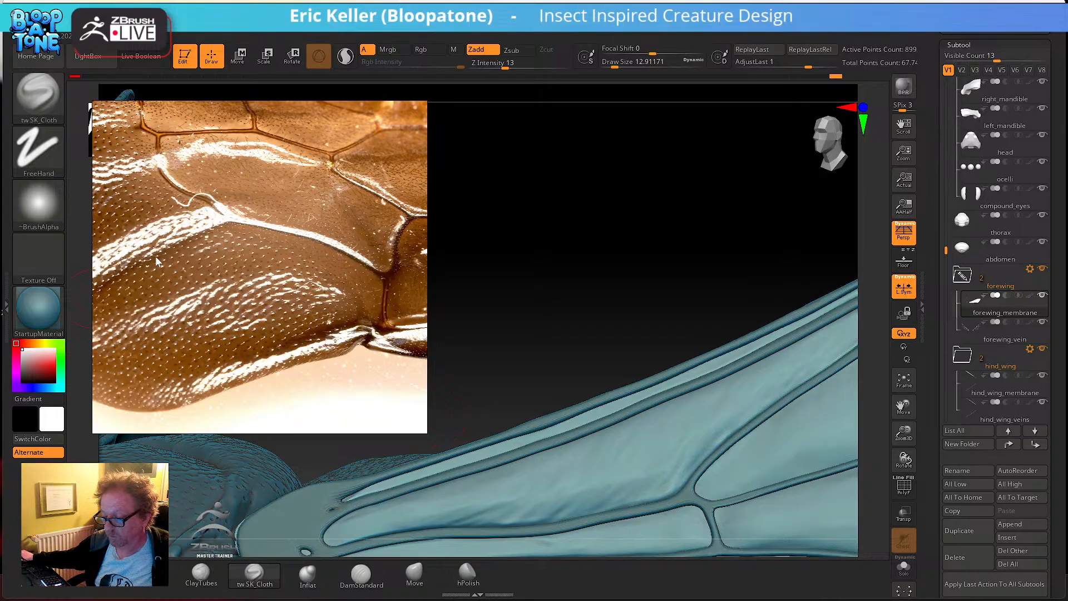
pyautogui.moveTo(142, 209); pyautogui.dragTo(224, 294, button='middle')
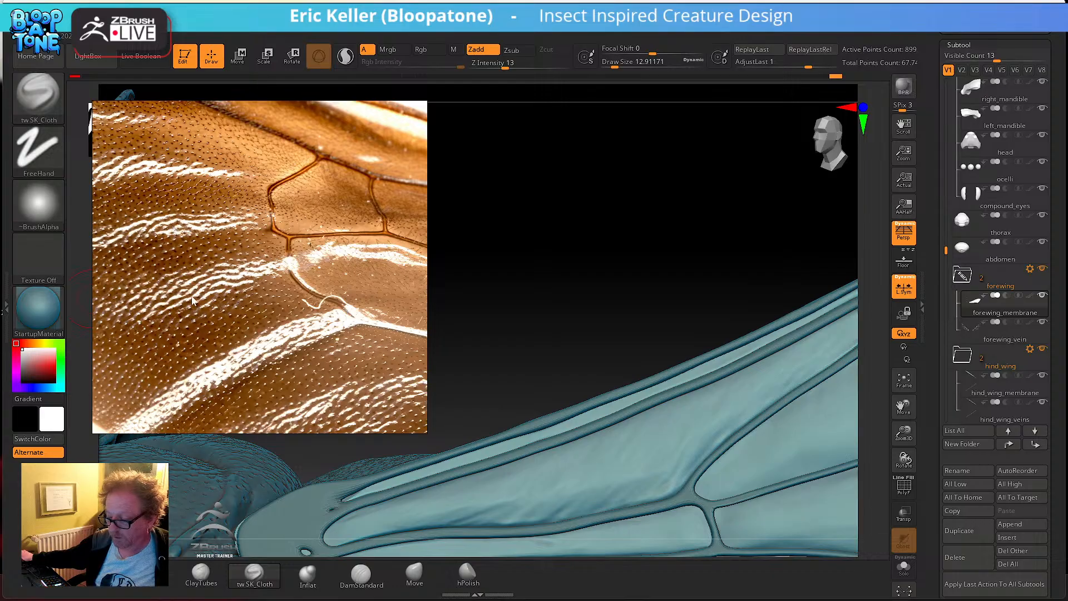
pyautogui.scroll(-2, 226, 322)
pyautogui.scroll(2, 227, 318)
pyautogui.scroll(-2, 210, 315)
pyautogui.scroll(2, 223, 316)
pyautogui.scroll(1, 225, 307)
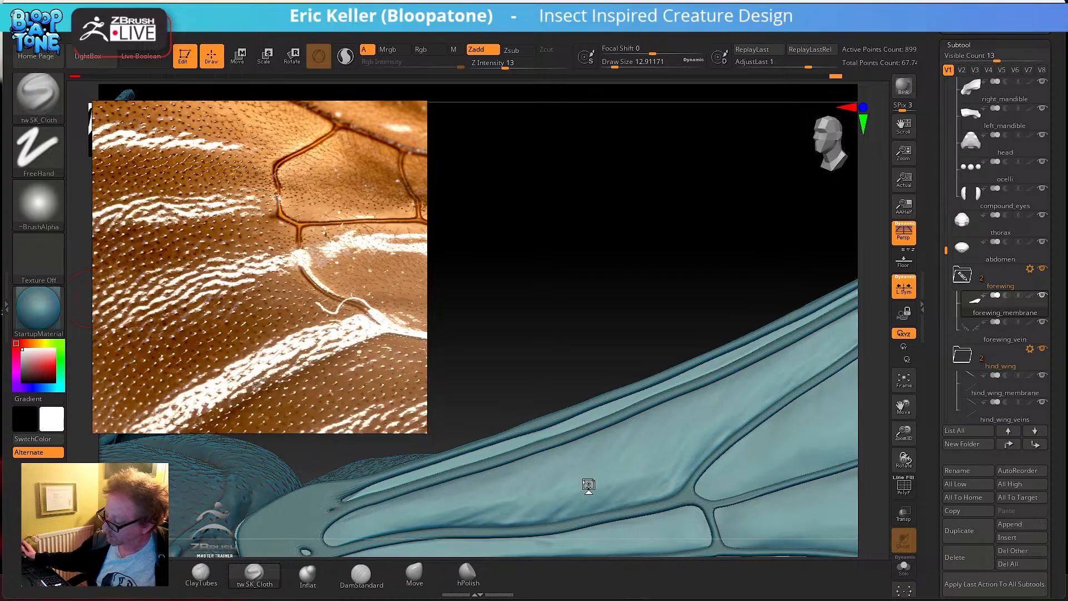
# - View the forewing from the opposite side, smooth the folds, then soften the whole cell at a lower subdivision level
pyautogui.moveTo(714, 288)
pyautogui.mouseDown(button='right')
pyautogui.moveTo(649, 422)
pyautogui.moveTo(671, 483)
pyautogui.moveTo(718, 453)
pyautogui.moveTo(649, 441)
pyautogui.moveTo(616, 362)
pyautogui.moveTo(616, 412)
pyautogui.moveTo(698, 375)
pyautogui.moveTo(735, 374)
pyautogui.moveTo(712, 369)
pyautogui.moveTo(649, 405)
pyautogui.mouseUp(button='right')
pyautogui.press('shift')
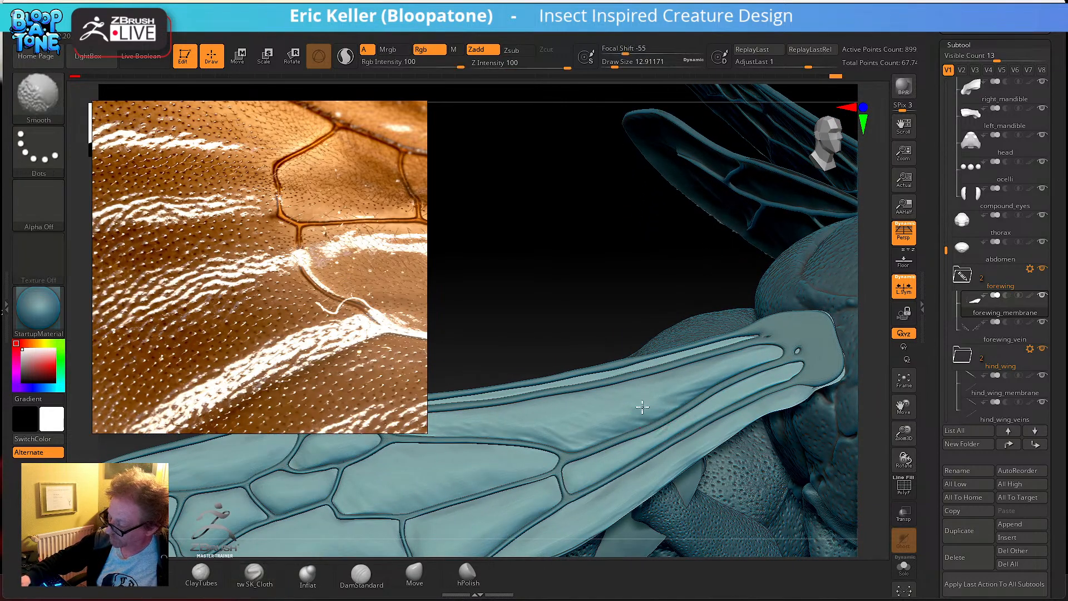
pyautogui.keyDown('shift'); pyautogui.moveTo(596, 418); pyautogui.dragTo(614, 419); pyautogui.keyUp('shift')
pyautogui.press('shift')
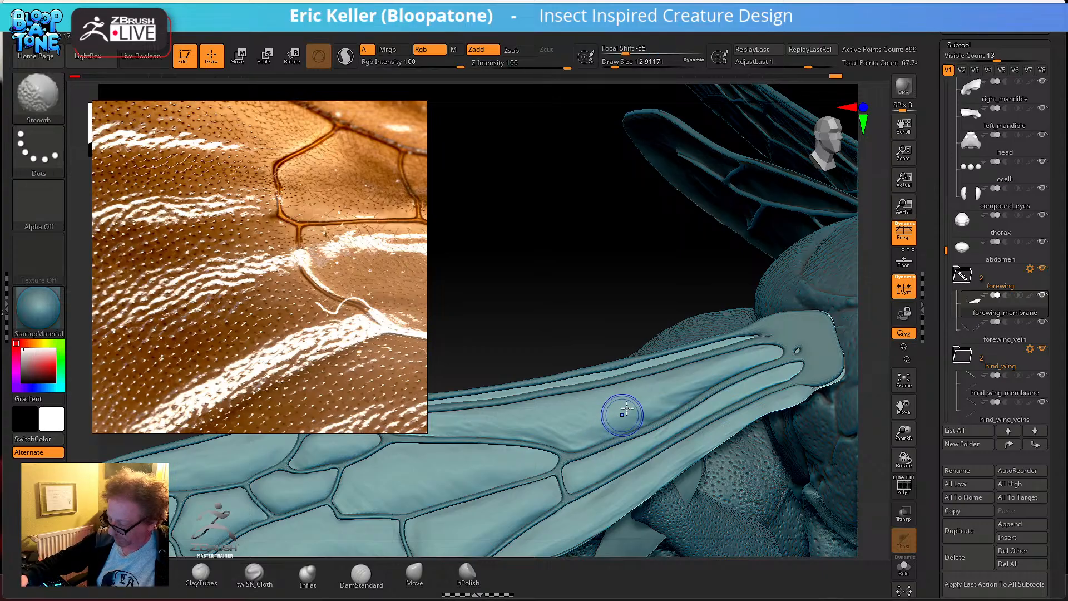
pyautogui.hotkey('shift', 'd')
pyautogui.moveTo(671, 377)
pyautogui.keyDown('shift'); pyautogui.mouseDown()
pyautogui.moveTo(683, 401)
pyautogui.moveTo(742, 359)
pyautogui.mouseUp(); pyautogui.keyUp('shift')
pyautogui.moveTo(742, 358)
pyautogui.keyDown('shift'); pyautogui.mouseDown()
pyautogui.moveTo(646, 424)
pyautogui.moveTo(595, 406)
pyautogui.moveTo(487, 430)
pyautogui.mouseUp(); pyautogui.keyUp('shift')
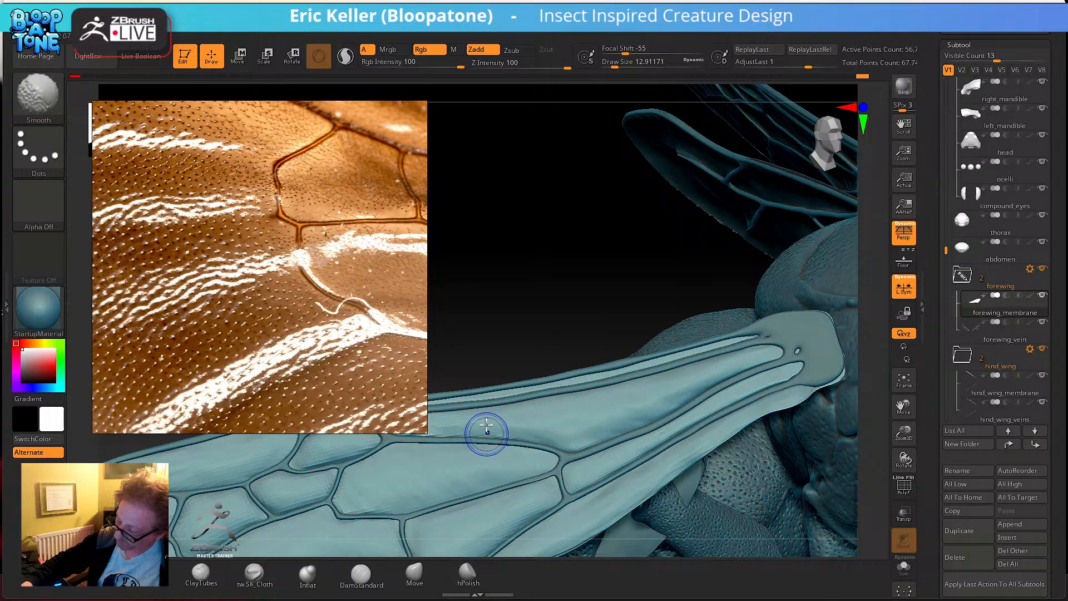
# - Return to the higher subdivision level and smooth the cell's remaining folds toward the wing base
pyautogui.press('d')
pyautogui.press('shift')
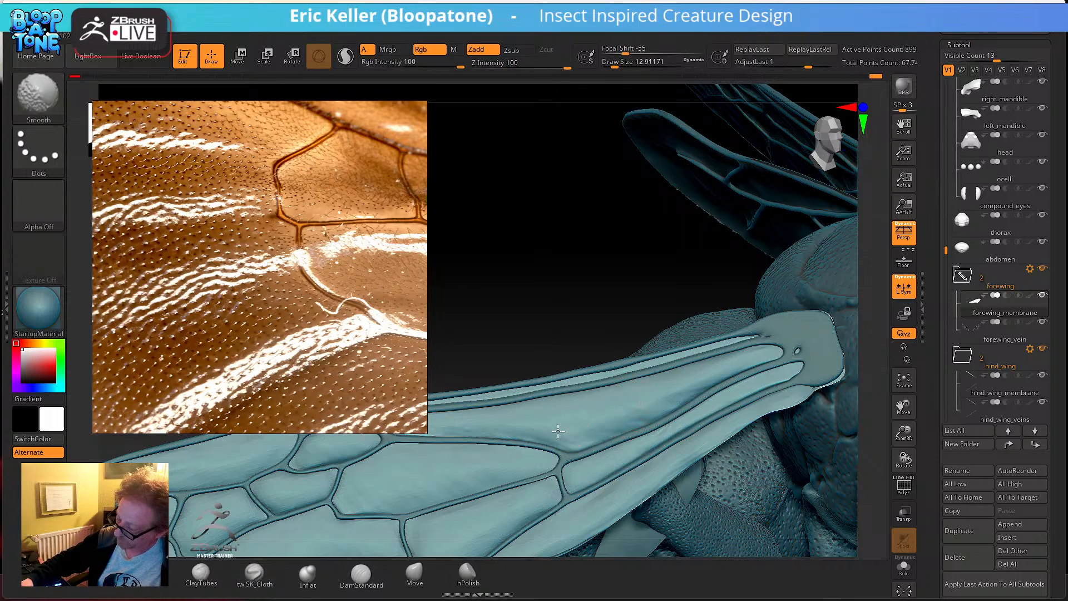
pyautogui.keyDown('shift'); pyautogui.moveTo(562, 393); pyautogui.dragTo(646, 395); pyautogui.keyUp('shift')
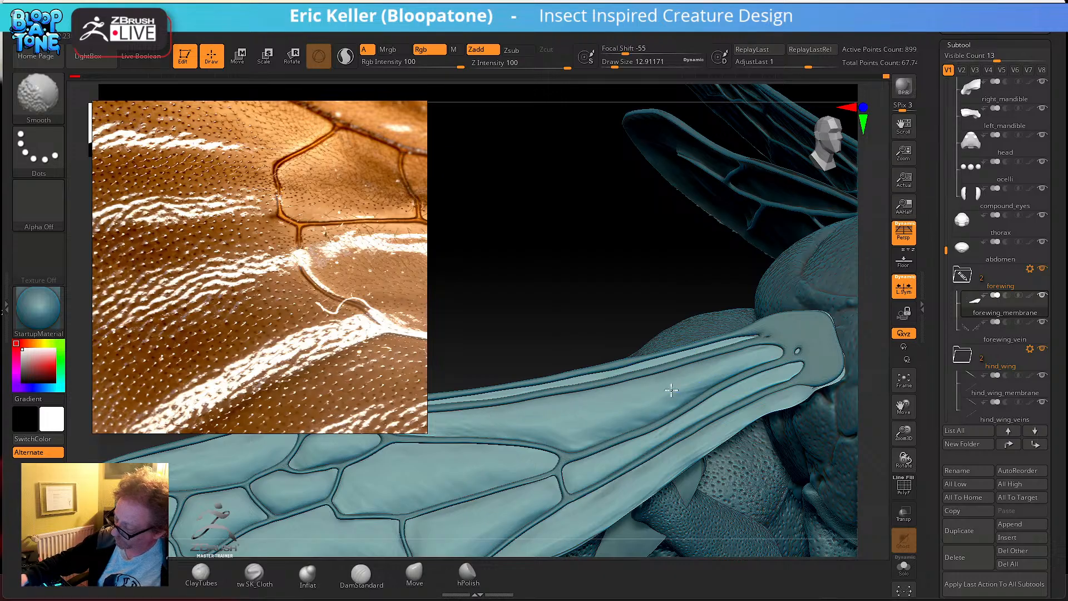
pyautogui.keyDown('shift'); pyautogui.moveTo(764, 344); pyautogui.dragTo(710, 358); pyautogui.keyUp('shift')
# - Smooth the cell's outer half with broad strokes along its length and check the forewing on the whole bee
pyautogui.moveTo(590, 406)
pyautogui.keyDown('alt'); pyautogui.mouseDown(button='right')
pyautogui.moveTo(690, 384)
pyautogui.moveTo(627, 403)
pyautogui.mouseUp(button='right'); pyautogui.keyUp('alt')
pyautogui.press('shift')
pyautogui.keyDown('shift'); pyautogui.moveTo(539, 399); pyautogui.dragTo(630, 412); pyautogui.keyUp('shift')
pyautogui.moveTo(629, 412); pyautogui.dragTo(577, 401, button='right')
pyautogui.keyDown('shift'); pyautogui.moveTo(577, 400); pyautogui.dragTo(659, 413); pyautogui.keyUp('shift')
pyautogui.moveTo(660, 413); pyautogui.dragTo(687, 385, button='right')
pyautogui.keyDown('shift'); pyautogui.moveTo(688, 386); pyautogui.dragTo(720, 423); pyautogui.keyUp('shift')
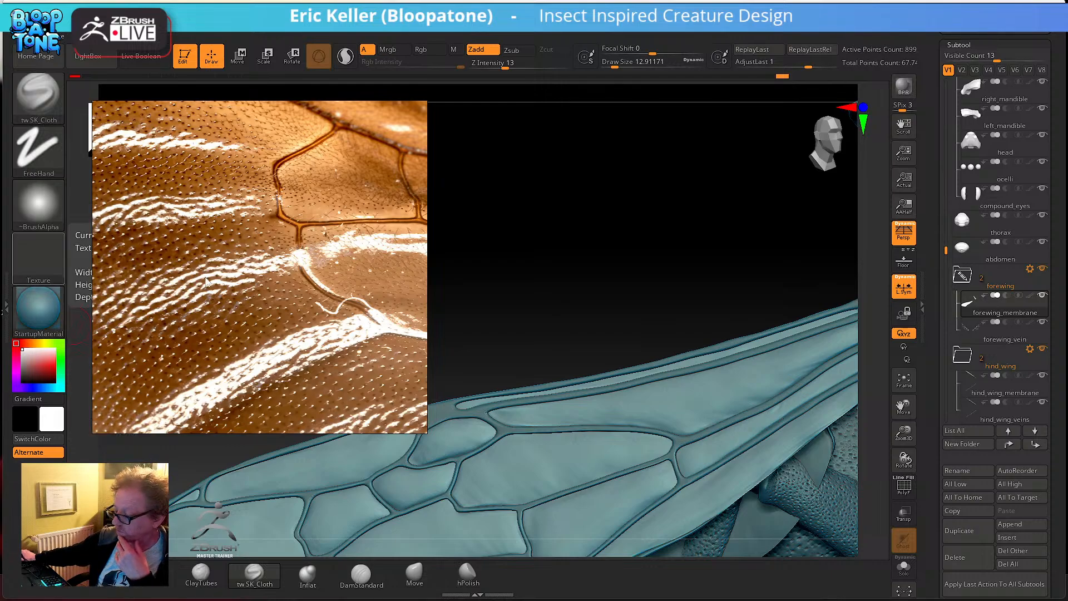
pyautogui.moveTo(665, 274); pyautogui.dragTo(662, 275)
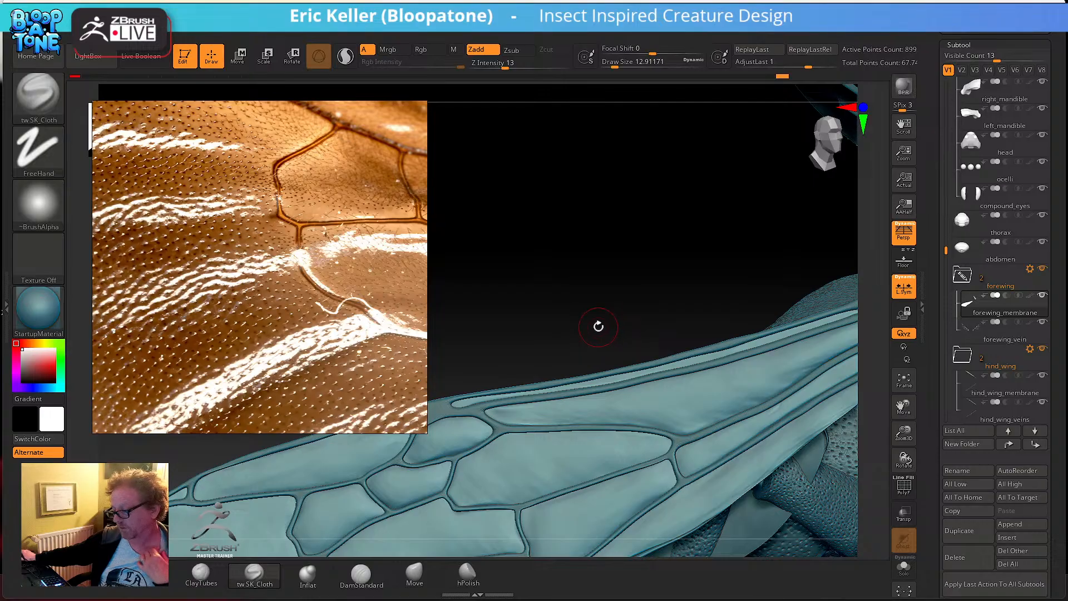
pyautogui.keyDown('alt'); pyautogui.moveTo(650, 269); pyautogui.dragTo(558, 270); pyautogui.keyUp('alt')
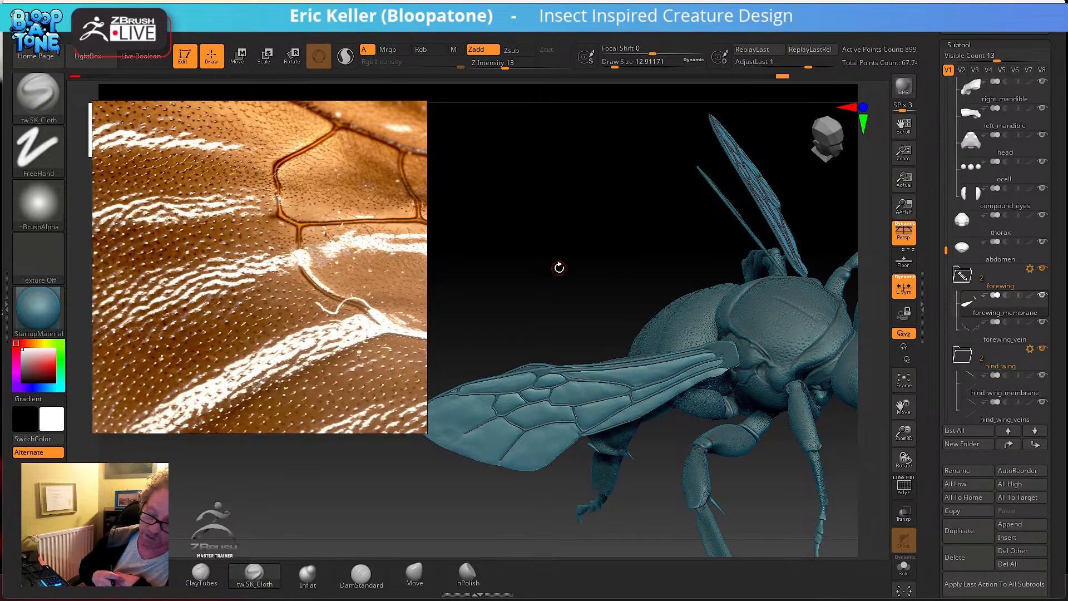